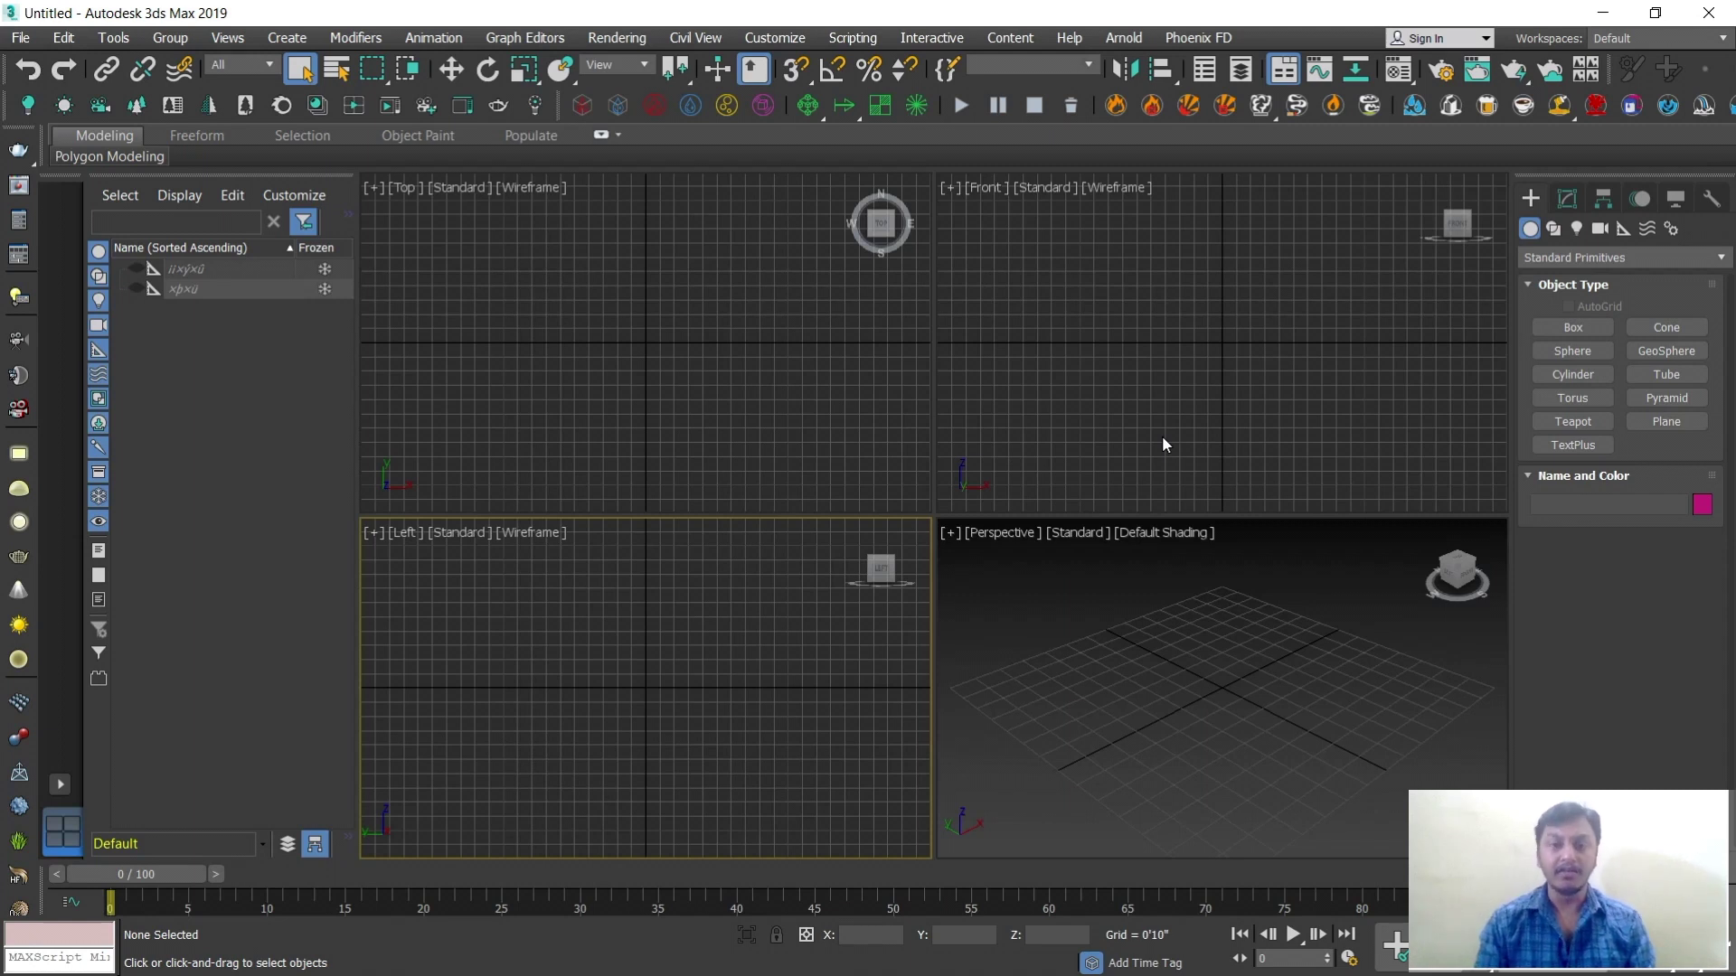
# Import the house floor-plan DWG from the elevations project folder, accepting the default AutoCAD import options
pyautogui.click(20, 37)
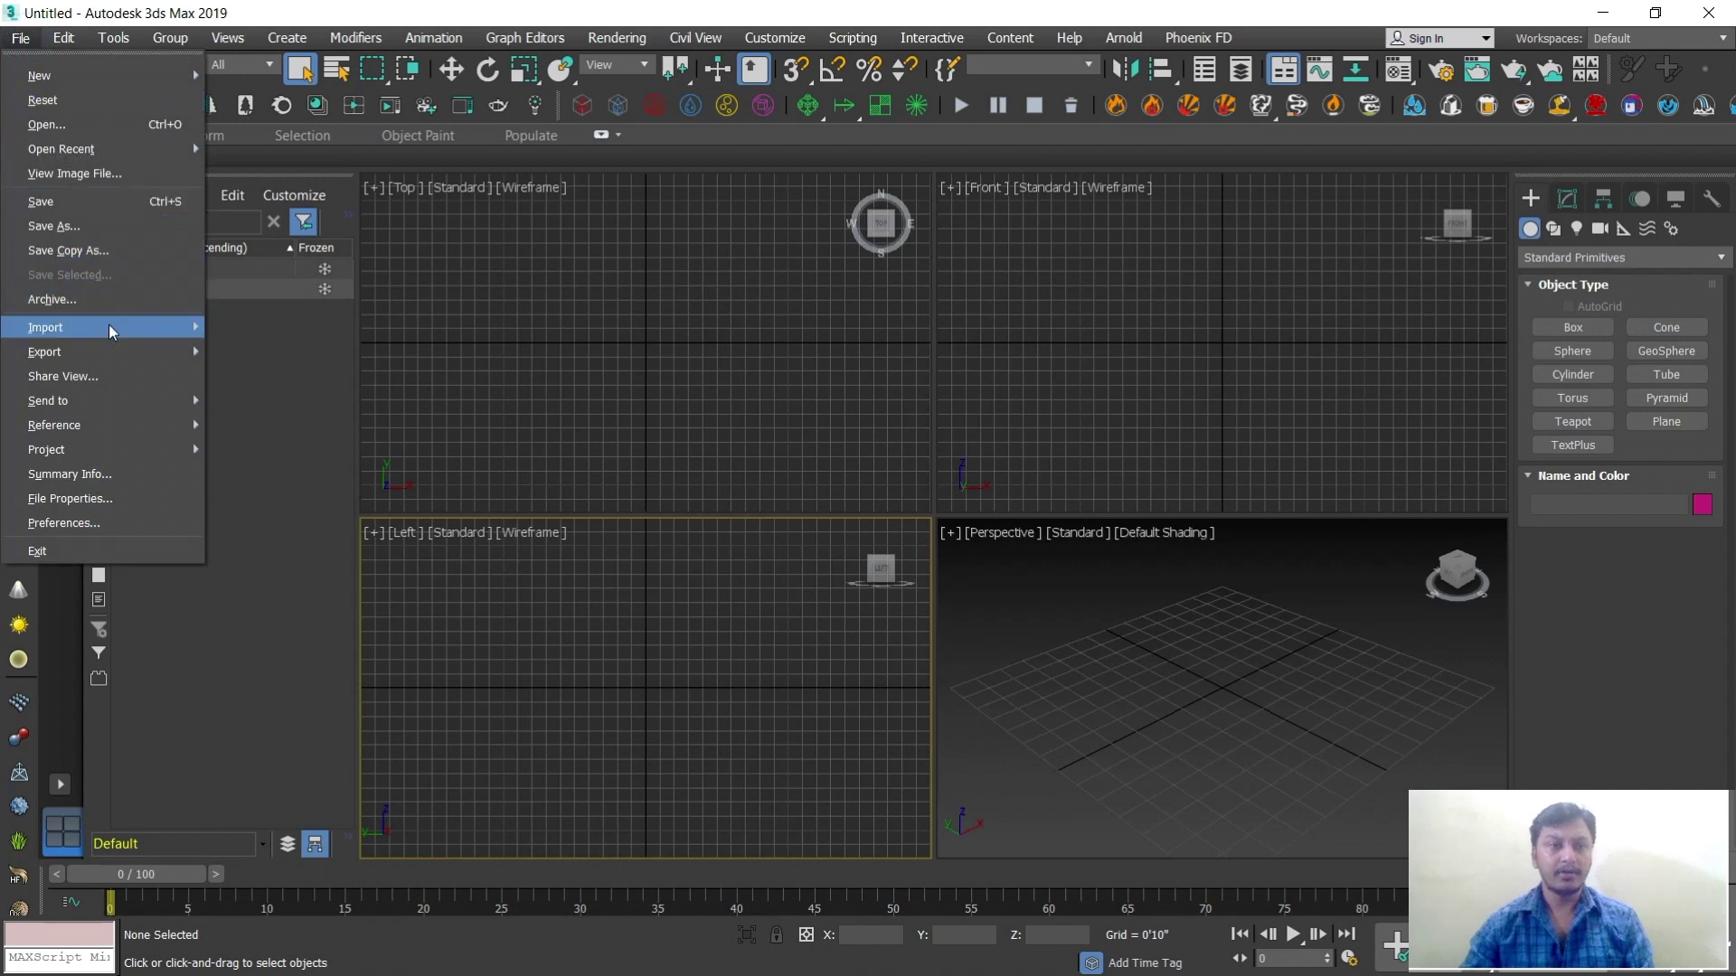
pyautogui.moveTo(111, 327)
pyautogui.click(262, 342)
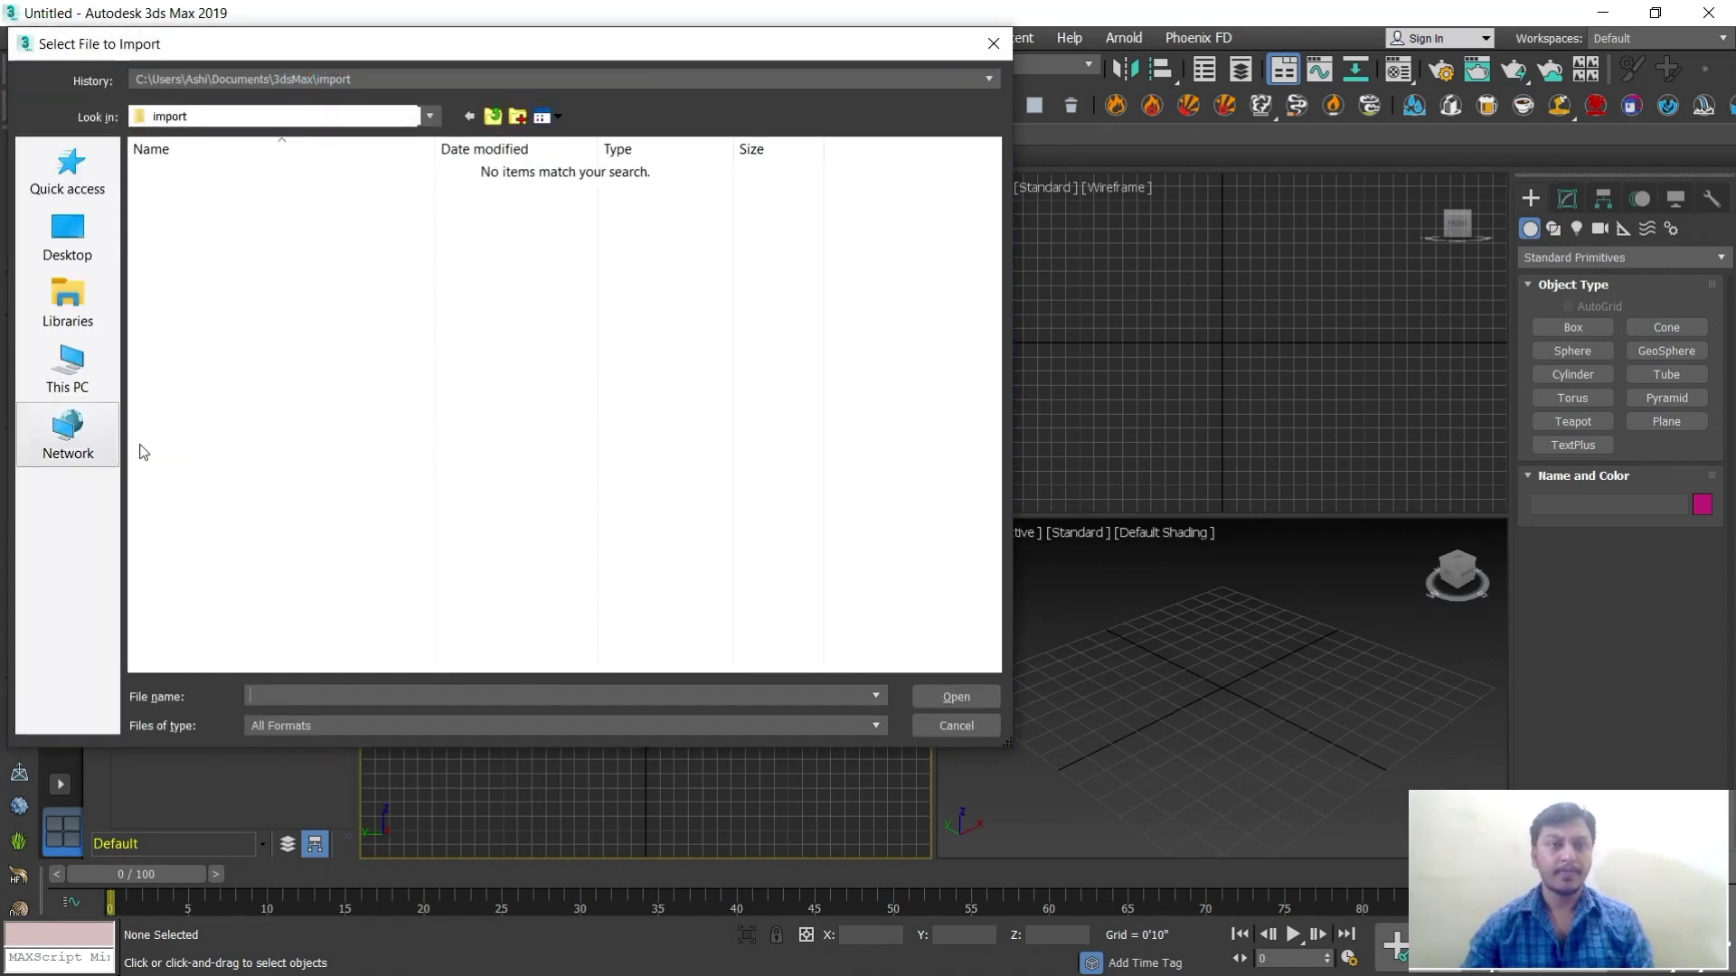
pyautogui.write('D:\\Personal\\hemanth\\elevations\\nuthan')
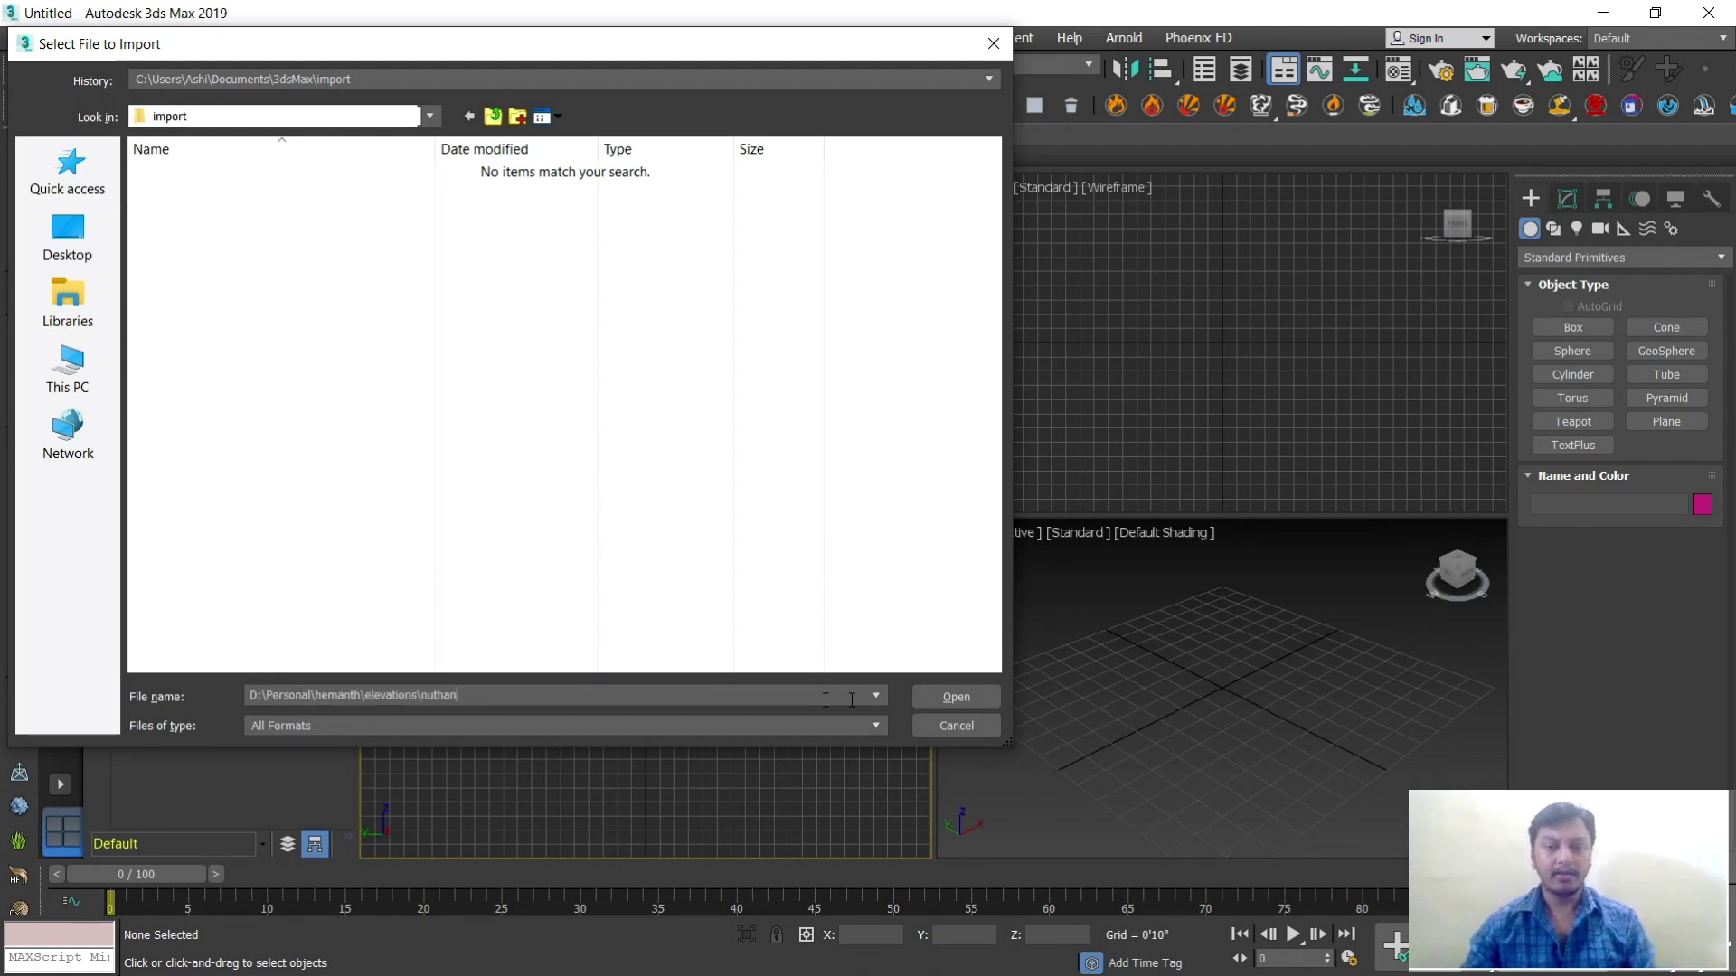
pyautogui.click(950, 698)
pyautogui.click(190, 232)
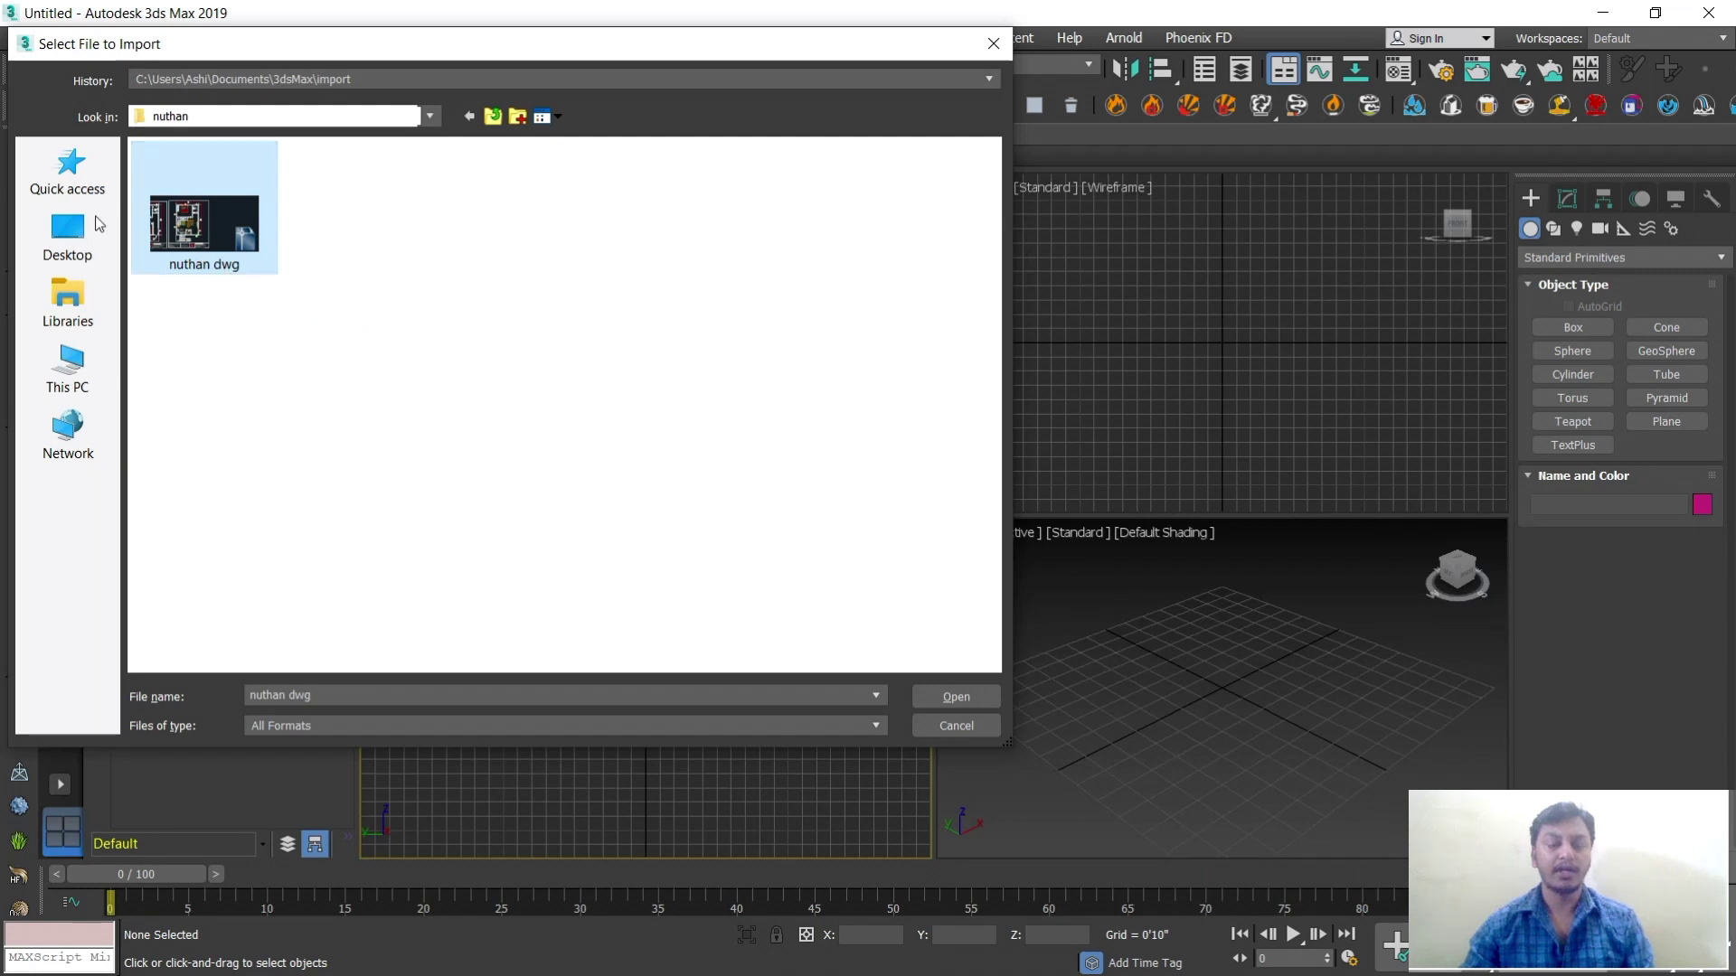
pyautogui.click(969, 693)
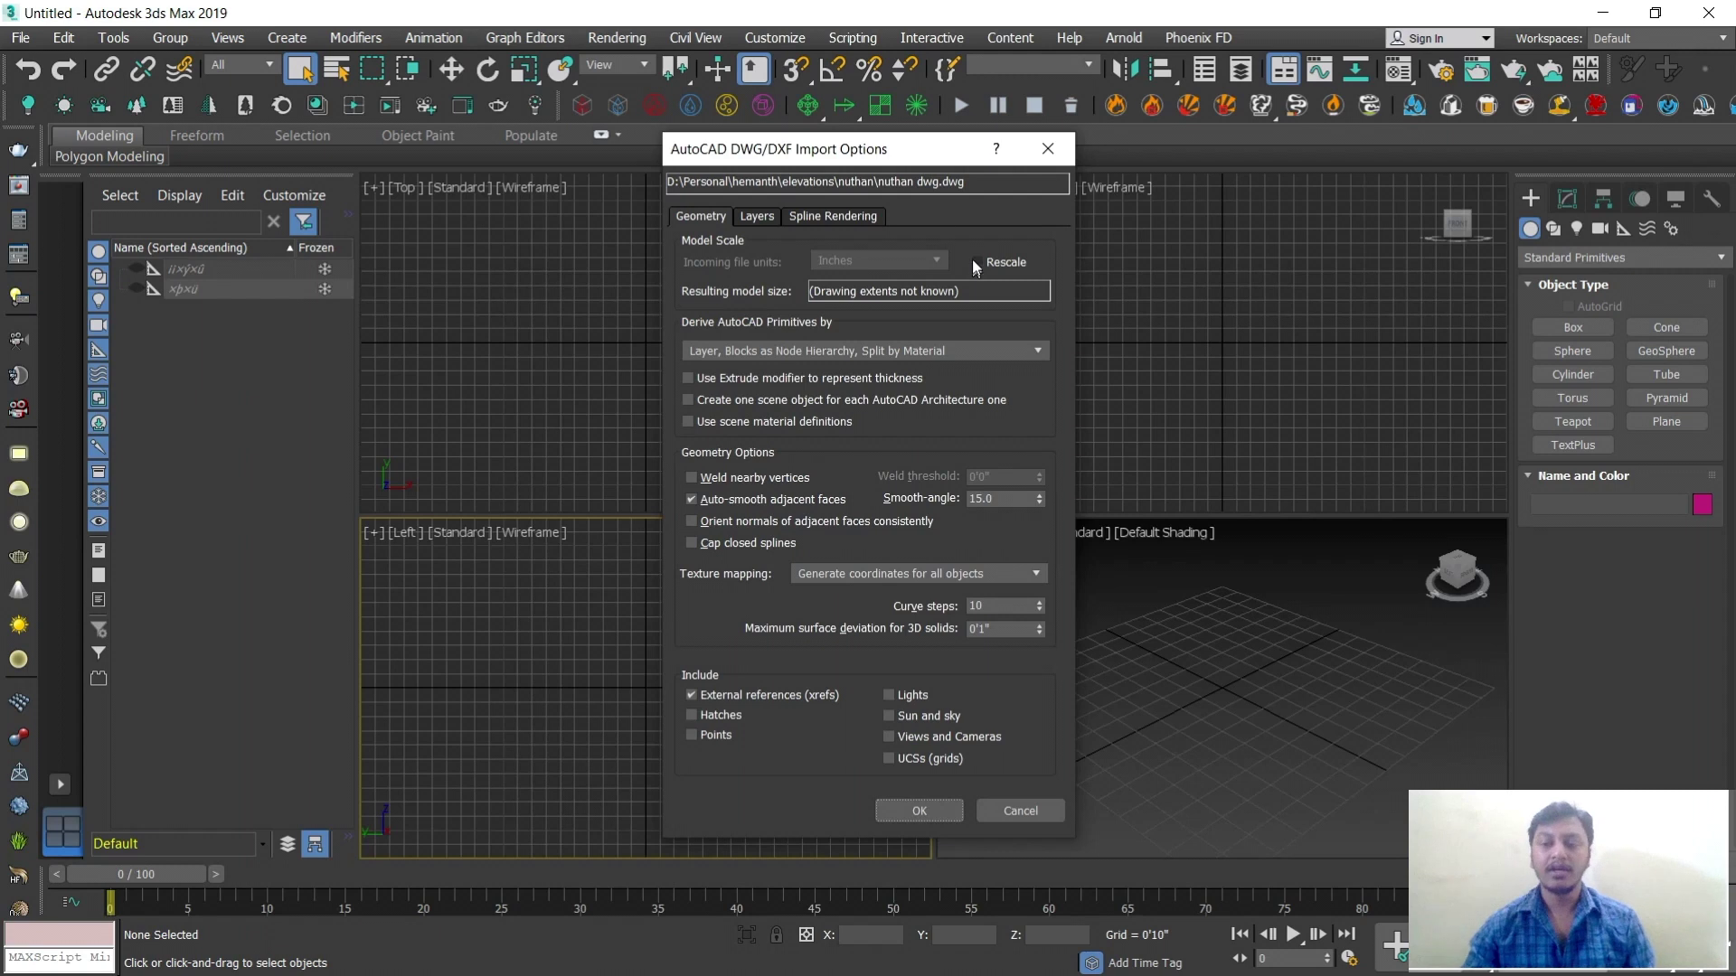
pyautogui.click(933, 808)
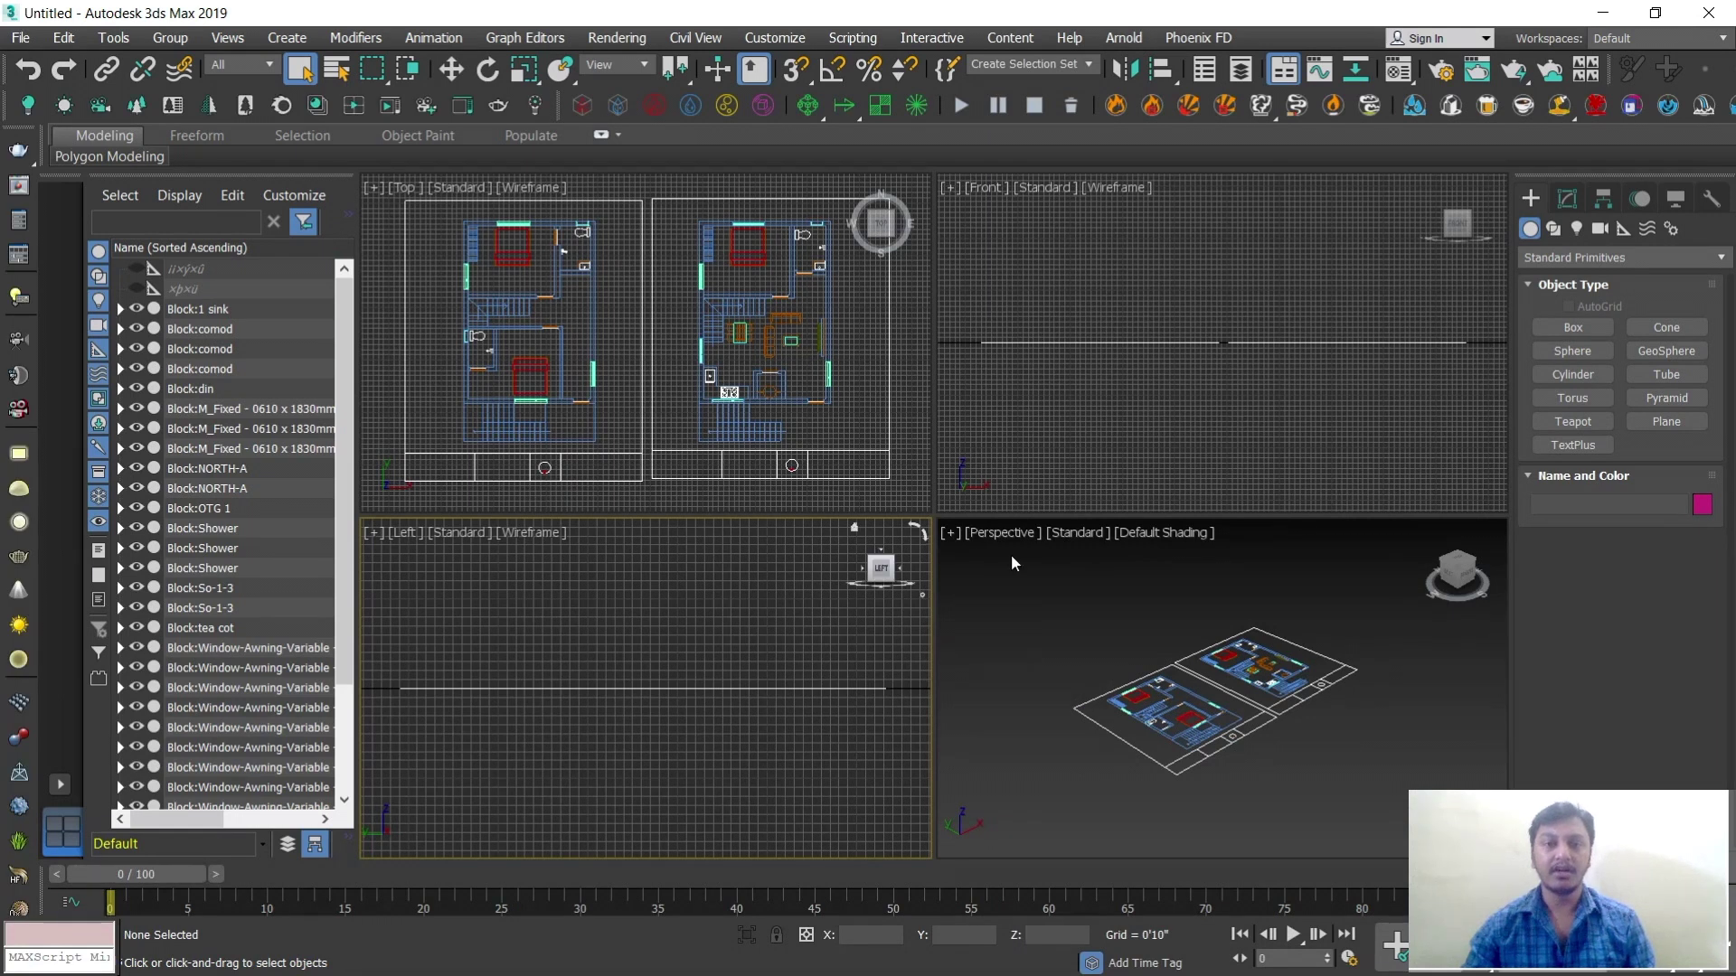
# Select all entities of both imported floor plans in the Top view
pyautogui.scroll(-10, 658, 348)
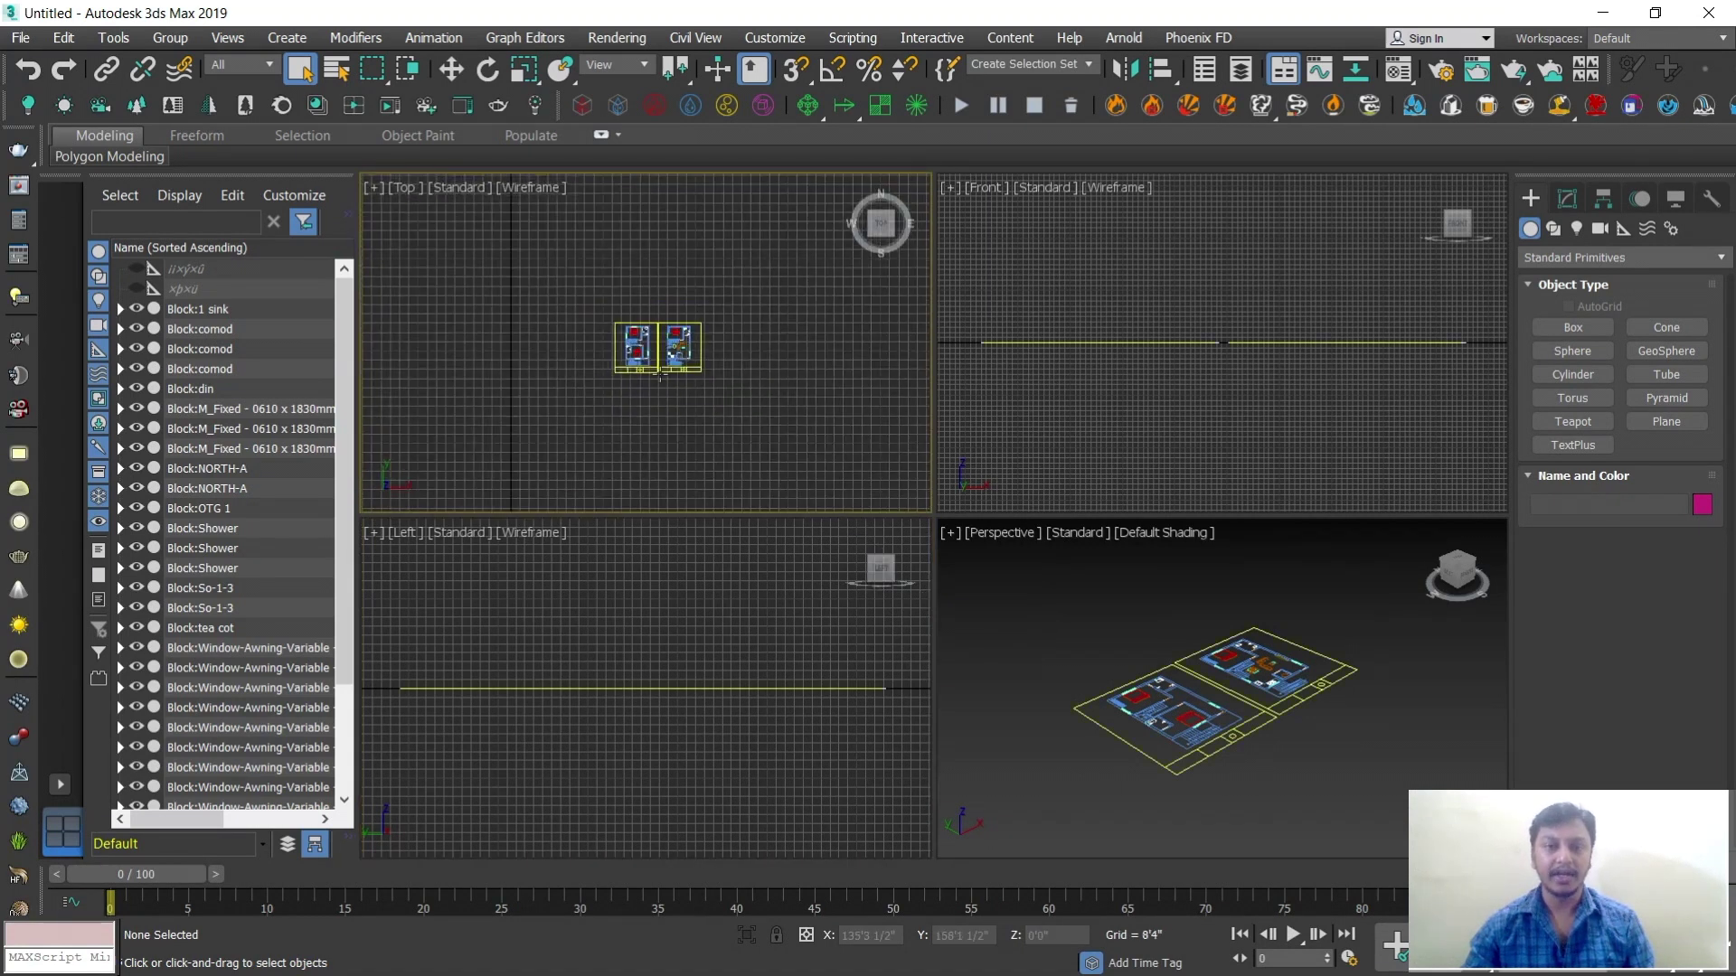
pyautogui.moveTo(539, 270); pyautogui.dragTo(756, 453)
pyautogui.scroll(-5, 633, 385)
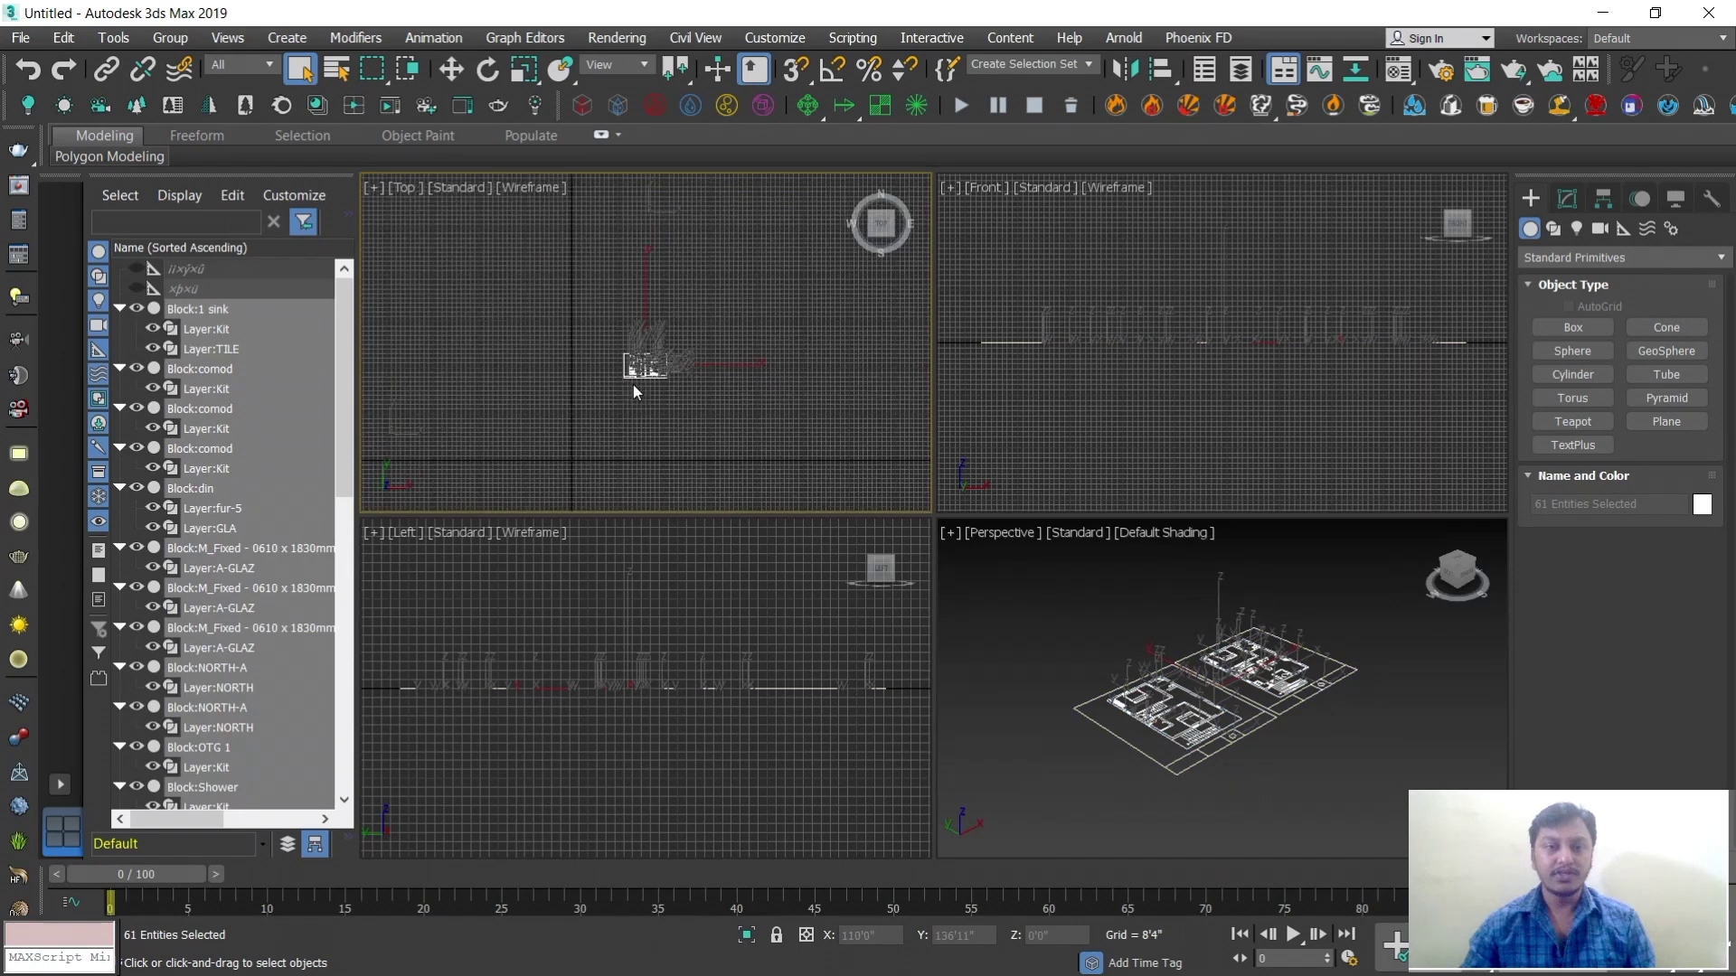
pyautogui.scroll(3, 633, 389)
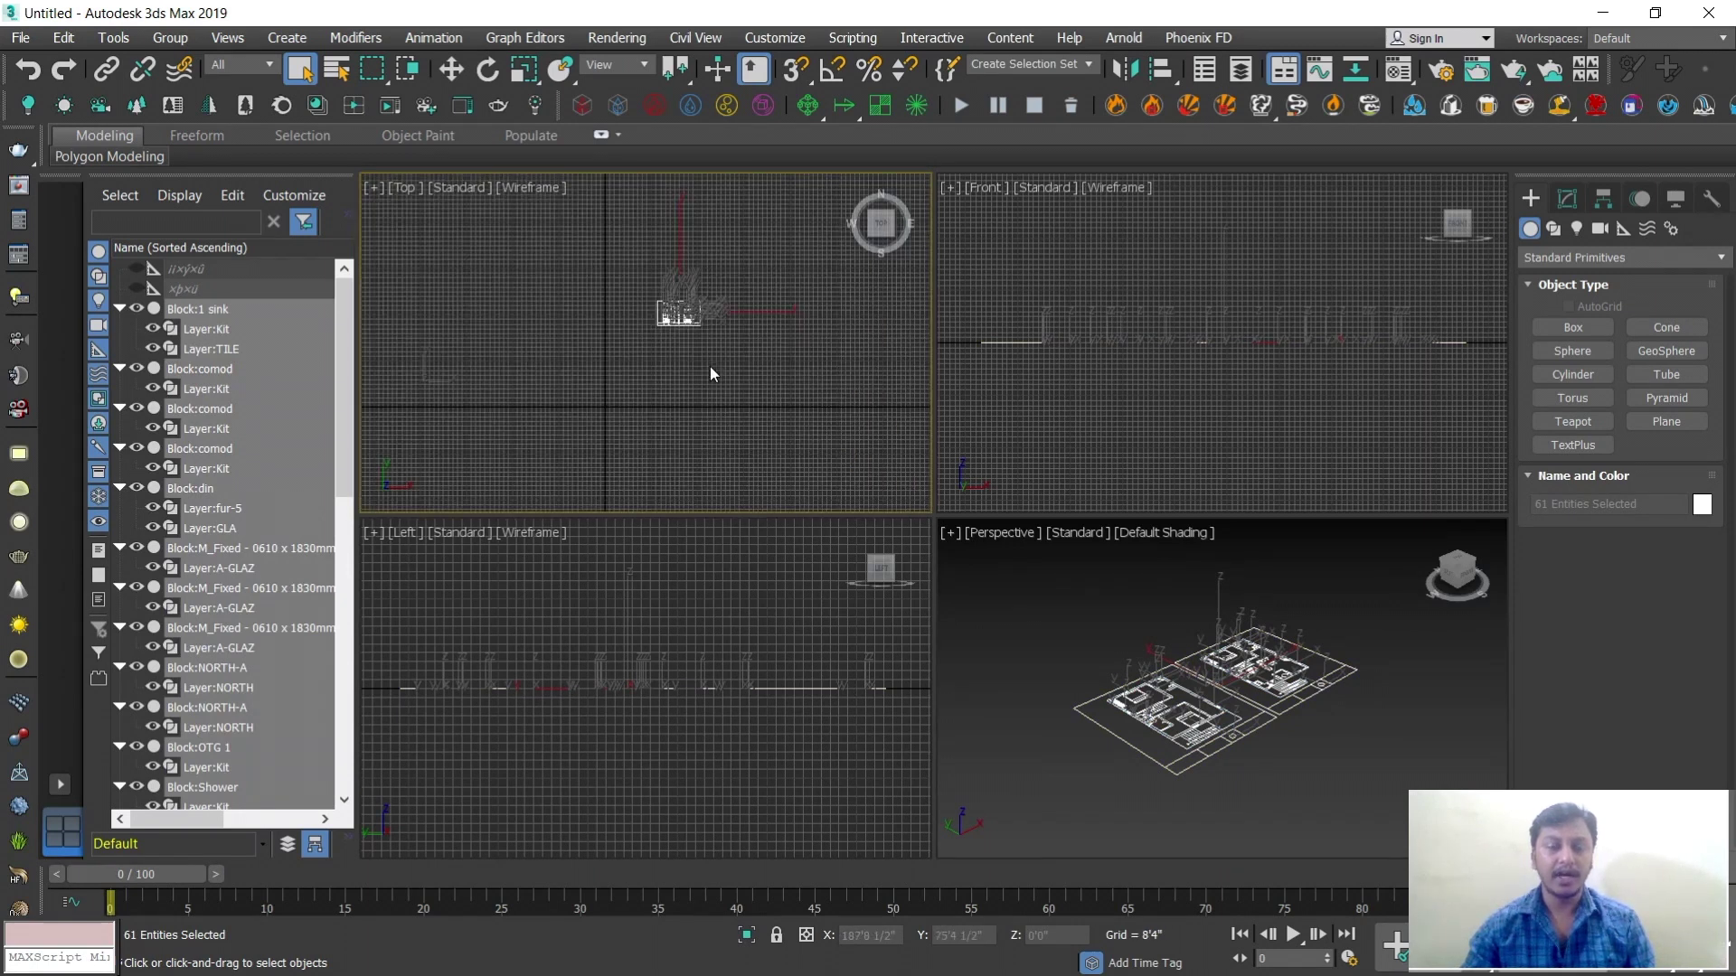
pyautogui.click(674, 357)
pyautogui.moveTo(625, 262); pyautogui.dragTo(743, 362)
# Move the selected floor plans along the Y and X axes toward the world origin in the Top view
pyautogui.press('w')
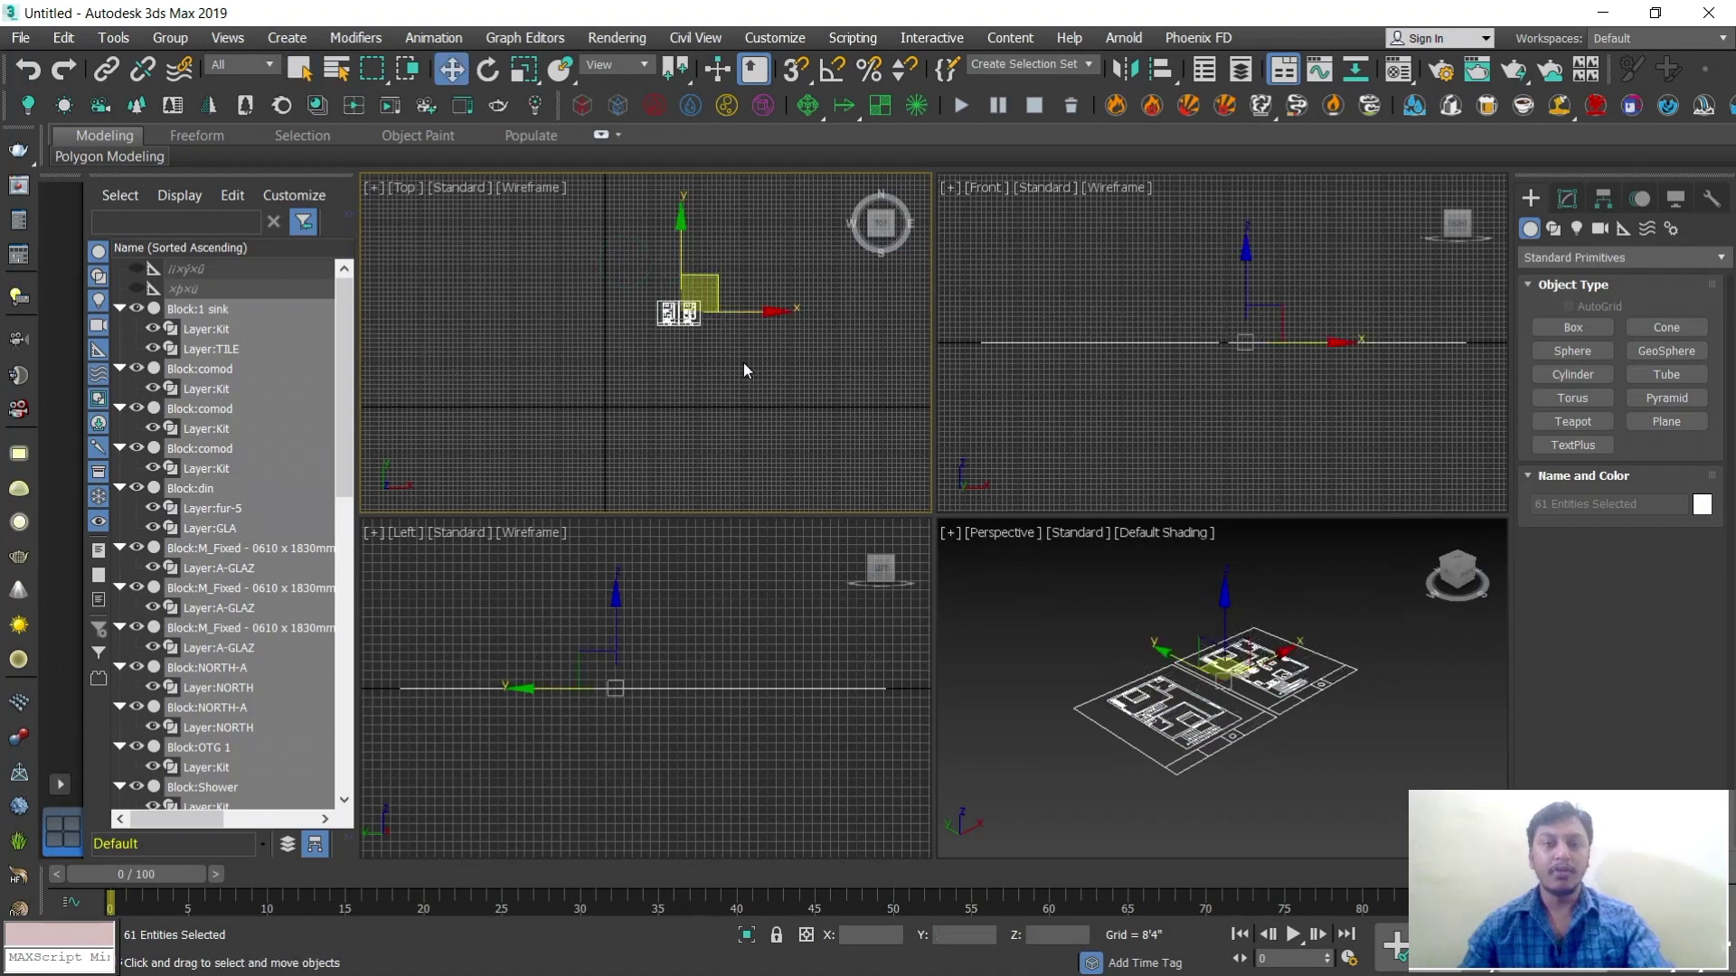
pyautogui.moveTo(685, 261); pyautogui.dragTo(707, 350)
pyautogui.scroll(2, 792, 392)
pyautogui.moveTo(713, 421); pyautogui.dragTo(792, 371, button='middle')
pyautogui.scroll(2, 805, 404)
pyautogui.scroll(1, 863, 404)
pyautogui.scroll(-1, 848, 407)
pyautogui.scroll(2, 819, 407)
pyautogui.scroll(-2, 598, 412)
pyautogui.moveTo(799, 343); pyautogui.dragTo(770, 350)
pyautogui.moveTo(799, 342); pyautogui.dragTo(745, 336, button='middle')
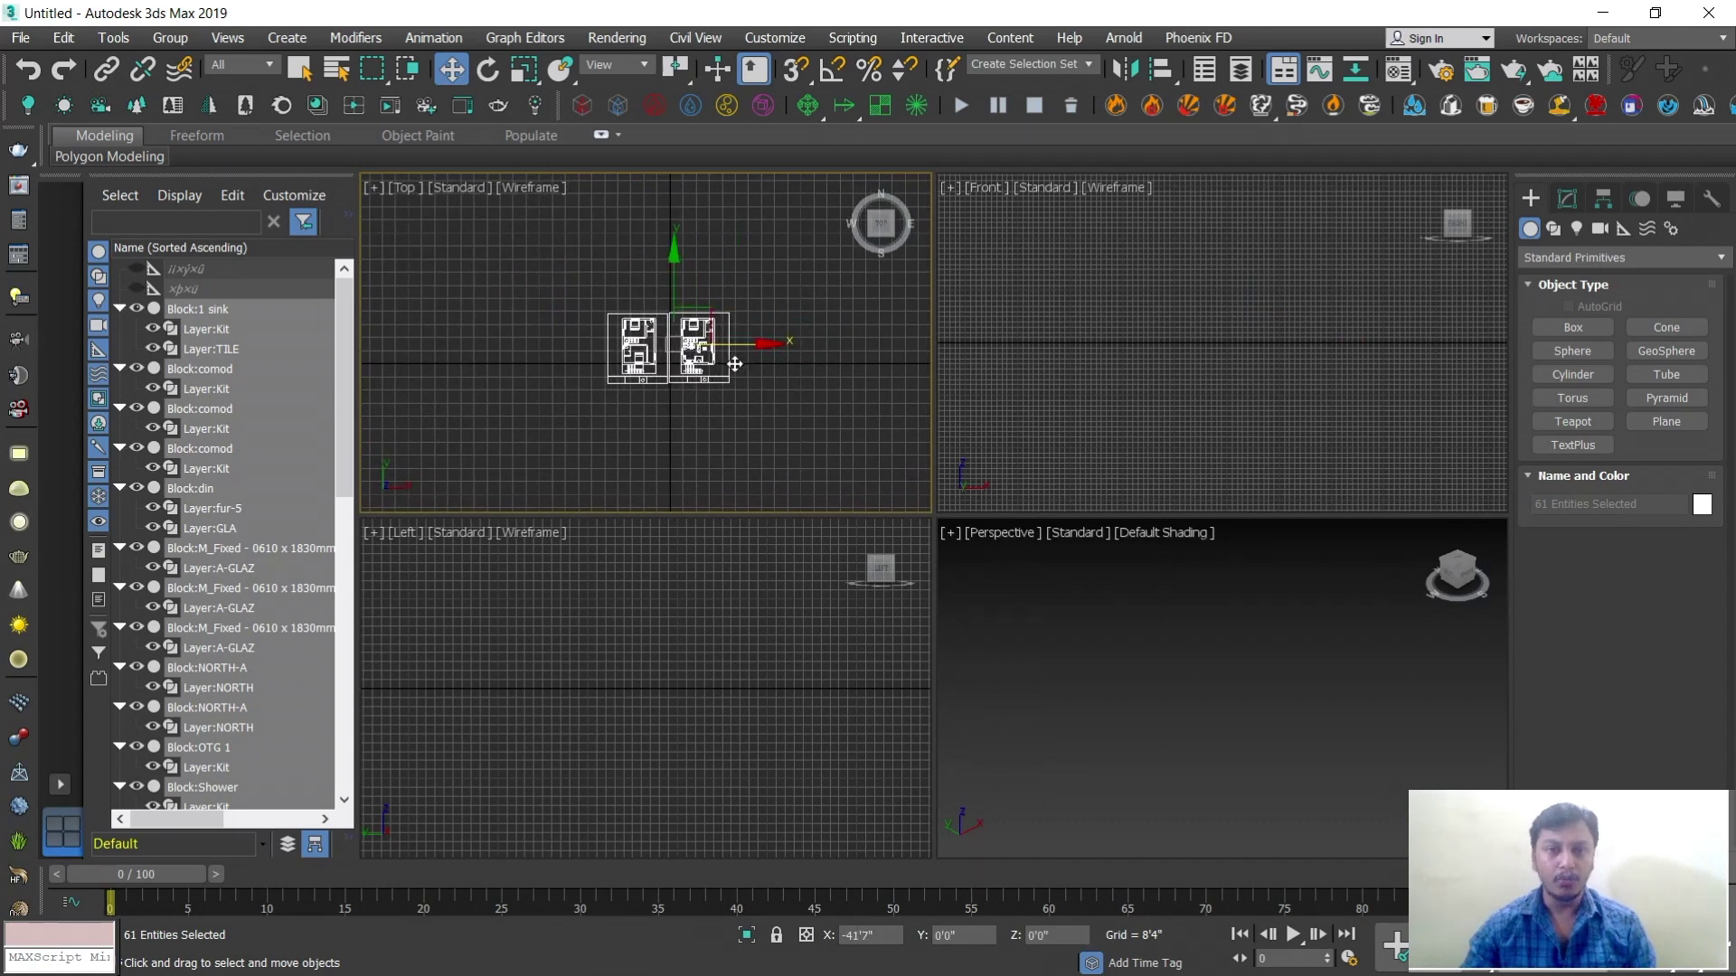
# Refine the position of the selected plans along Y and X so they sit centred on the world origin
pyautogui.scroll(2, 702, 368)
pyautogui.moveTo(647, 244); pyautogui.dragTo(647, 276)
pyautogui.scroll(3, 1210, 348)
pyautogui.moveTo(1081, 412); pyautogui.dragTo(1254, 485, button='middle')
pyautogui.scroll(3, 1202, 377)
pyautogui.scroll(1, 1200, 377)
pyautogui.scroll(4, 1212, 387)
pyautogui.moveTo(1326, 347); pyautogui.dragTo(1296, 360)
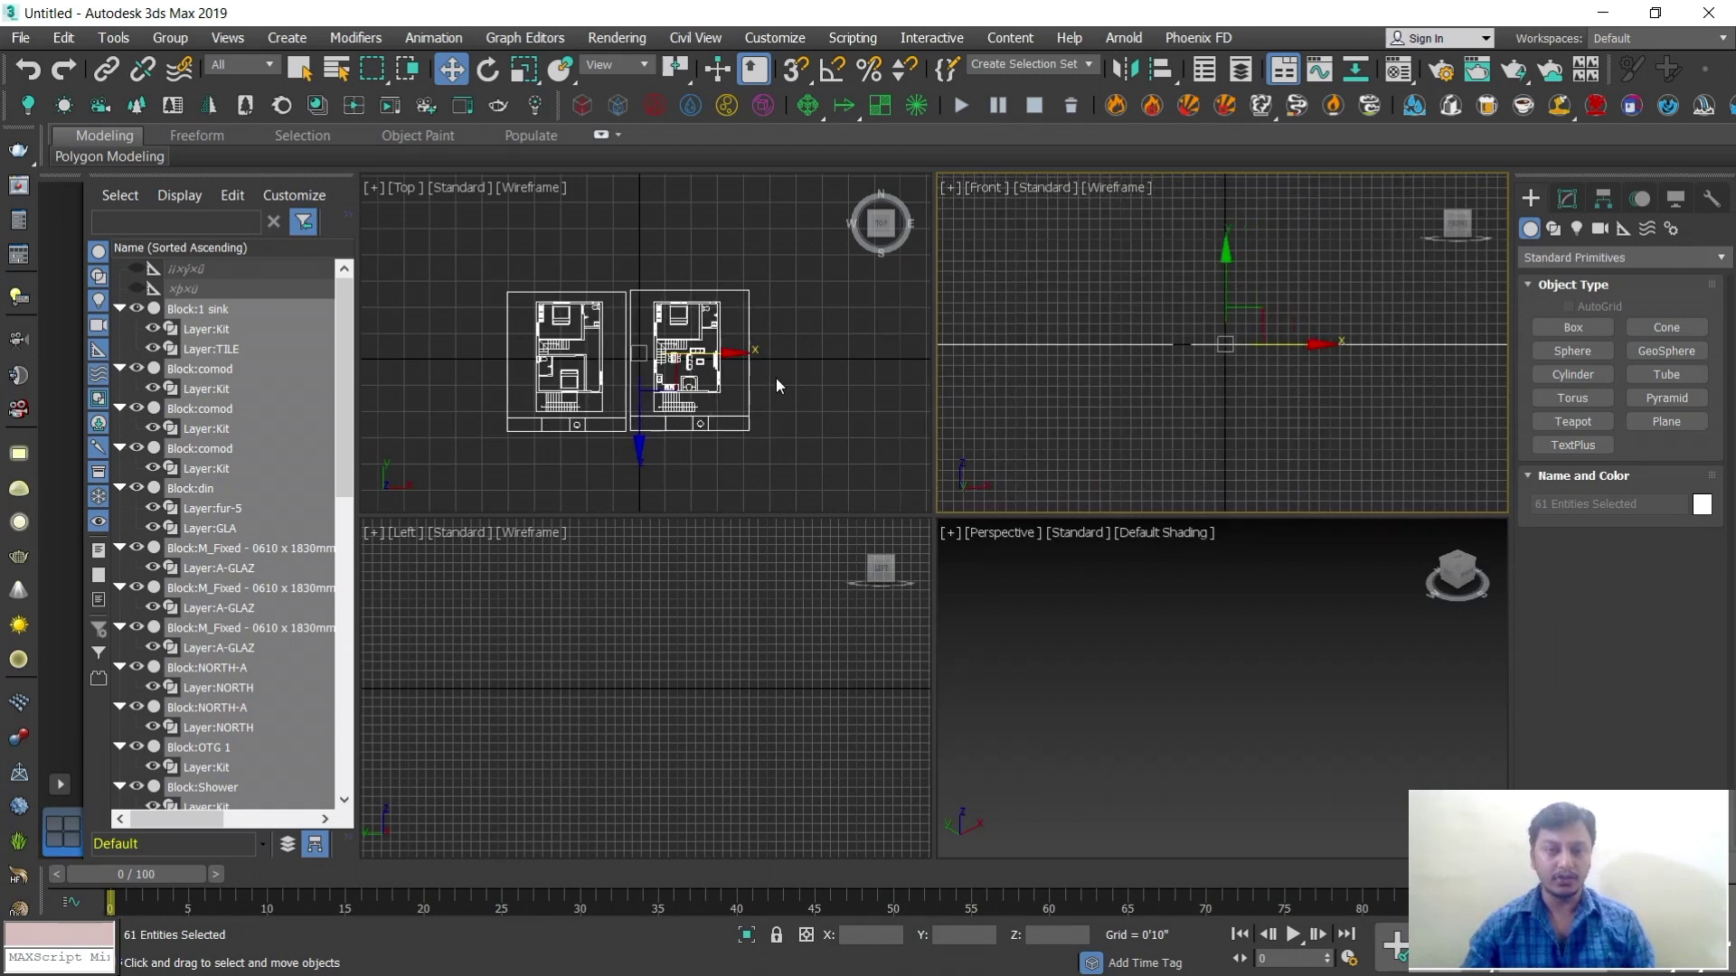
# Maximize the Perspective view, frame both floor plans in it and orbit to see them from the front
pyautogui.rightClick(1105, 661)
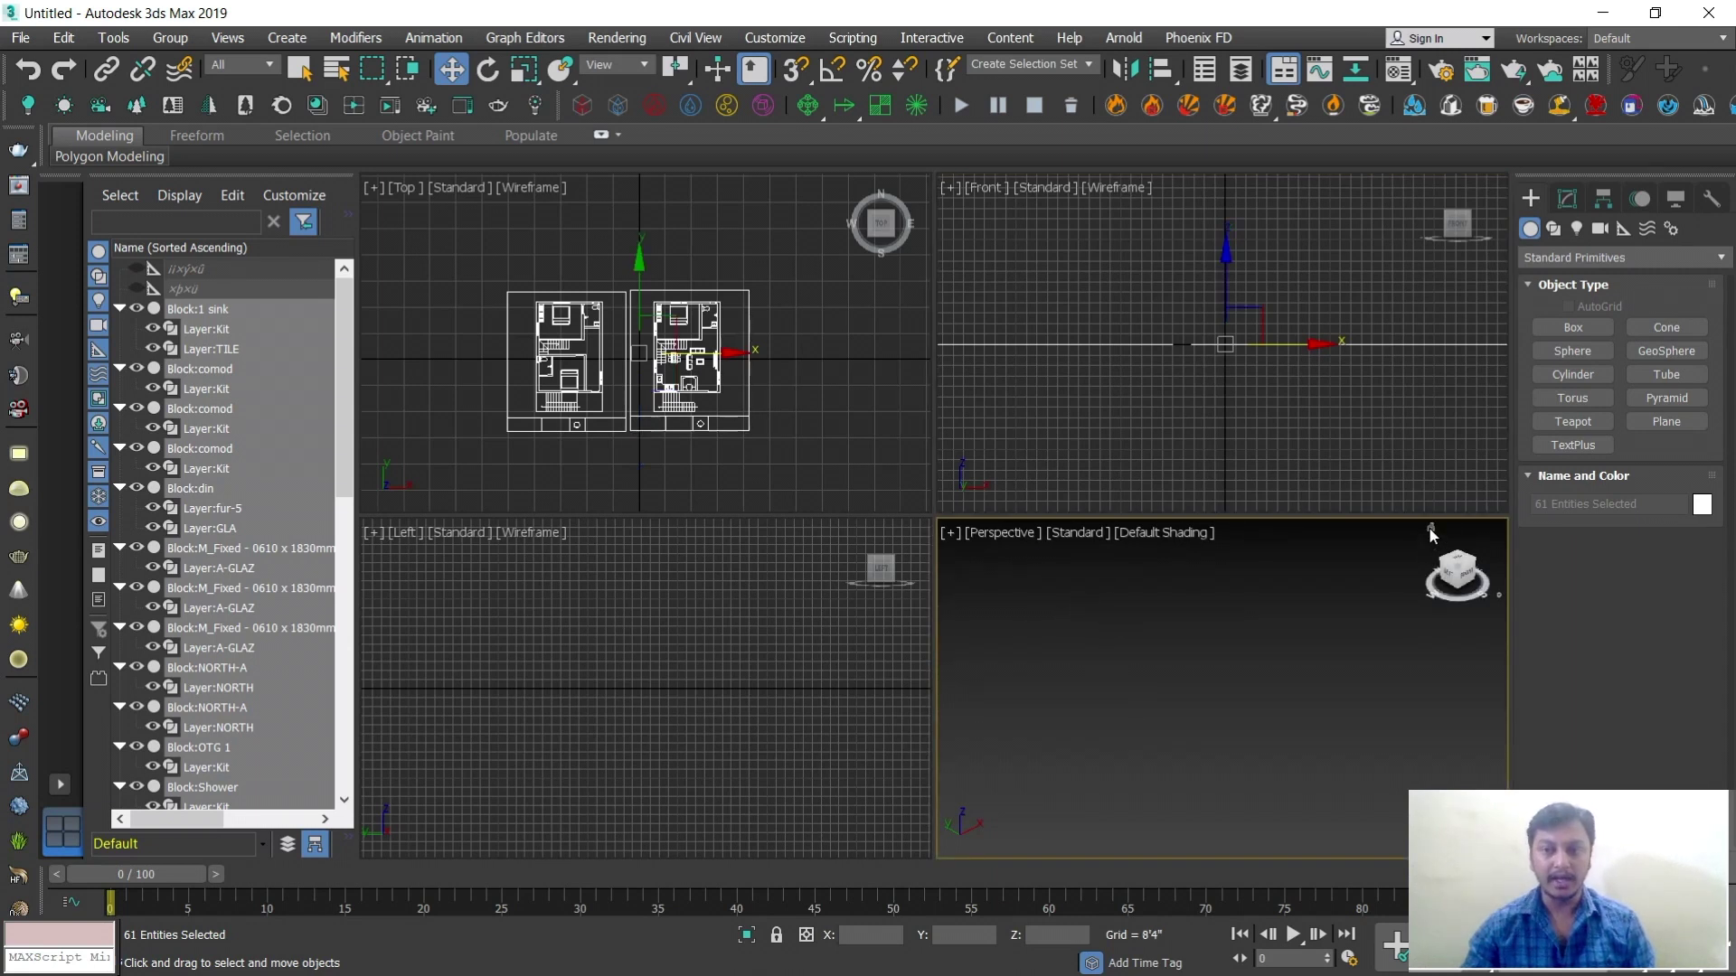
pyautogui.click(1431, 532)
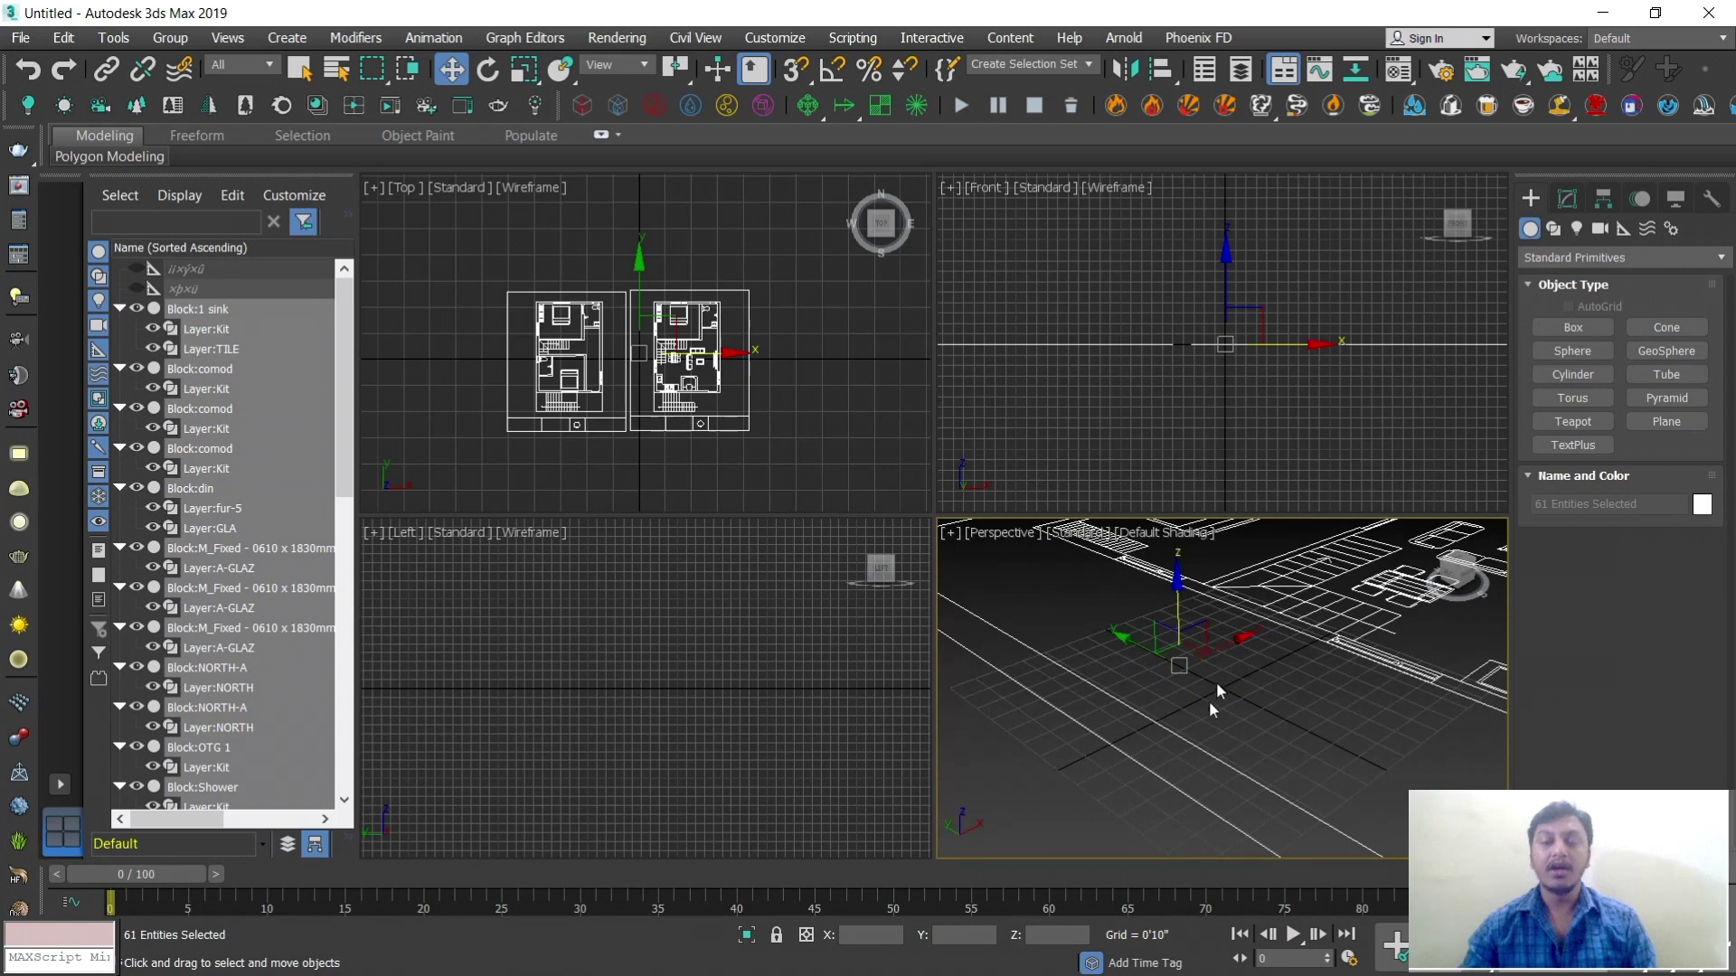
pyautogui.hotkey('alt', 'w')
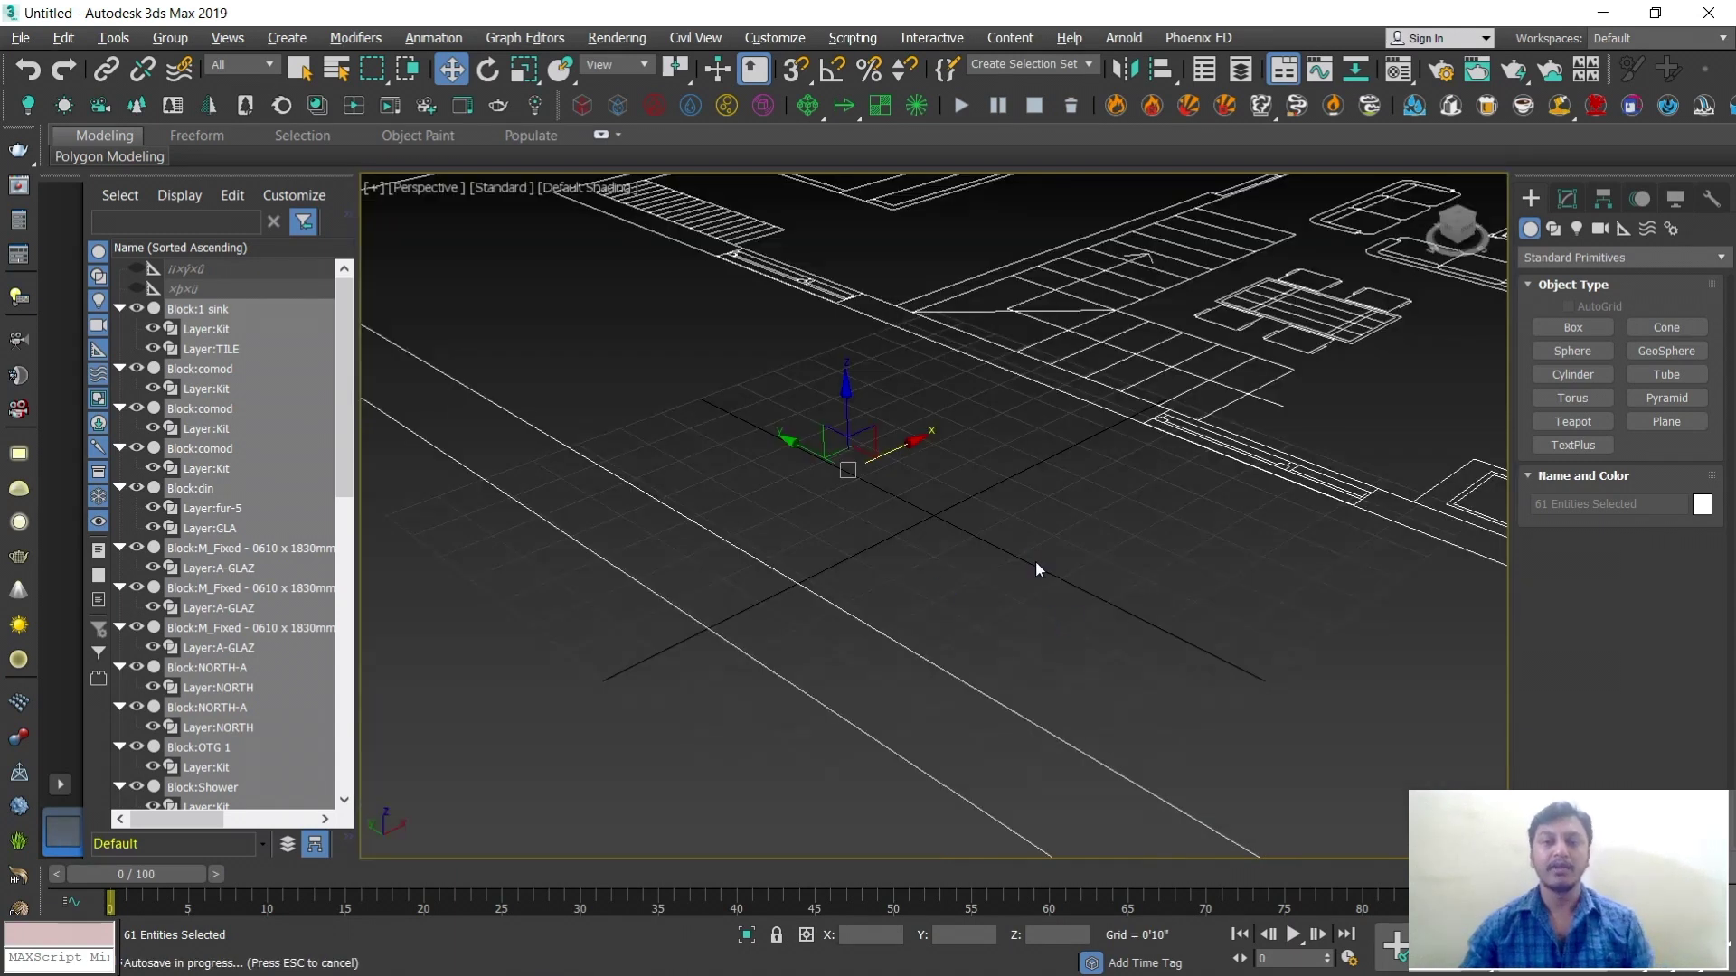
pyautogui.press('z')
pyautogui.keyDown('alt'); pyautogui.moveTo(1117, 653); pyautogui.dragTo(1067, 685, button='middle'); pyautogui.keyUp('alt')
pyautogui.click(1050, 692)
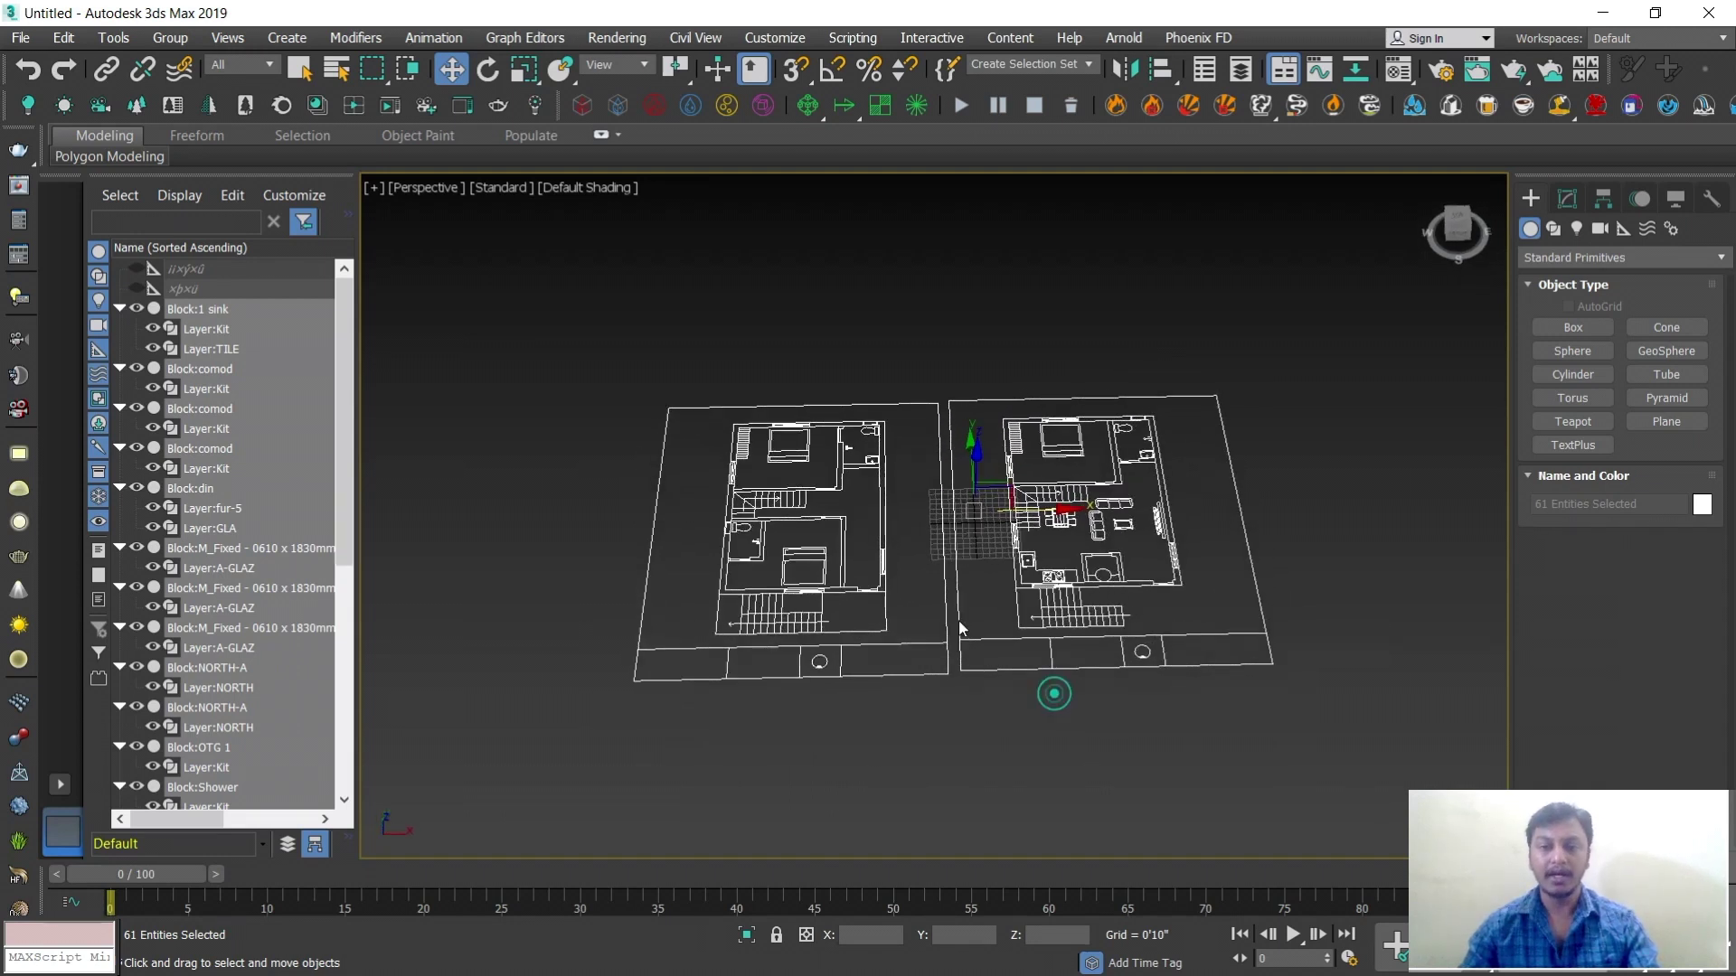
# Deselect the plans and examine the walls, windows, doors and stairs of both floor plans
pyautogui.scroll(3, 876, 611)
pyautogui.scroll(2, 874, 613)
pyautogui.scroll(-5, 904, 607)
pyautogui.scroll(4, 931, 604)
pyautogui.scroll(2, 931, 604)
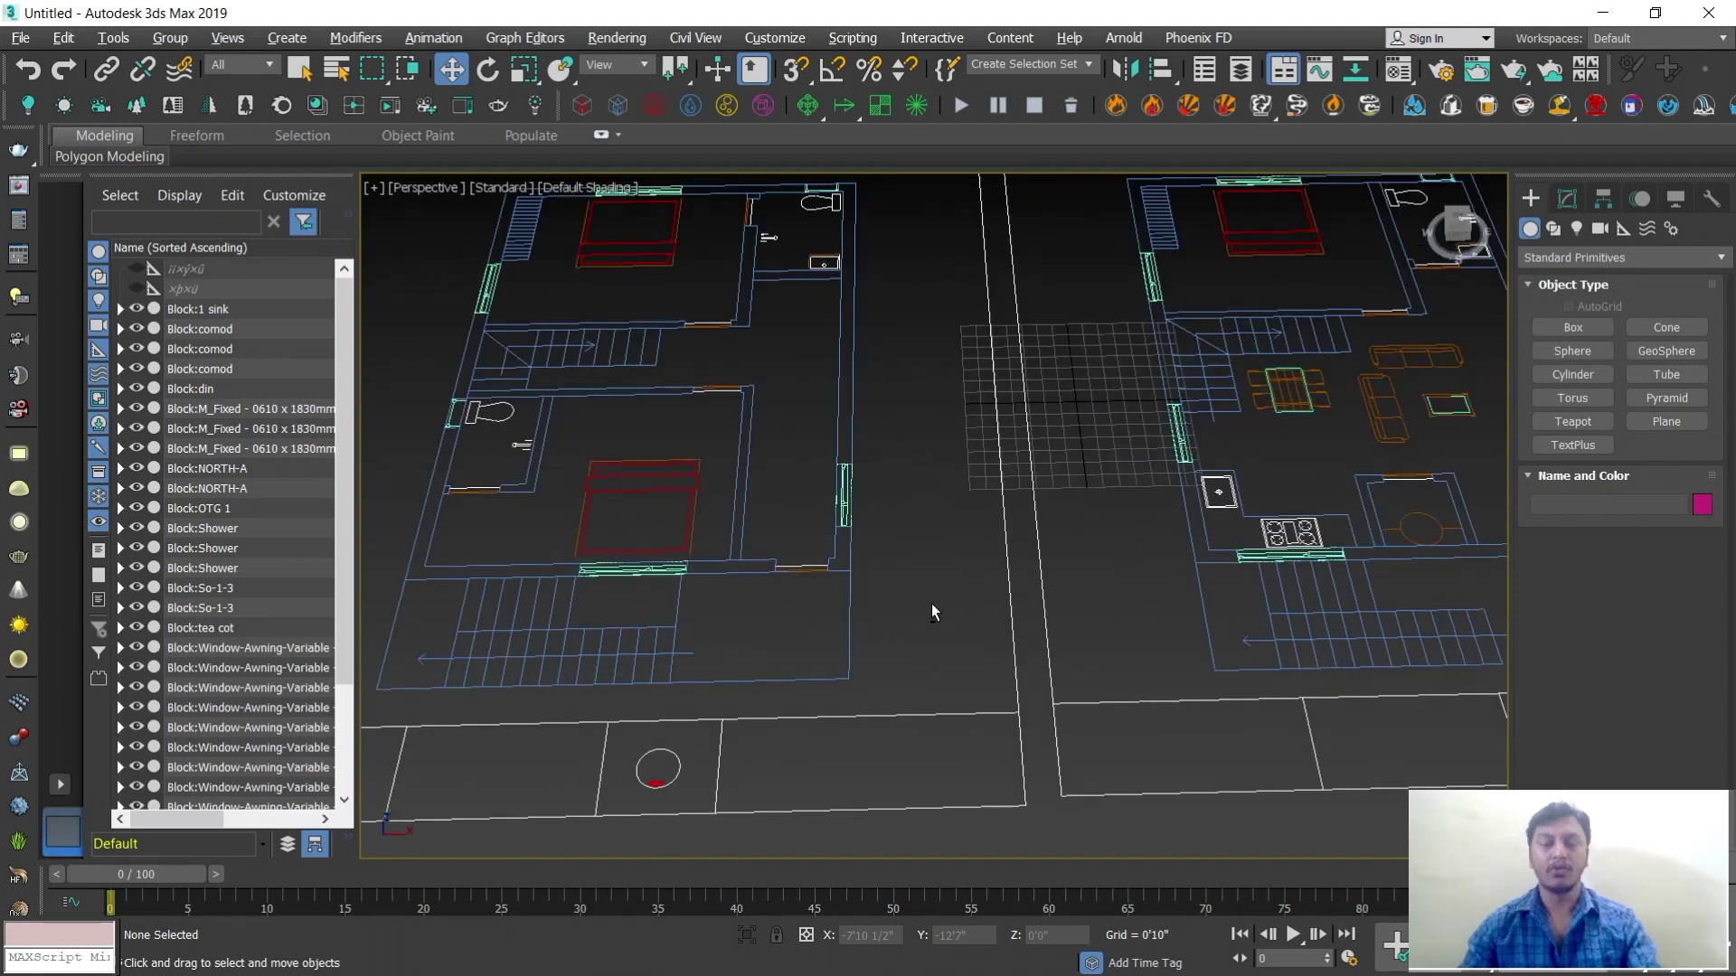
pyautogui.scroll(-1, 948, 595)
pyautogui.scroll(-1, 956, 578)
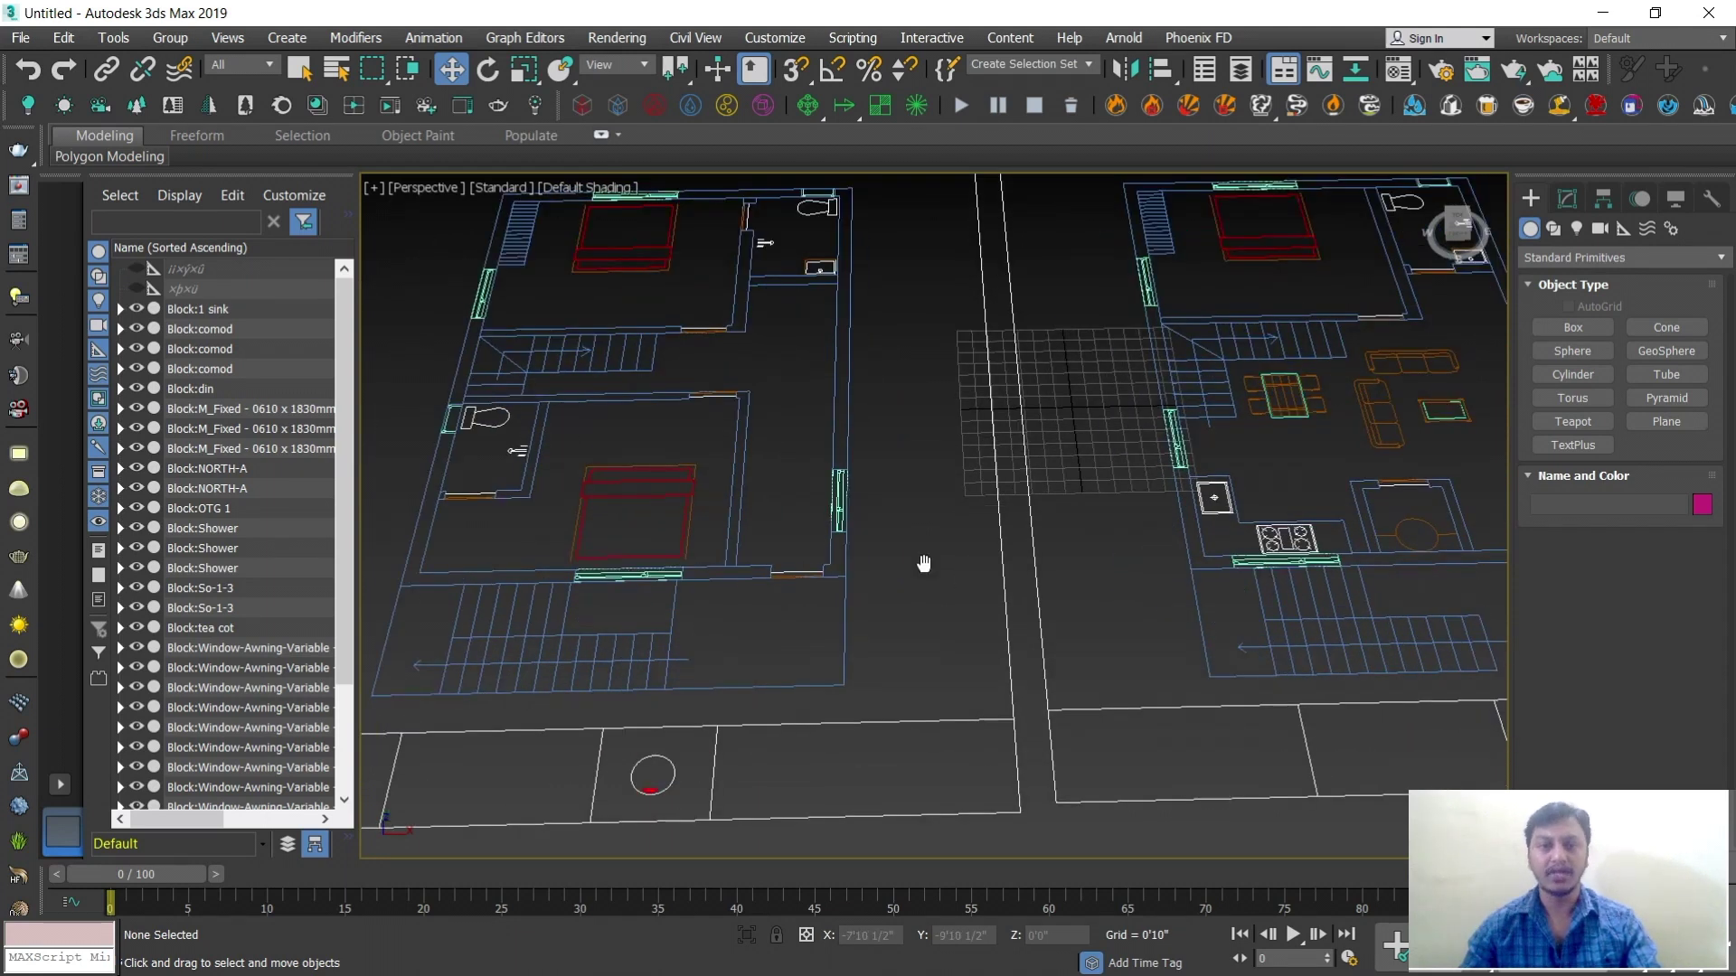
pyautogui.scroll(-4, 919, 608)
pyautogui.scroll(6, 923, 604)
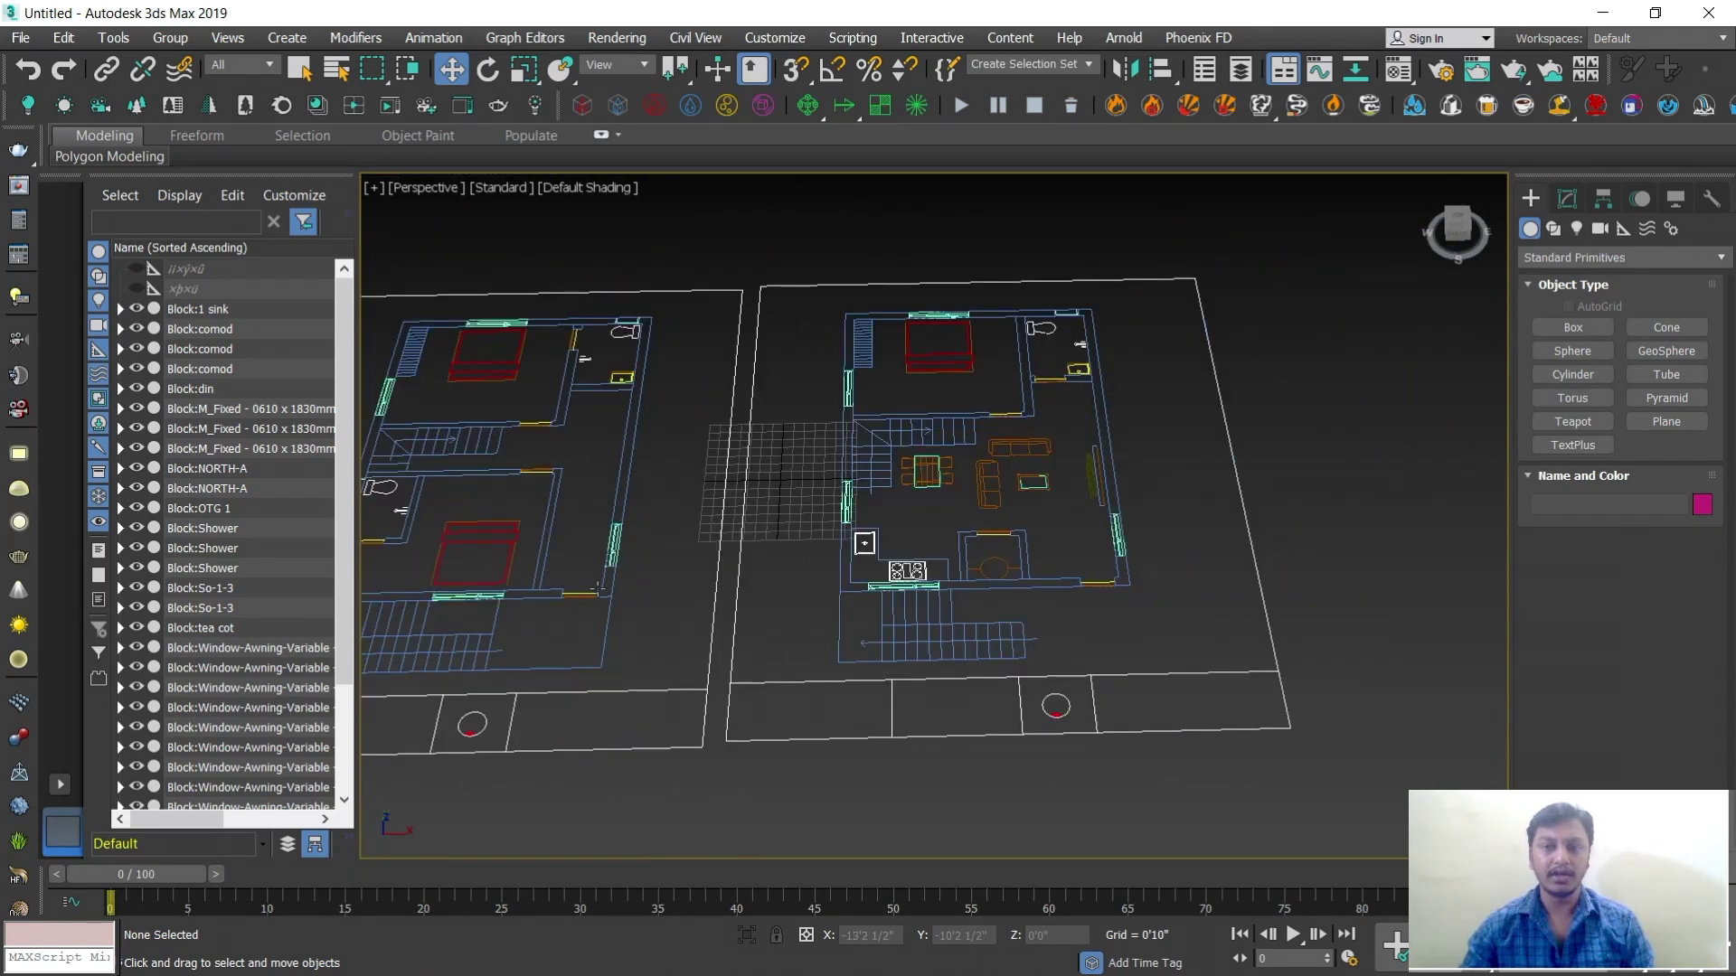
pyautogui.scroll(-4, 739, 594)
pyautogui.moveTo(740, 595); pyautogui.dragTo(820, 599, button='middle')
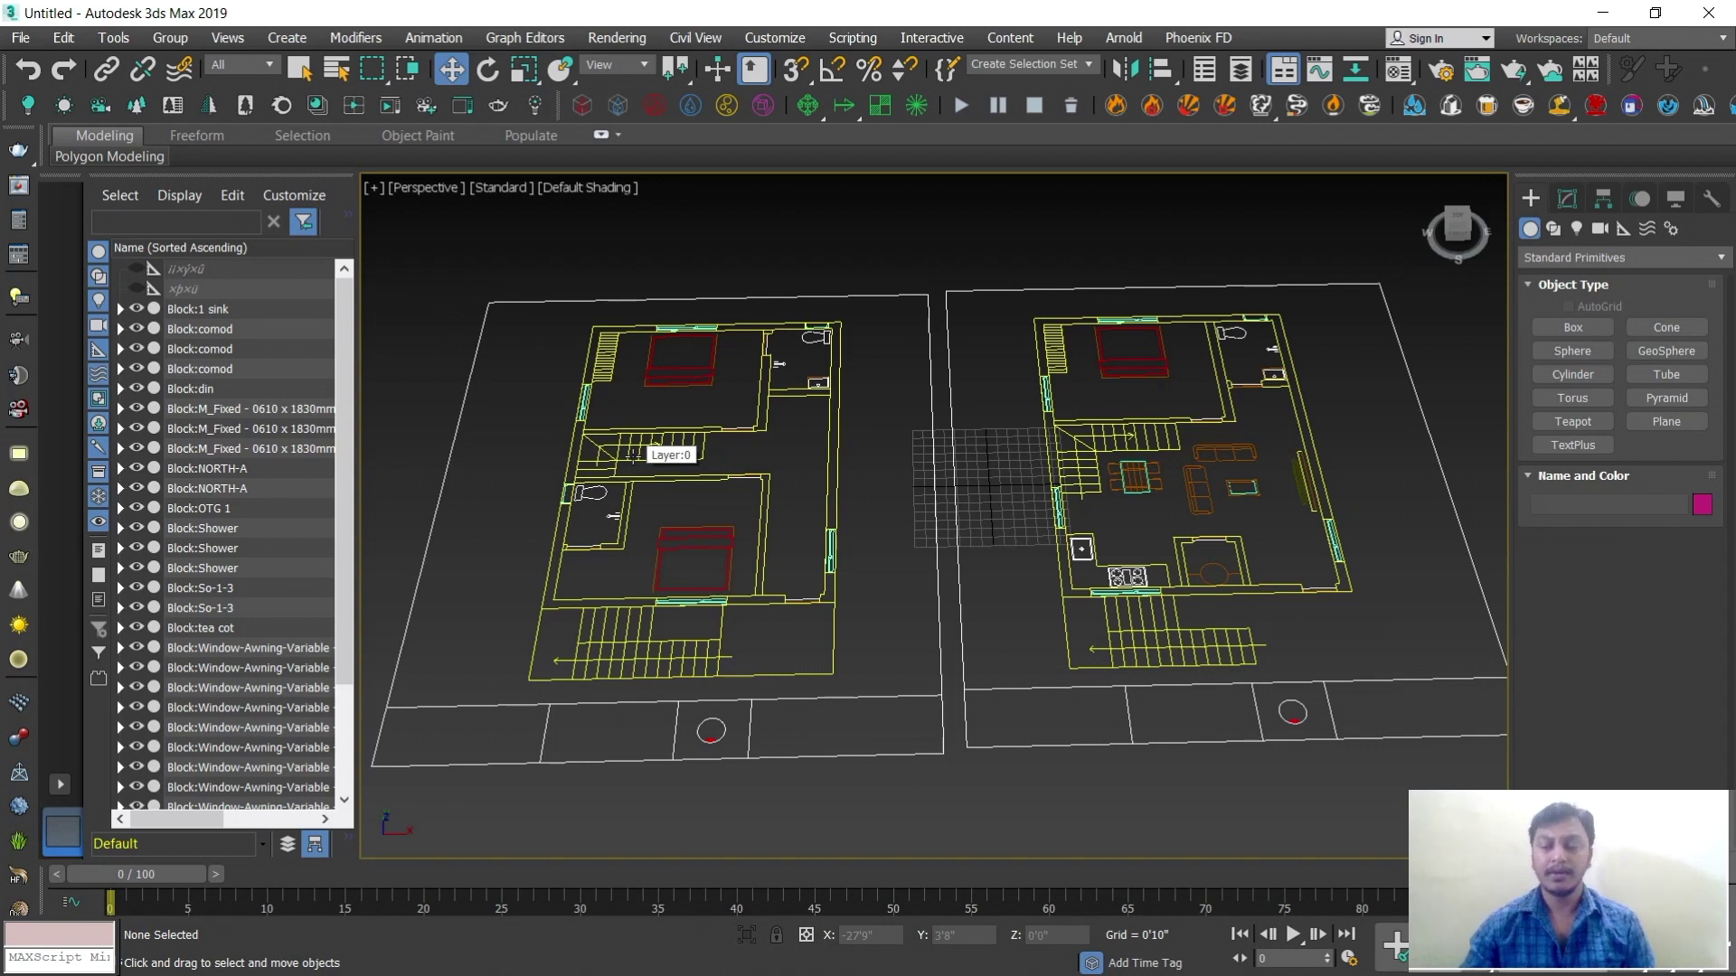
pyautogui.moveTo(1169, 562); pyautogui.dragTo(1071, 558, button='middle')
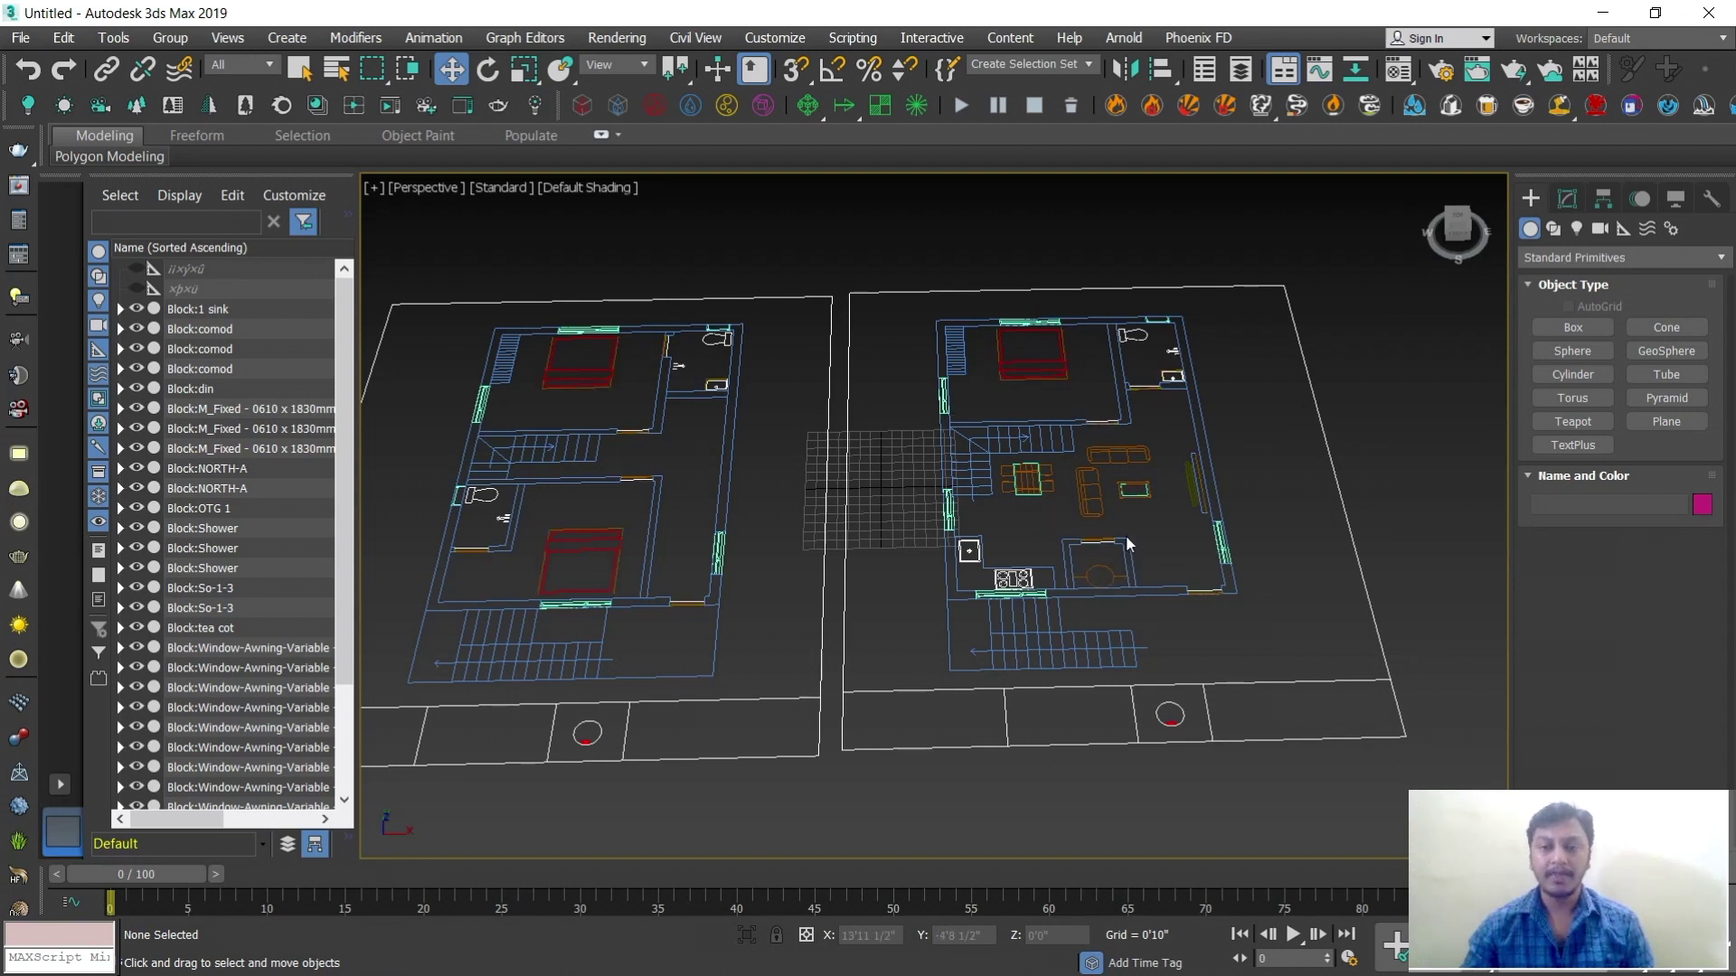
# Examine the front wall between the kitchen window and the entrance door on the plan with the living room
pyautogui.scroll(4, 1181, 616)
pyautogui.moveTo(1182, 615); pyautogui.dragTo(1049, 708, button='middle')
pyautogui.keyDown('alt'); pyautogui.moveTo(1104, 652); pyautogui.dragTo(1123, 654, button='middle'); pyautogui.keyUp('alt')
pyautogui.scroll(1, 1124, 655)
pyautogui.scroll(-1, 989, 645)
pyautogui.moveTo(989, 645); pyautogui.dragTo(1079, 695, button='middle')
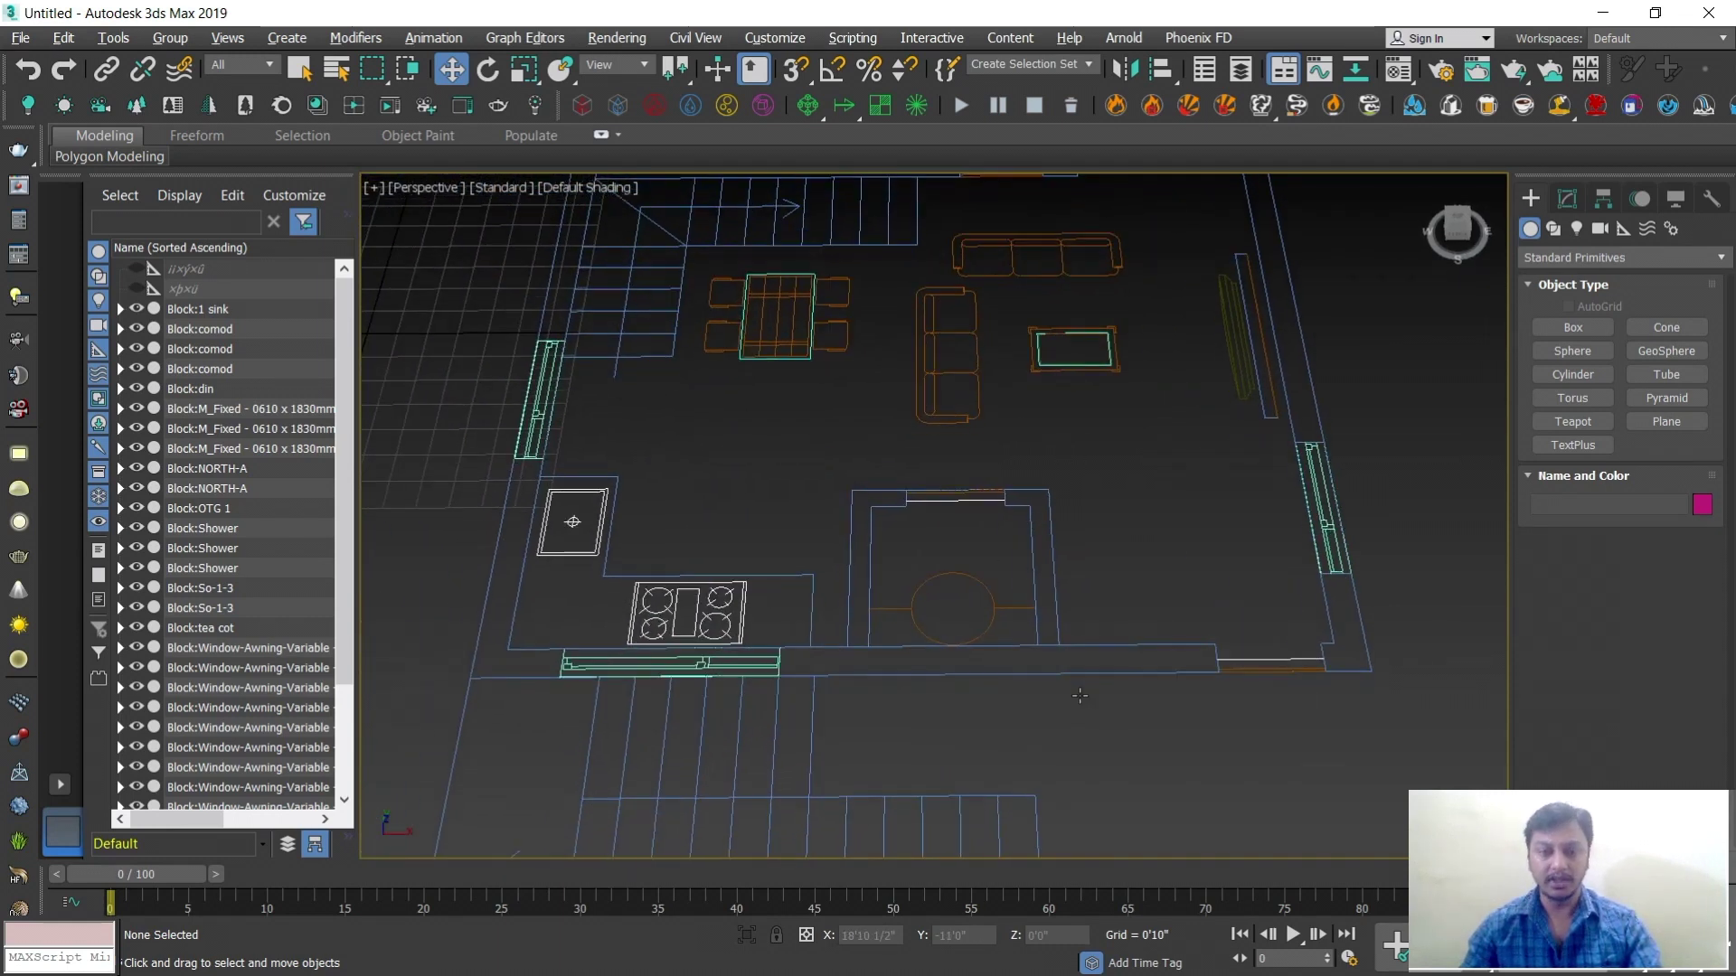
pyautogui.moveTo(1193, 736); pyautogui.dragTo(1163, 736, button='middle')
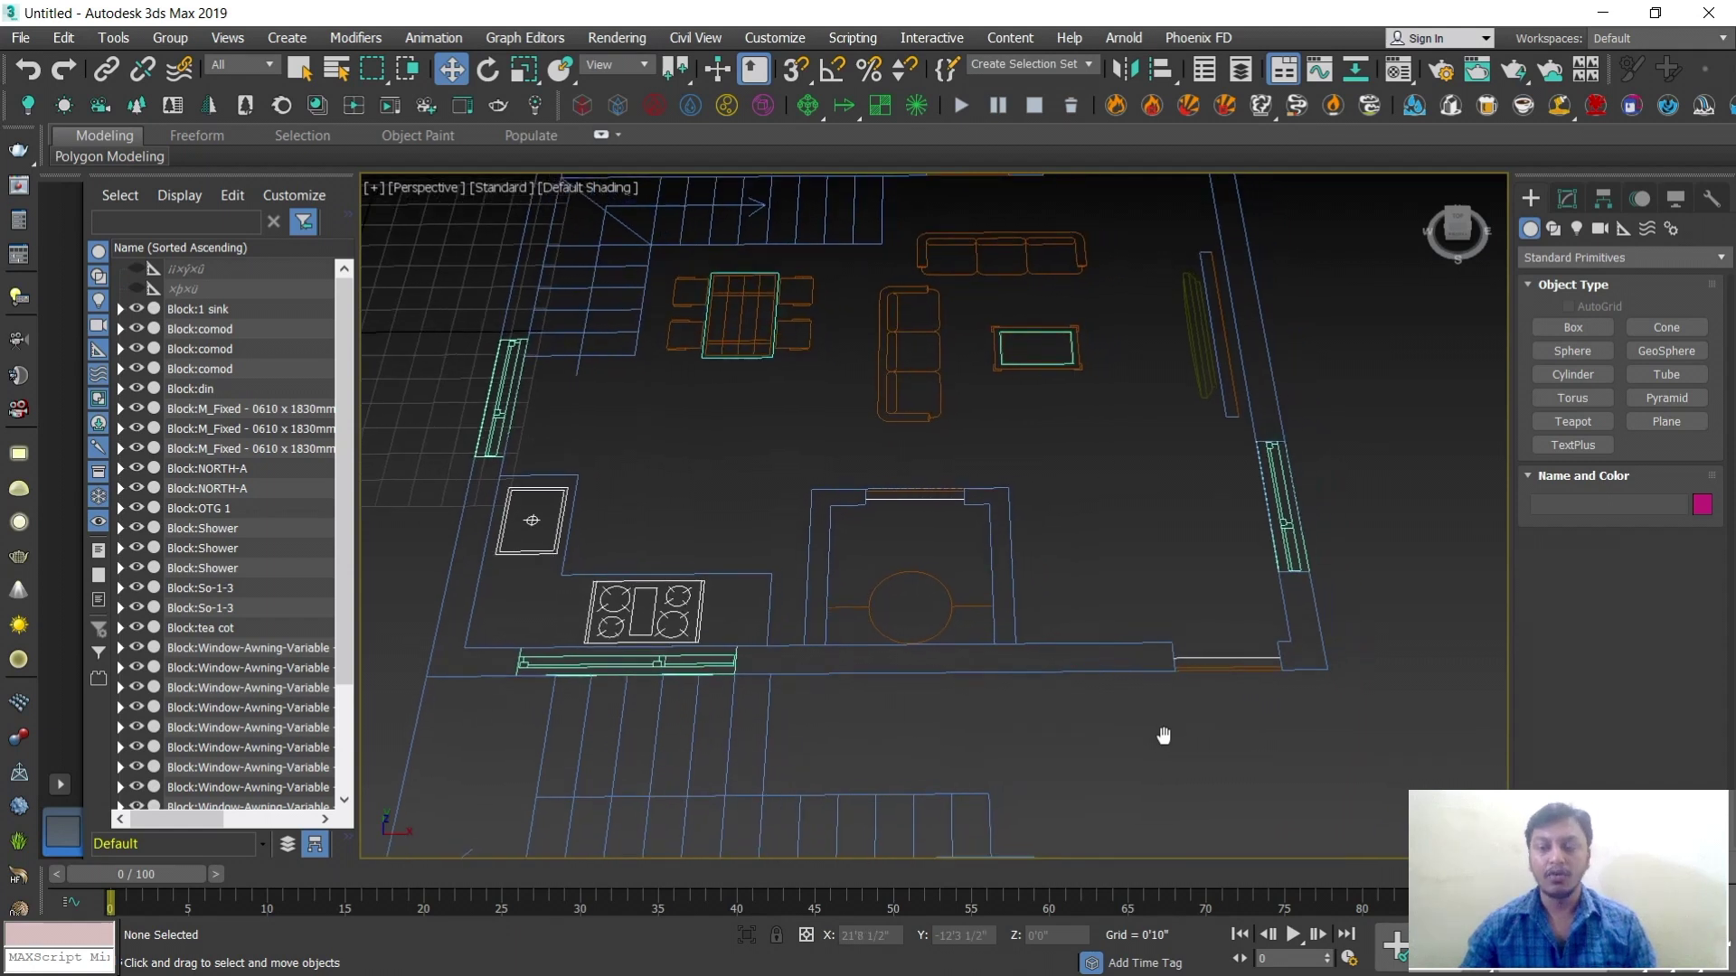
pyautogui.scroll(5, 1164, 736)
pyautogui.scroll(-5, 1075, 538)
# With snapping on, draw a rectangle of 0'9" by 10'3" over the front wall between the kitchen window and entrance door
pyautogui.click(1553, 229)
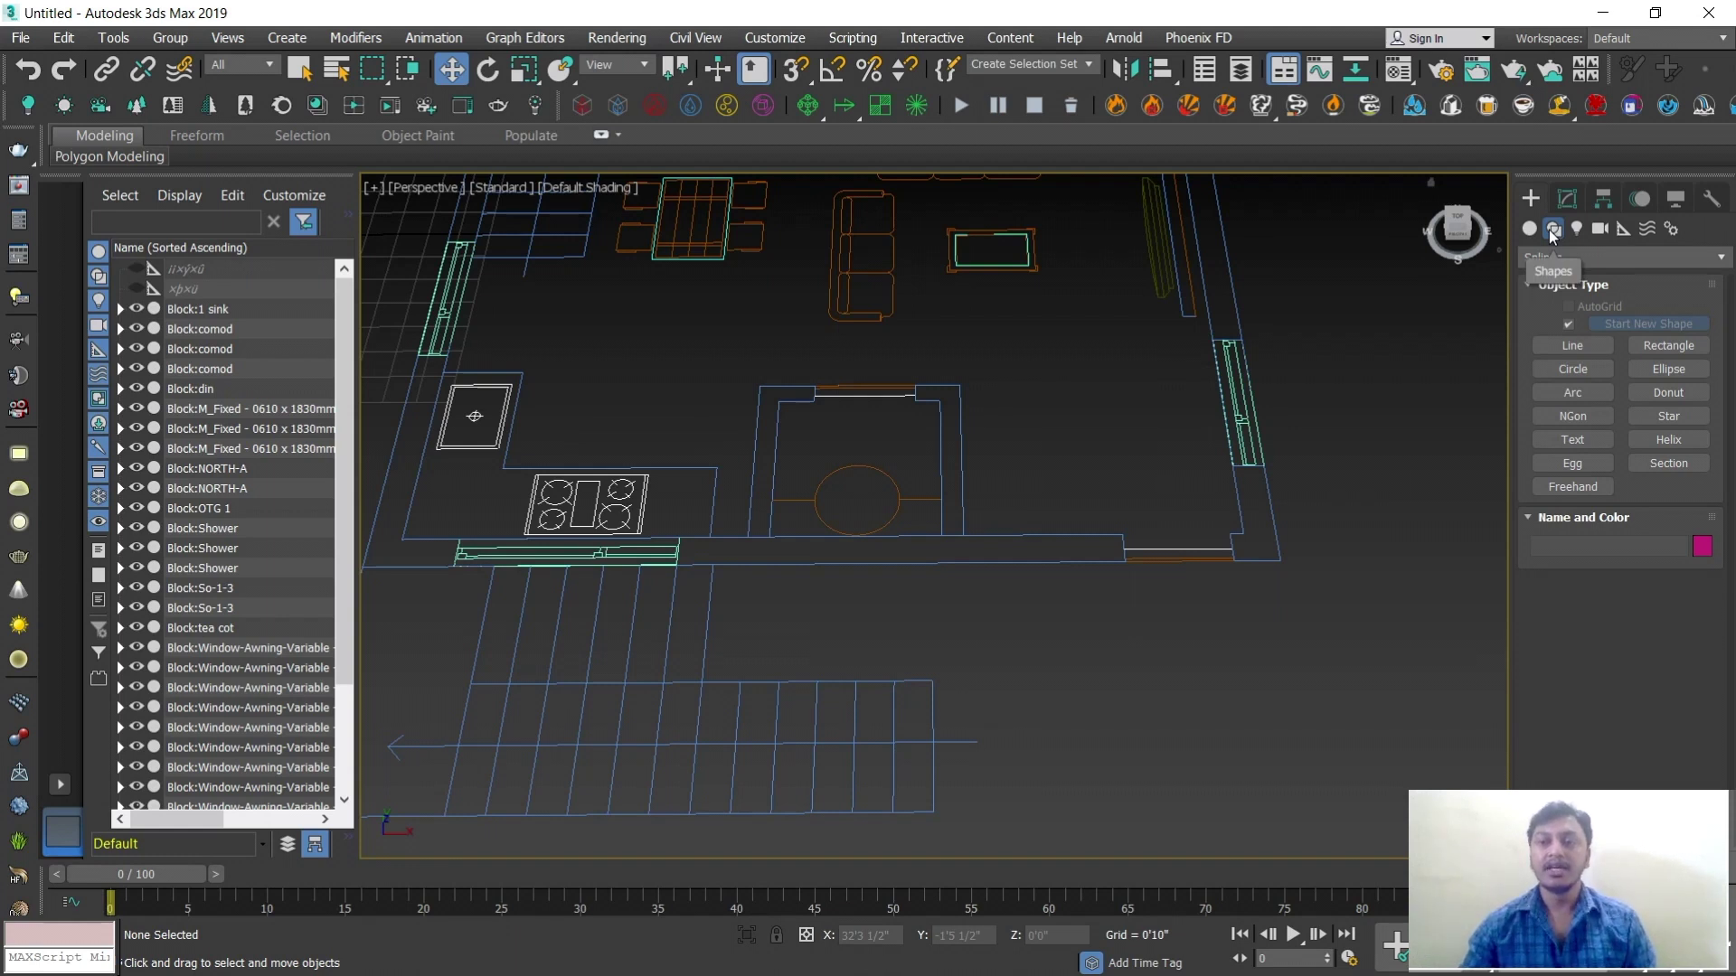
pyautogui.click(1658, 354)
pyautogui.scroll(5, 1015, 589)
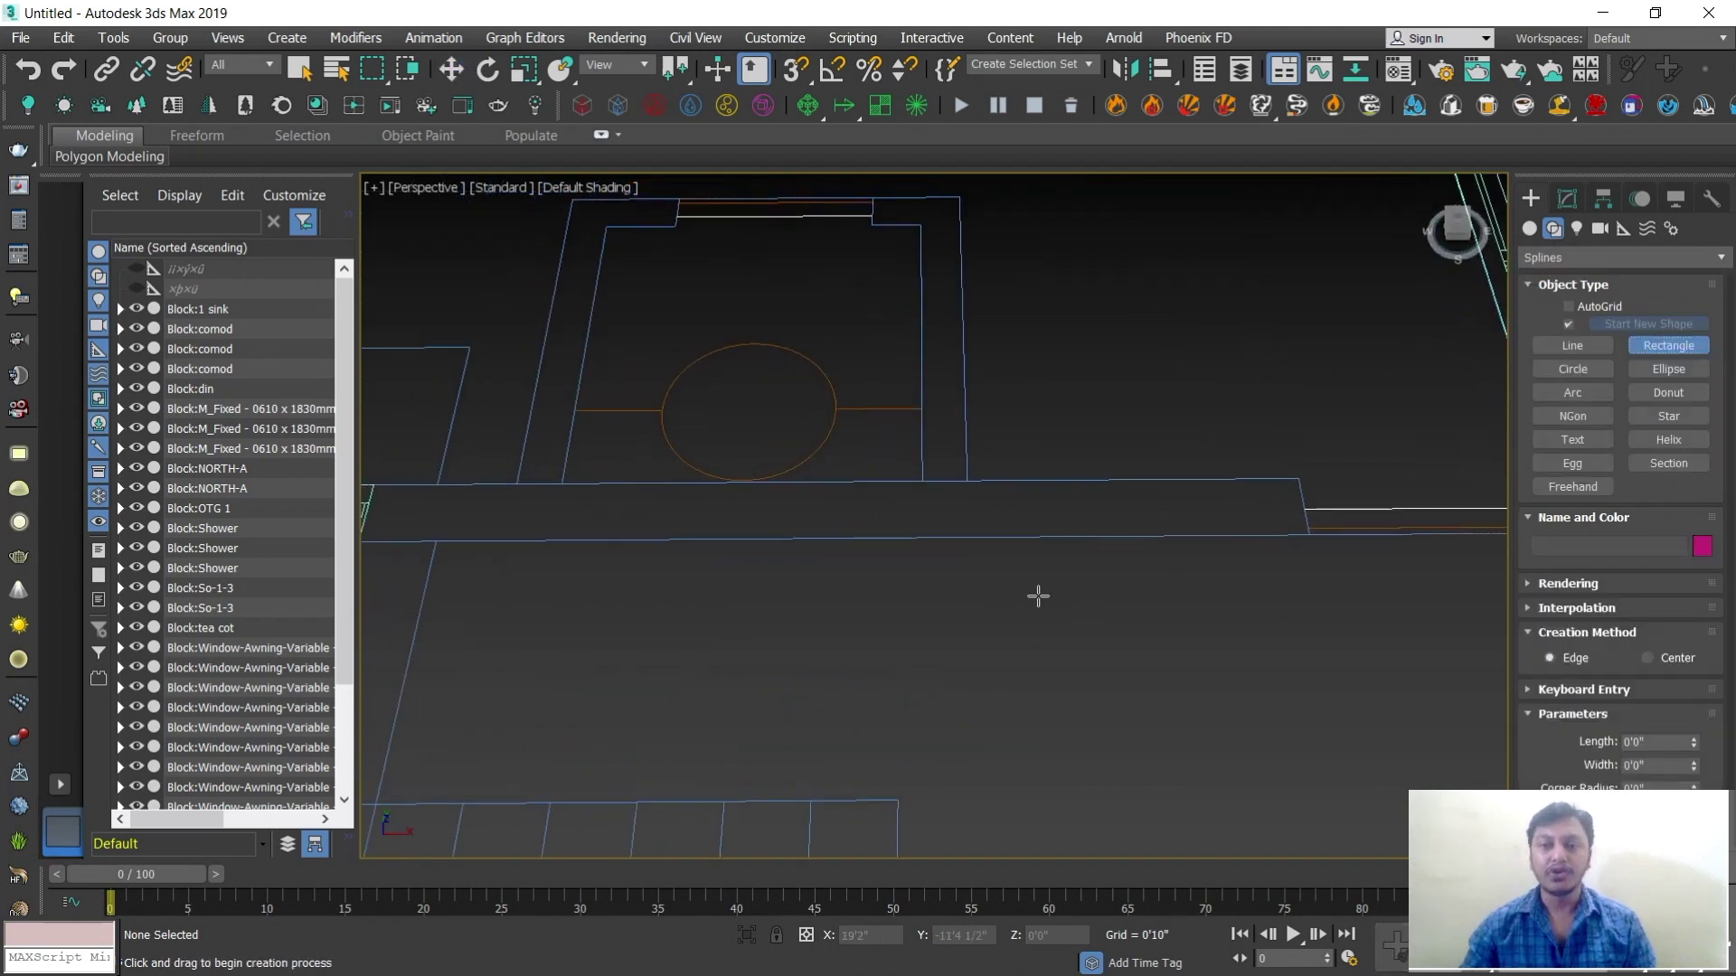
pyautogui.press('s')
pyautogui.moveTo(1166, 623); pyautogui.dragTo(1248, 628, button='middle')
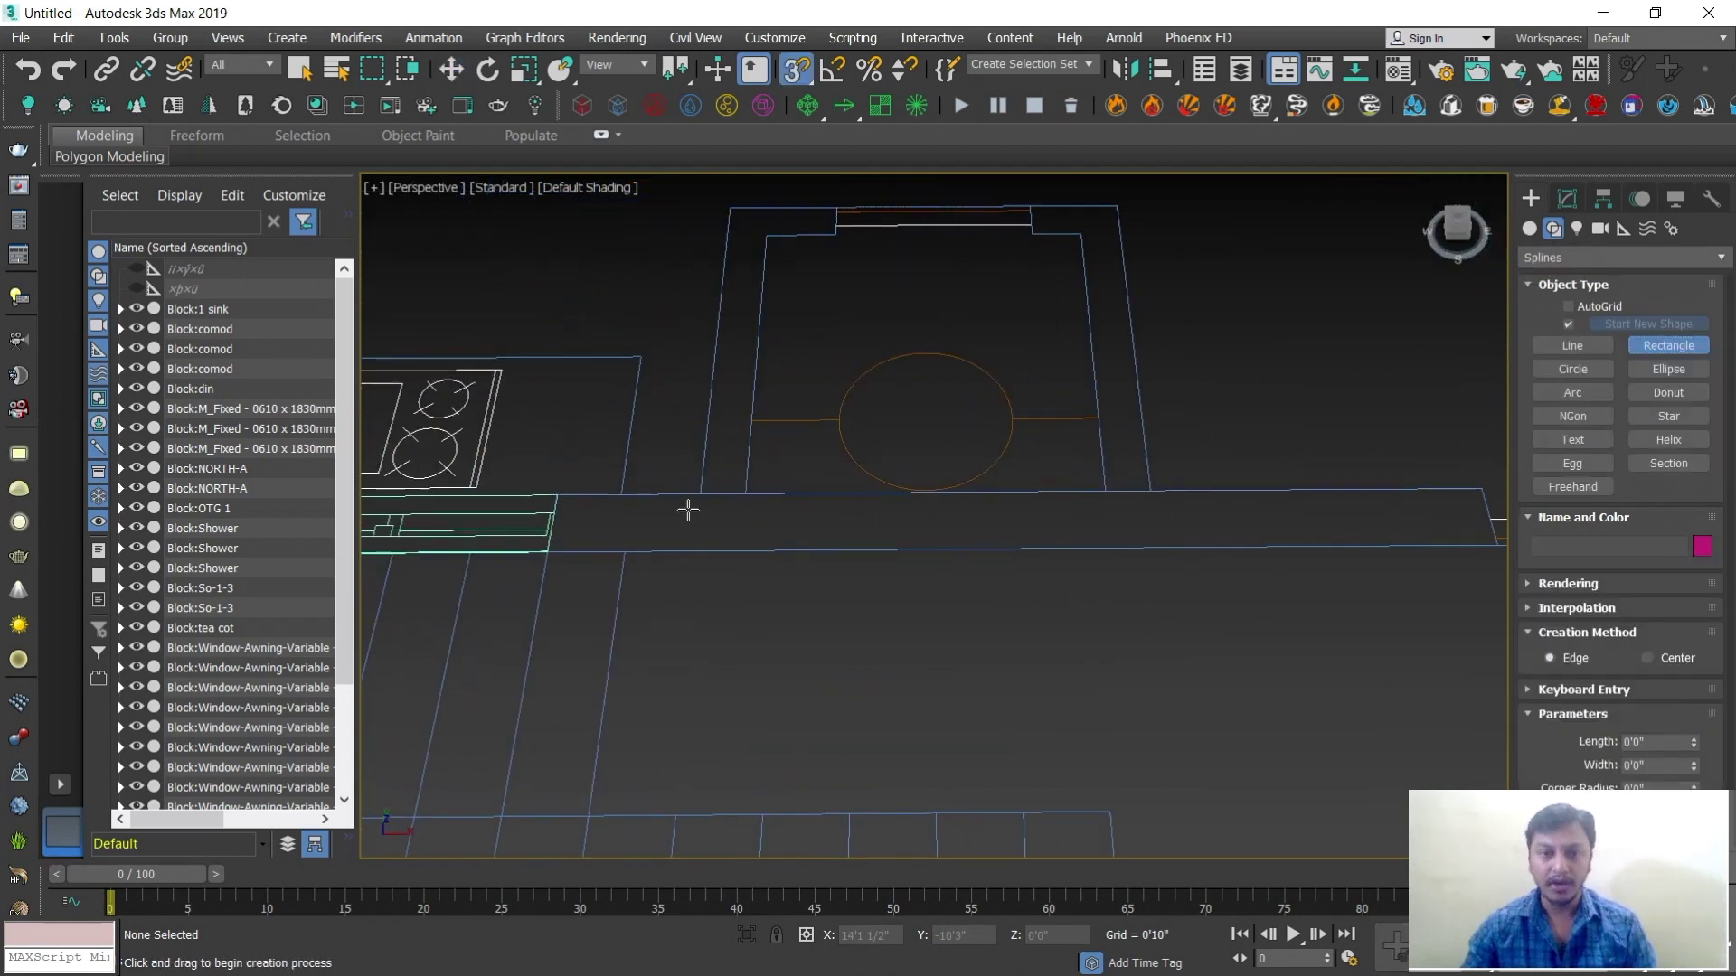
pyautogui.moveTo(561, 494); pyautogui.dragTo(1483, 542)
pyautogui.moveTo(1317, 593); pyautogui.dragTo(1284, 599, button='middle')
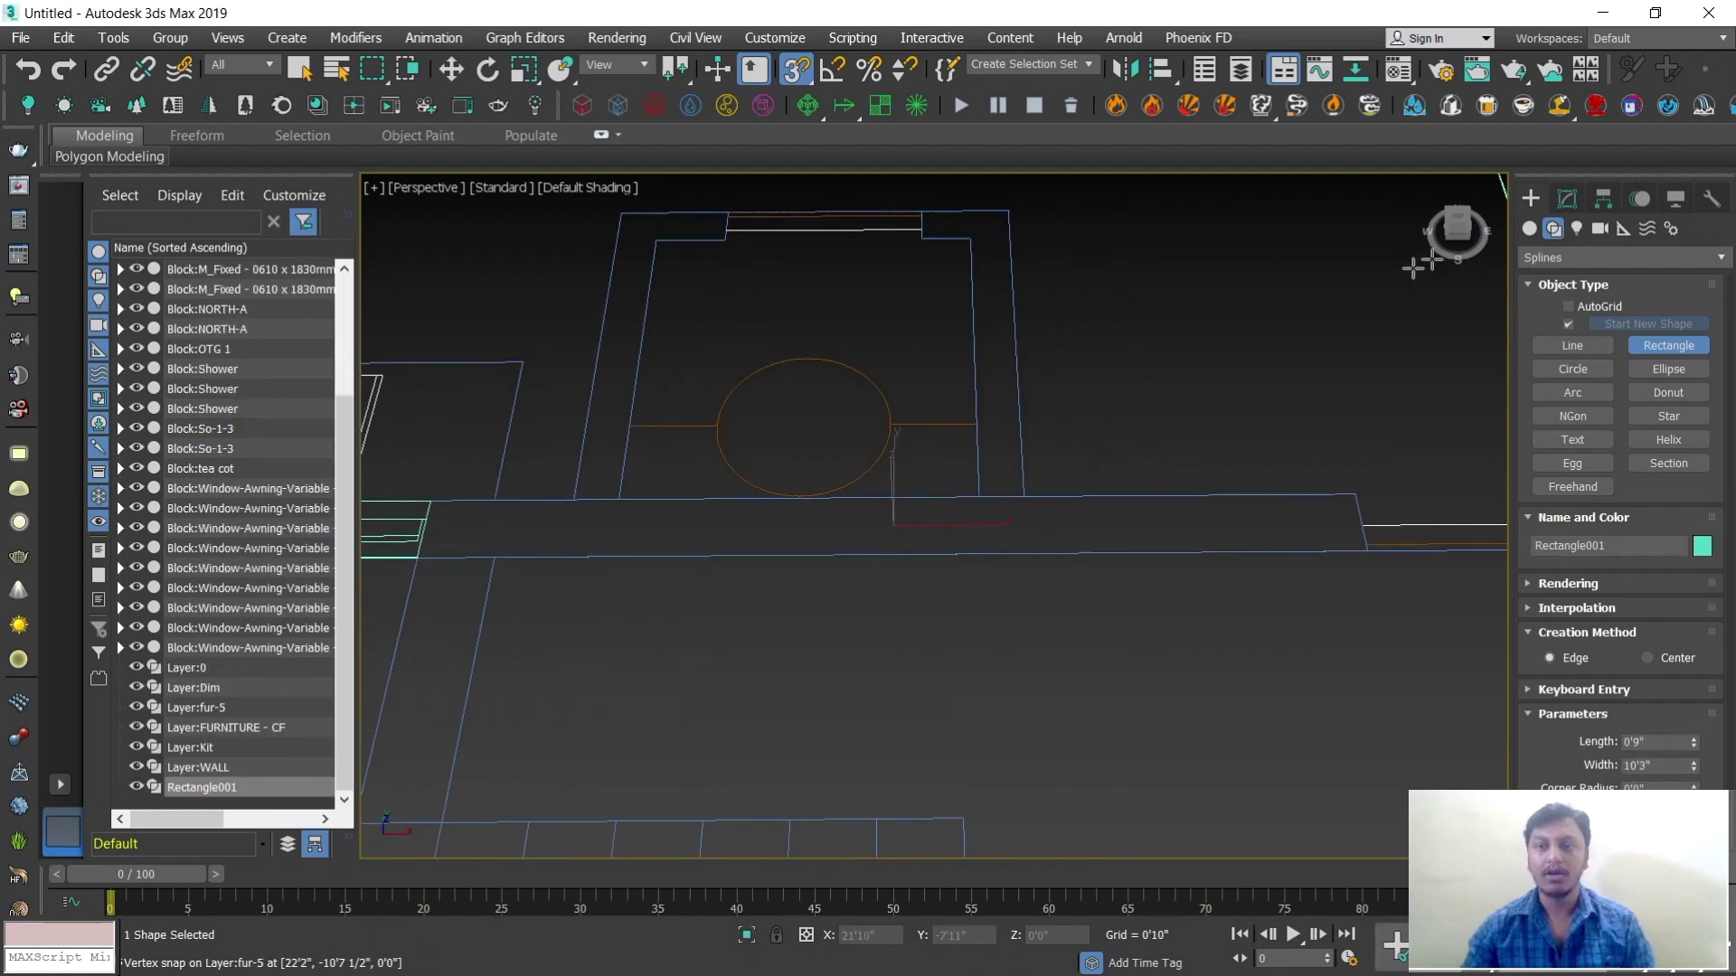
# Add an Extrude modifier to the front wall rectangle with an amount of 10'0"
pyautogui.click(1567, 200)
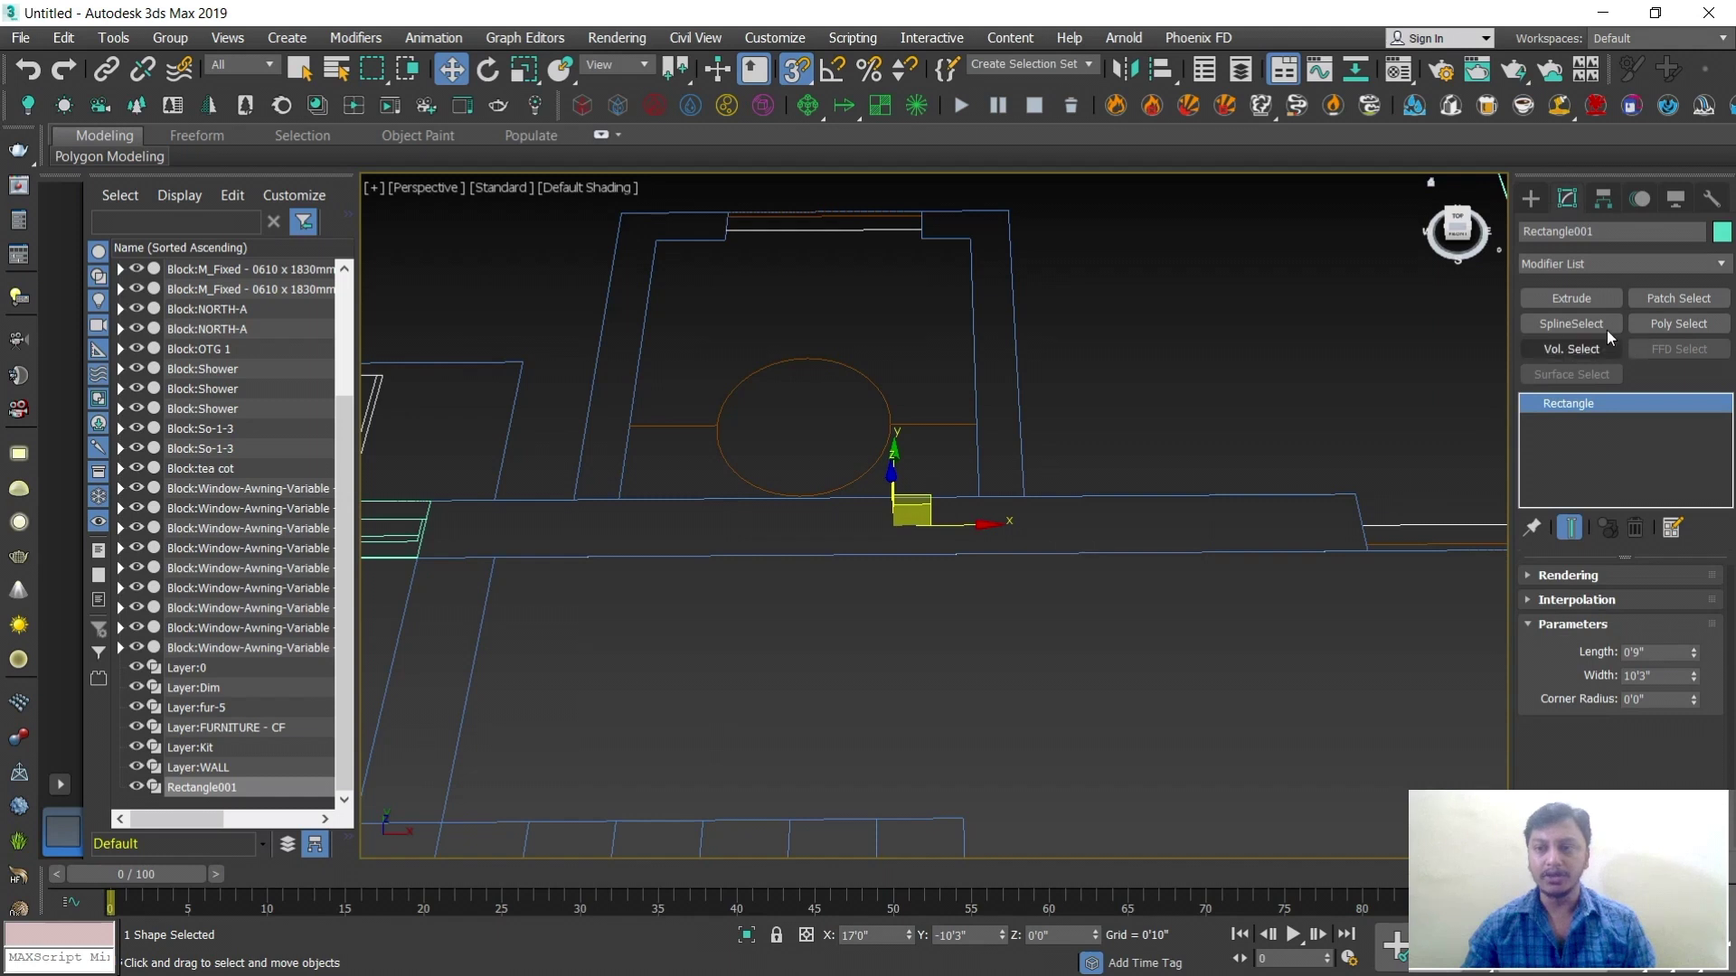
pyautogui.click(1604, 263)
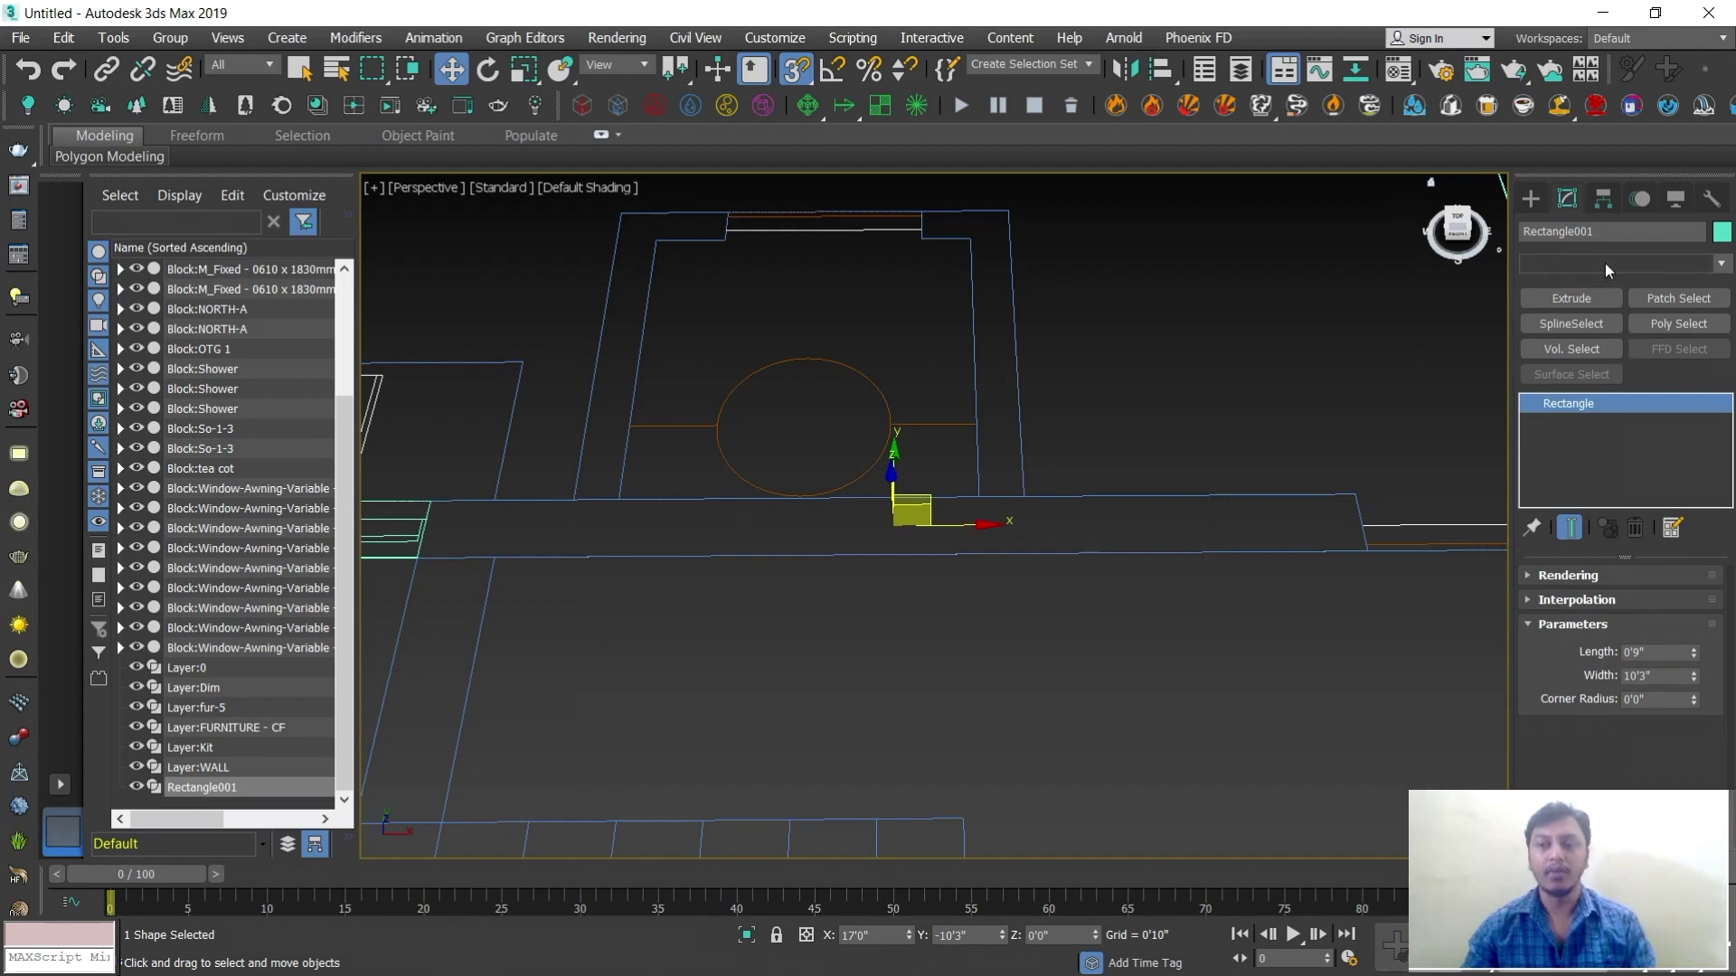
pyautogui.write('ex')
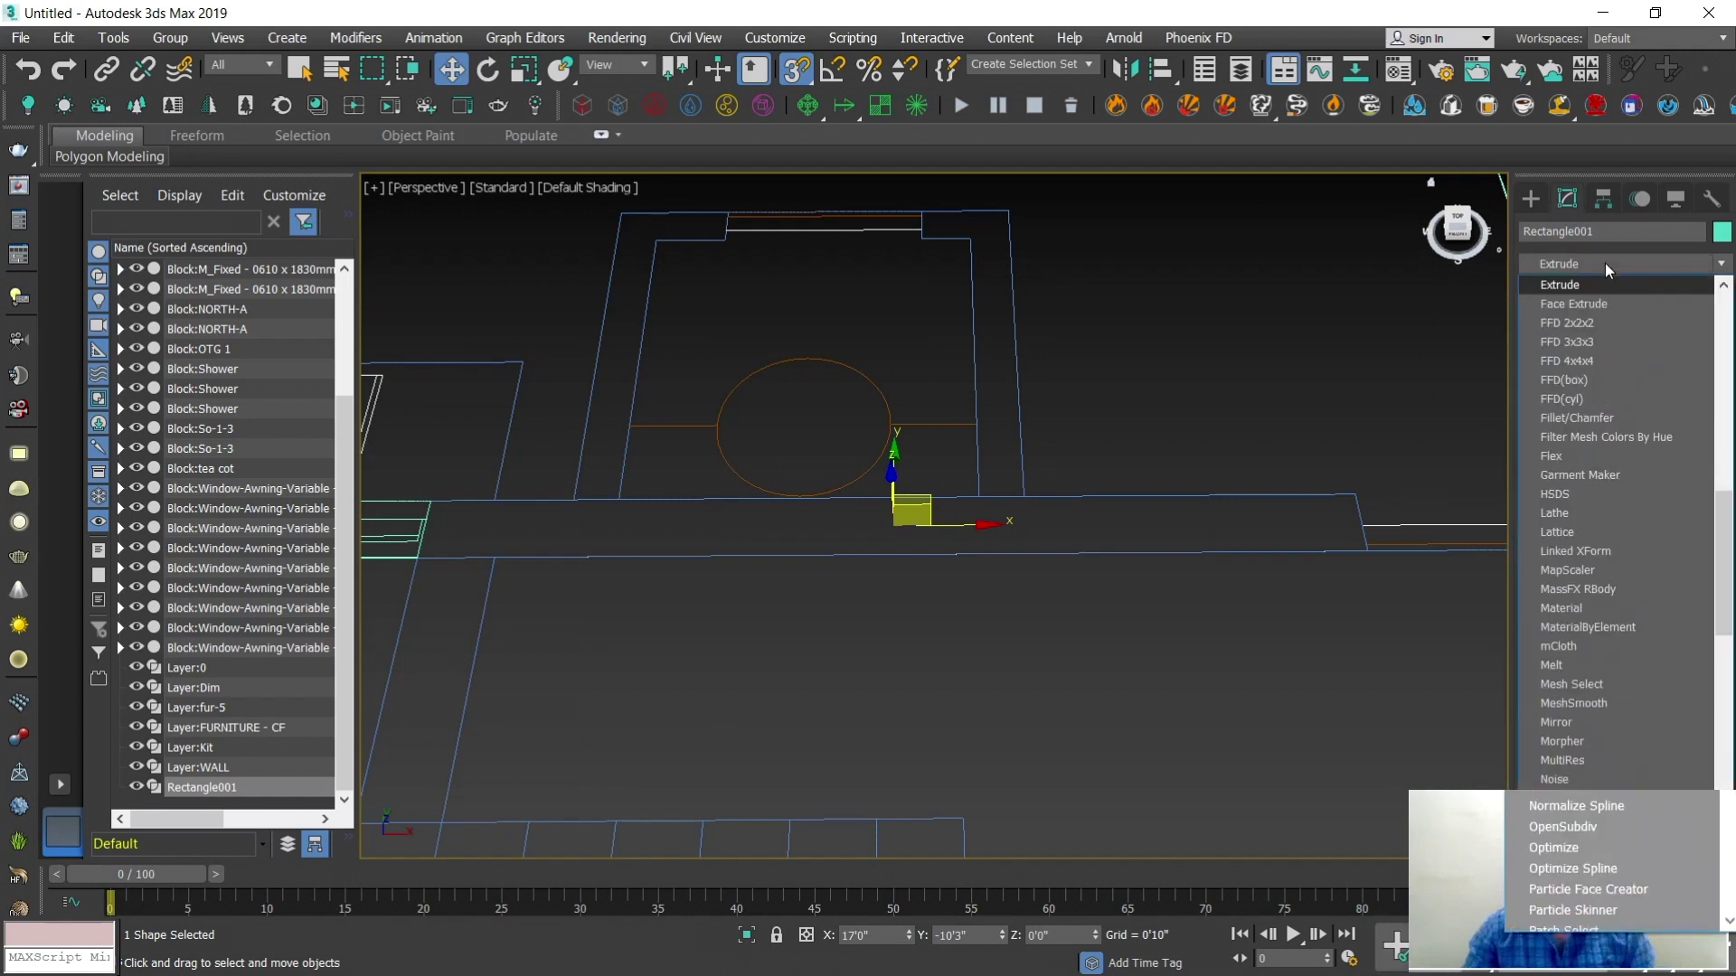
pyautogui.click(1597, 285)
pyautogui.doubleClick(1647, 604)
pyautogui.write('1')
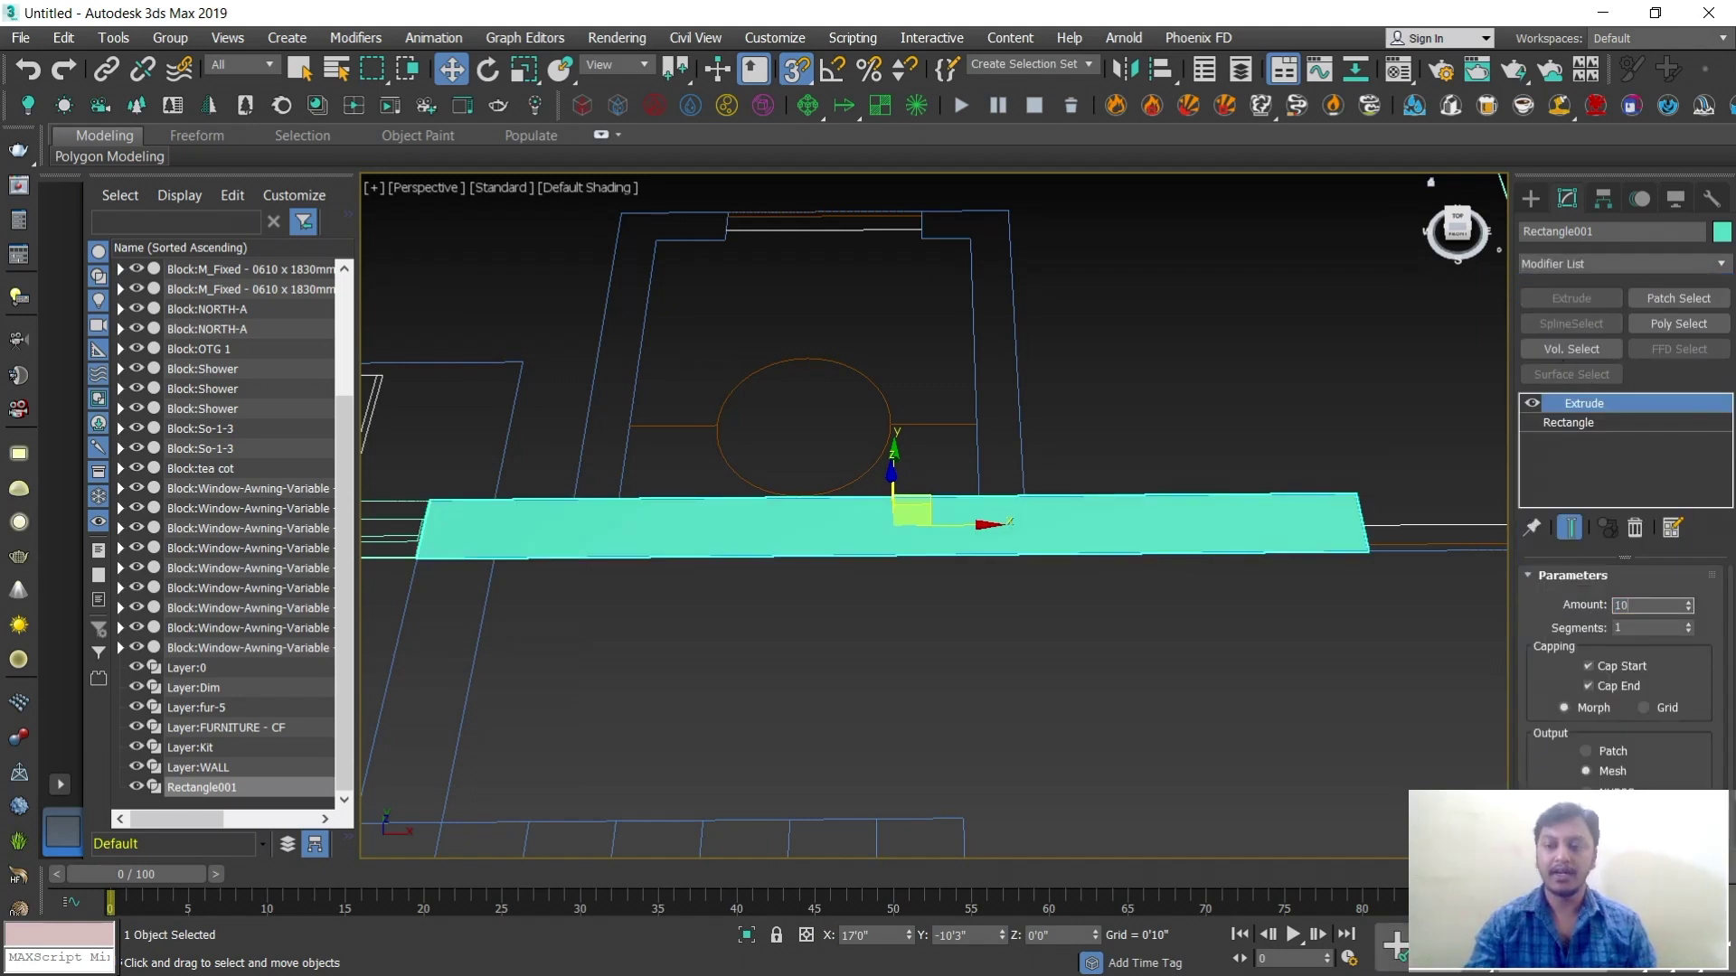
pyautogui.write('0')
pyautogui.press('Return')
pyautogui.scroll(-3, 1068, 623)
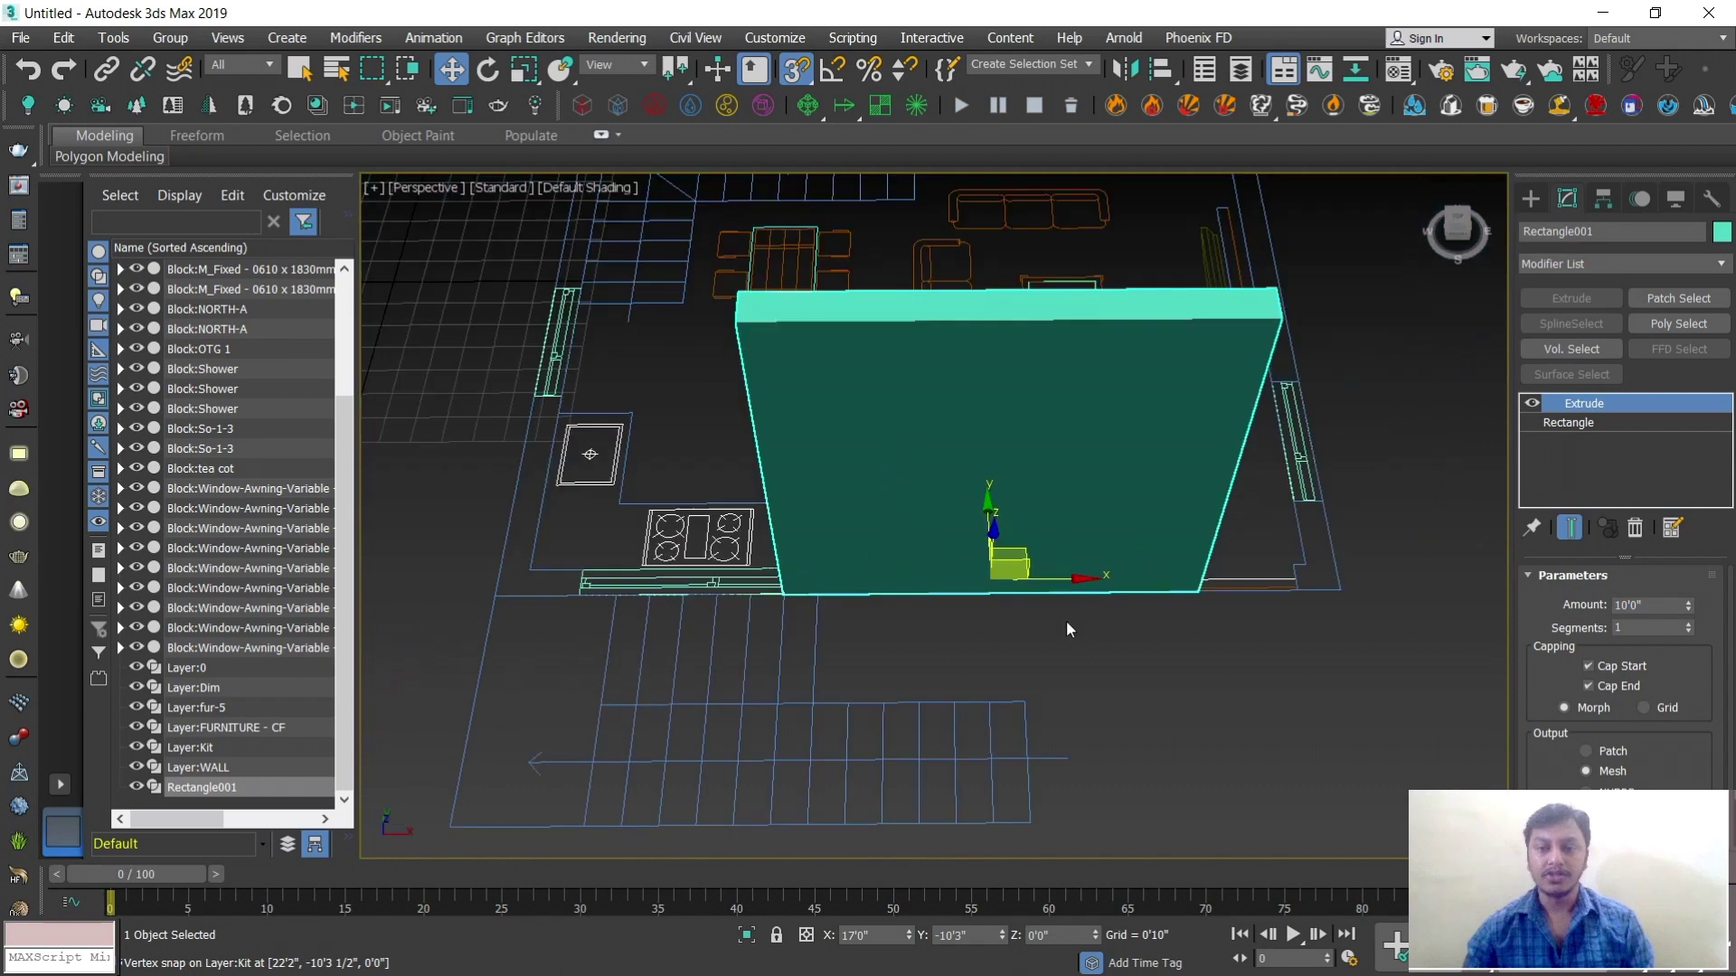
pyautogui.keyDown('alt'); pyautogui.moveTo(1067, 627); pyautogui.dragTo(1133, 653, button='middle'); pyautogui.keyUp('alt')
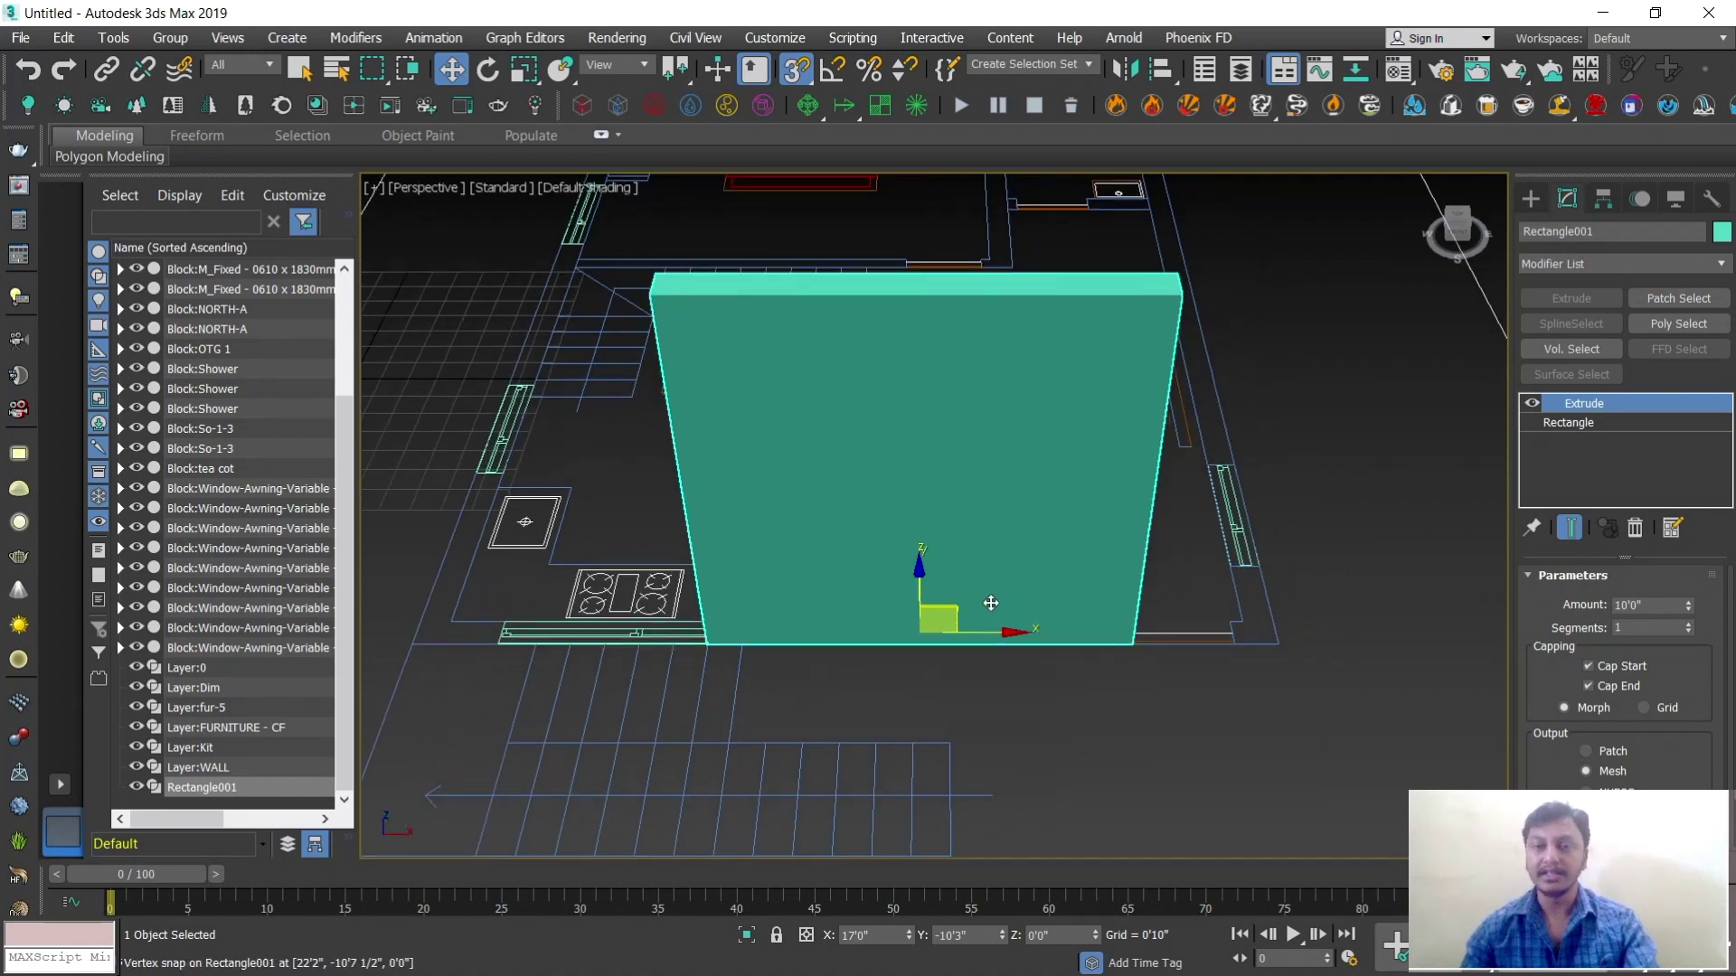
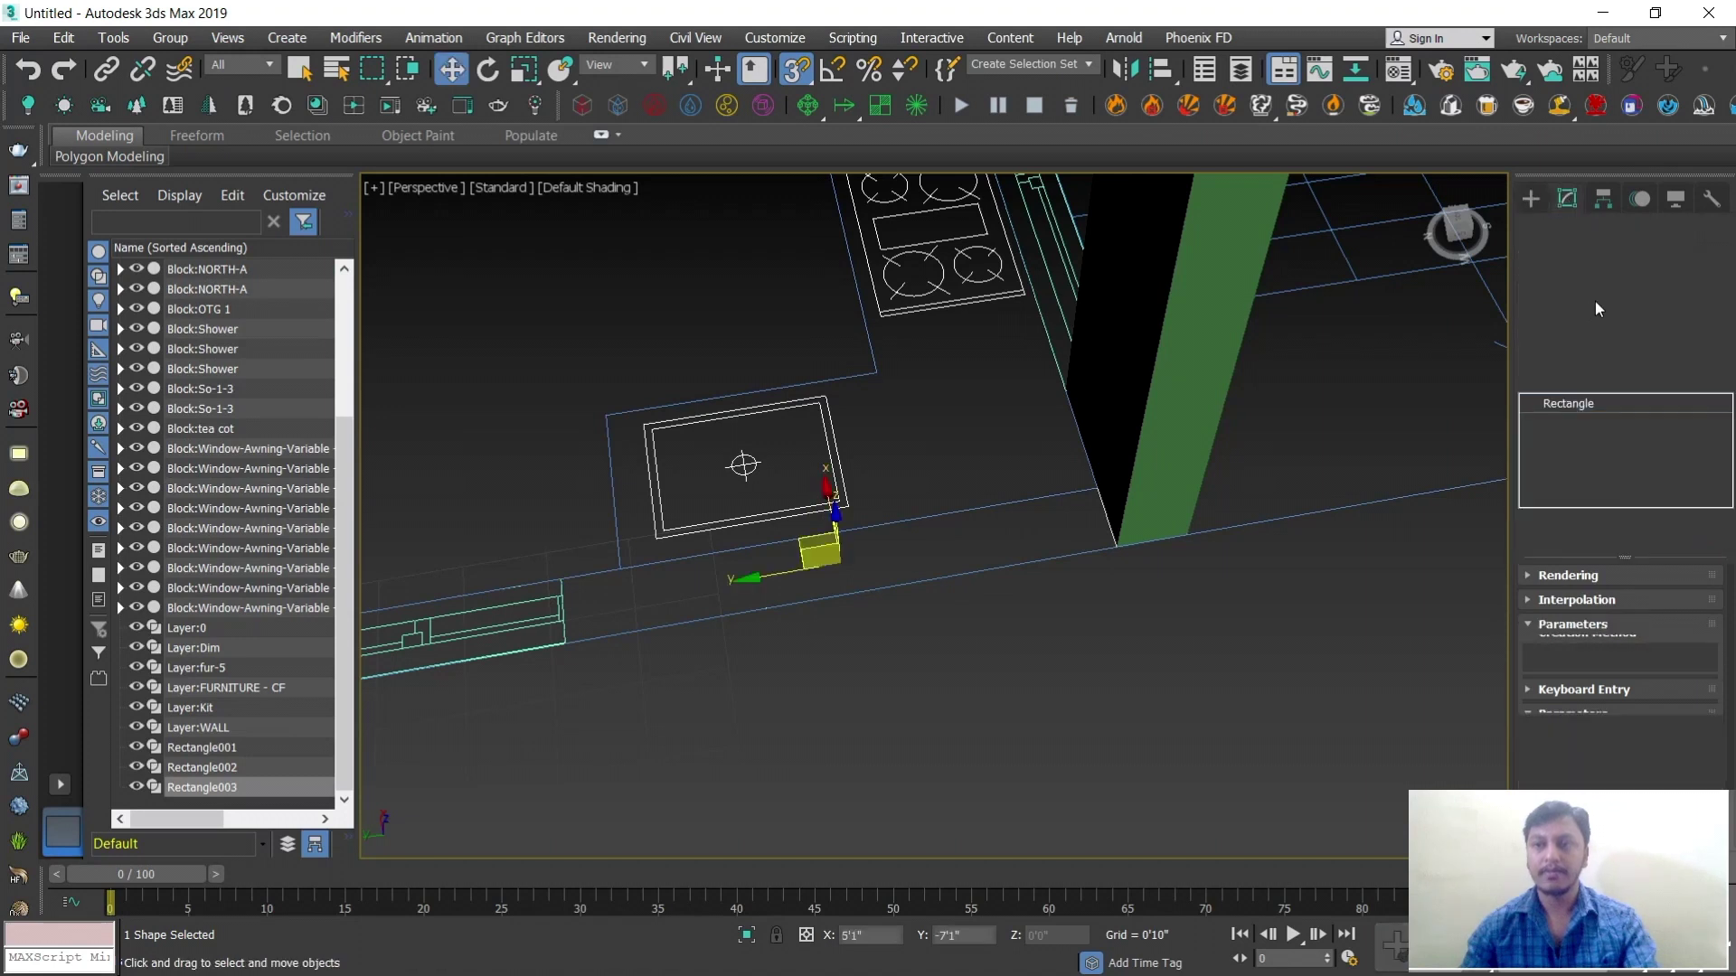
# Extrude the side wall rectangle beside the kitchen sink by 10'0"
pyautogui.click(1571, 298)
pyautogui.scroll(-5, 917, 621)
pyautogui.moveTo(918, 621)
pyautogui.mouseDown(button='middle')
pyautogui.moveTo(1058, 589)
pyautogui.moveTo(978, 620)
pyautogui.moveTo(931, 615)
pyautogui.mouseUp(button='middle')
pyautogui.scroll(1, 792, 595)
pyautogui.moveTo(777, 600); pyautogui.dragTo(870, 606, button='middle')
pyautogui.scroll(2, 870, 605)
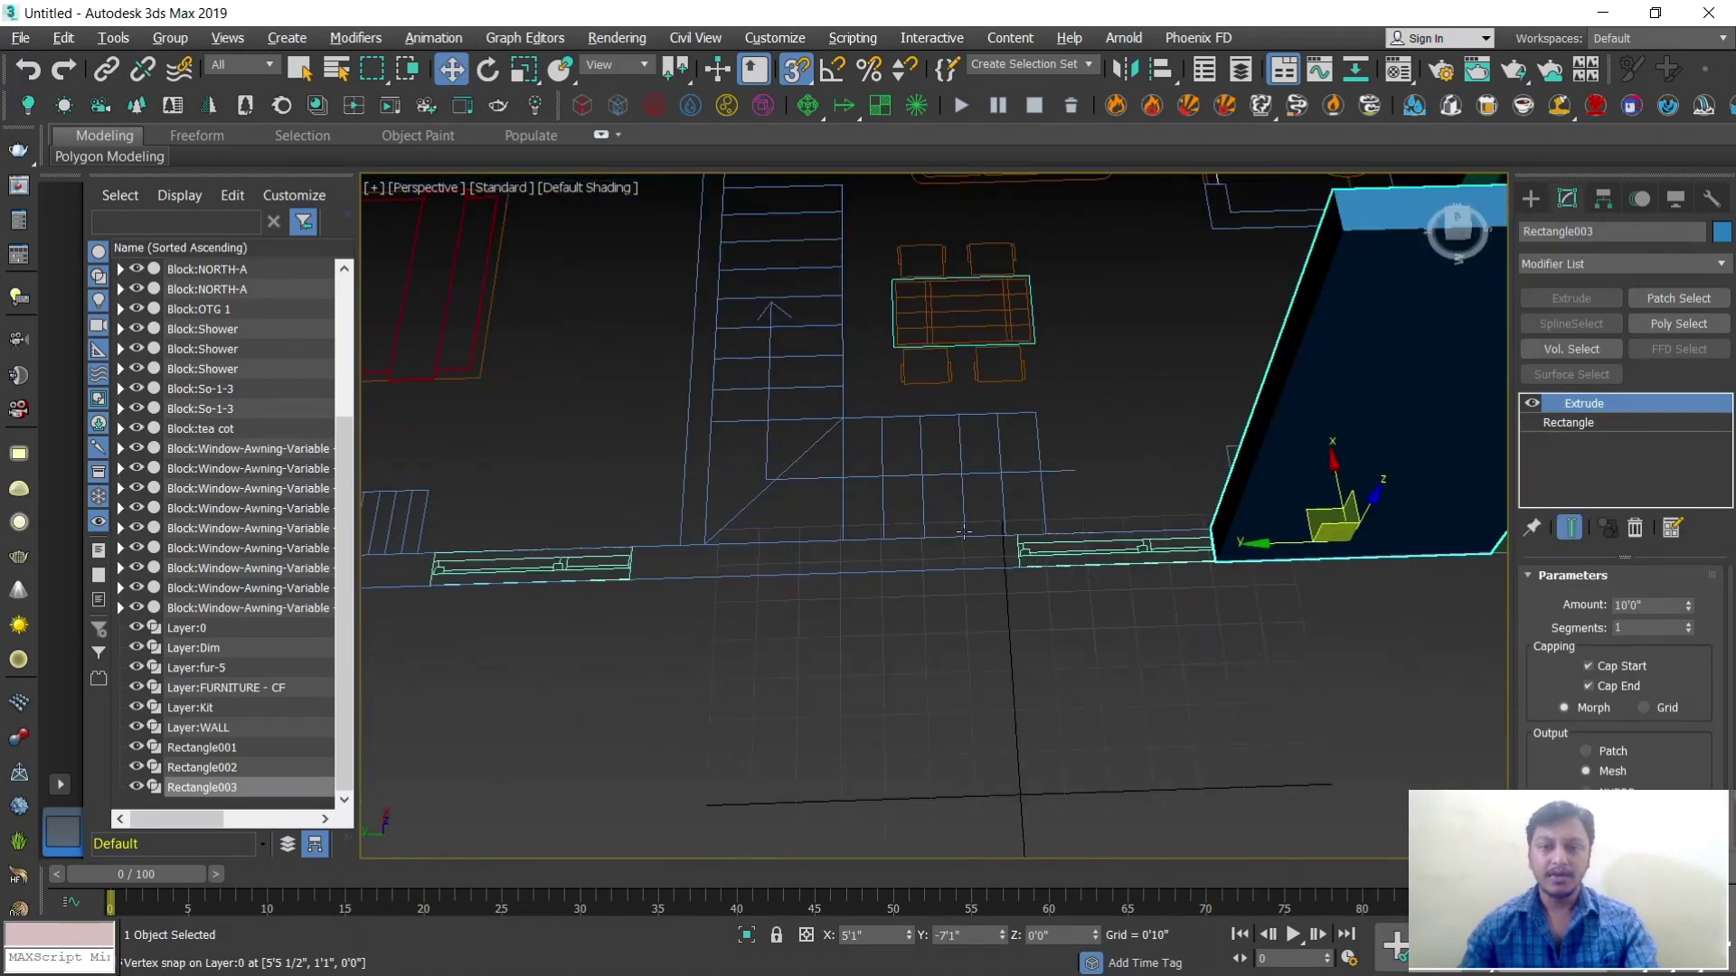
# Draw a snapped rectangle of 7'10 1/2" by 0'9" over the side wall between the two windows beside the staircase and extrude it 10'0"
pyautogui.click(1530, 198)
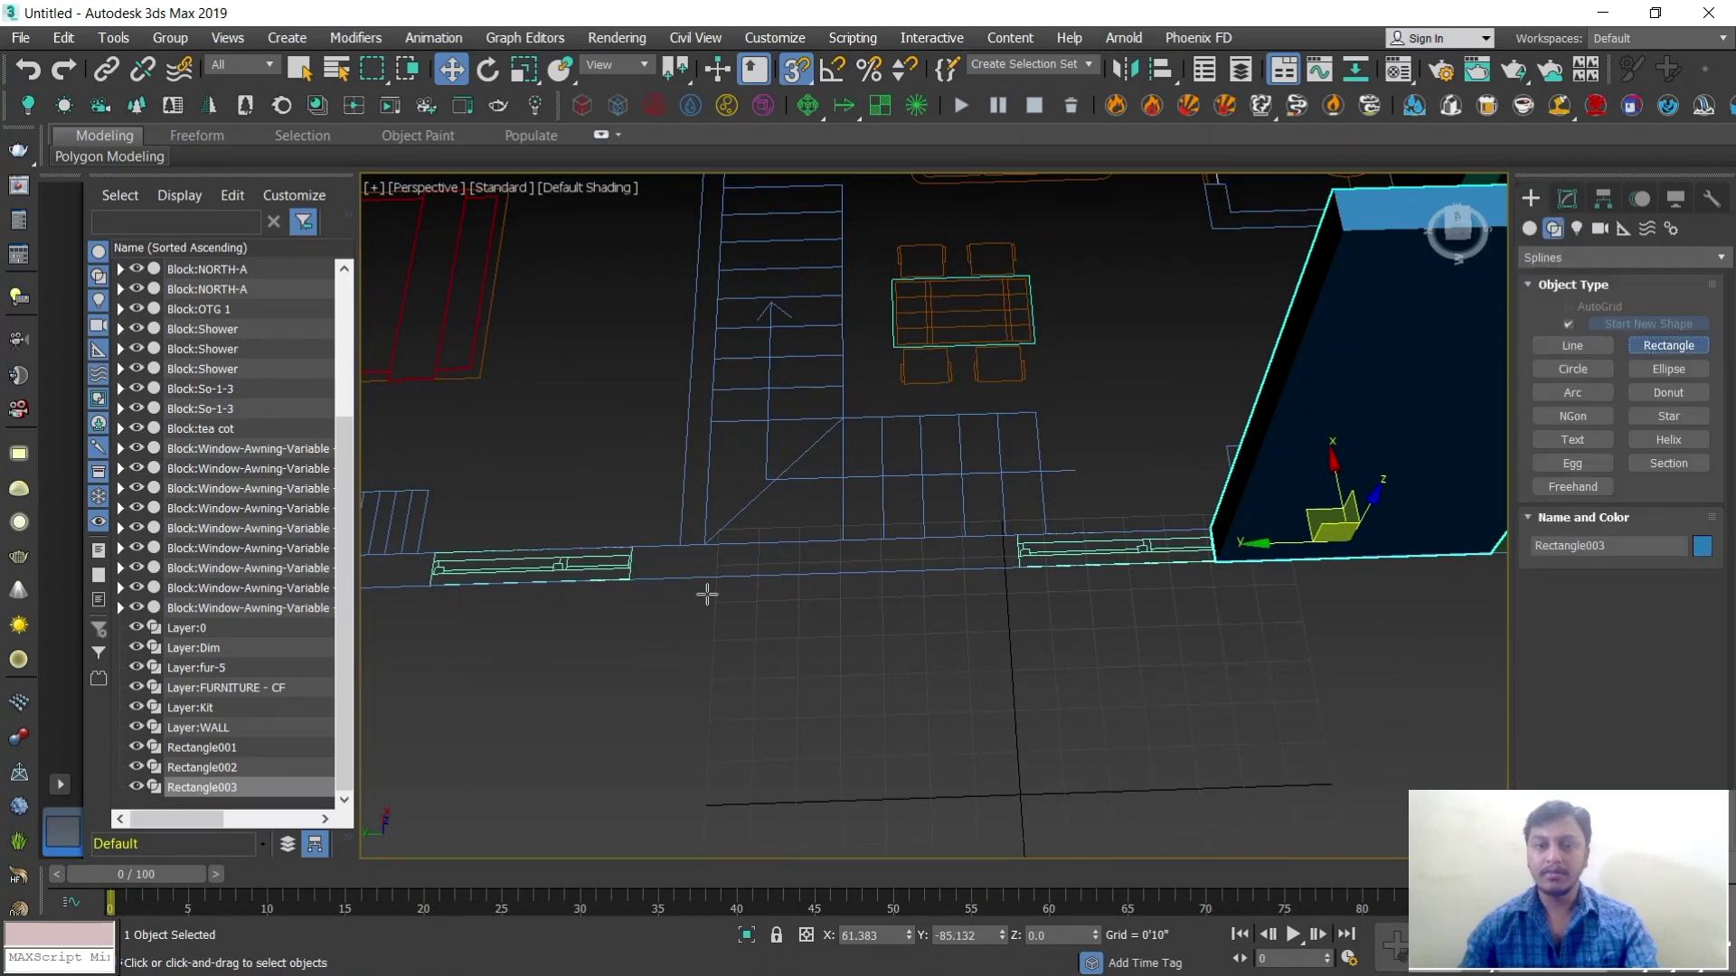
pyautogui.moveTo(639, 546); pyautogui.dragTo(856, 592)
pyautogui.moveTo(997, 587); pyautogui.dragTo(1017, 566)
pyautogui.click(1567, 199)
pyautogui.press('w')
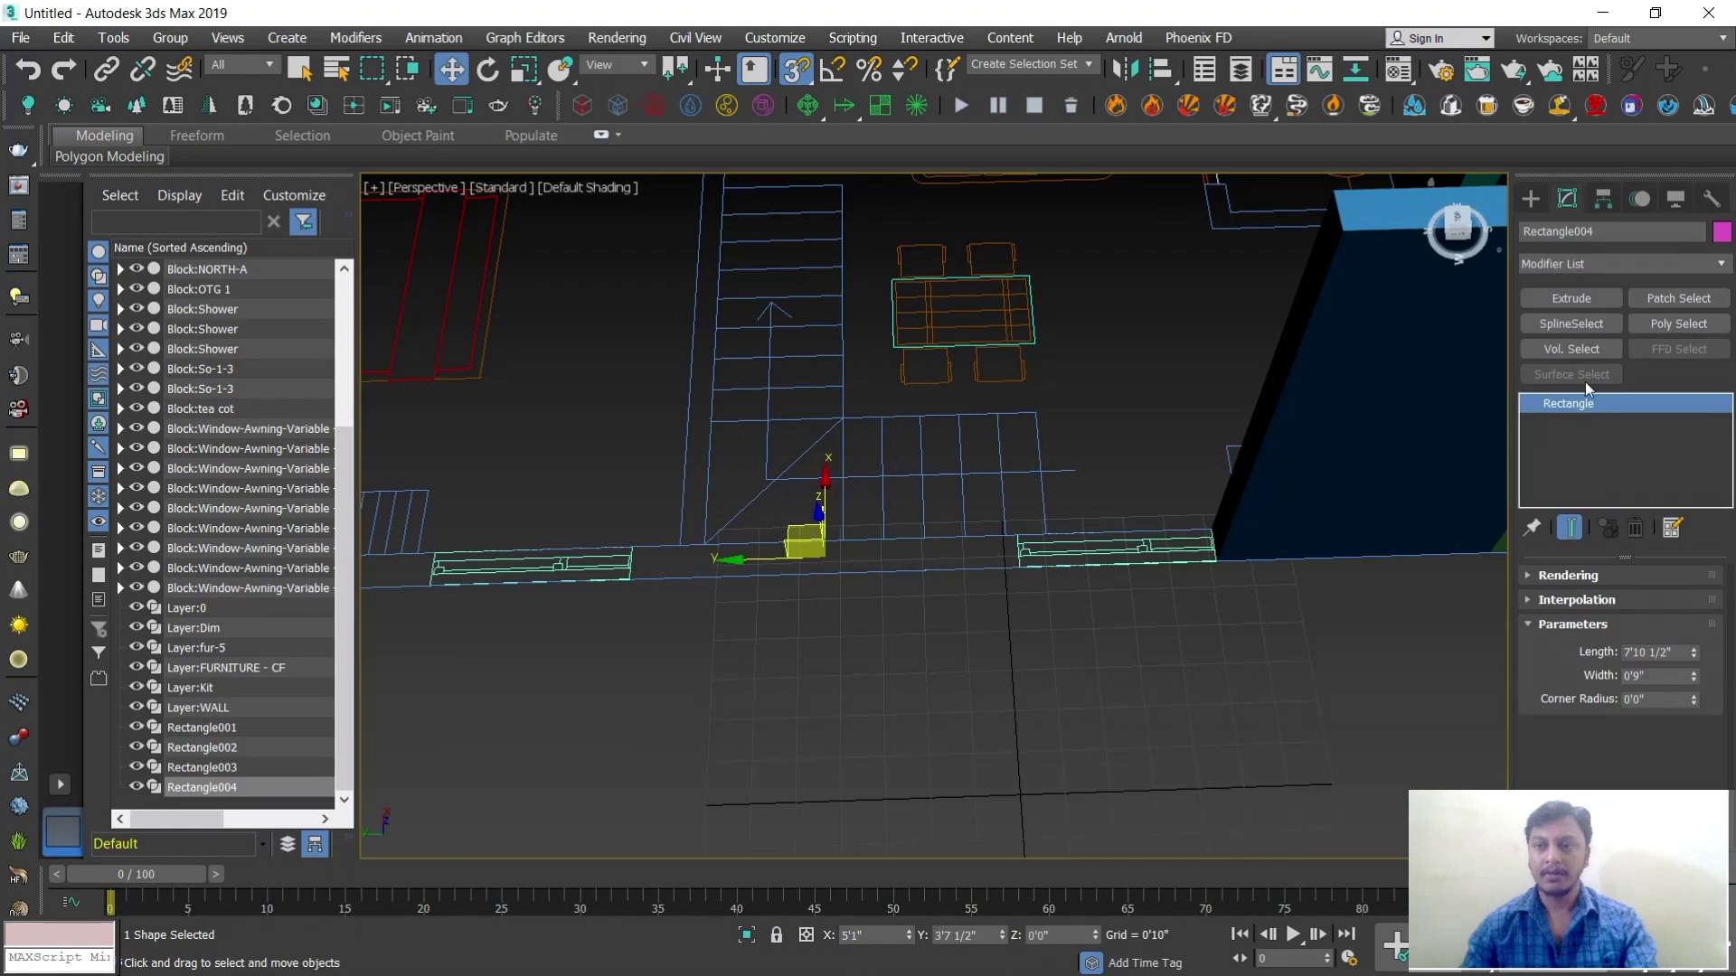
pyautogui.click(1574, 302)
# Draw a snapped rectangle of 0'8 1/2" by 5'5" from the rear bedroom window to the outer corner and extrude it 10'0"
pyautogui.scroll(-2, 930, 622)
pyautogui.moveTo(922, 637); pyautogui.dragTo(1301, 605, button='middle')
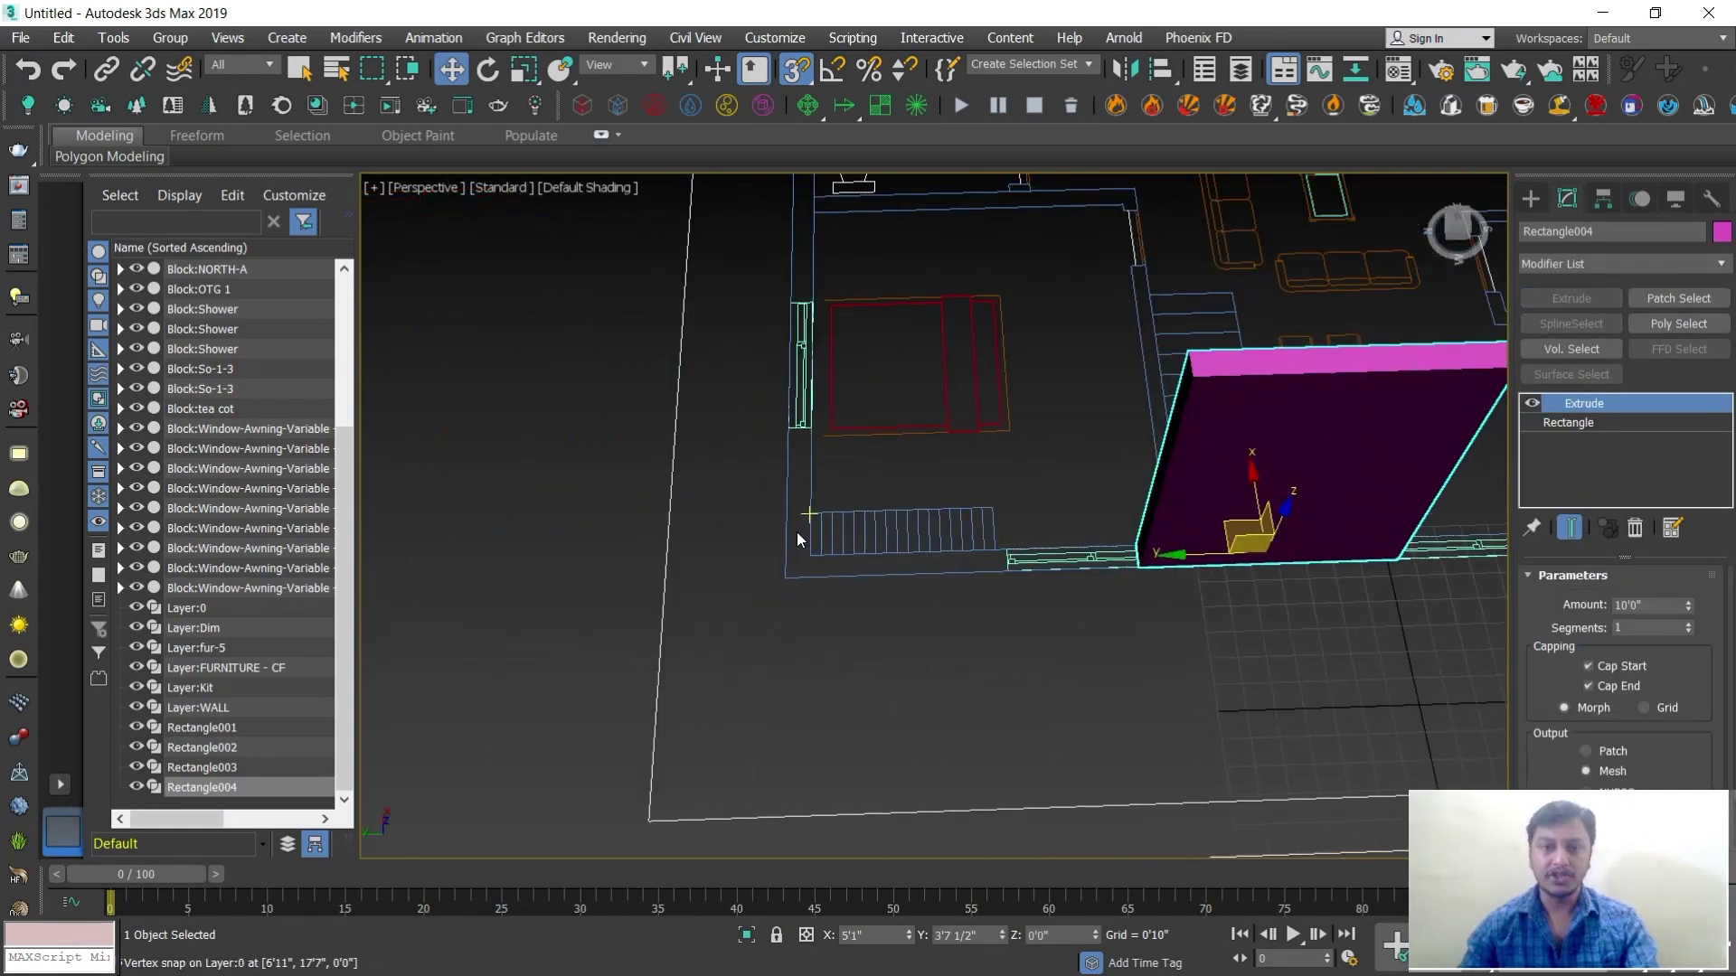
pyautogui.scroll(4, 796, 531)
pyautogui.click(1532, 198)
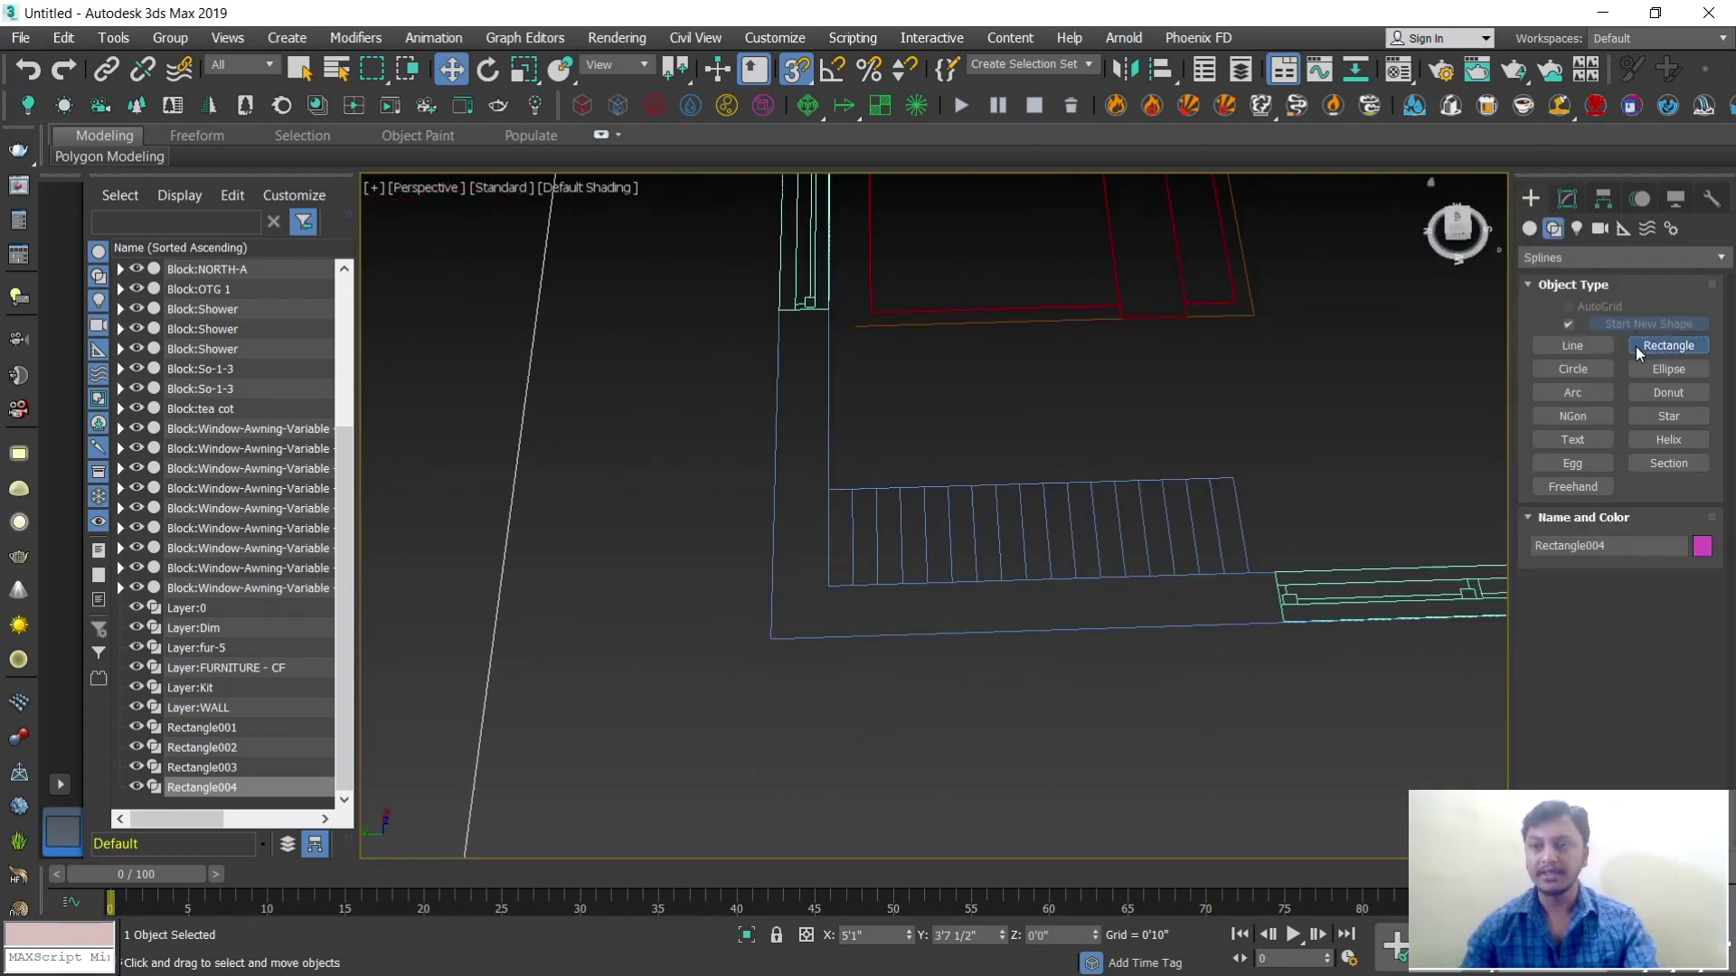
pyautogui.click(1638, 345)
pyautogui.moveTo(829, 323); pyautogui.dragTo(772, 637)
pyautogui.click(1567, 199)
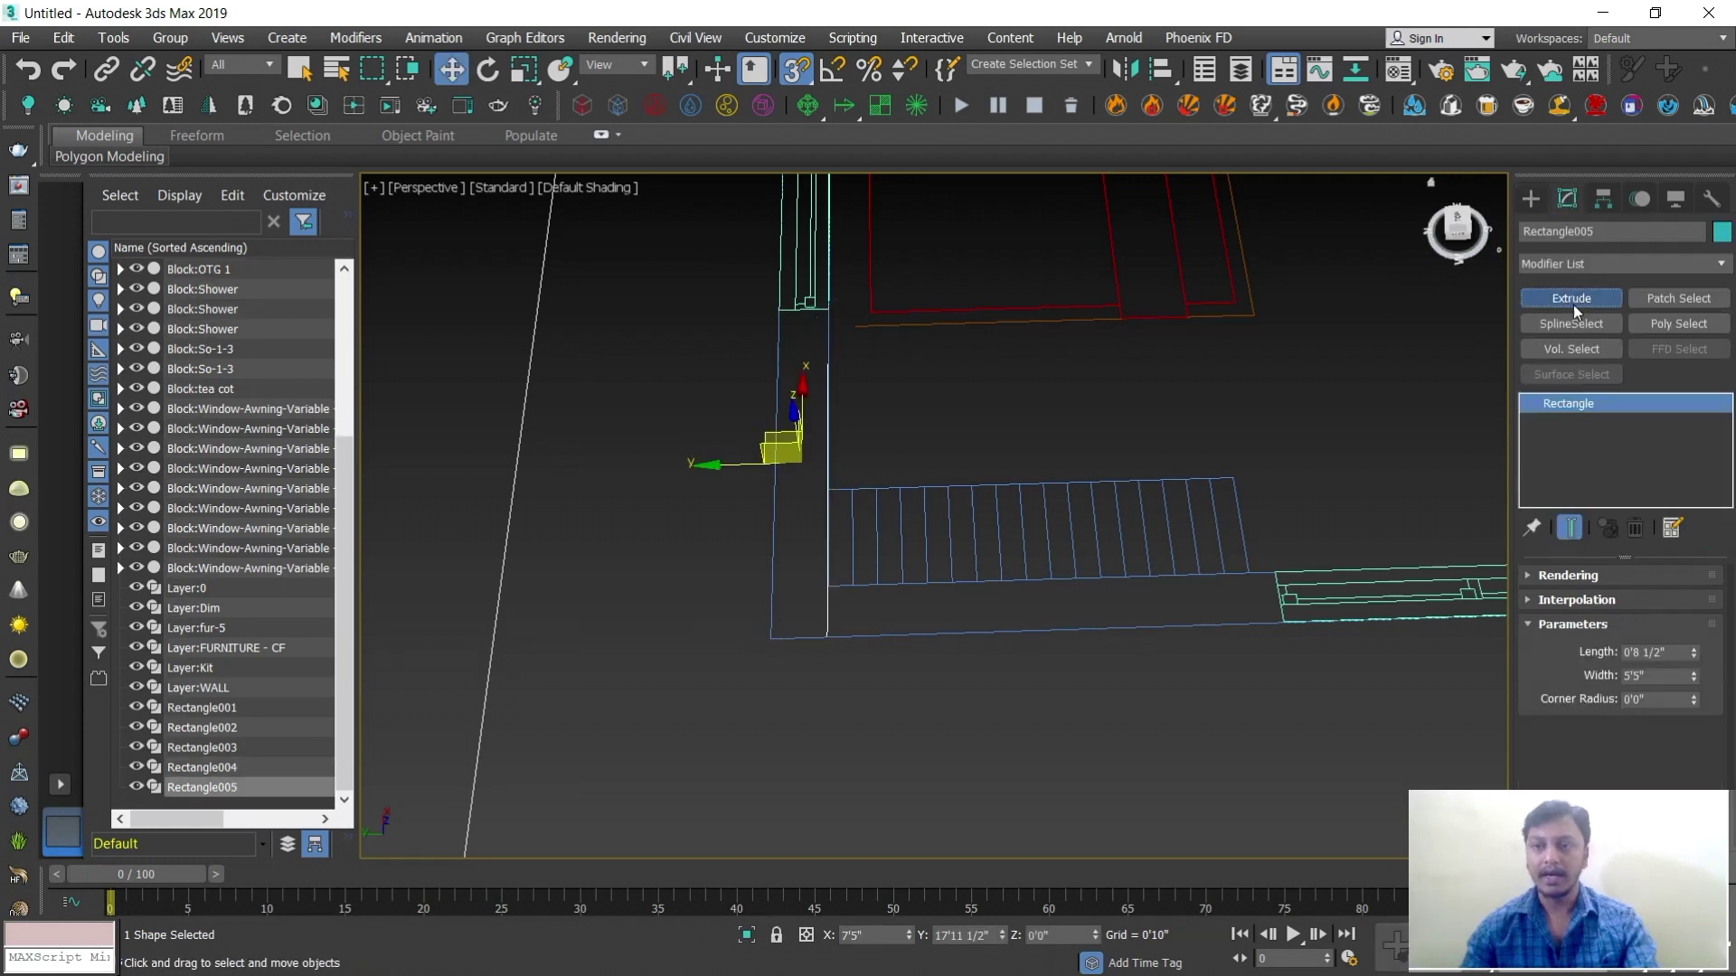
pyautogui.click(1573, 305)
# Draw a snapped rectangle over the side wall behind the bedroom wardrobe, from the corner wall to the window, and extrude it 10'0"
pyautogui.click(1532, 197)
pyautogui.click(1647, 344)
pyautogui.moveTo(1122, 546); pyautogui.dragTo(666, 608)
pyautogui.click(1566, 200)
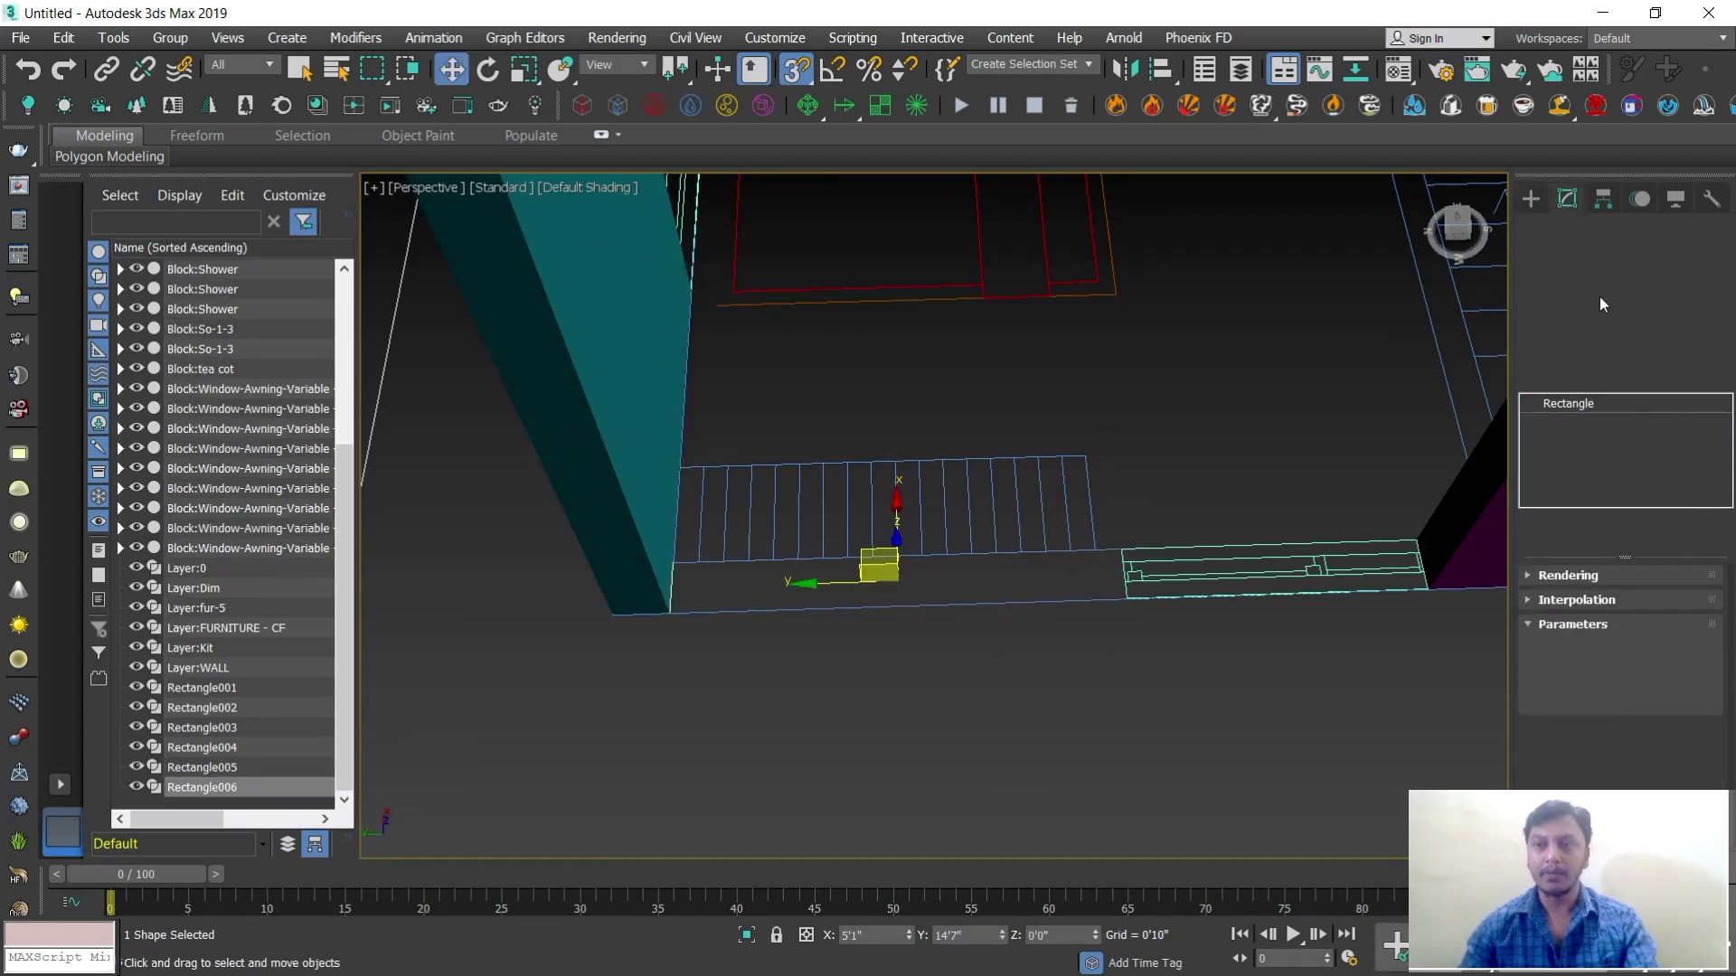
pyautogui.click(1574, 301)
# Draw a snapped rectangle of 0'9" by 7'4" over the rear wall between the bathroom and bedroom windows and extrude it 10'0"
pyautogui.scroll(-5, 1025, 584)
pyautogui.keyDown('alt'); pyautogui.moveTo(1025, 584); pyautogui.dragTo(913, 678, button='middle'); pyautogui.keyUp('alt')
pyautogui.scroll(5, 754, 687)
pyautogui.click(1534, 200)
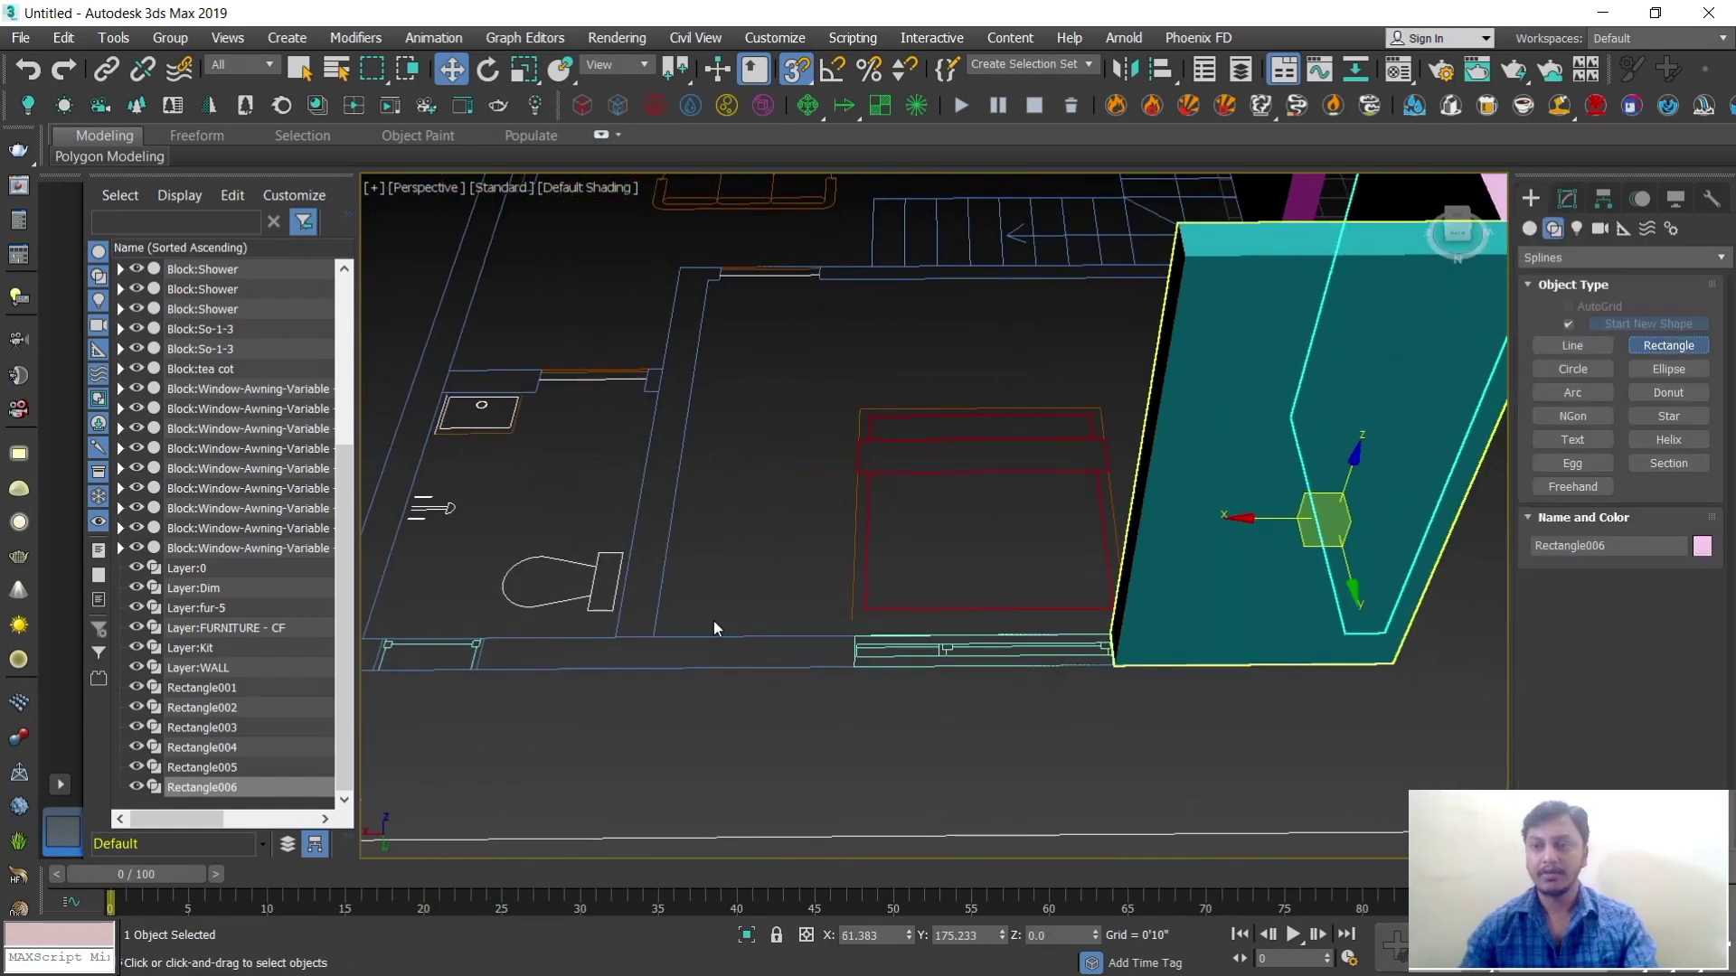
pyautogui.moveTo(714, 620); pyautogui.dragTo(814, 588, button='middle')
pyautogui.scroll(2, 743, 601)
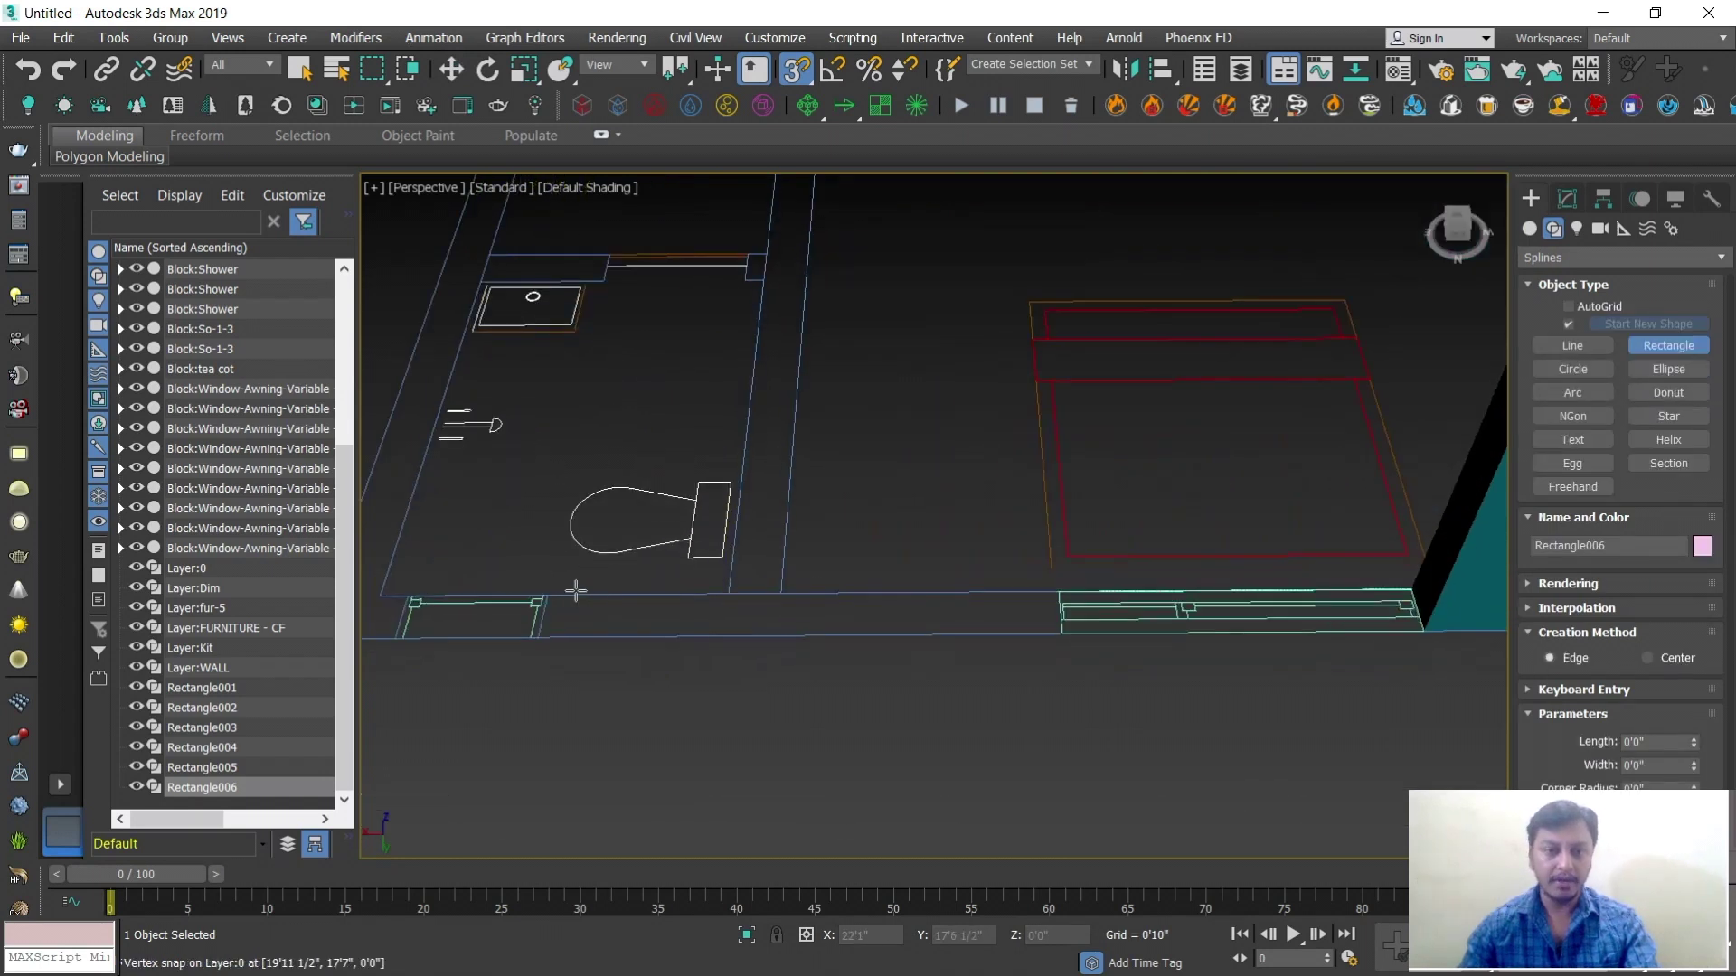
pyautogui.moveTo(566, 602); pyautogui.dragTo(1054, 628)
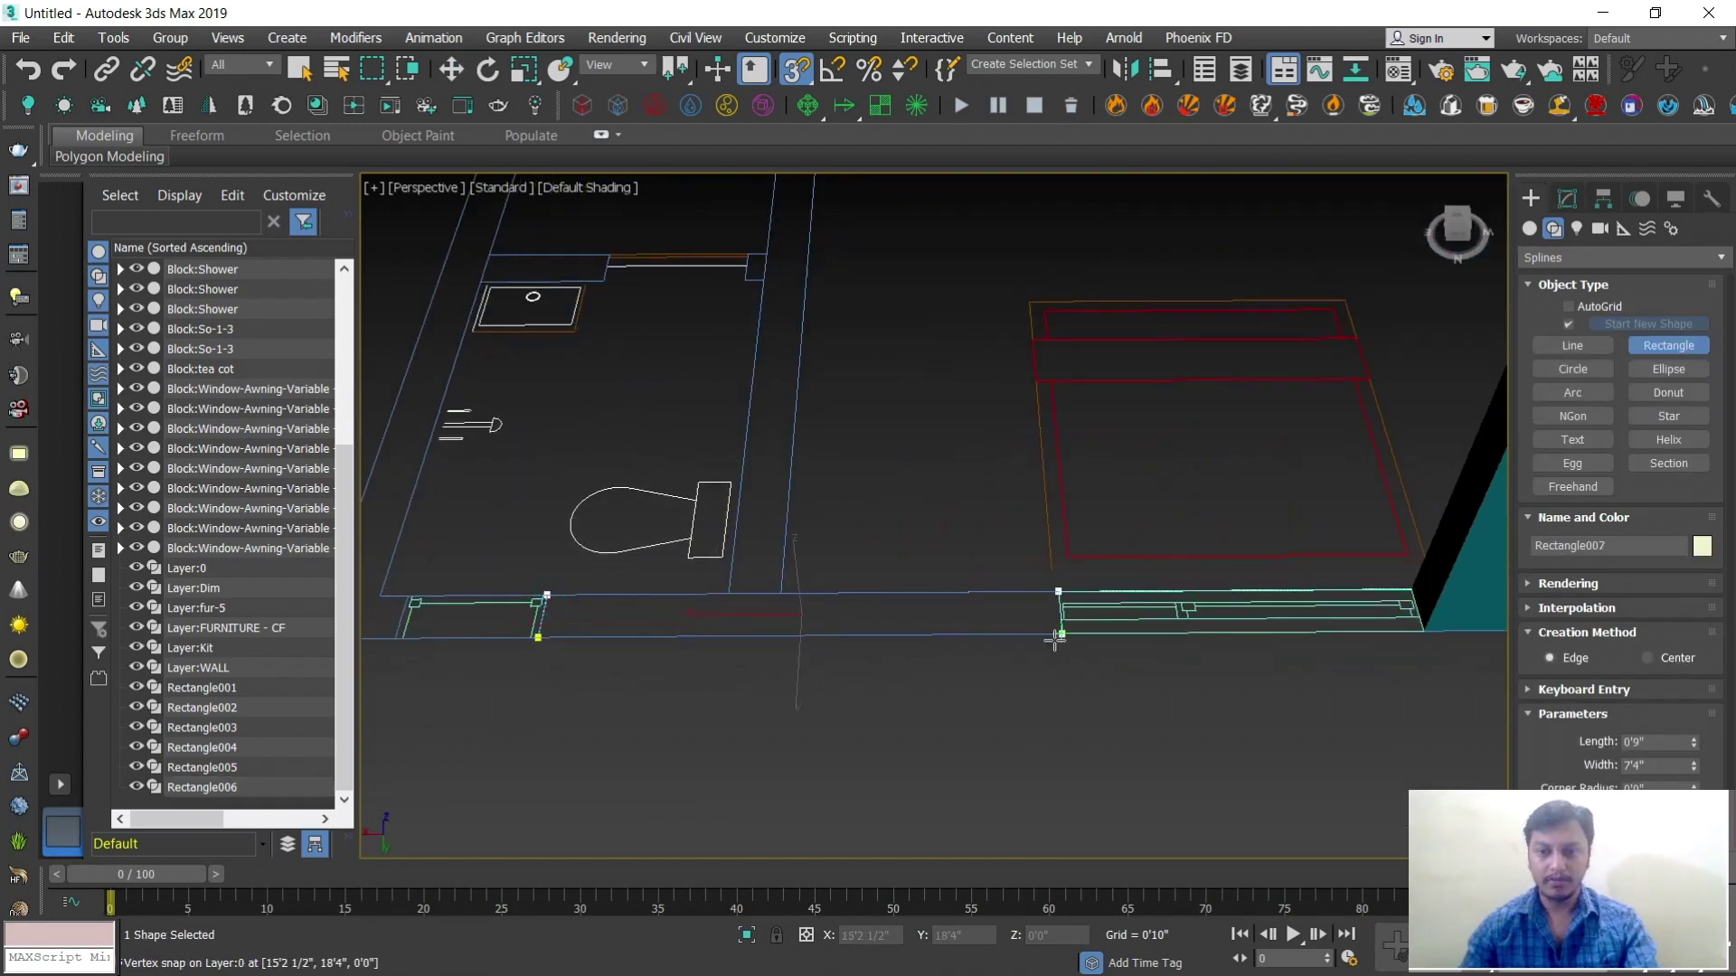
pyautogui.click(1562, 200)
pyautogui.click(1571, 300)
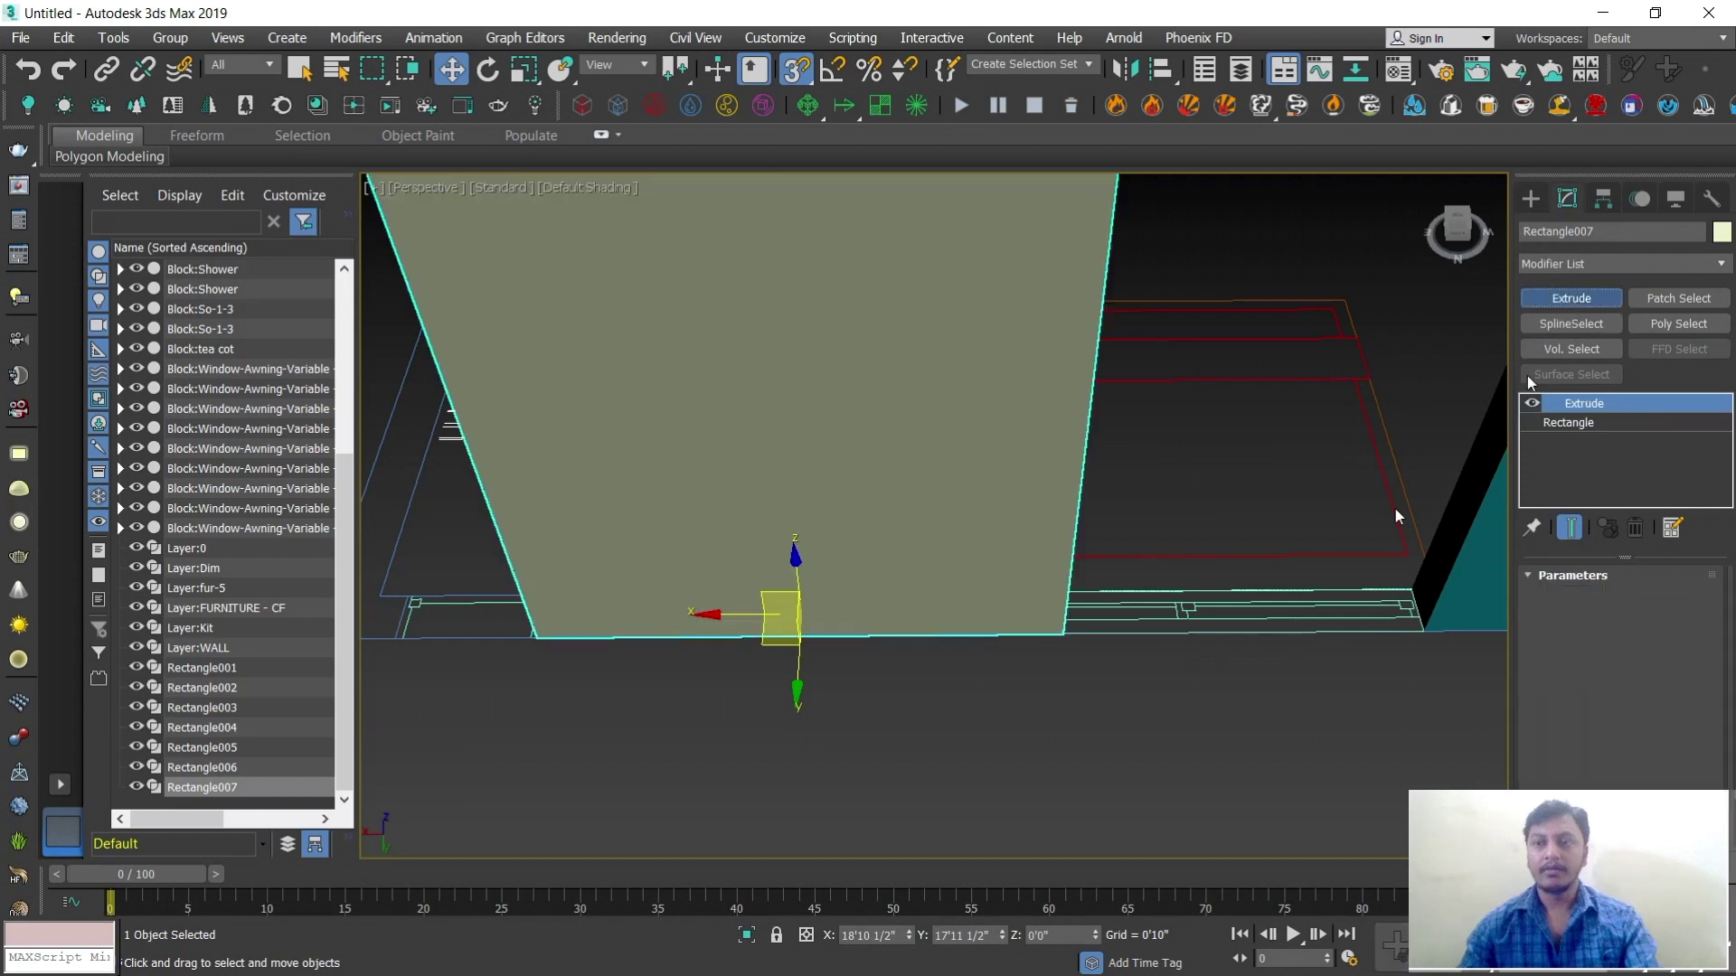
# Draw a snapped rectangle of 22'3 1/2" by 0'8 1/2" along the side wall from the living room window to the bathroom corner and extrude it 10'0"
pyautogui.scroll(-4, 812, 583)
pyautogui.keyDown('alt'); pyautogui.moveTo(750, 620); pyautogui.dragTo(1188, 550, button='middle'); pyautogui.keyUp('alt')
pyautogui.keyDown('alt'); pyautogui.moveTo(815, 643); pyautogui.dragTo(957, 669, button='middle'); pyautogui.keyUp('alt')
pyautogui.scroll(1, 954, 669)
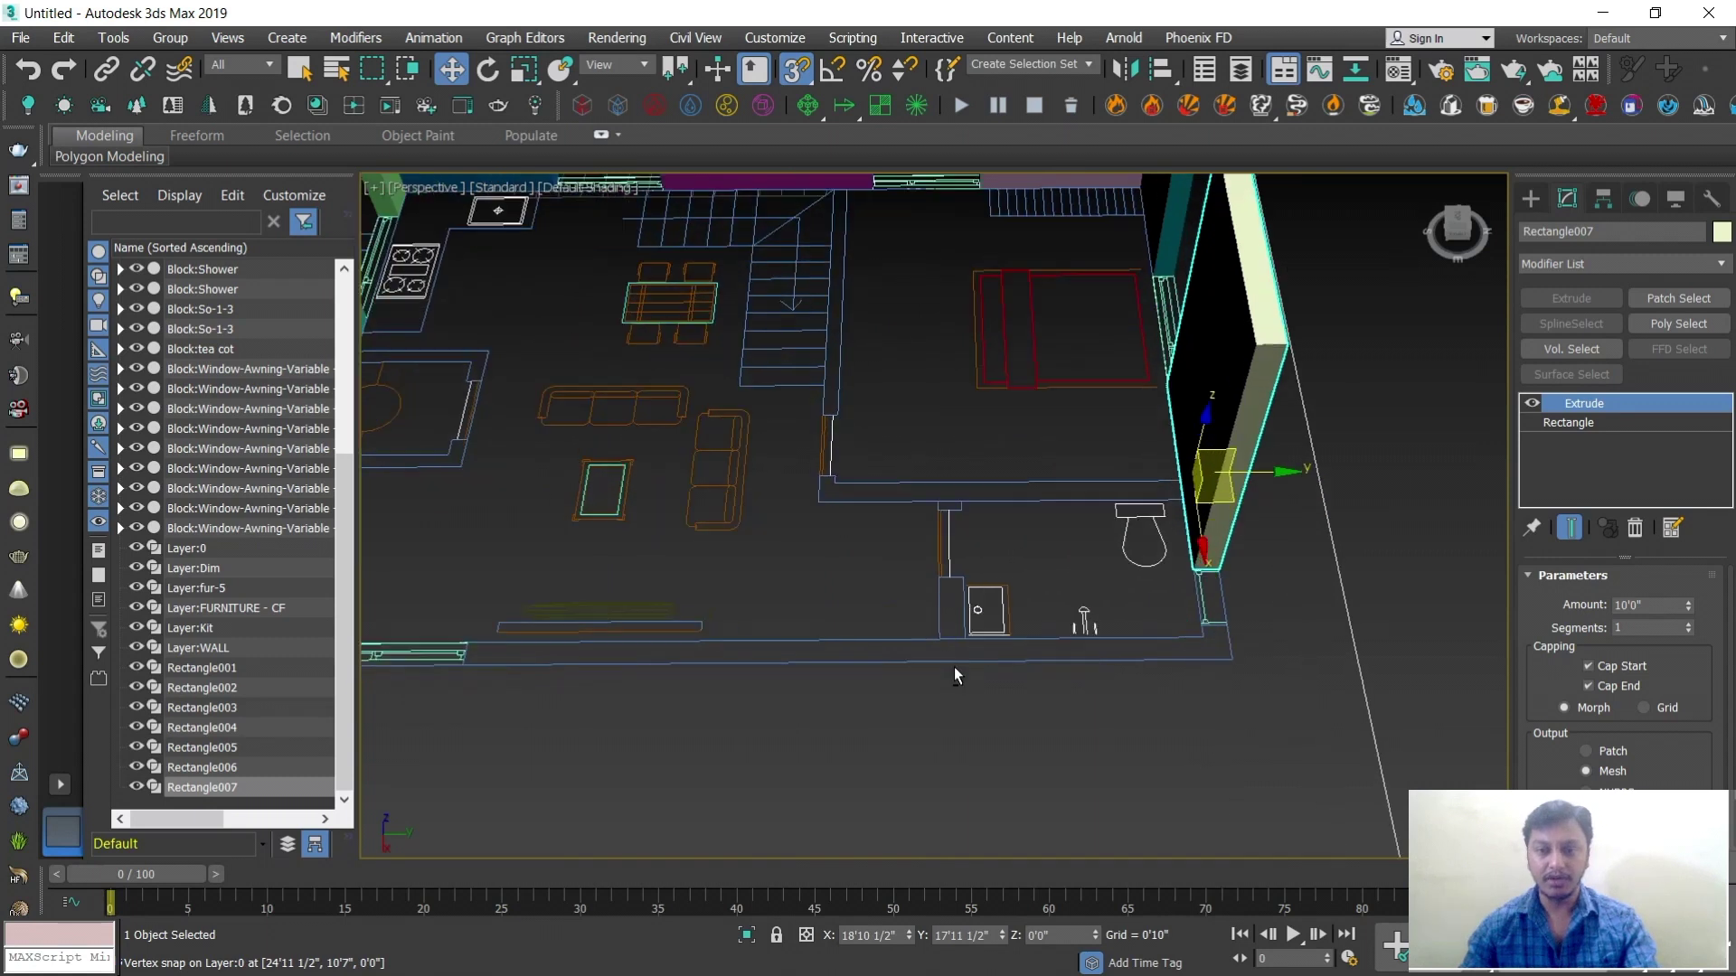
pyautogui.click(1531, 199)
pyautogui.click(1668, 345)
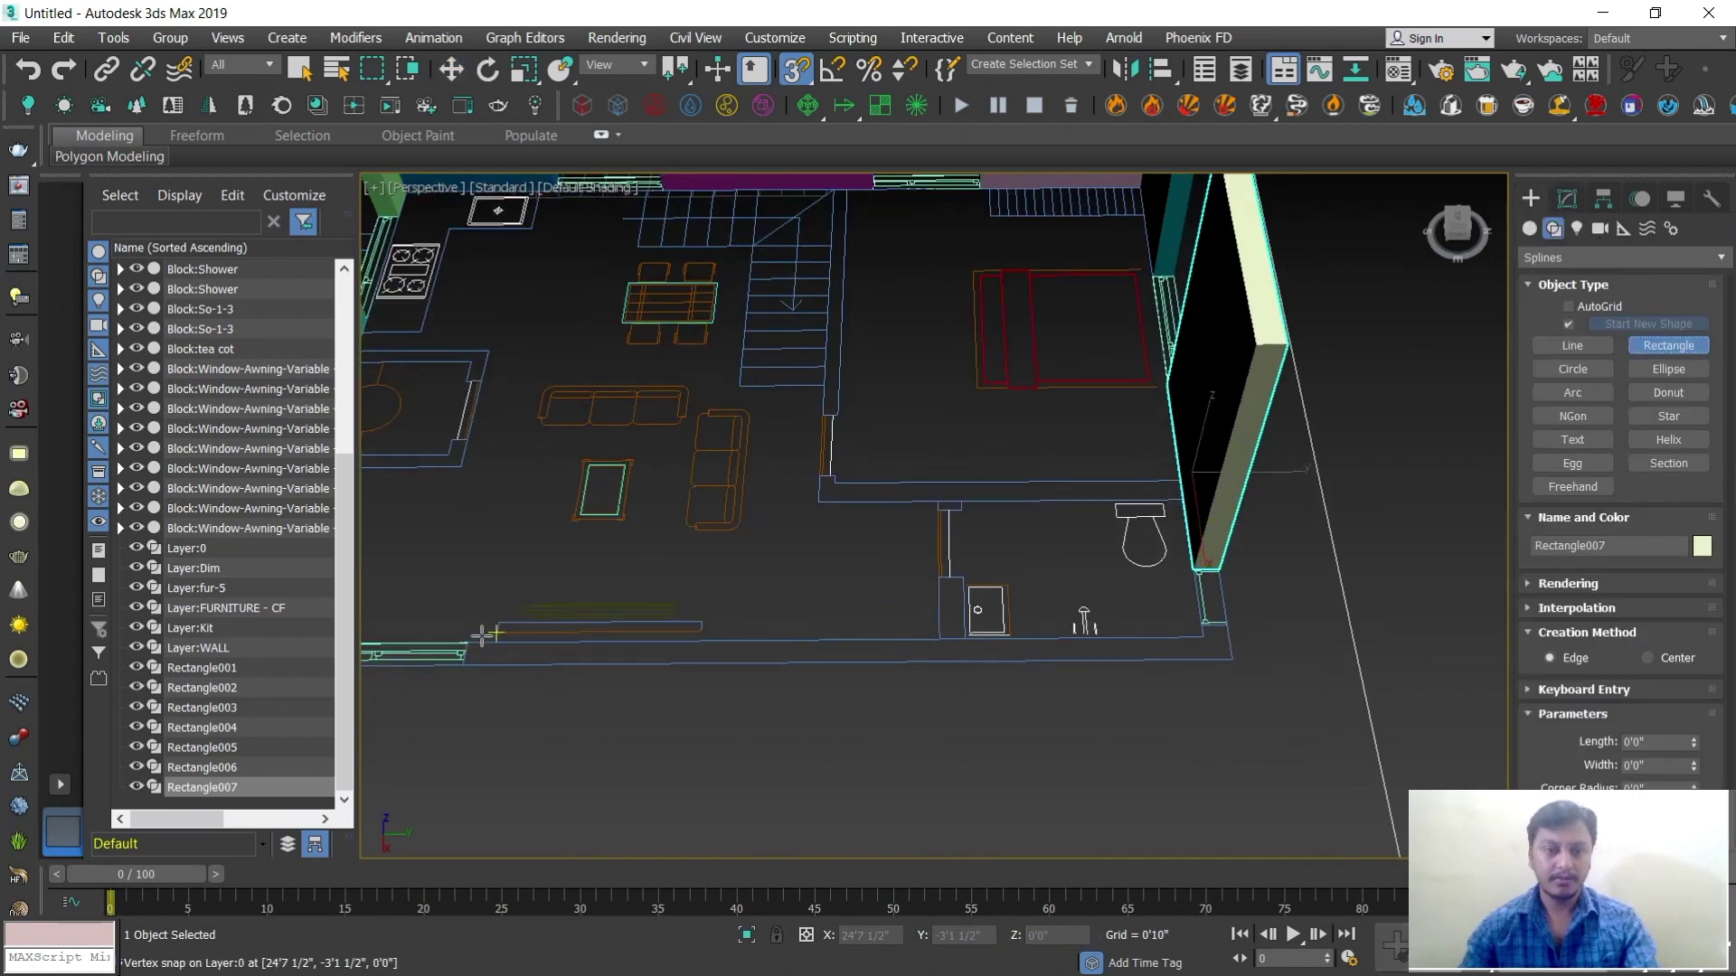
pyautogui.moveTo(481, 643); pyautogui.dragTo(1225, 660)
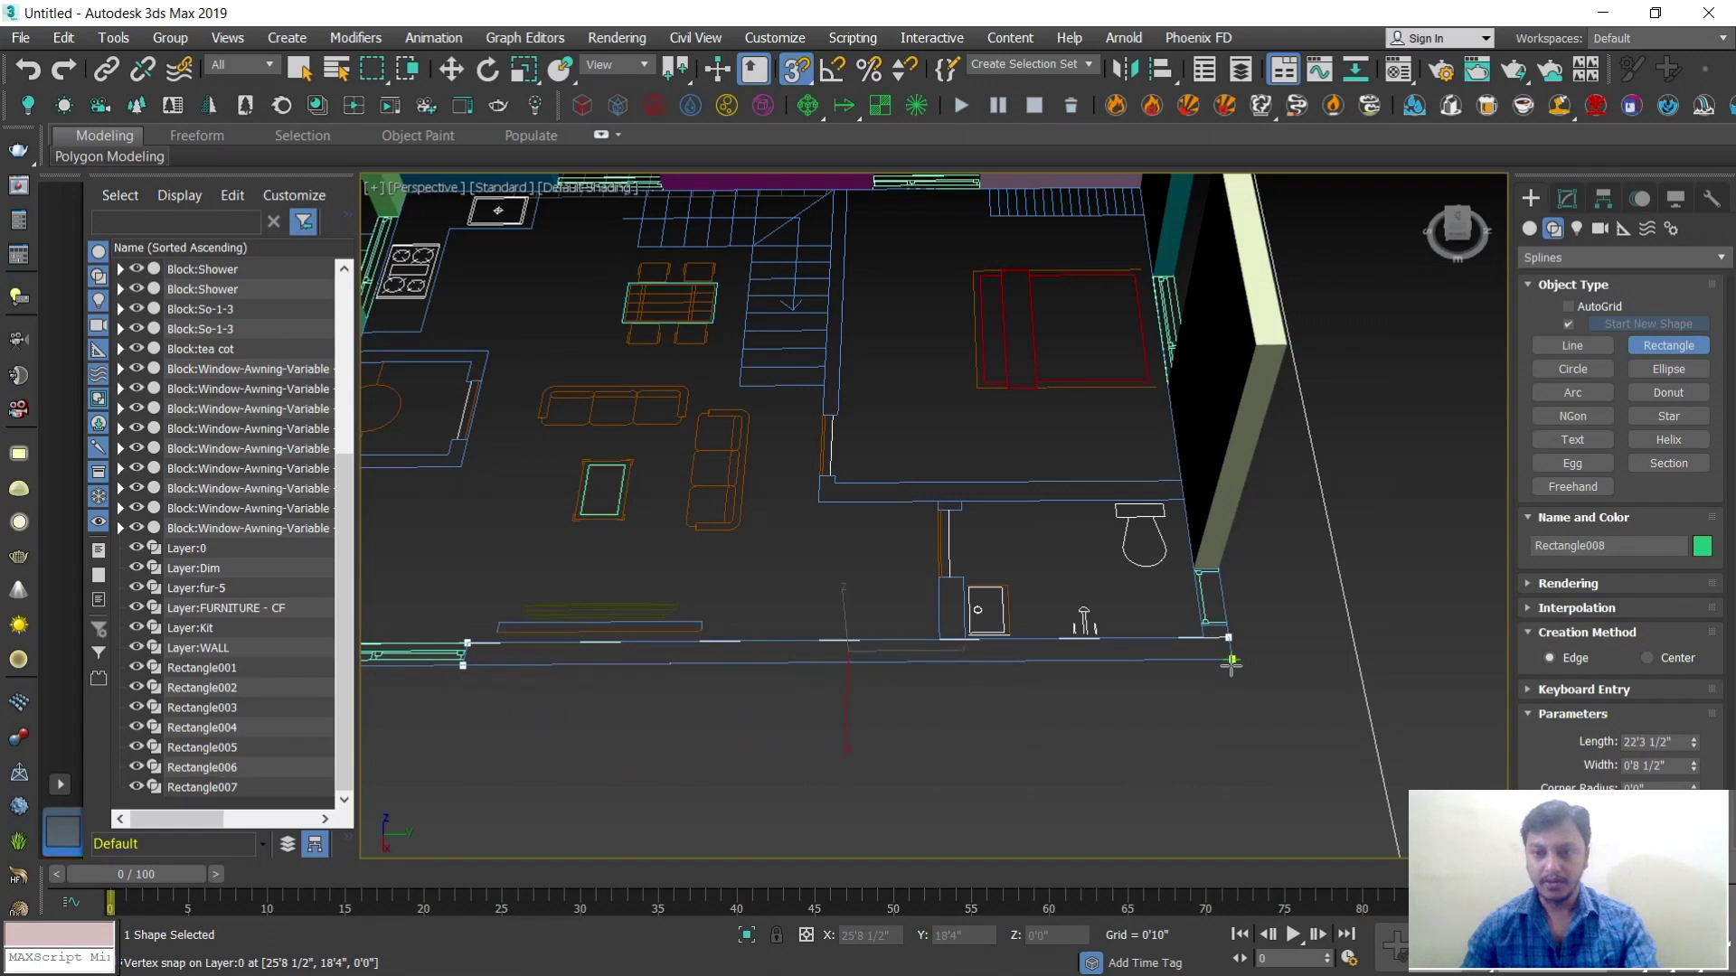
pyautogui.click(1567, 199)
pyautogui.click(1571, 298)
# Draw a snapped rectangle of 0'9" by 0'4 1/2" between the long side wall and the bathroom window and extrude it 10'0"
pyautogui.keyDown('alt'); pyautogui.moveTo(1317, 457); pyautogui.dragTo(1000, 523, button='middle'); pyautogui.keyUp('alt')
pyautogui.scroll(1, 1072, 643)
pyautogui.scroll(4, 1024, 453)
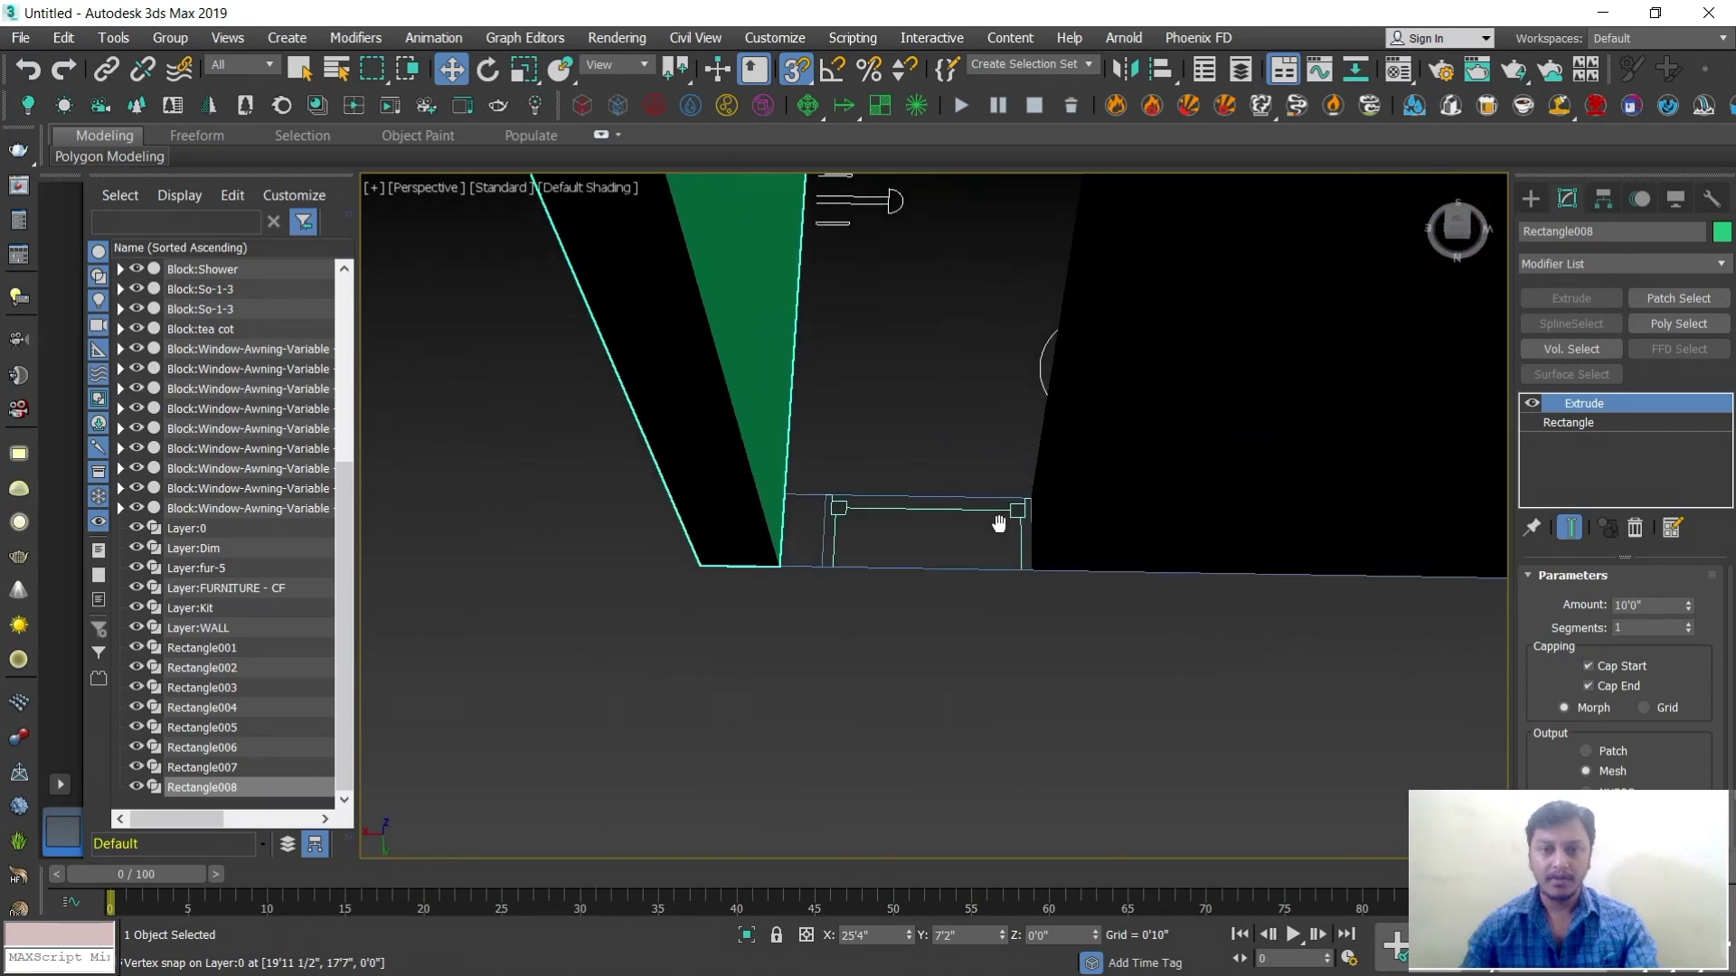
pyautogui.scroll(2, 884, 541)
pyautogui.scroll(-8, 895, 528)
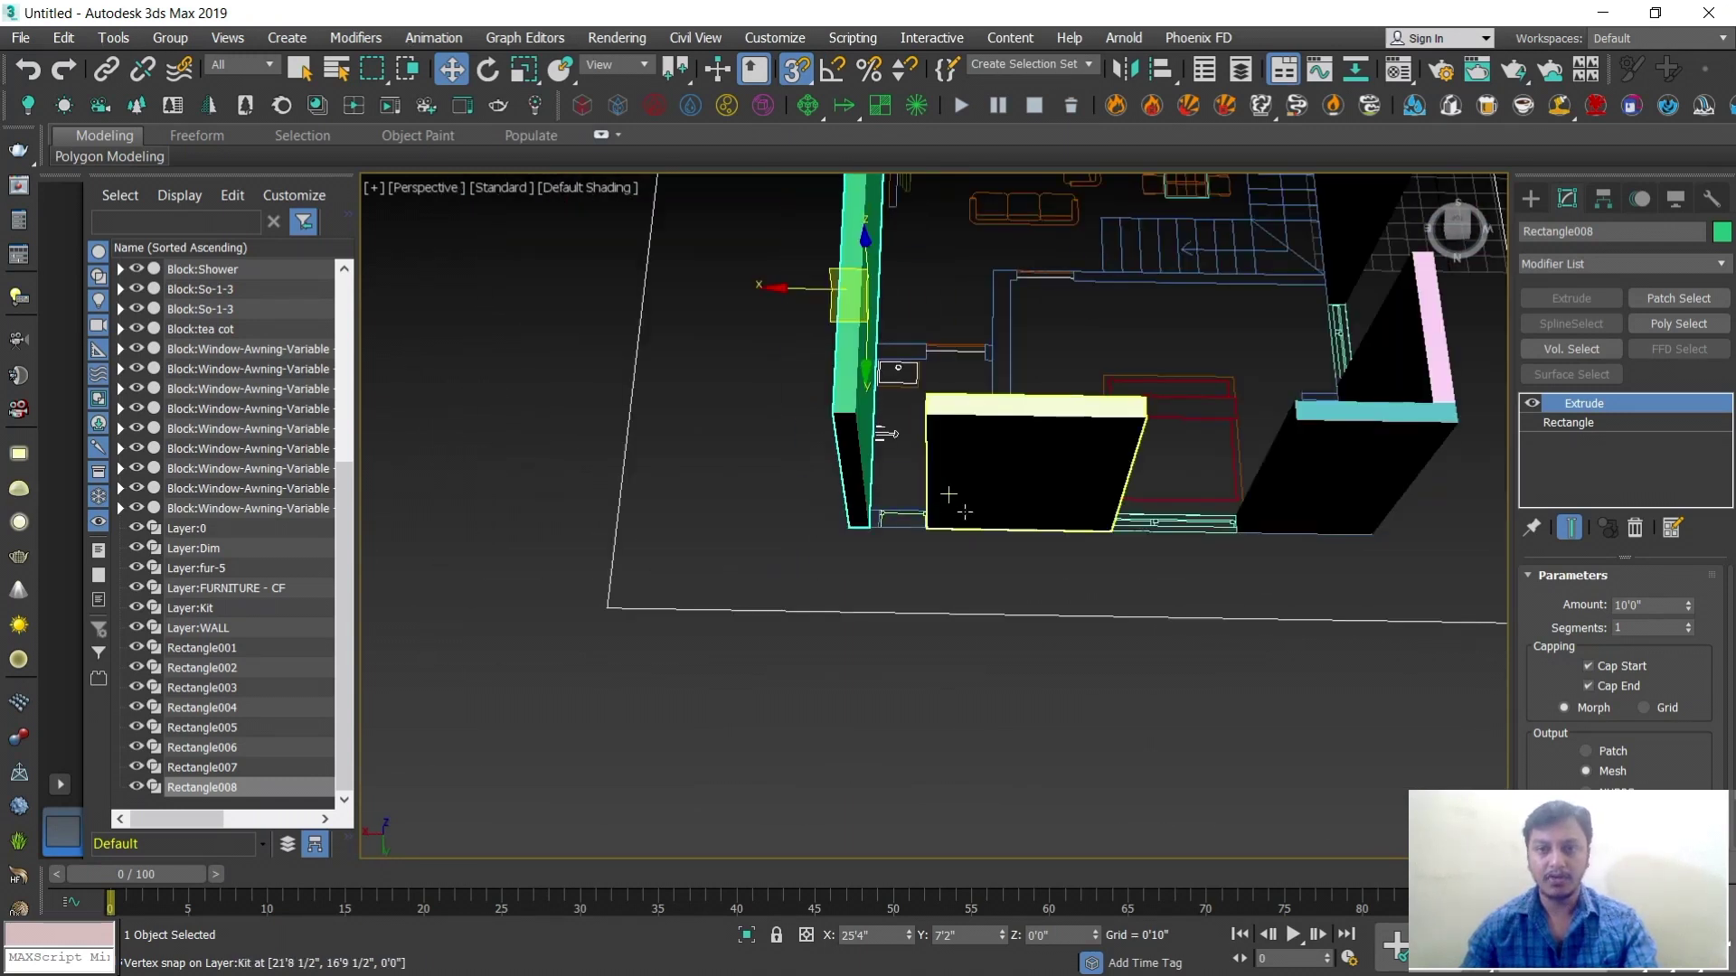
pyautogui.click(1535, 201)
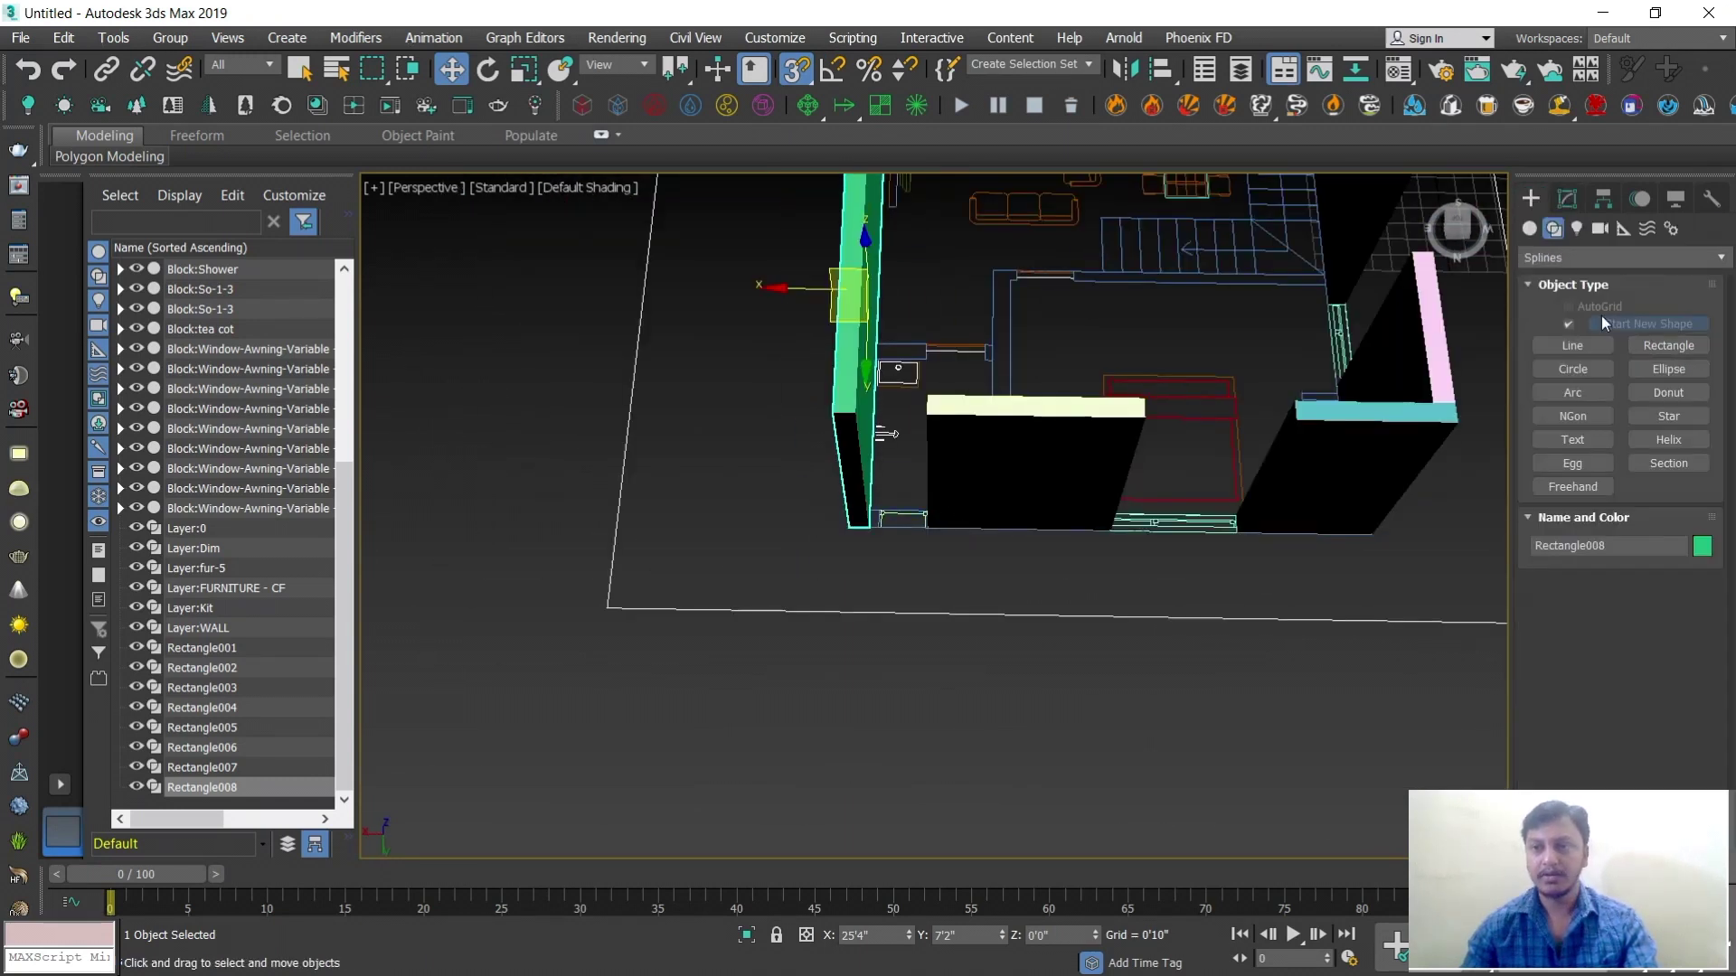
pyautogui.click(1668, 345)
pyautogui.scroll(6, 888, 535)
pyautogui.moveTo(725, 266); pyautogui.dragTo(782, 403)
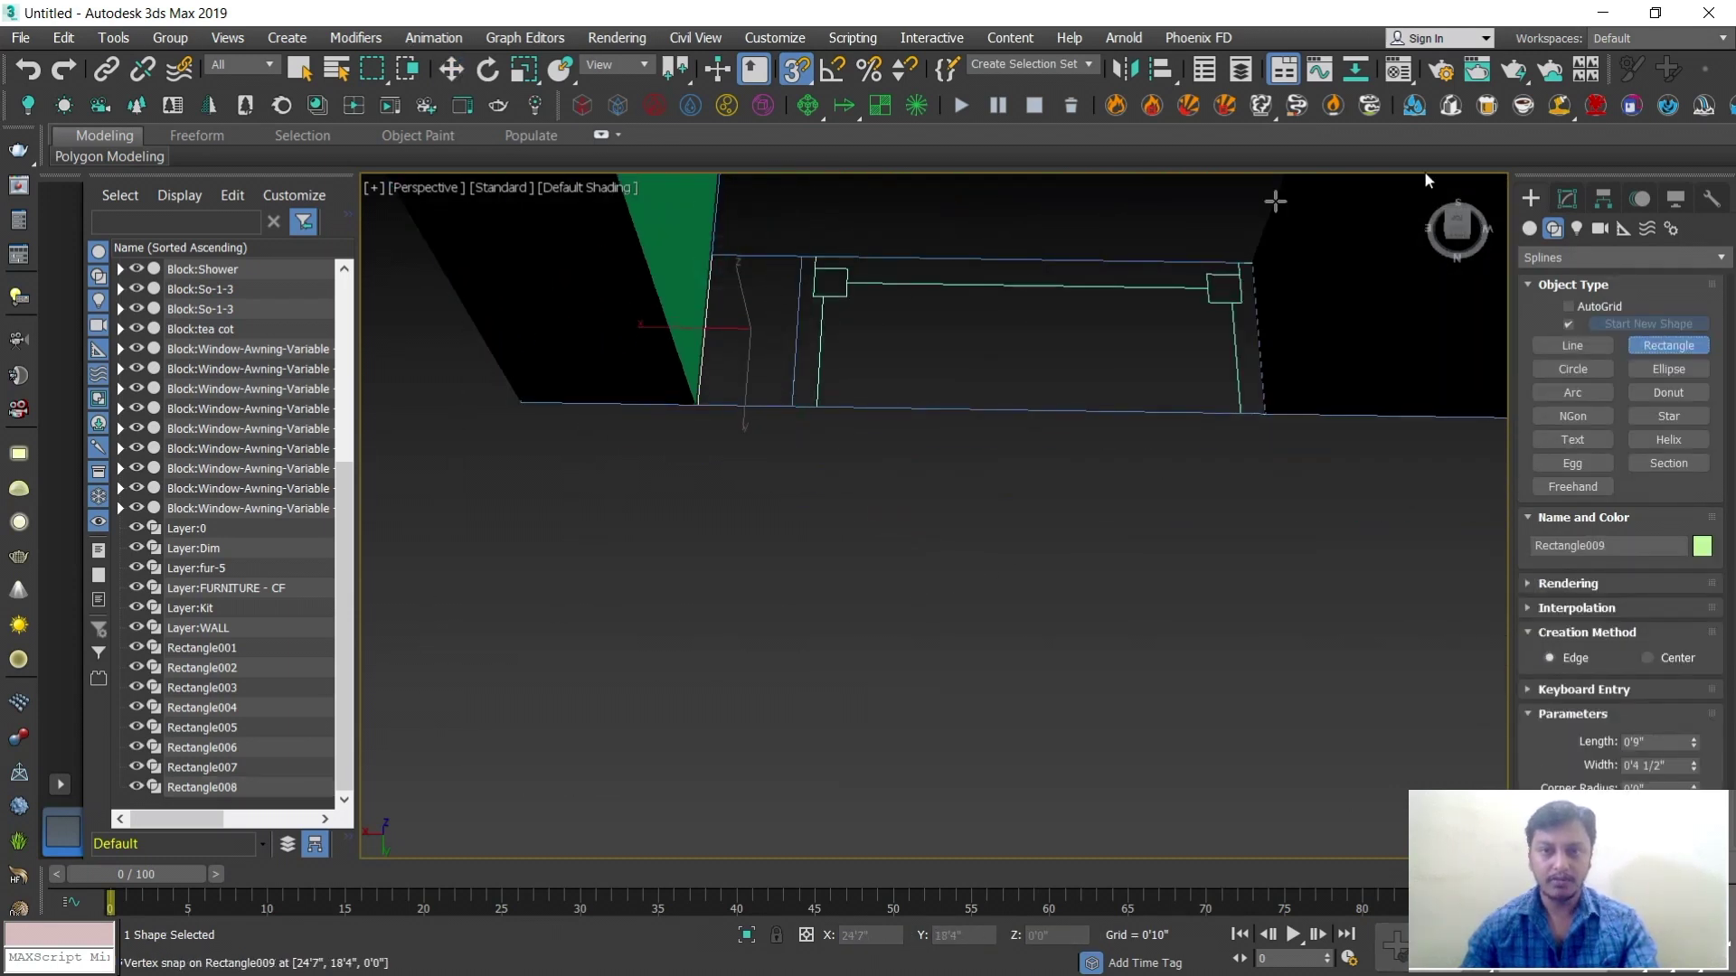
pyautogui.click(1566, 199)
pyautogui.click(1571, 298)
# Draw a snapped rectangle of 0'9" by 1'0 1/2" over the wall corner beside the entrance door and extrude it 10'0"
pyautogui.scroll(-3, 1000, 454)
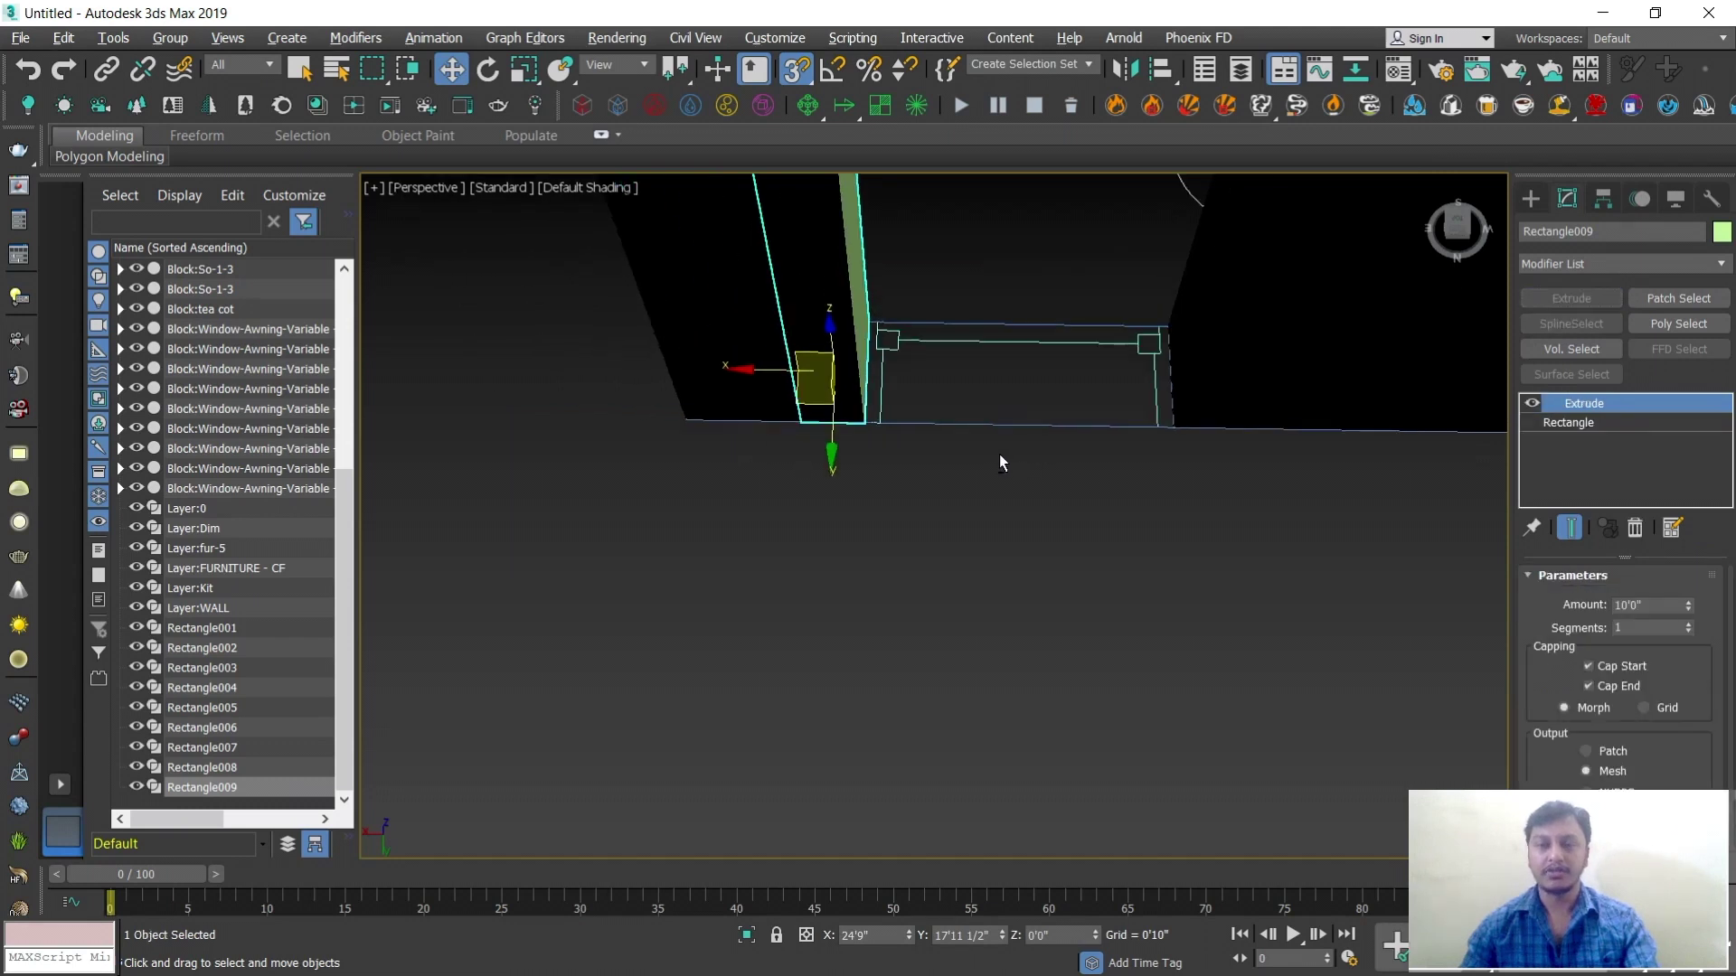
pyautogui.scroll(-8, 1000, 455)
pyautogui.keyDown('alt'); pyautogui.moveTo(1054, 480); pyautogui.dragTo(1200, 447, button='middle'); pyautogui.keyUp('alt')
pyautogui.keyDown('alt'); pyautogui.moveTo(782, 533); pyautogui.dragTo(1267, 484, button='middle'); pyautogui.keyUp('alt')
pyautogui.scroll(8, 627, 636)
pyautogui.scroll(-2, 991, 526)
pyautogui.moveTo(1017, 522); pyautogui.dragTo(705, 723, button='middle')
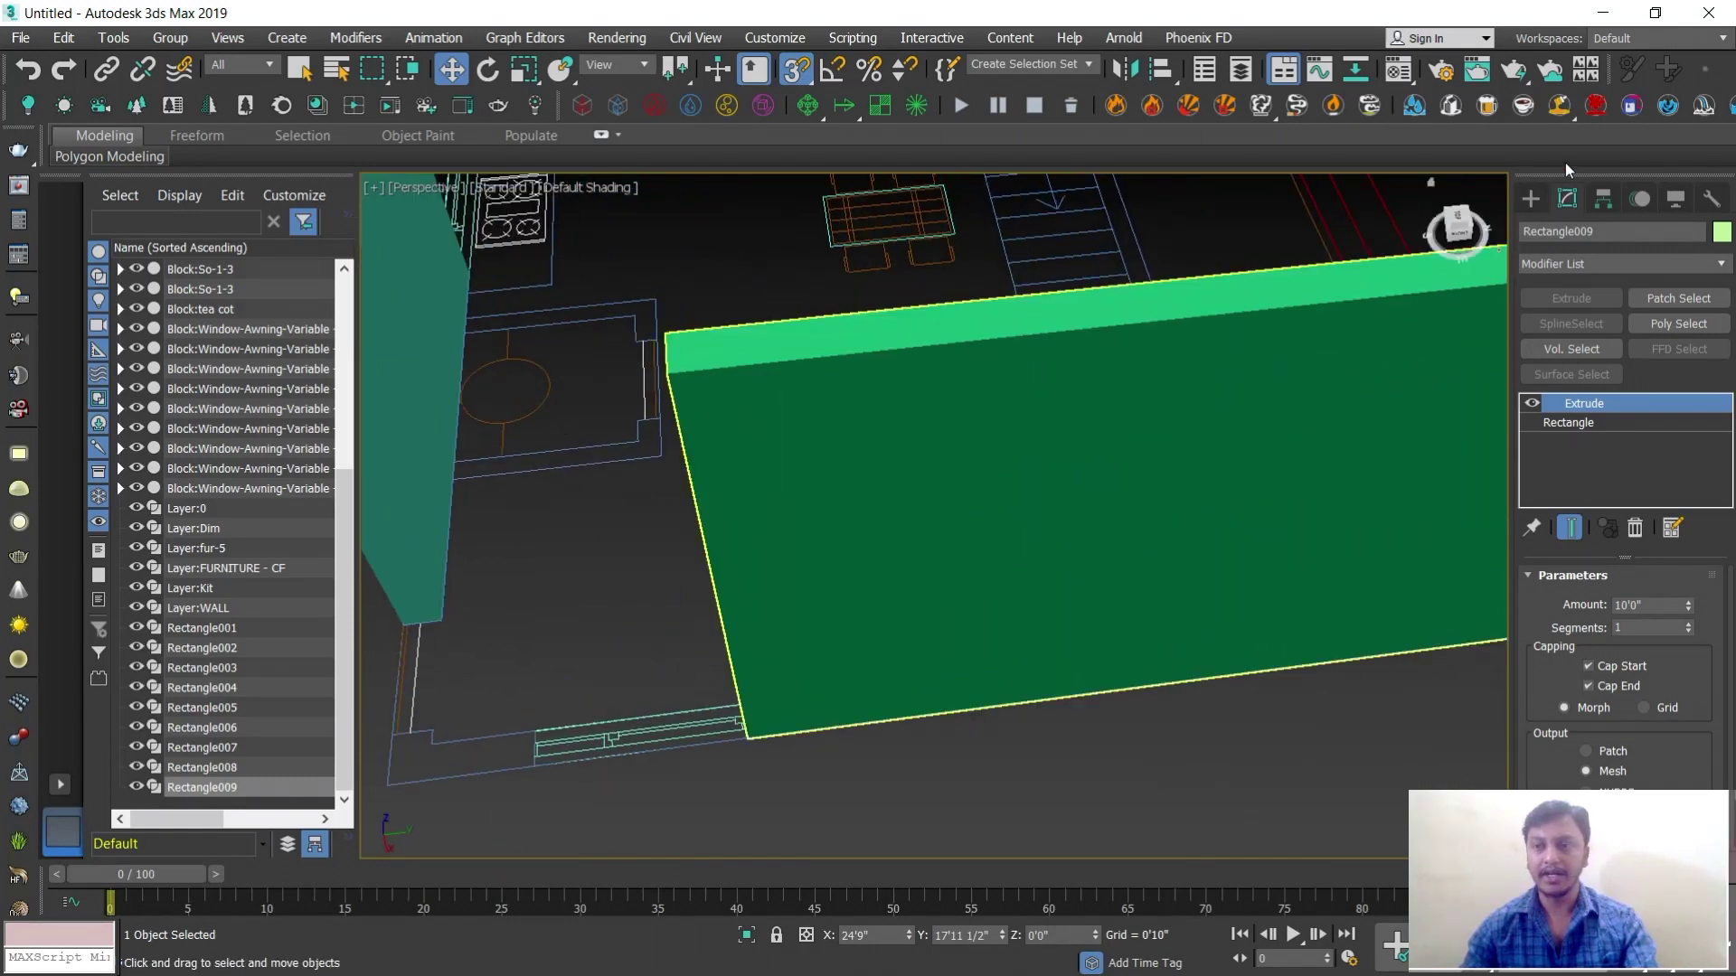
pyautogui.click(1530, 198)
pyautogui.click(1638, 349)
pyautogui.moveTo(712, 627); pyautogui.dragTo(1013, 484, button='middle')
pyautogui.scroll(5, 1023, 453)
pyautogui.moveTo(1076, 400); pyautogui.dragTo(999, 527)
pyautogui.click(1567, 198)
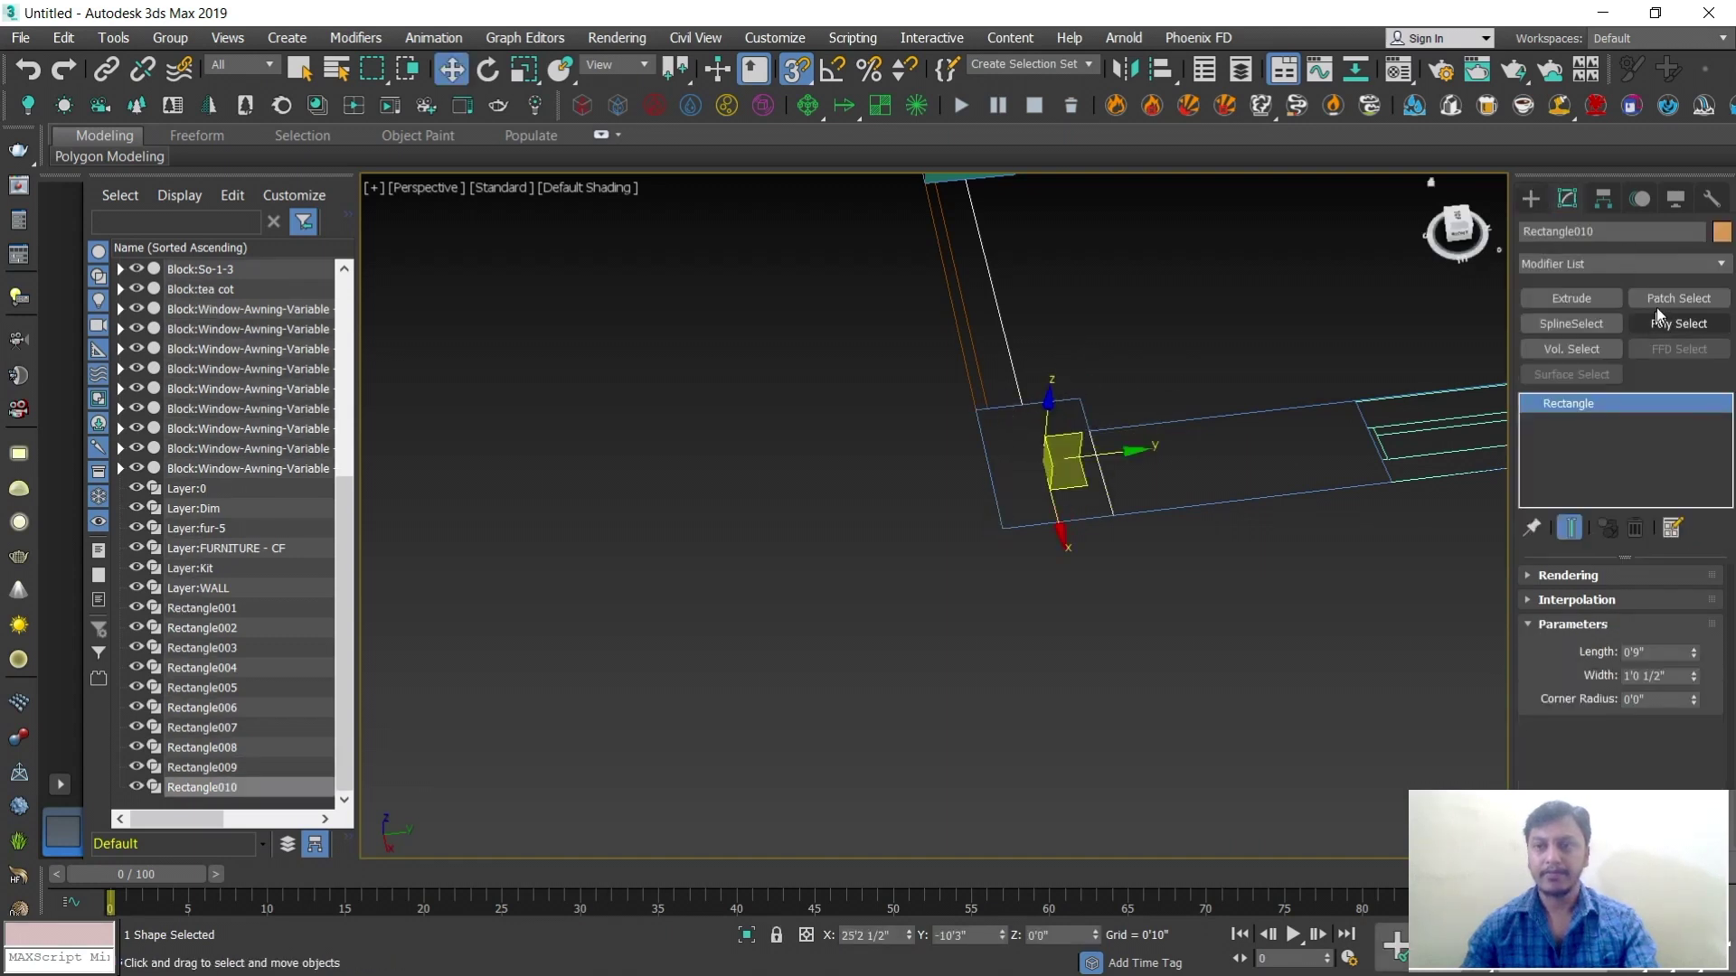
pyautogui.moveTo(1354, 405); pyautogui.dragTo(1065, 457, button='middle')
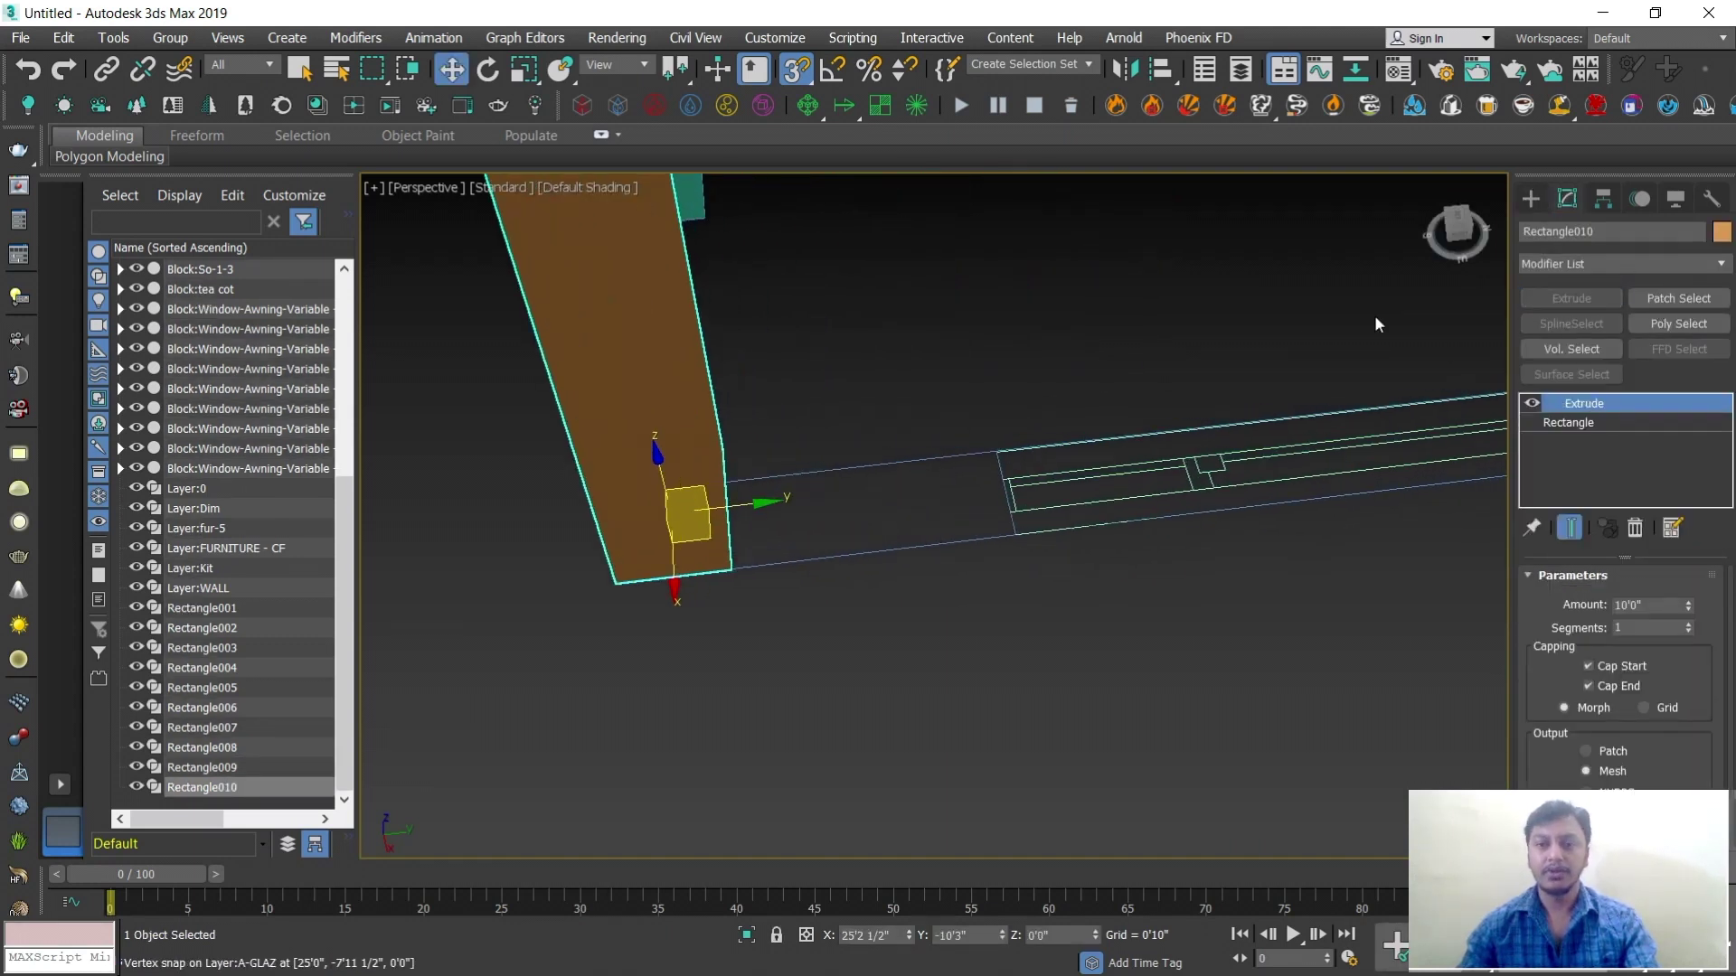
# Draw a snapped rectangle of 1'11" by 0'9" between the entrance corner wall and the living room window and extrude it 10'0"
pyautogui.click(1530, 199)
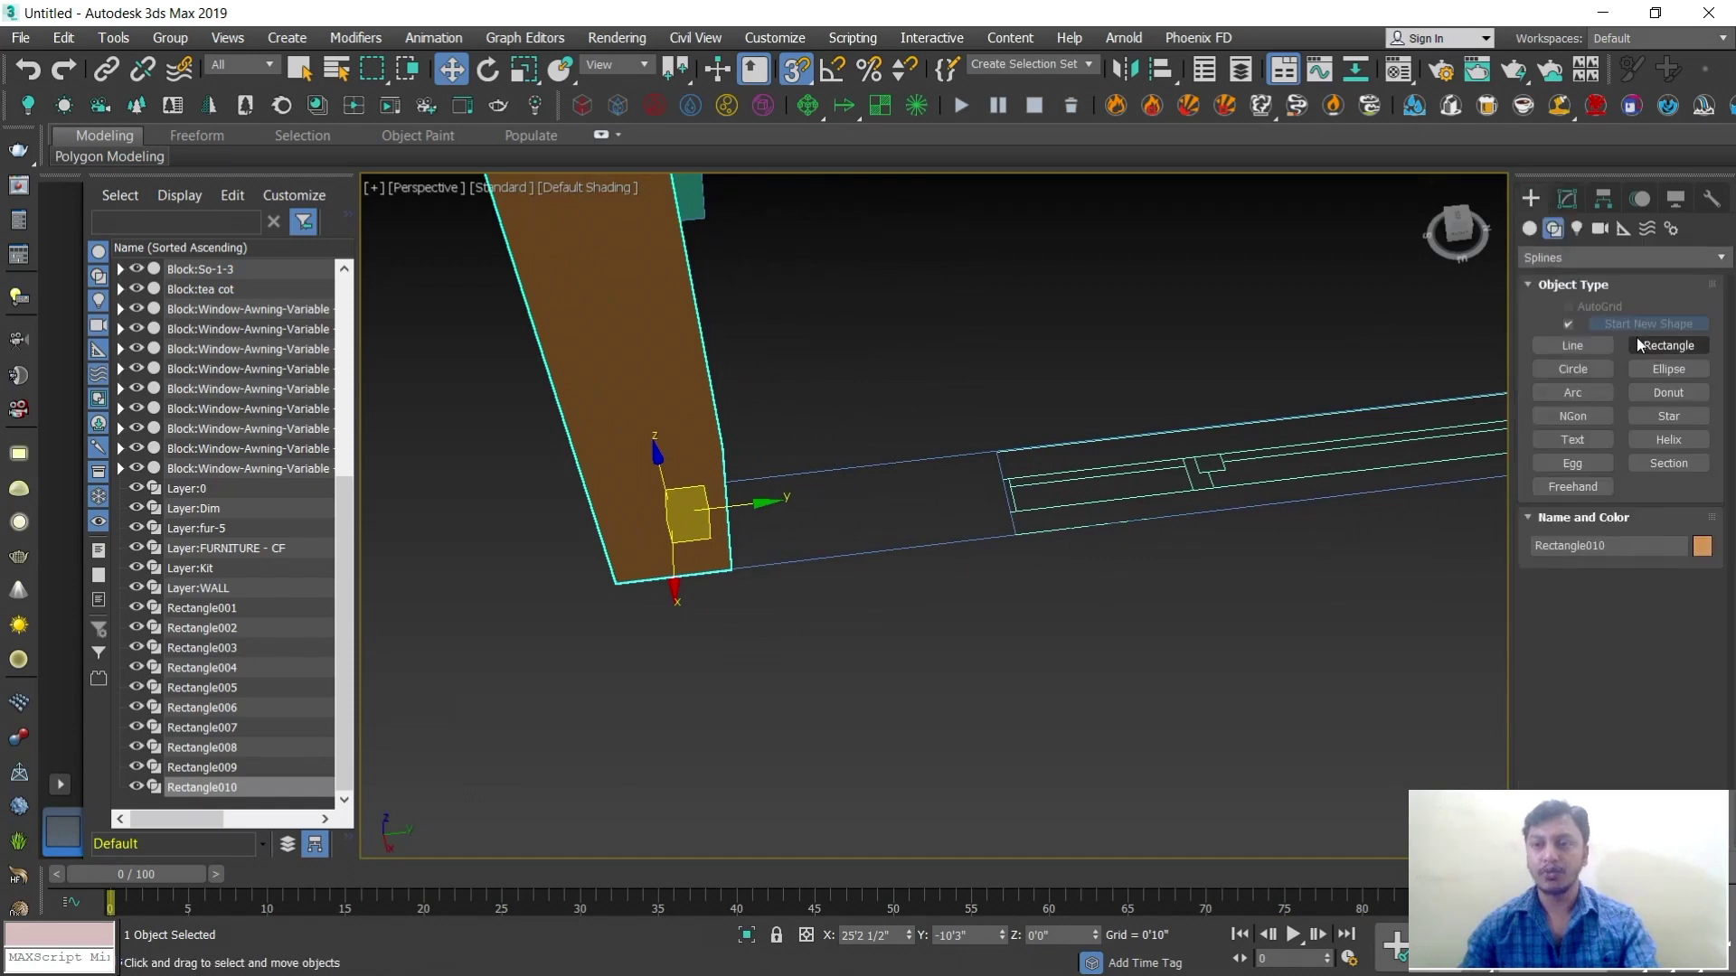
pyautogui.moveTo(995, 445); pyautogui.dragTo(950, 512)
pyautogui.moveTo(766, 575); pyautogui.dragTo(729, 571)
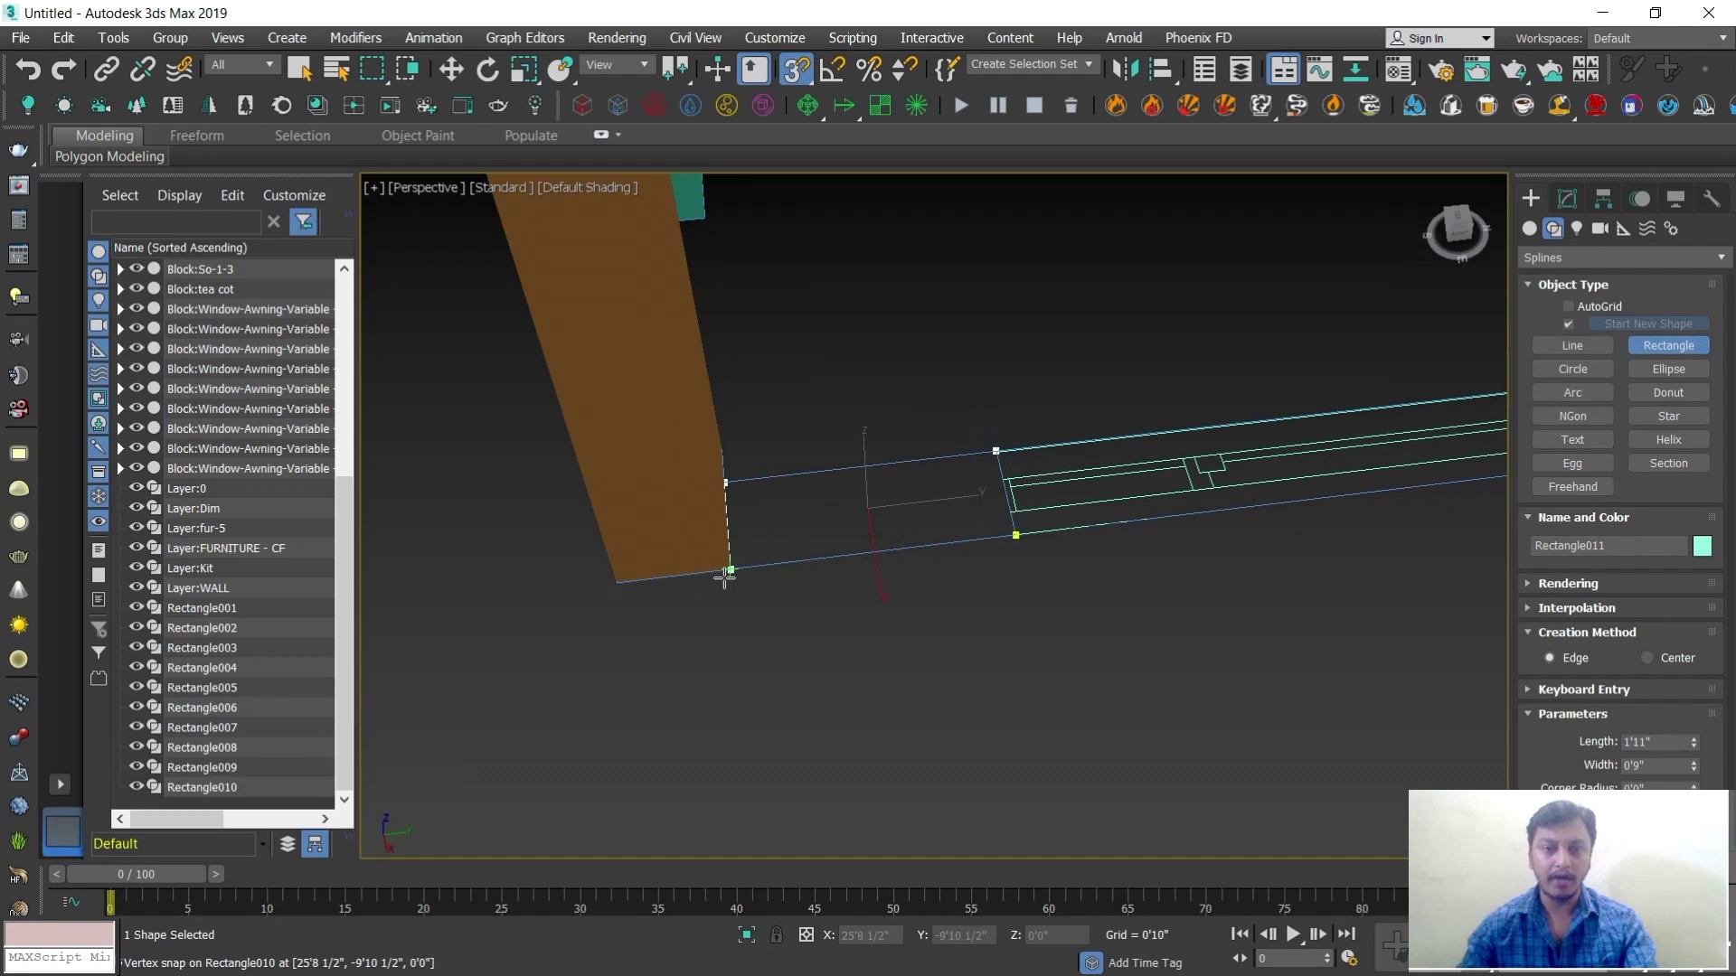
pyautogui.click(1567, 199)
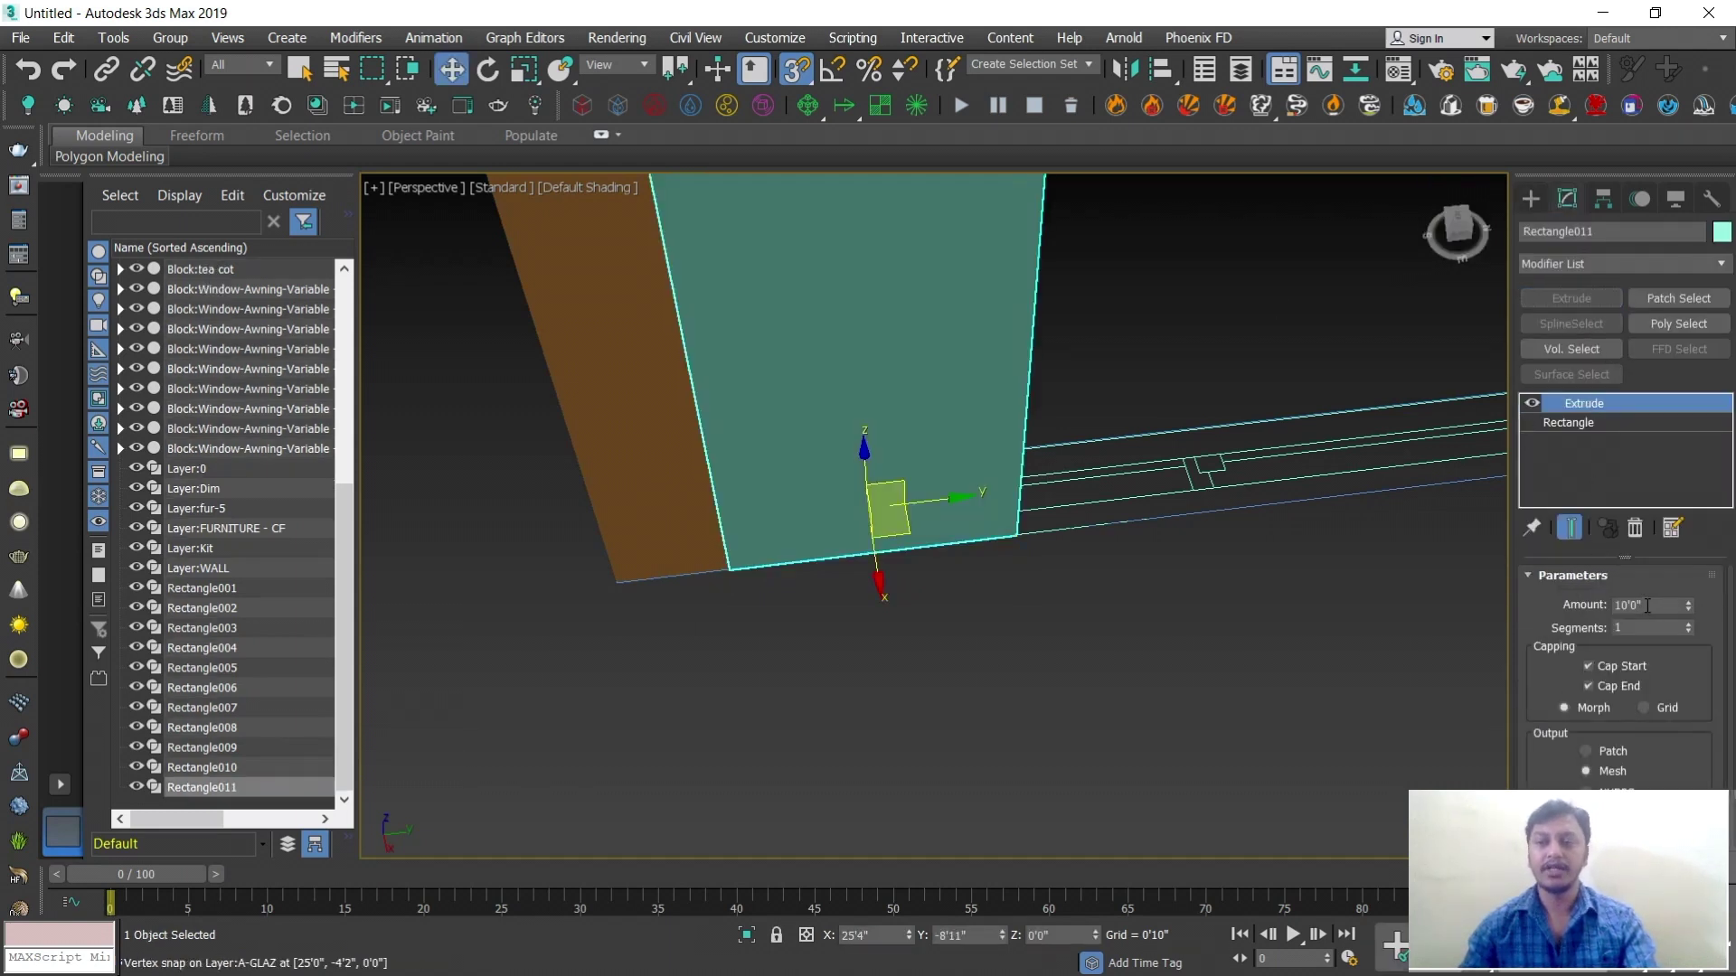
# Examine the extruded outer walls from several angles and the small room with the circle beside the living room sofas
pyautogui.scroll(-15, 1231, 545)
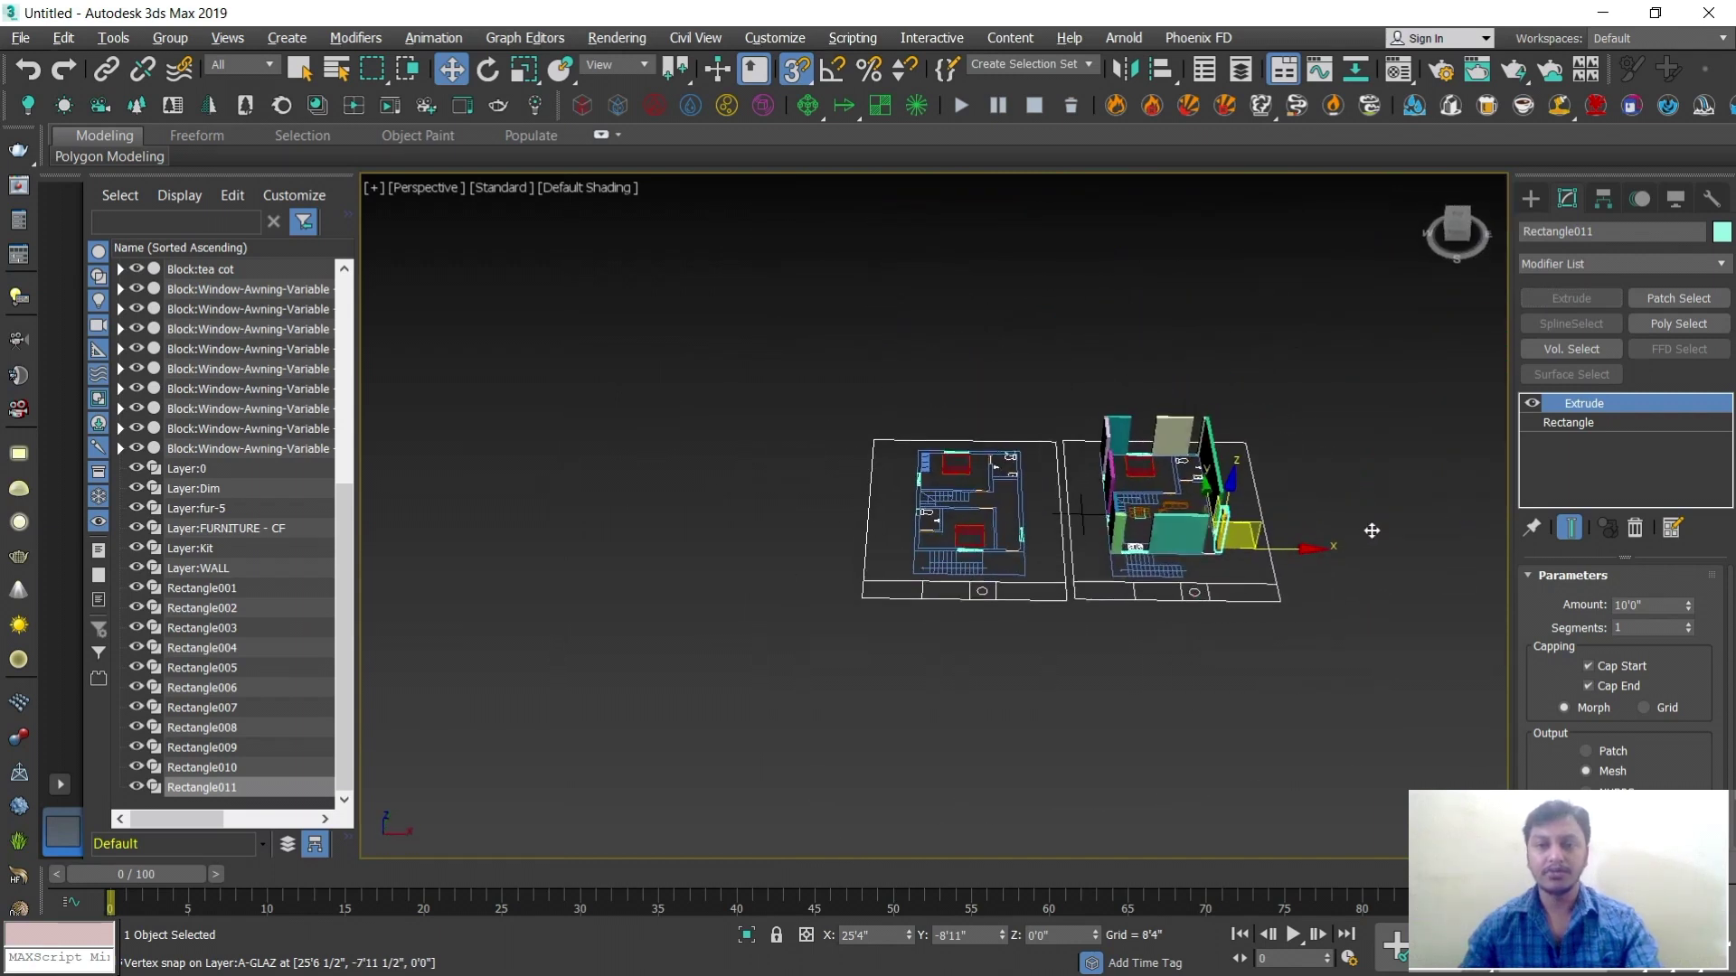
pyautogui.scroll(6, 1204, 530)
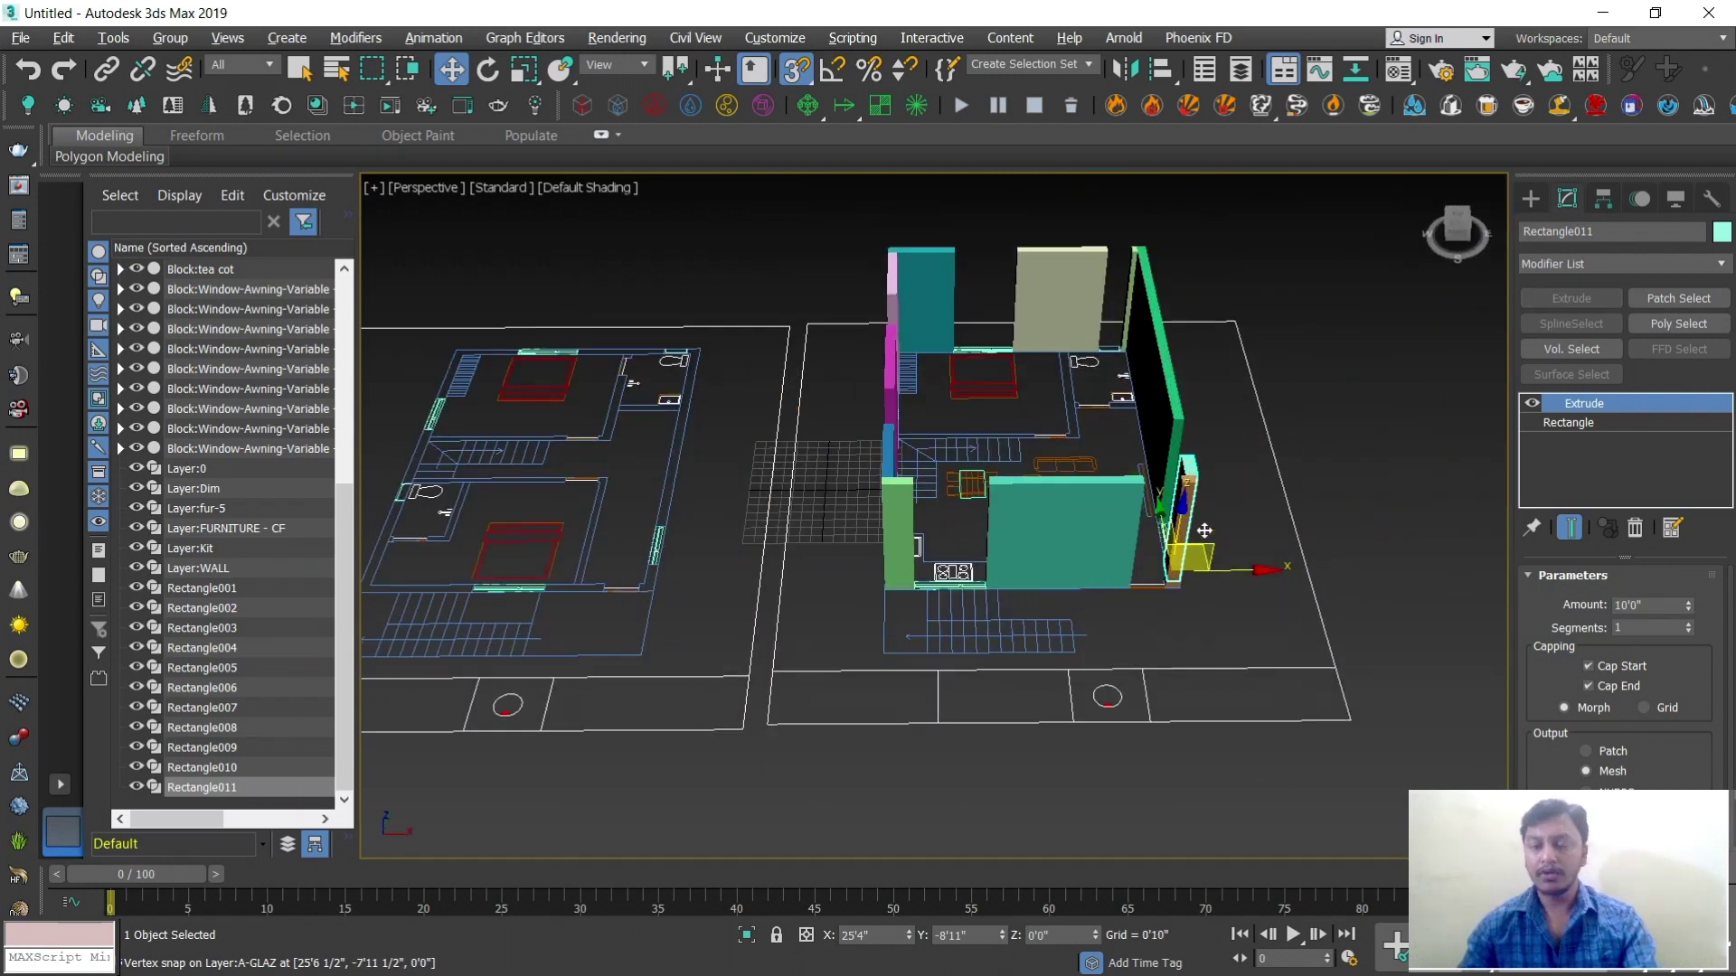
pyautogui.scroll(10, 1146, 524)
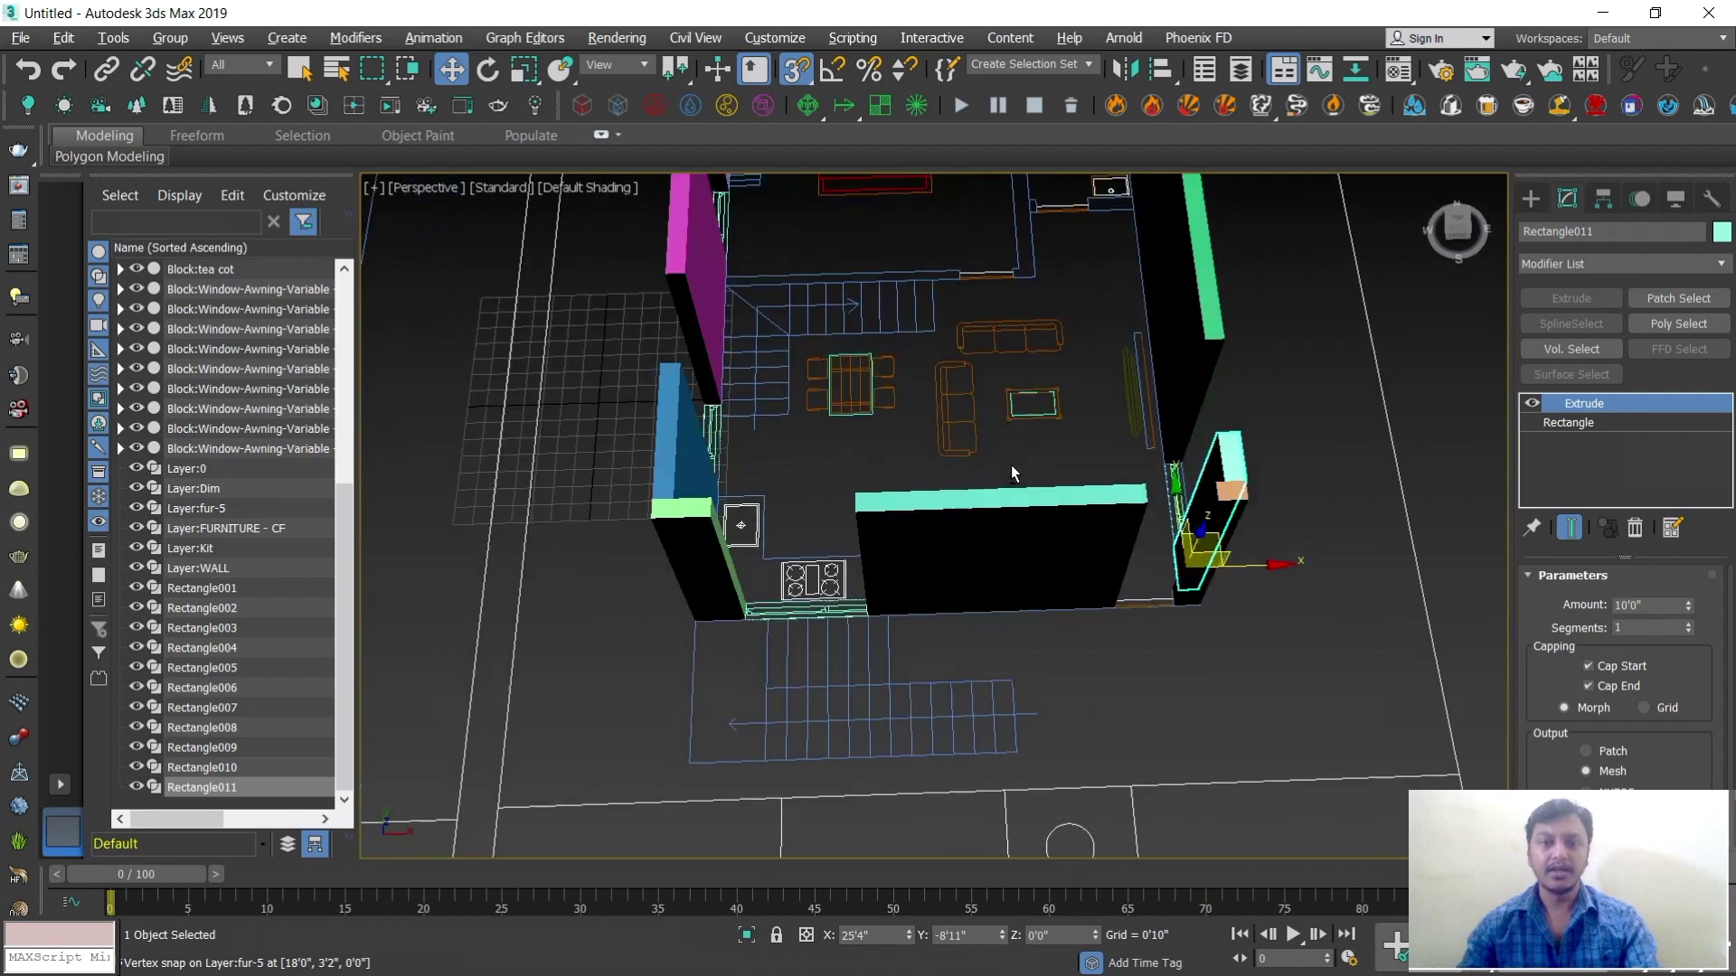
pyautogui.scroll(1, 962, 384)
pyautogui.moveTo(986, 406); pyautogui.dragTo(1068, 649, button='middle')
pyautogui.moveTo(1070, 541); pyautogui.dragTo(1040, 350, button='middle')
pyautogui.keyDown('alt'); pyautogui.moveTo(1063, 488); pyautogui.dragTo(868, 506, button='middle'); pyautogui.keyUp('alt')
pyautogui.moveTo(1176, 479); pyautogui.dragTo(728, 556, button='middle')
pyautogui.keyDown('alt'); pyautogui.moveTo(1072, 511); pyautogui.dragTo(990, 507, button='middle'); pyautogui.keyUp('alt')
pyautogui.scroll(3, 1040, 470)
pyautogui.keyDown('alt'); pyautogui.moveTo(1114, 493); pyautogui.dragTo(937, 548, button='middle'); pyautogui.keyUp('alt')
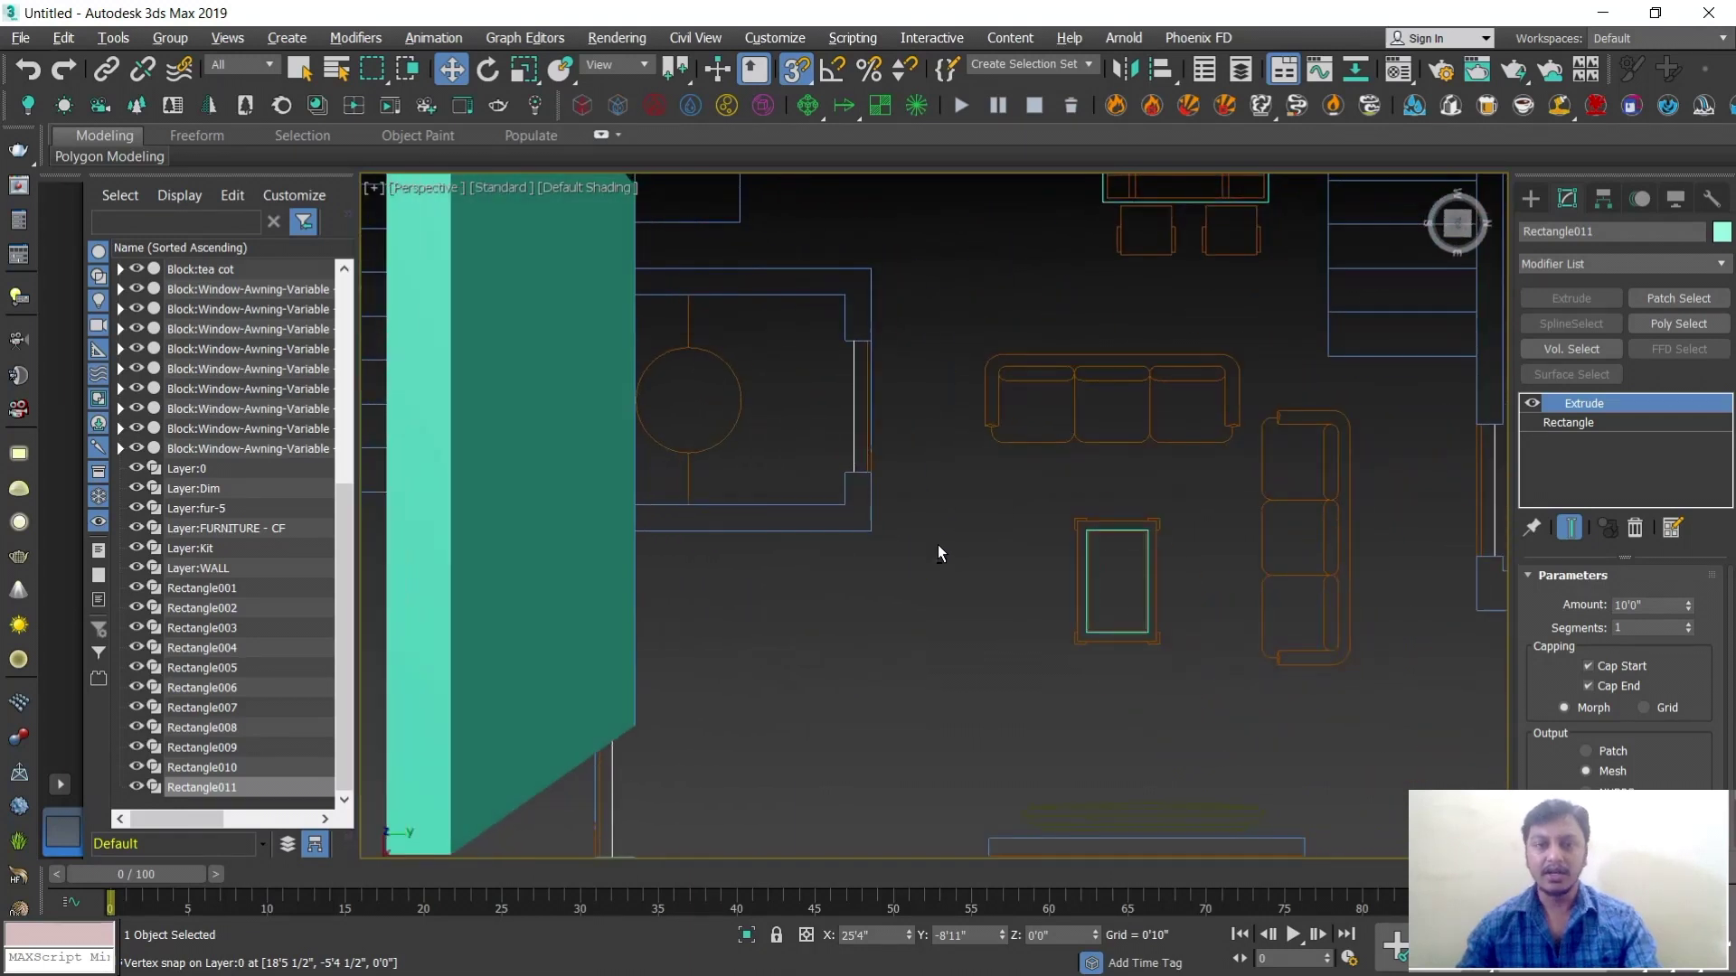
# Draw a snapped rectangle of 4'6" by 0'6" over the small room's wall on the entrance door side and extrude it 10'0"
pyautogui.click(1531, 198)
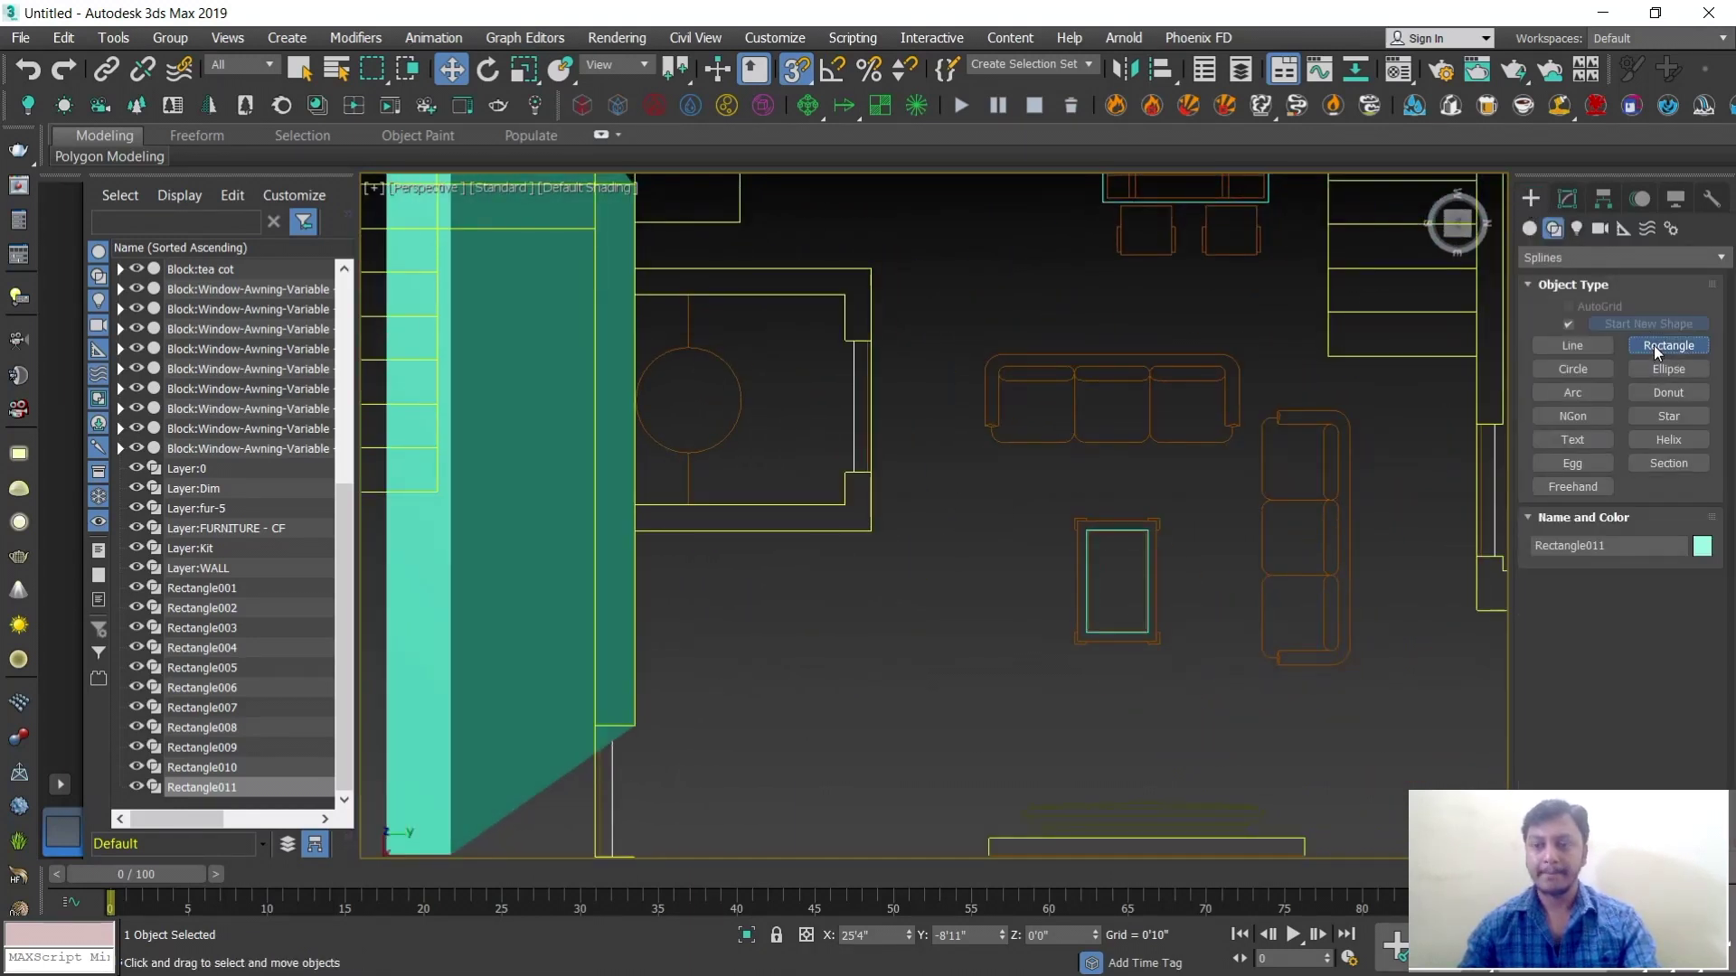
pyautogui.click(1663, 345)
pyautogui.scroll(1, 743, 523)
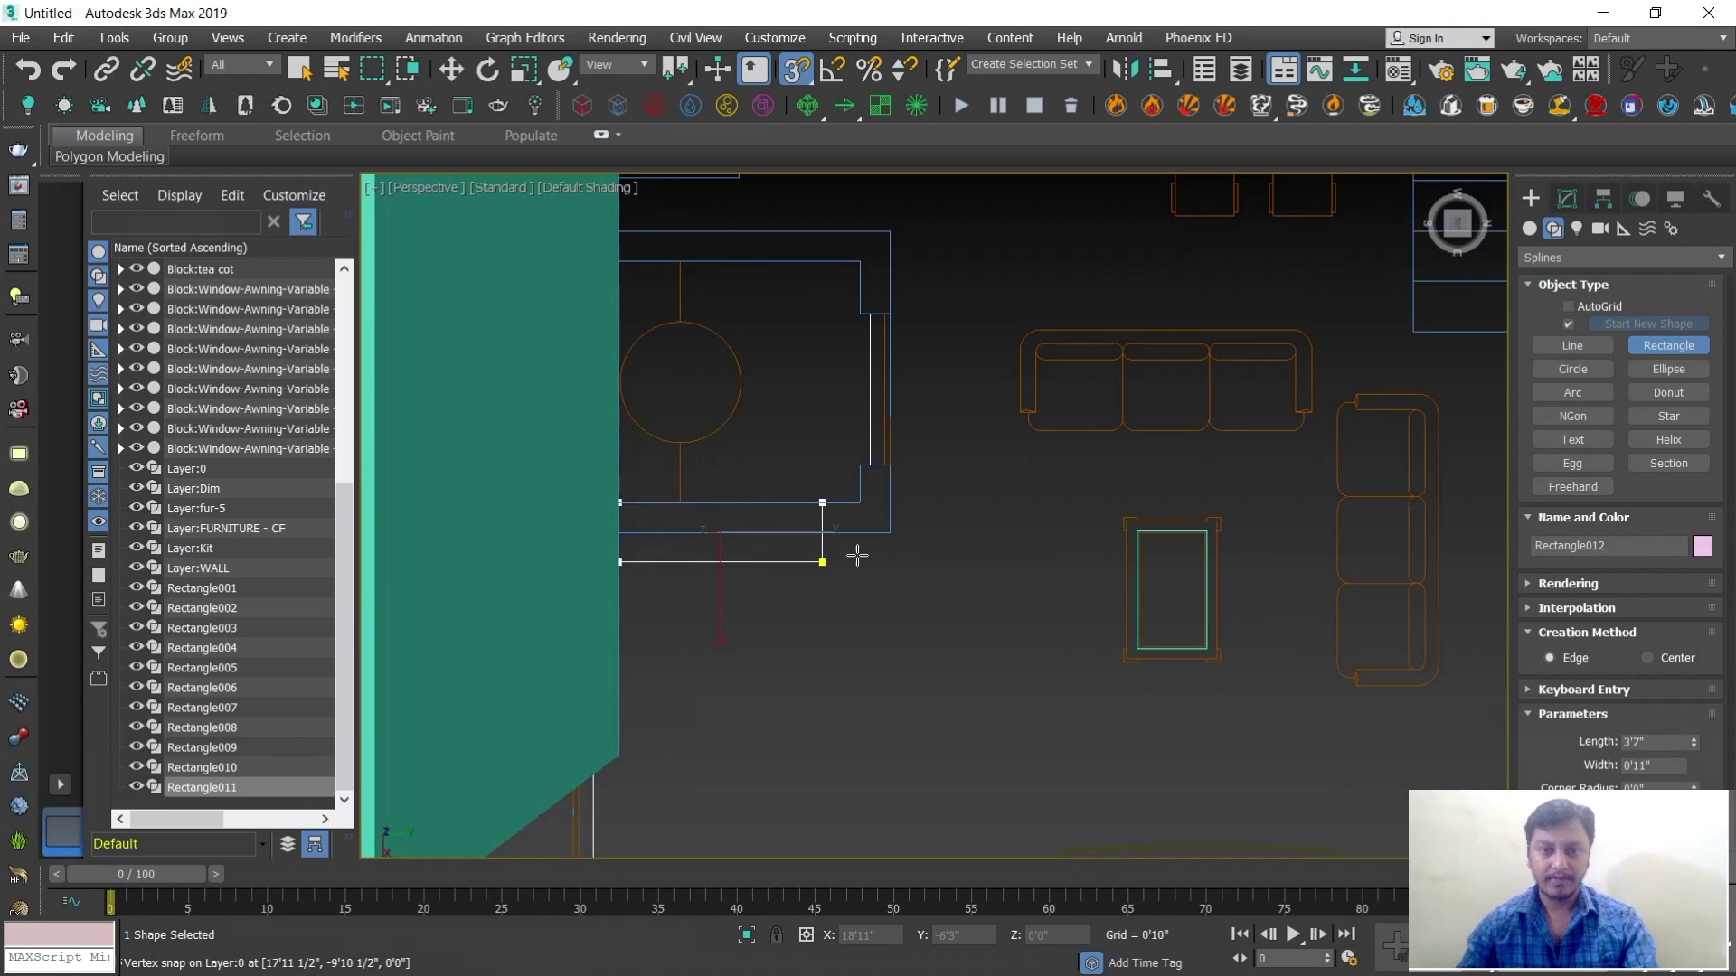
pyautogui.moveTo(841, 560); pyautogui.dragTo(891, 546)
pyautogui.click(1566, 200)
pyautogui.click(1575, 299)
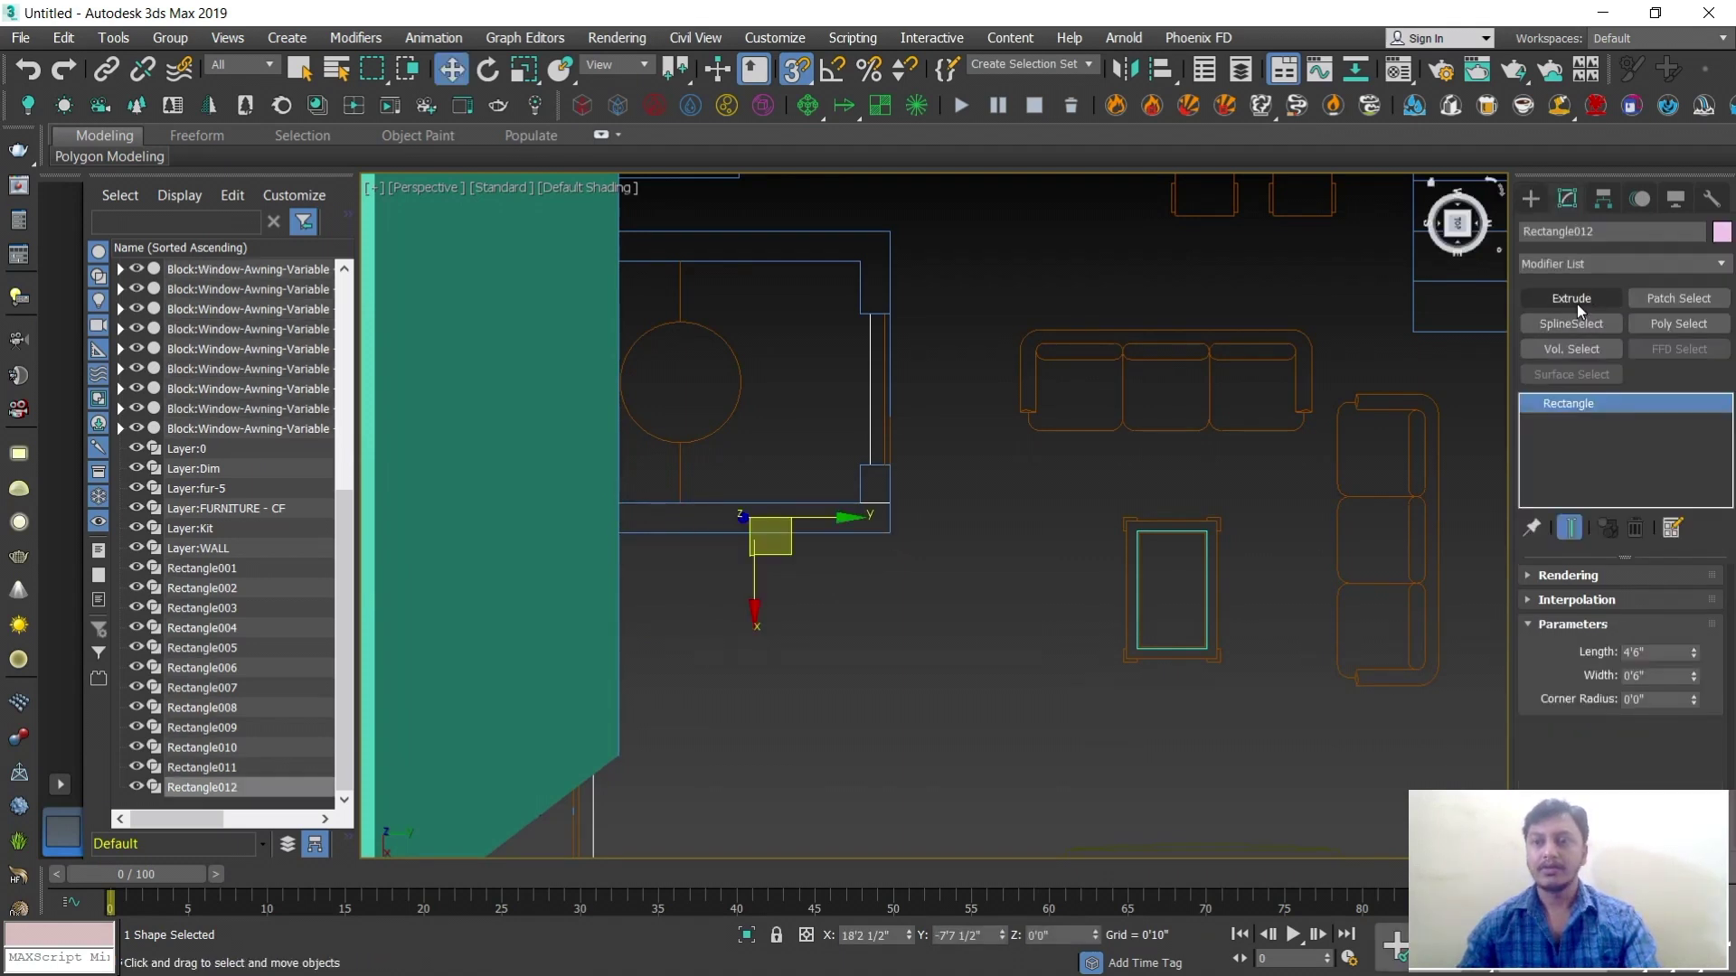
# Draw a snapped rectangle of 4'0" by 0'6" over the small room's opposite wall on the kitchen side and extrude it 10'0"
pyautogui.click(1531, 198)
pyautogui.click(1668, 345)
pyautogui.moveTo(630, 265); pyautogui.dragTo(870, 295)
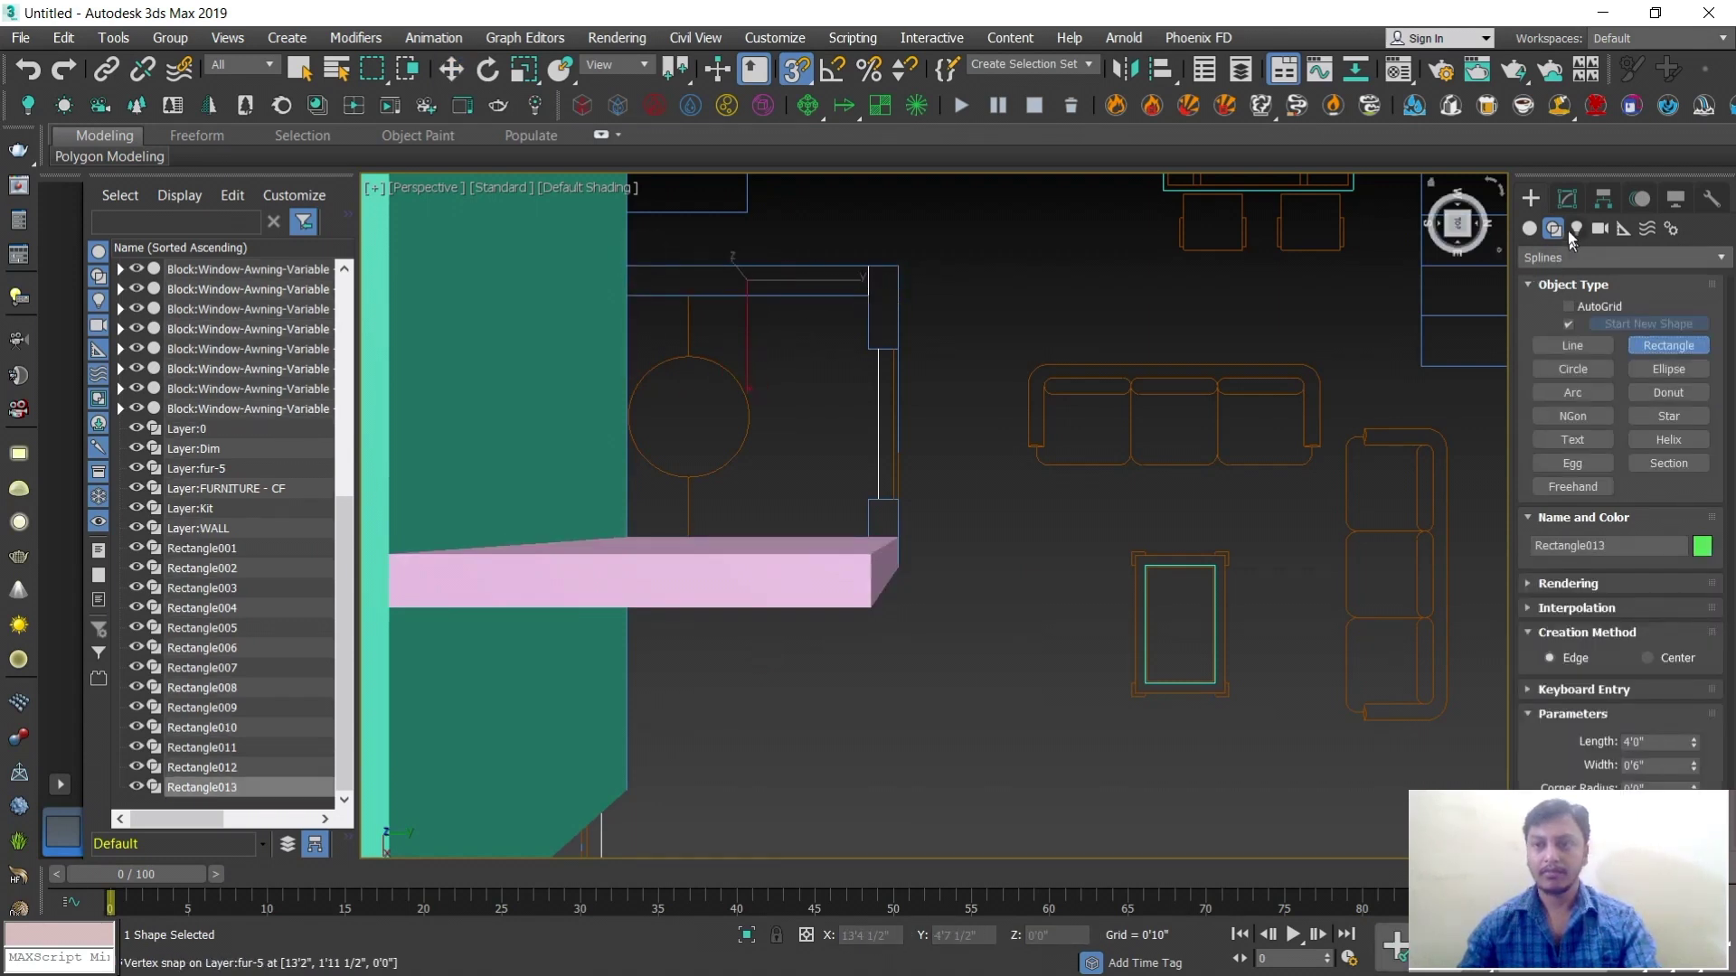
pyautogui.click(1570, 198)
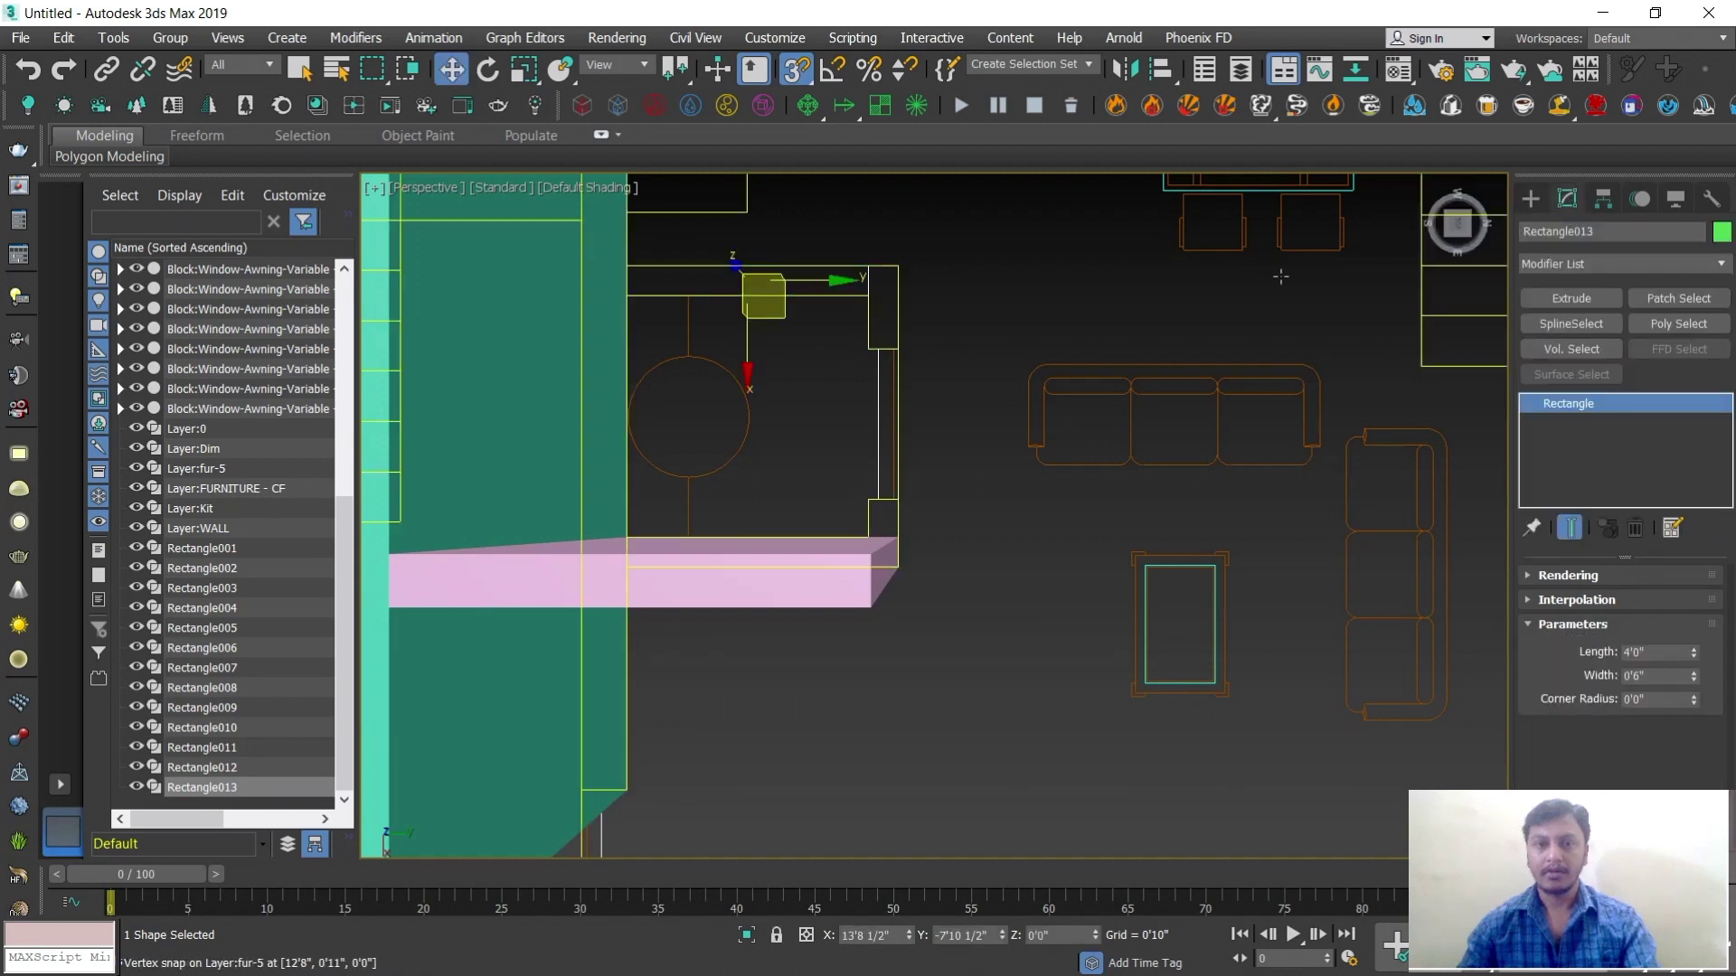
pyautogui.click(1531, 200)
pyautogui.click(1567, 198)
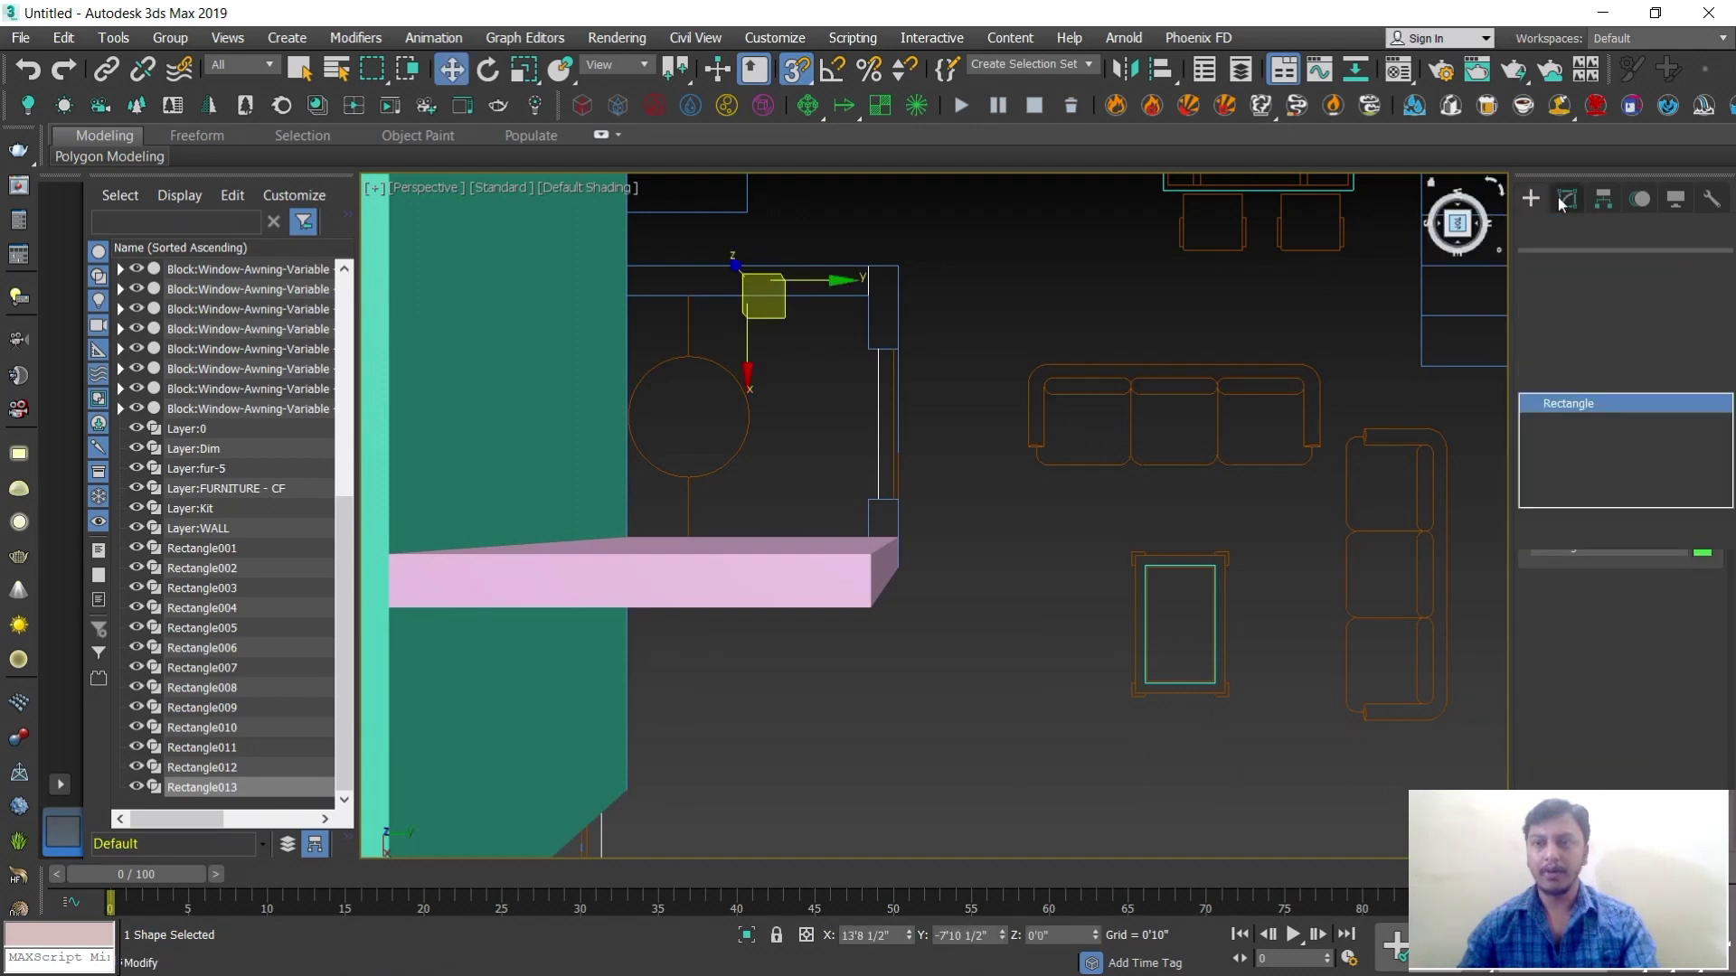
pyautogui.click(1572, 297)
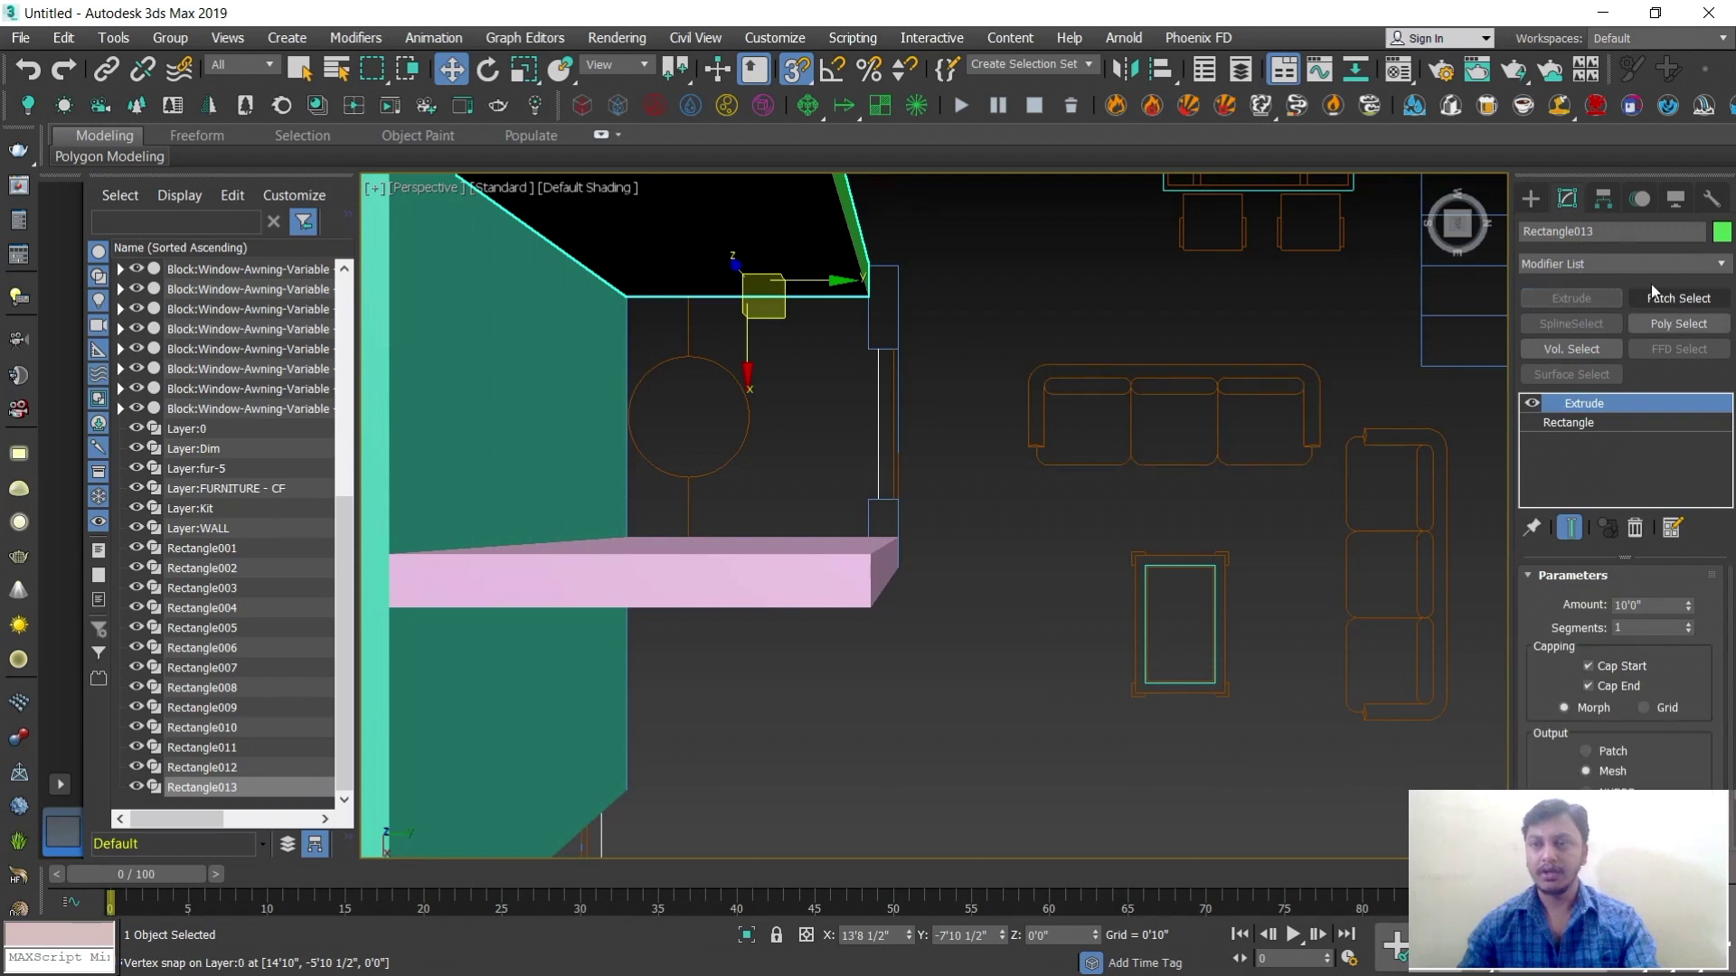
# Draw a snapped rectangle of 1'4 1/2" by 0'6" on the kitchen side of the small room's door and extrude it 10'0"
pyautogui.click(1531, 200)
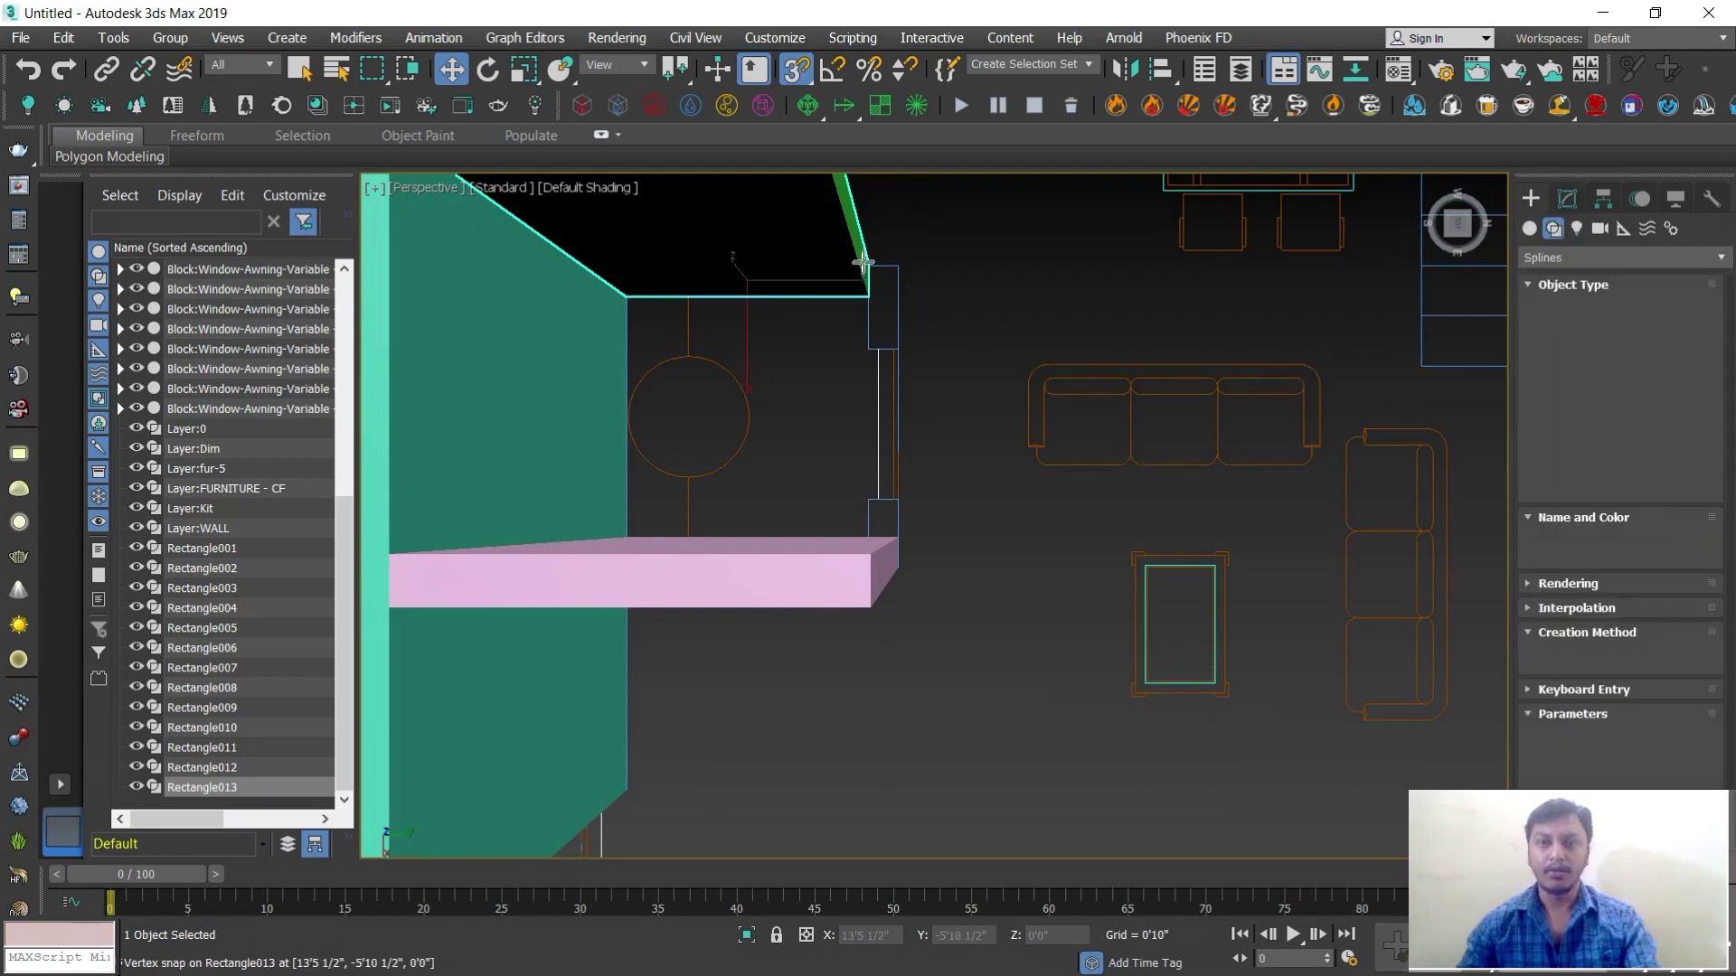
pyautogui.moveTo(868, 266); pyautogui.dragTo(897, 349)
pyautogui.press('w')
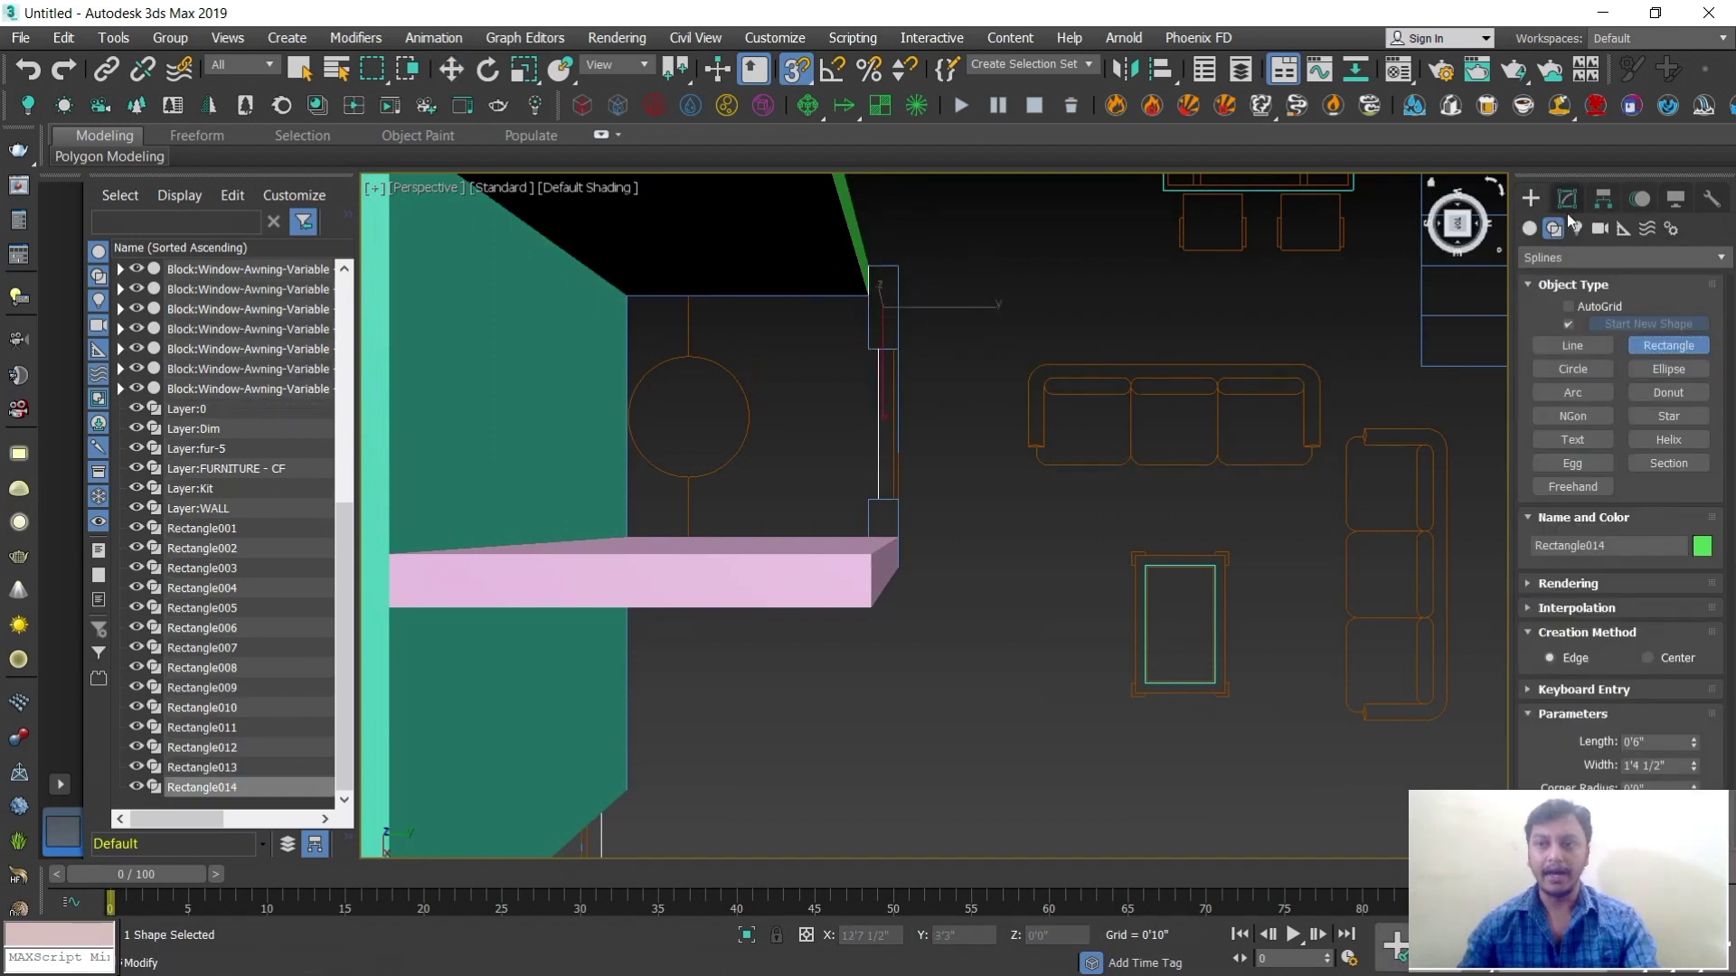
pyautogui.click(1567, 199)
pyautogui.click(1571, 298)
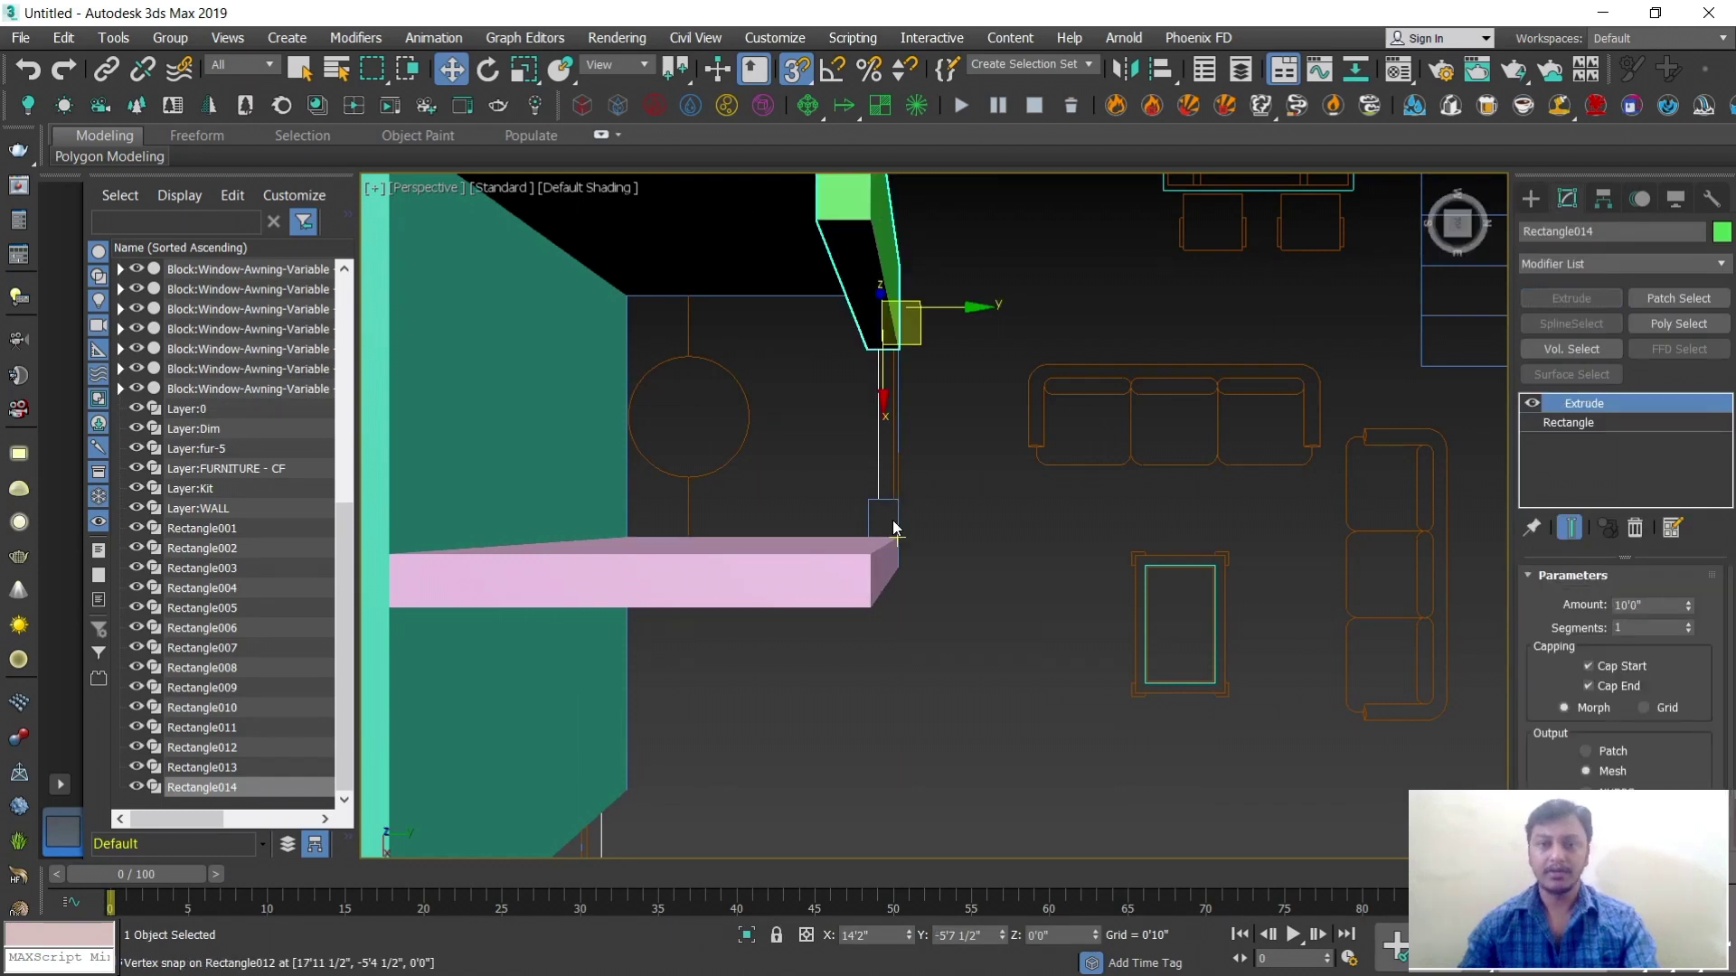
# Draw a snapped rectangle of 0'7" by 0'6" on the entrance side of the small room's door and extrude it 10'0"
pyautogui.click(1528, 198)
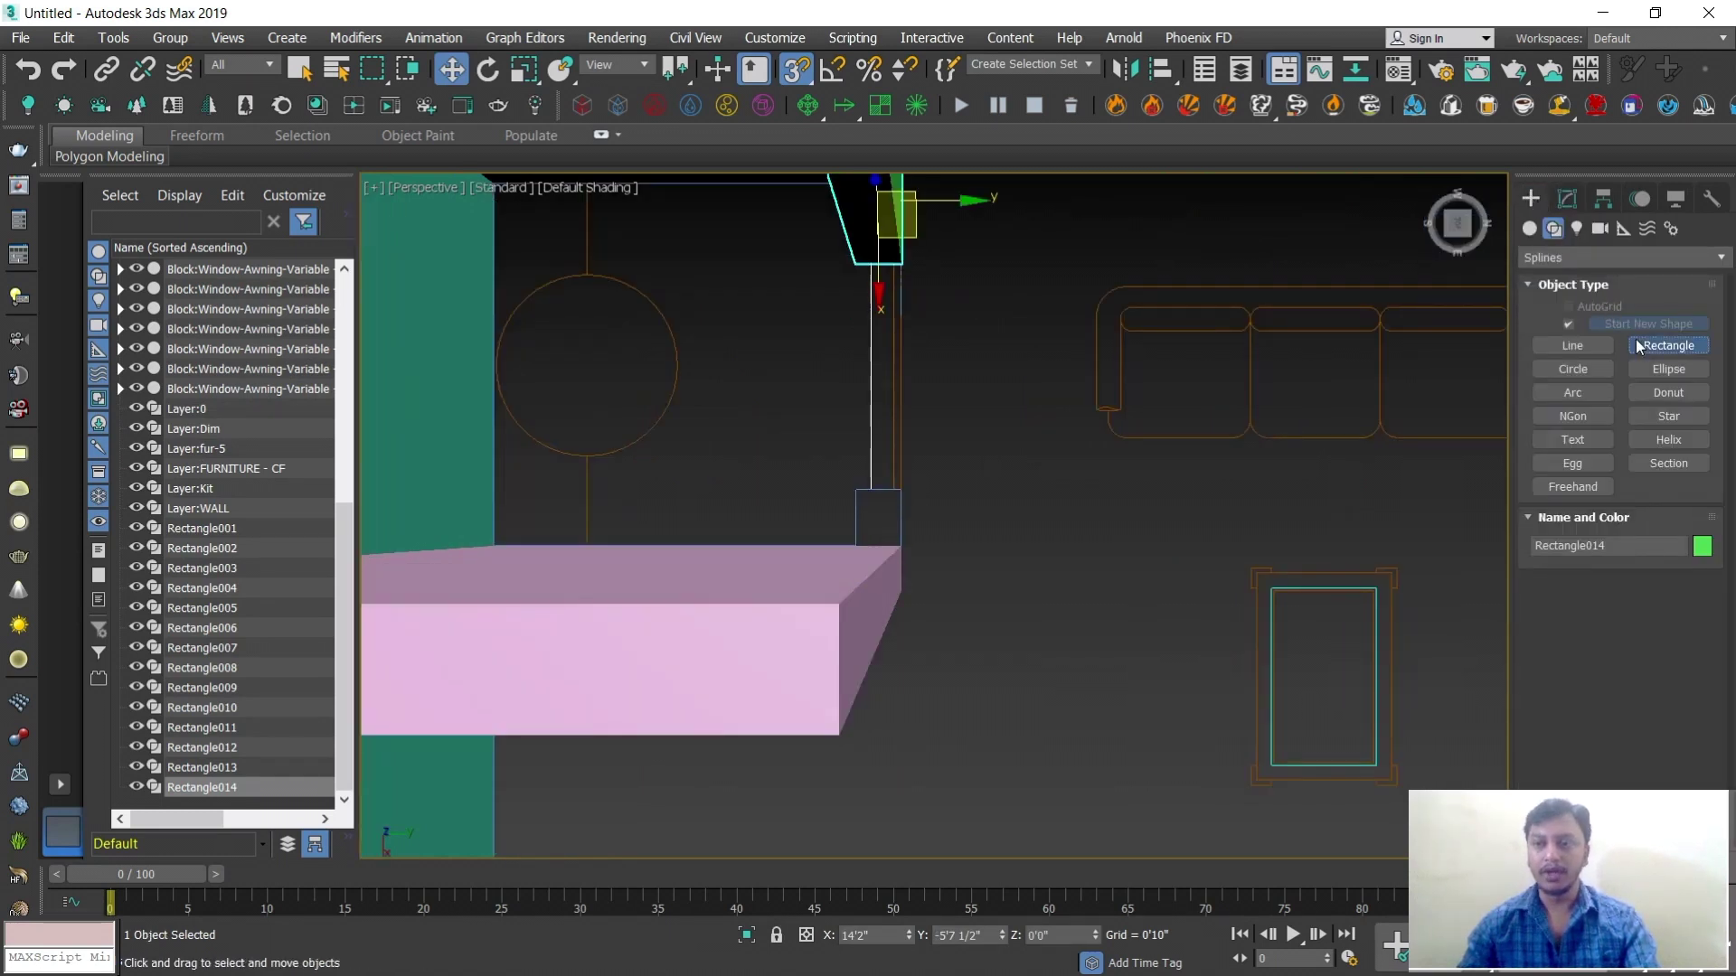
pyautogui.click(1641, 346)
pyautogui.moveTo(856, 491); pyautogui.dragTo(901, 545)
pyautogui.click(1567, 198)
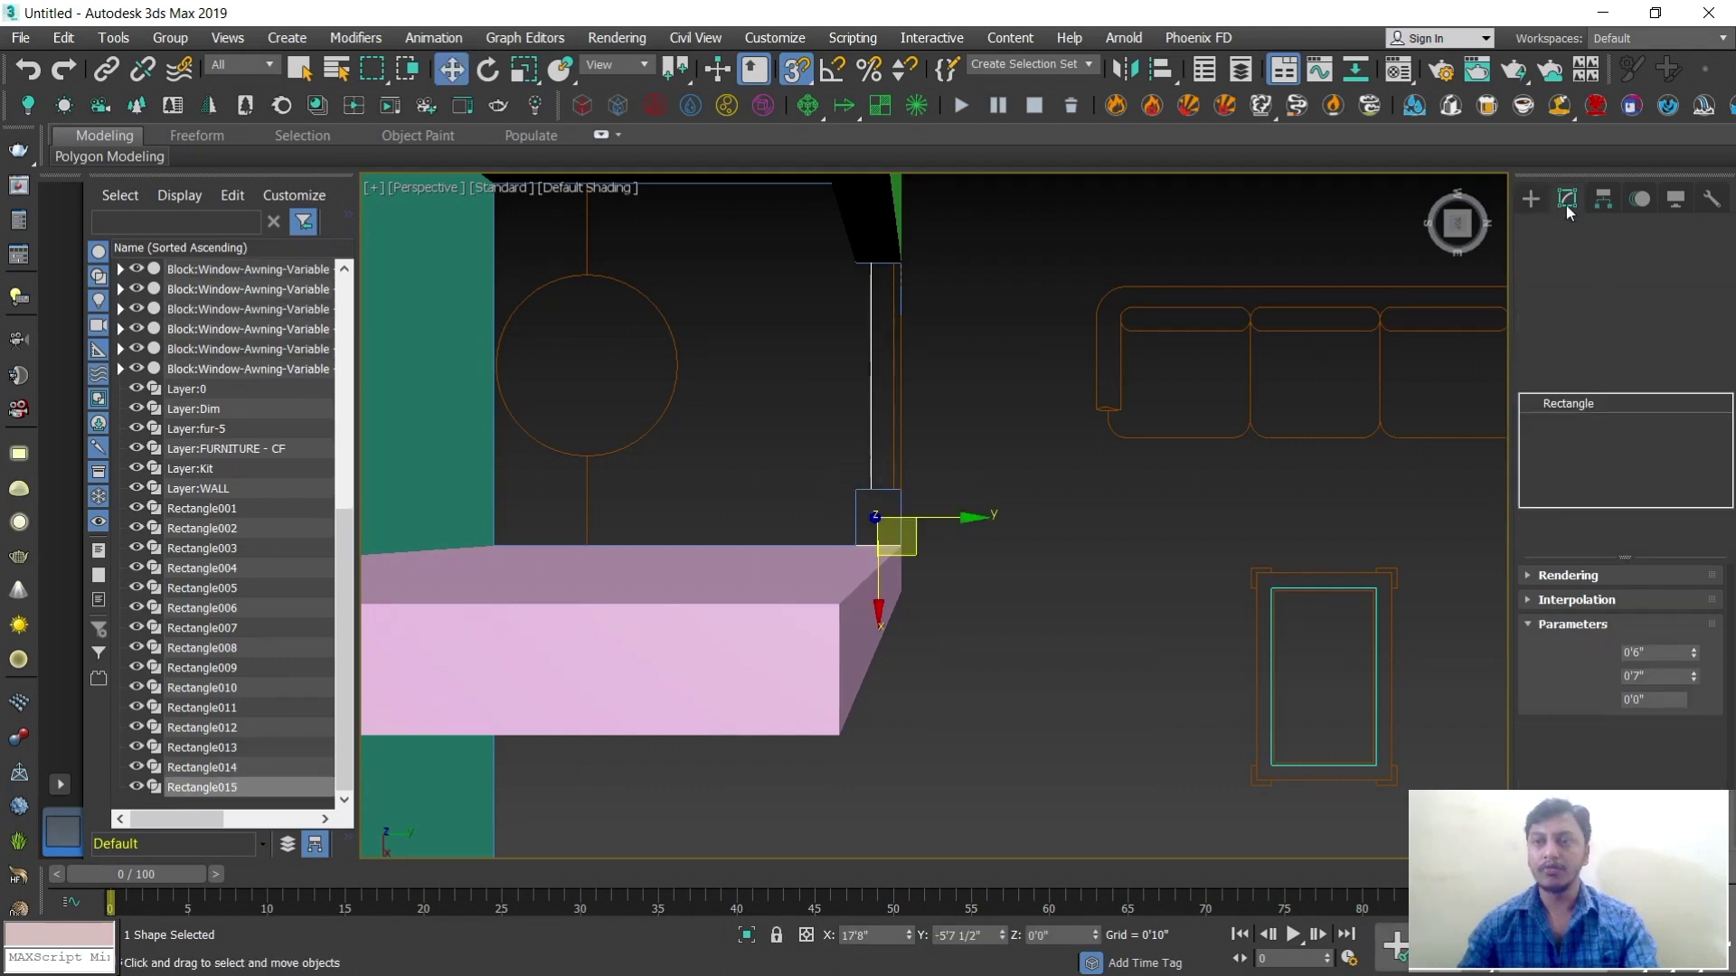
pyautogui.click(1571, 298)
# Draw a snapped rectangle of 10'11 1/2" by 0'6" over the wall between the bedroom and the staircase
pyautogui.scroll(-3, 1089, 448)
pyautogui.keyDown('alt'); pyautogui.moveTo(1088, 449); pyautogui.dragTo(1362, 470, button='middle'); pyautogui.keyUp('alt')
pyautogui.keyDown('alt'); pyautogui.moveTo(1152, 349); pyautogui.dragTo(1170, 554, button='middle'); pyautogui.keyUp('alt')
pyautogui.scroll(-3, 1166, 566)
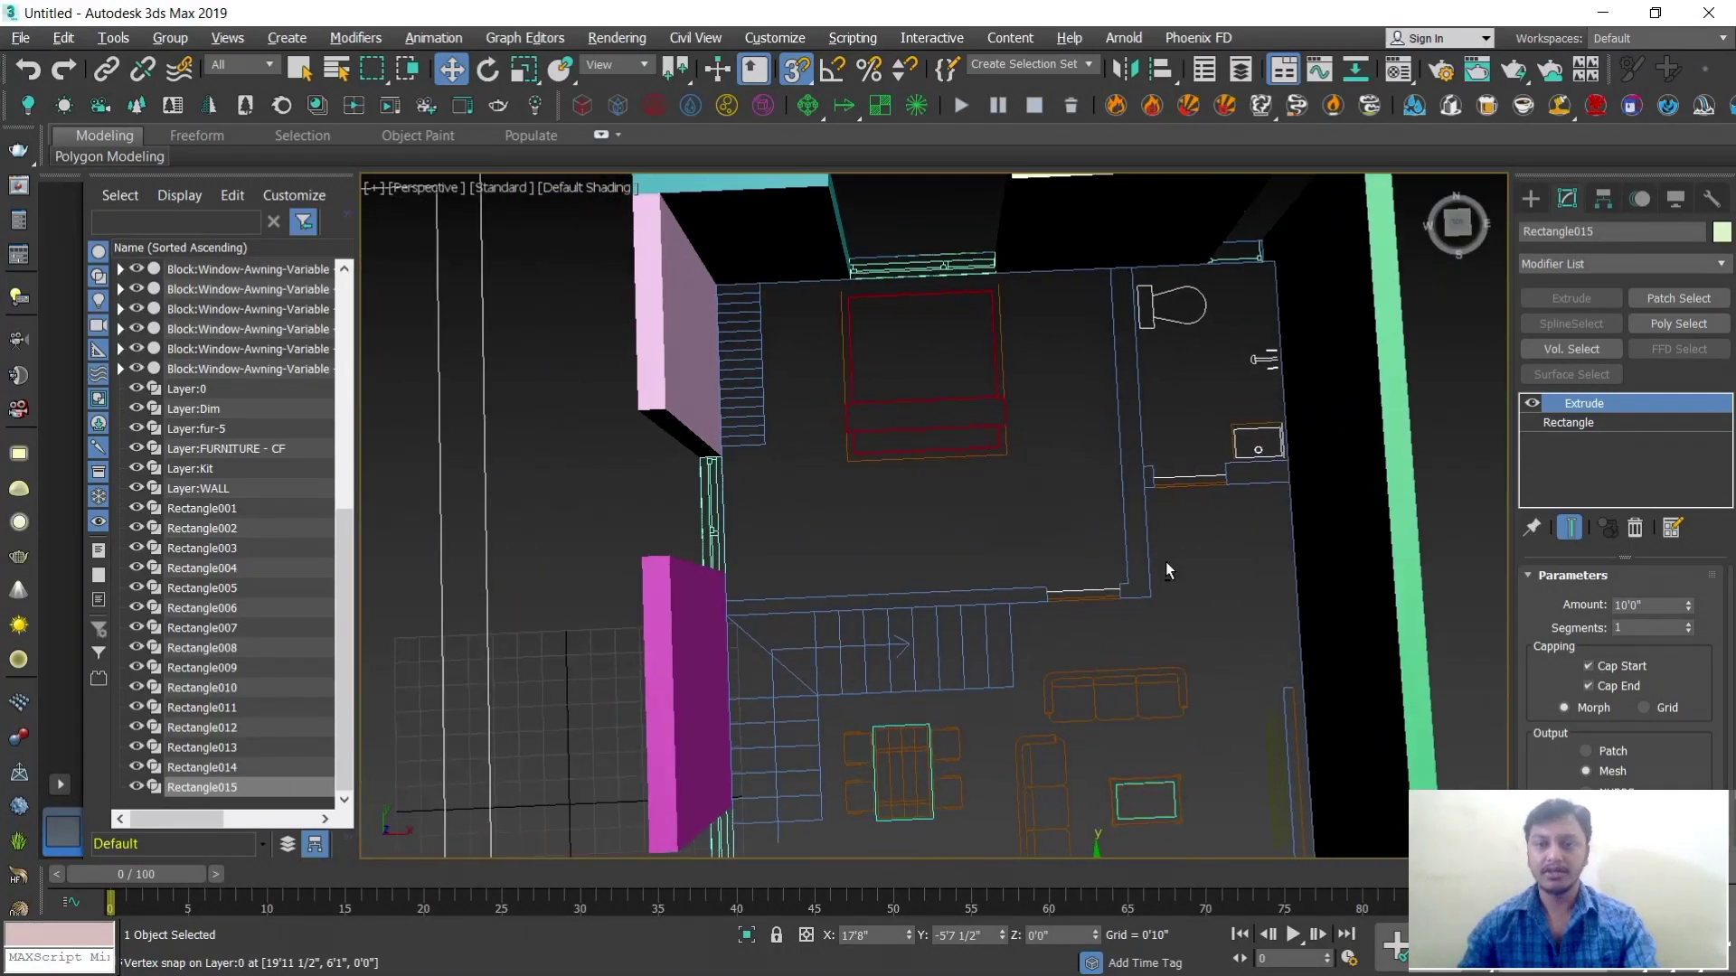
pyautogui.click(1531, 201)
pyautogui.click(1669, 347)
pyautogui.scroll(1, 1166, 549)
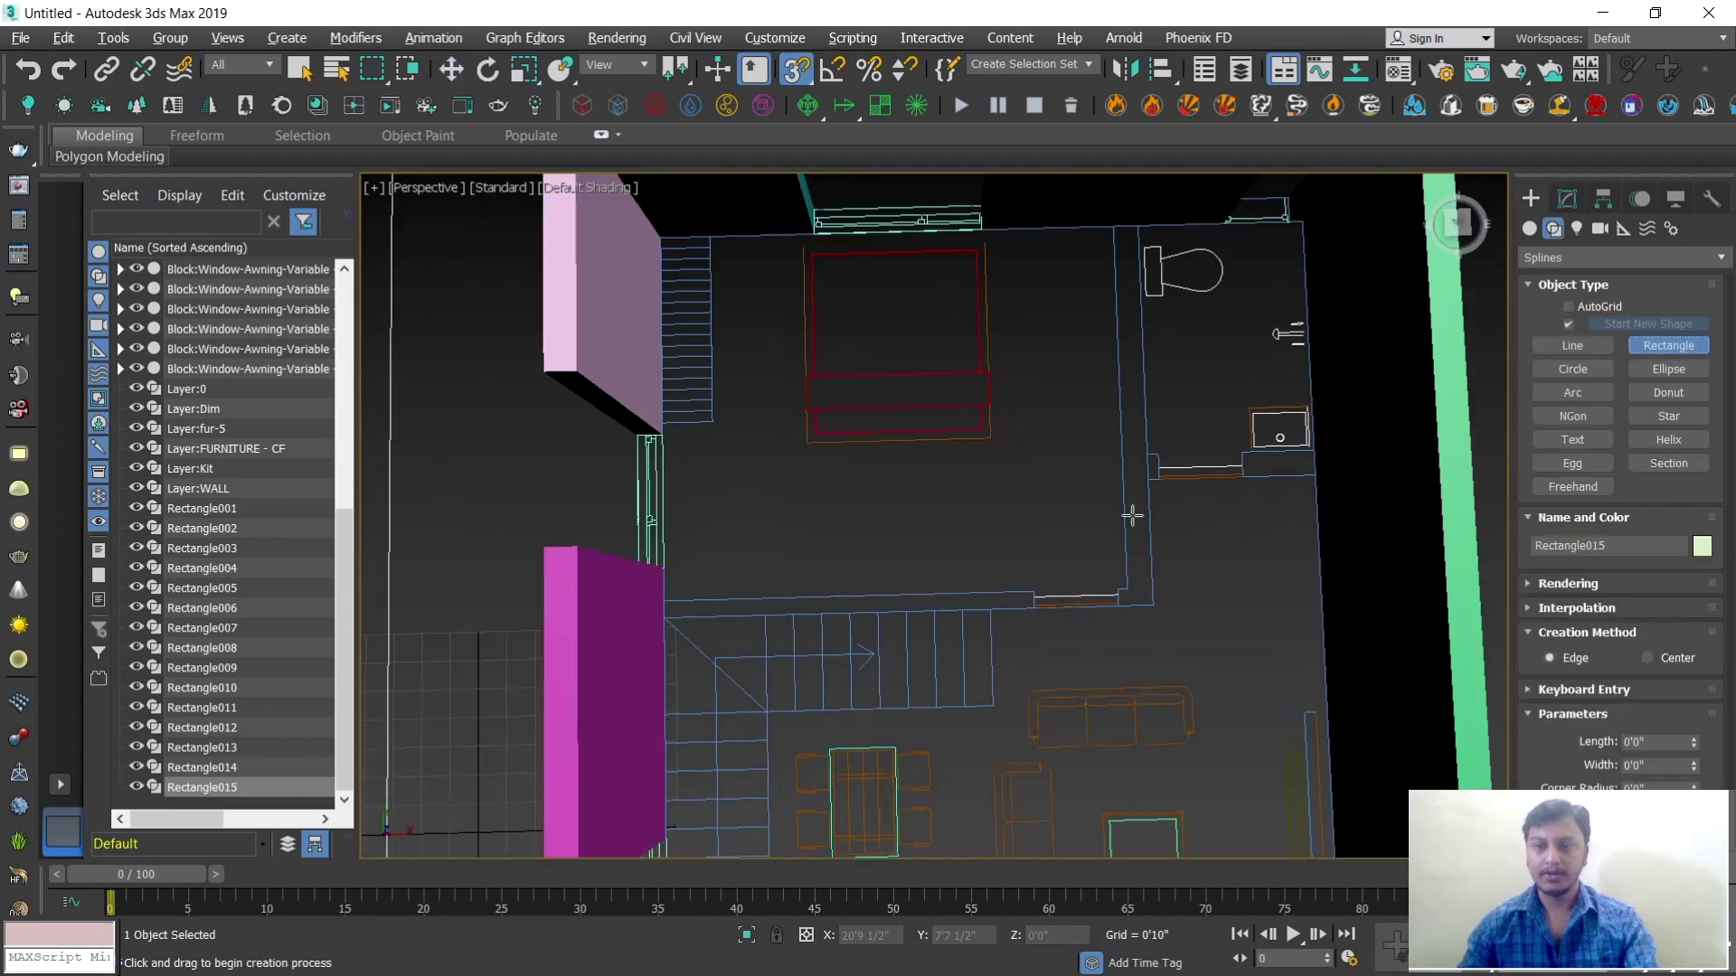
pyautogui.moveTo(698, 626); pyautogui.dragTo(1034, 601)
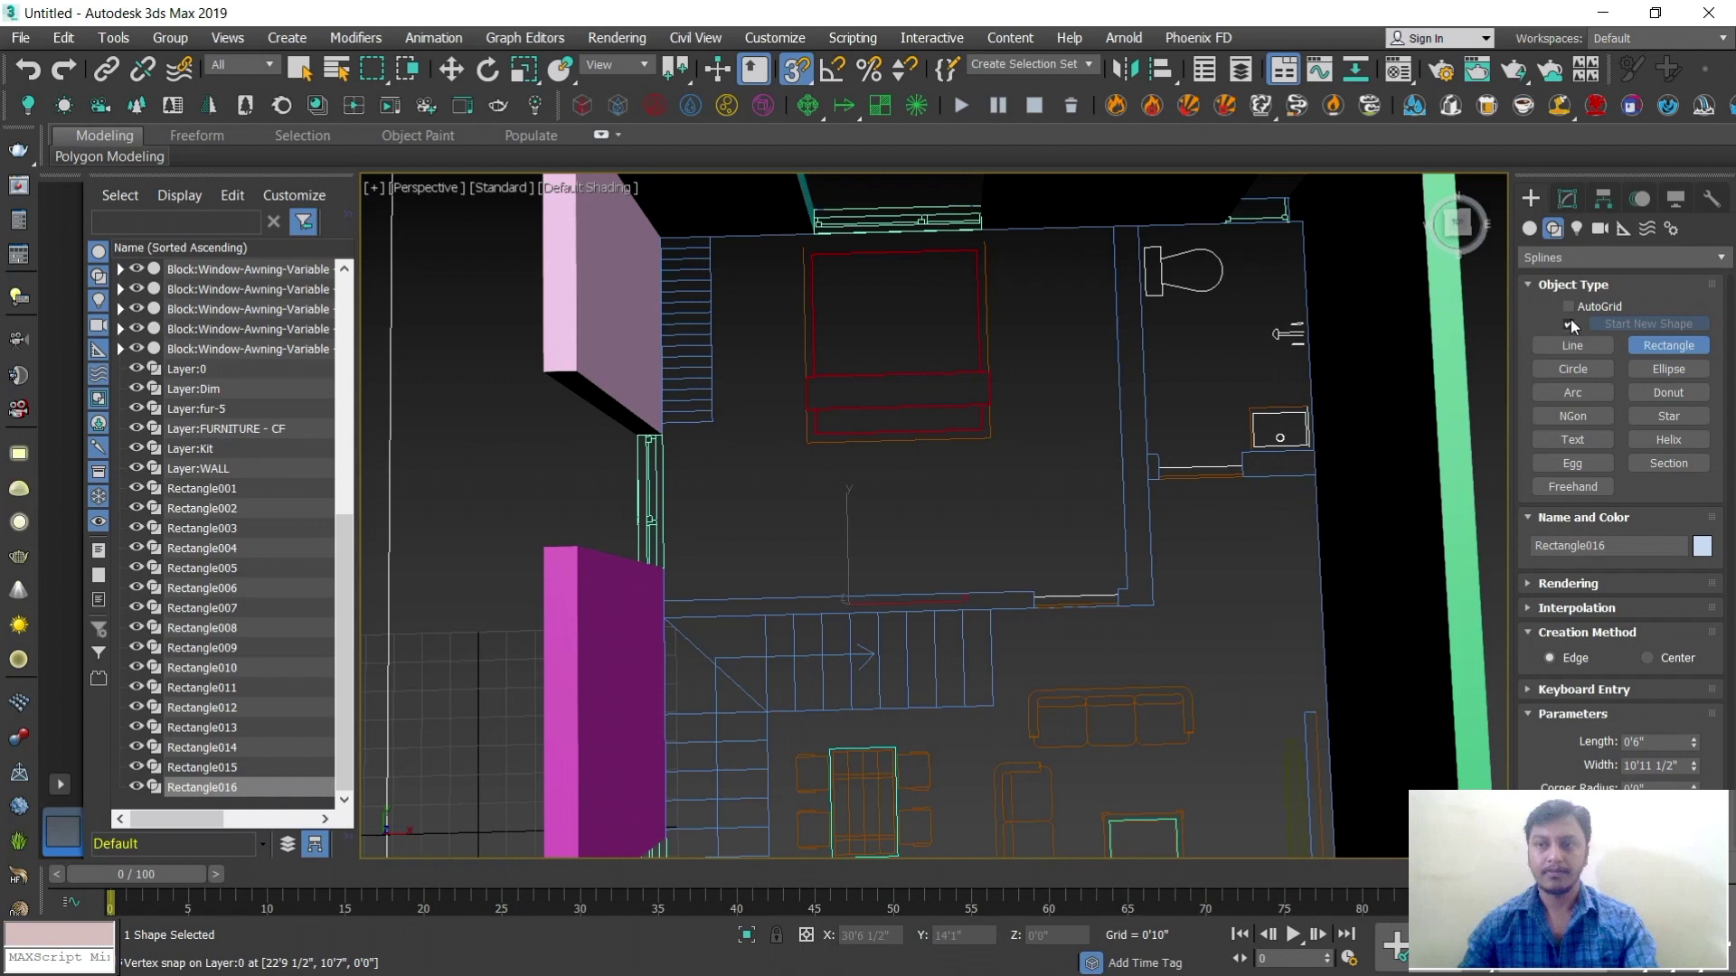
# Add the bedroom–bathroom wall and the 0'3" by 0'6" piece beside the bedroom door to the same shape and extrude it 10'0"
pyautogui.click(1569, 324)
pyautogui.moveTo(1110, 234); pyautogui.dragTo(1079, 633)
pyautogui.scroll(6, 1147, 601)
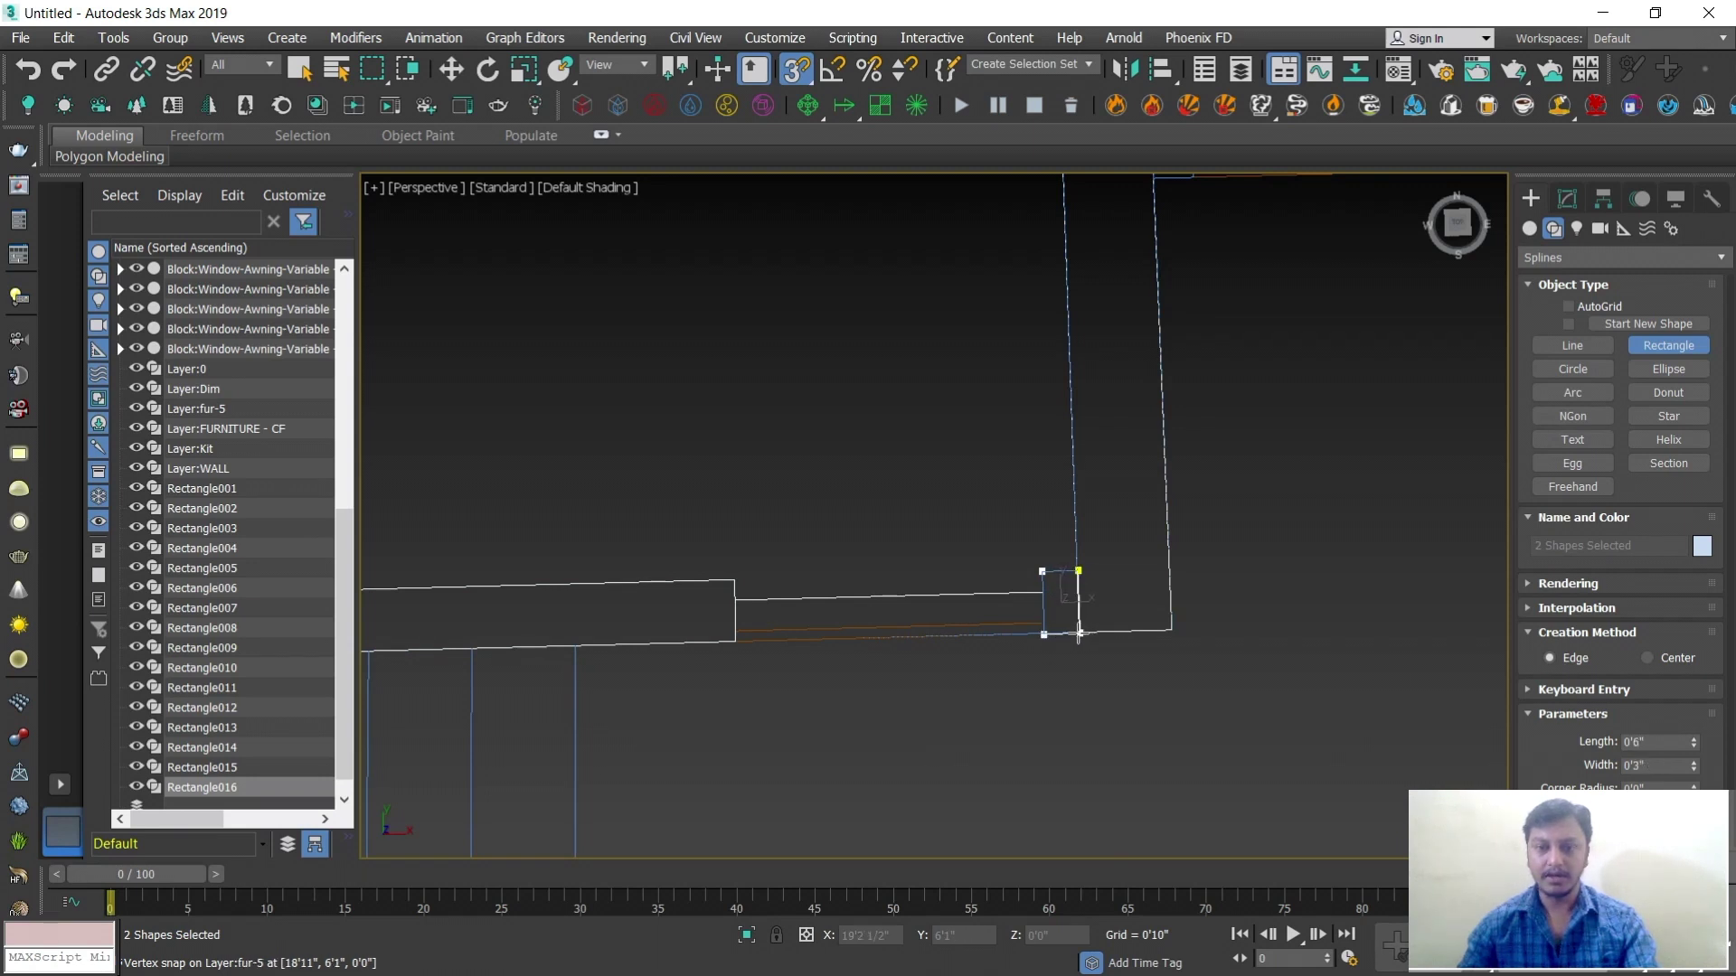
pyautogui.click(1567, 198)
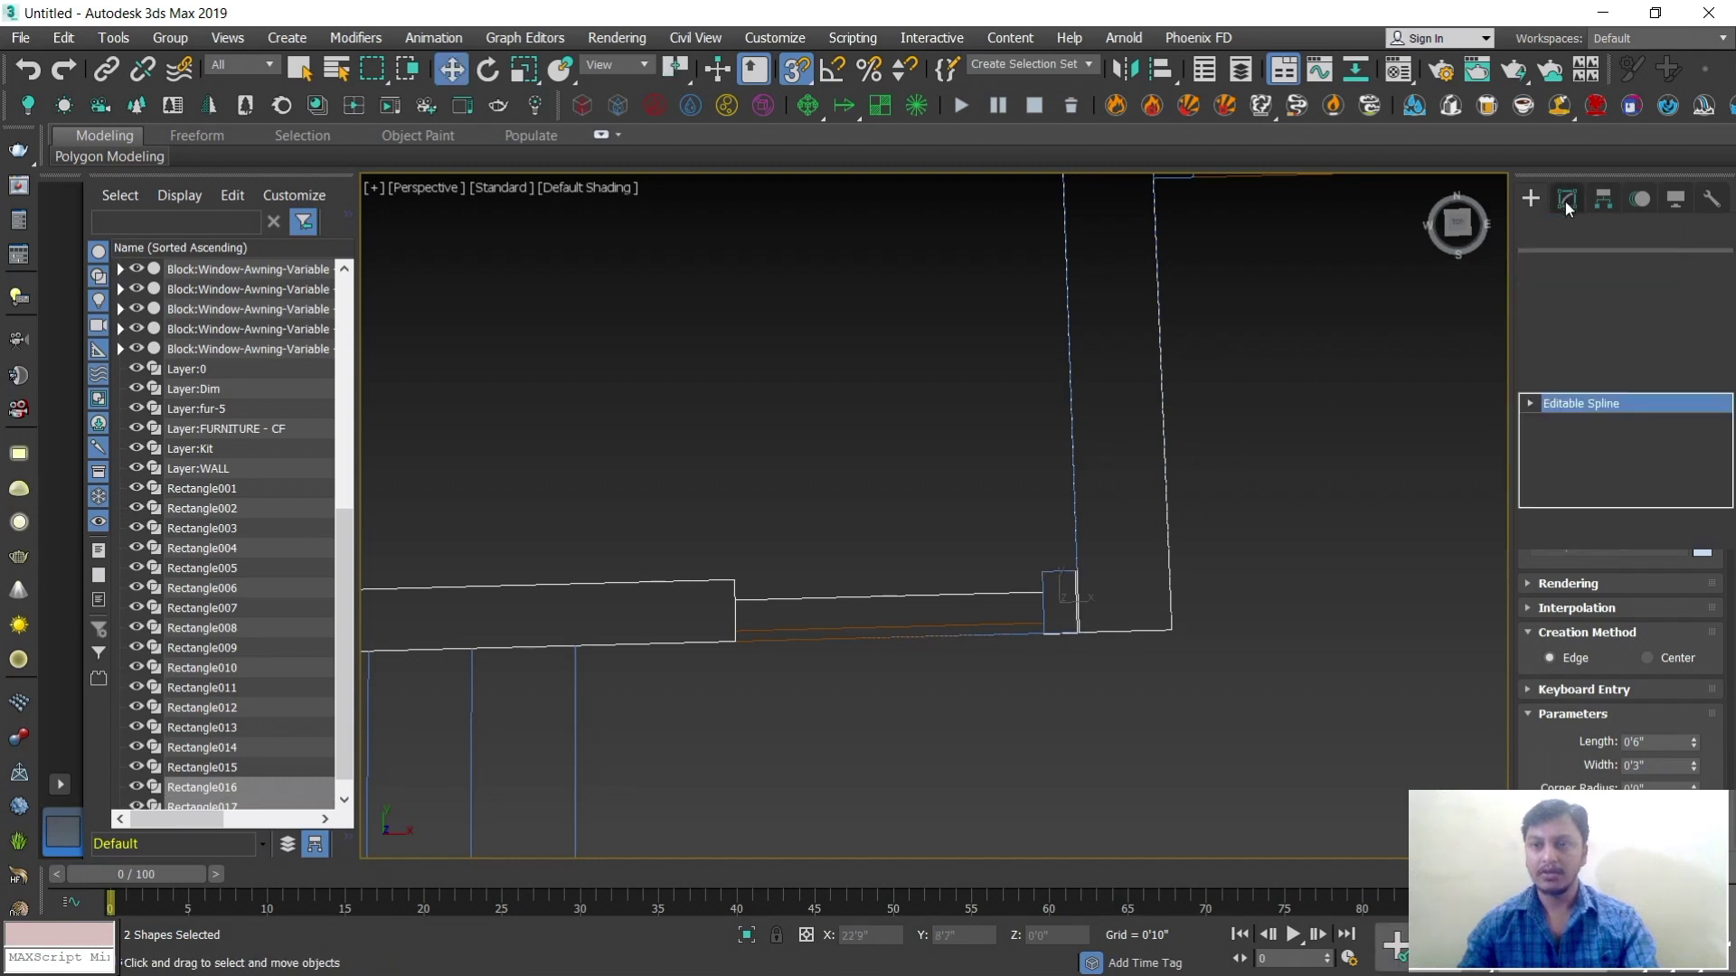
pyautogui.click(1571, 298)
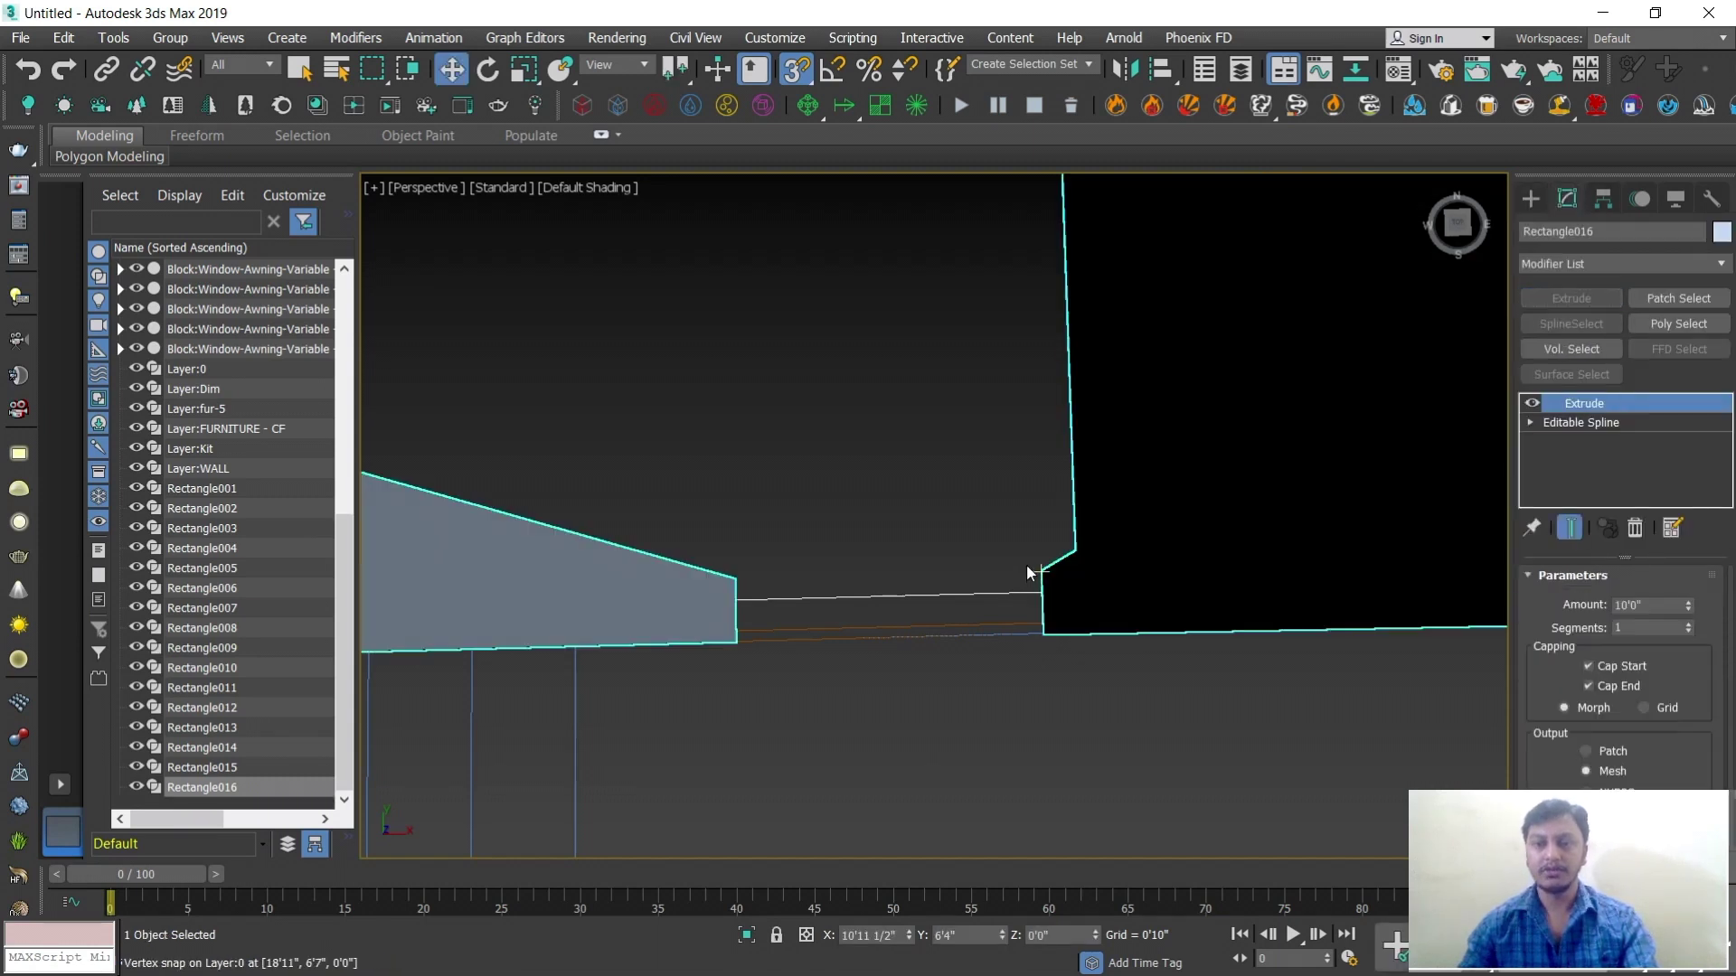
# Draw a snapped rectangle of 2'2" by 0'9" over the bathroom wall section behind the washbasin
pyautogui.scroll(-8, 1027, 566)
pyautogui.moveTo(1119, 584)
pyautogui.keyDown('alt'); pyautogui.mouseDown(button='middle')
pyautogui.moveTo(1076, 520)
pyautogui.moveTo(1097, 506)
pyautogui.moveTo(1113, 555)
pyautogui.moveTo(1119, 491)
pyautogui.moveTo(1202, 546)
pyautogui.moveTo(1111, 570)
pyautogui.mouseUp(button='middle'); pyautogui.keyUp('alt')
pyautogui.scroll(6, 1120, 491)
pyautogui.click(1530, 198)
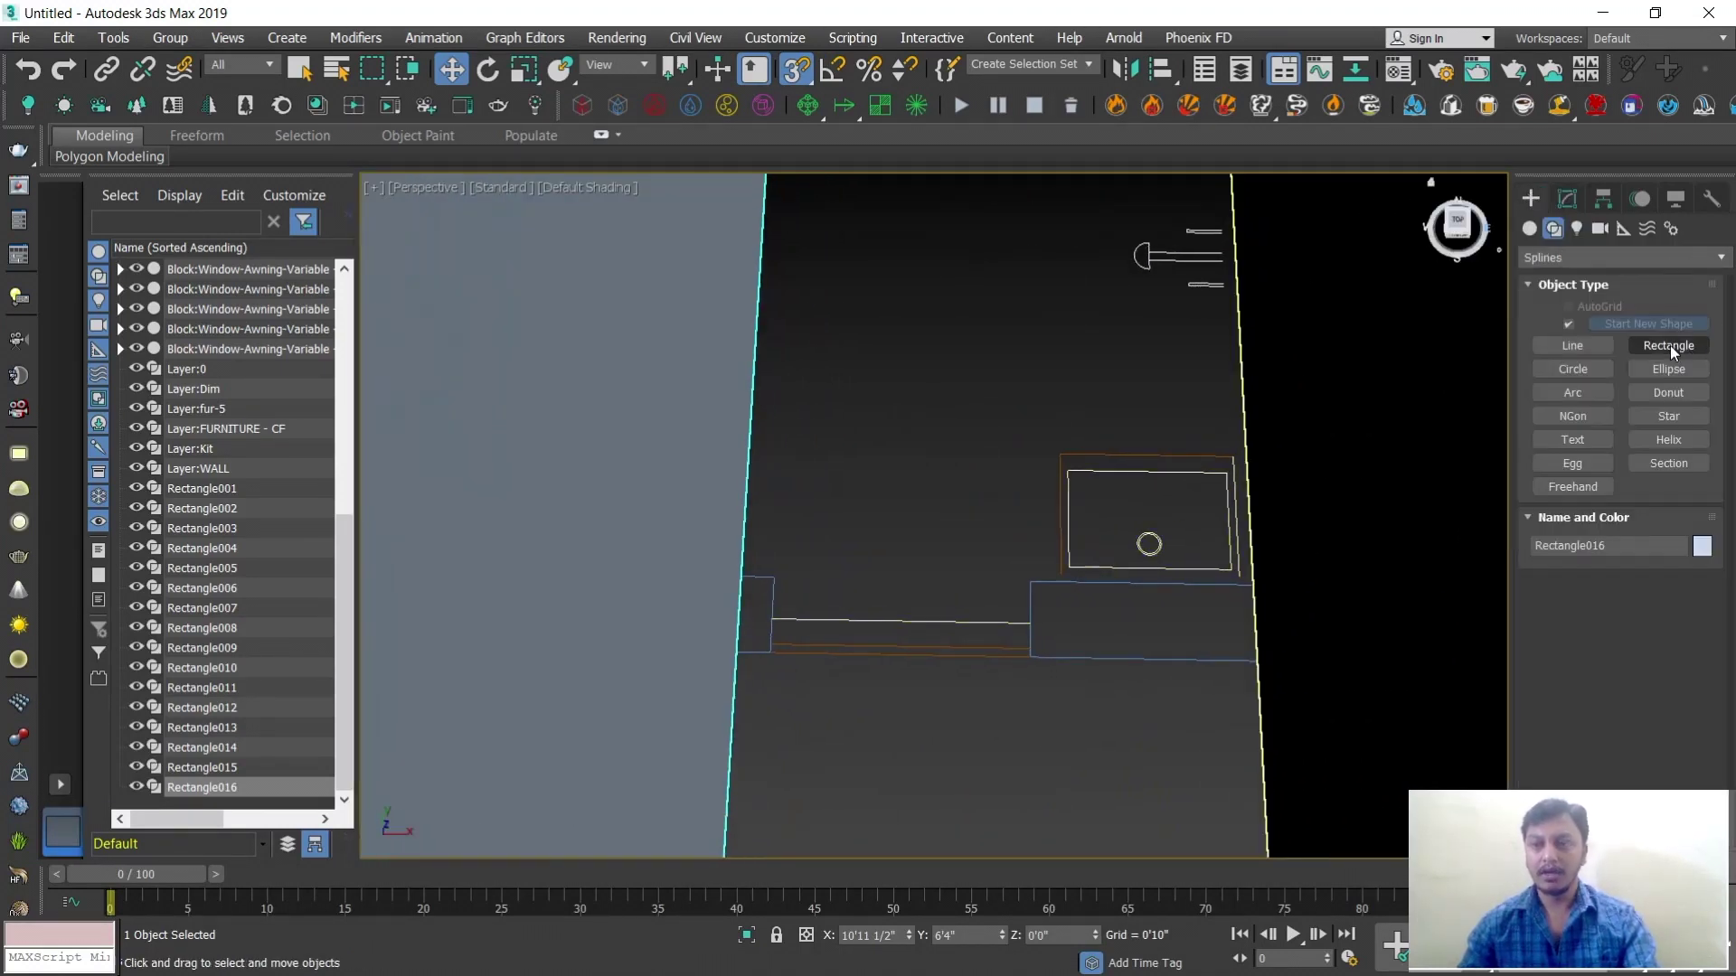
pyautogui.moveTo(1039, 582); pyautogui.dragTo(1256, 663)
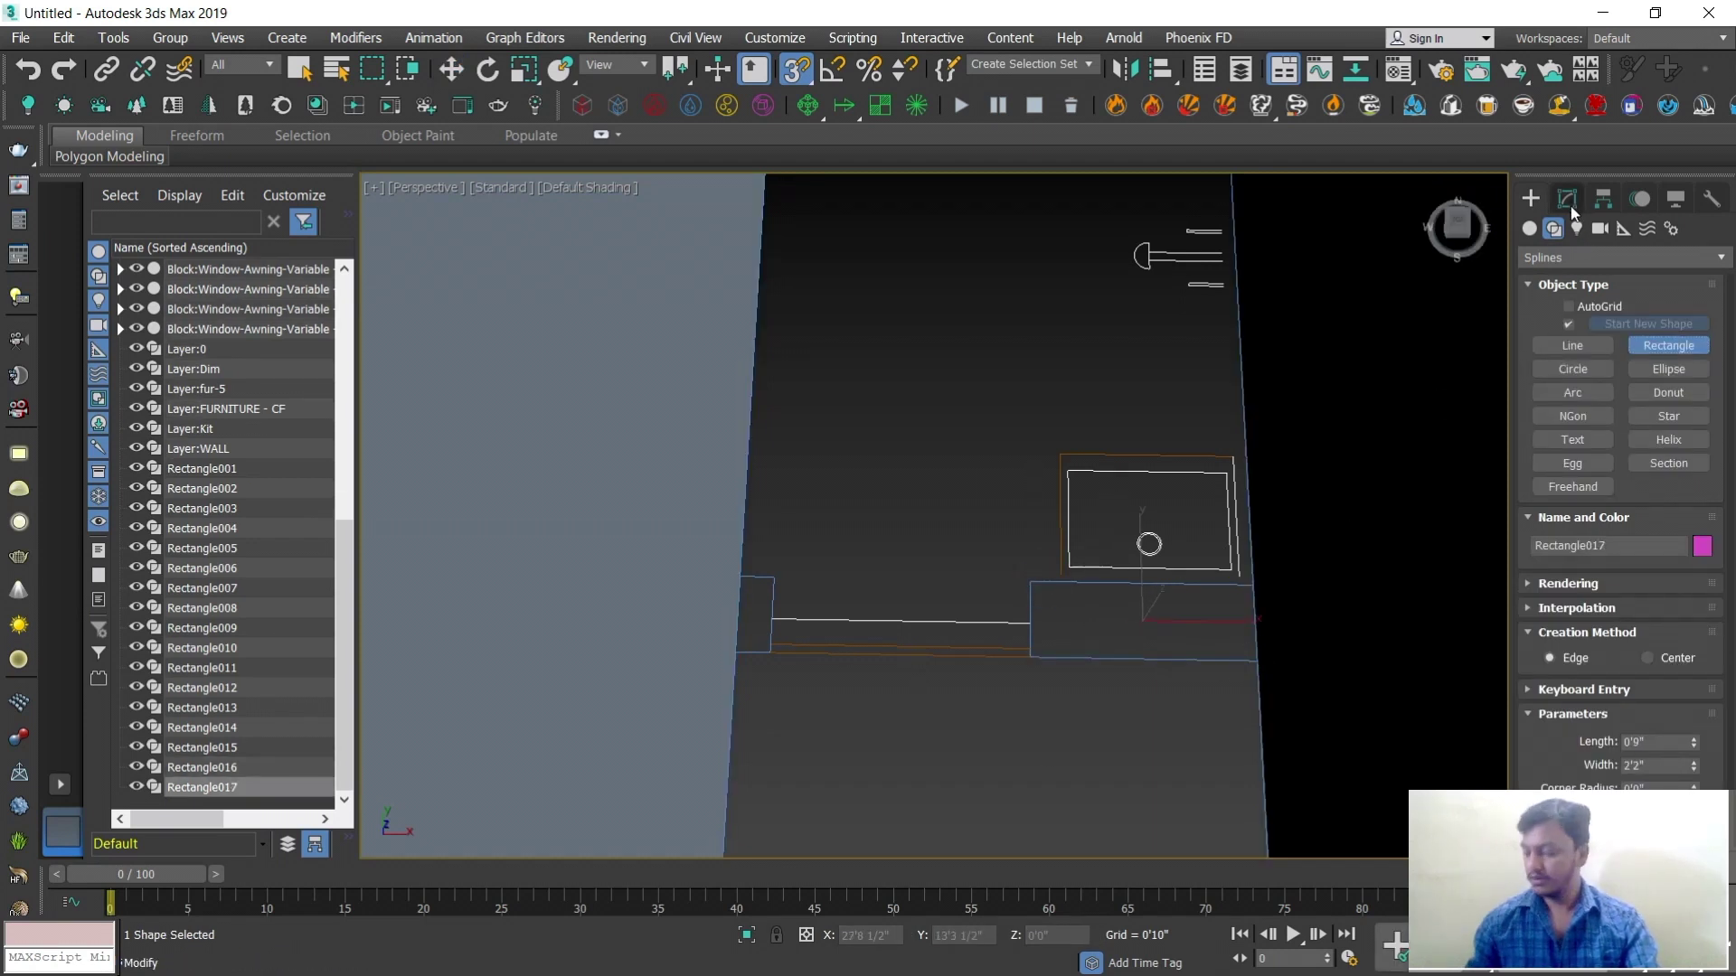
# Add a 0'3 1/2" by 0'9" rectangle across the bathroom door to the same shape and extrude it 10'0"
pyautogui.click(1569, 324)
pyautogui.moveTo(740, 576); pyautogui.dragTo(771, 654)
pyautogui.click(1567, 198)
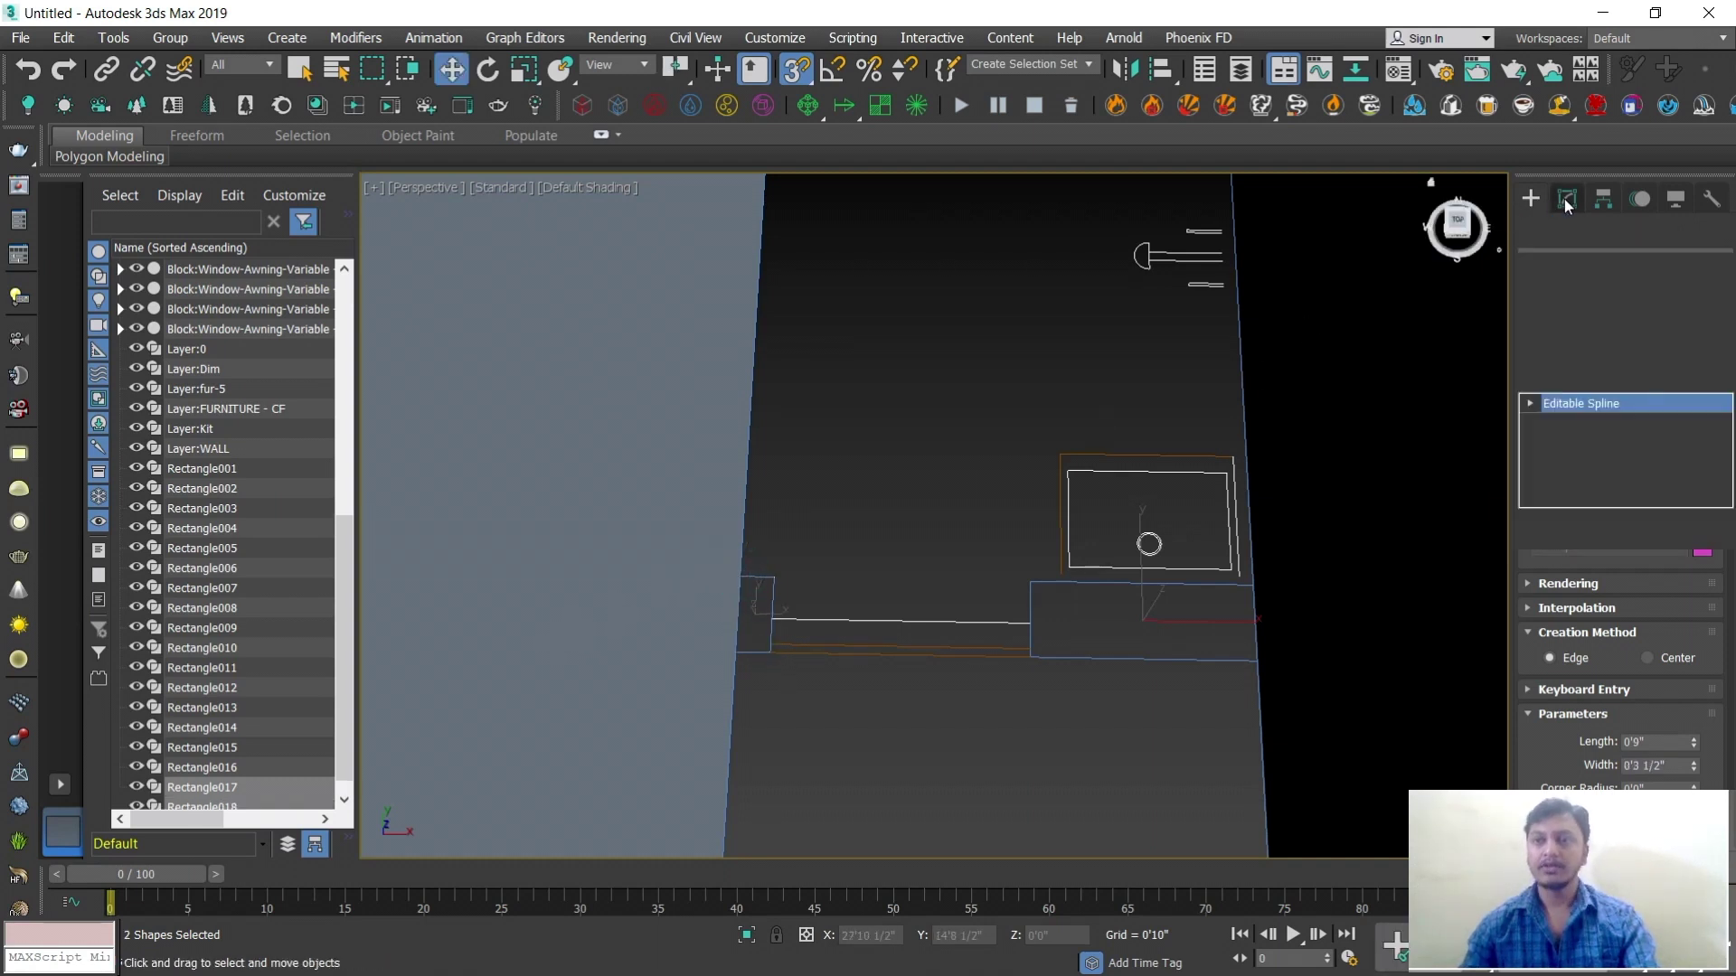
pyautogui.click(1571, 299)
# Draw a snapped rectangle of 4'0" by 0'9" in the bedroom's window opening between the two outer walls
pyautogui.keyDown('alt'); pyautogui.moveTo(1174, 508); pyautogui.dragTo(1007, 482, button='middle'); pyautogui.keyUp('alt')
pyautogui.scroll(-2, 1035, 519)
pyautogui.keyDown('alt'); pyautogui.moveTo(910, 507); pyautogui.dragTo(938, 580, button='middle'); pyautogui.keyUp('alt')
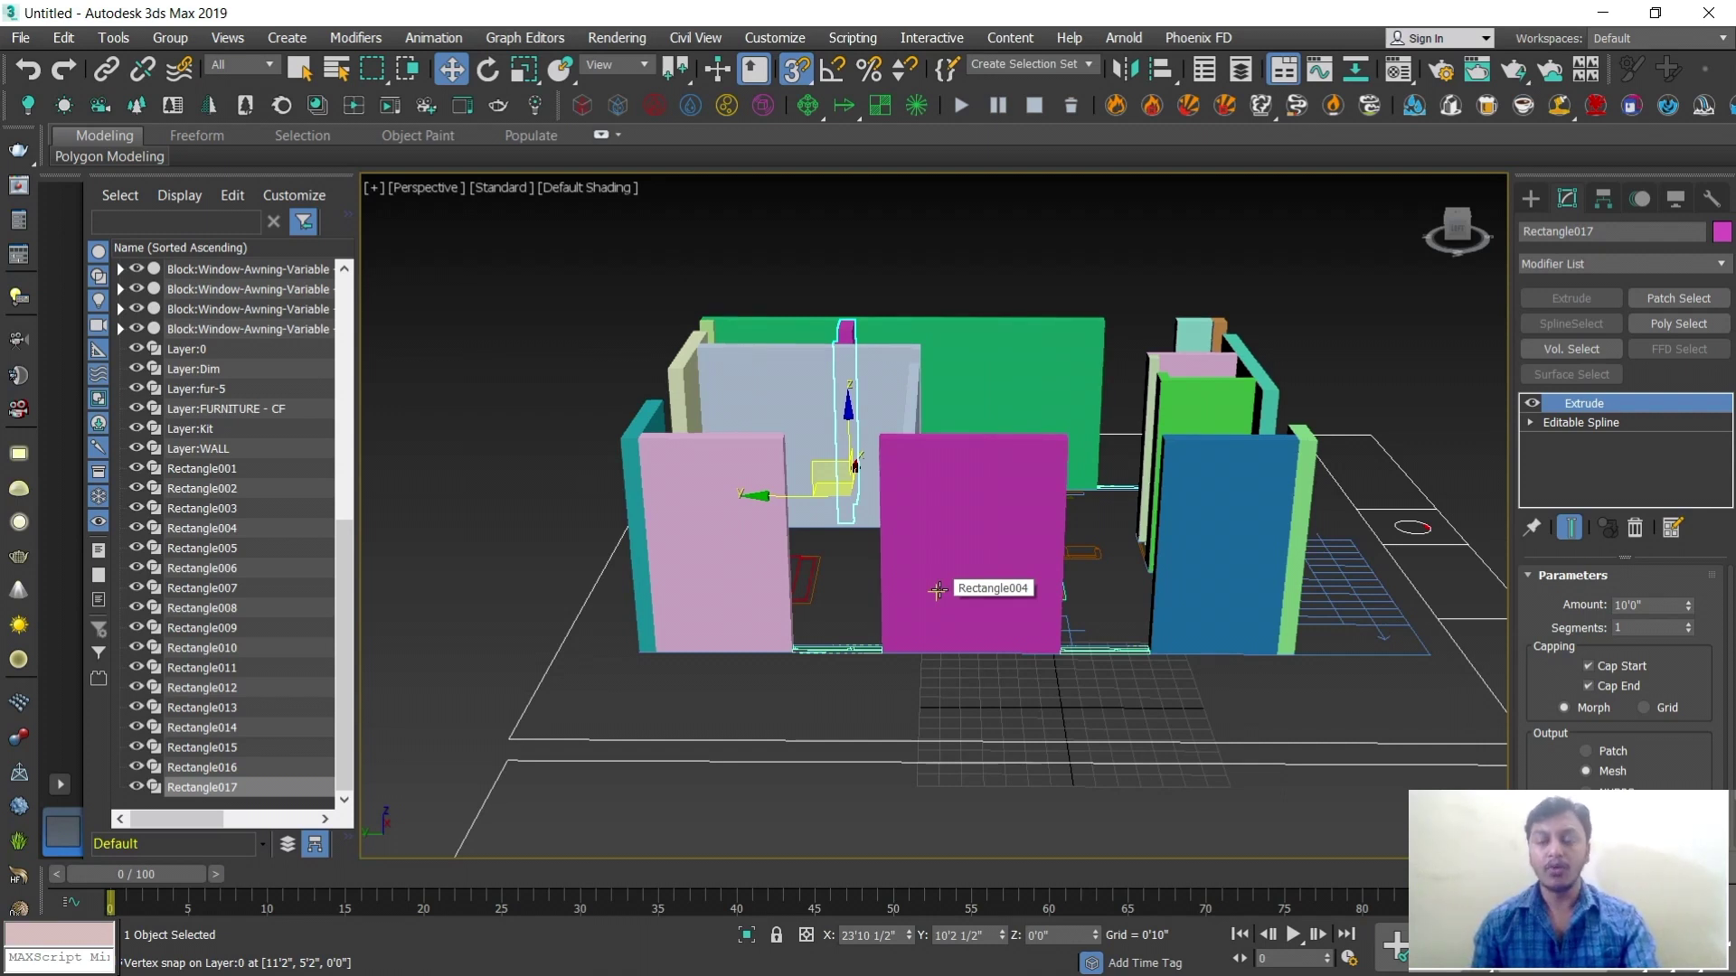
pyautogui.keyDown('alt'); pyautogui.moveTo(939, 589); pyautogui.dragTo(1020, 627, button='middle'); pyautogui.keyUp('alt')
pyautogui.scroll(4, 942, 719)
pyautogui.click(1531, 199)
pyautogui.click(1669, 346)
pyautogui.moveTo(749, 693); pyautogui.dragTo(961, 729)
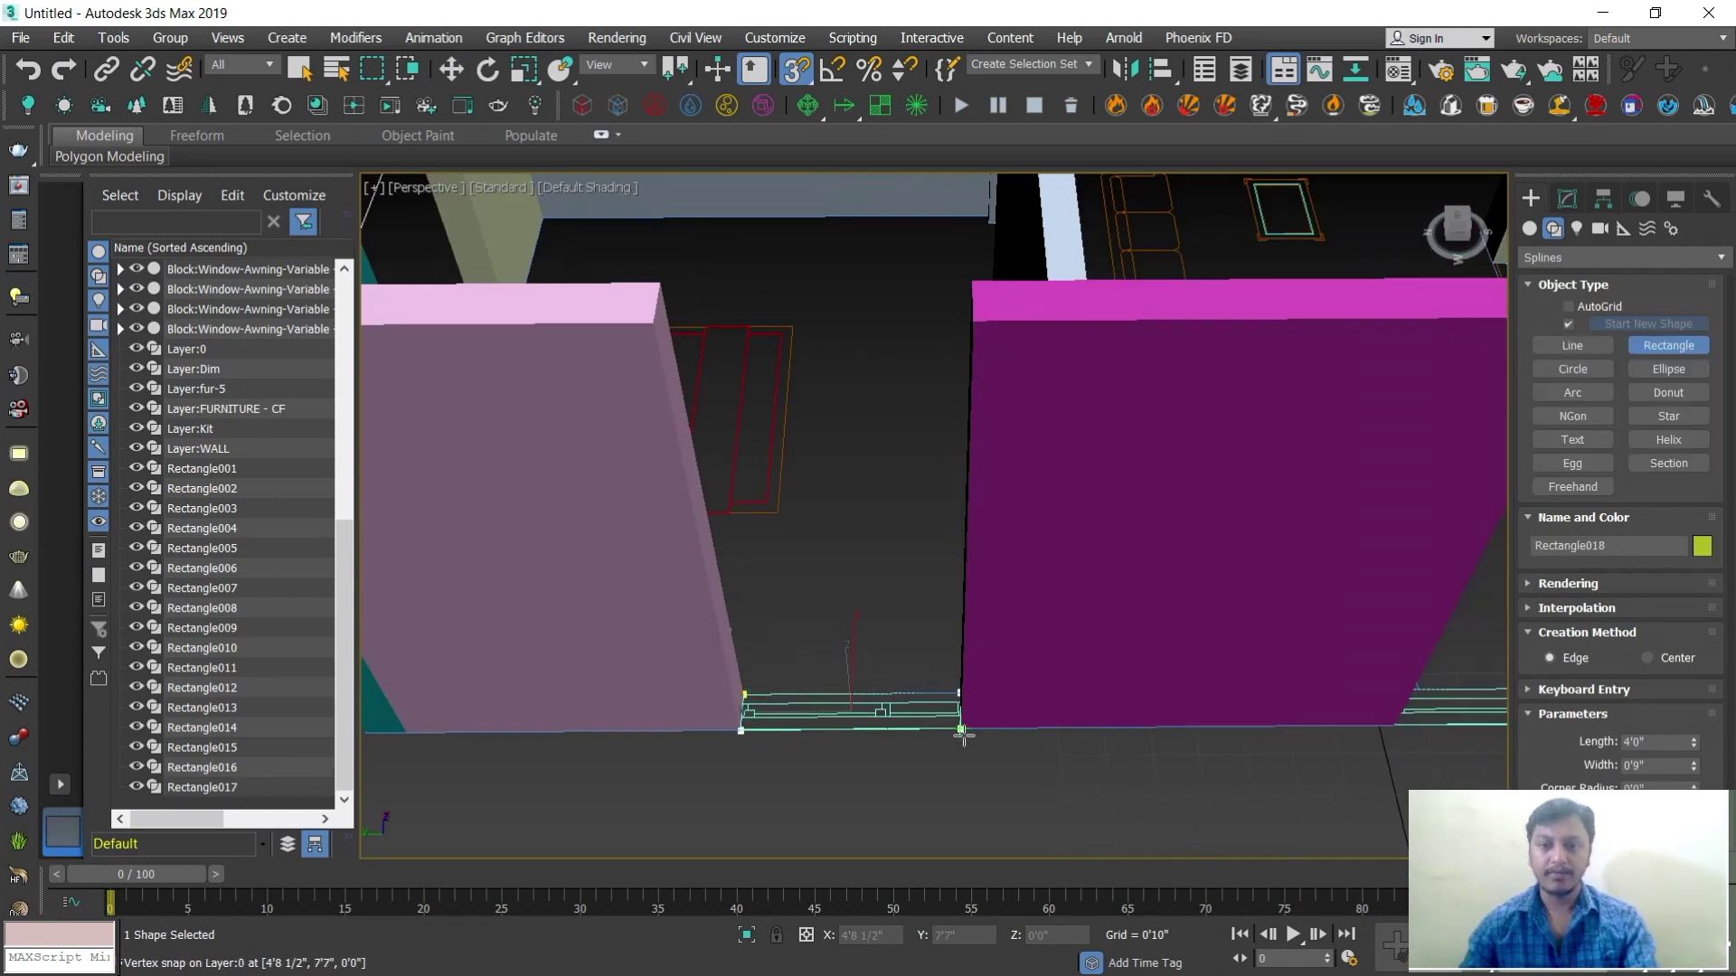
# Extrude the bedroom window rectangle and set its amount to 3'0" as the wall below the window
pyautogui.click(1571, 201)
pyautogui.click(1571, 299)
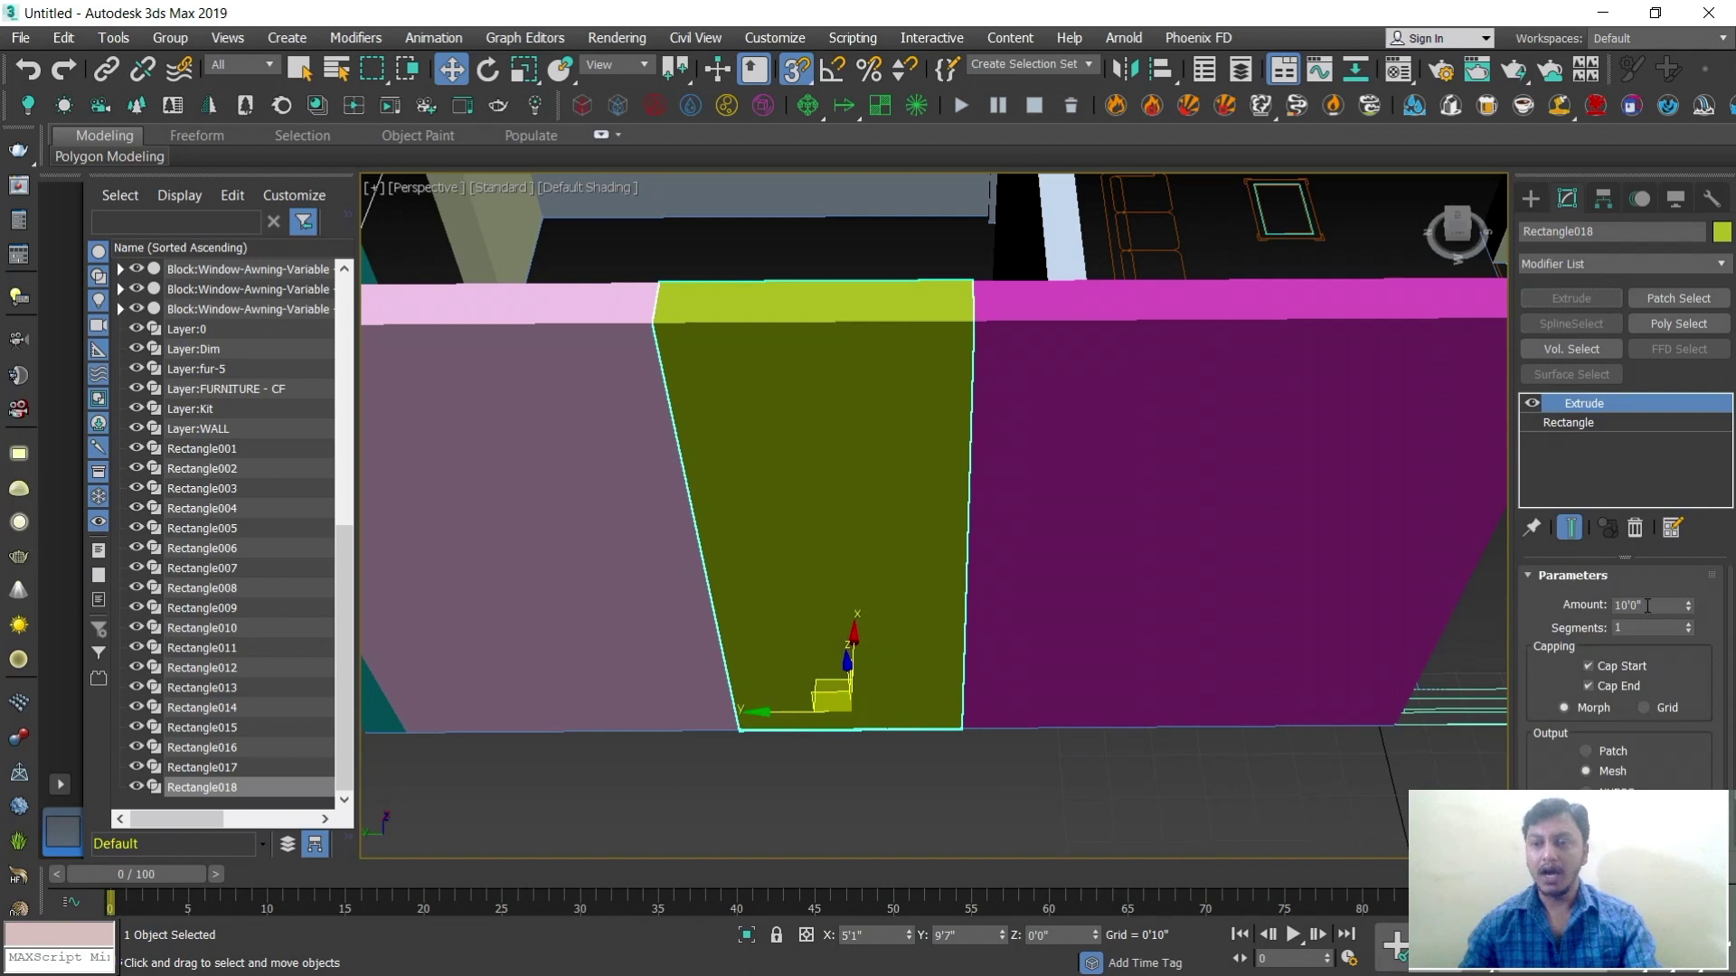
pyautogui.write('3')
pyautogui.press('Return')
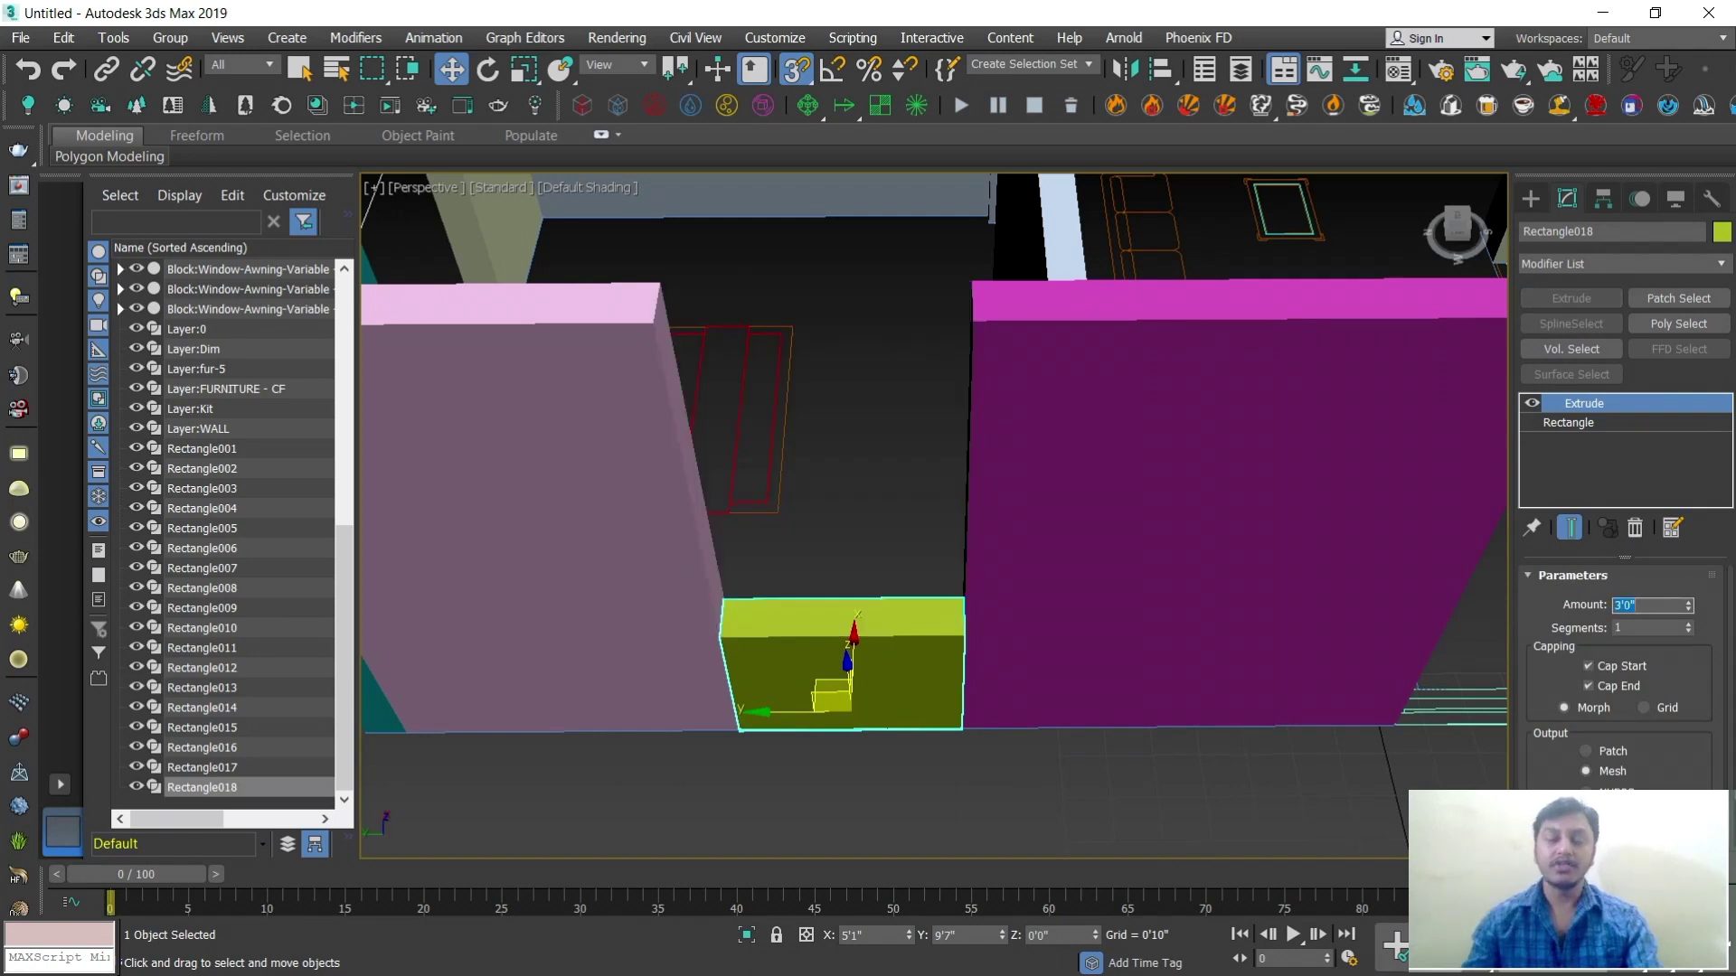
pyautogui.scroll(-1, 1027, 566)
pyautogui.keyDown('alt'); pyautogui.moveTo(1027, 566); pyautogui.dragTo(903, 663, button='middle'); pyautogui.keyUp('alt')
pyautogui.scroll(1, 904, 663)
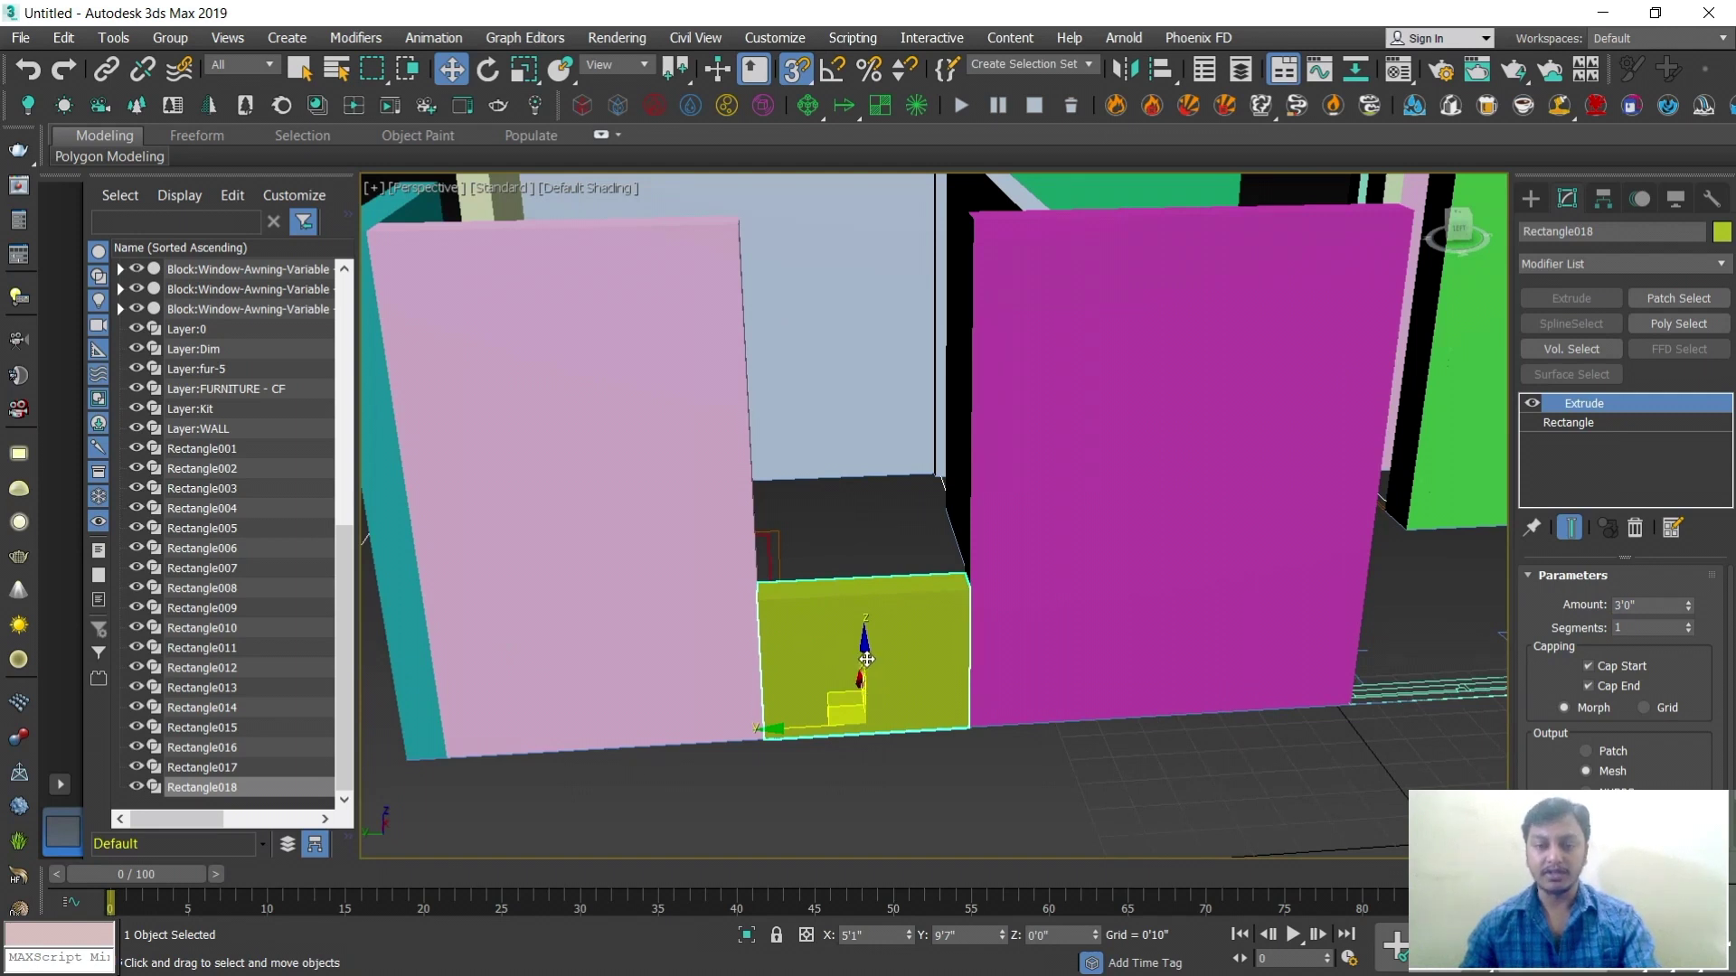
pyautogui.keyDown('shift'); pyautogui.moveTo(867, 659); pyautogui.dragTo(866, 470); pyautogui.keyUp('shift')
pyautogui.click(956, 593)
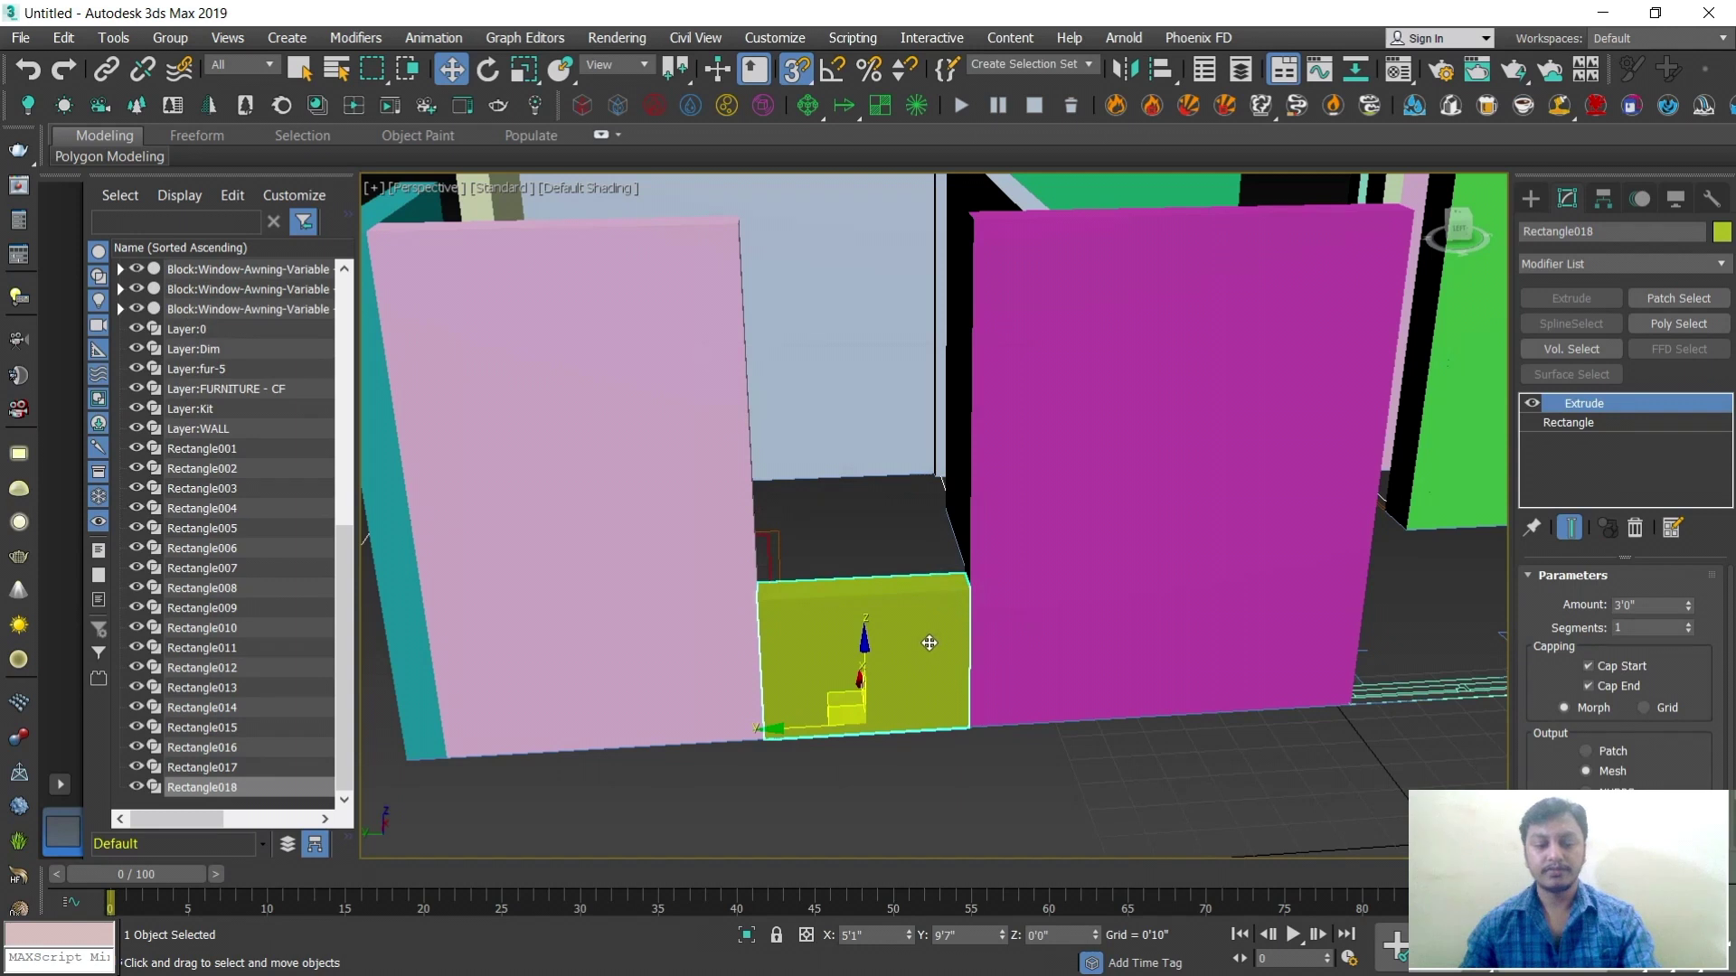
# Clone the bedroom window's sill wall upward with snapping off and set the clone's Z position to 7'0"
pyautogui.press('s')
pyautogui.moveTo(865, 646)
pyautogui.keyDown('shift'); pyautogui.mouseDown()
pyautogui.moveTo(861, 458)
pyautogui.moveTo(809, 509)
pyautogui.mouseUp(); pyautogui.keyUp('shift')
pyautogui.click(872, 594)
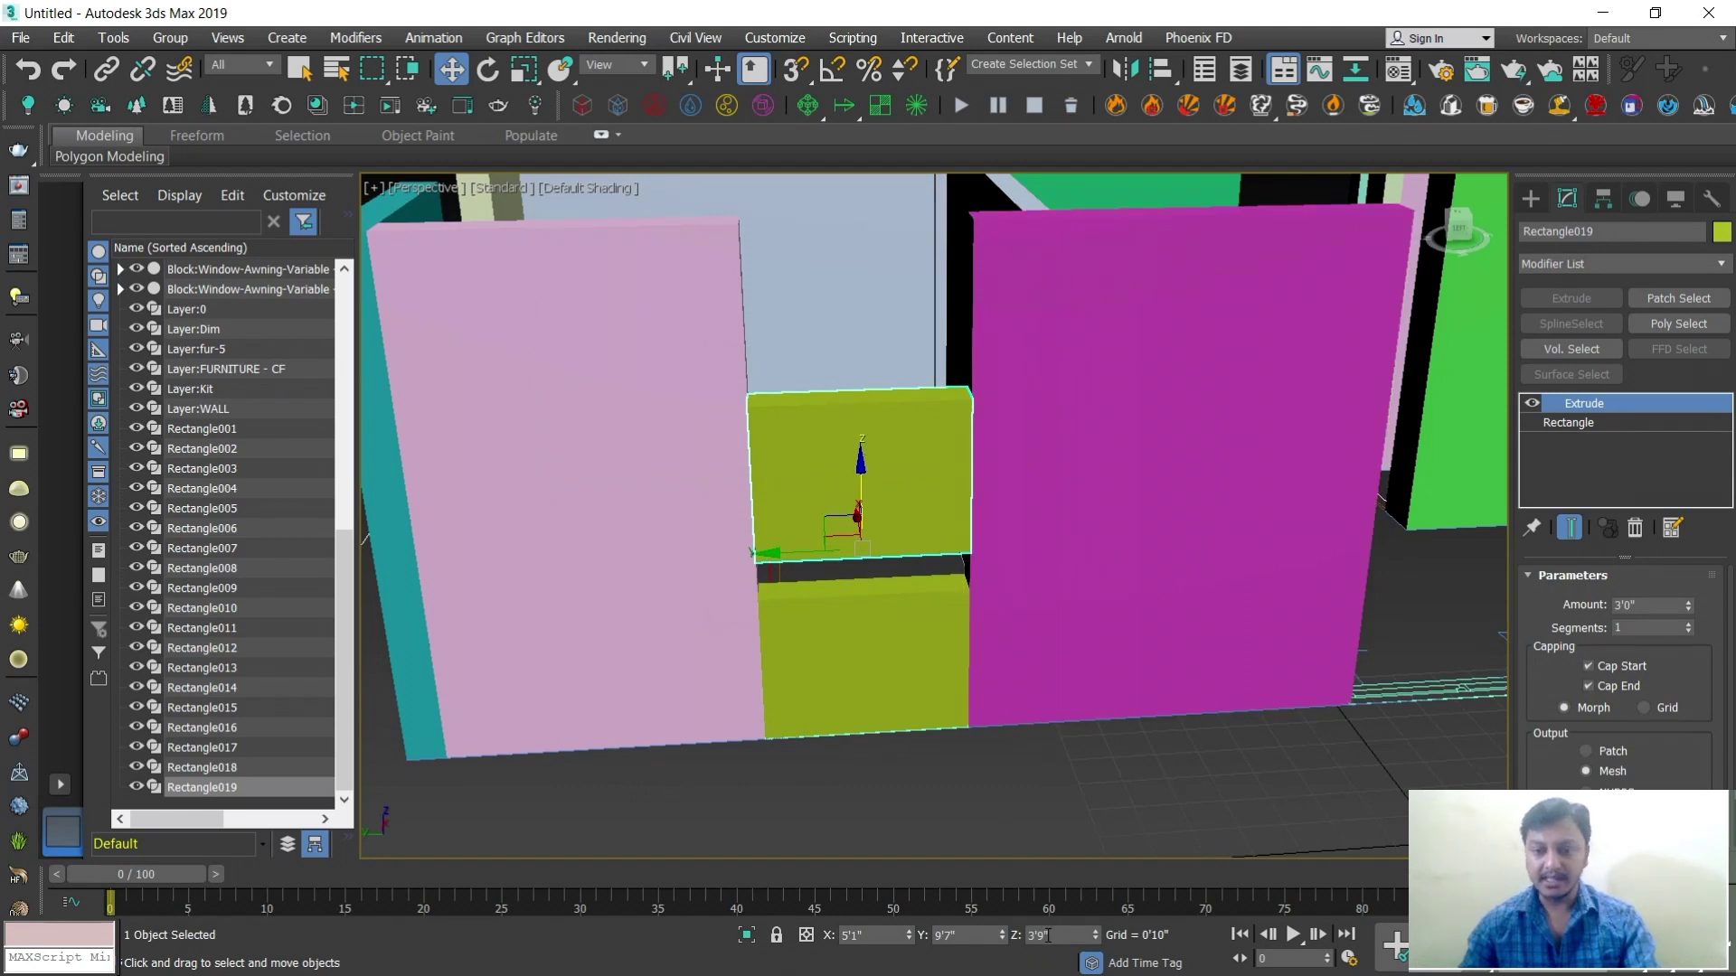
pyautogui.write("7'")
pyautogui.press('Return')
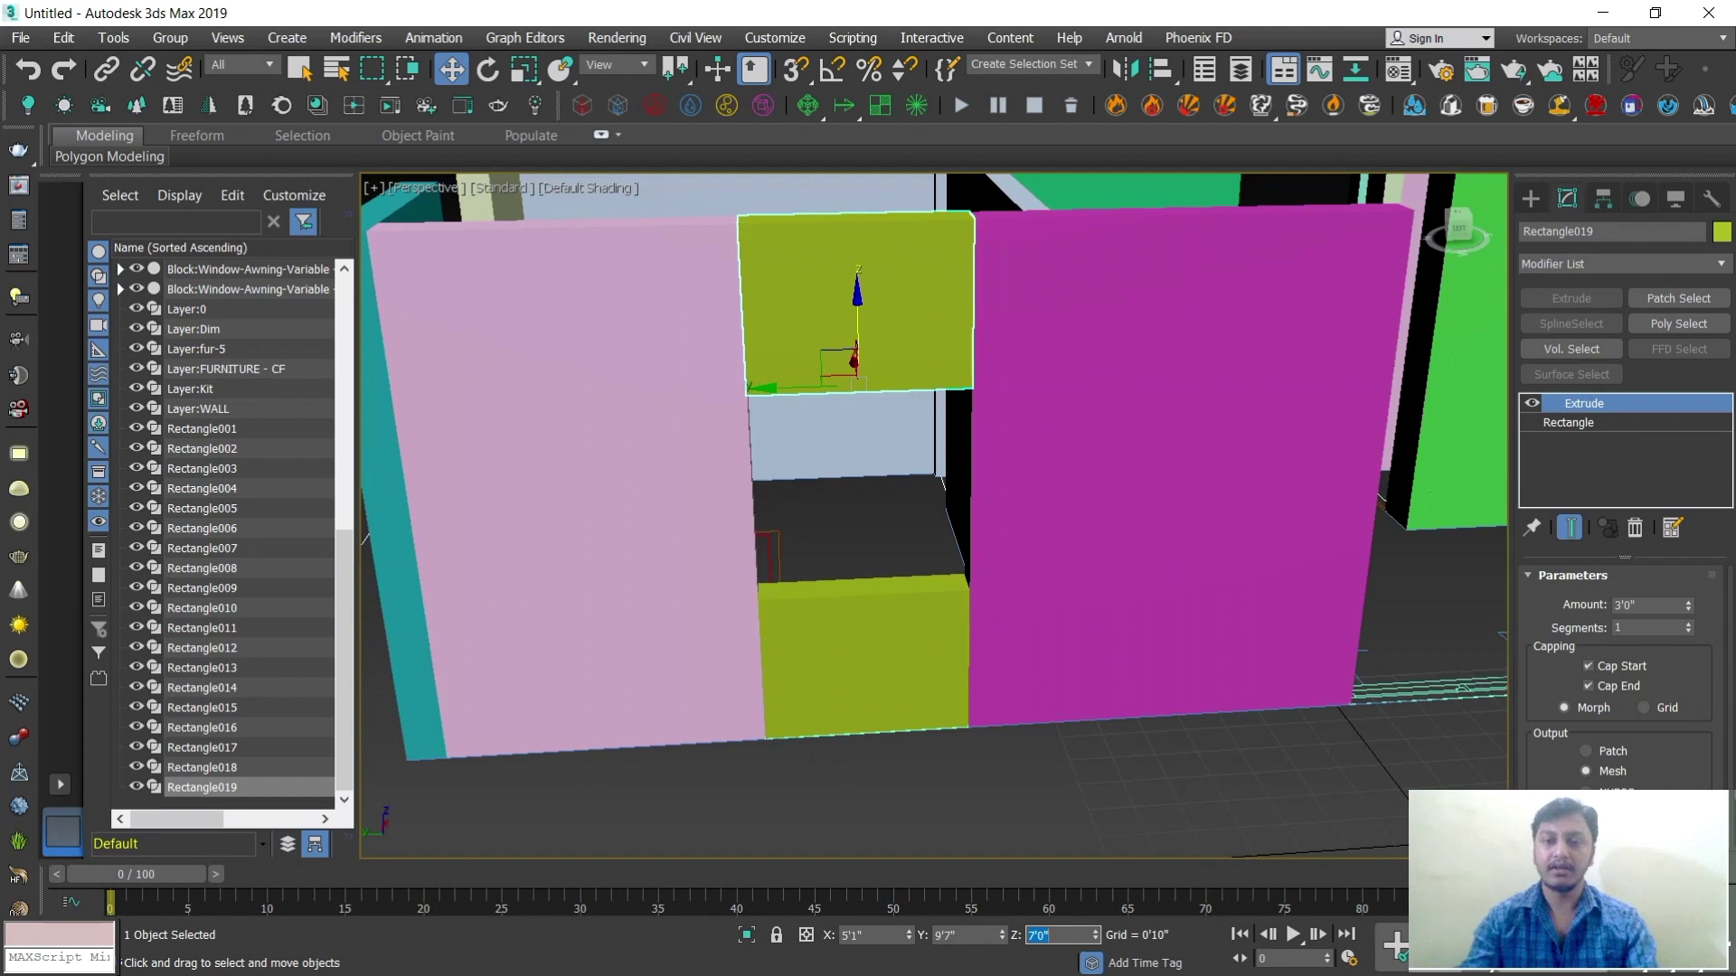
pyautogui.click(879, 273)
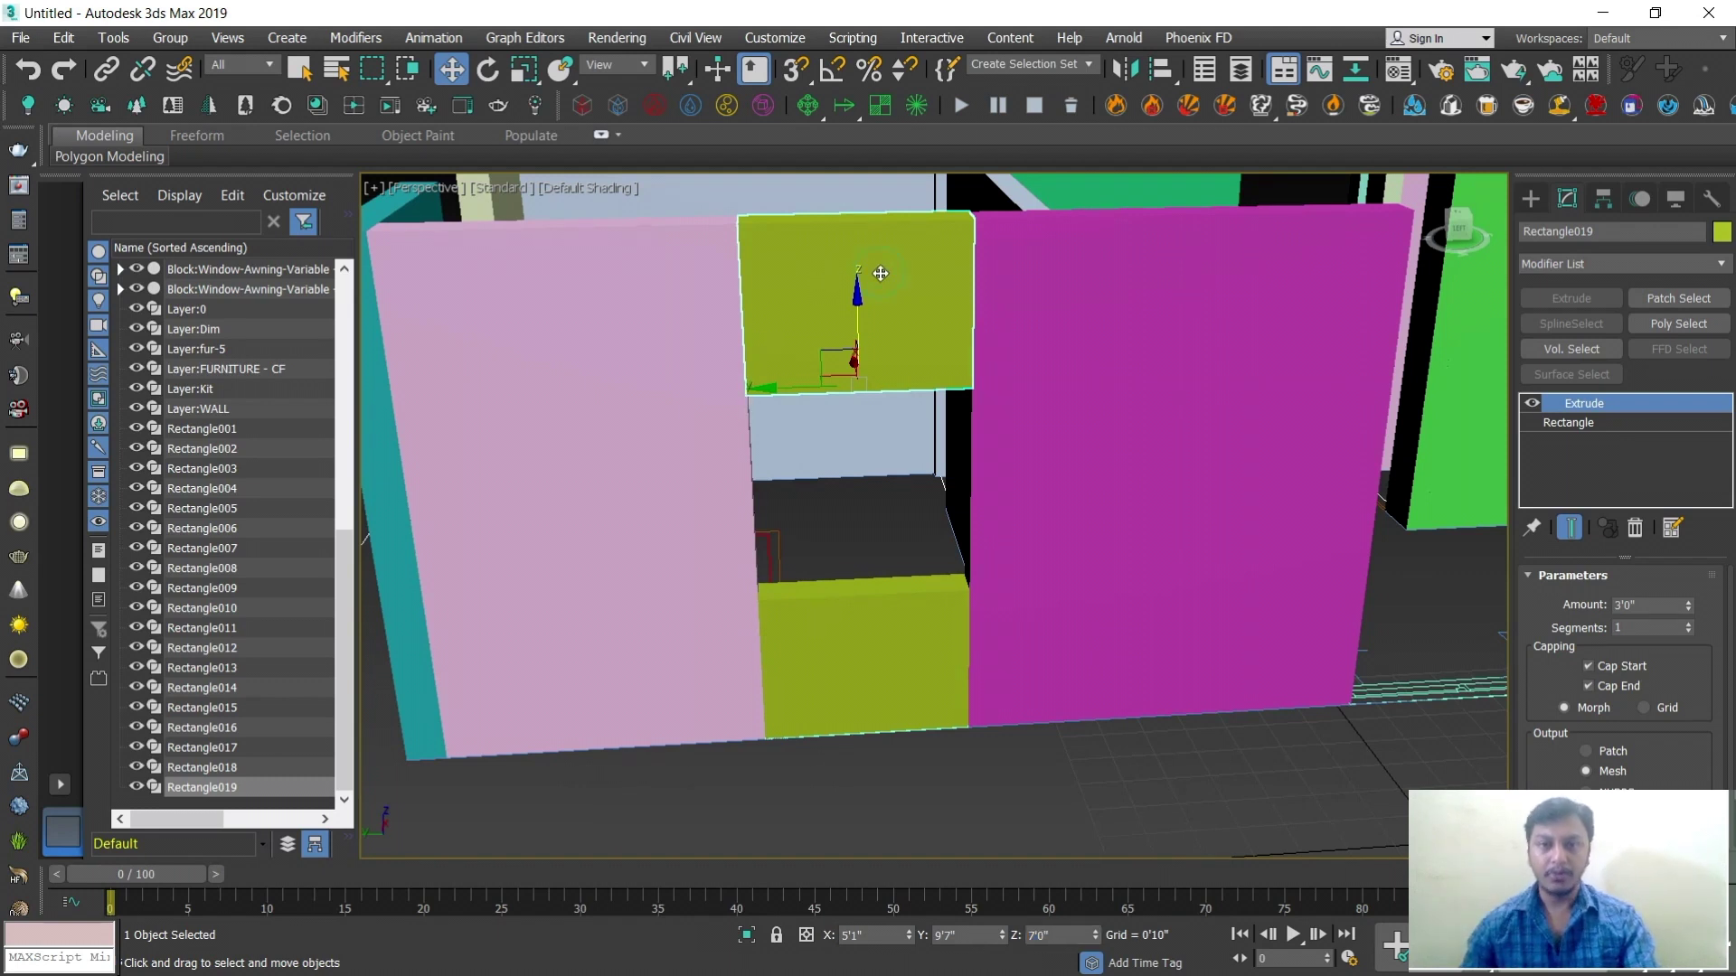
pyautogui.click(872, 608)
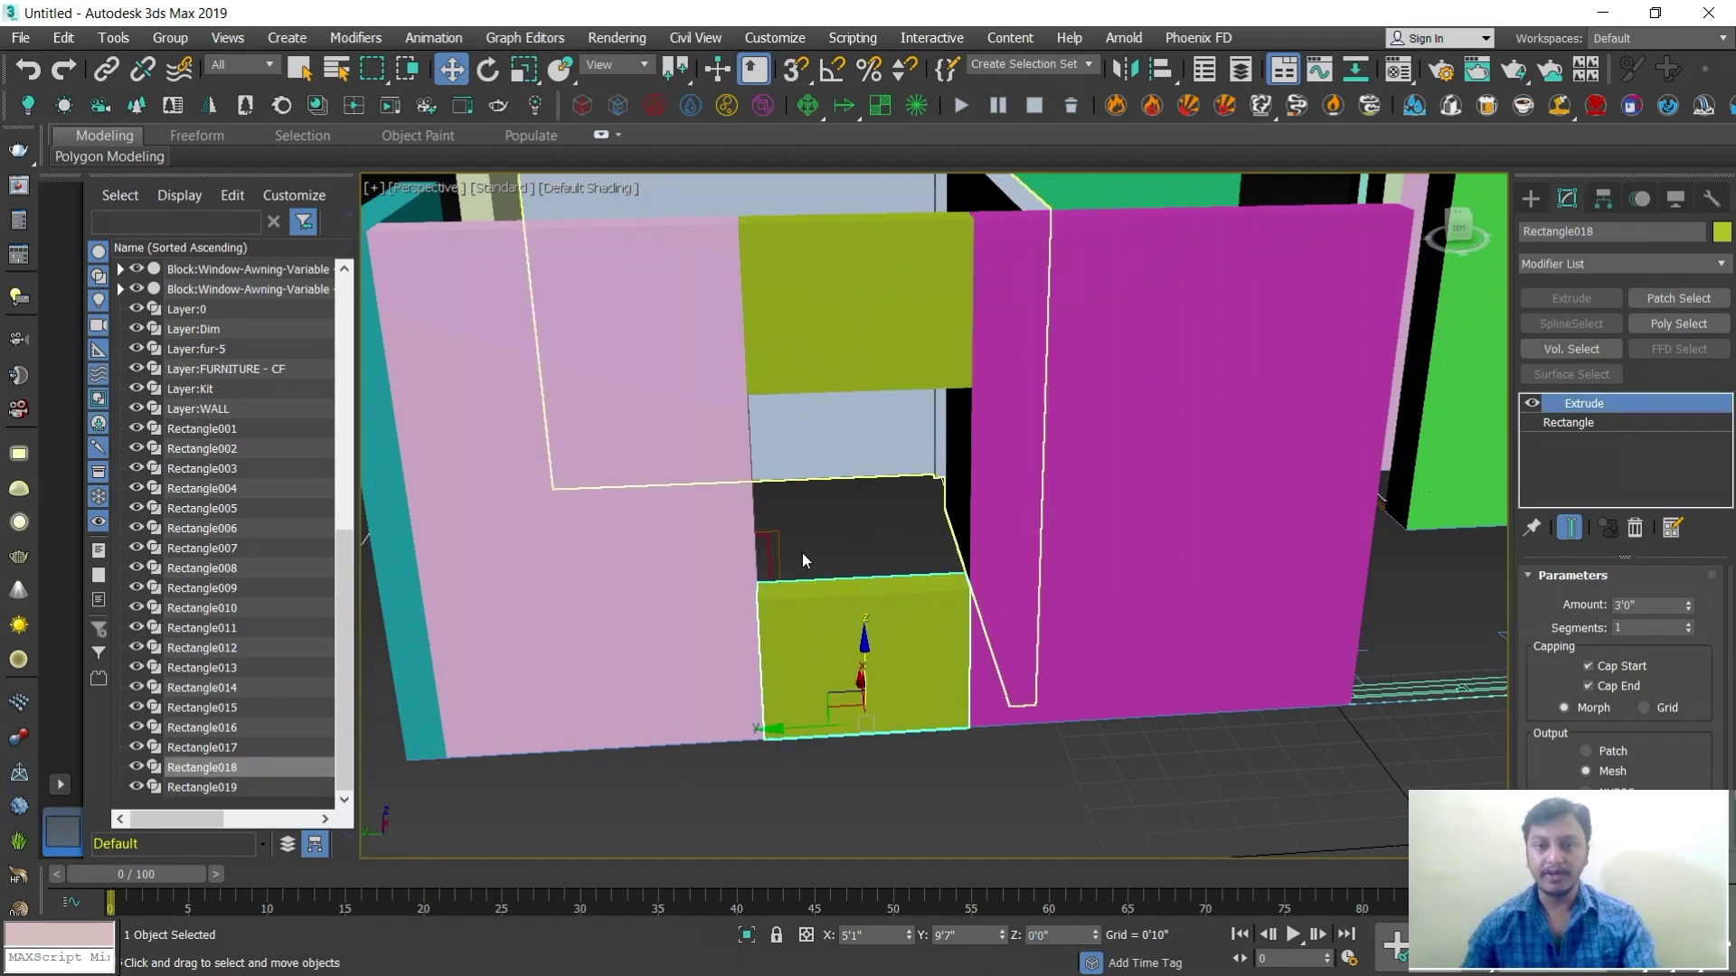
# Draw a snapped rectangle of 4'0" by 0'9" in the window opening near the dining table on the same outer wall
pyautogui.keyDown('alt'); pyautogui.moveTo(870, 478); pyautogui.dragTo(935, 539, button='middle'); pyautogui.keyUp('alt')
pyautogui.scroll(-3, 935, 539)
pyautogui.keyDown('alt'); pyautogui.moveTo(1065, 582); pyautogui.dragTo(930, 632, button='middle'); pyautogui.keyUp('alt')
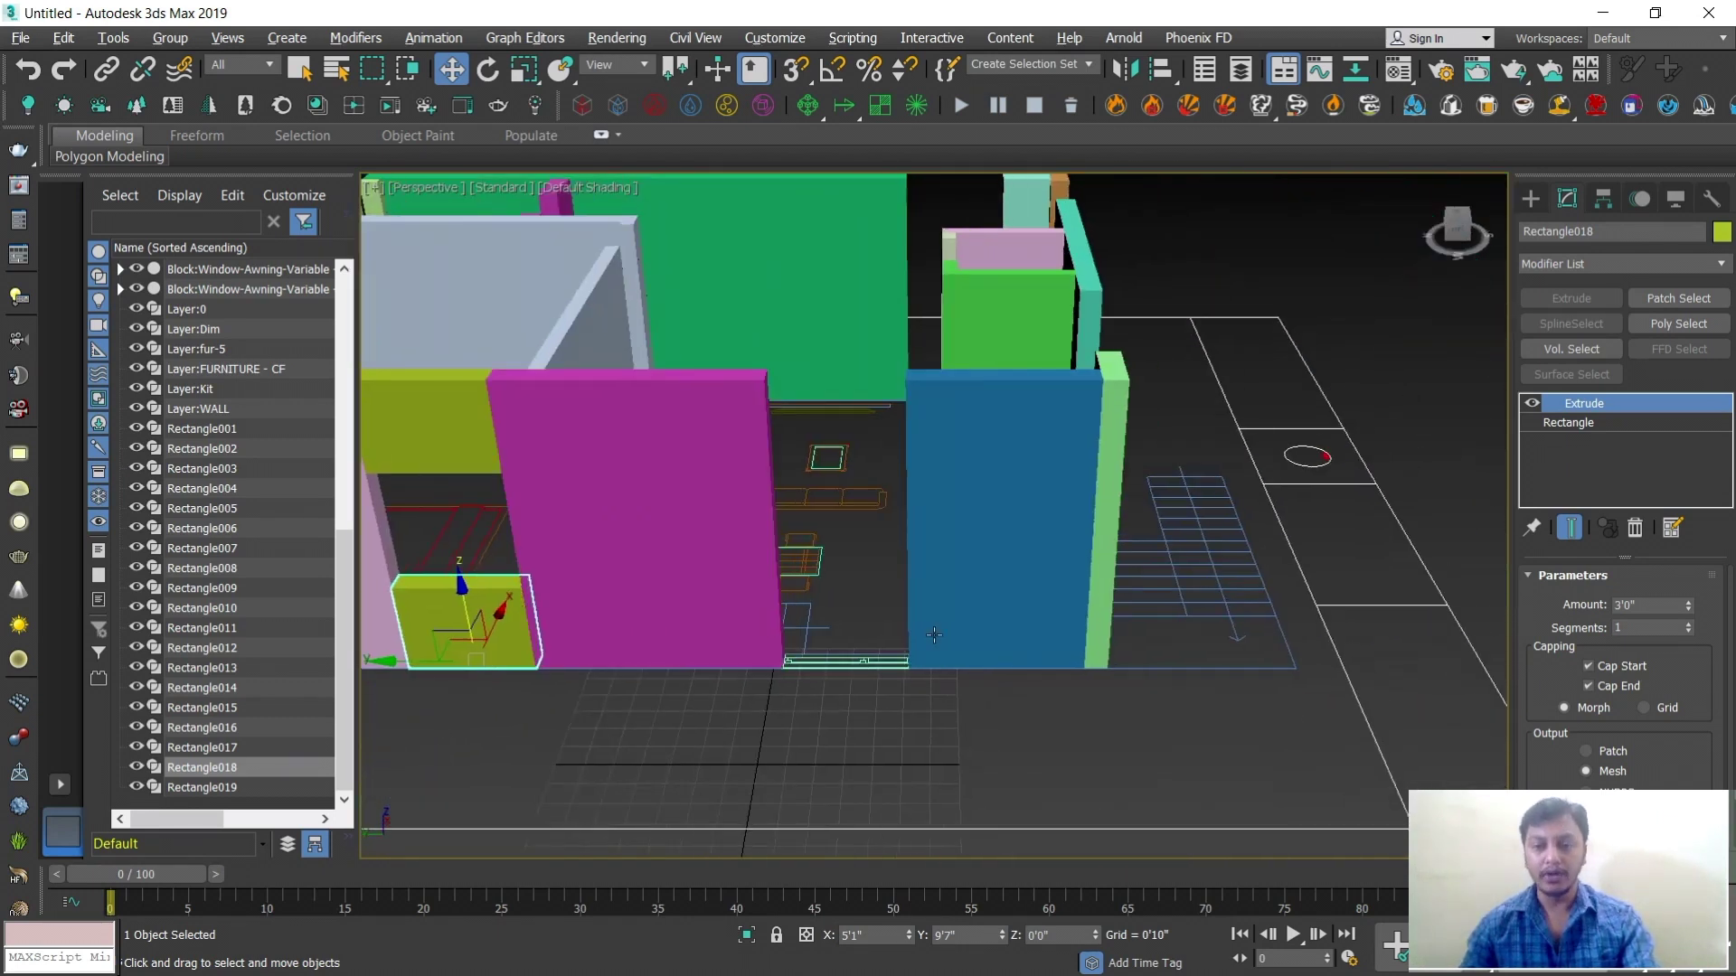
pyautogui.scroll(1, 931, 632)
pyautogui.click(1531, 198)
pyautogui.click(1668, 345)
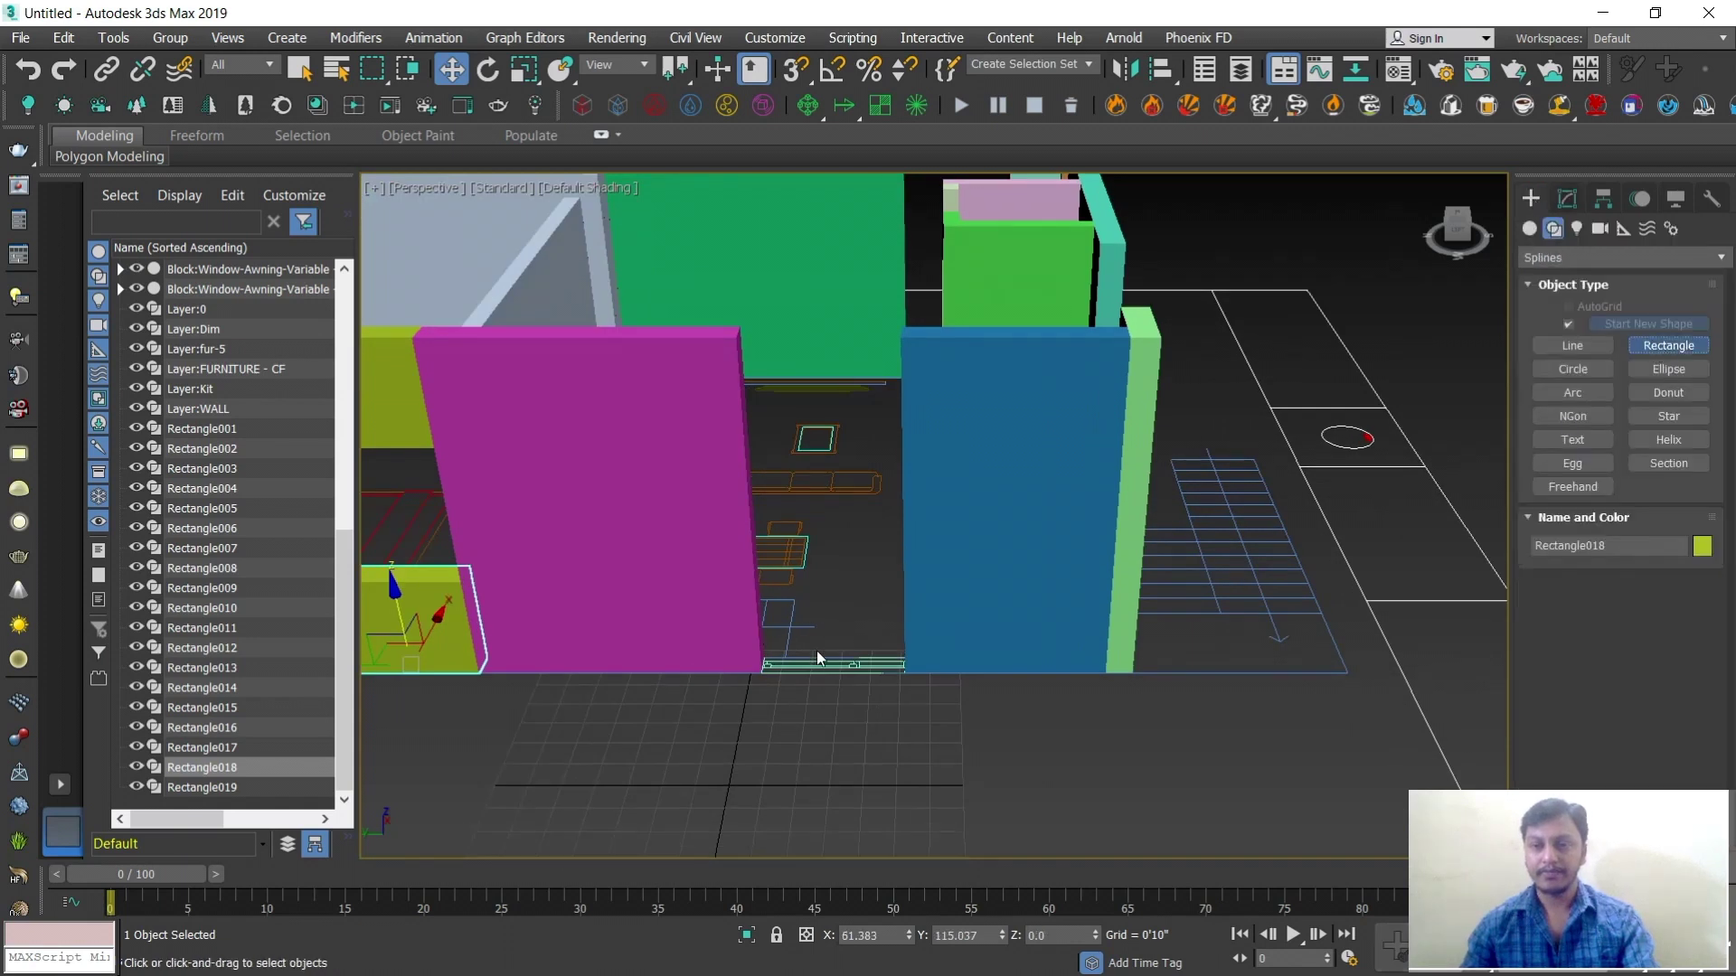
pyautogui.scroll(3, 784, 684)
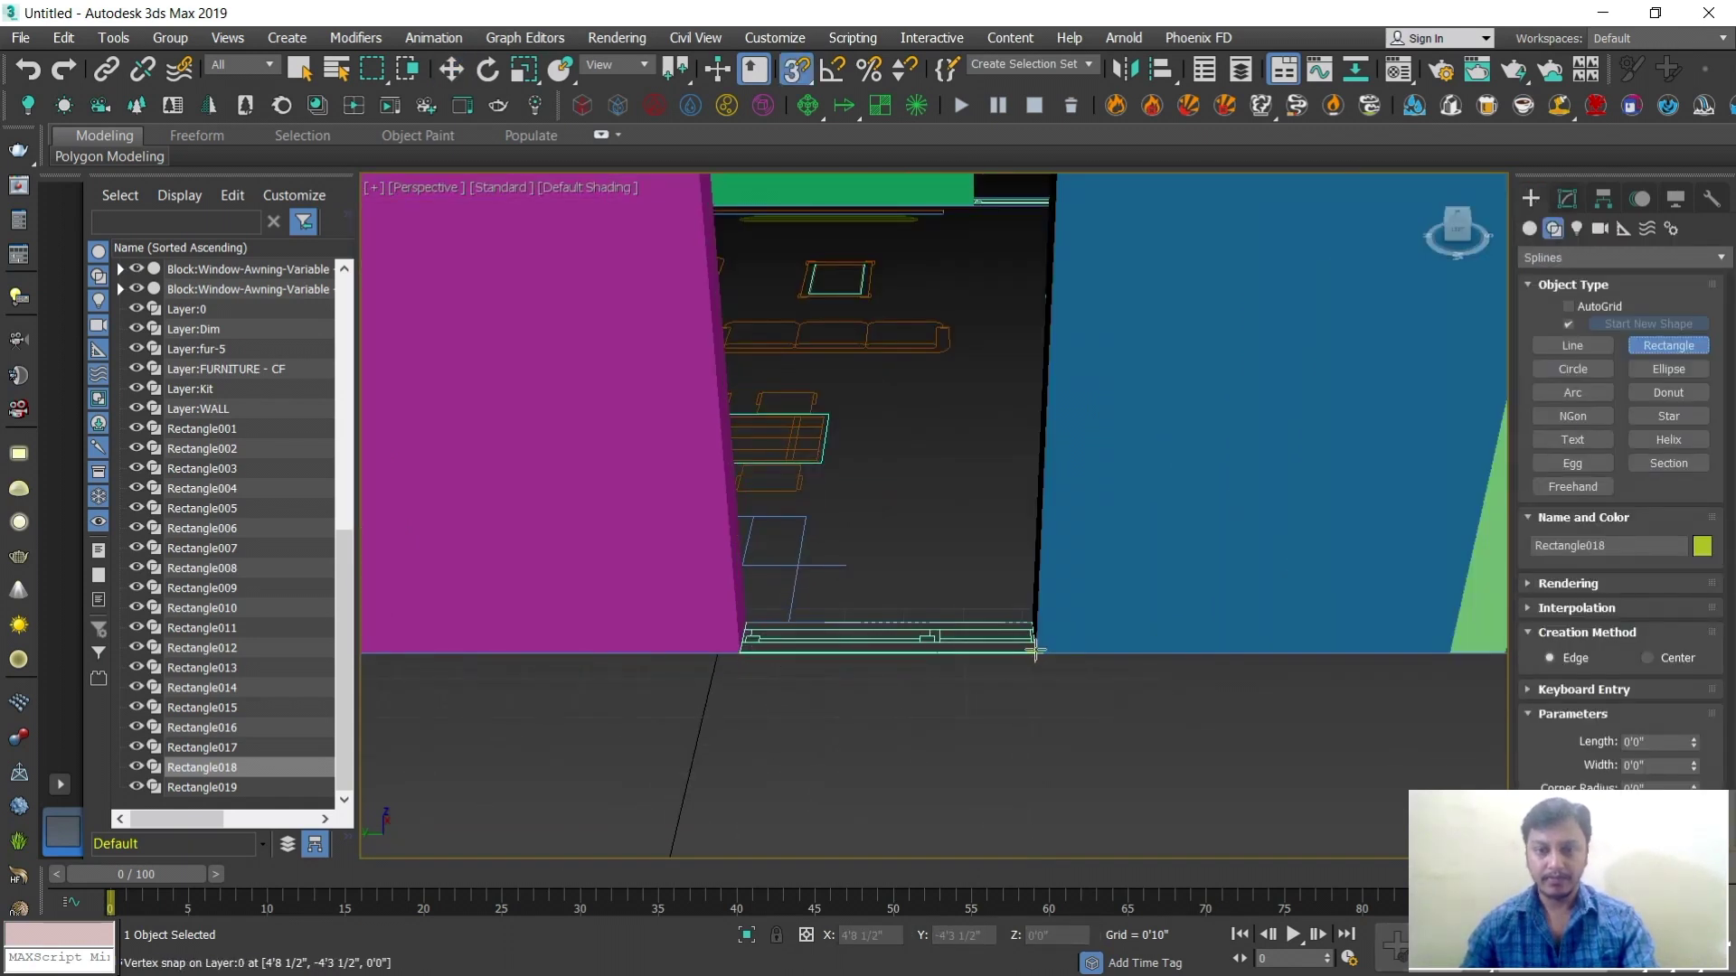
pyautogui.scroll(5, 856, 622)
pyautogui.moveTo(540, 452); pyautogui.dragTo(1489, 609)
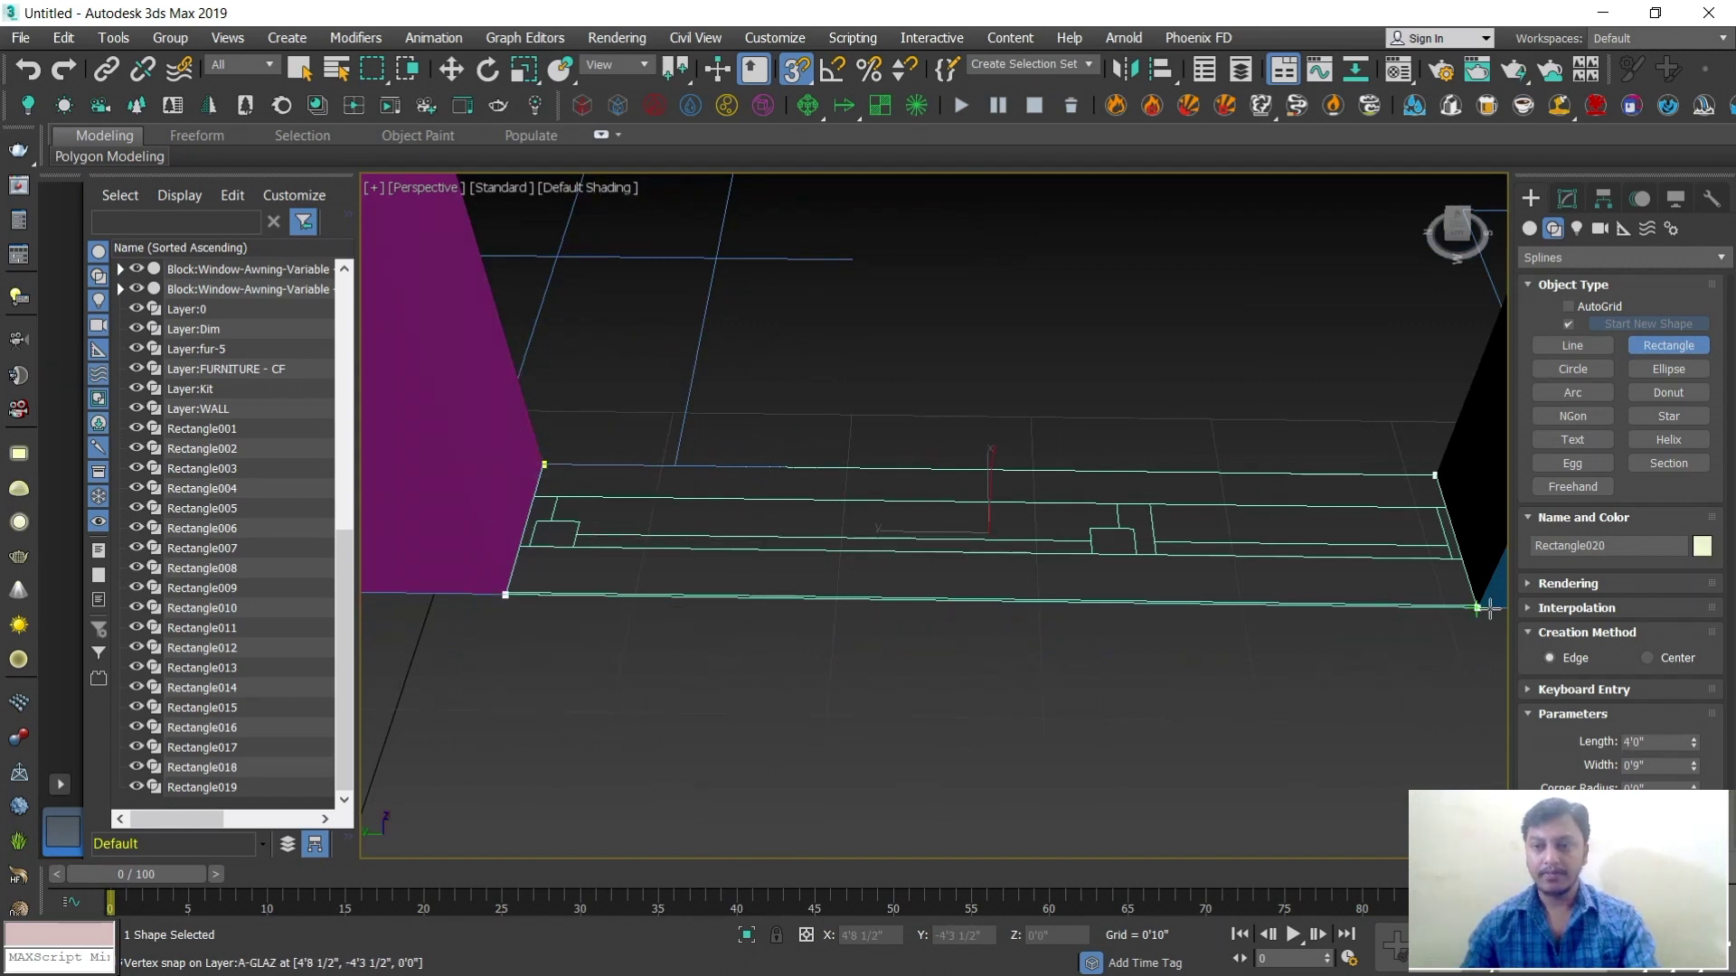
# Extrude the dining area's window rectangle 3'0" as the wall below the window
pyautogui.scroll(-5, 1441, 628)
pyautogui.moveTo(1434, 628); pyautogui.dragTo(1090, 620, button='middle')
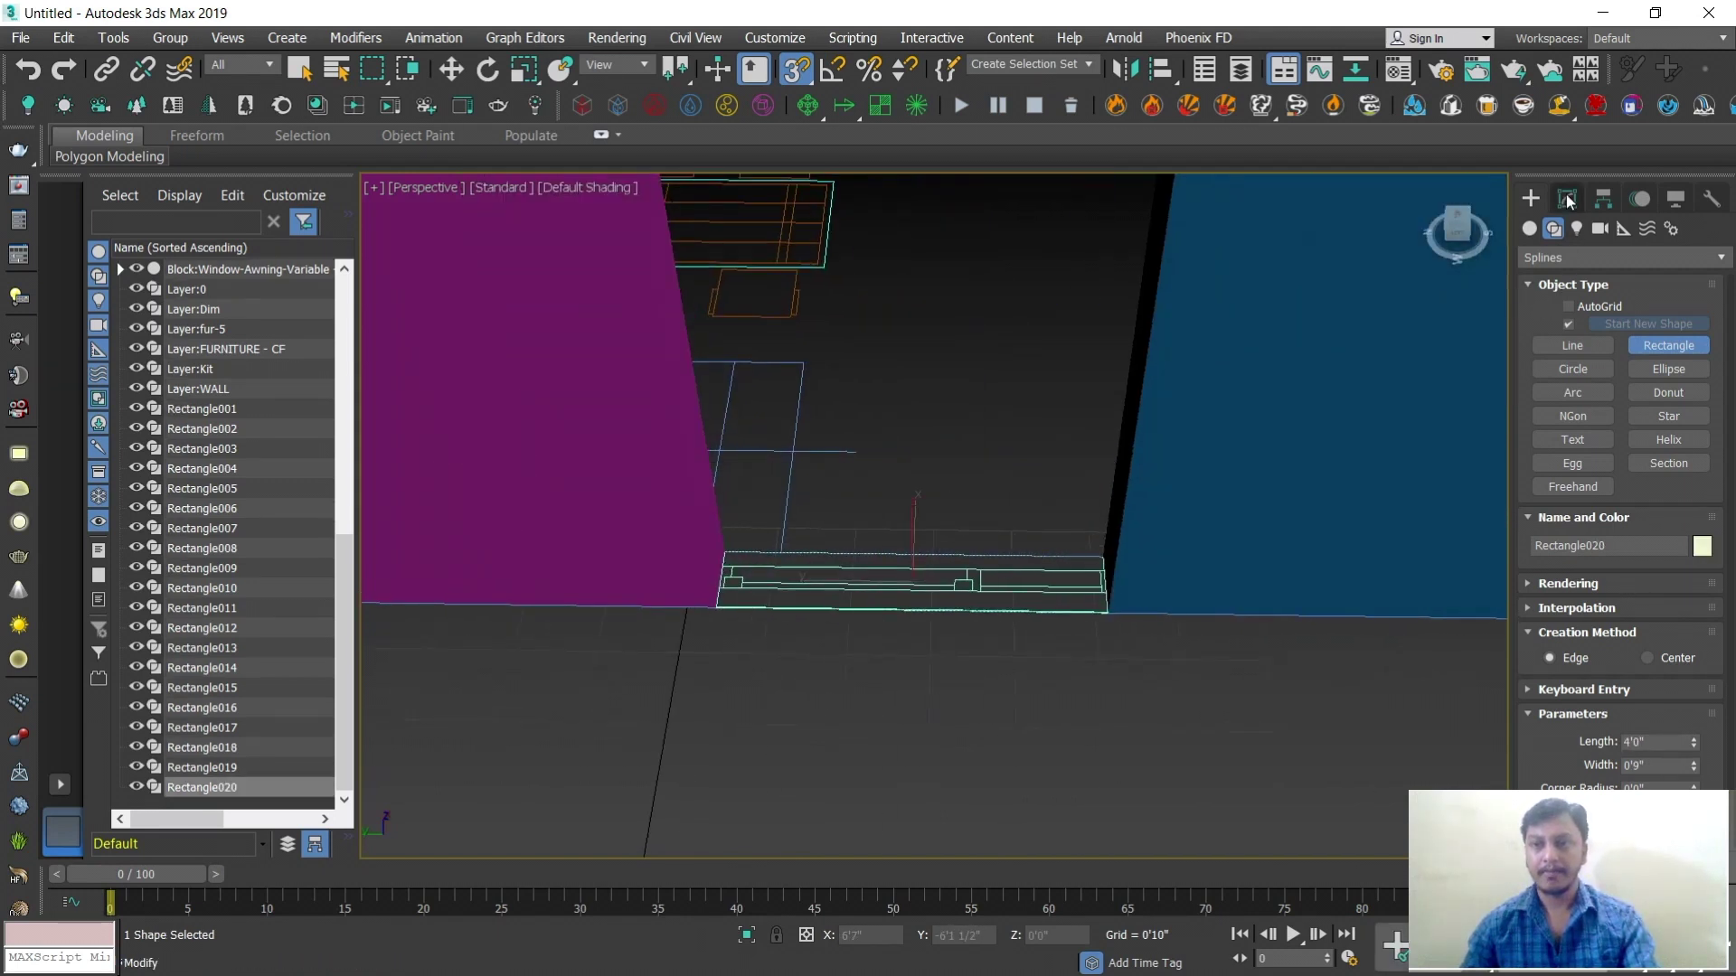
pyautogui.click(1567, 198)
pyautogui.click(1572, 297)
pyautogui.scroll(-4, 941, 761)
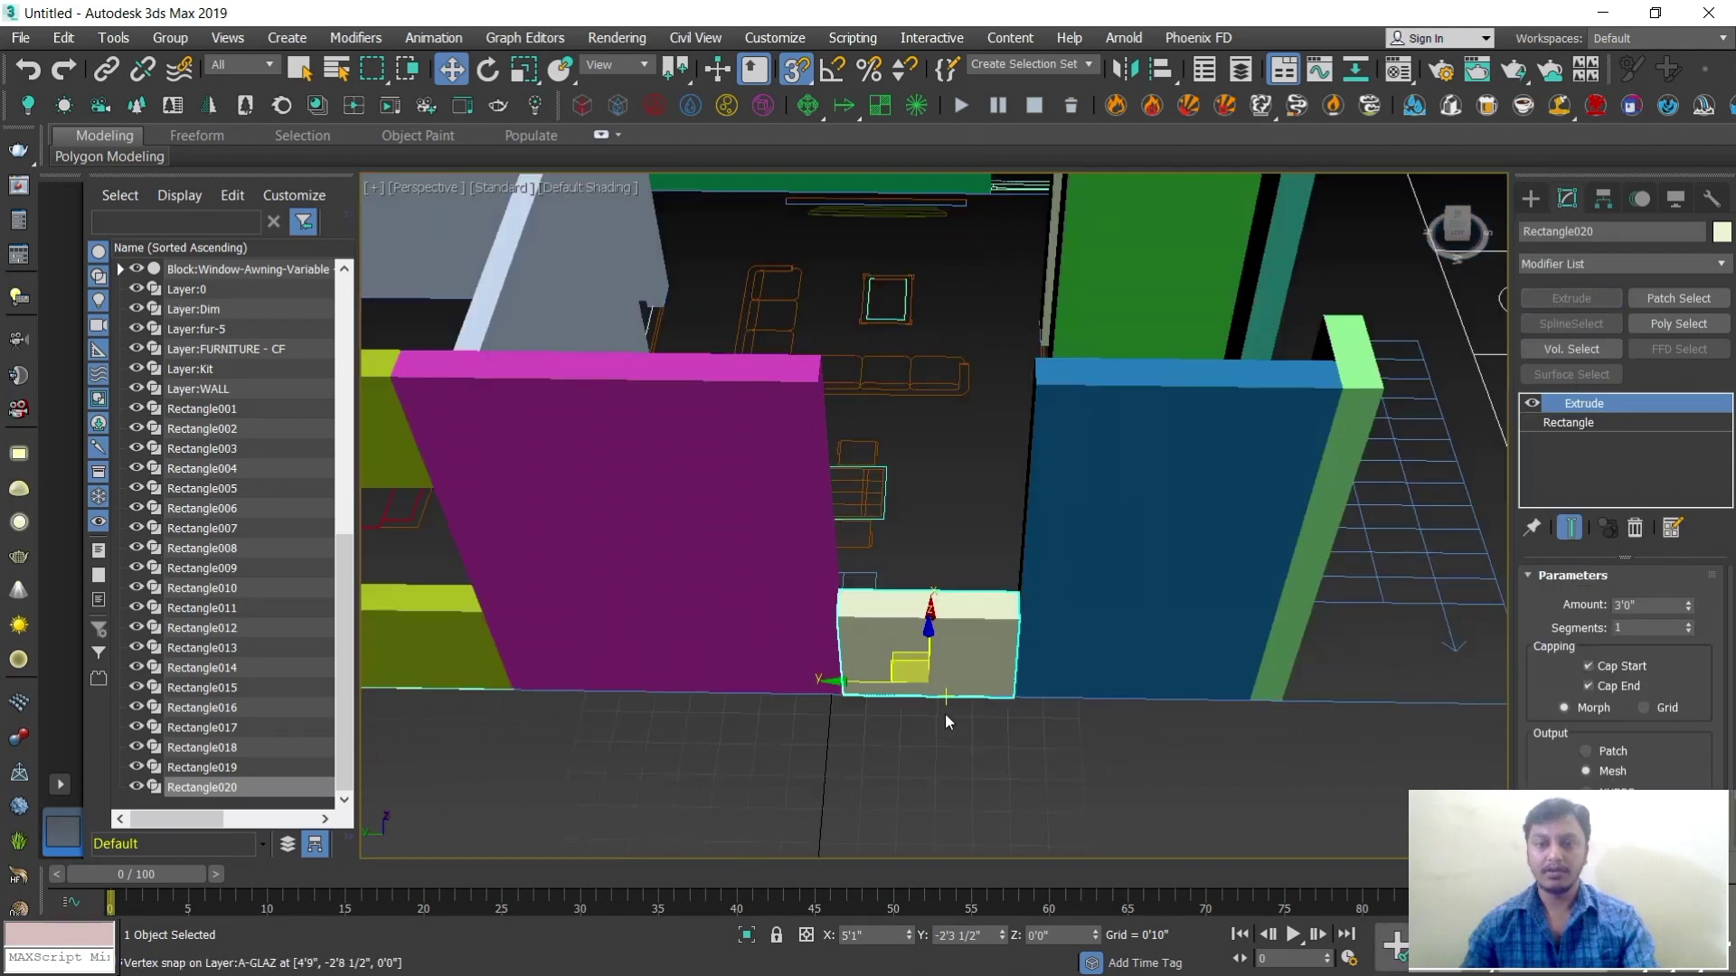
# Clone the dining area's sill wall as an instance and set the clone's Z position to 7'0"
pyautogui.hotkey('ctrl', 'v')
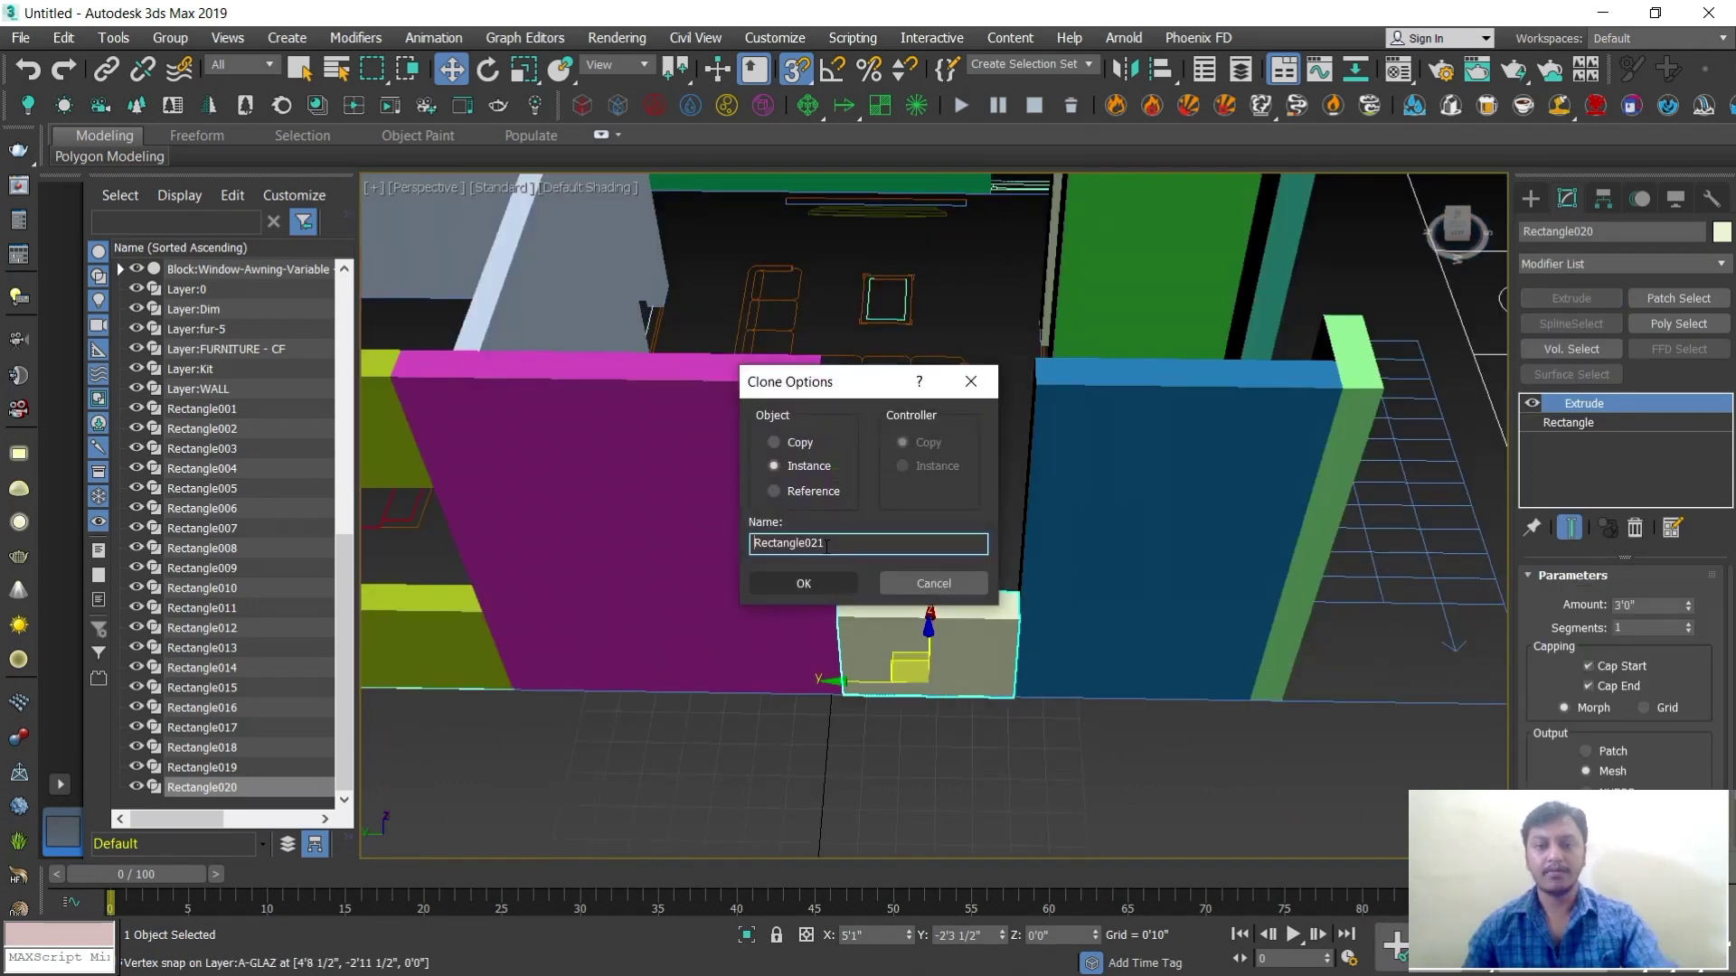
pyautogui.click(804, 584)
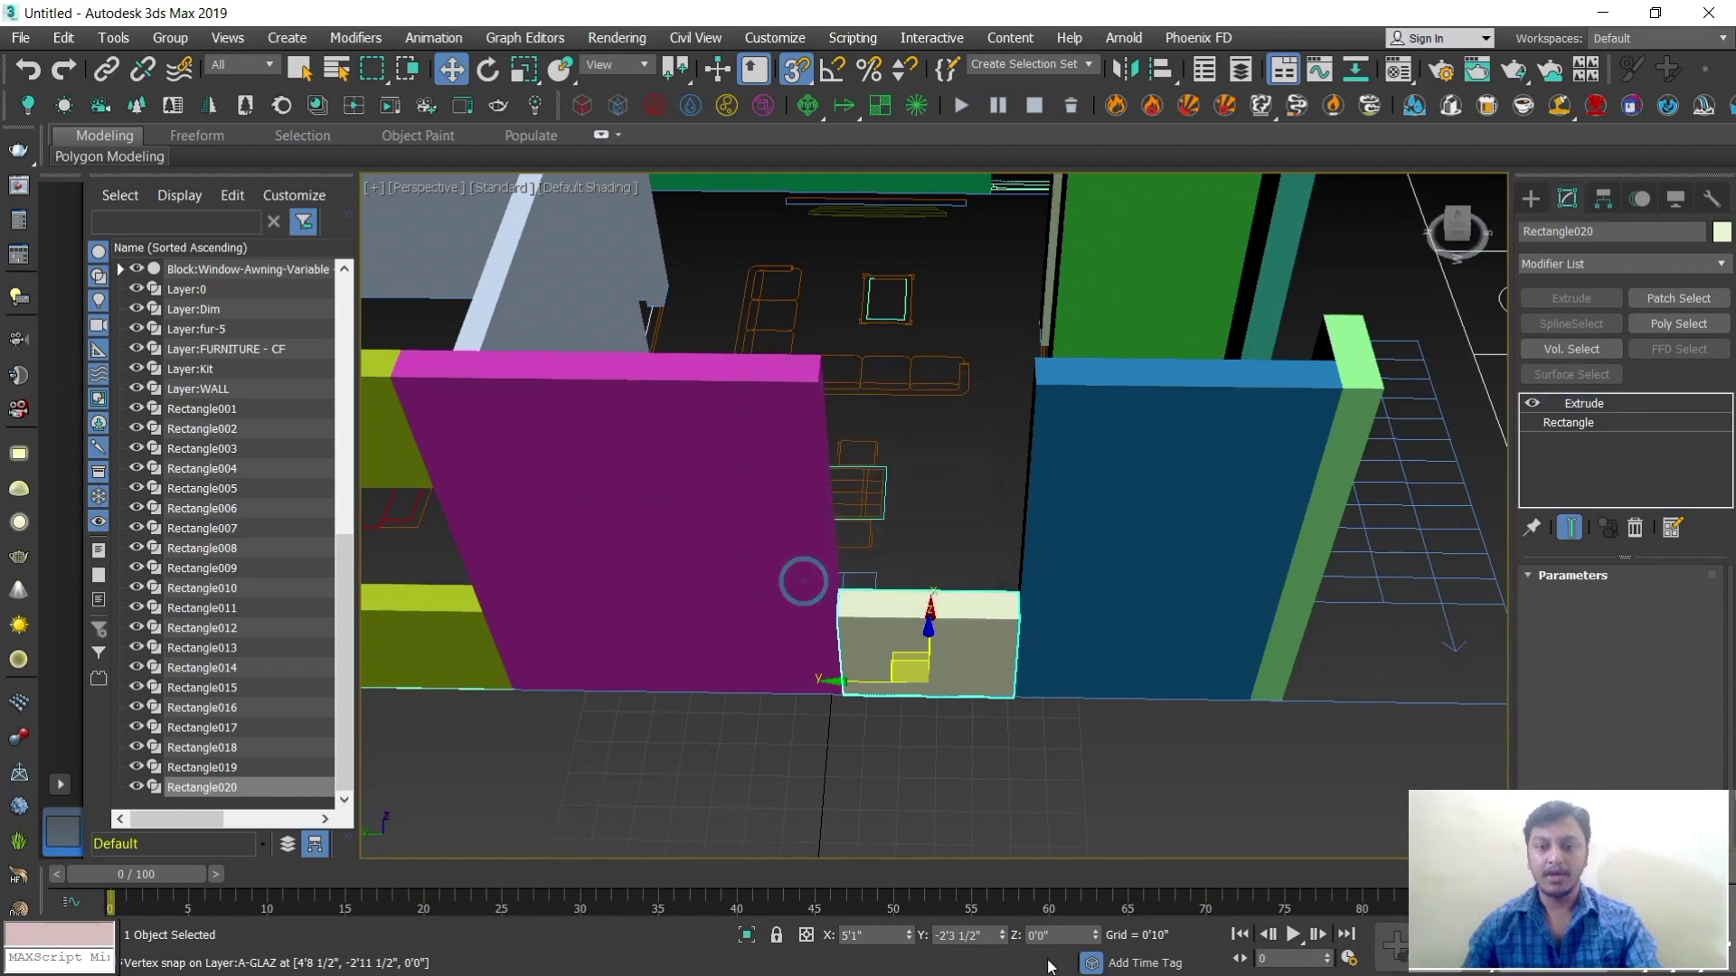
pyautogui.write('7')
pyautogui.press('Return')
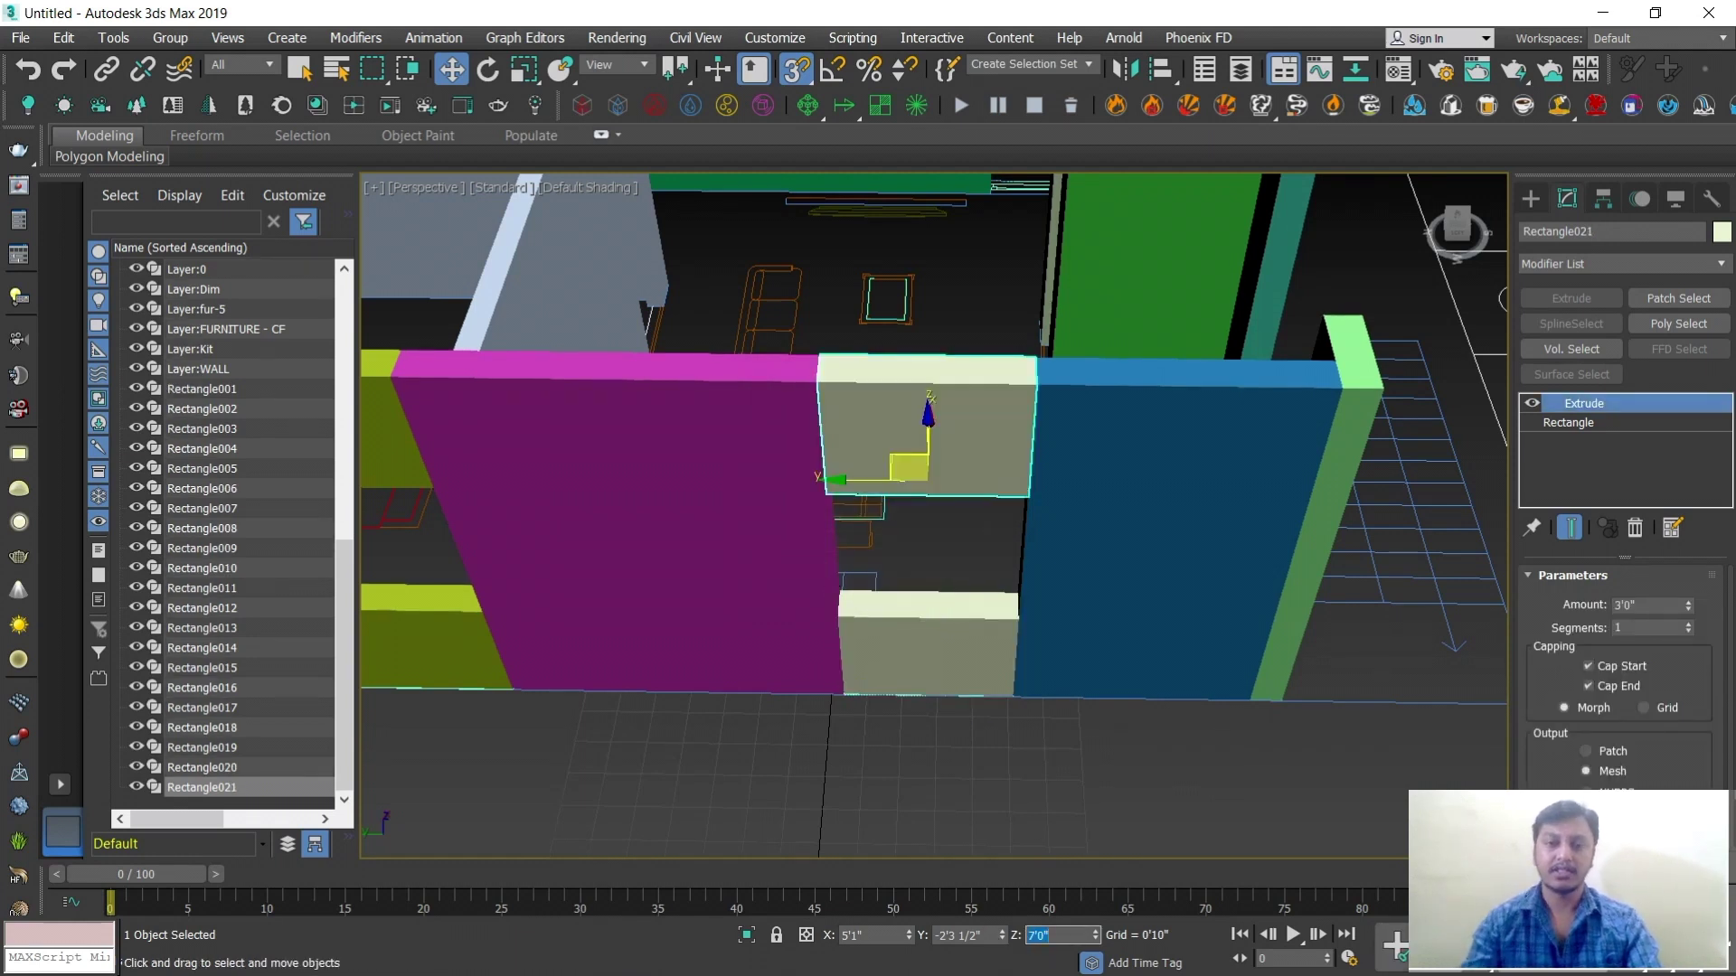
pyautogui.scroll(-2, 1027, 669)
pyautogui.keyDown('alt'); pyautogui.moveTo(1031, 670); pyautogui.dragTo(1110, 669, button='middle'); pyautogui.keyUp('alt')
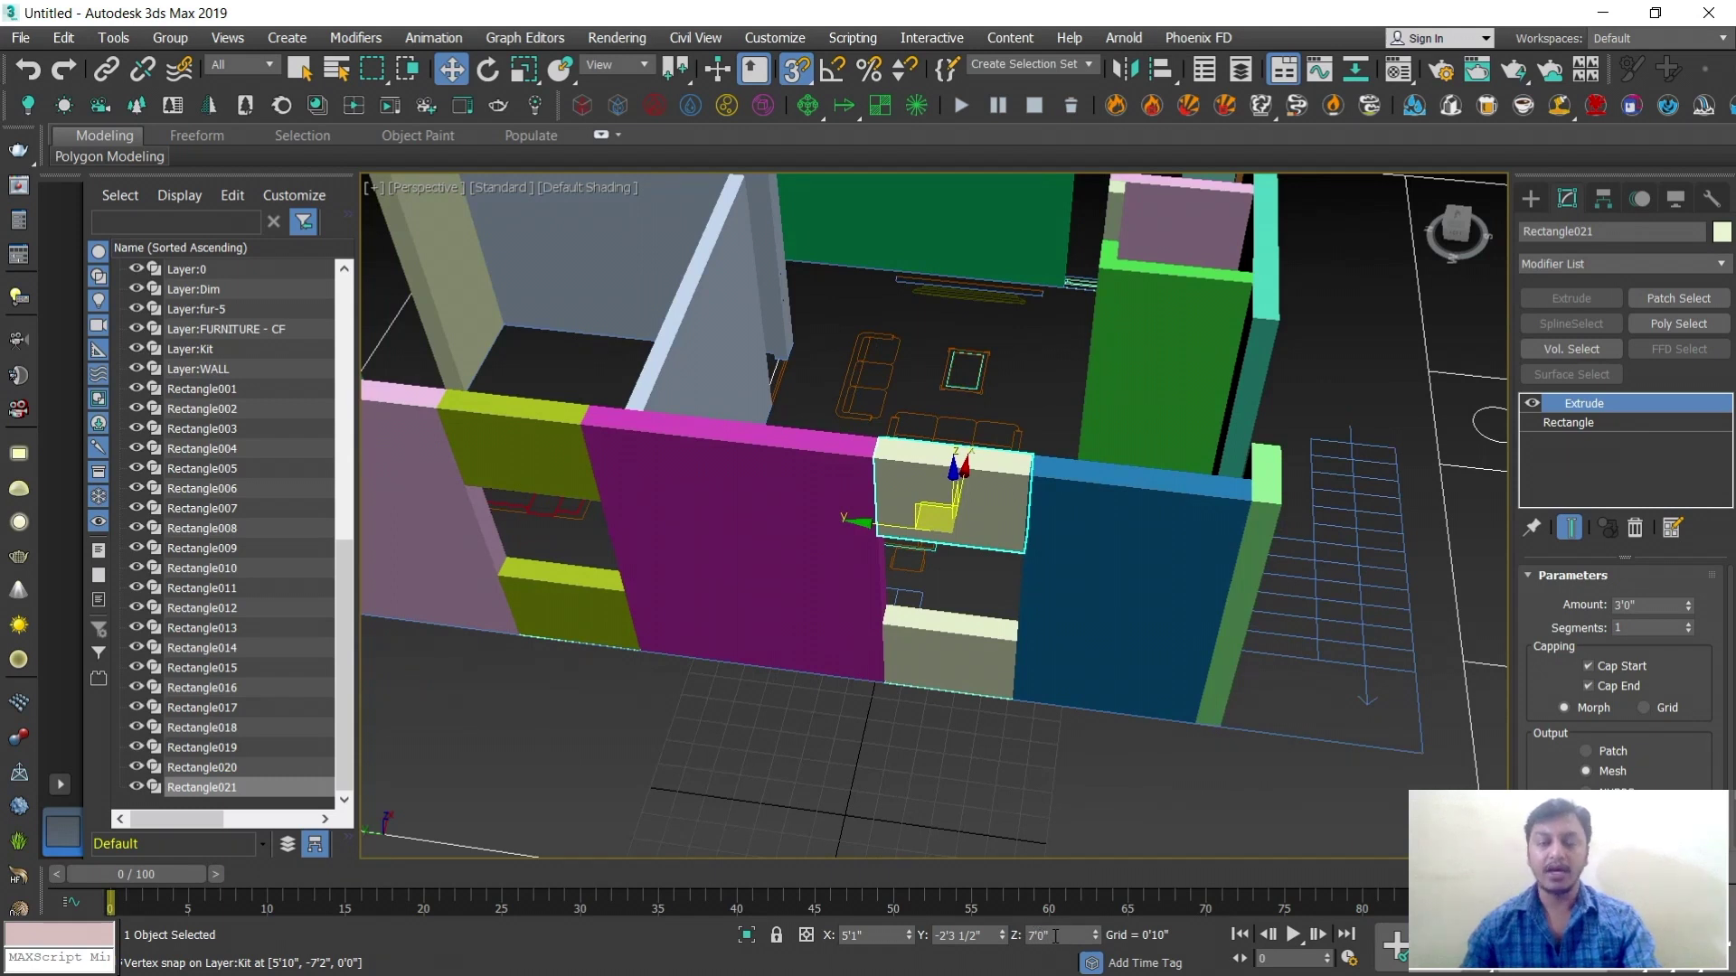
pyautogui.keyDown('alt'); pyautogui.moveTo(893, 570); pyautogui.dragTo(1015, 648, button='middle'); pyautogui.keyUp('alt')
pyautogui.scroll(-3, 995, 511)
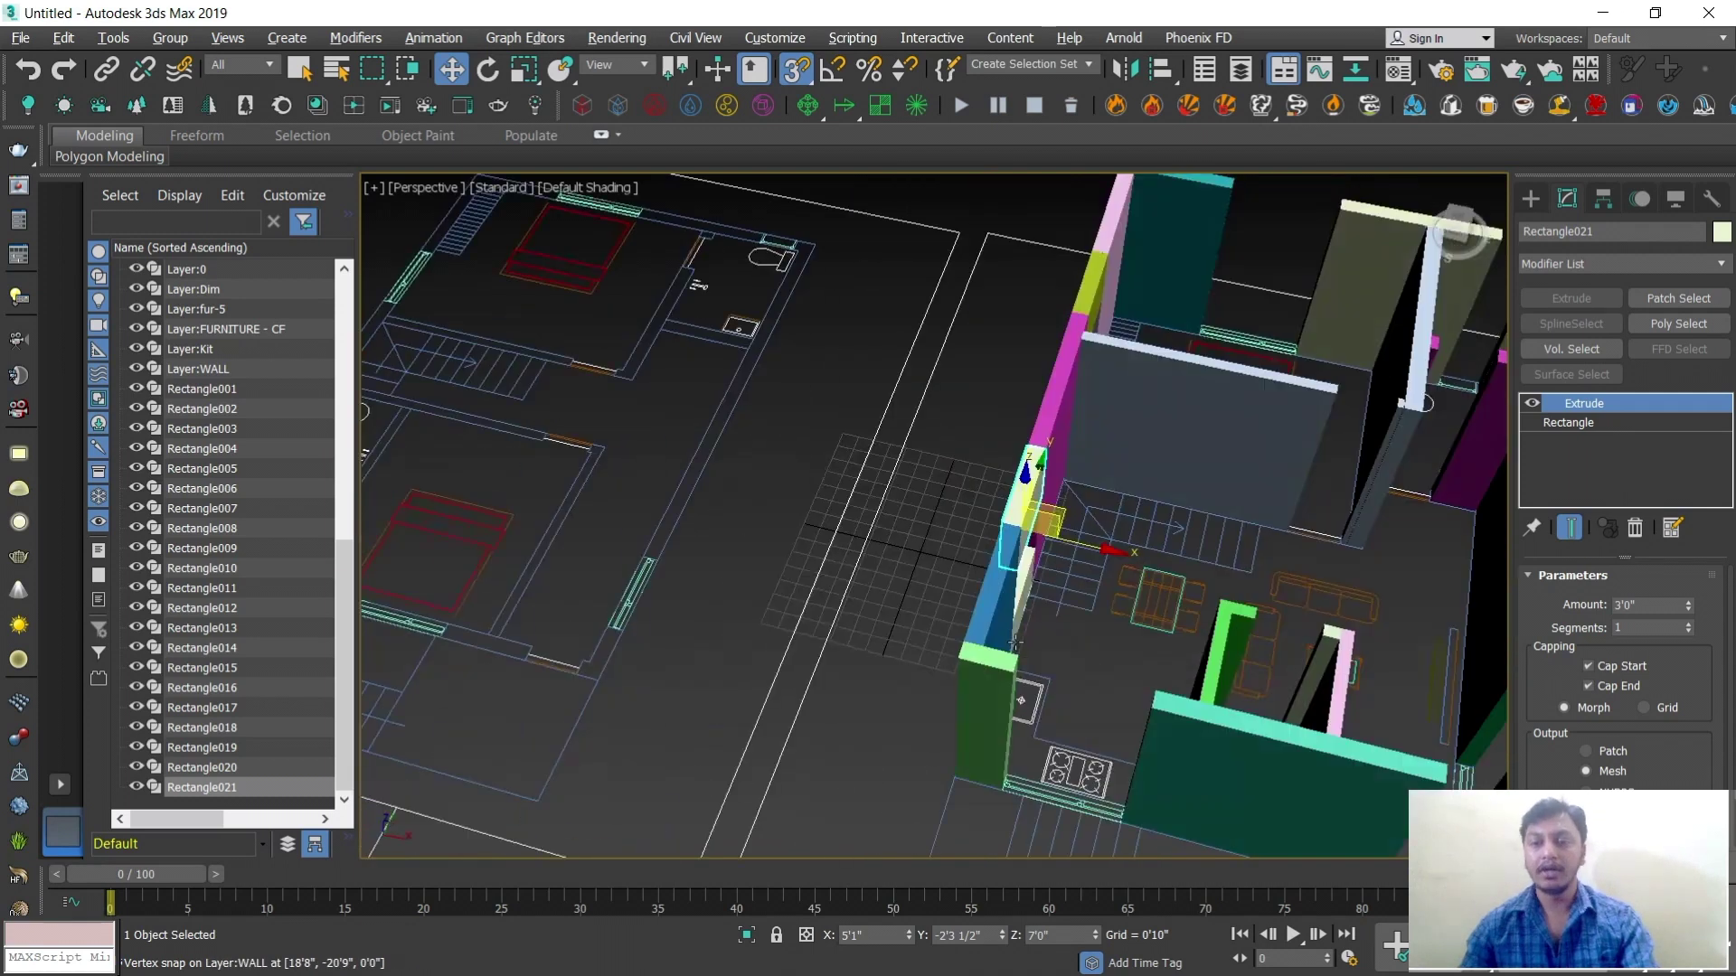
# Draw a snapped rectangle of 5'1" by 0'9" in the kitchen window opening beside the hob and extrude it 3'0"
pyautogui.scroll(3, 1151, 767)
pyautogui.moveTo(1150, 767); pyautogui.dragTo(964, 641, button='middle')
pyautogui.scroll(2, 964, 641)
pyautogui.click(1534, 198)
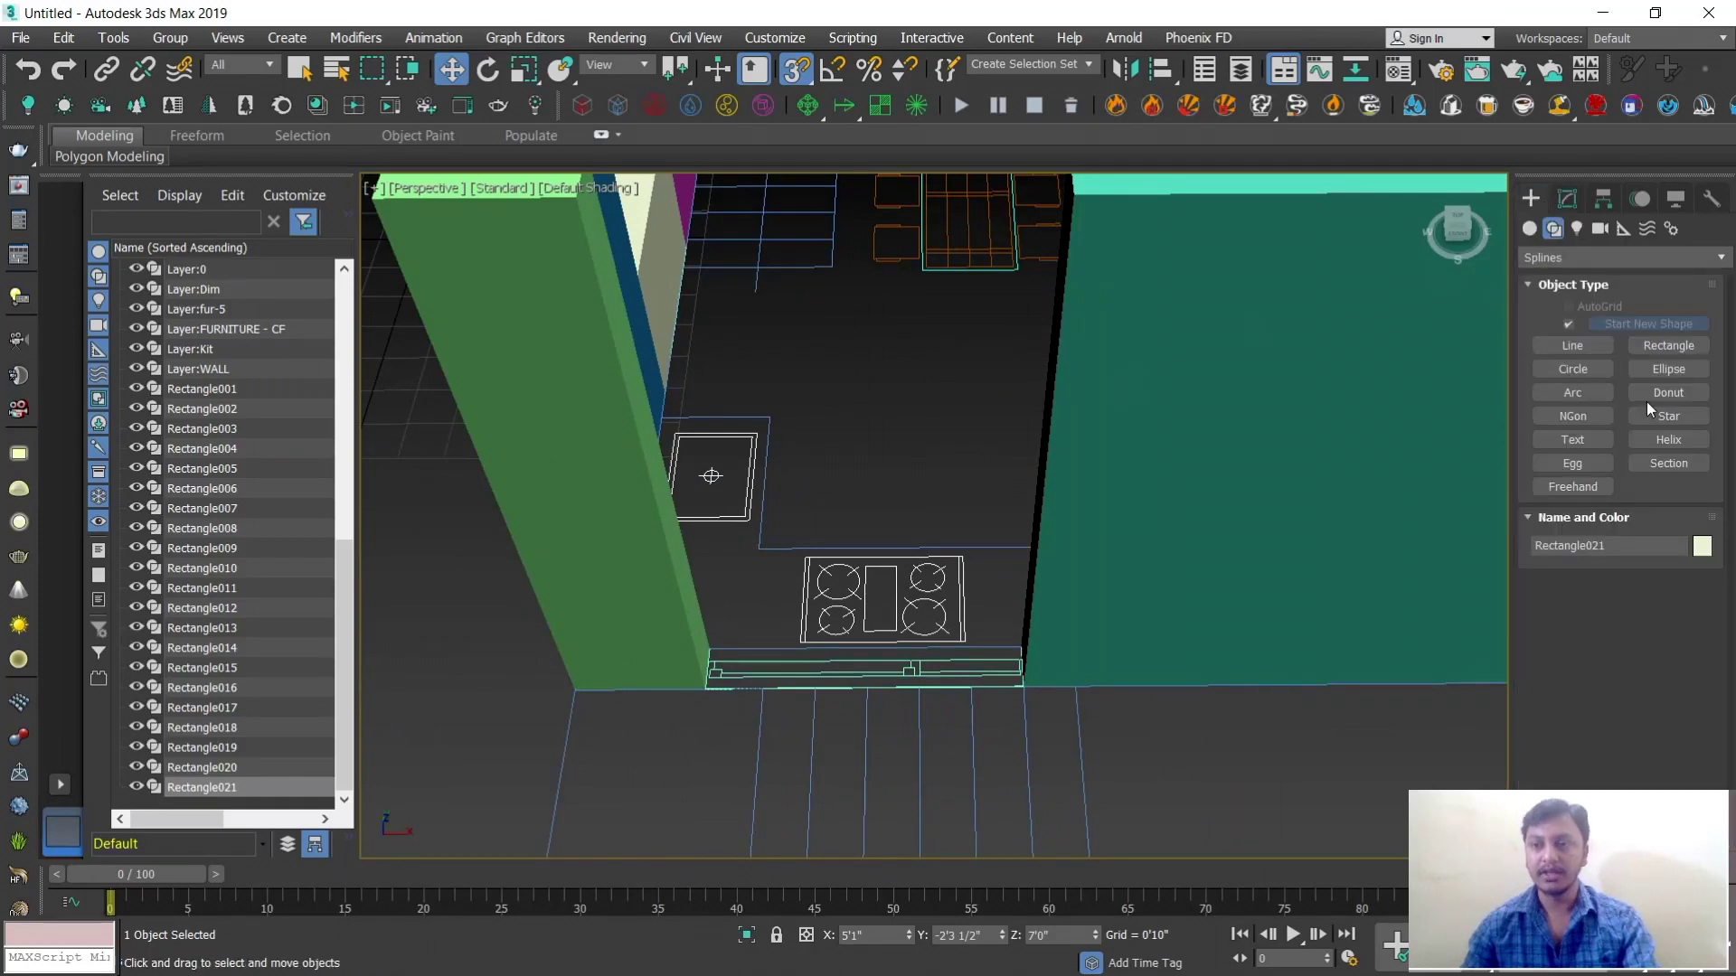
pyautogui.click(1656, 346)
pyautogui.scroll(2, 682, 649)
pyautogui.moveTo(678, 649); pyautogui.dragTo(1079, 707)
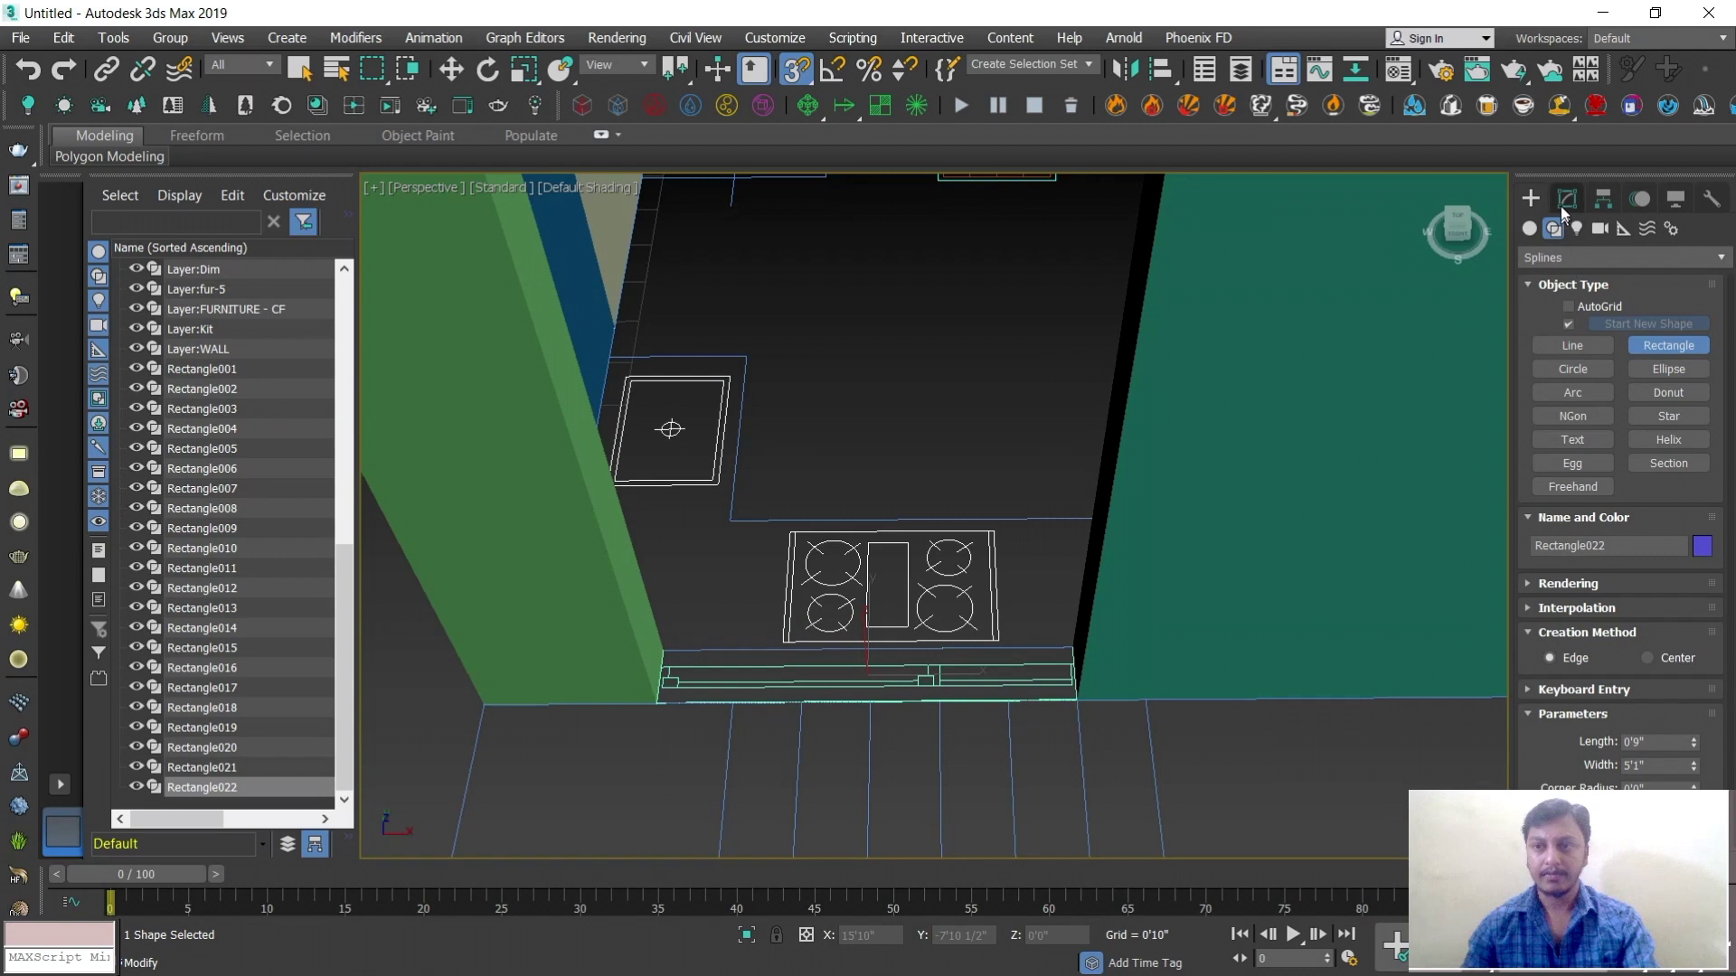
pyautogui.click(1567, 198)
pyautogui.click(1571, 299)
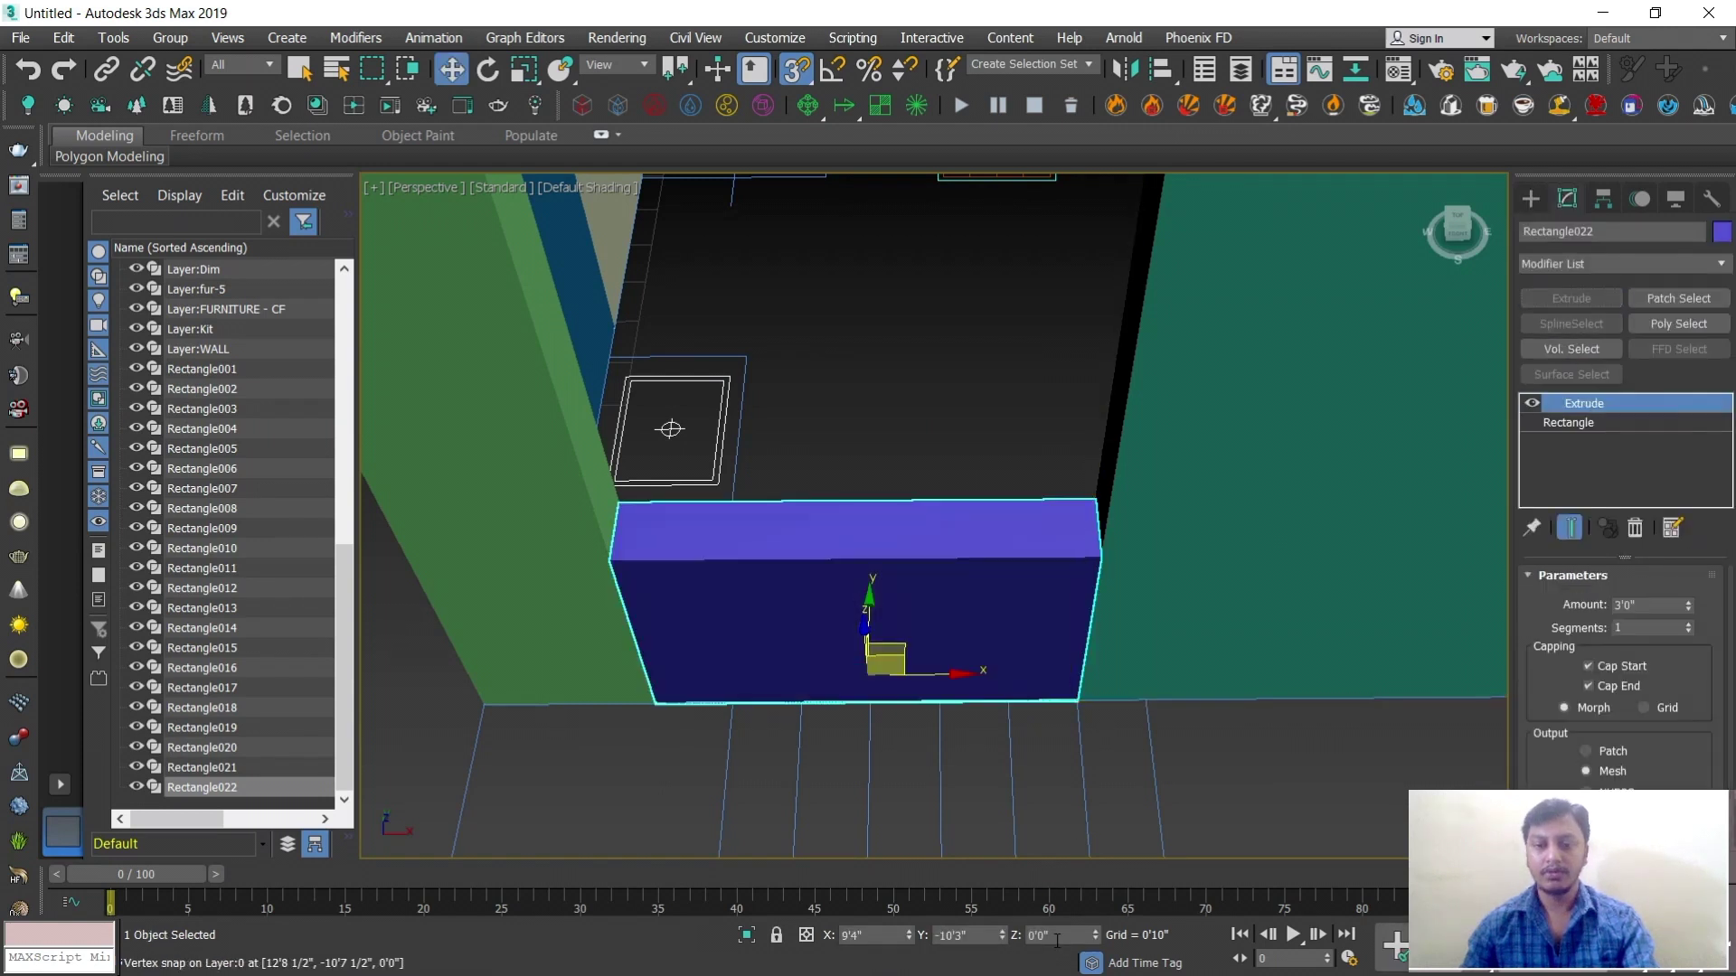
# Clone the kitchen's sill wall and set the clone's Z position to 7'0"
pyautogui.hotkey('ctrl', 'v')
pyautogui.click(818, 580)
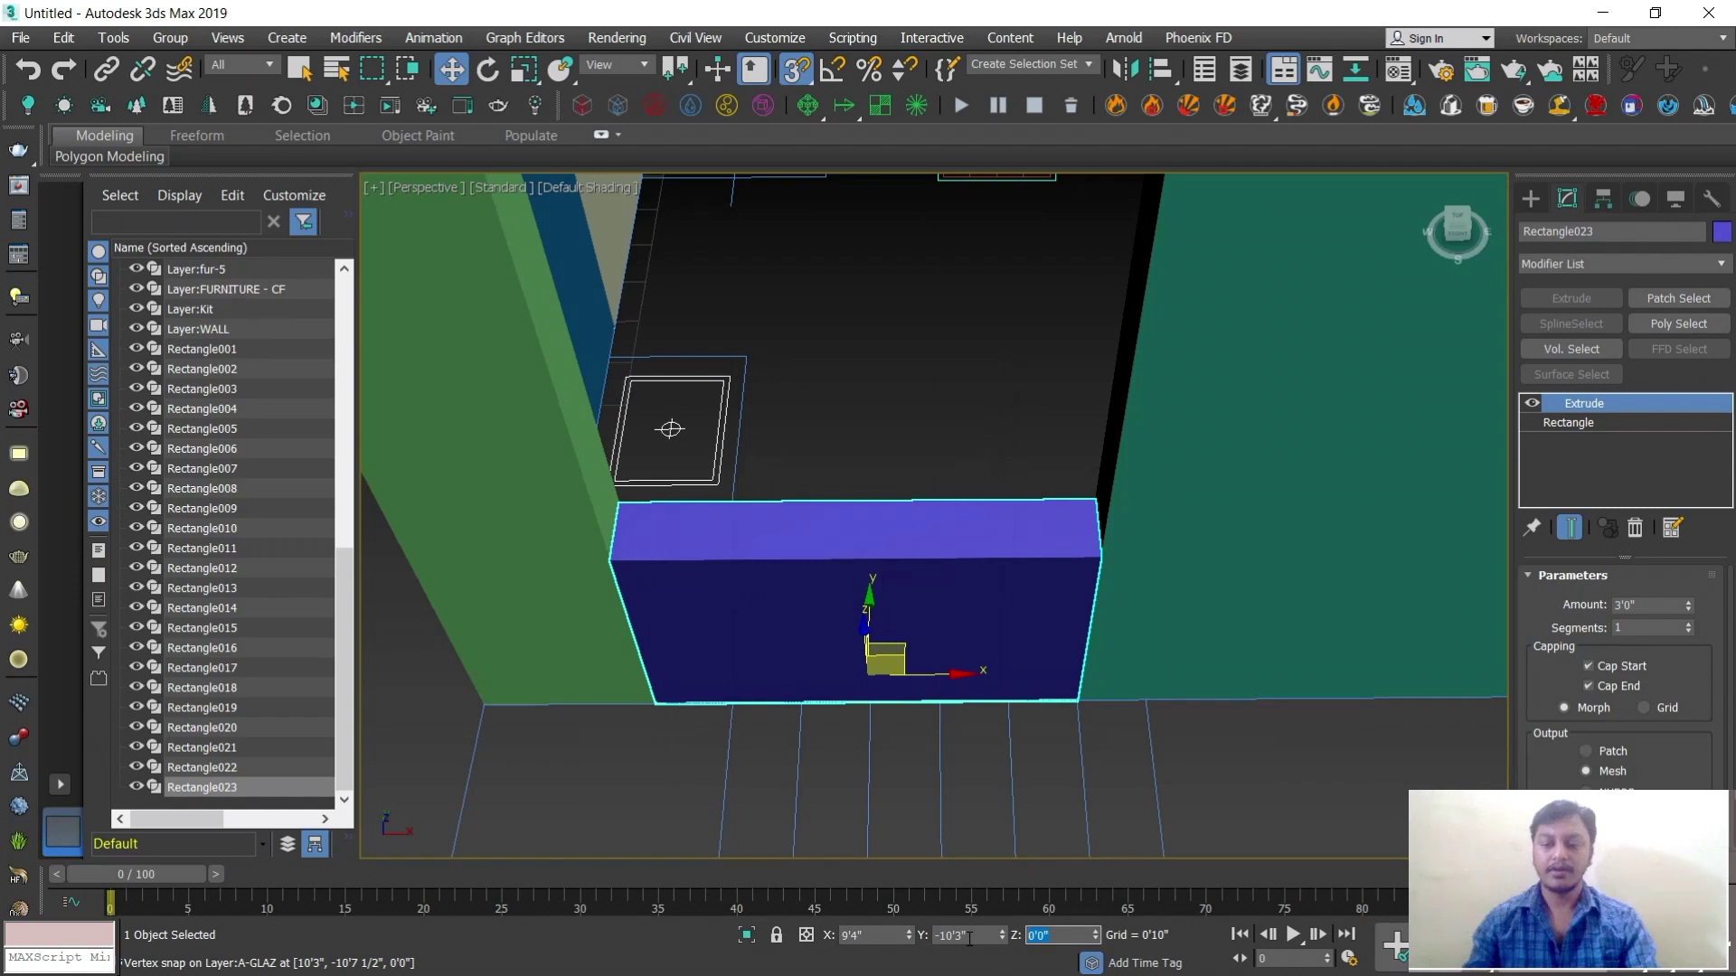
pyautogui.write('7')
pyautogui.press('Return')
# Draw a snapped rectangle of 2'6" by 0'9" across the door opening at the front wall's corner and extrude it 3'0"
pyautogui.scroll(-4, 844, 432)
pyautogui.keyDown('alt'); pyautogui.moveTo(1130, 562); pyautogui.dragTo(1090, 544, button='middle'); pyautogui.keyUp('alt')
pyautogui.moveTo(1213, 555); pyautogui.dragTo(931, 632, button='middle')
pyautogui.scroll(3, 911, 627)
pyautogui.scroll(1, 907, 632)
pyautogui.click(1531, 198)
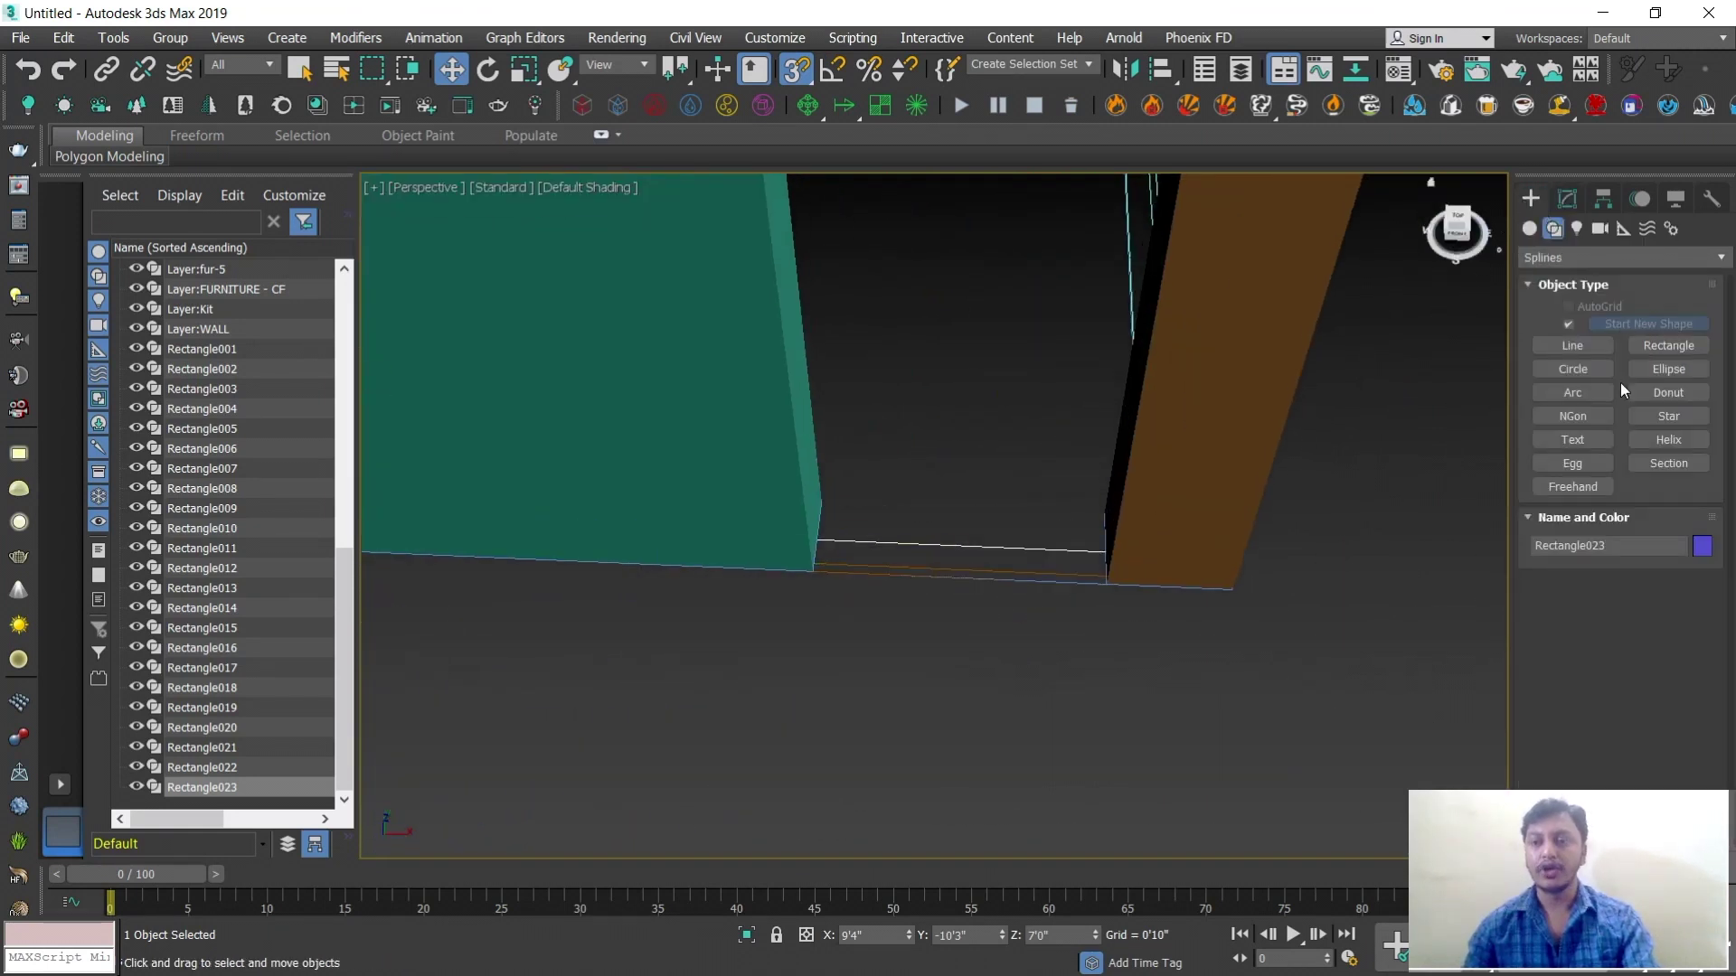
pyautogui.click(1668, 345)
pyautogui.scroll(3, 919, 593)
pyautogui.moveTo(764, 557); pyautogui.dragTo(1205, 470)
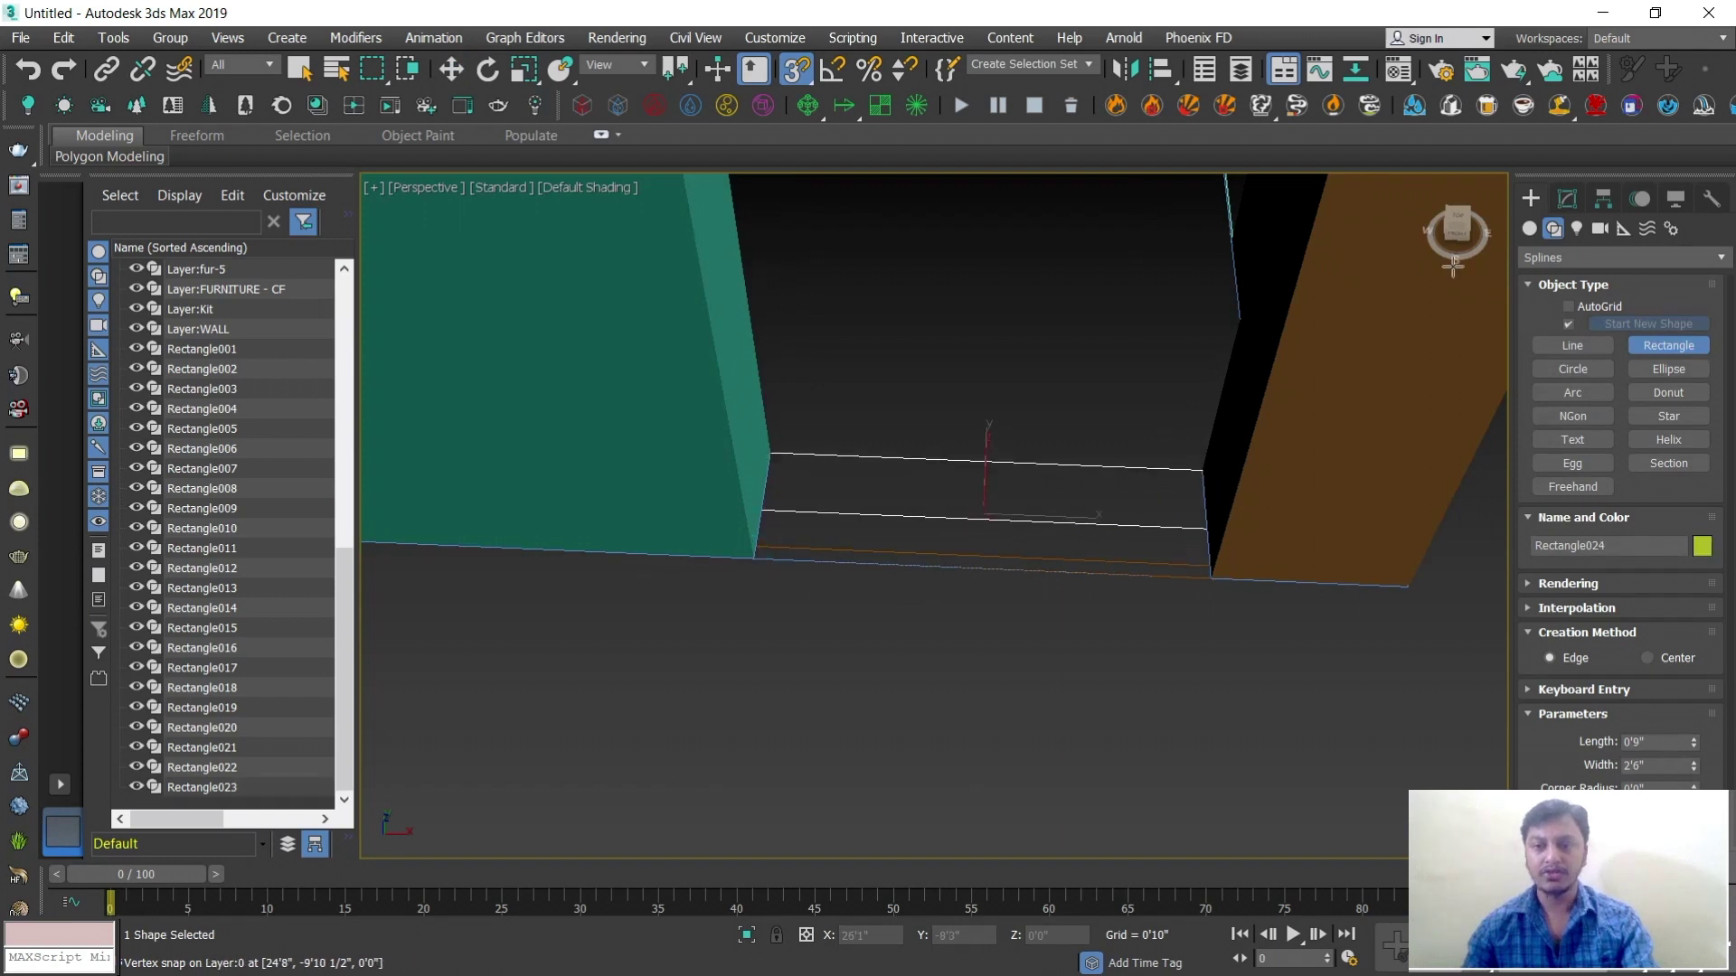
pyautogui.click(1567, 198)
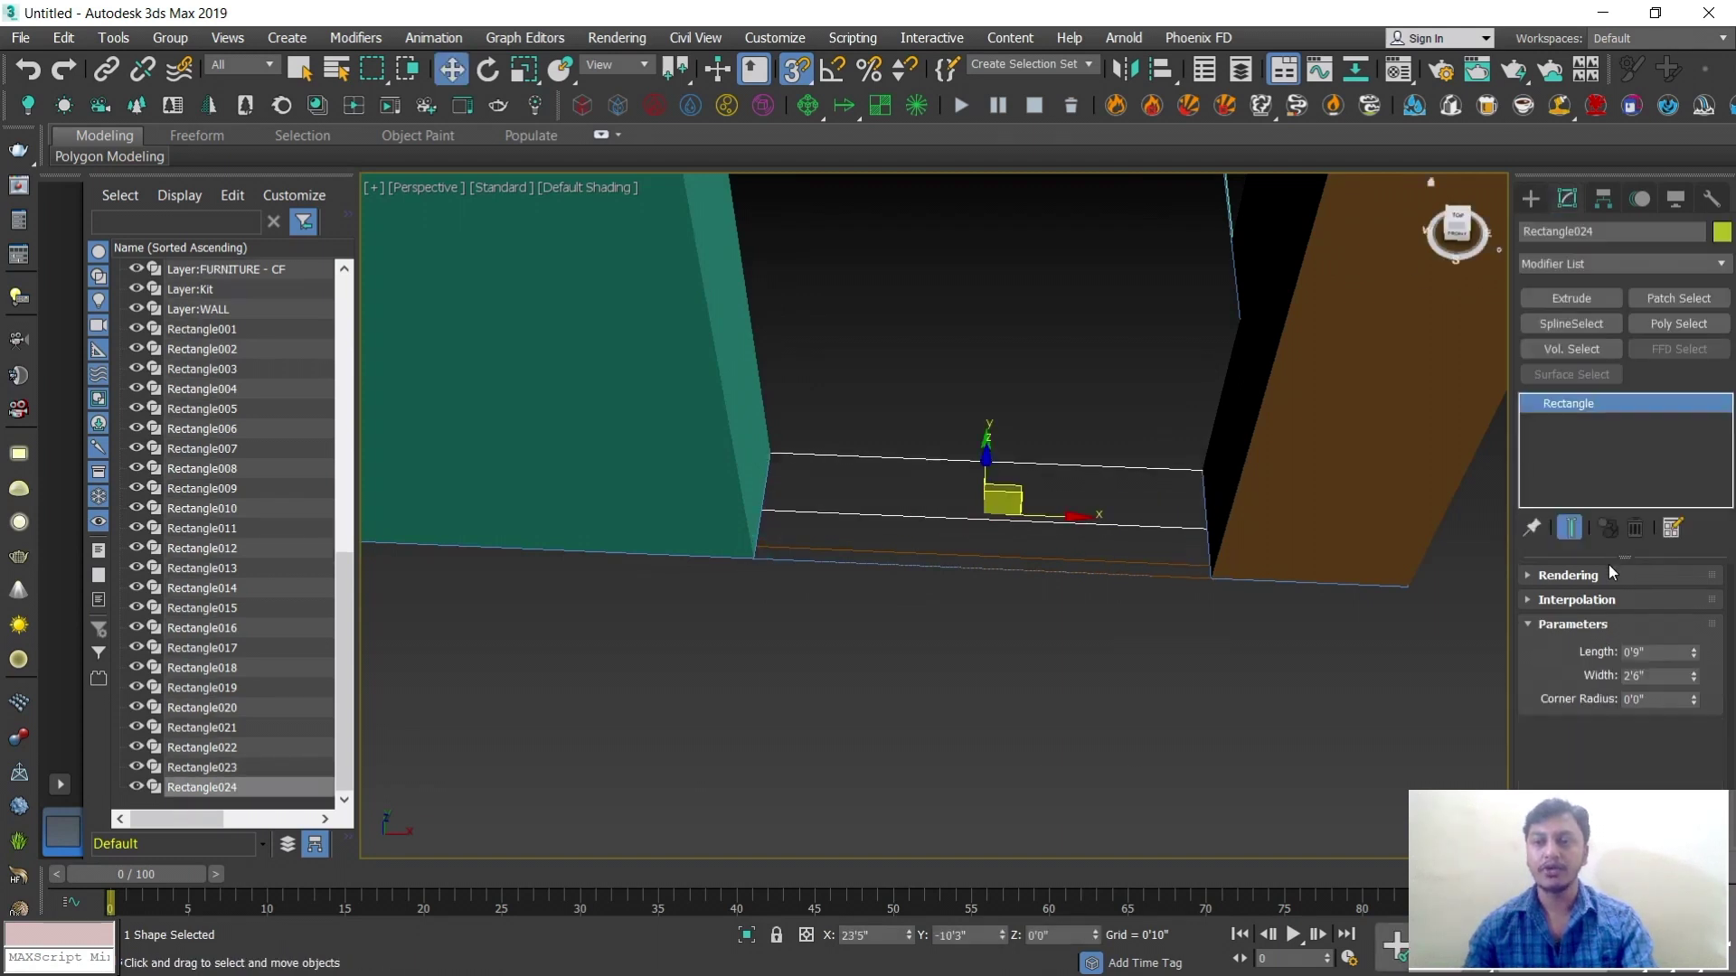
pyautogui.click(1555, 297)
# Raise the extruded door piece to a Z position of 7'0" as the wall above the door
pyautogui.scroll(-4, 1143, 730)
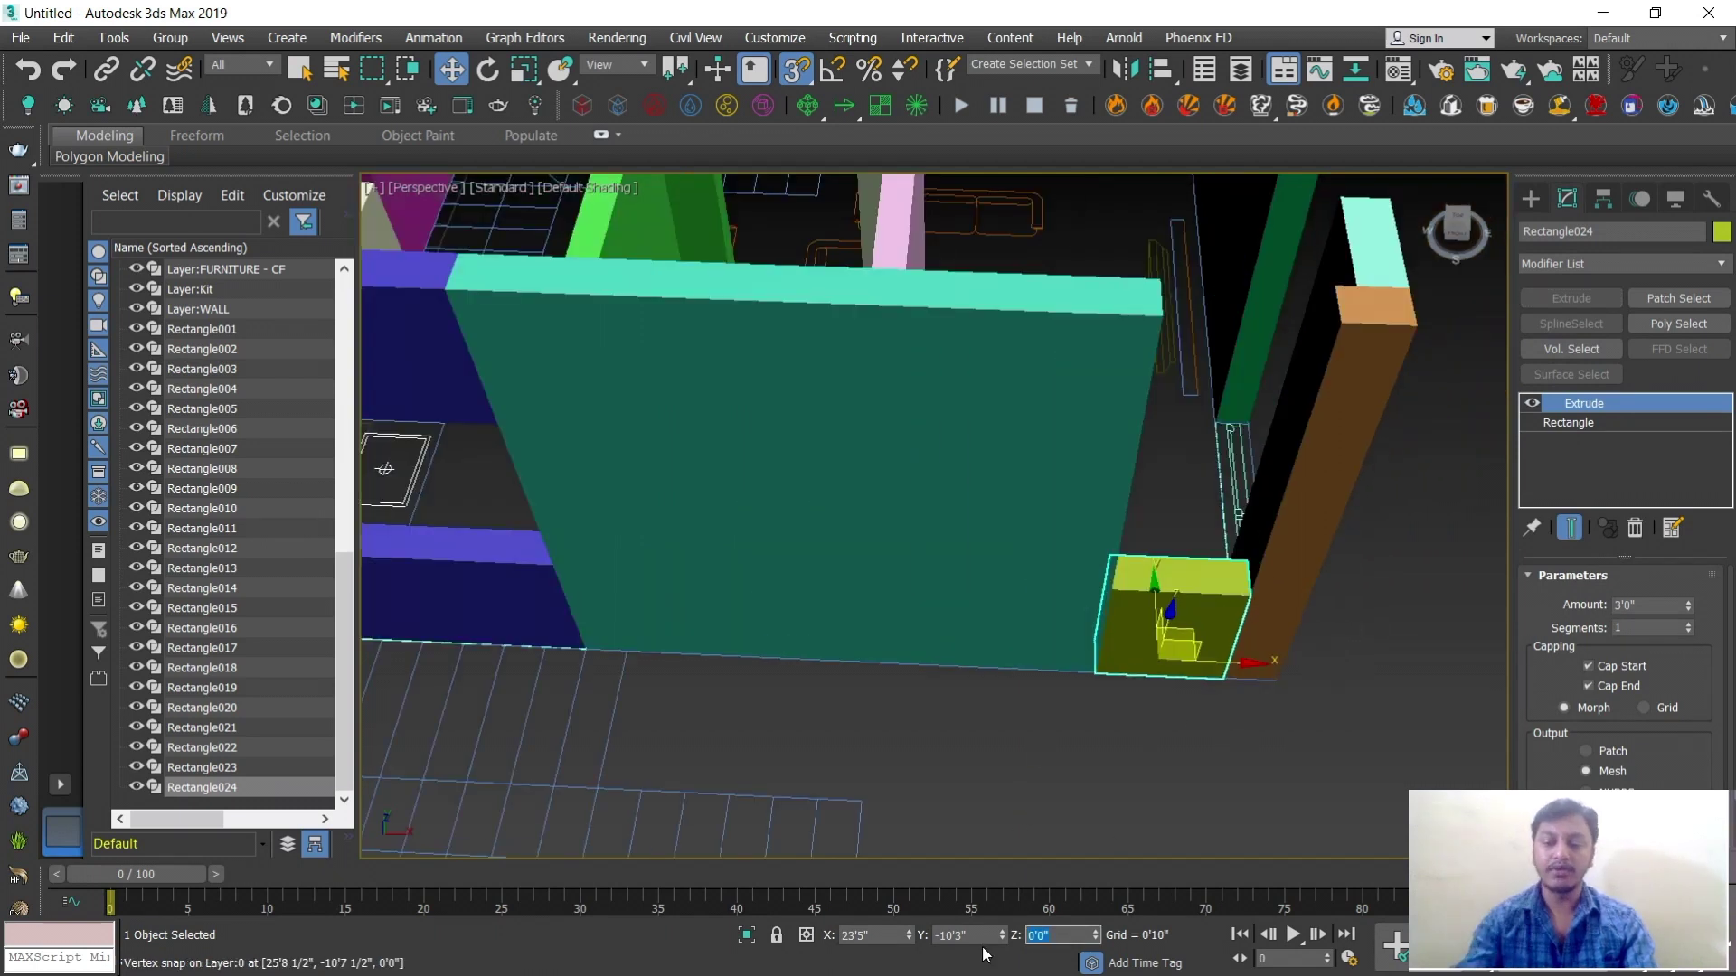
pyautogui.write('7')
pyautogui.press('Return')
pyautogui.scroll(-6, 1006, 680)
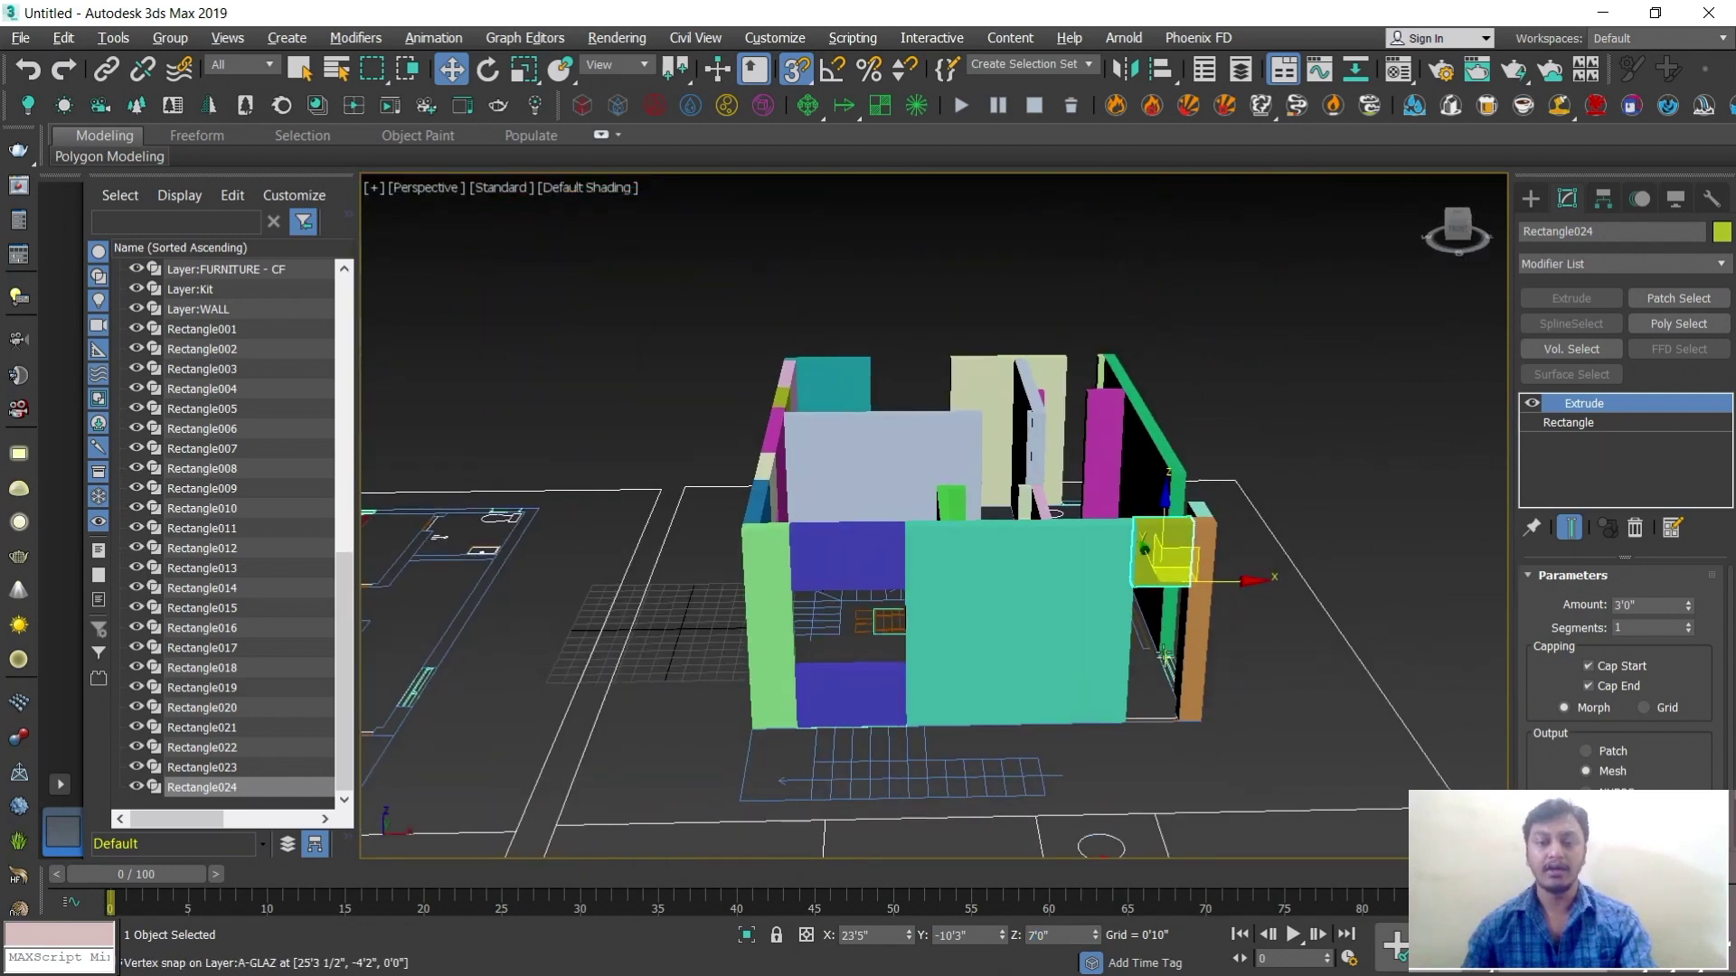
pyautogui.keyDown('alt'); pyautogui.moveTo(1164, 631); pyautogui.dragTo(1161, 655, button='middle'); pyautogui.keyUp('alt')
pyautogui.scroll(4, 1160, 667)
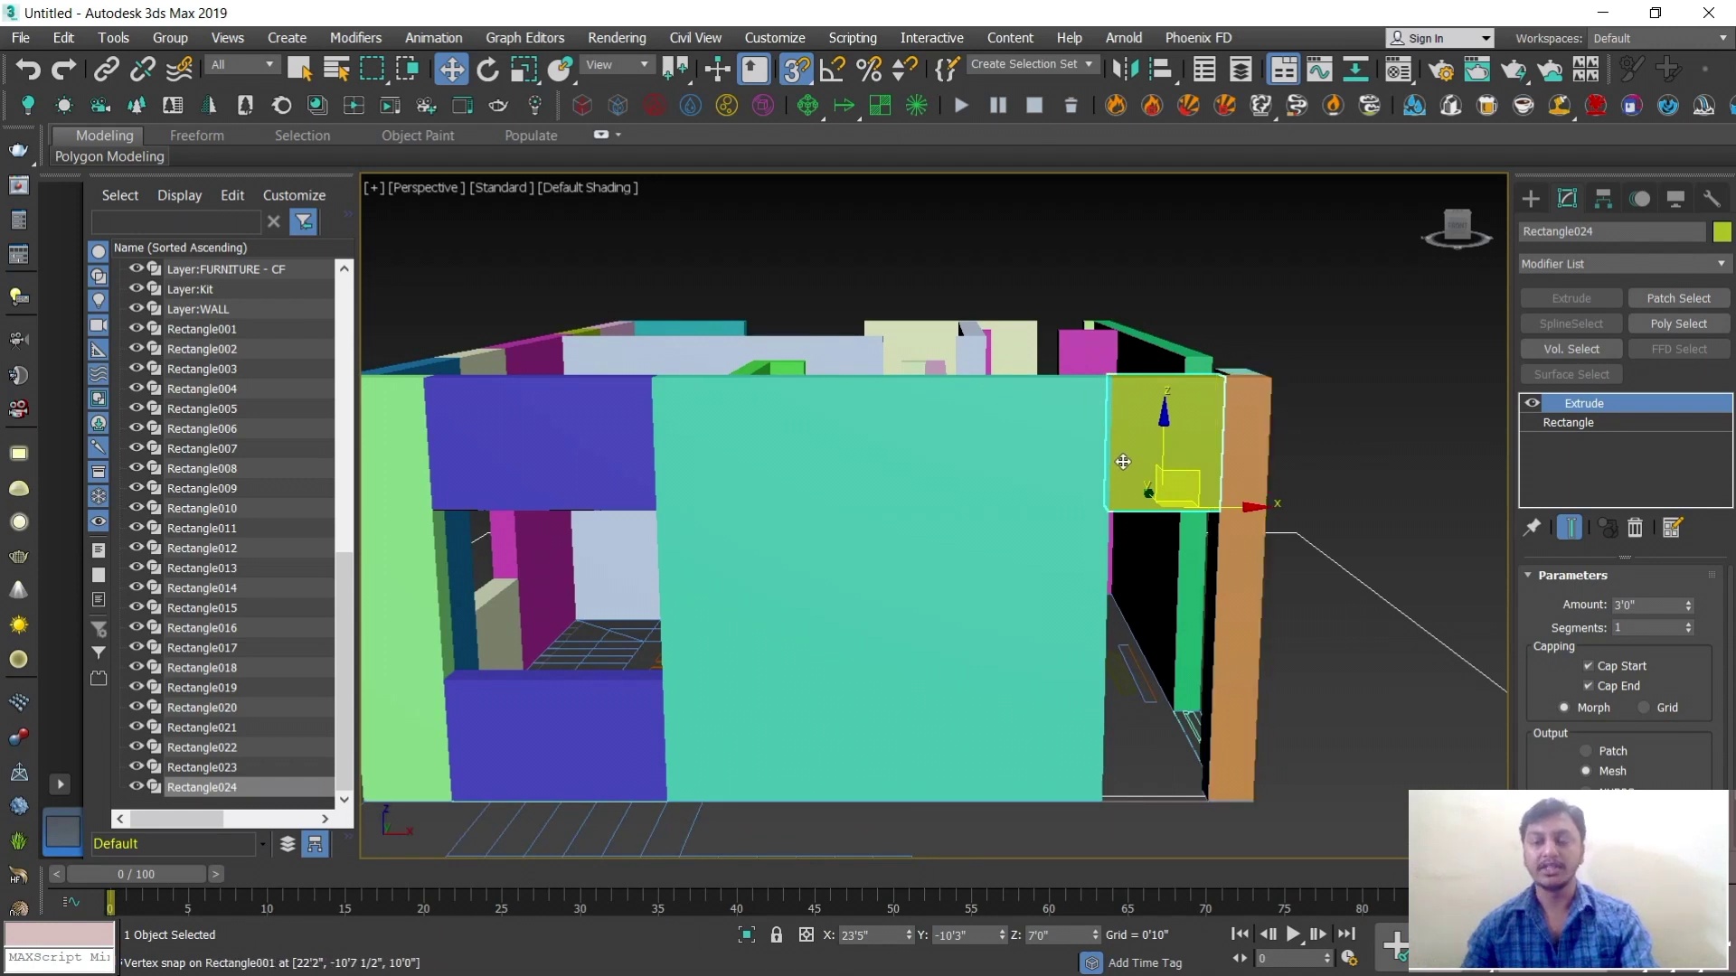
# Draw a snapped rectangle of 4'0" by 0'8 1/2" in the side wall's window opening near the entrance corner and extrude it 3'0"
pyautogui.scroll(-3, 1121, 462)
pyautogui.keyDown('alt'); pyautogui.moveTo(1145, 481); pyautogui.dragTo(850, 597, button='middle'); pyautogui.keyUp('alt')
pyautogui.click(1531, 198)
pyautogui.click(1649, 349)
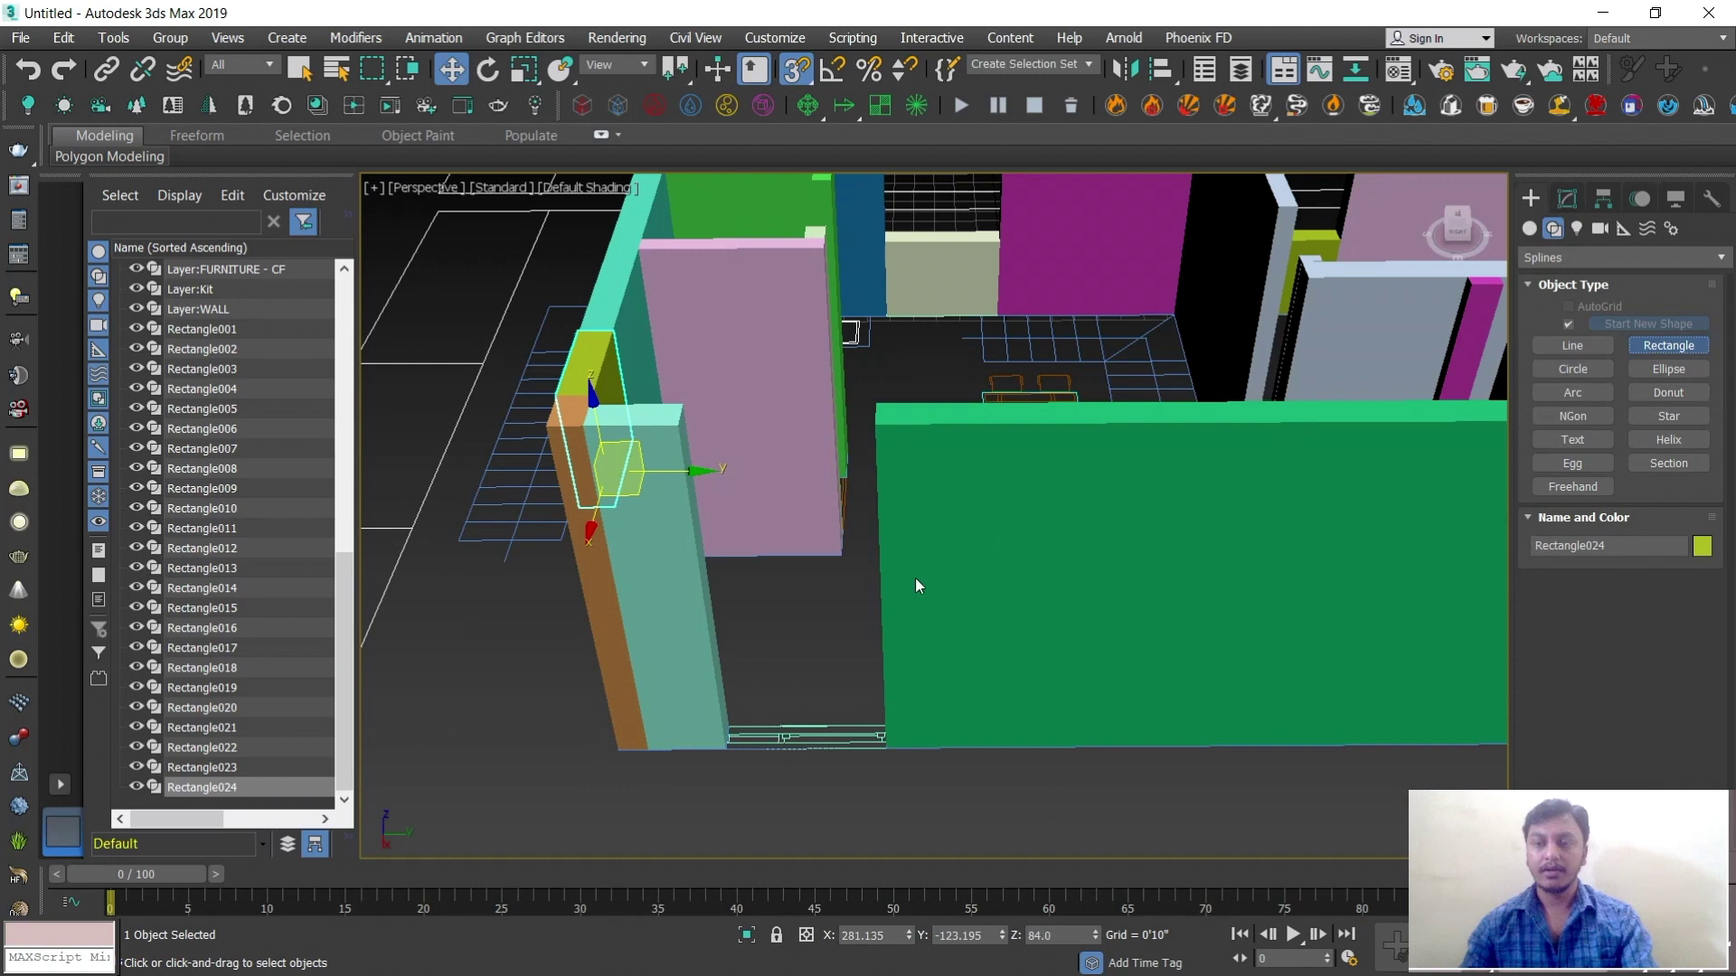
pyautogui.scroll(3, 915, 578)
pyautogui.scroll(1, 813, 723)
pyautogui.moveTo(827, 756); pyautogui.dragTo(582, 570, button='middle')
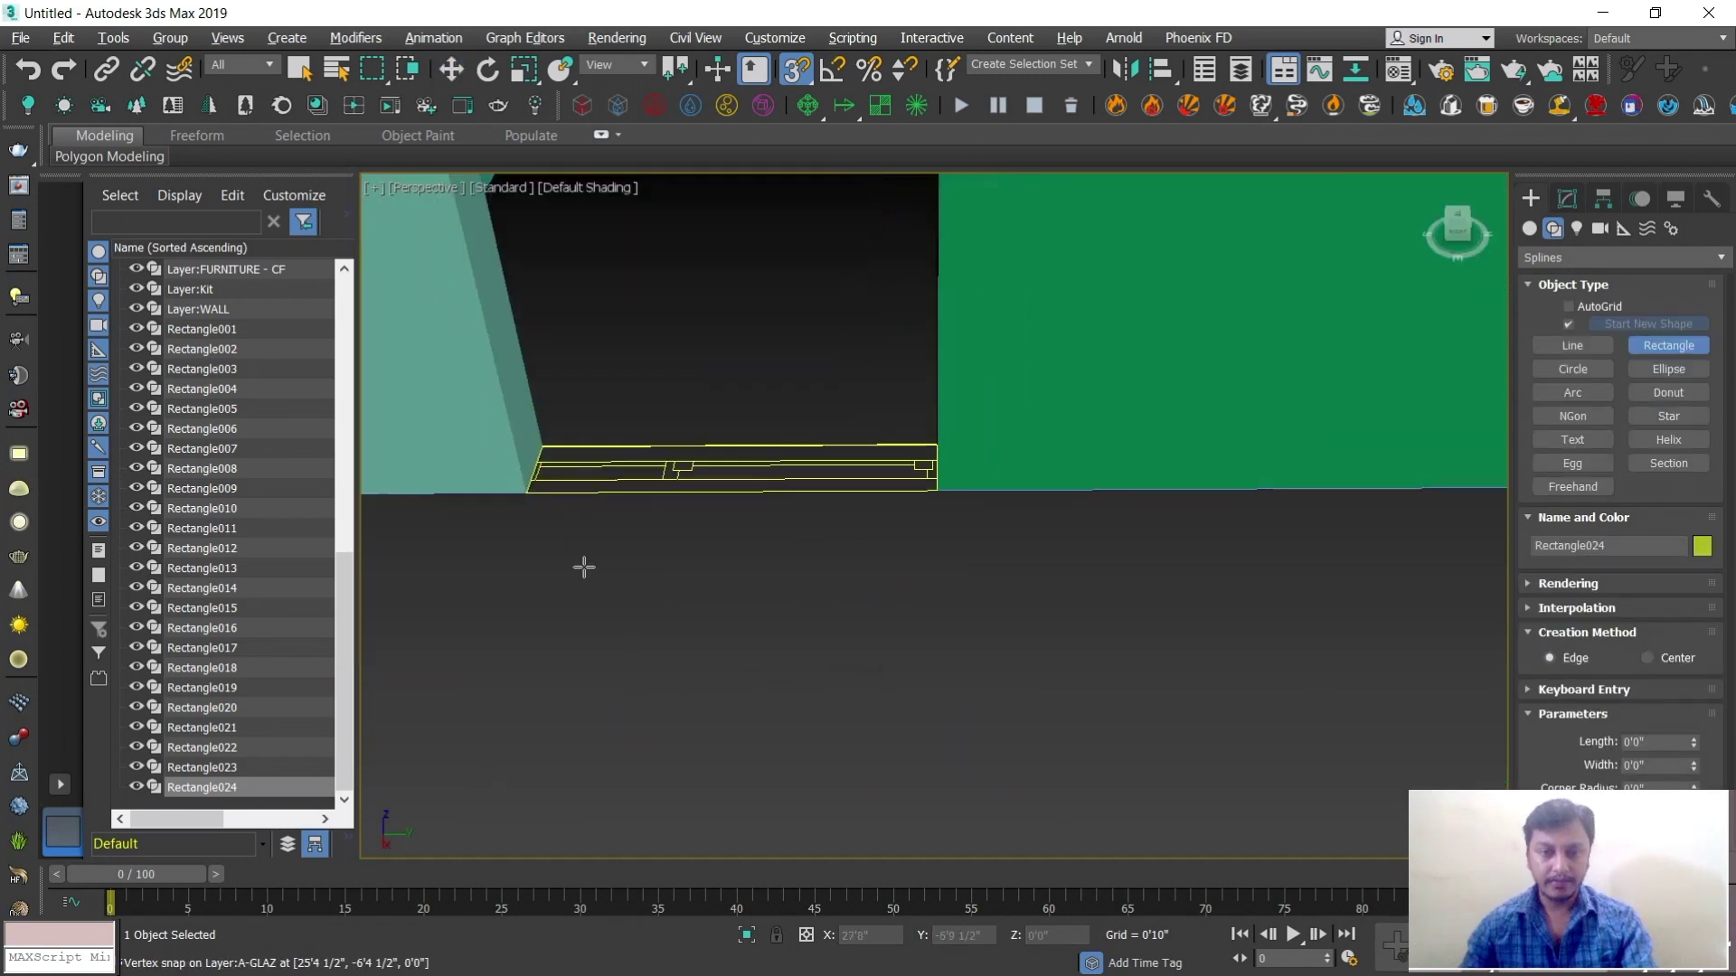
pyautogui.moveTo(529, 495); pyautogui.dragTo(934, 446)
pyautogui.press('w')
pyautogui.click(1566, 198)
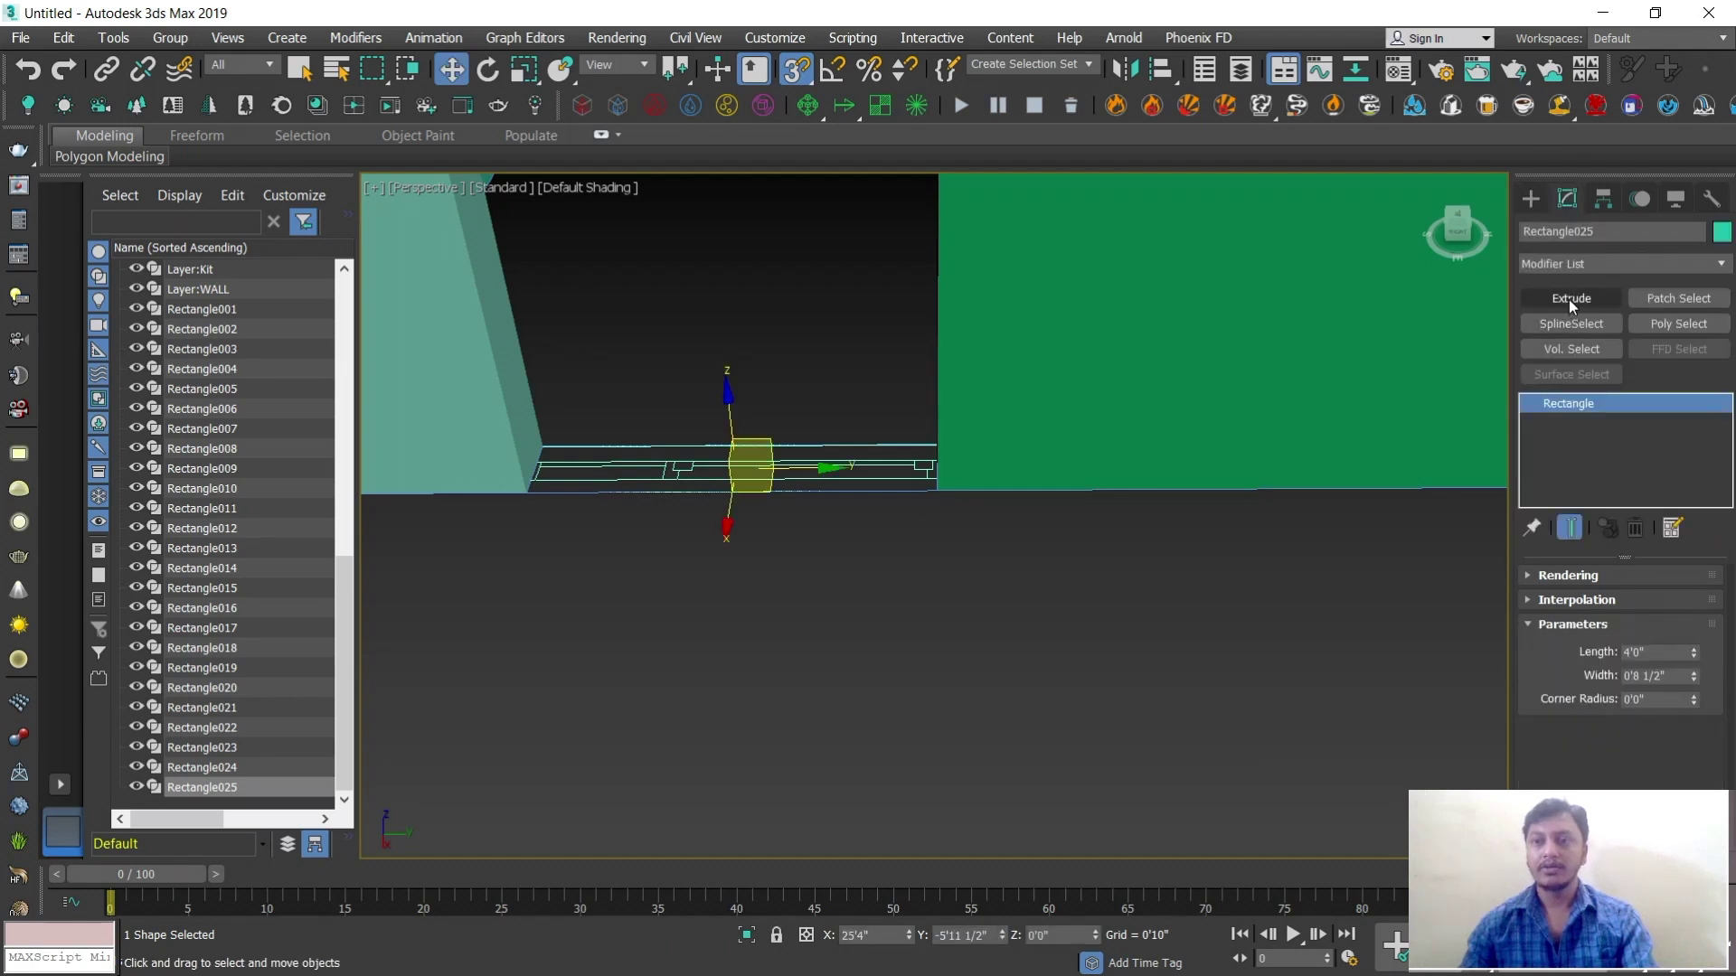
pyautogui.click(1569, 300)
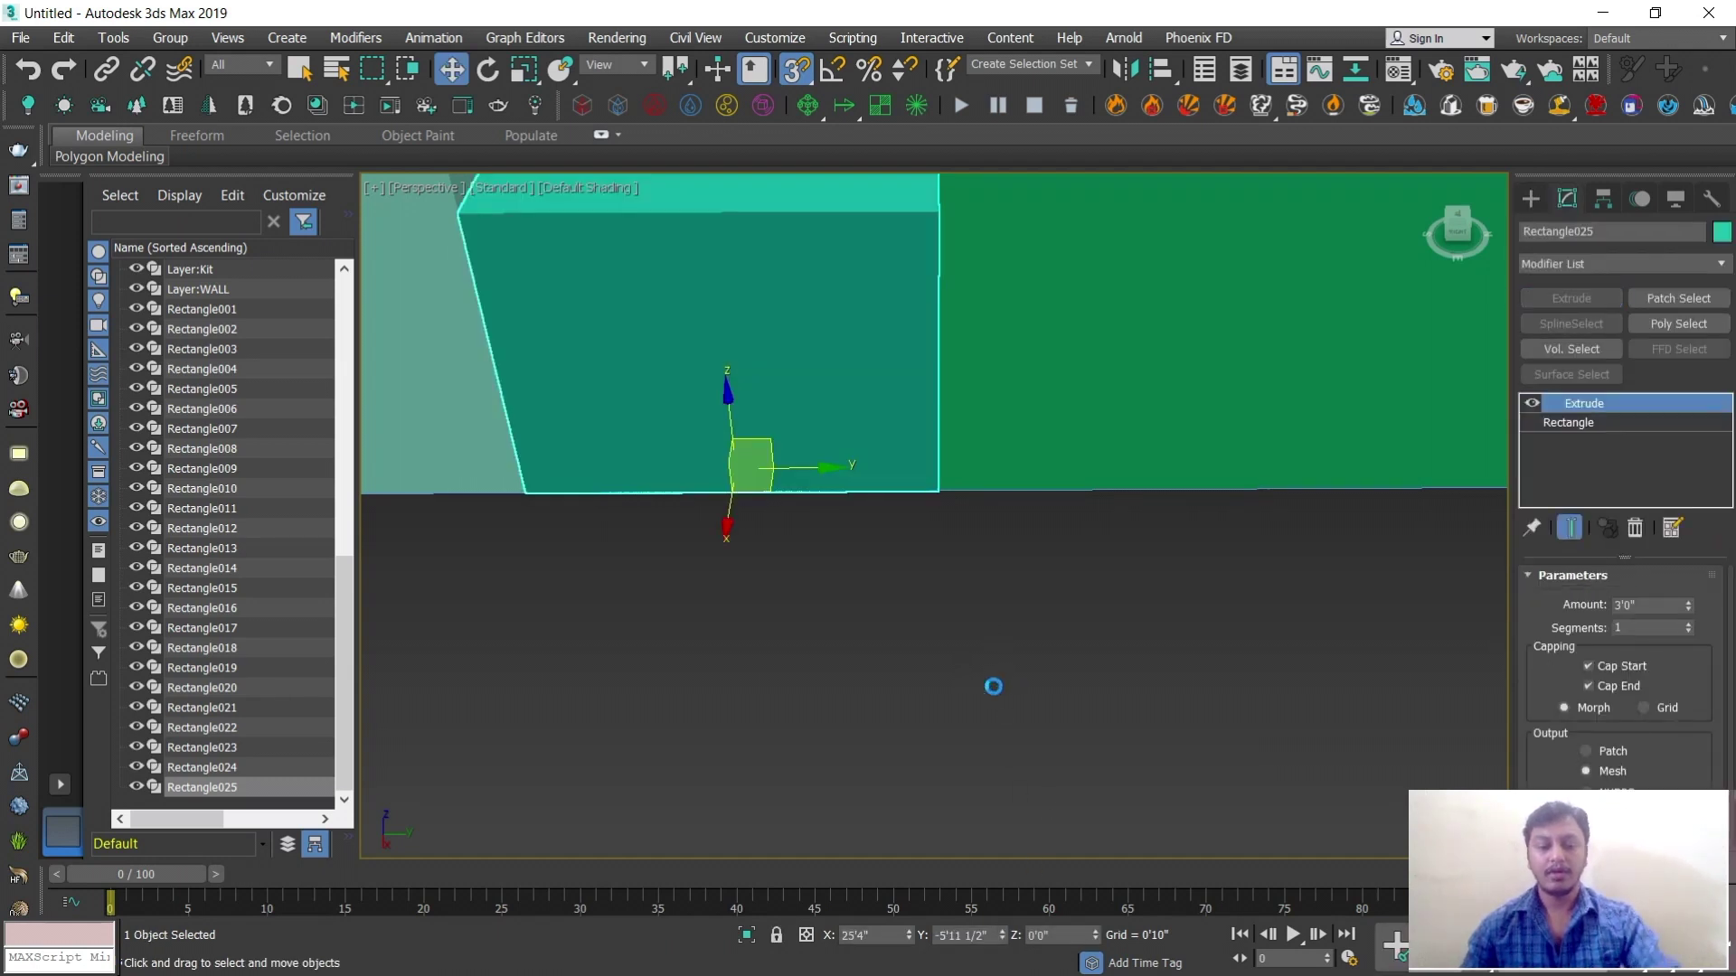
# Clone the side window's sill wall near the entrance and set the clone's Z position to 7'0"
pyautogui.hotkey('ctrl', 'v')
pyautogui.click(801, 579)
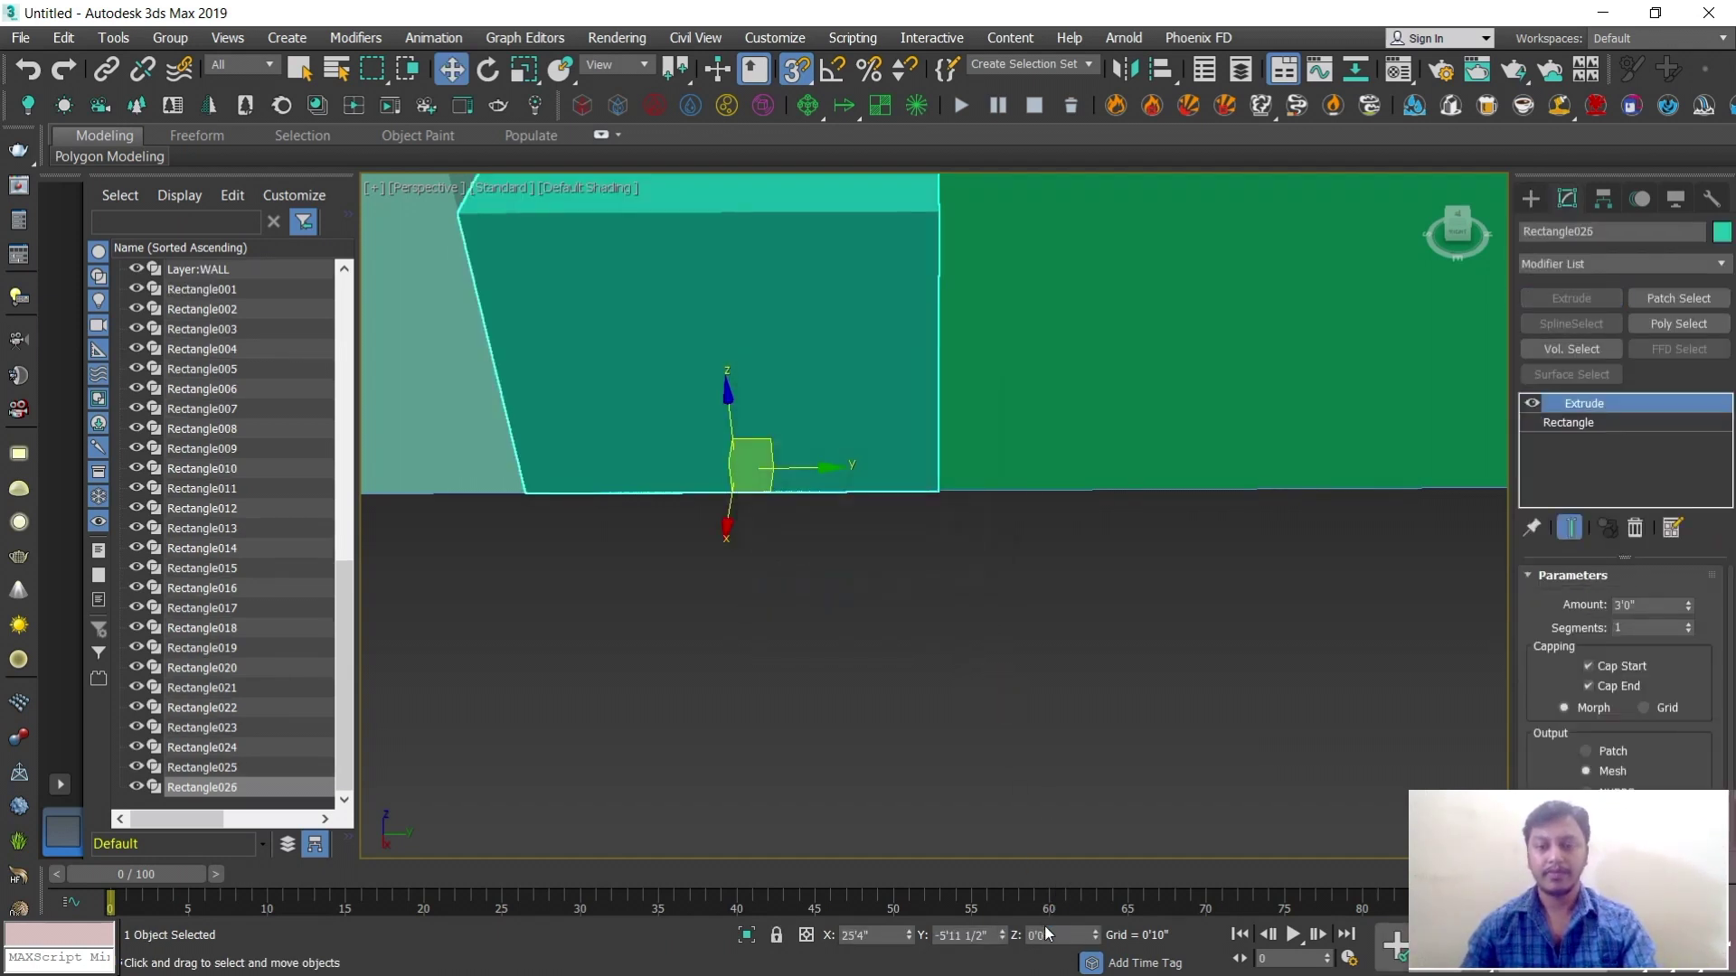
pyautogui.write('7')
pyautogui.press('Return')
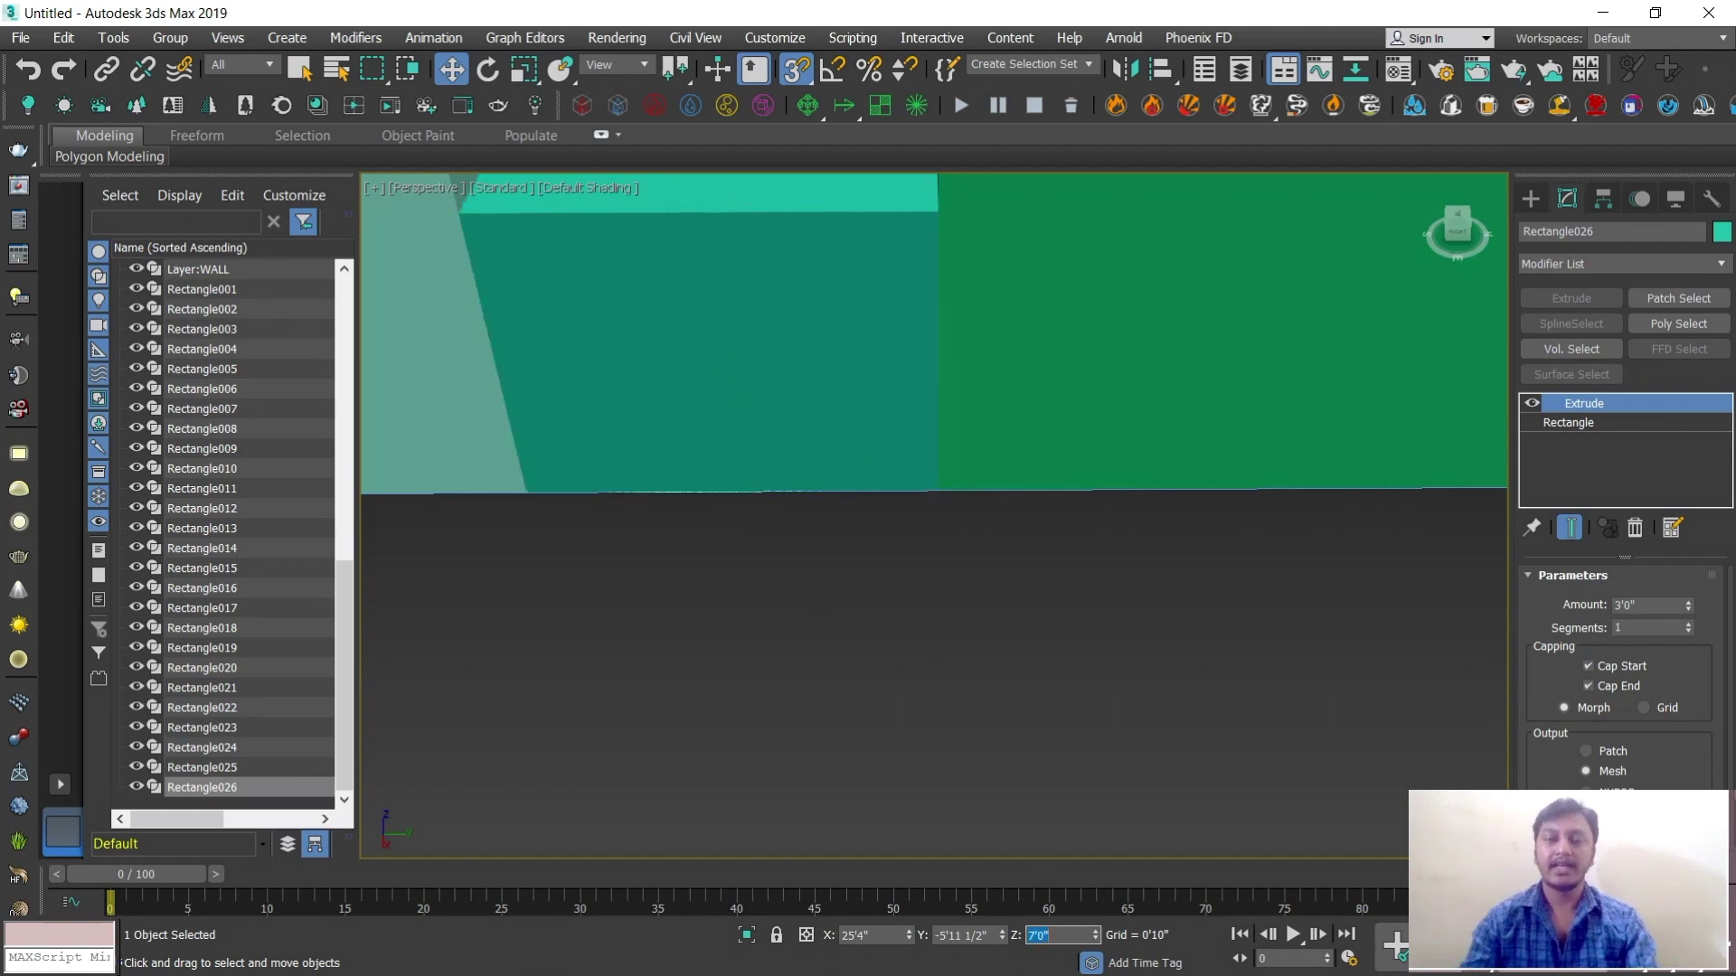
# Draw a snapped rectangle of 5'1" by 0'9" in the rear bedroom window opening at the bed and extrude it 3'0"
pyautogui.scroll(-10, 814, 389)
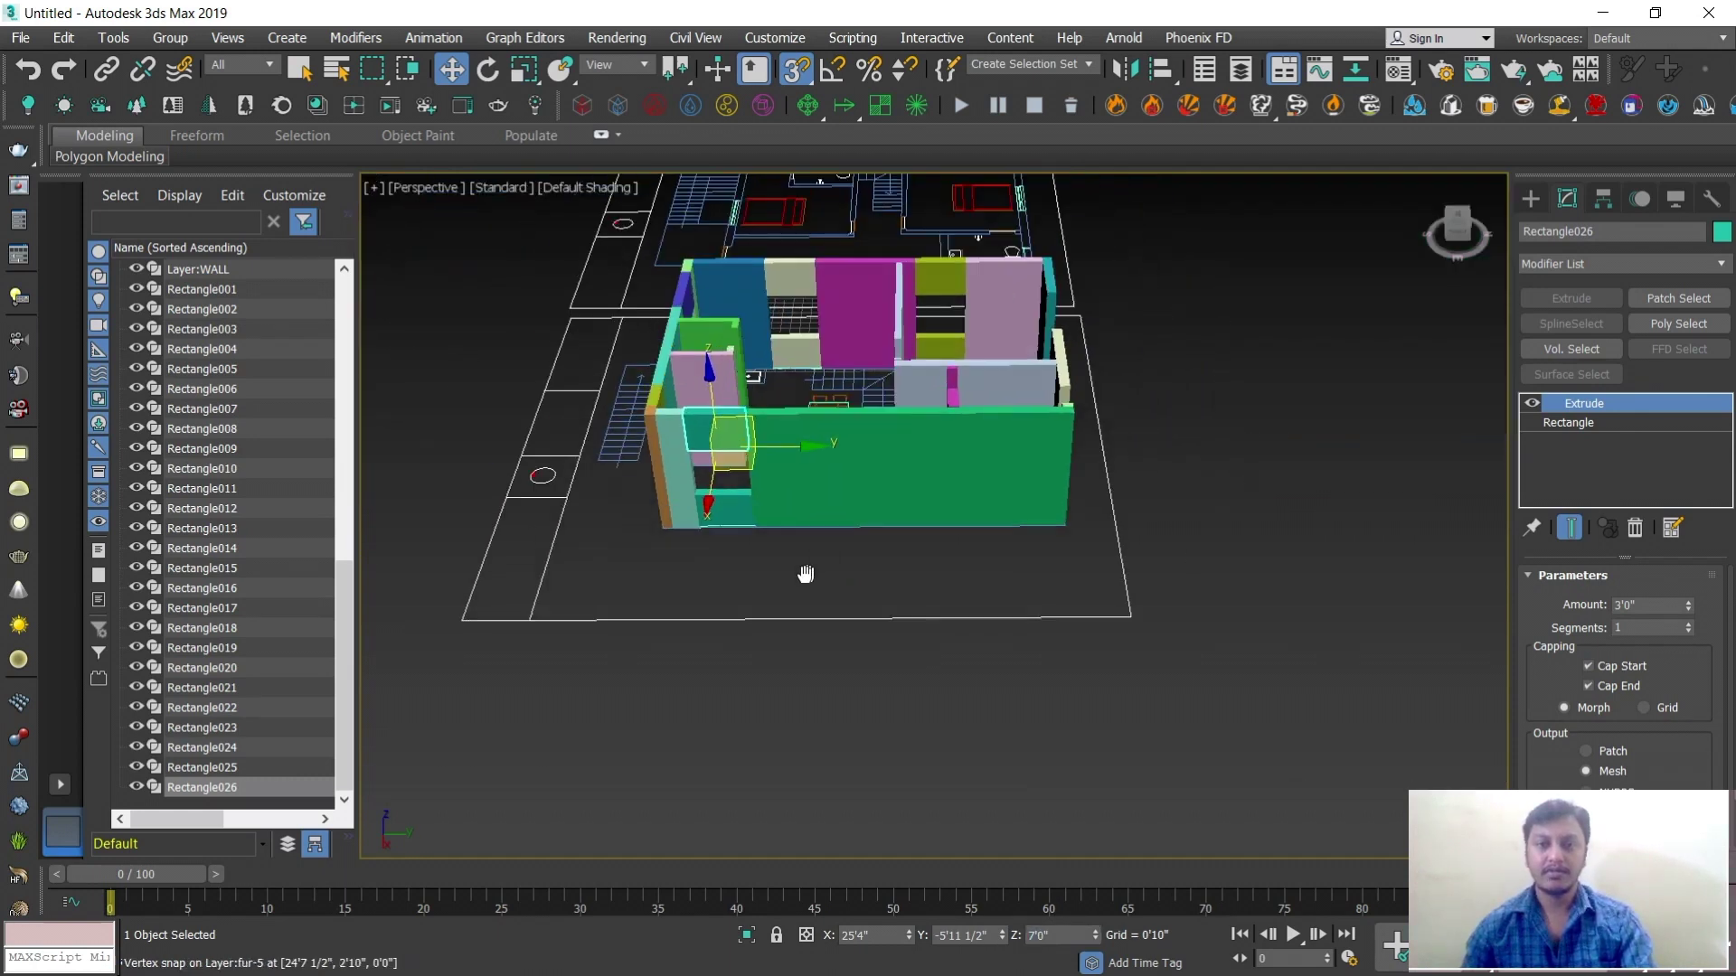
pyautogui.keyDown('alt'); pyautogui.moveTo(1130, 533); pyautogui.dragTo(958, 654, button='middle'); pyautogui.keyUp('alt')
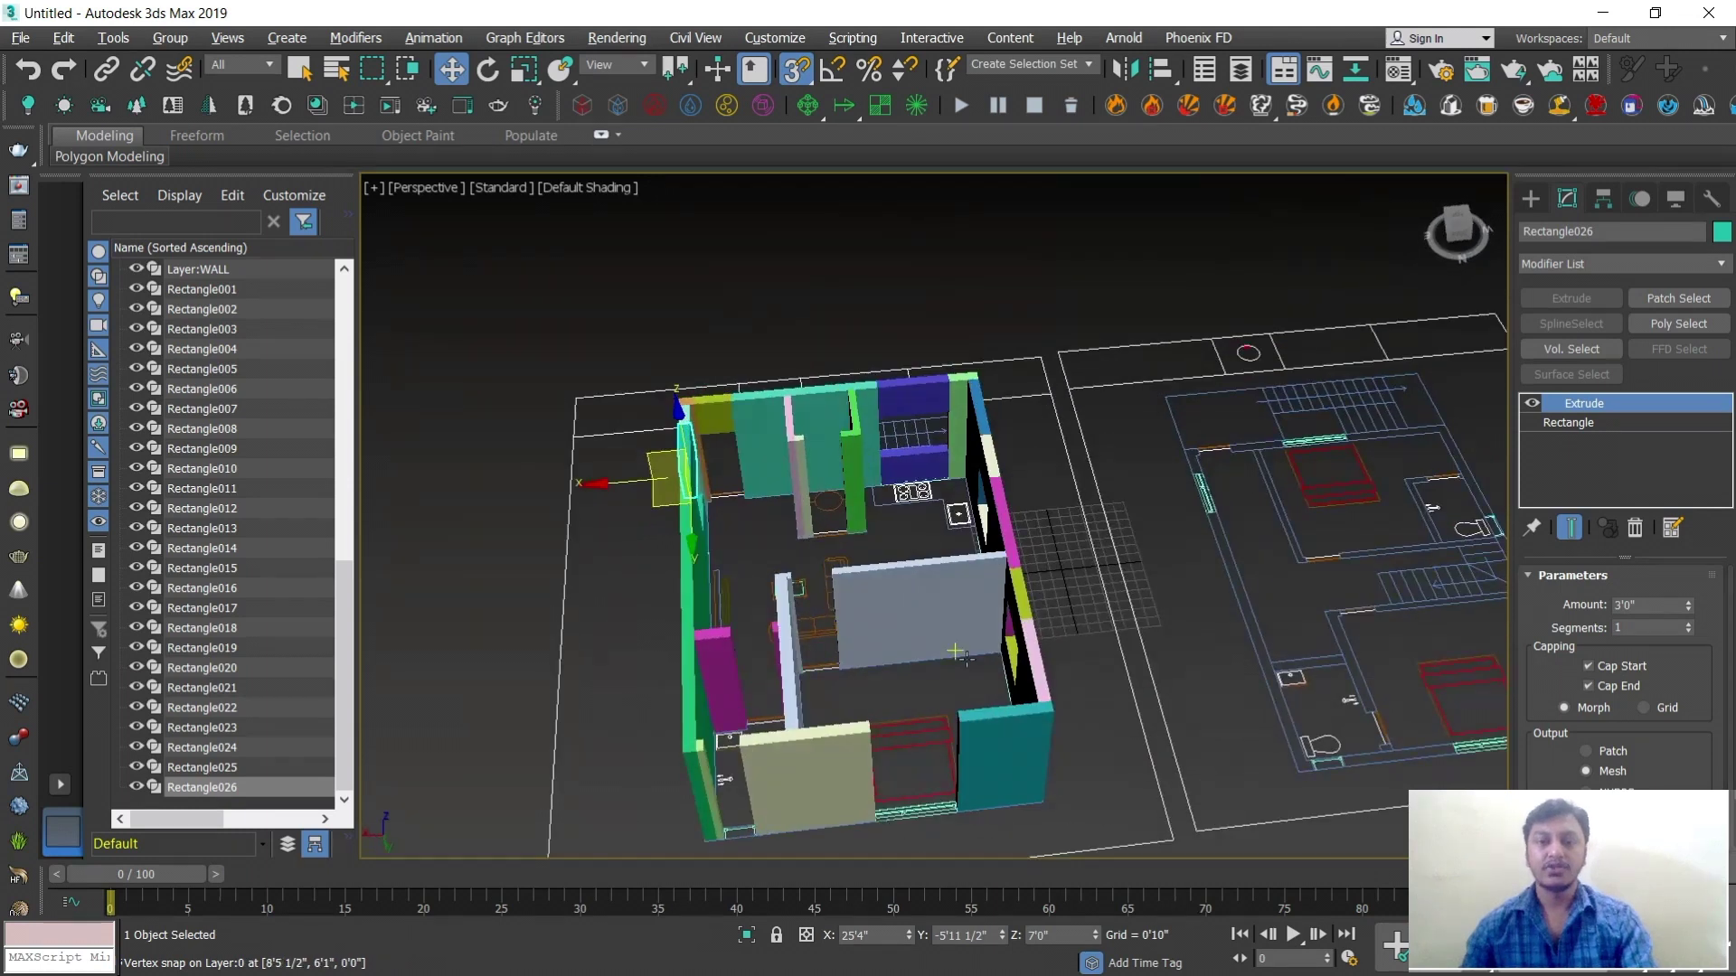
pyautogui.scroll(2, 949, 660)
pyautogui.scroll(8, 795, 642)
pyautogui.scroll(-5, 725, 686)
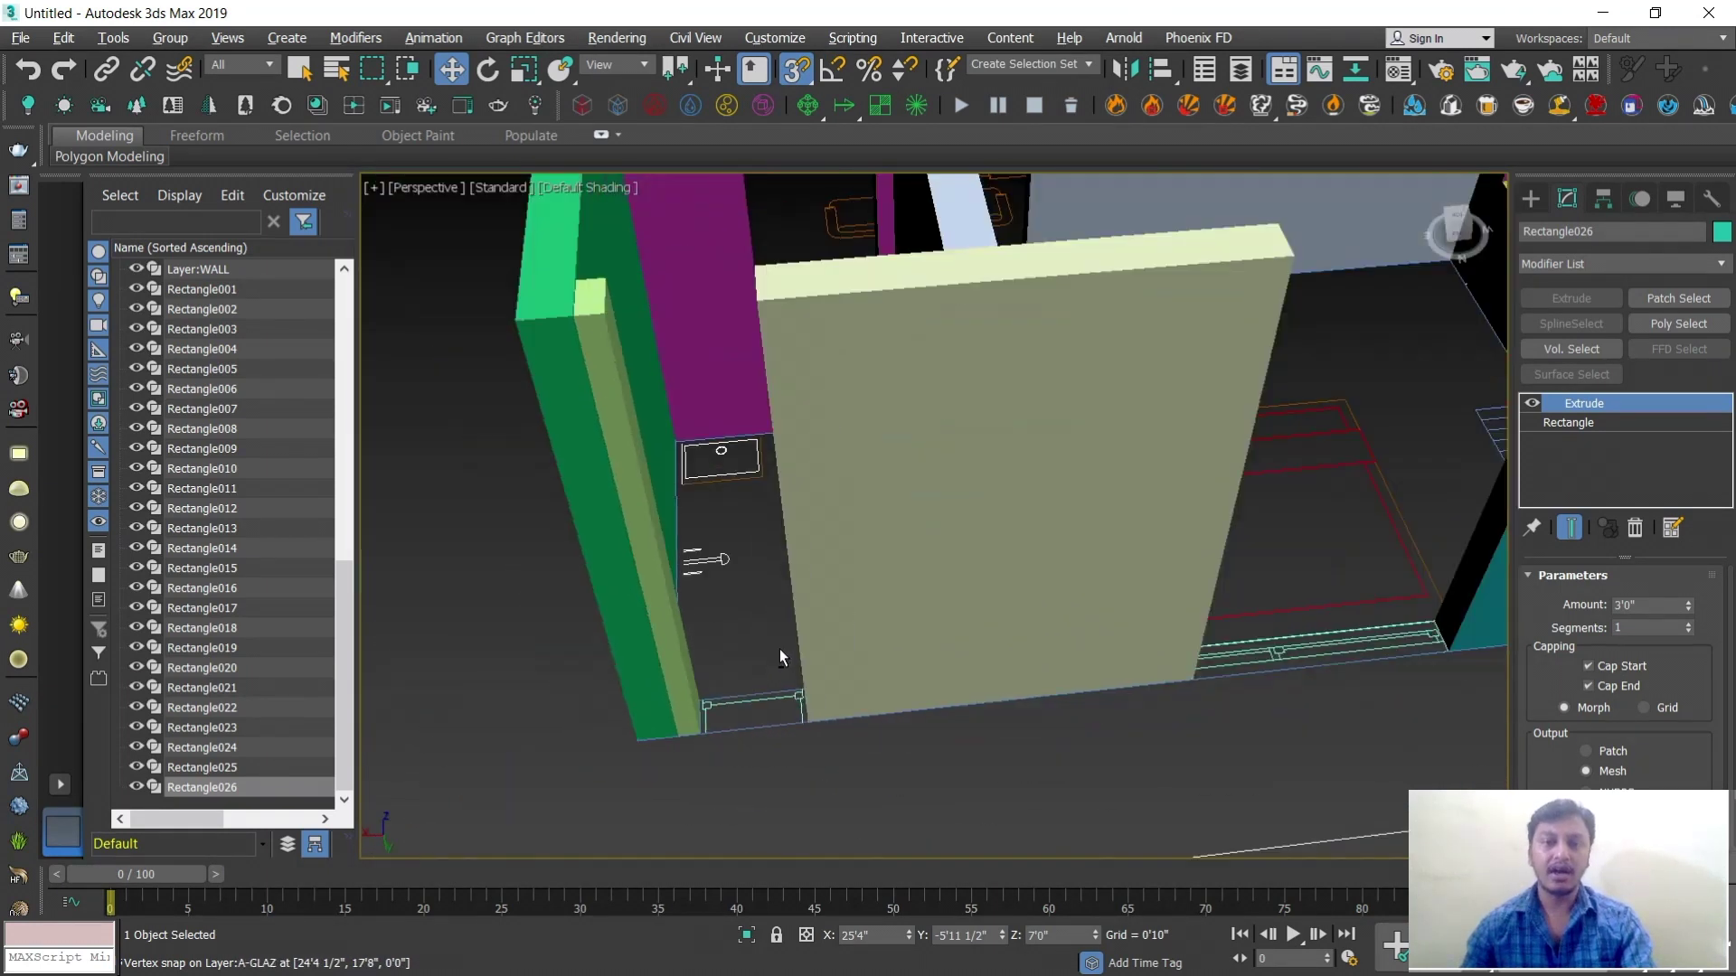
pyautogui.moveTo(1009, 641)
pyautogui.mouseDown(button='middle')
pyautogui.moveTo(845, 659)
pyautogui.moveTo(1002, 670)
pyautogui.mouseUp(button='middle')
pyautogui.scroll(2, 940, 665)
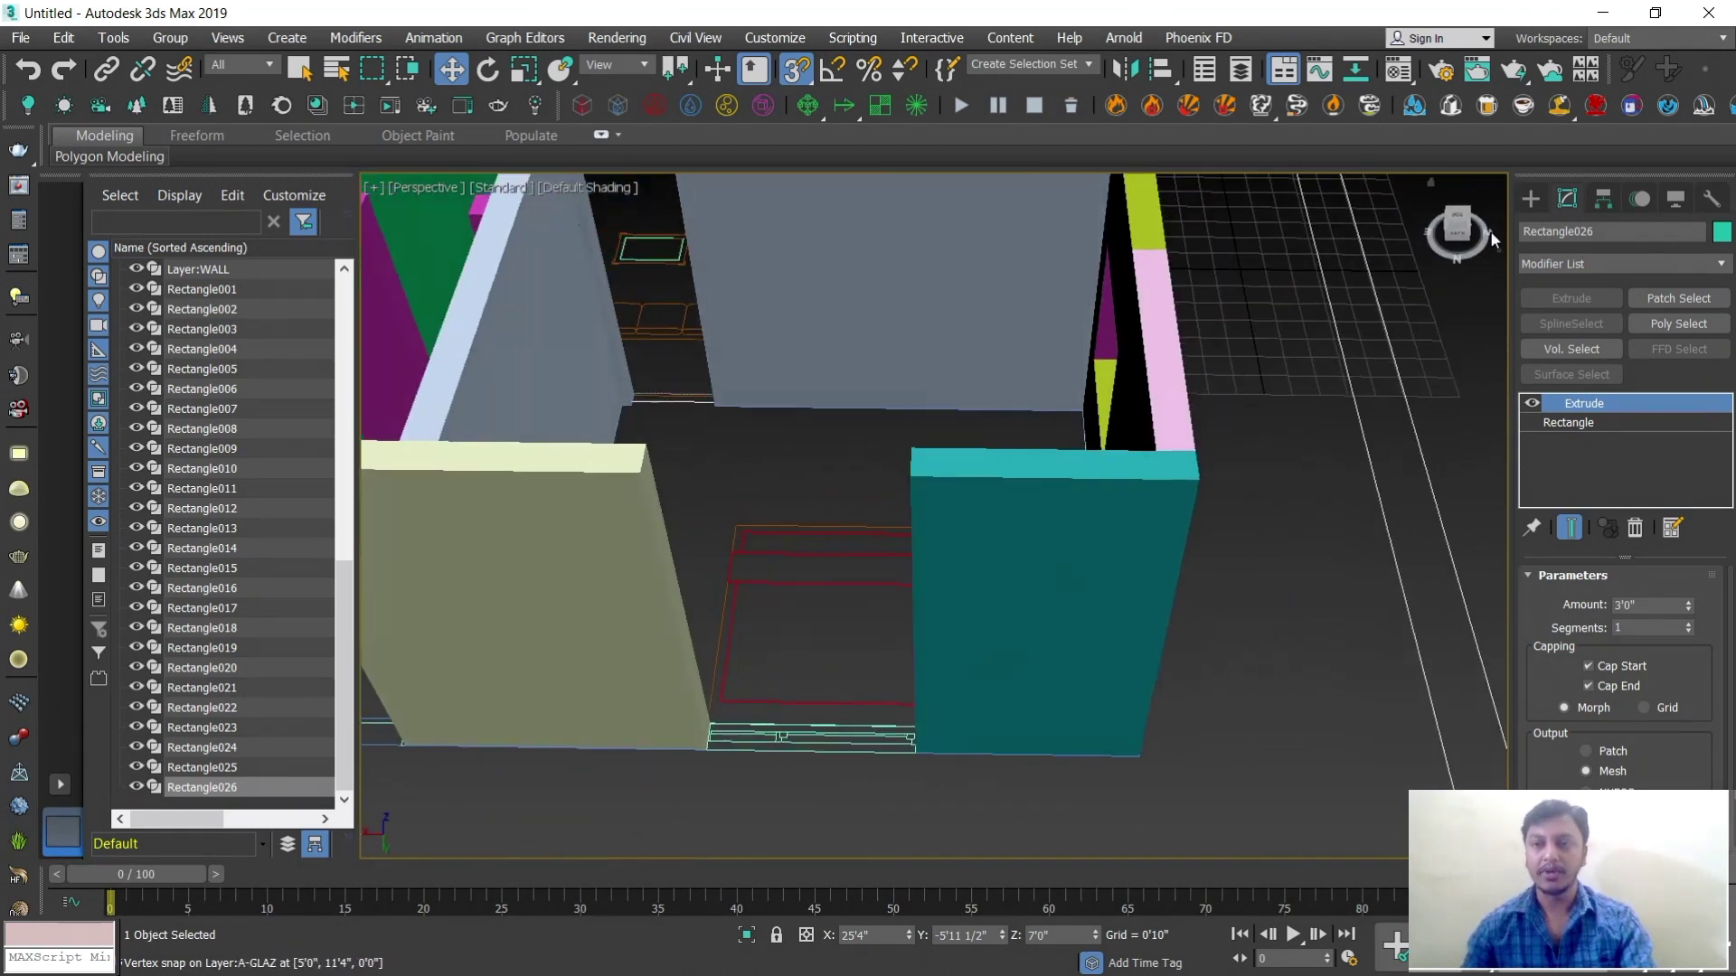
pyautogui.click(1530, 198)
pyautogui.click(1668, 345)
pyautogui.scroll(6, 877, 744)
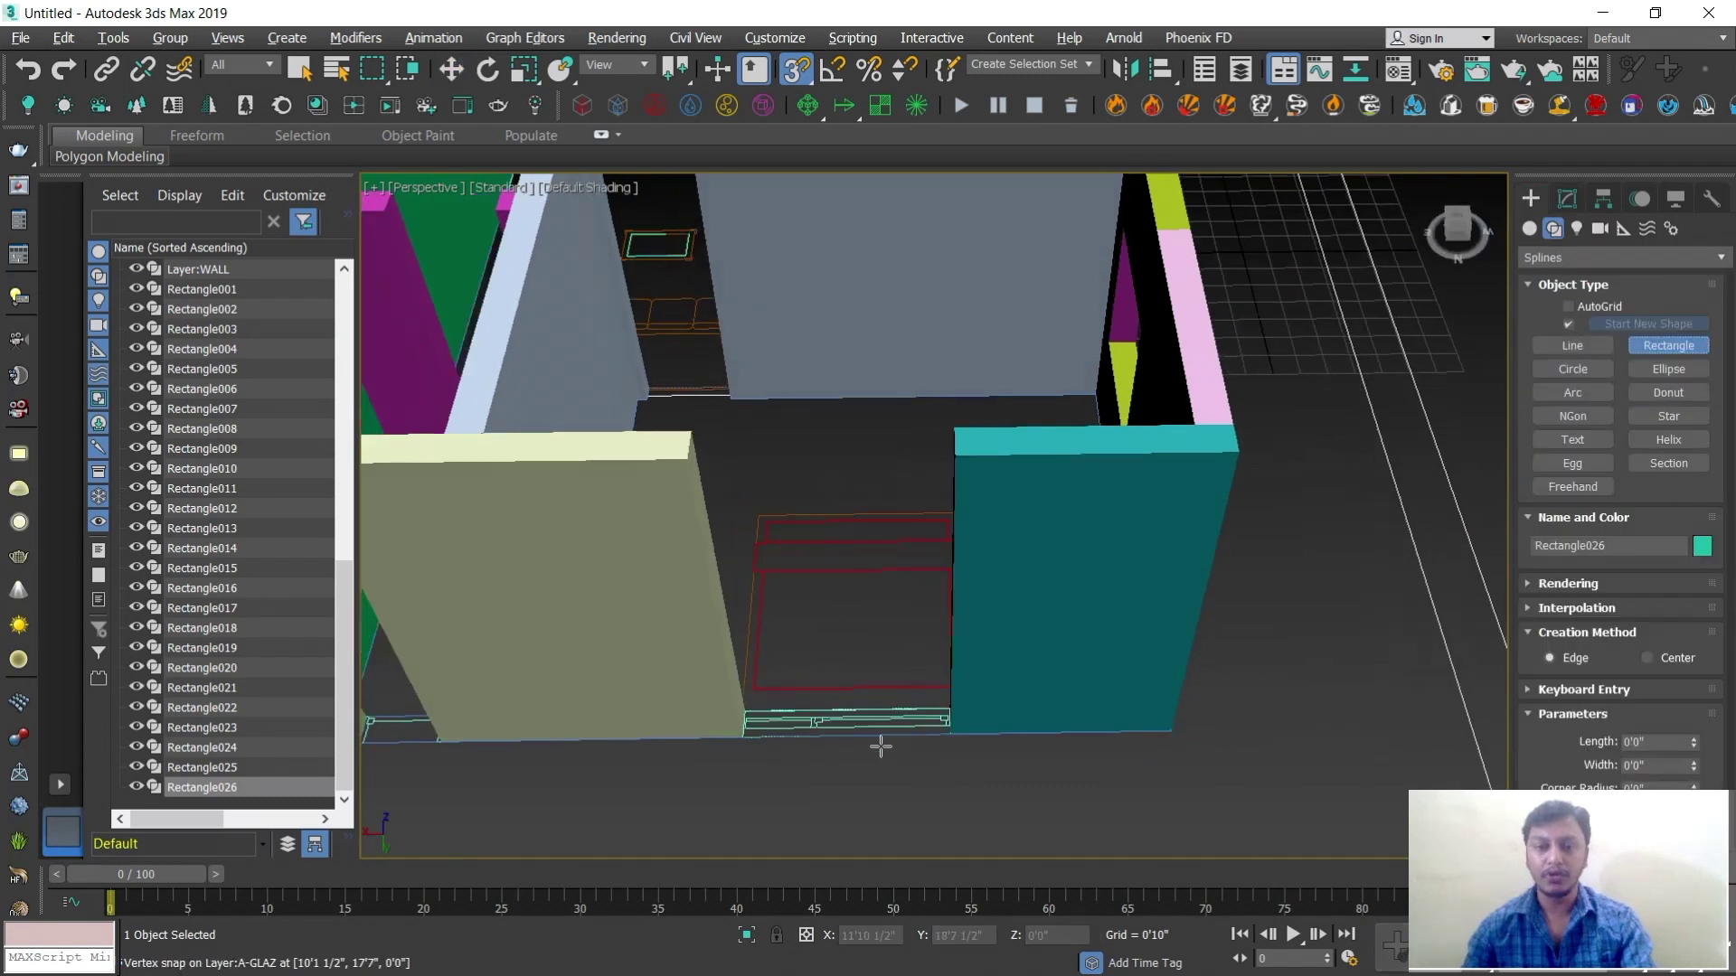
pyautogui.moveTo(637, 600); pyautogui.dragTo(1175, 651)
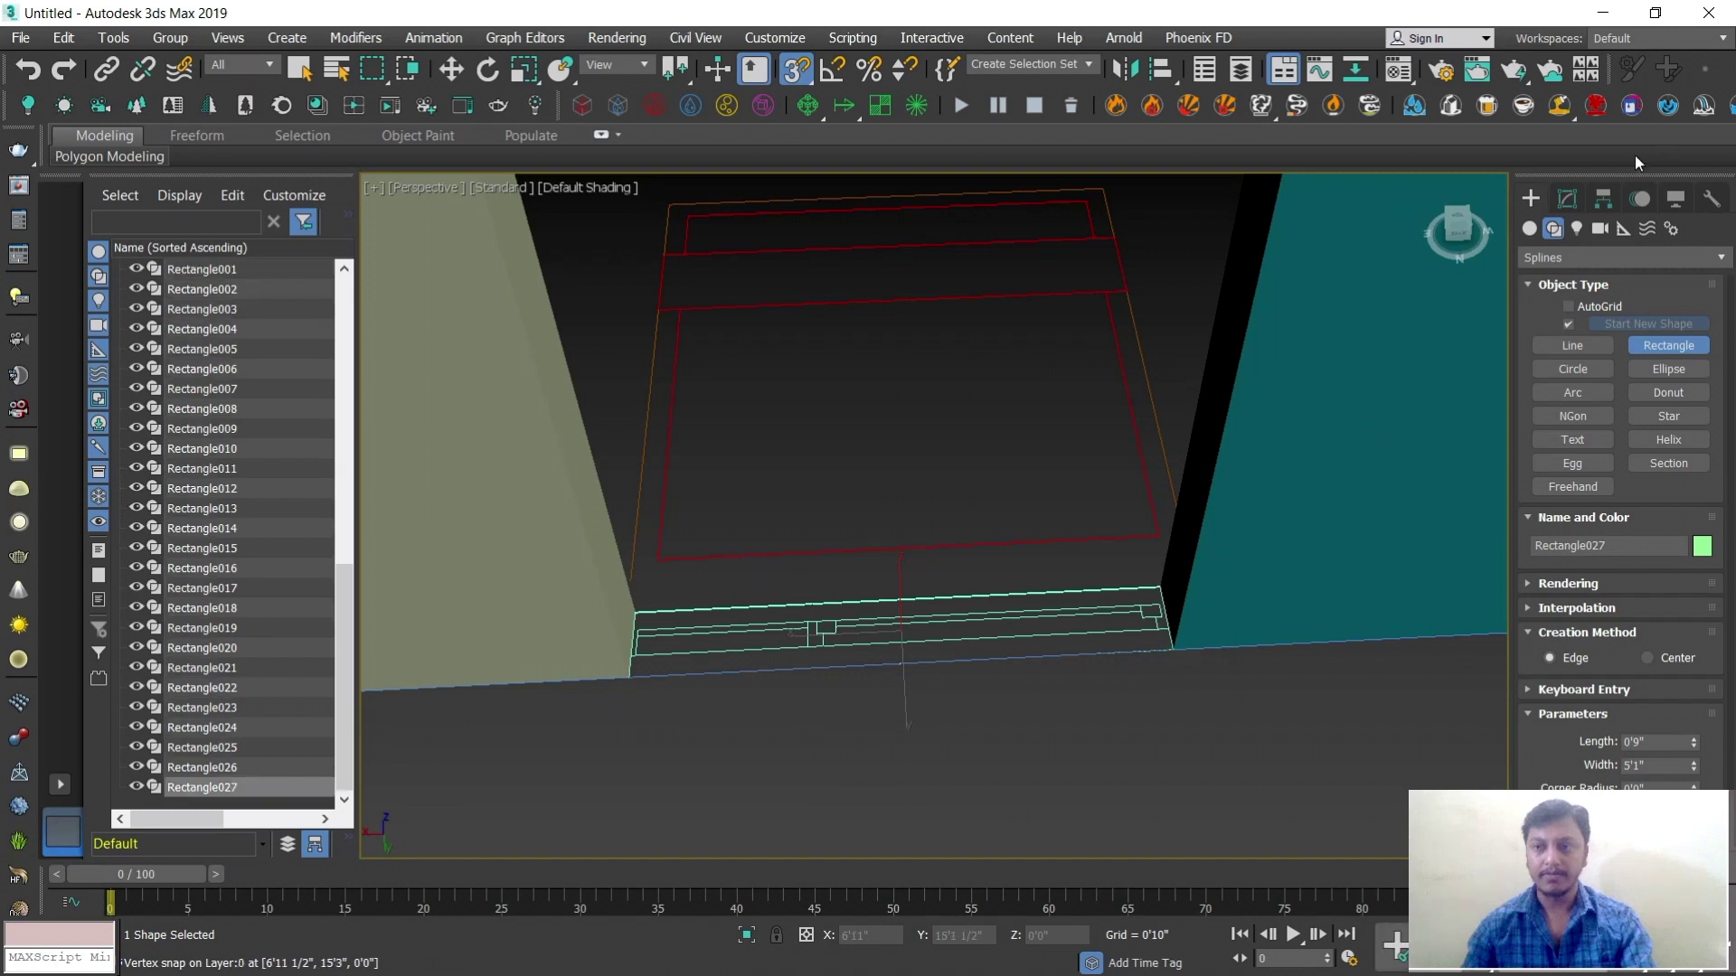
pyautogui.click(1567, 200)
pyautogui.click(1569, 298)
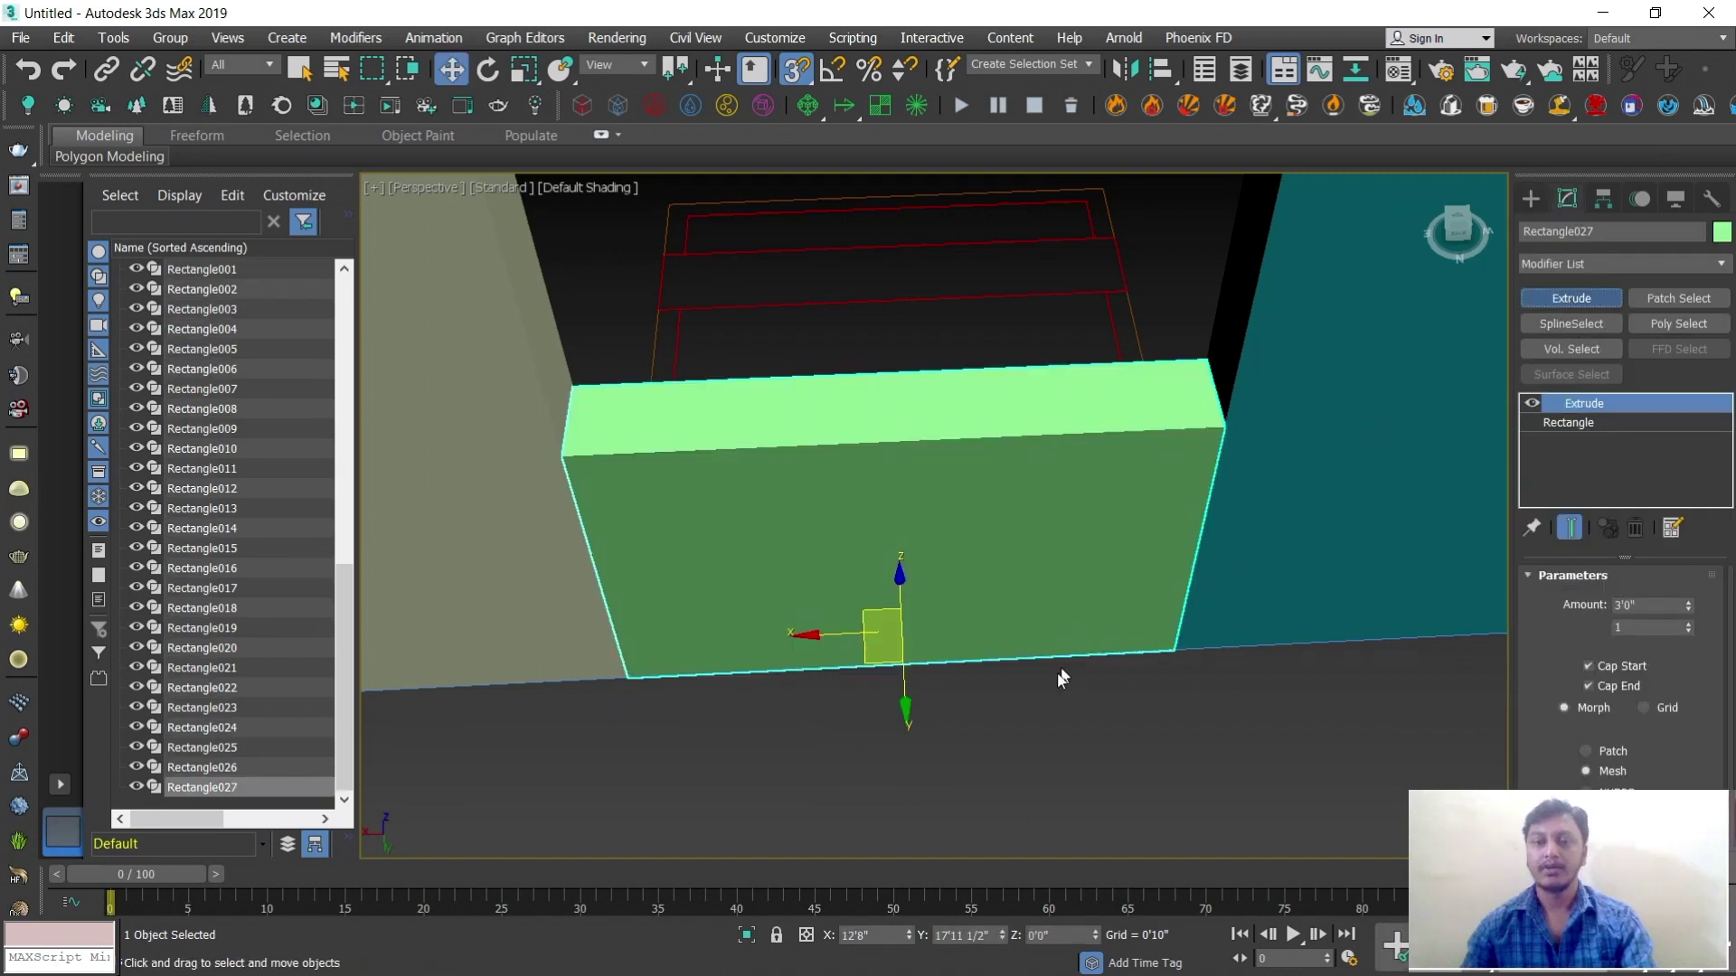
# Clone the rear bedroom window's sill wall as a copy and set the clone's Z position to 7'0"
pyautogui.hotkey('ctrl', 'v')
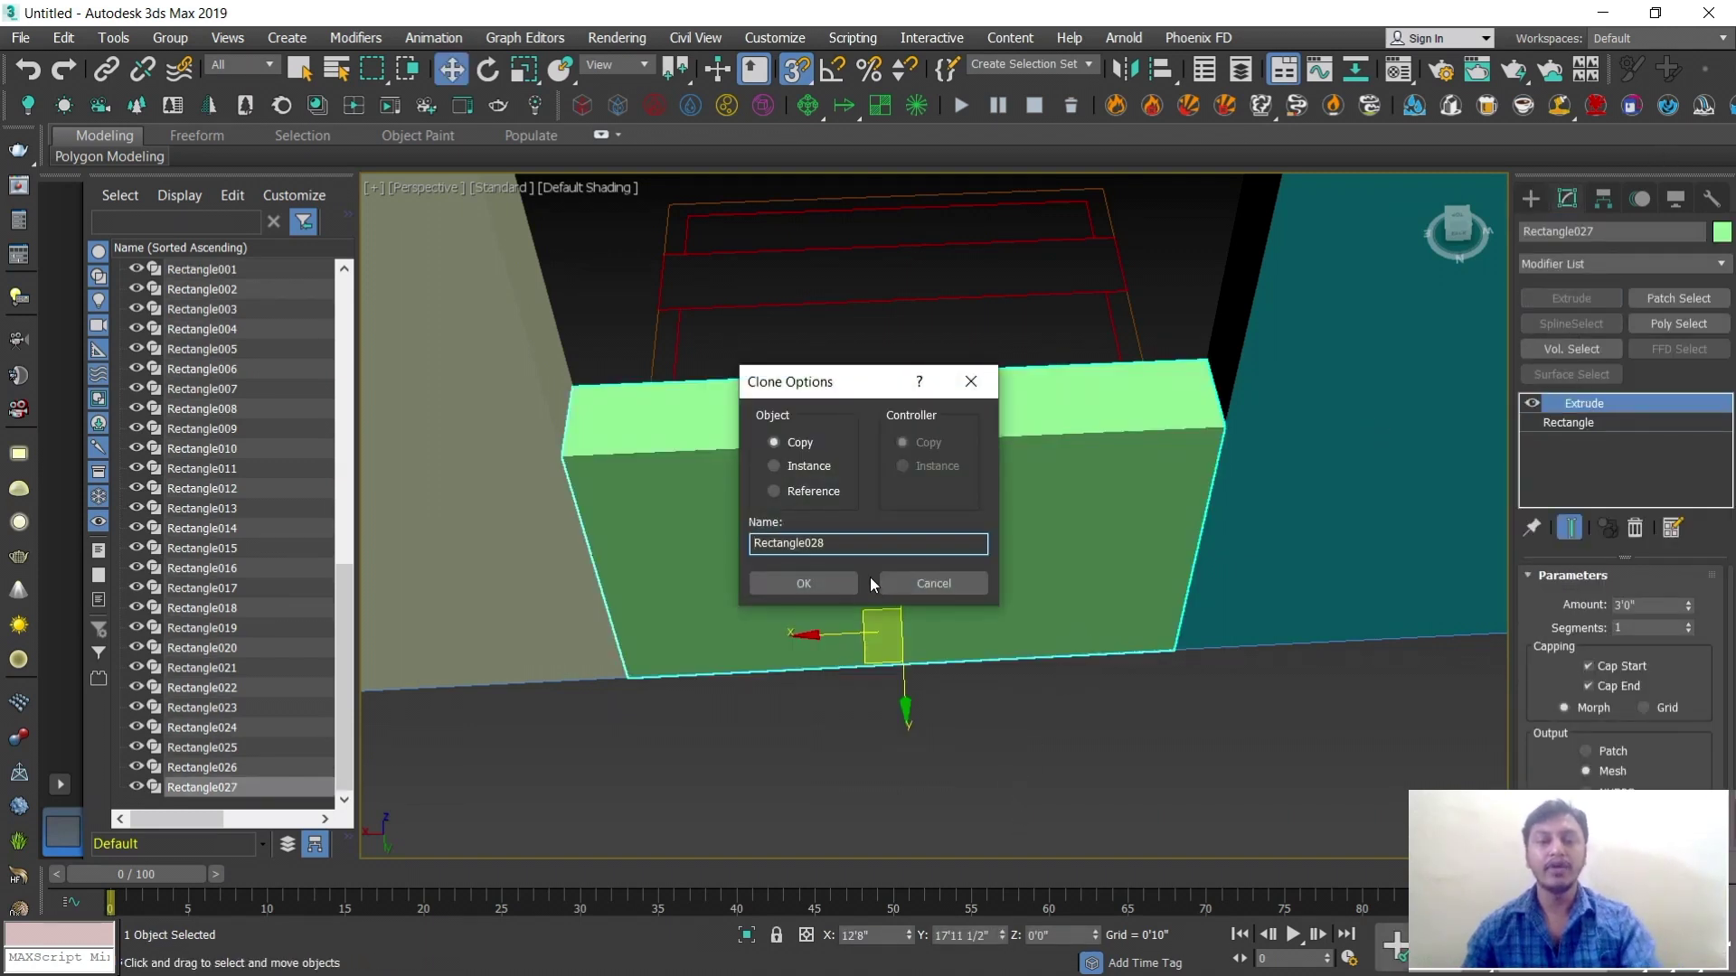
pyautogui.click(804, 583)
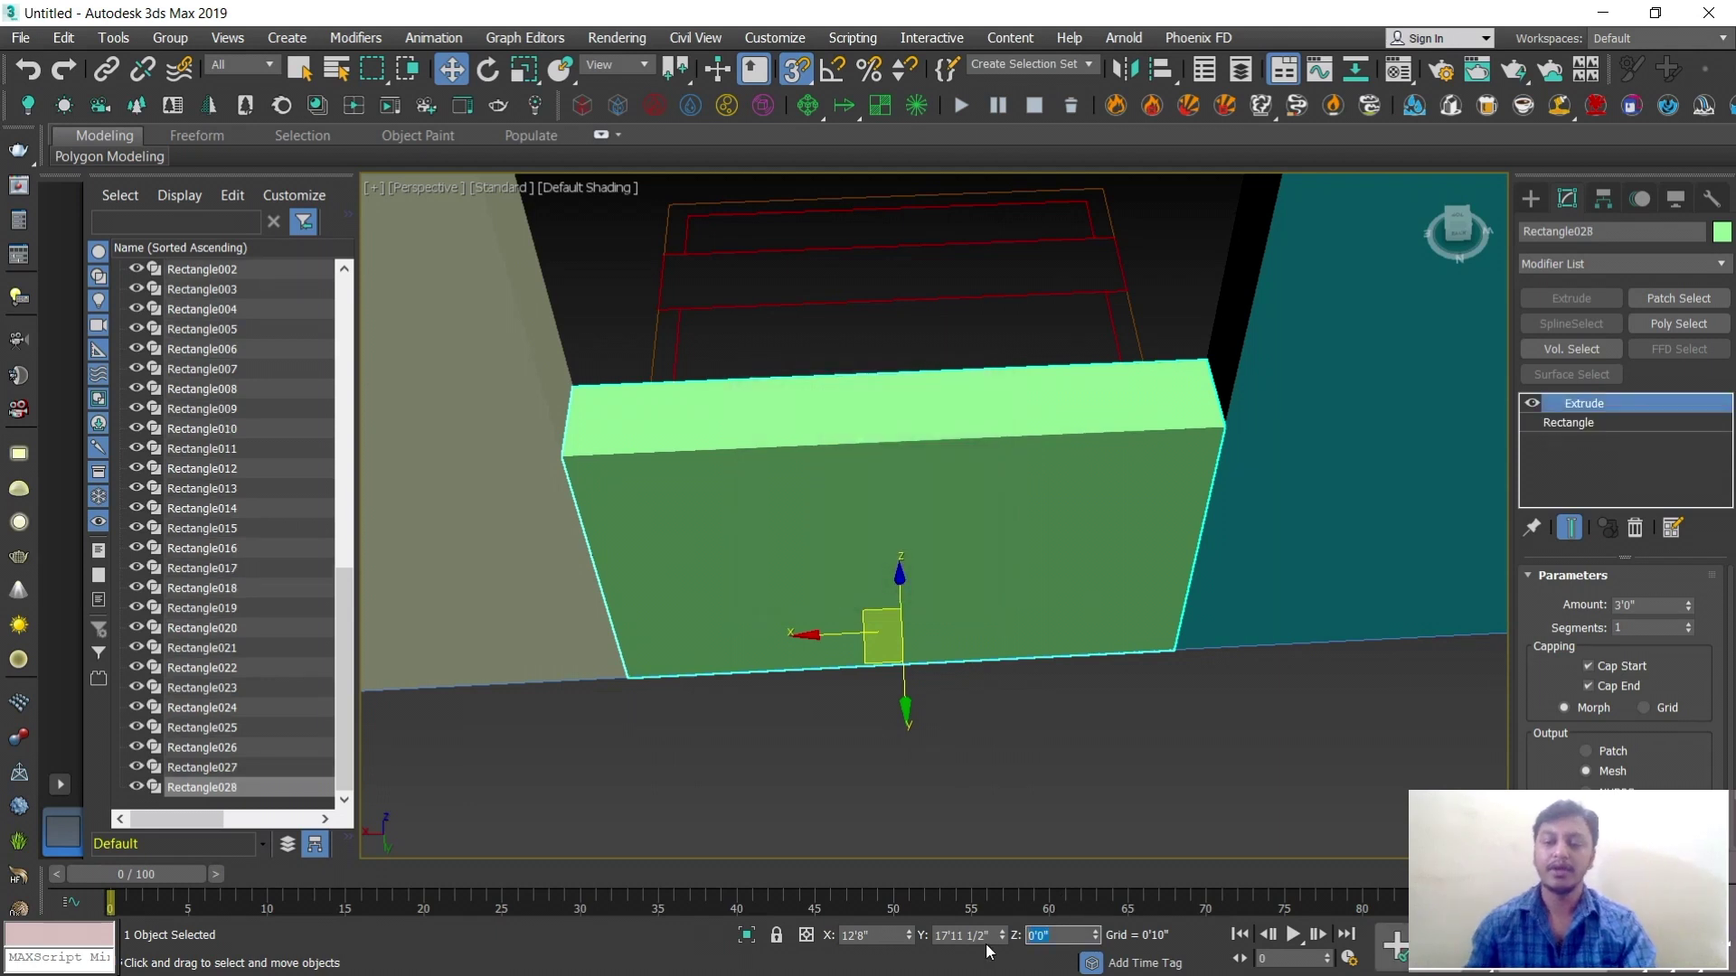
pyautogui.write('7')
pyautogui.press('Return')
# Draw a snapped rectangle of 2'0" by 0'9" in the bathroom's rear window opening and extrude it 5'0"
pyautogui.scroll(-5, 788, 348)
pyautogui.moveTo(918, 524); pyautogui.dragTo(1124, 589, button='middle')
pyautogui.scroll(2, 849, 477)
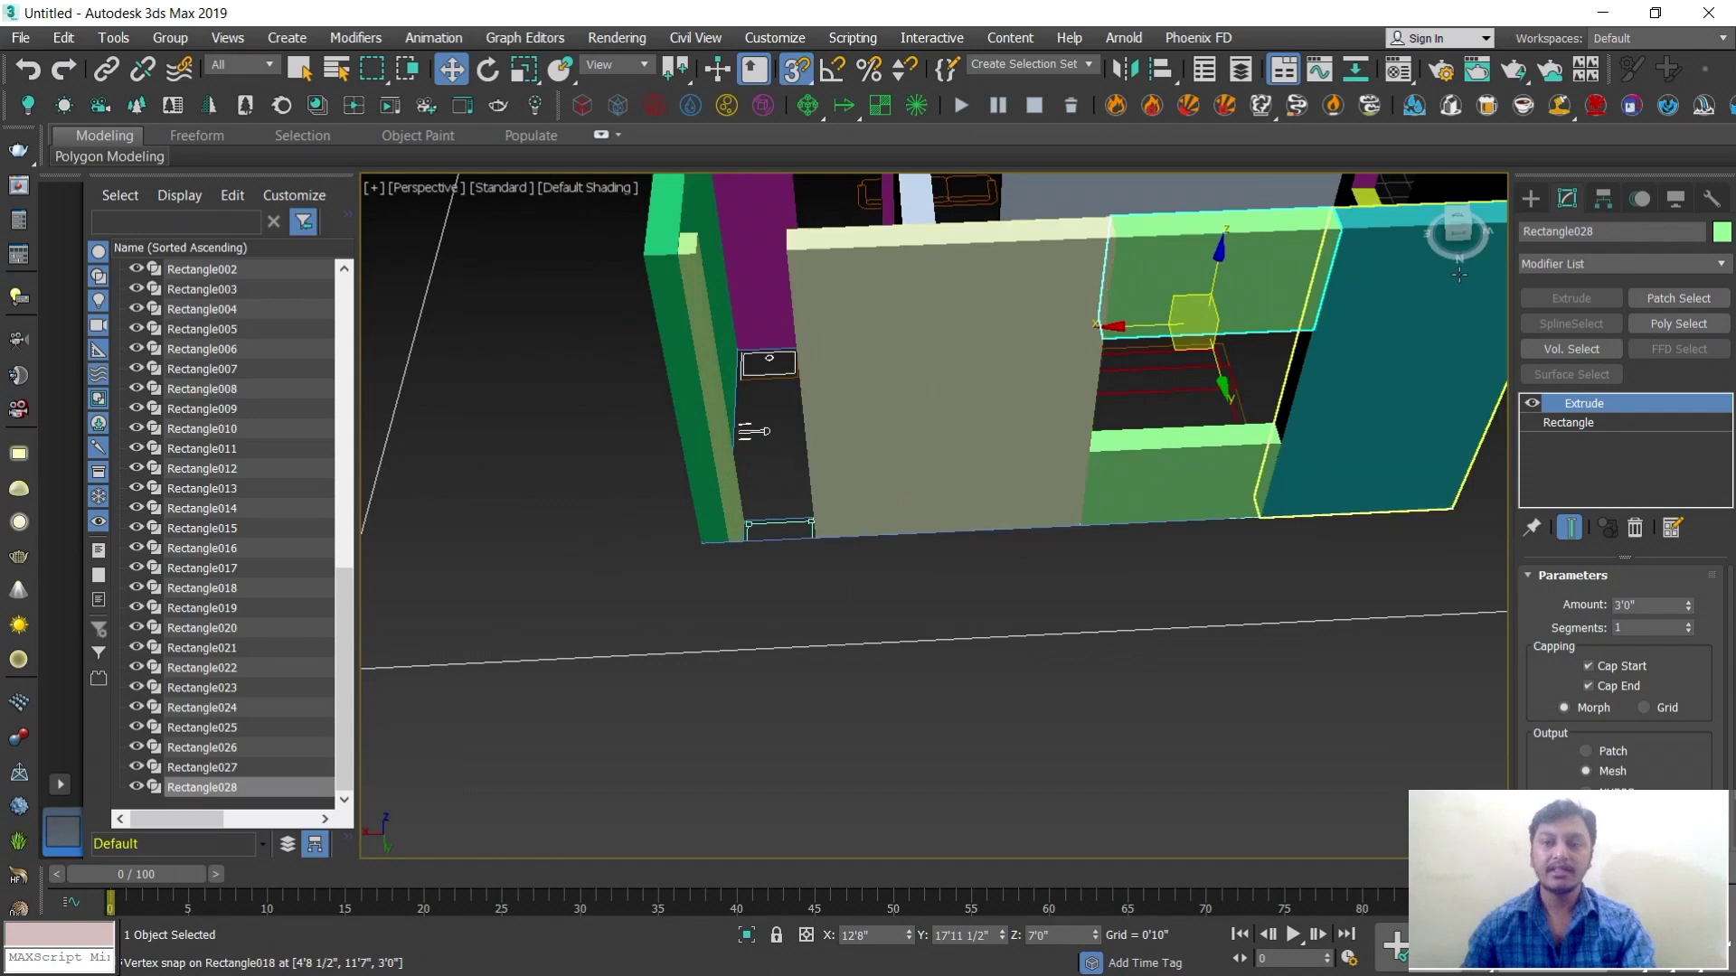
pyautogui.click(1531, 198)
pyautogui.click(1658, 345)
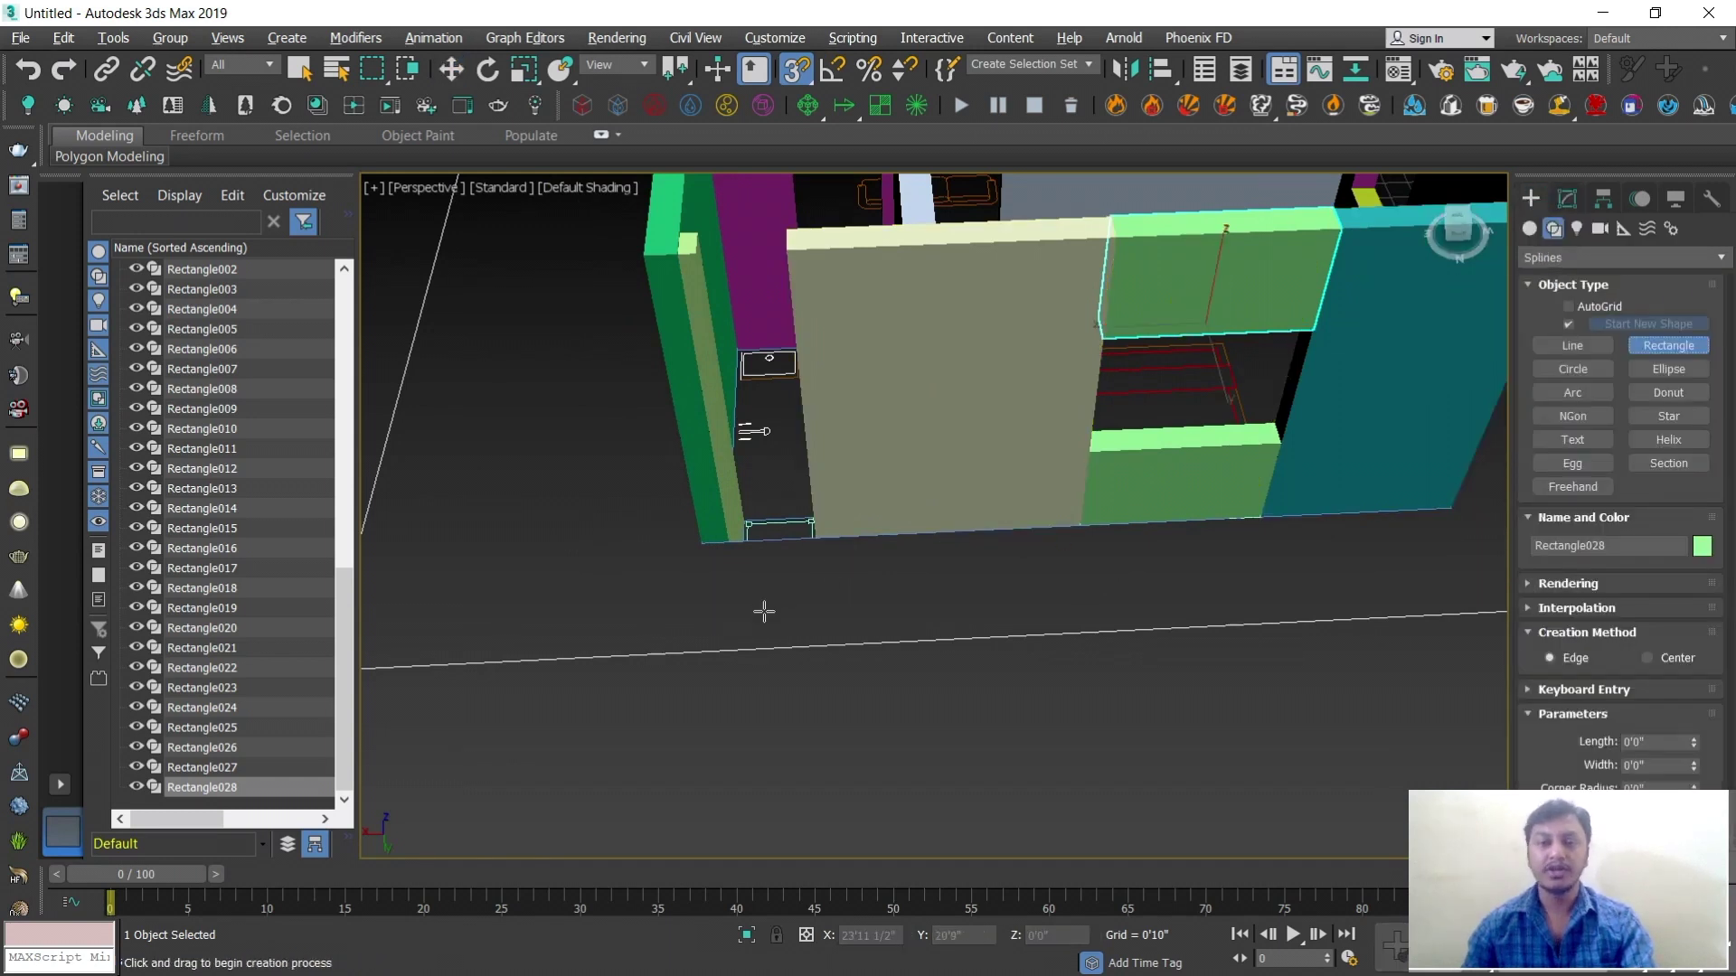
pyautogui.scroll(3, 763, 609)
pyautogui.scroll(4, 744, 512)
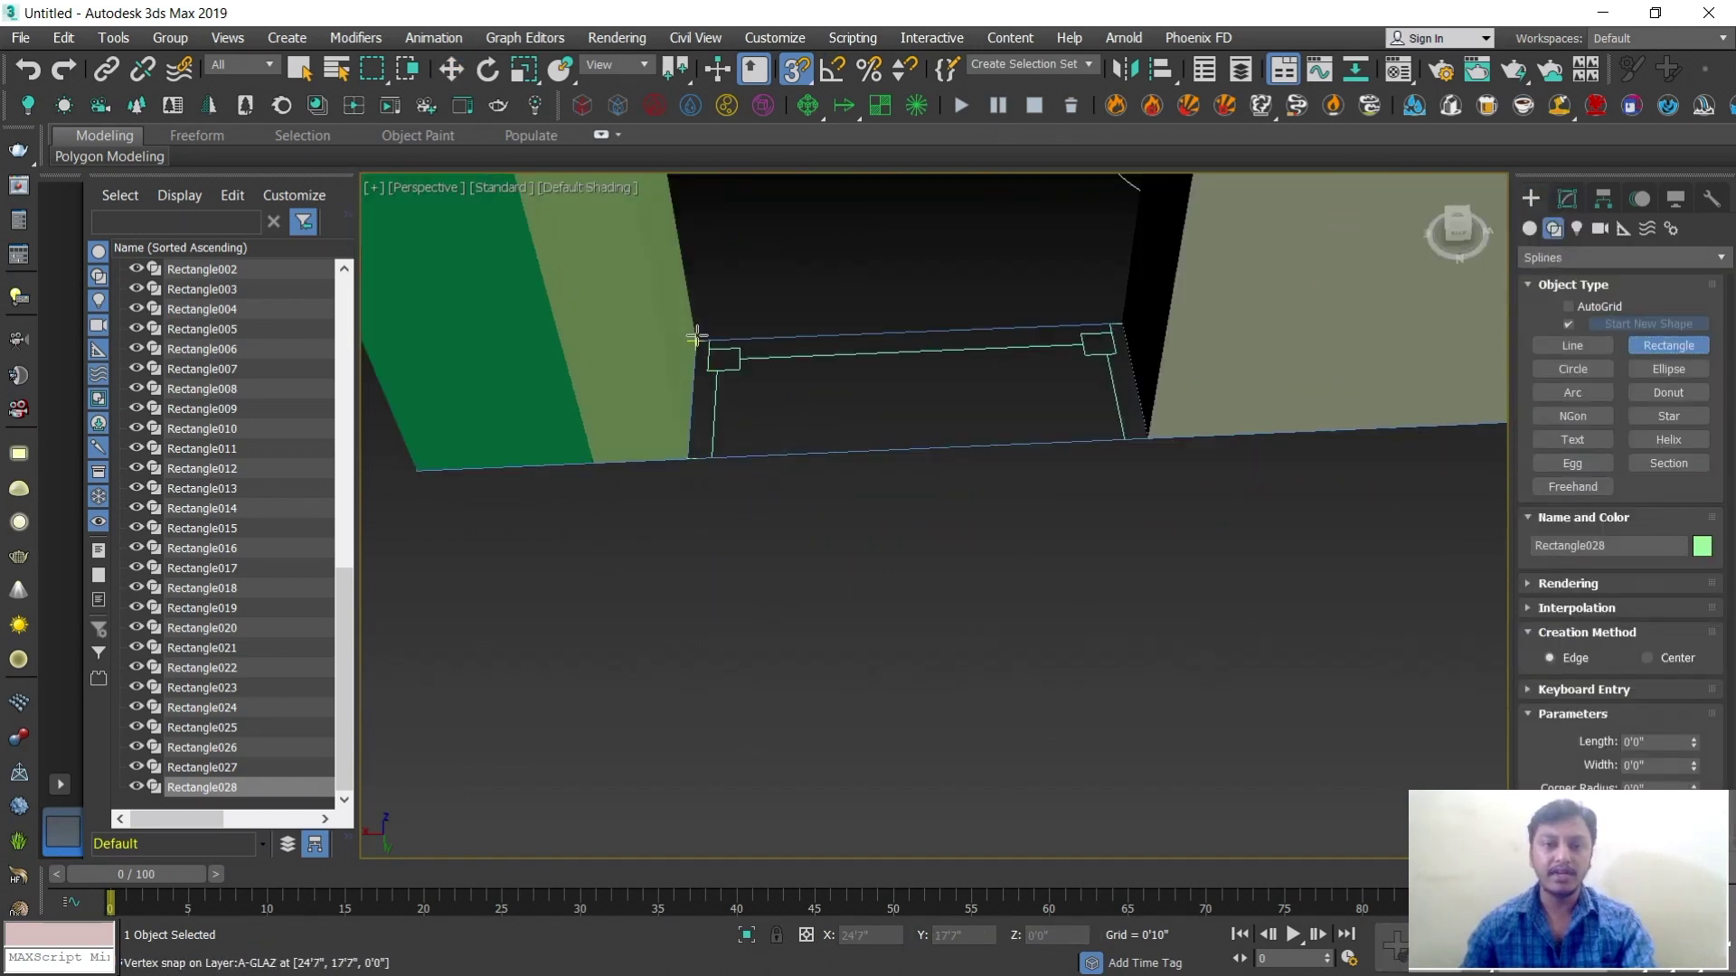
pyautogui.moveTo(728, 400); pyautogui.dragTo(1151, 446)
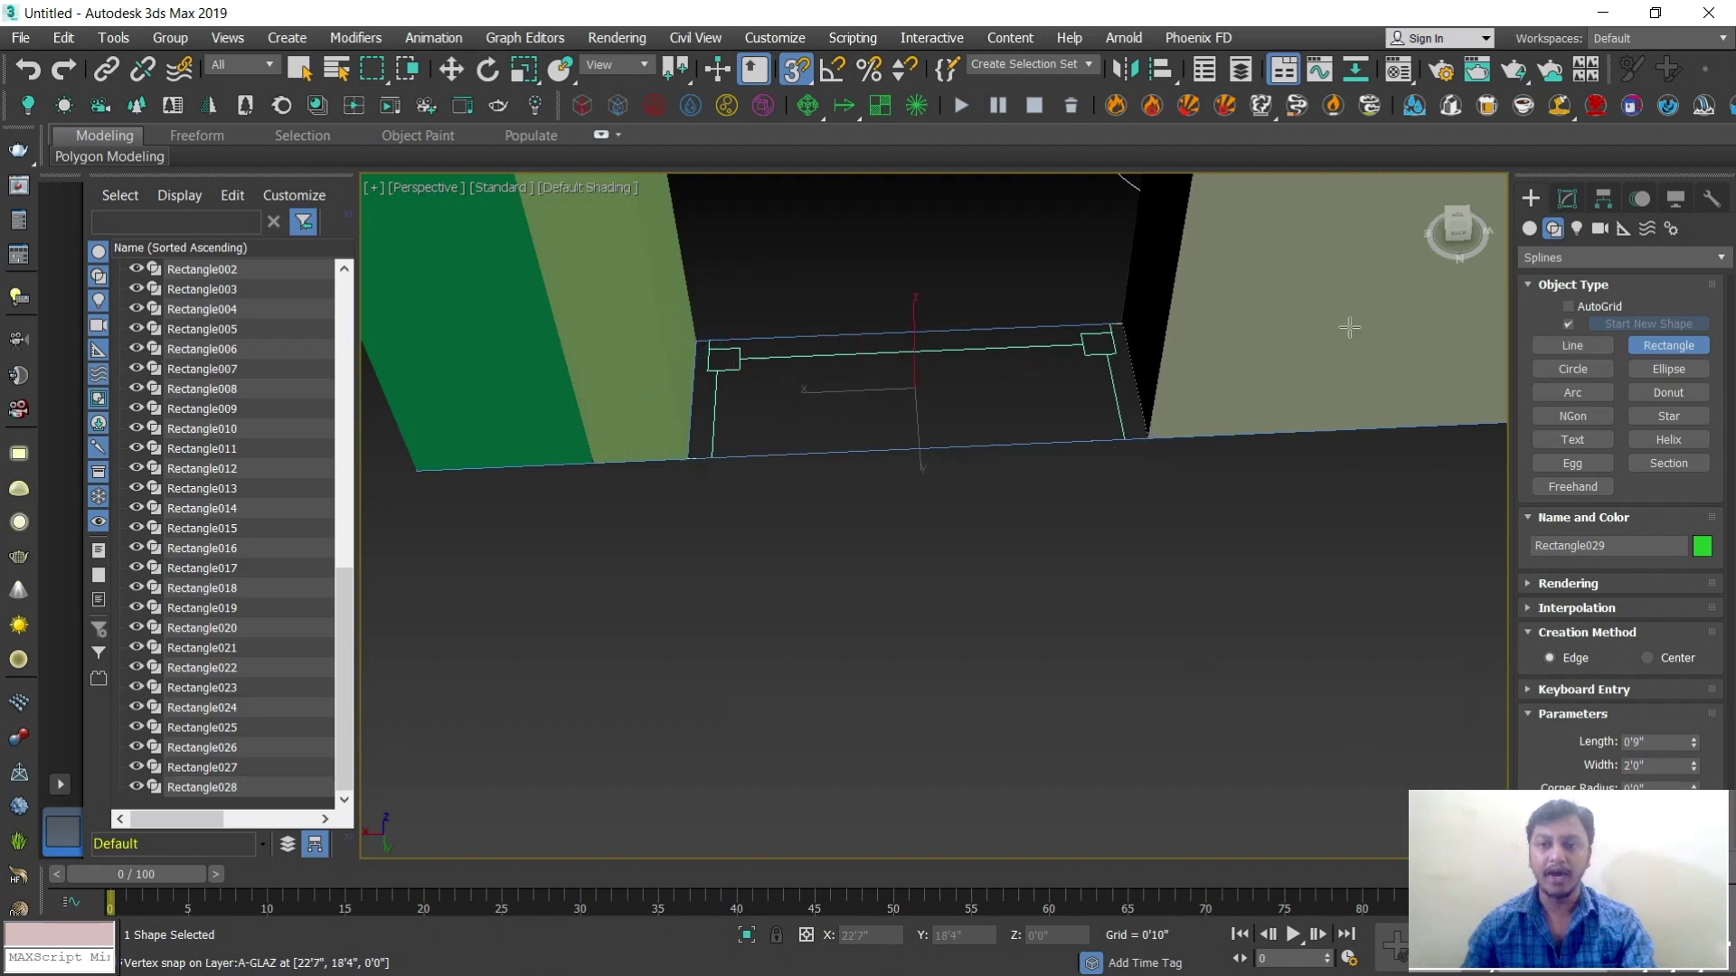
pyautogui.click(1559, 206)
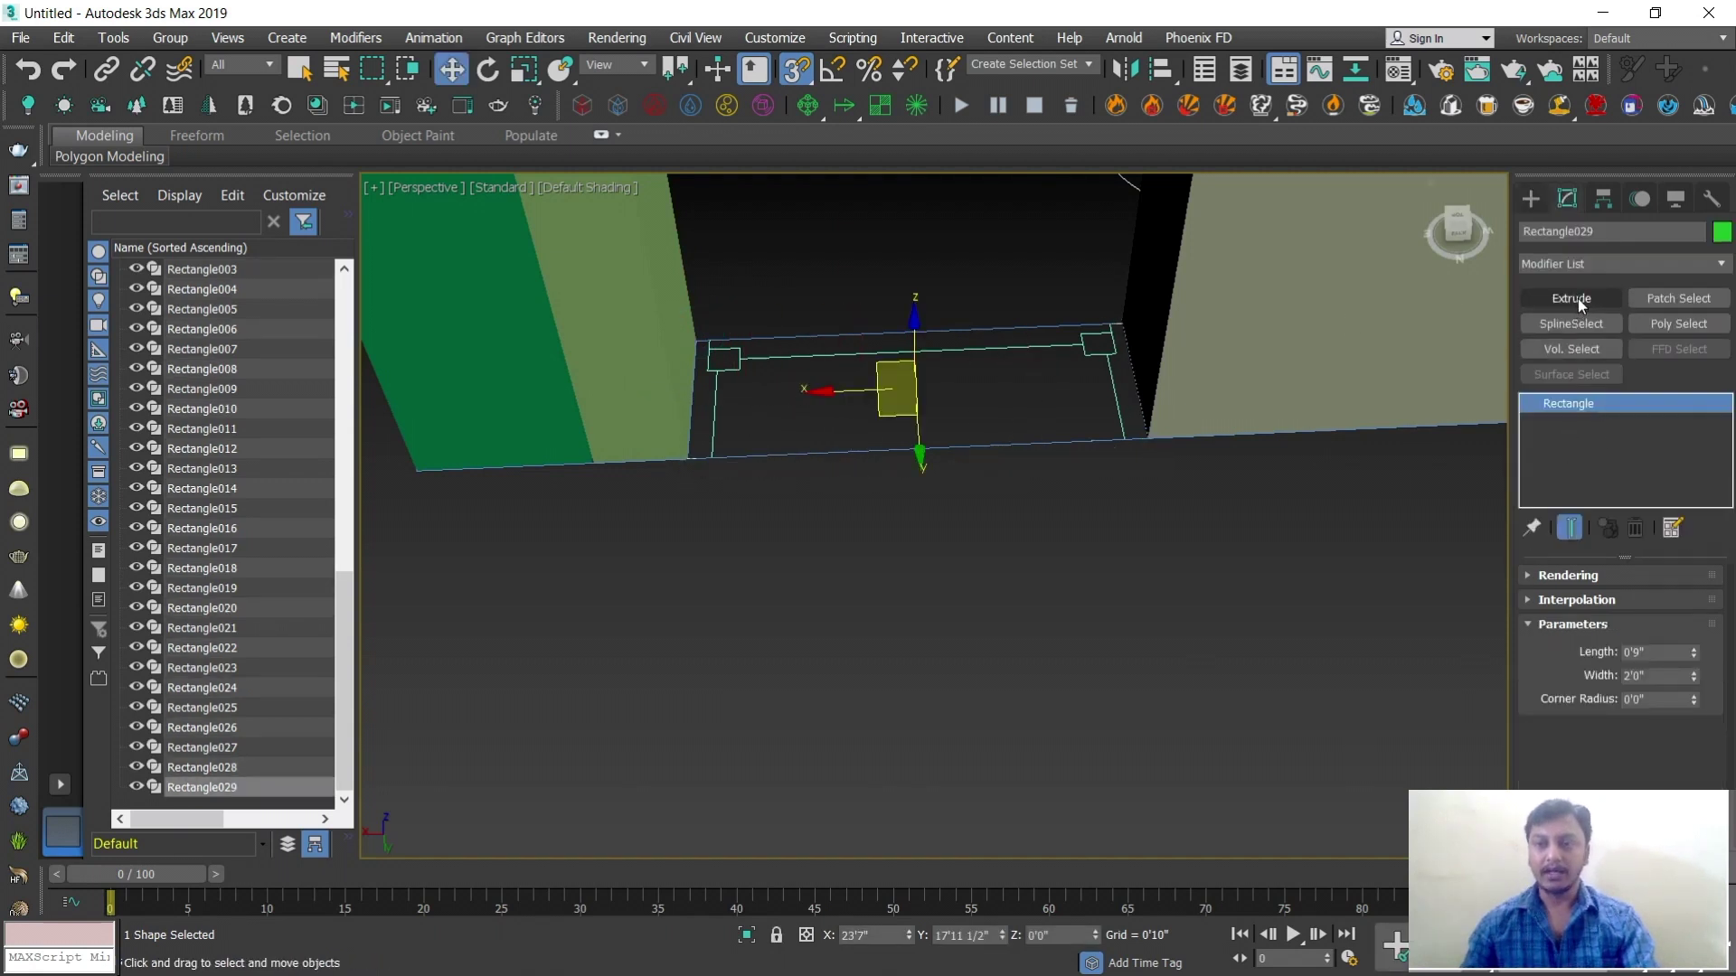
pyautogui.click(1573, 298)
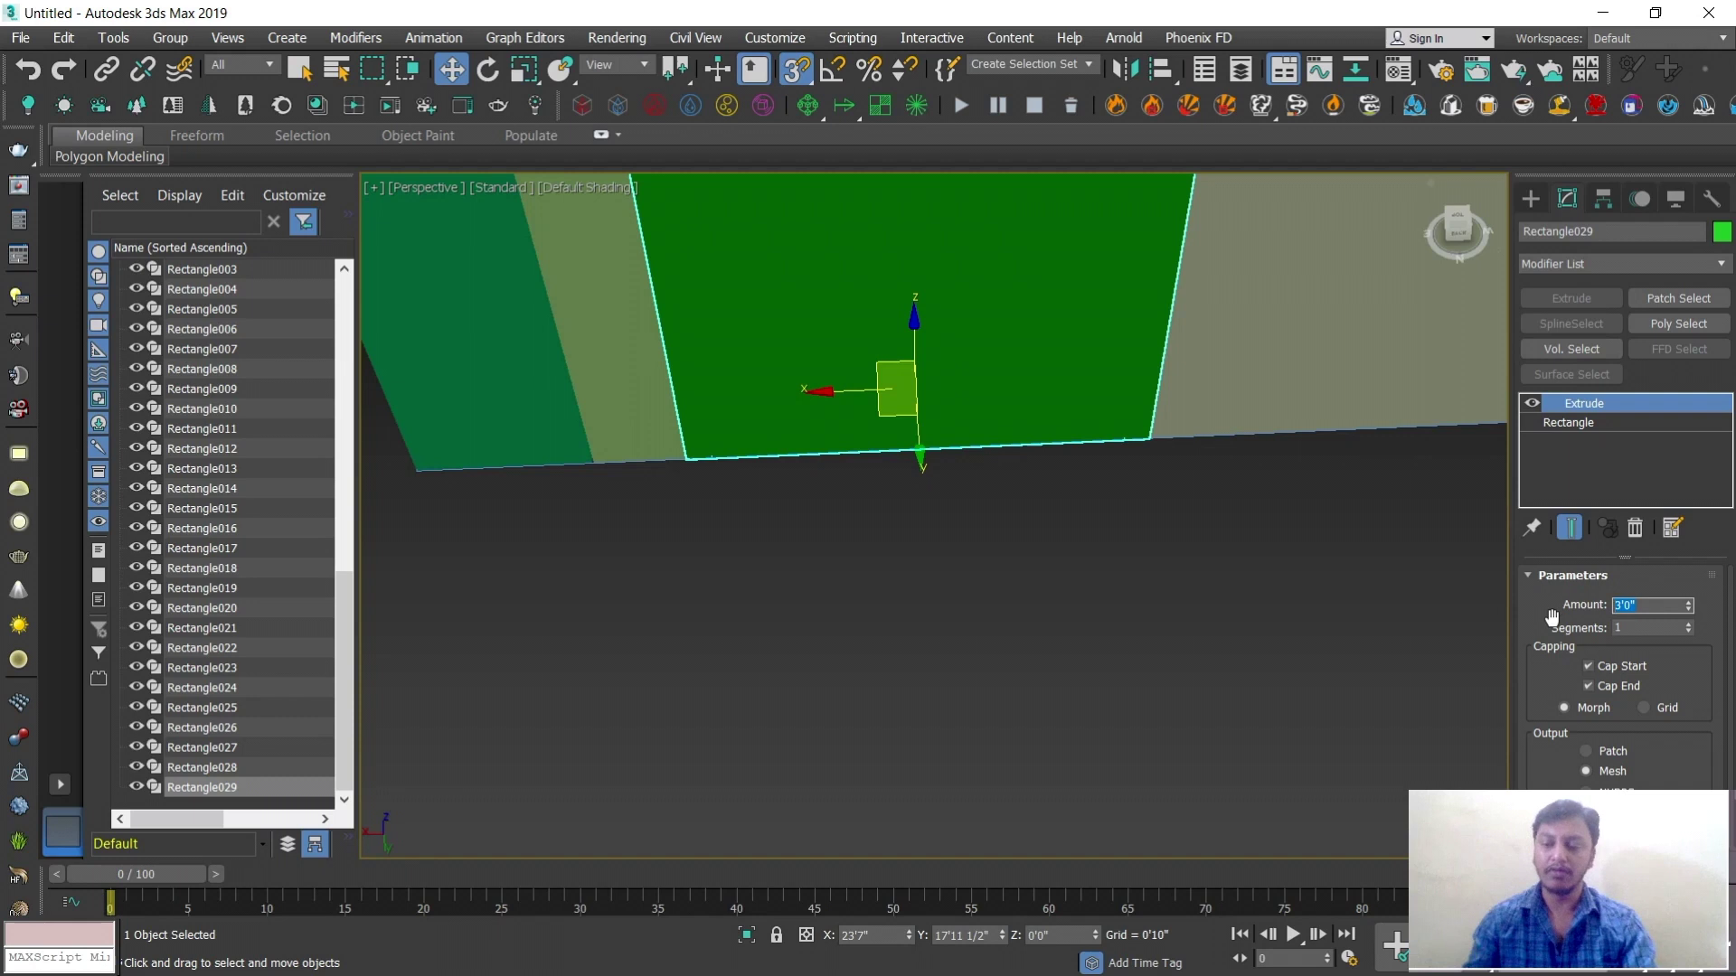
# Clone the bathroom's sill wall as a copy and set the clone's Z position to 7'0" and its extrusion amount to 3'0"
pyautogui.scroll(-4, 1105, 593)
pyautogui.moveTo(1093, 551); pyautogui.dragTo(953, 661, button='middle')
pyautogui.hotkey('ctrl', 'v')
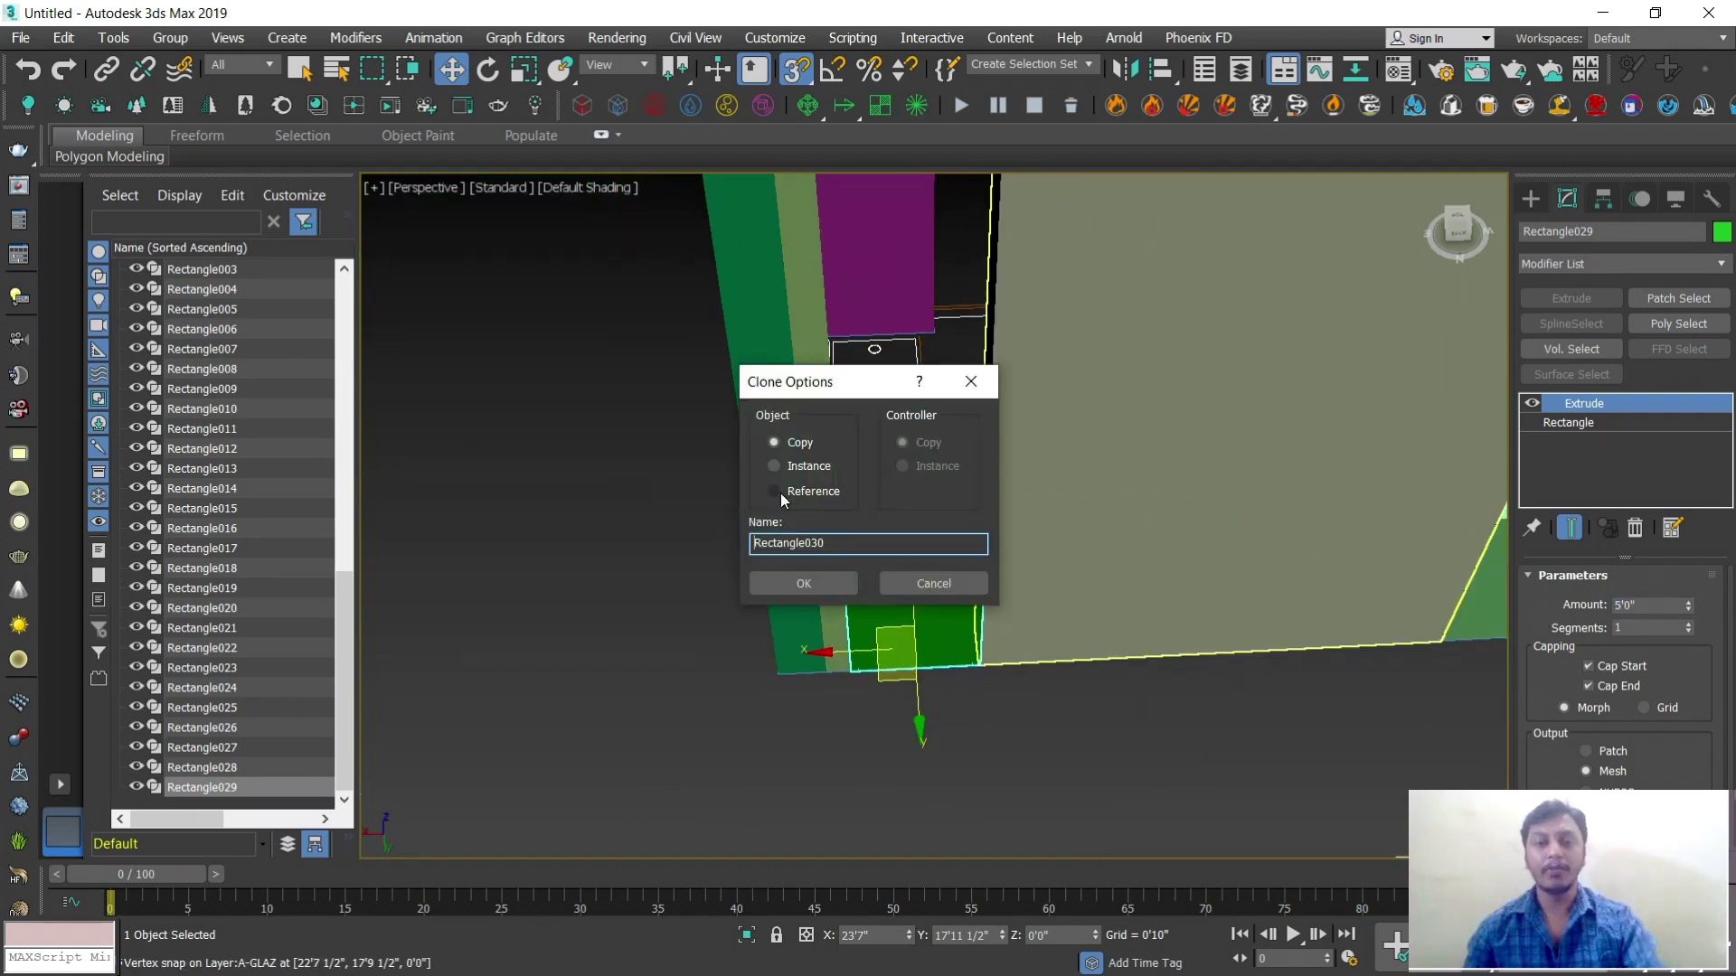
pyautogui.click(801, 582)
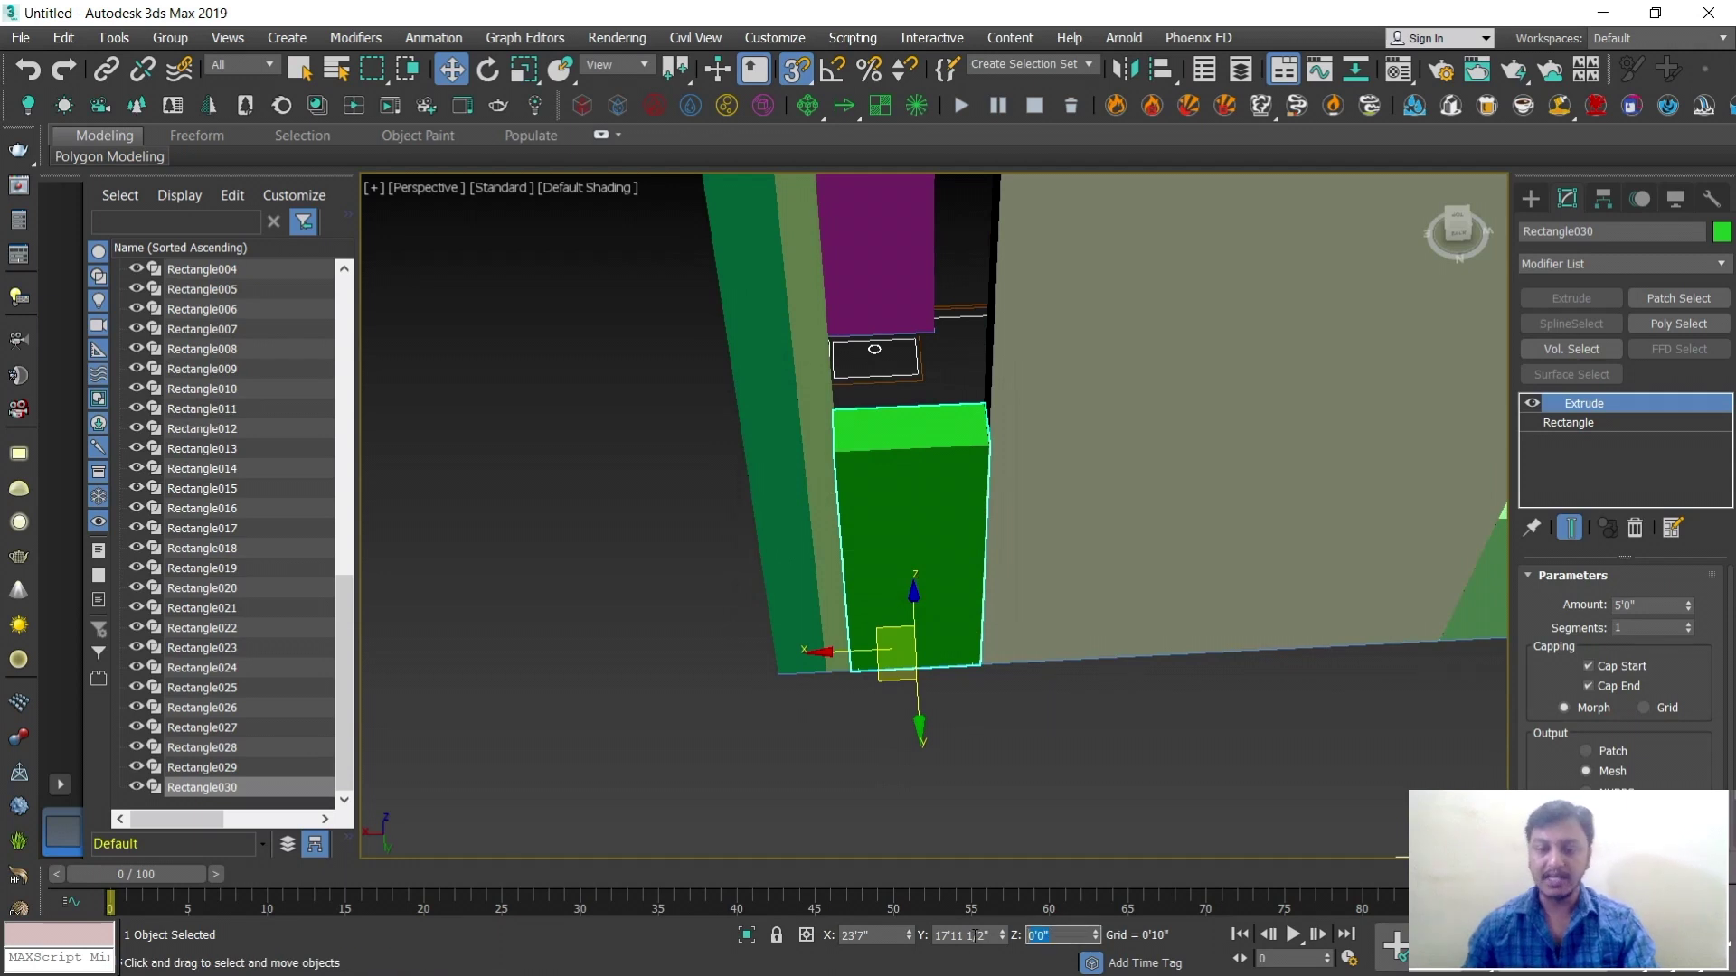
pyautogui.write('7')
pyautogui.press('Return')
pyautogui.moveTo(923, 310)
pyautogui.mouseDown(button='middle')
pyautogui.moveTo(864, 473)
pyautogui.moveTo(899, 425)
pyautogui.moveTo(903, 322)
pyautogui.mouseUp(button='middle')
pyautogui.scroll(-2, 895, 493)
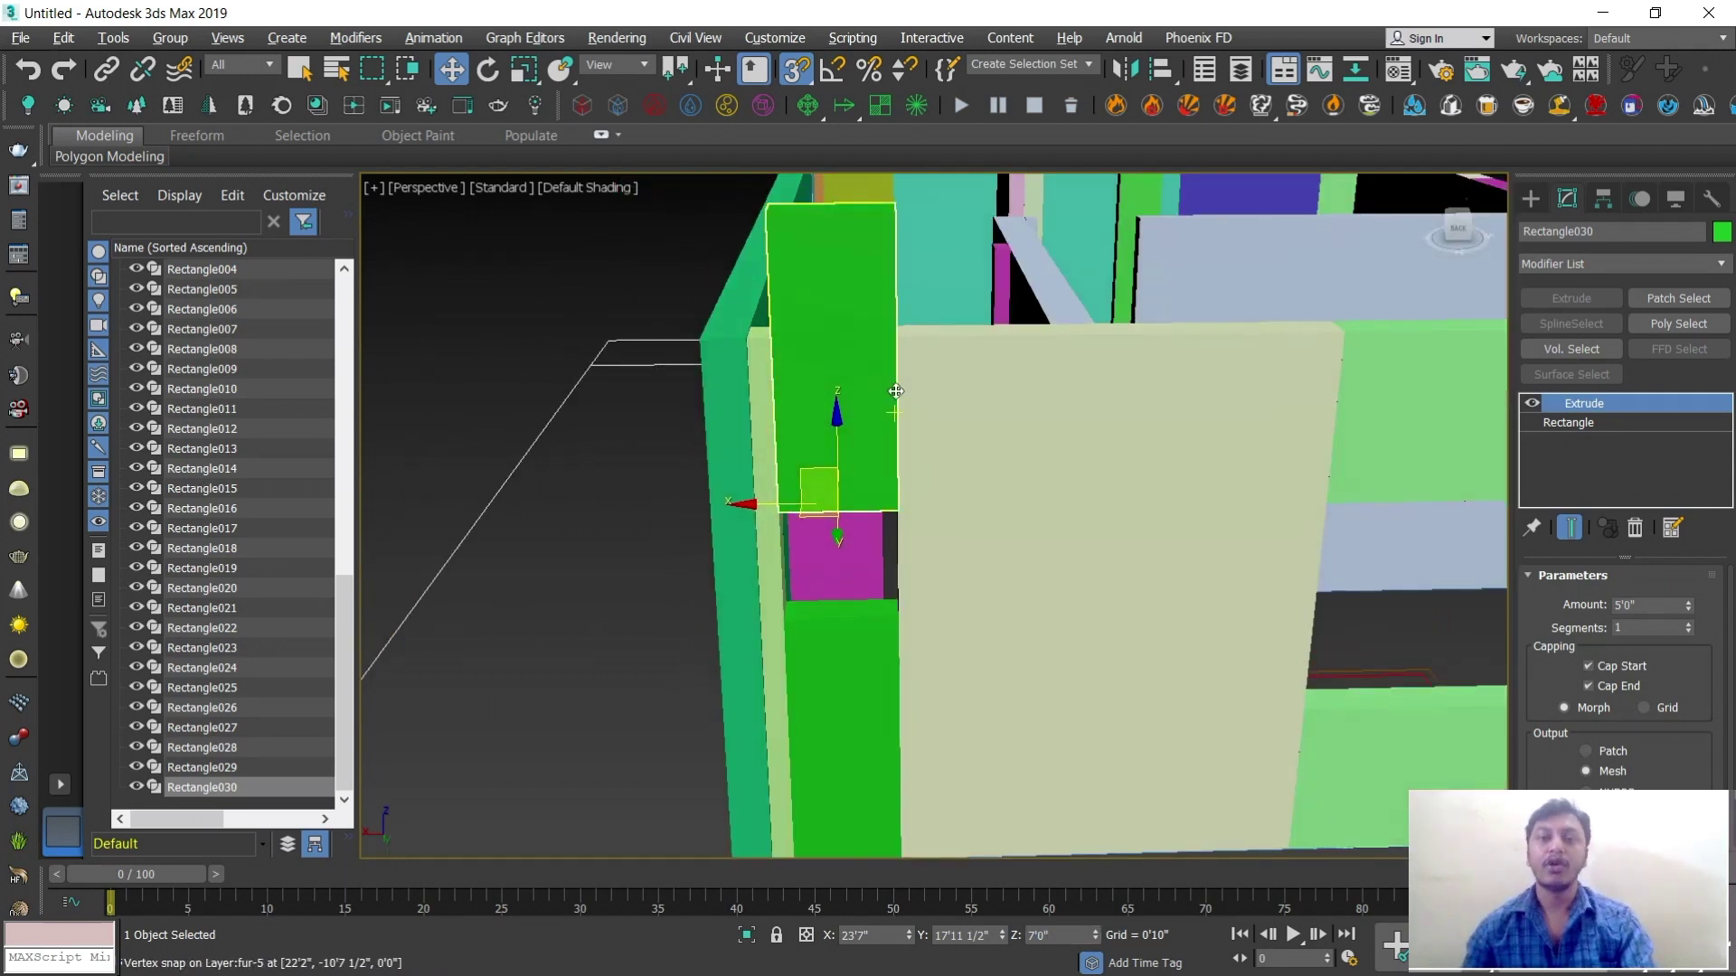
pyautogui.scroll(-3, 822, 324)
pyautogui.moveTo(921, 722); pyautogui.dragTo(911, 692, button='middle')
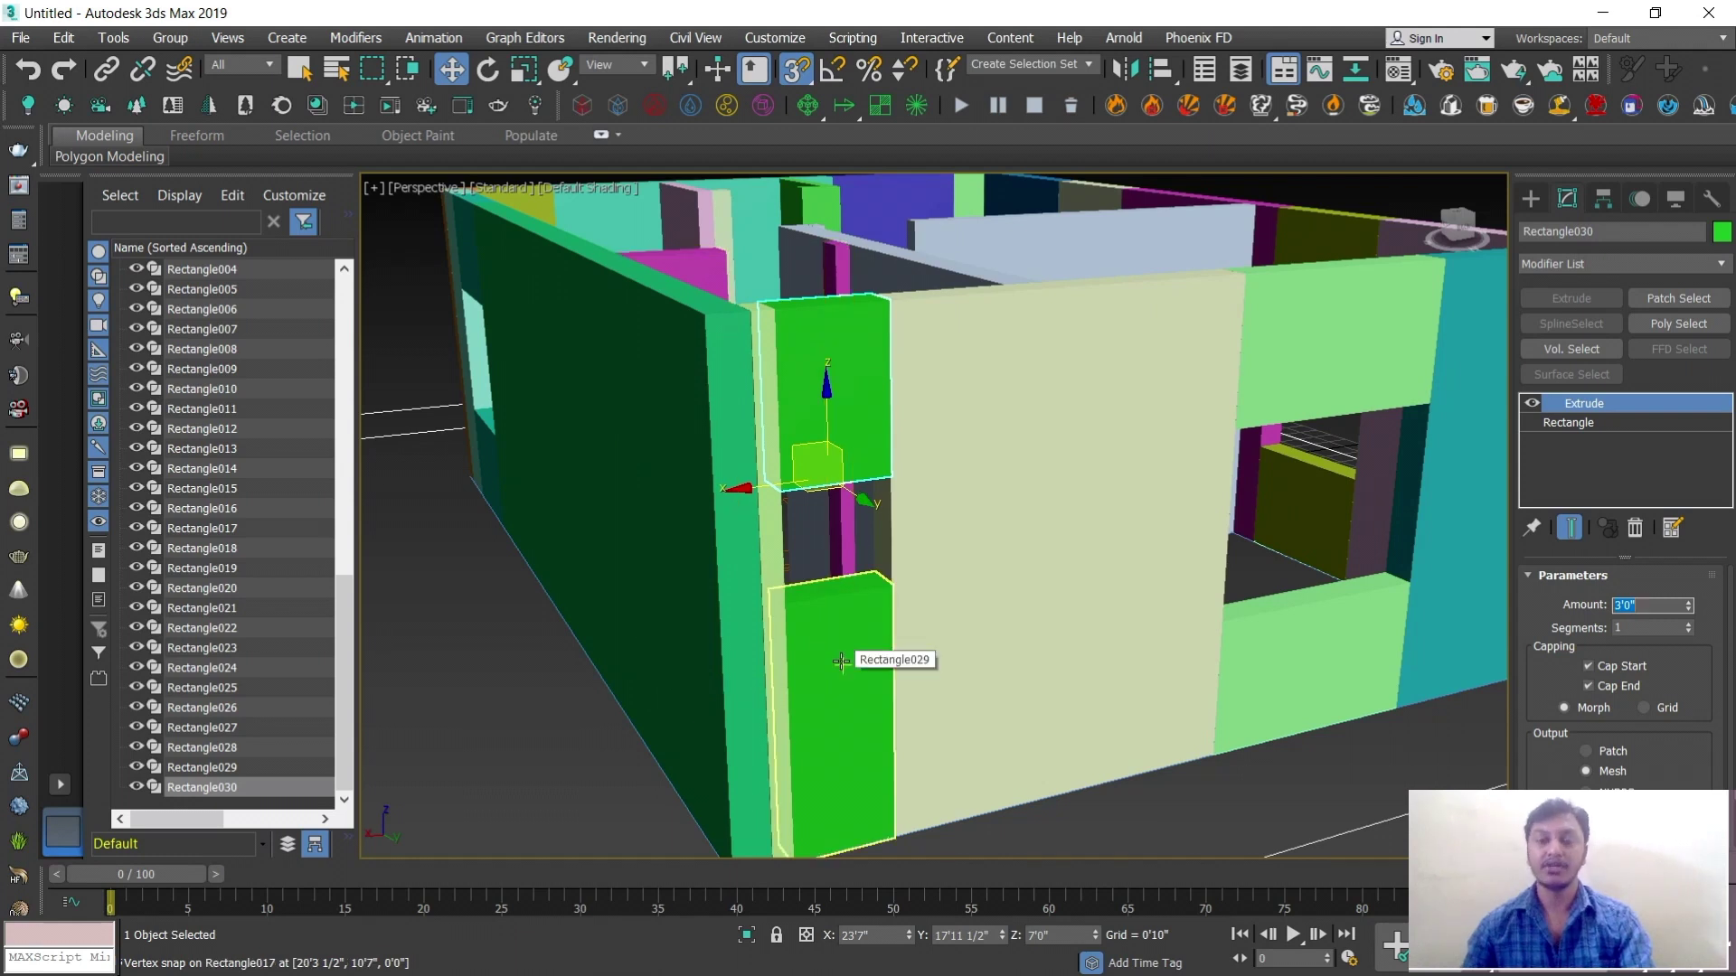
# Inspect the finished walls and openings from the rear, side and front of the house
pyautogui.scroll(-3, 860, 658)
pyautogui.keyDown('alt'); pyautogui.moveTo(883, 643); pyautogui.dragTo(1003, 638, button='middle'); pyautogui.keyUp('alt')
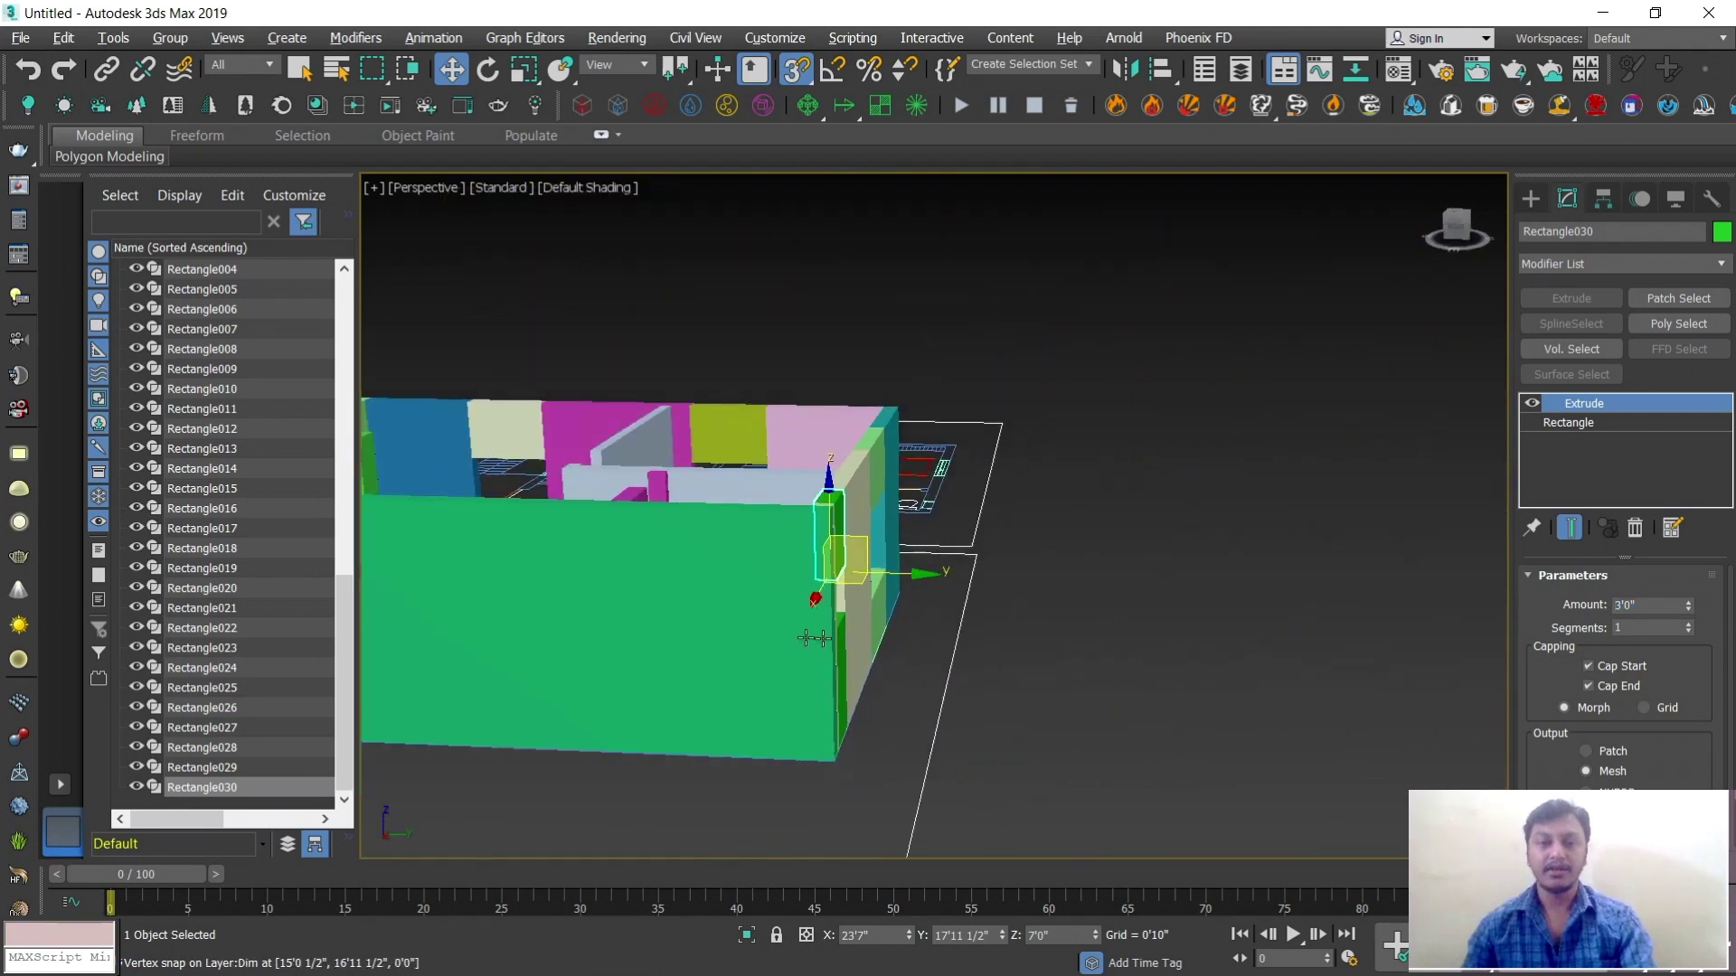
pyautogui.scroll(-4, 814, 639)
pyautogui.keyDown('alt'); pyautogui.moveTo(728, 682); pyautogui.dragTo(981, 626, button='middle'); pyautogui.keyUp('alt')
pyautogui.moveTo(1105, 696); pyautogui.dragTo(968, 566, button='middle')
pyautogui.scroll(-2, 964, 583)
pyautogui.scroll(5, 938, 574)
pyautogui.scroll(-2, 921, 606)
pyautogui.scroll(1, 912, 643)
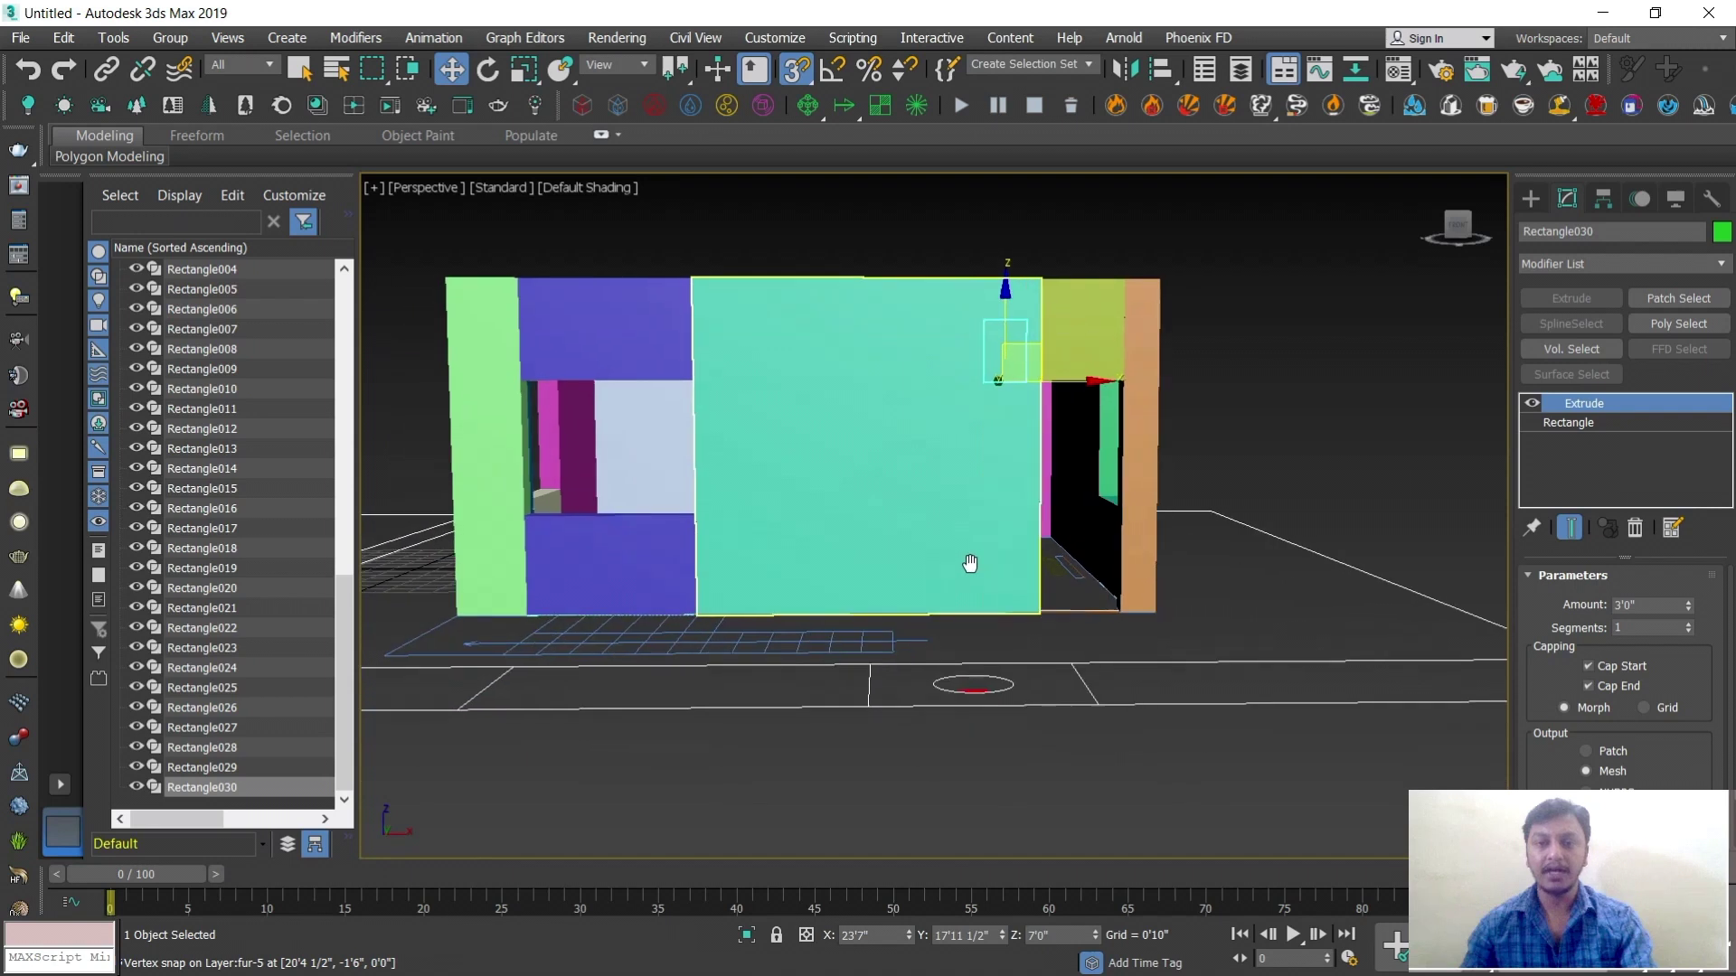
pyautogui.scroll(2, 970, 565)
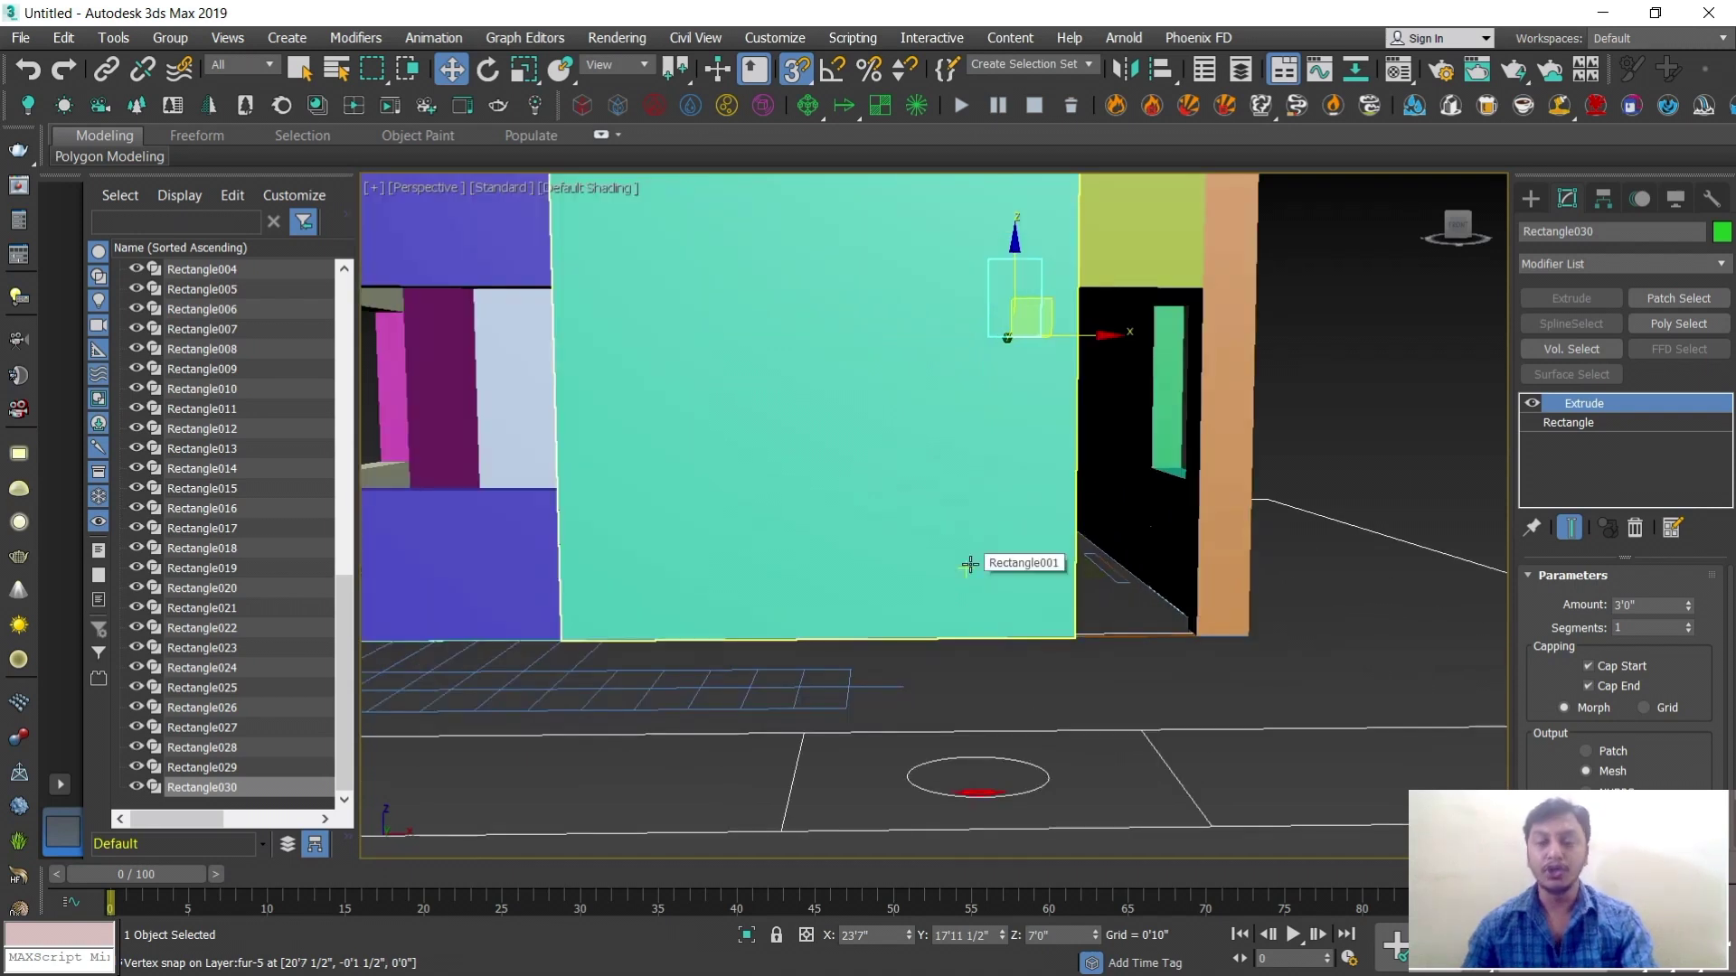
pyautogui.scroll(-4, 970, 564)
pyautogui.keyDown('alt'); pyautogui.moveTo(970, 564); pyautogui.dragTo(951, 645, button='middle'); pyautogui.keyUp('alt')
pyautogui.scroll(-3, 929, 502)
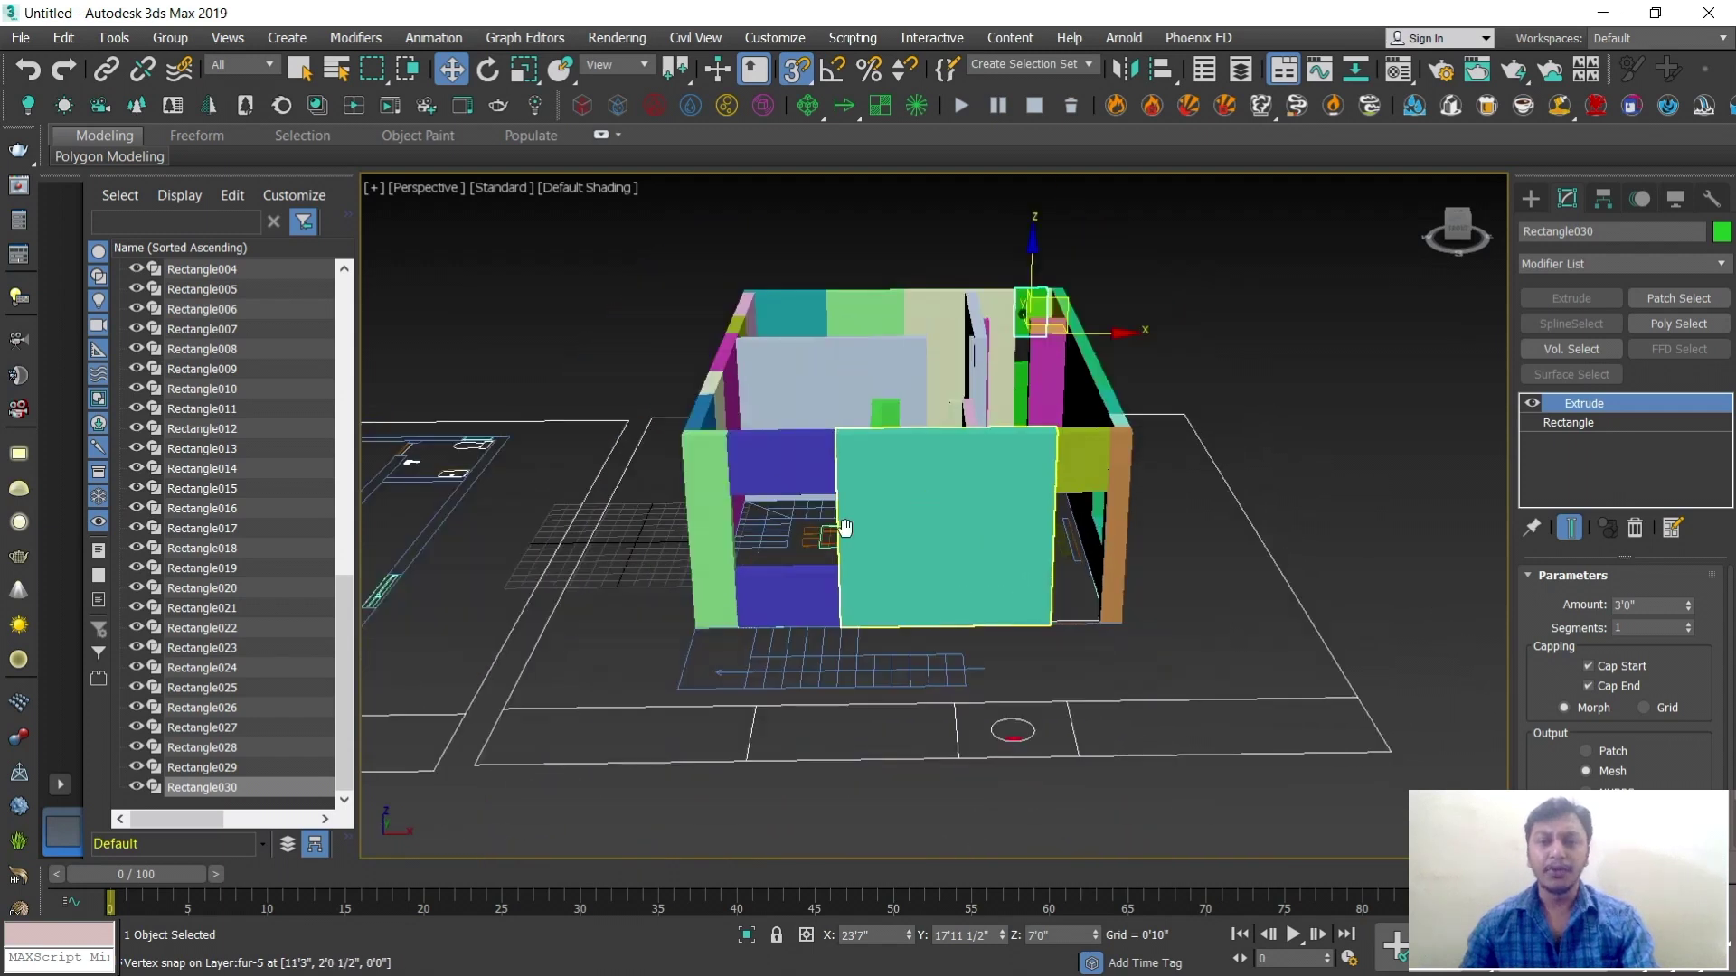
# Examine the other imported floor plan beside the model and the house's front door and window openings
pyautogui.moveTo(845, 530); pyautogui.dragTo(1121, 539, button='middle')
pyautogui.moveTo(612, 578); pyautogui.dragTo(941, 543, button='middle')
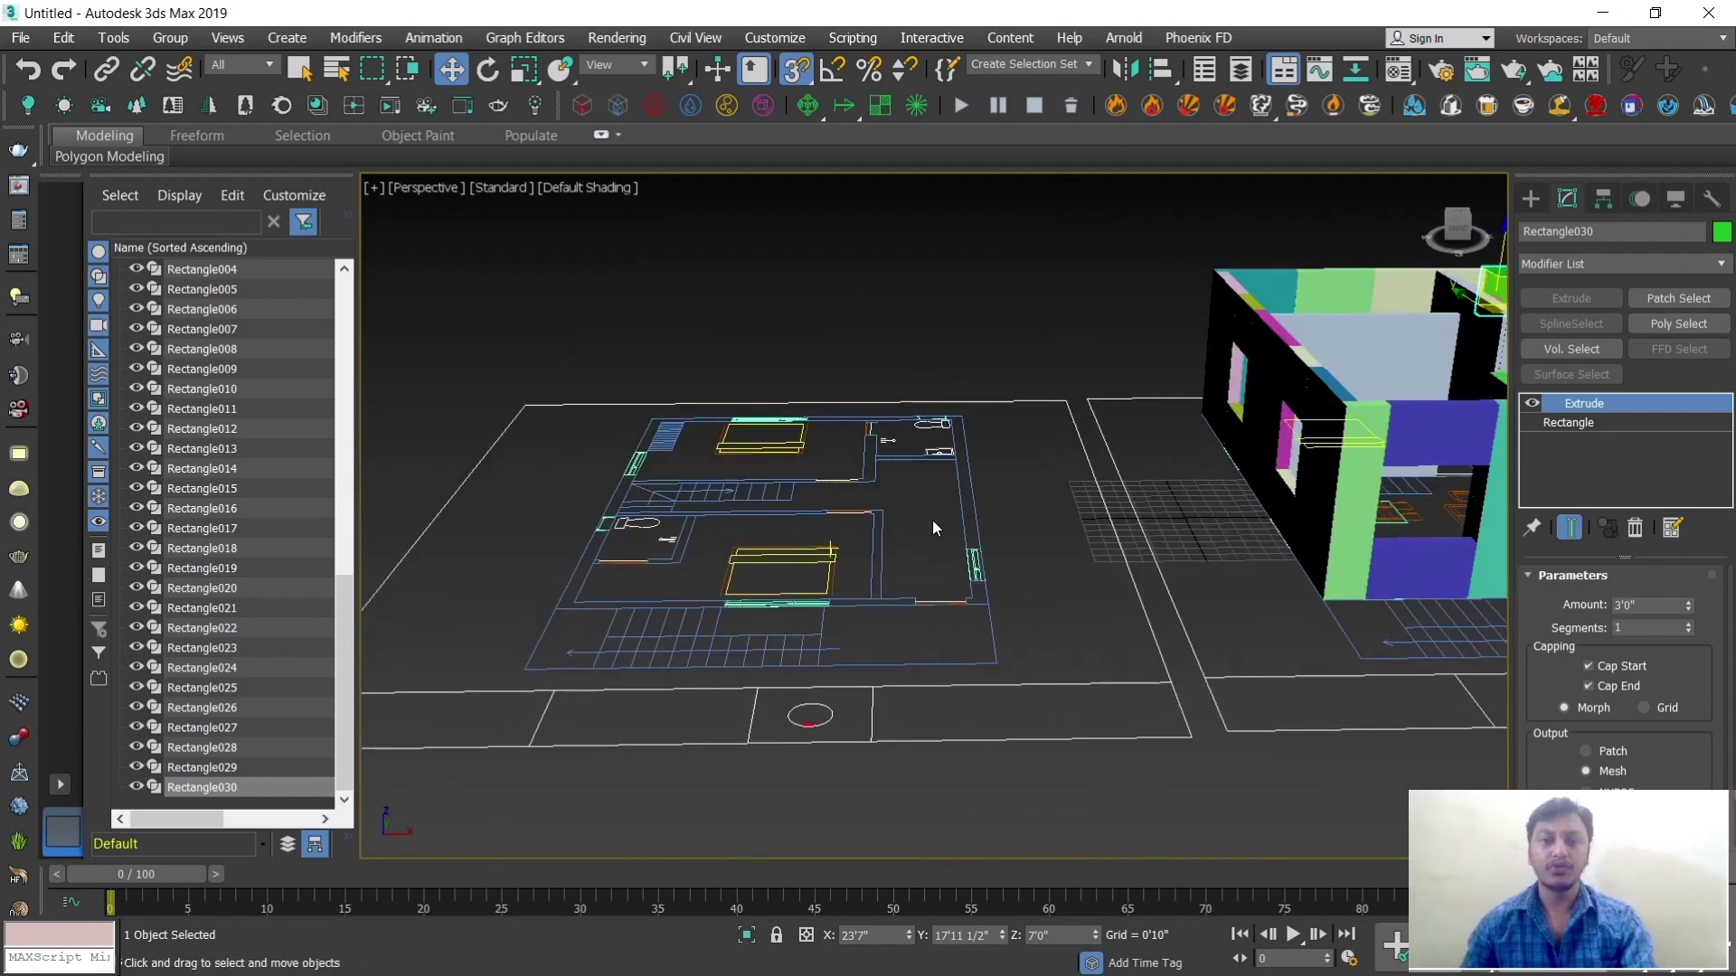
pyautogui.moveTo(1121, 519); pyautogui.dragTo(768, 543, button='middle')
pyautogui.scroll(1, 896, 565)
pyautogui.scroll(-2, 895, 540)
pyautogui.keyDown('alt'); pyautogui.moveTo(895, 539); pyautogui.dragTo(988, 566, button='middle'); pyautogui.keyUp('alt')
pyautogui.scroll(3, 1019, 511)
pyautogui.scroll(-1, 1022, 517)
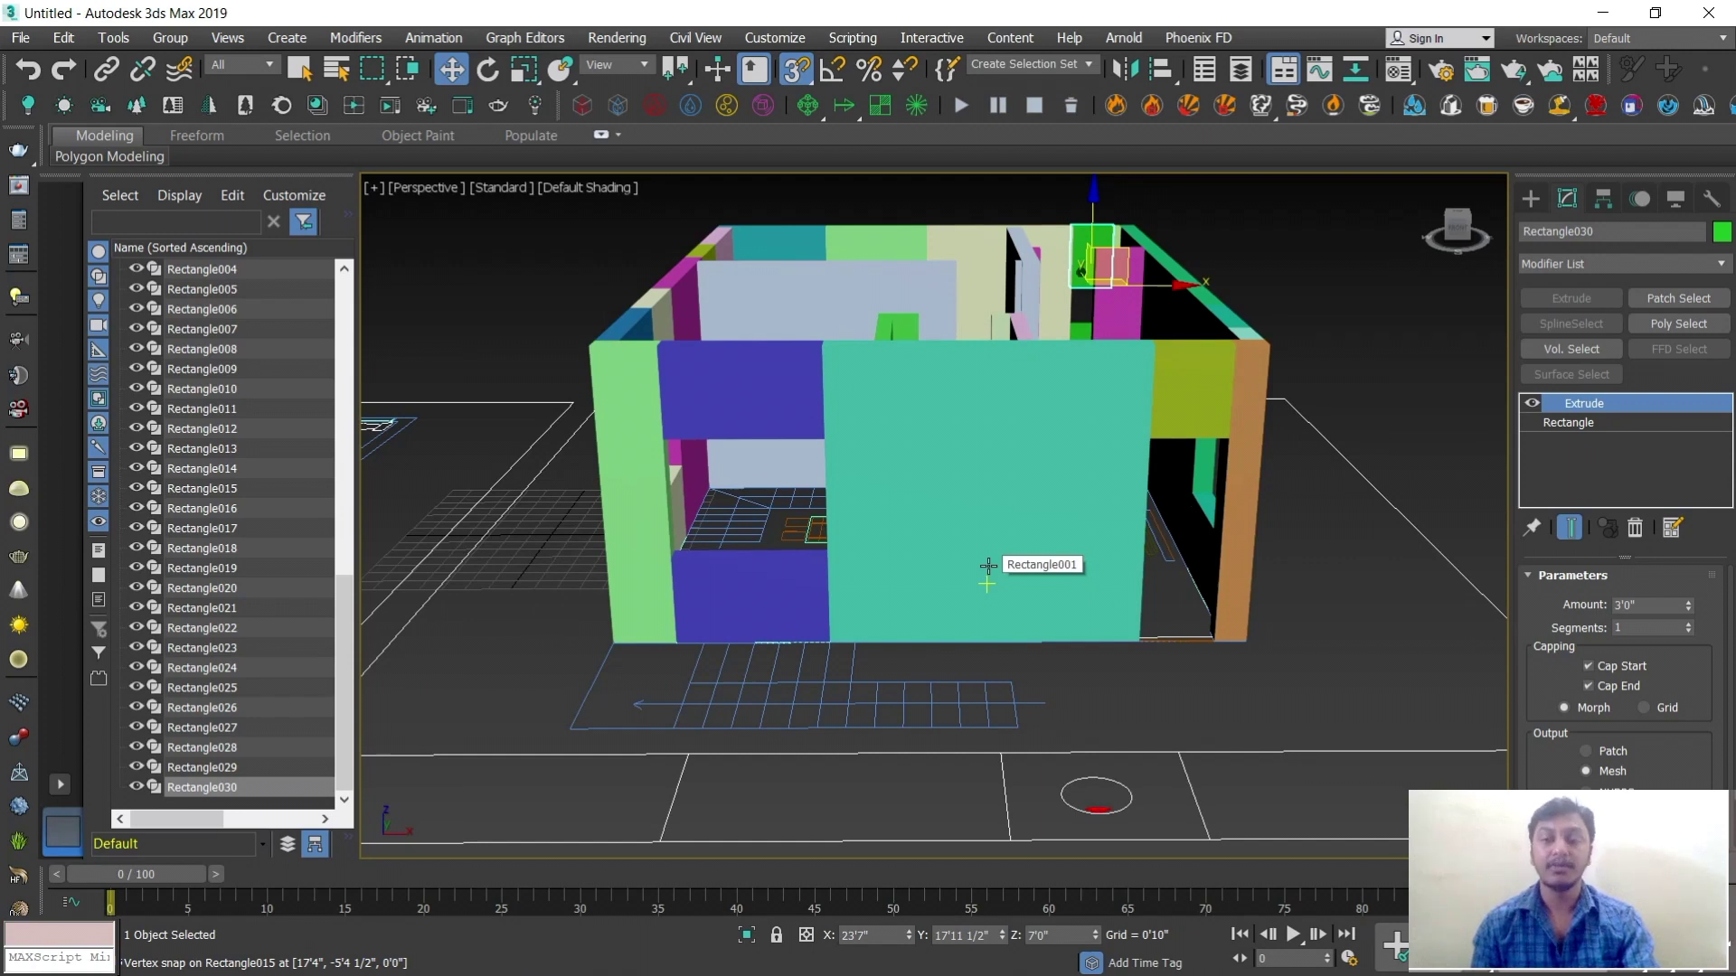
pyautogui.keyDown('alt'); pyautogui.moveTo(988, 566); pyautogui.dragTo(832, 563, button='middle'); pyautogui.keyUp('alt')
pyautogui.scroll(3, 1047, 526)
pyautogui.scroll(-3, 1044, 526)
pyautogui.scroll(5, 969, 566)
pyautogui.scroll(-5, 968, 566)
pyautogui.scroll(-1, 1043, 577)
pyautogui.scroll(2, 1043, 564)
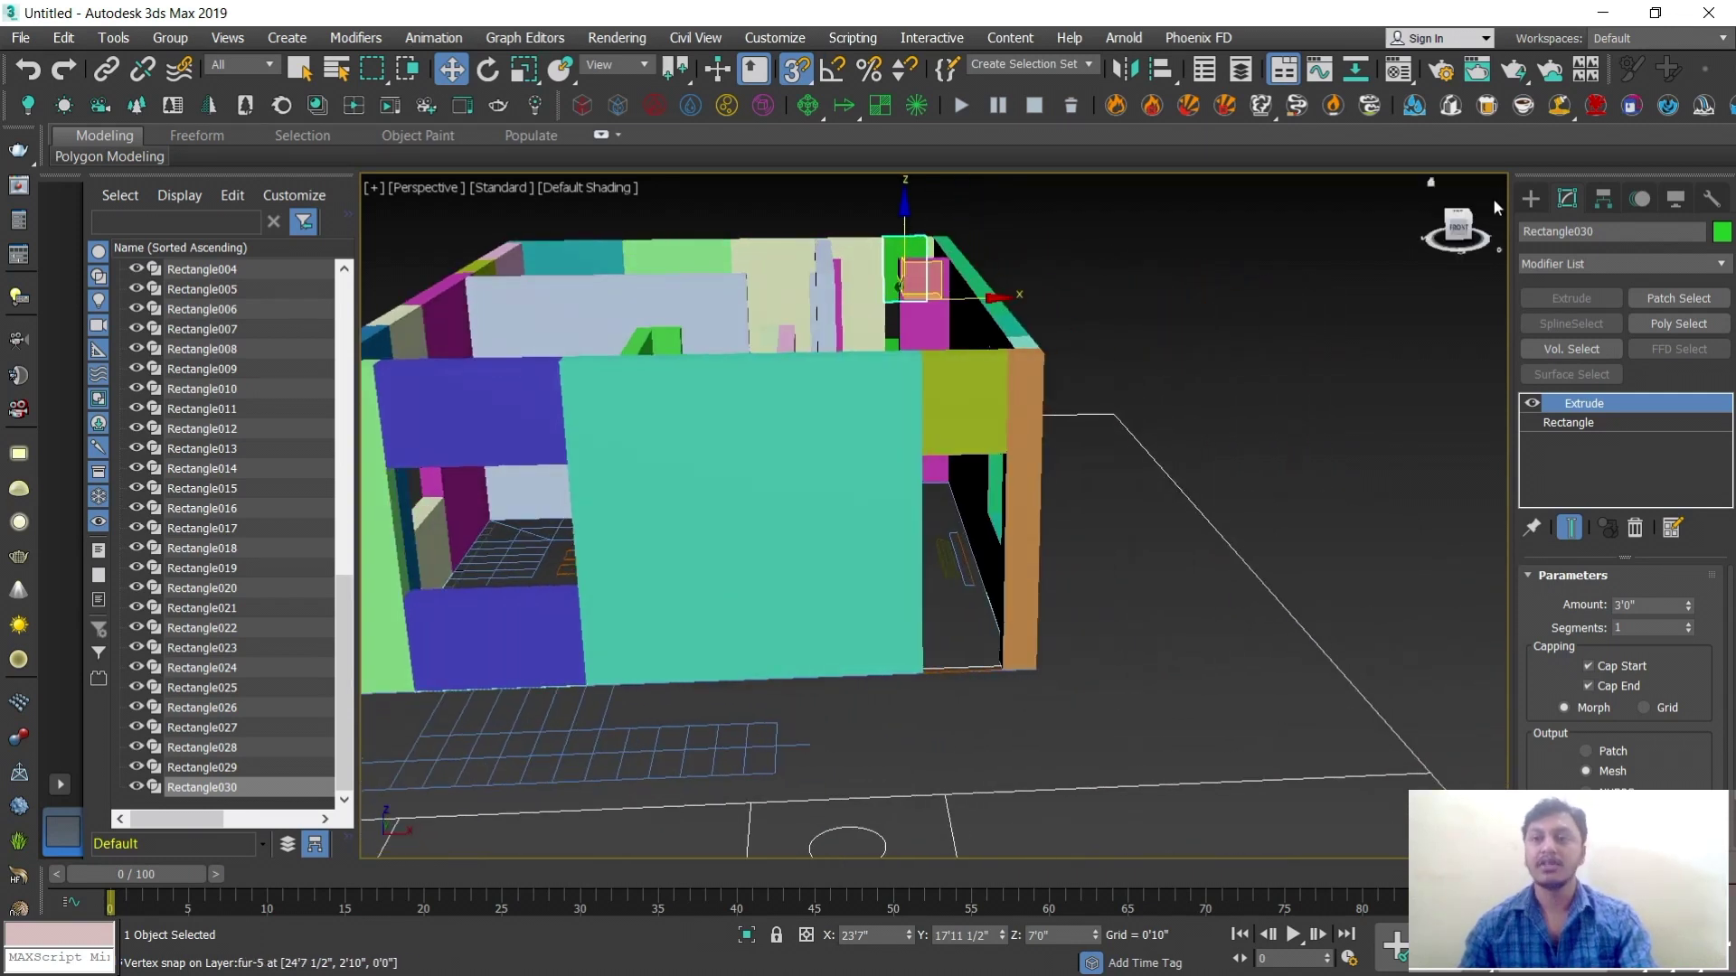
# Create a pivot door about 2'6" wide and 0'4" deep, snapped into the front door opening
pyautogui.click(1529, 199)
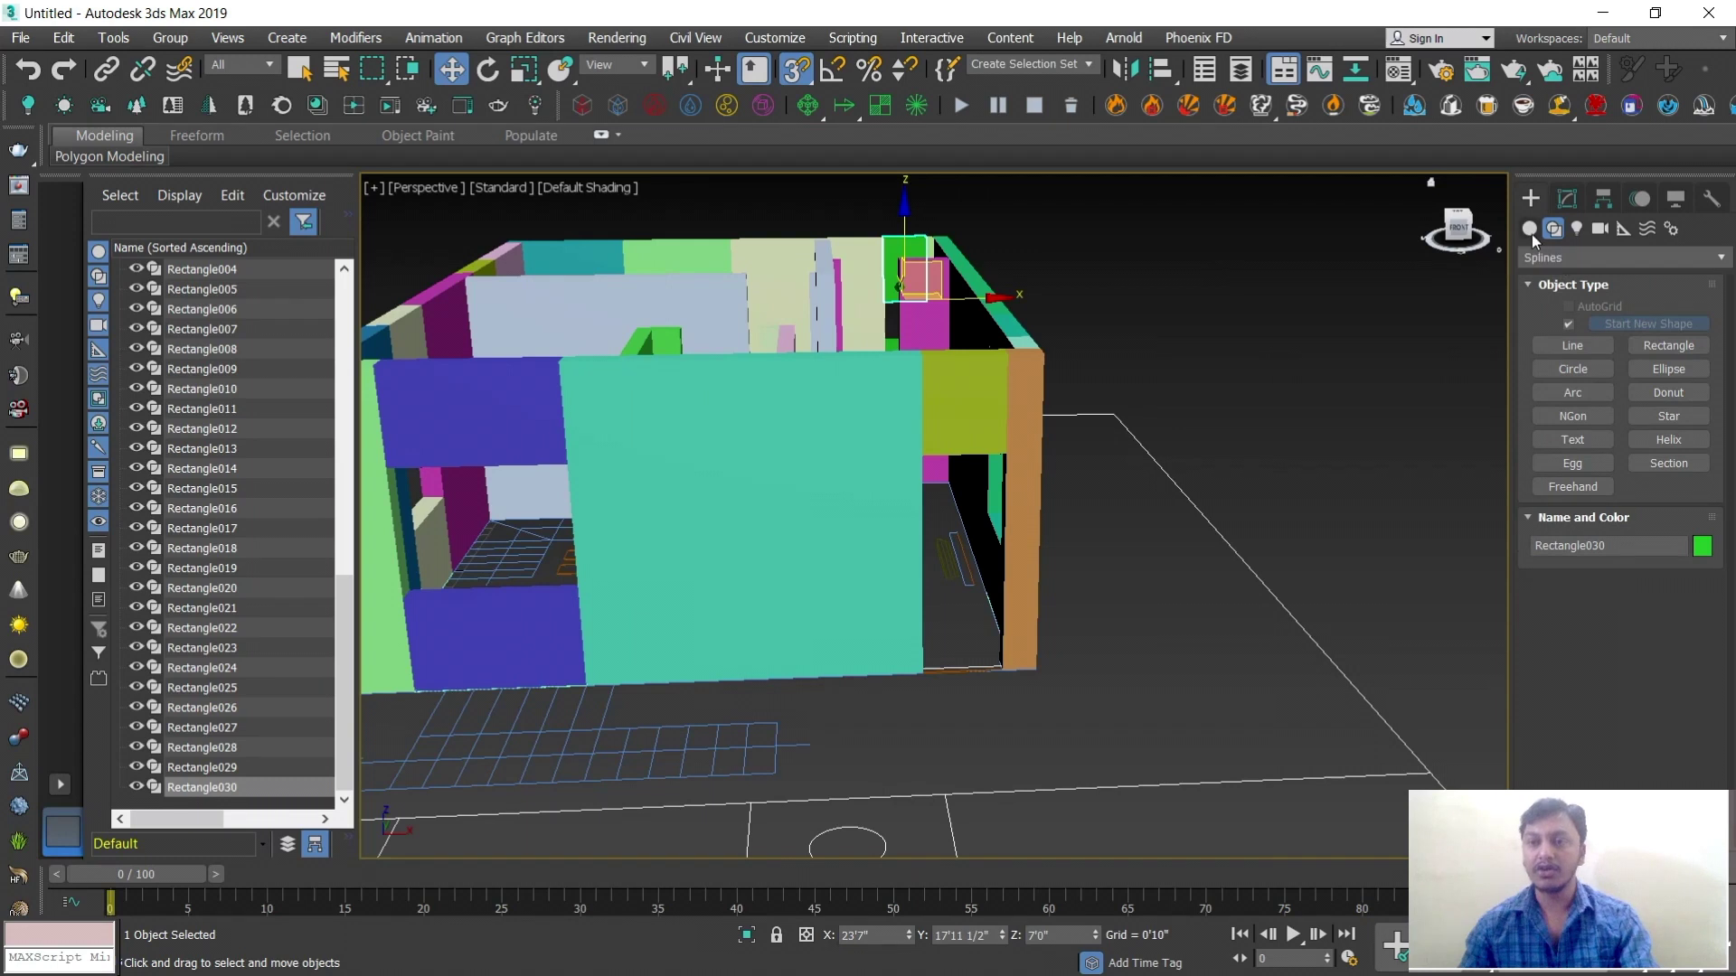
pyautogui.click(1530, 229)
pyautogui.click(1565, 262)
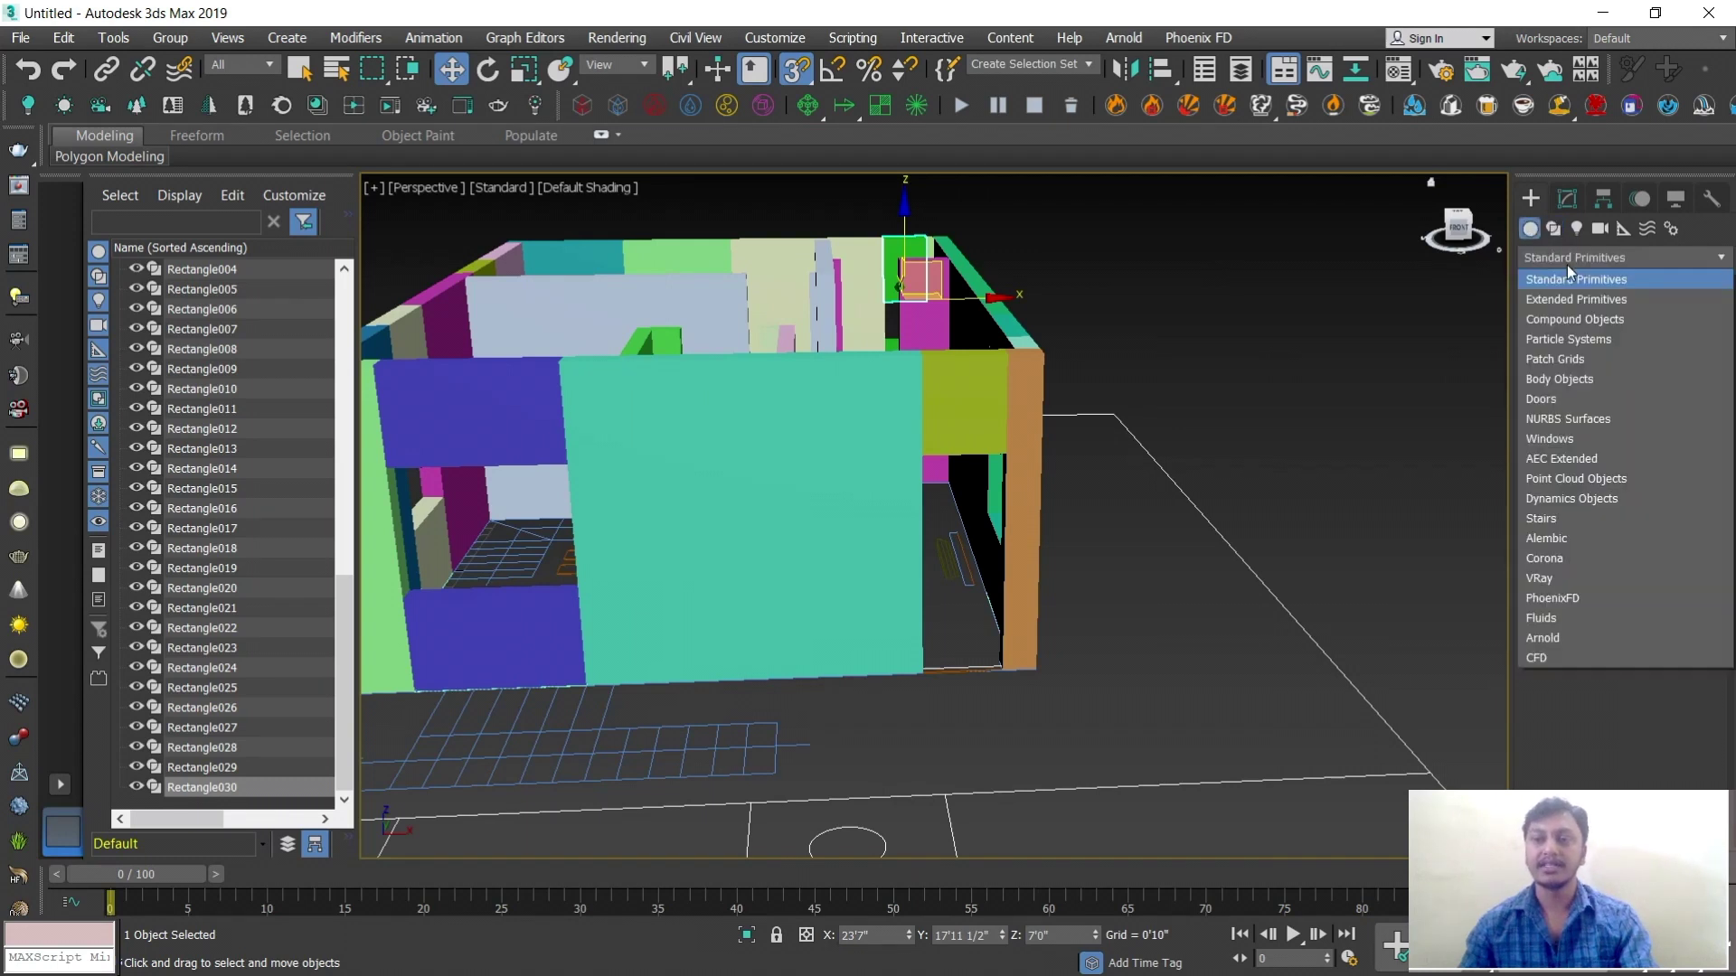
pyautogui.click(1568, 400)
pyautogui.click(1573, 327)
pyautogui.scroll(6, 1054, 627)
pyautogui.scroll(8, 988, 609)
pyautogui.moveTo(976, 608); pyautogui.dragTo(933, 588, button='middle')
pyautogui.scroll(-1, 949, 578)
pyautogui.scroll(3, 920, 615)
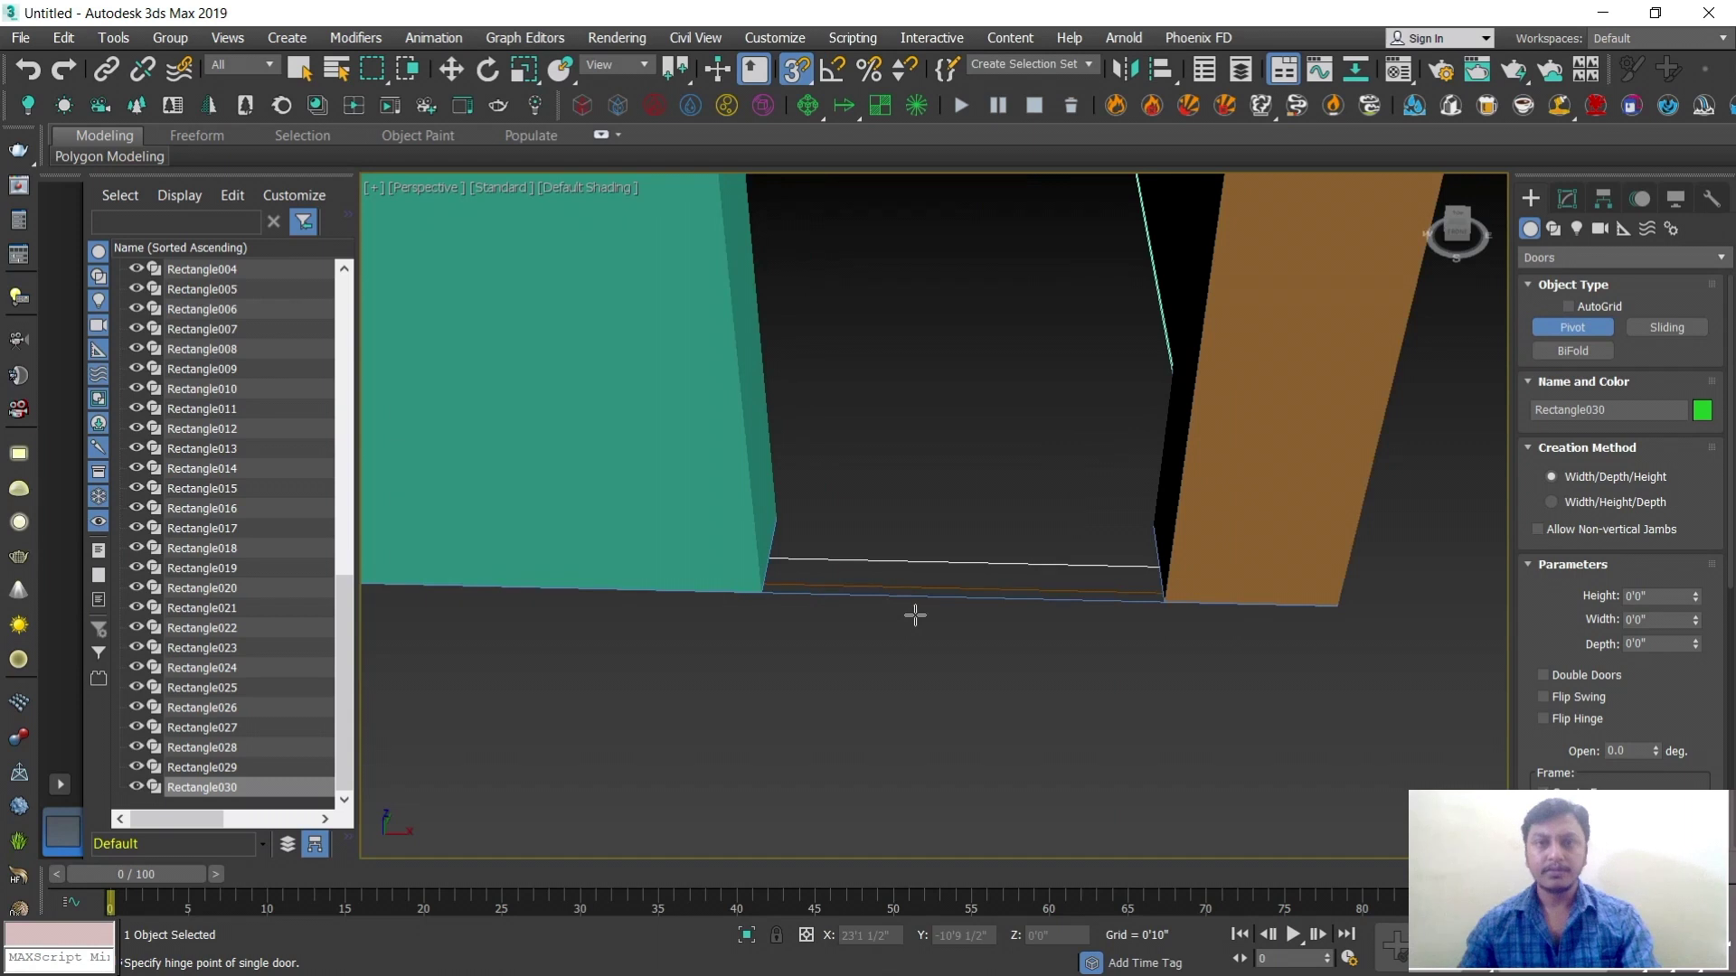
pyautogui.moveTo(766, 594); pyautogui.dragTo(1150, 601)
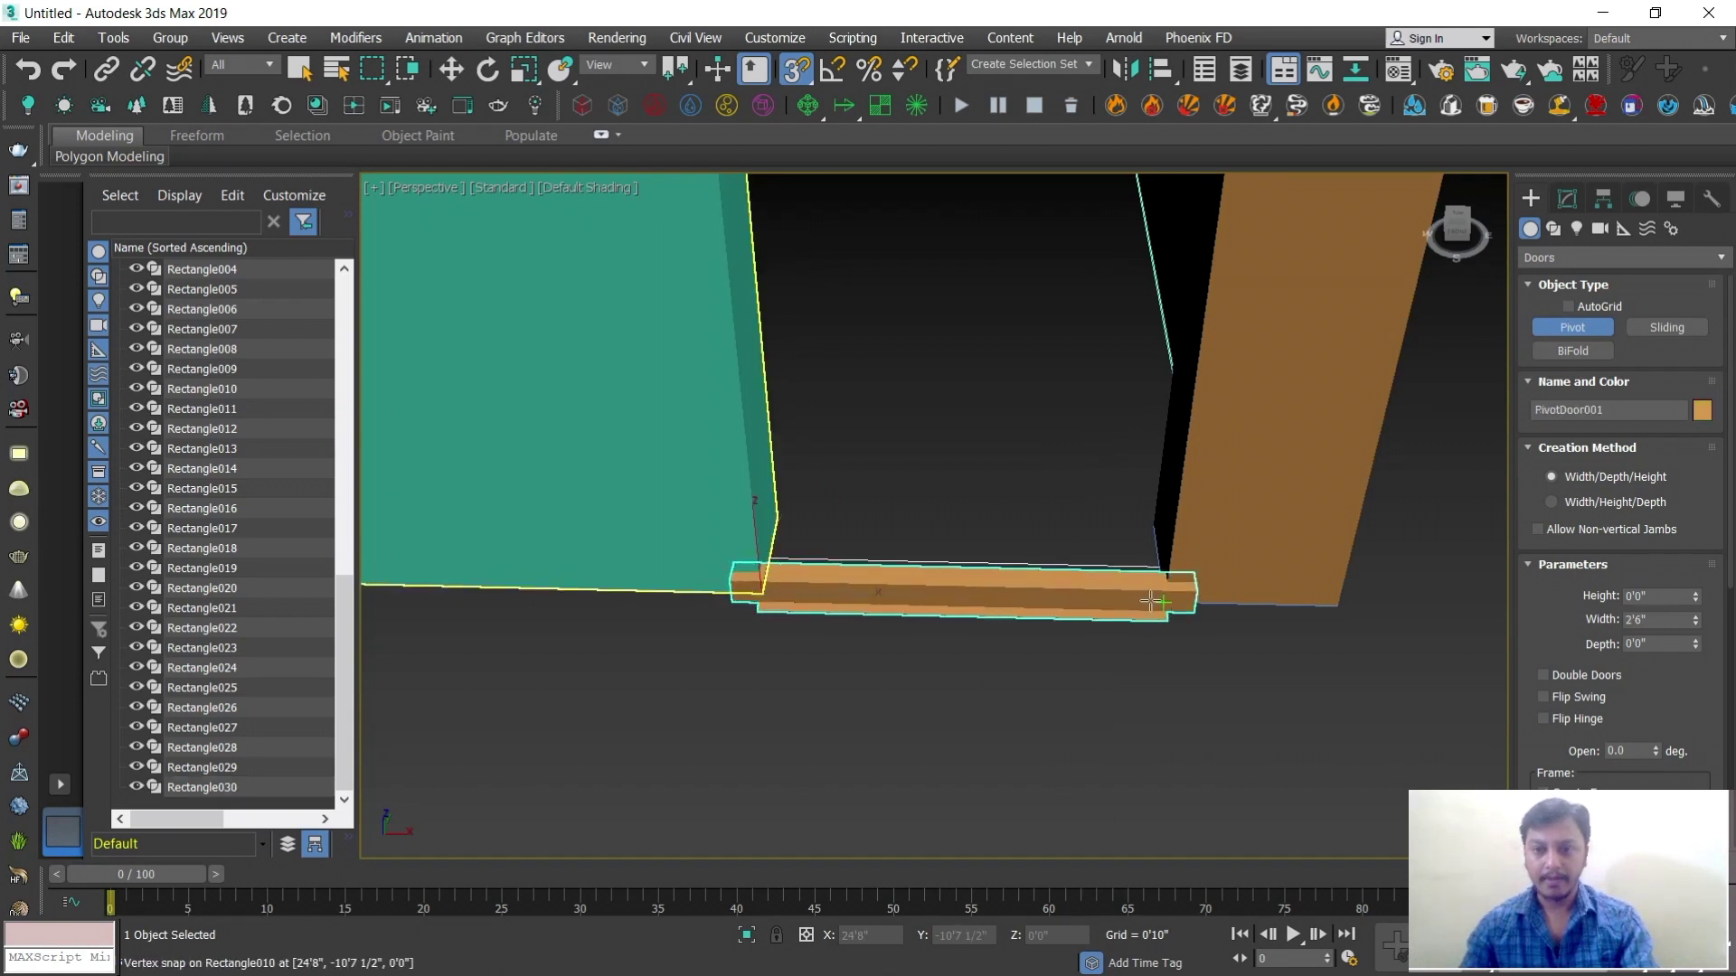
pyautogui.click(1149, 556)
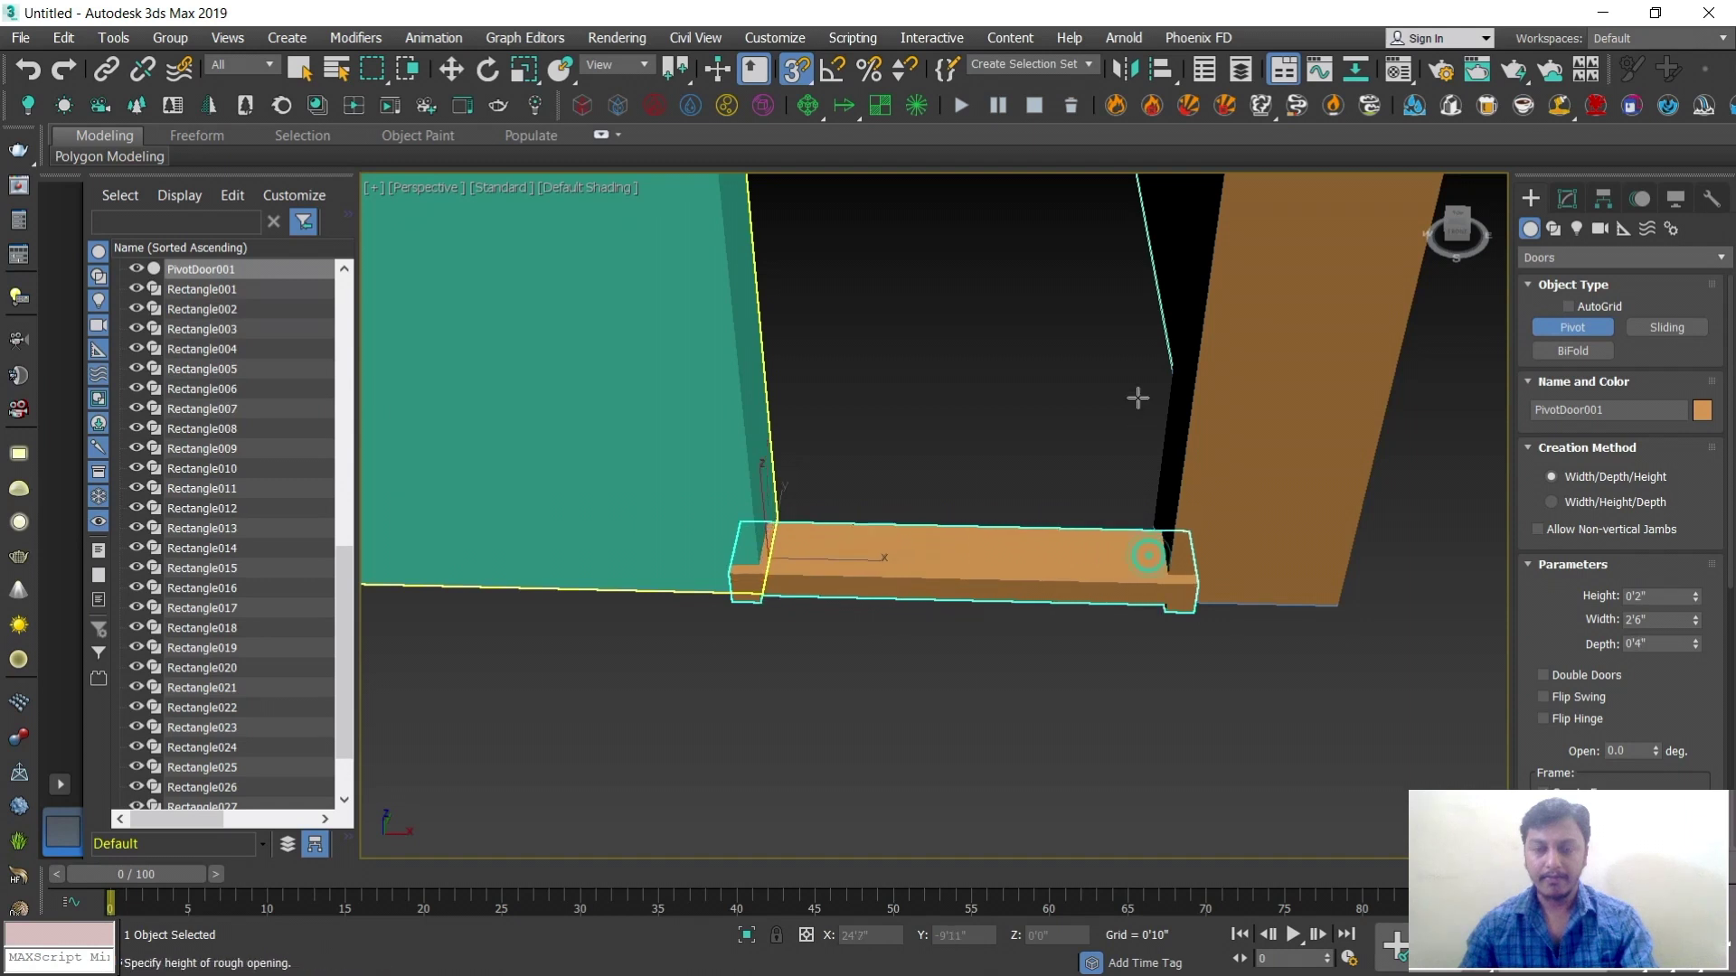
pyautogui.click(1143, 284)
pyautogui.rightClick(1143, 284)
# Set the front pivot door's height to 7'0"
pyautogui.scroll(-2, 1089, 504)
pyautogui.keyDown('alt'); pyautogui.moveTo(1089, 503); pyautogui.dragTo(1449, 296, button='middle'); pyautogui.keyUp('alt')
pyautogui.click(1567, 201)
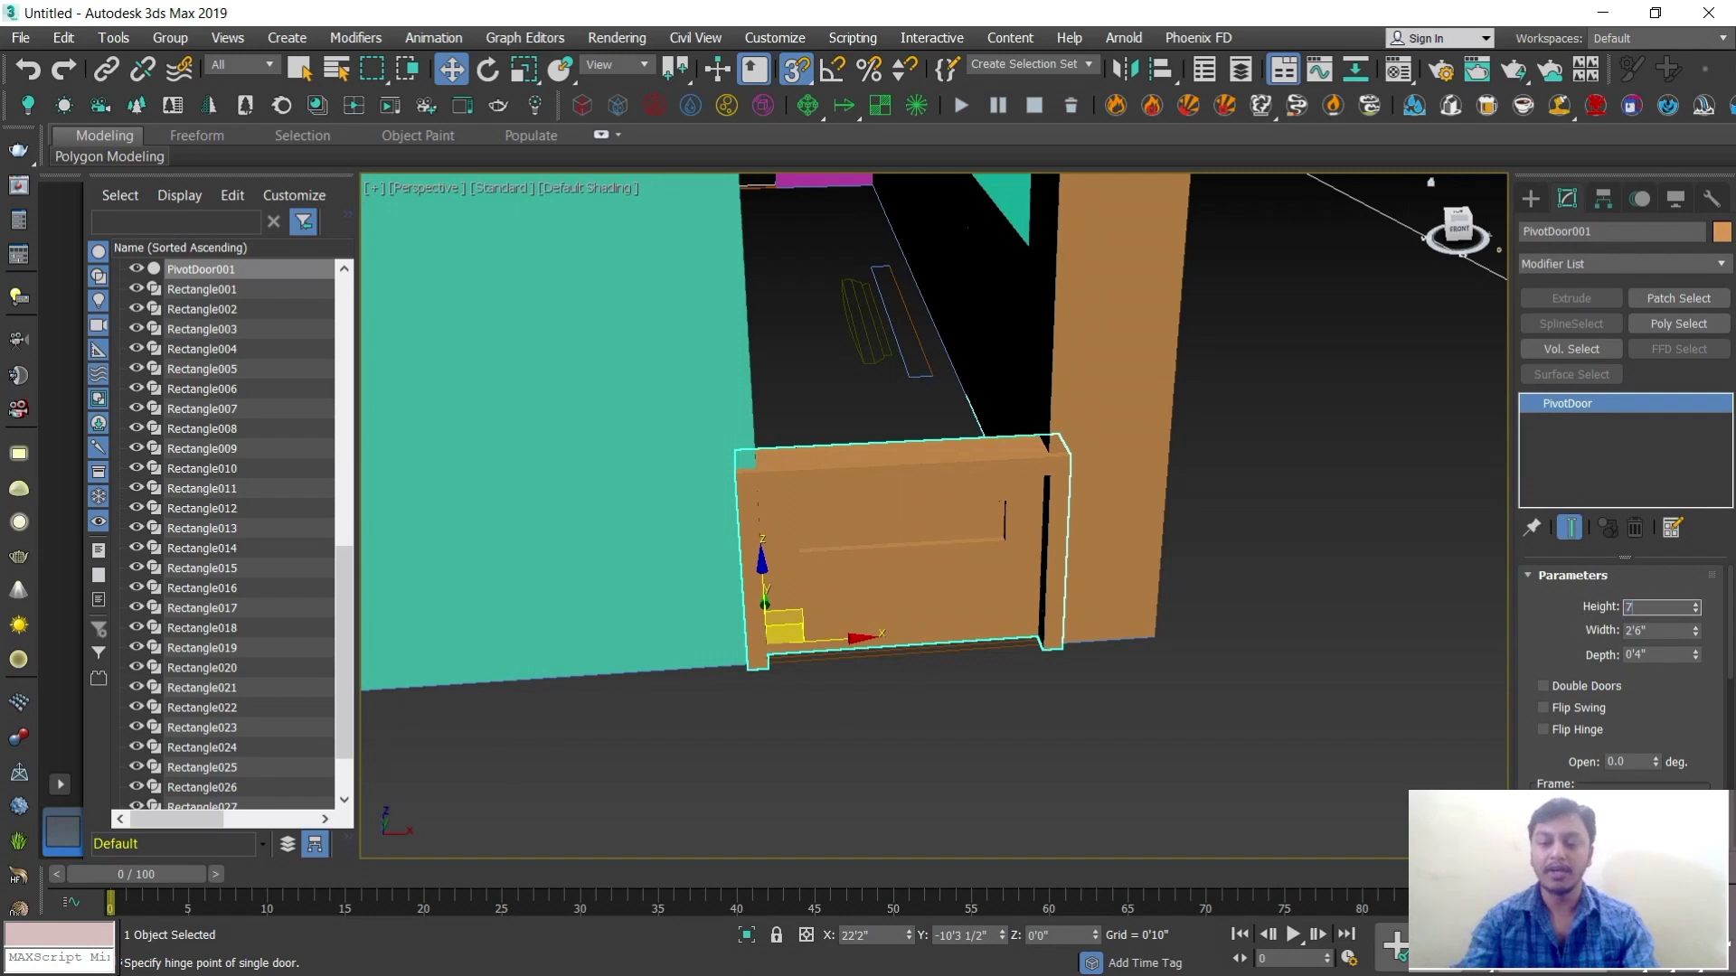
pyautogui.press('Return')
pyautogui.scroll(-10, 1030, 425)
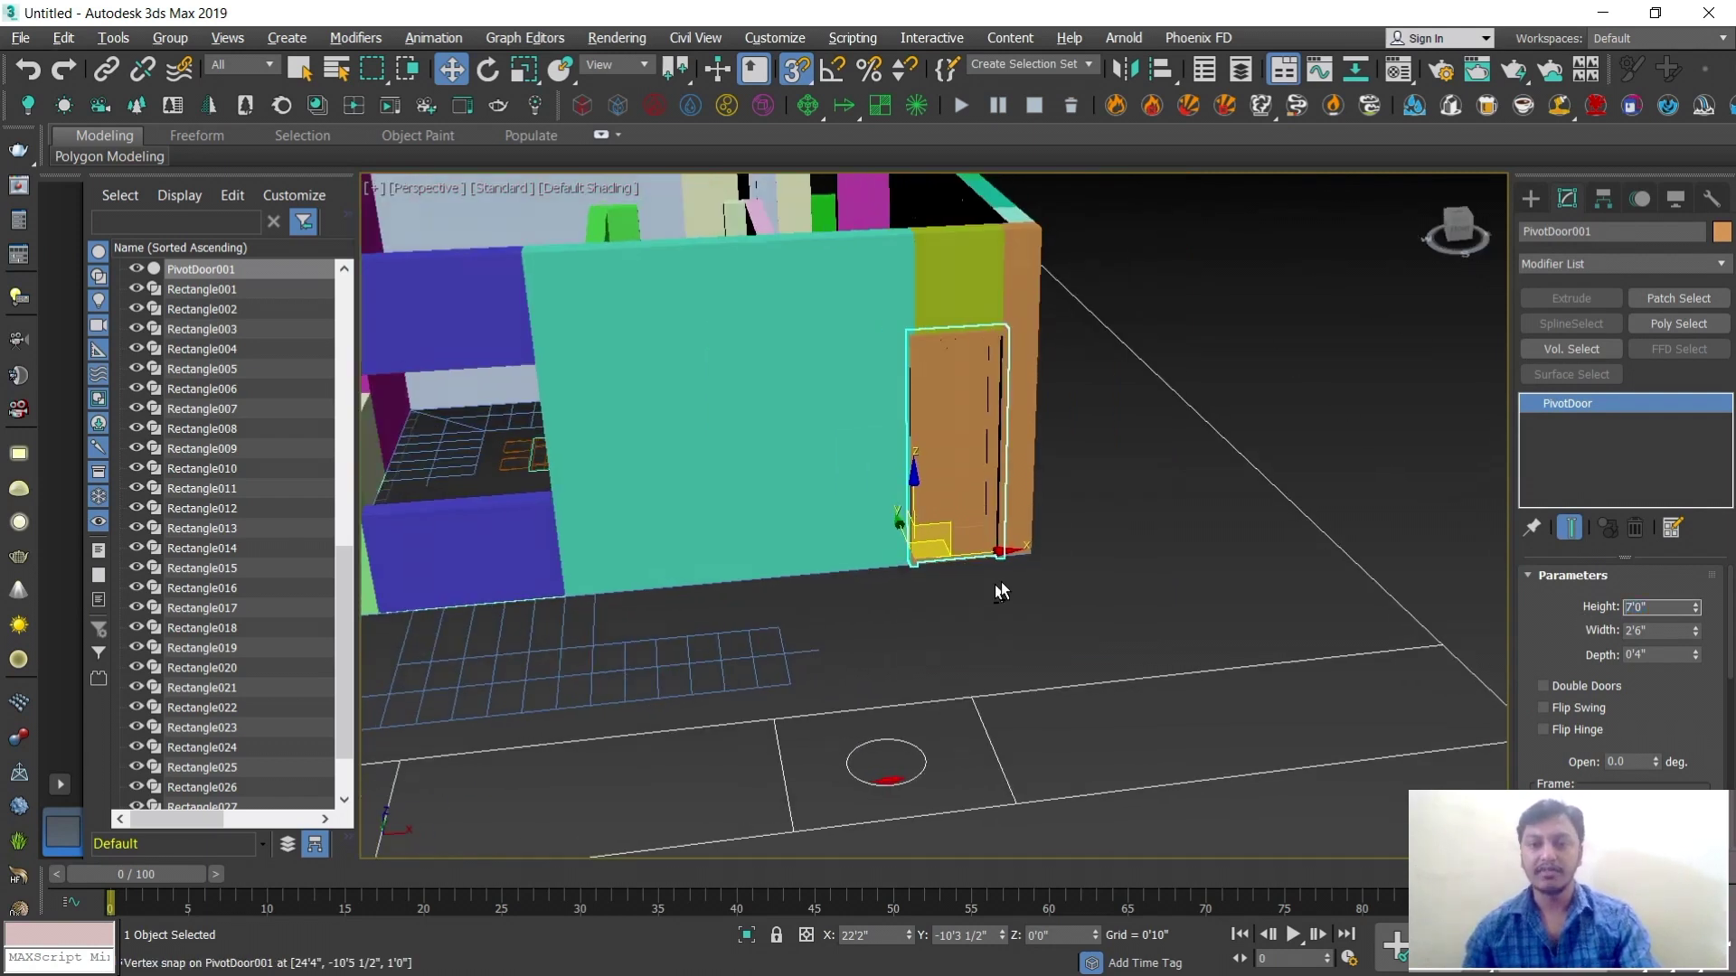
pyautogui.scroll(3, 1034, 550)
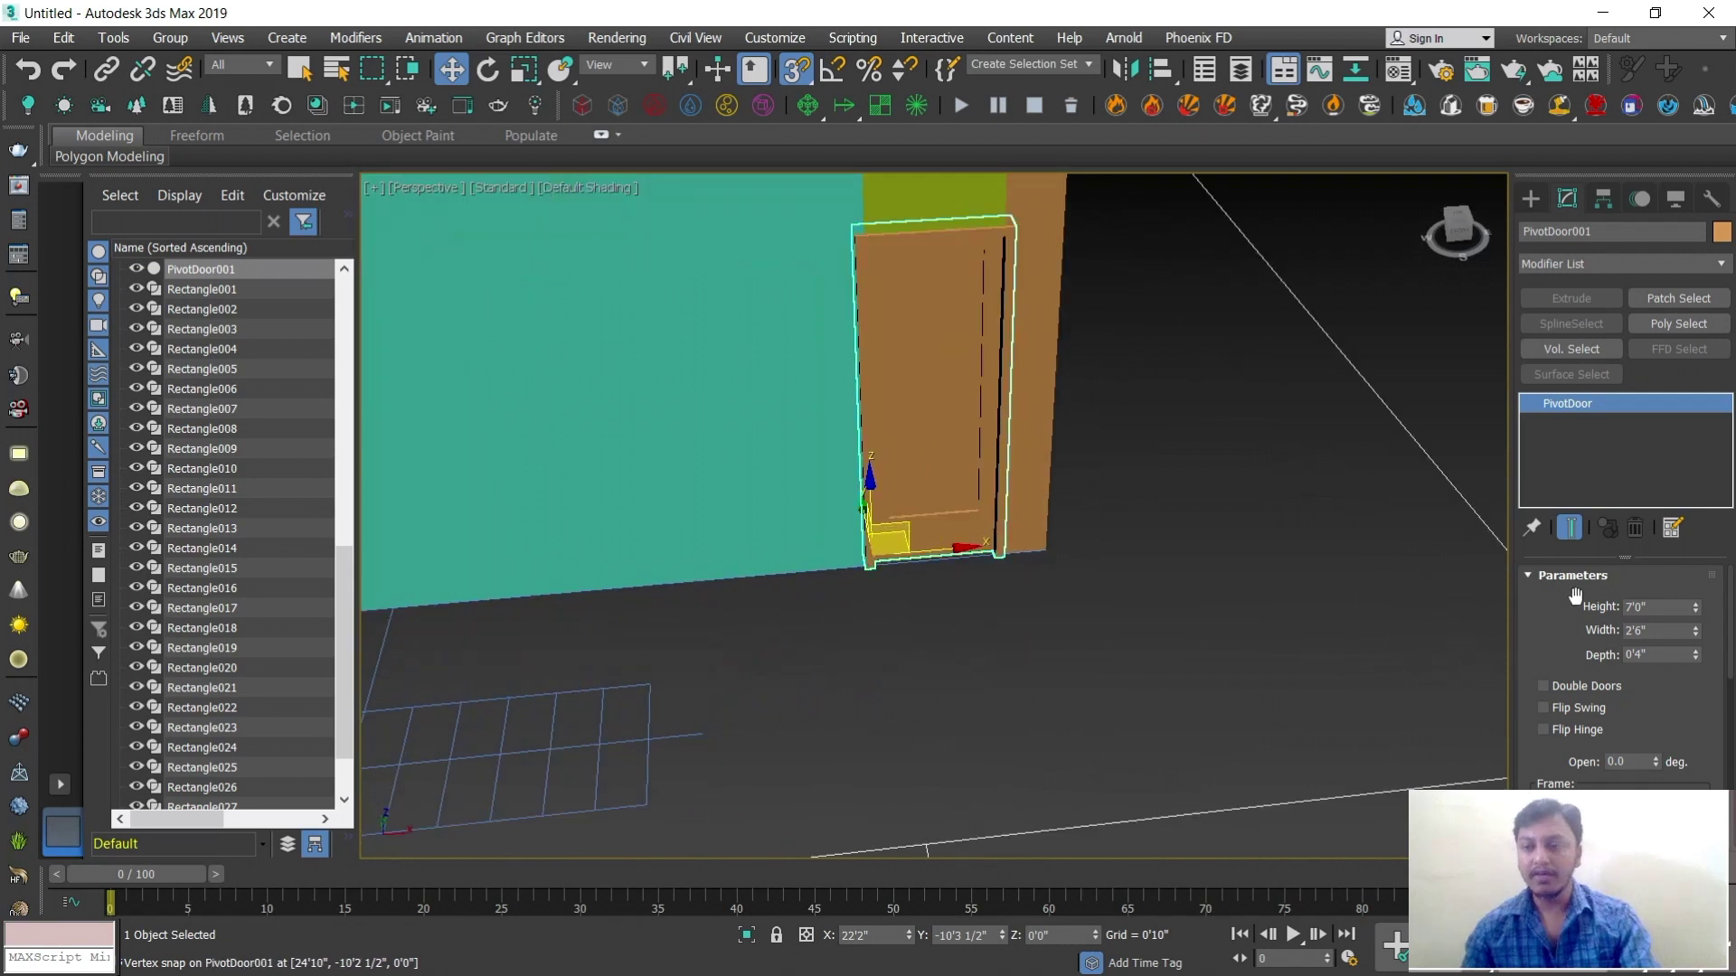
# Open the front pivot door to 37 degrees and flip its hinge
pyautogui.scroll(-1, 1625, 675)
pyautogui.moveTo(1656, 721); pyautogui.dragTo(1644, 652)
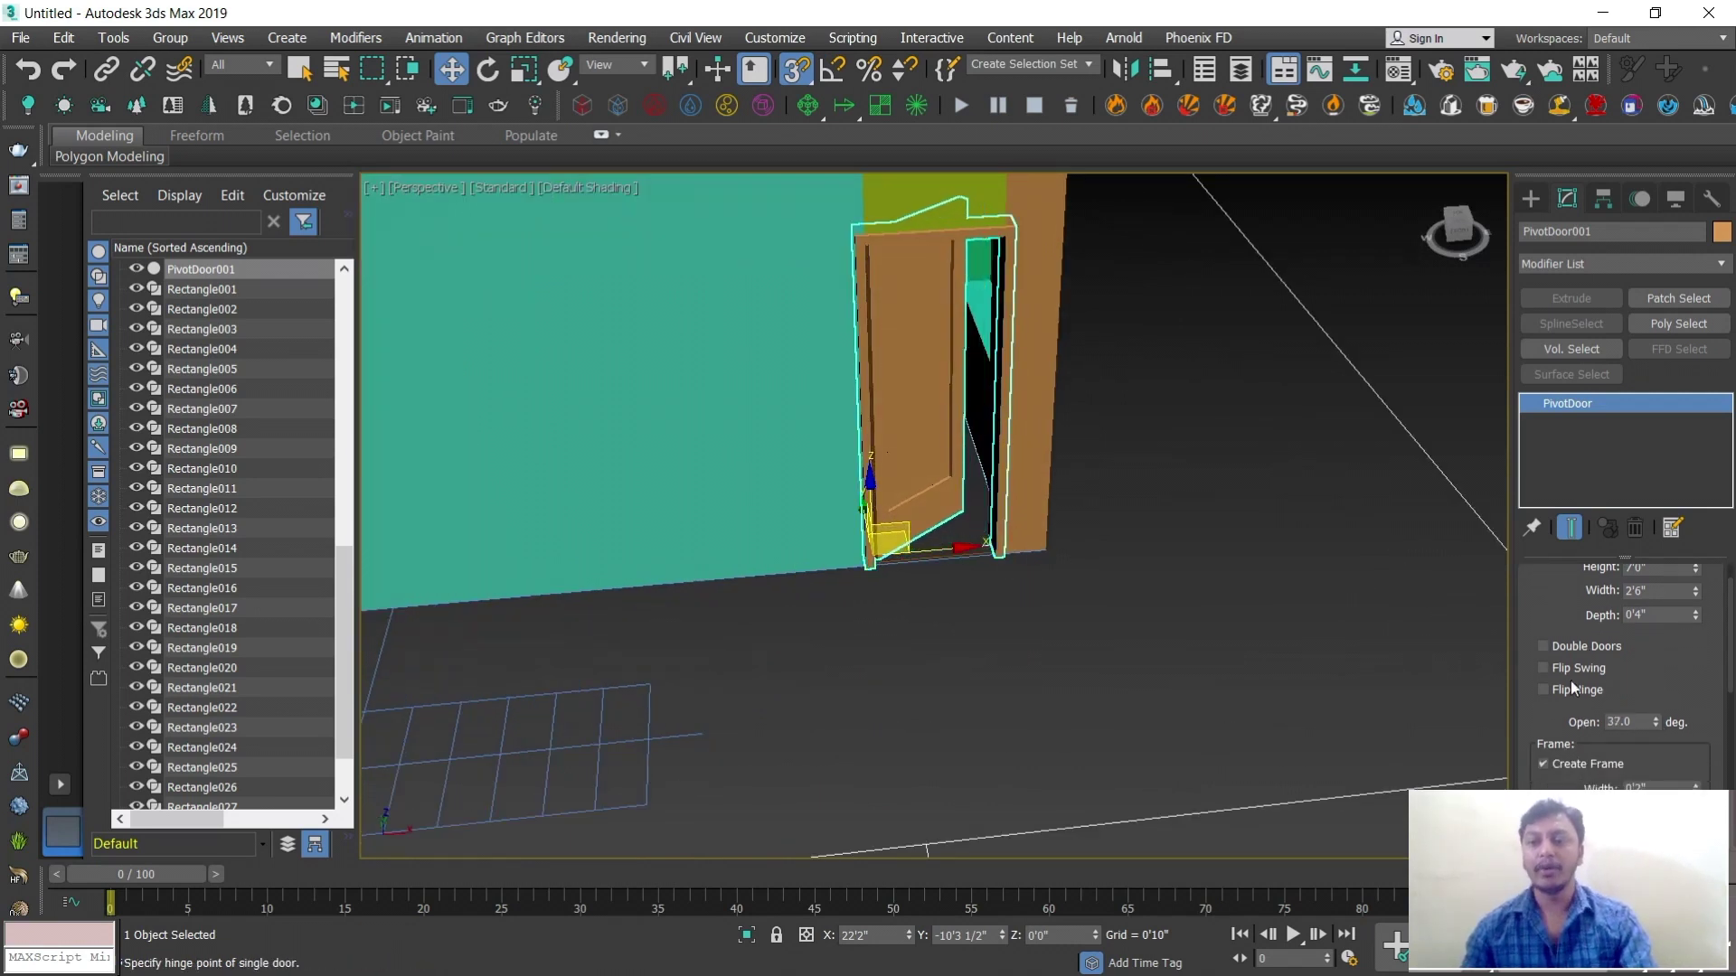
pyautogui.click(1543, 690)
pyautogui.keyDown('alt'); pyautogui.moveTo(986, 604); pyautogui.dragTo(1198, 631, button='middle'); pyautogui.keyUp('alt')
pyautogui.scroll(-2, 884, 525)
pyautogui.scroll(3, 633, 592)
# Try filling the front window opening with a snapped sliding door of 5'1" by 0'9", 4'0" high, and delete it
pyautogui.click(878, 594)
pyautogui.keyDown('alt'); pyautogui.moveTo(927, 595); pyautogui.dragTo(778, 610, button='middle'); pyautogui.keyUp('alt')
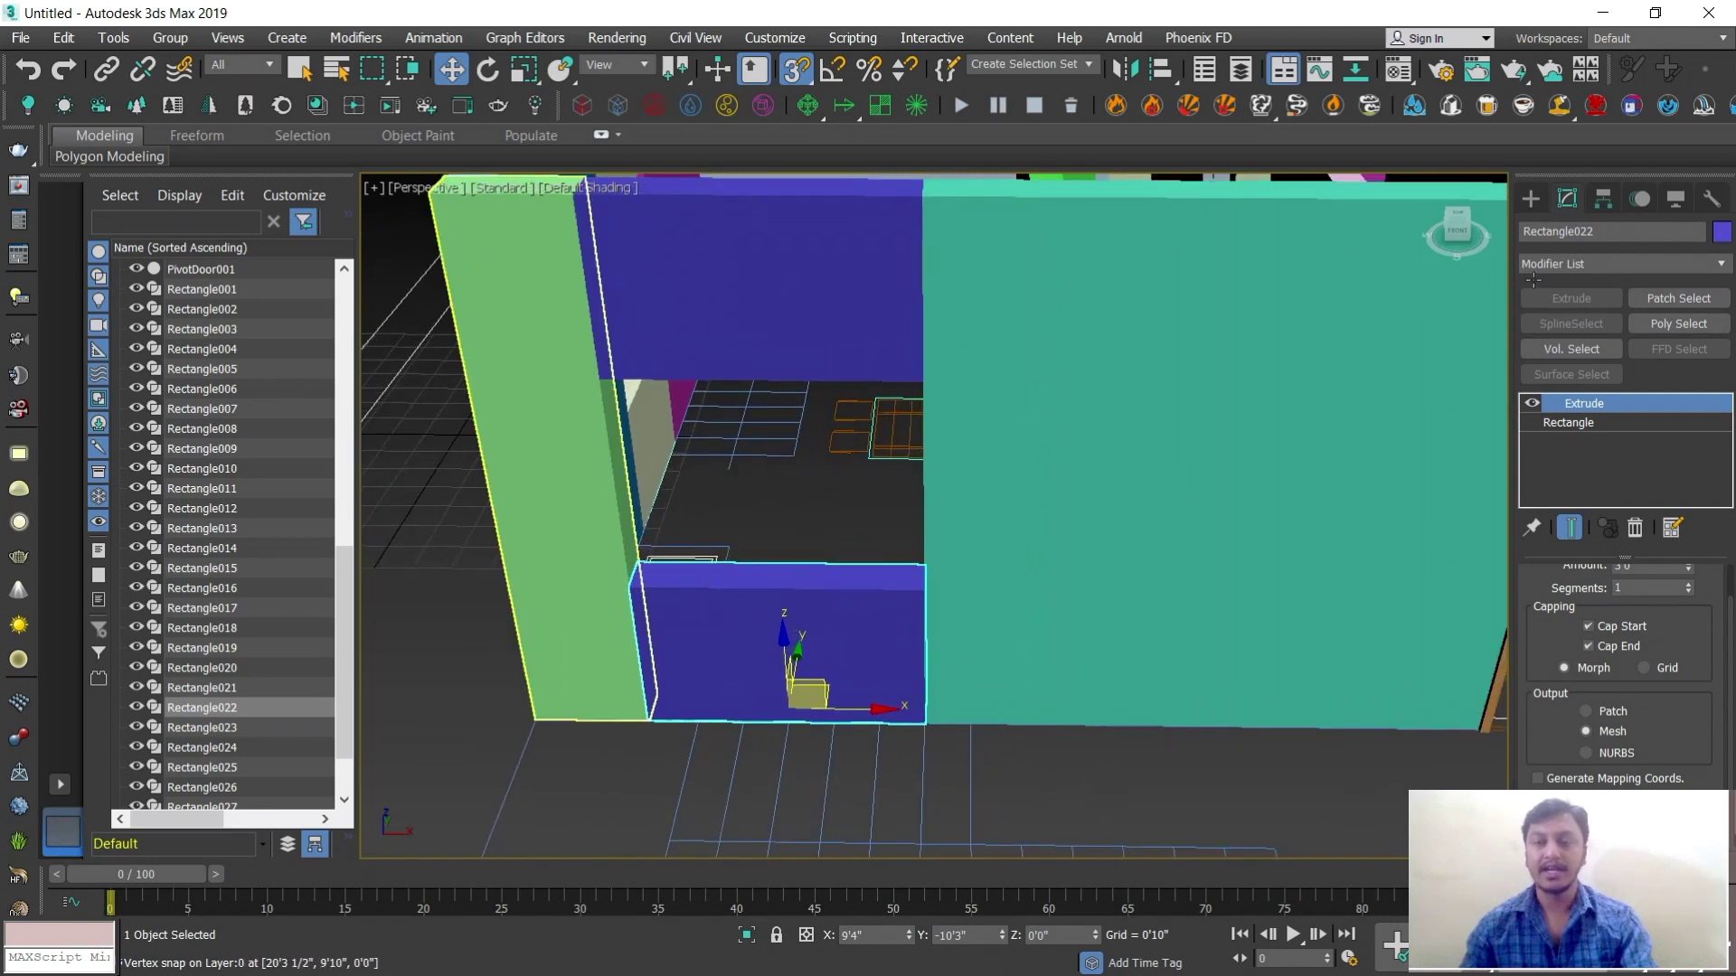
pyautogui.click(1532, 198)
pyautogui.click(1639, 333)
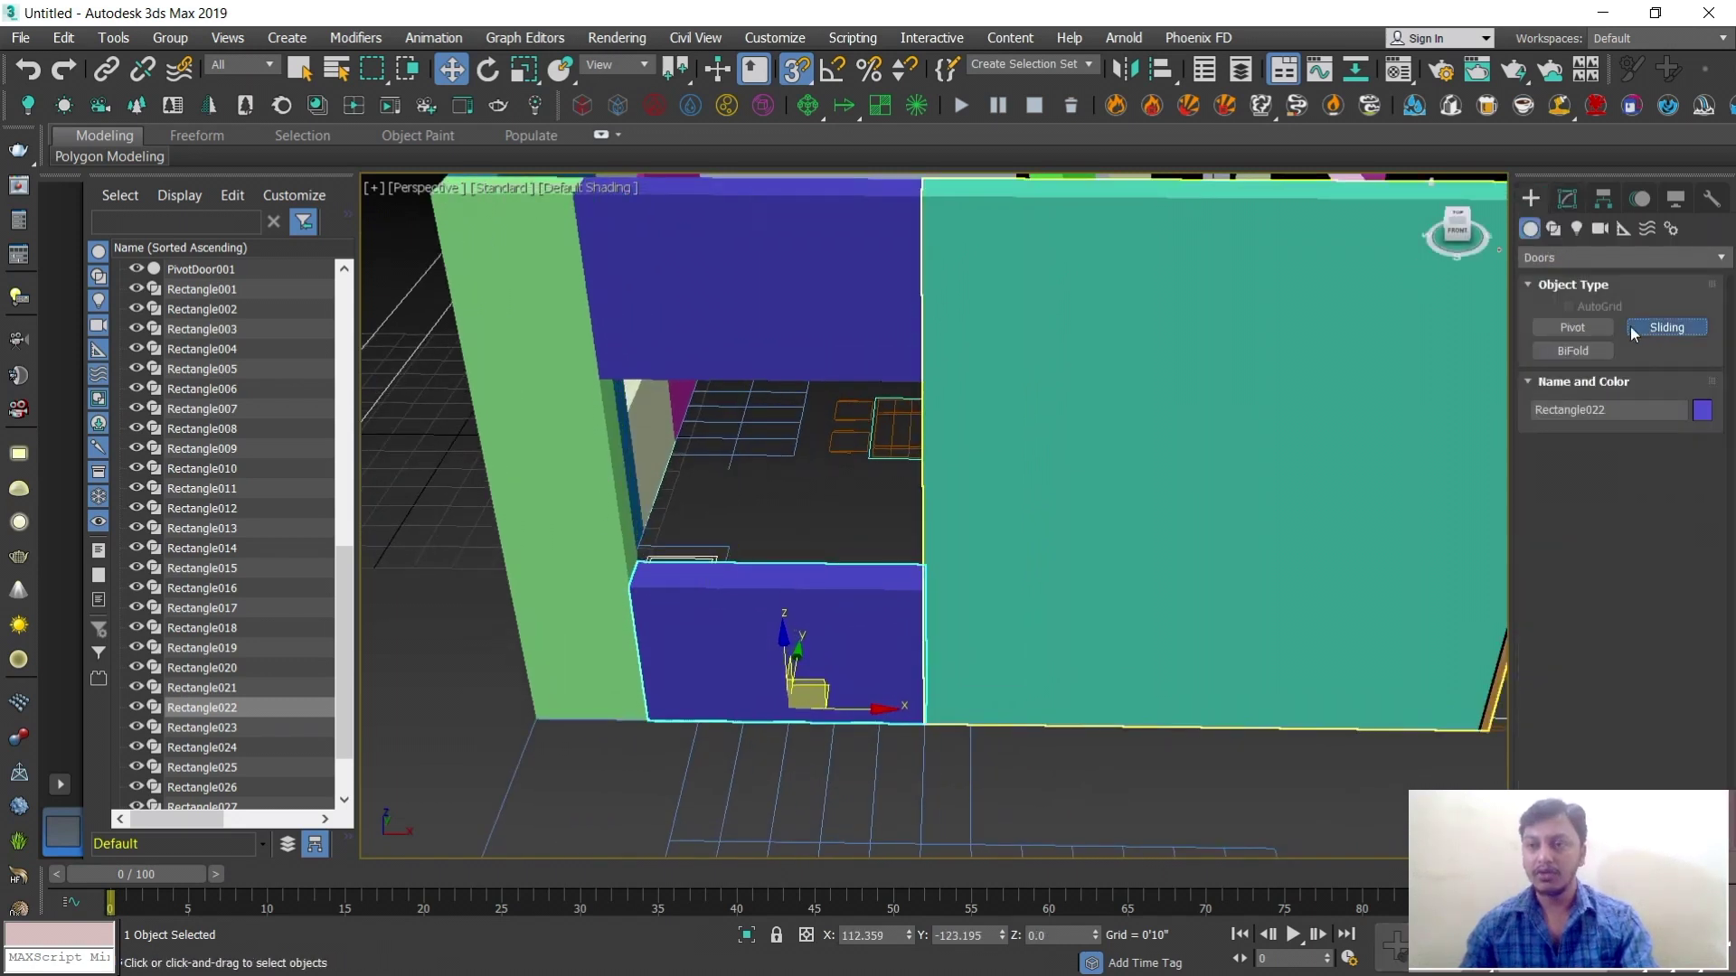
pyautogui.keyDown('alt'); pyautogui.moveTo(911, 573); pyautogui.dragTo(936, 601, button='middle'); pyautogui.keyUp('alt')
pyautogui.scroll(2, 687, 589)
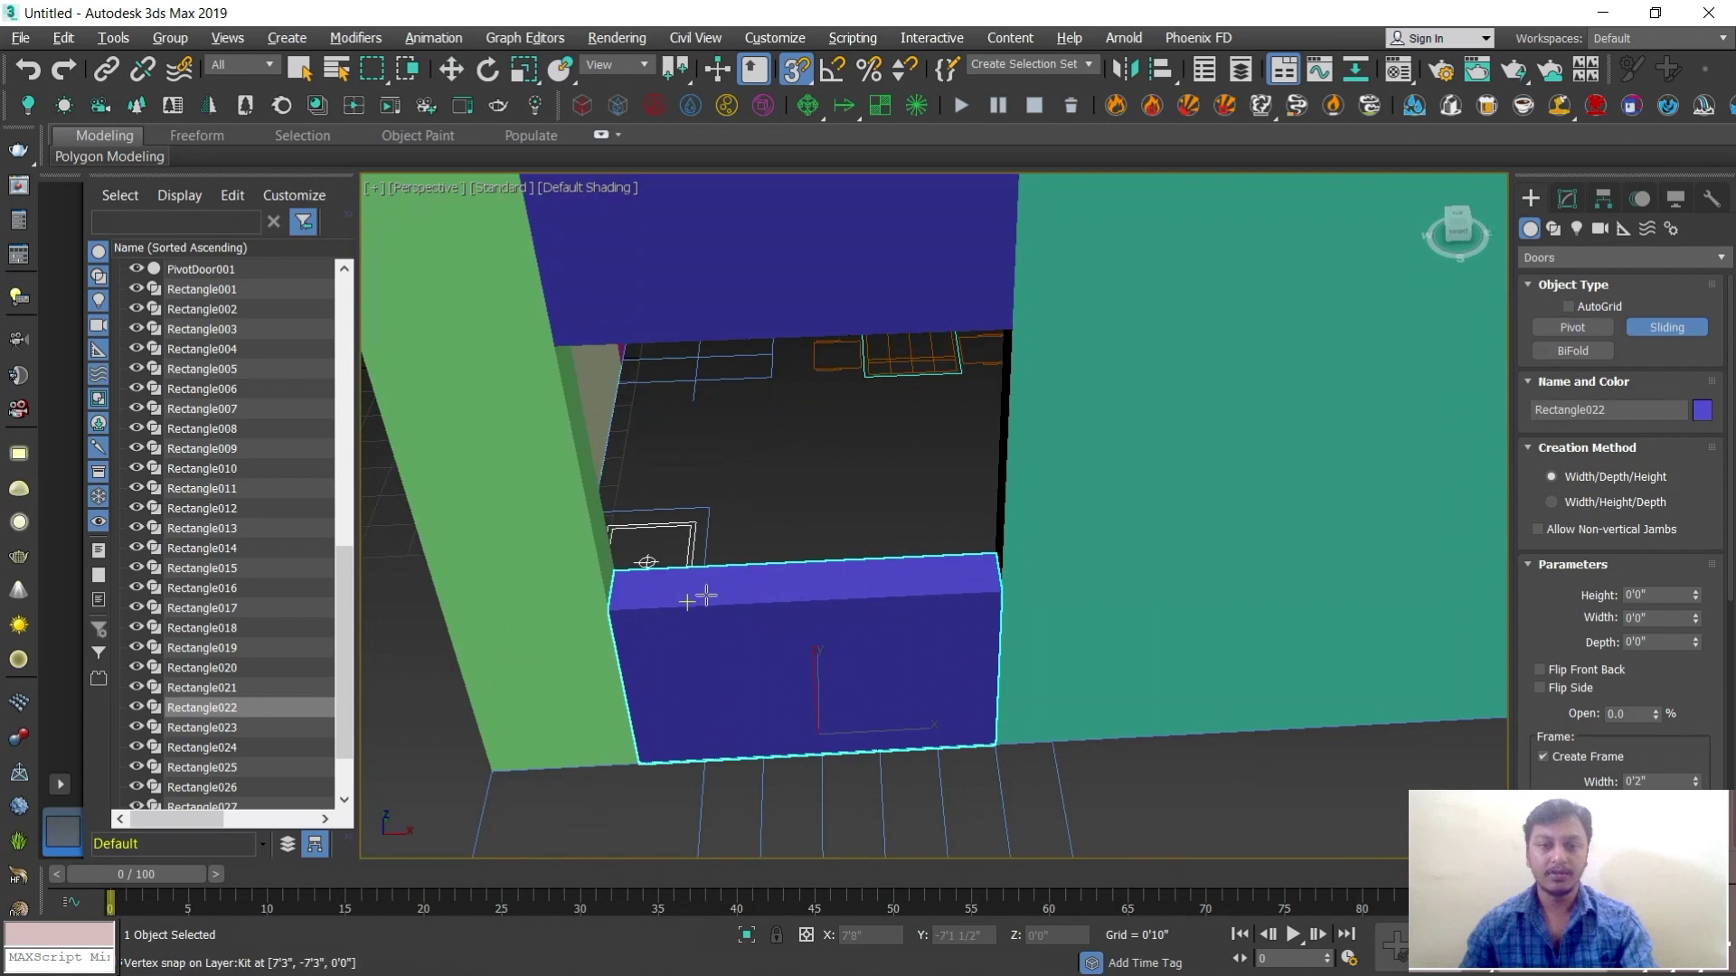
pyautogui.keyDown('alt'); pyautogui.moveTo(706, 595); pyautogui.dragTo(696, 593, button='middle'); pyautogui.keyUp('alt')
pyautogui.moveTo(621, 560); pyautogui.dragTo(996, 560)
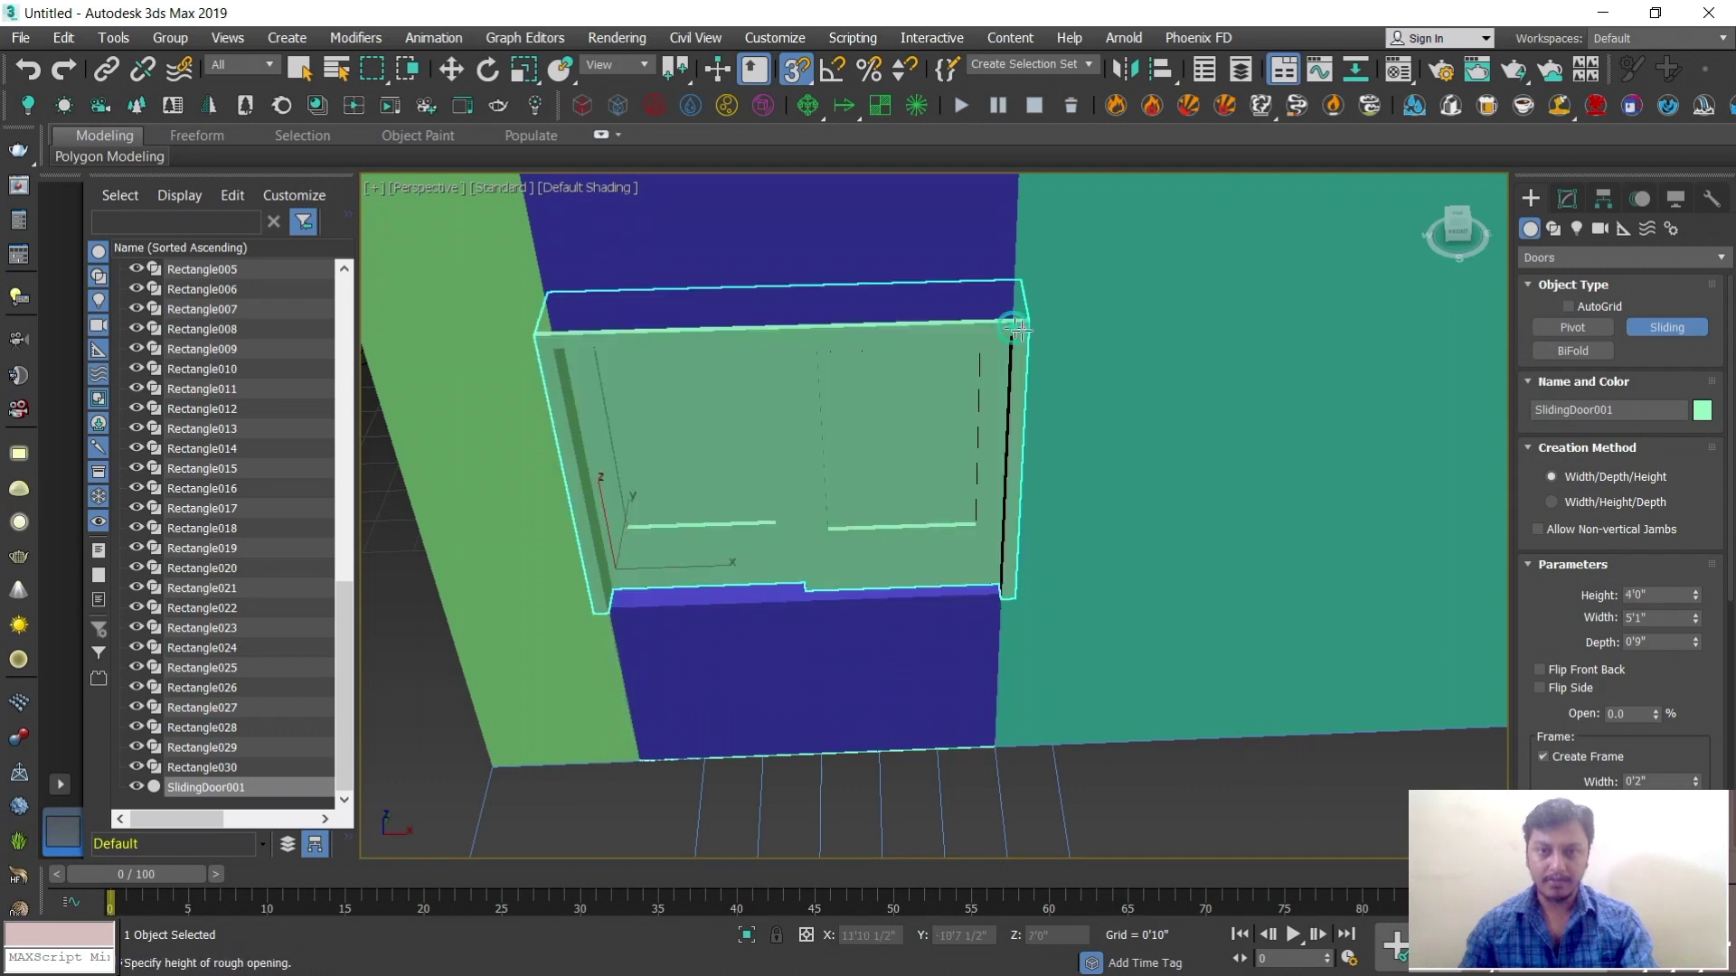
pyautogui.press('s')
pyautogui.press('w')
pyautogui.scroll(-1, 947, 506)
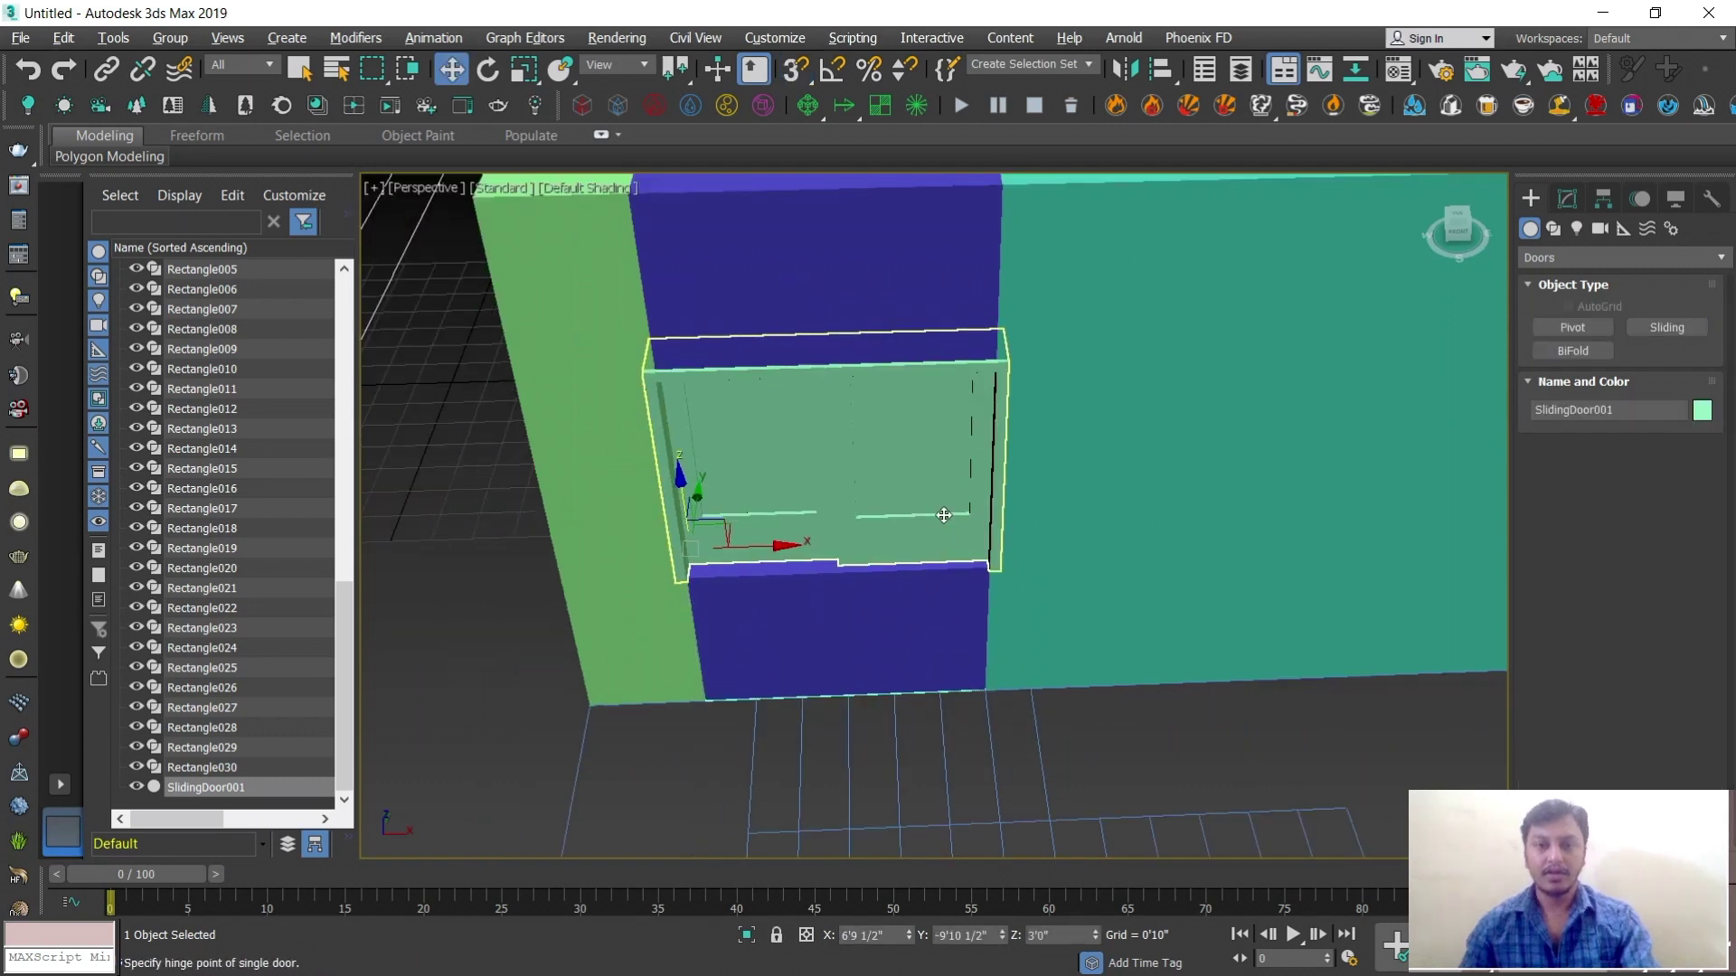
pyautogui.keyDown('alt'); pyautogui.moveTo(945, 511); pyautogui.dragTo(950, 480, button='middle'); pyautogui.keyUp('alt')
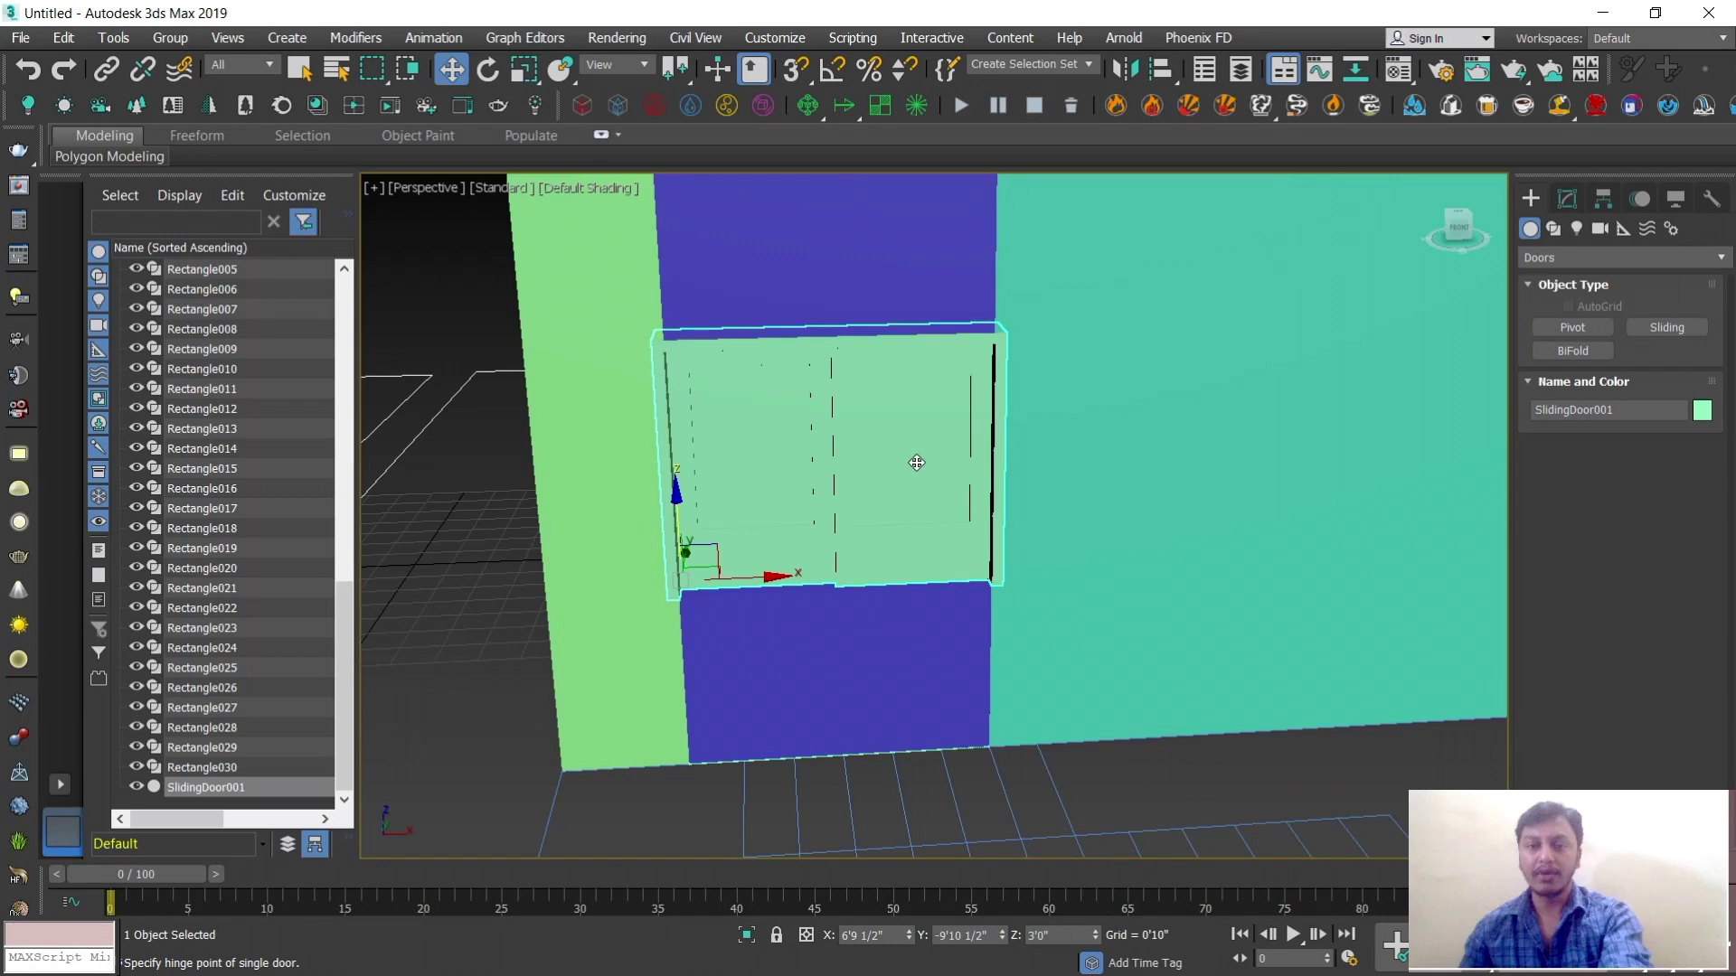
pyautogui.click(1660, 328)
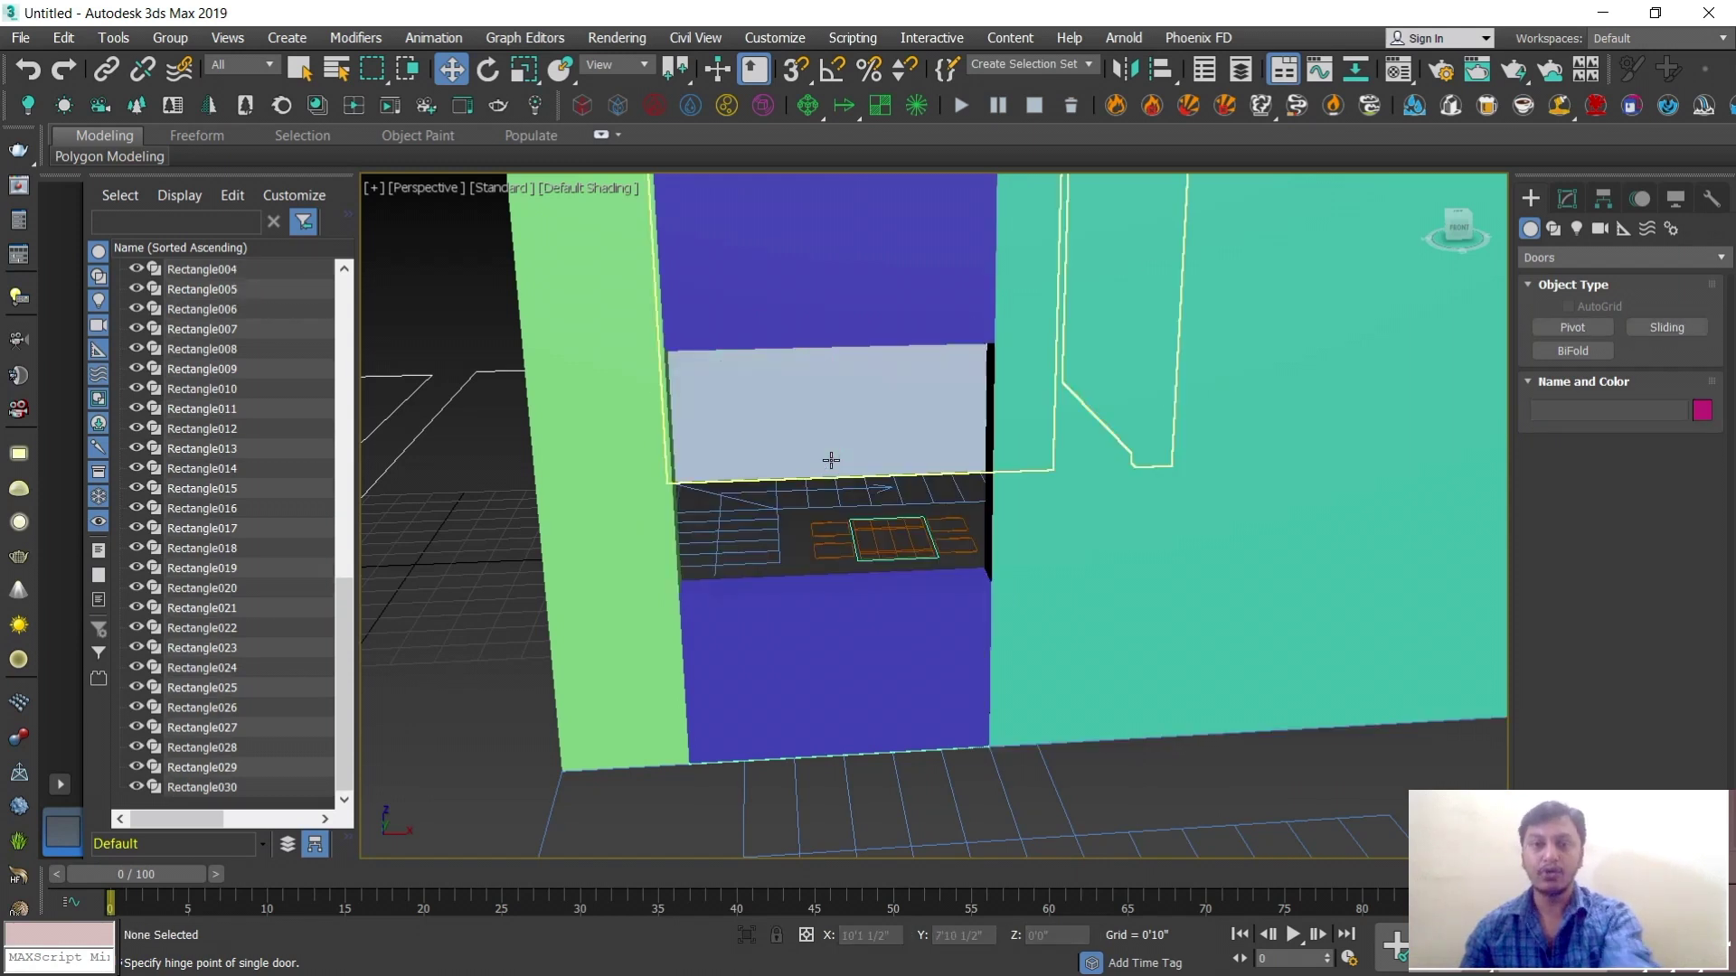
# Create a sliding window of 5'1" by 0'9", 4'0" high, snapped onto the sill wall in the front window opening
pyautogui.keyDown('alt'); pyautogui.moveTo(972, 535); pyautogui.dragTo(984, 570, button='middle'); pyautogui.keyUp('alt')
pyautogui.scroll(-3, 981, 565)
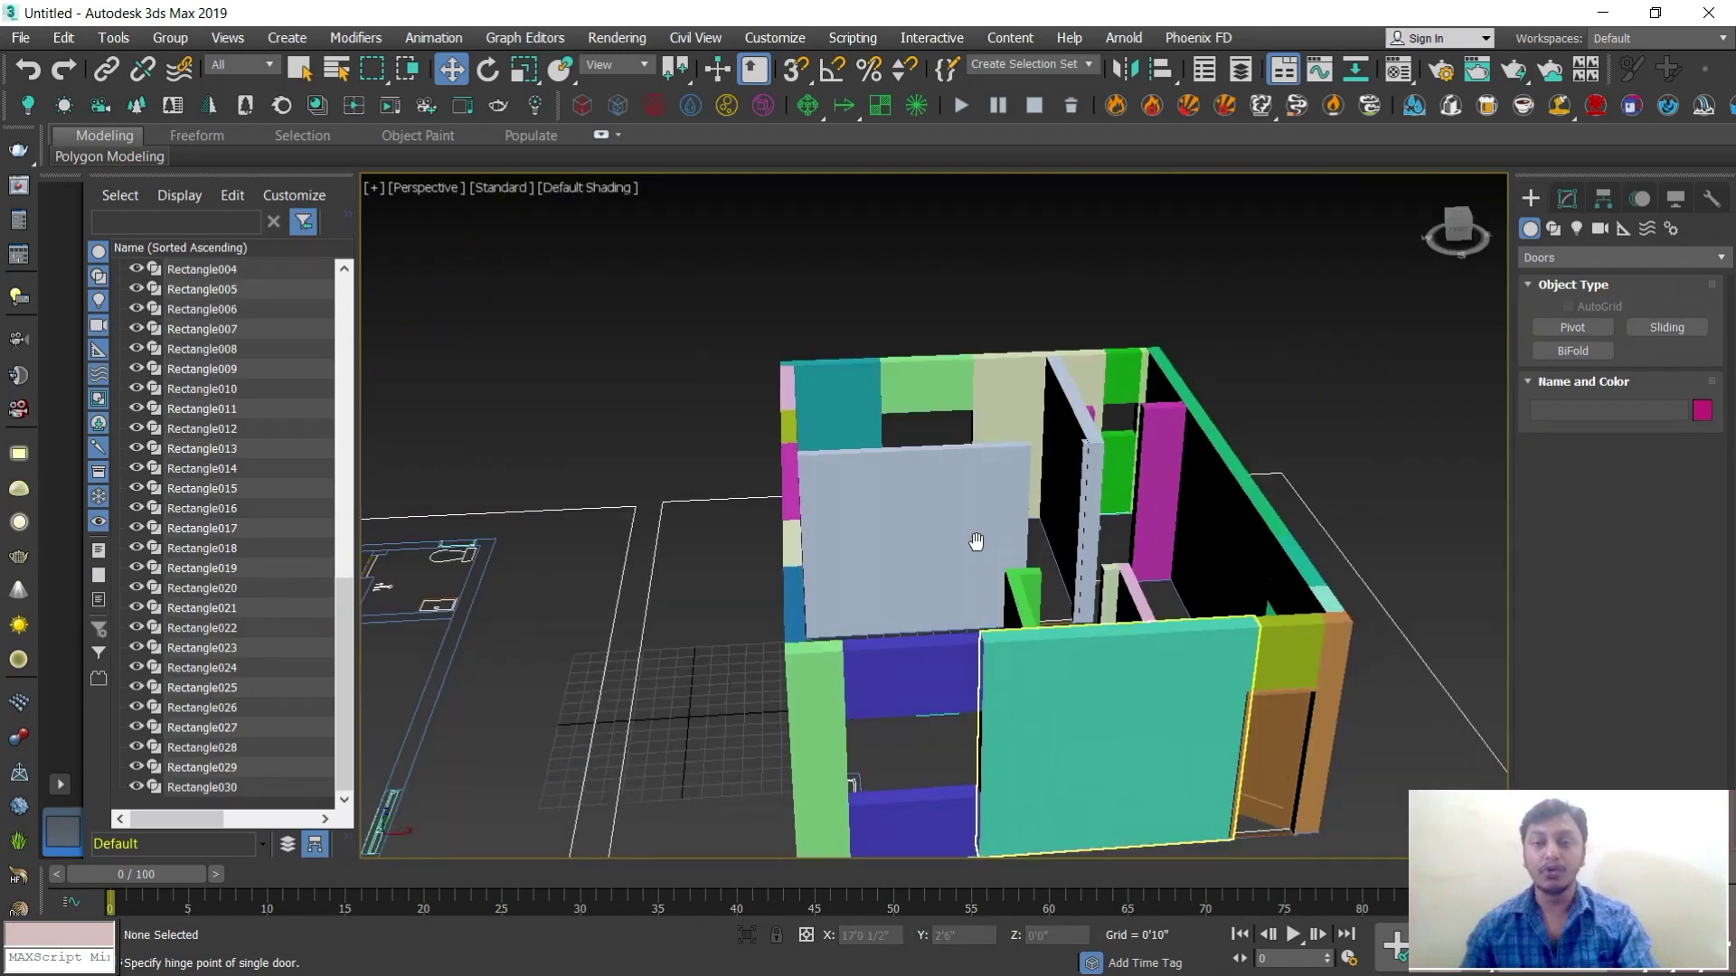
pyautogui.moveTo(1089, 678); pyautogui.dragTo(1007, 545, button='middle')
pyautogui.scroll(2, 999, 548)
pyautogui.scroll(2, 992, 554)
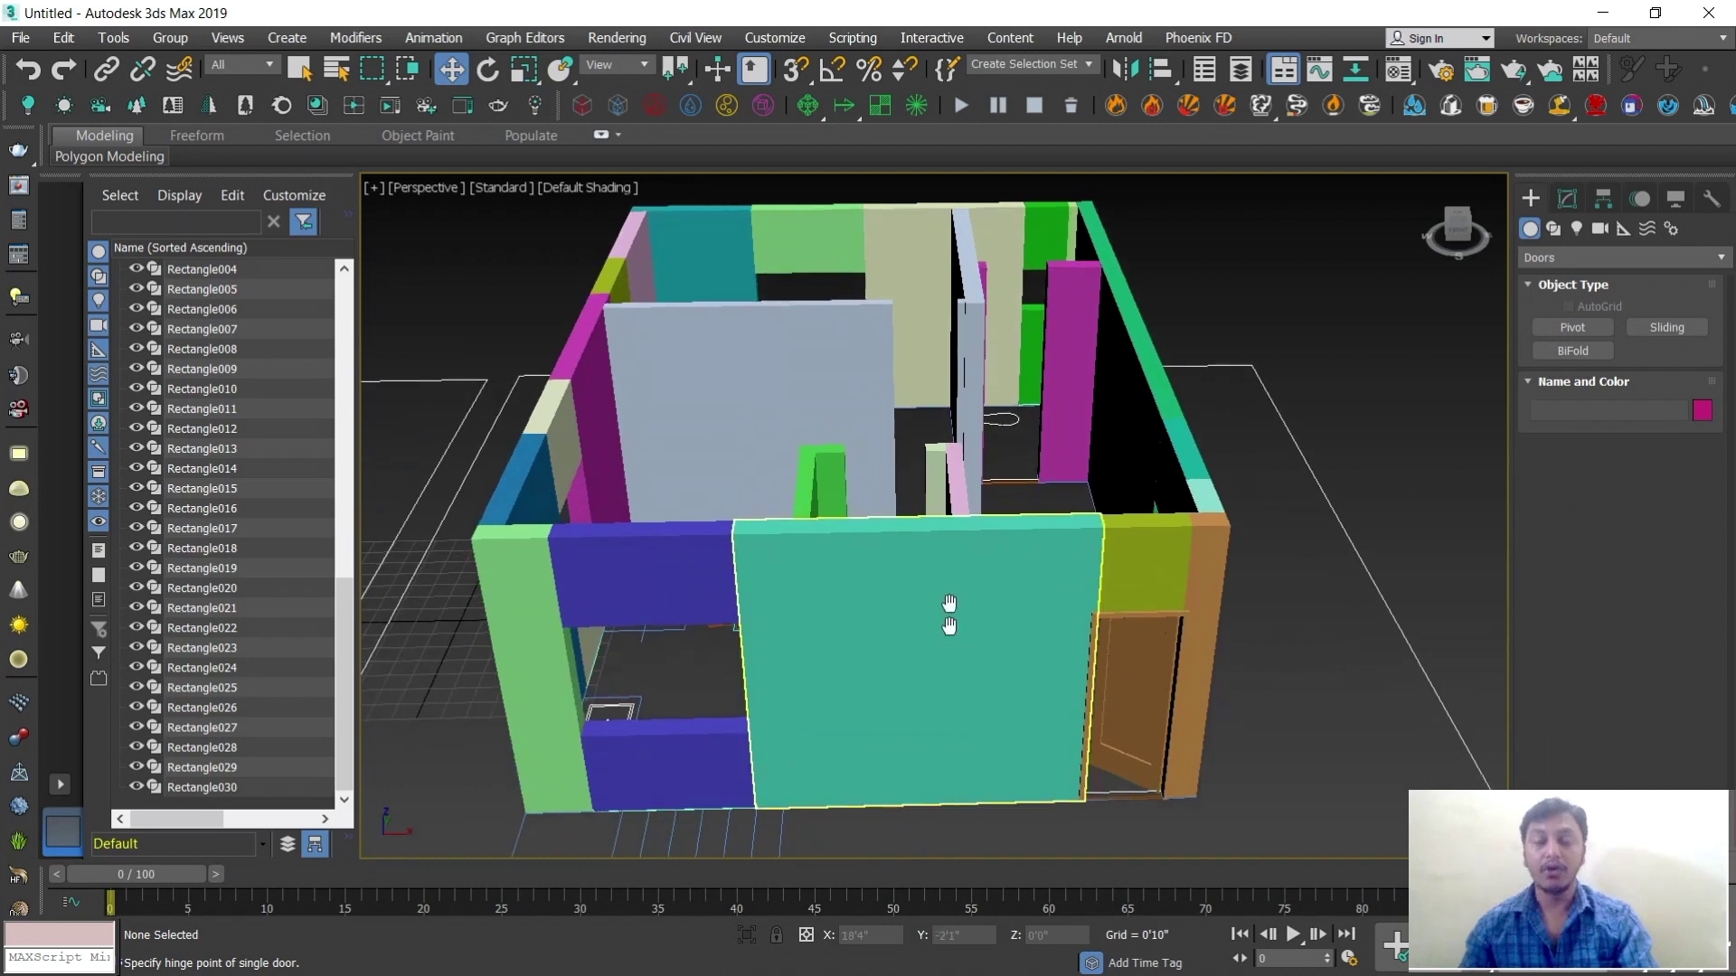
pyautogui.scroll(2, 895, 551)
pyautogui.scroll(1, 890, 546)
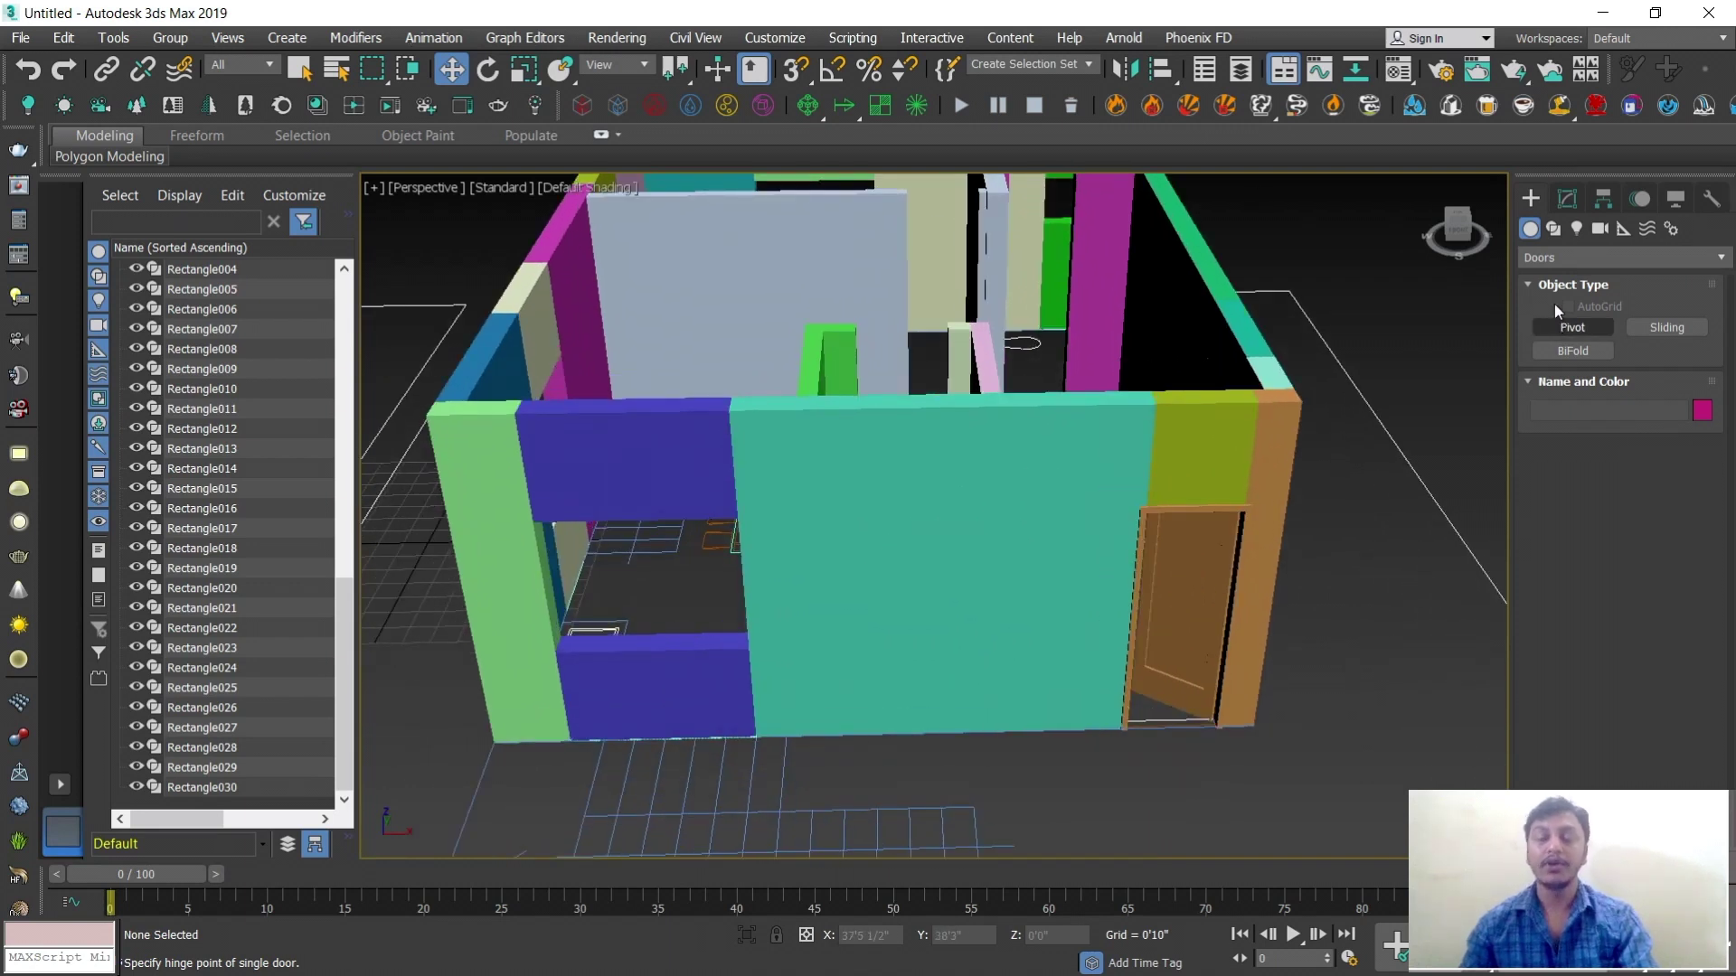
pyautogui.click(1550, 260)
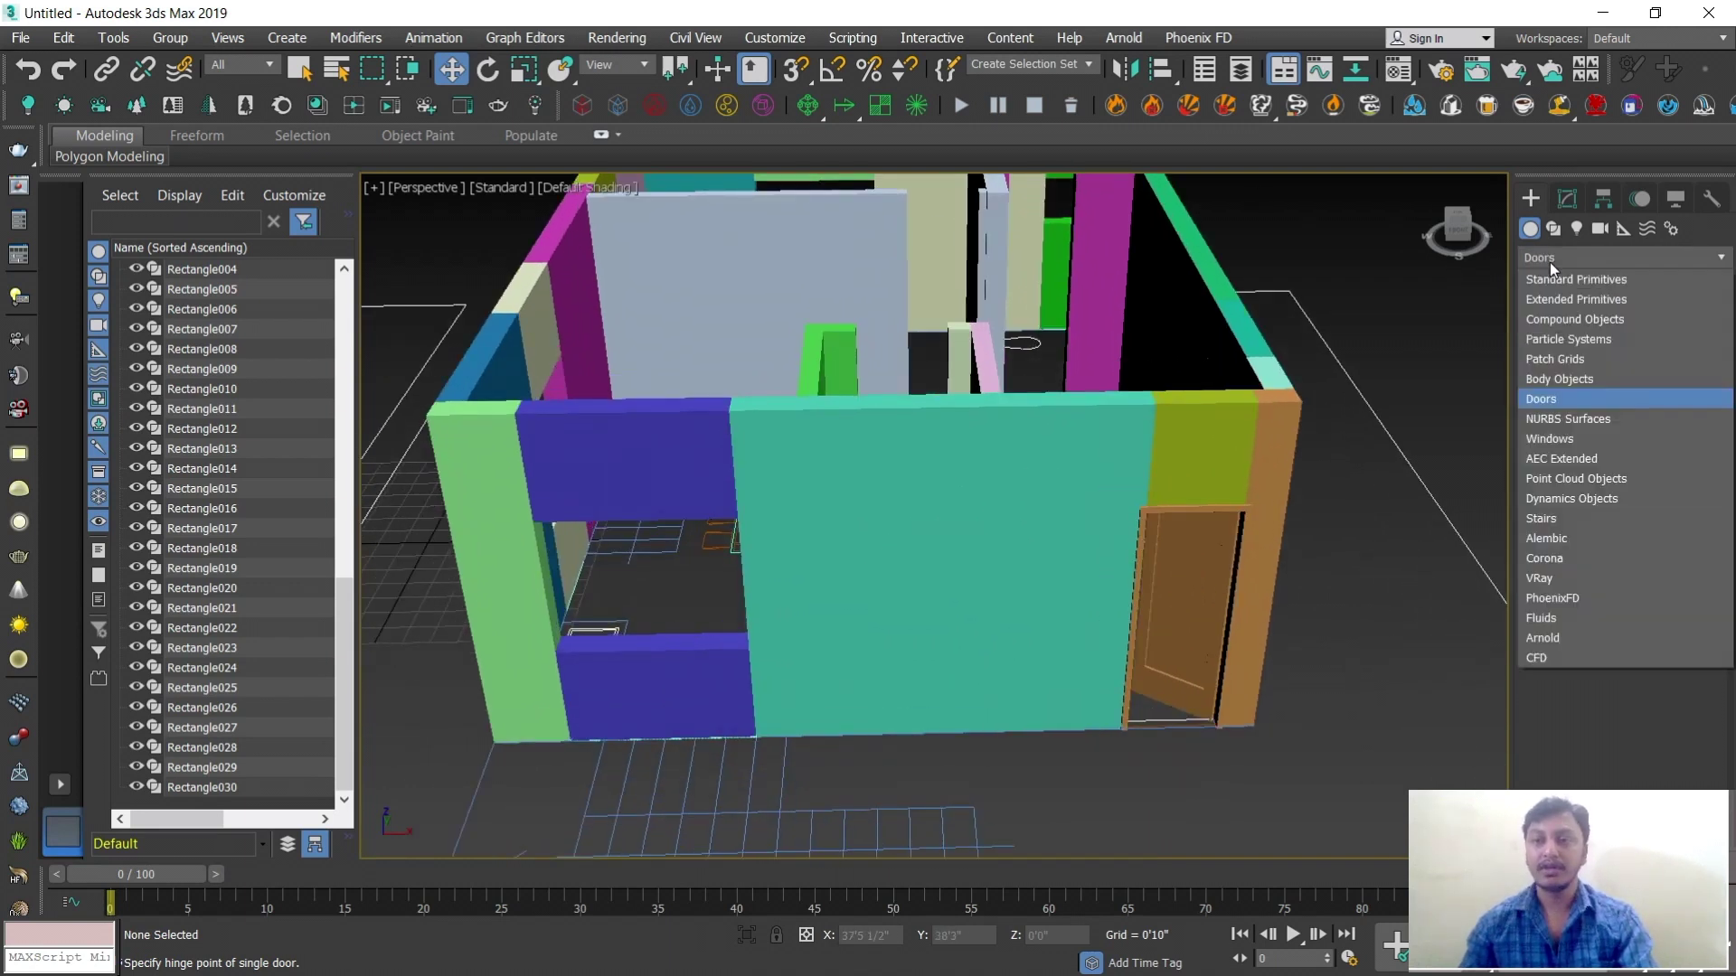
pyautogui.click(1555, 438)
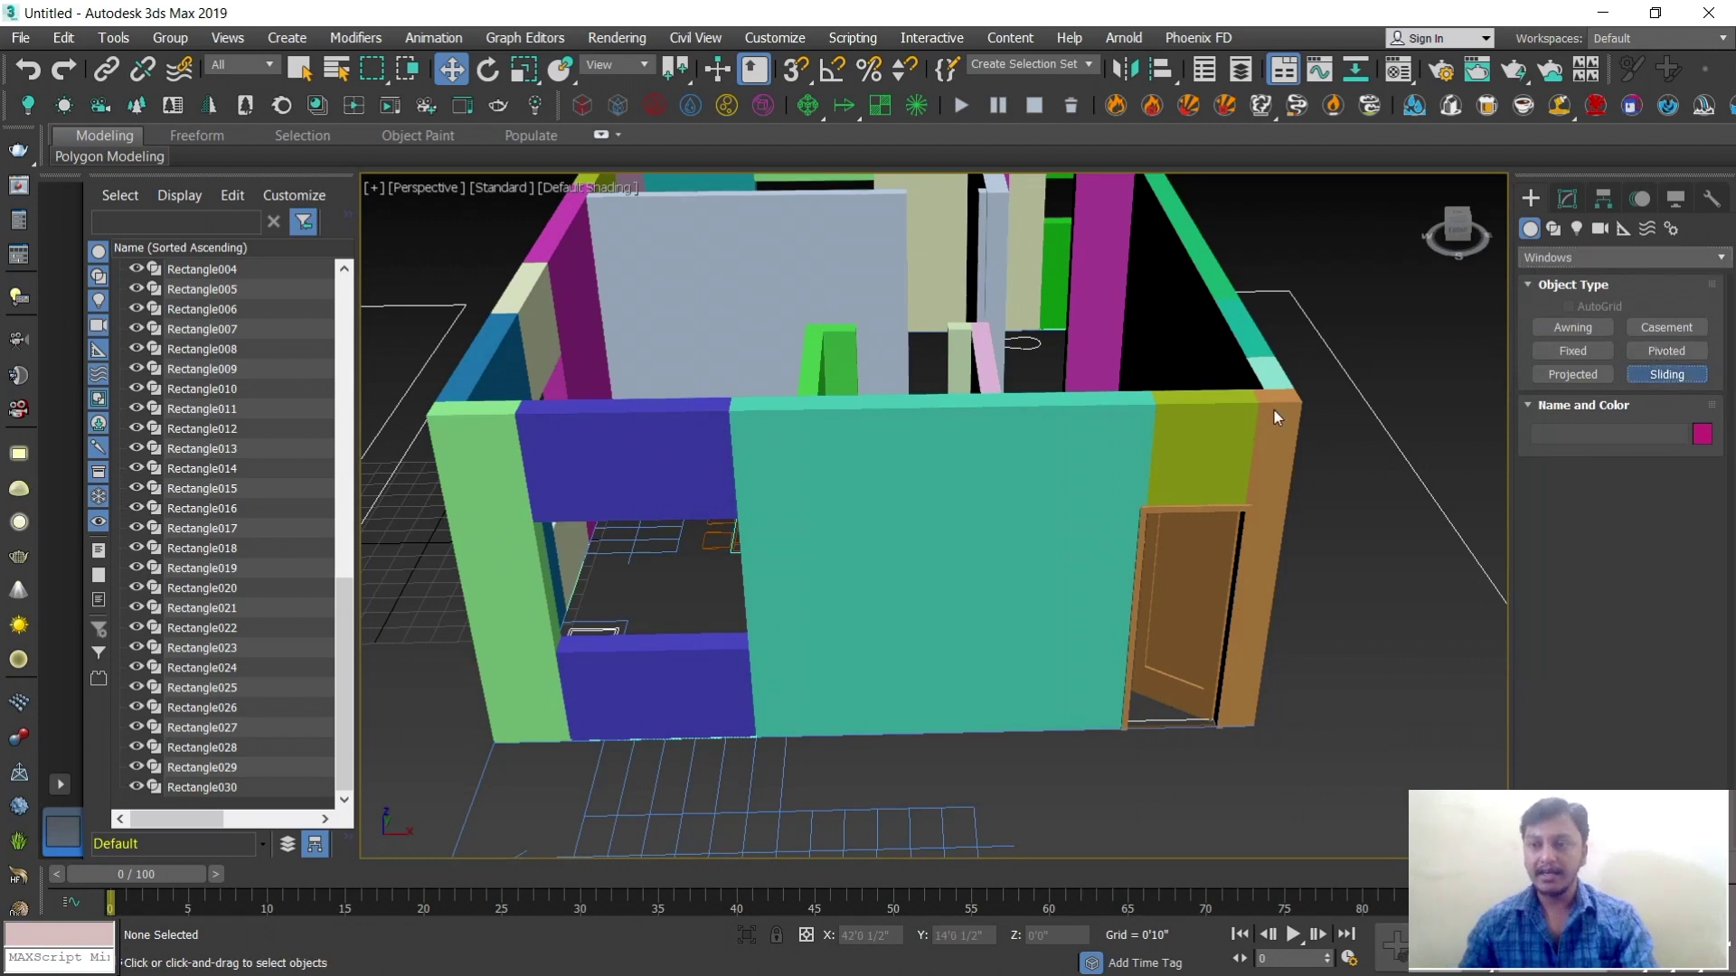
pyautogui.click(1667, 374)
pyautogui.scroll(3, 586, 676)
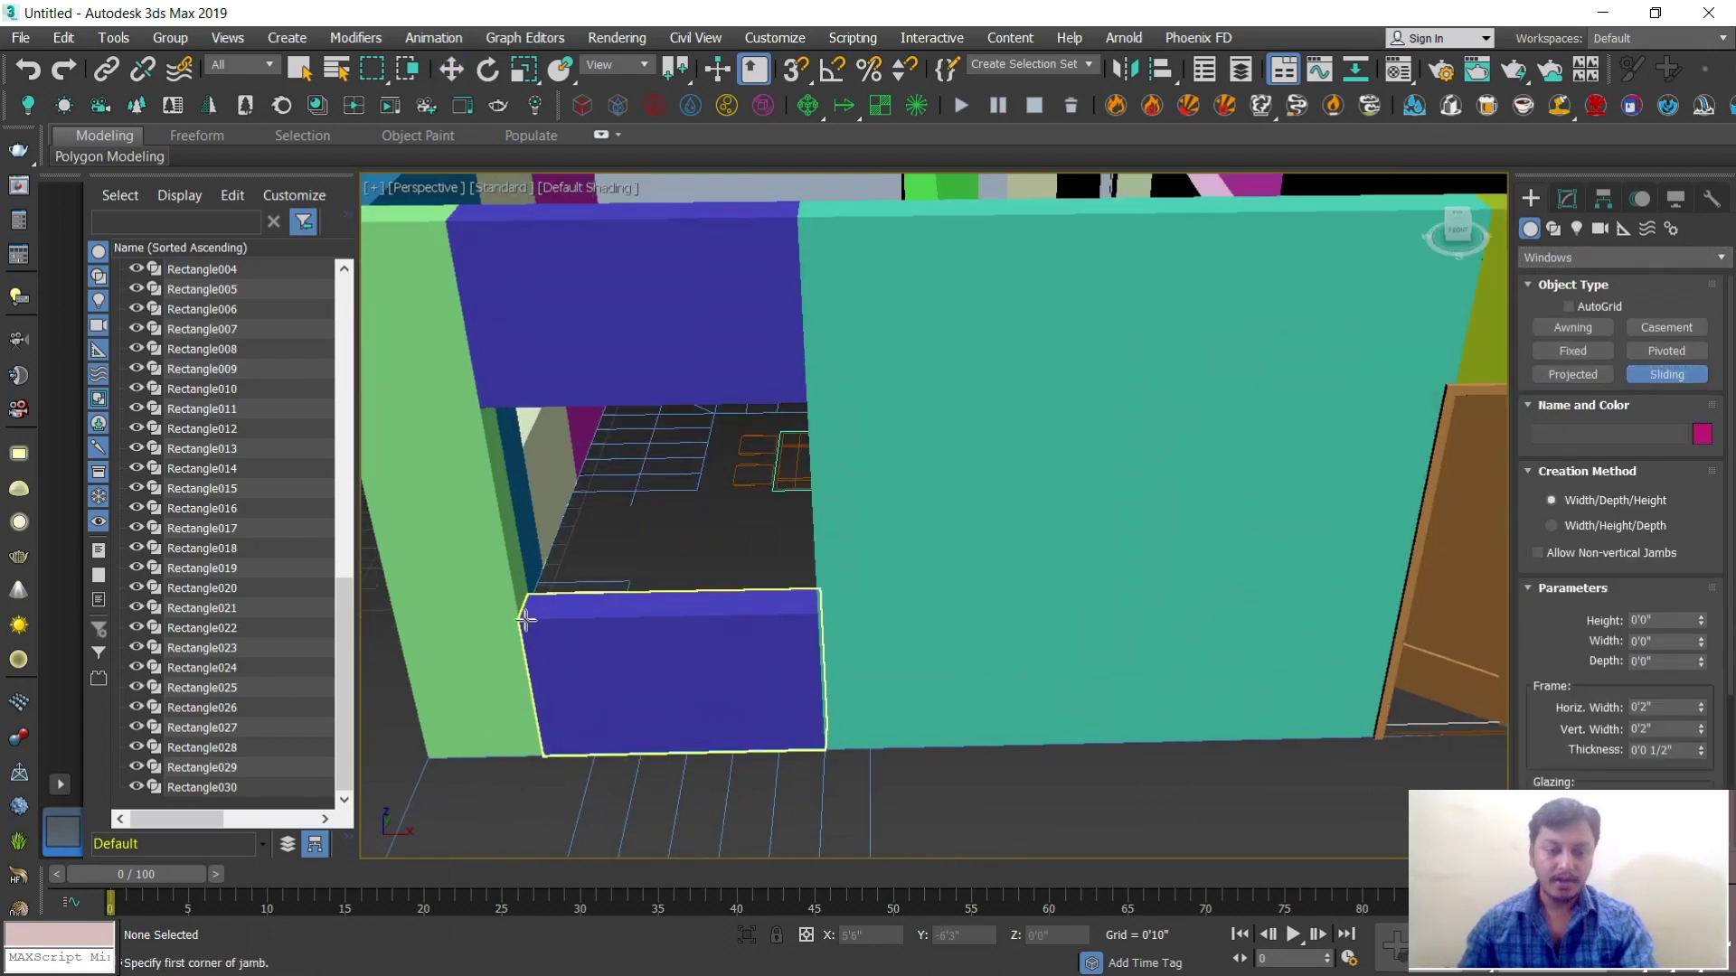
pyautogui.moveTo(526, 619); pyautogui.dragTo(811, 601)
pyautogui.click(816, 578)
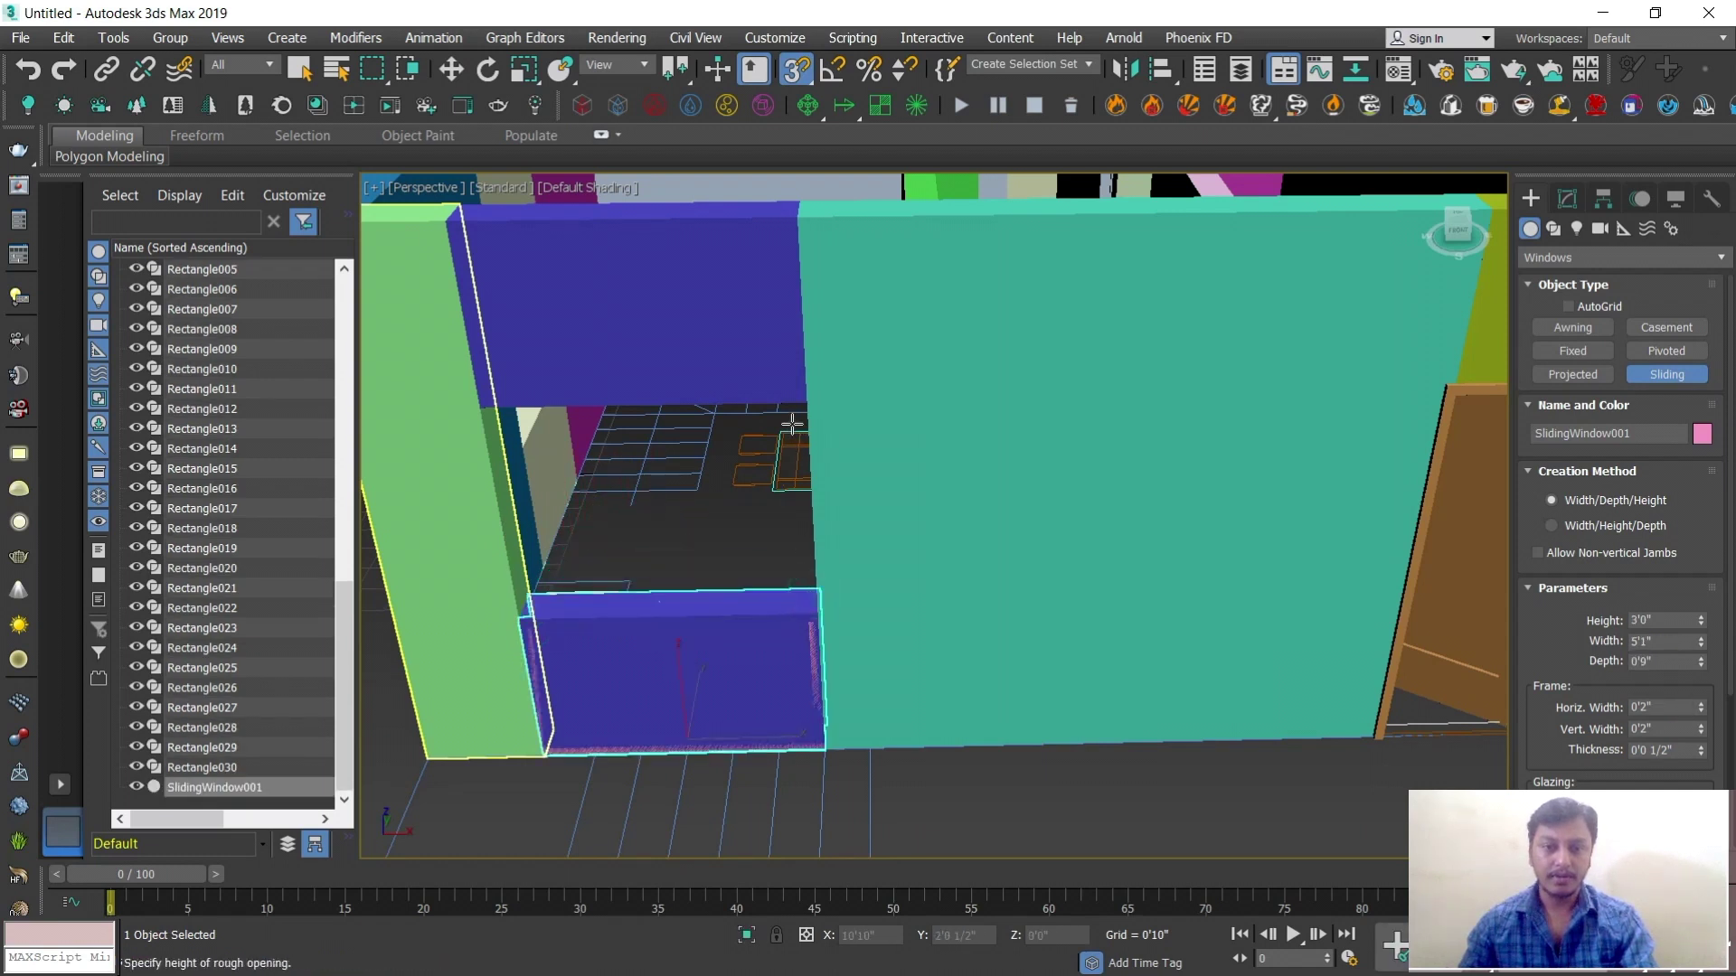
pyautogui.click(801, 398)
pyautogui.press('s')
pyautogui.press('w')
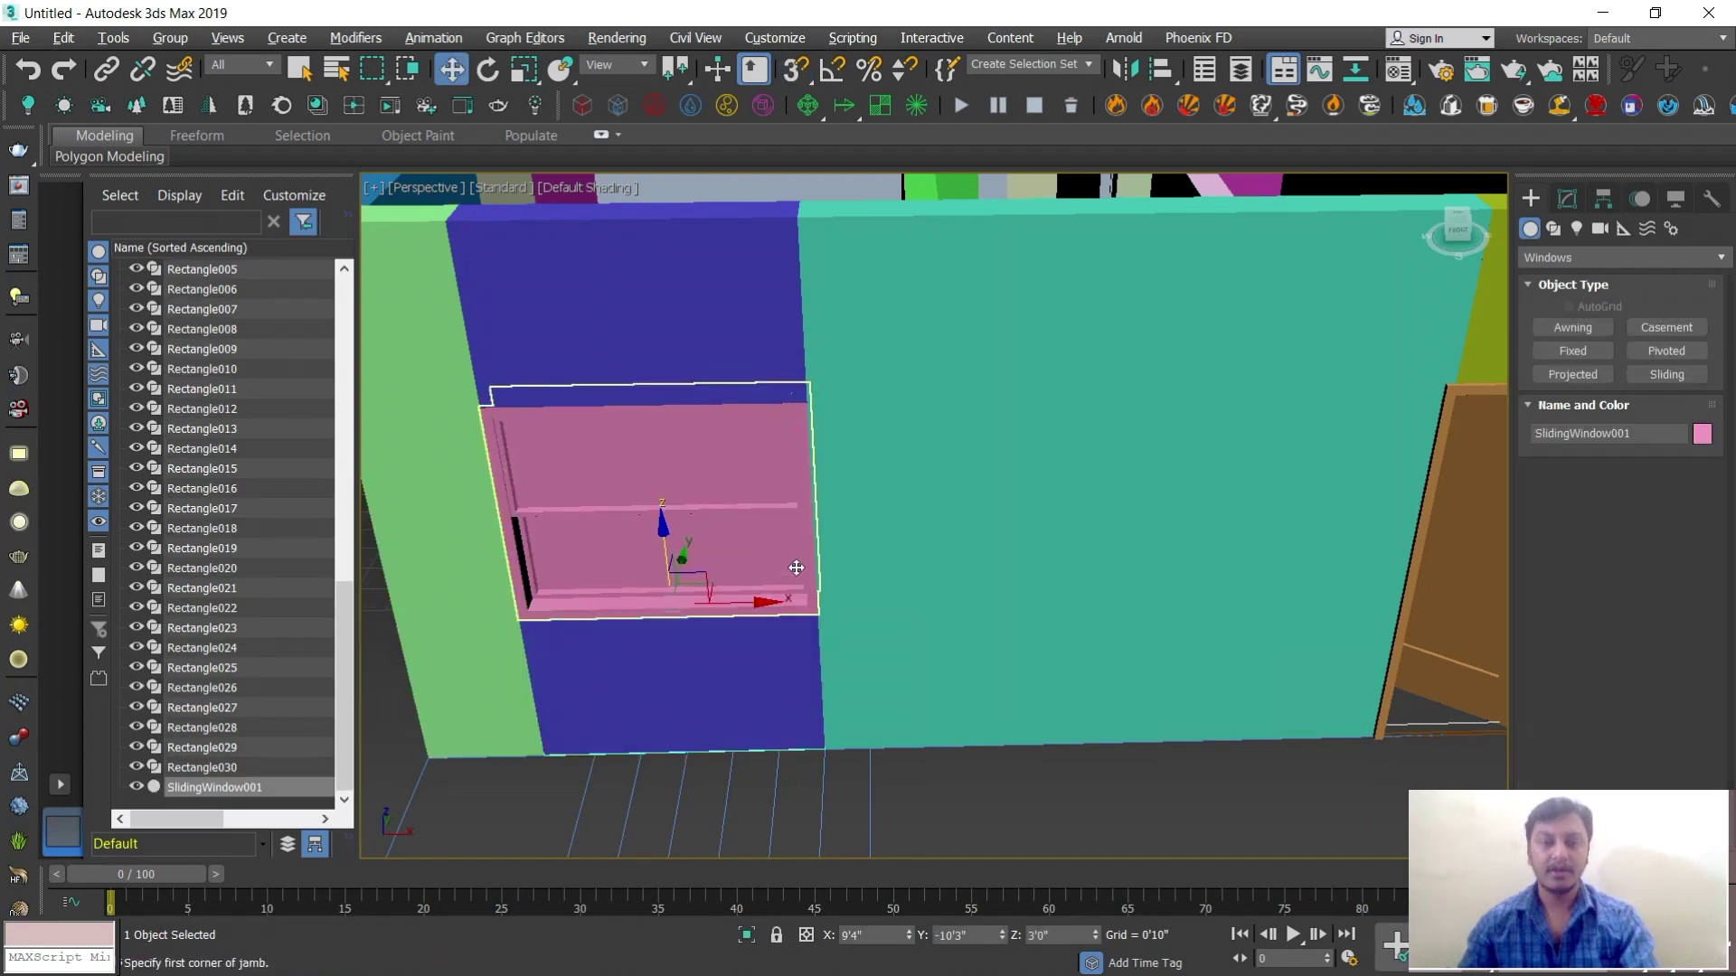
# Turn off the Hung option so the front window slides sideways, and set its opening to 1%
pyautogui.keyDown('alt'); pyautogui.moveTo(798, 566); pyautogui.dragTo(795, 535, button='middle'); pyautogui.keyUp('alt')
pyautogui.scroll(1, 794, 534)
pyautogui.click(1564, 200)
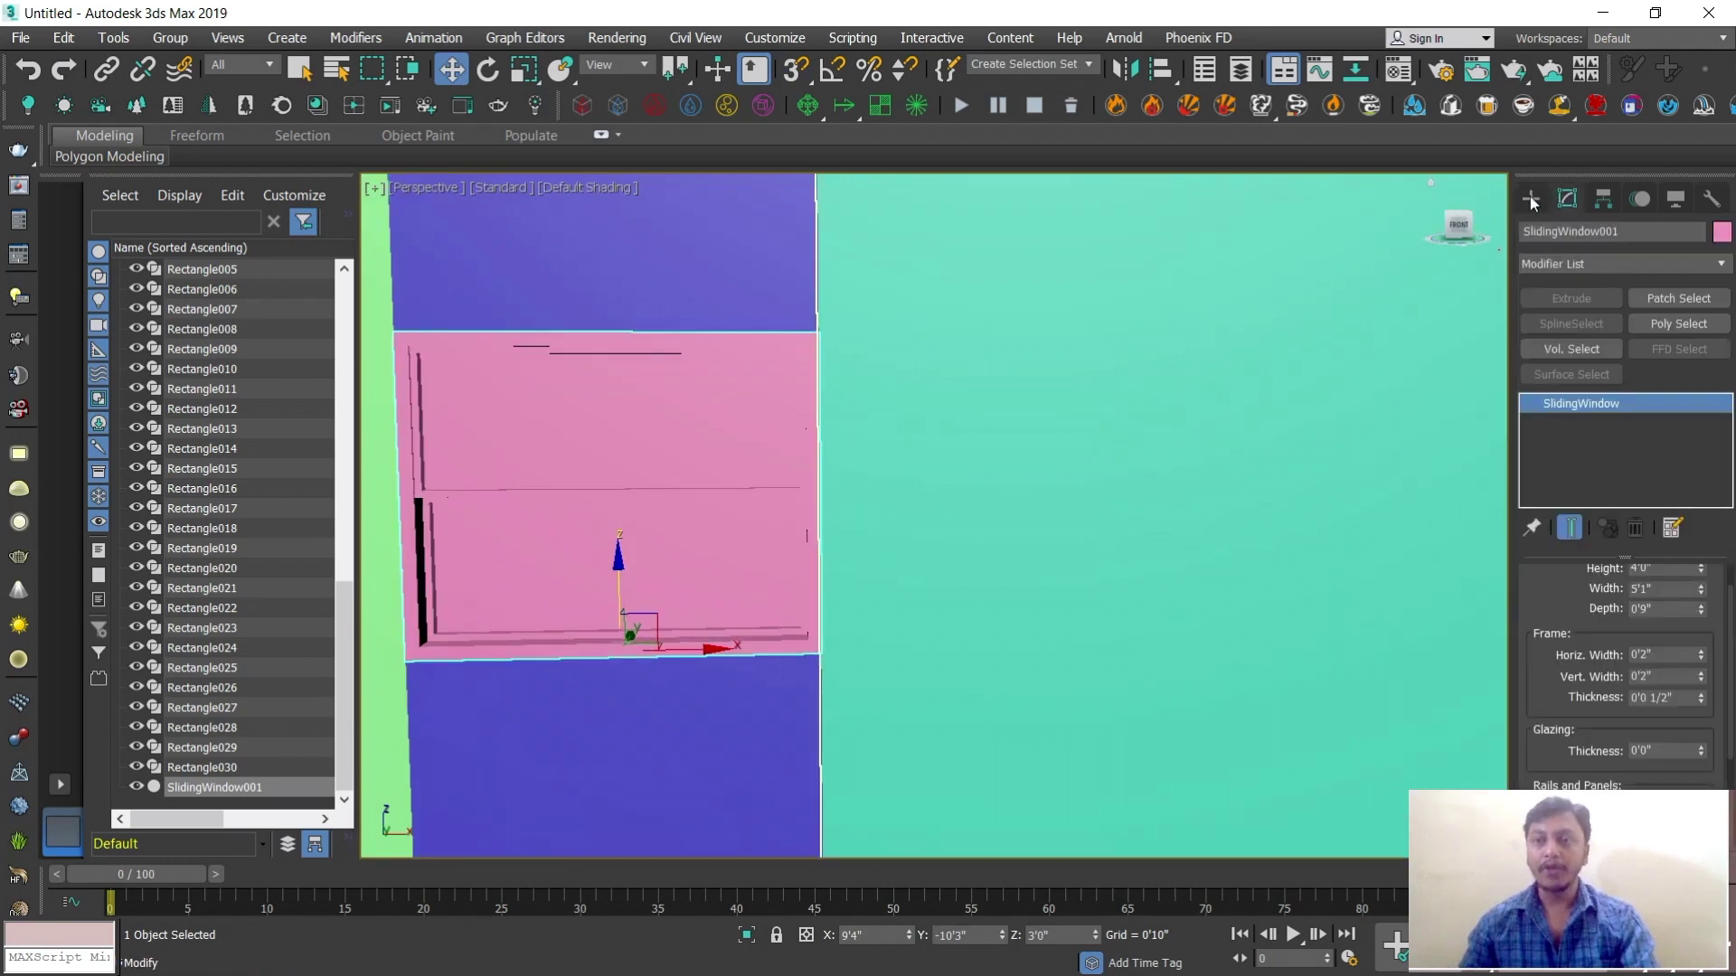
pyautogui.moveTo(1552, 715); pyautogui.dragTo(1553, 535)
pyautogui.moveTo(1675, 771); pyautogui.dragTo(1669, 730)
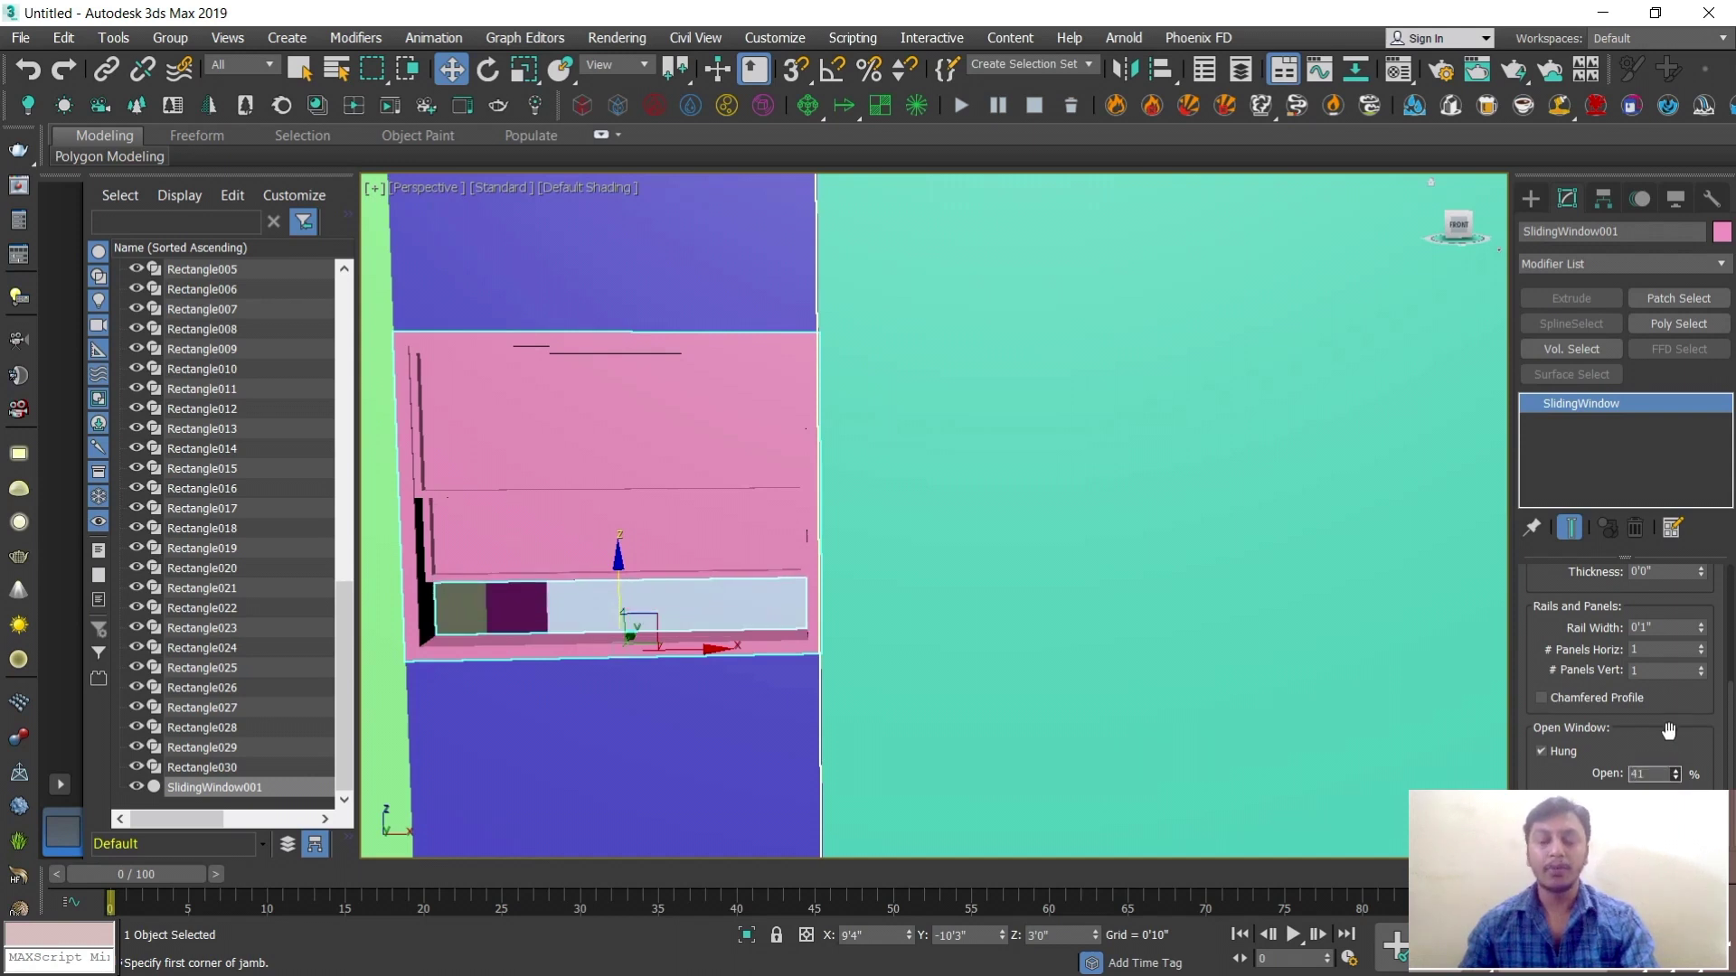
pyautogui.click(1541, 753)
pyautogui.moveTo(1673, 770)
pyautogui.mouseDown()
pyautogui.moveTo(1673, 745)
pyautogui.moveTo(1684, 802)
pyautogui.mouseUp()
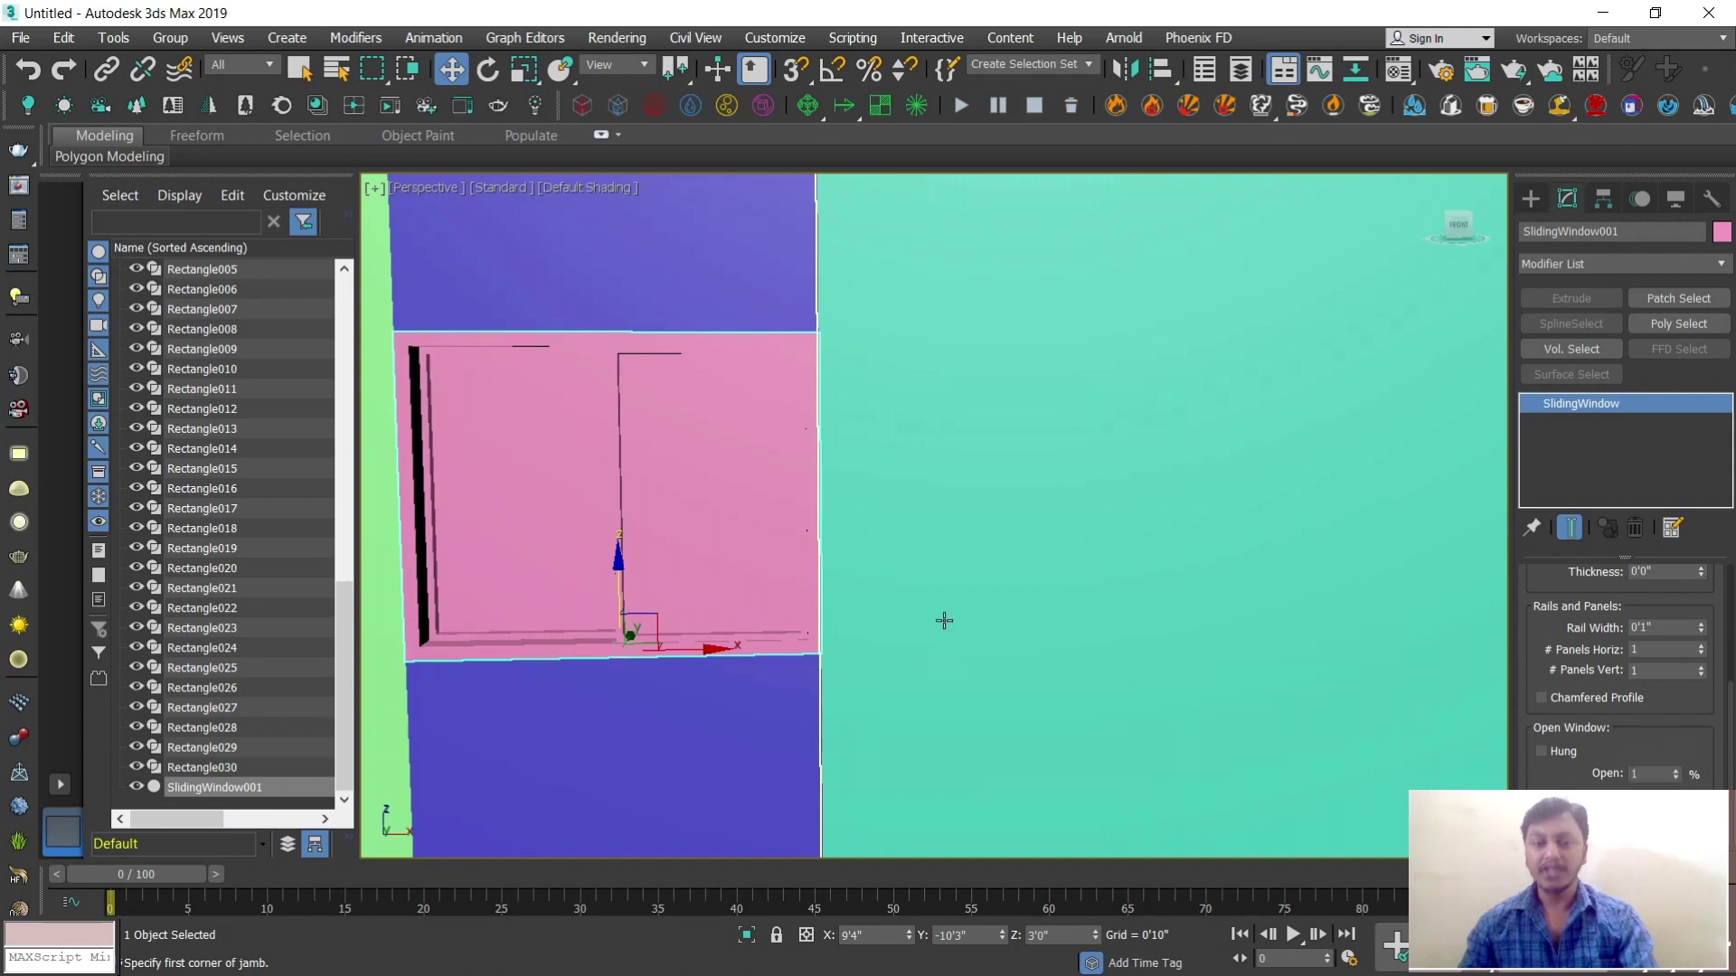
pyautogui.scroll(-5, 936, 616)
pyautogui.keyDown('alt'); pyautogui.moveTo(930, 612); pyautogui.dragTo(998, 628, button='middle'); pyautogui.keyUp('alt')
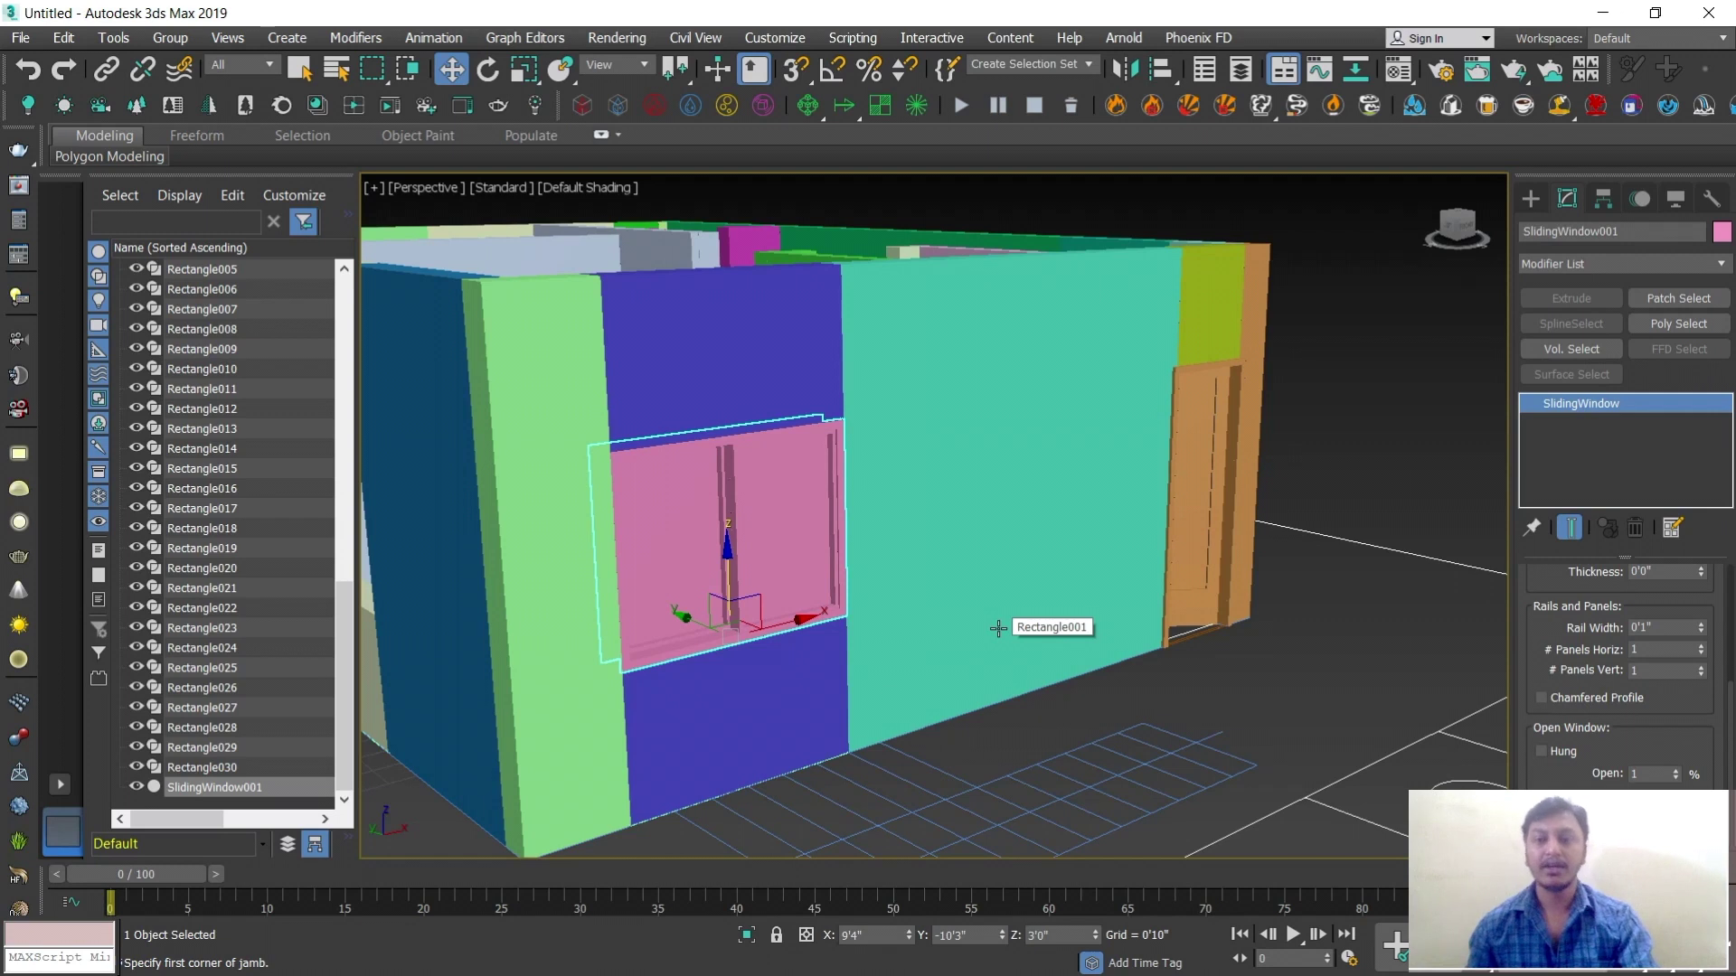
# Create a sliding window of 4'0" by 0'8 1/2", 3'11 1/2" high, snapped onto the cream sill wall in the side wall's opening nearer the front
pyautogui.scroll(-3, 824, 529)
pyautogui.moveTo(767, 570); pyautogui.dragTo(1111, 583, button='middle')
pyautogui.keyDown('alt'); pyautogui.moveTo(914, 559); pyautogui.dragTo(891, 562, button='middle'); pyautogui.keyUp('alt')
pyautogui.scroll(3, 1076, 589)
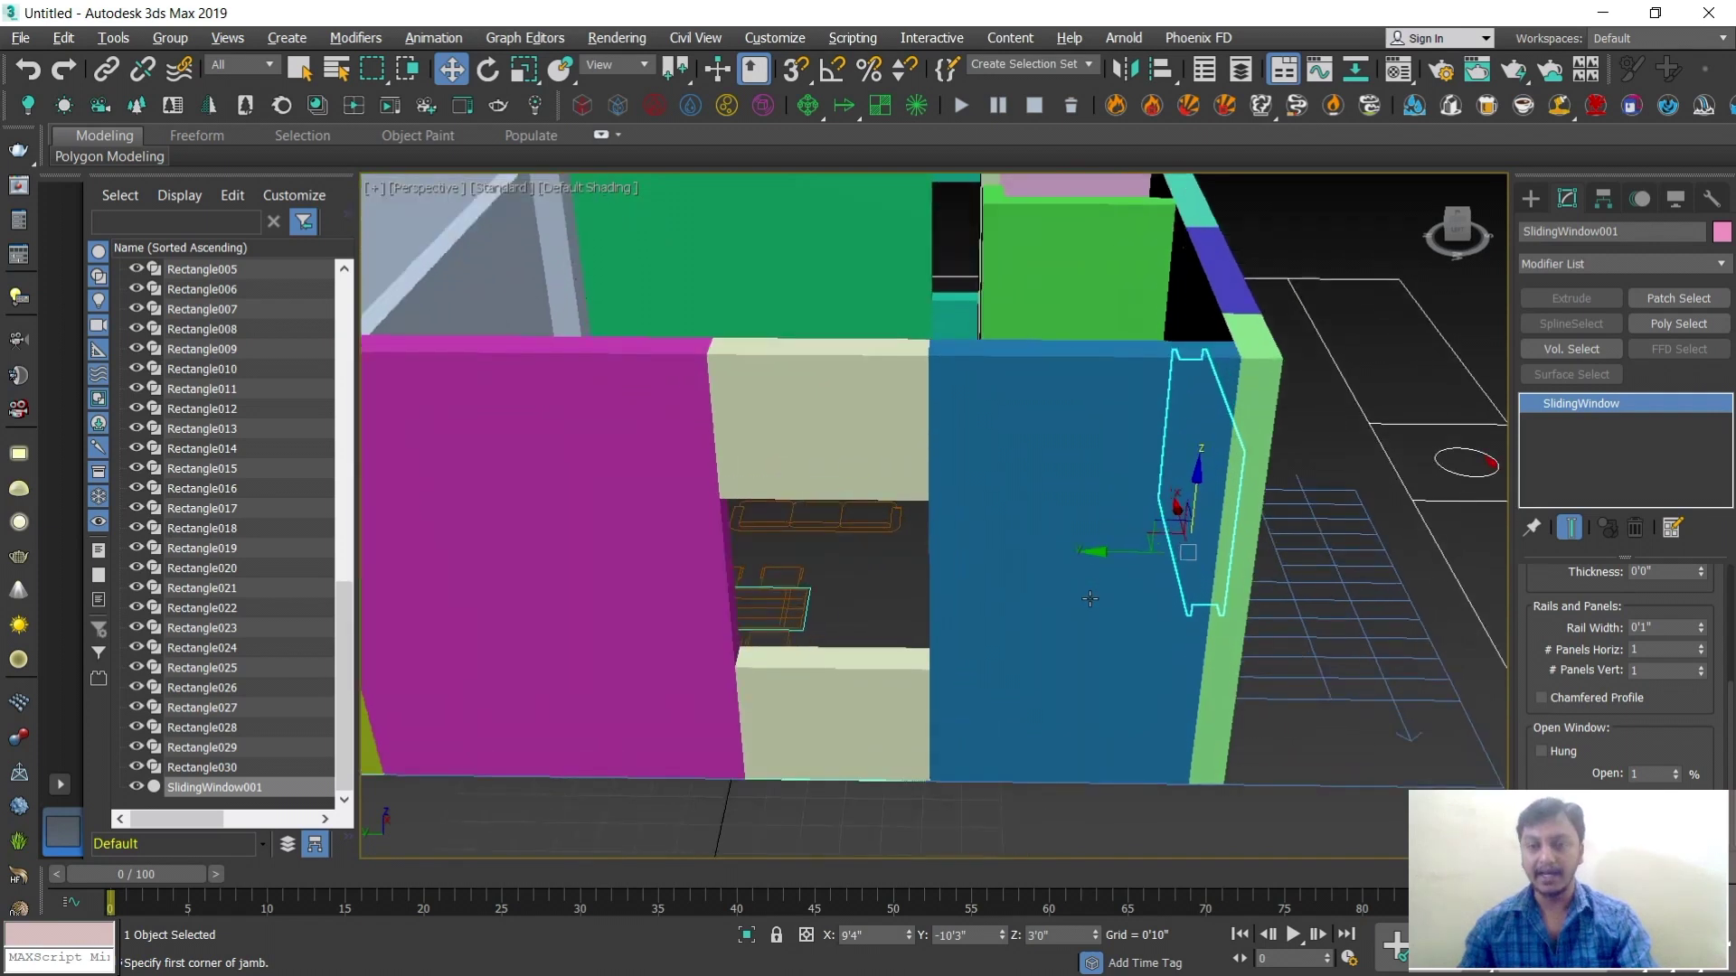
pyautogui.scroll(-5, 1097, 599)
pyautogui.moveTo(1098, 597)
pyautogui.keyDown('alt'); pyautogui.mouseDown(button='middle')
pyautogui.moveTo(1121, 604)
pyautogui.moveTo(1103, 599)
pyautogui.mouseUp(button='middle'); pyautogui.keyUp('alt')
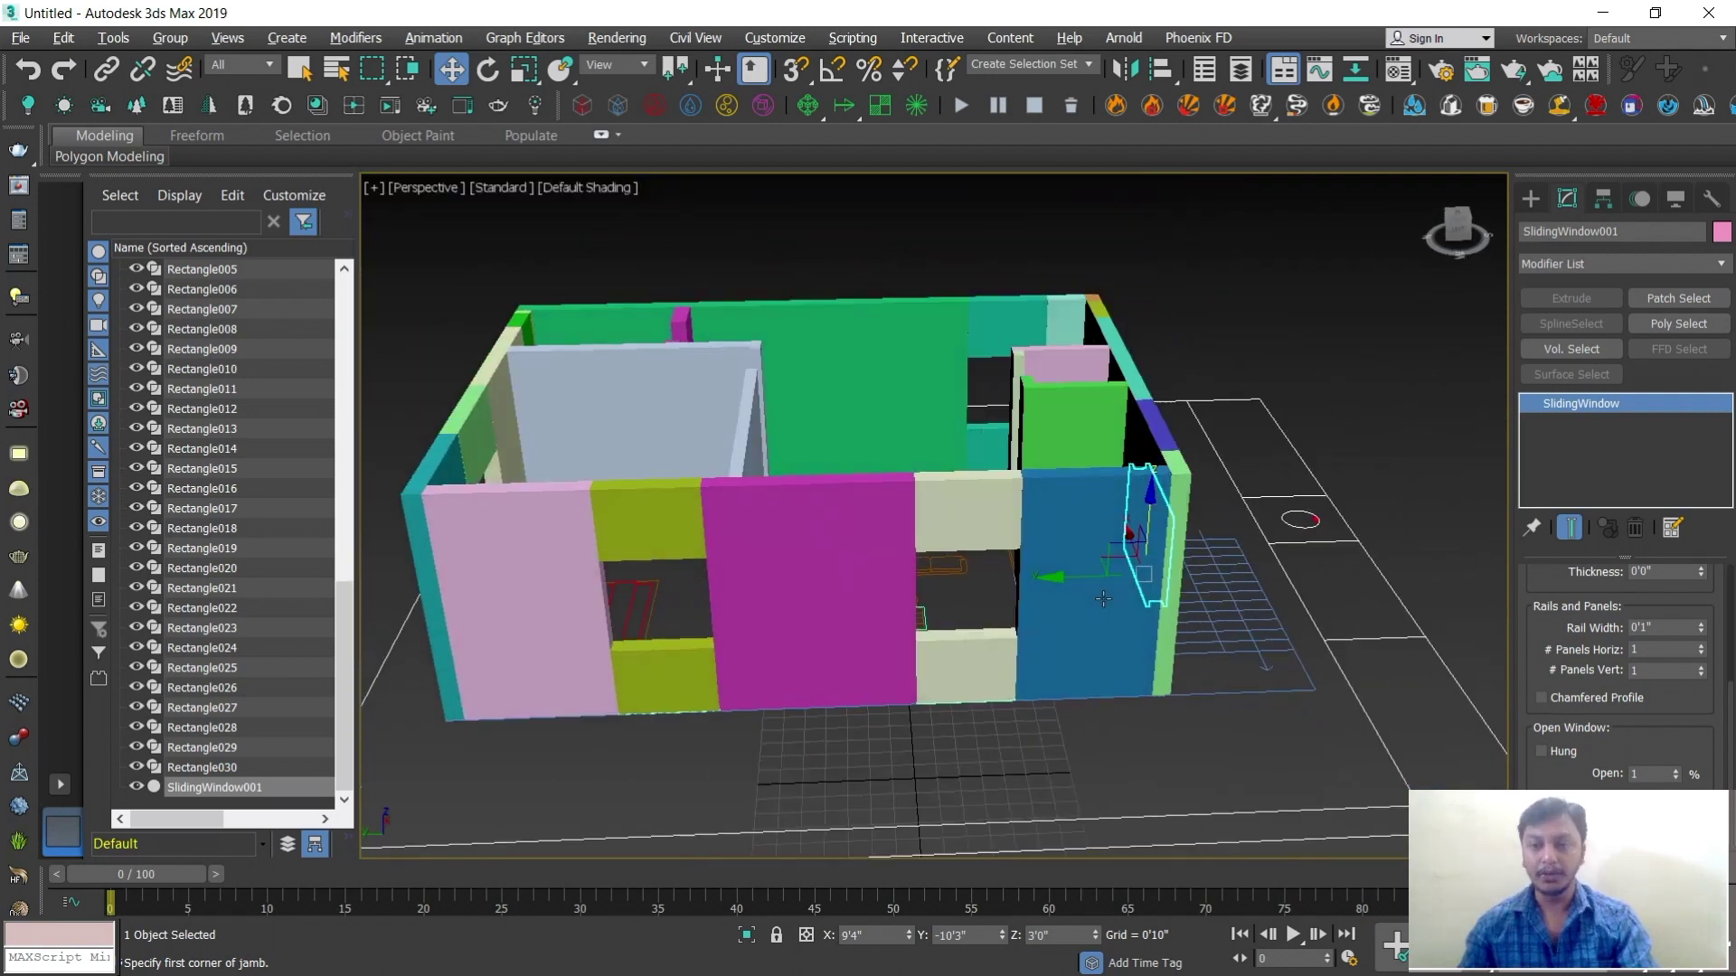
pyautogui.scroll(2, 1103, 598)
pyautogui.click(1530, 198)
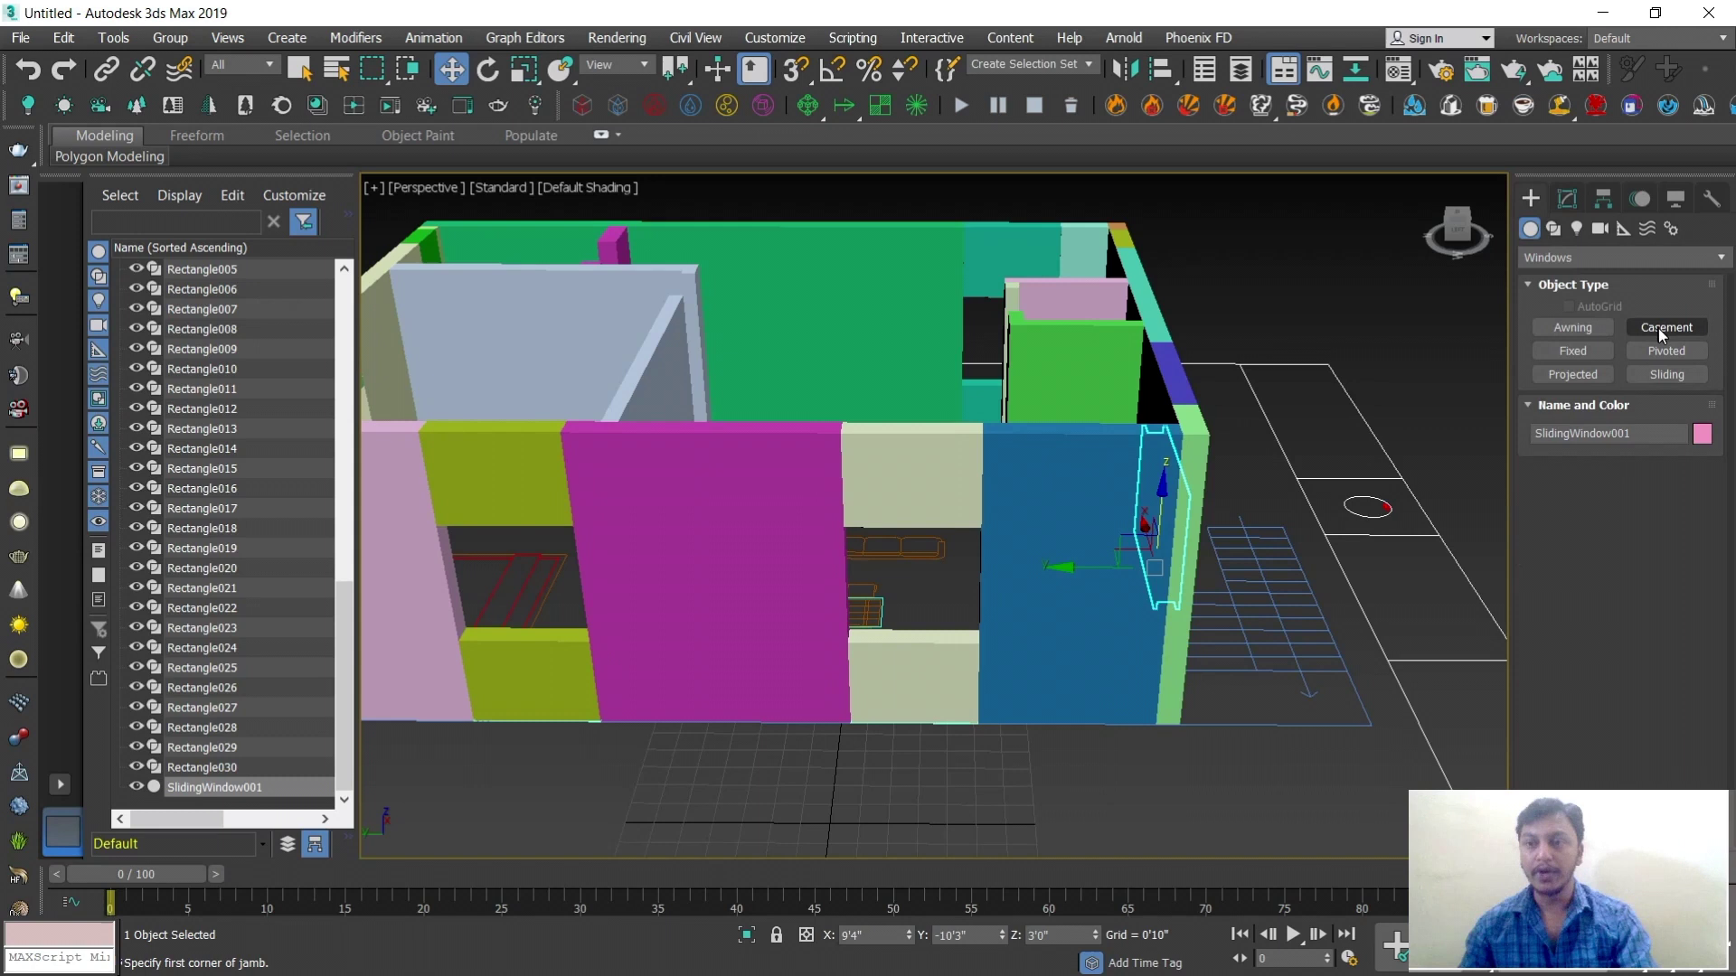
pyautogui.click(1656, 374)
pyautogui.scroll(3, 1067, 642)
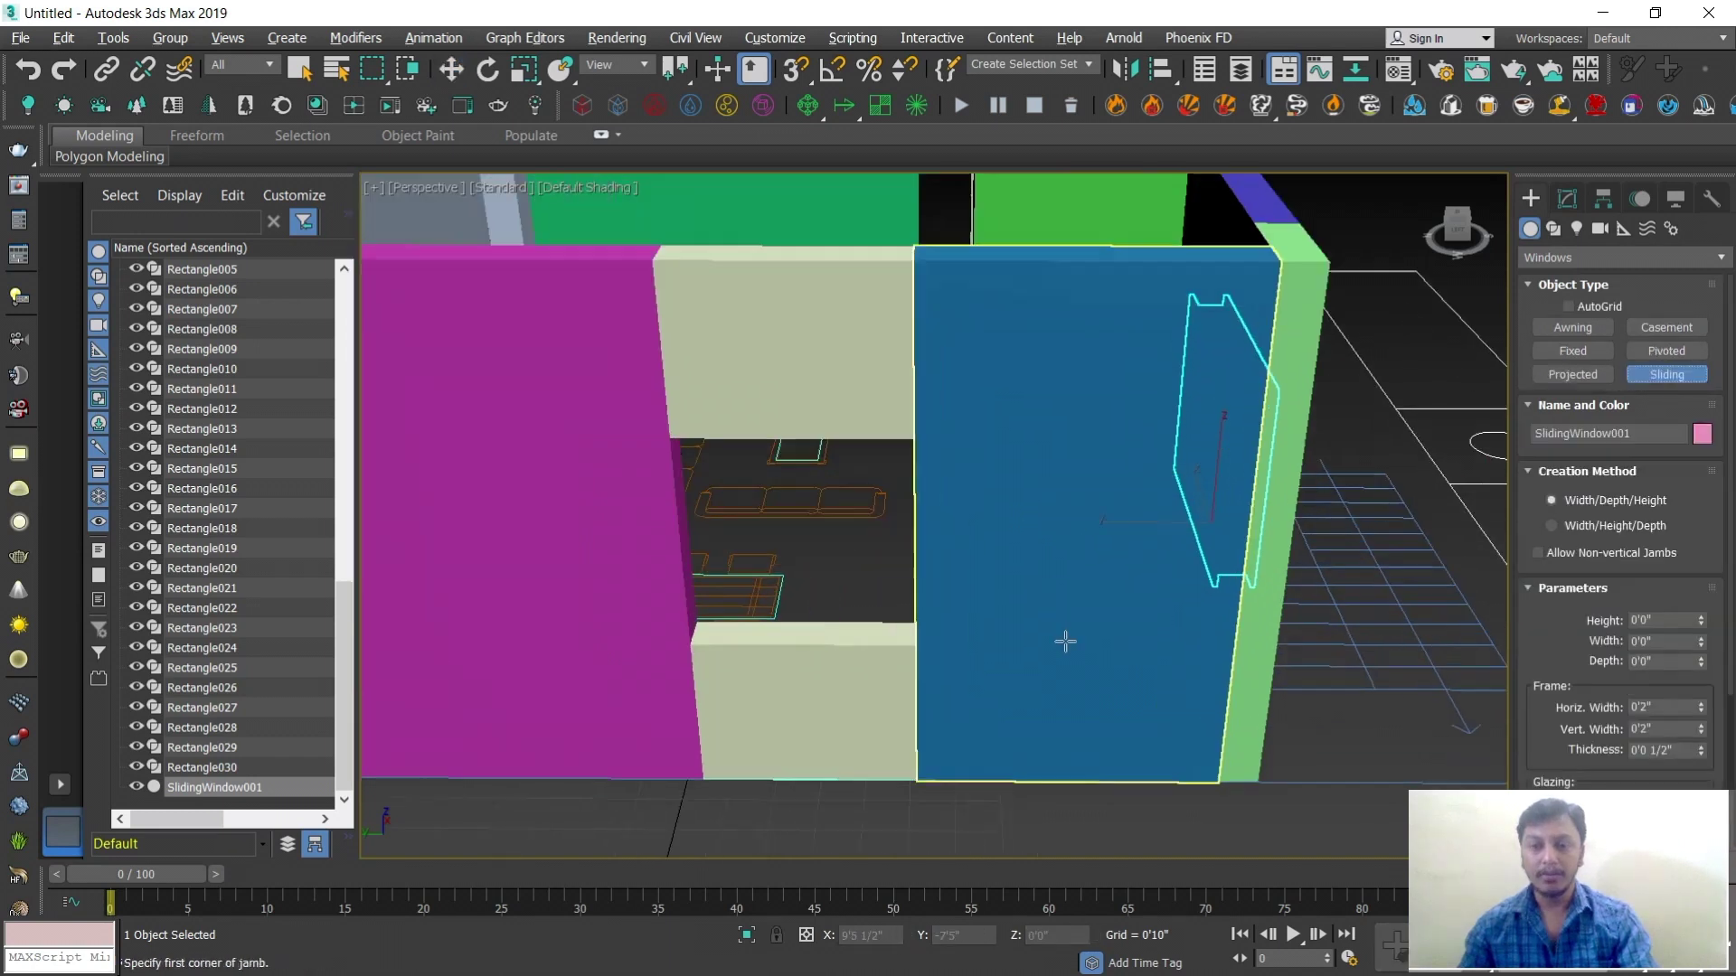
pyautogui.moveTo(636, 646); pyautogui.dragTo(891, 633)
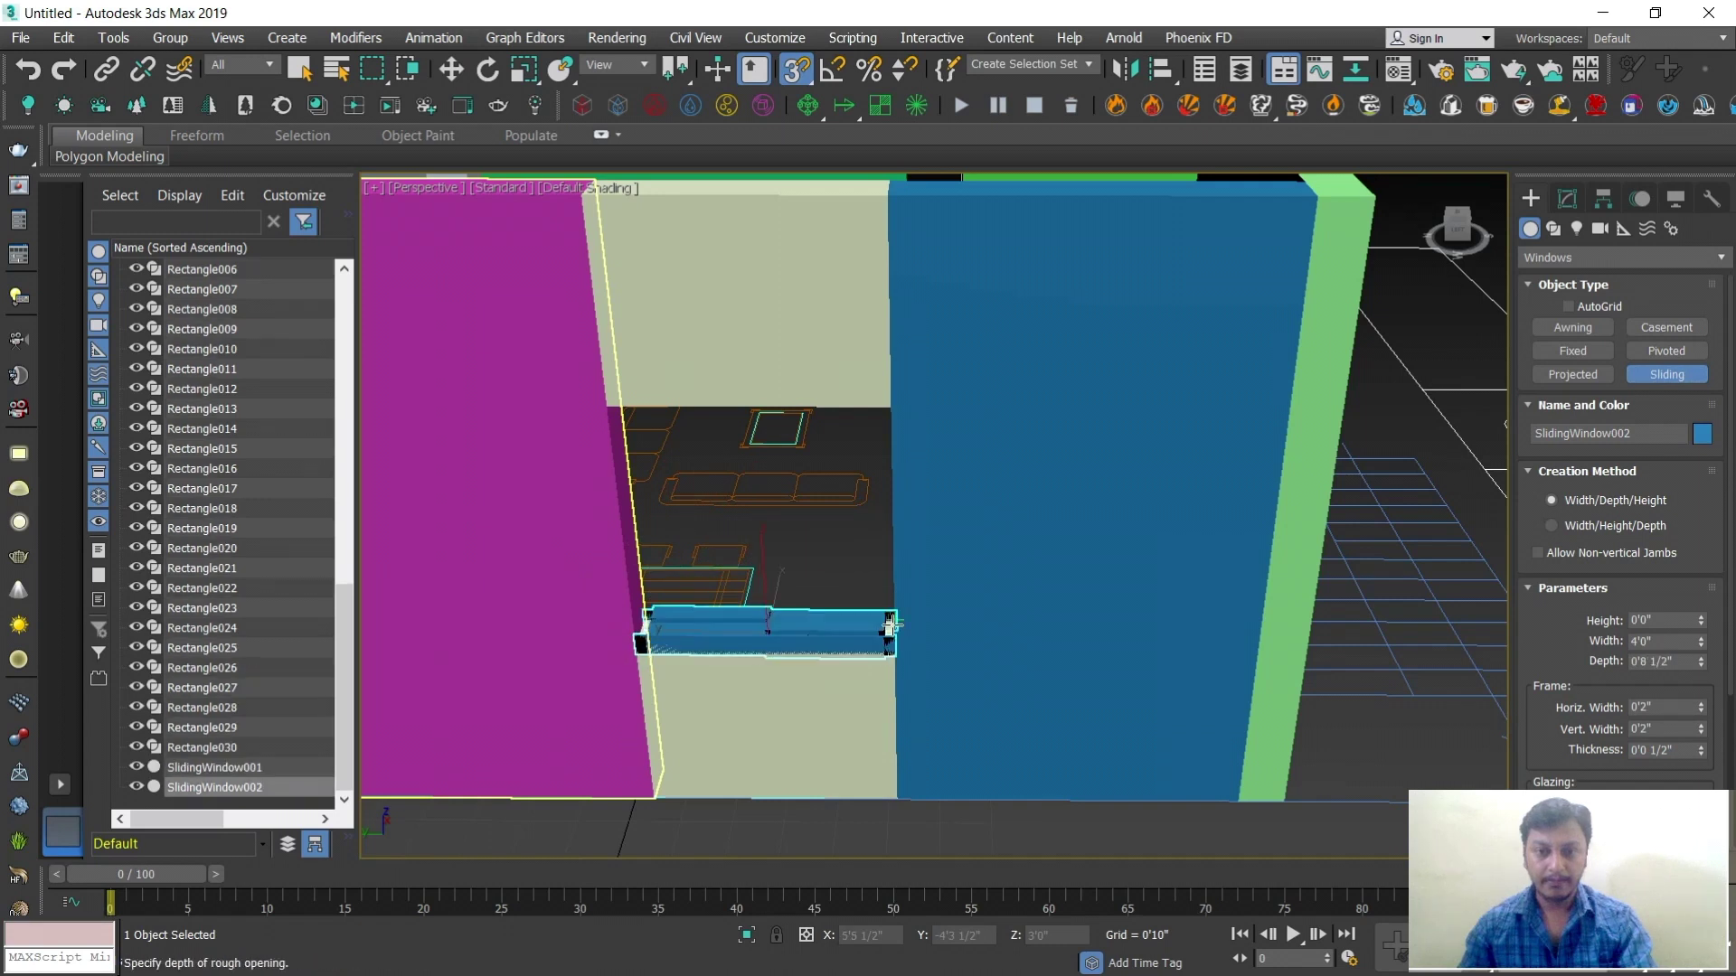
pyautogui.click(891, 625)
# Create a sliding window of 4'0" by 0'8 1/2", 4'0" high, in the olive-framed opening of the same side wall
pyautogui.scroll(-4, 872, 525)
pyautogui.moveTo(970, 551); pyautogui.dragTo(1293, 543, button='middle')
pyautogui.scroll(3, 775, 598)
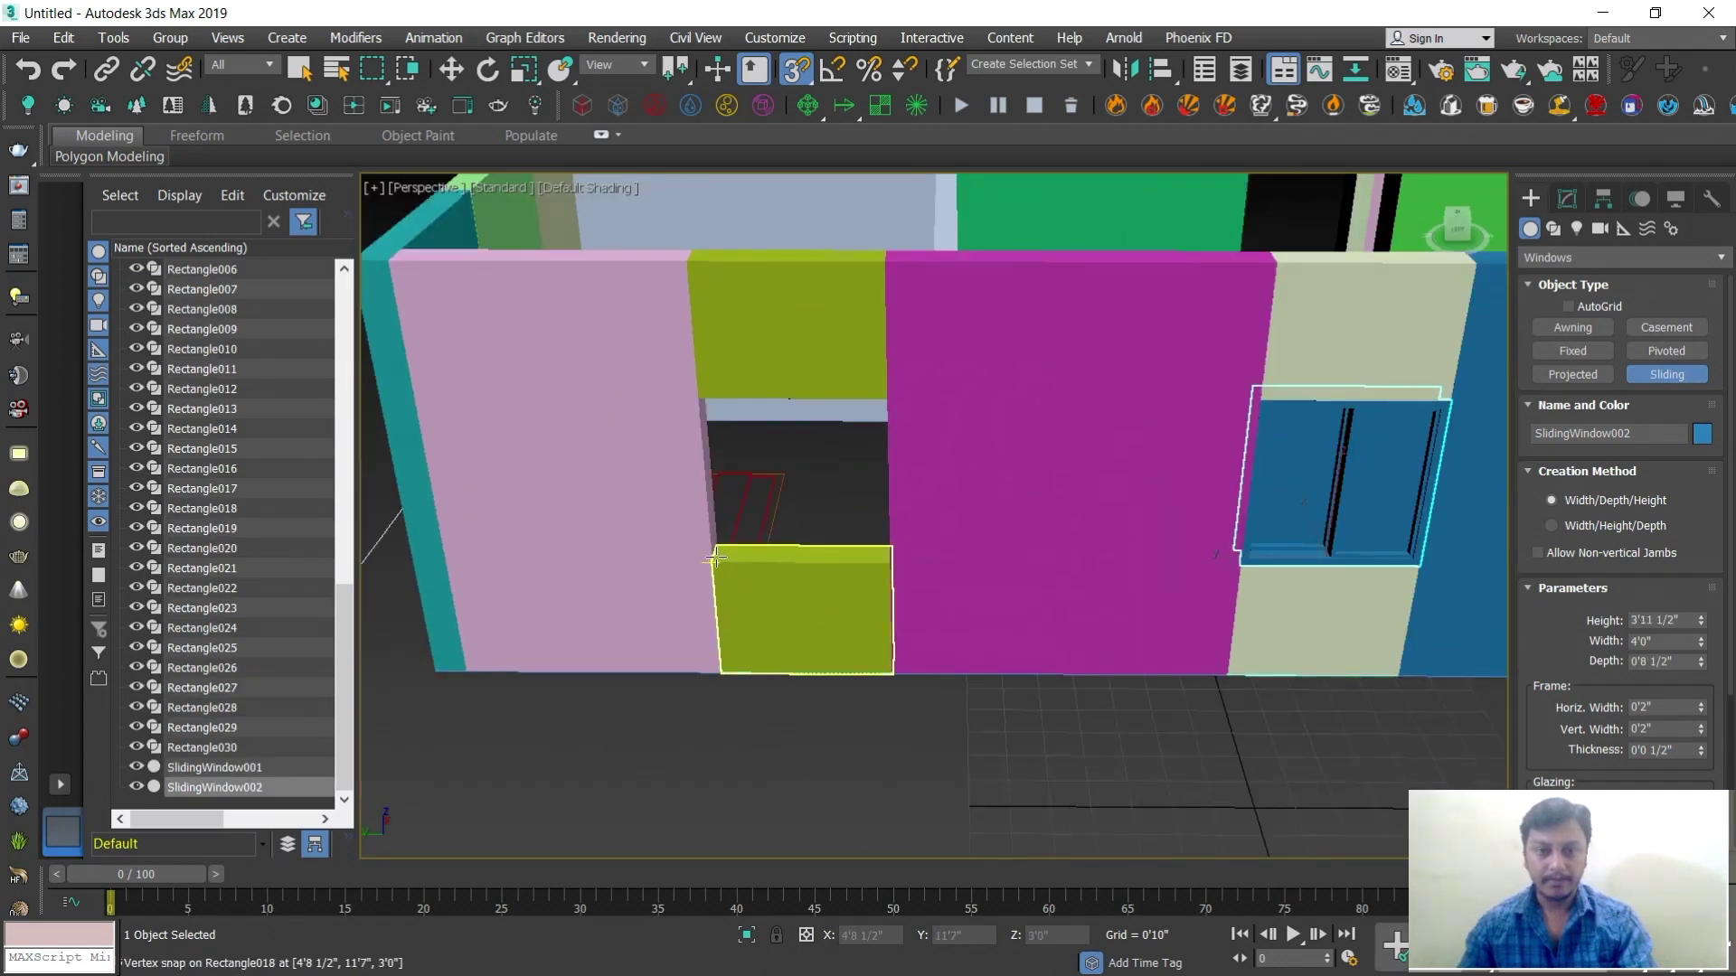
pyautogui.moveTo(715, 559); pyautogui.dragTo(891, 558)
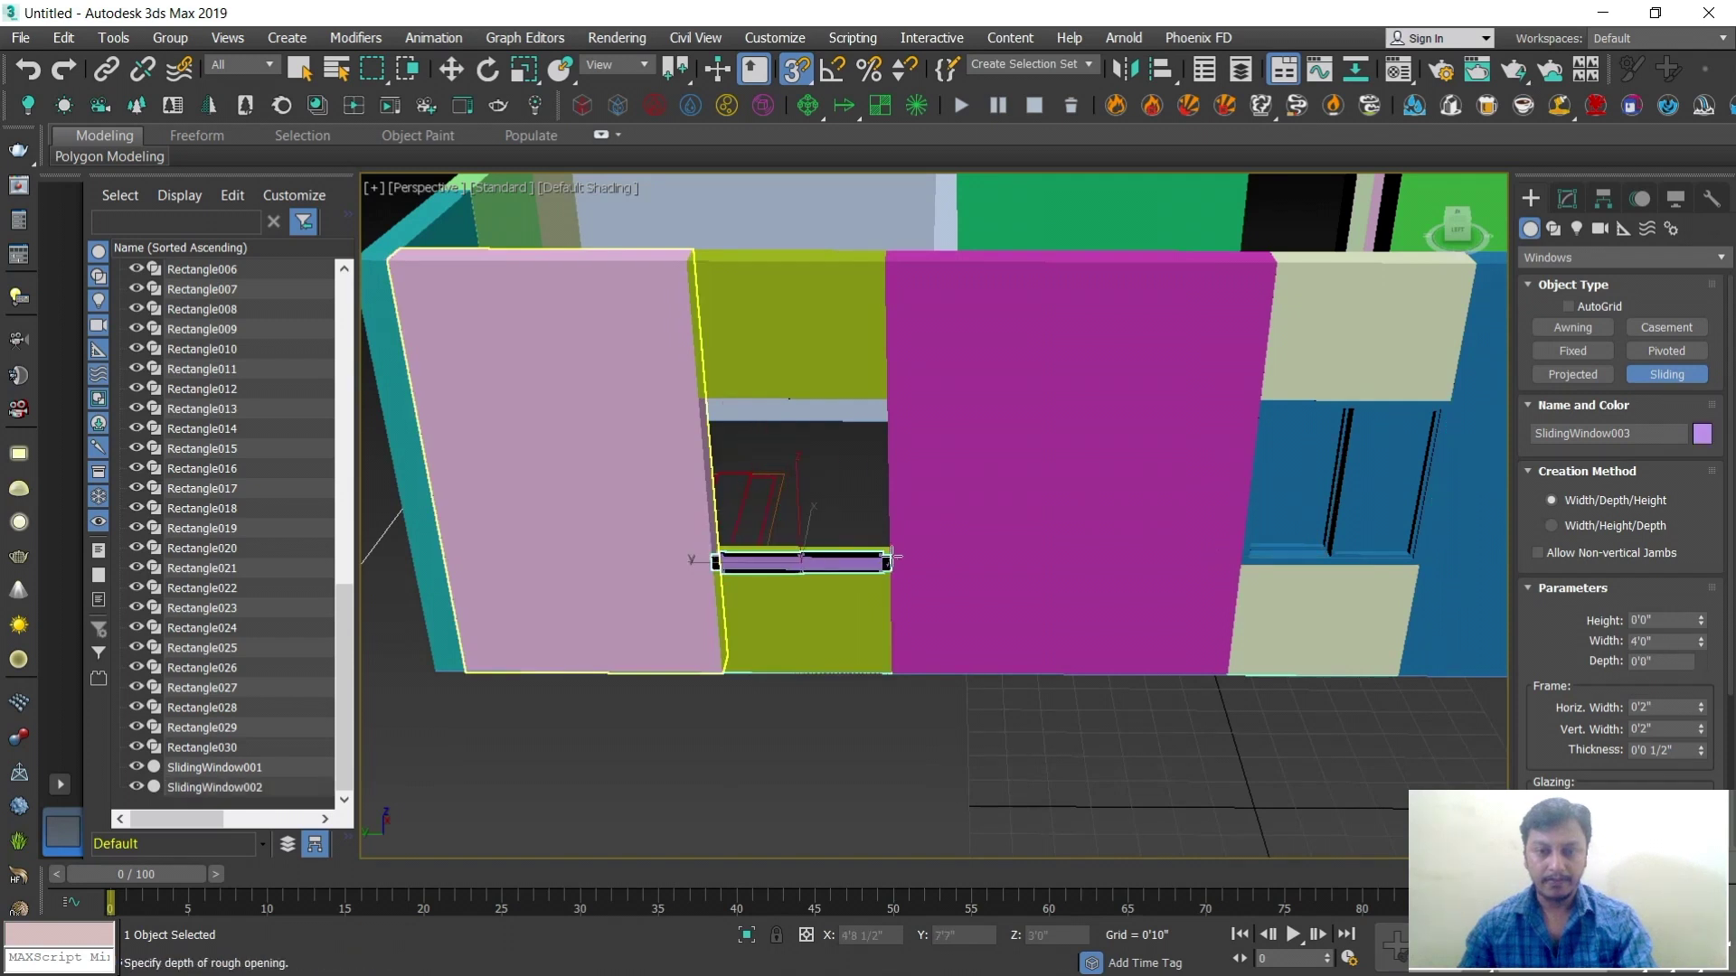
pyautogui.click(886, 400)
# Create a sliding window of 5'1" by 0'9", 3'11 1/2" high, snapped onto the sill wall in the rear wall's large opening
pyautogui.scroll(-4, 930, 488)
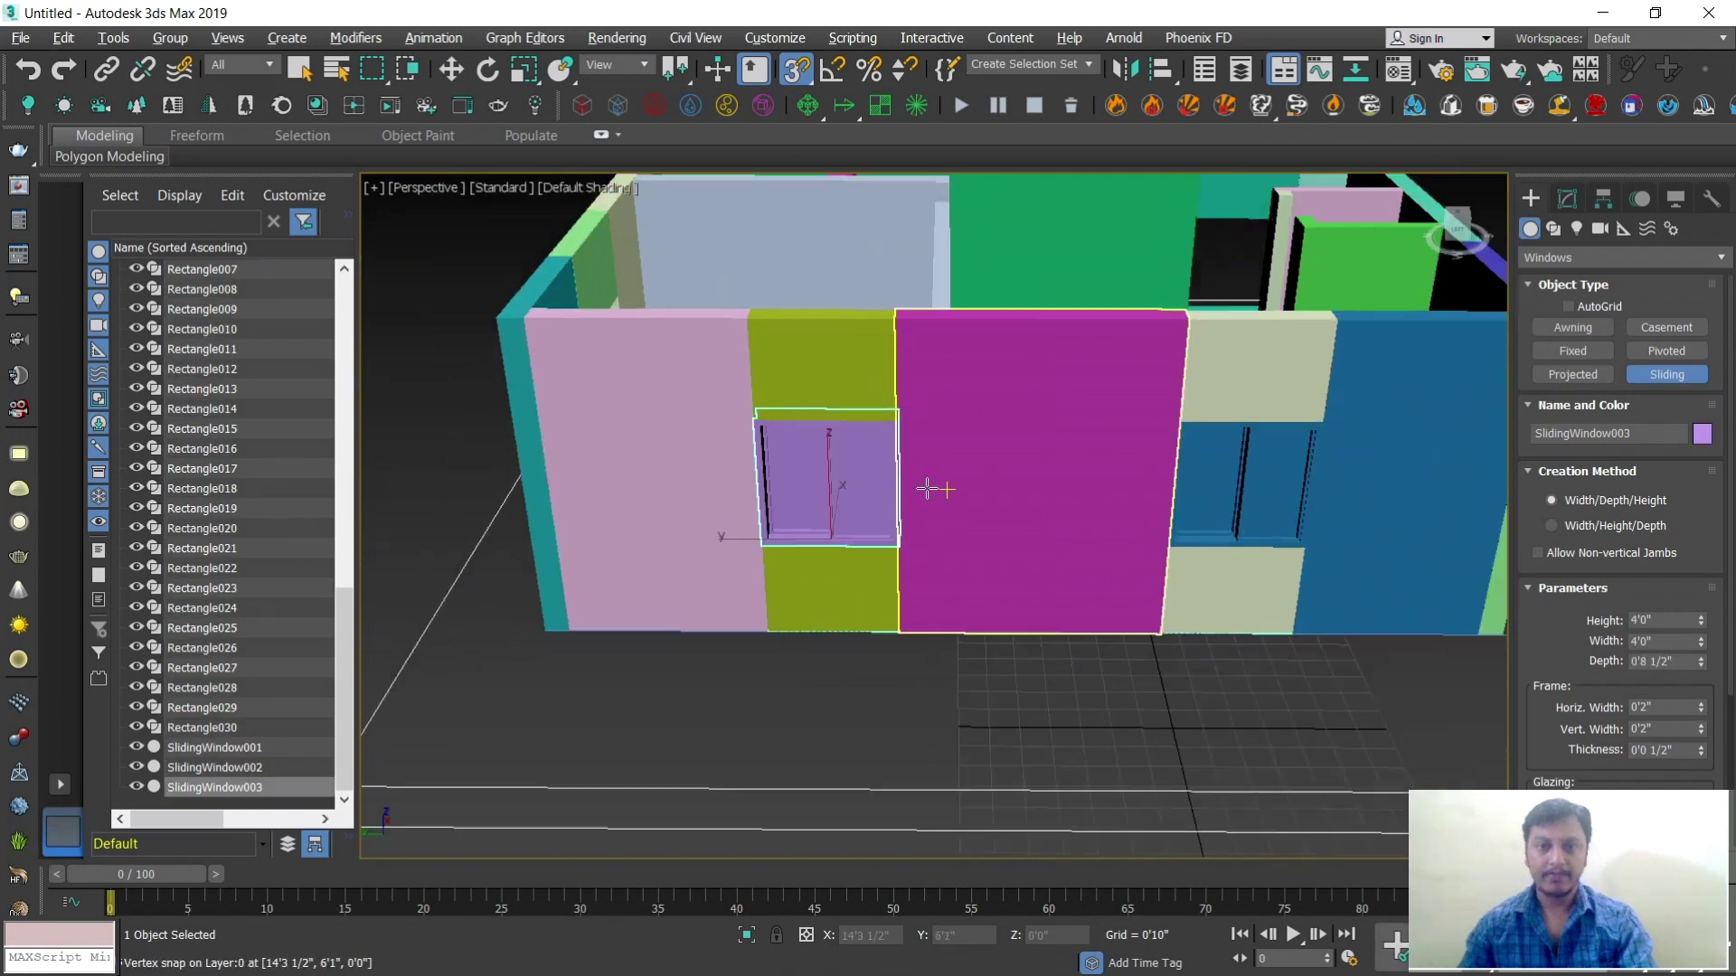
pyautogui.keyDown('alt'); pyautogui.moveTo(930, 488); pyautogui.dragTo(841, 551, button='middle'); pyautogui.keyUp('alt')
pyautogui.scroll(8, 827, 550)
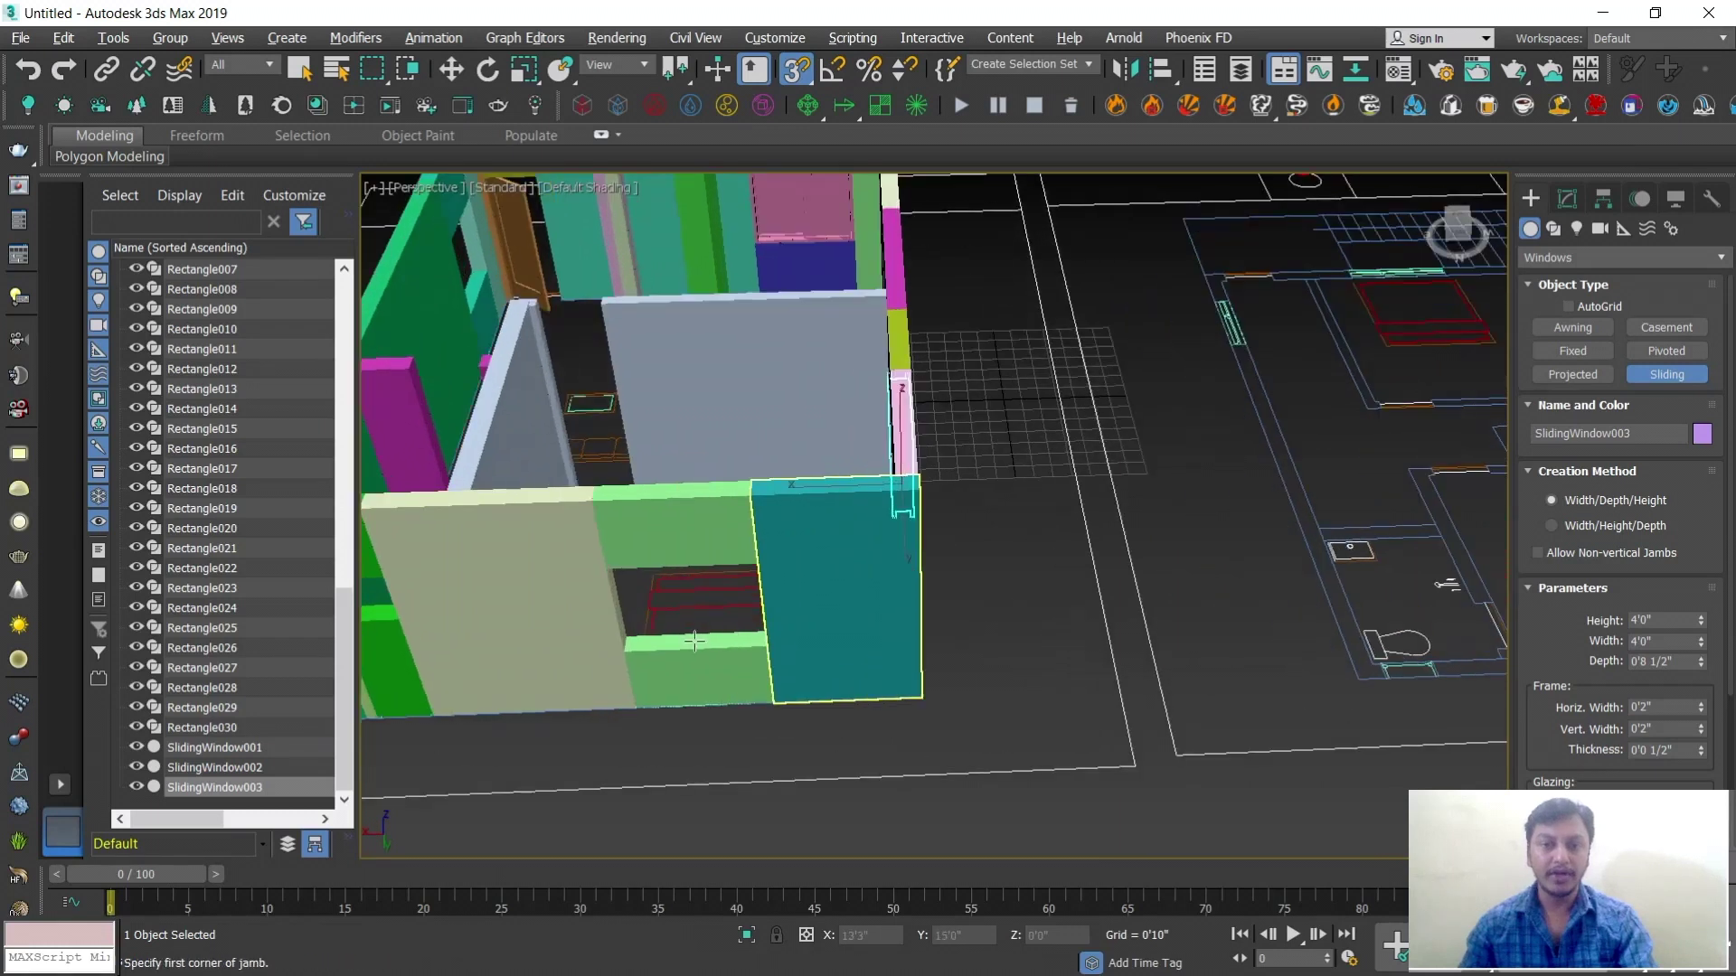
pyautogui.moveTo(536, 659); pyautogui.dragTo(907, 658)
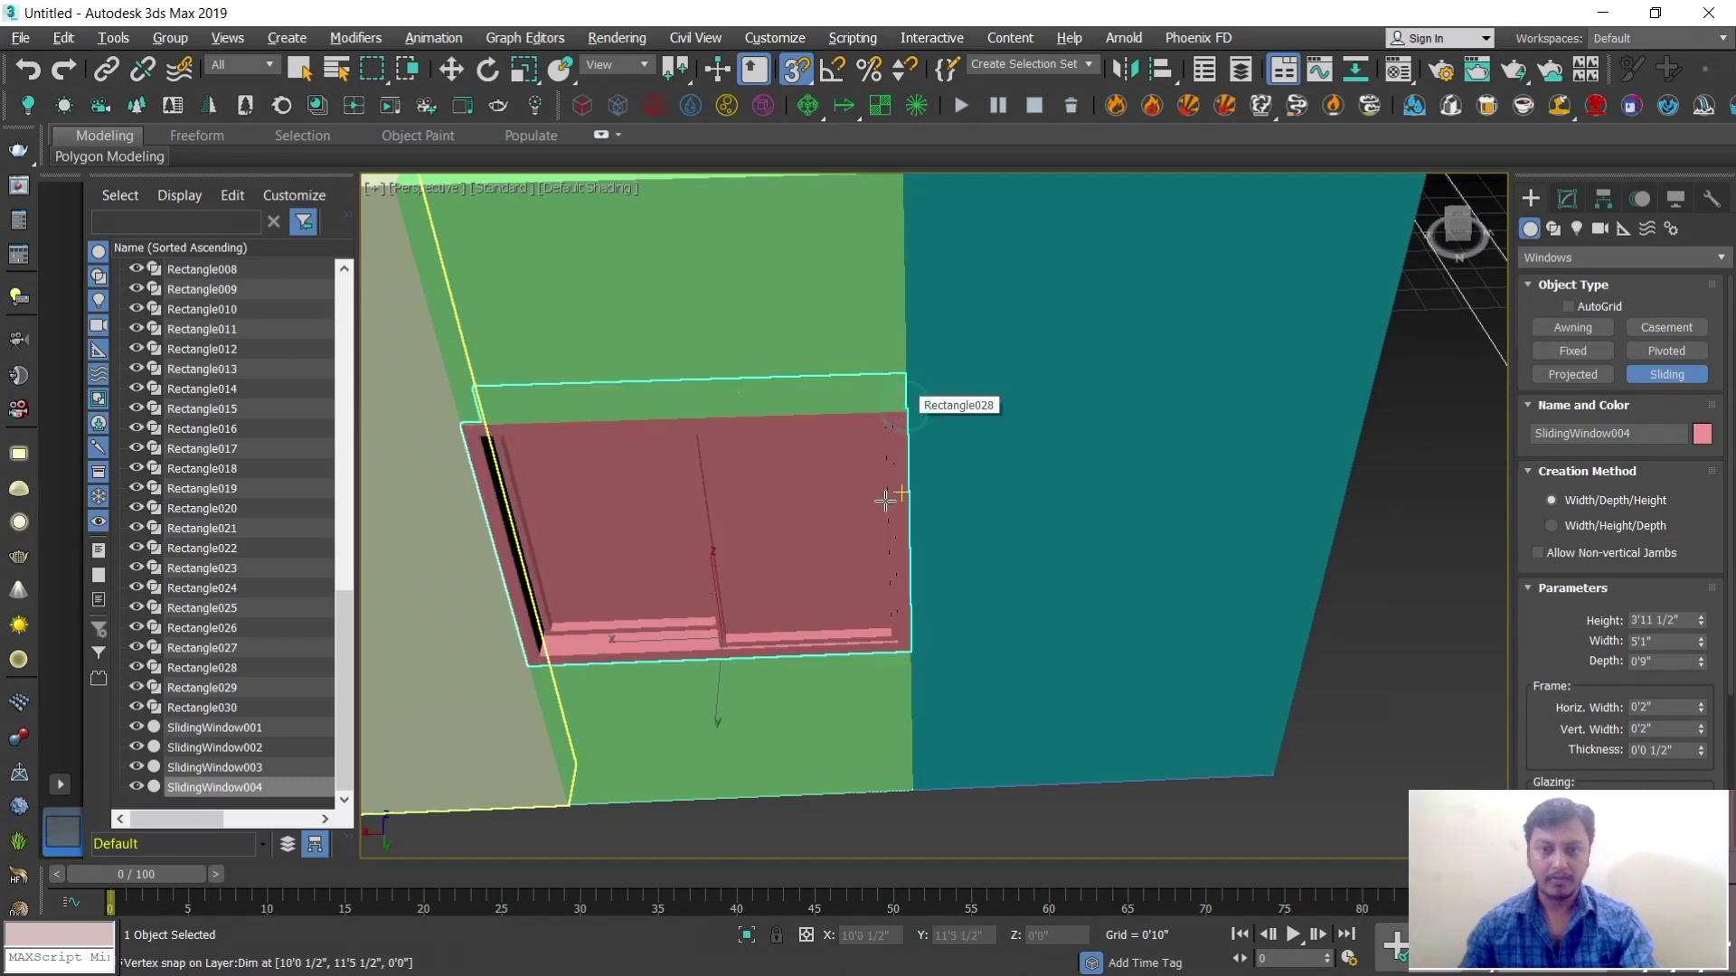
# Create a sliding window of 2'0" by 0'9", 1'11 1/2" high, snapped onto the sill in the rear wall's small bathroom opening
pyautogui.scroll(-5, 885, 501)
pyautogui.moveTo(783, 530); pyautogui.dragTo(1131, 539, button='middle')
pyautogui.scroll(3, 821, 502)
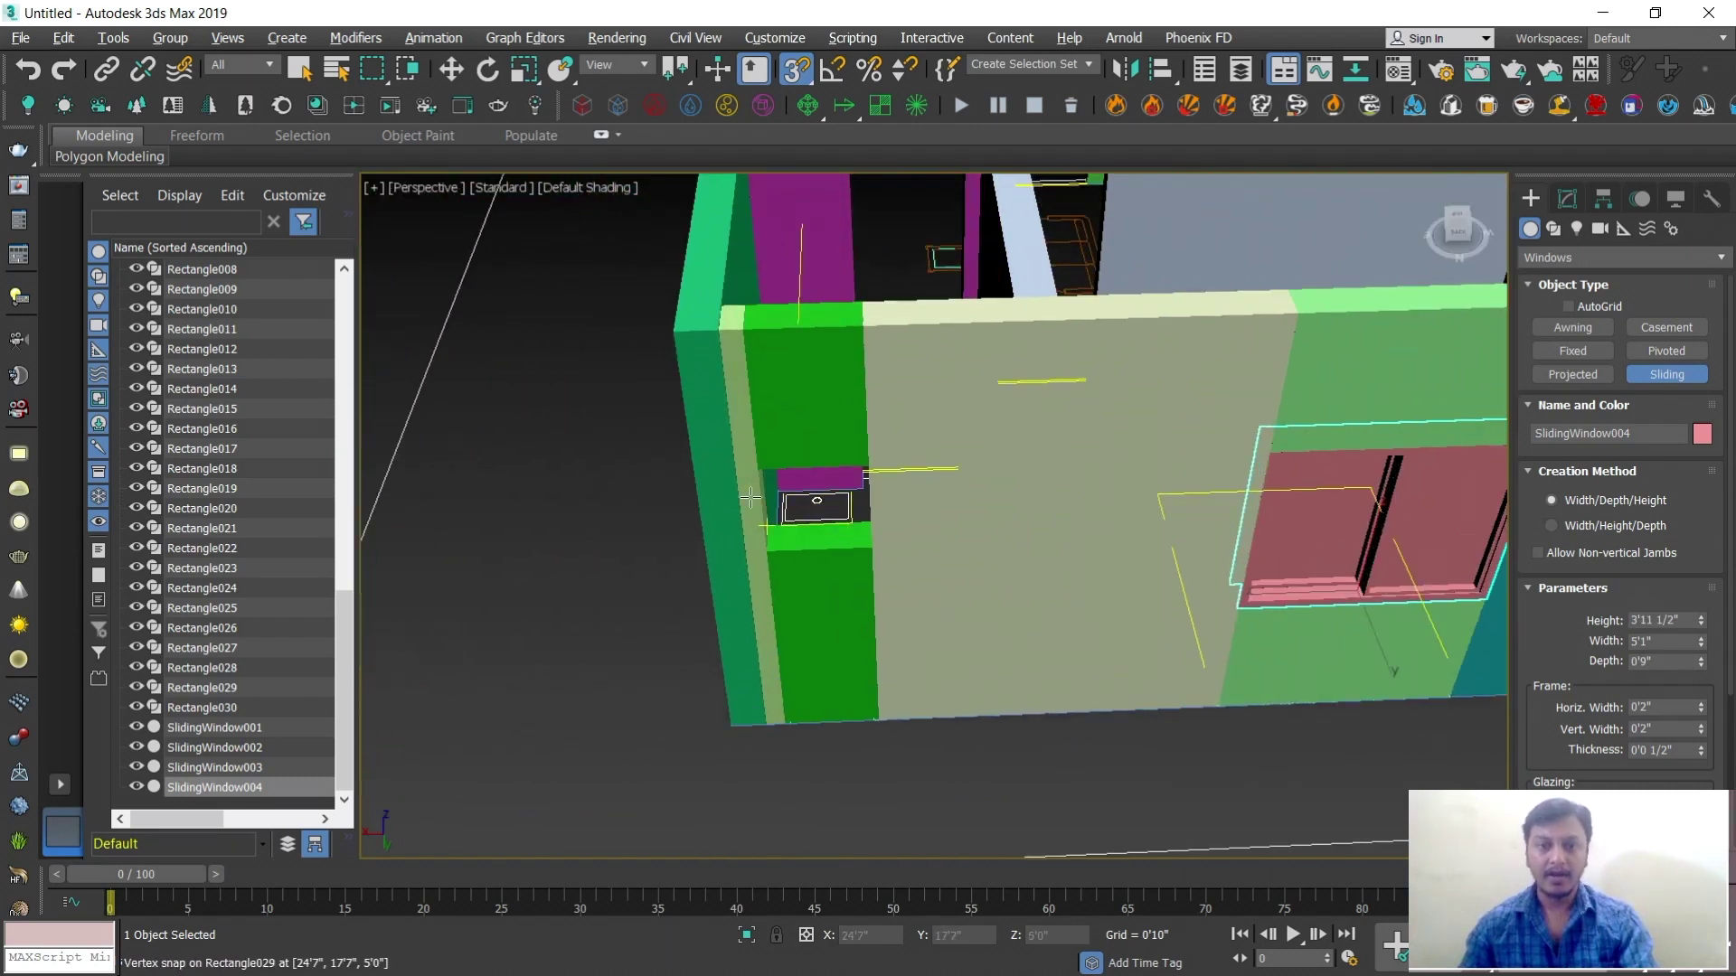
pyautogui.scroll(2, 804, 511)
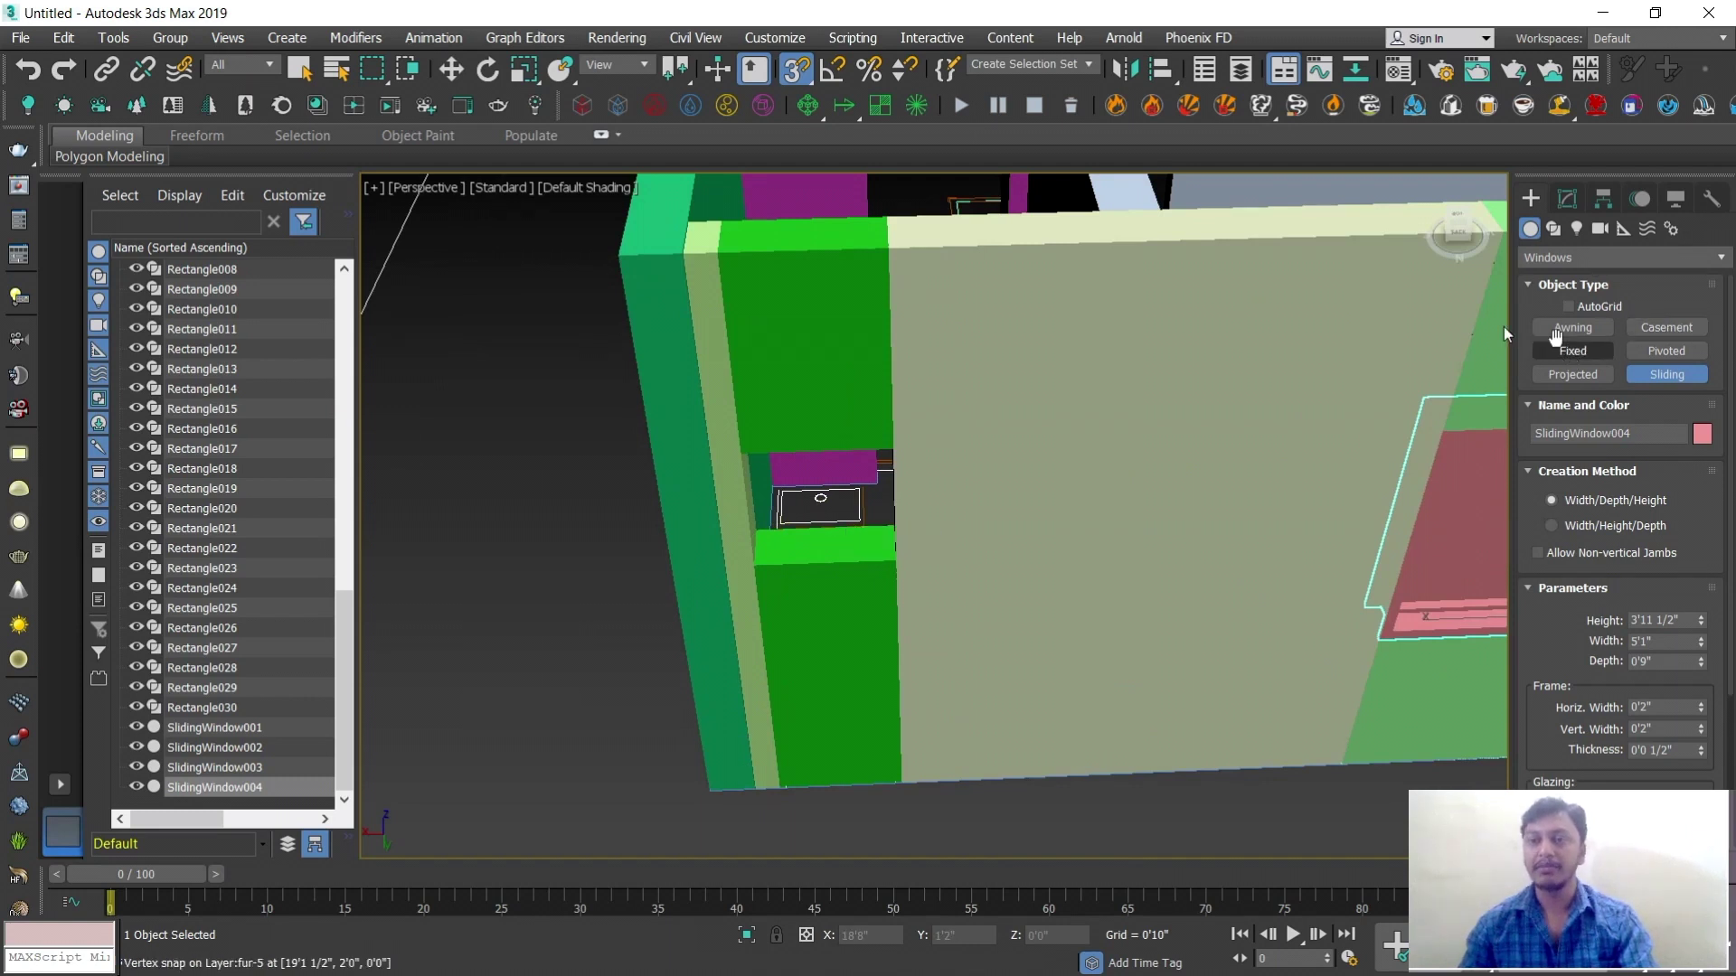
pyautogui.scroll(2, 819, 604)
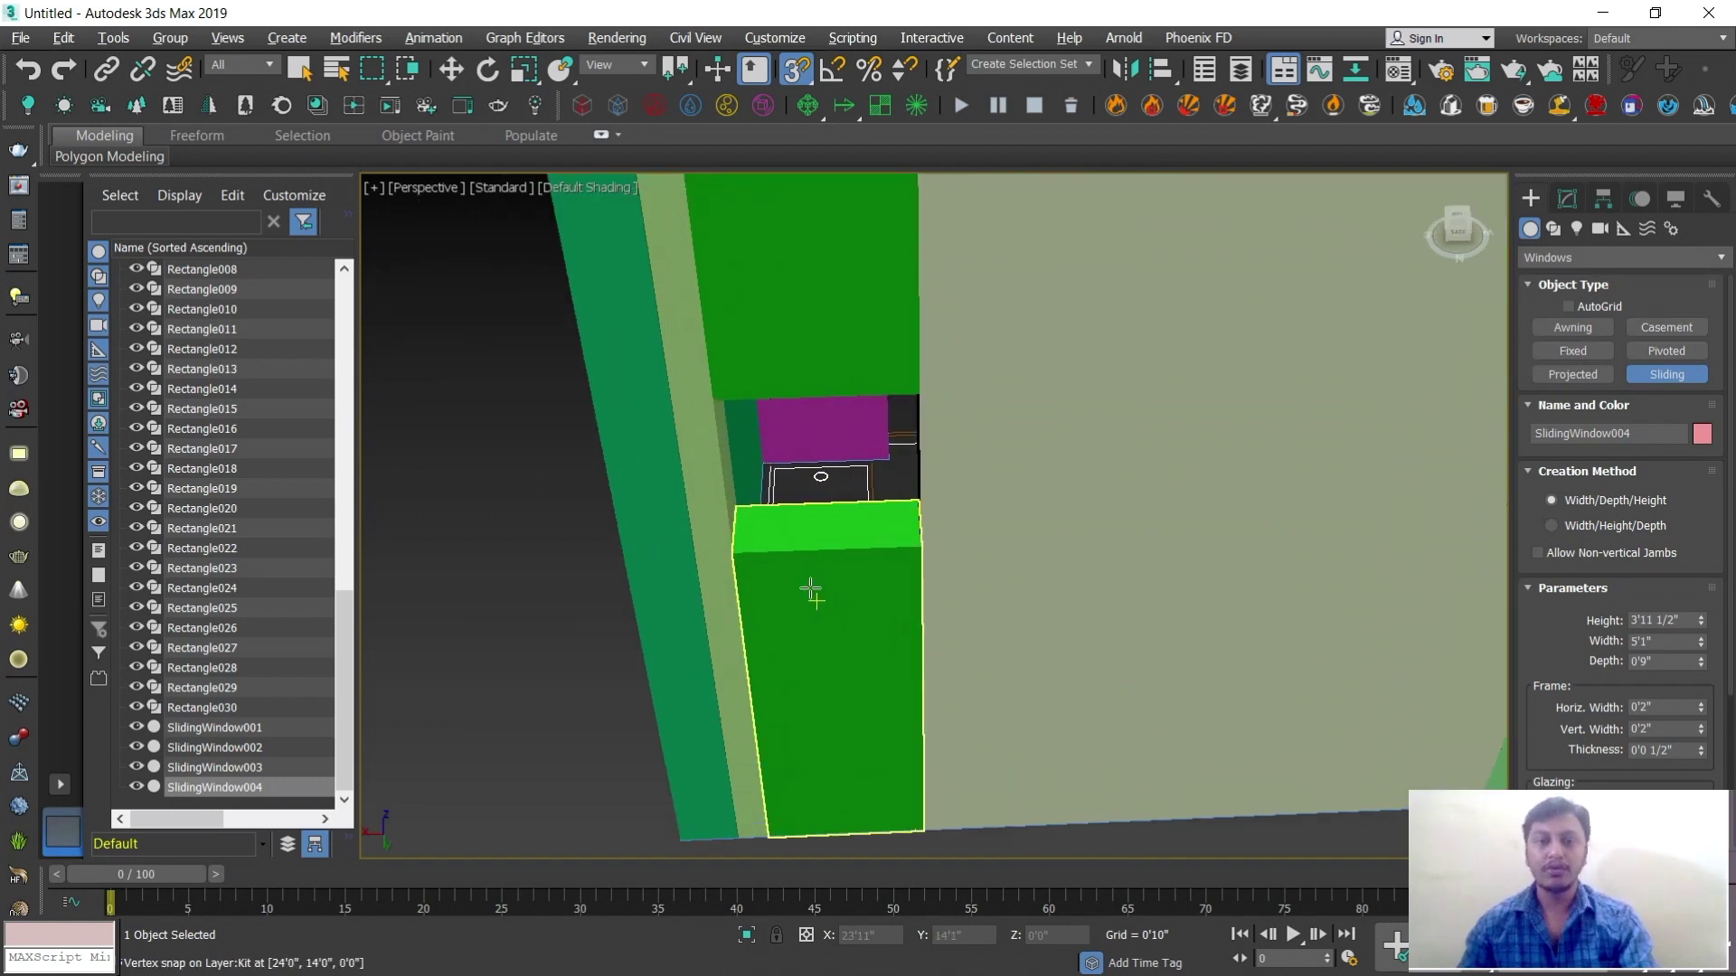
pyautogui.moveTo(741, 551); pyautogui.dragTo(913, 552)
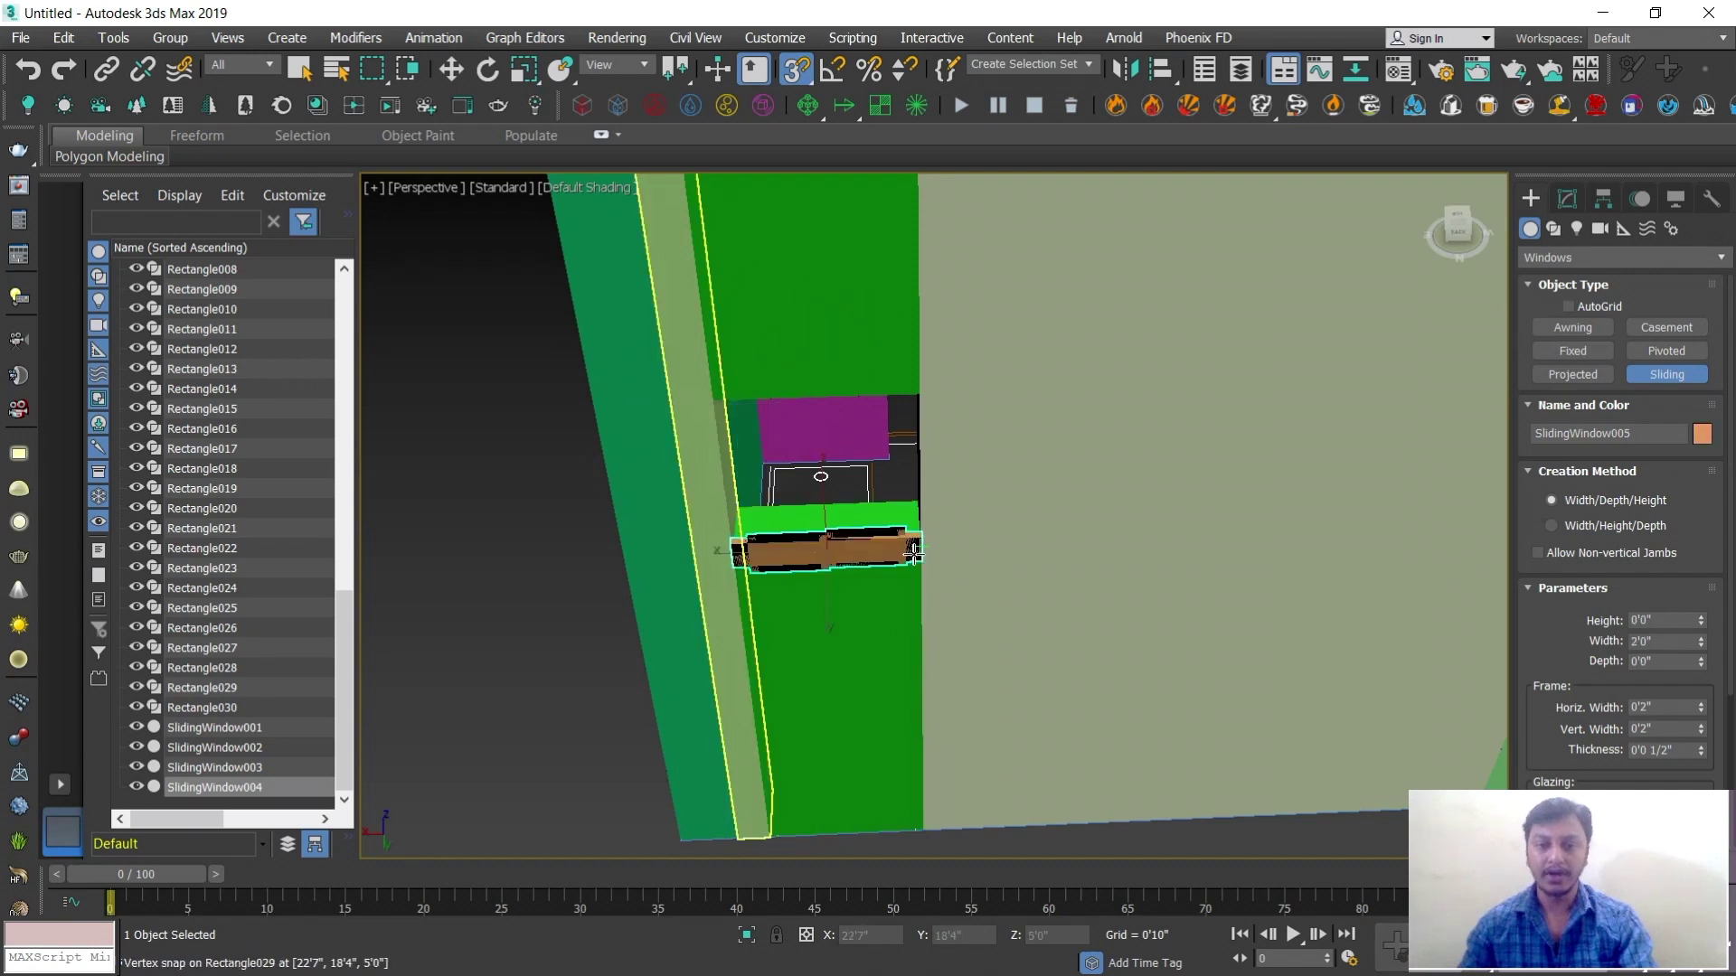
pyautogui.click(924, 514)
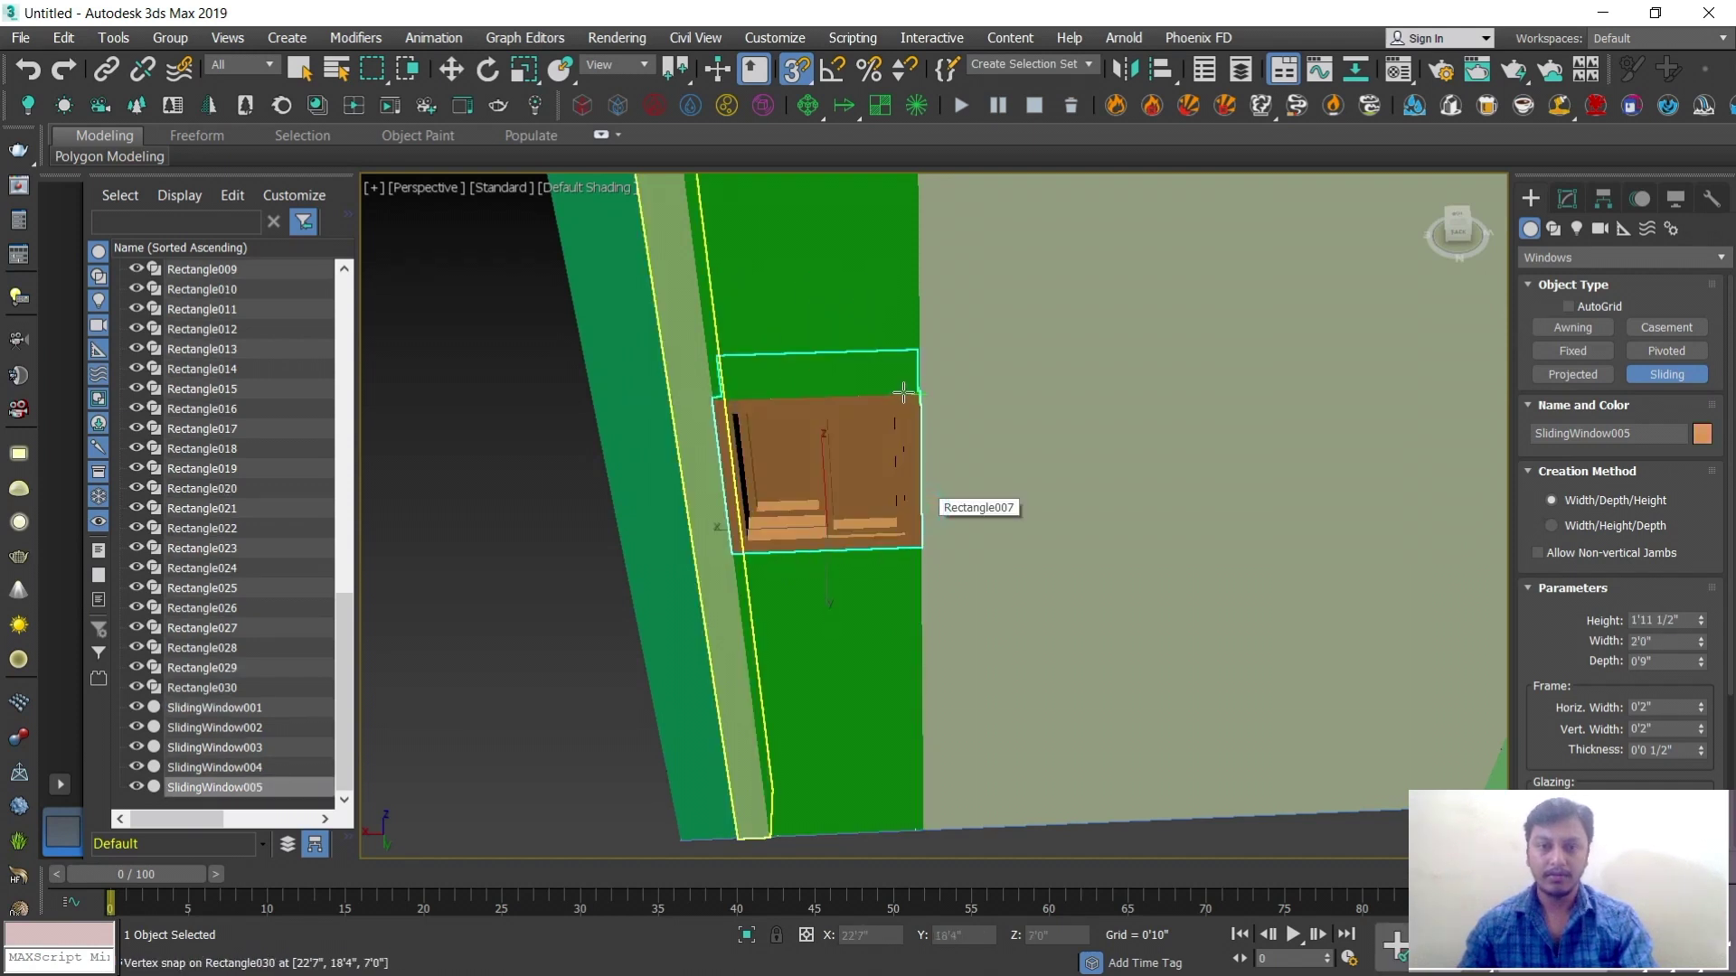
pyautogui.scroll(-5, 883, 491)
pyautogui.keyDown('alt'); pyautogui.moveTo(882, 491); pyautogui.dragTo(1076, 524, button='middle'); pyautogui.keyUp('alt')
pyautogui.moveTo(771, 564); pyautogui.dragTo(1235, 488, button='middle')
pyautogui.scroll(4, 787, 595)
pyautogui.keyDown('alt'); pyautogui.moveTo(786, 595); pyautogui.dragTo(775, 623, button='middle'); pyautogui.keyUp('alt')
pyautogui.scroll(3, 760, 560)
pyautogui.moveTo(738, 529); pyautogui.dragTo(754, 605, button='middle')
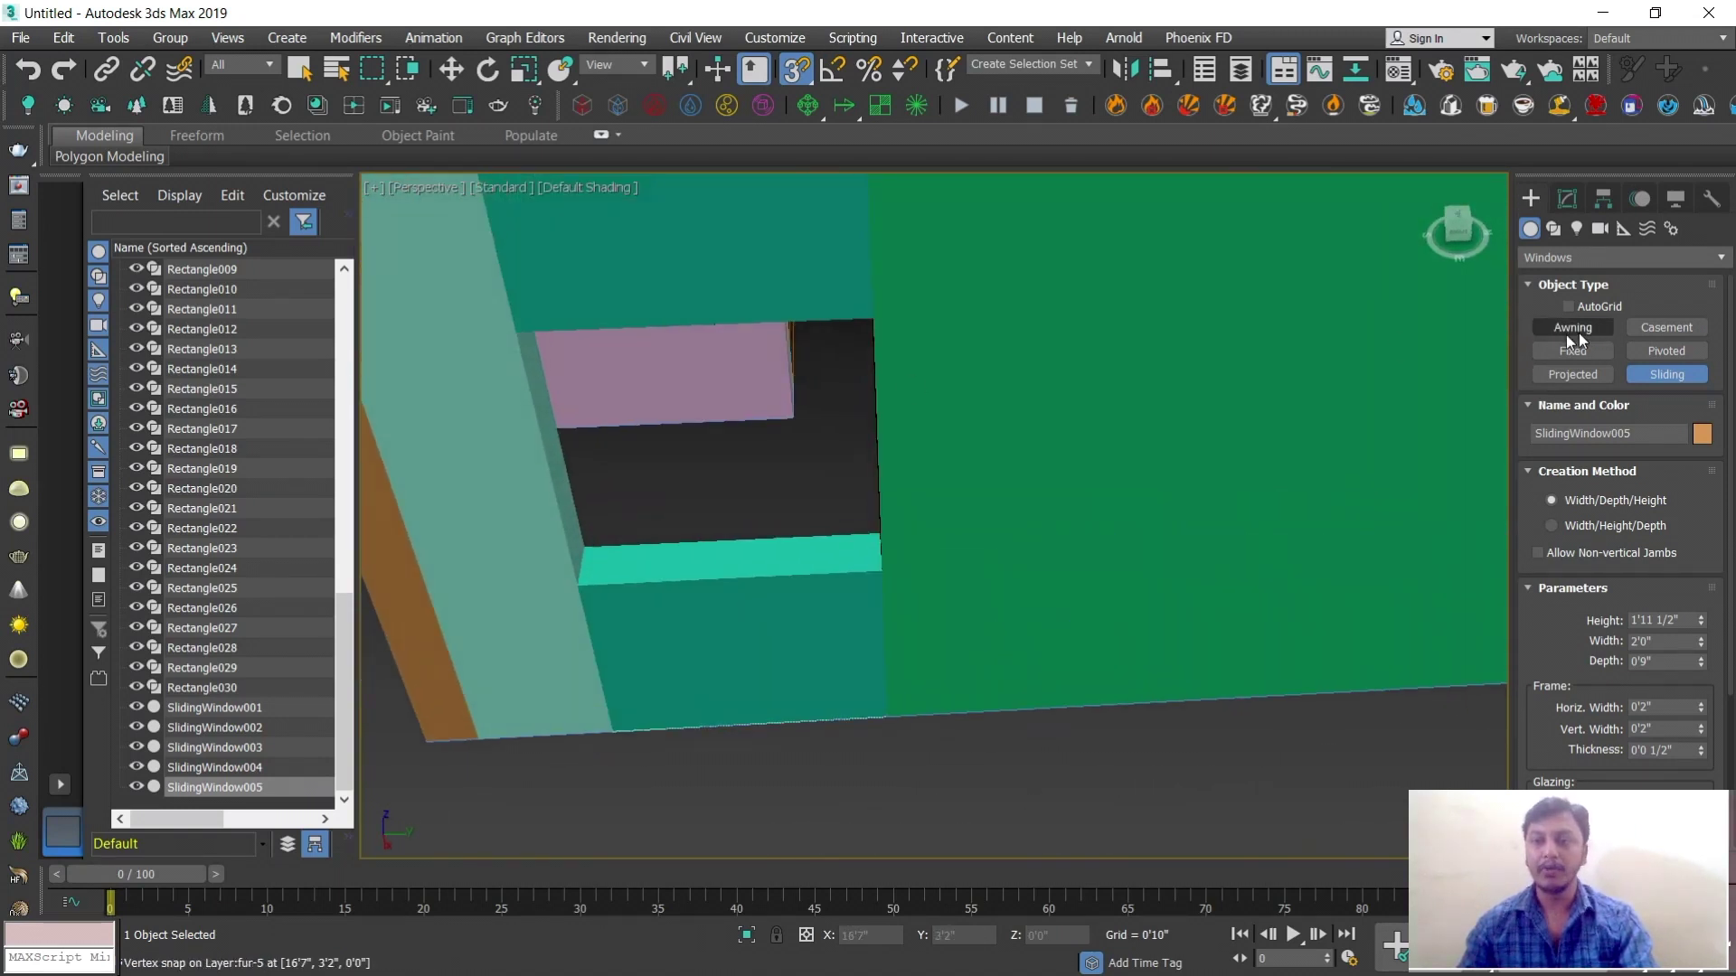
pyautogui.moveTo(584, 582); pyautogui.dragTo(876, 547)
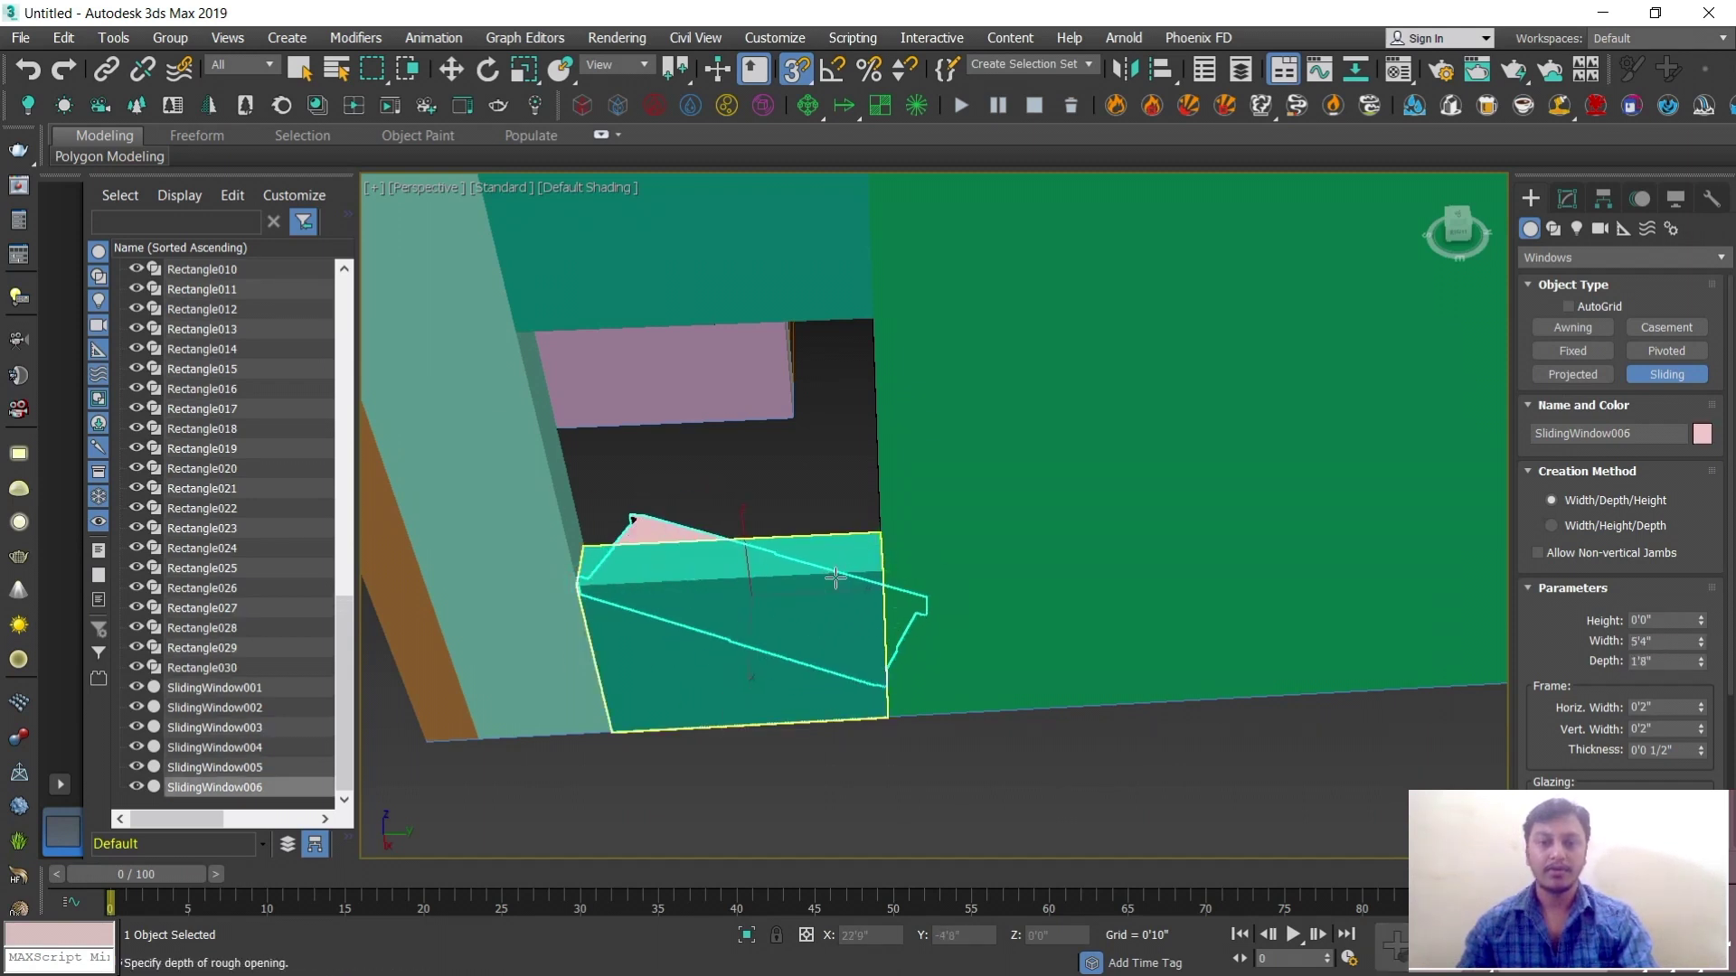
pyautogui.rightClick(835, 577)
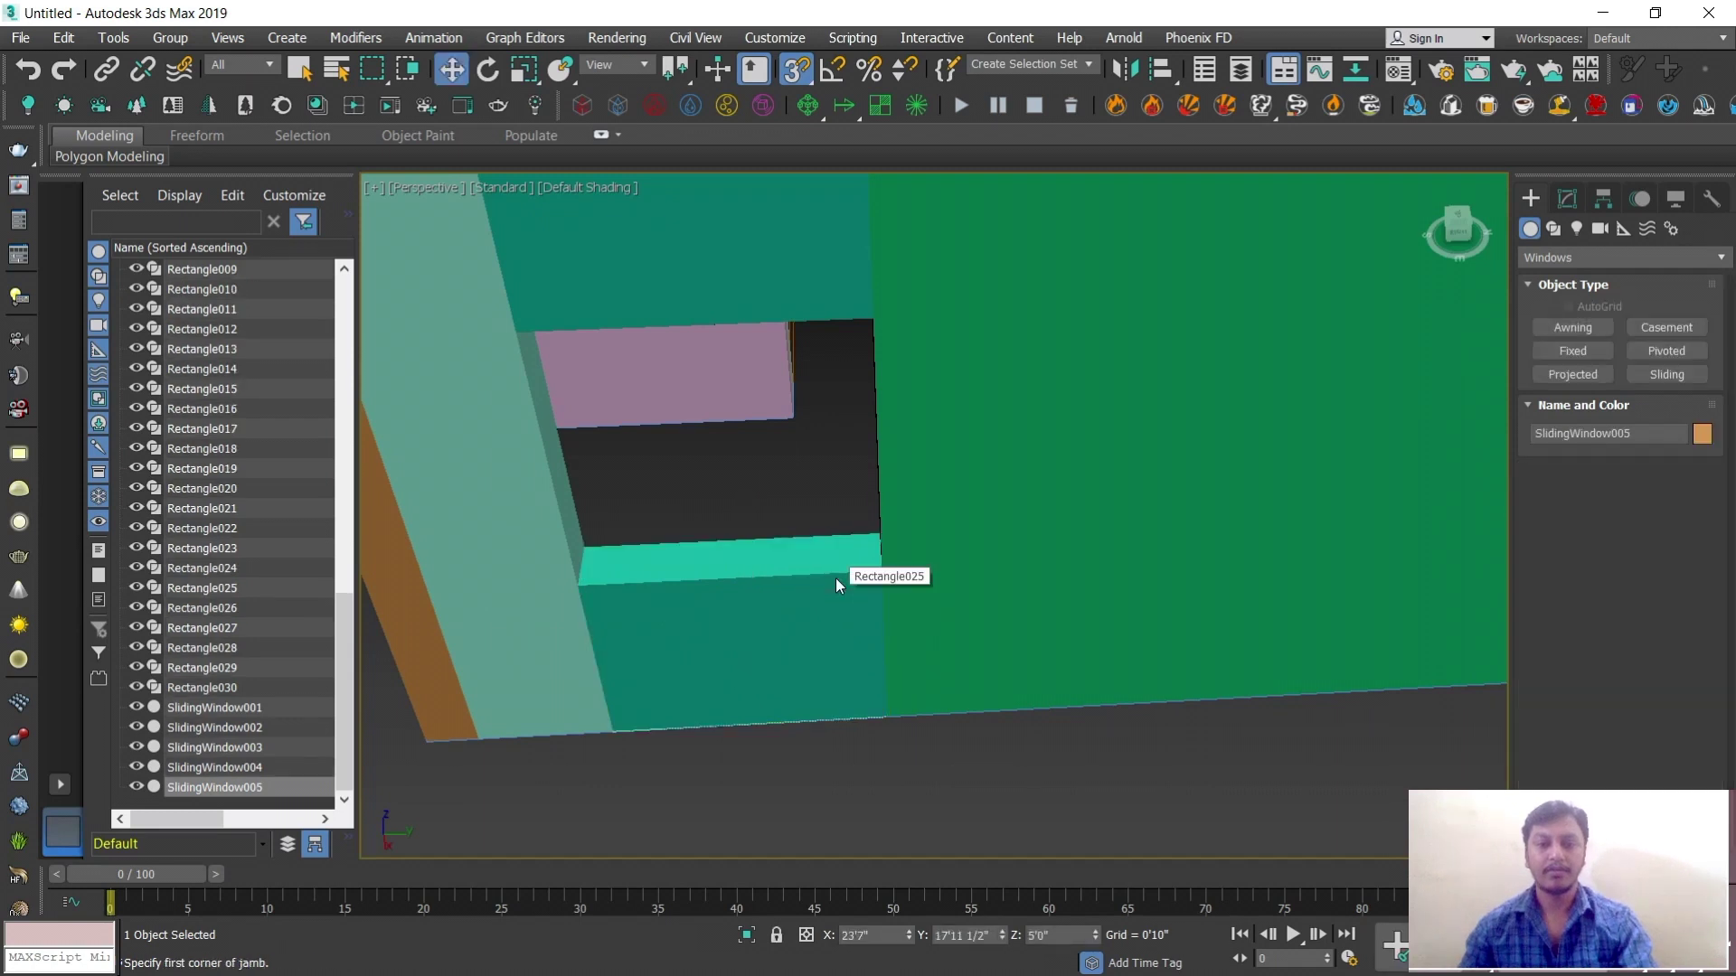
pyautogui.click(1666, 373)
pyautogui.moveTo(580, 578); pyautogui.dragTo(877, 565)
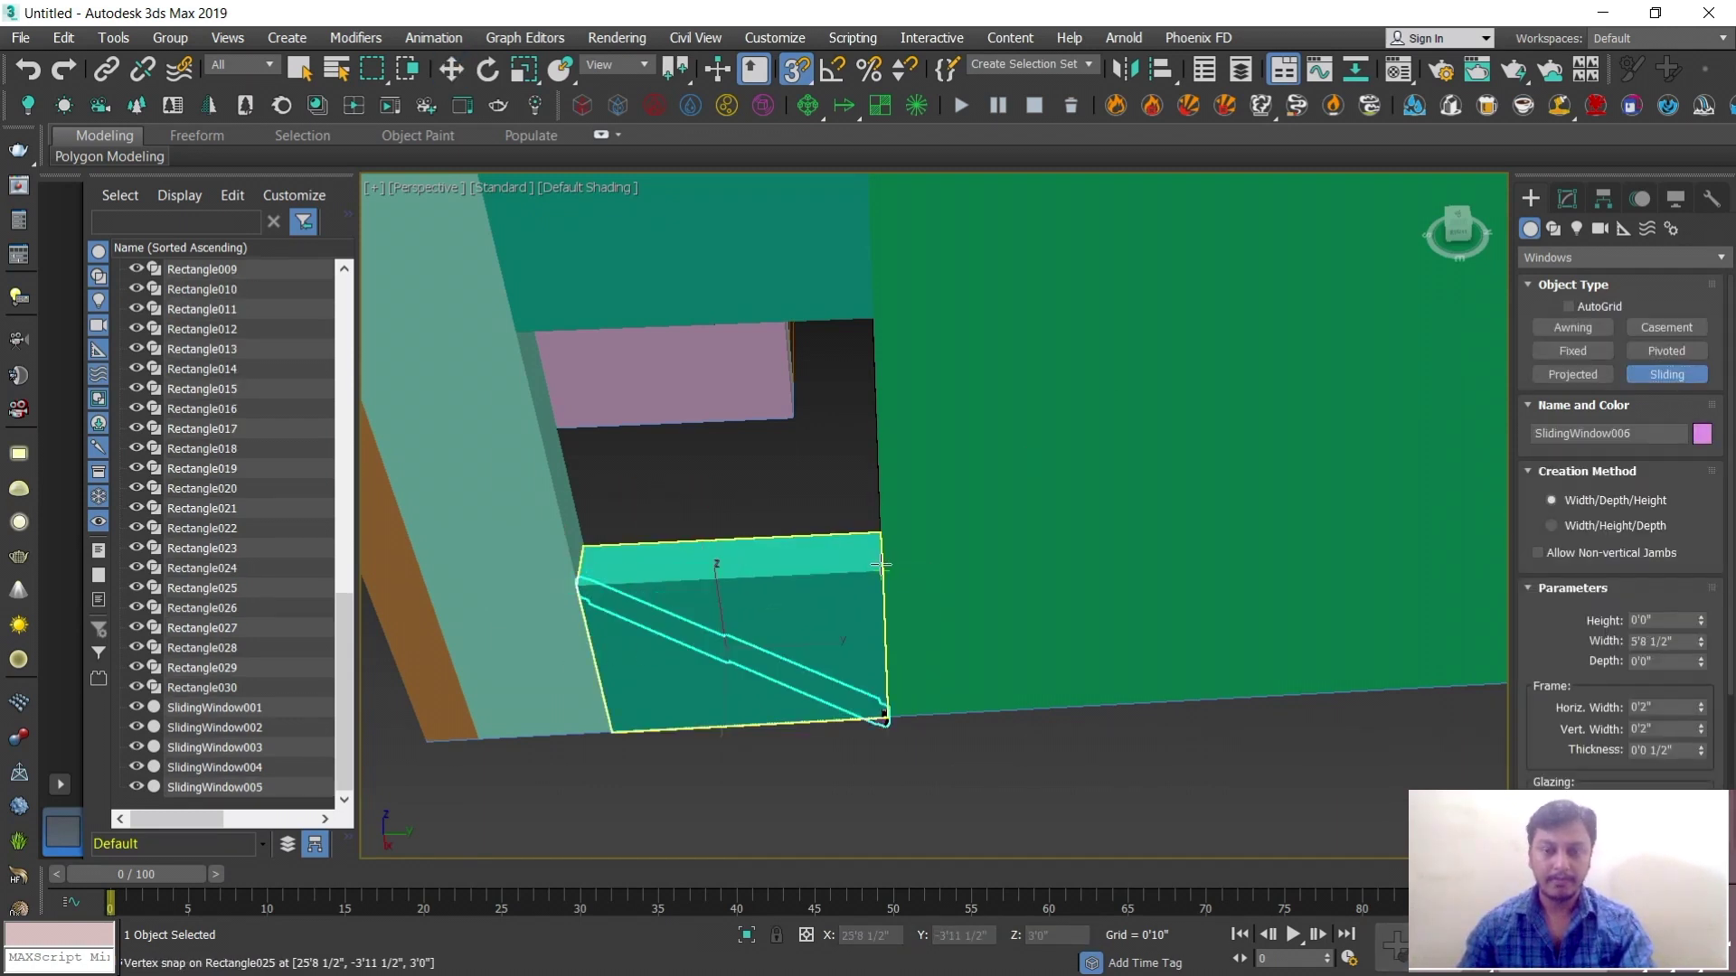
pyautogui.rightClick(870, 512)
# Create a sliding window of 4'0" by 0'8 1/2", 4'0" high, snapped onto the sill of the side wall opening near the front door
pyautogui.scroll(-3, 717, 564)
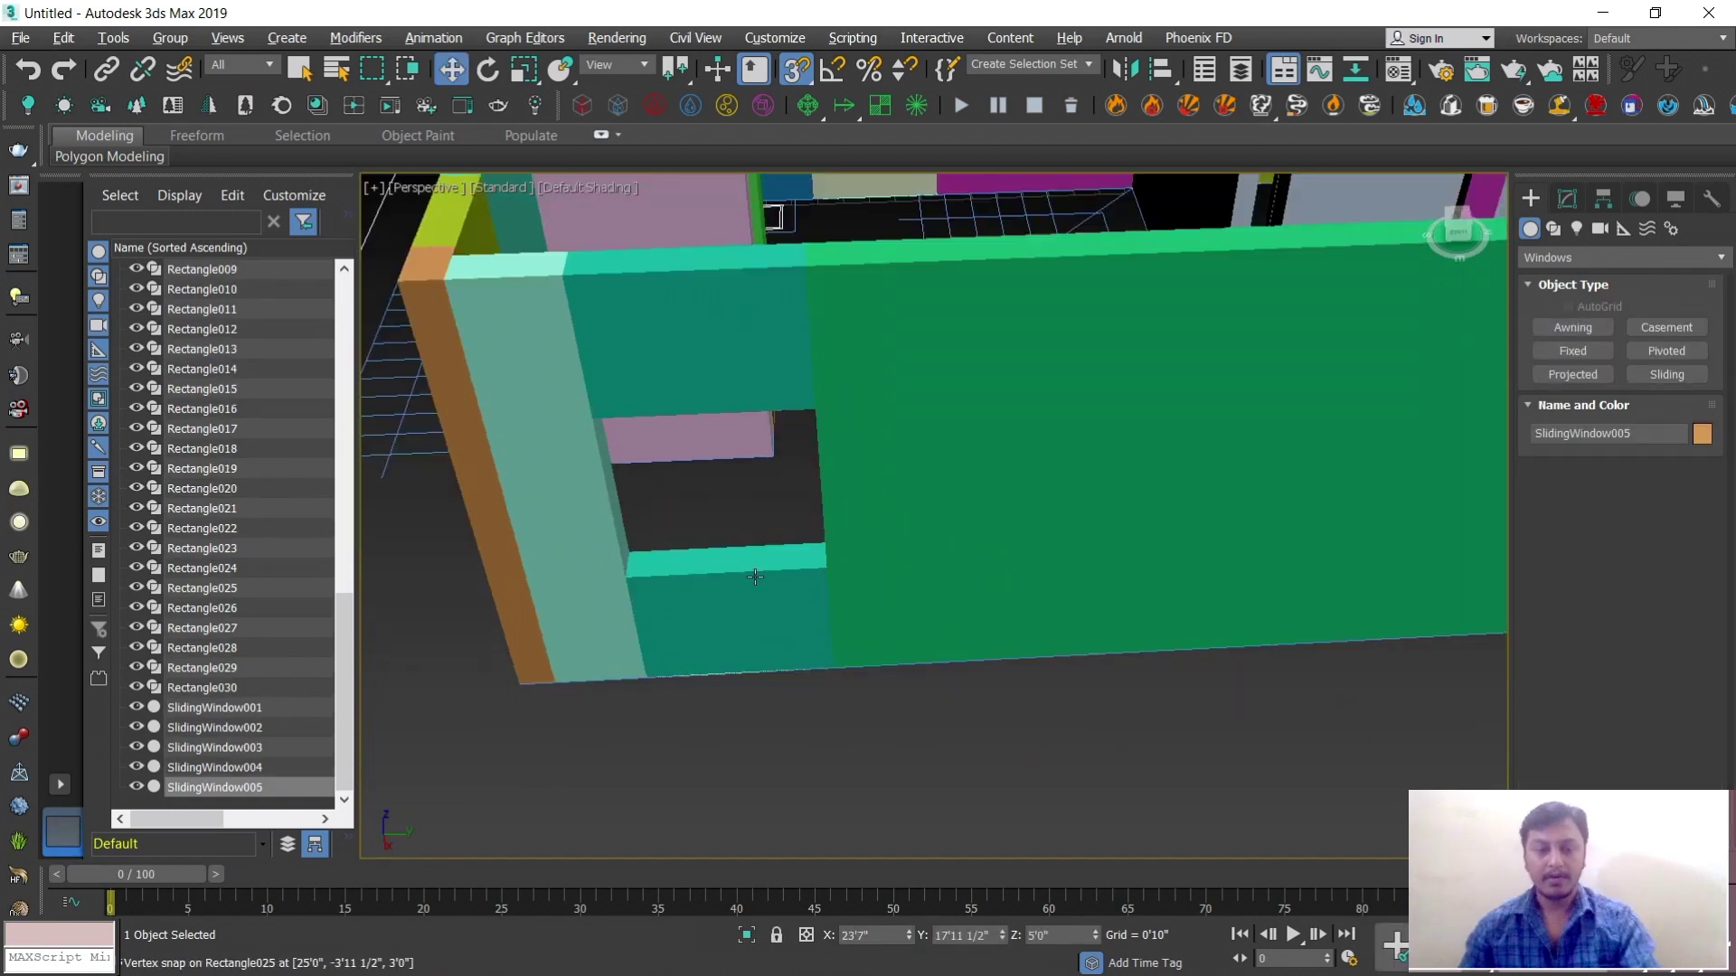
pyautogui.keyDown('alt'); pyautogui.moveTo(717, 563); pyautogui.dragTo(748, 542, button='middle'); pyautogui.keyUp('alt')
pyautogui.scroll(3, 737, 529)
pyautogui.click(1666, 374)
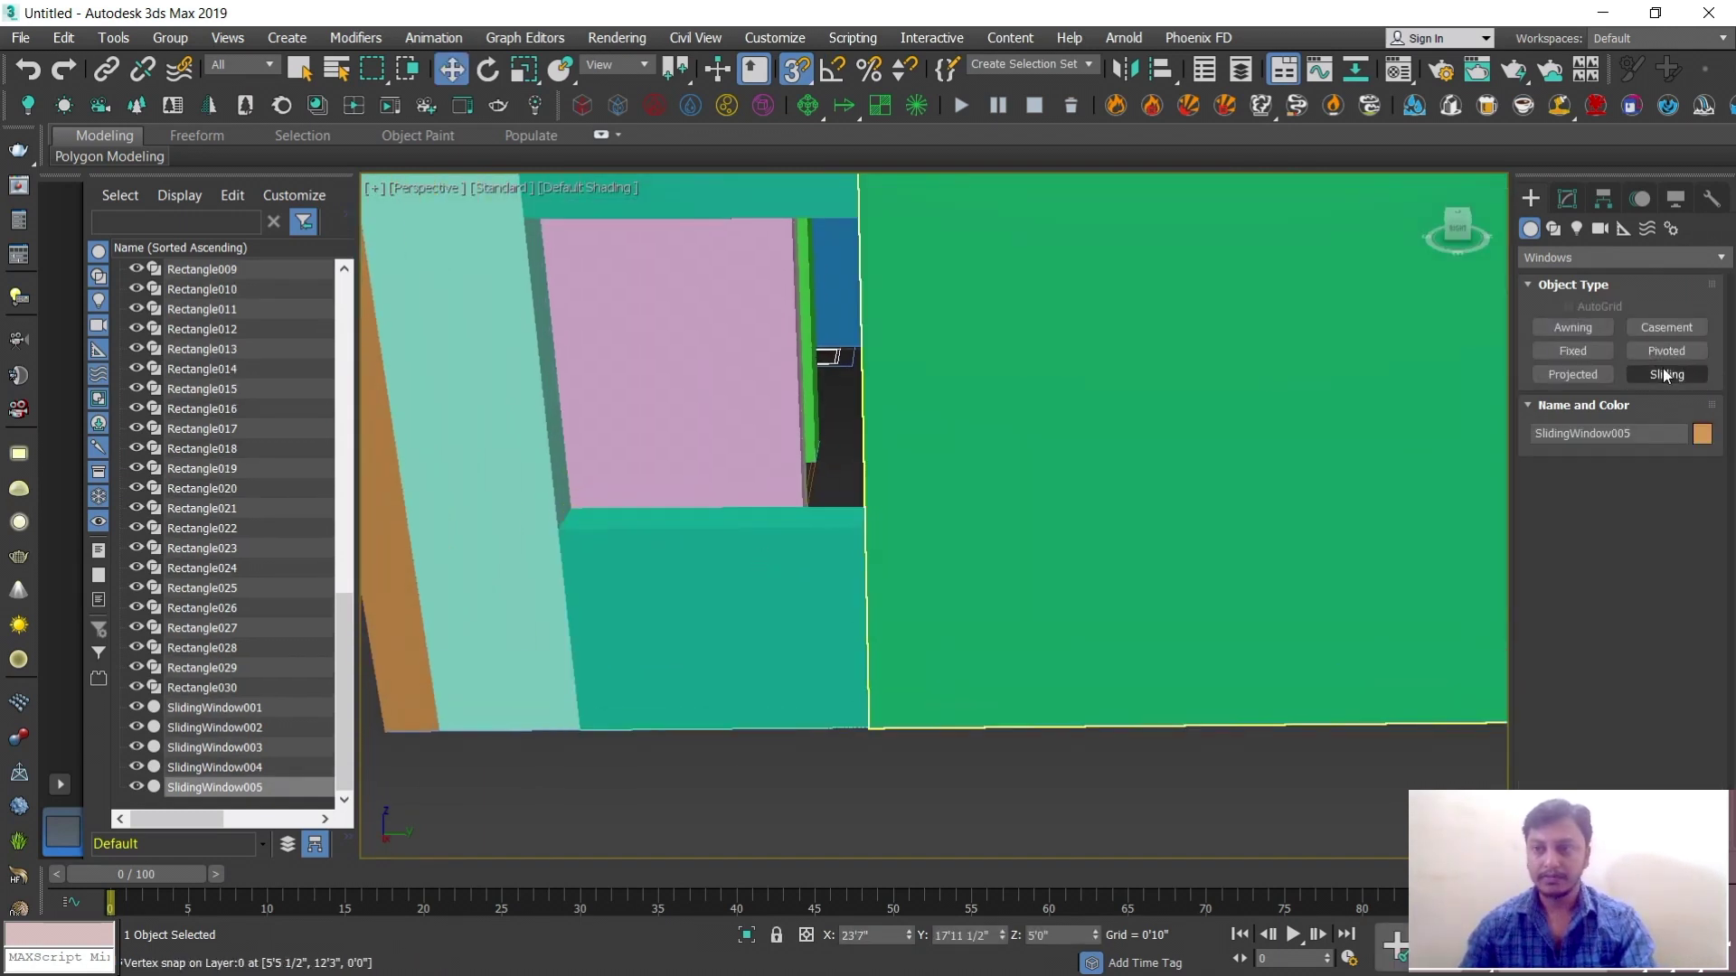
pyautogui.keyDown('alt'); pyautogui.moveTo(701, 615); pyautogui.dragTo(707, 625, button='middle'); pyautogui.keyUp('alt')
pyautogui.moveTo(562, 572); pyautogui.dragTo(868, 562)
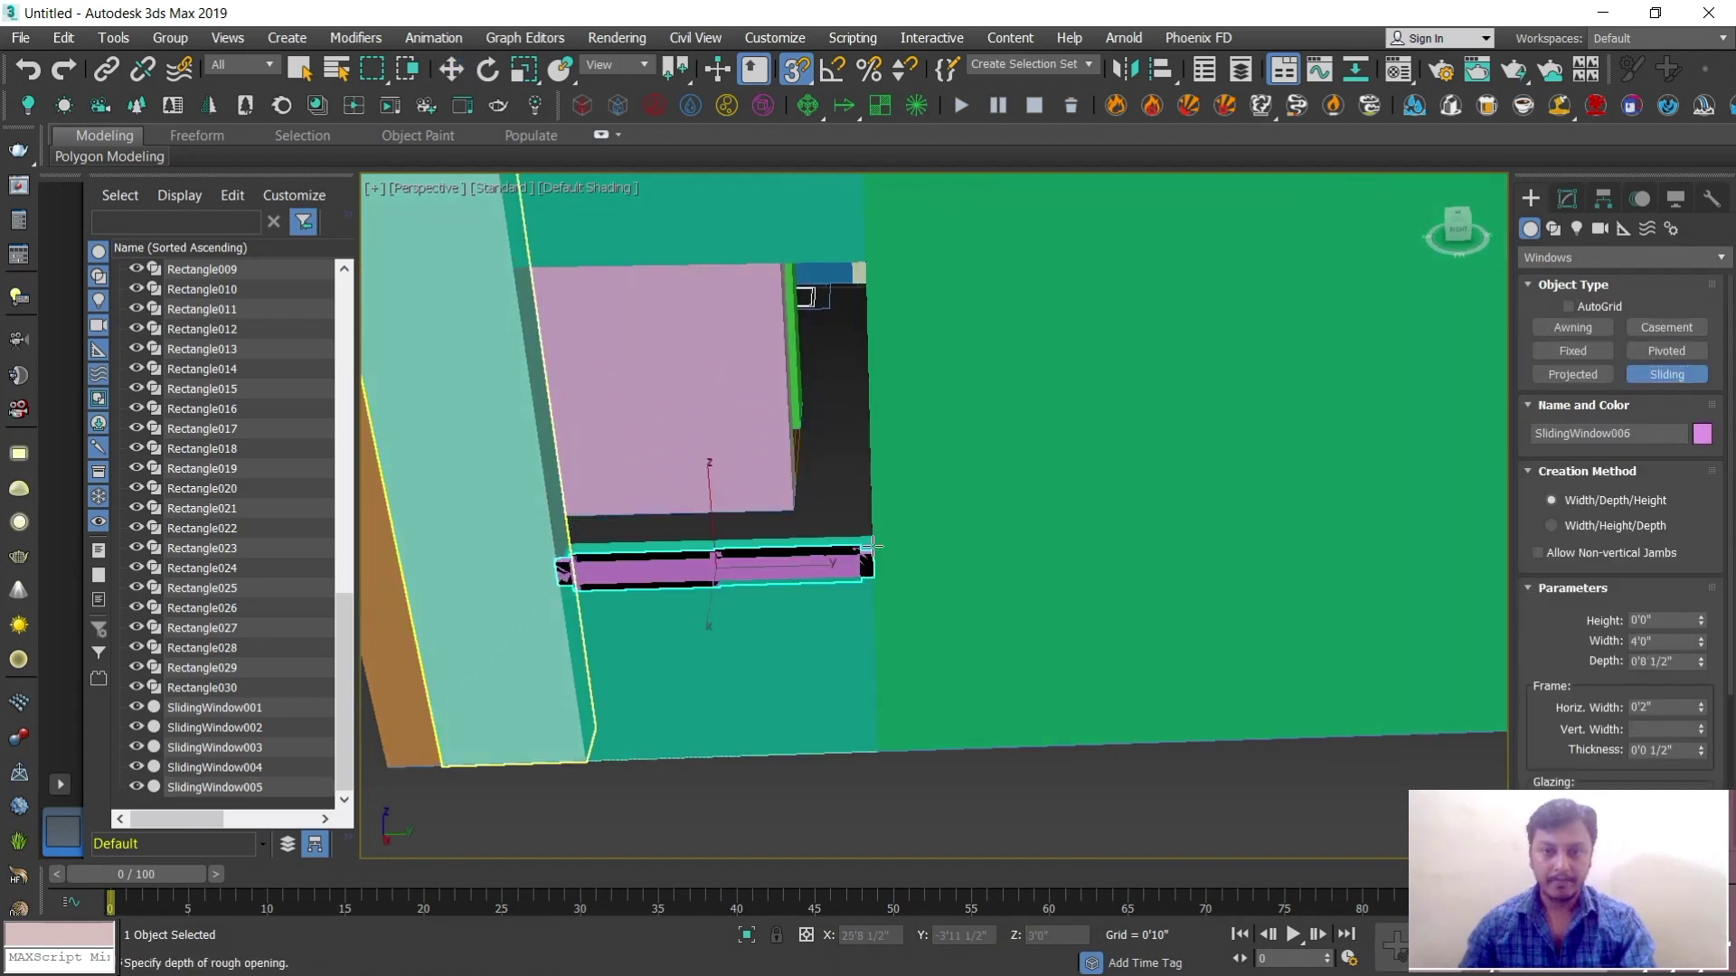
pyautogui.click(868, 545)
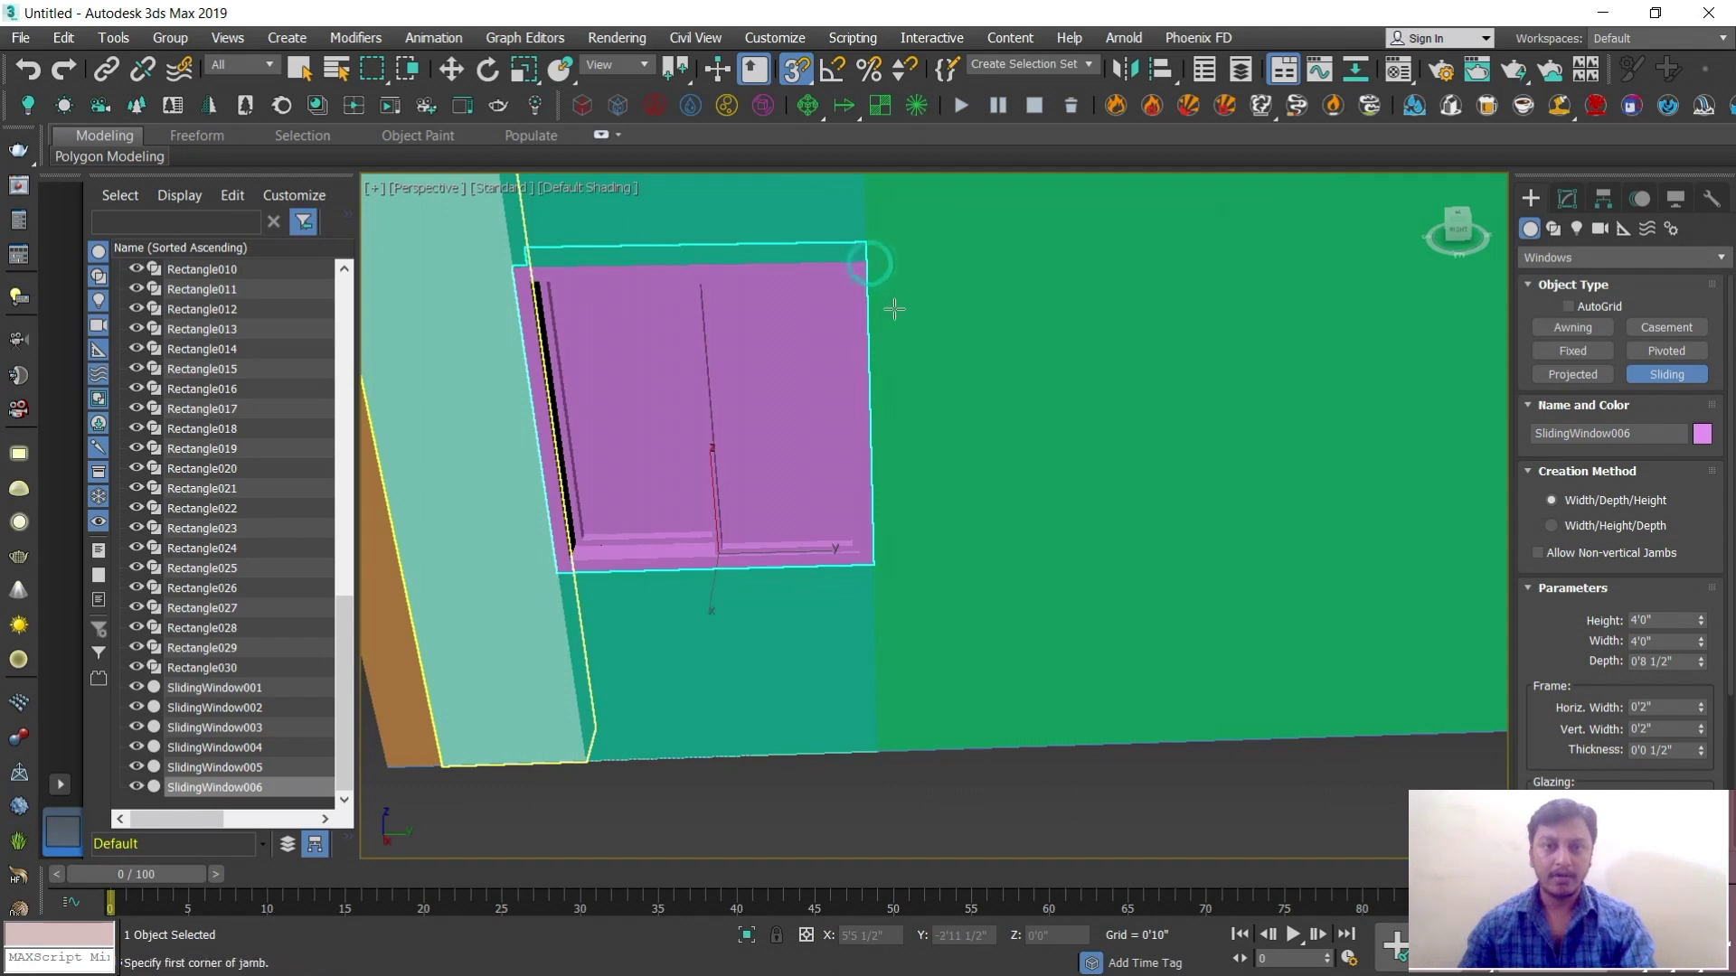
pyautogui.press('w')
# Turn off snapping and close the front pivot door by setting its opening to 0 degrees
pyautogui.scroll(-5, 859, 437)
pyautogui.keyDown('alt'); pyautogui.moveTo(858, 442); pyautogui.dragTo(1015, 470, button='middle'); pyautogui.keyUp('alt')
pyautogui.scroll(-3, 879, 480)
pyautogui.moveTo(732, 508); pyautogui.dragTo(913, 506, button='middle')
pyautogui.keyDown('alt'); pyautogui.moveTo(872, 507); pyautogui.dragTo(796, 520, button='middle'); pyautogui.keyUp('alt')
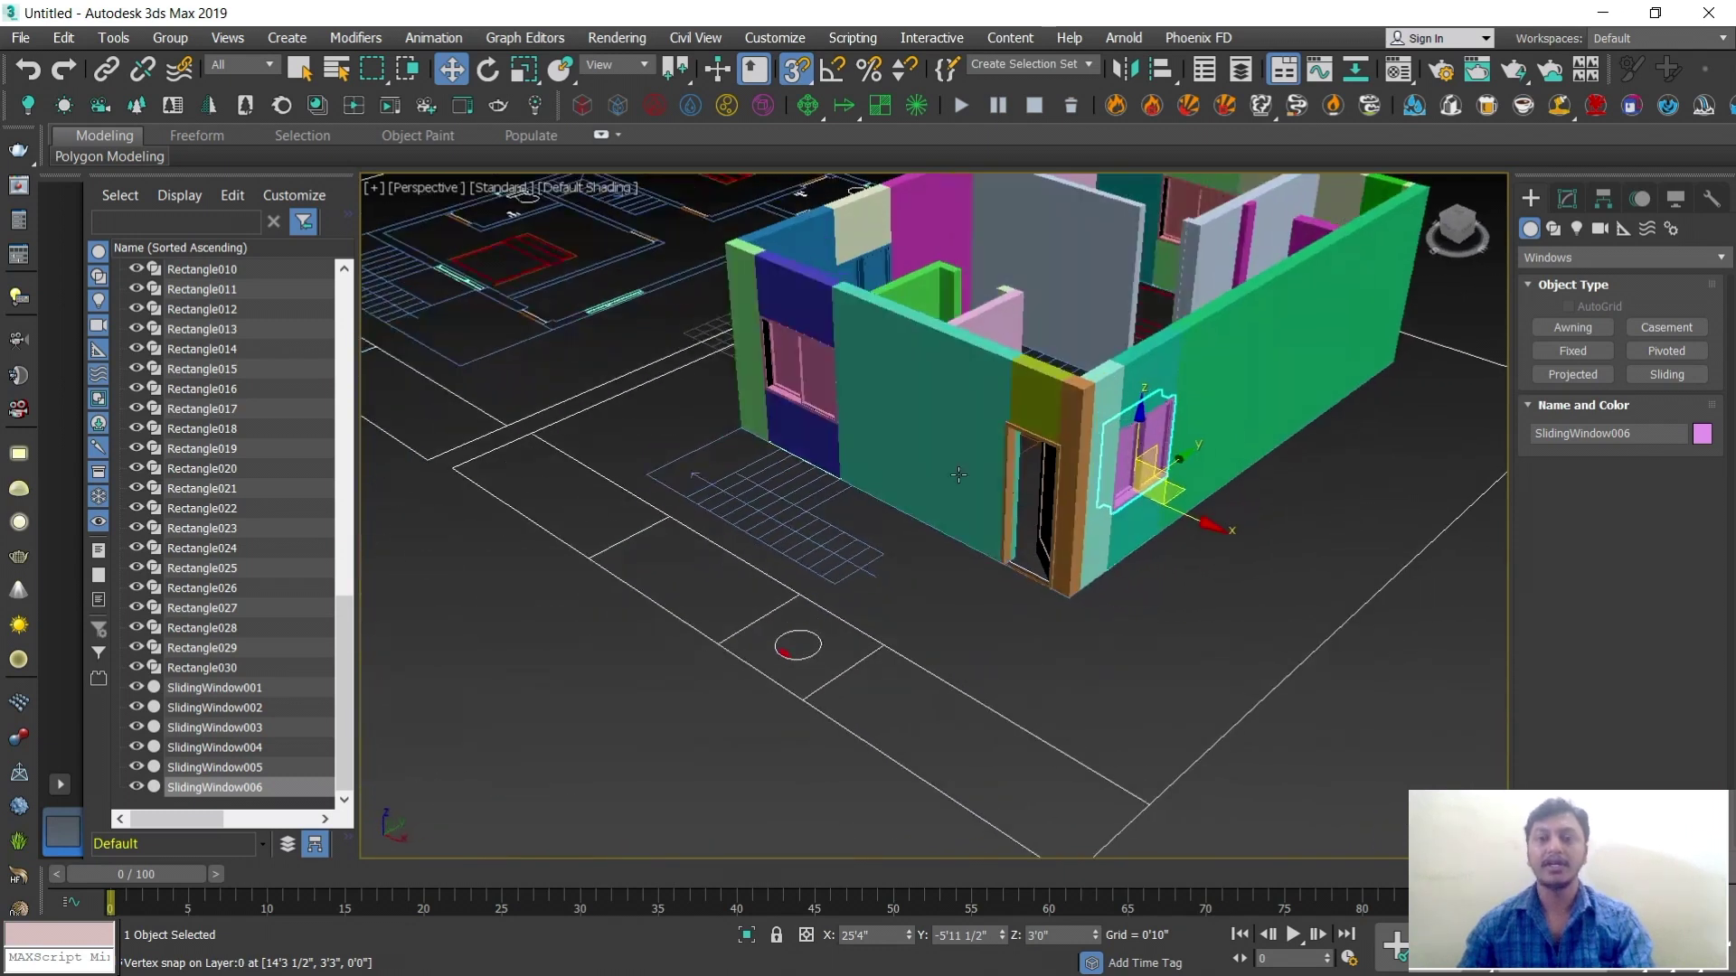
pyautogui.scroll(2, 1020, 538)
pyautogui.keyDown('alt'); pyautogui.moveTo(1023, 544); pyautogui.dragTo(1105, 531, button='middle'); pyautogui.keyUp('alt')
pyautogui.click(1126, 515)
pyautogui.press('s')
pyautogui.moveTo(1161, 595); pyautogui.dragTo(1070, 582, button='middle')
pyautogui.click(1566, 199)
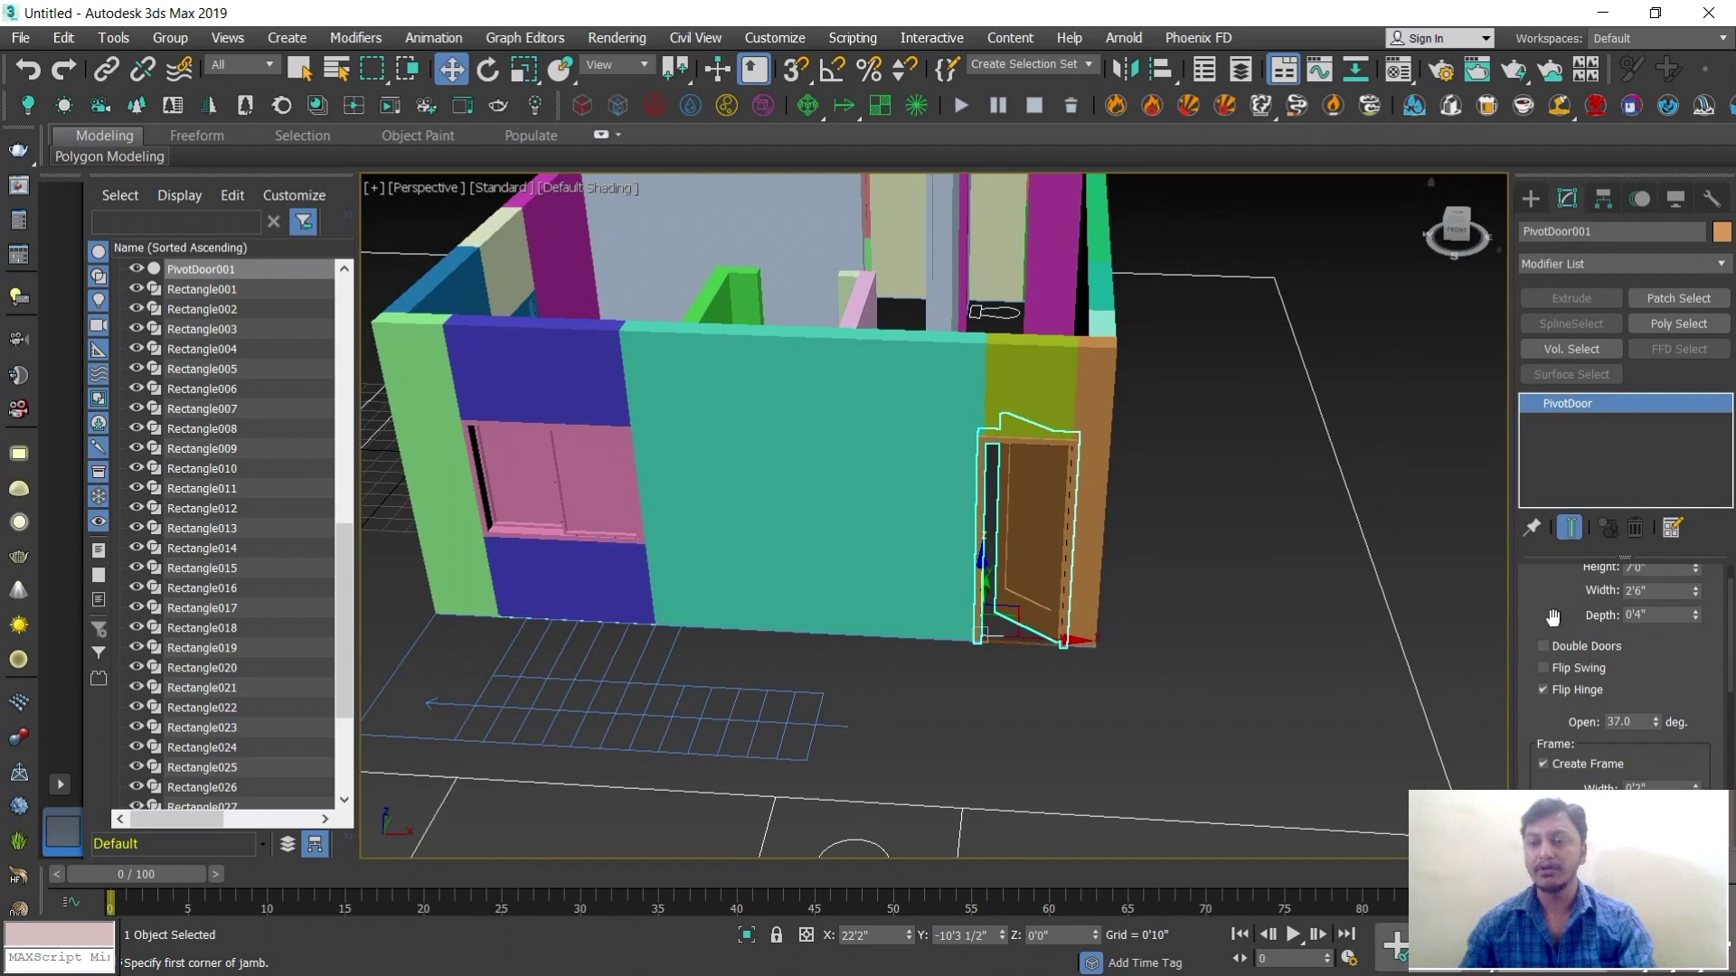
pyautogui.doubleClick(1637, 662)
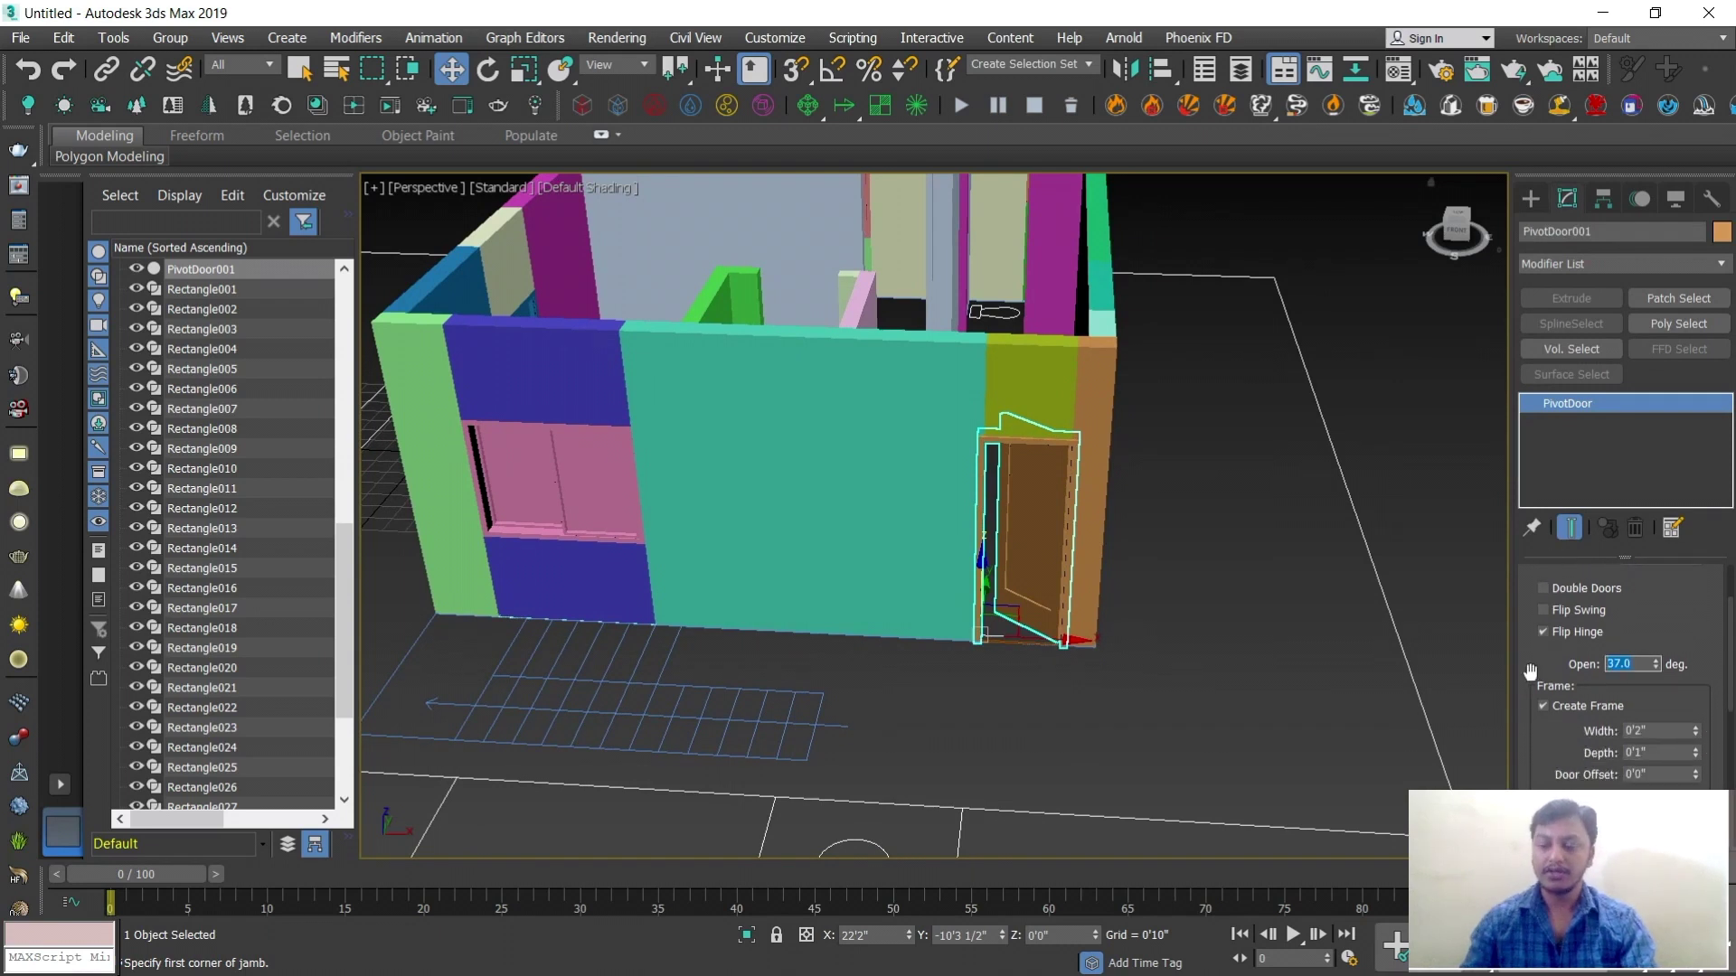
pyautogui.write('0')
pyautogui.press('Return')
pyautogui.click(1189, 662)
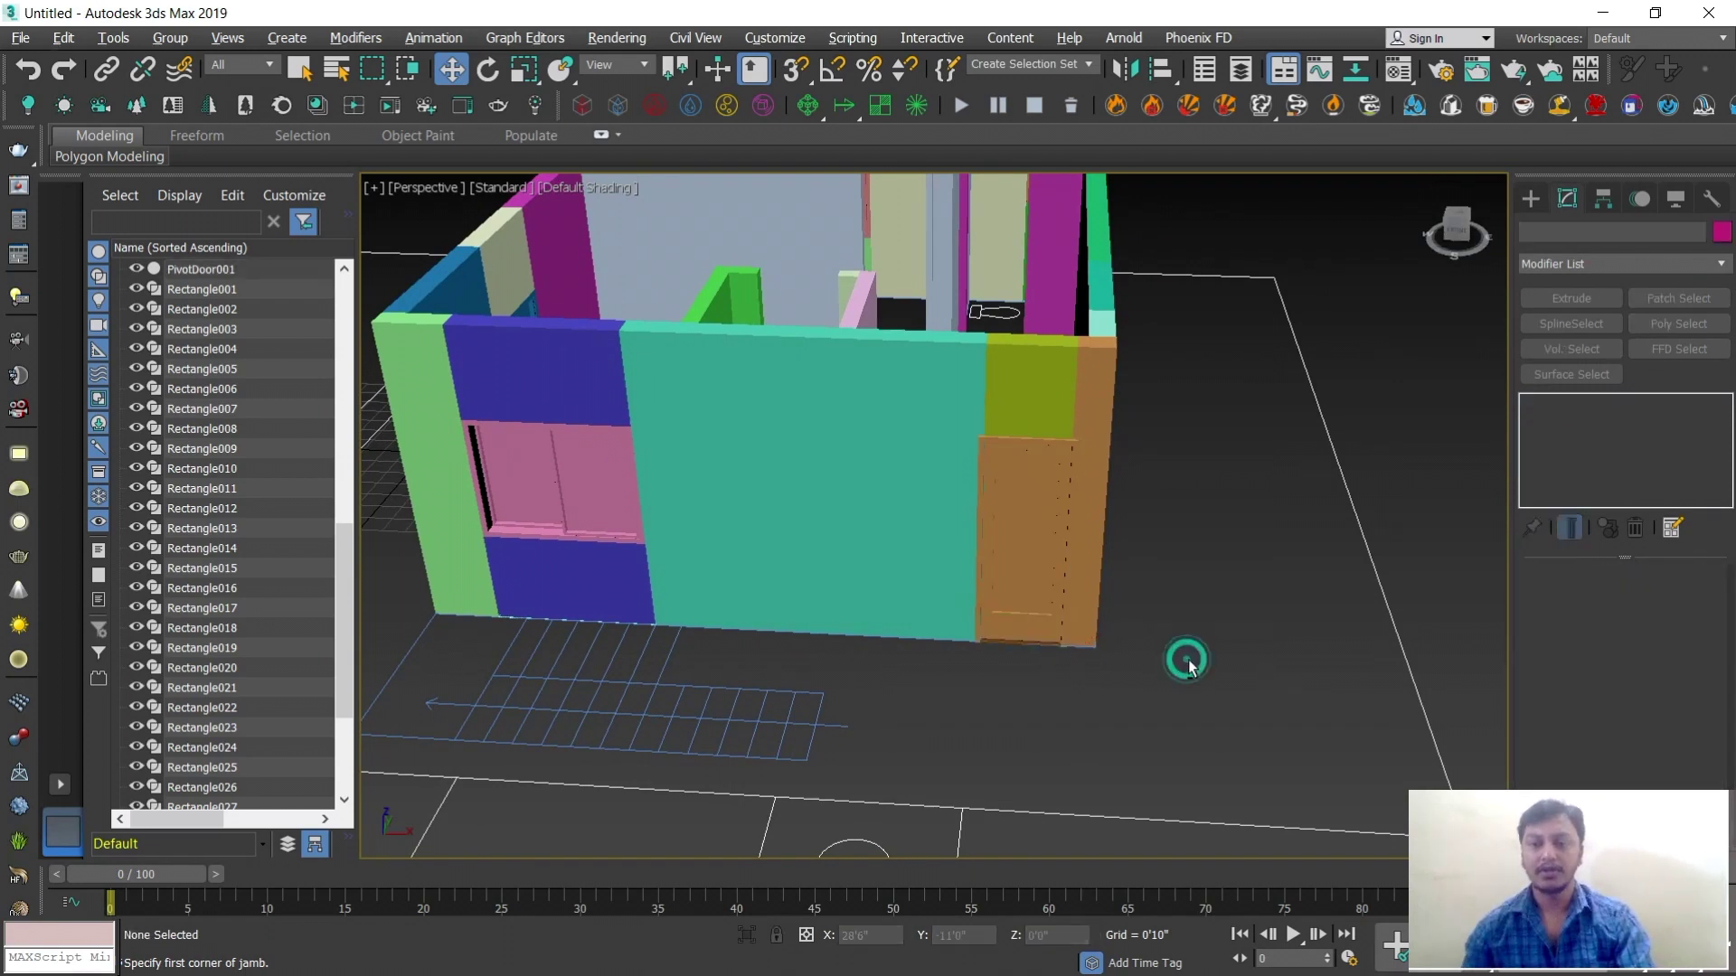
# Draw a 29'0" by 21'0" rectangle in the Top view, snapped to opposite outer corners of the house walls
pyautogui.scroll(-5, 1189, 662)
pyautogui.scroll(1, 928, 428)
pyautogui.scroll(-3, 928, 429)
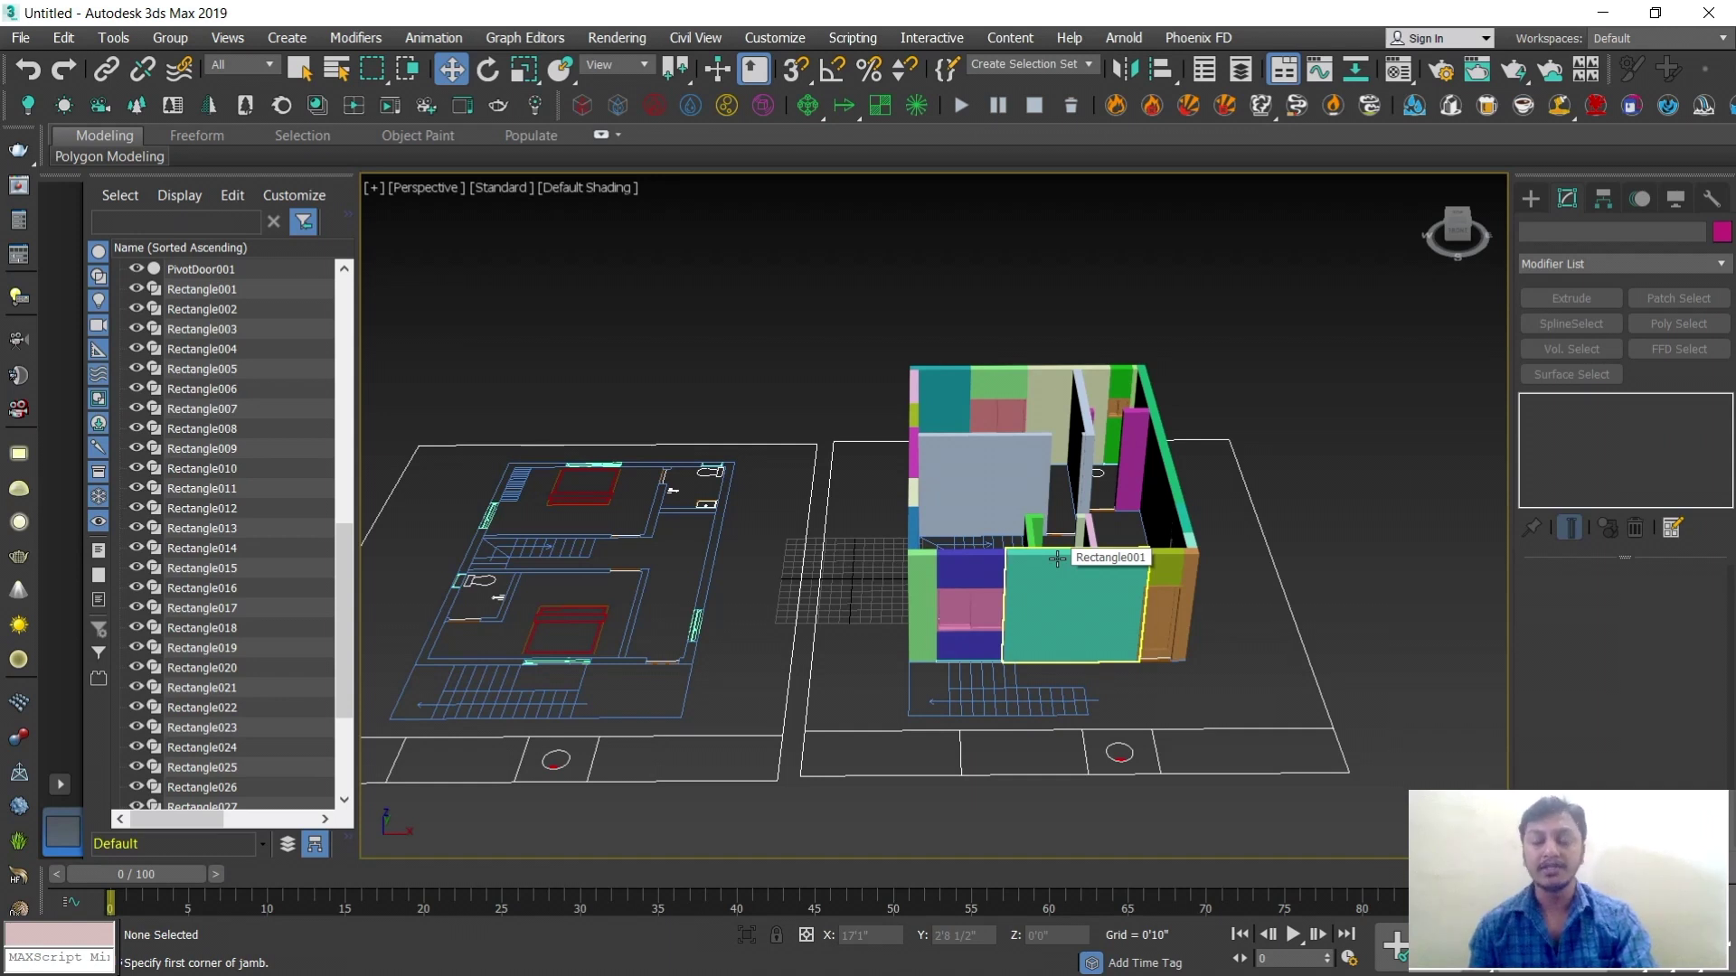
pyautogui.click(1532, 199)
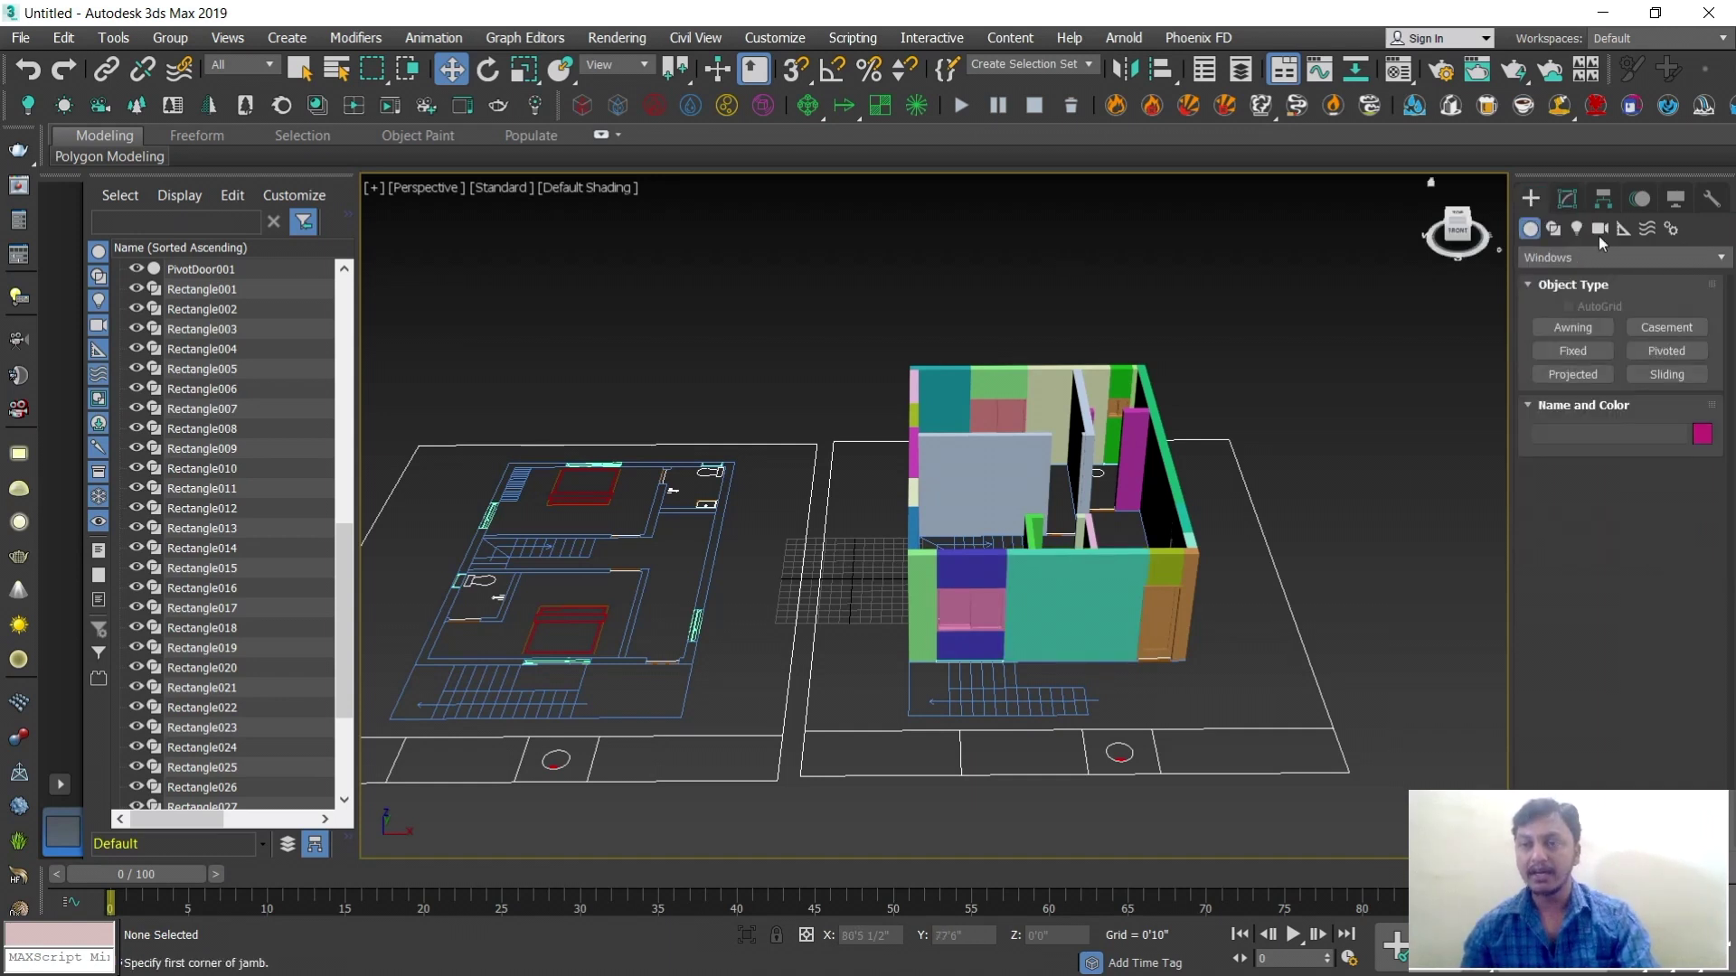
pyautogui.click(1553, 230)
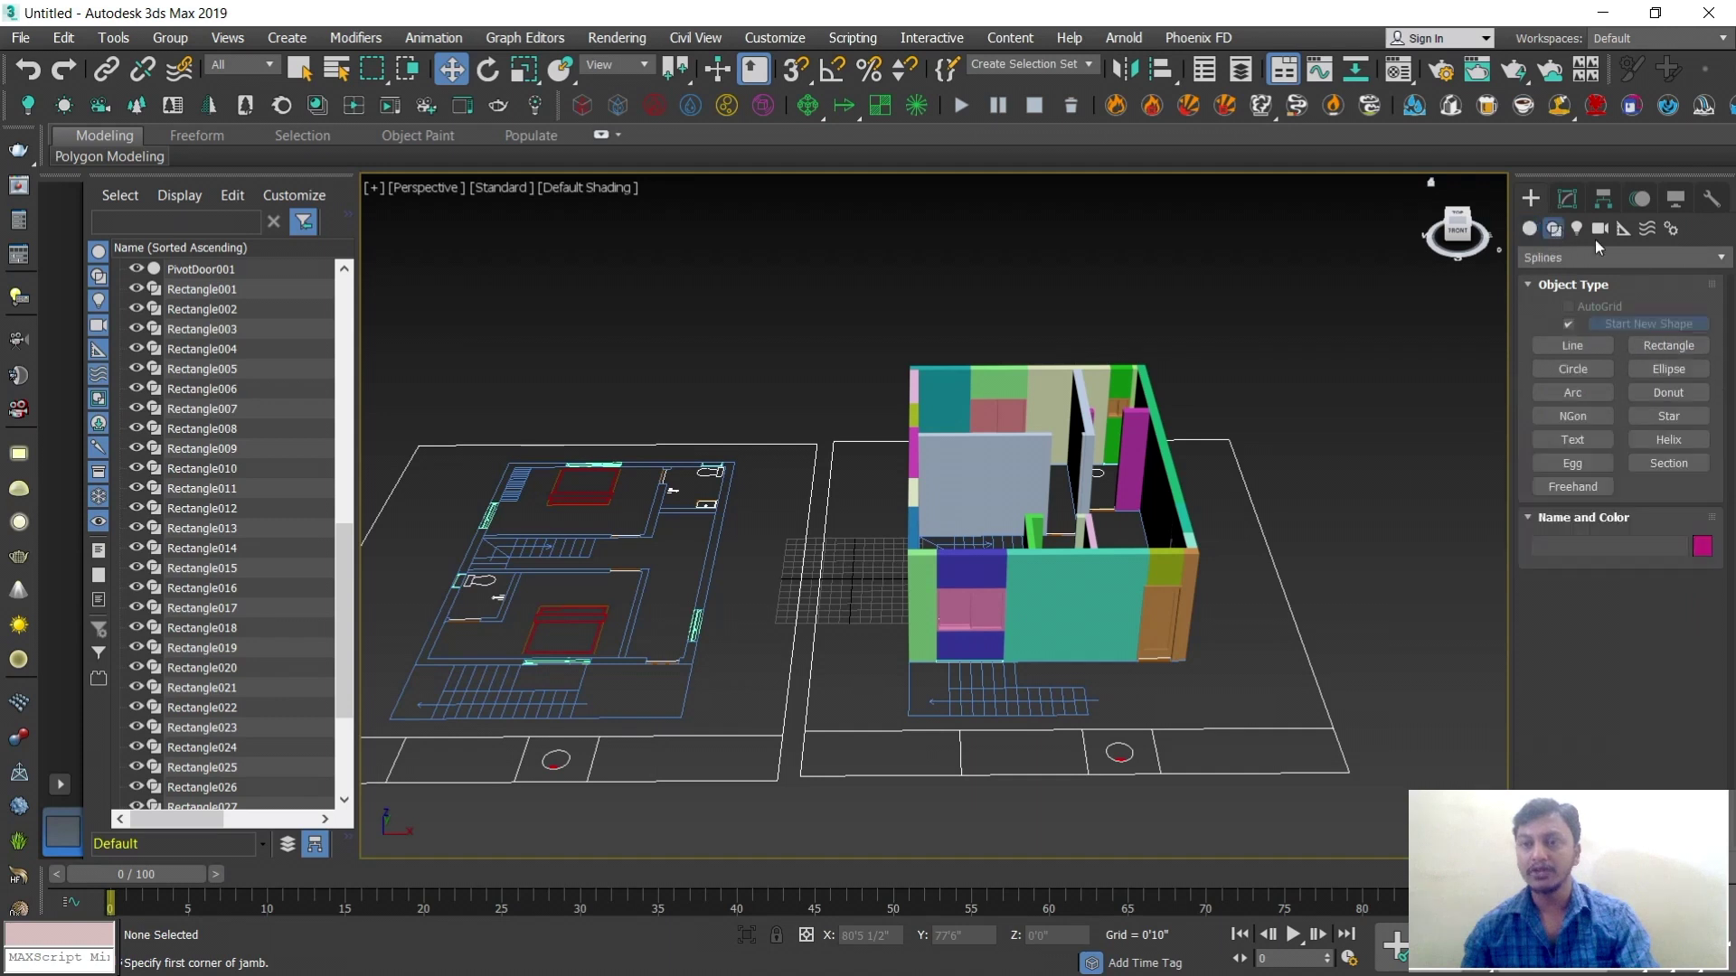
pyautogui.click(1660, 347)
pyautogui.hotkey('alt', 'w')
pyautogui.rightClick(759, 363)
pyautogui.hotkey('alt', 'w')
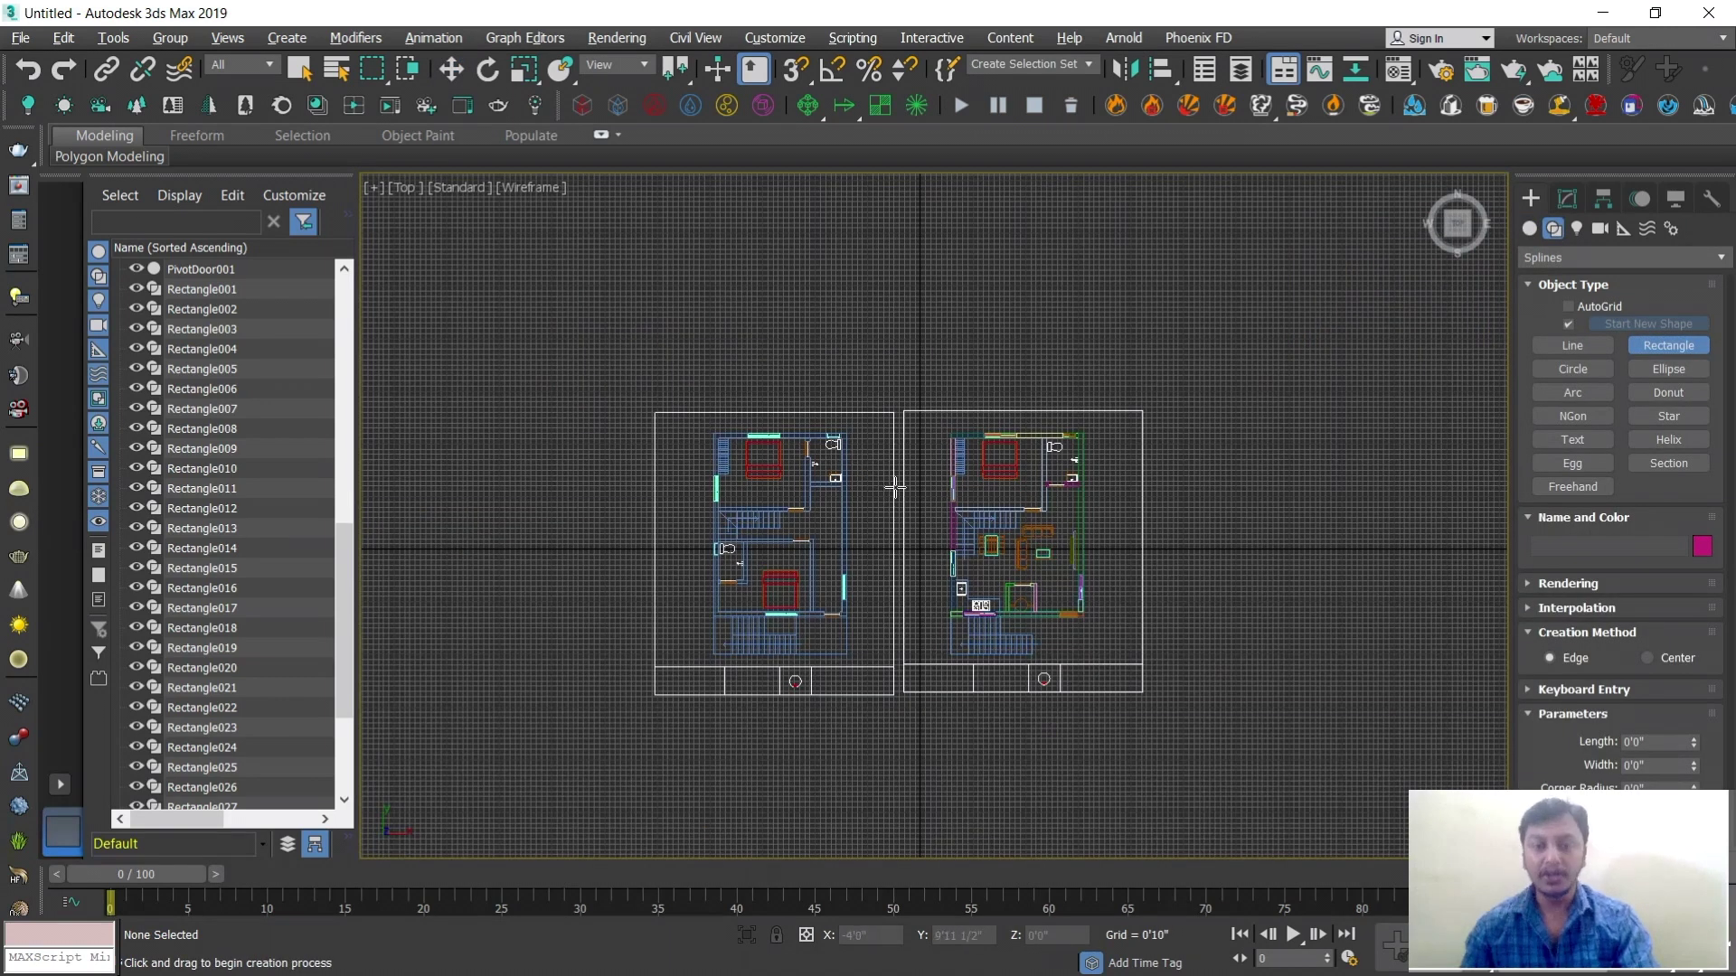
pyautogui.scroll(5, 895, 486)
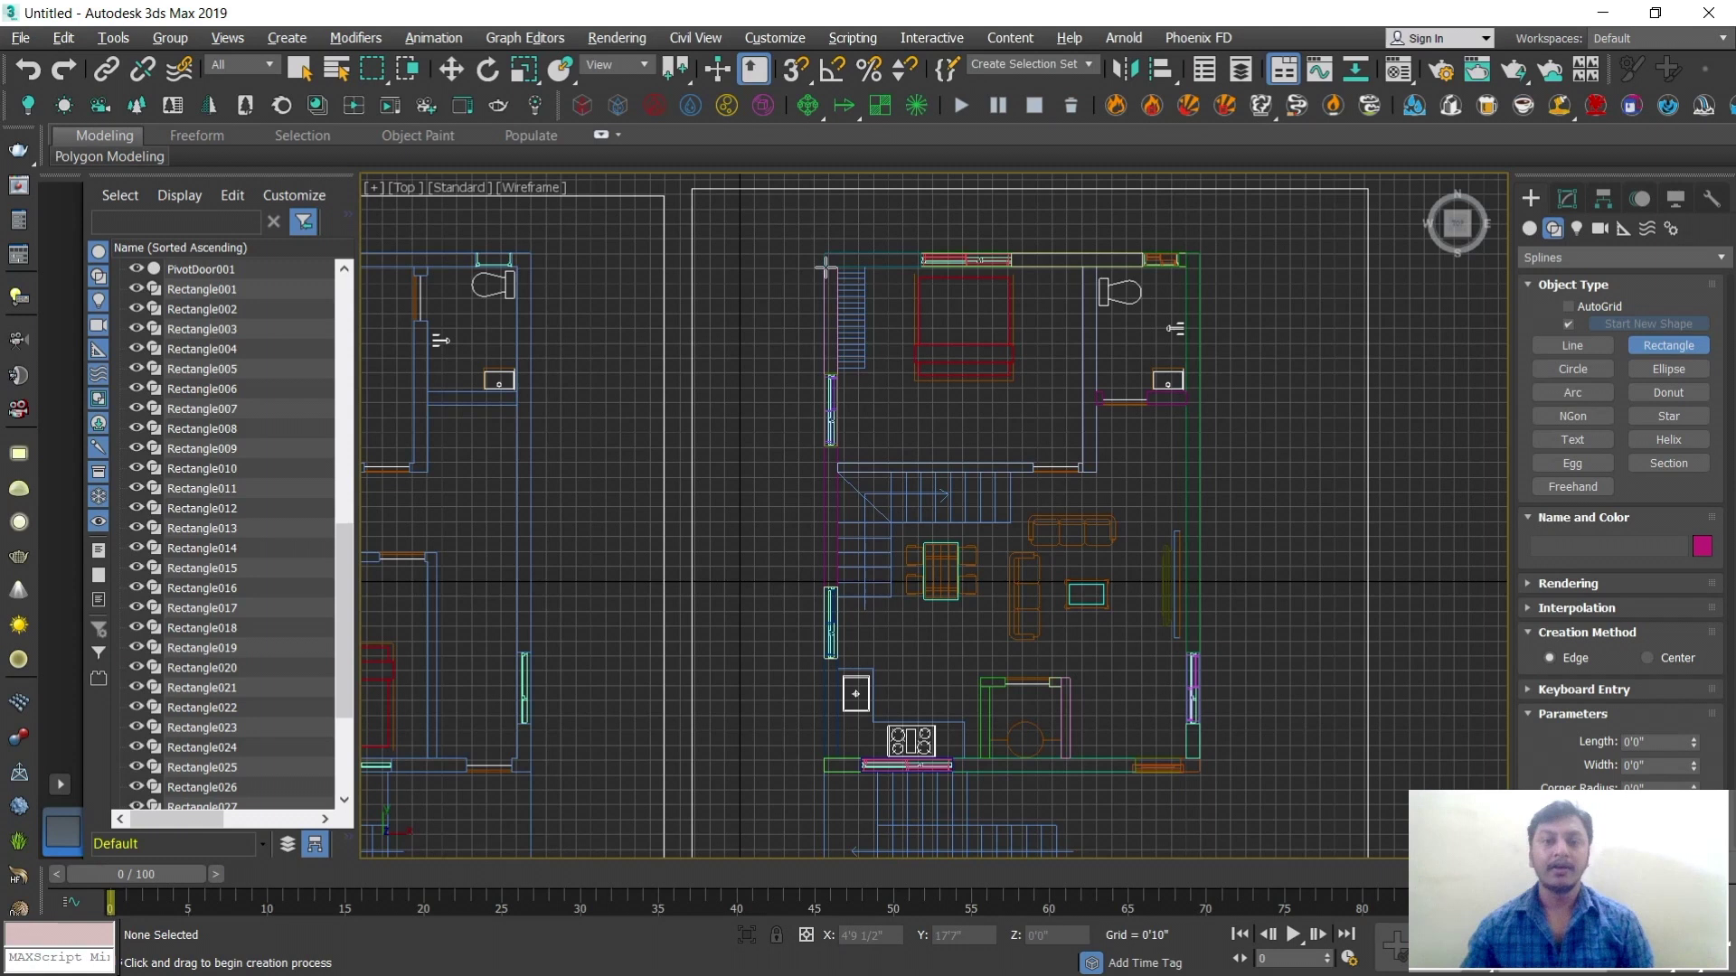
pyautogui.moveTo(876, 302); pyautogui.dragTo(794, 259, button='middle')
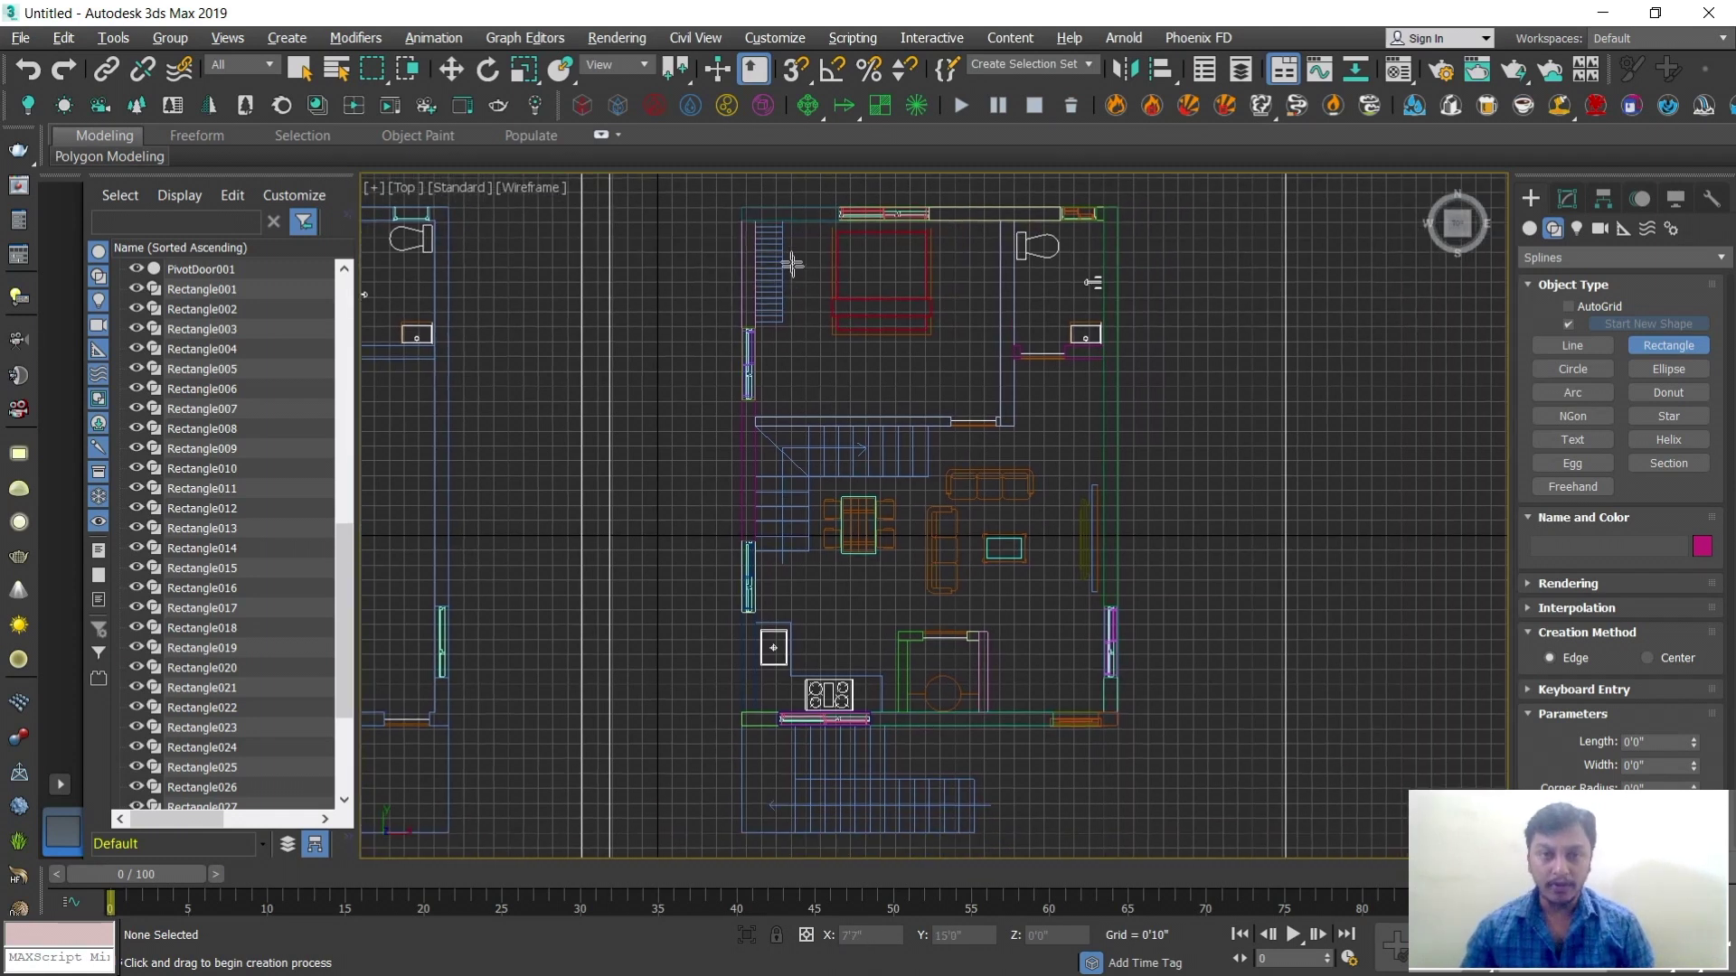
pyautogui.press('s')
pyautogui.moveTo(821, 345); pyautogui.dragTo(787, 333, button='middle')
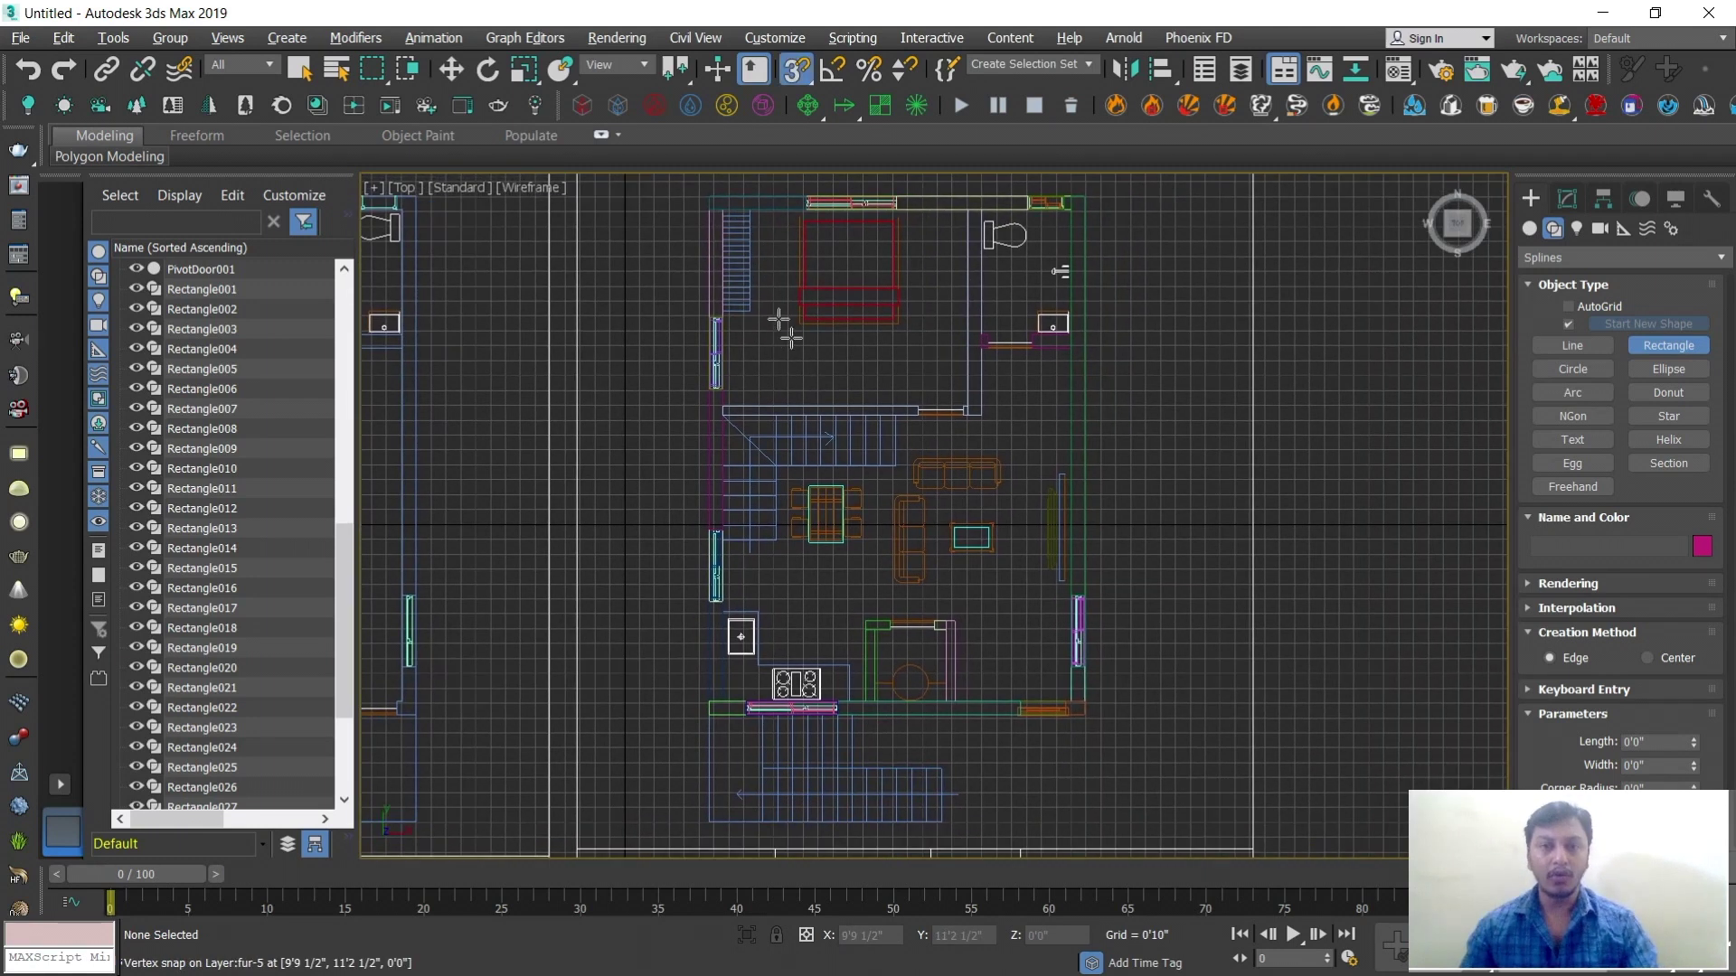
pyautogui.moveTo(708, 192); pyautogui.dragTo(1088, 715)
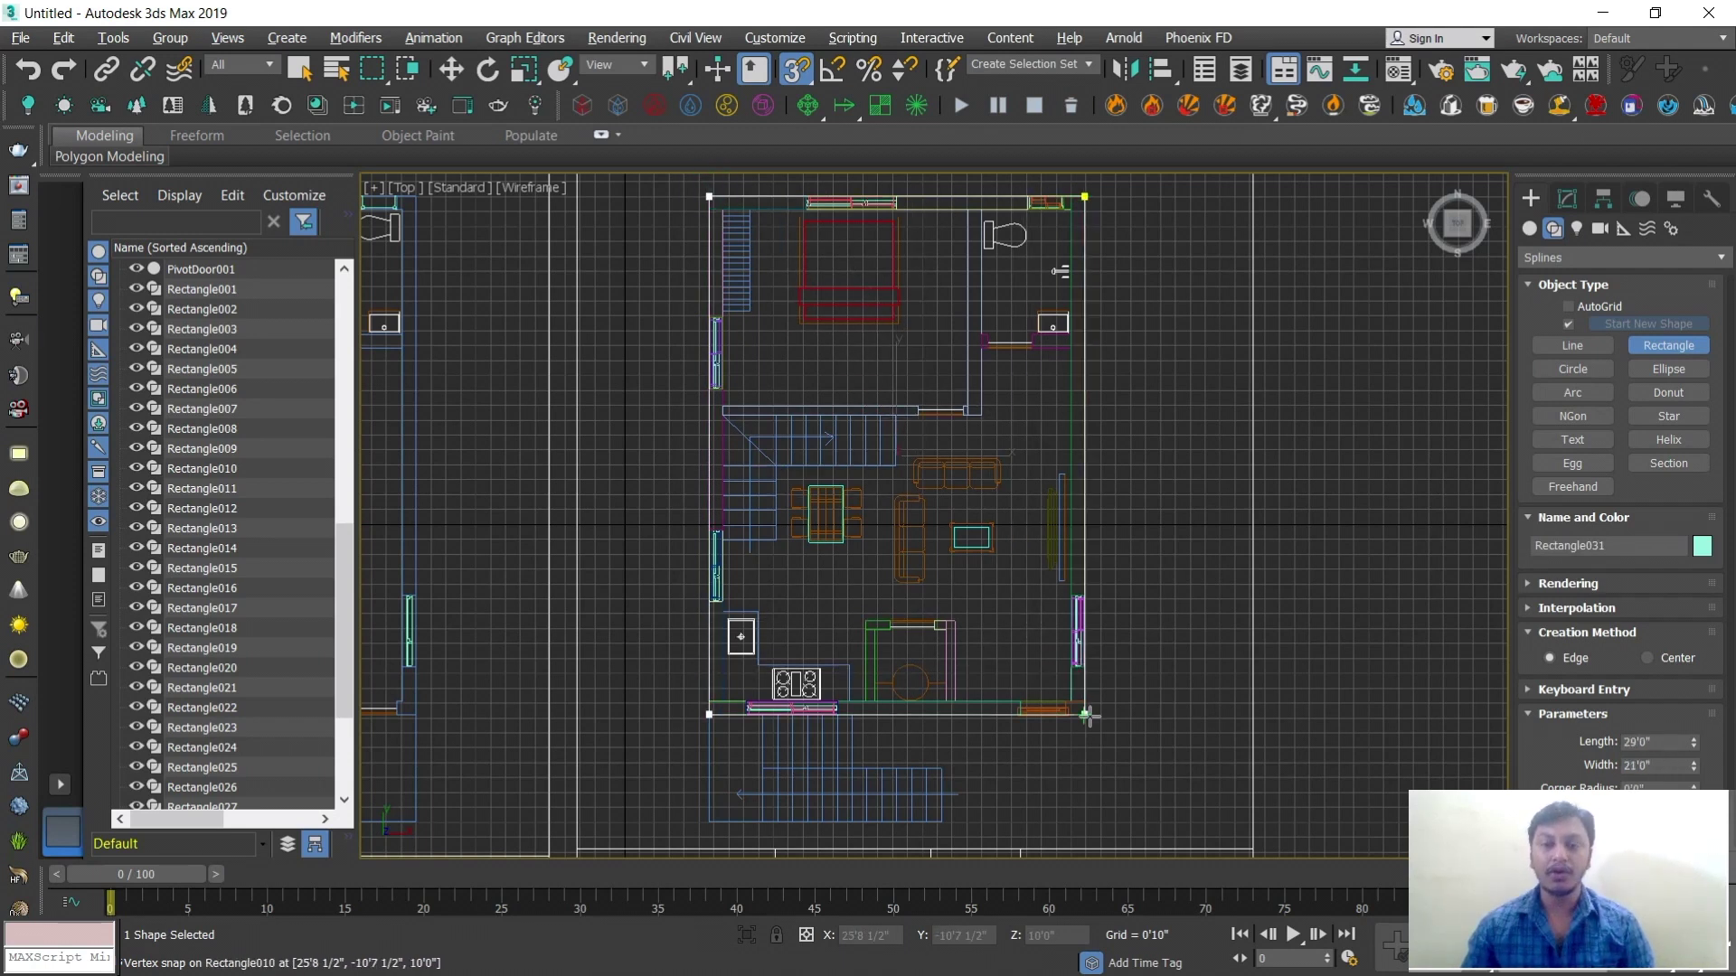
# Turn off snapping and extrude the 29'0" by 21'0" outline on top of the walls by 0.3 feet (0'3 1/2") as a roof slab
pyautogui.moveTo(1088, 714)
pyautogui.mouseDown()
pyautogui.moveTo(1088, 822)
pyautogui.moveTo(1091, 728)
pyautogui.mouseUp()
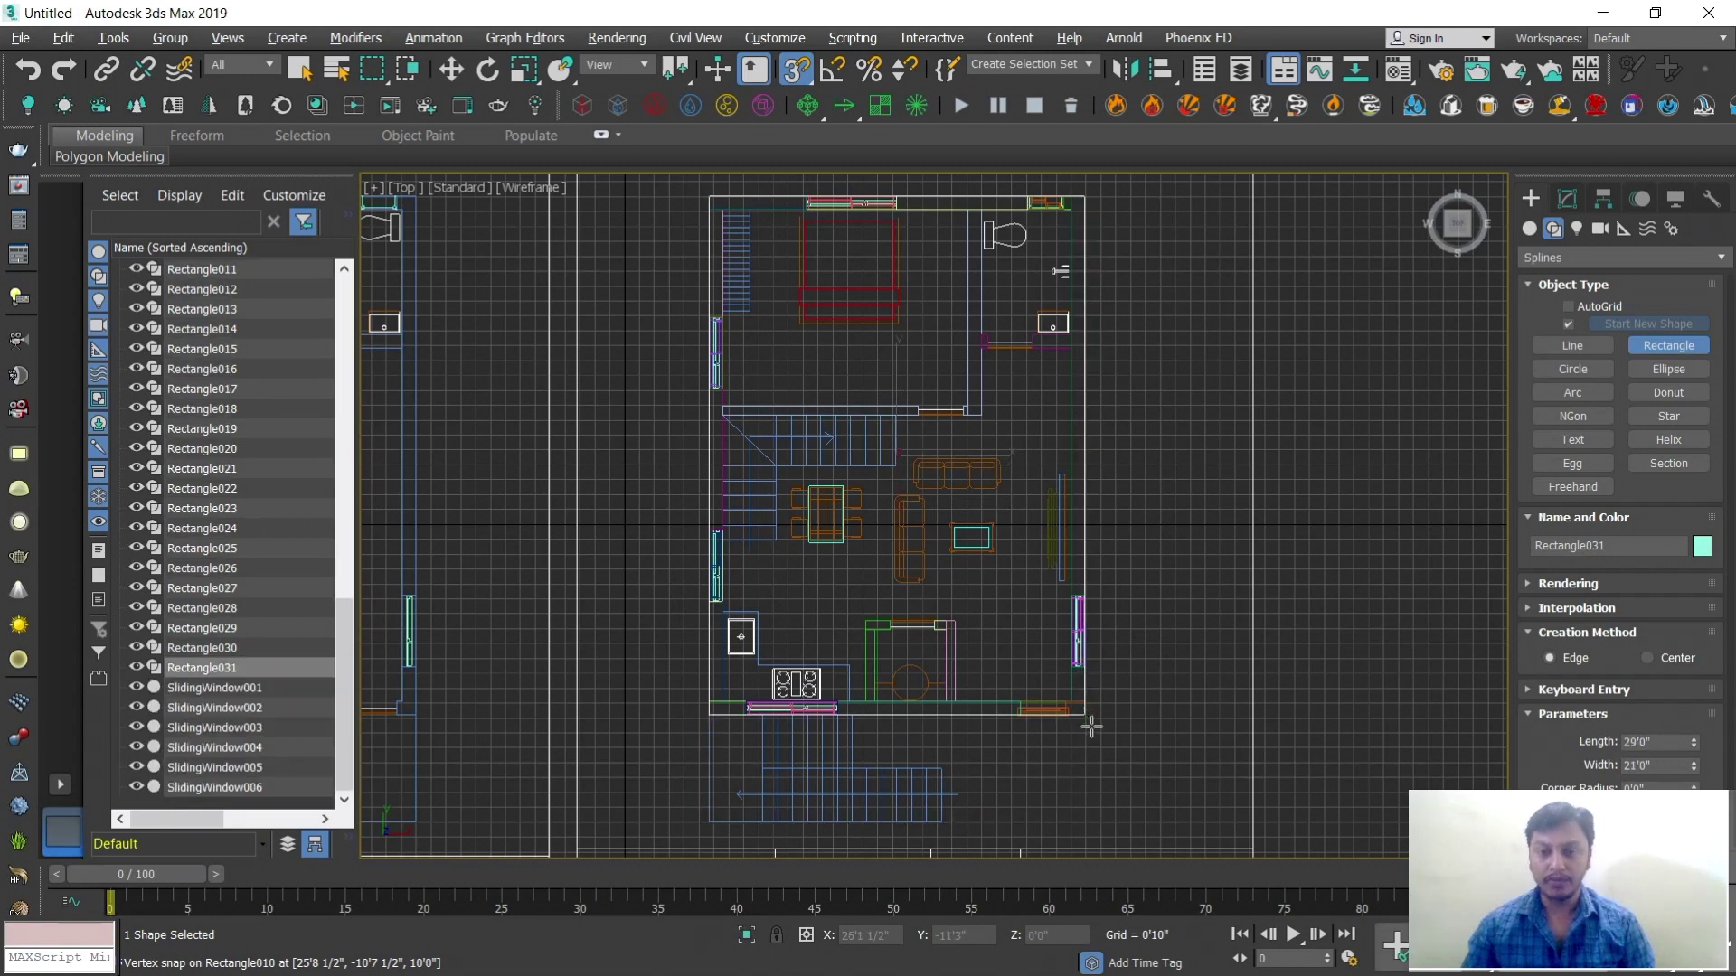
pyautogui.press('s')
pyautogui.press('w')
pyautogui.hotkey('alt', 'w')
pyautogui.rightClick(1136, 698)
pyautogui.hotkey('alt', 'w')
pyautogui.keyDown('alt'); pyautogui.moveTo(1097, 612); pyautogui.dragTo(1038, 453, button='middle'); pyautogui.keyUp('alt')
pyautogui.scroll(3, 1035, 522)
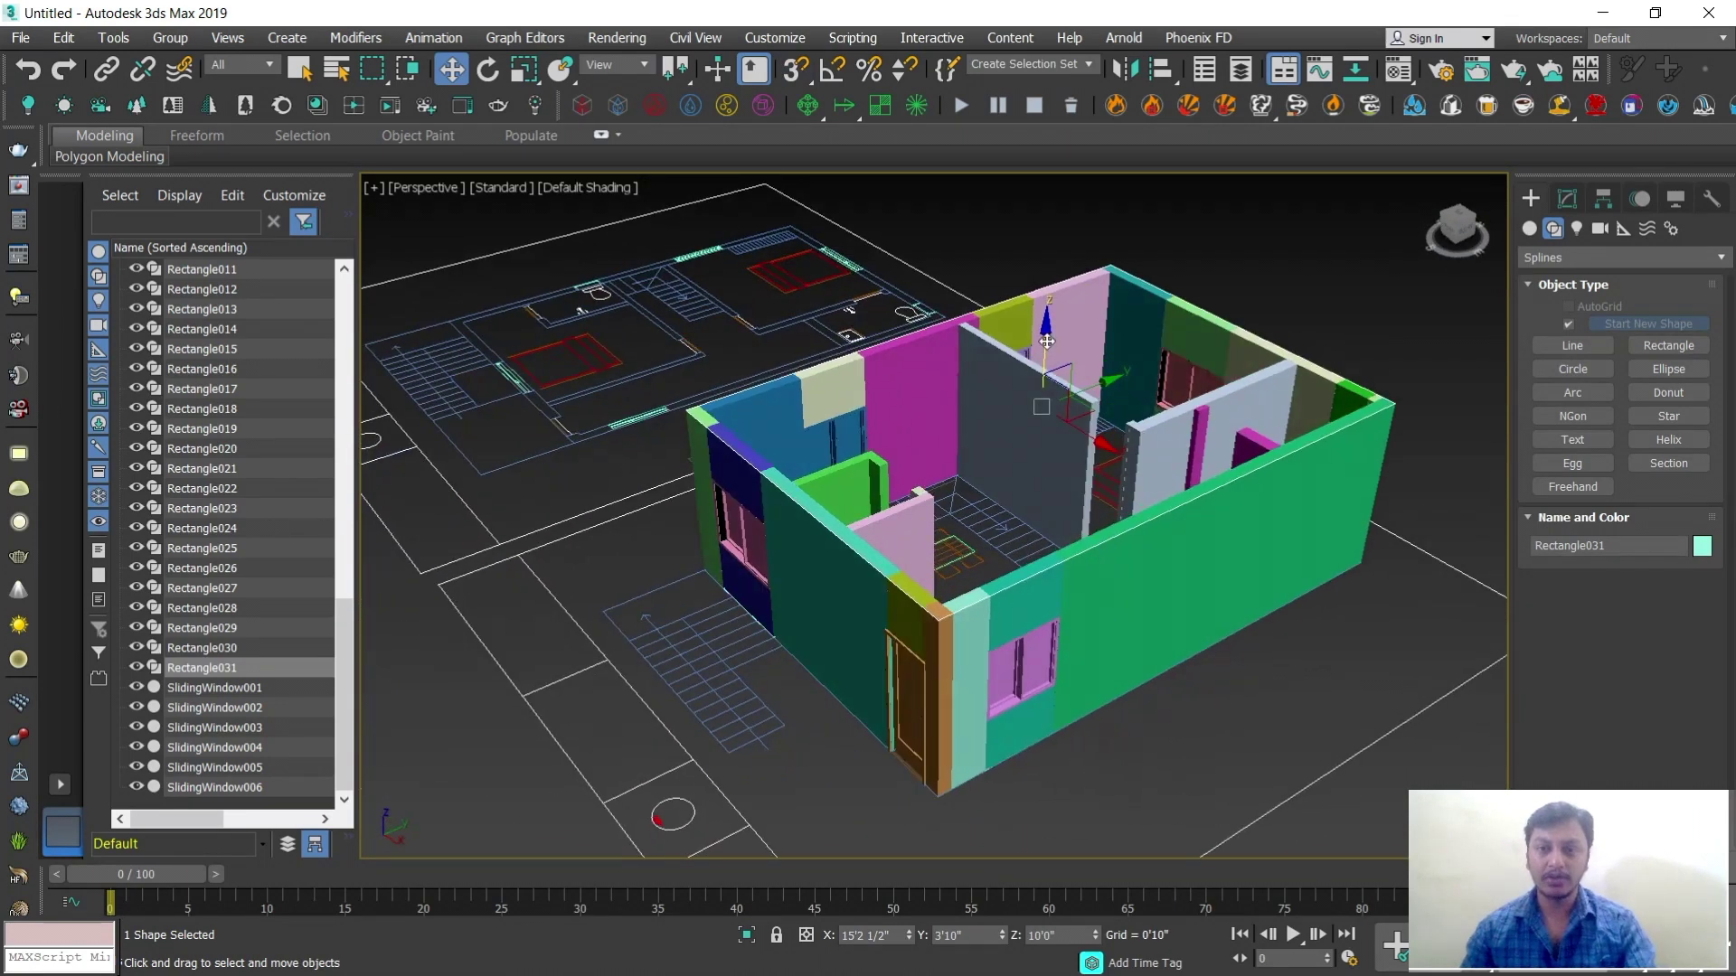
pyautogui.click(1566, 198)
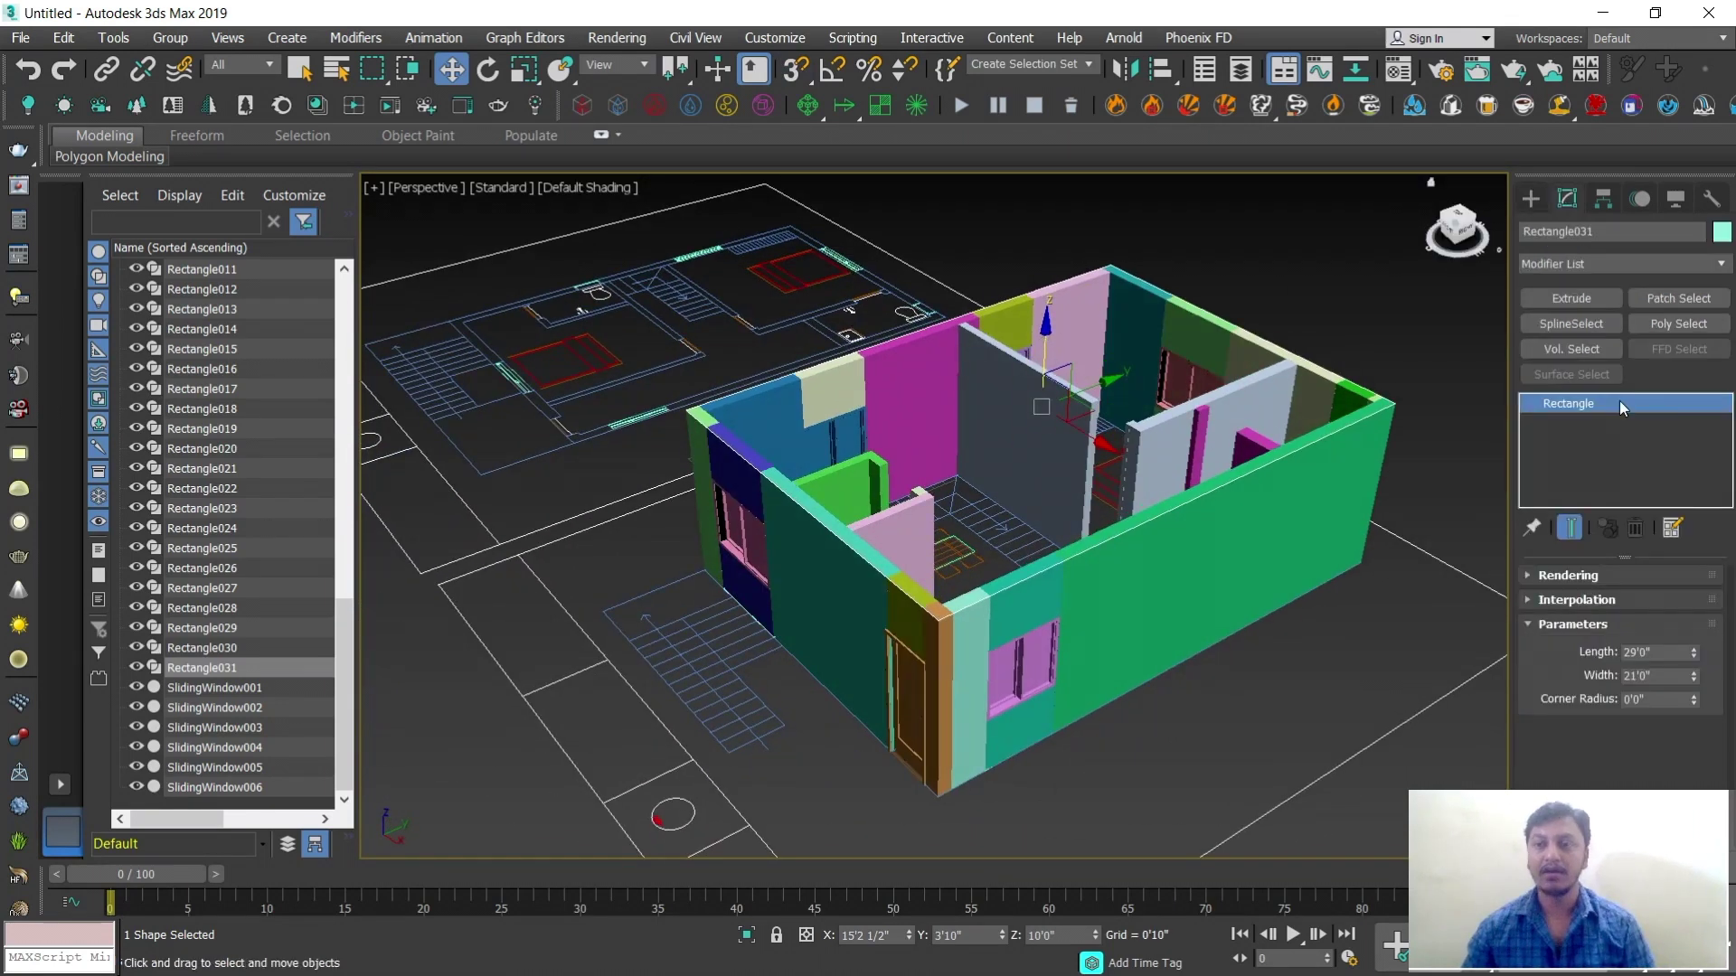
pyautogui.click(1571, 299)
pyautogui.doubleClick(1647, 605)
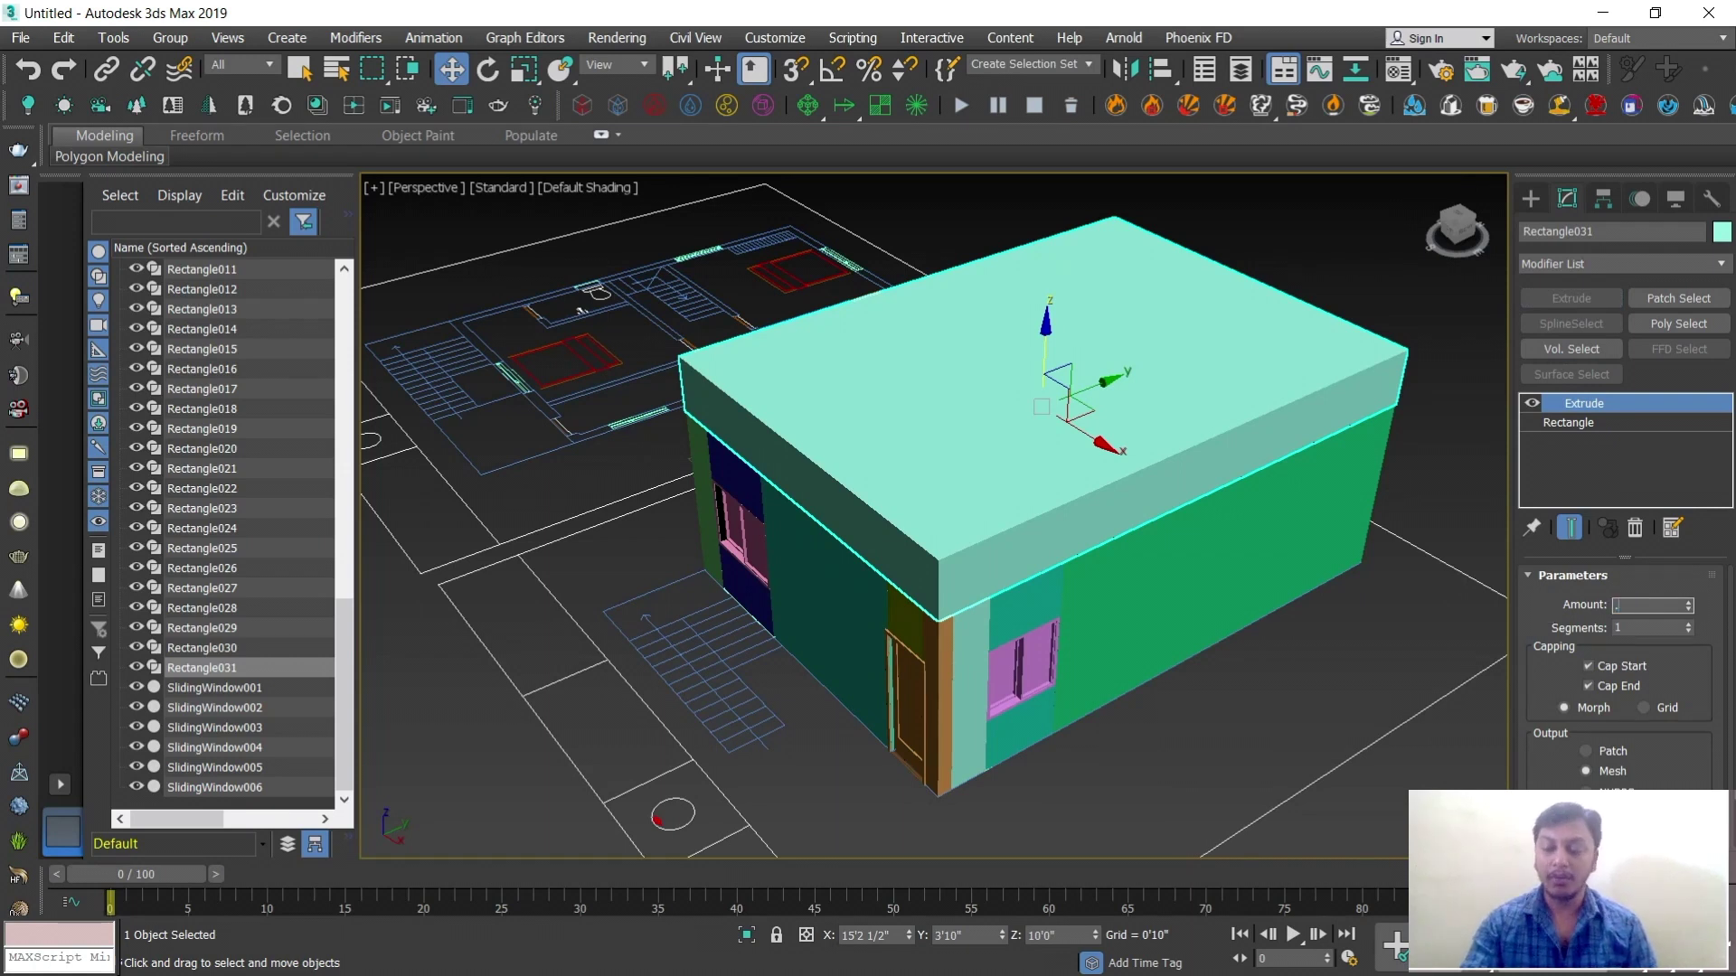
pyautogui.write('.3')
pyautogui.press('Return')
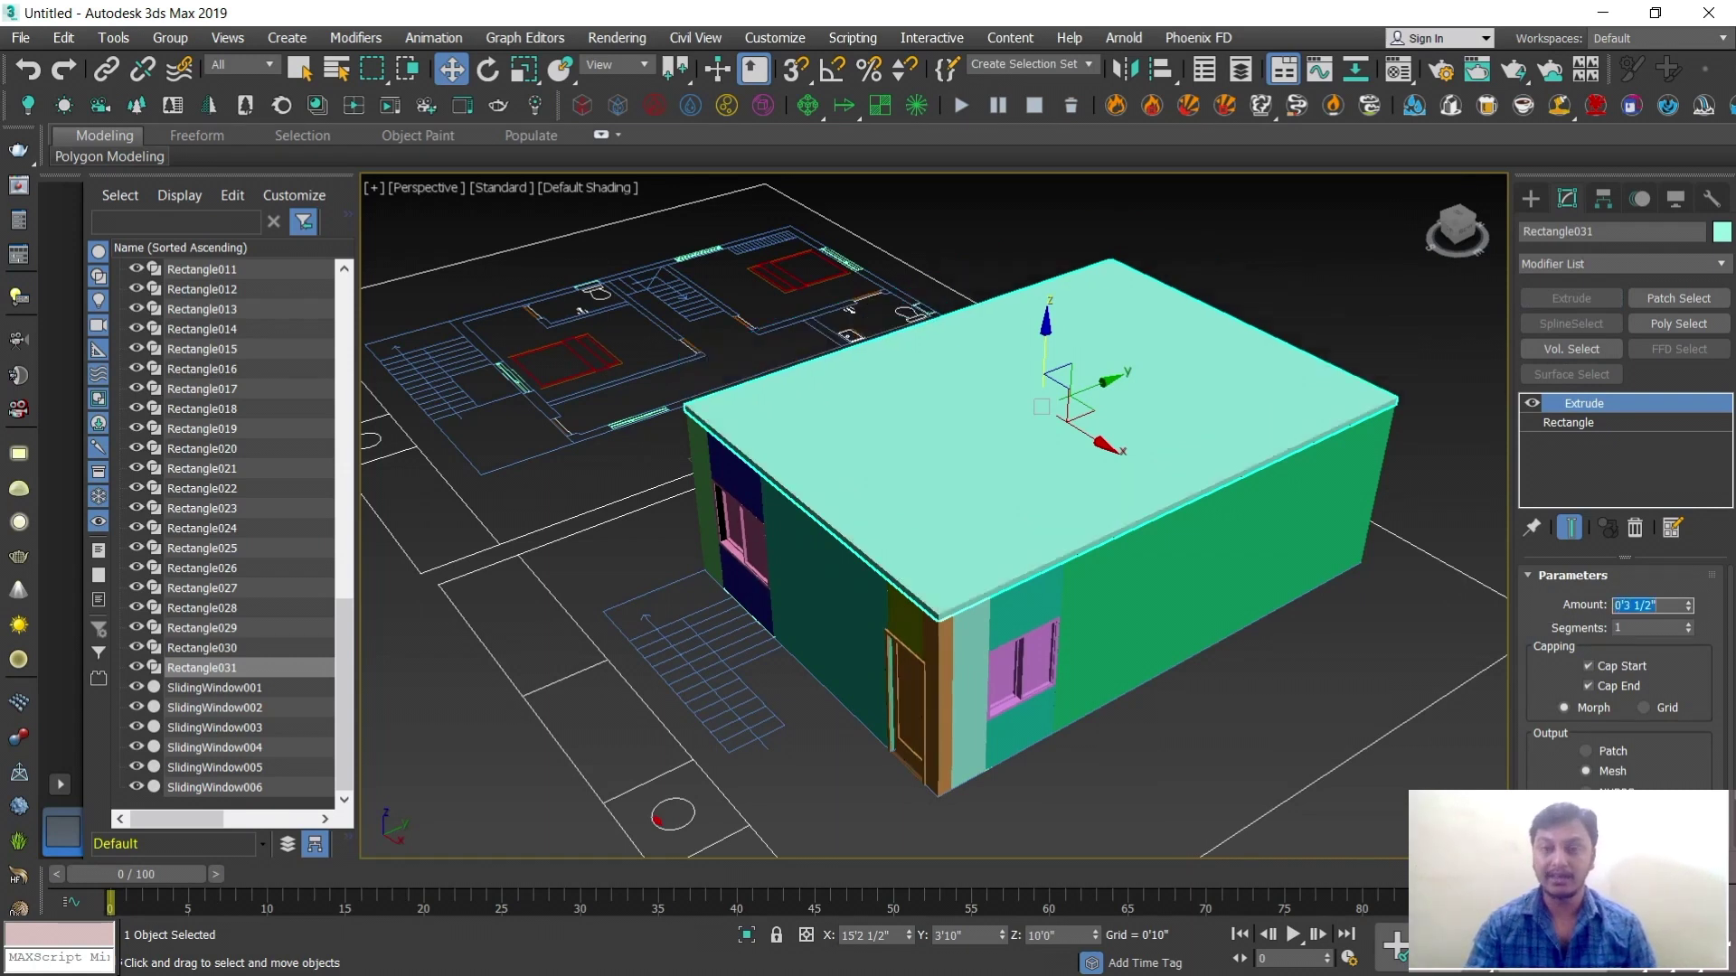
pyautogui.click(1317, 313)
pyautogui.click(1107, 452)
# Start a U-Type Stair with the Open type for the staircase drawn on the plan in front of the house
pyautogui.keyDown('alt'); pyautogui.moveTo(1081, 518); pyautogui.dragTo(1116, 577, button='middle'); pyautogui.keyUp('alt')
pyautogui.scroll(-1, 1126, 558)
pyautogui.scroll(3, 1116, 578)
pyautogui.scroll(1, 1028, 574)
pyautogui.moveTo(1130, 674); pyautogui.dragTo(873, 656, button='middle')
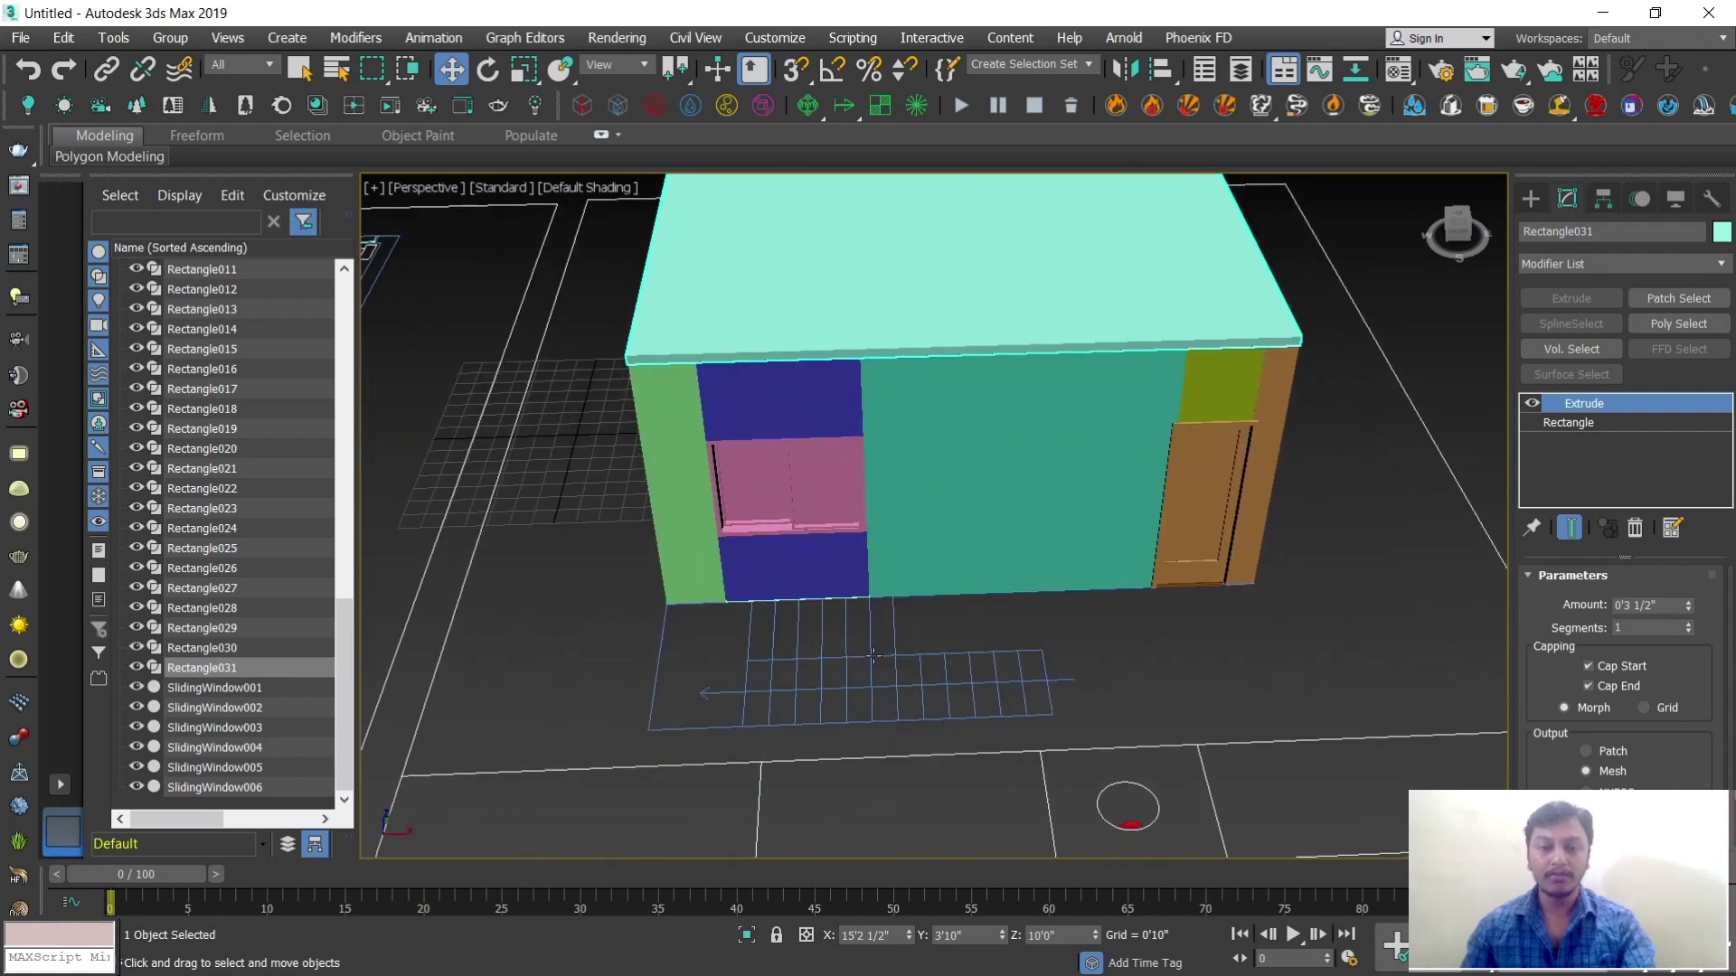
pyautogui.click(1531, 199)
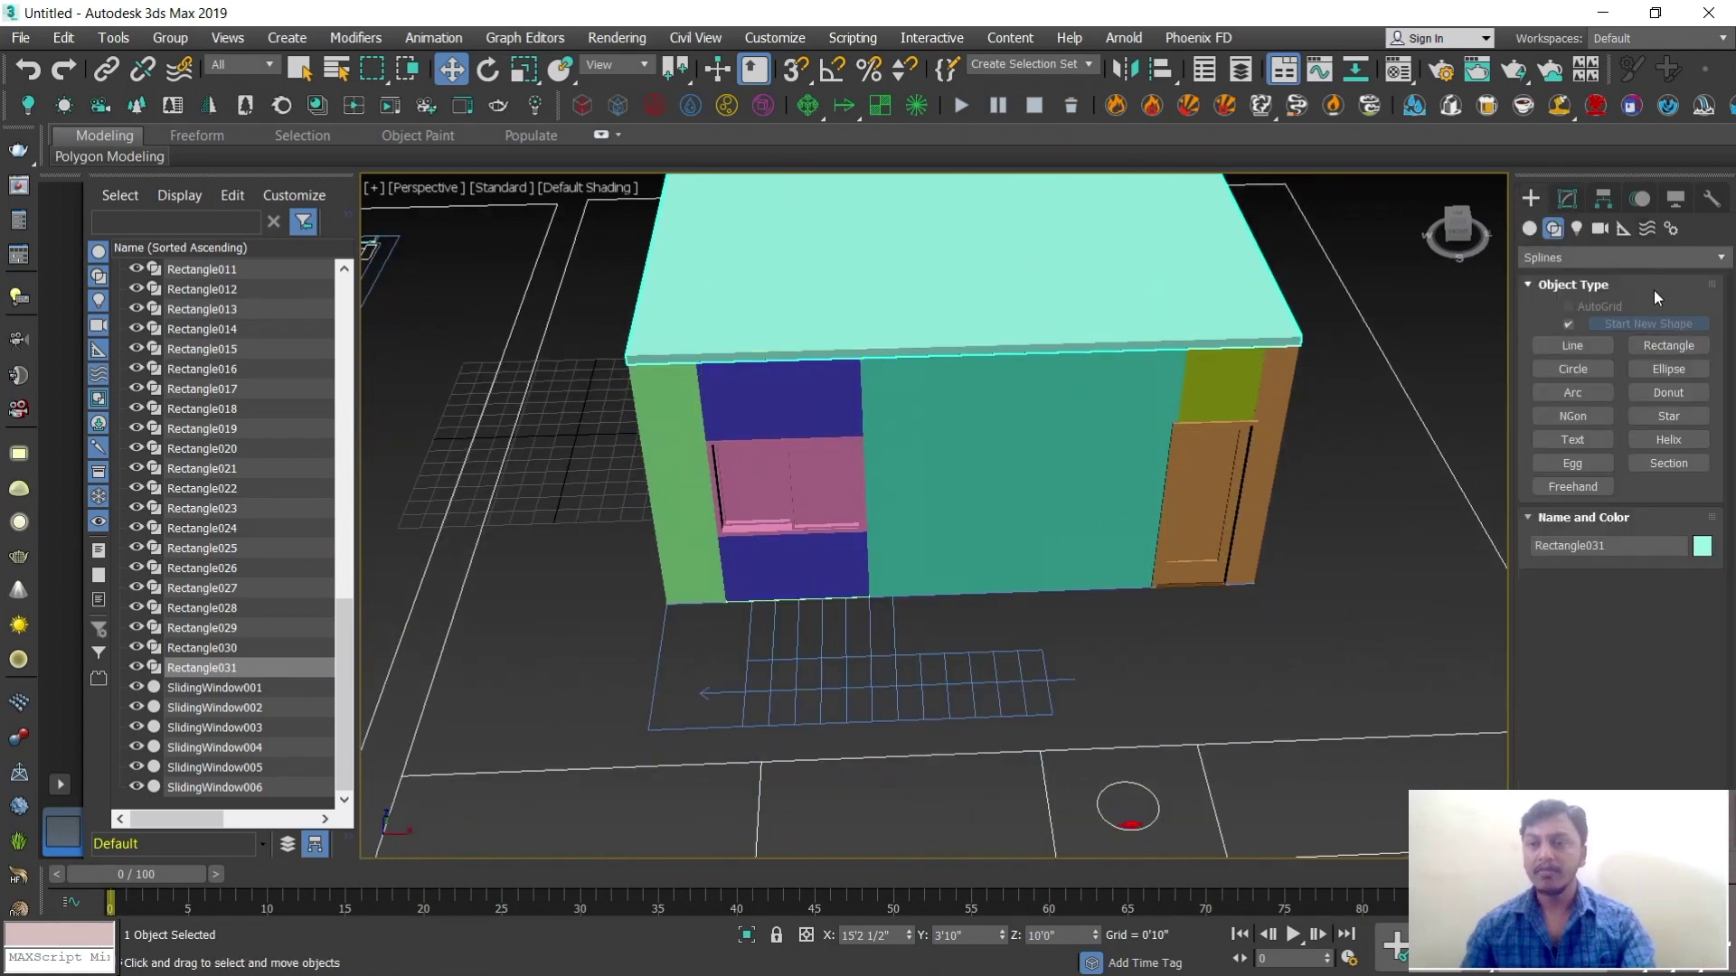
pyautogui.click(1528, 229)
pyautogui.click(1552, 260)
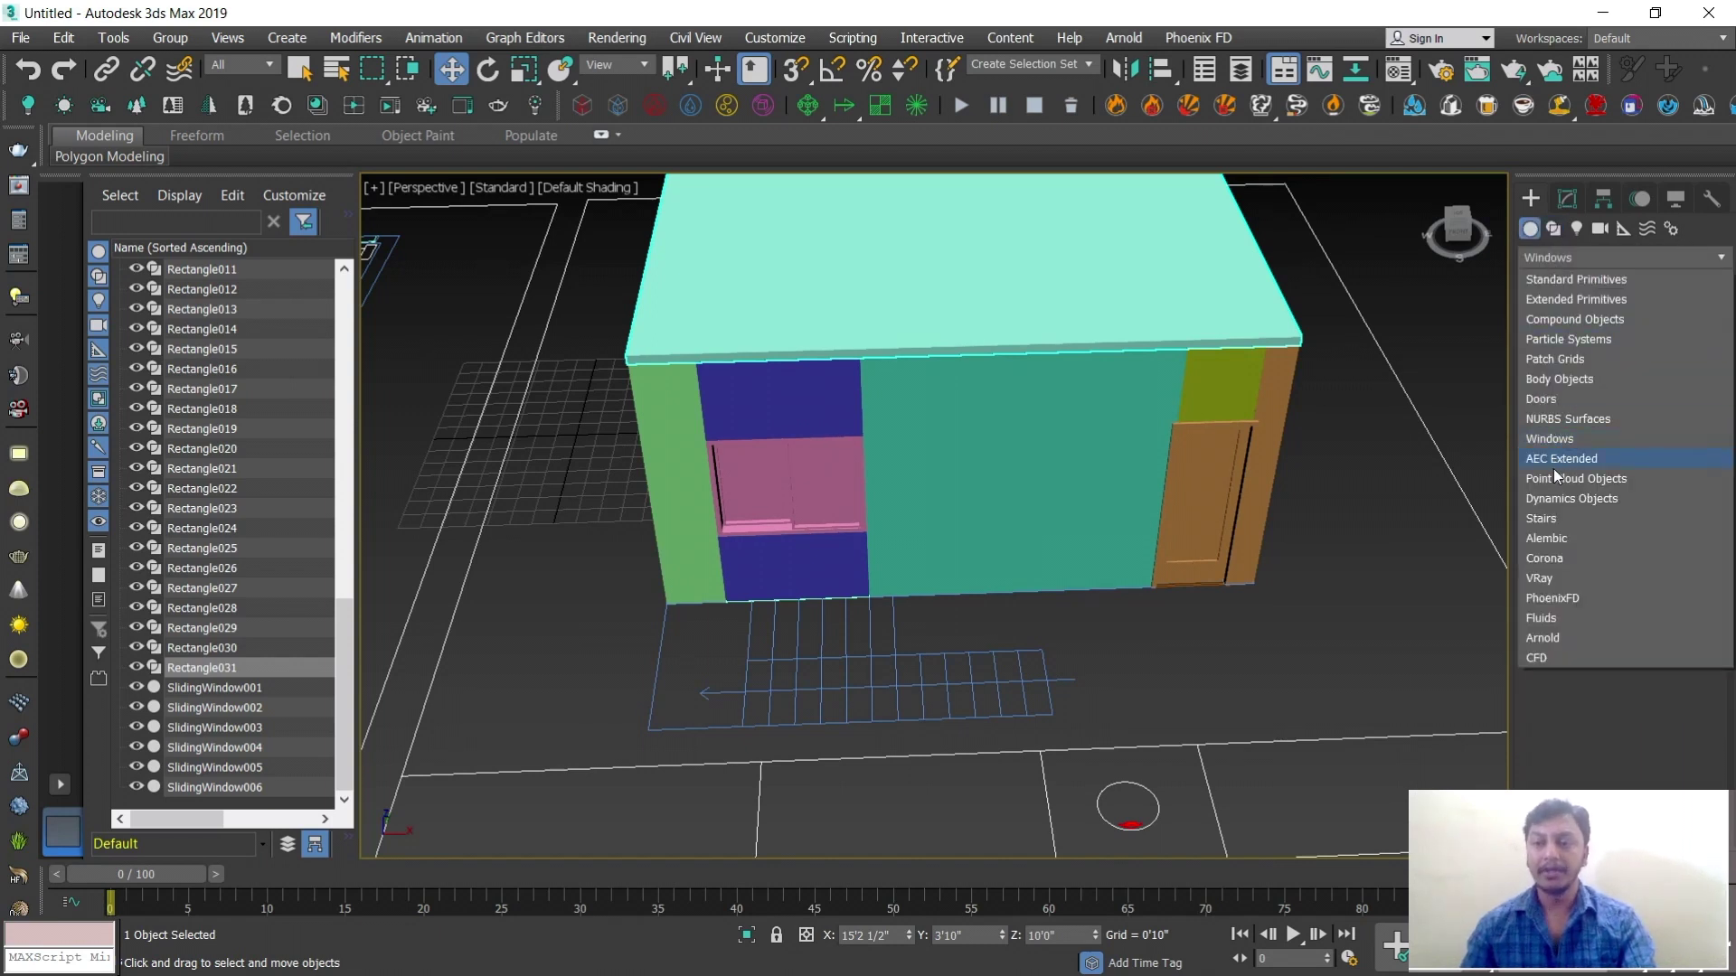
pyautogui.click(1555, 519)
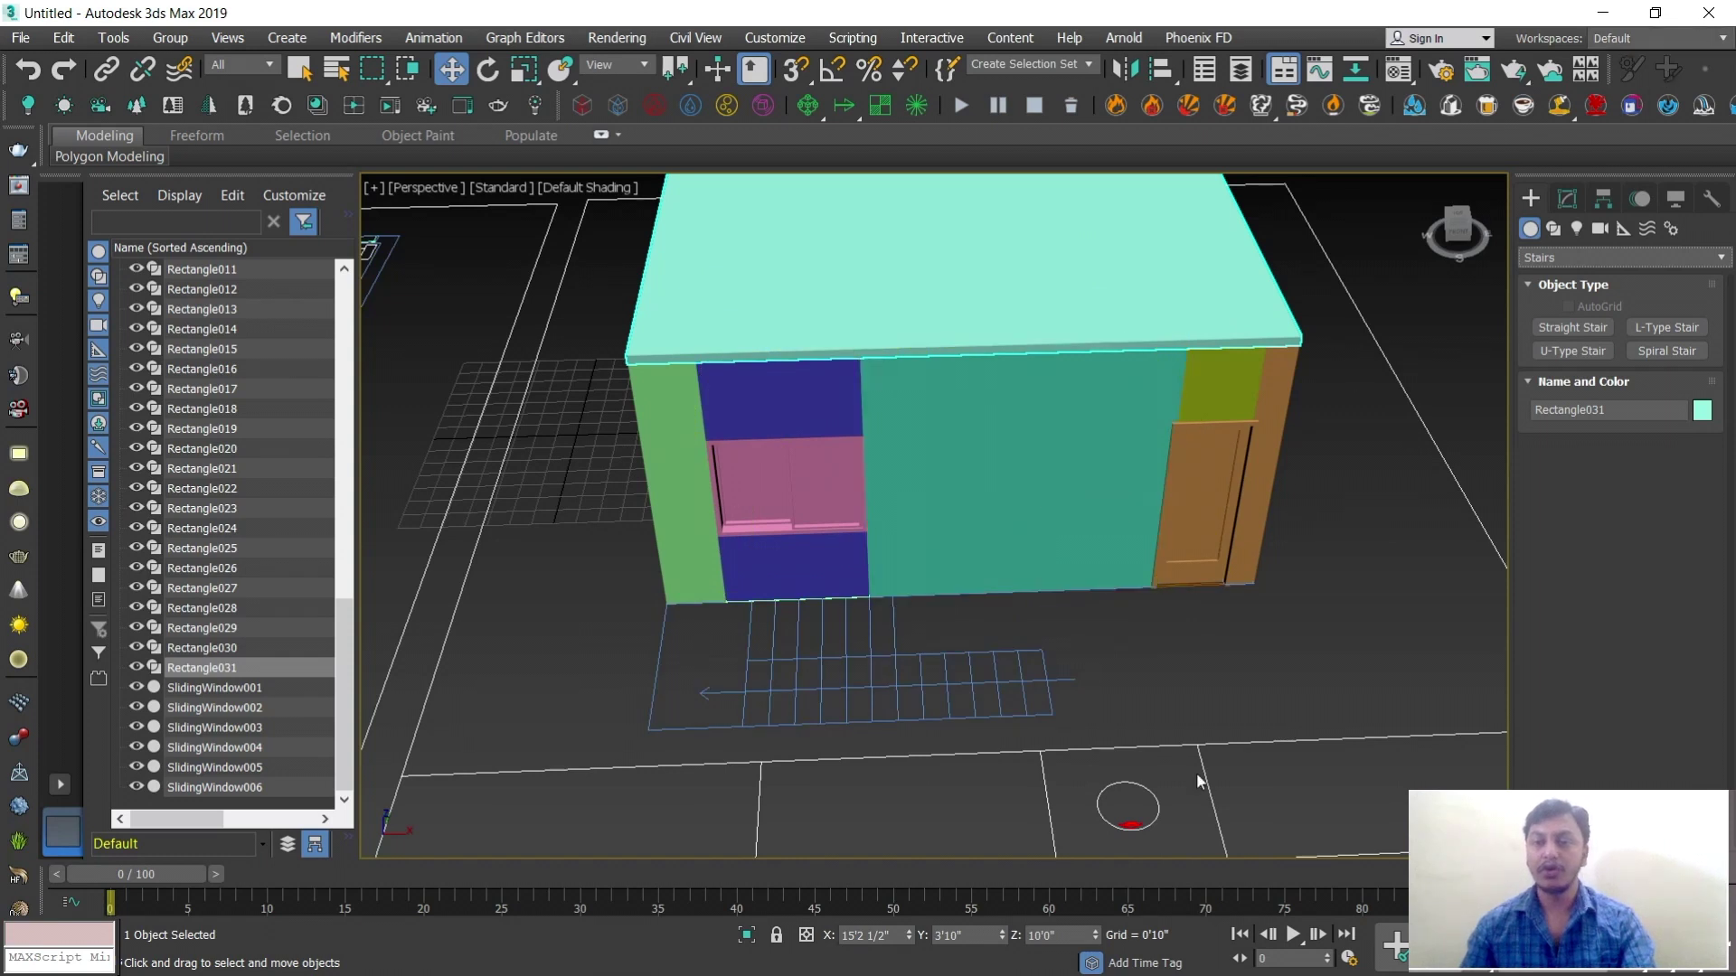
pyautogui.click(1573, 351)
pyautogui.moveTo(1027, 666)
pyautogui.keyDown('alt'); pyautogui.mouseDown(button='middle')
pyautogui.moveTo(1018, 687)
pyautogui.moveTo(1058, 670)
pyautogui.mouseUp(button='middle'); pyautogui.keyUp('alt')
pyautogui.scroll(3, 1017, 687)
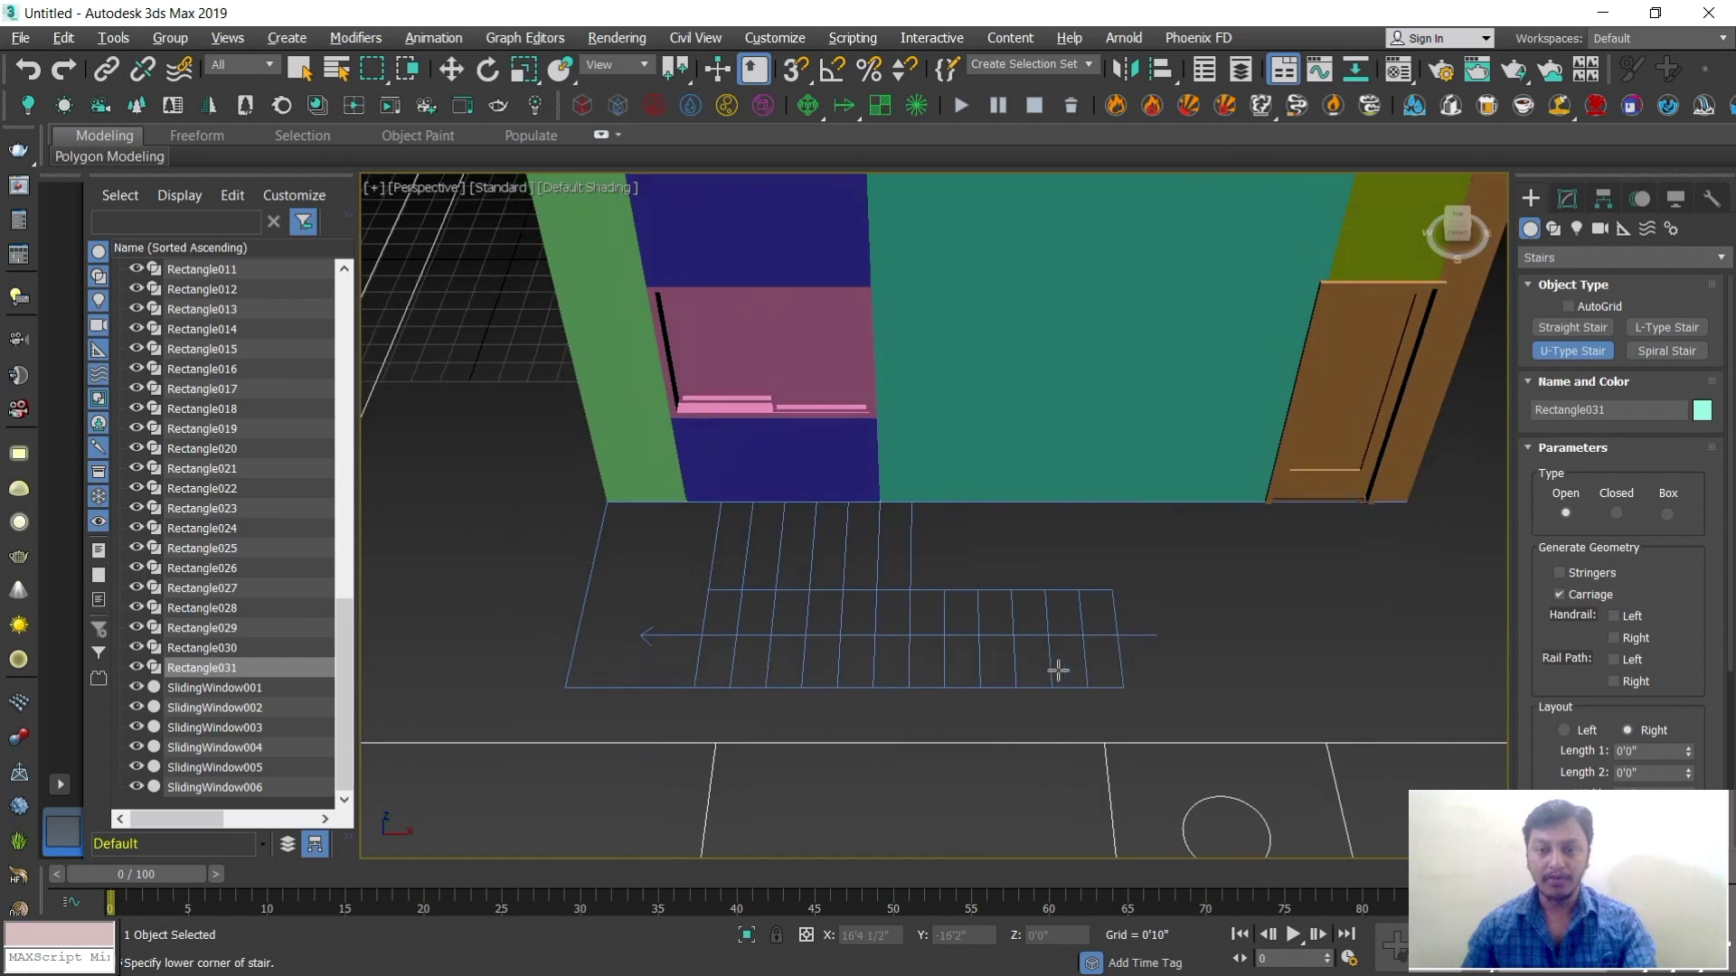
# With snapping on, draw a U-type stair over the staircase outline, 13'0" for both lengths, about 2'11 1/2" wide and 8'4" high
pyautogui.press('s')
pyautogui.moveTo(561, 697); pyautogui.dragTo(1117, 687)
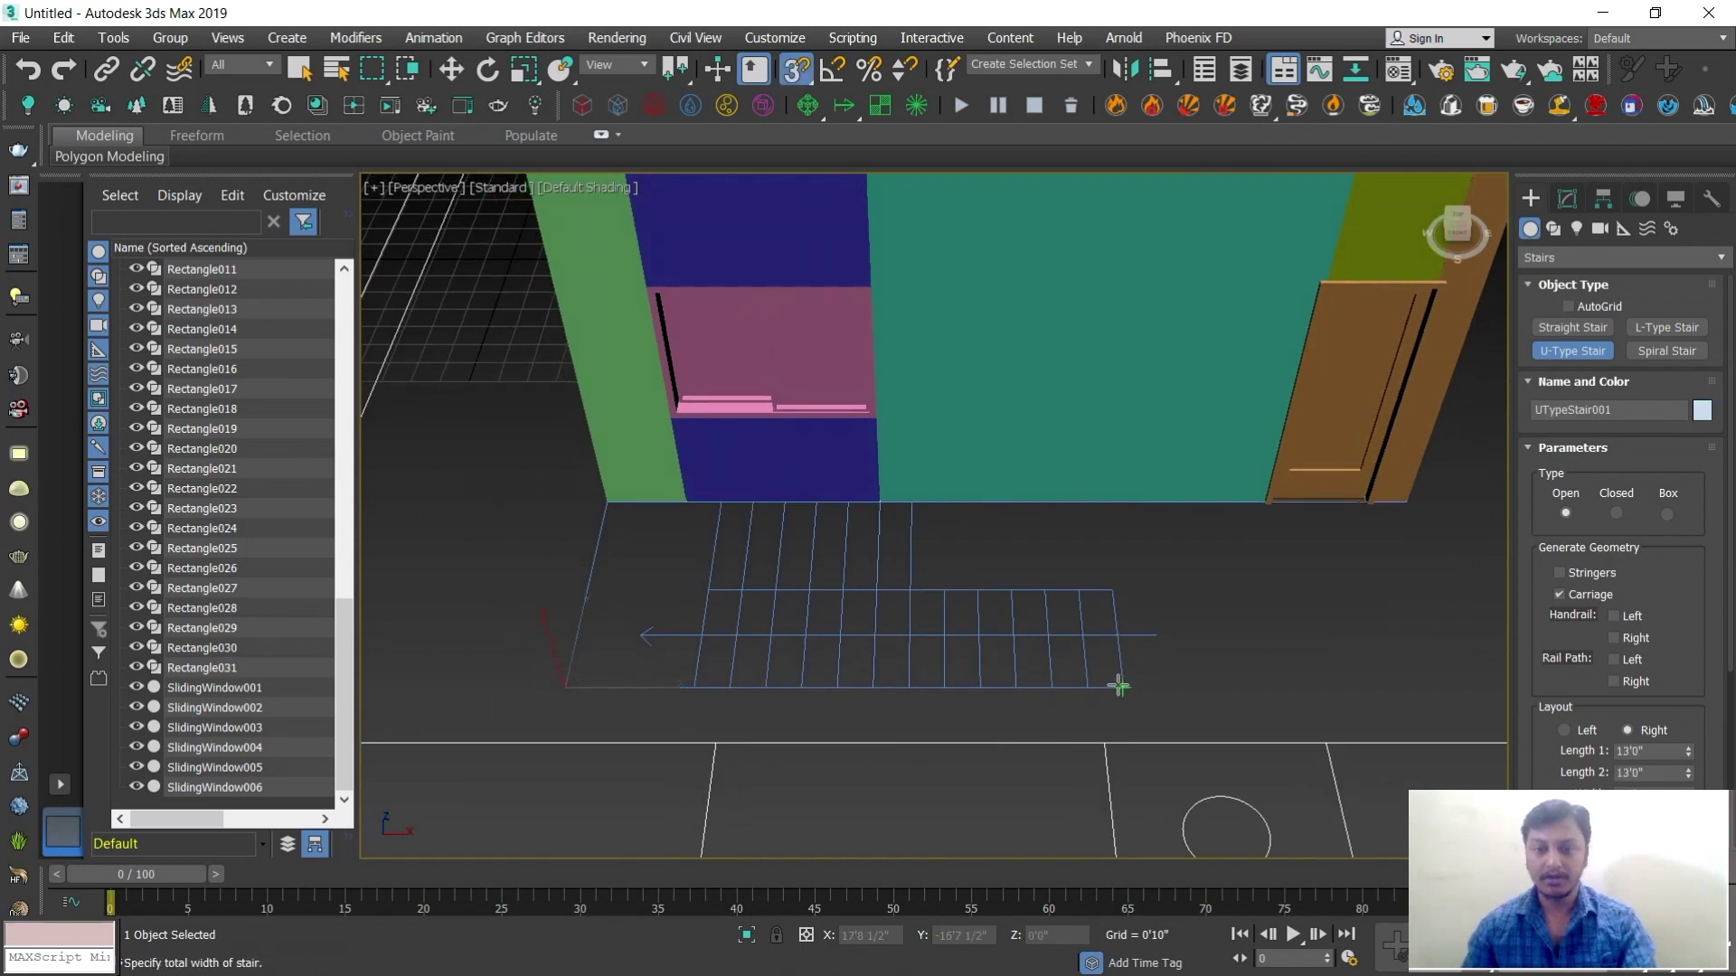
pyautogui.click(572, 680)
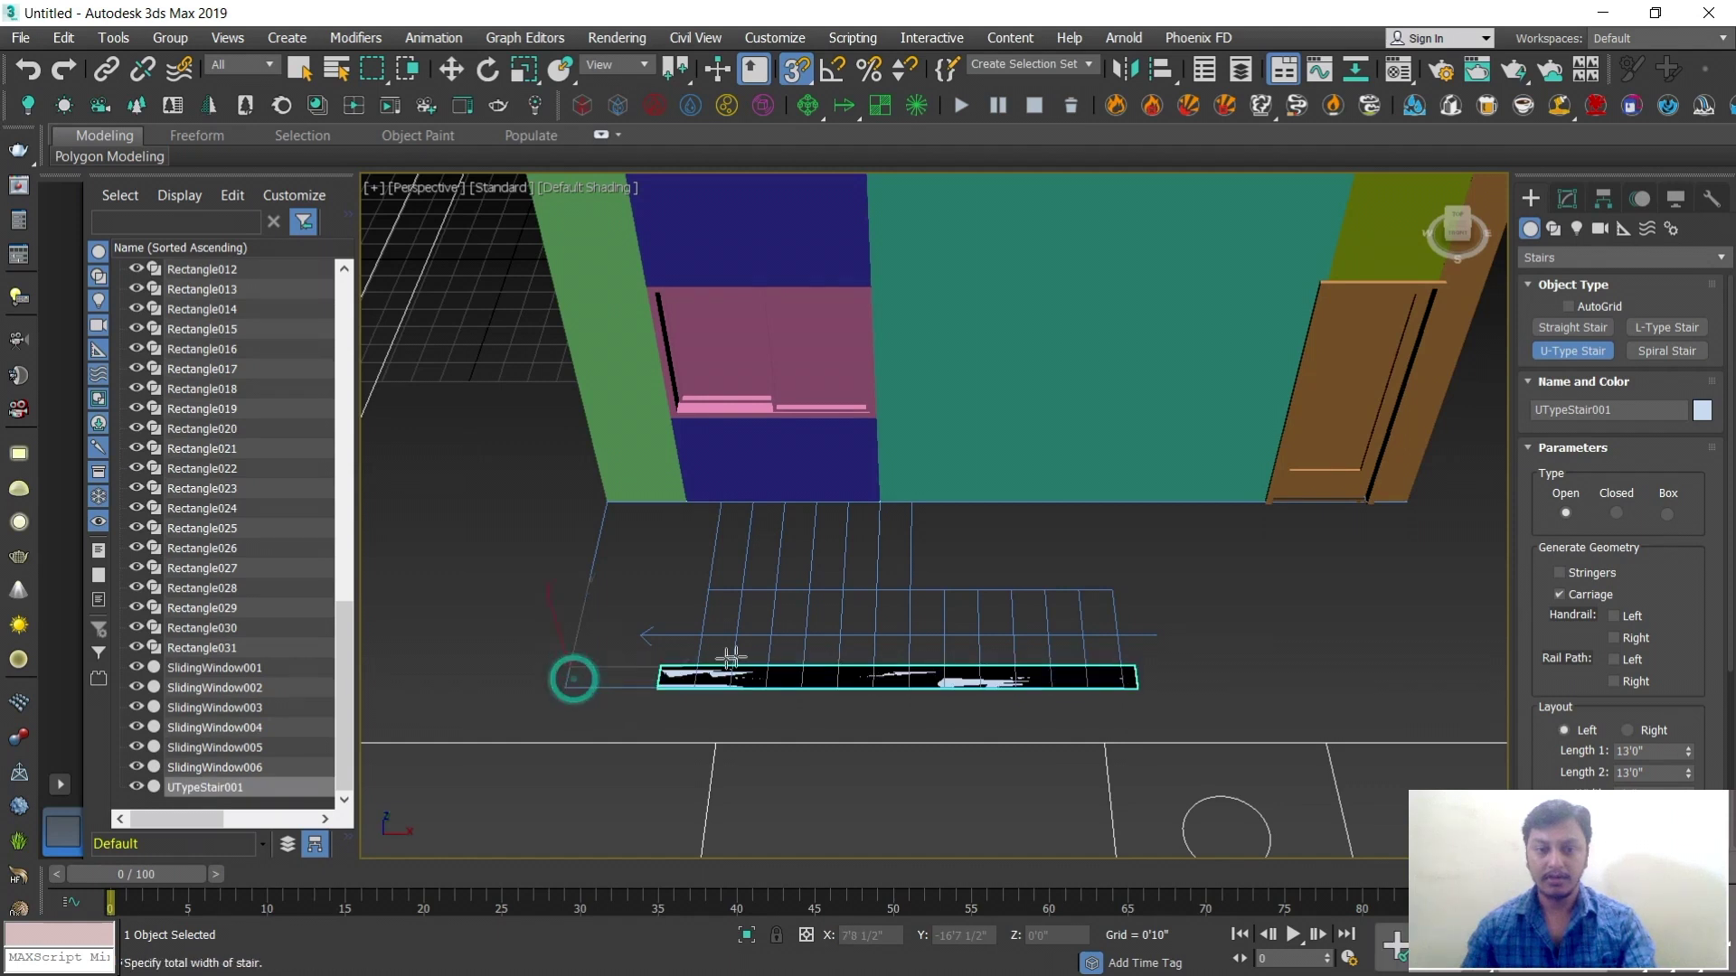
pyautogui.click(749, 509)
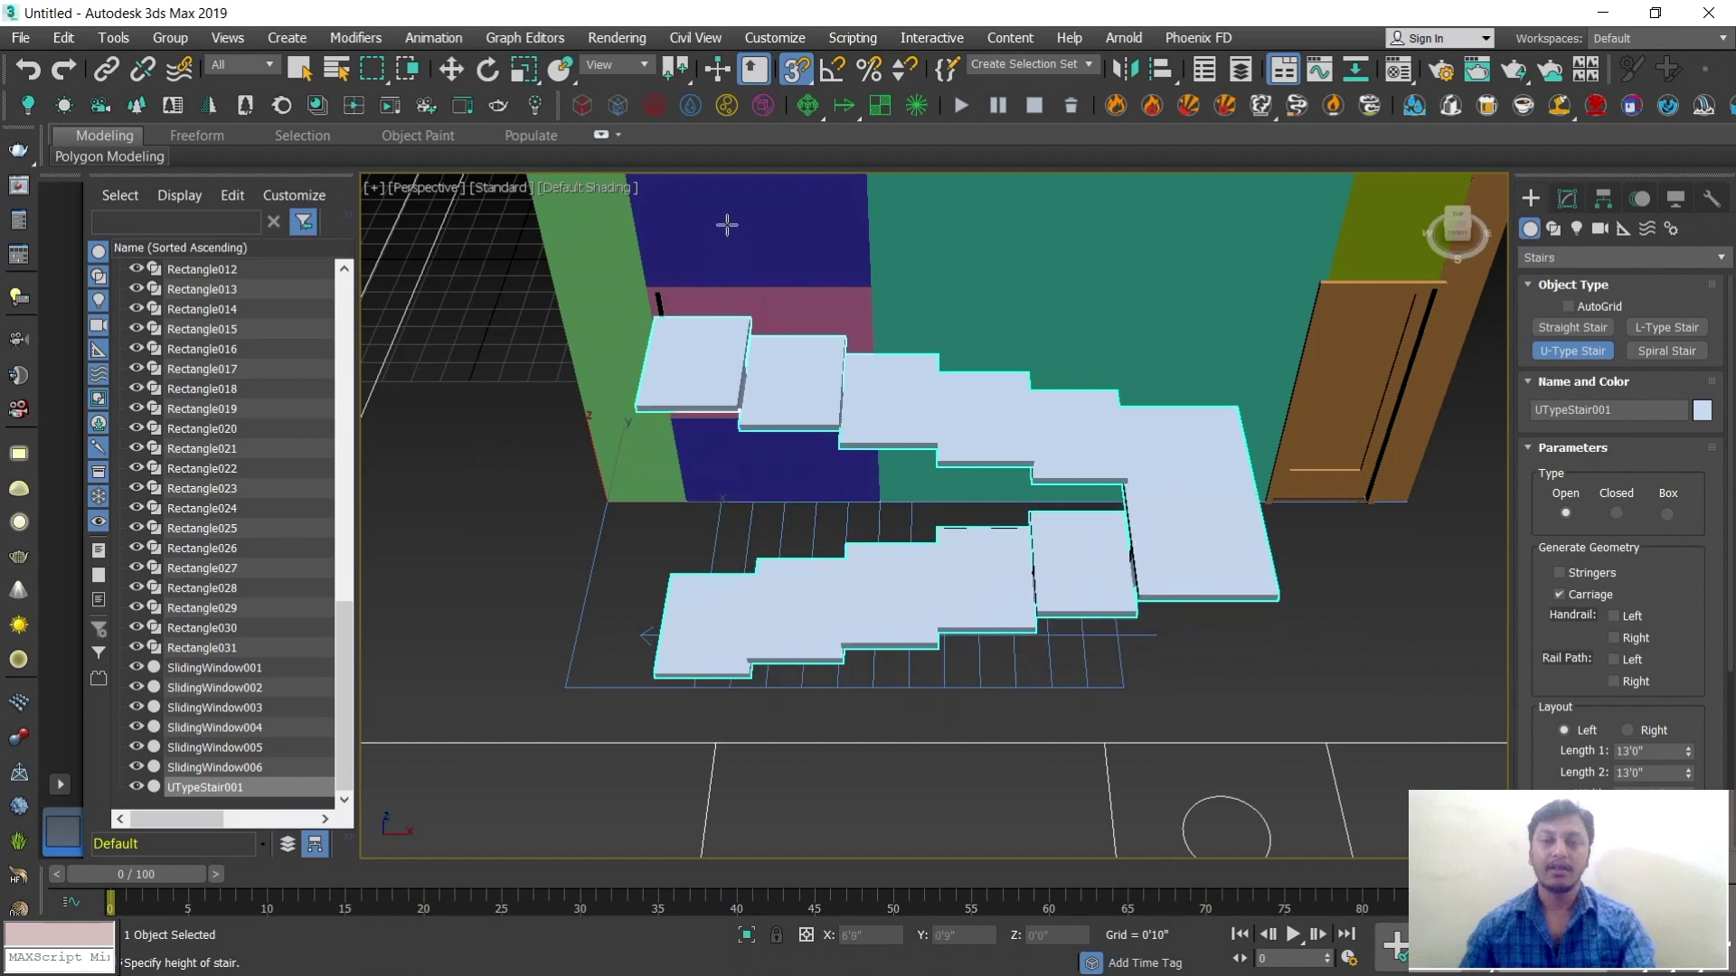
pyautogui.click(725, 190)
# With snapping off, move the U-type stair about 1'10" along negative X
pyautogui.press('w')
pyautogui.scroll(-3, 879, 438)
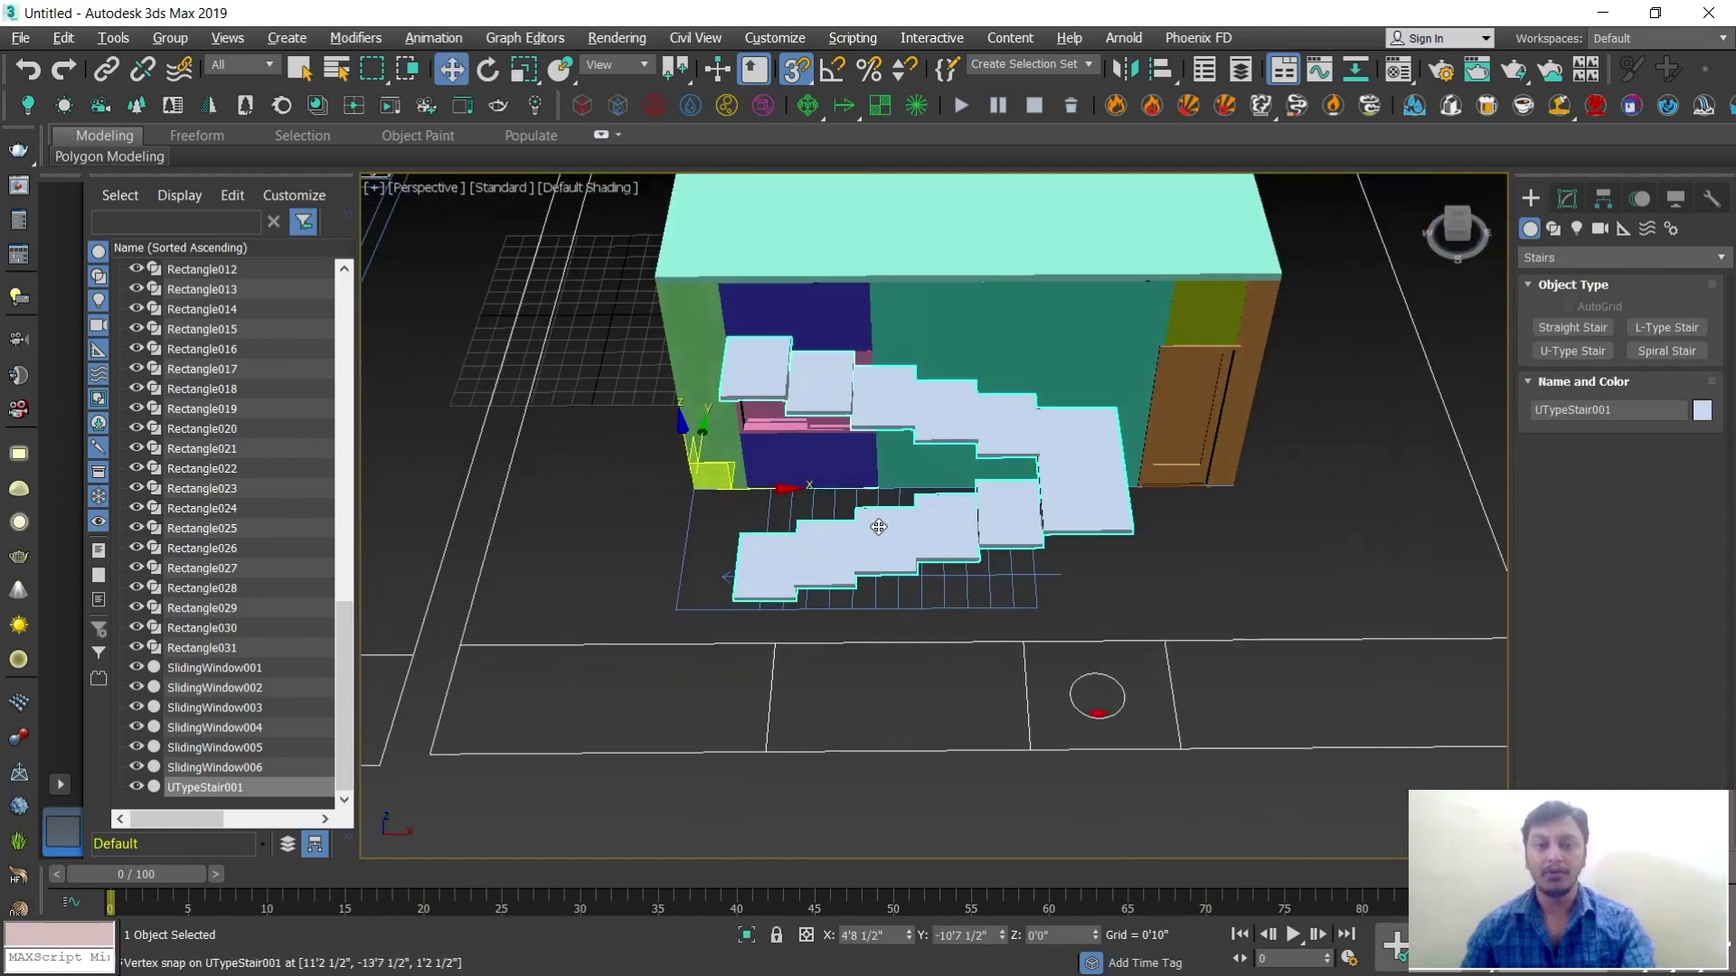
pyautogui.moveTo(756, 494); pyautogui.dragTo(705, 497)
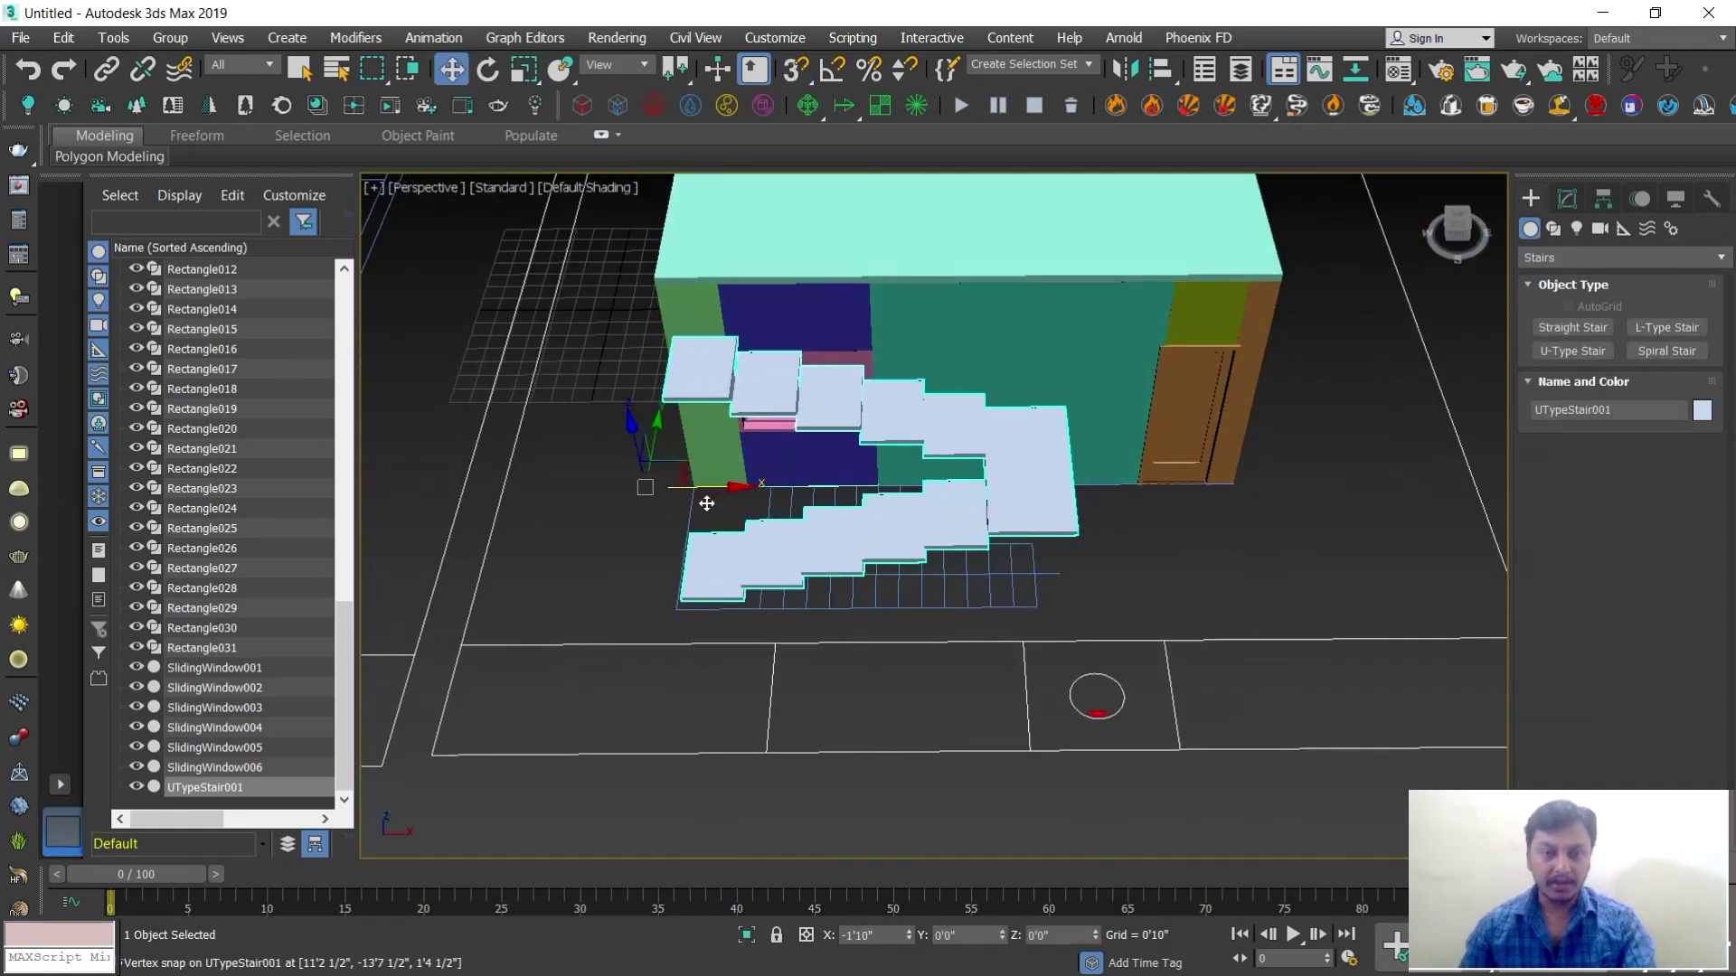
pyautogui.scroll(2, 958, 566)
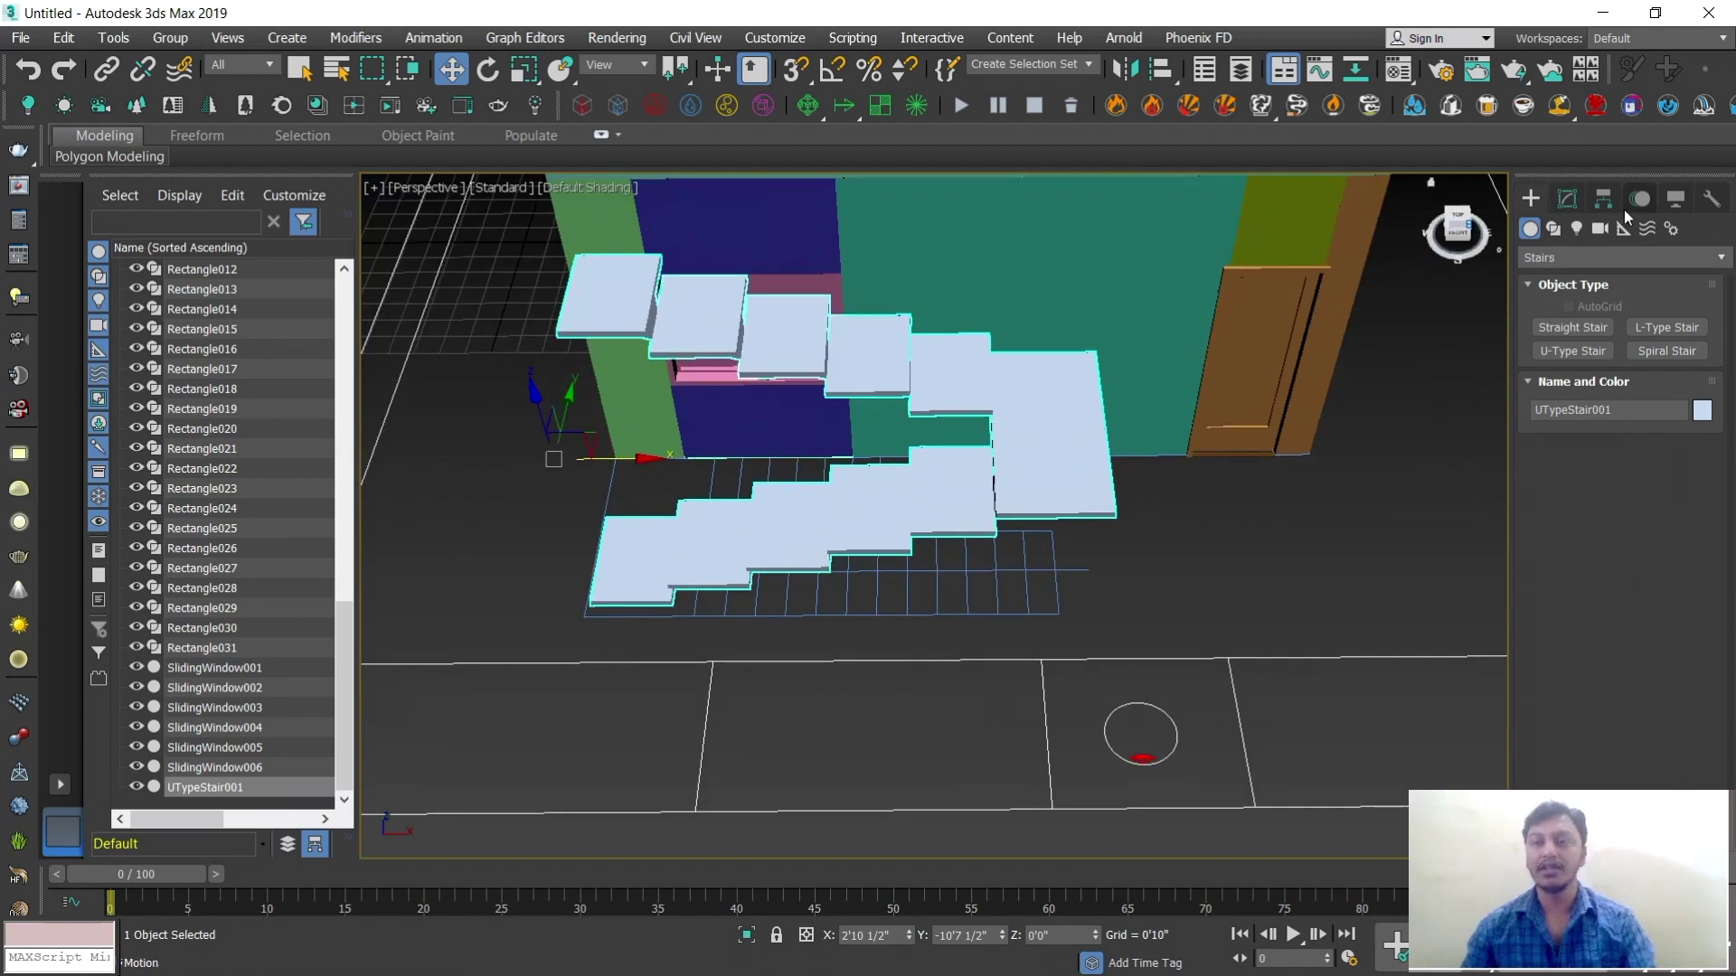
# Try the Right layout for the U-type stair and restore the Left layout
pyautogui.click(1568, 199)
pyautogui.scroll(-5, 1618, 655)
pyautogui.click(1624, 673)
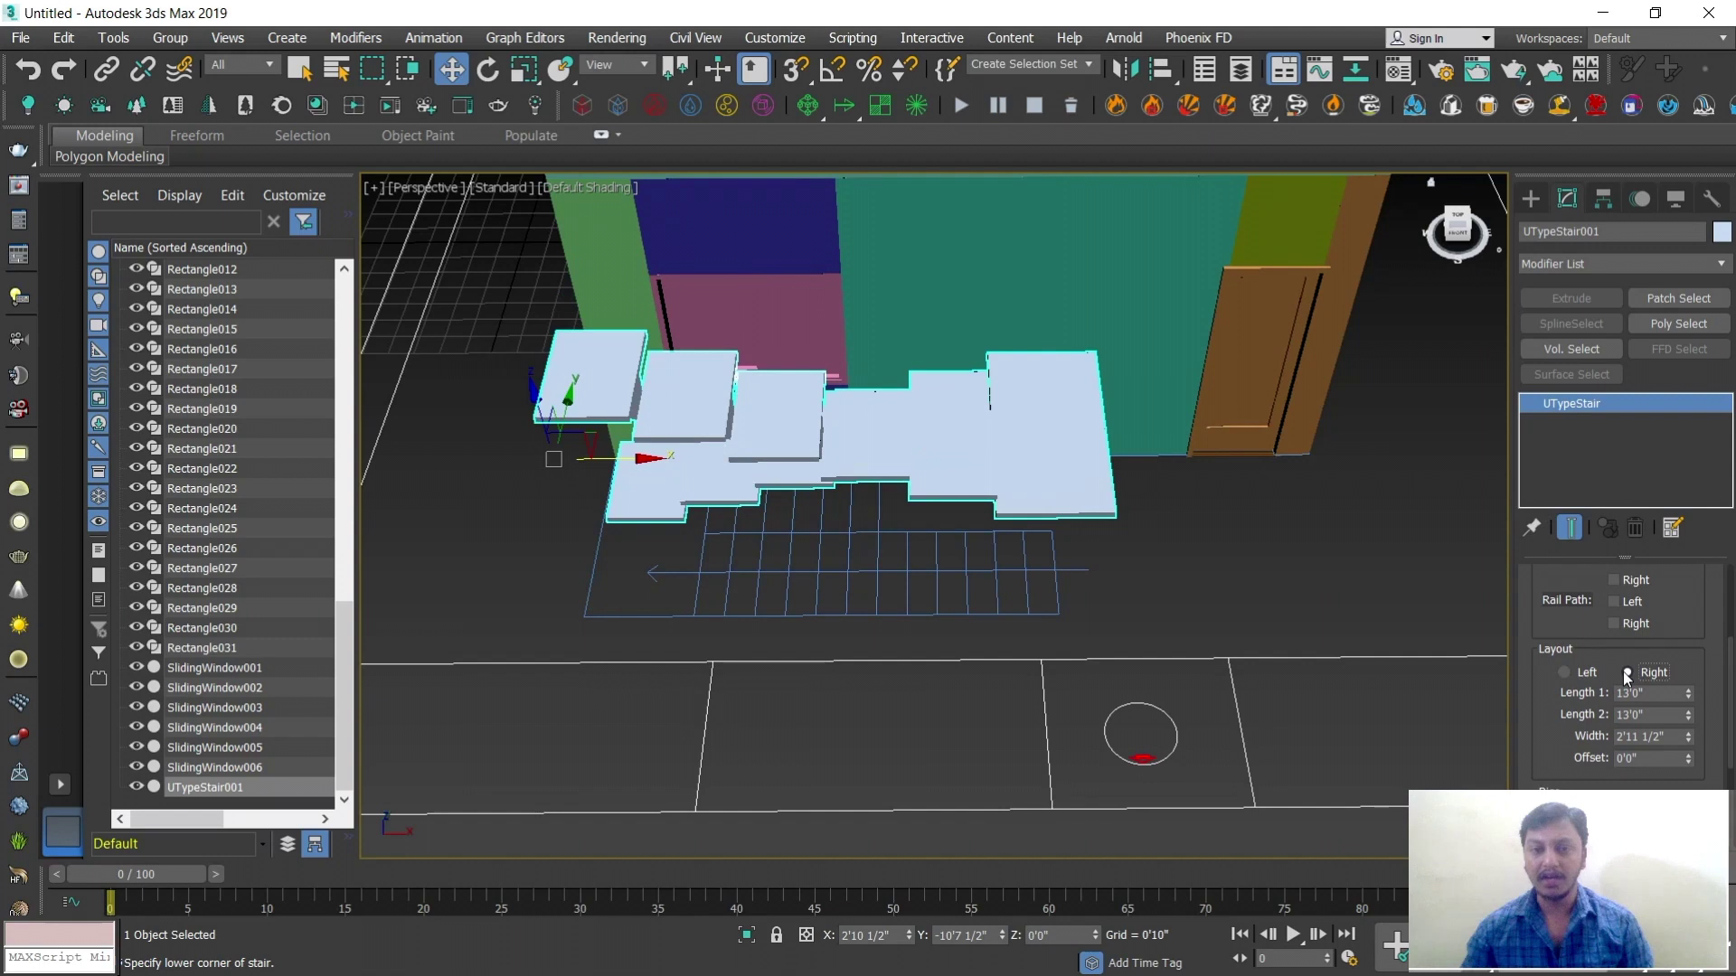
pyautogui.click(1563, 673)
pyautogui.scroll(-2, 1546, 633)
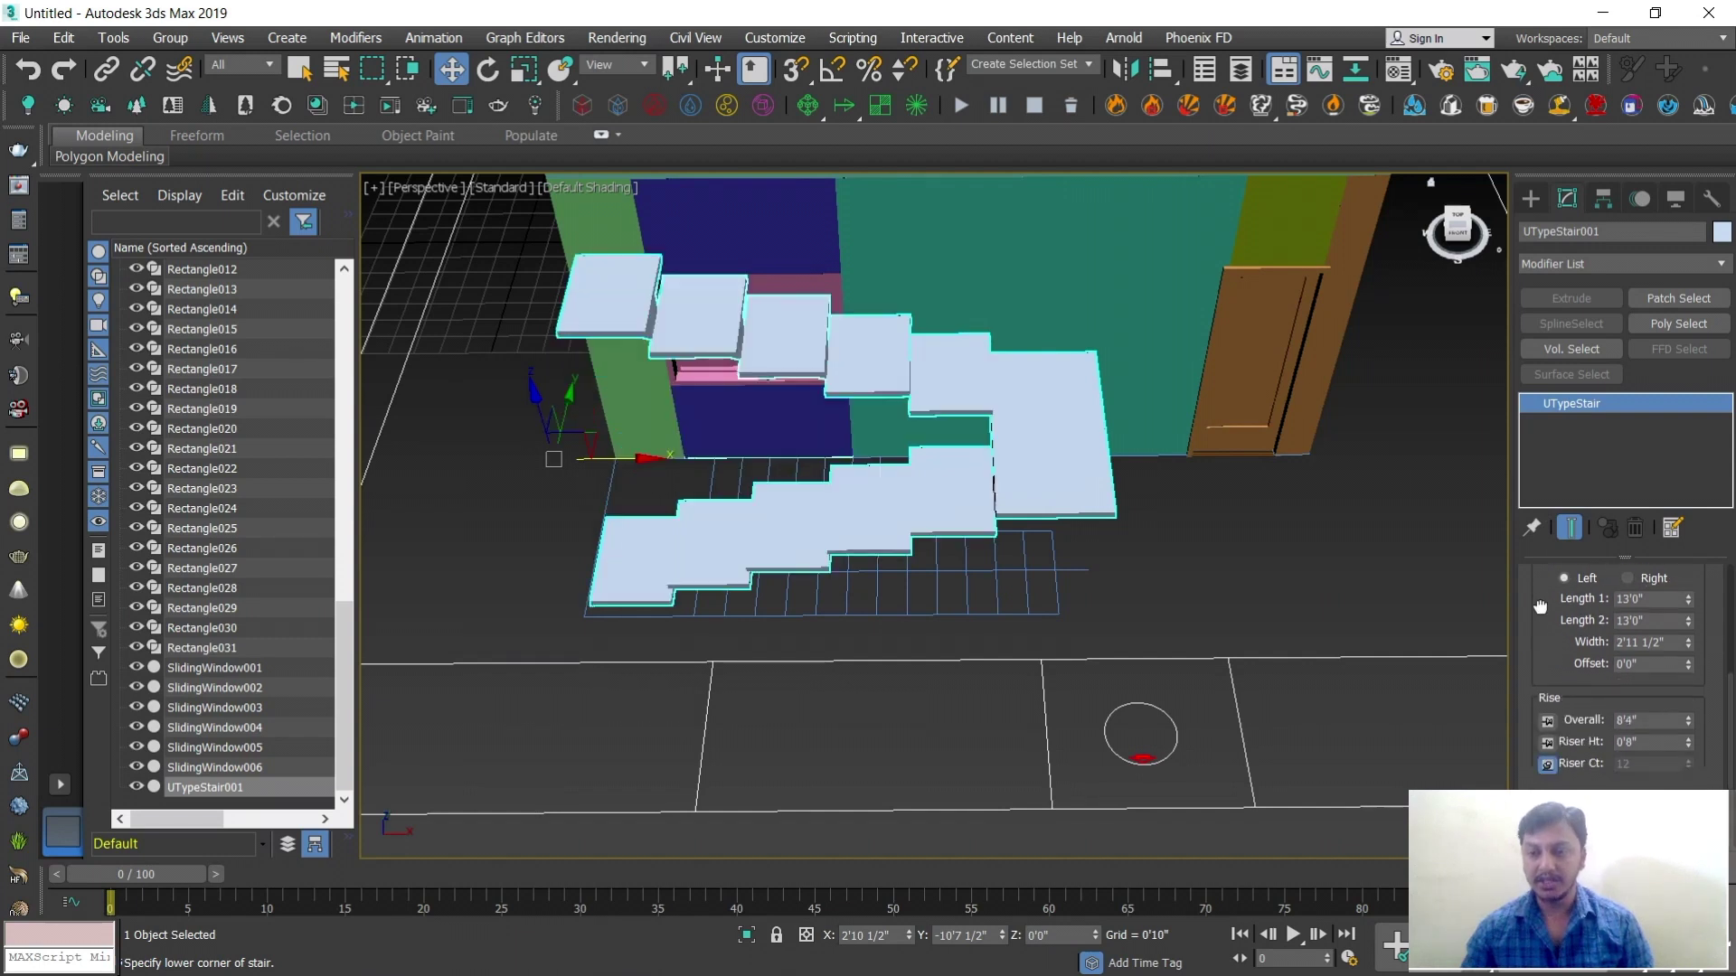
pyautogui.scroll(4, 1546, 631)
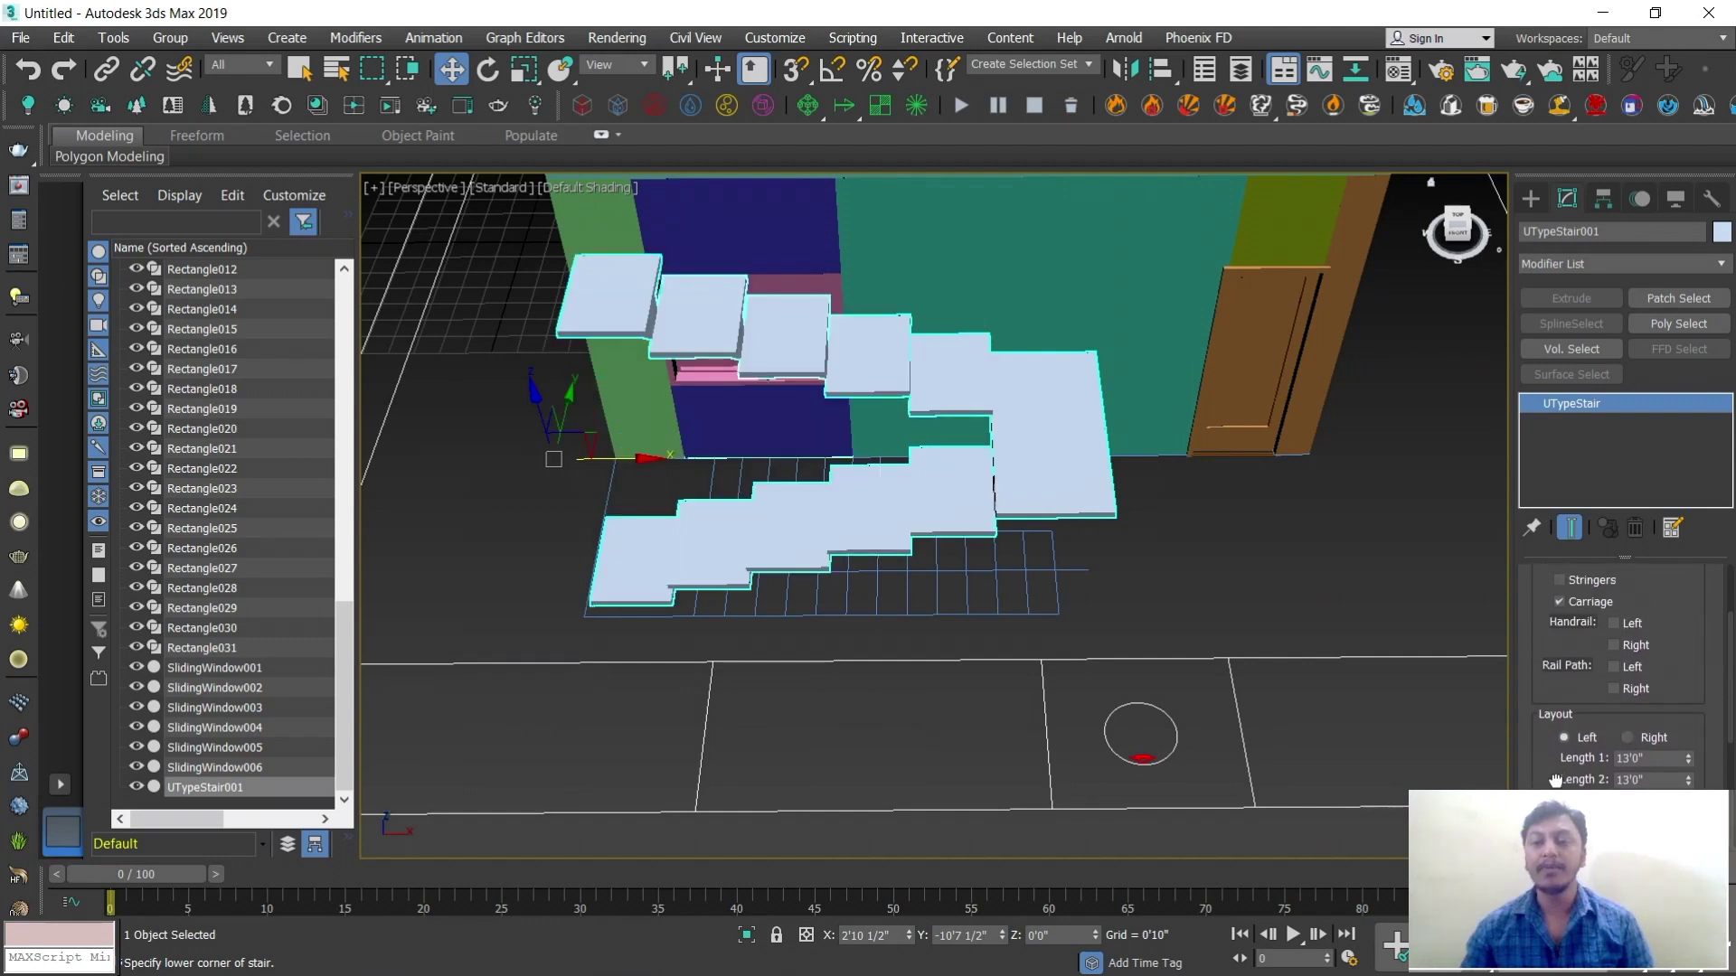
# Mirror the stair about the X axis with No Clone and move it along X back over the staircase outline, to about 19'6 1/2"
pyautogui.click(1126, 71)
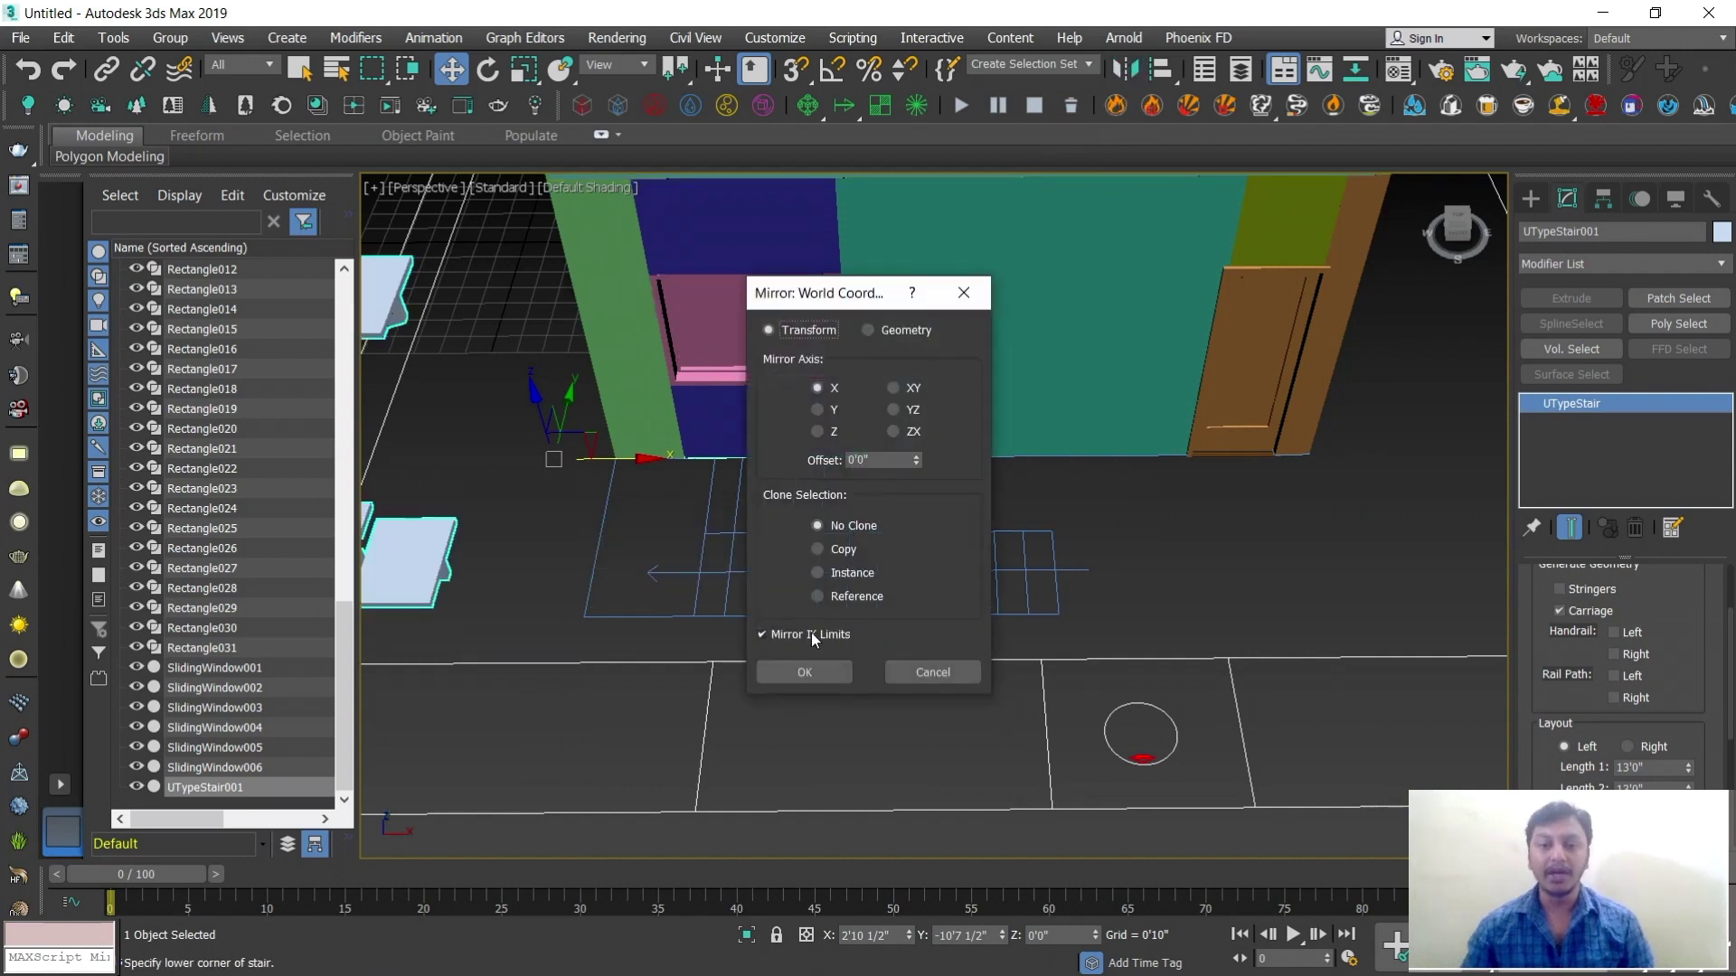
pyautogui.click(805, 671)
pyautogui.moveTo(524, 545); pyautogui.dragTo(781, 484, button='middle')
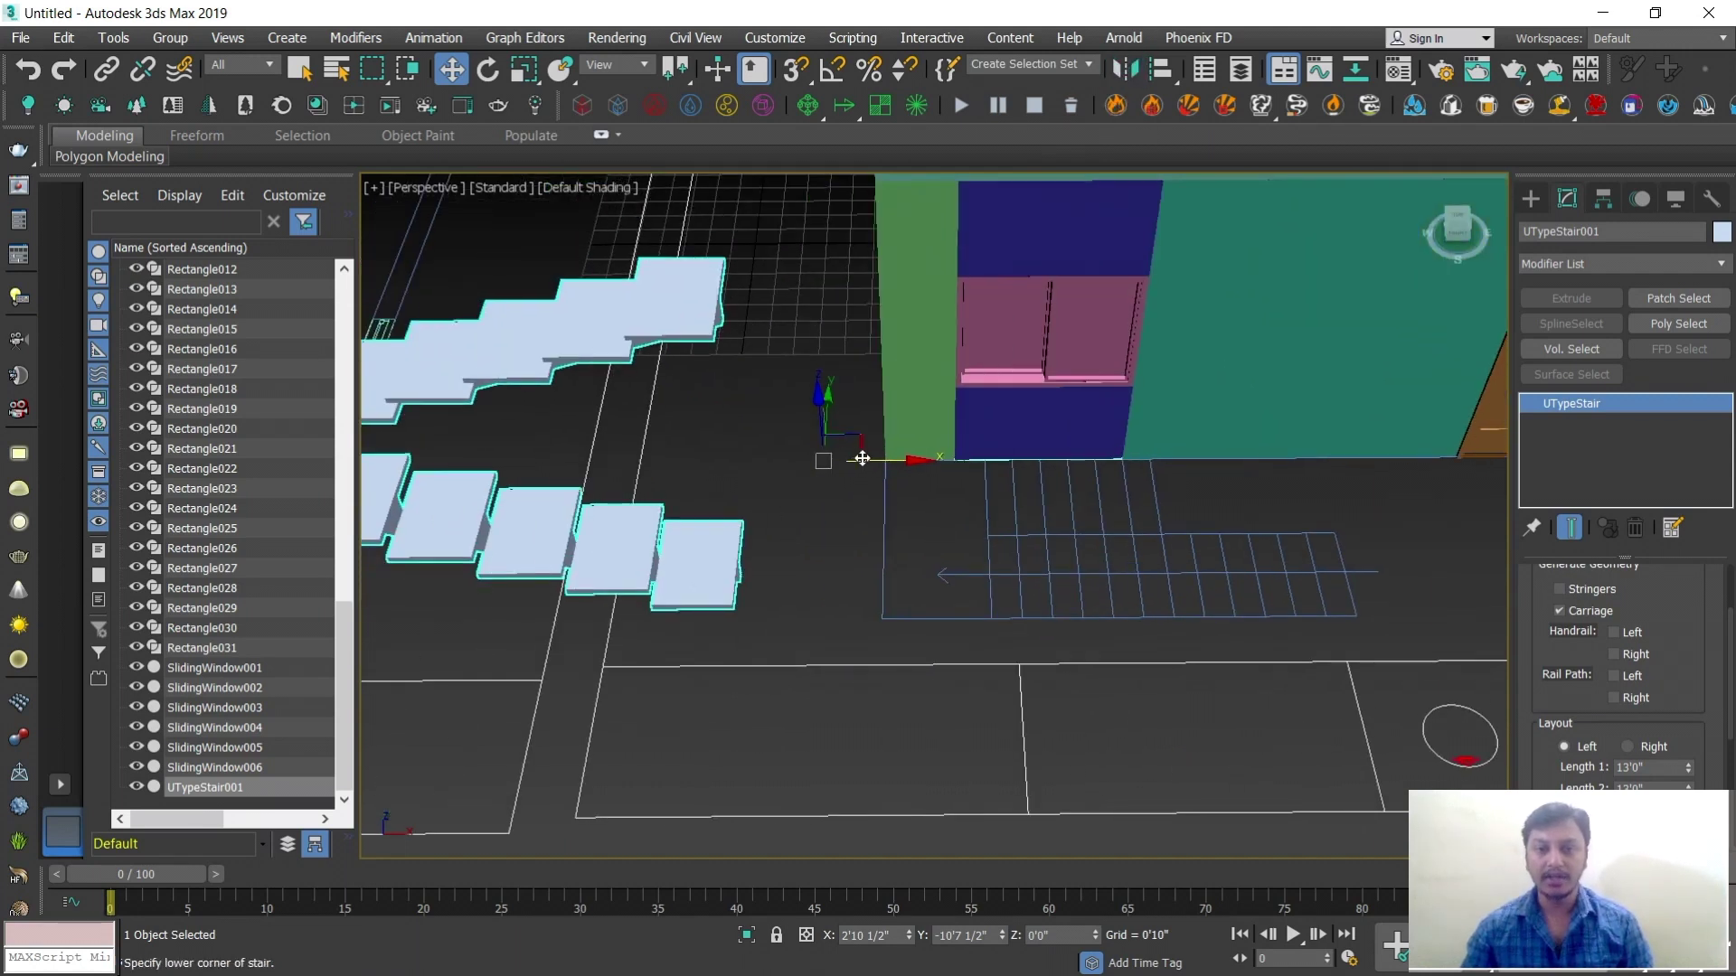
pyautogui.scroll(3, 861, 457)
pyautogui.moveTo(1178, 477); pyautogui.dragTo(1421, 473)
pyautogui.scroll(-1, 1281, 603)
pyautogui.keyDown('alt'); pyautogui.moveTo(1280, 603); pyautogui.dragTo(1105, 594, button='middle'); pyautogui.keyUp('alt')
pyautogui.scroll(3, 1077, 600)
pyautogui.scroll(-3, 1105, 594)
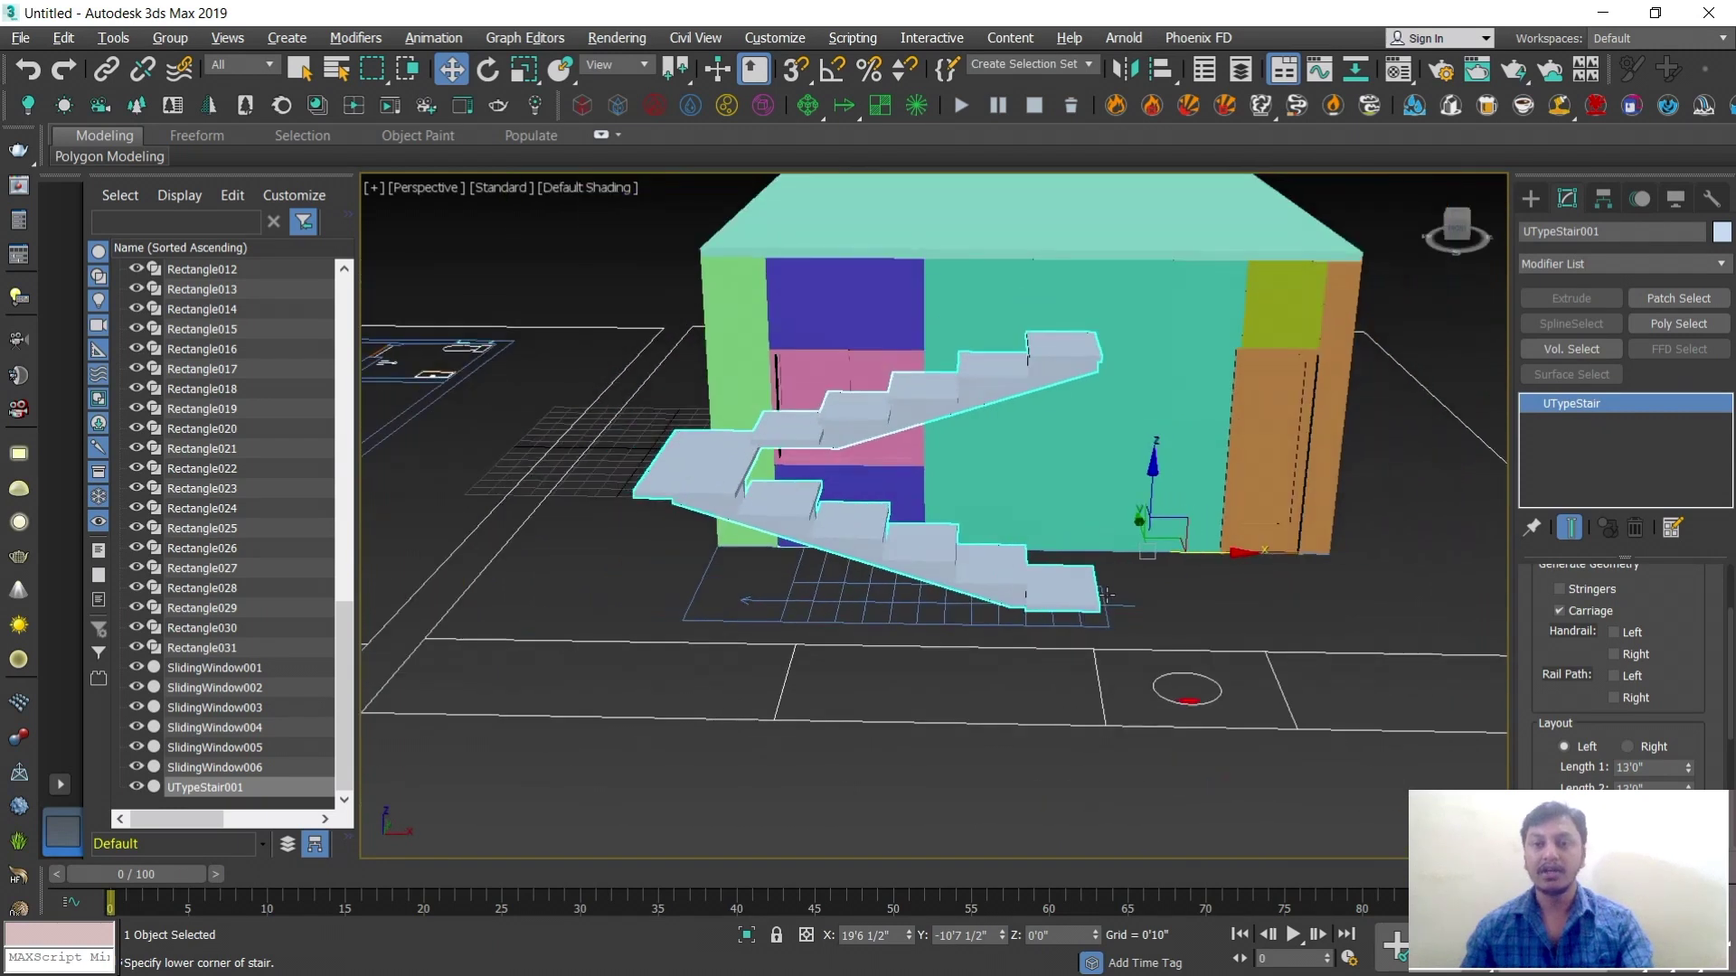
# Set the stair's overall rise to 10'0"
pyautogui.scroll(-3, 1537, 657)
pyautogui.scroll(-3, 1537, 657)
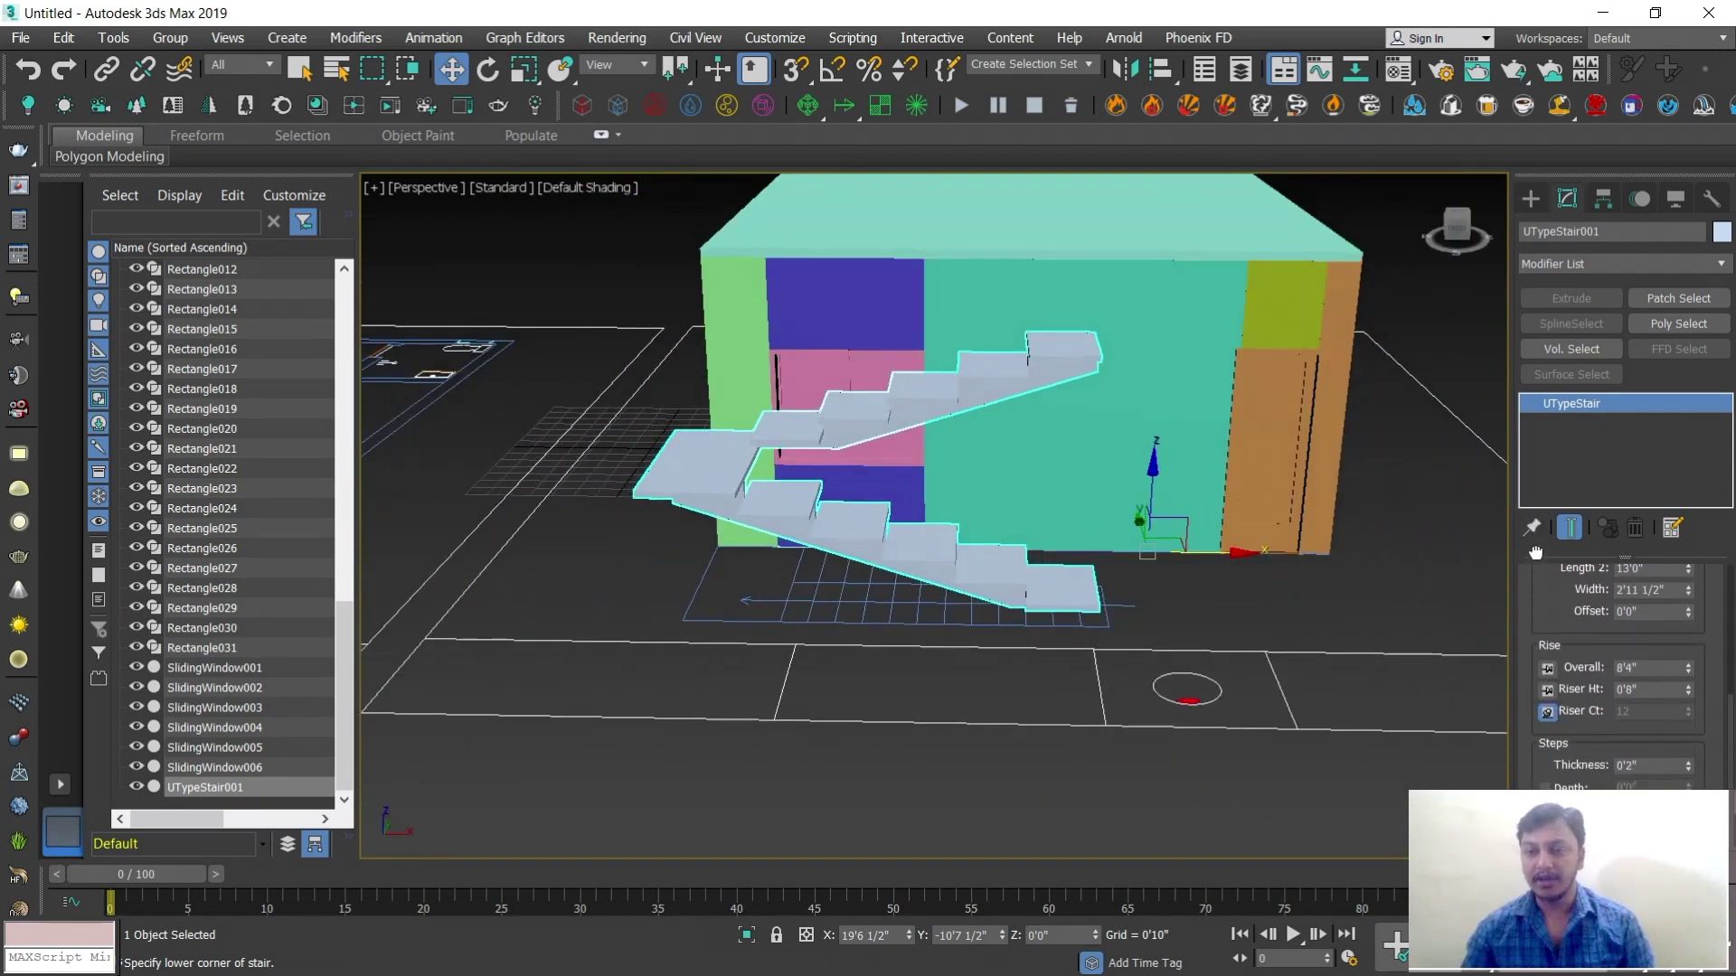
pyautogui.doubleClick(1639, 668)
pyautogui.write('10')
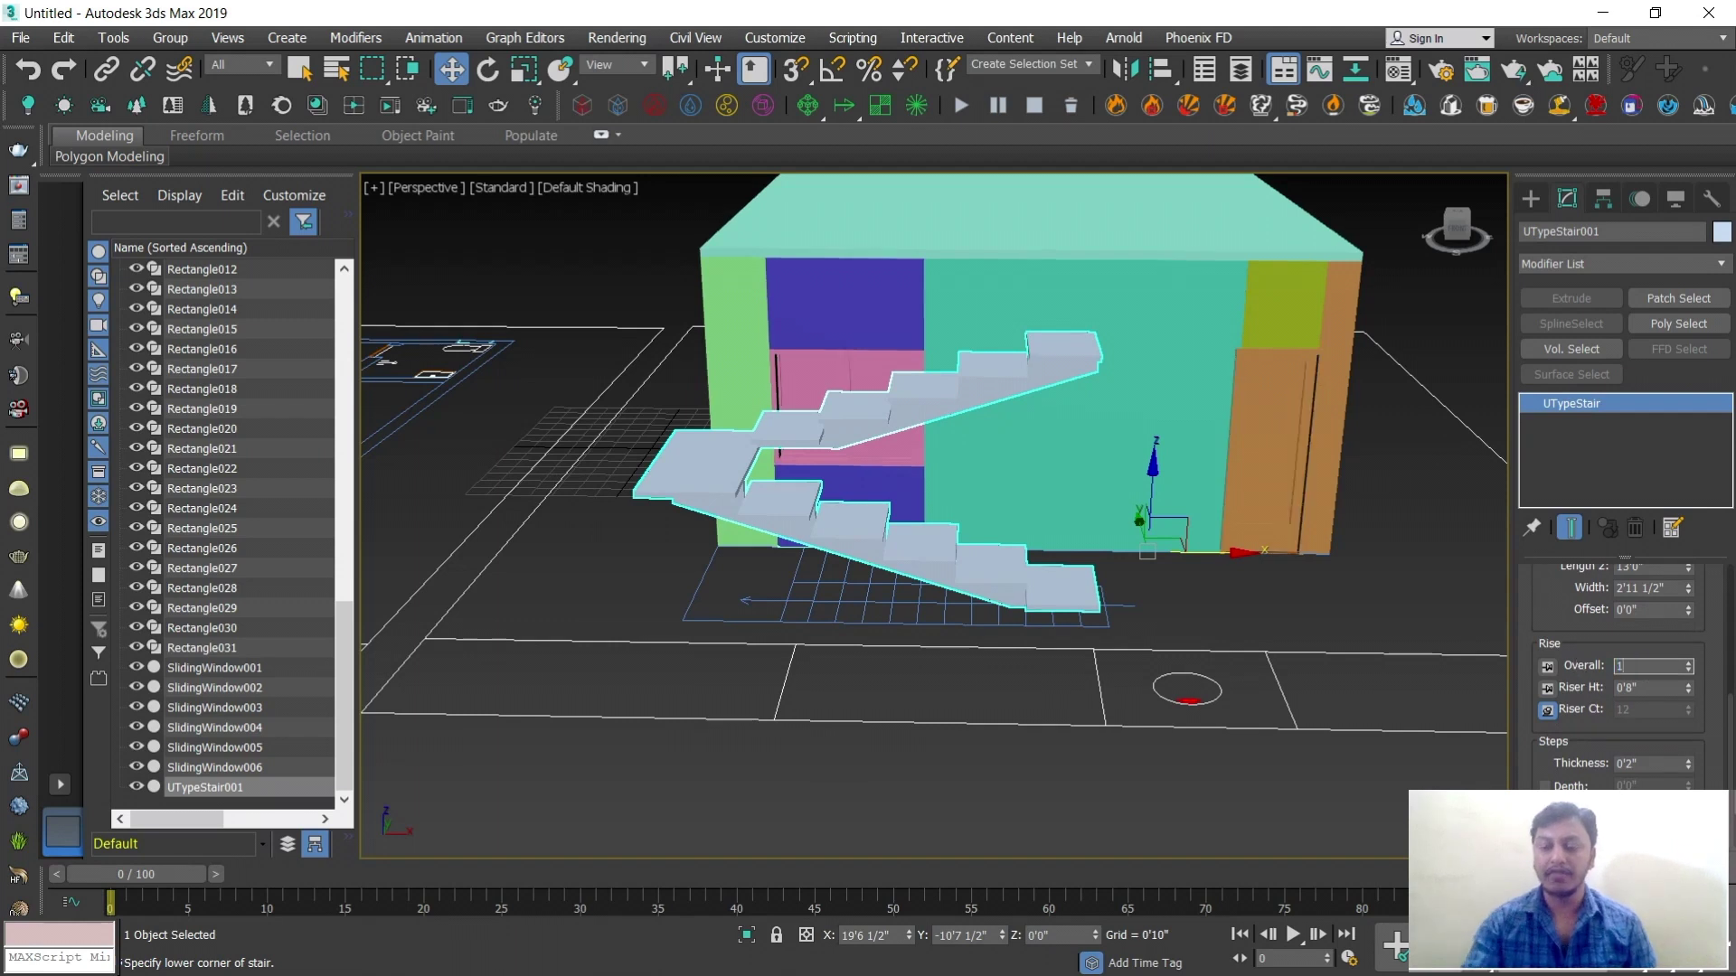
pyautogui.press('Return')
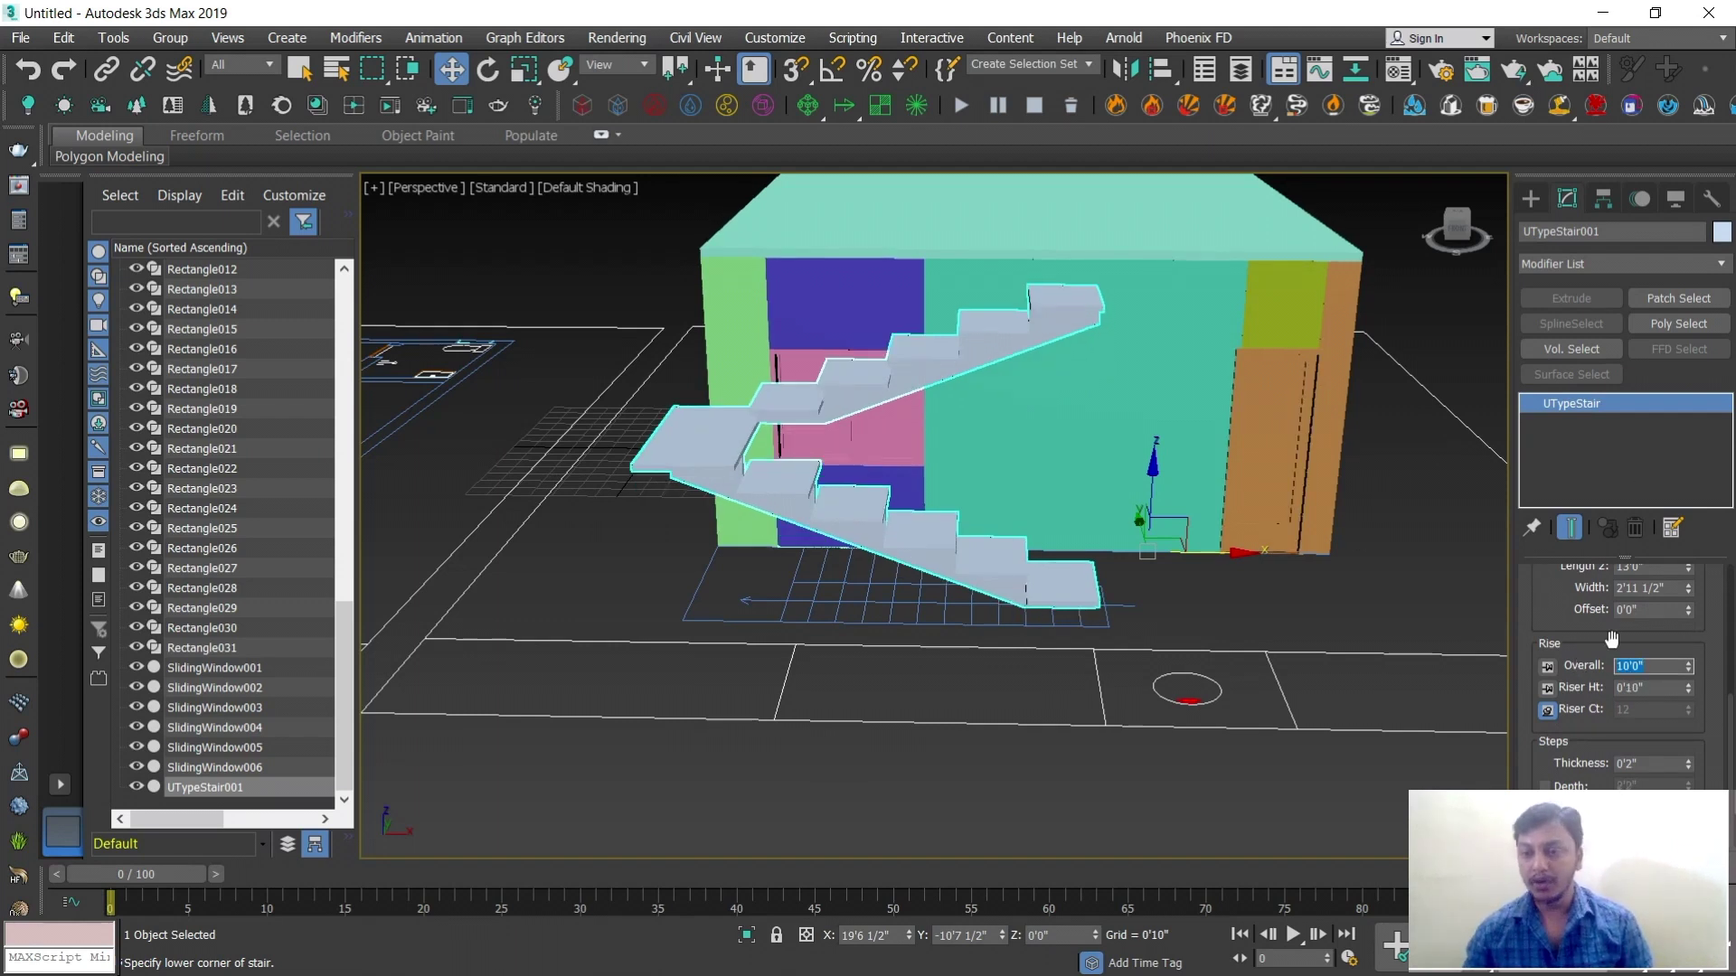
# Change the U-type stair from Open to the Closed type
pyautogui.scroll(2, 1550, 674)
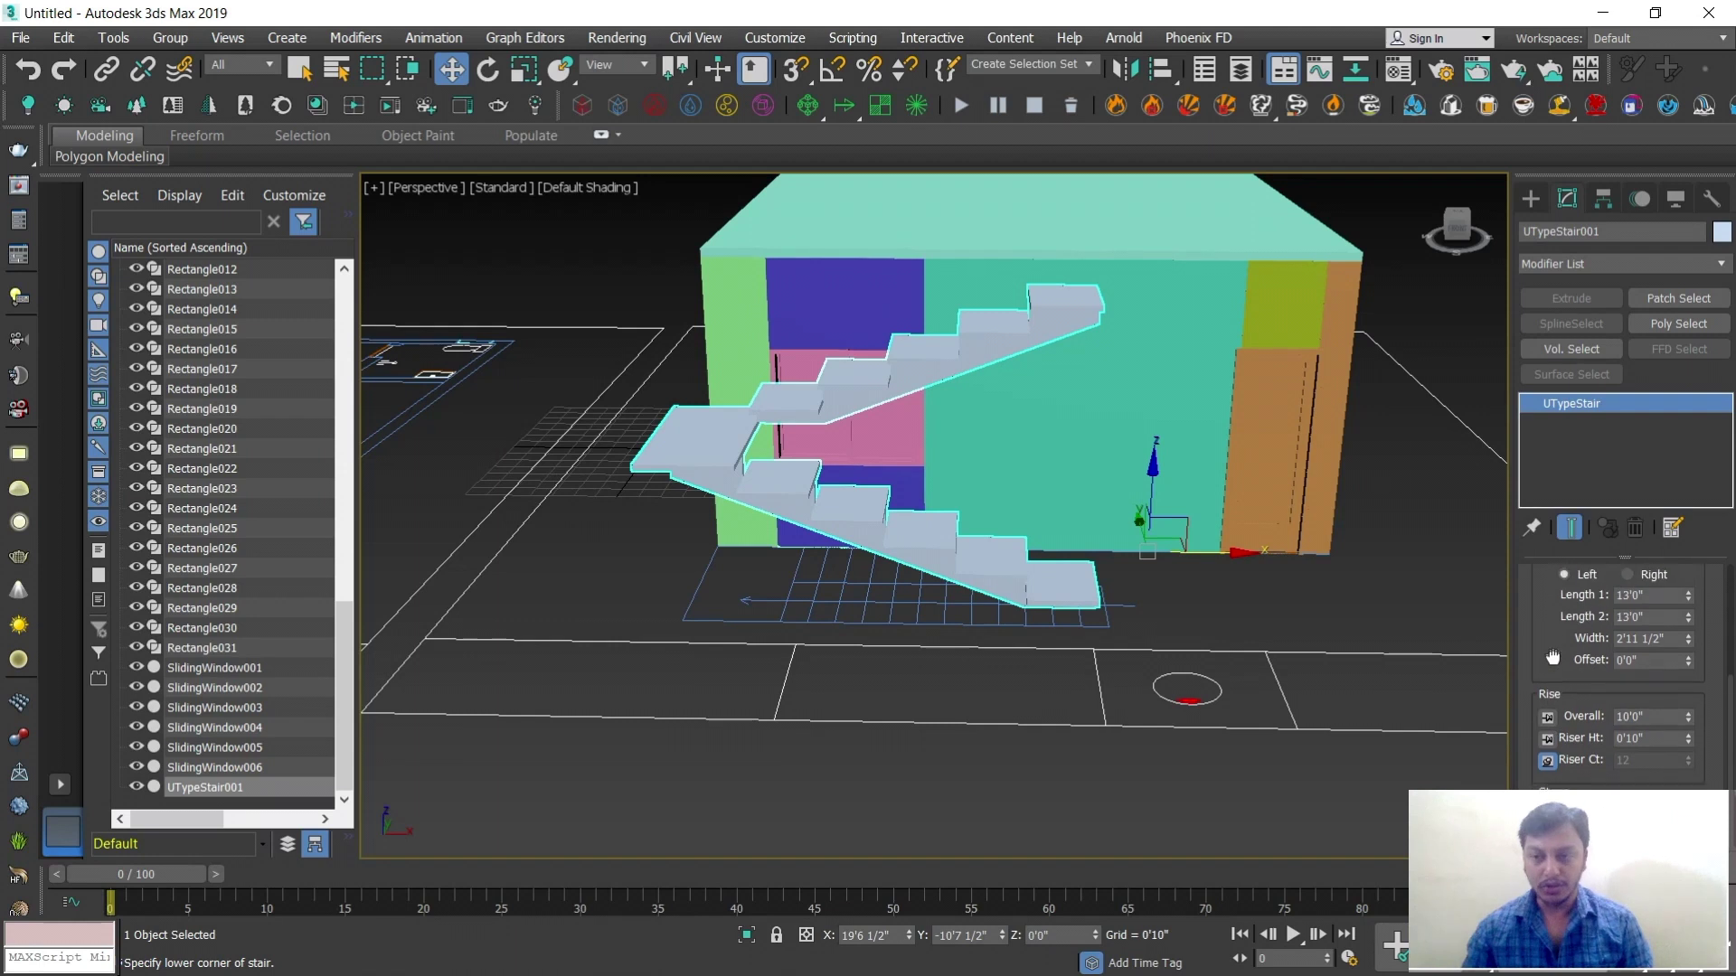
pyautogui.moveTo(1553, 681); pyautogui.dragTo(1552, 687)
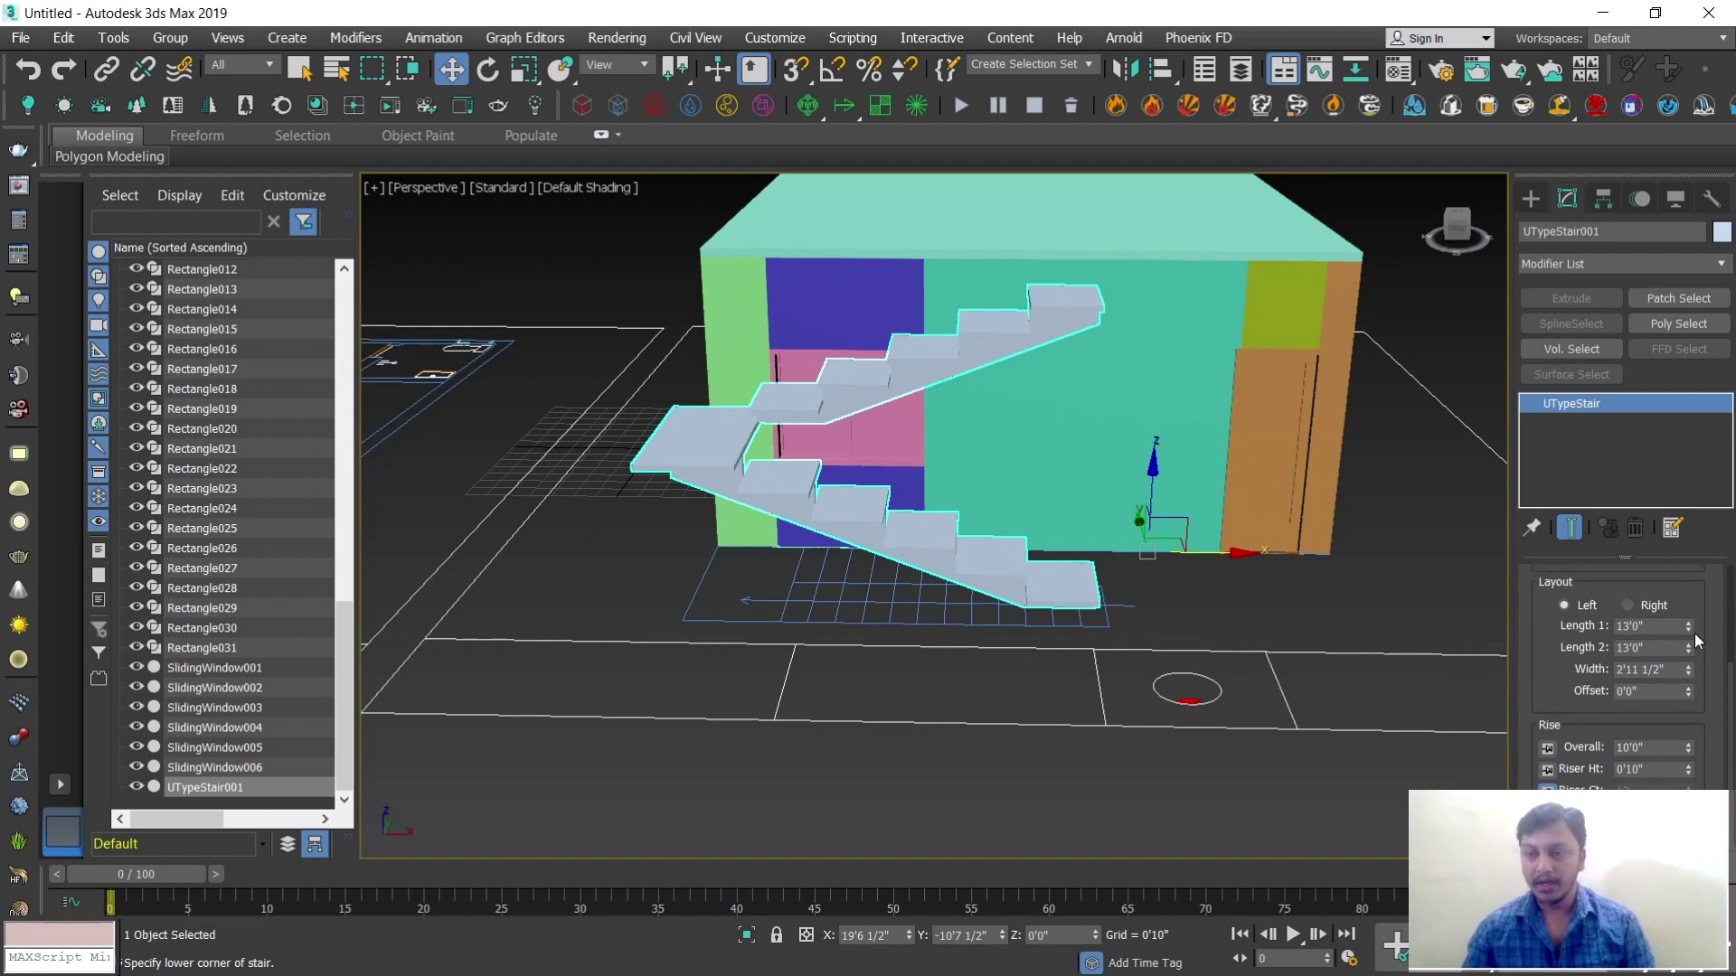
pyautogui.moveTo(1210, 629)
pyautogui.keyDown('alt'); pyautogui.mouseDown(button='middle')
pyautogui.moveTo(1192, 588)
pyautogui.moveTo(1201, 613)
pyautogui.moveTo(1213, 602)
pyautogui.mouseUp(button='middle'); pyautogui.keyUp('alt')
pyautogui.moveTo(1540, 670); pyautogui.dragTo(1562, 785)
pyautogui.scroll(3, 1557, 773)
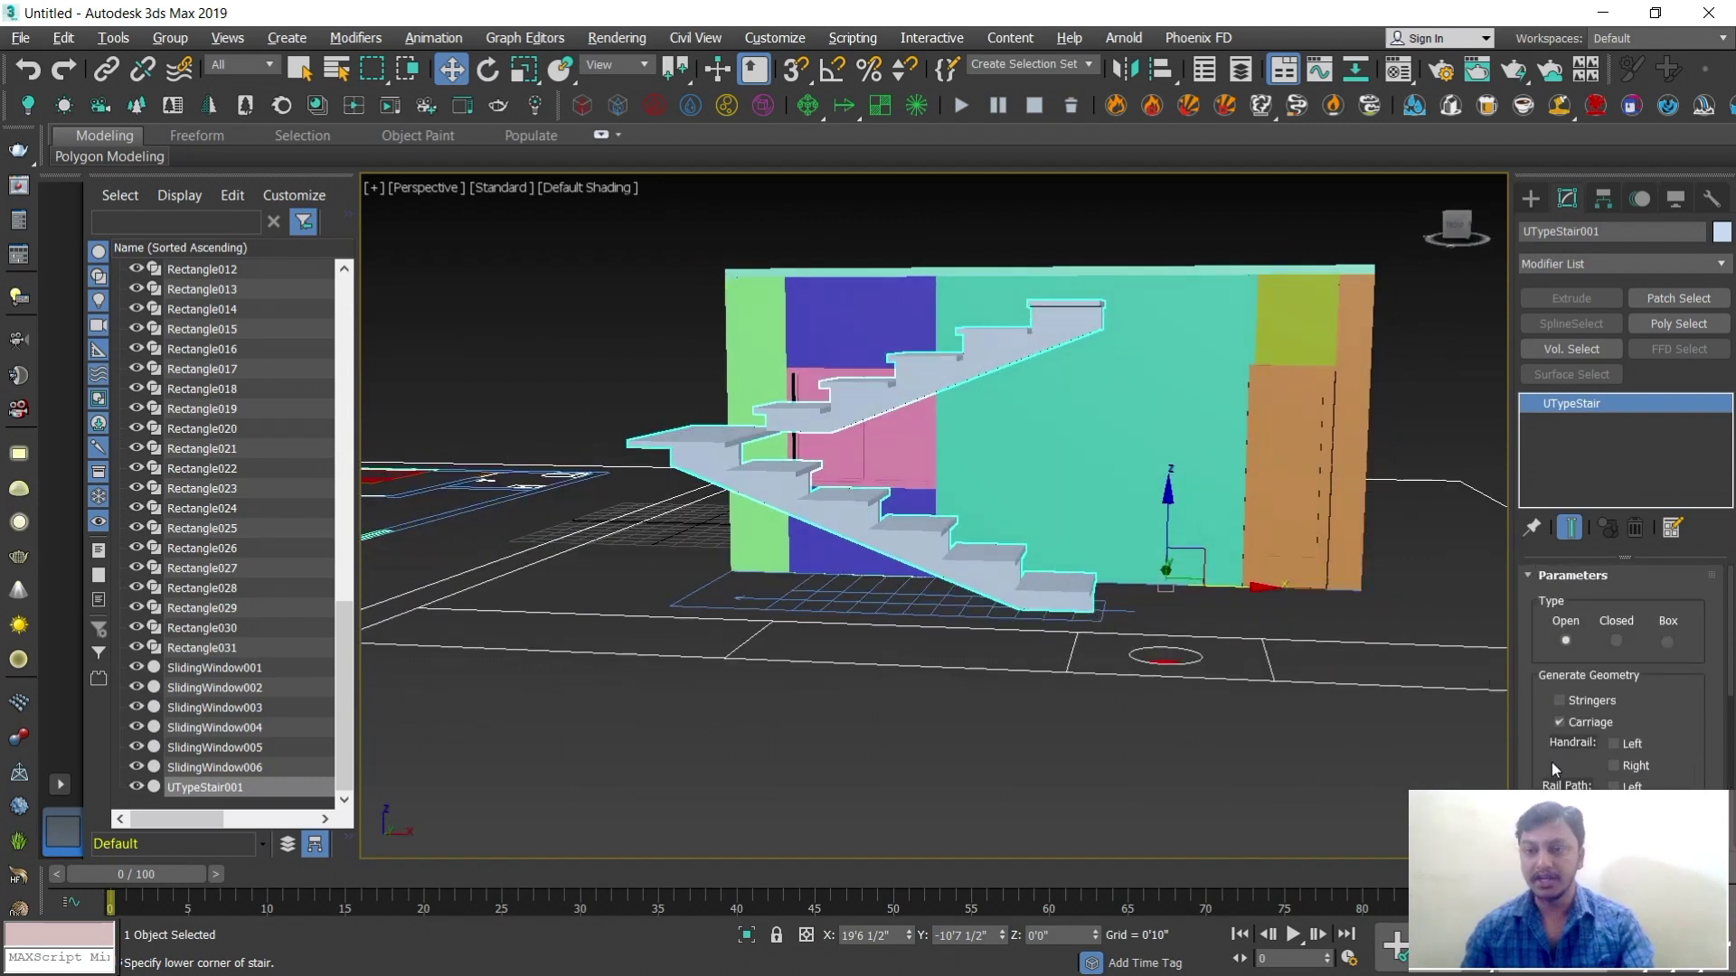
pyautogui.click(1615, 641)
pyautogui.keyDown('alt'); pyautogui.moveTo(1238, 613); pyautogui.dragTo(1040, 542, button='middle'); pyautogui.keyUp('alt')
pyautogui.keyDown('alt'); pyautogui.moveTo(982, 375); pyautogui.dragTo(1022, 531, button='middle'); pyautogui.keyUp('alt')
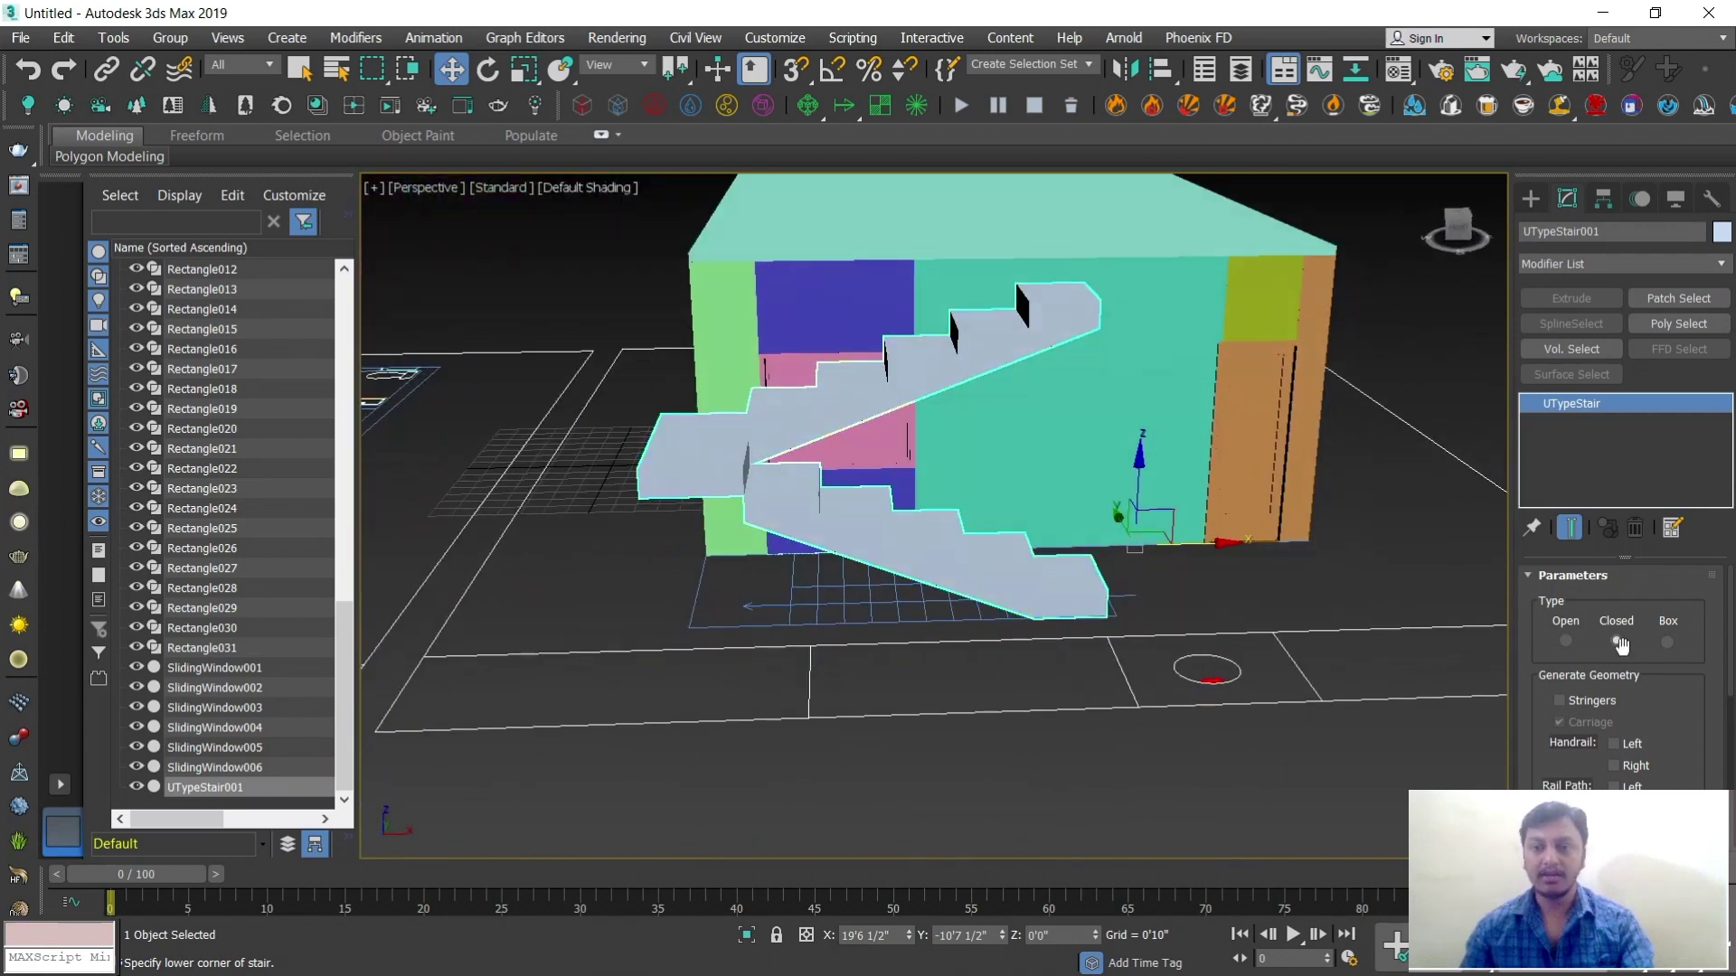
# Pin the stair's overall rise and set the riser count to 21
pyautogui.scroll(-5, 1727, 648)
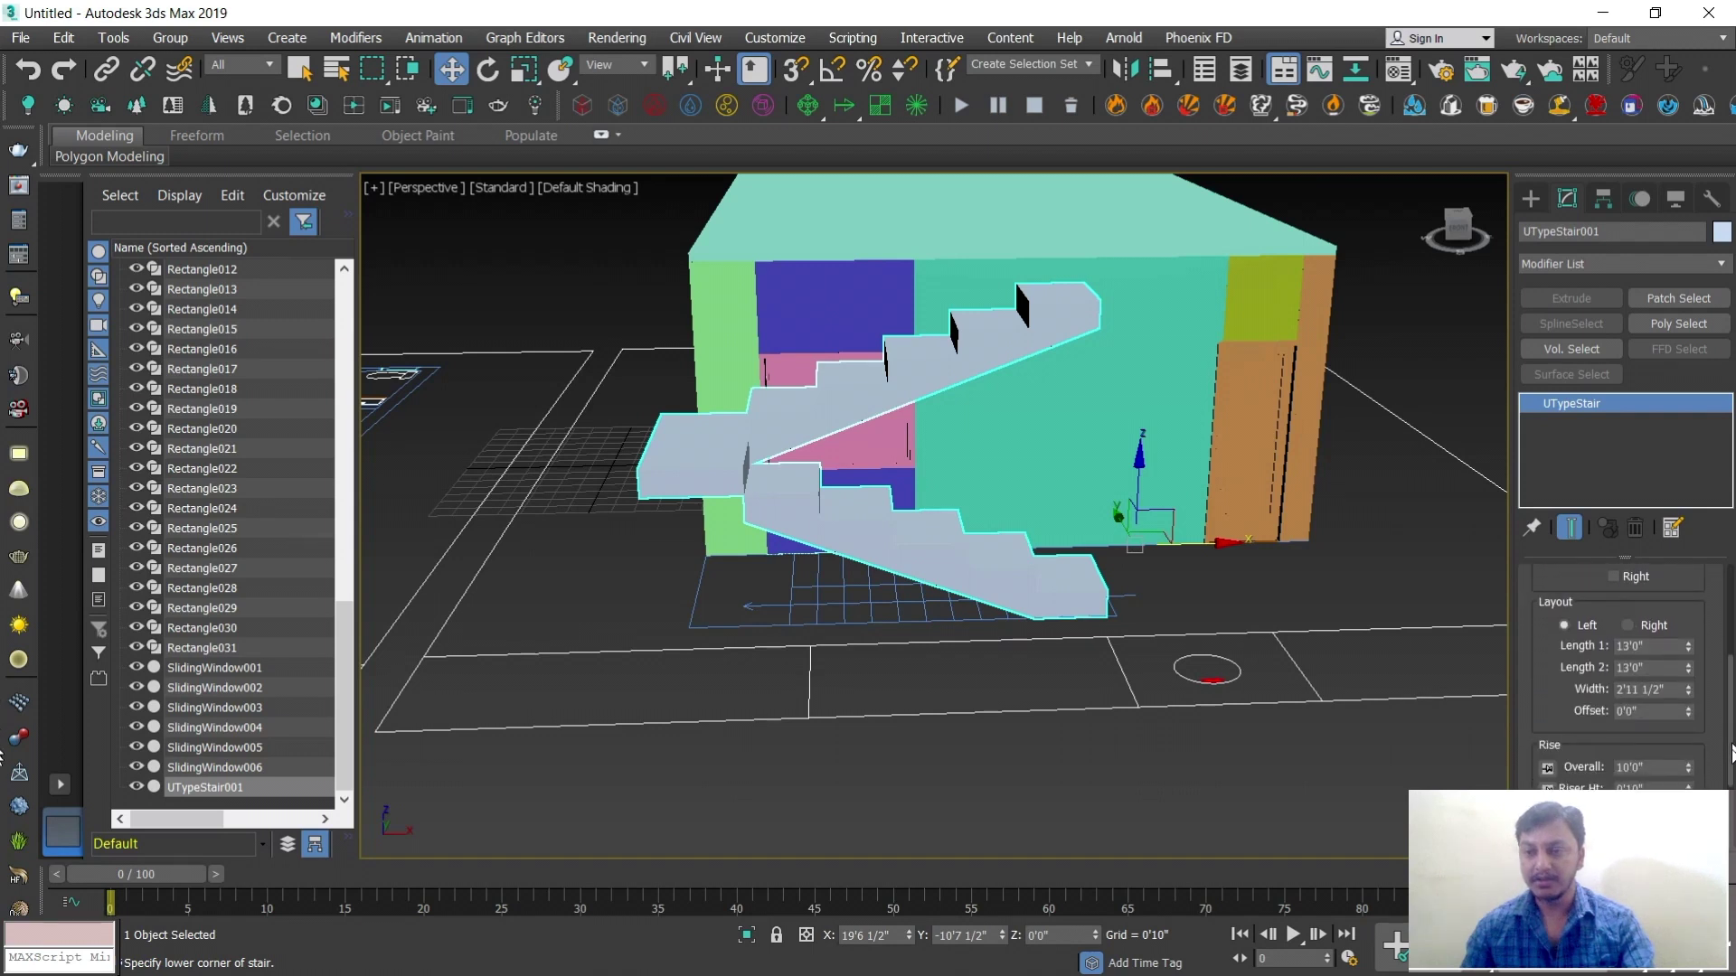
pyautogui.click(1547, 679)
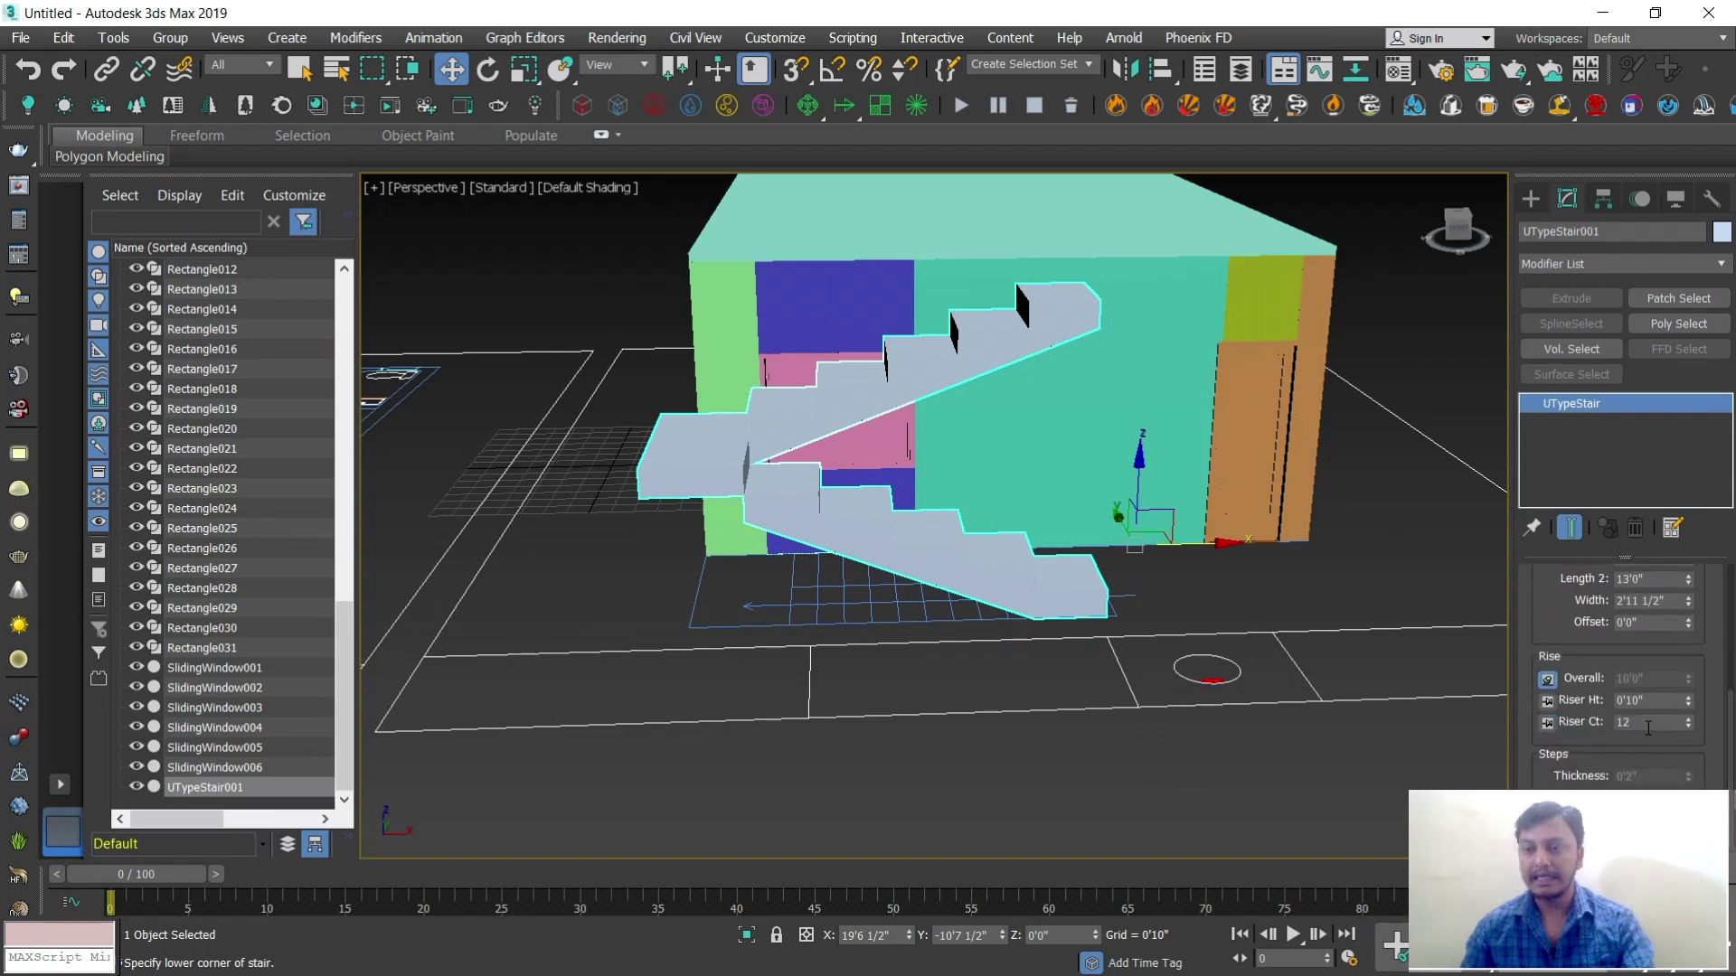
pyautogui.write('21')
pyautogui.press('Return')
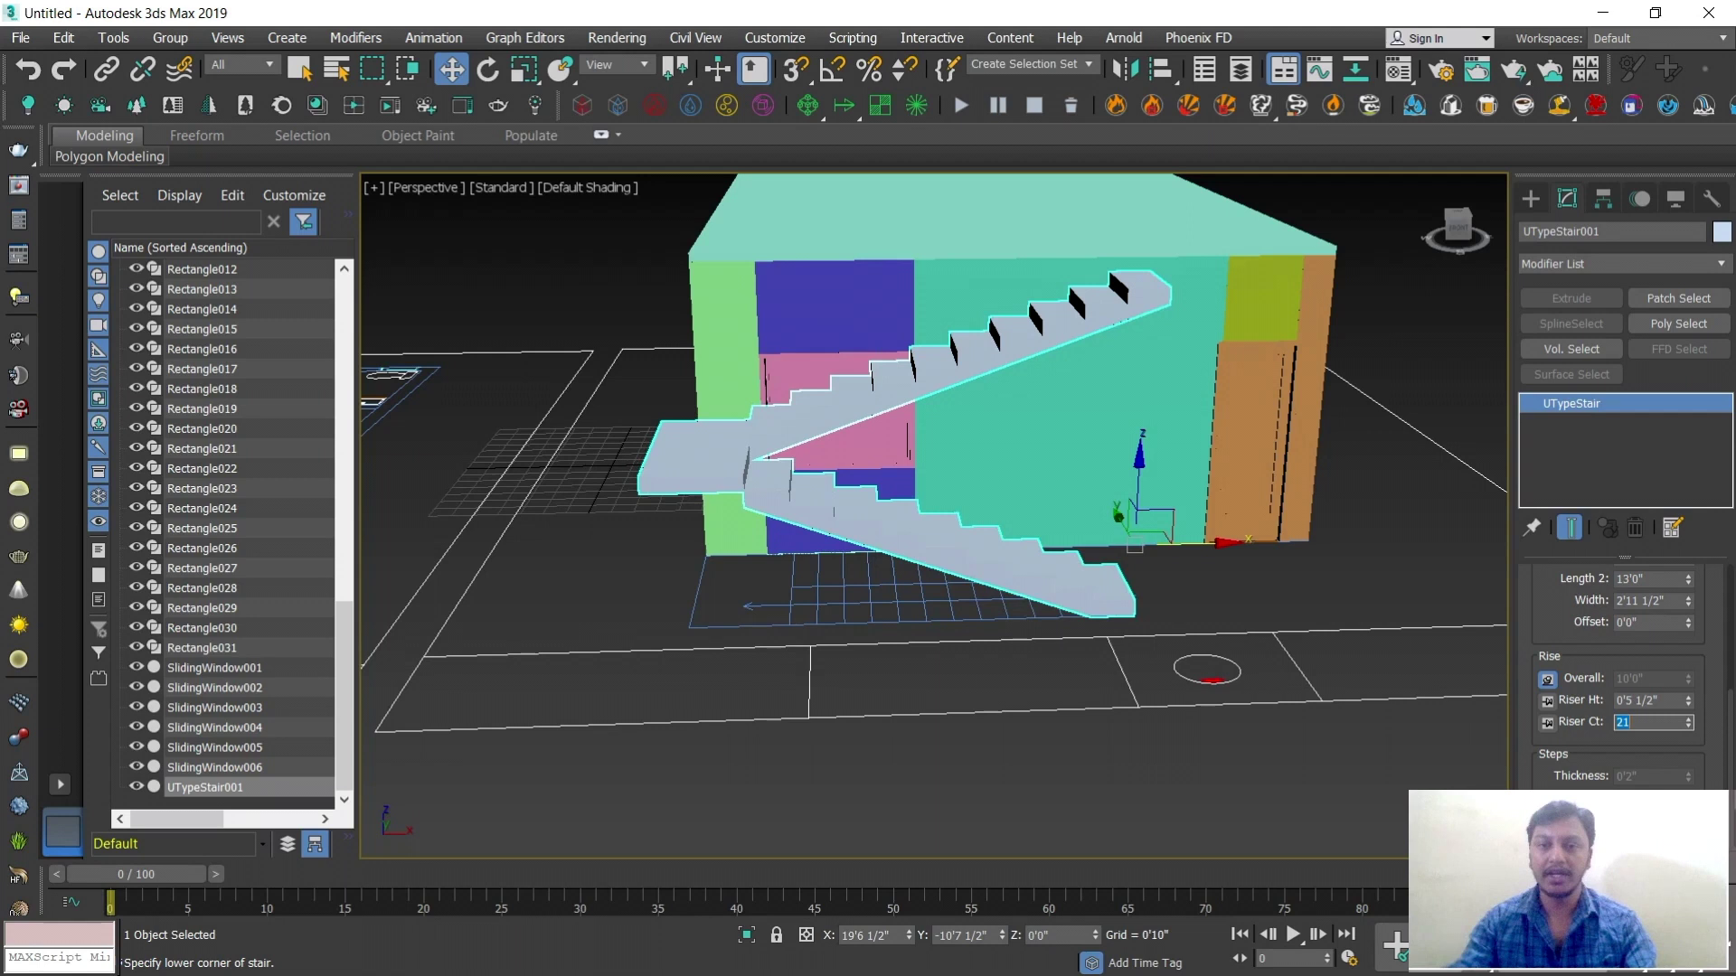
# Shorten the stair's upper flight by reducing Length 2 to about 6'10 1/2"
pyautogui.scroll(3, 1564, 647)
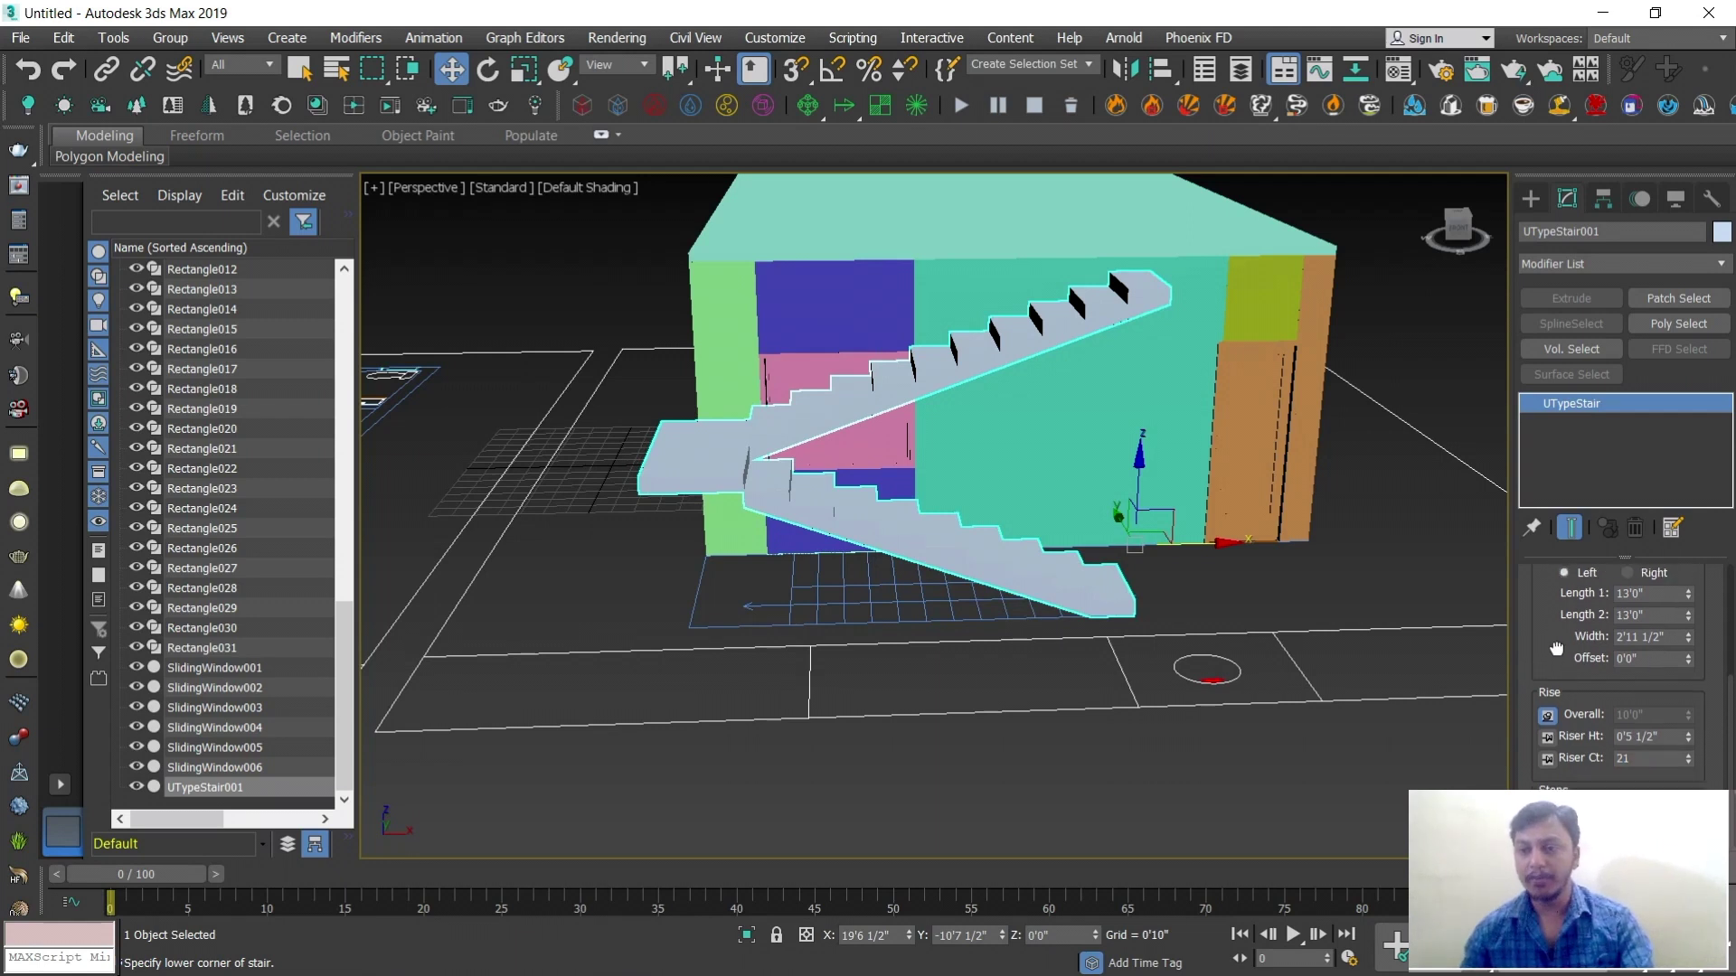
pyautogui.moveTo(1687, 645); pyautogui.dragTo(1690, 693)
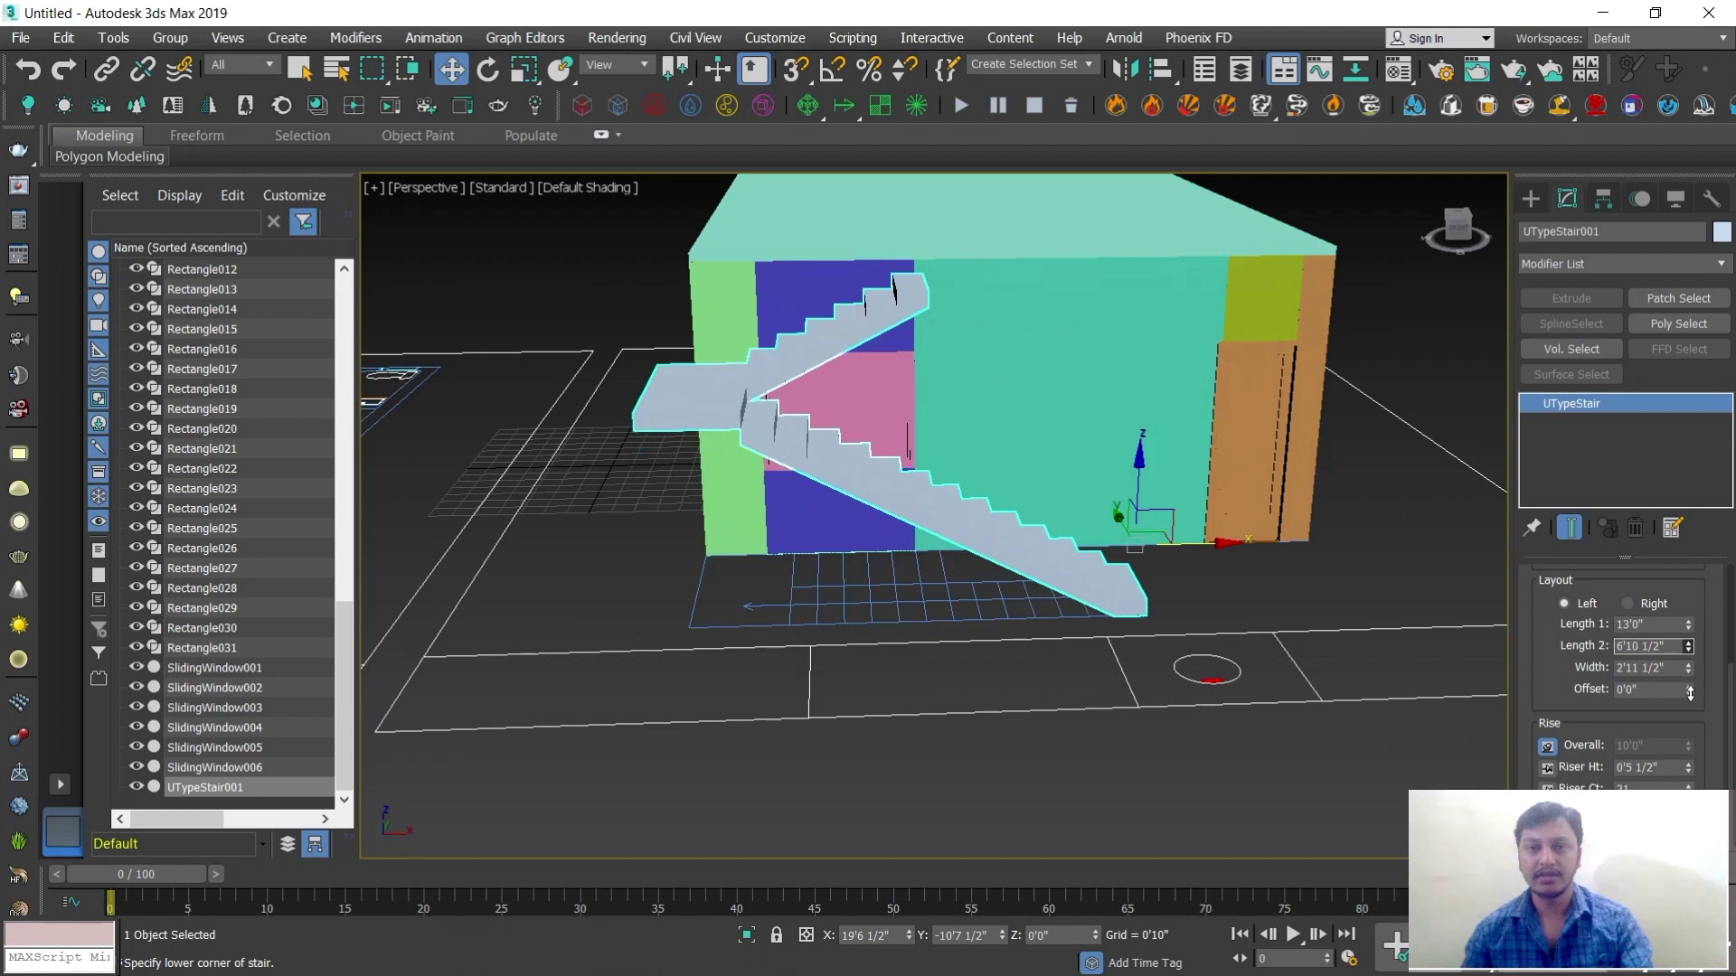
pyautogui.keyDown('alt'); pyautogui.moveTo(894, 490); pyautogui.dragTo(854, 430, button='middle'); pyautogui.keyUp('alt')
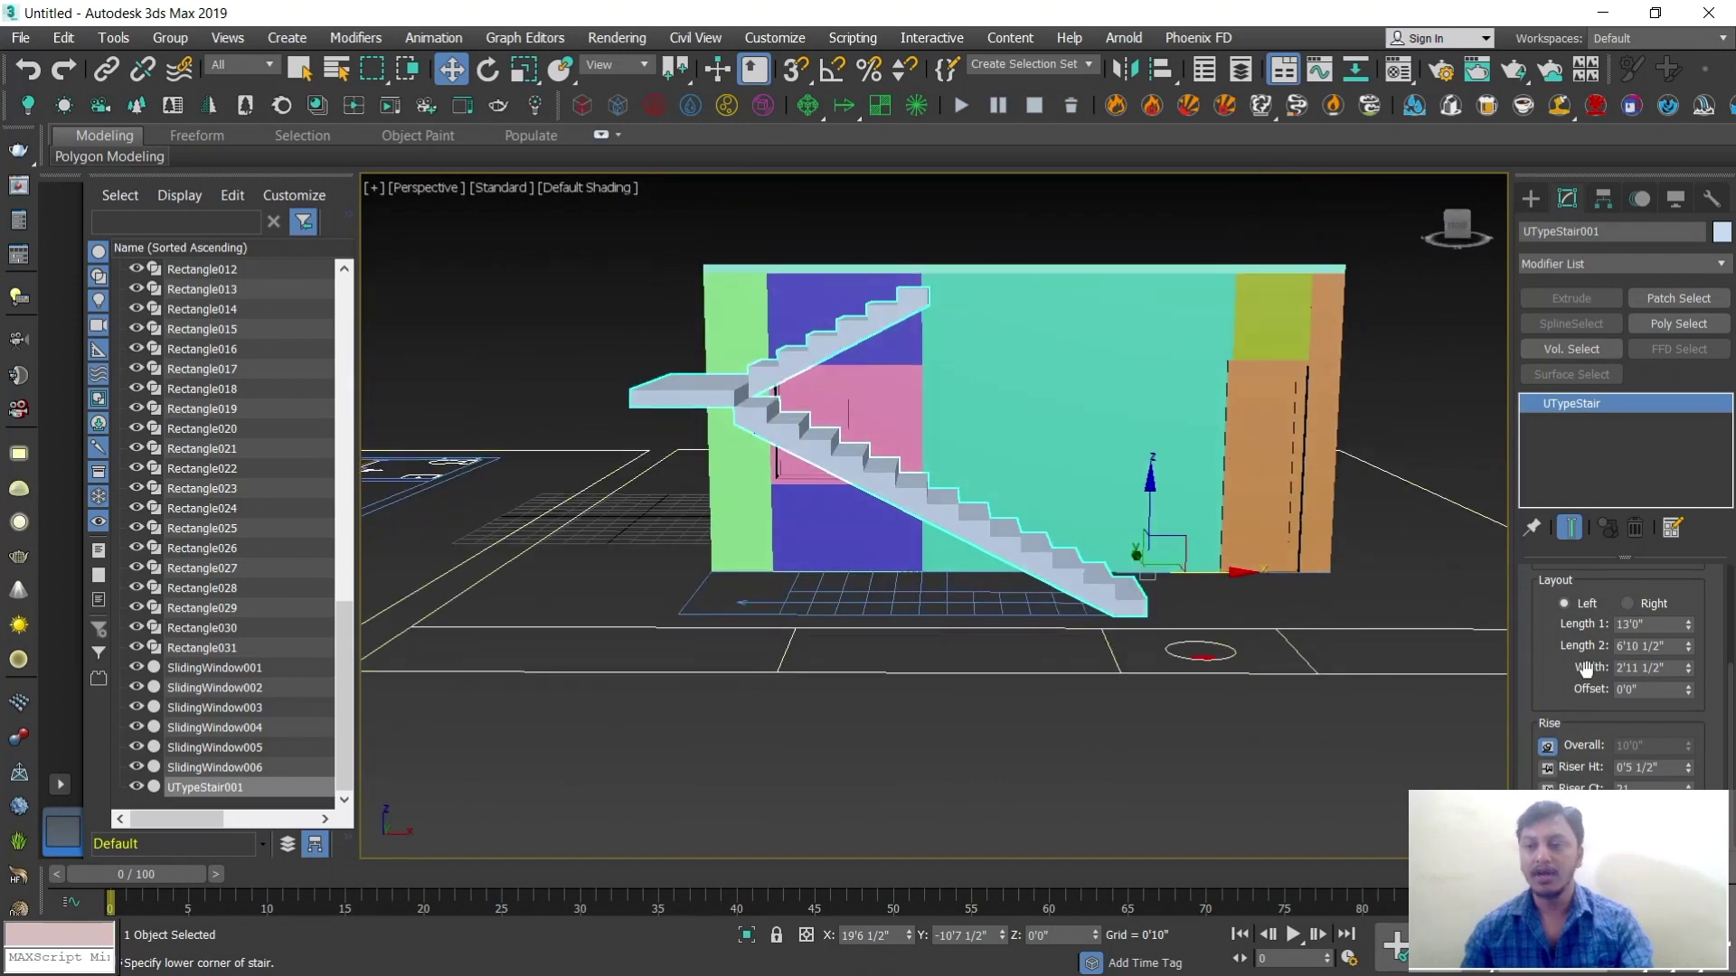
# Pin the riser count and raise the stair's overall rise to about 10'8 1/2" to meet the roof slab
pyautogui.scroll(-2, 1641, 691)
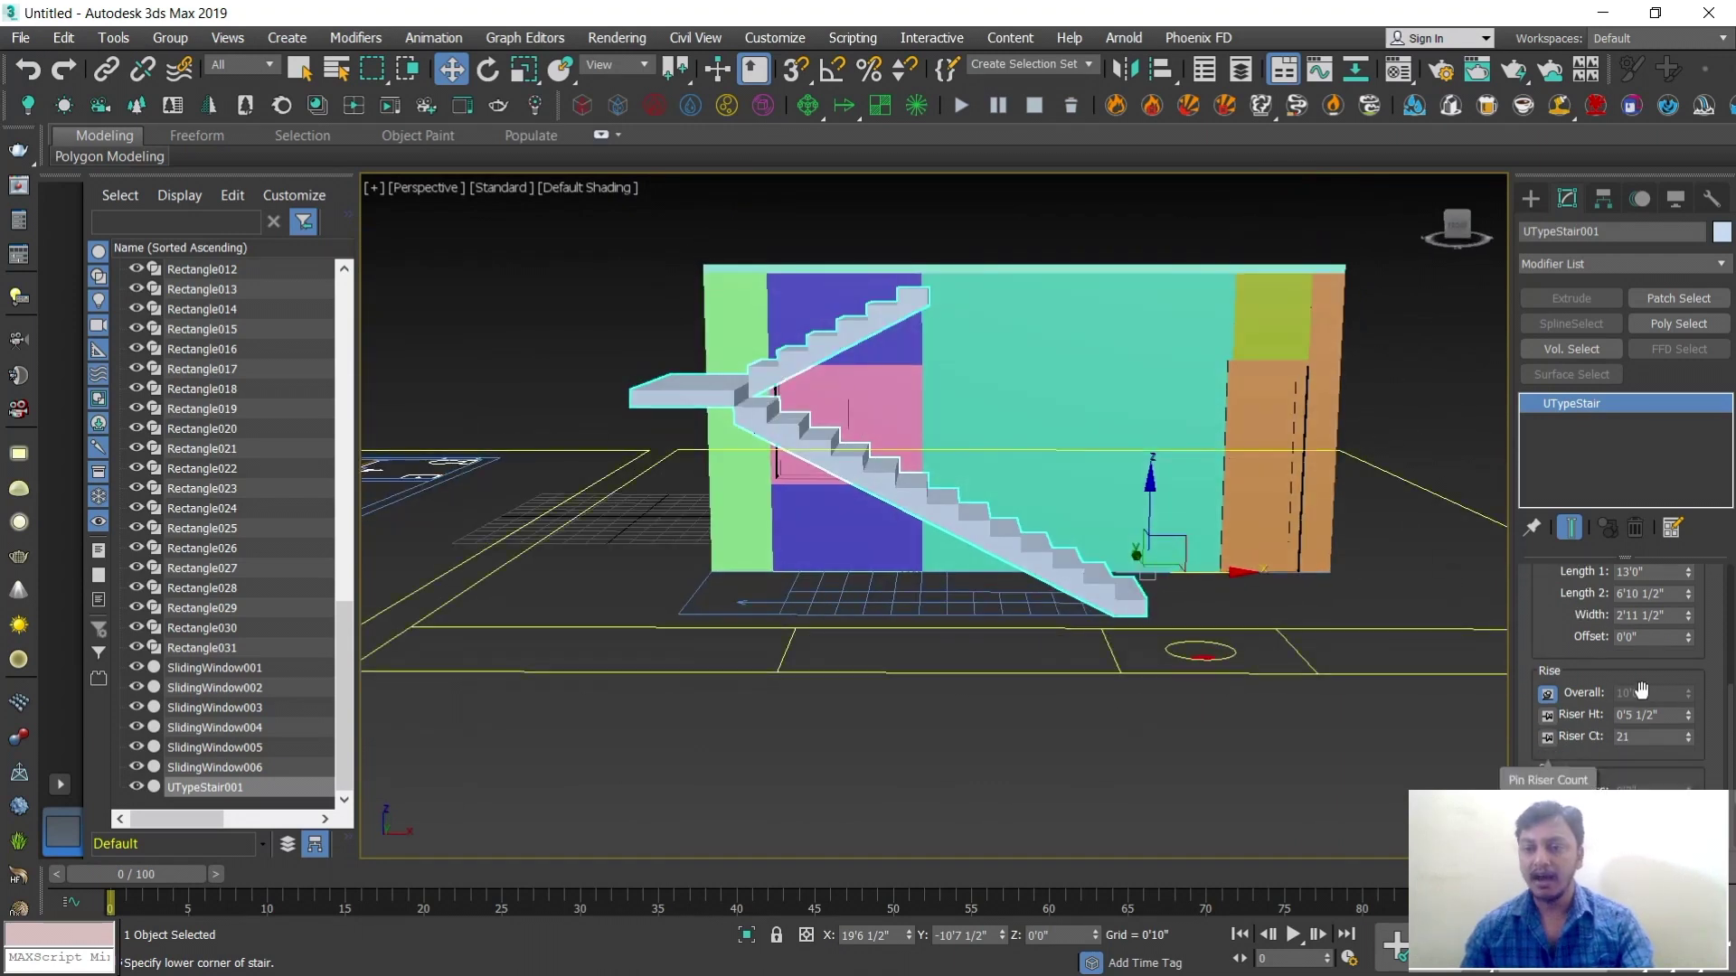
pyautogui.click(1547, 736)
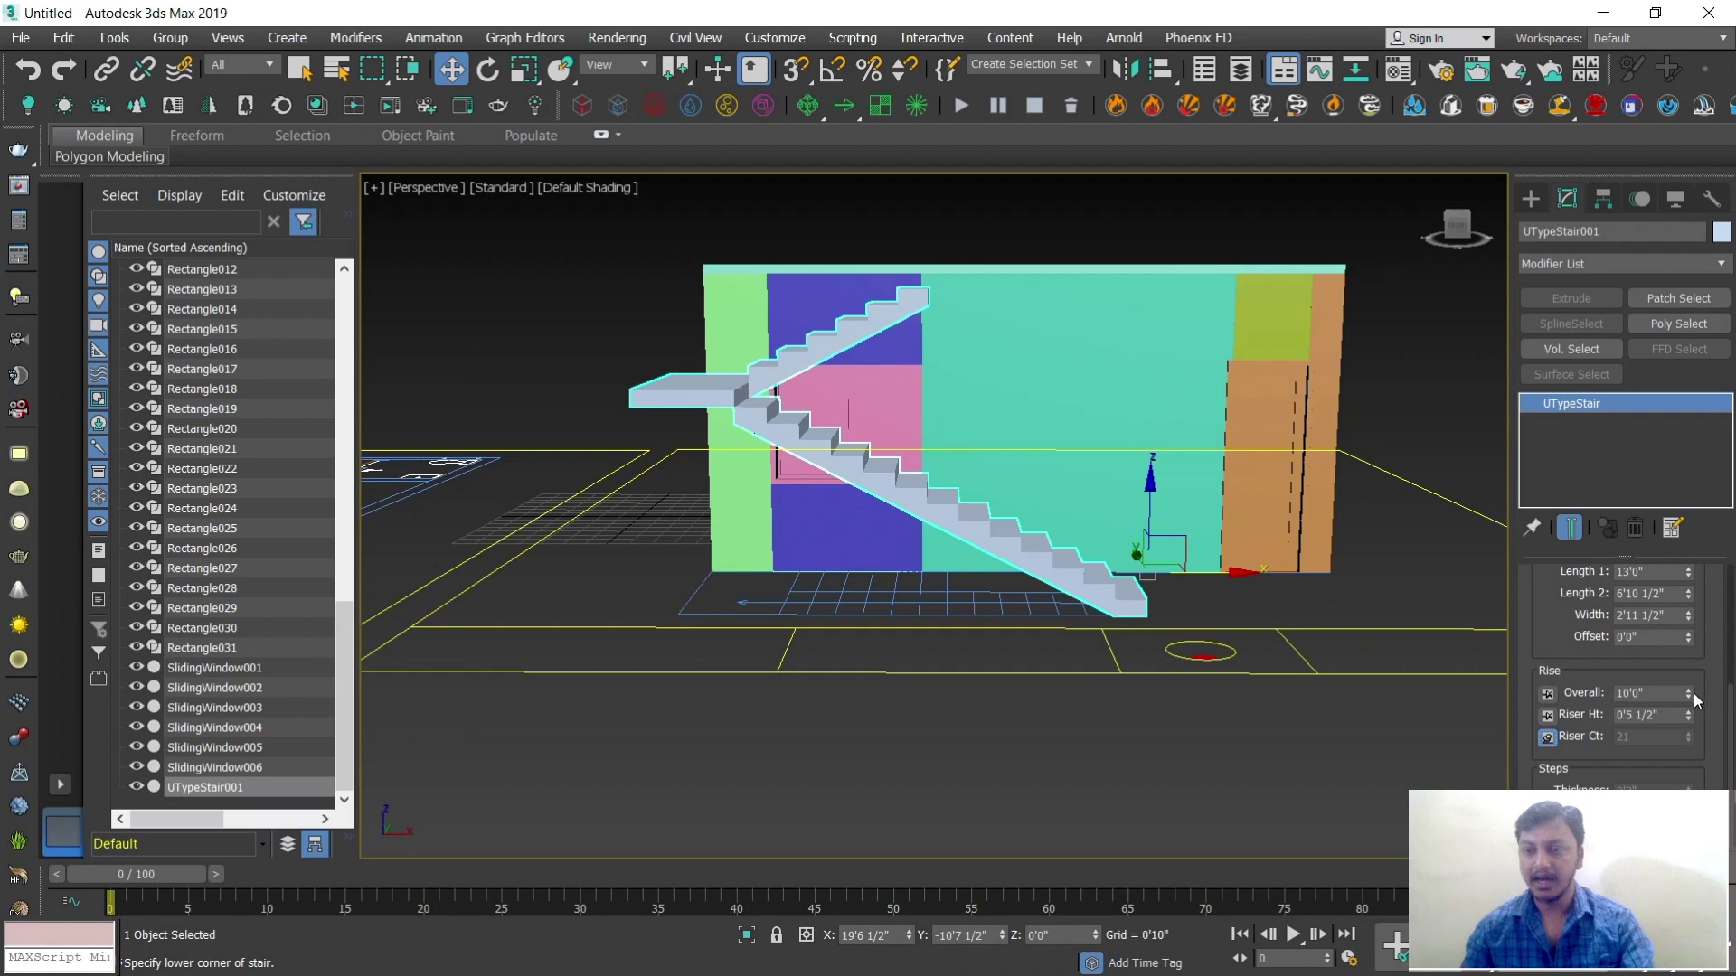
pyautogui.moveTo(1689, 691); pyautogui.dragTo(1691, 705)
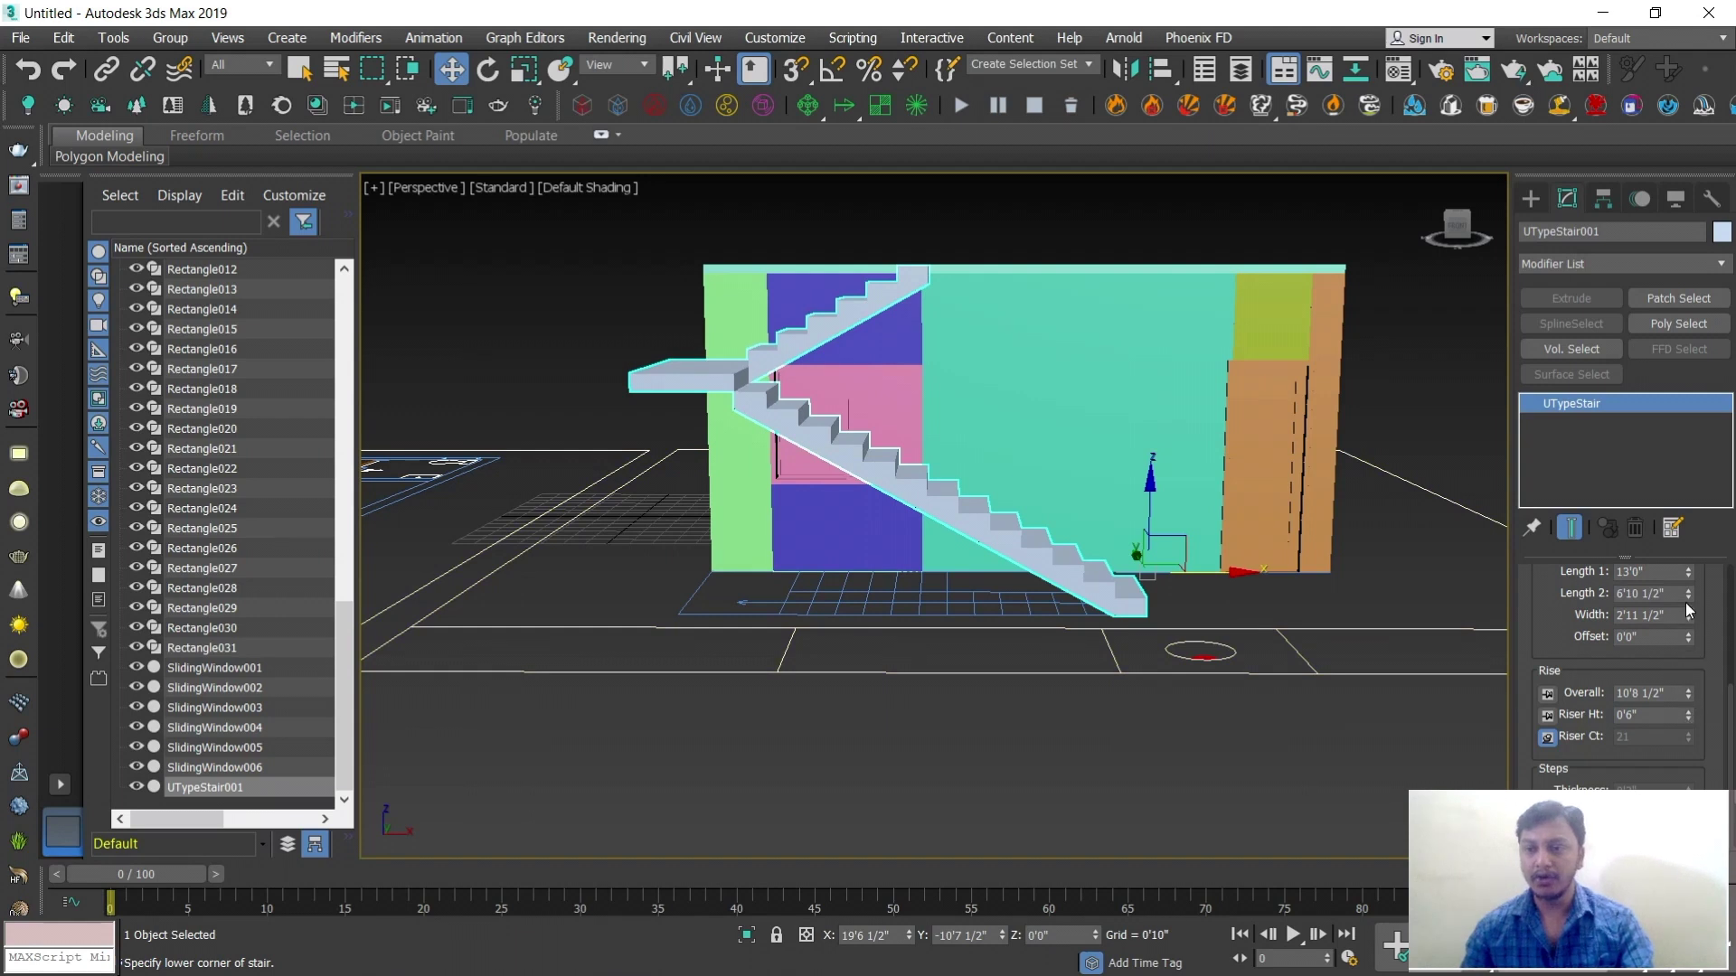
# Lengthen the stair's upper flight by setting Length 2 to about 7'3 1/2"
pyautogui.moveTo(1688, 602); pyautogui.dragTo(1685, 593)
pyautogui.keyDown('alt'); pyautogui.moveTo(1121, 624); pyautogui.dragTo(1046, 551, button='middle'); pyautogui.keyUp('alt')
pyautogui.scroll(-3, 1096, 557)
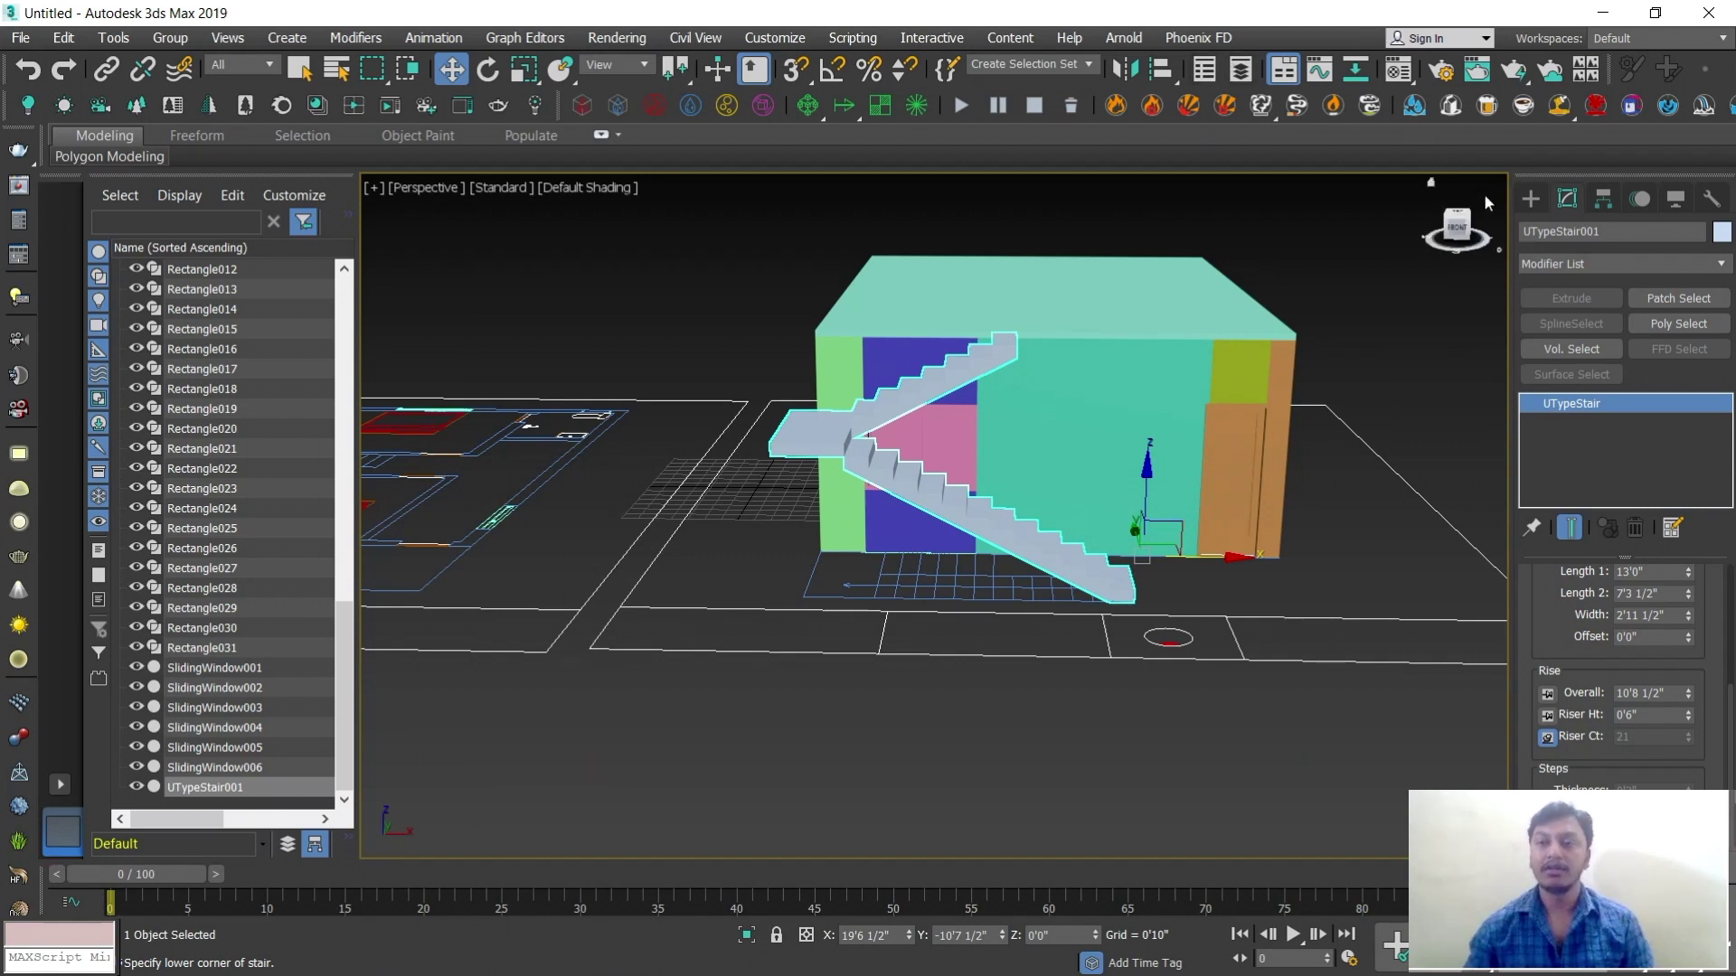
# Switch from editing the stair to creating geometry in the AEC Extended category
pyautogui.click(1531, 198)
pyautogui.click(1618, 258)
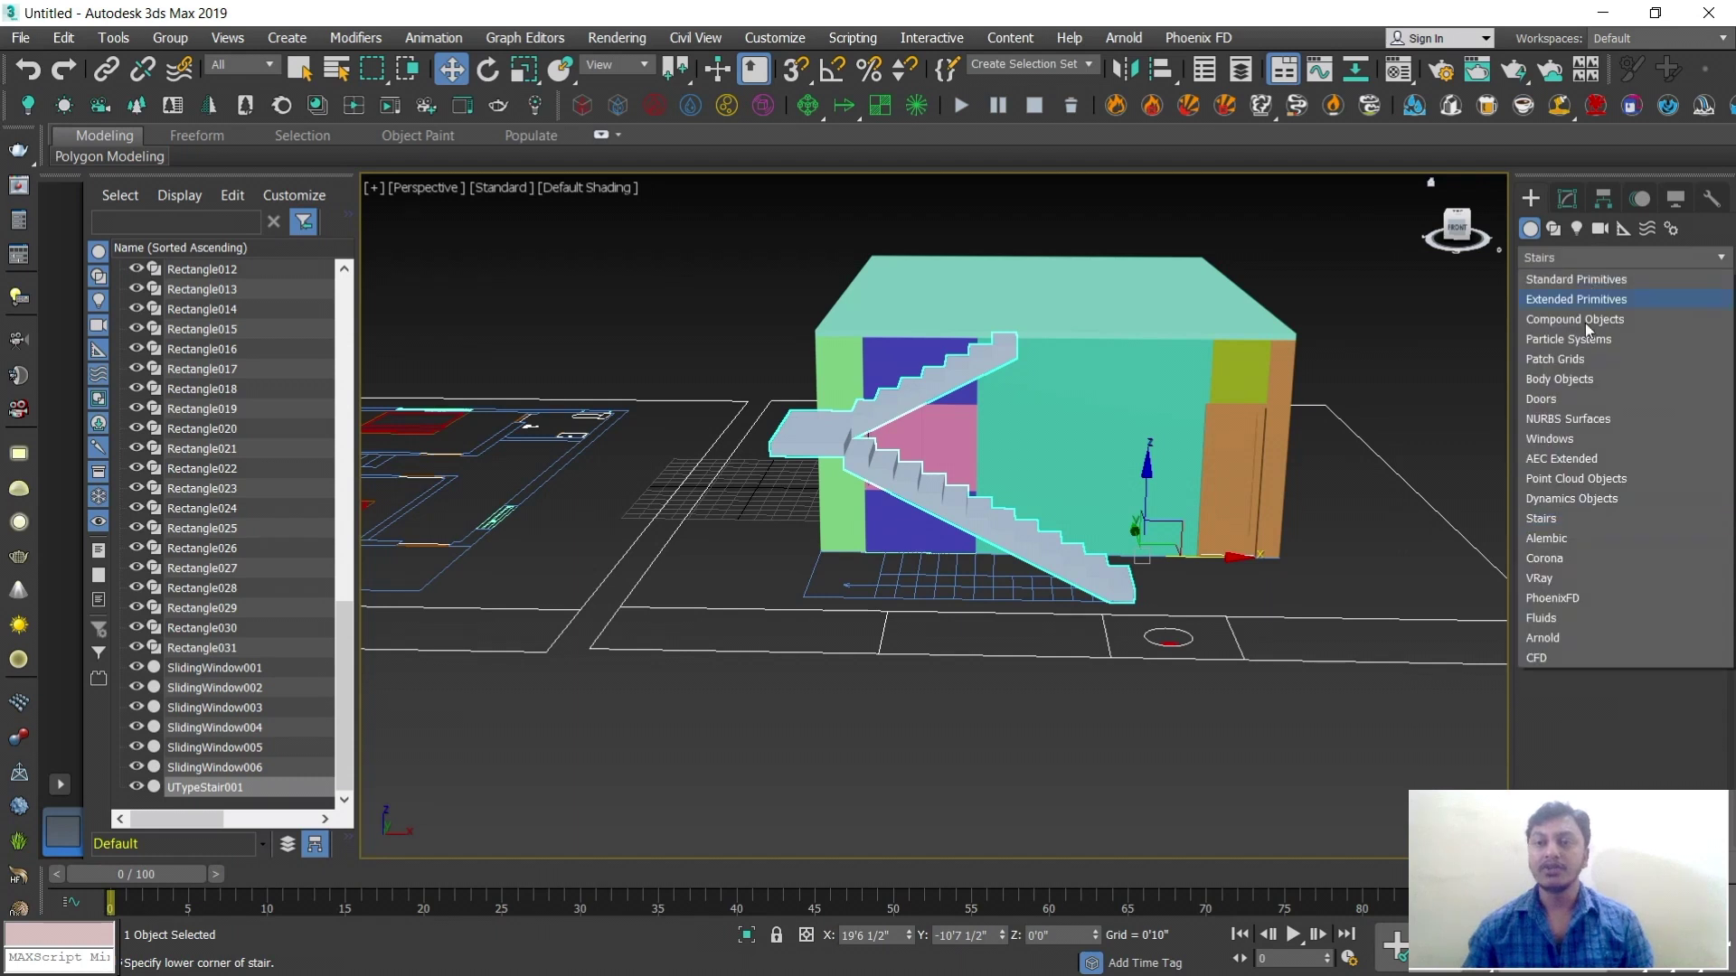
pyautogui.click(1564, 459)
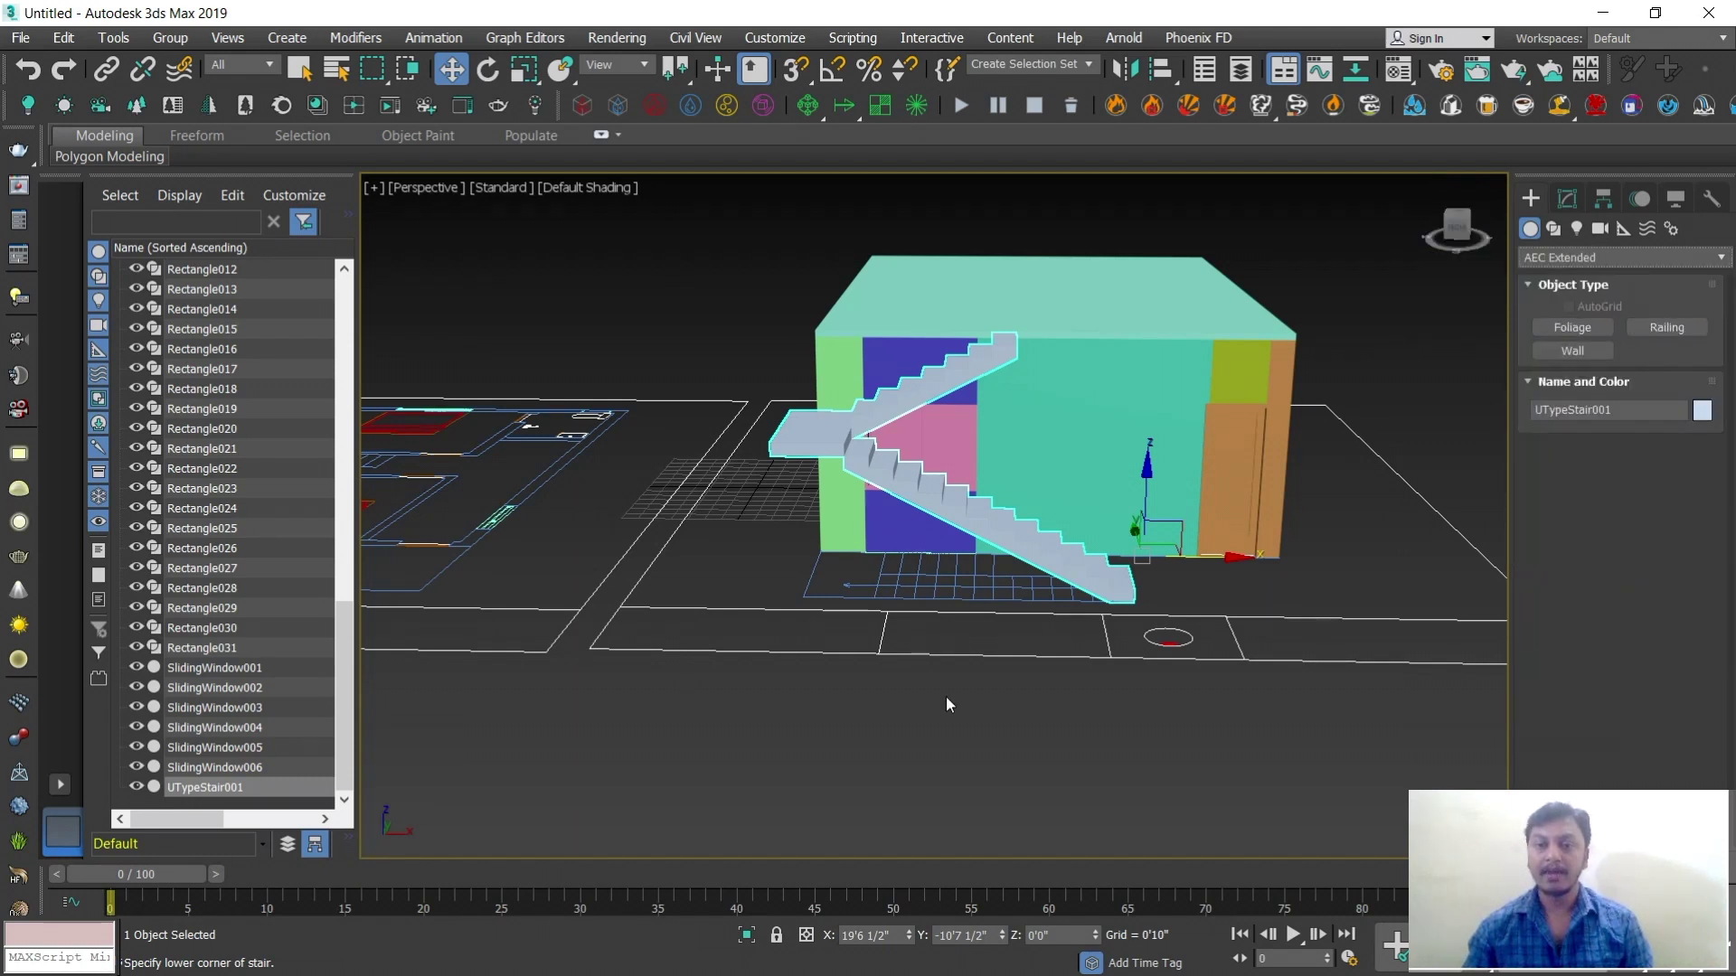
pyautogui.keyDown('alt'); pyautogui.moveTo(997, 673); pyautogui.dragTo(1004, 736, button='middle'); pyautogui.keyUp('alt')
pyautogui.scroll(3, 1012, 632)
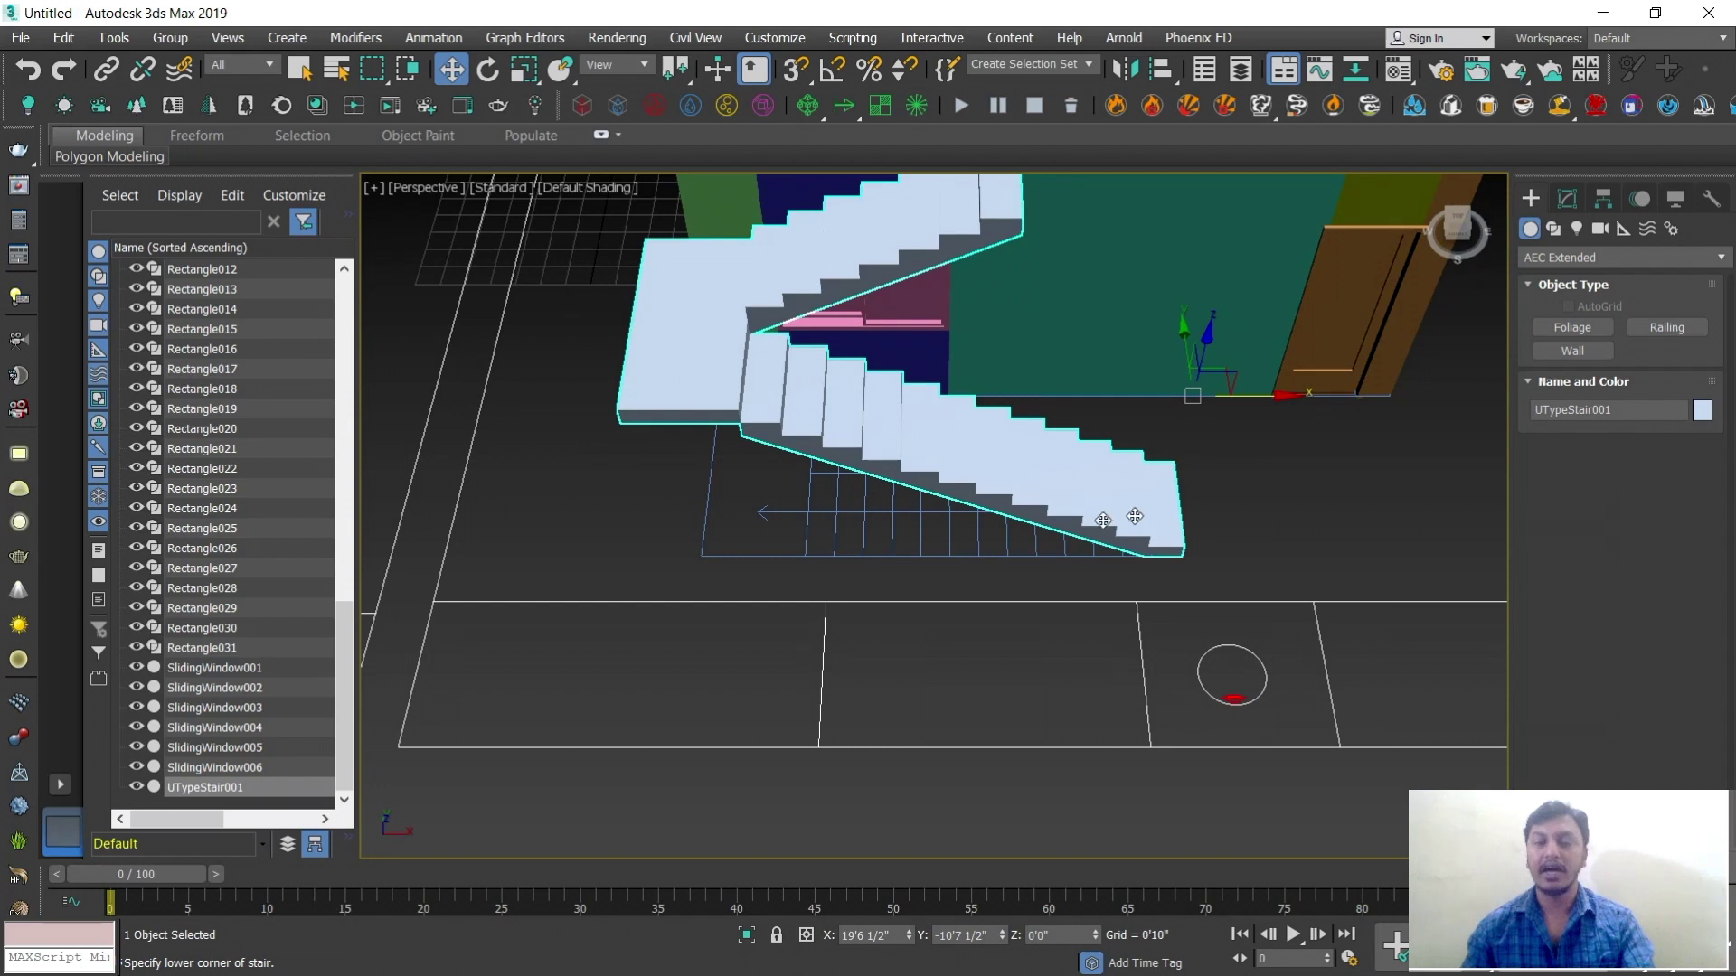
pyautogui.scroll(-3, 954, 501)
pyautogui.keyDown('alt'); pyautogui.moveTo(964, 553); pyautogui.dragTo(968, 504, button='middle'); pyautogui.keyUp('alt')
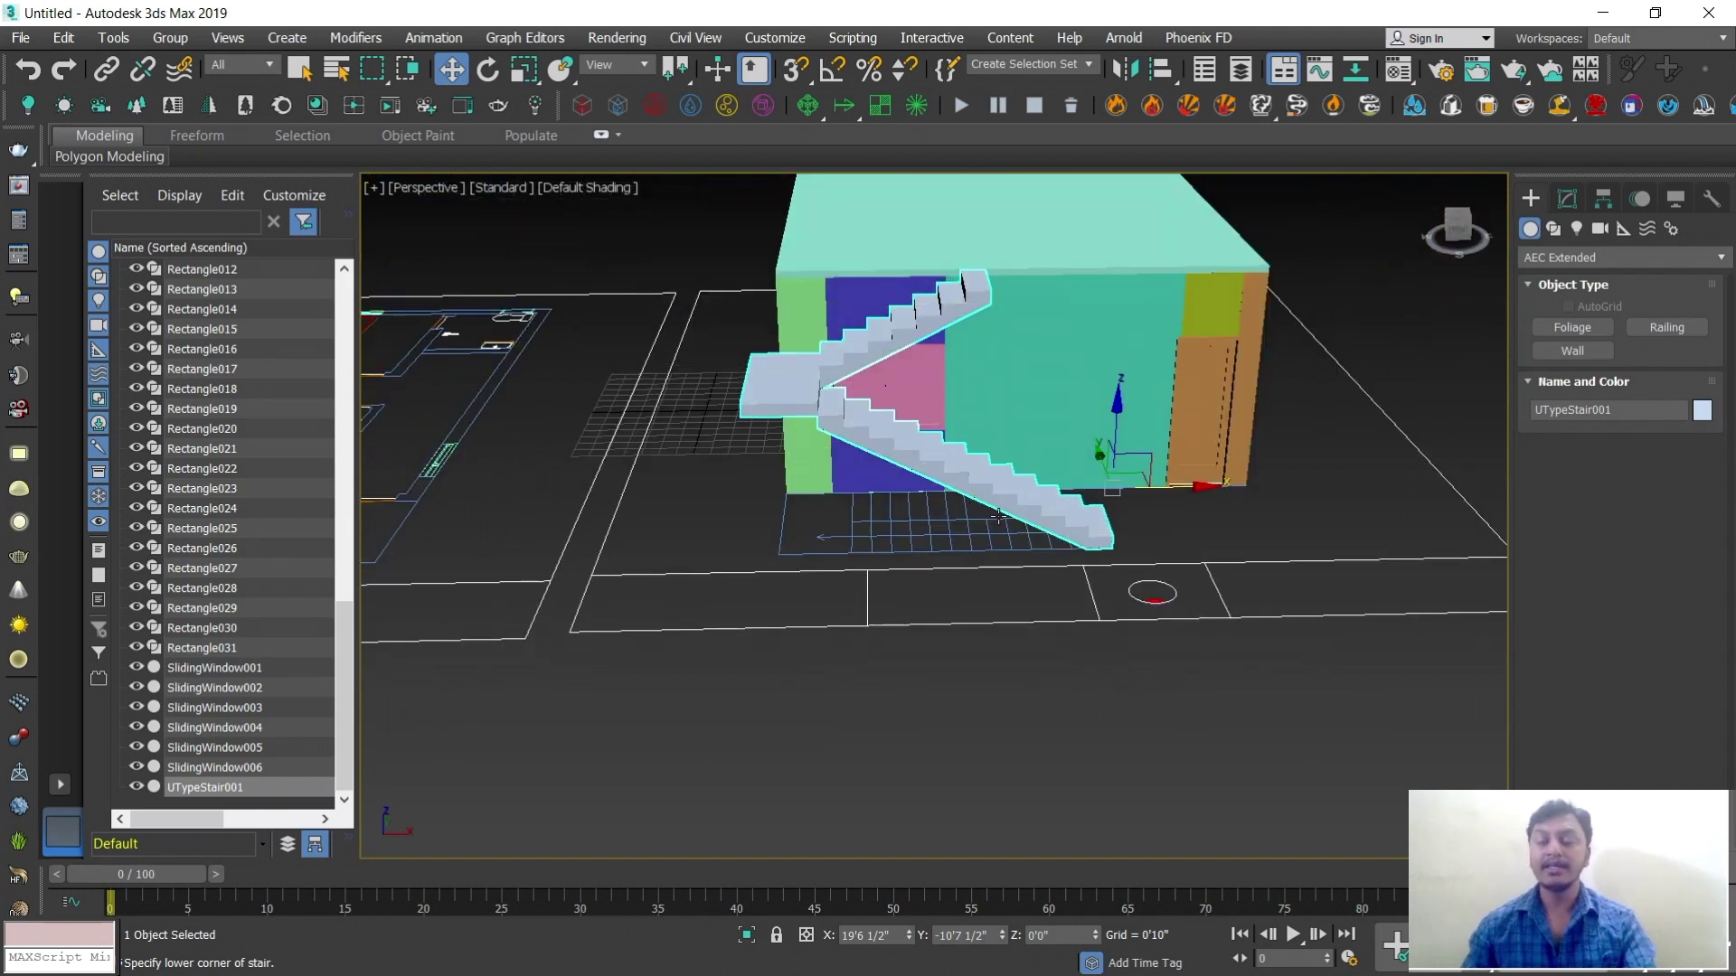
pyautogui.scroll(3, 998, 513)
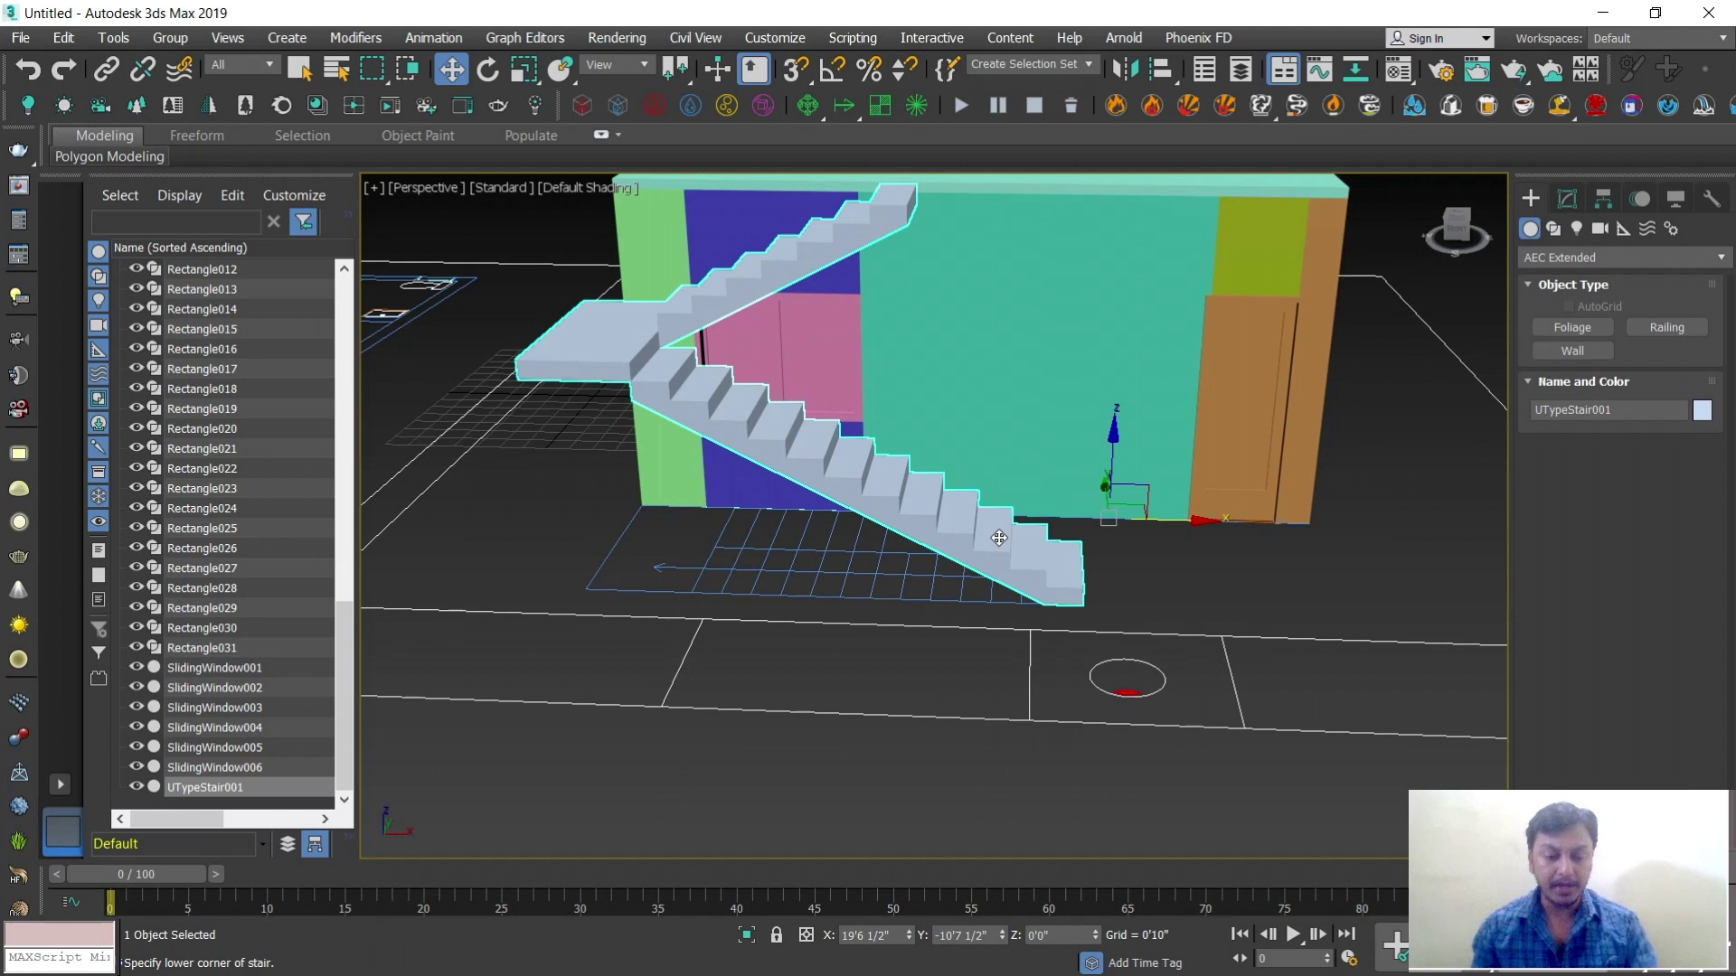
pyautogui.scroll(-3, 999, 538)
pyautogui.keyDown('alt'); pyautogui.moveTo(981, 536); pyautogui.dragTo(1060, 574, button='middle'); pyautogui.keyUp('alt')
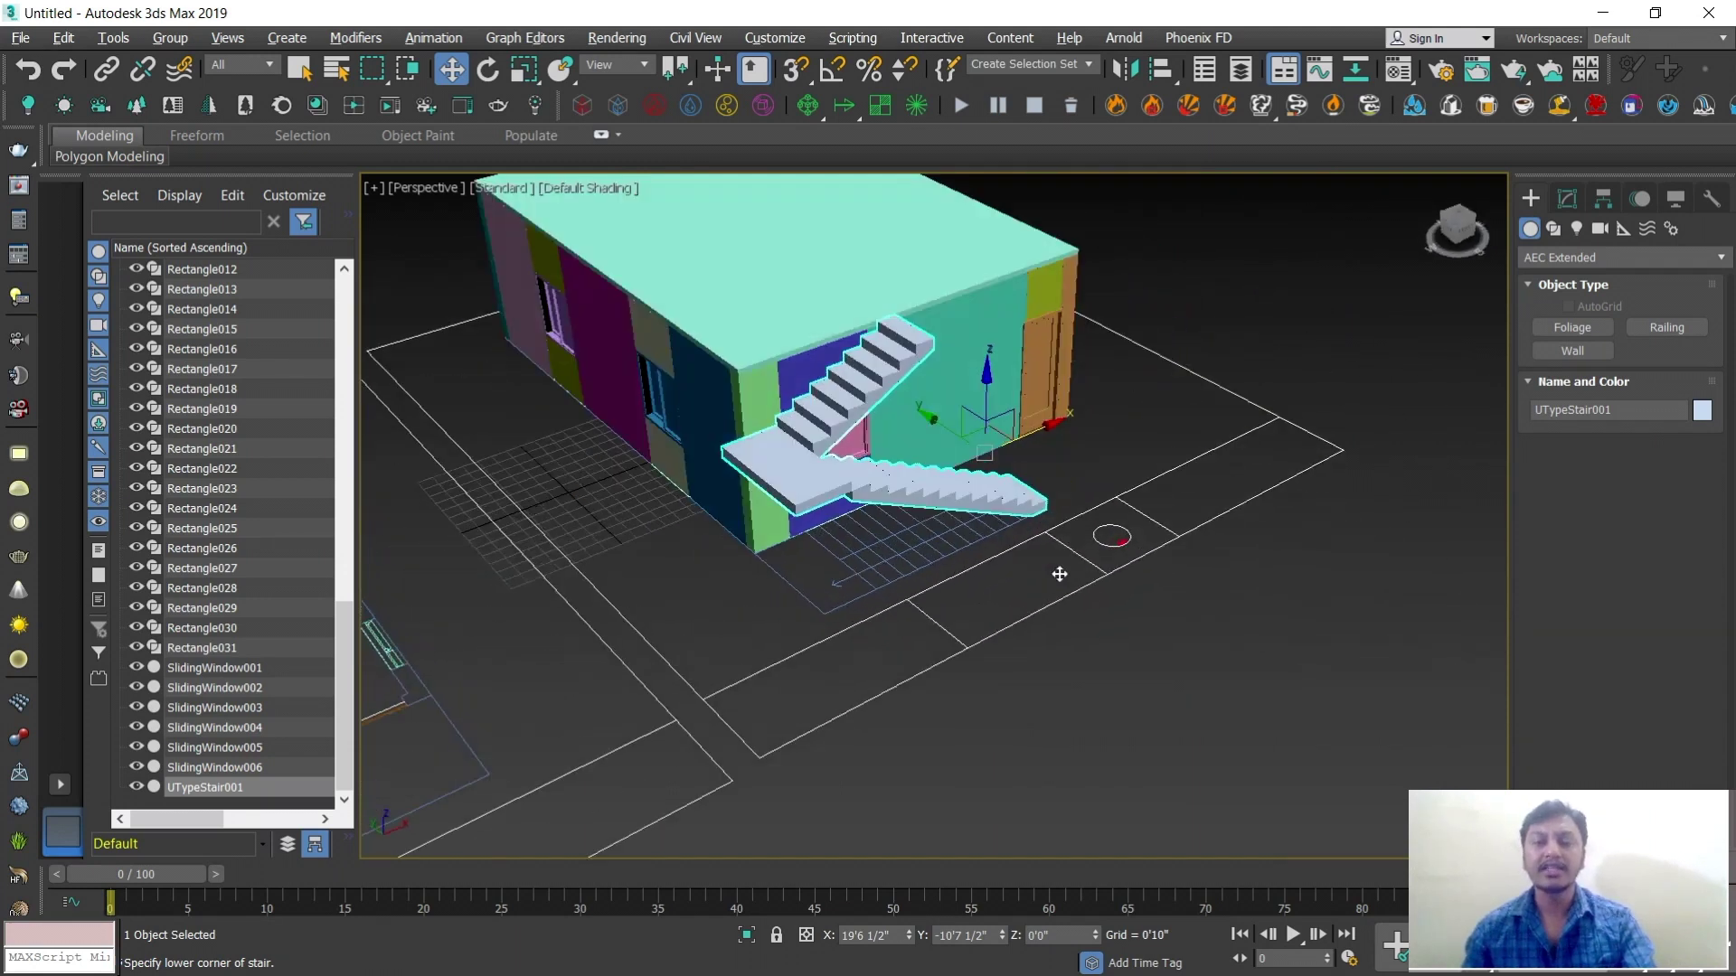
# Draw a rectangle about 6'0 1/2" by 12'2" in the top view, from the upper flight's end along the front wall to the house corner
pyautogui.scroll(4, 1020, 407)
pyautogui.scroll(1, 985, 398)
pyautogui.scroll(2, 941, 414)
pyautogui.scroll(2, 857, 416)
pyautogui.scroll(-2, 857, 416)
pyautogui.keyDown('alt'); pyautogui.moveTo(909, 427); pyautogui.dragTo(976, 457, button='middle'); pyautogui.keyUp('alt')
pyautogui.click(1538, 257)
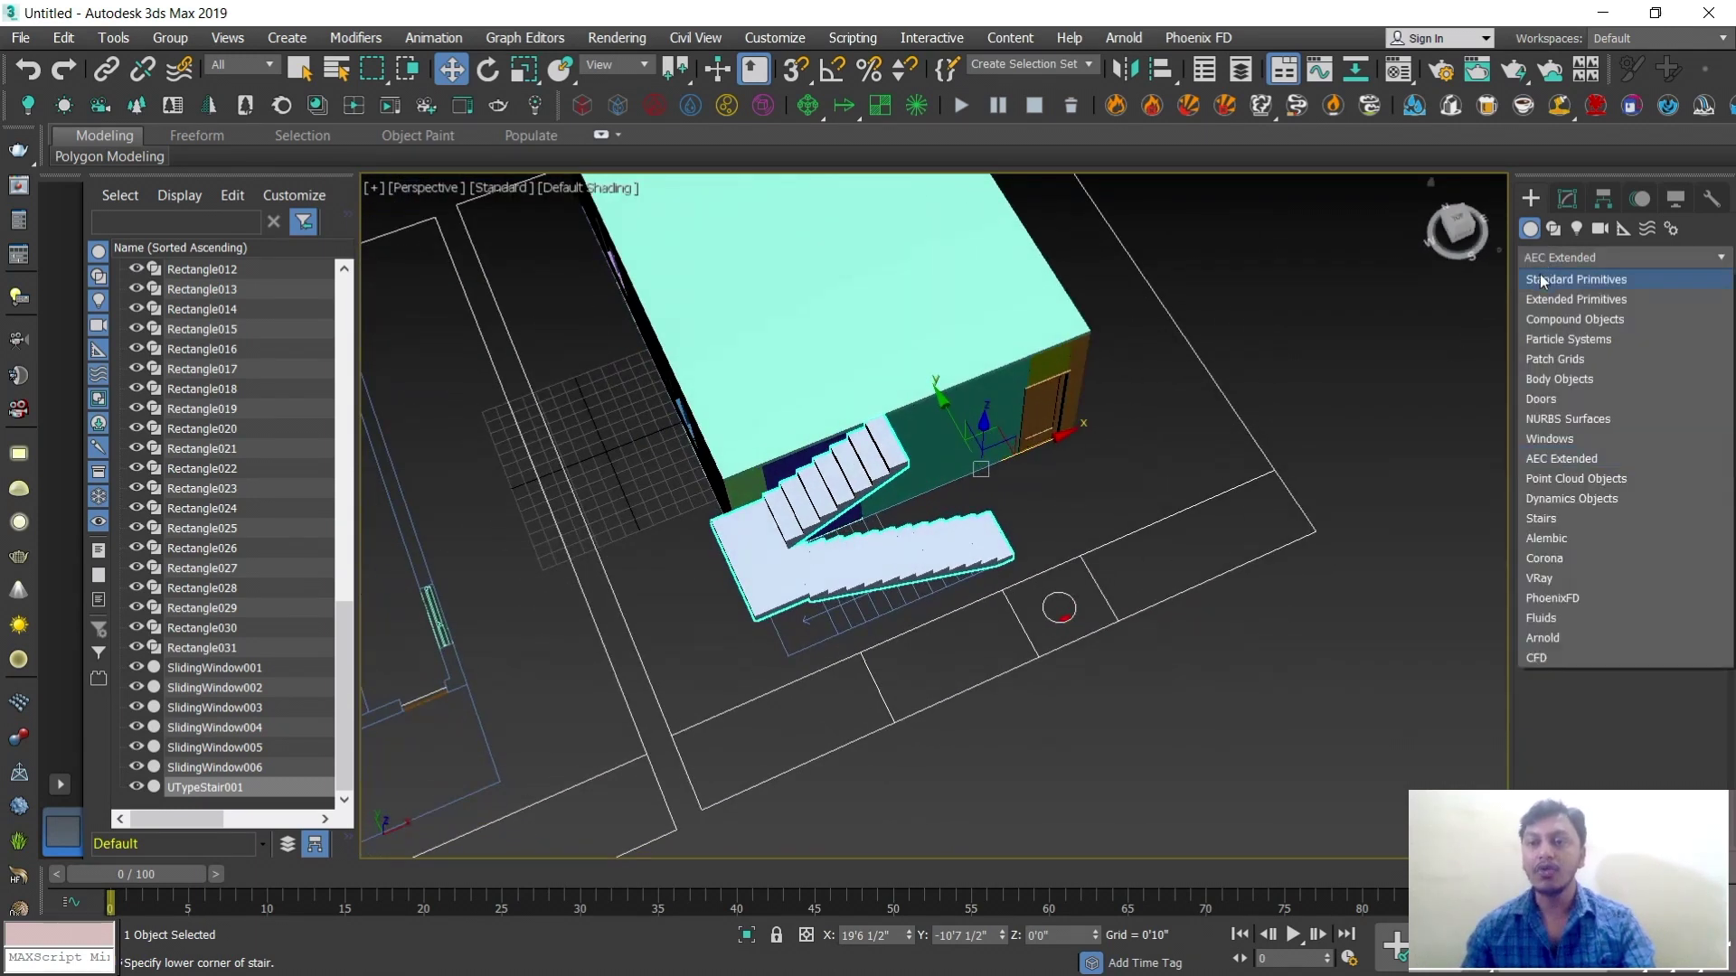
pyautogui.click(1539, 279)
pyautogui.click(1553, 229)
pyautogui.click(1669, 345)
pyautogui.hotkey('alt', 'w')
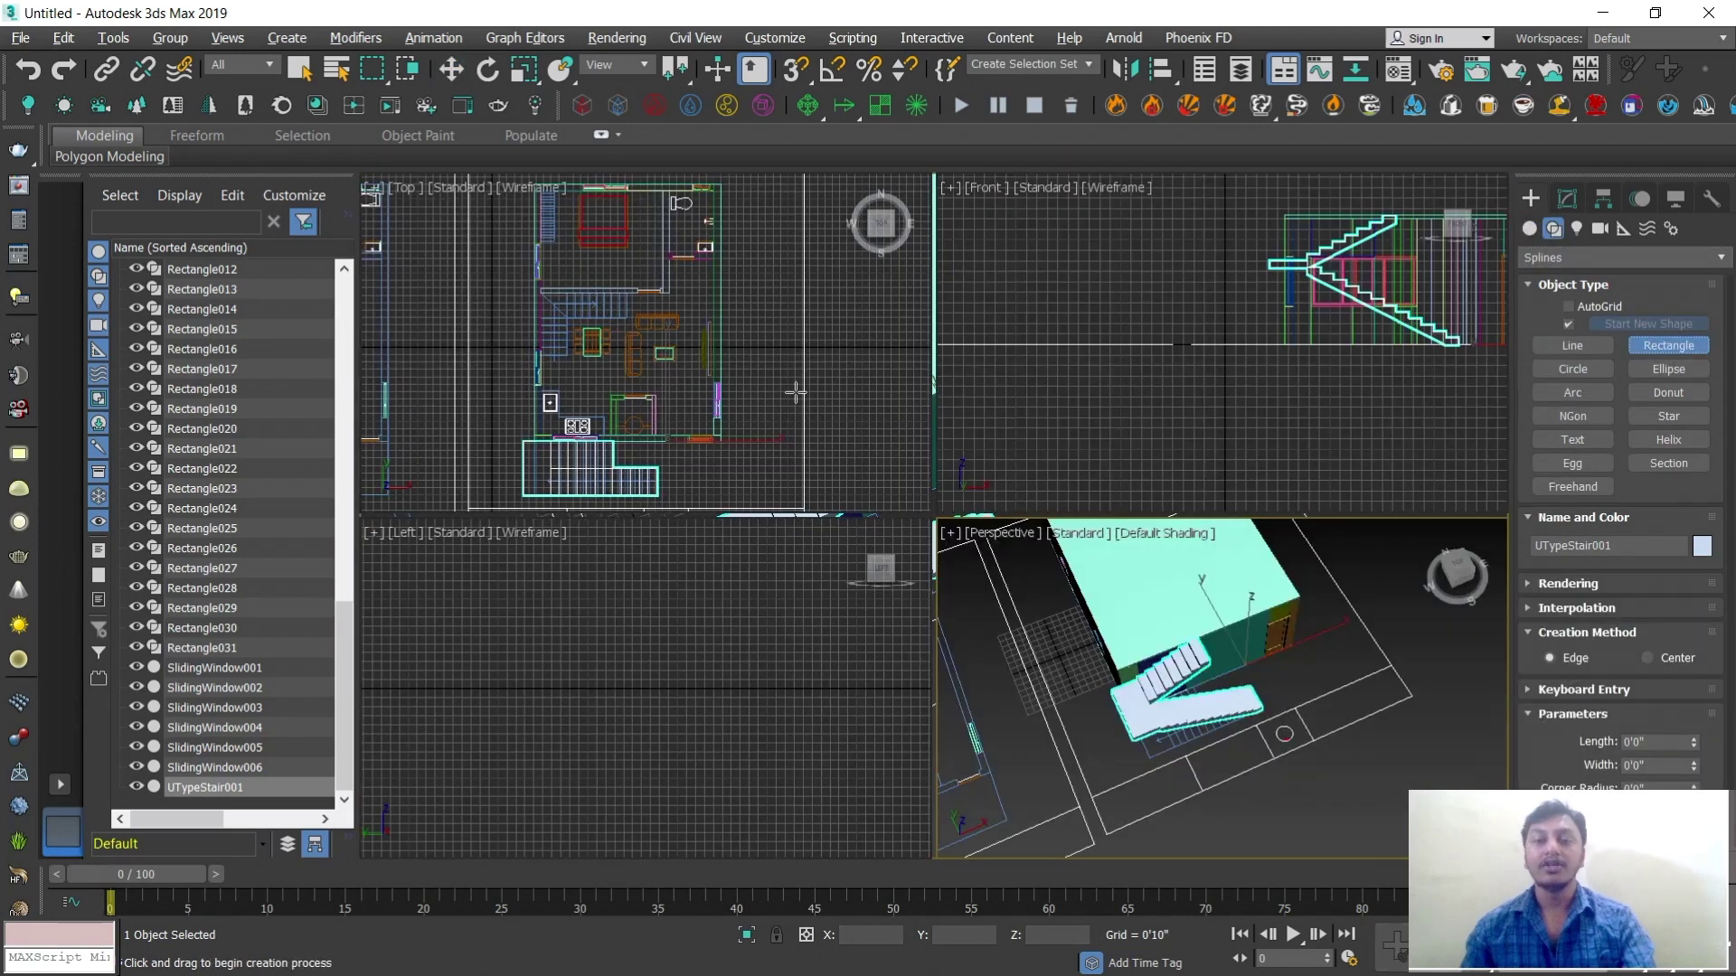
pyautogui.hotkey('alt', 'w')
pyautogui.scroll(8, 796, 392)
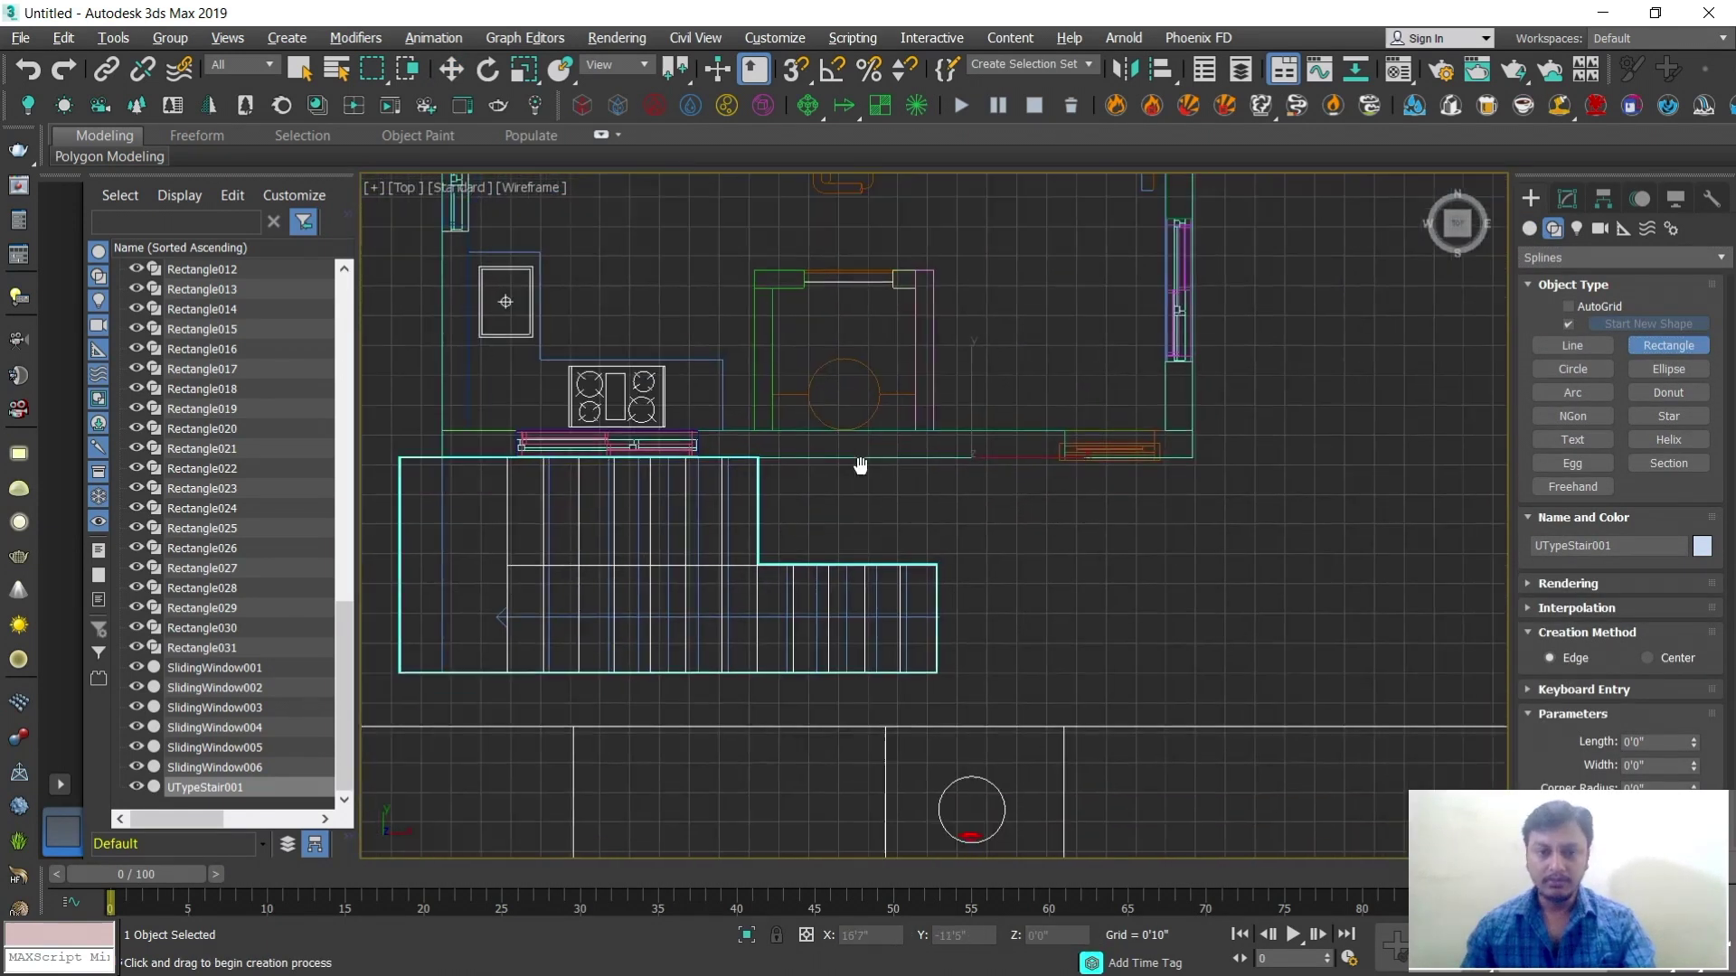
pyautogui.moveTo(860, 466); pyautogui.dragTo(845, 400, button='middle')
pyautogui.moveTo(740, 391)
pyautogui.mouseDown()
pyautogui.moveTo(801, 491)
pyautogui.moveTo(940, 560)
pyautogui.moveTo(1176, 606)
pyautogui.mouseUp()
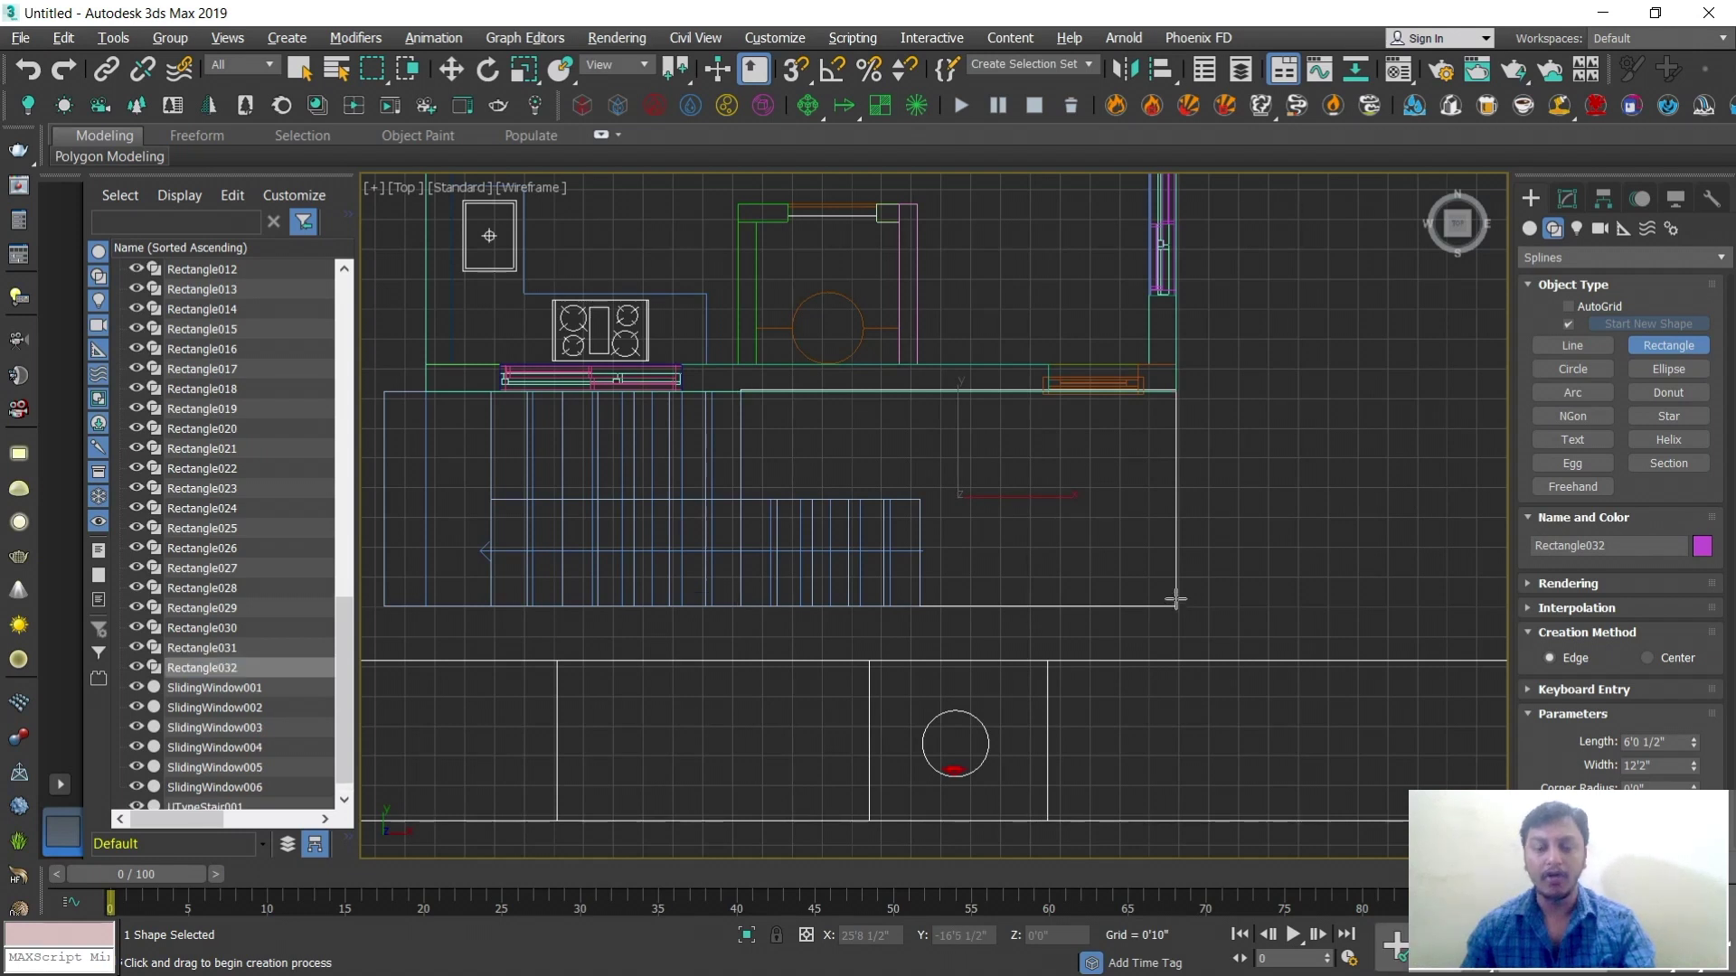
pyautogui.rightClick(1177, 588)
# Raise the landing rectangle to roof slab level, at a Z height of about 9'11 1/2"
pyautogui.hotkey('alt', 'w')
pyautogui.rightClick(1166, 551)
pyautogui.hotkey('alt', 'w')
pyautogui.keyDown('alt'); pyautogui.moveTo(1063, 571); pyautogui.dragTo(1060, 529, button='middle'); pyautogui.keyUp('alt')
pyautogui.moveTo(1007, 465); pyautogui.dragTo(985, 313)
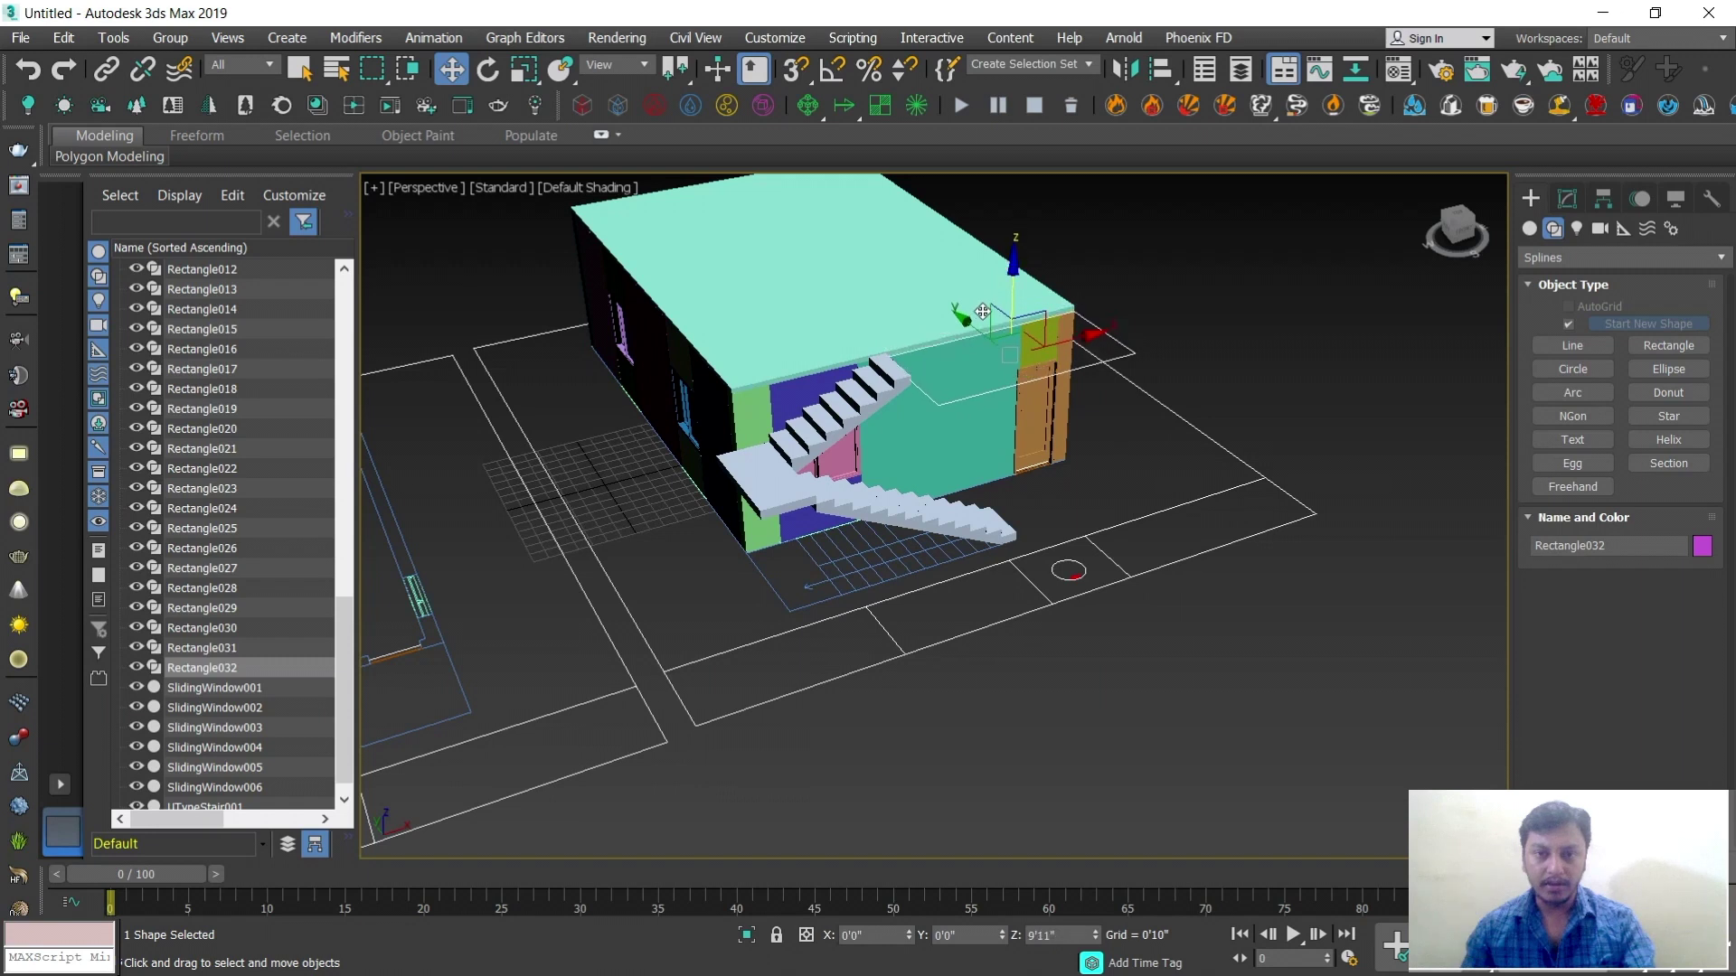
pyautogui.keyDown('alt'); pyautogui.moveTo(1063, 403); pyautogui.dragTo(999, 404, button='middle'); pyautogui.keyUp('alt')
pyautogui.scroll(3, 1038, 405)
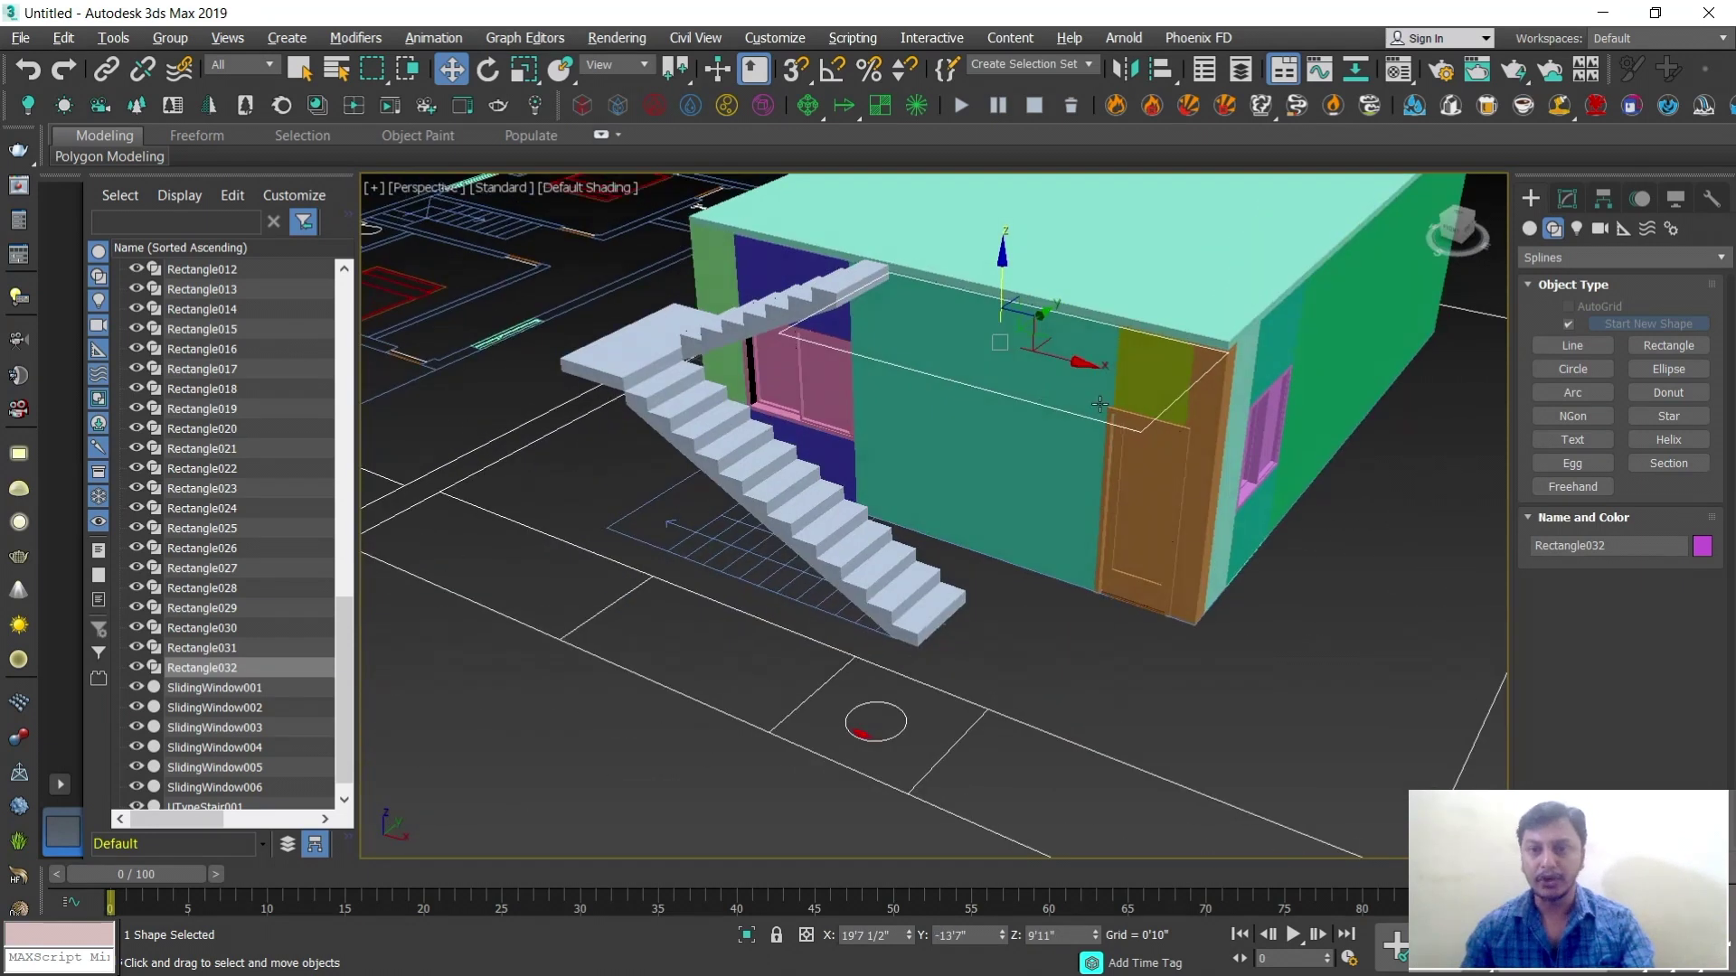
pyautogui.scroll(4, 1018, 407)
pyautogui.keyDown('alt'); pyautogui.moveTo(1125, 405); pyautogui.dragTo(1102, 402, button='middle'); pyautogui.keyUp('alt')
pyautogui.moveTo(920, 244); pyautogui.dragTo(913, 239)
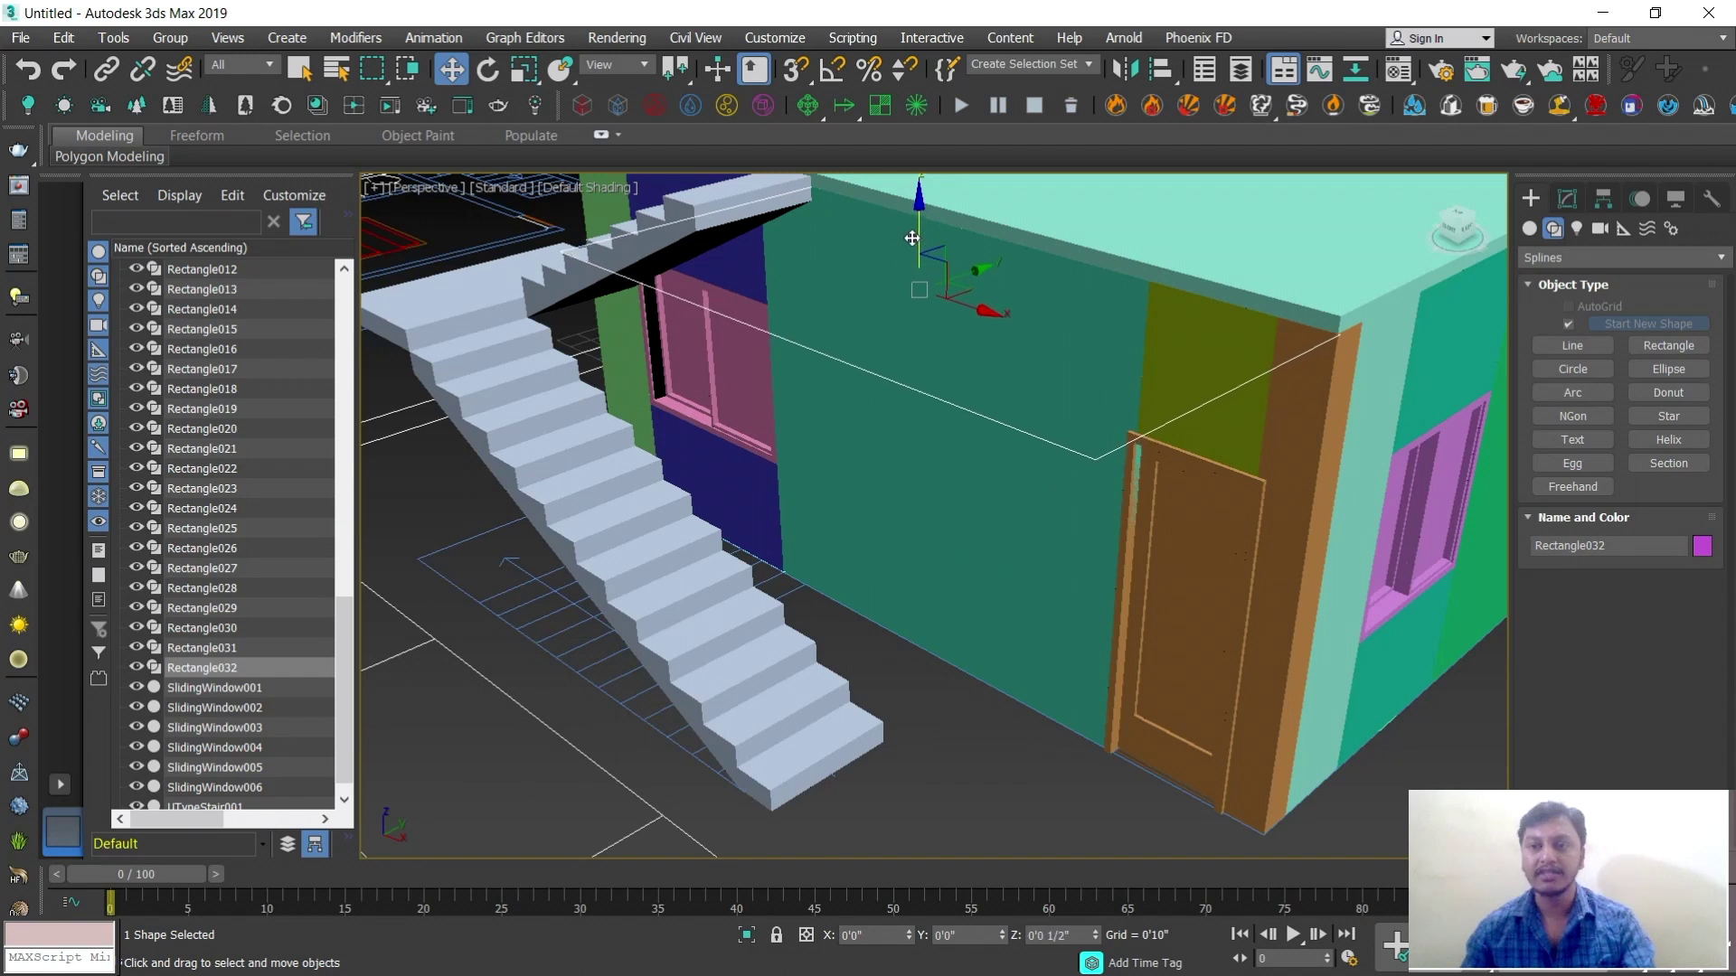
# Extrude the landing rectangle 0'3 1/2" and raise it slightly to Z 10'0", in line with the roof slab
pyautogui.click(1567, 198)
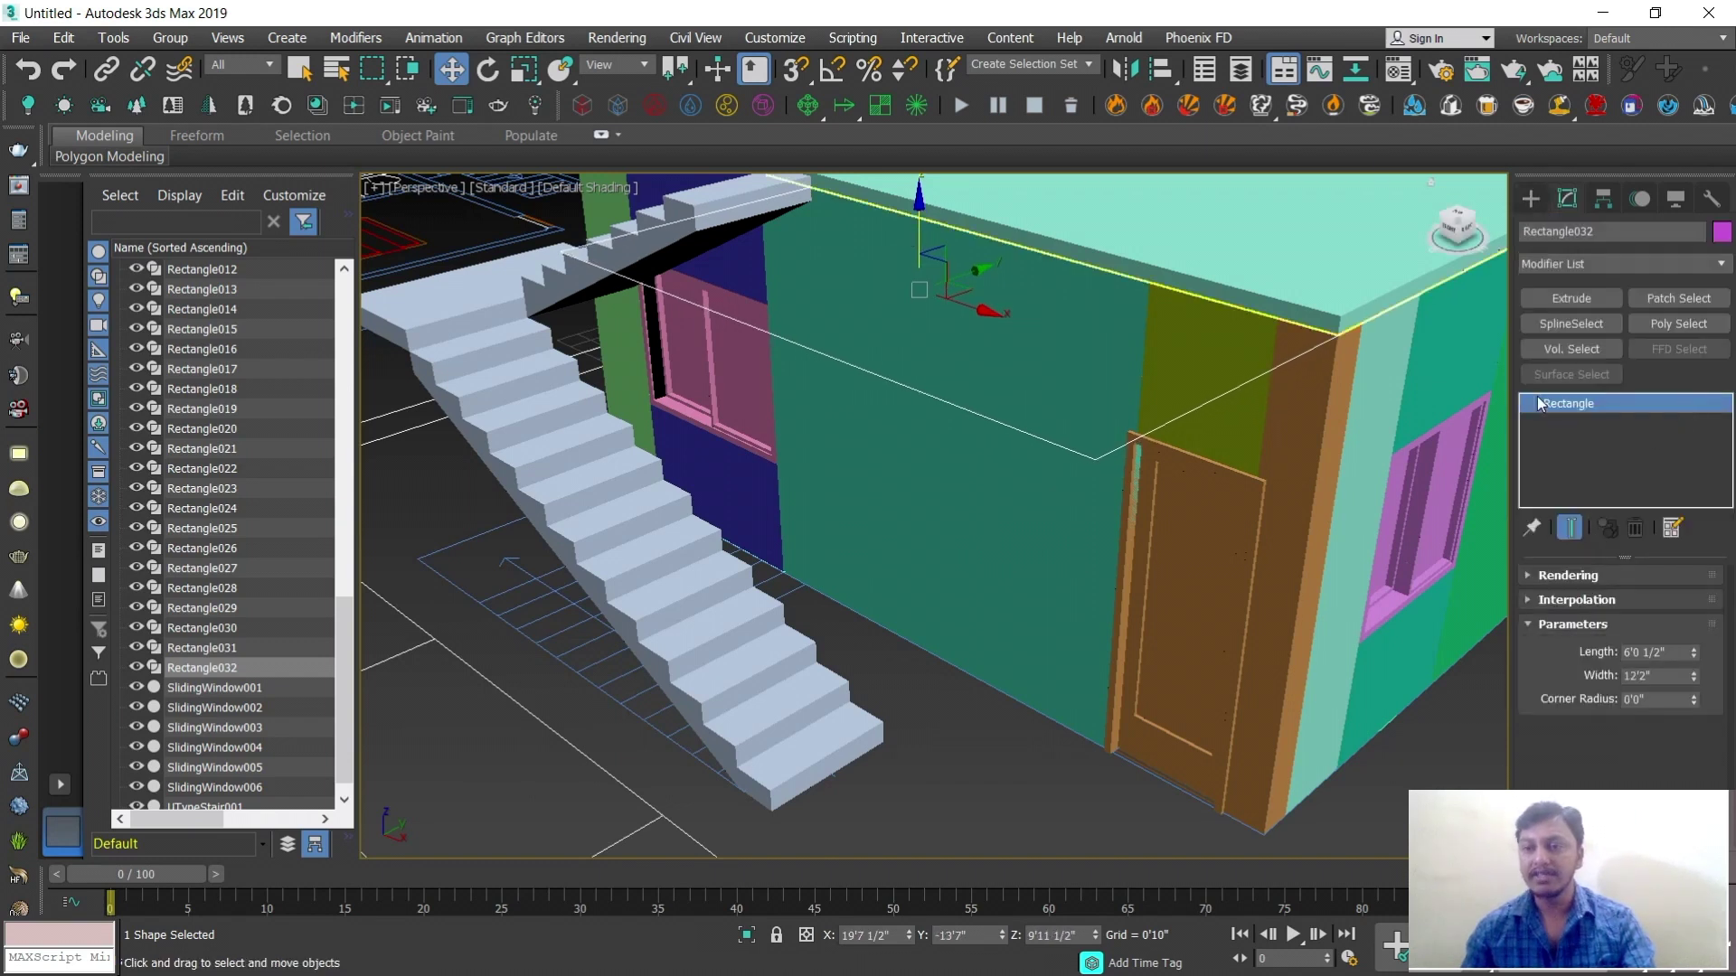
pyautogui.click(1555, 297)
pyautogui.scroll(3, 1239, 335)
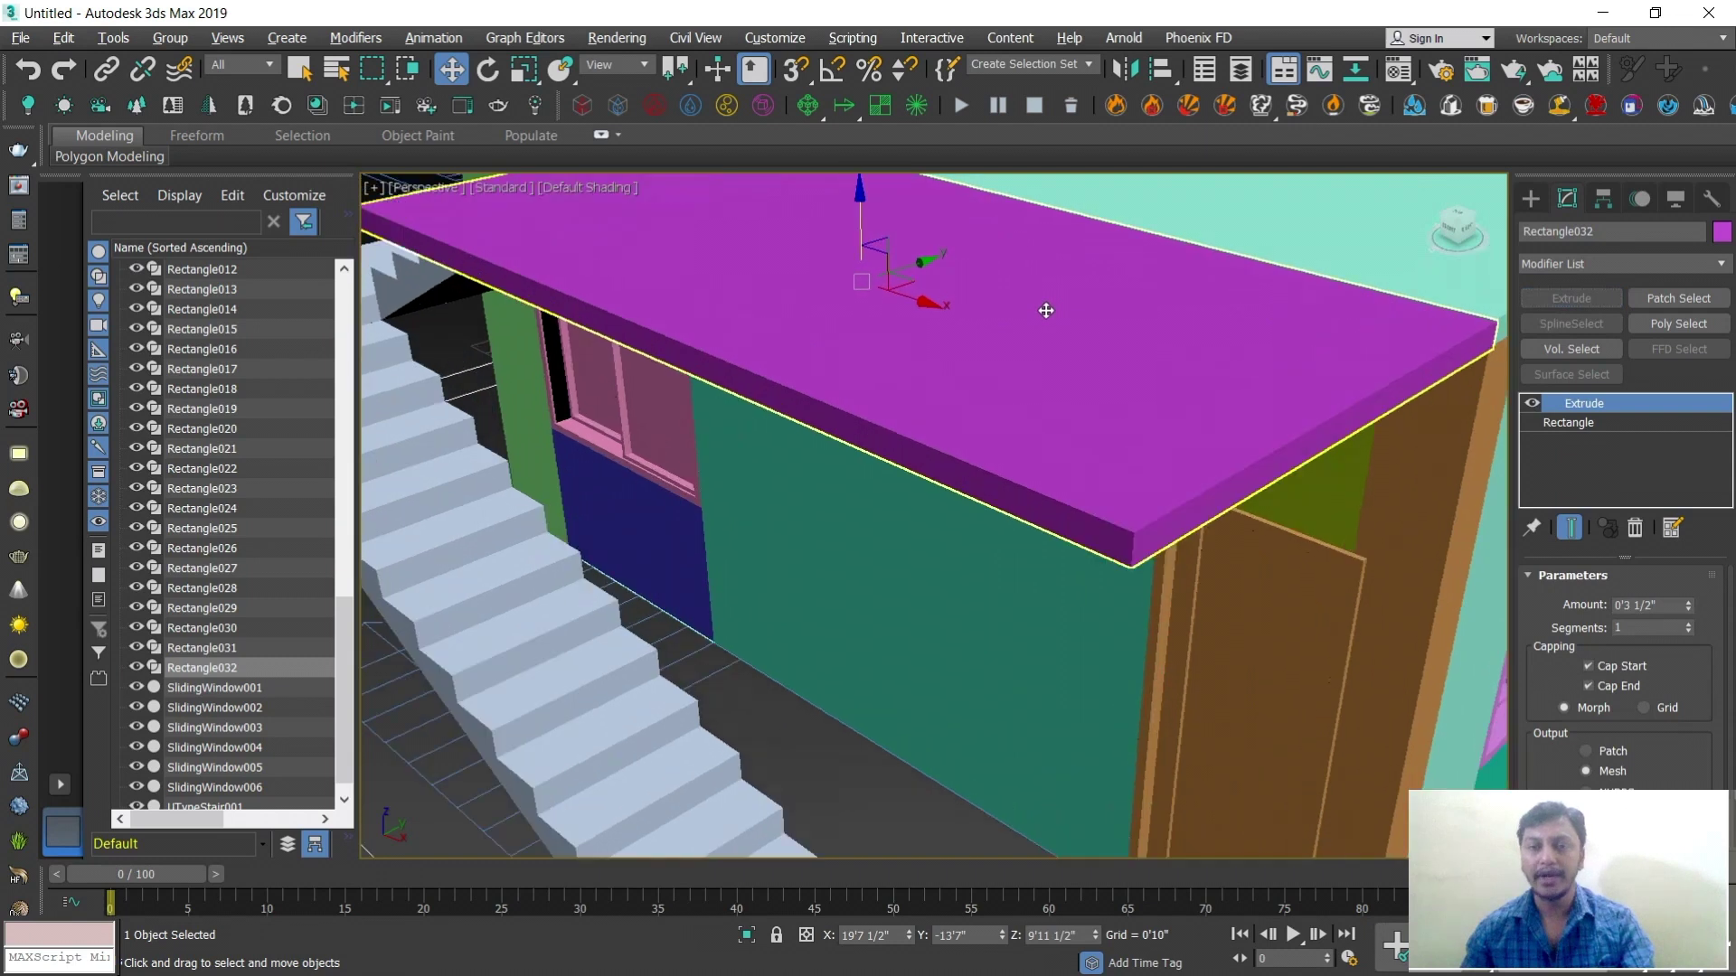
pyautogui.scroll(3, 962, 375)
pyautogui.moveTo(758, 265); pyautogui.dragTo(749, 266)
pyautogui.scroll(-8, 994, 452)
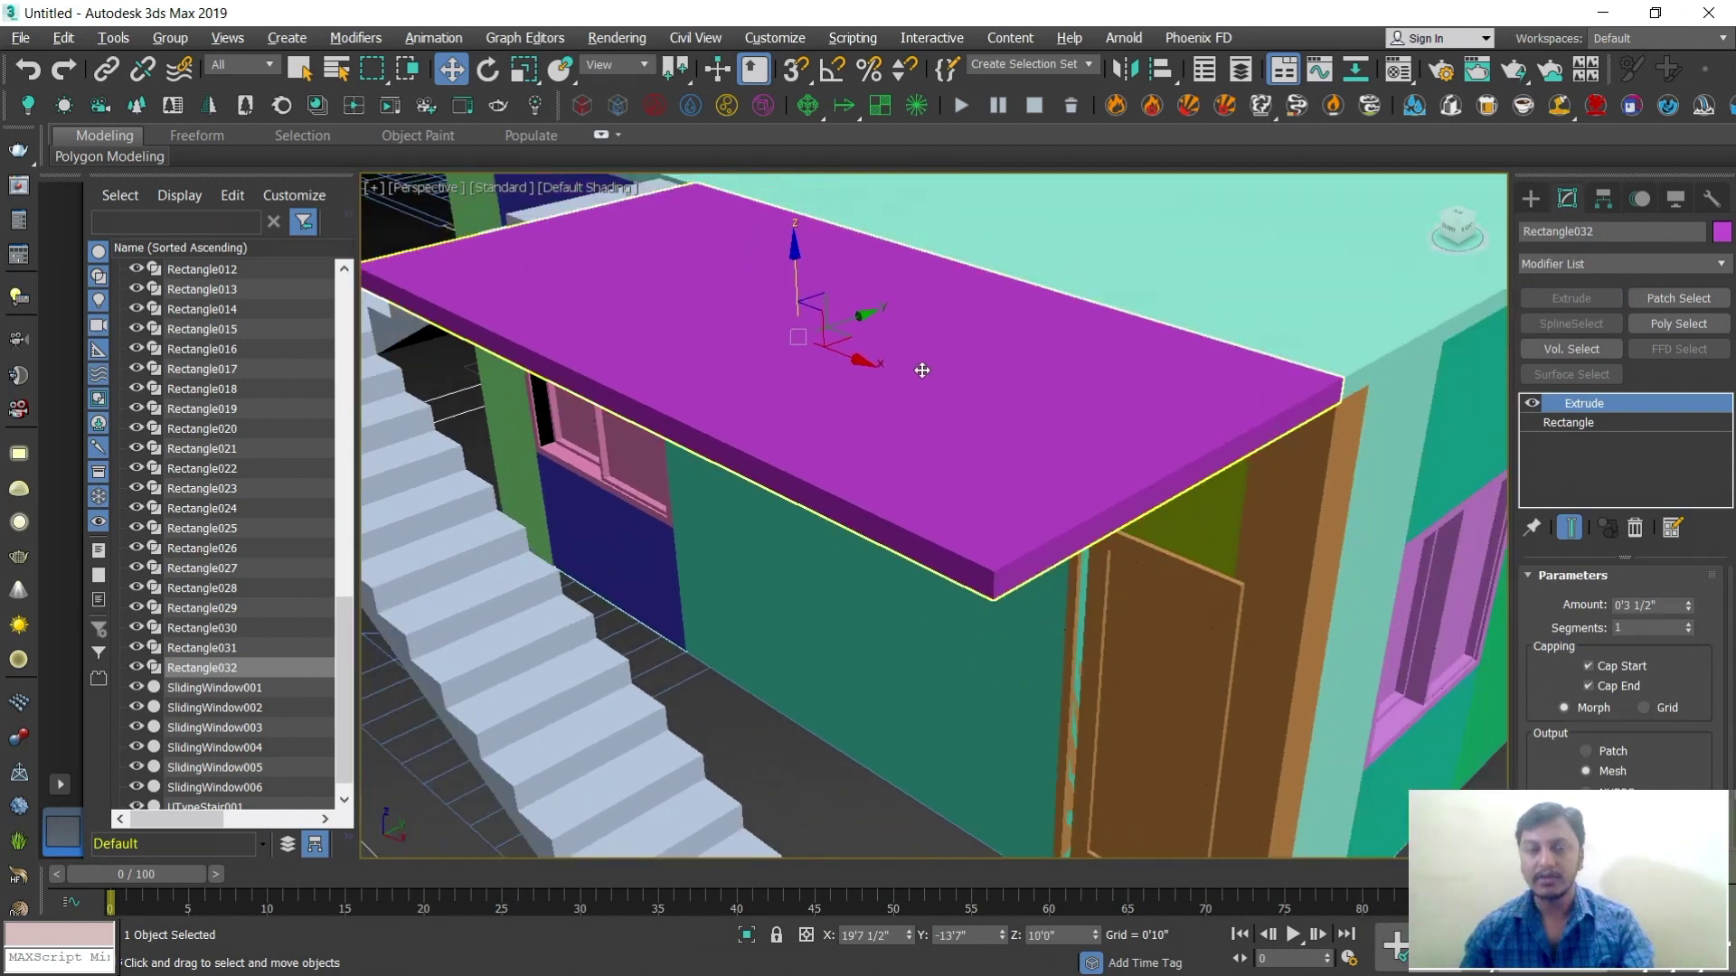
pyautogui.click(1168, 559)
# Select the whole storey with its stair and landing in the front view and clone it upward as two stacked copies
pyautogui.scroll(-3, 995, 511)
pyautogui.keyDown('alt'); pyautogui.moveTo(996, 511); pyautogui.dragTo(1033, 480, button='middle'); pyautogui.keyUp('alt')
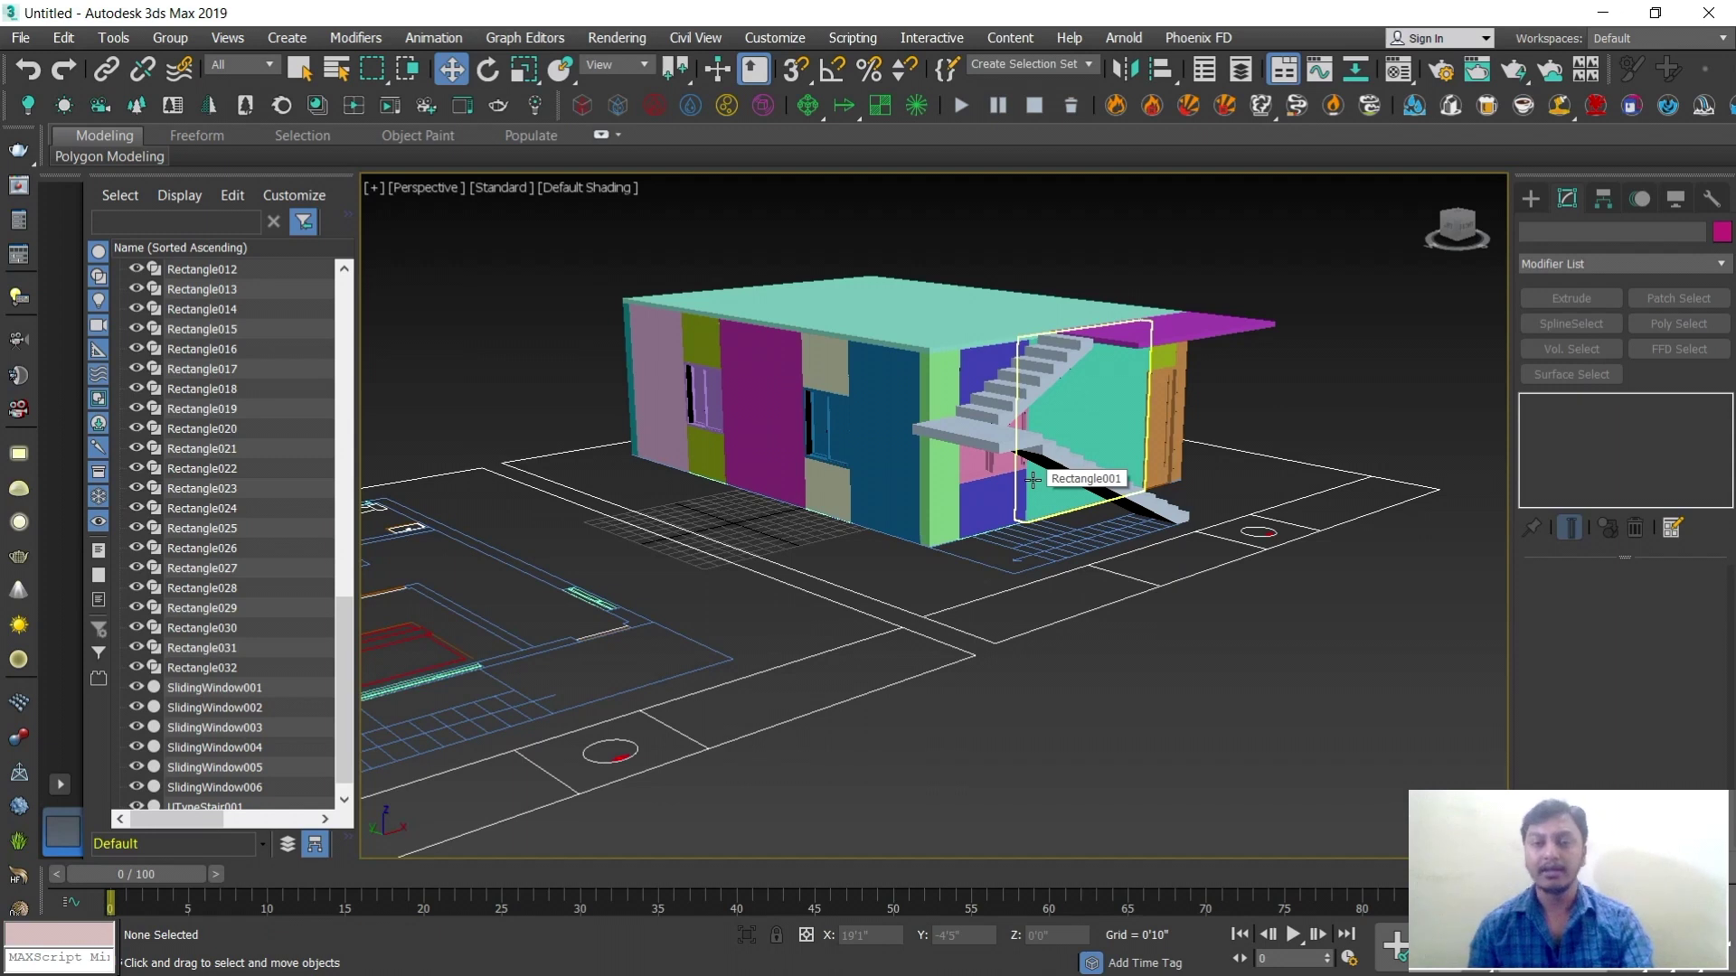
pyautogui.hotkey('alt', 'w')
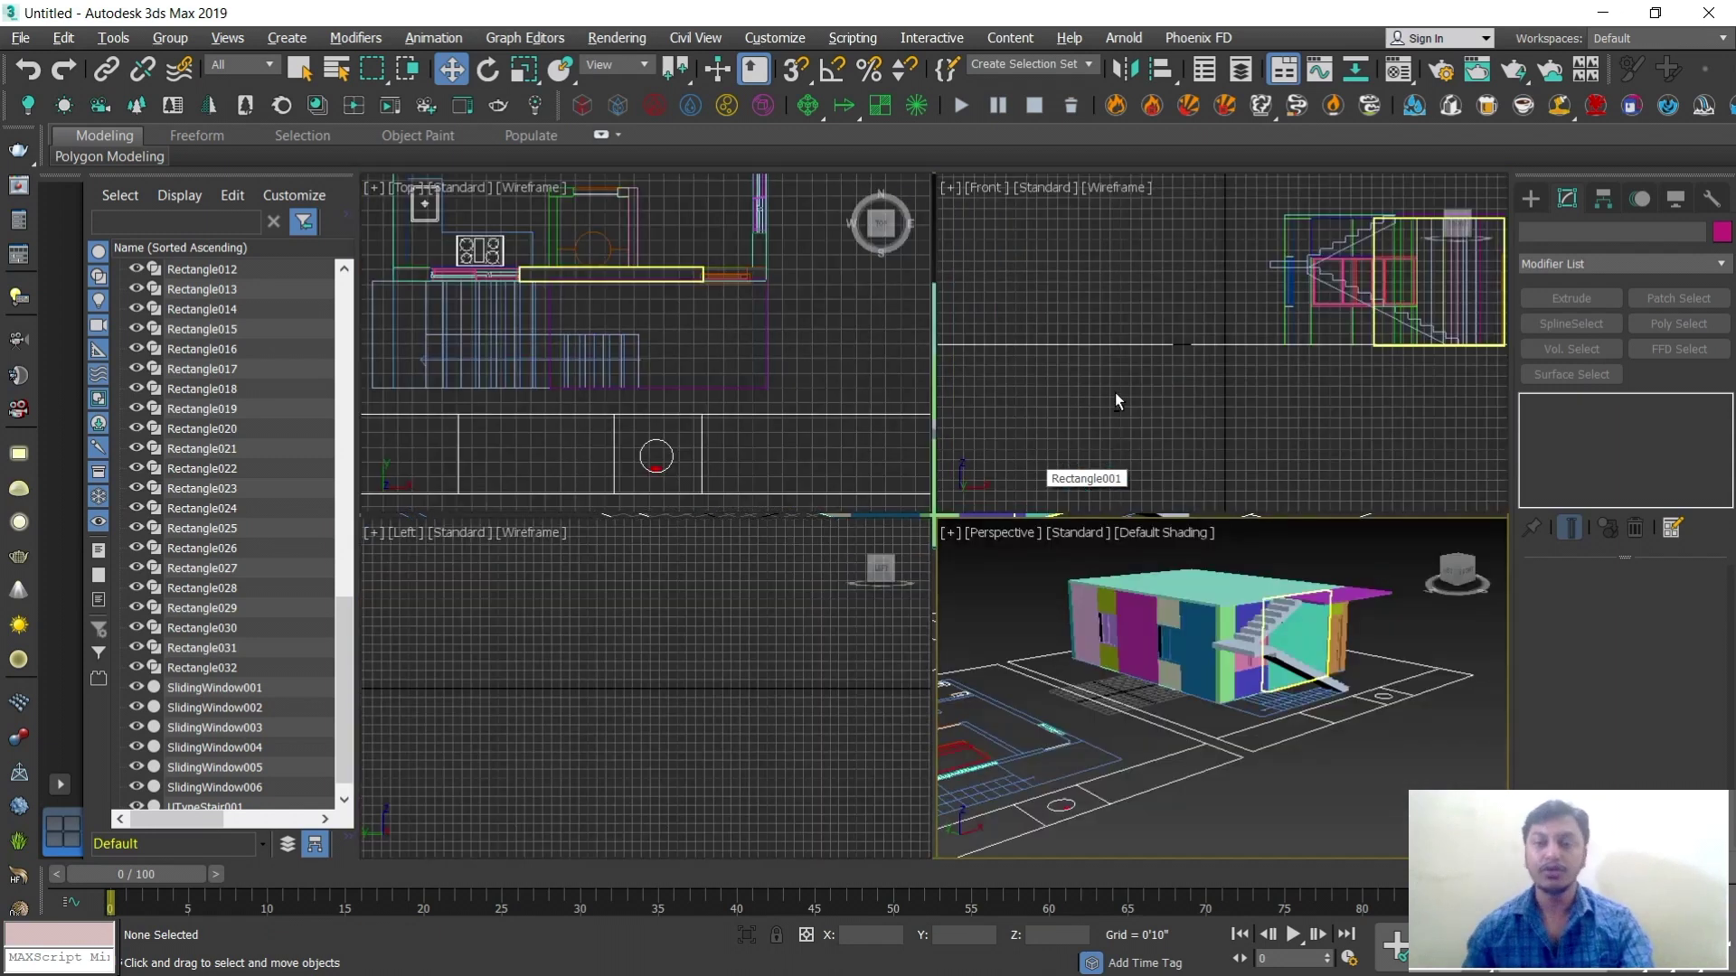
pyautogui.middleClick(1221, 396)
pyautogui.hotkey('alt', 'w')
pyautogui.moveTo(931, 520); pyautogui.dragTo(607, 560, button='middle')
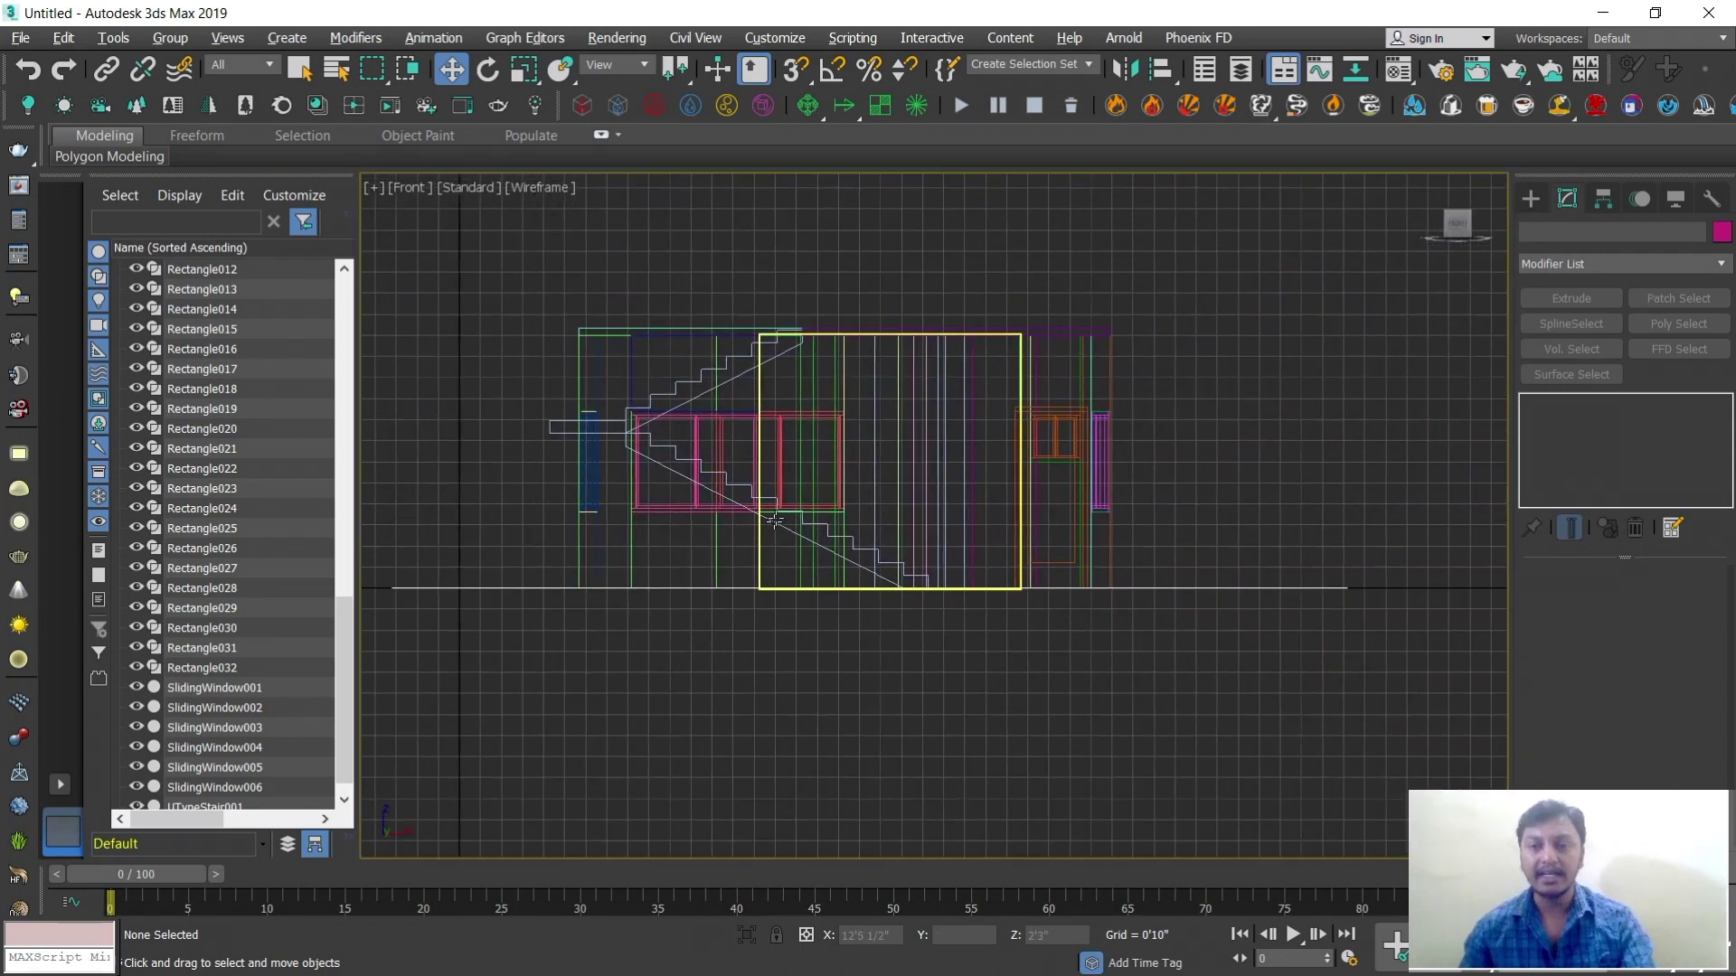
pyautogui.moveTo(530, 271); pyautogui.dragTo(1168, 572)
pyautogui.moveTo(511, 281); pyautogui.dragTo(1180, 579)
pyautogui.moveTo(832, 444); pyautogui.dragTo(908, 521, button='middle')
pyautogui.keyDown('shift'); pyautogui.moveTo(888, 478); pyautogui.dragTo(876, 216); pyautogui.keyUp('shift')
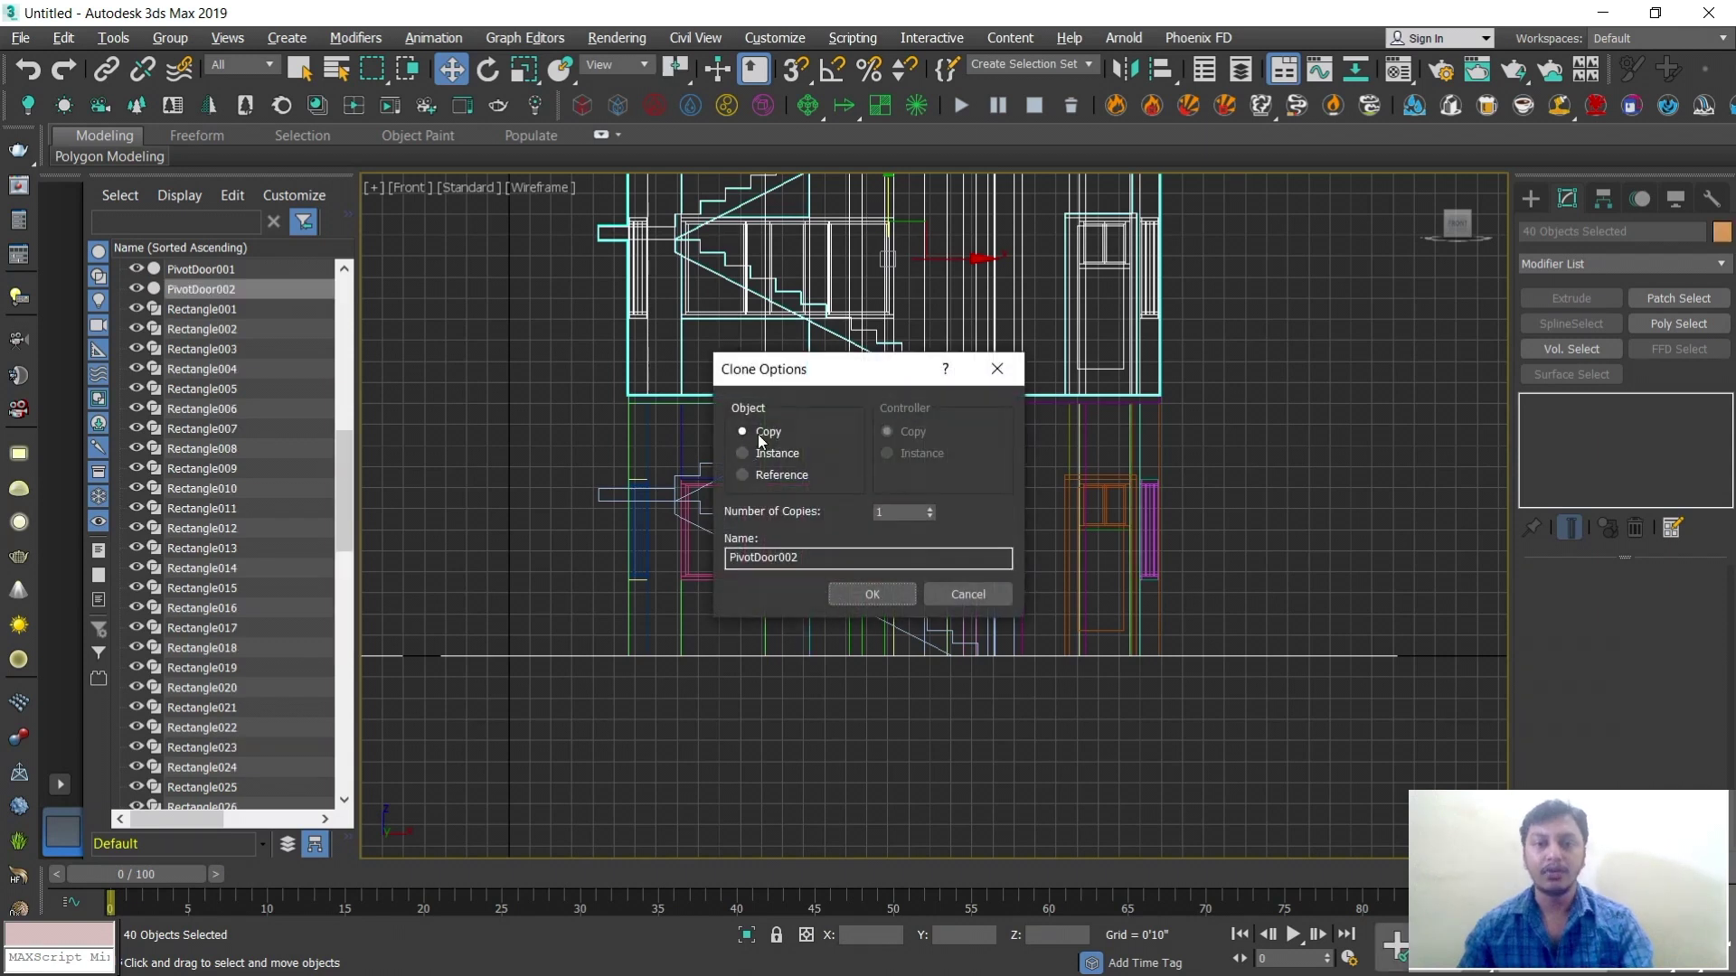
pyautogui.click(929, 509)
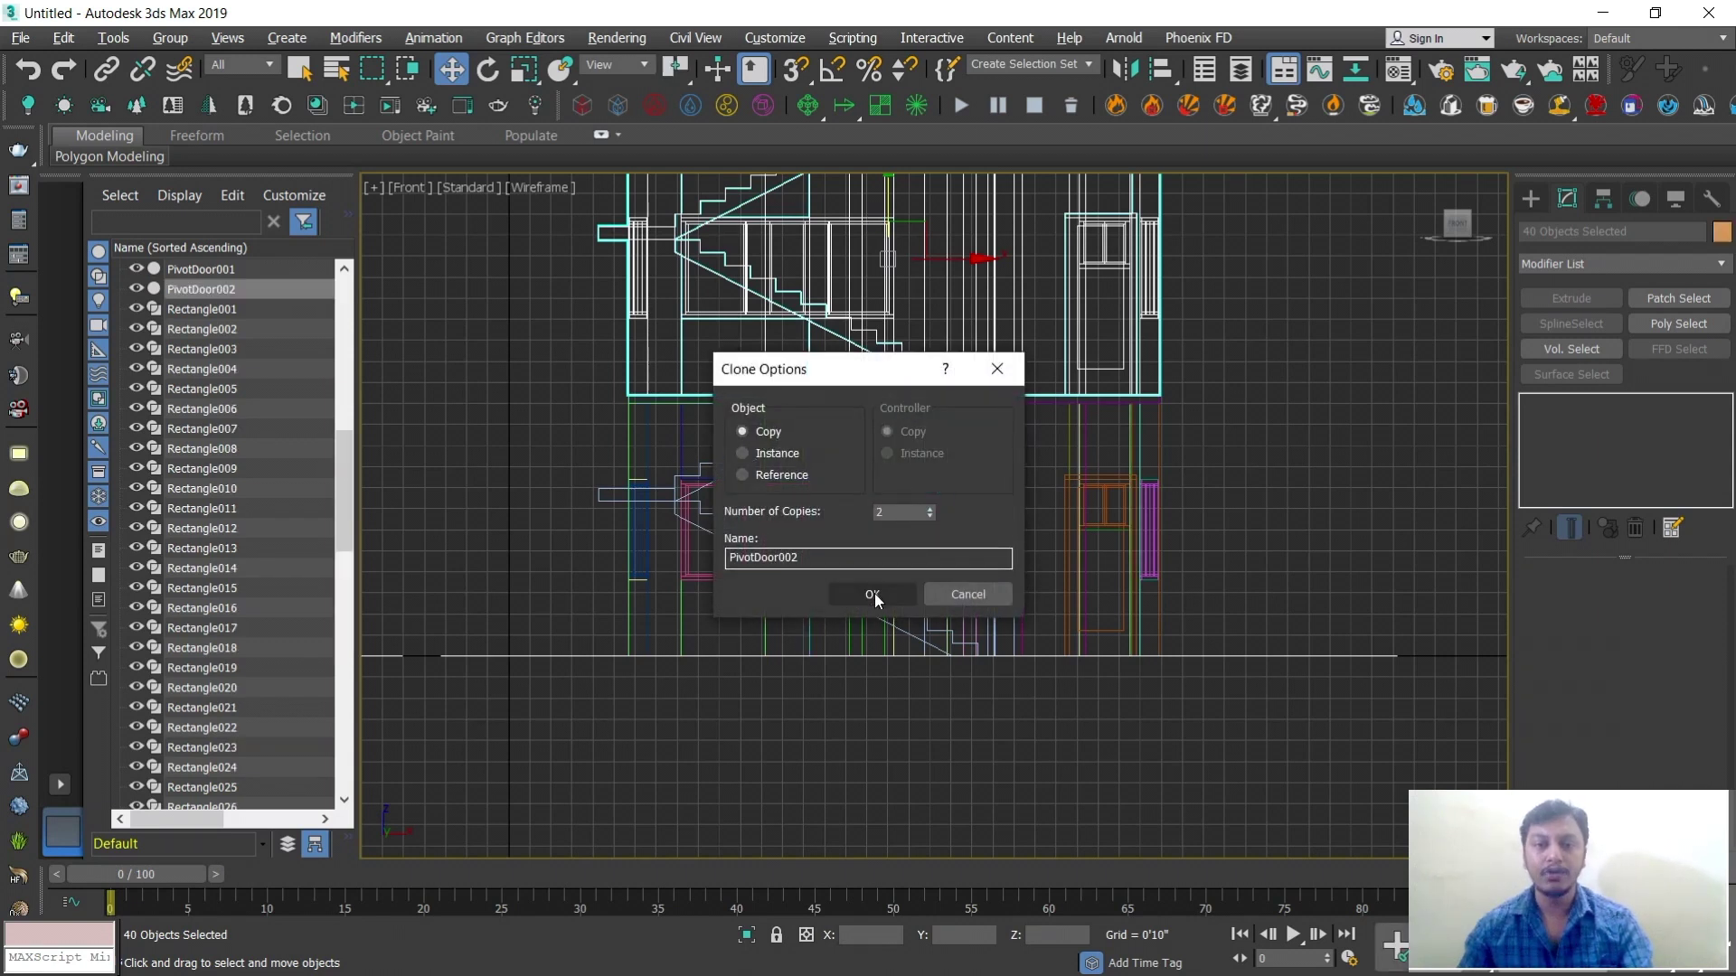
pyautogui.click(872, 594)
pyautogui.hotkey('alt', 'w')
pyautogui.hotkey('alt', 'w')
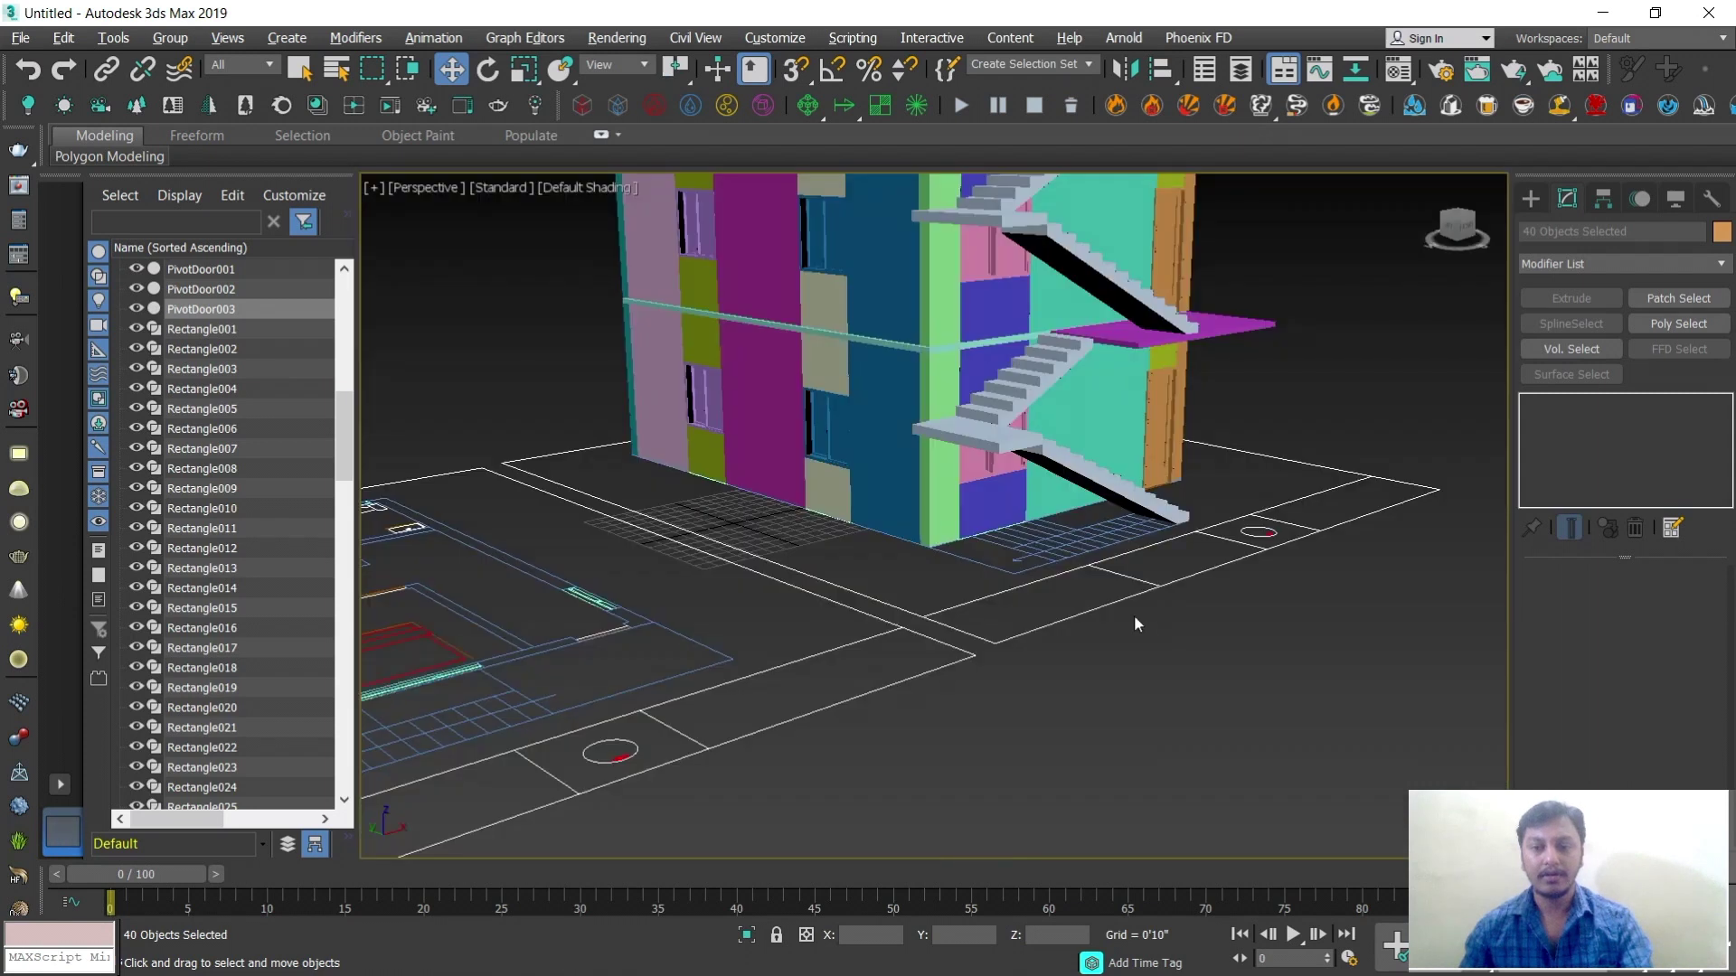
pyautogui.keyDown('alt'); pyautogui.moveTo(1125, 577); pyautogui.dragTo(1024, 620, button='middle'); pyautogui.keyUp('alt')
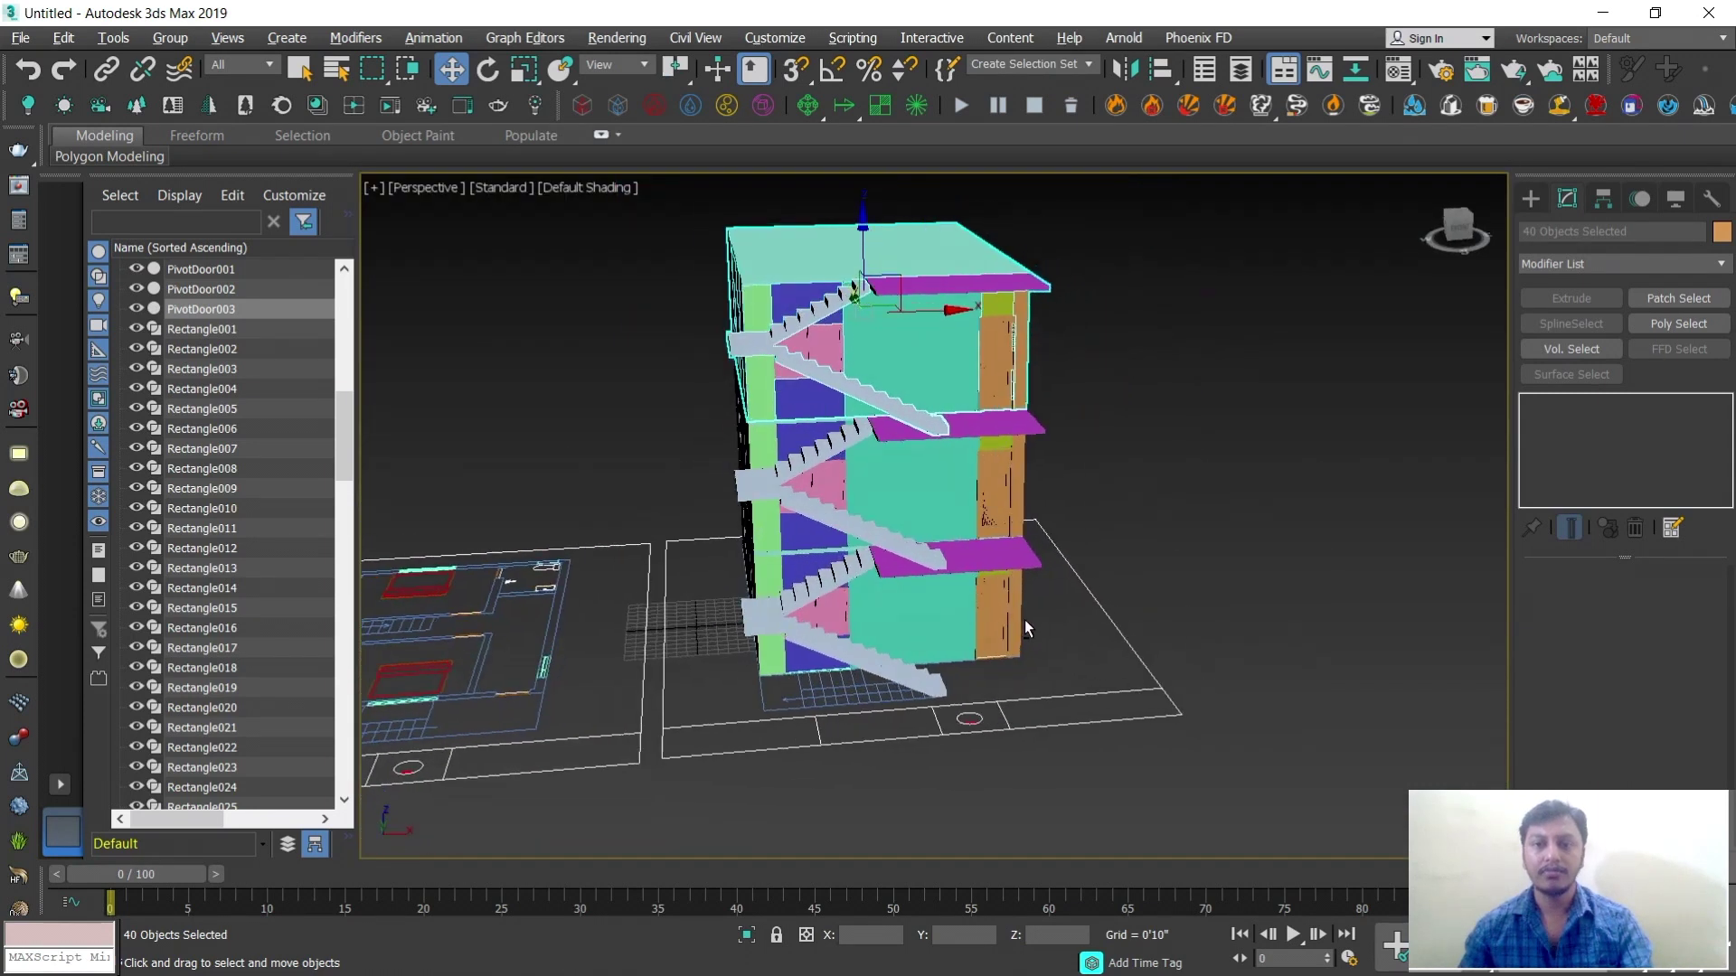
pyautogui.click(1196, 505)
# Examine the stacked storeys from the stair side and the window side, checking how the windows line up
pyautogui.keyDown('alt'); pyautogui.moveTo(1122, 503); pyautogui.dragTo(1020, 596, button='middle'); pyautogui.keyUp('alt')
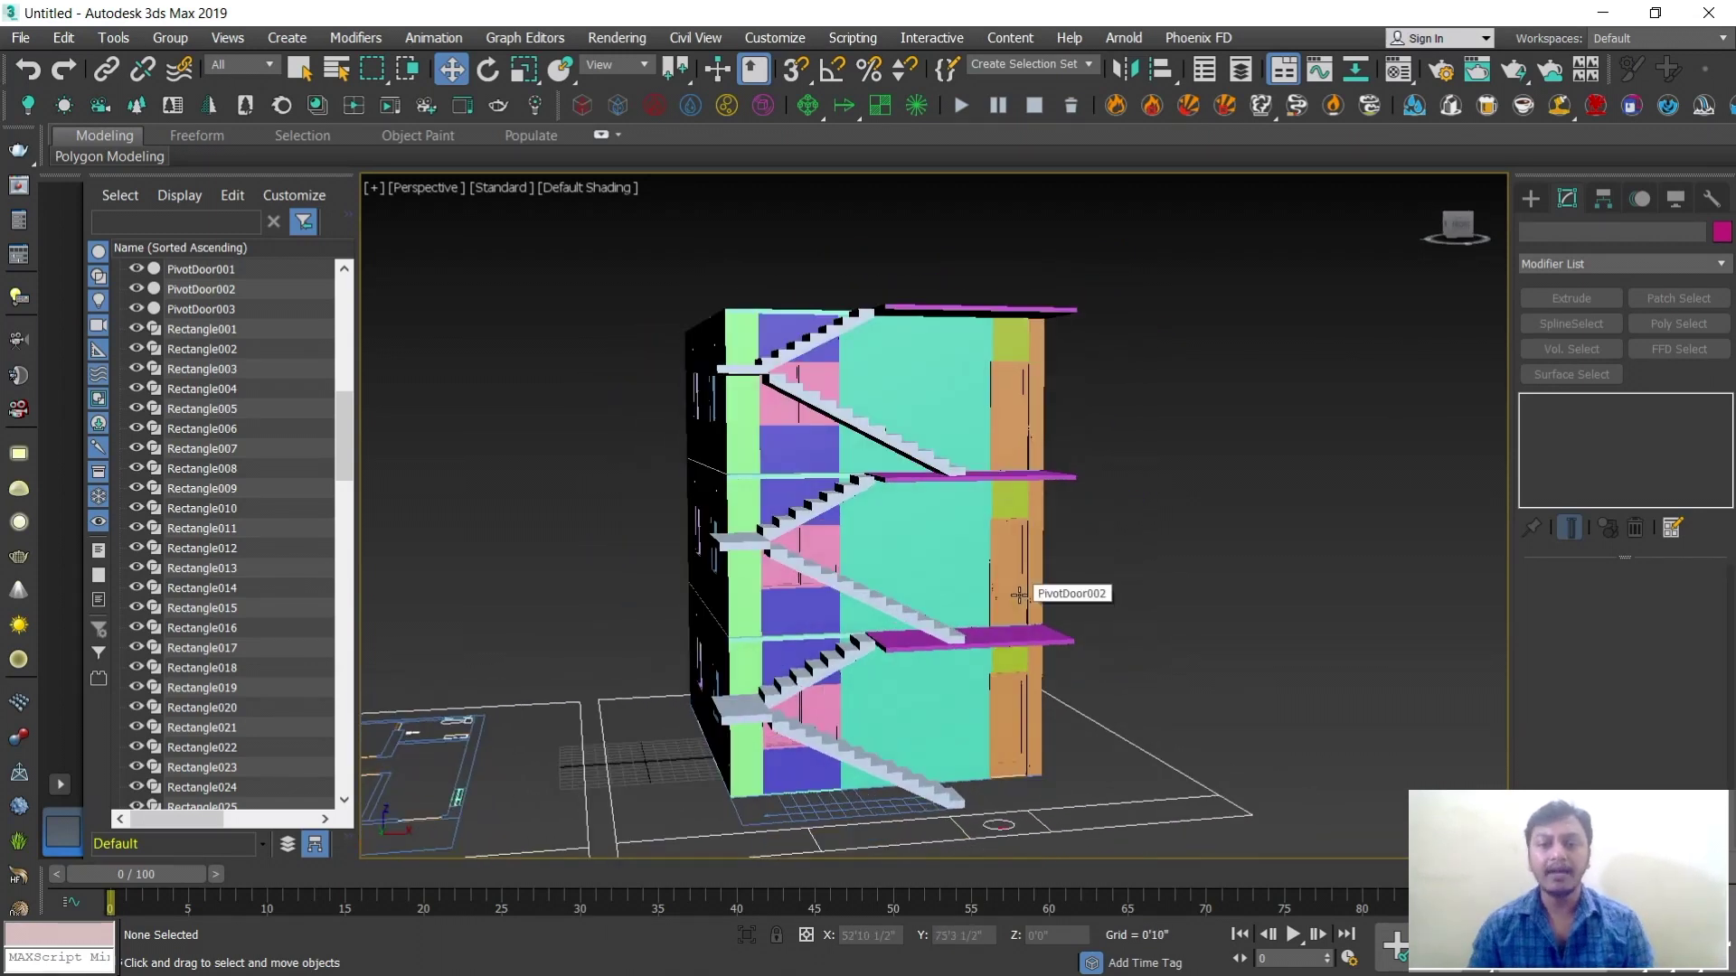
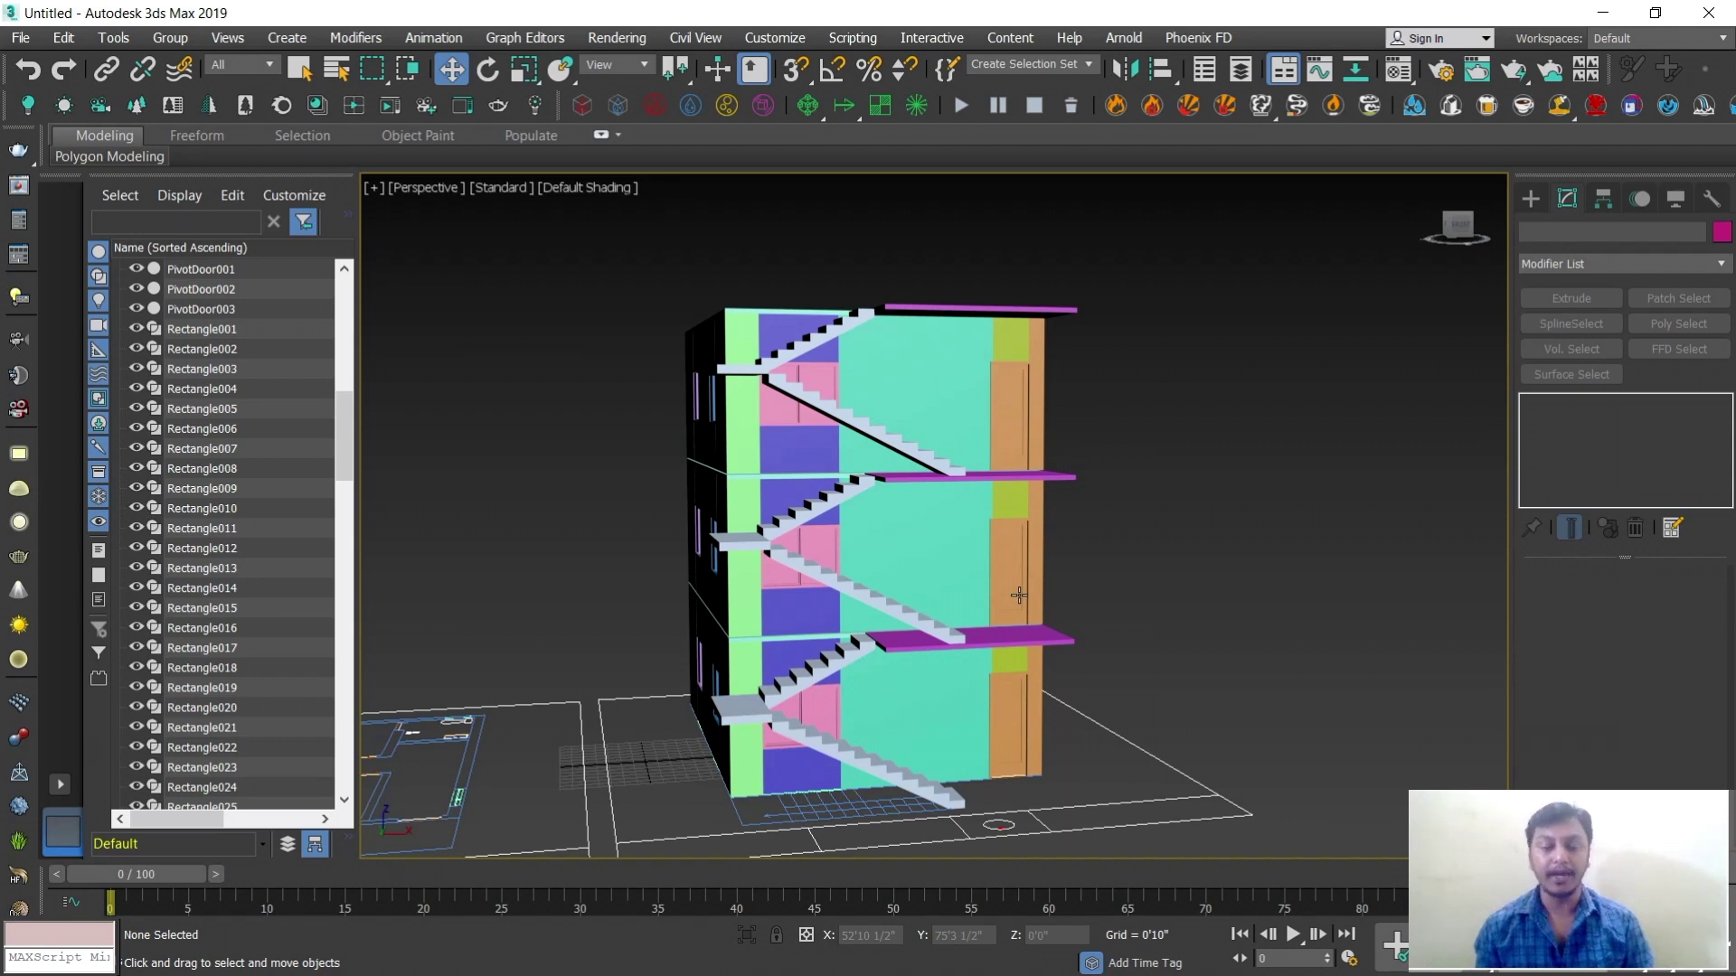
pyautogui.keyDown('alt'); pyautogui.moveTo(777, 607); pyautogui.dragTo(910, 627, button='middle'); pyautogui.keyUp('alt')
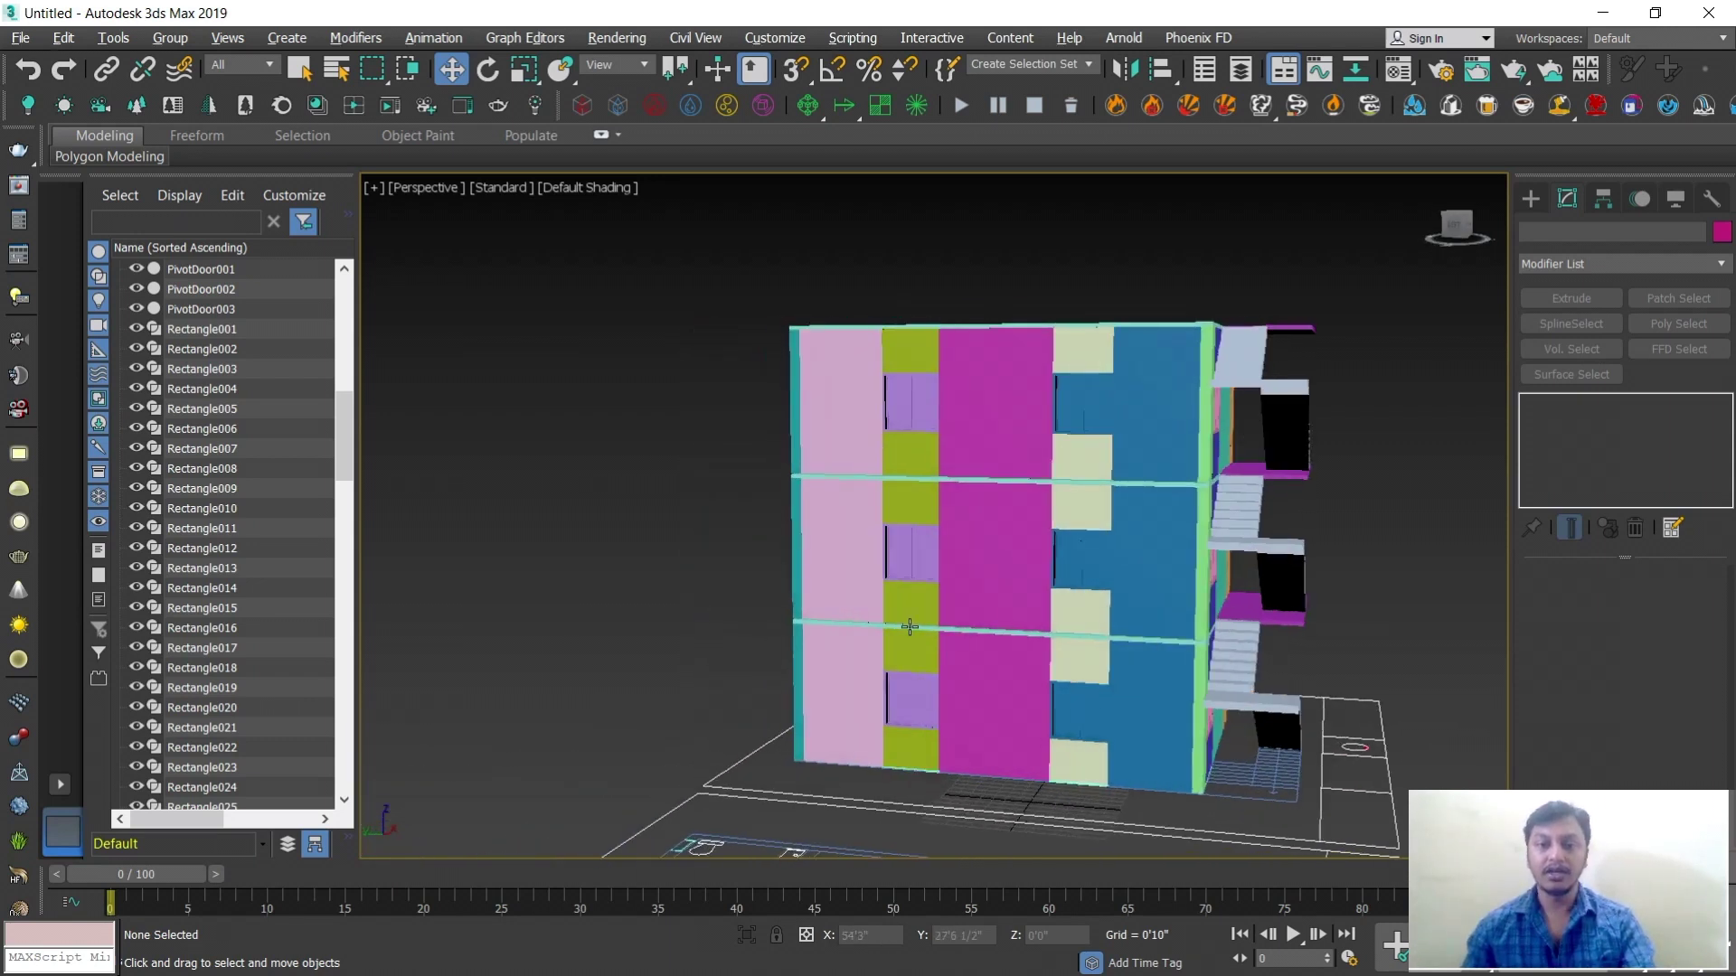
pyautogui.scroll(4, 1052, 643)
pyautogui.moveTo(1157, 701); pyautogui.dragTo(950, 492, button='middle')
pyautogui.scroll(3, 1037, 637)
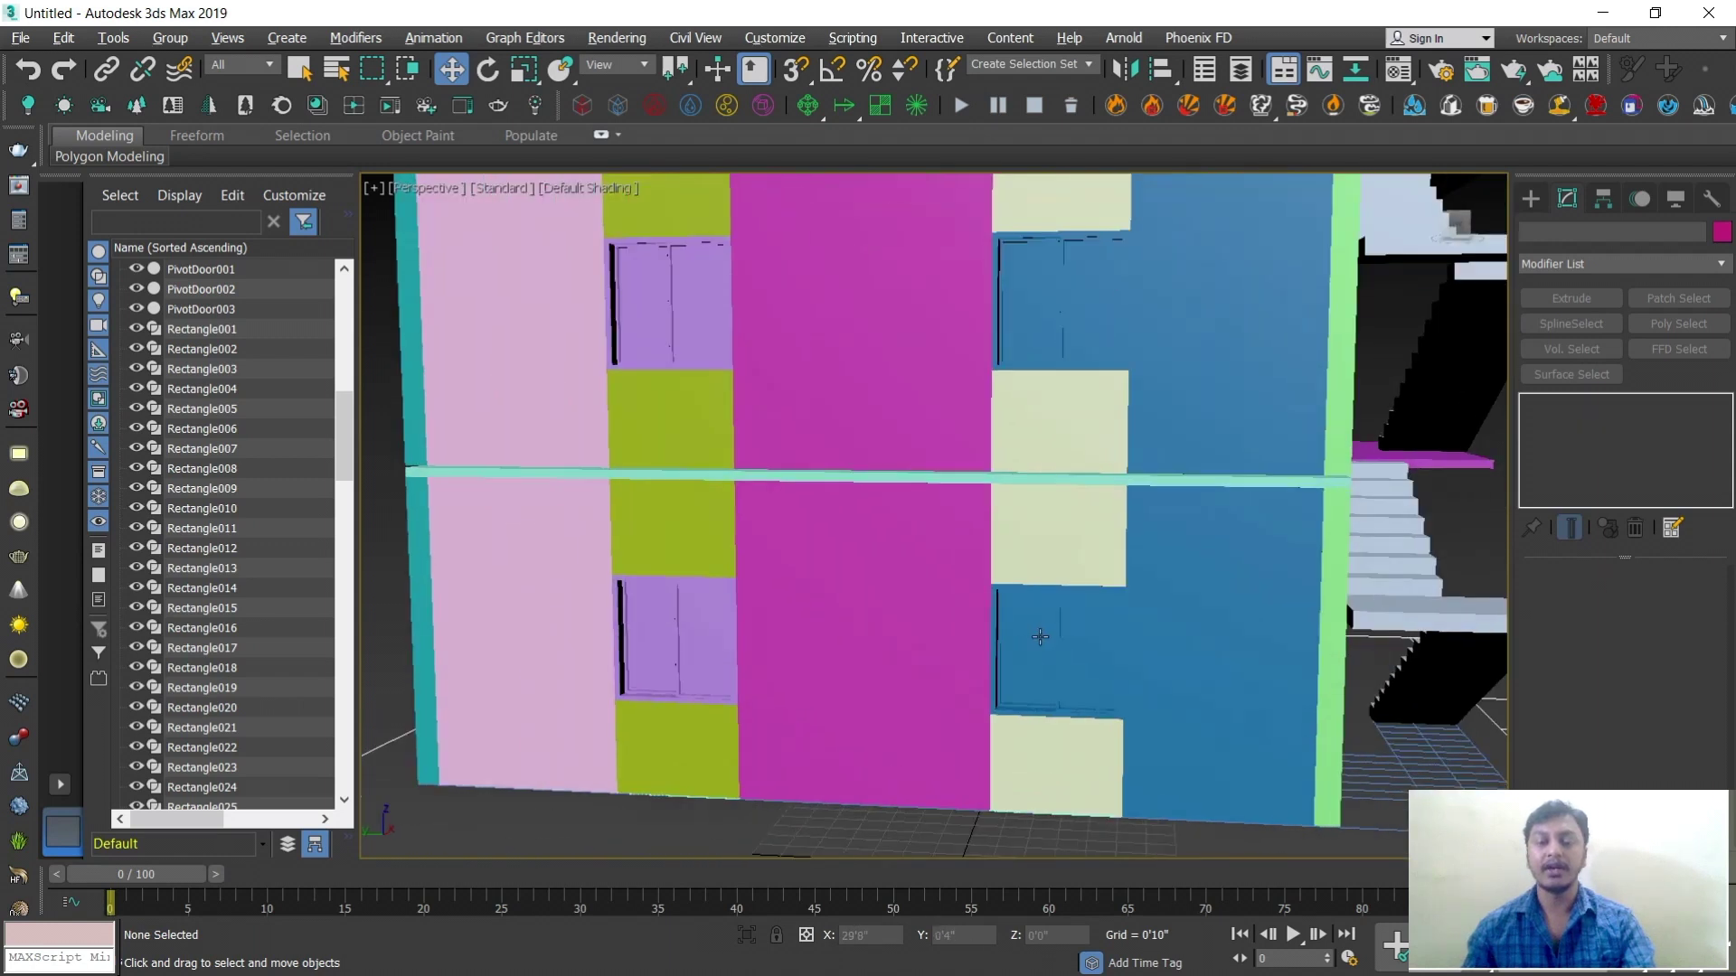
pyautogui.click(1041, 635)
pyautogui.scroll(-3, 1112, 641)
pyautogui.keyDown('alt'); pyautogui.moveTo(1149, 639); pyautogui.dragTo(911, 612, button='middle'); pyautogui.keyUp('alt')
pyautogui.scroll(-2, 1094, 612)
pyautogui.scroll(4, 894, 614)
pyautogui.keyDown('alt'); pyautogui.moveTo(891, 664); pyautogui.dragTo(975, 565, button='middle'); pyautogui.keyUp('alt')
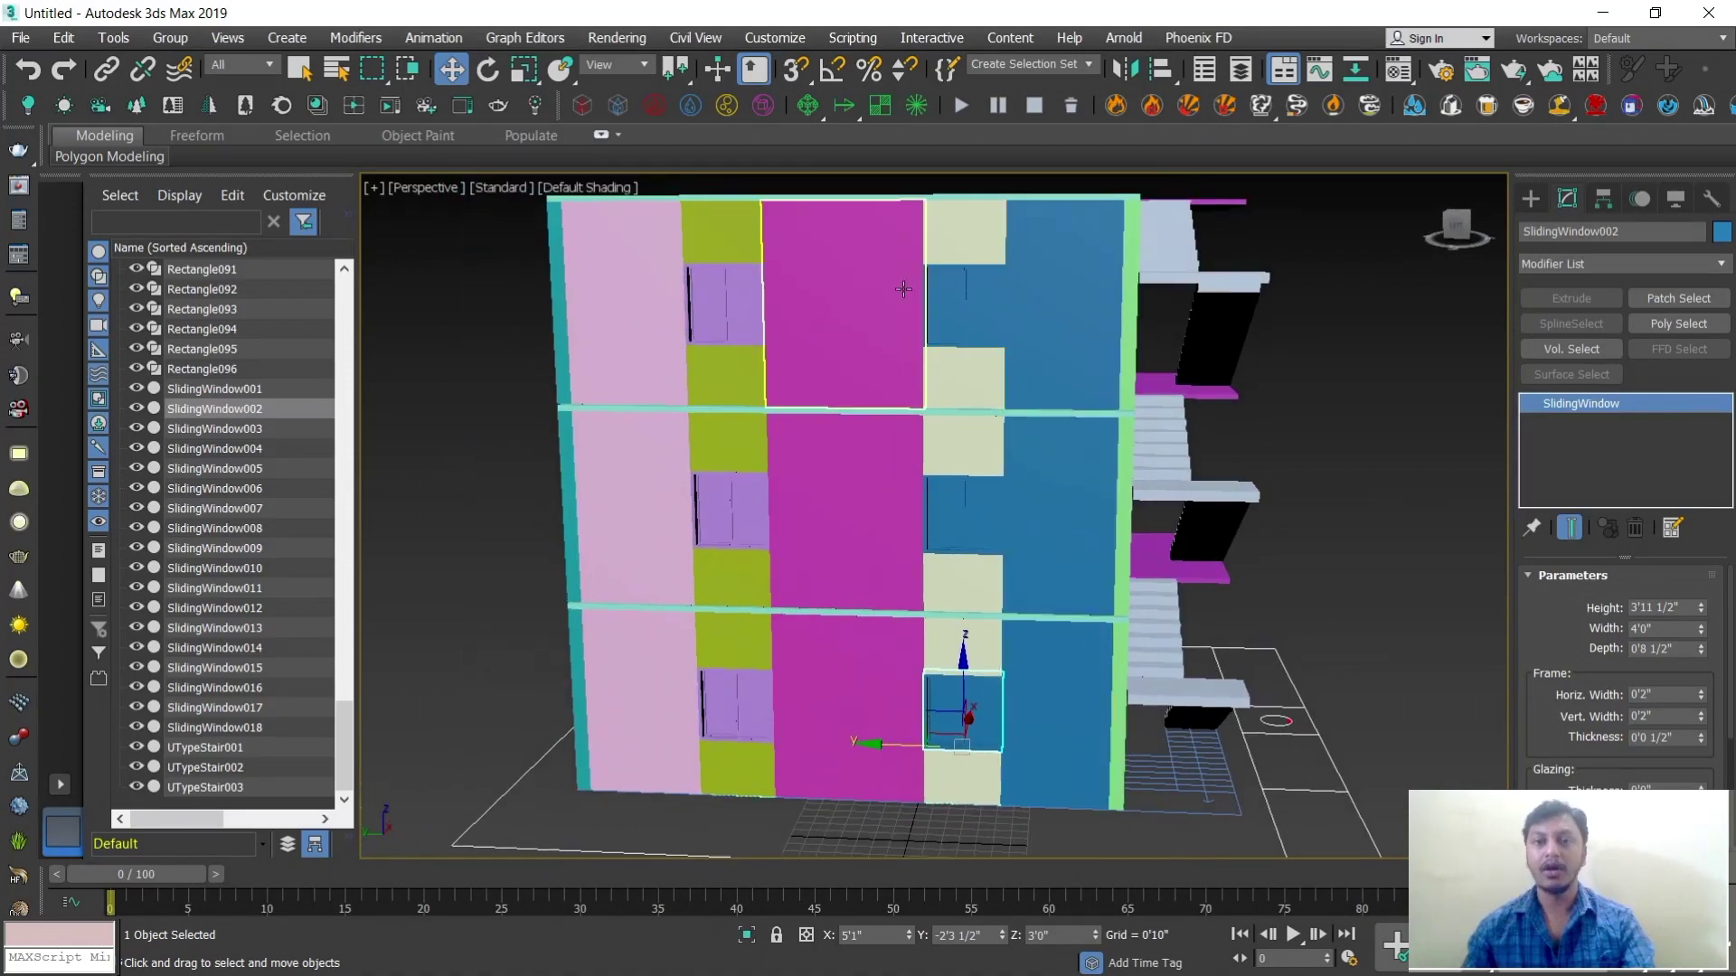
# Draw a vertex-snapped rectangle 24'8 1/2" by 4'0" in the left view around the vertical column of windows nearest the stair
pyautogui.click(1531, 198)
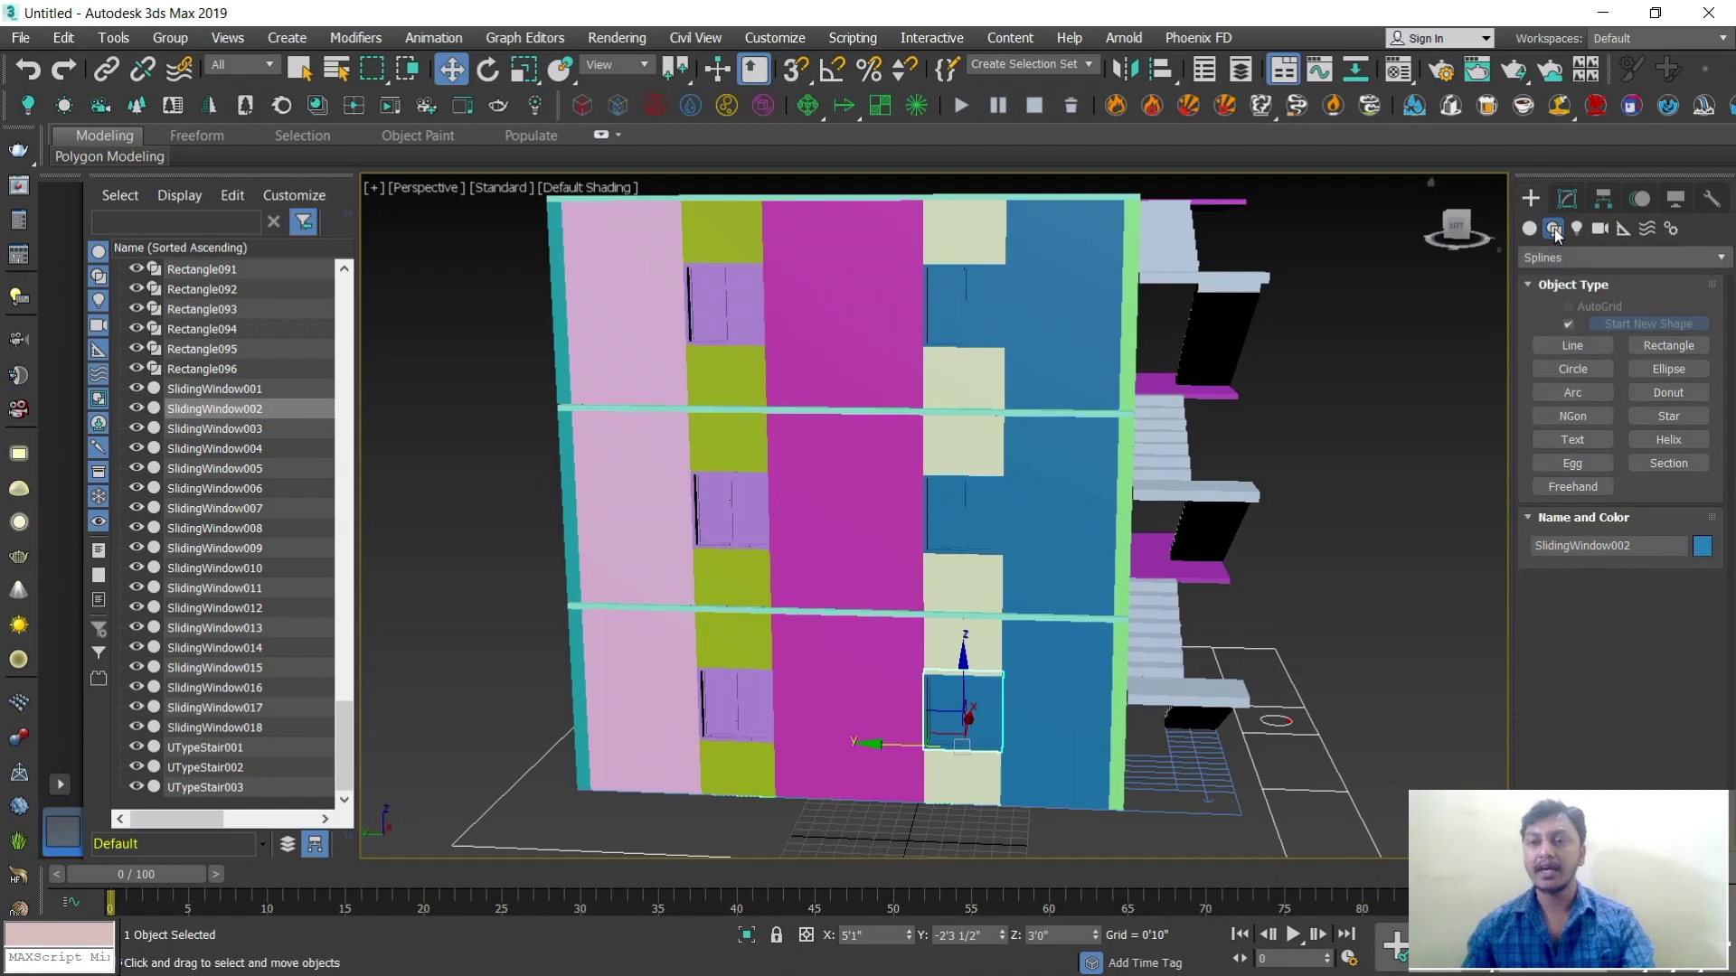
pyautogui.click(1646, 347)
pyautogui.hotkey('alt', 'w')
pyautogui.rightClick(708, 651)
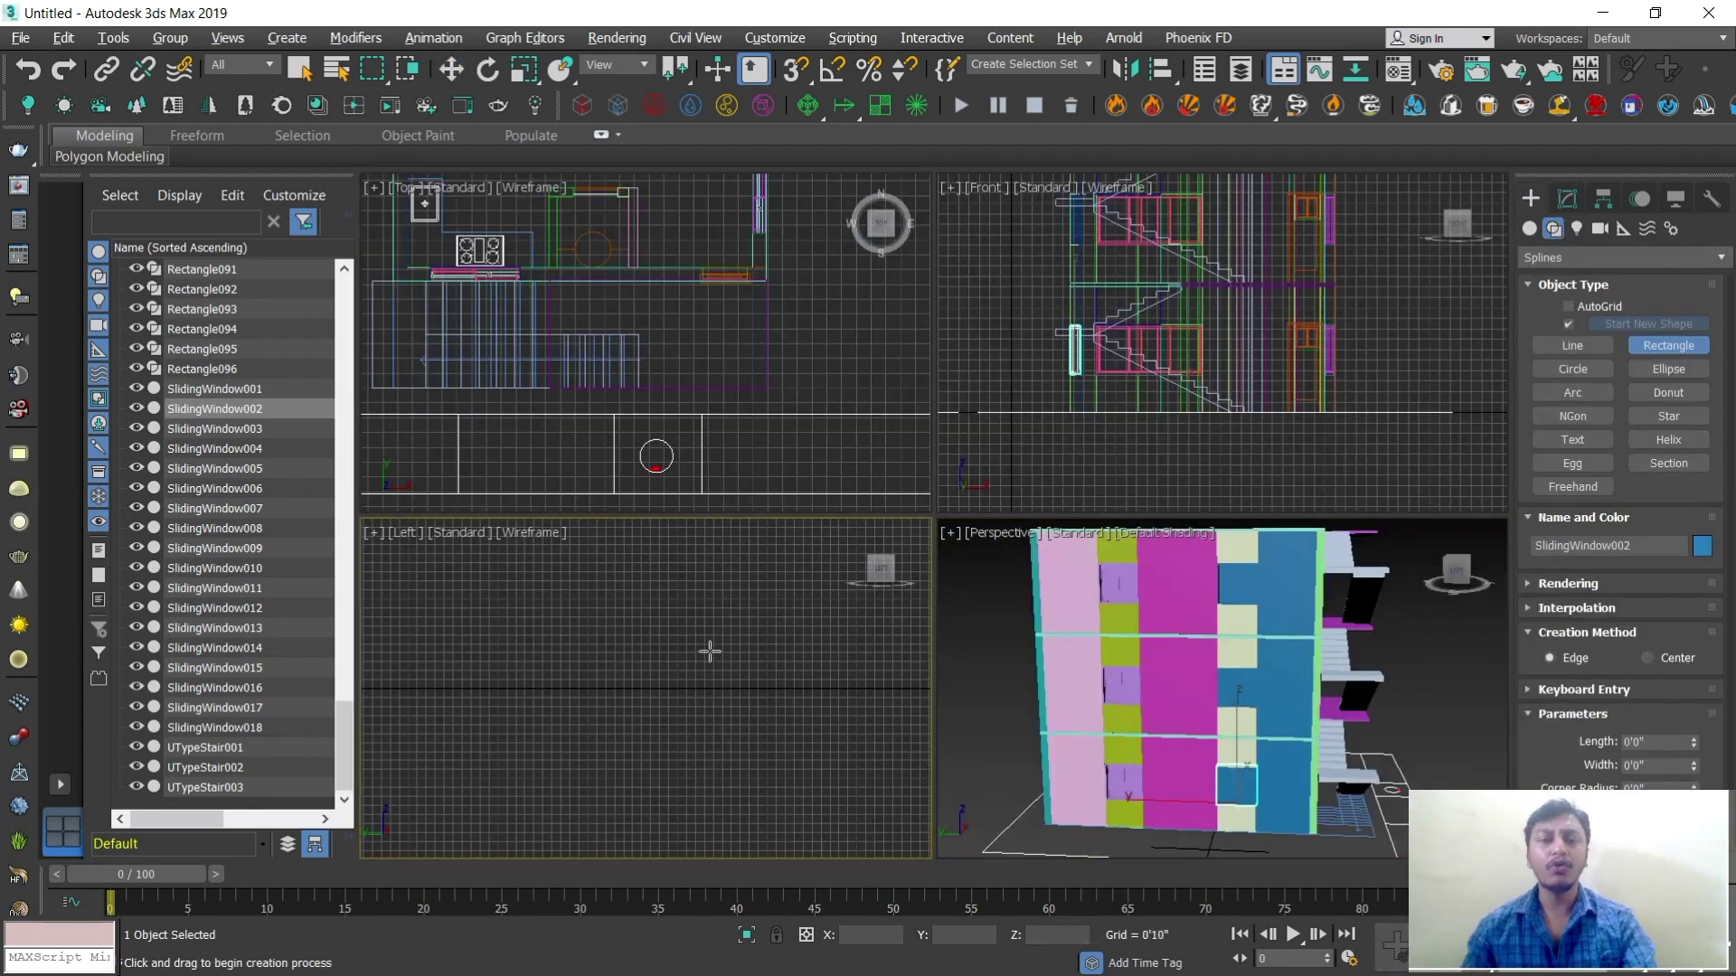
pyautogui.hotkey('alt', 'w')
pyautogui.scroll(-11, 854, 579)
pyautogui.moveTo(1099, 592); pyautogui.dragTo(896, 613, button='middle')
pyautogui.scroll(8, 941, 584)
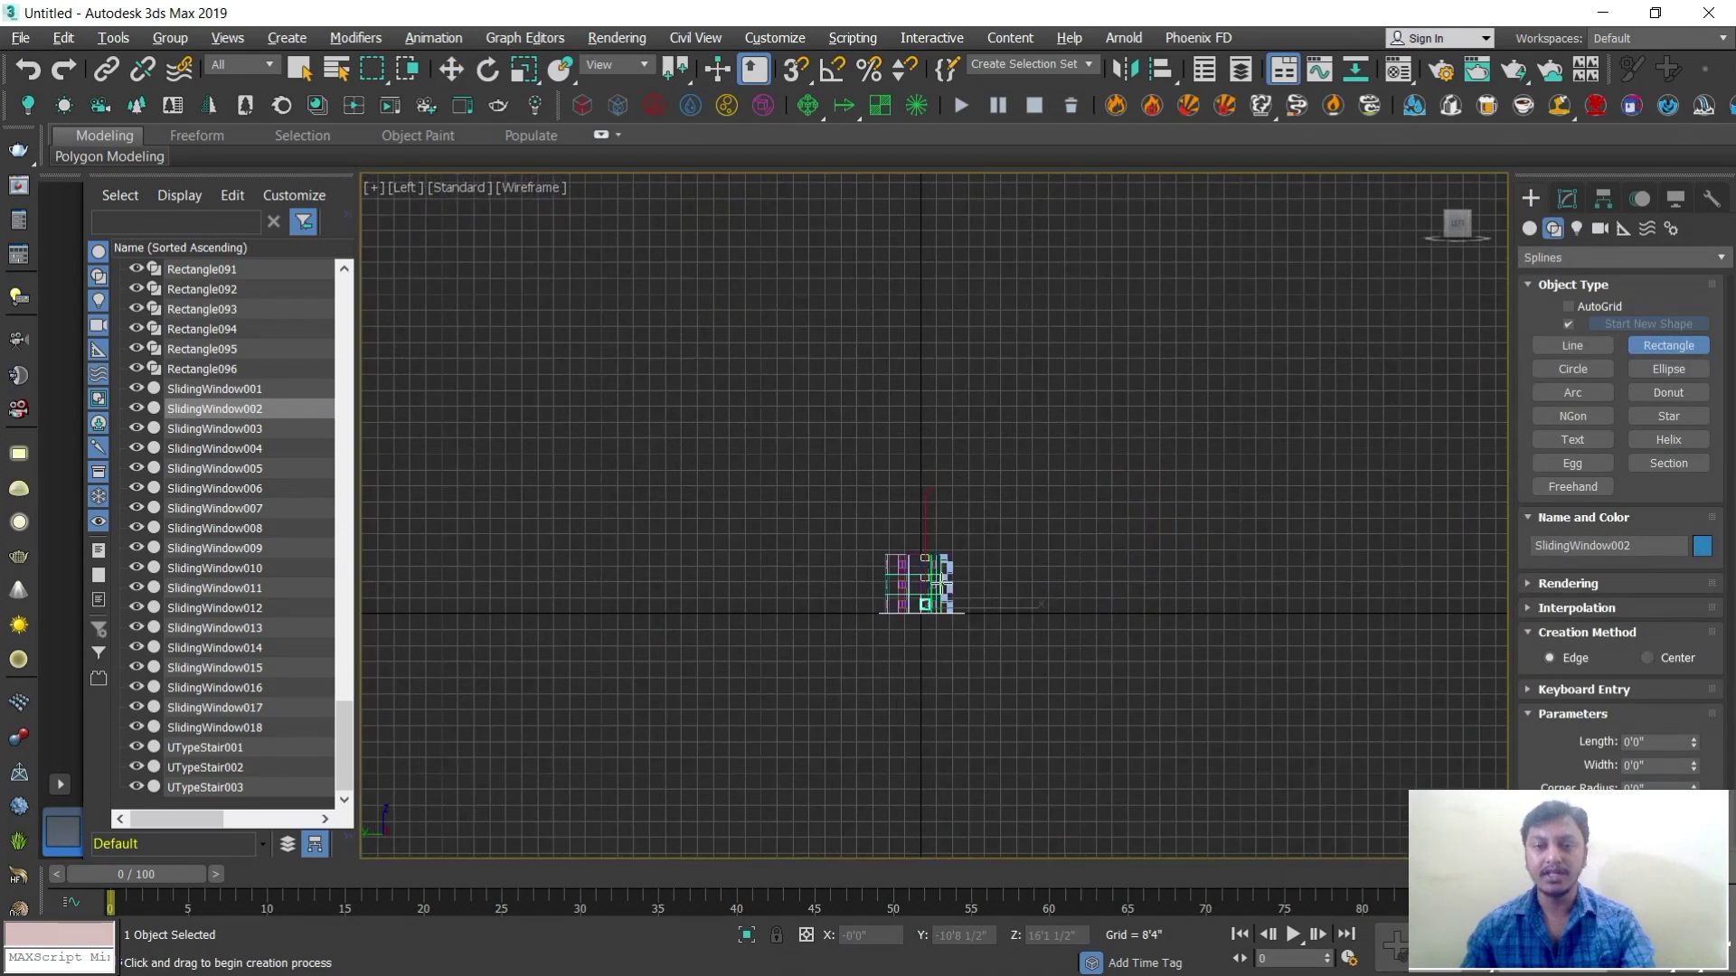
pyautogui.scroll(4, 940, 583)
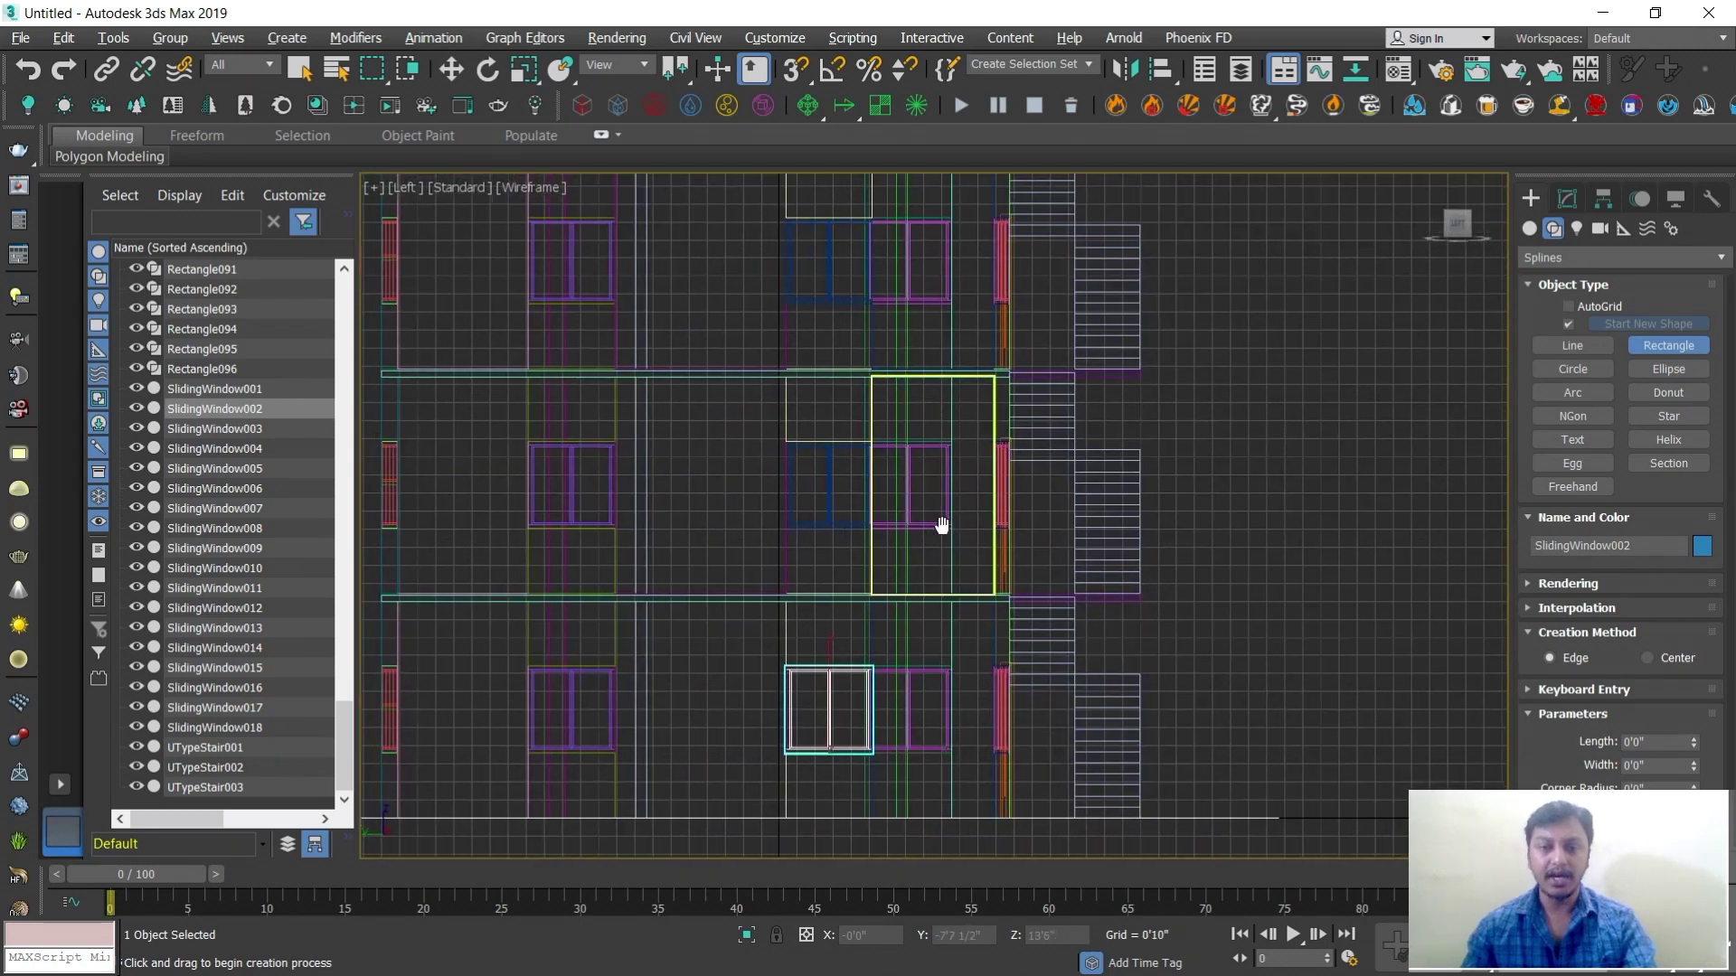
pyautogui.press('s')
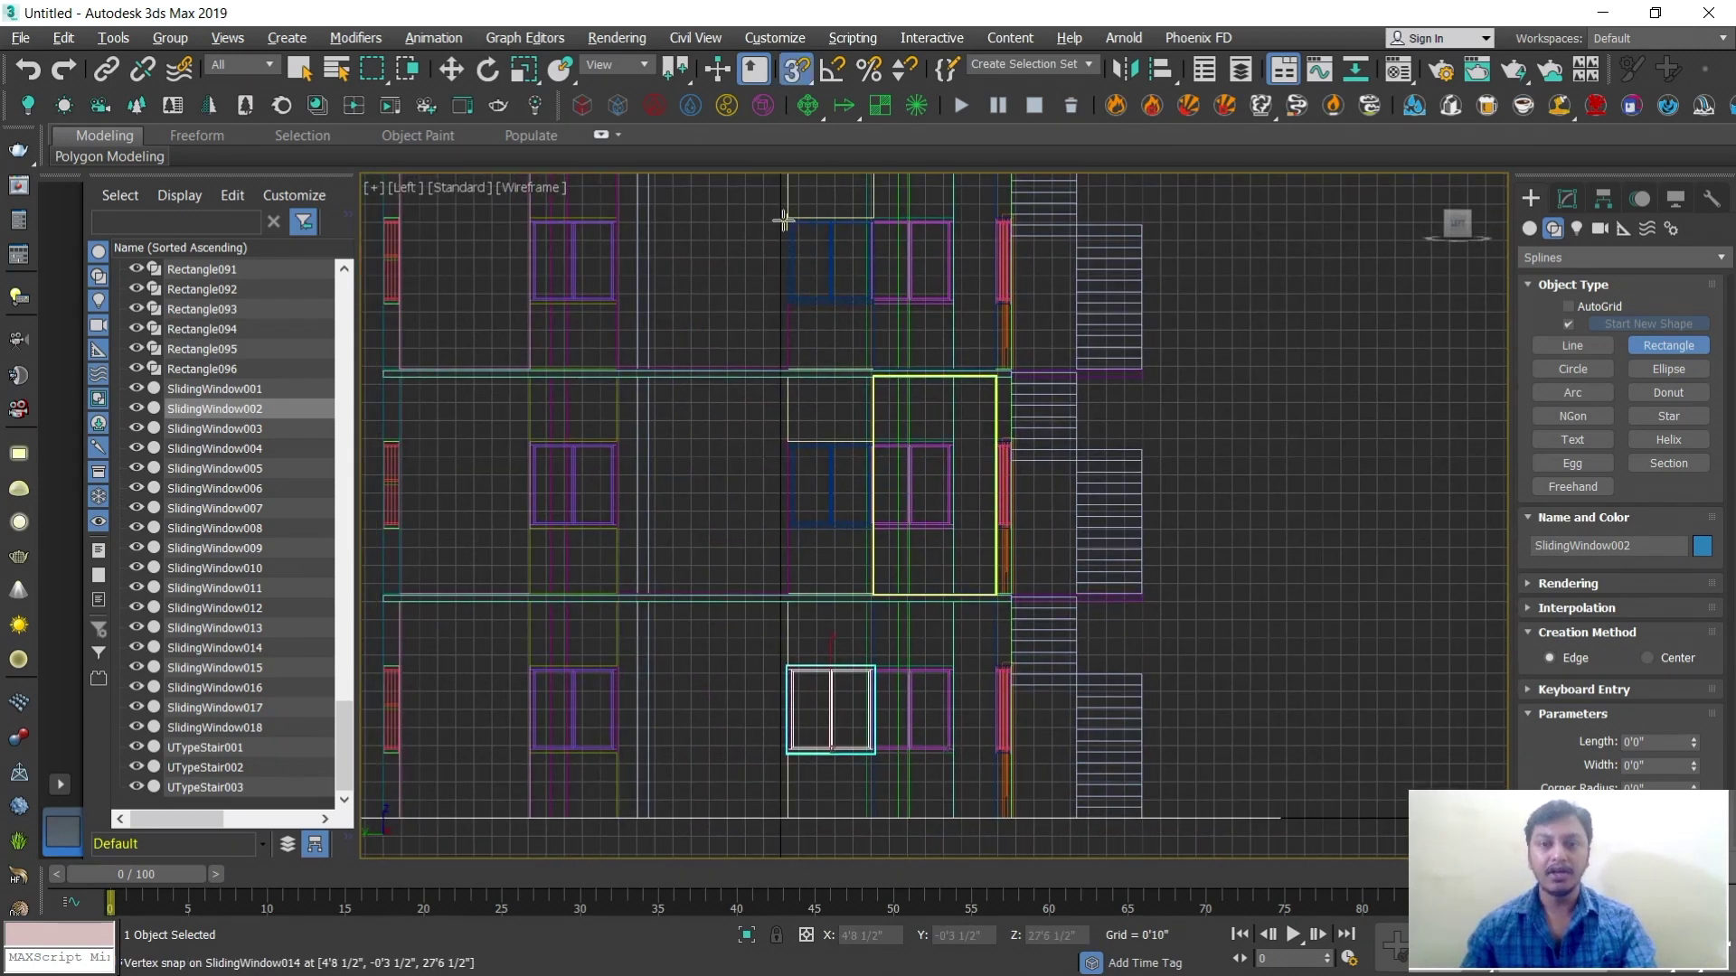
pyautogui.moveTo(788, 221); pyautogui.dragTo(878, 753)
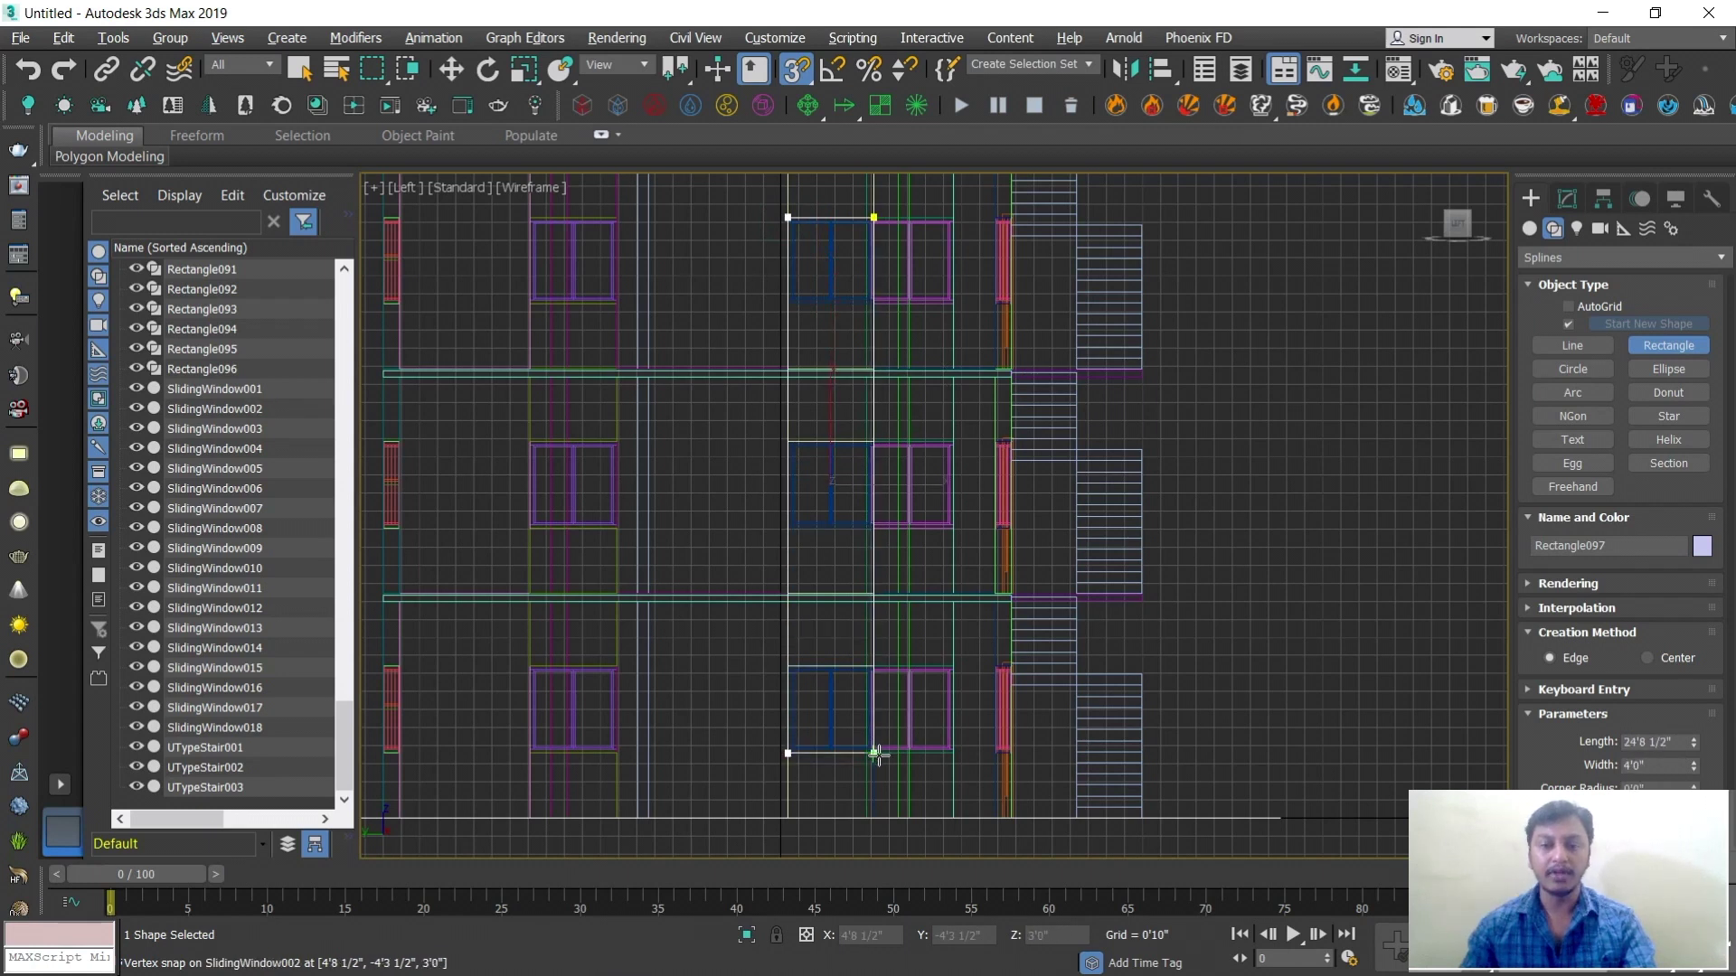
pyautogui.rightClick(879, 754)
pyautogui.press('s')
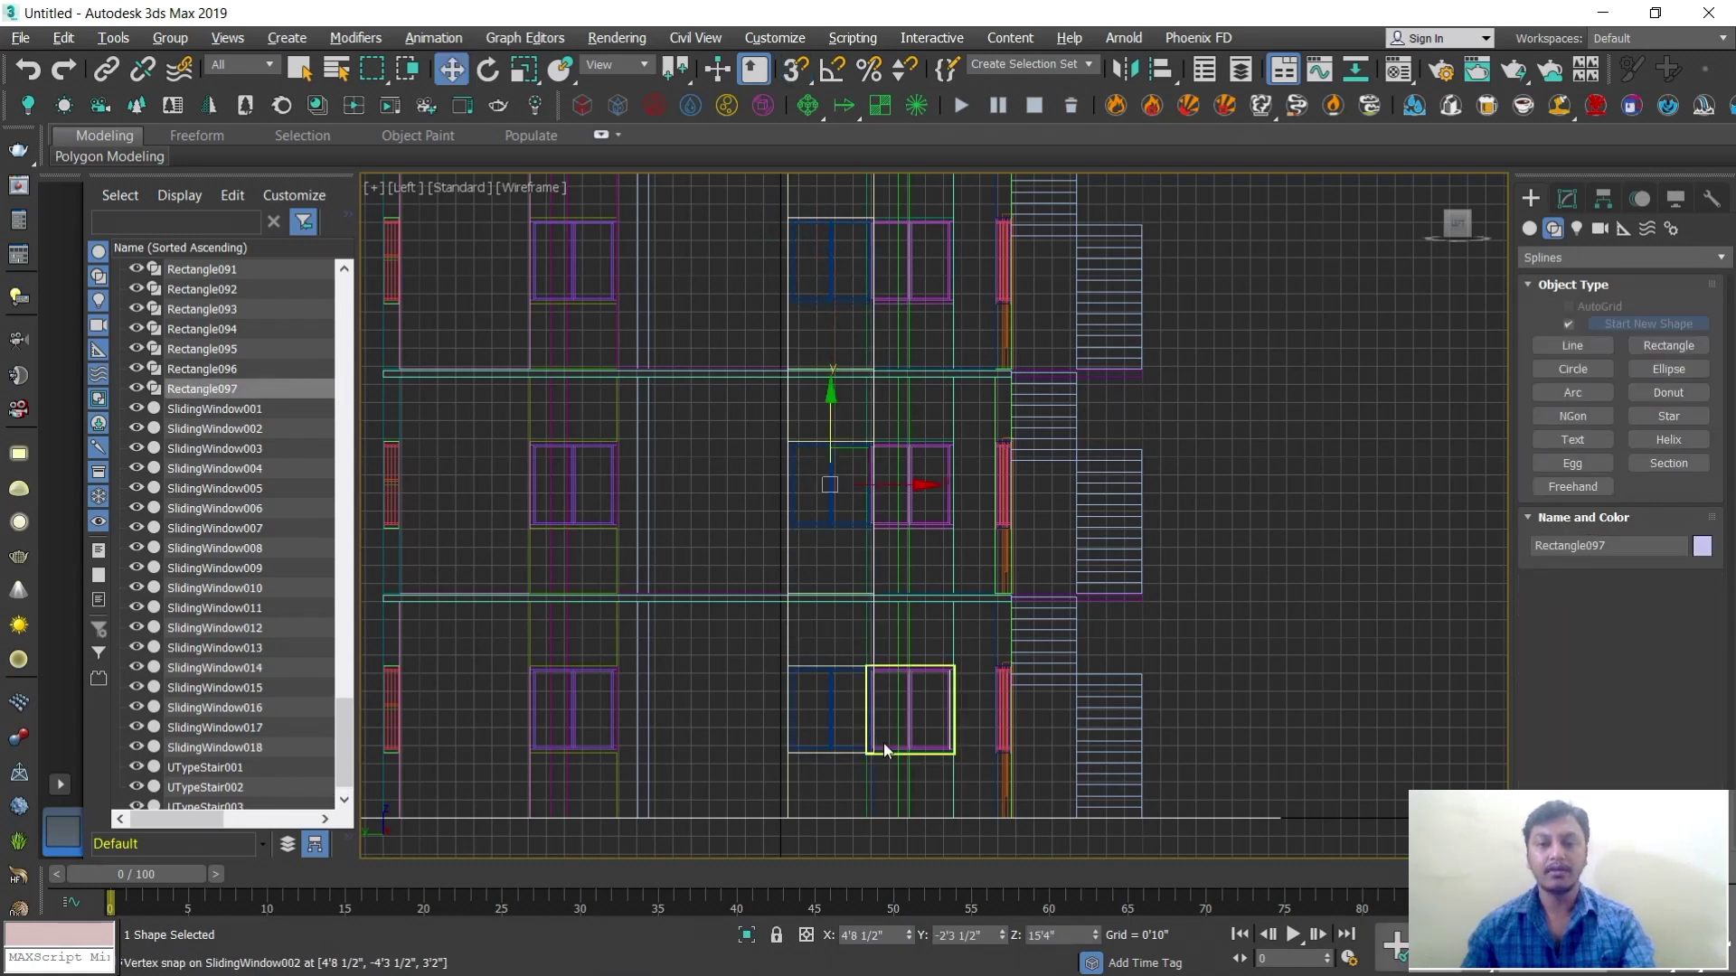
# Move the tall window rectangle outward from the side wall to about X 3'6 1/2"
pyautogui.hotkey('alt', 'w')
pyautogui.rightClick(1100, 658)
pyautogui.hotkey('alt', 'w')
pyautogui.keyDown('alt'); pyautogui.moveTo(1105, 587); pyautogui.dragTo(1015, 620, button='middle'); pyautogui.keyUp('alt')
pyautogui.scroll(2, 1007, 504)
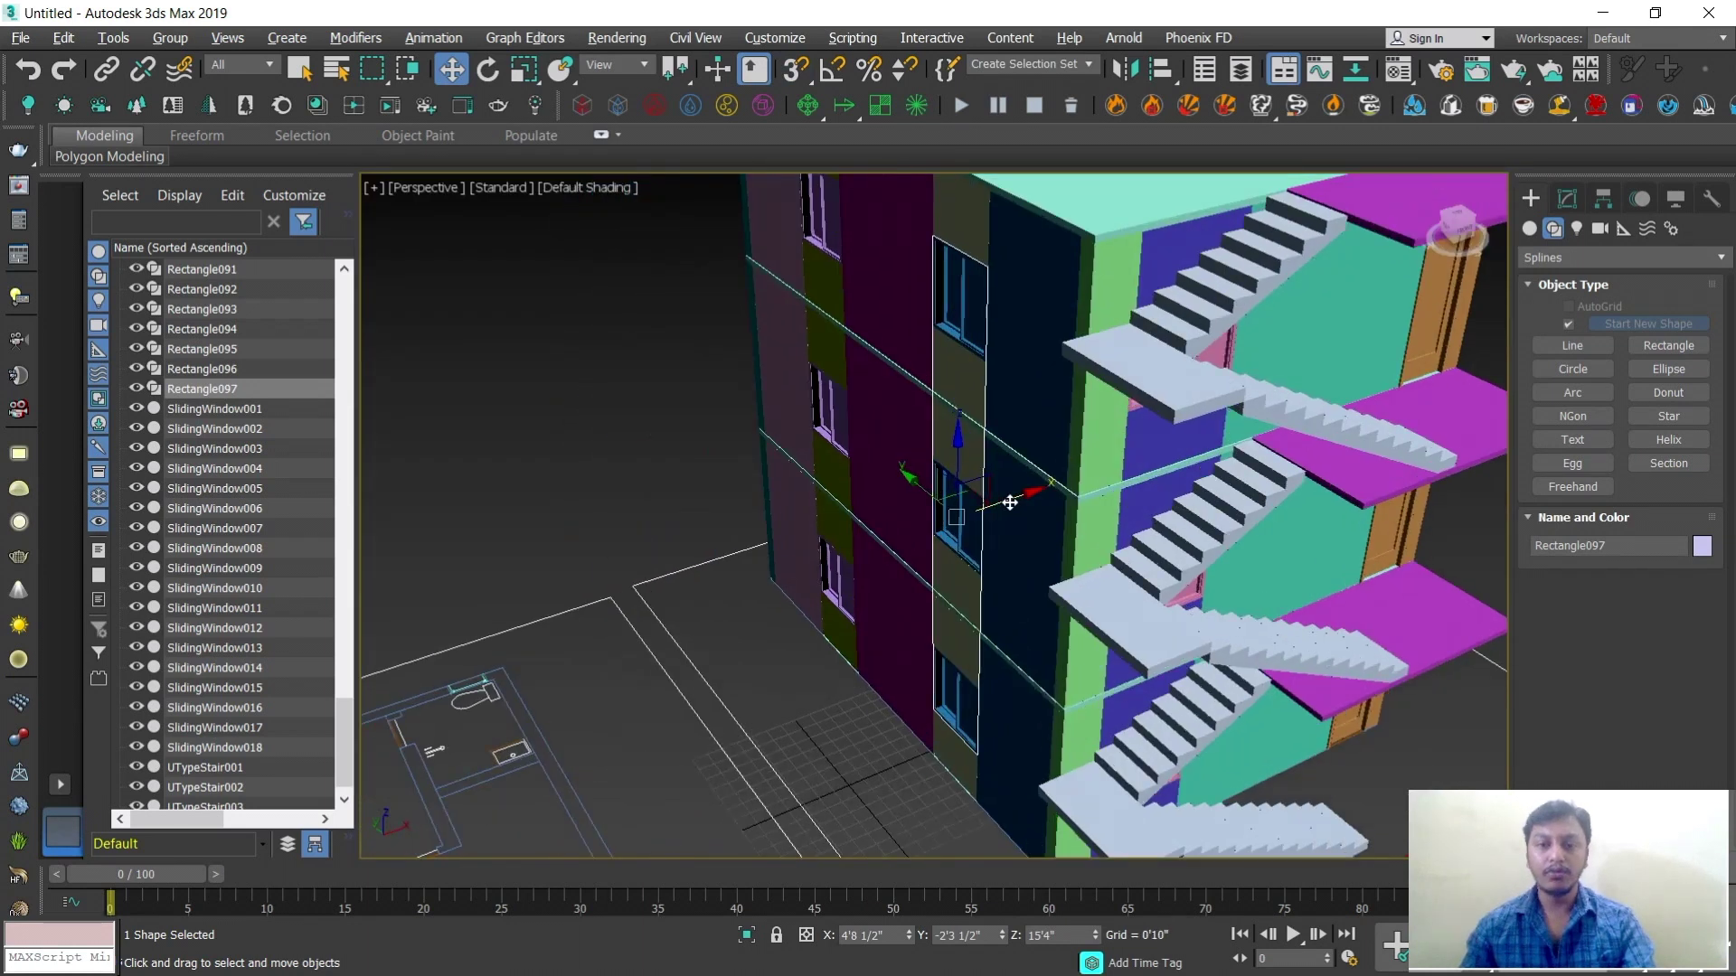
pyautogui.moveTo(1015, 499); pyautogui.dragTo(999, 511)
pyautogui.keyDown('alt'); pyautogui.moveTo(998, 511); pyautogui.dragTo(922, 507, button='middle'); pyautogui.keyUp('alt')
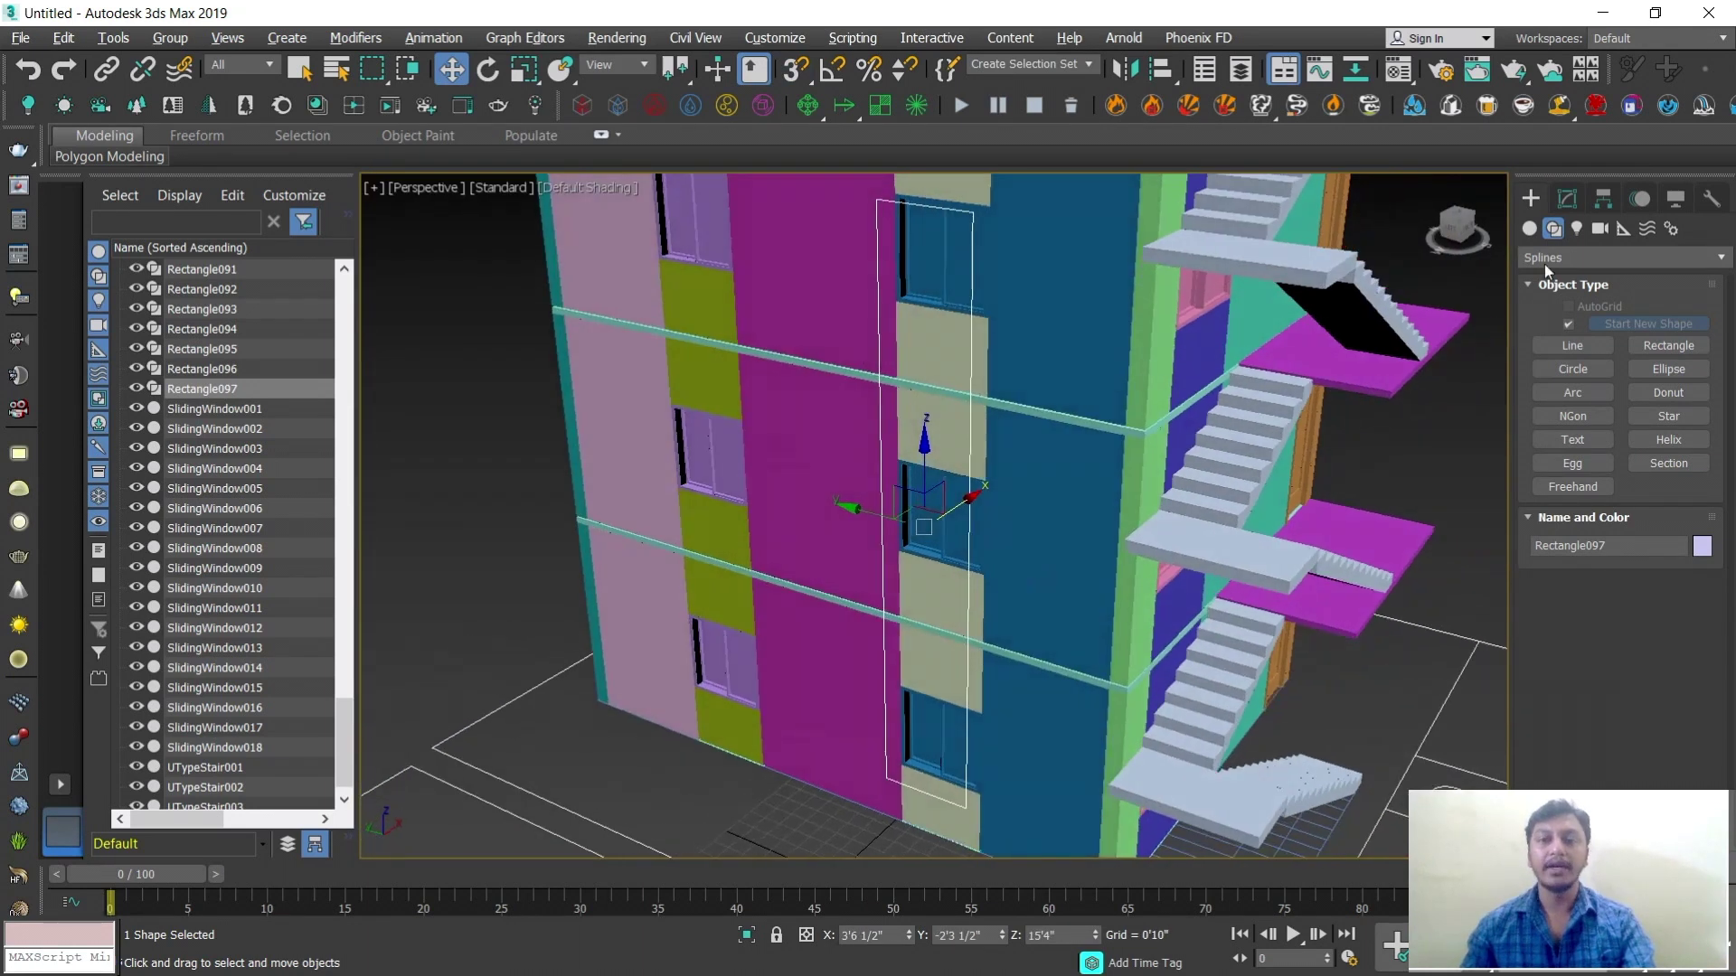
# Make the tall rectangle's spline renderable in both the renderer and the viewport
pyautogui.click(1568, 200)
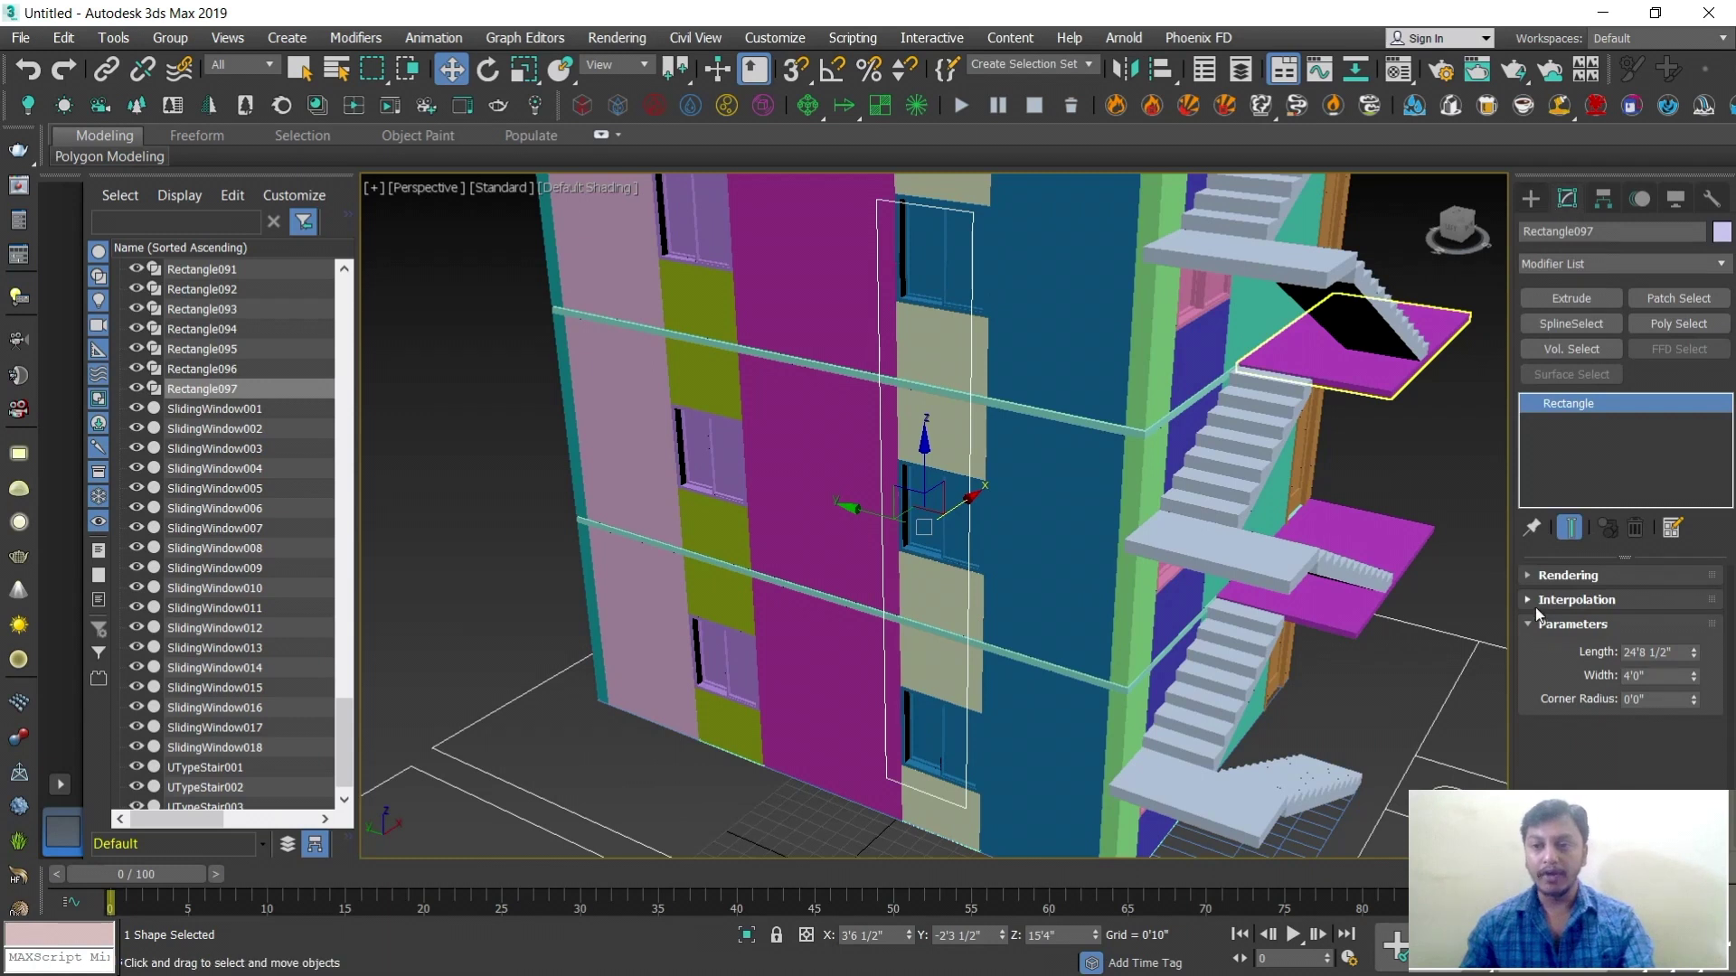
pyautogui.click(1530, 576)
pyautogui.scroll(-2, 1531, 624)
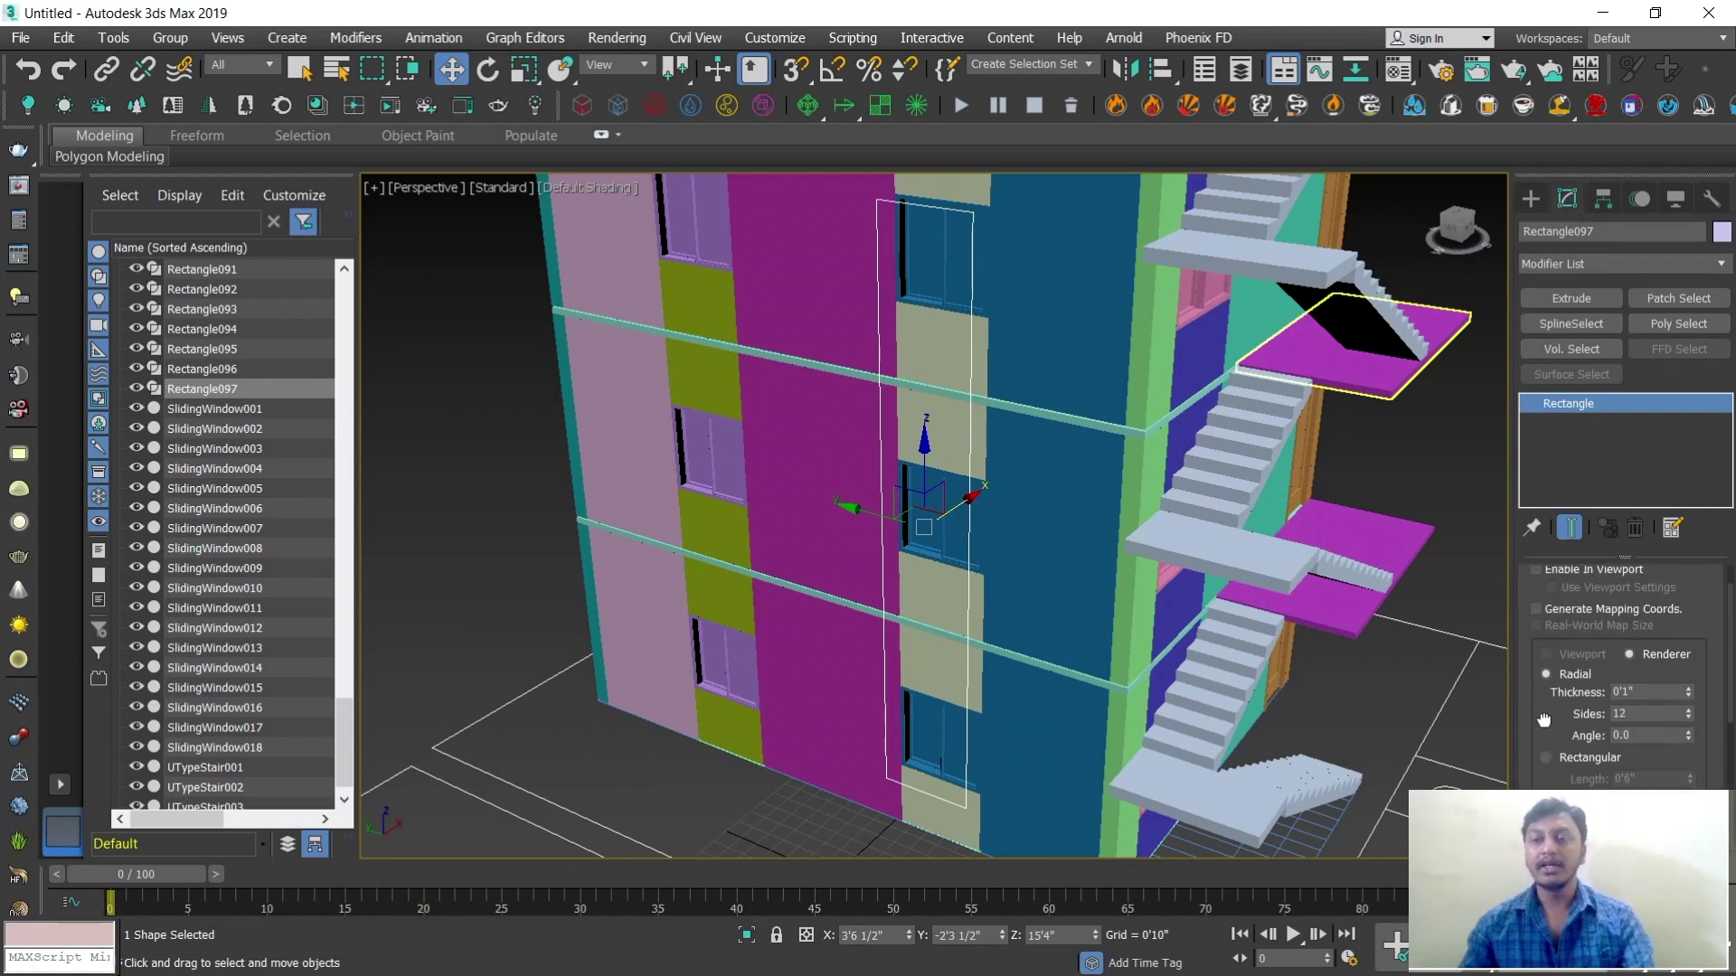
pyautogui.scroll(1, 1530, 588)
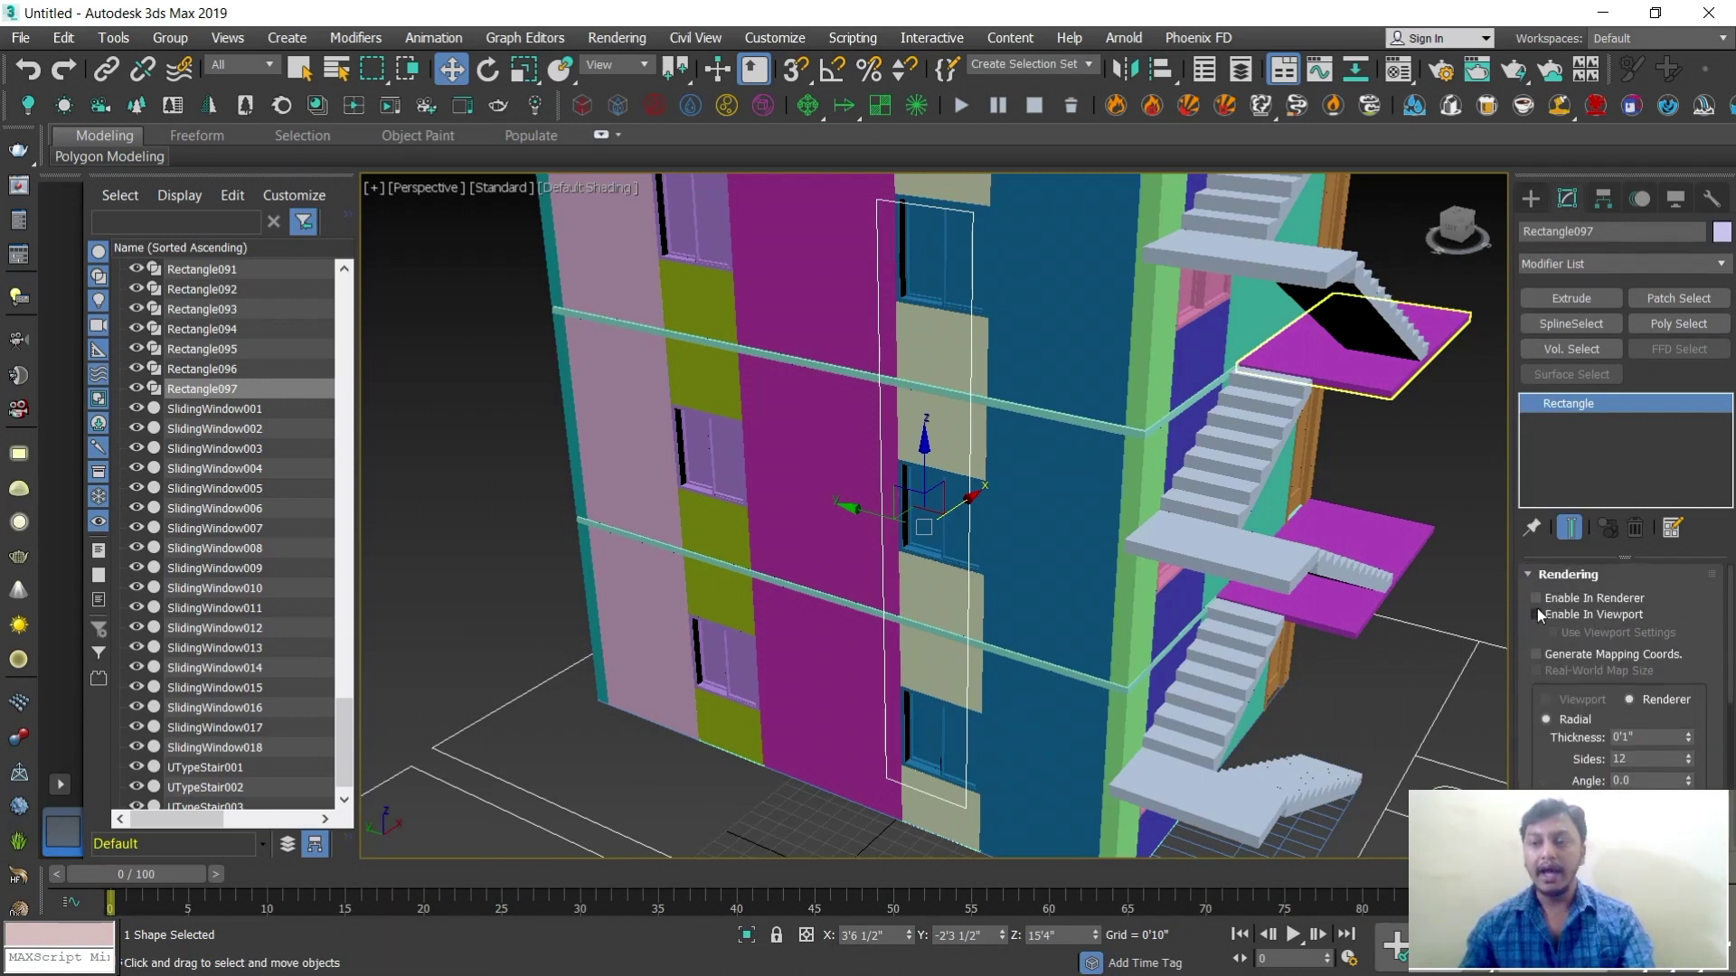
pyautogui.click(1536, 599)
pyautogui.click(1536, 614)
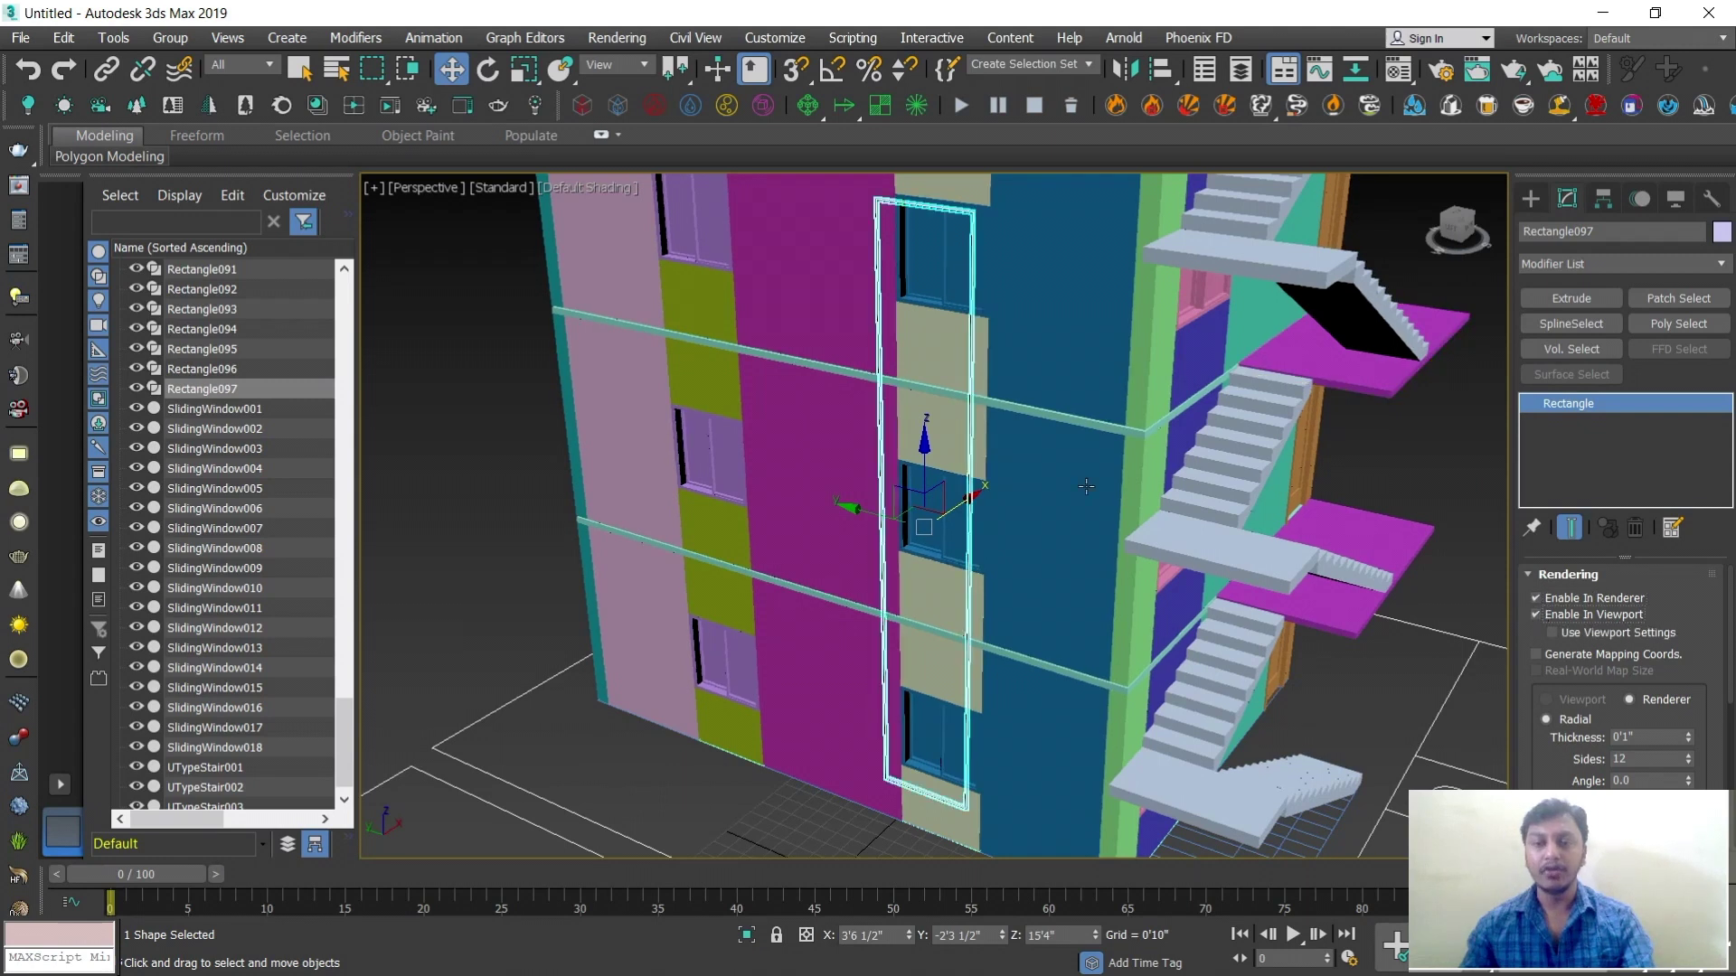
# Give the tall frame a rectangular spline cross-section with length 0'6" and width 0'6"
pyautogui.scroll(3, 1035, 533)
pyautogui.scroll(2, 1035, 533)
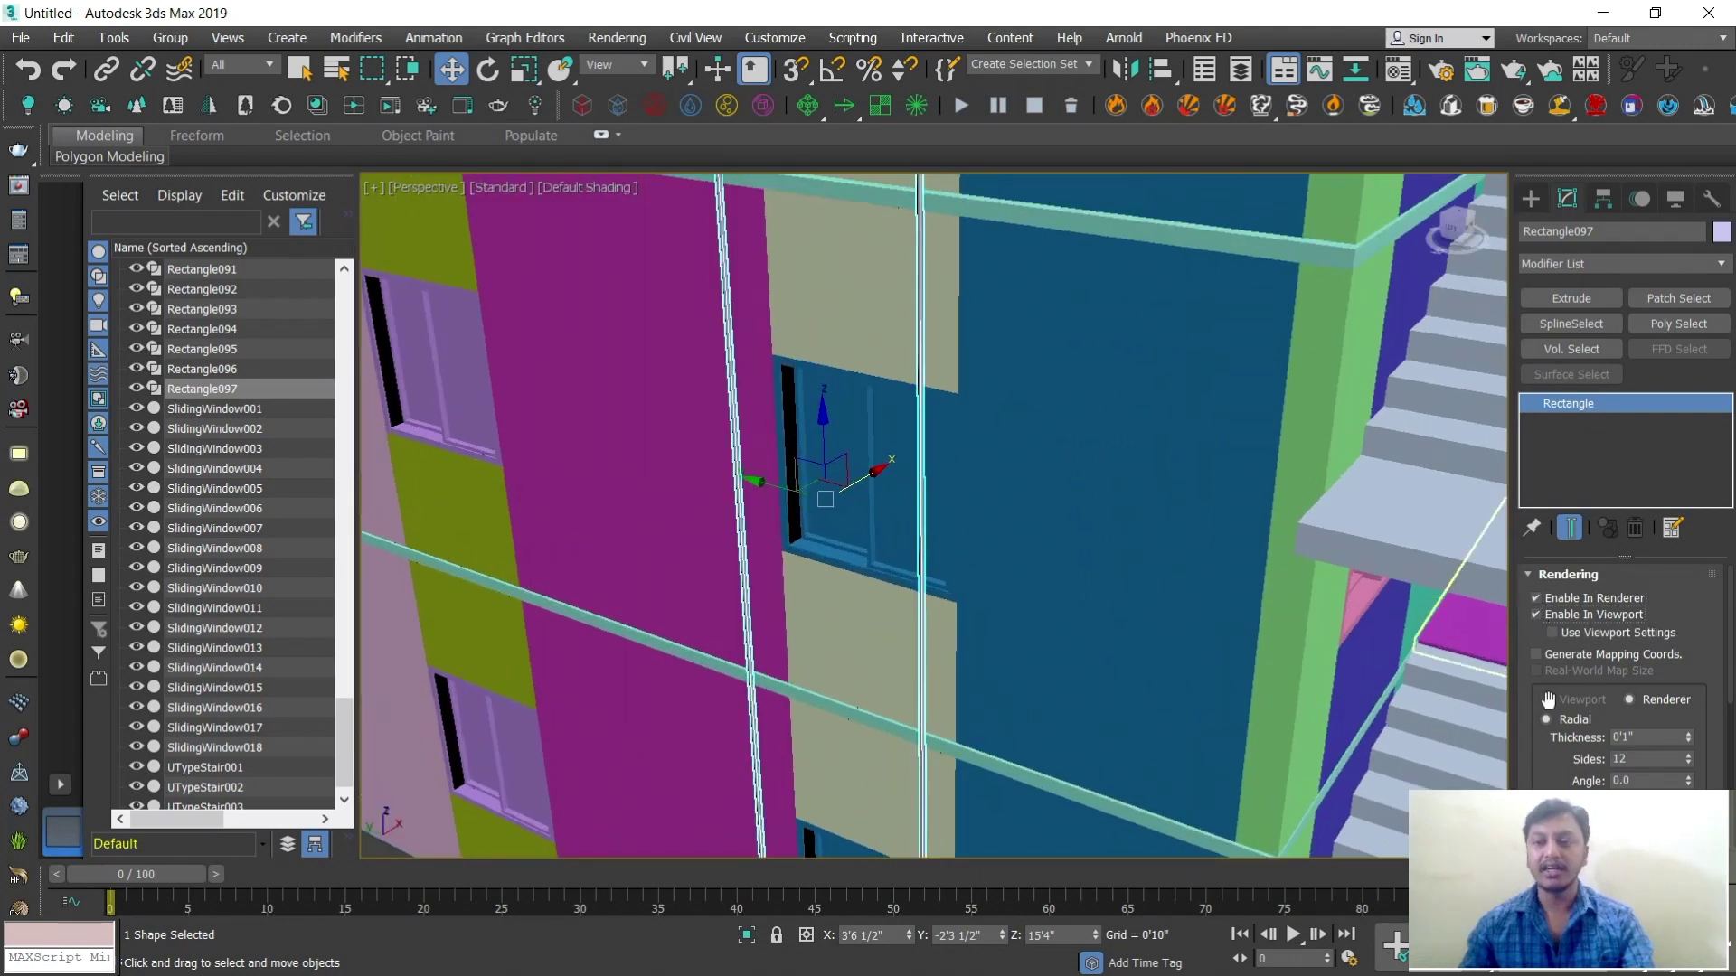
pyautogui.moveTo(1529, 726); pyautogui.dragTo(1522, 559)
pyautogui.click(1546, 638)
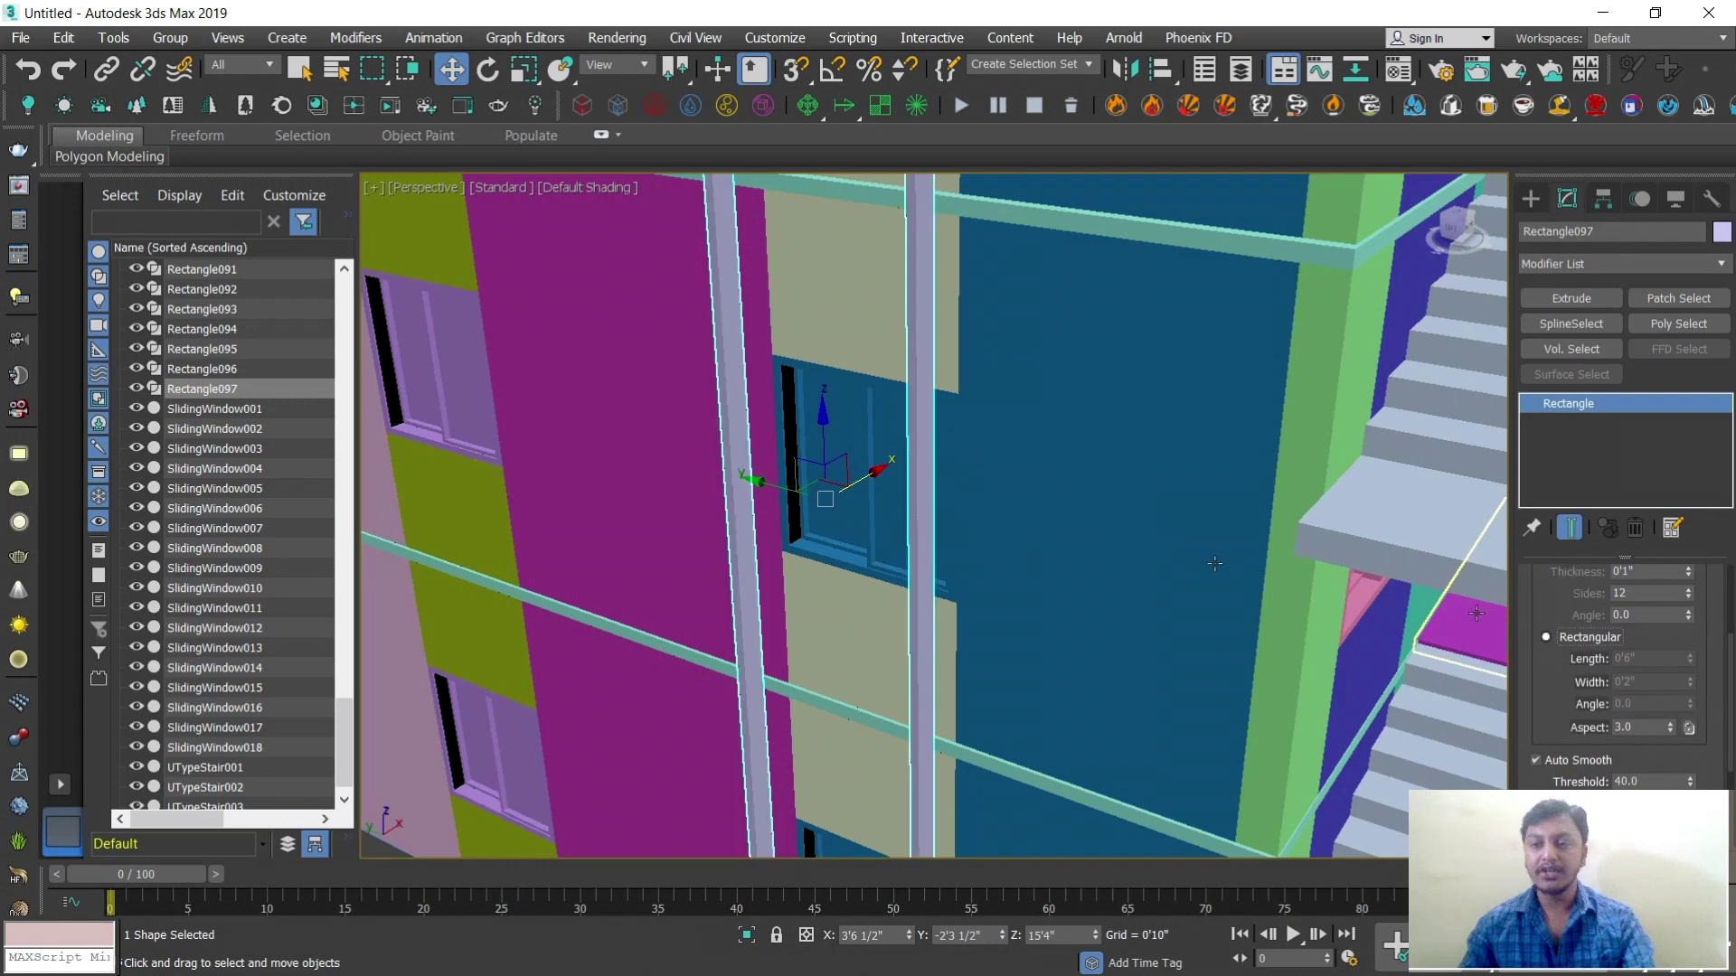
pyautogui.scroll(-3, 949, 570)
pyautogui.keyDown('alt'); pyautogui.moveTo(950, 570); pyautogui.dragTo(988, 598, button='middle'); pyautogui.keyUp('alt')
pyautogui.scroll(2, 988, 597)
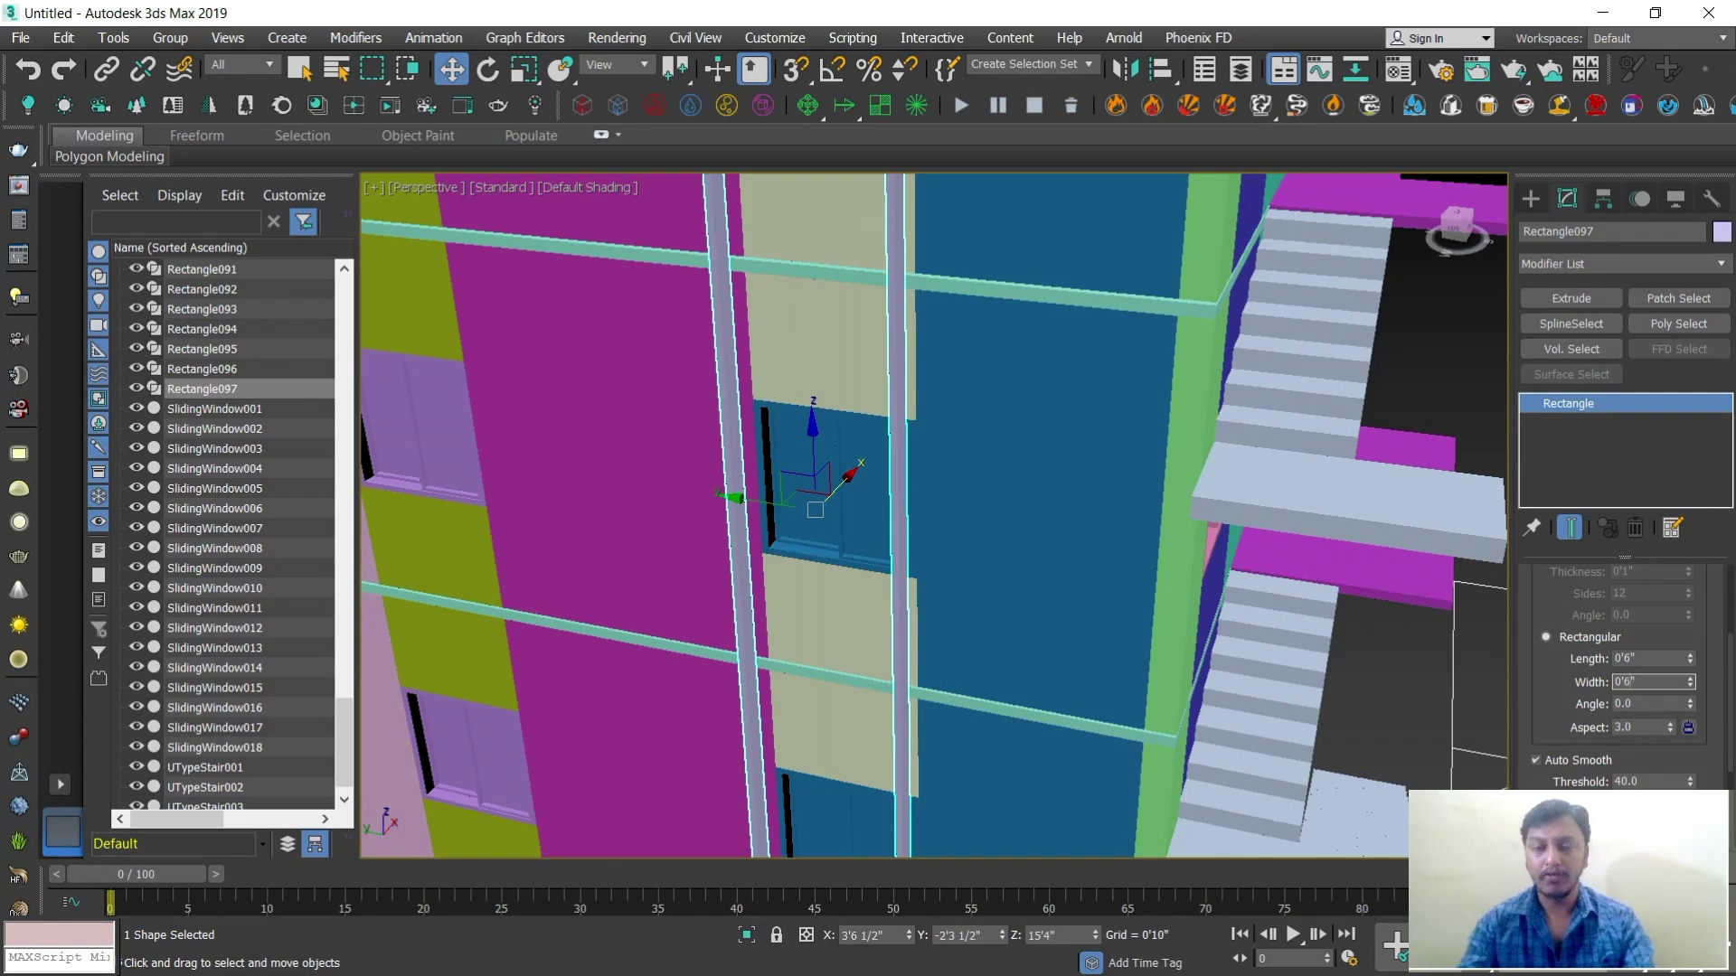
pyautogui.press('Return')
pyautogui.scroll(-3, 928, 525)
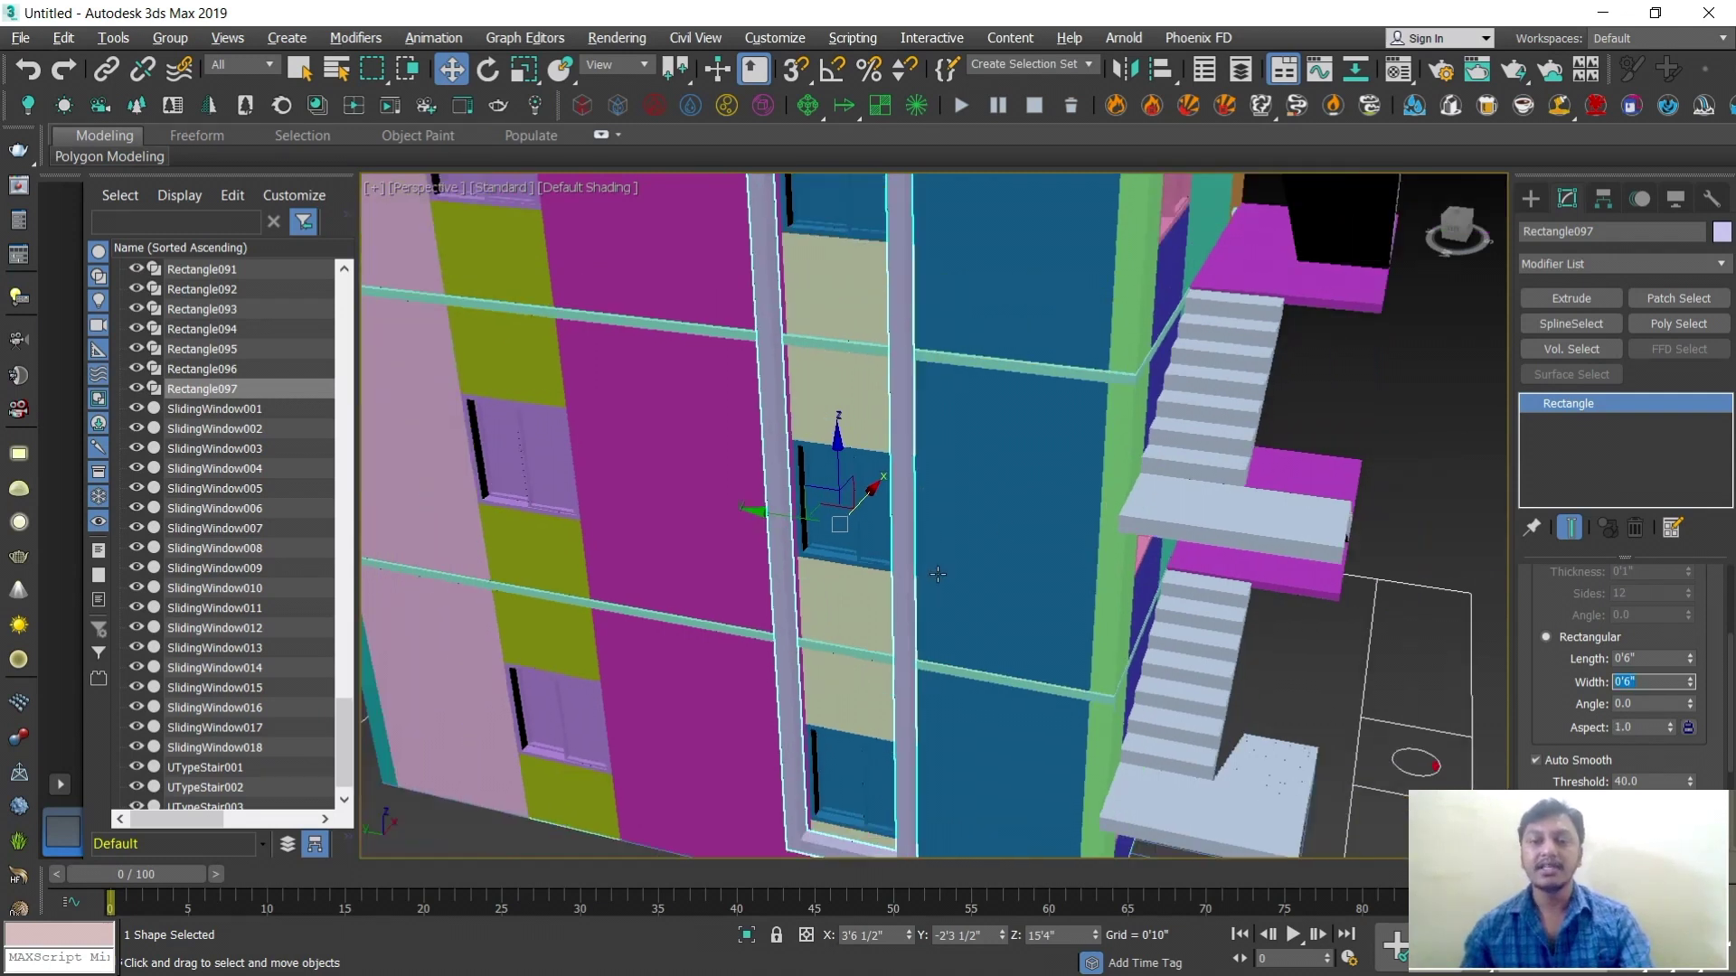
# Move the tall window frame back towards the side wall to about X 4'6" and deselect it
pyautogui.keyDown('alt'); pyautogui.moveTo(928, 525); pyautogui.dragTo(897, 503, button='middle'); pyautogui.keyUp('alt')
pyautogui.scroll(3, 897, 504)
pyautogui.moveTo(897, 504); pyautogui.dragTo(917, 508)
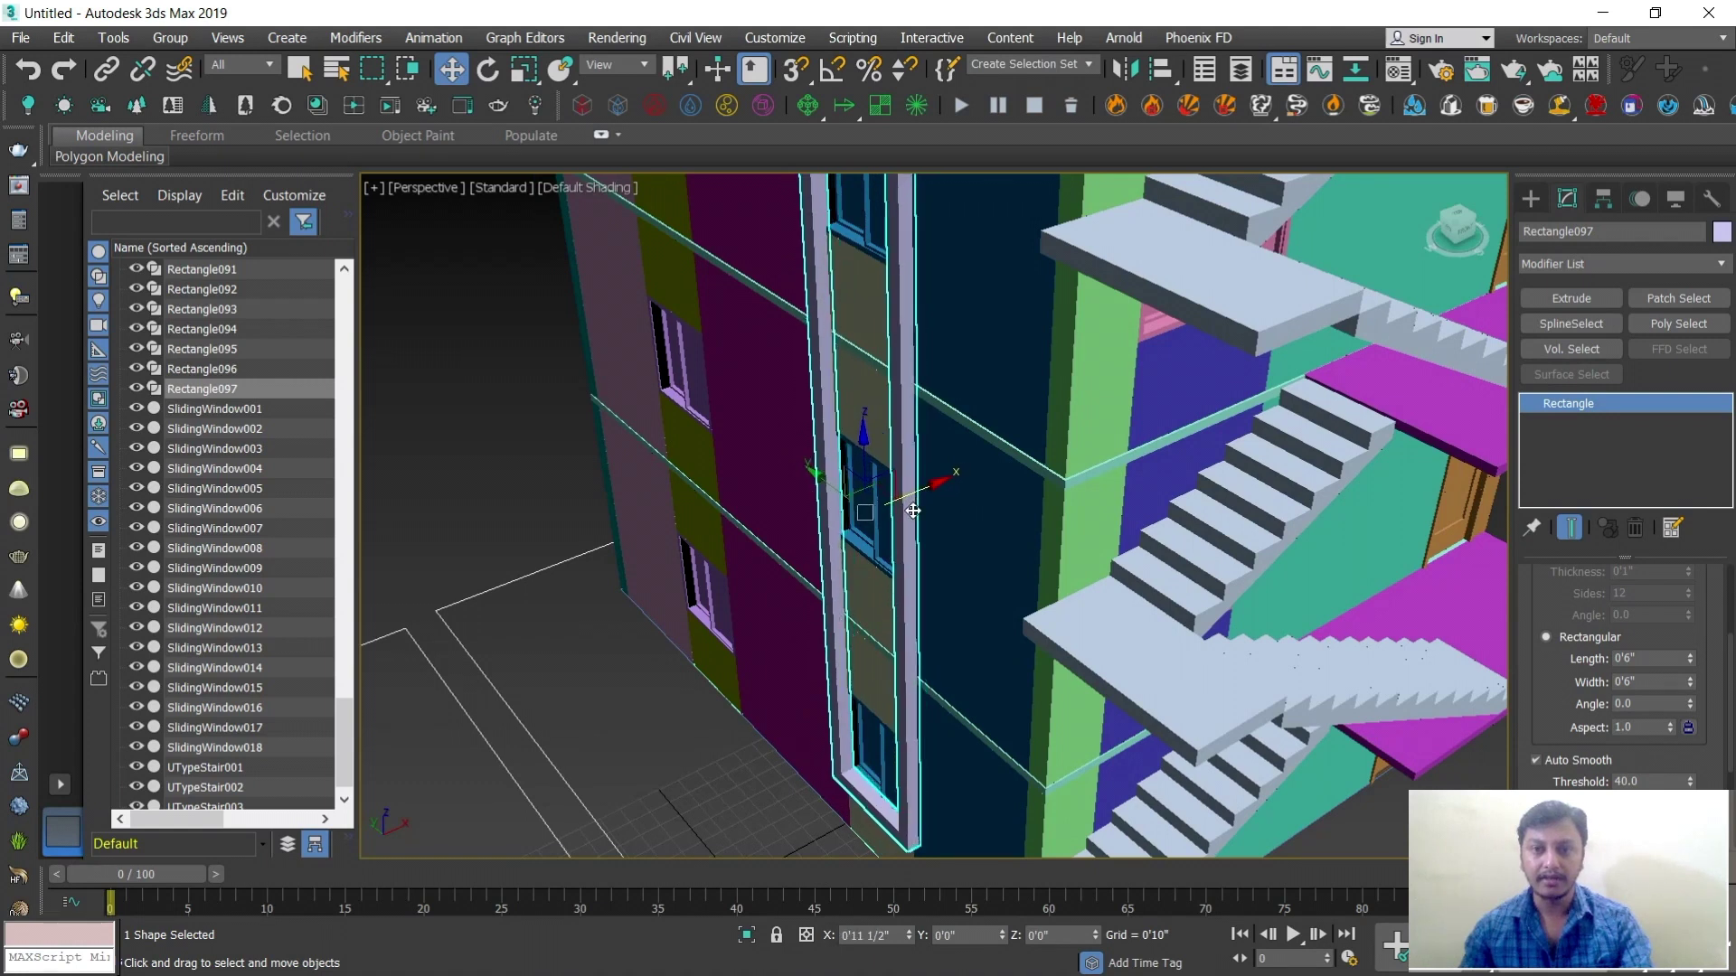
pyautogui.scroll(-3, 917, 508)
pyautogui.keyDown('alt'); pyautogui.moveTo(916, 508); pyautogui.dragTo(1057, 538, button='middle'); pyautogui.keyUp('alt')
pyautogui.click(1306, 504)
# Copy the tall frame along Y onto the second column of windows, aligning it at about Y 9'6 1/2"
pyautogui.scroll(-2, 1066, 547)
pyautogui.scroll(4, 1040, 534)
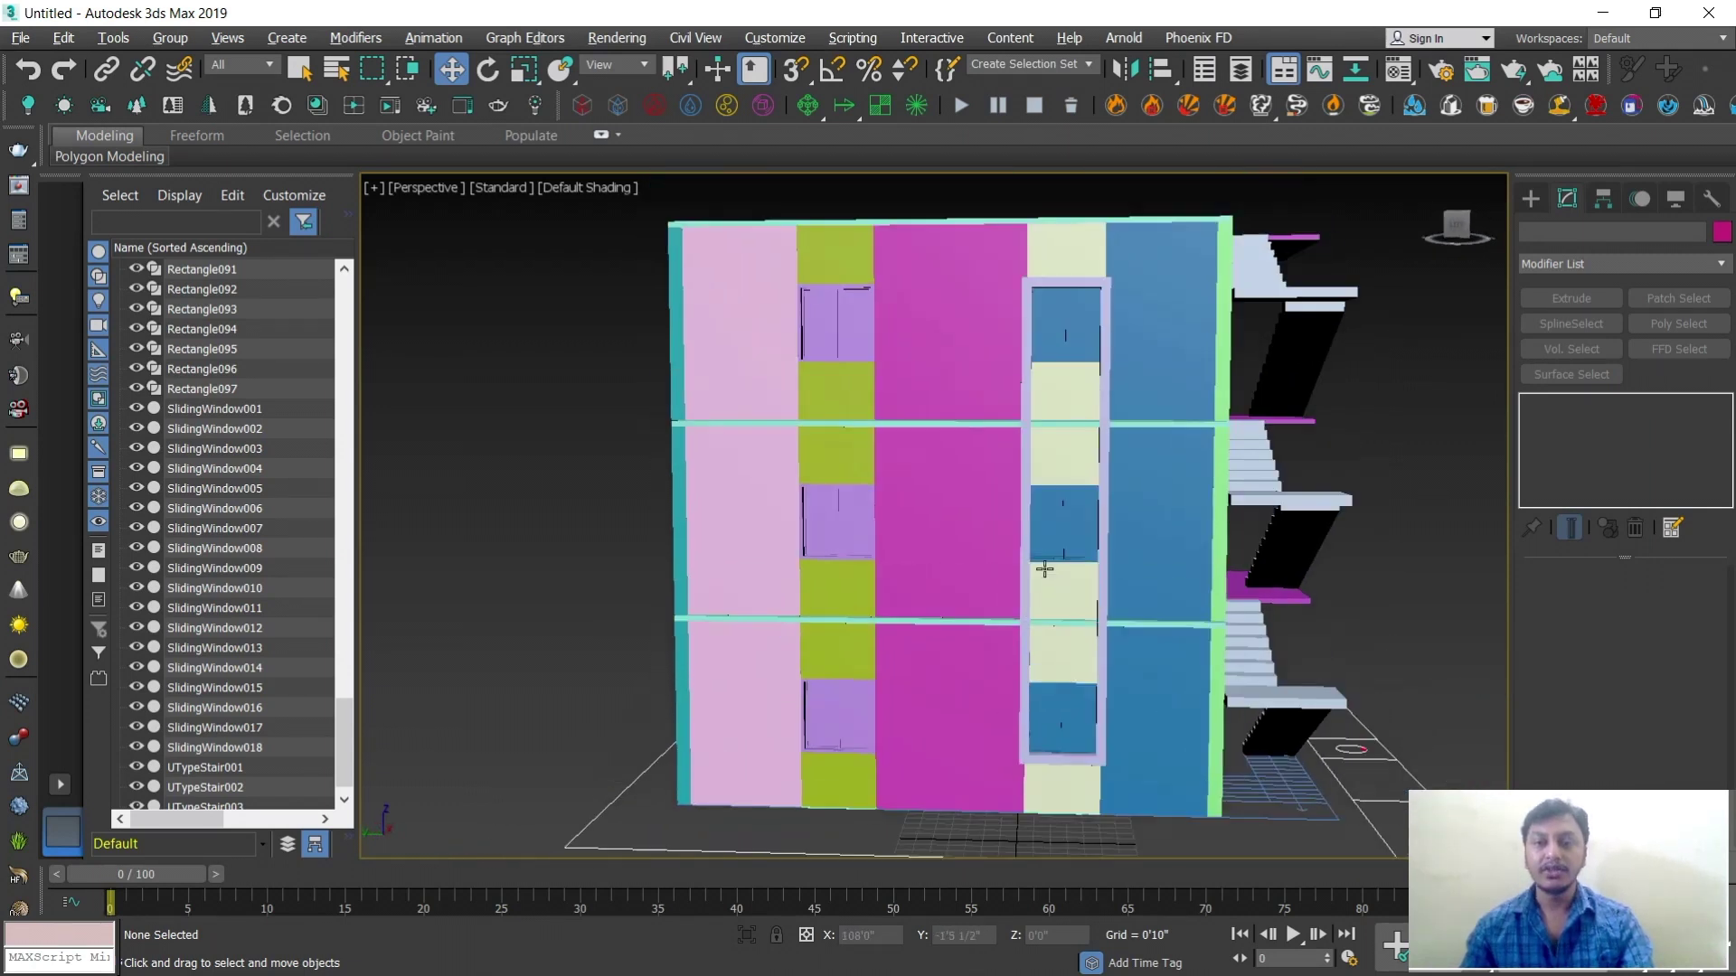
pyautogui.scroll(2, 1027, 517)
pyautogui.click(1101, 543)
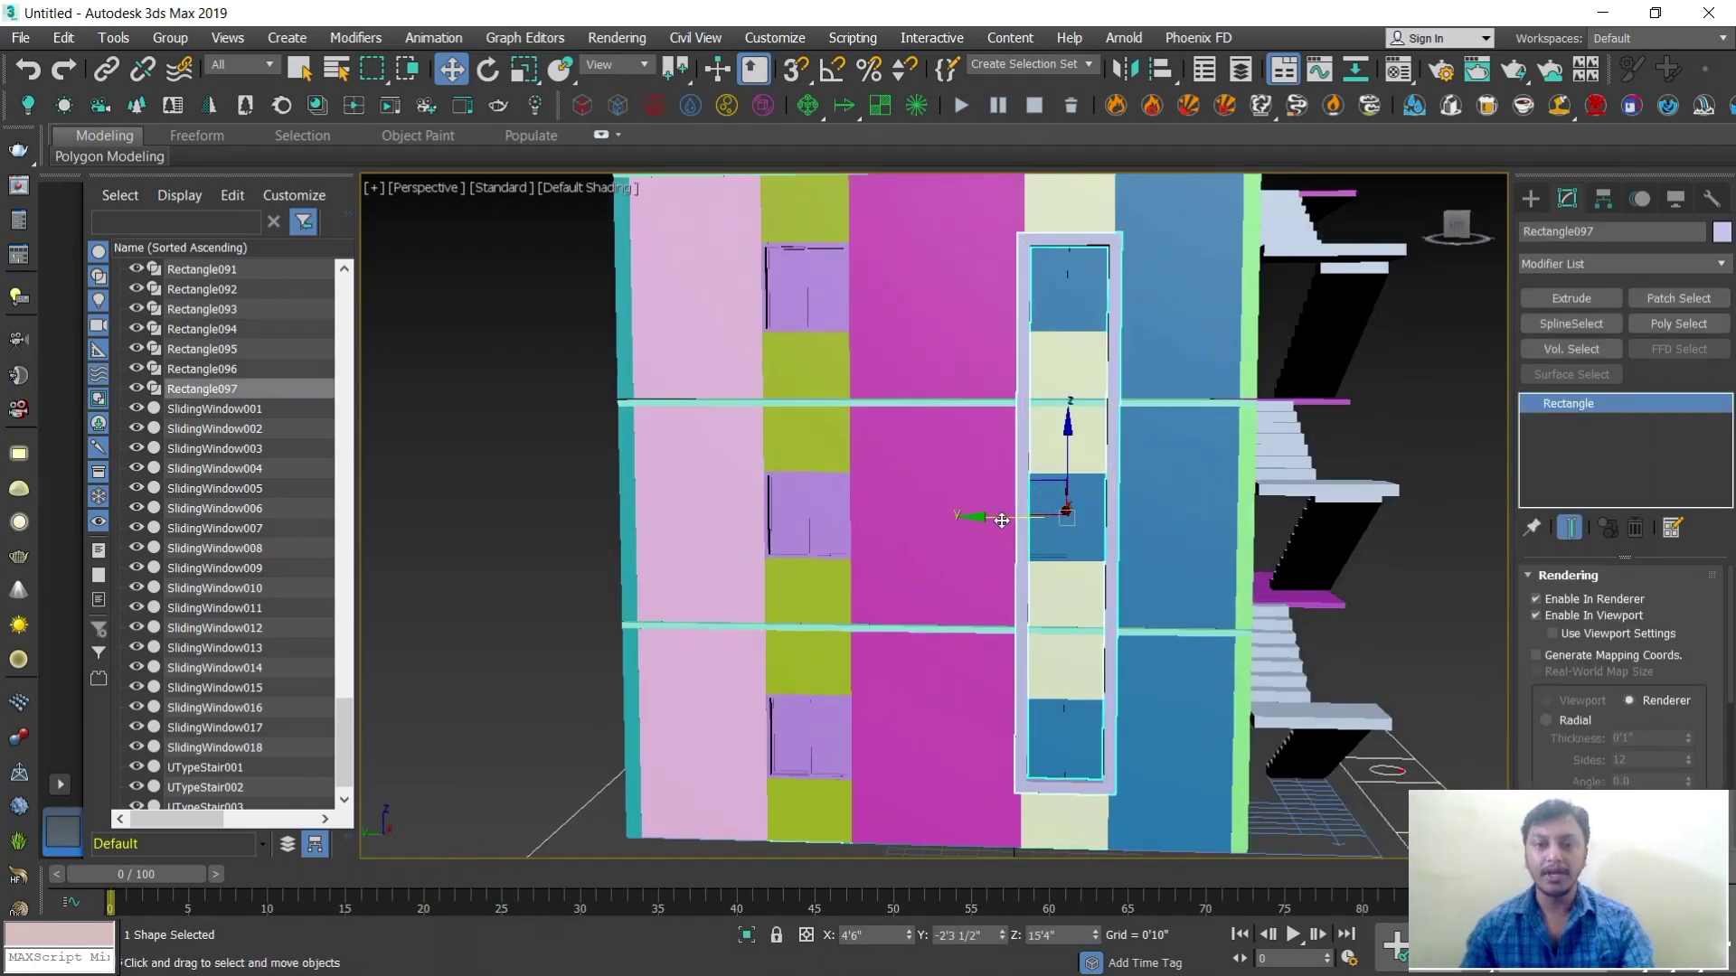
pyautogui.keyDown('shift'); pyautogui.moveTo(984, 524); pyautogui.dragTo(736, 526); pyautogui.keyUp('shift')
pyautogui.click(873, 594)
pyautogui.scroll(5, 808, 547)
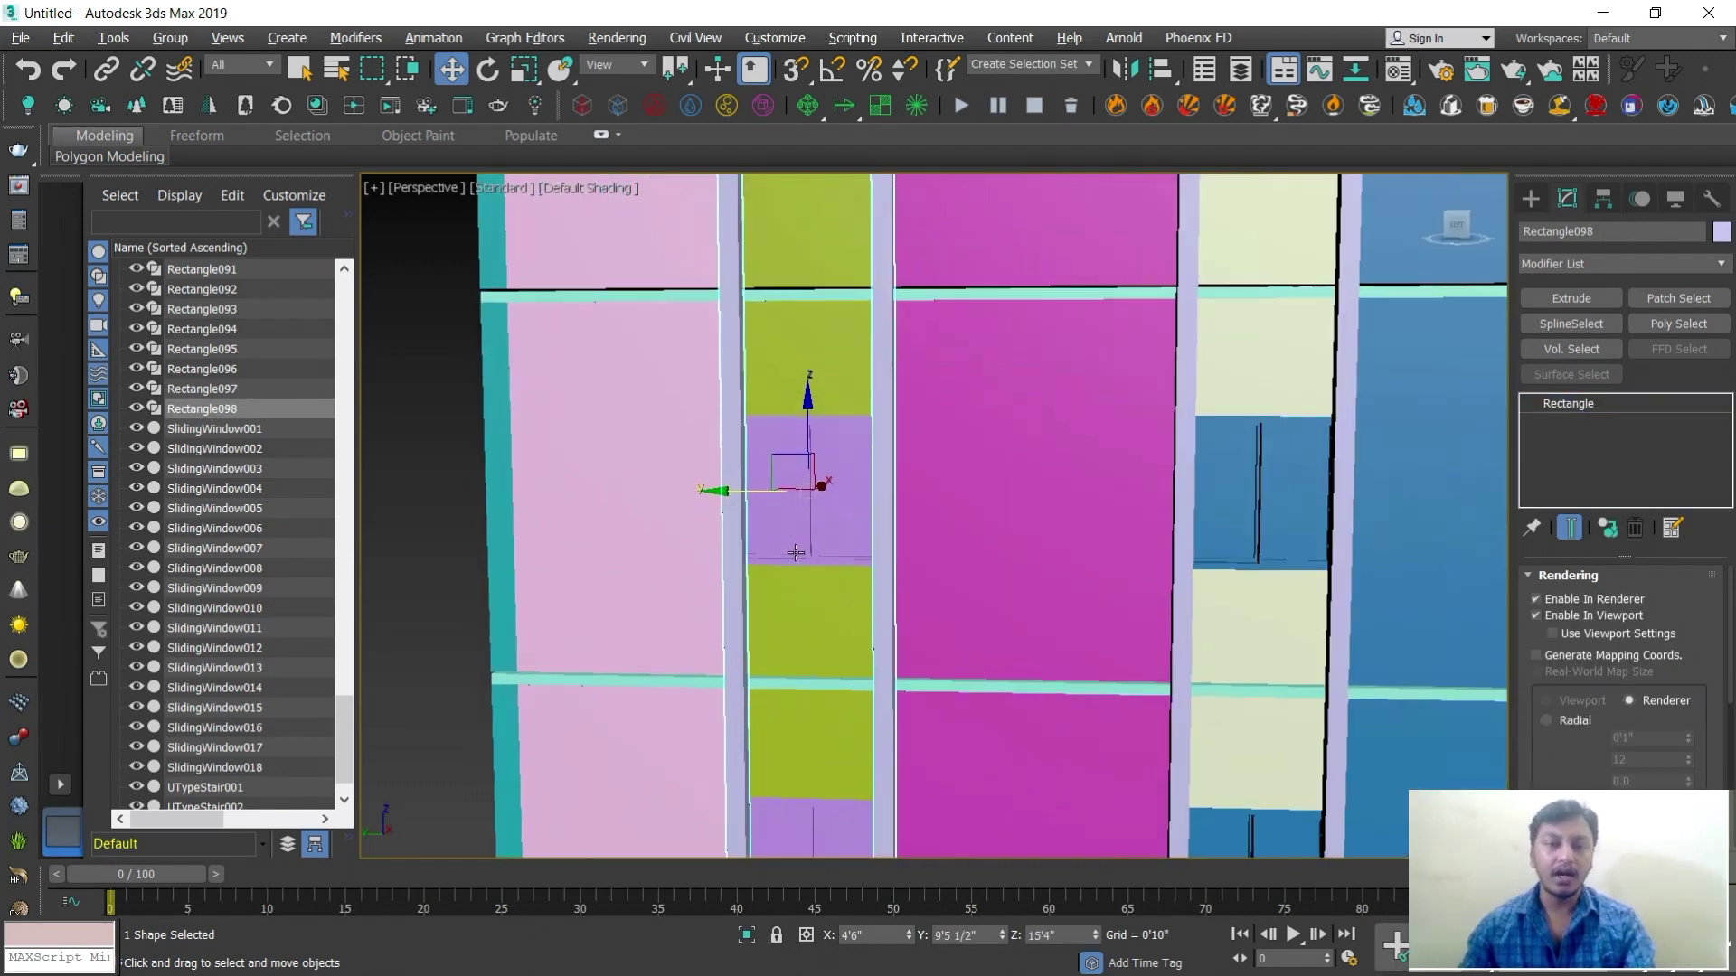
pyautogui.moveTo(740, 459)
pyautogui.mouseDown()
pyautogui.moveTo(715, 461)
pyautogui.moveTo(735, 472)
pyautogui.mouseUp()
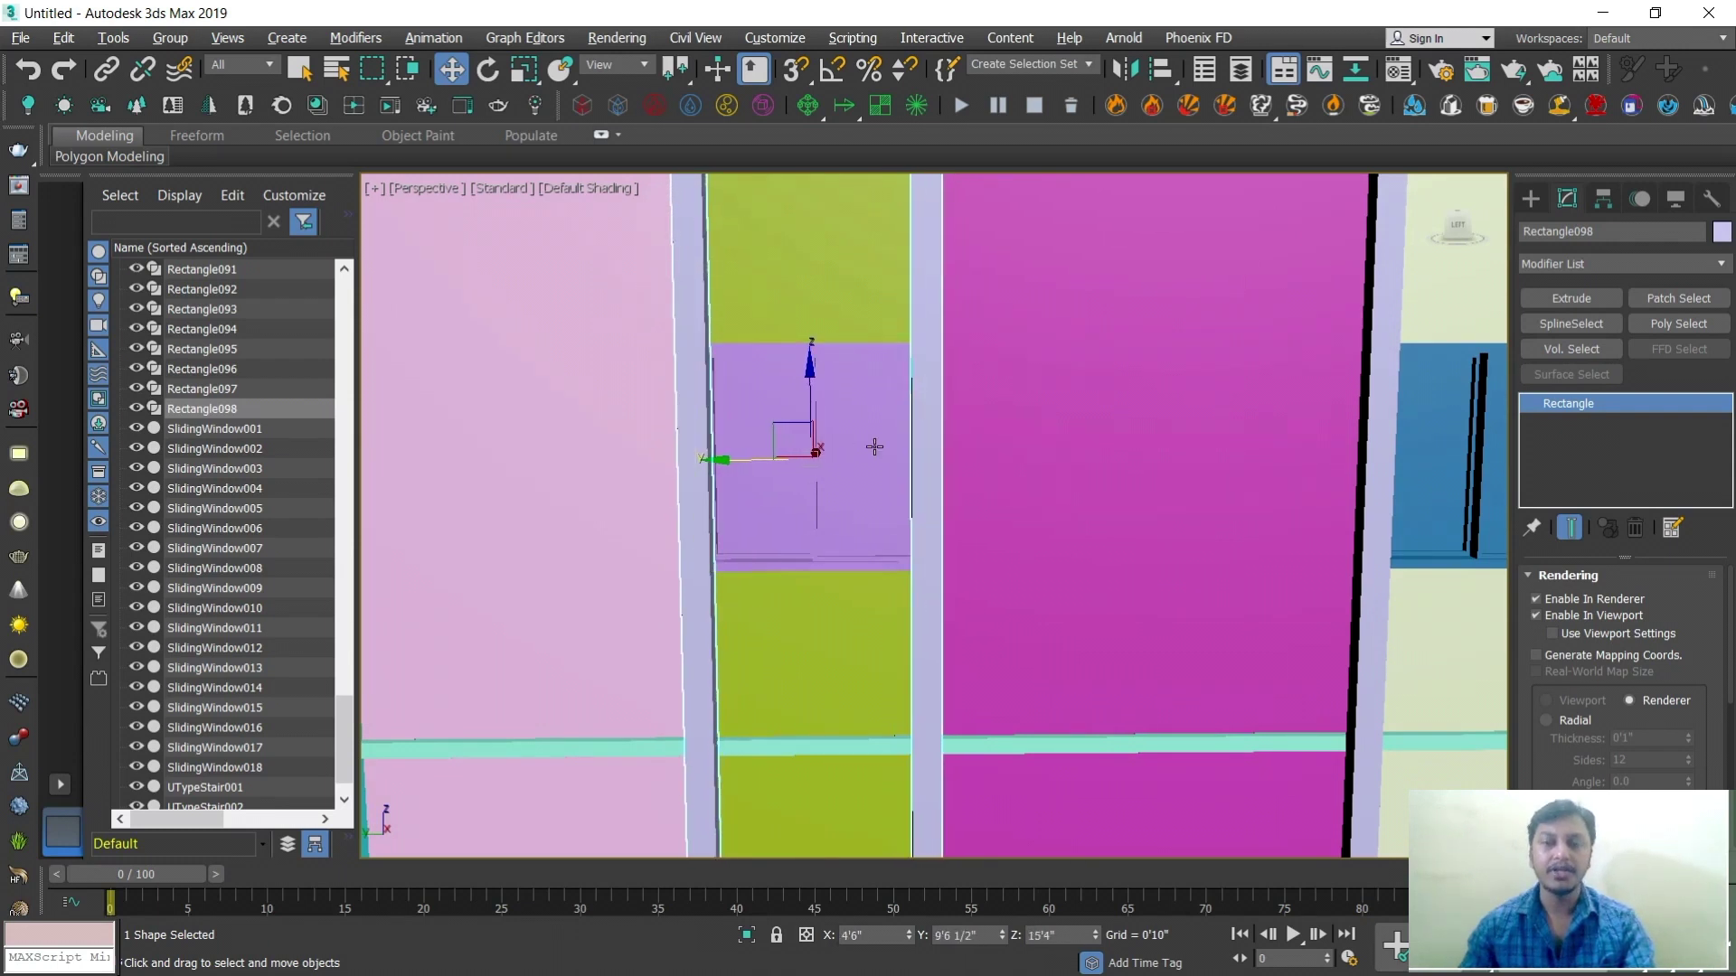
# Examine the two framed window columns and the wall strip between them from the side and stair directions
pyautogui.scroll(-8, 875, 446)
pyautogui.keyDown('alt'); pyautogui.moveTo(1154, 530); pyautogui.dragTo(1022, 496, button='middle'); pyautogui.keyUp('alt')
pyautogui.scroll(-2, 1023, 497)
pyautogui.keyDown('alt'); pyautogui.moveTo(960, 369); pyautogui.dragTo(957, 390, button='middle'); pyautogui.keyUp('alt')
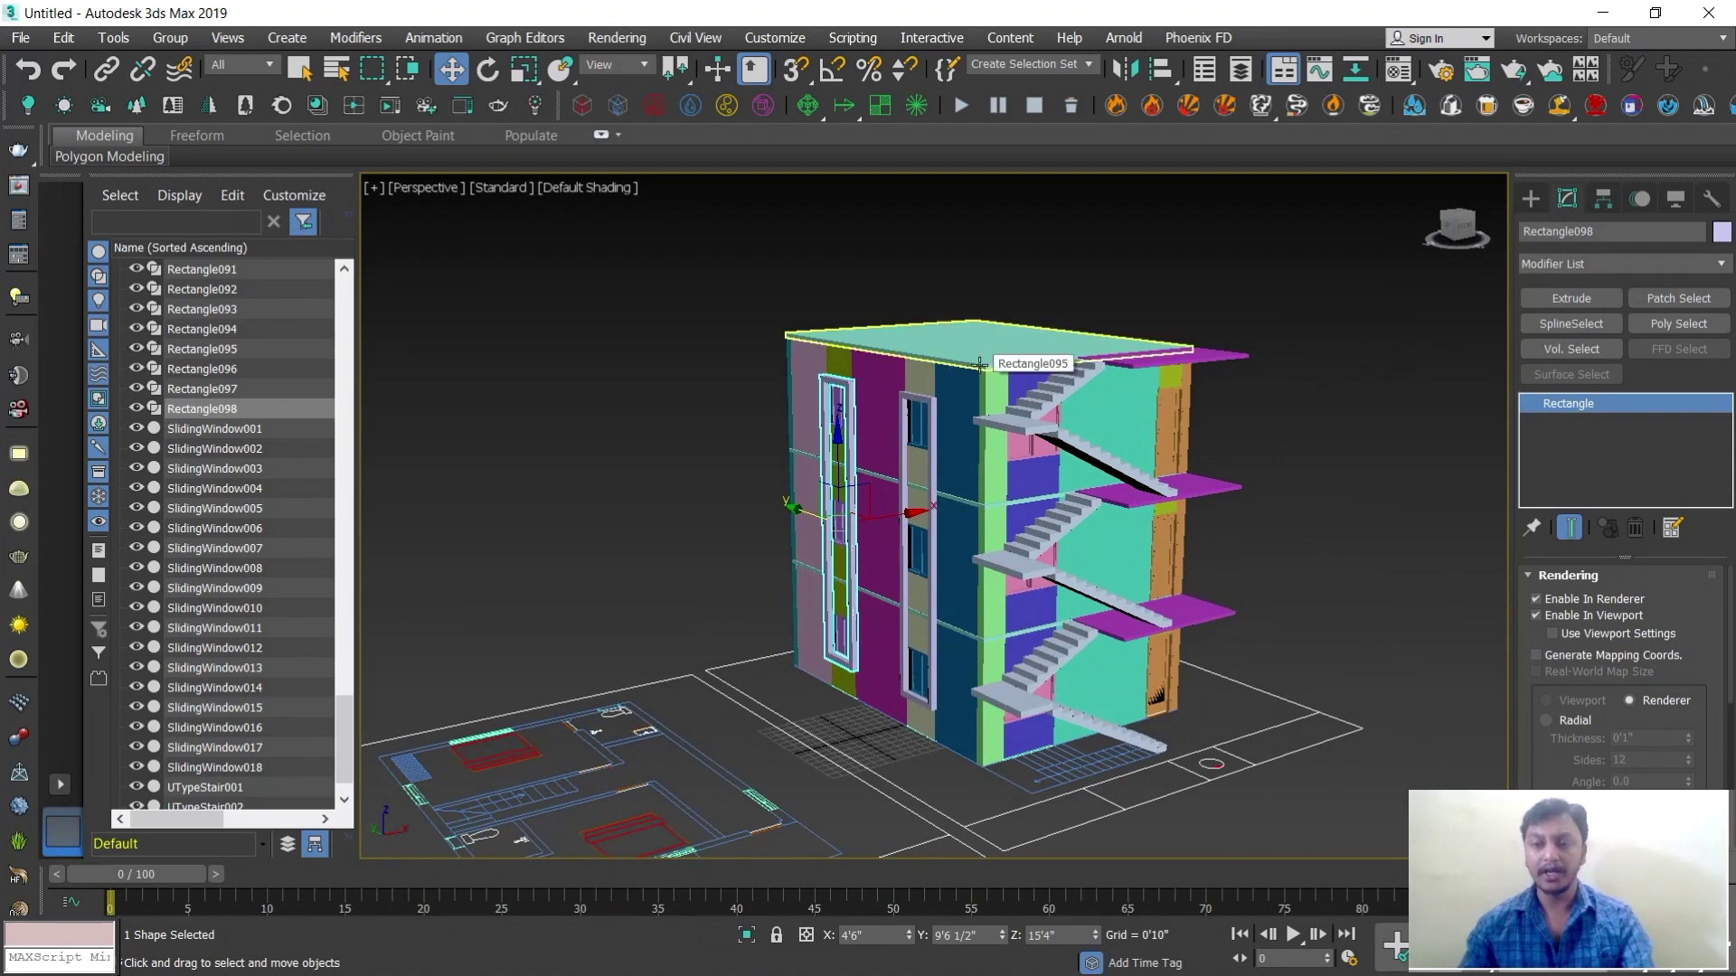
pyautogui.keyDown('alt'); pyautogui.moveTo(1121, 516); pyautogui.dragTo(1030, 529, button='middle'); pyautogui.keyUp('alt')
pyautogui.scroll(3, 1031, 529)
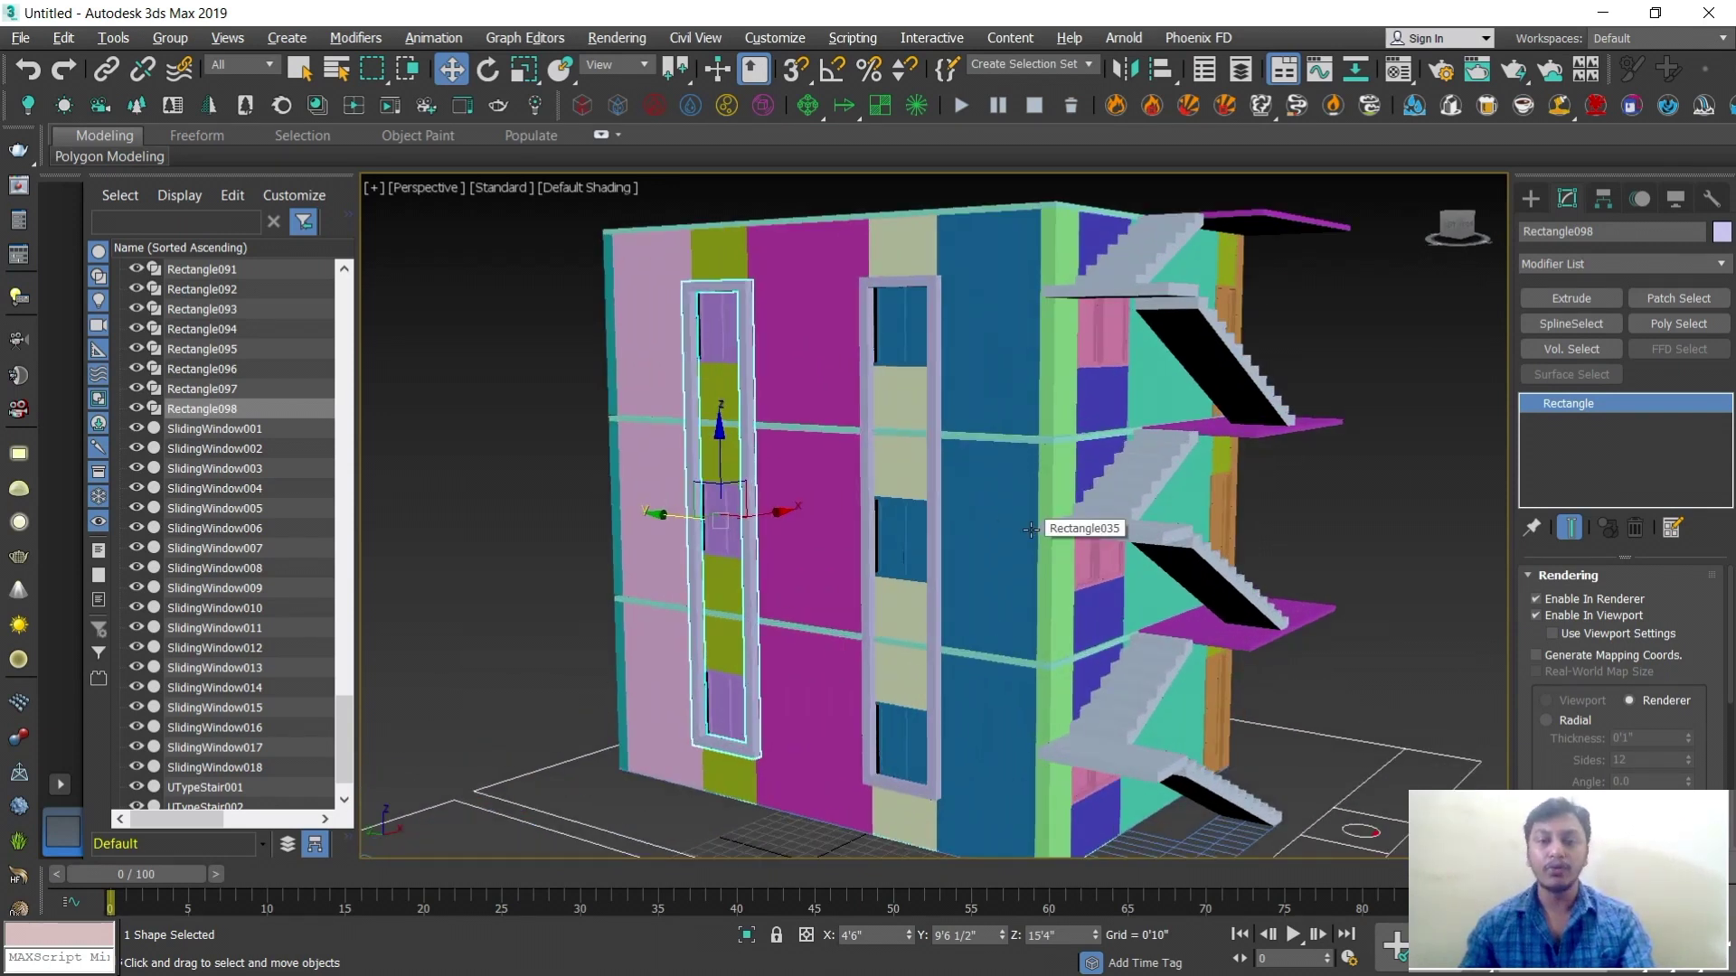
pyautogui.scroll(-2, 1031, 529)
pyautogui.keyDown('alt'); pyautogui.moveTo(1026, 517); pyautogui.dragTo(1014, 510, button='middle'); pyautogui.keyUp('alt')
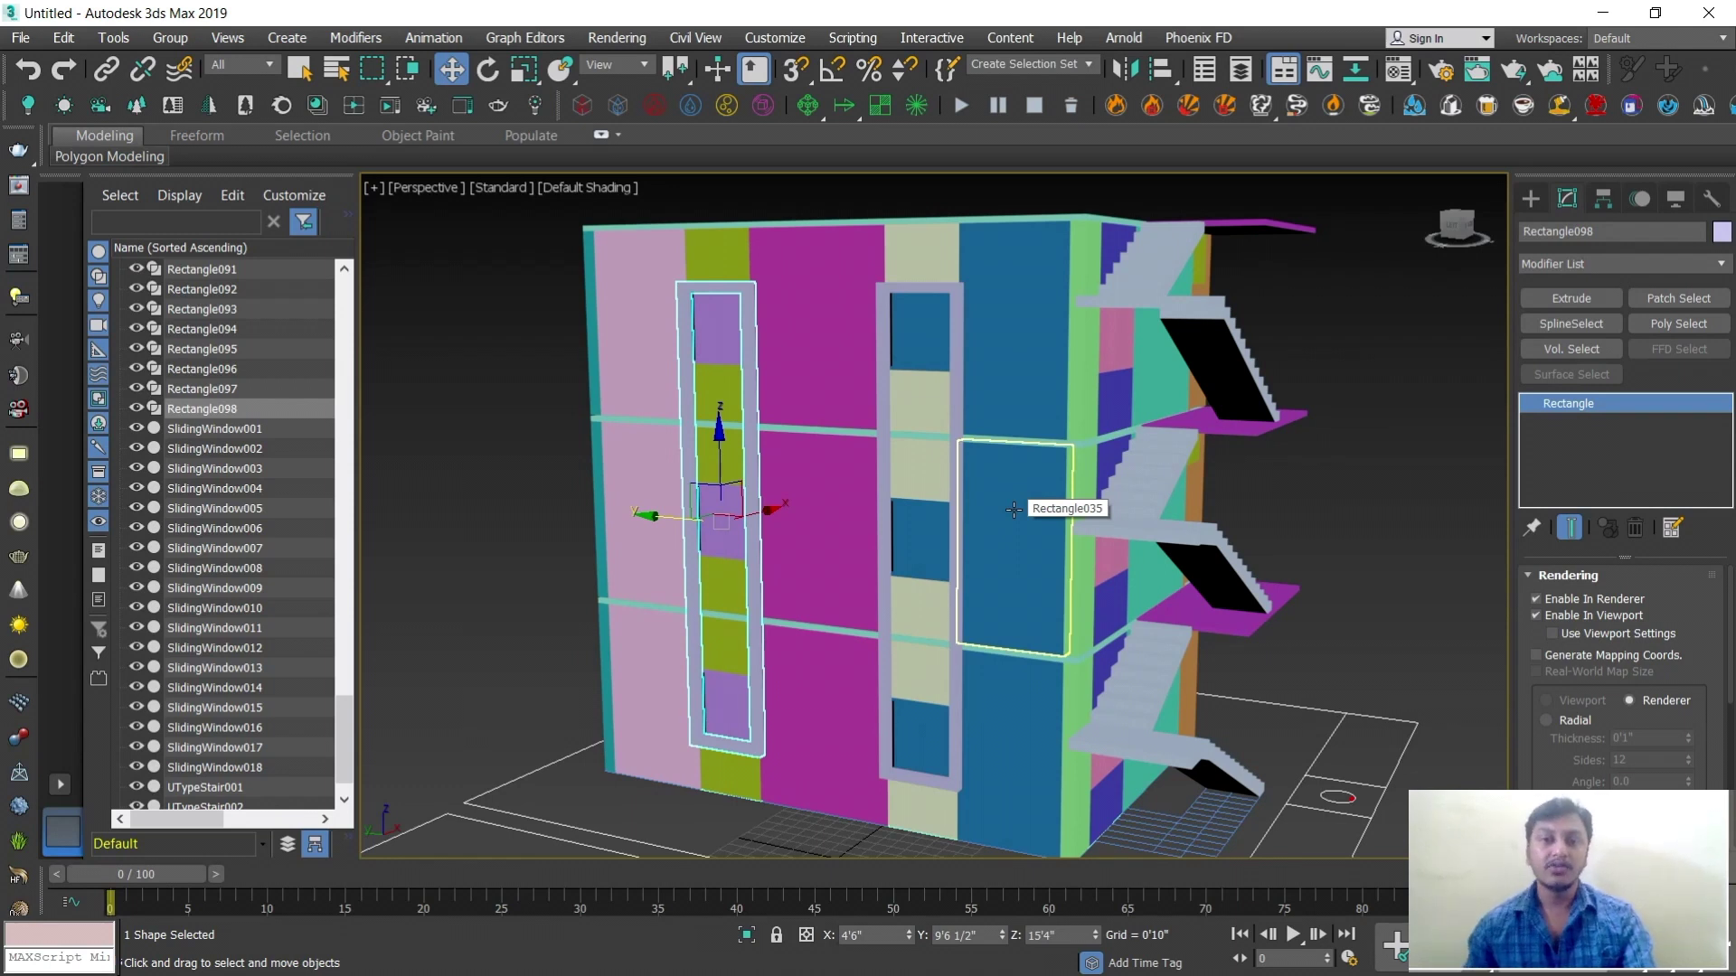
pyautogui.keyDown('alt'); pyautogui.moveTo(1014, 510); pyautogui.dragTo(920, 466, button='middle'); pyautogui.keyUp('alt')
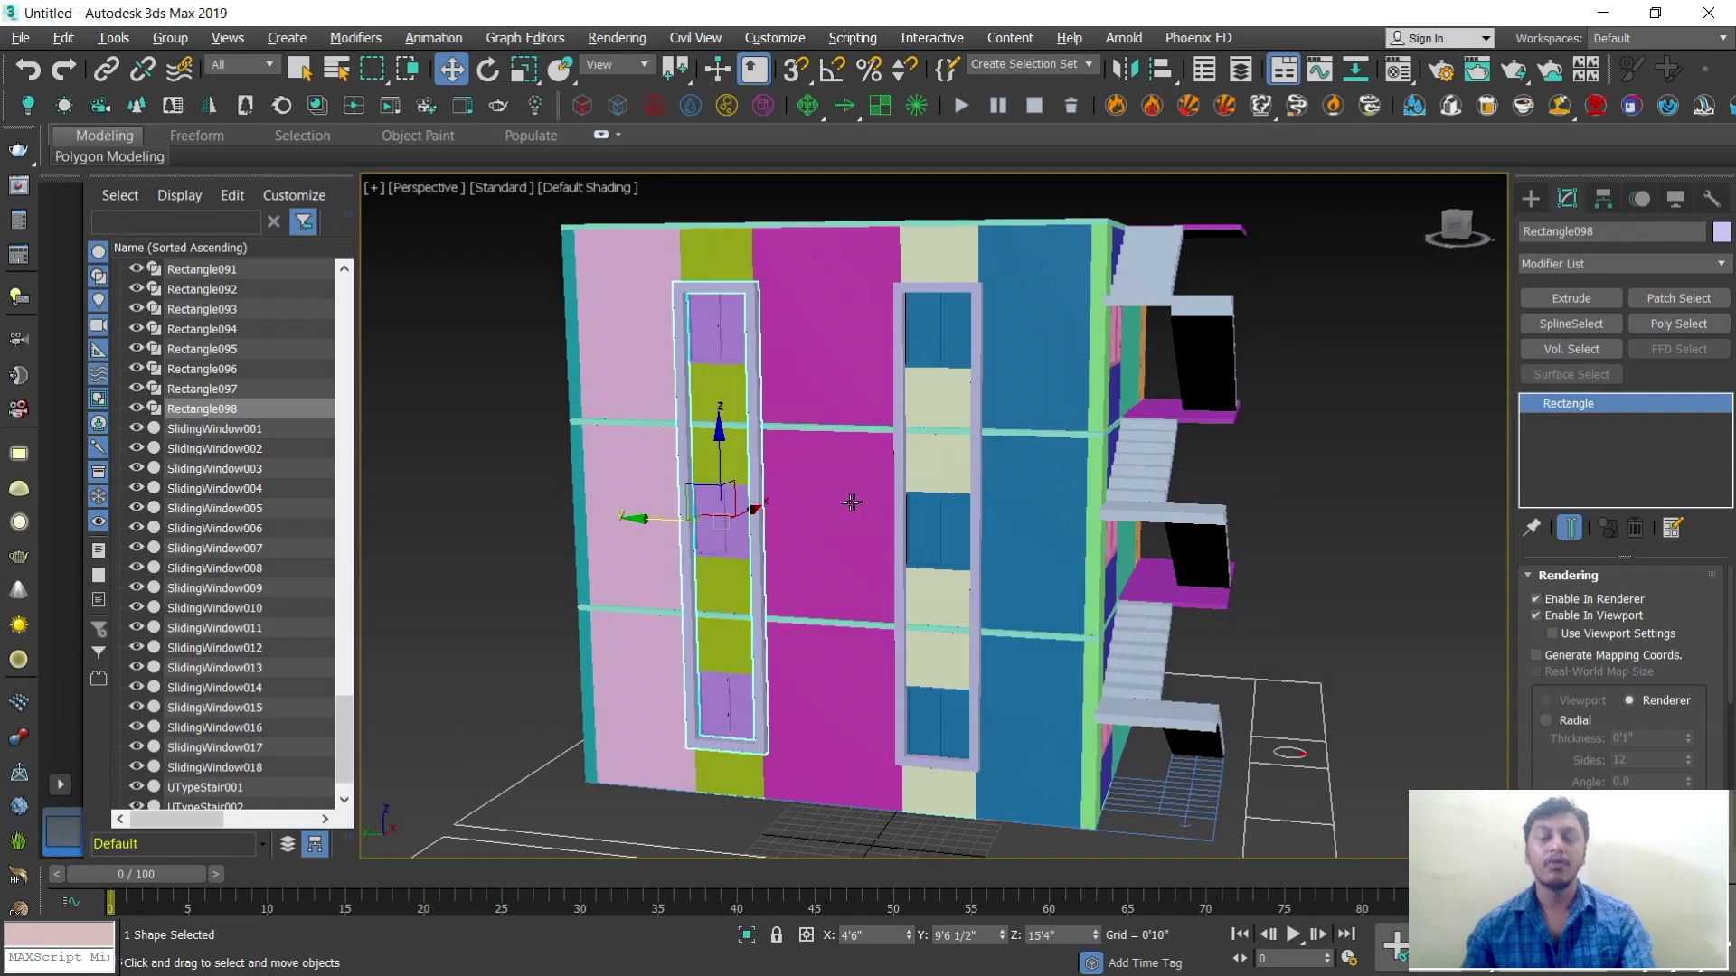
pyautogui.scroll(2, 816, 516)
pyautogui.keyDown('alt'); pyautogui.moveTo(811, 515); pyautogui.dragTo(863, 471, button='middle'); pyautogui.keyUp('alt')
pyautogui.scroll(1, 832, 471)
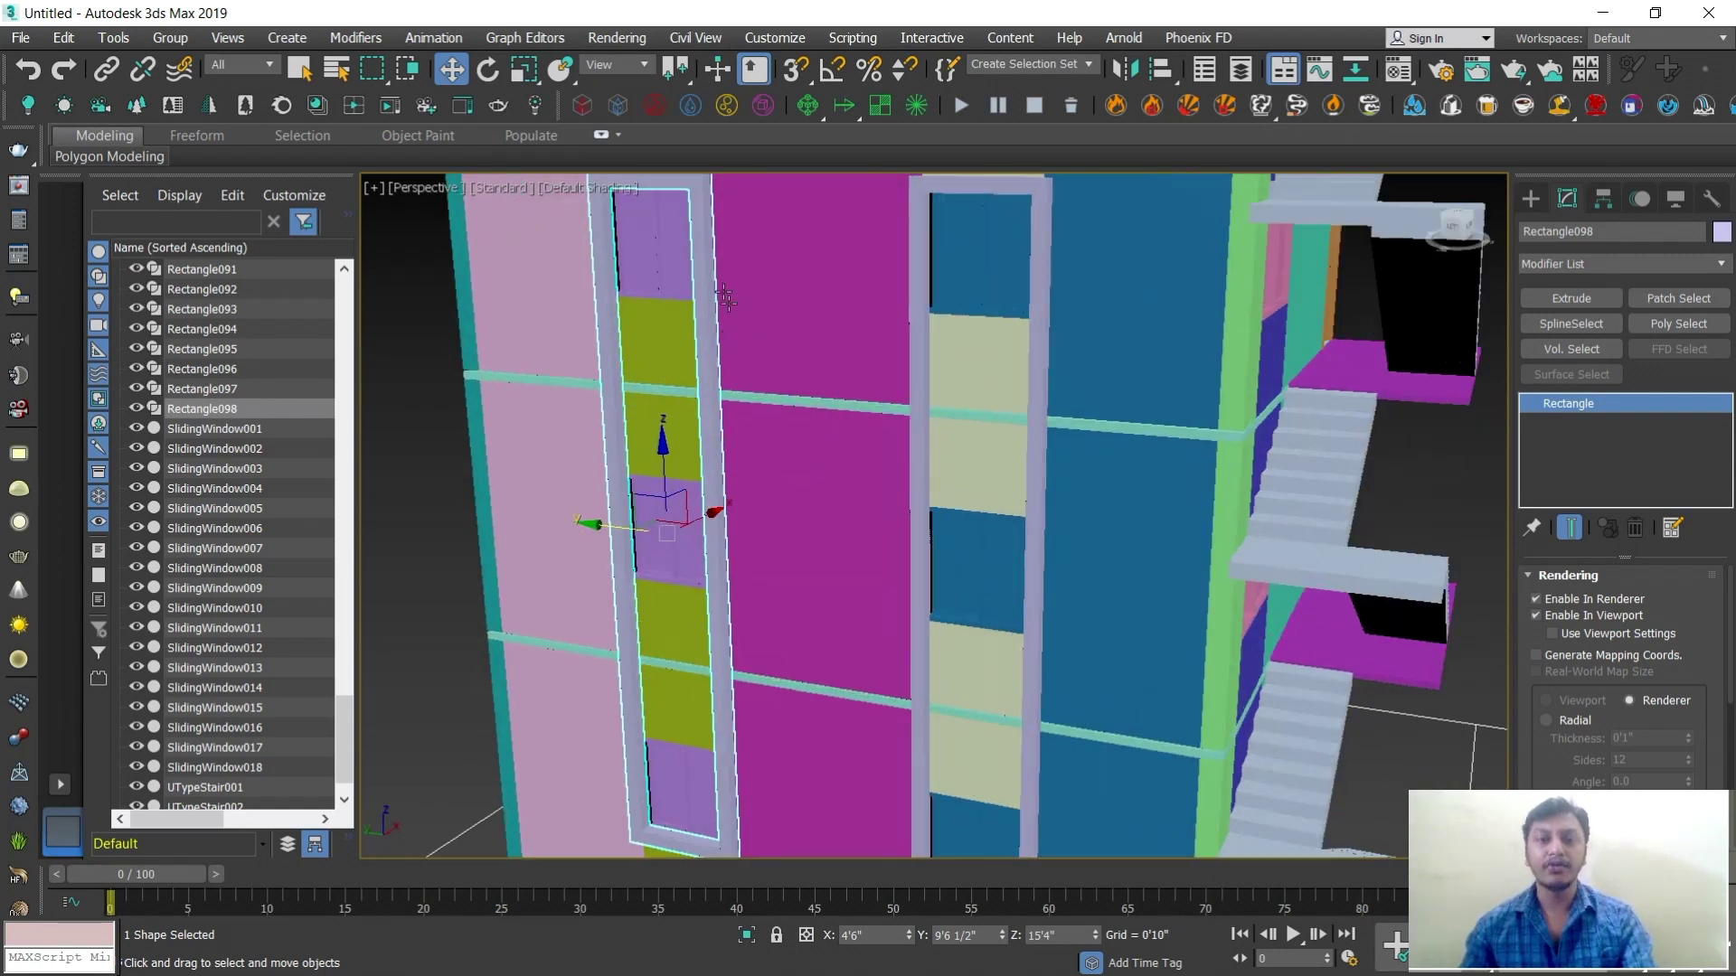
pyautogui.scroll(-3, 823, 343)
pyautogui.keyDown('alt'); pyautogui.moveTo(823, 344); pyautogui.dragTo(850, 409, button='middle'); pyautogui.keyUp('alt')
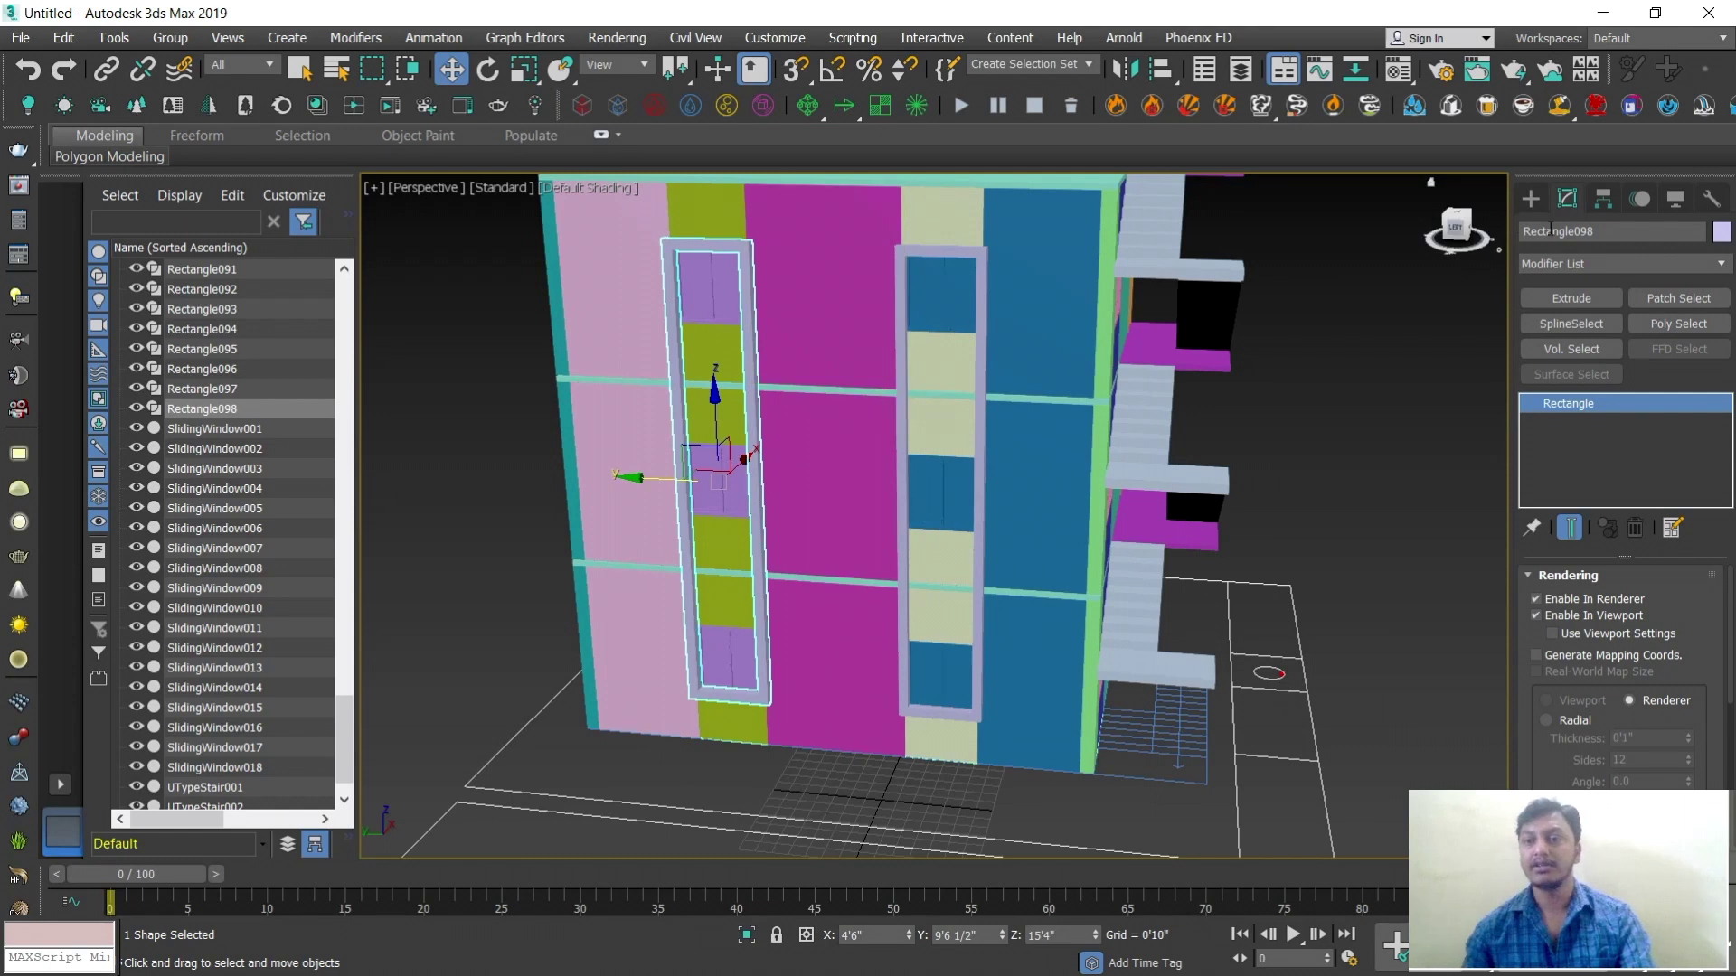
# Draw a snapped box between the two window frames in the top view, about 7'10" long, 0'2 1/2" wide and 4'2" high
pyautogui.click(1530, 198)
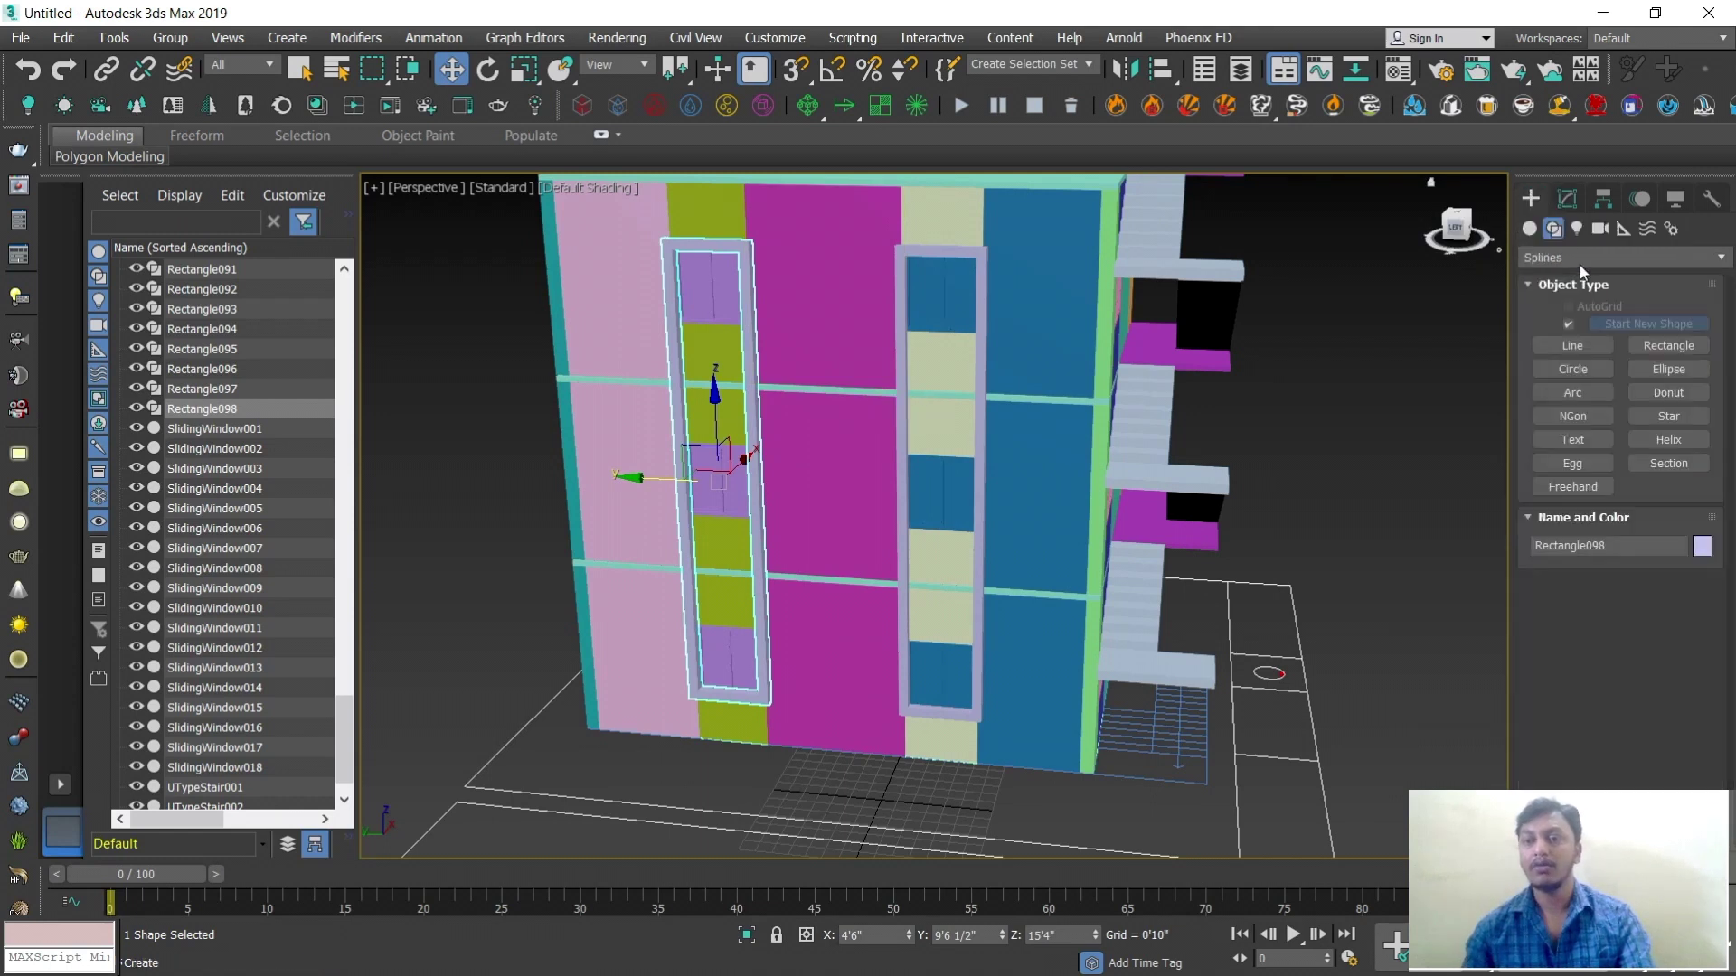
pyautogui.click(1528, 230)
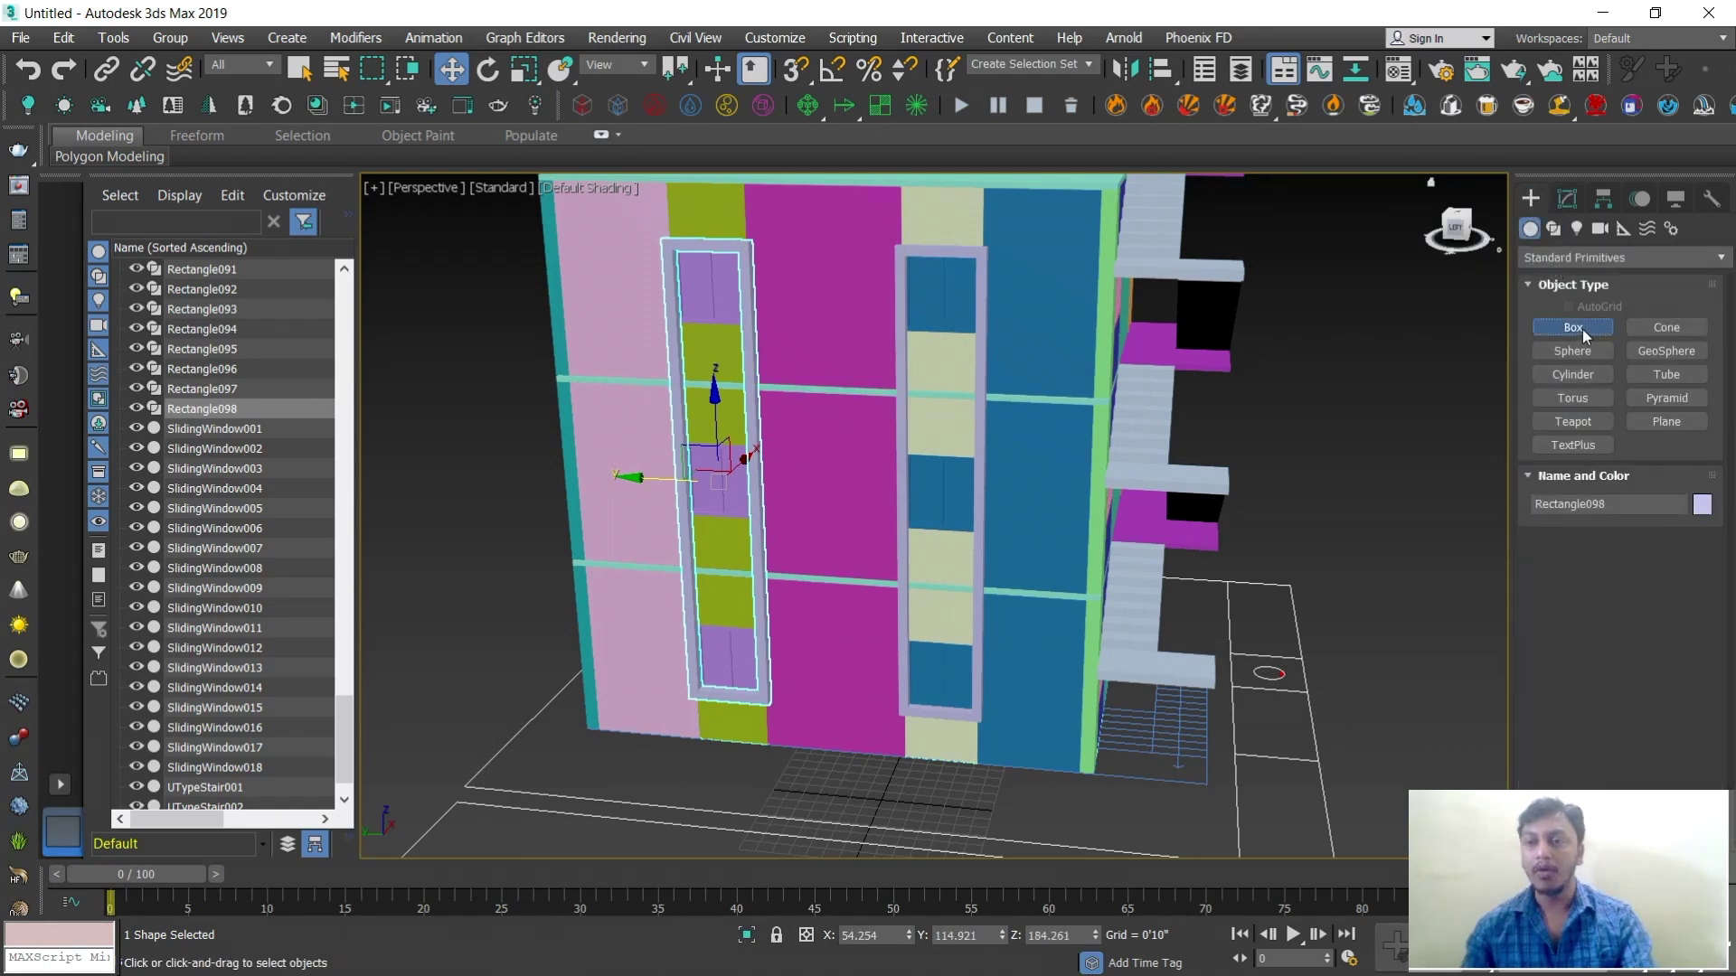
pyautogui.click(1580, 329)
pyautogui.hotkey('alt', 'w')
pyautogui.rightClick(676, 413)
pyautogui.hotkey('alt', 'w')
pyautogui.moveTo(632, 453); pyautogui.dragTo(1002, 522, button='middle')
pyautogui.moveTo(767, 386); pyautogui.dragTo(842, 519, button='middle')
pyautogui.scroll(-3, 843, 519)
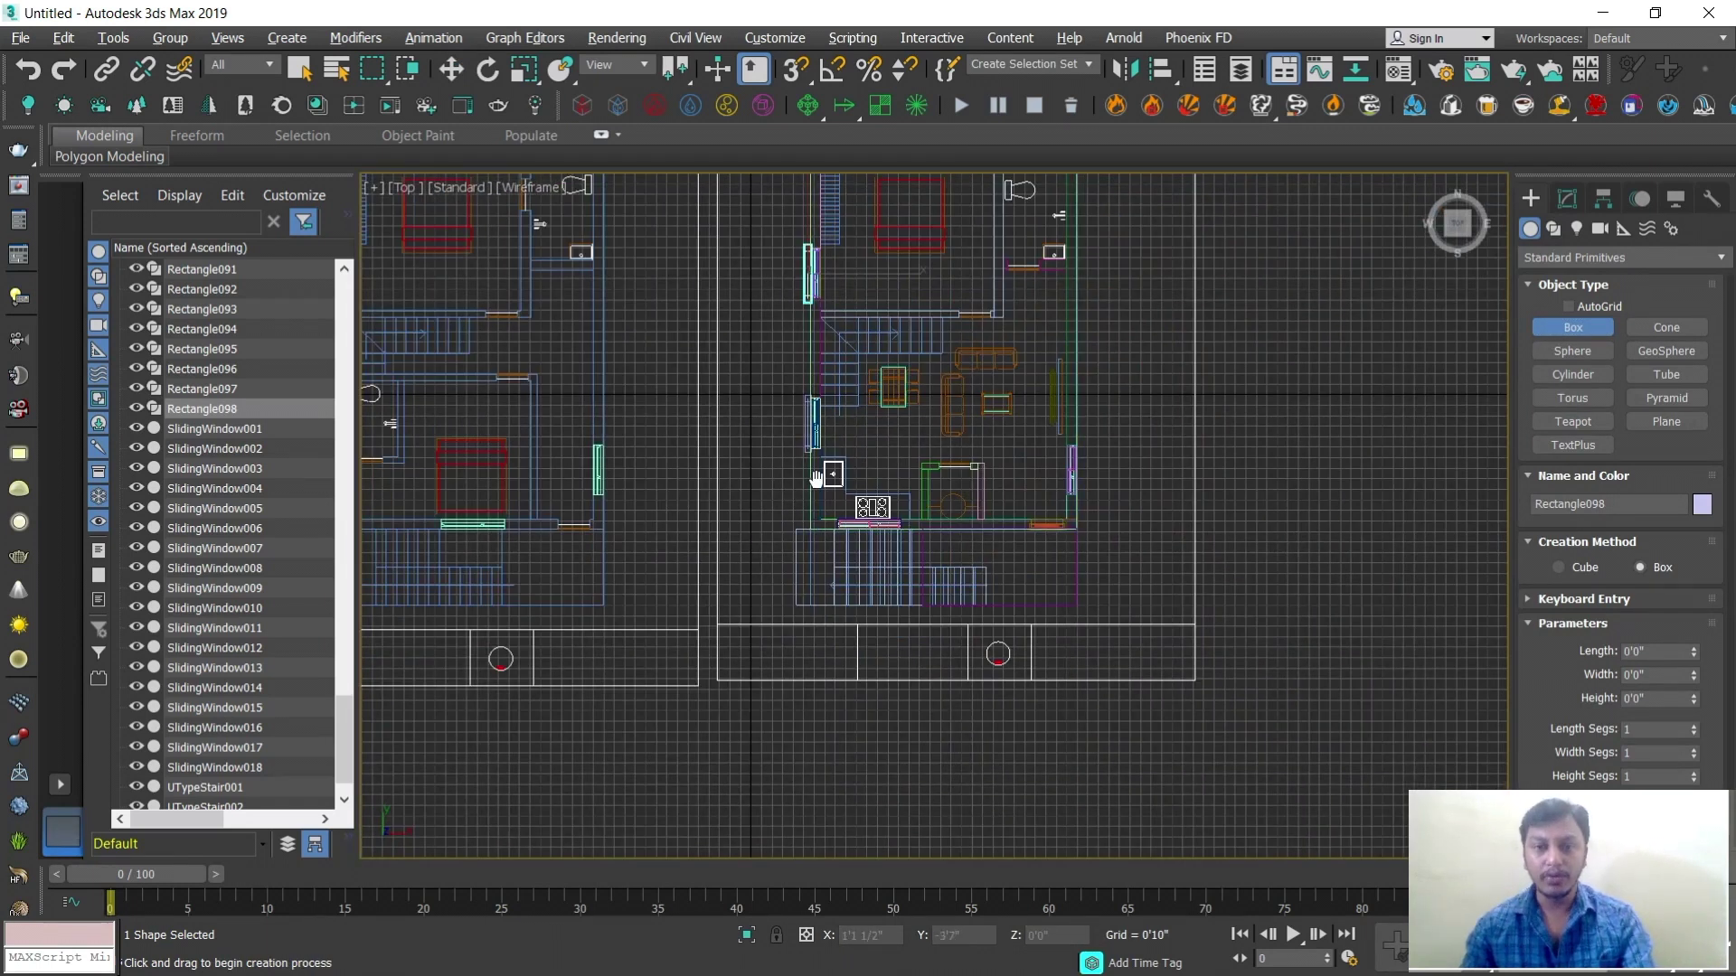
pyautogui.scroll(1, 866, 519)
pyautogui.scroll(5, 910, 488)
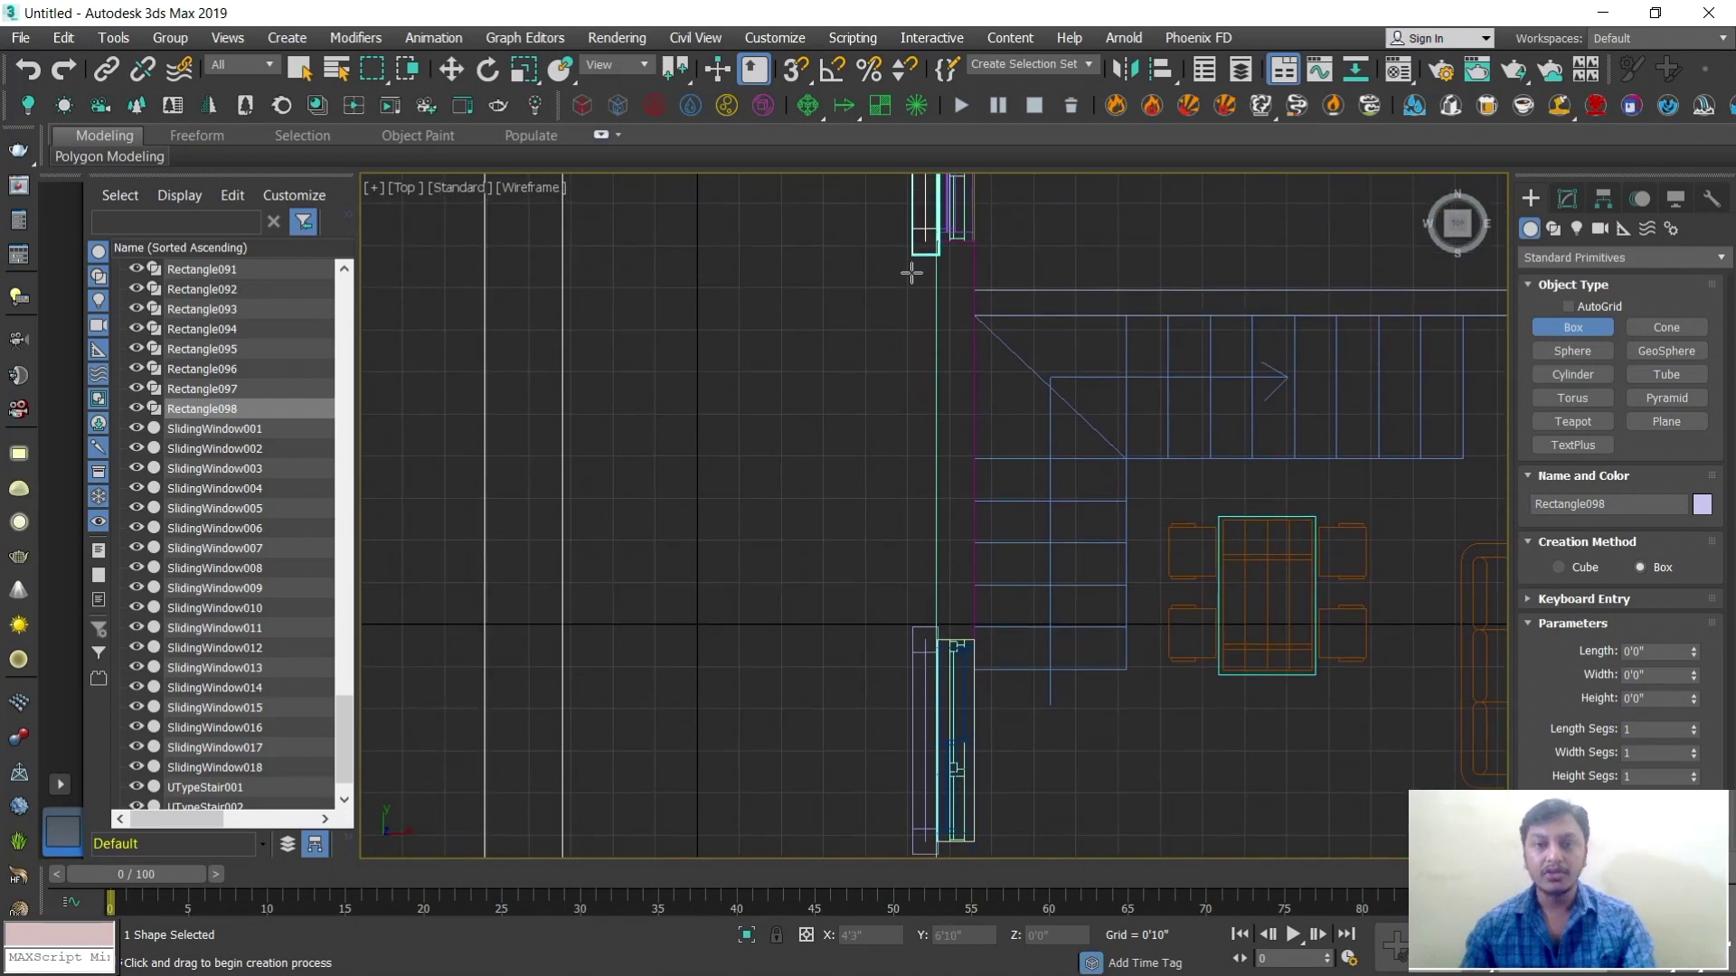
pyautogui.press('s')
pyautogui.moveTo(924, 239); pyautogui.dragTo(931, 628)
pyautogui.click(920, 436)
pyautogui.press('s')
pyautogui.press('w')
# Lower the box in the perspective view to the bottom of the window frames, at about Z 2'9 1/2"
pyautogui.hotkey('alt', 'w')
pyautogui.middleClick(1063, 530)
pyautogui.hotkey('alt', 'w')
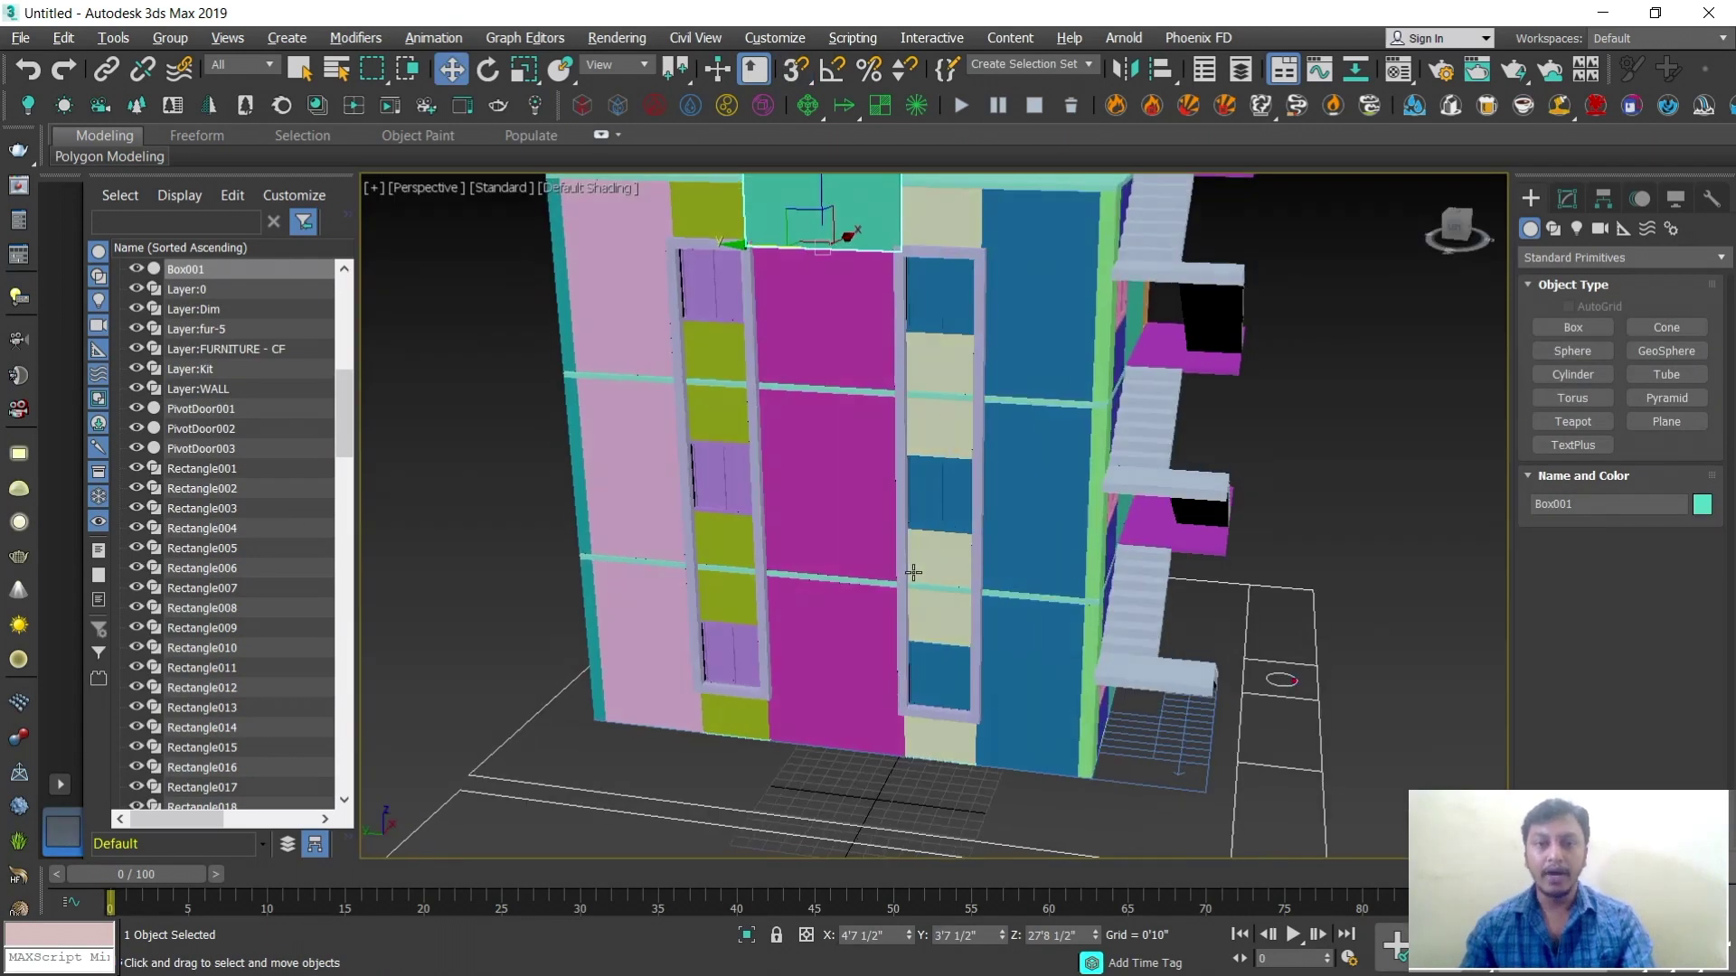
pyautogui.moveTo(913, 572); pyautogui.dragTo(933, 721, button='middle')
pyautogui.moveTo(842, 340); pyautogui.dragTo(873, 664)
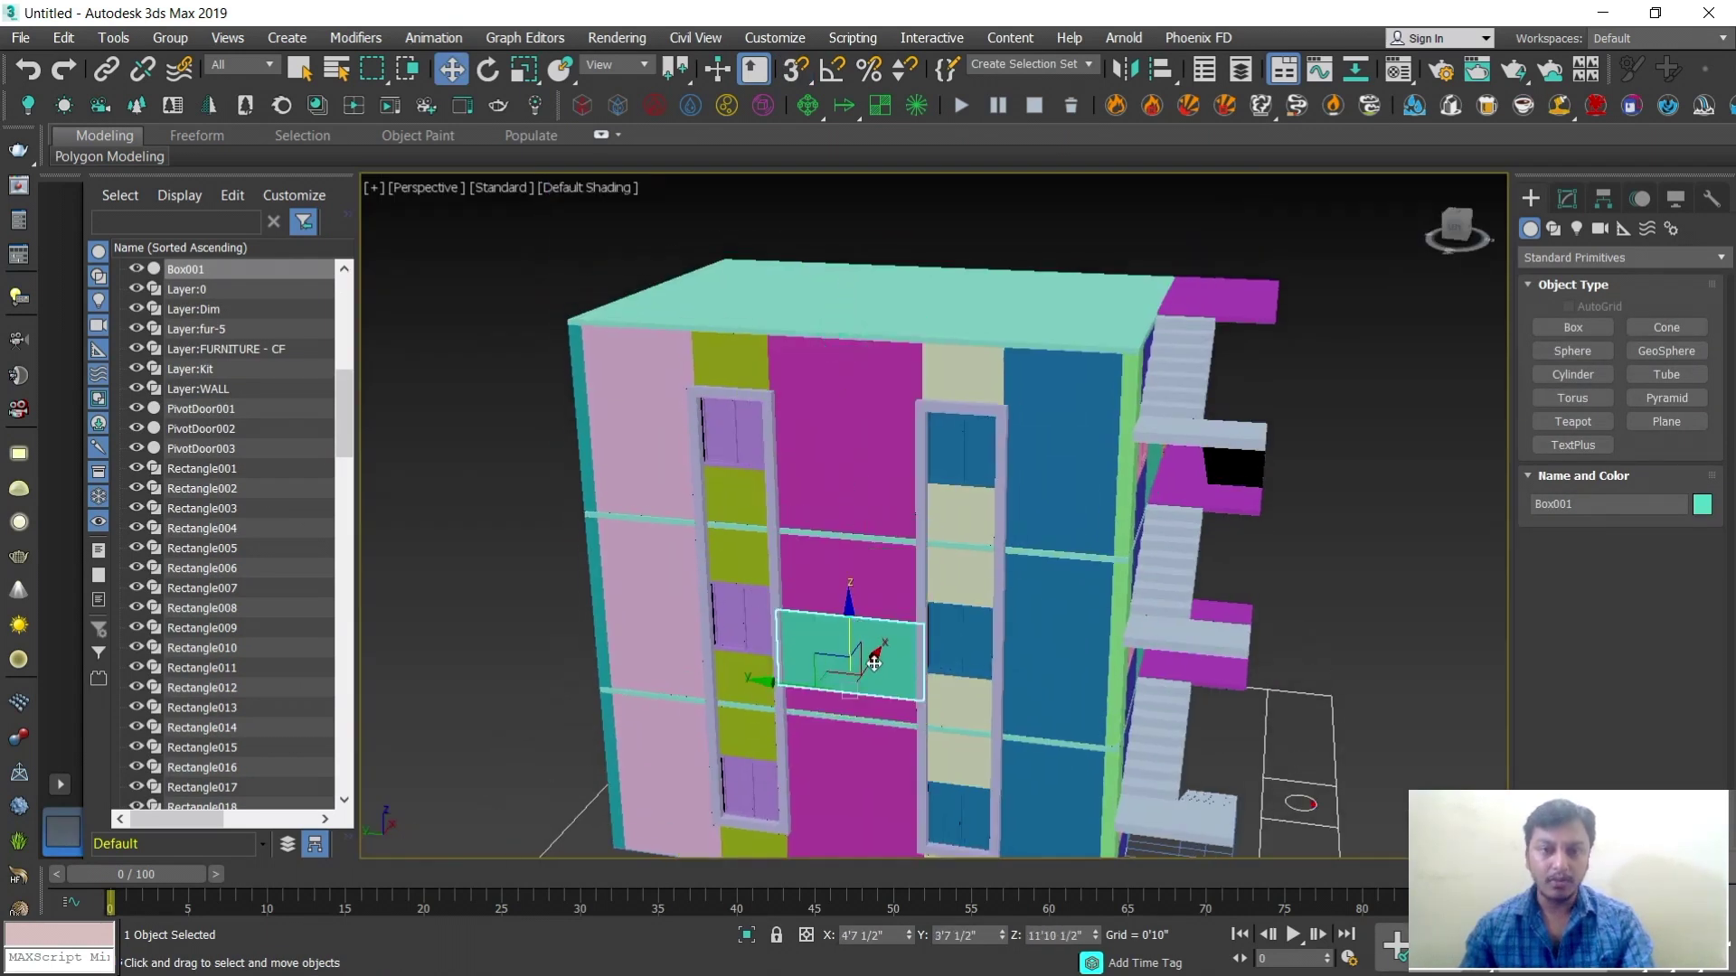
pyautogui.scroll(4, 886, 470)
pyautogui.moveTo(883, 426); pyautogui.dragTo(894, 655)
pyautogui.press('z')
# Move the box outward from the side wall to about X 4'2 1/2"
pyautogui.keyDown('alt'); pyautogui.moveTo(961, 671); pyautogui.dragTo(931, 693, button='middle'); pyautogui.keyUp('alt')
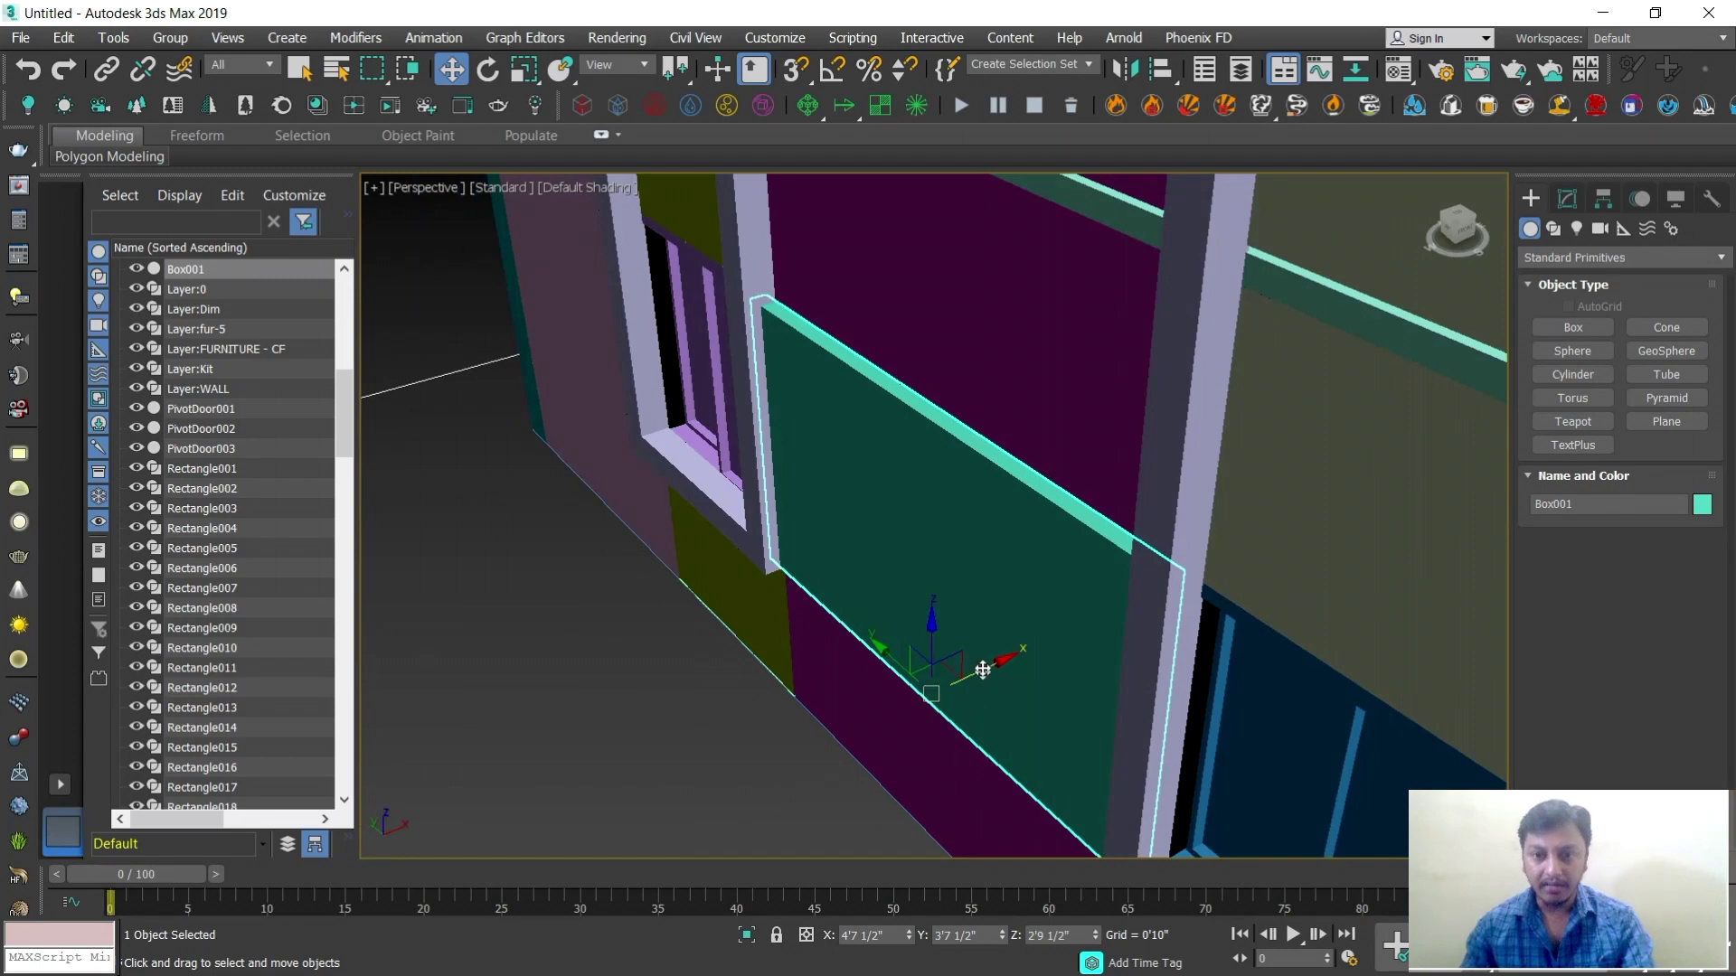
pyautogui.moveTo(1002, 665); pyautogui.dragTo(981, 678)
pyautogui.moveTo(1022, 680); pyautogui.dragTo(980, 596, button='middle')
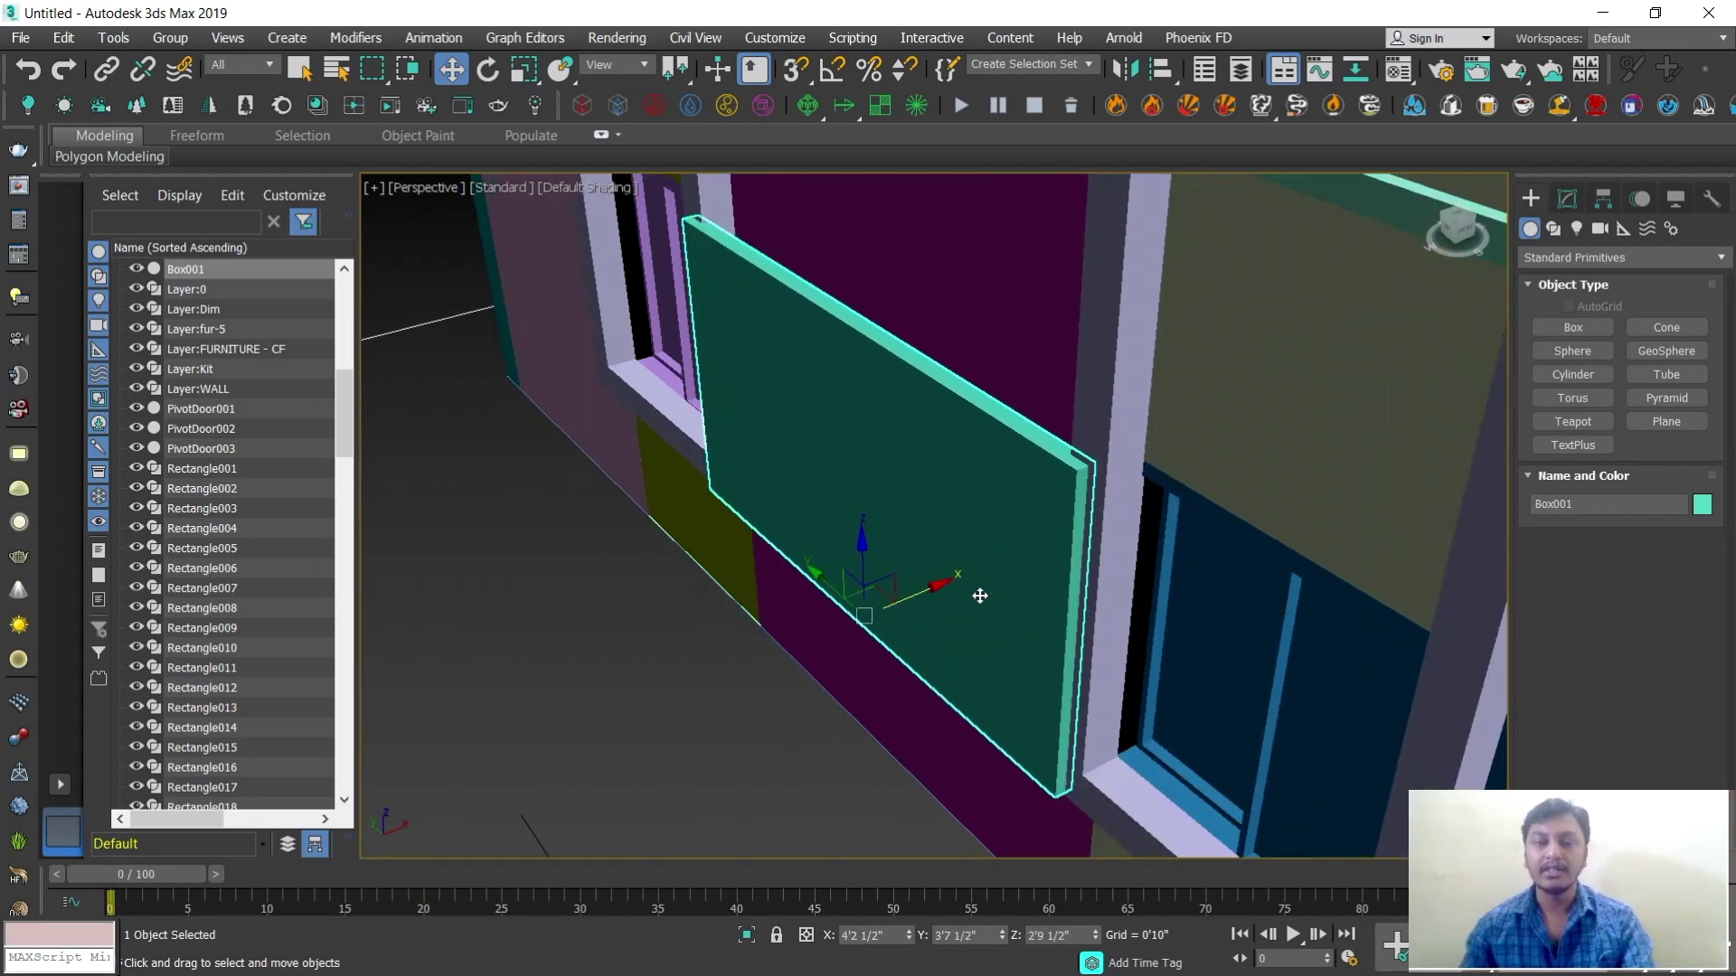
# Set the box's height to 0'6" so it forms a slim horizontal bar between the frames
pyautogui.scroll(-2, 980, 596)
pyautogui.click(1568, 198)
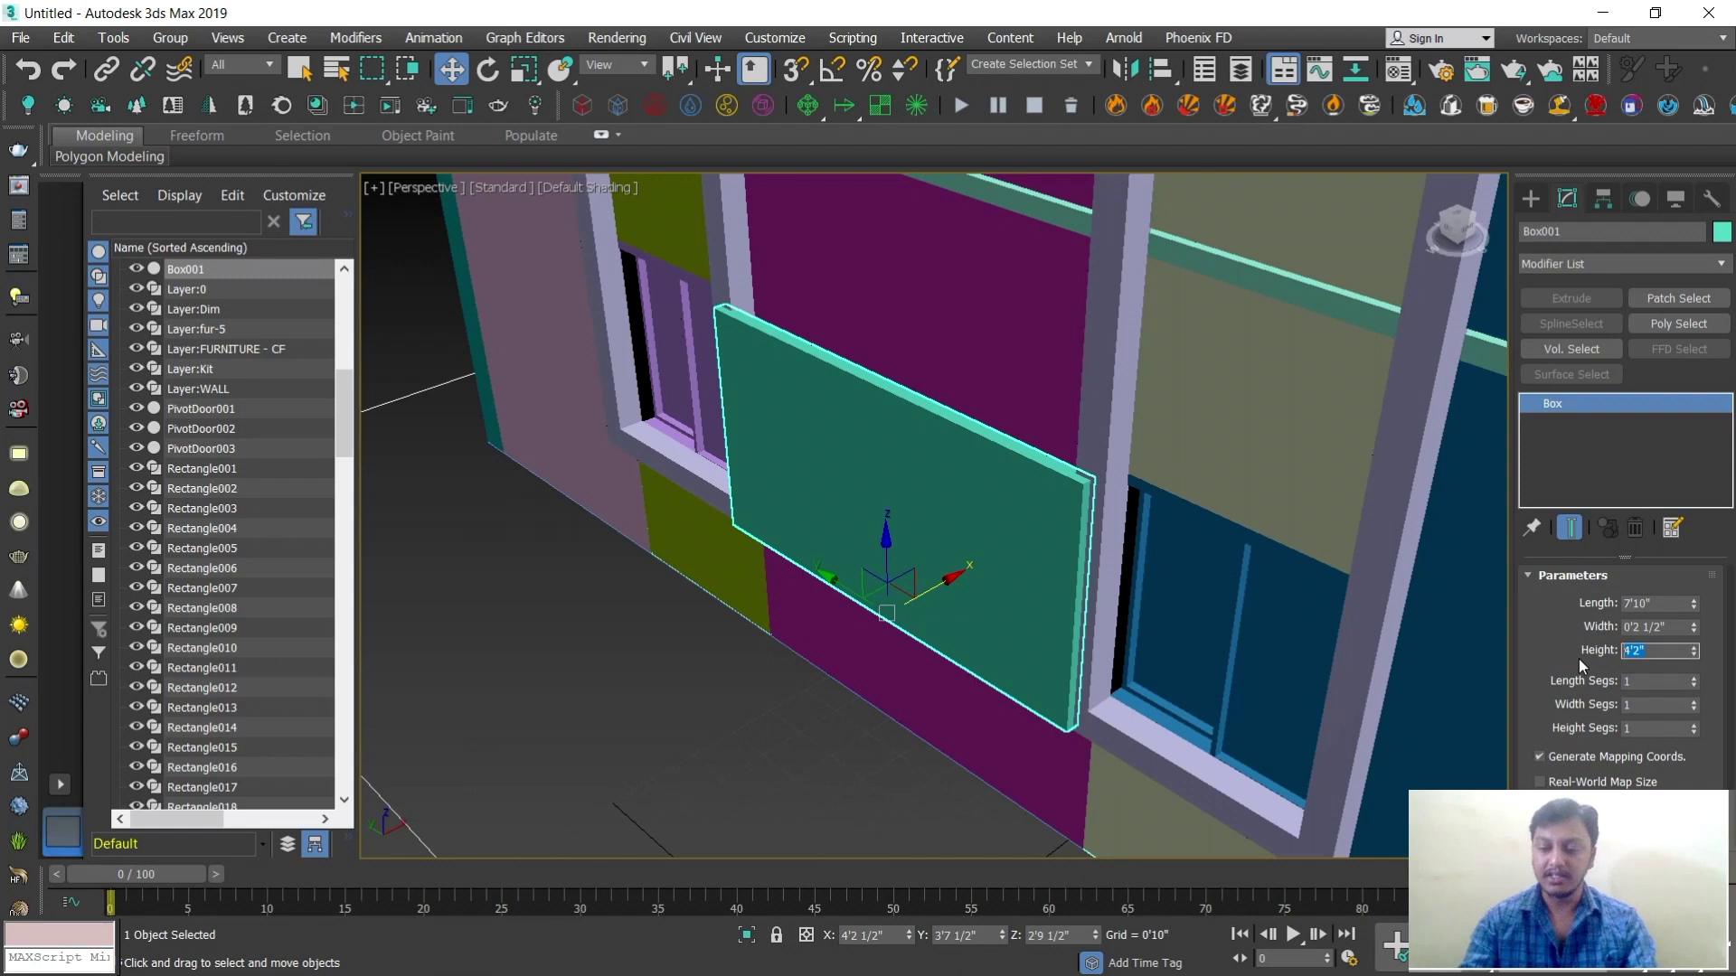
pyautogui.write('6')
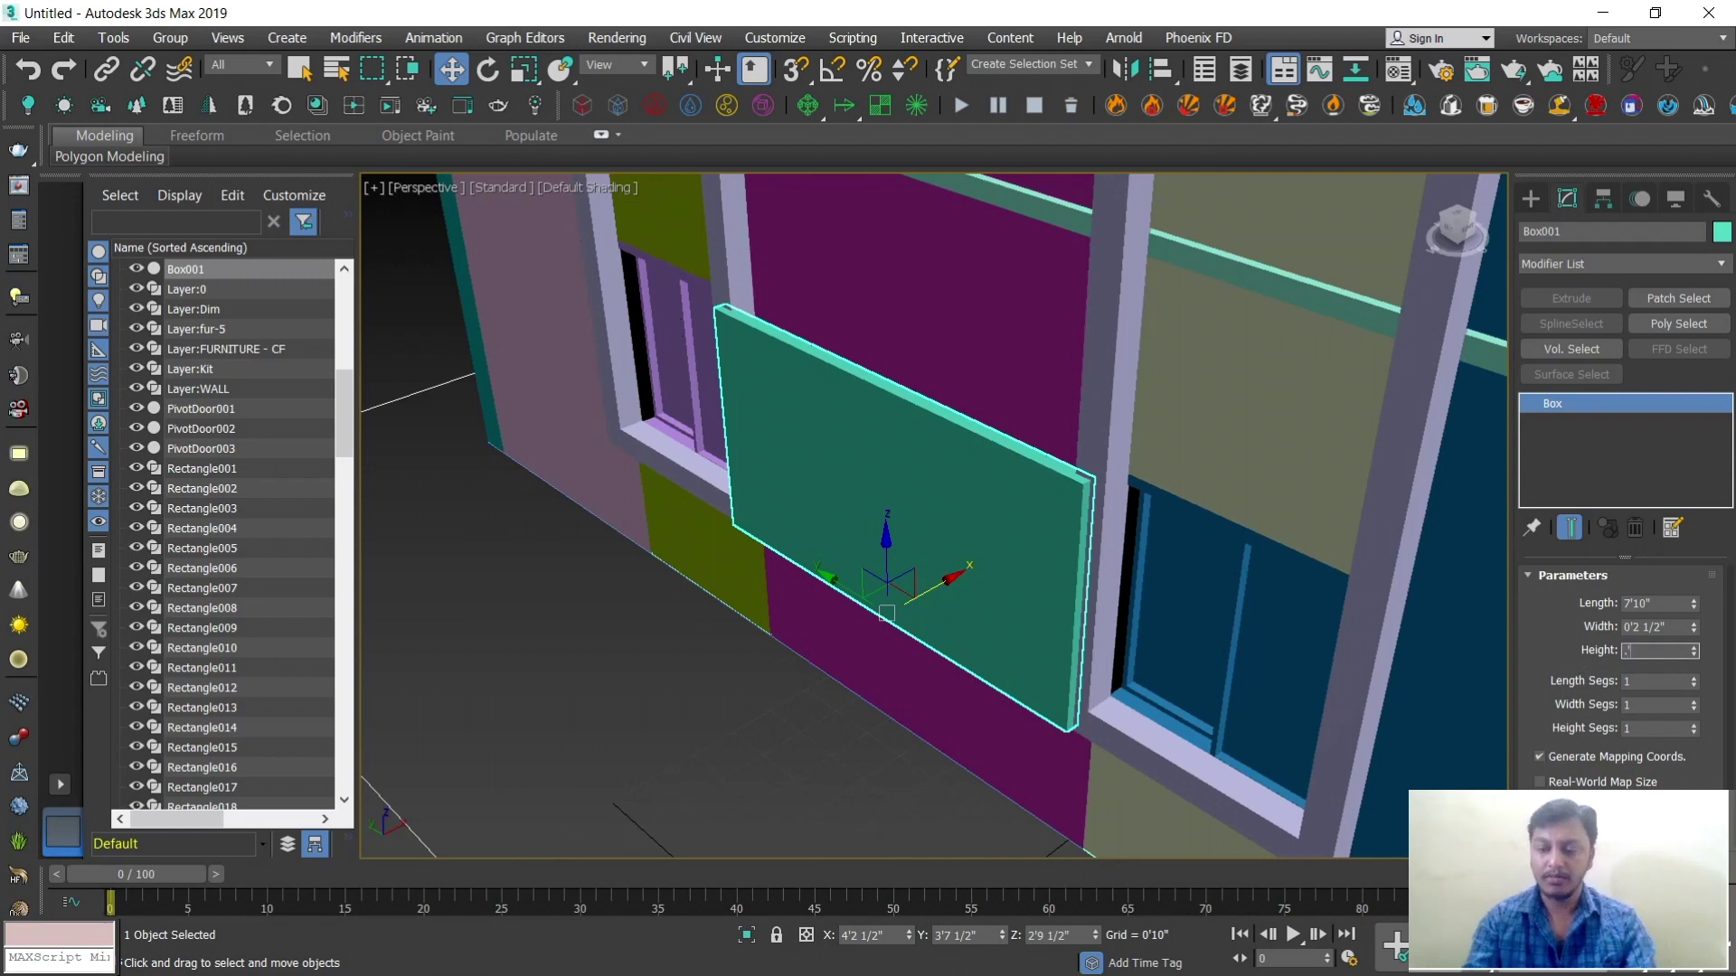
pyautogui.press('Return')
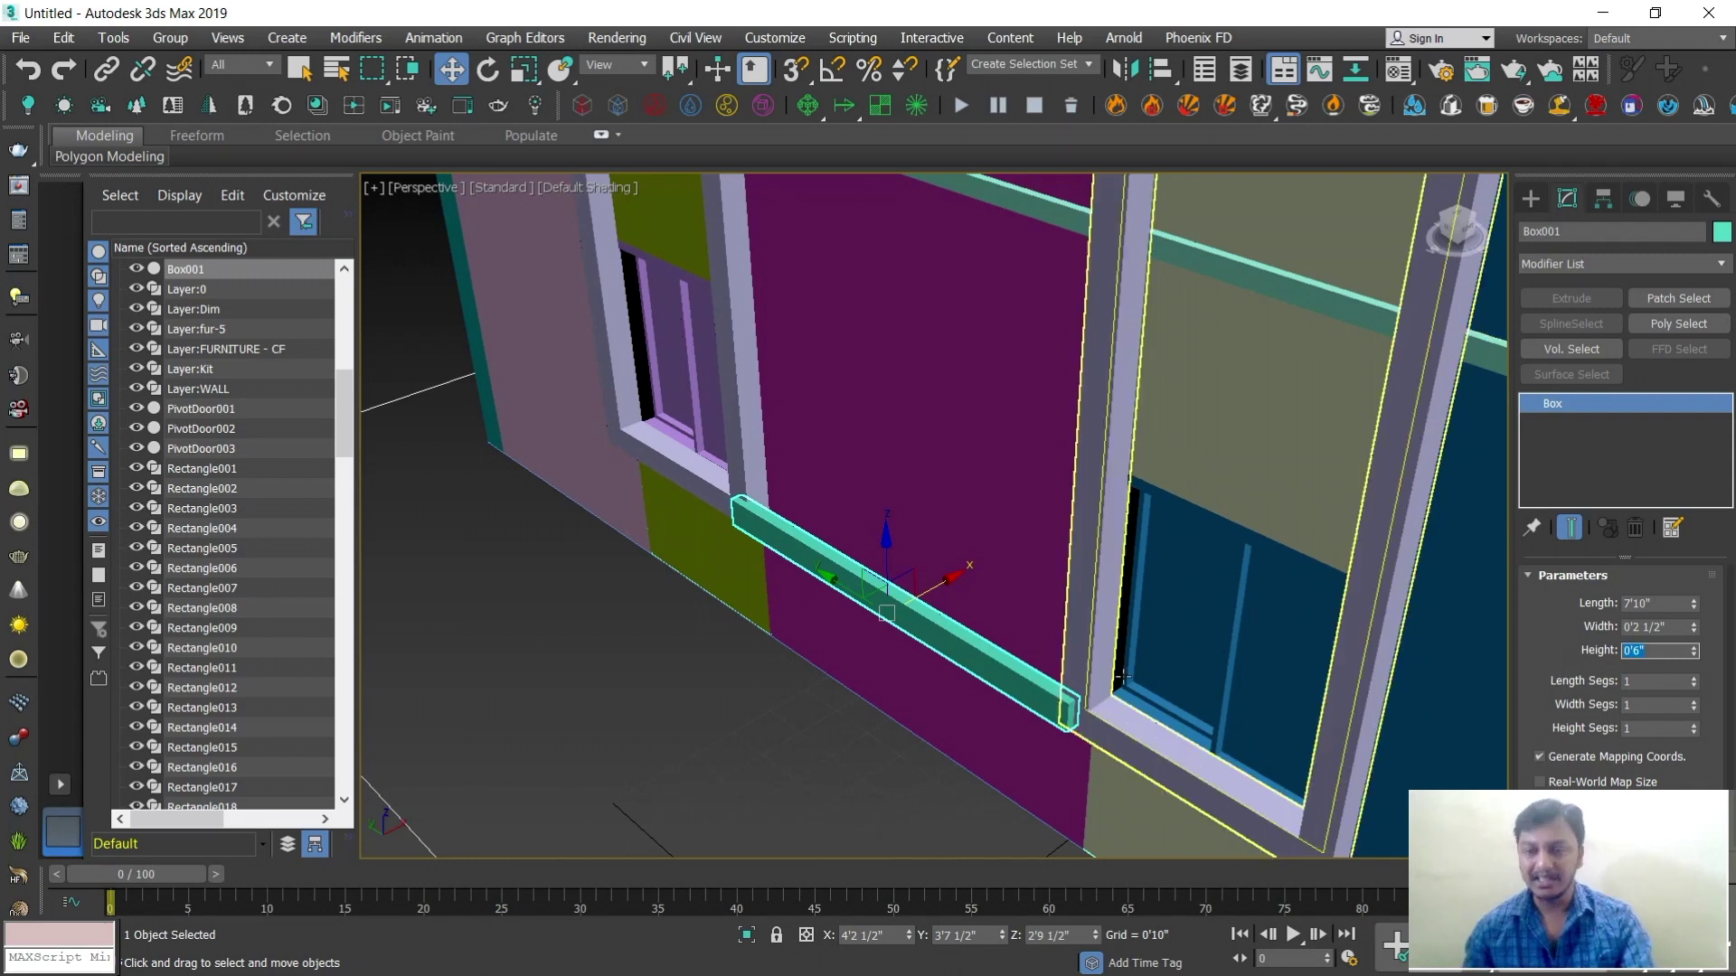
# Shift the horizontal bar back towards the side wall to about X 4'4" and check it from the front
pyautogui.scroll(3, 907, 602)
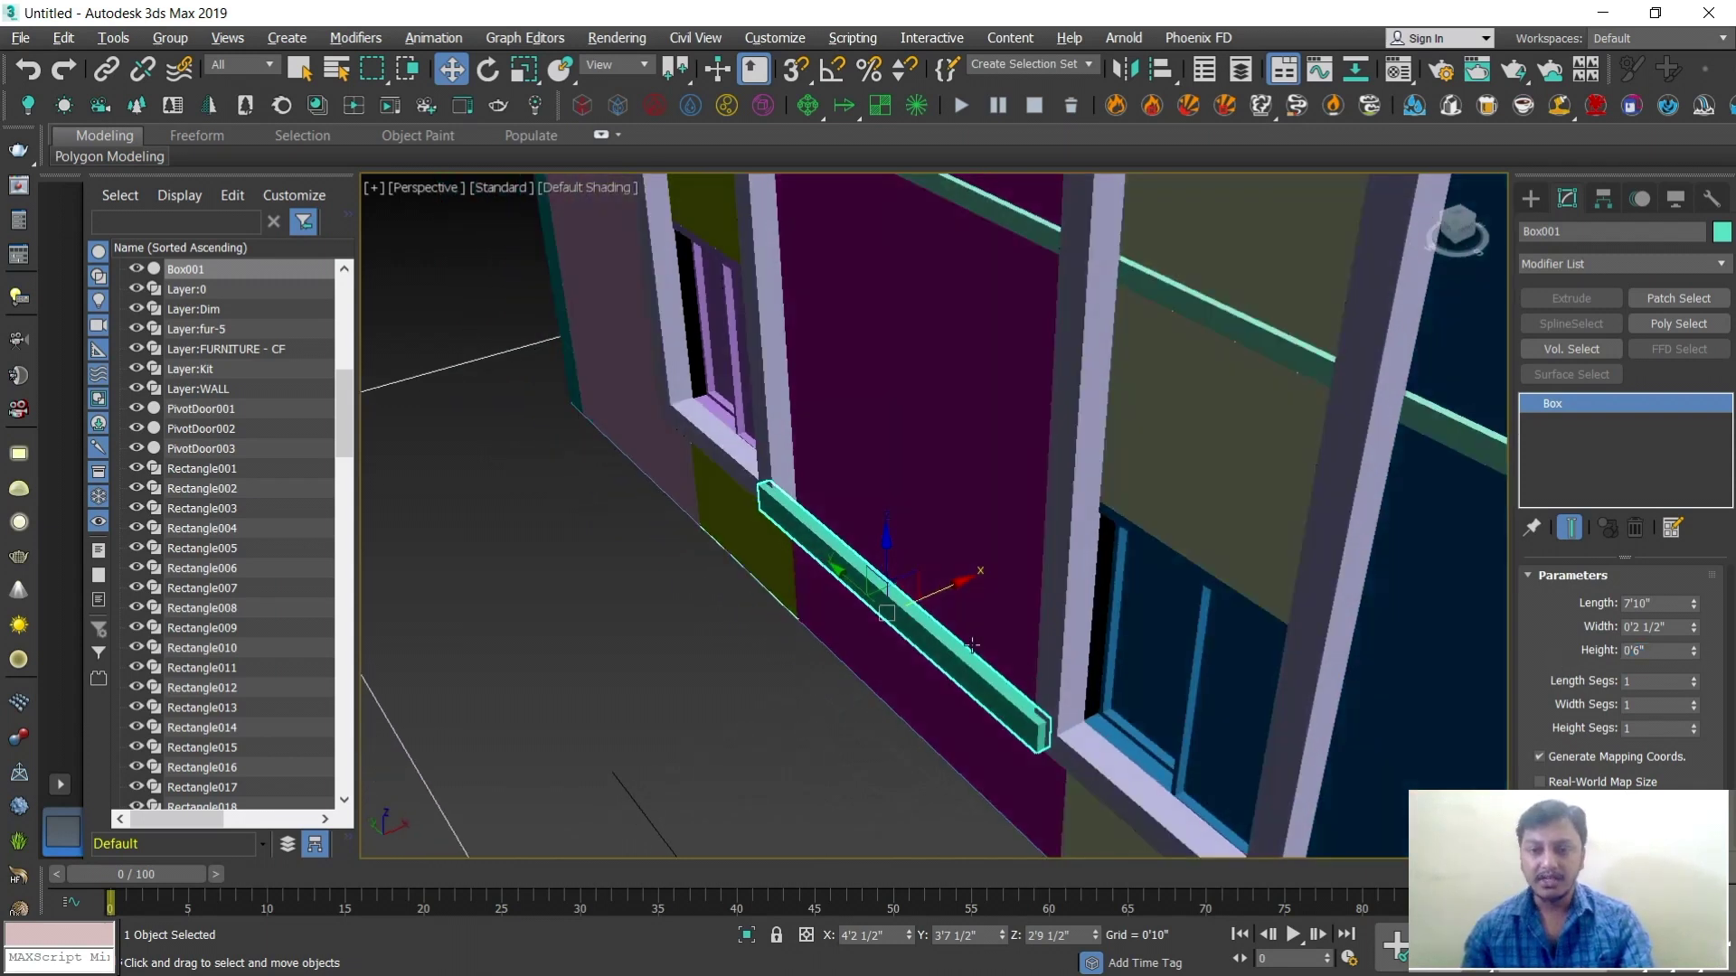
pyautogui.moveTo(908, 587); pyautogui.dragTo(921, 592)
pyautogui.scroll(-3, 923, 593)
pyautogui.keyDown('alt'); pyautogui.moveTo(937, 653); pyautogui.dragTo(1016, 662, button='middle'); pyautogui.keyUp('alt')
pyautogui.scroll(-1, 1028, 575)
pyautogui.scroll(-2, 1000, 673)
pyautogui.scroll(-1, 1018, 672)
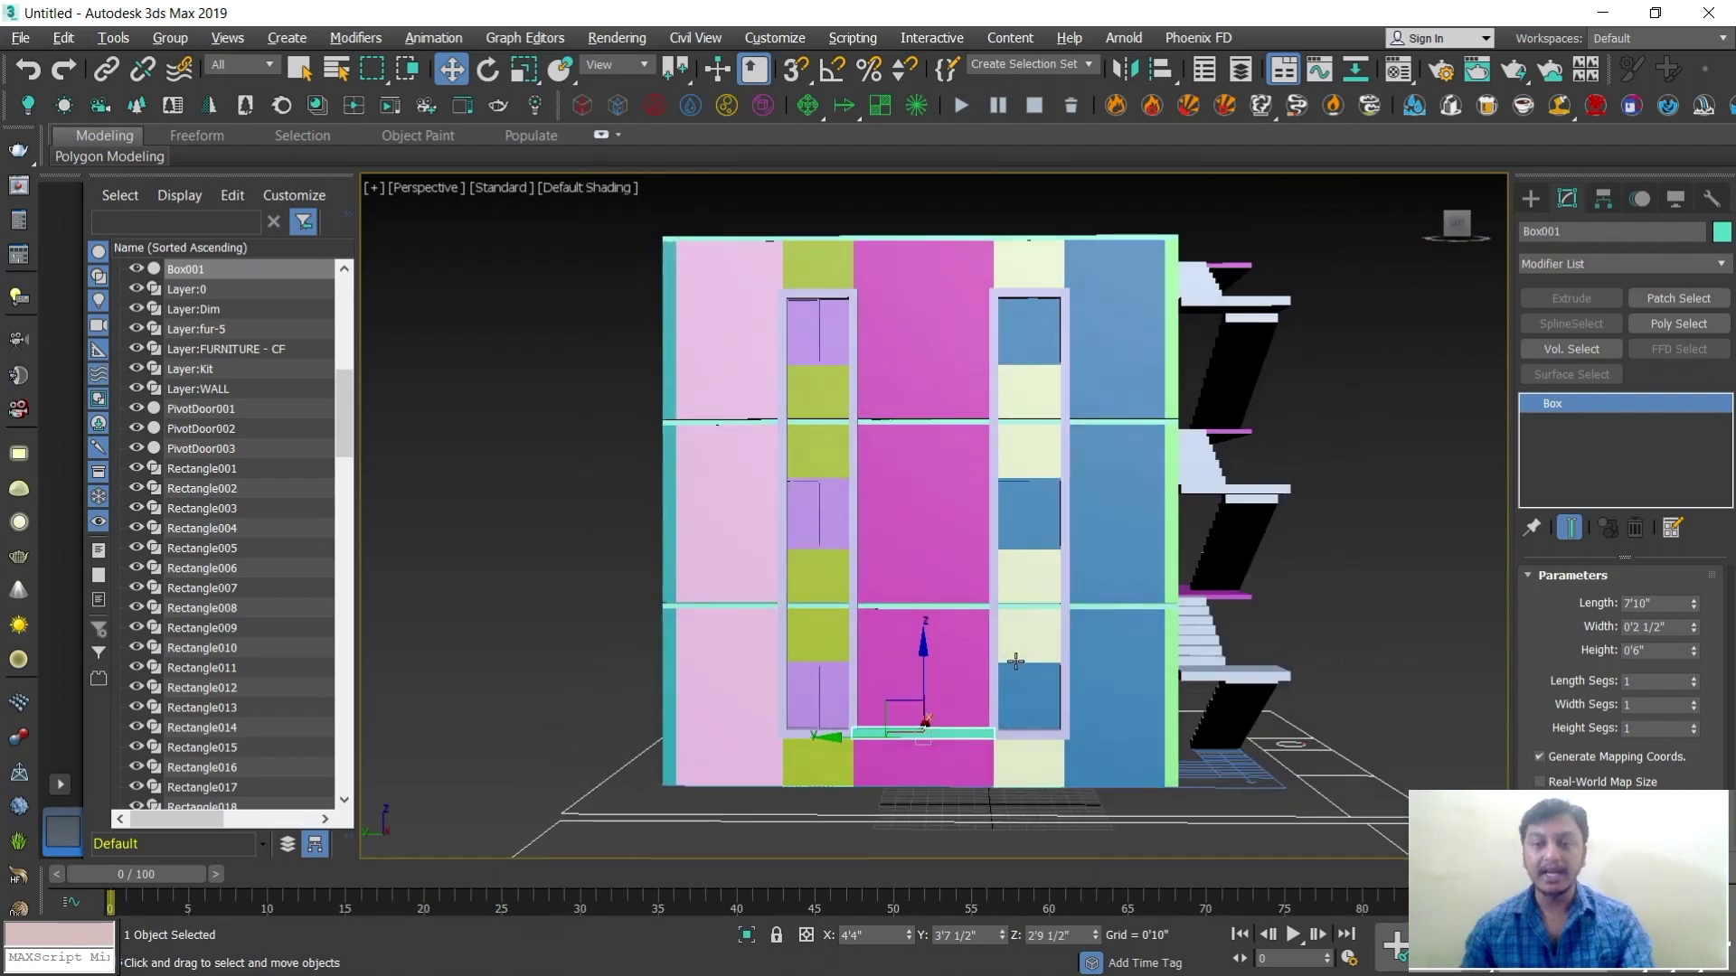
# Preview a one-dimensional array of the horizontal bar with a Z offset of 1'5" and a count of 15
pyautogui.scroll(2, 1011, 662)
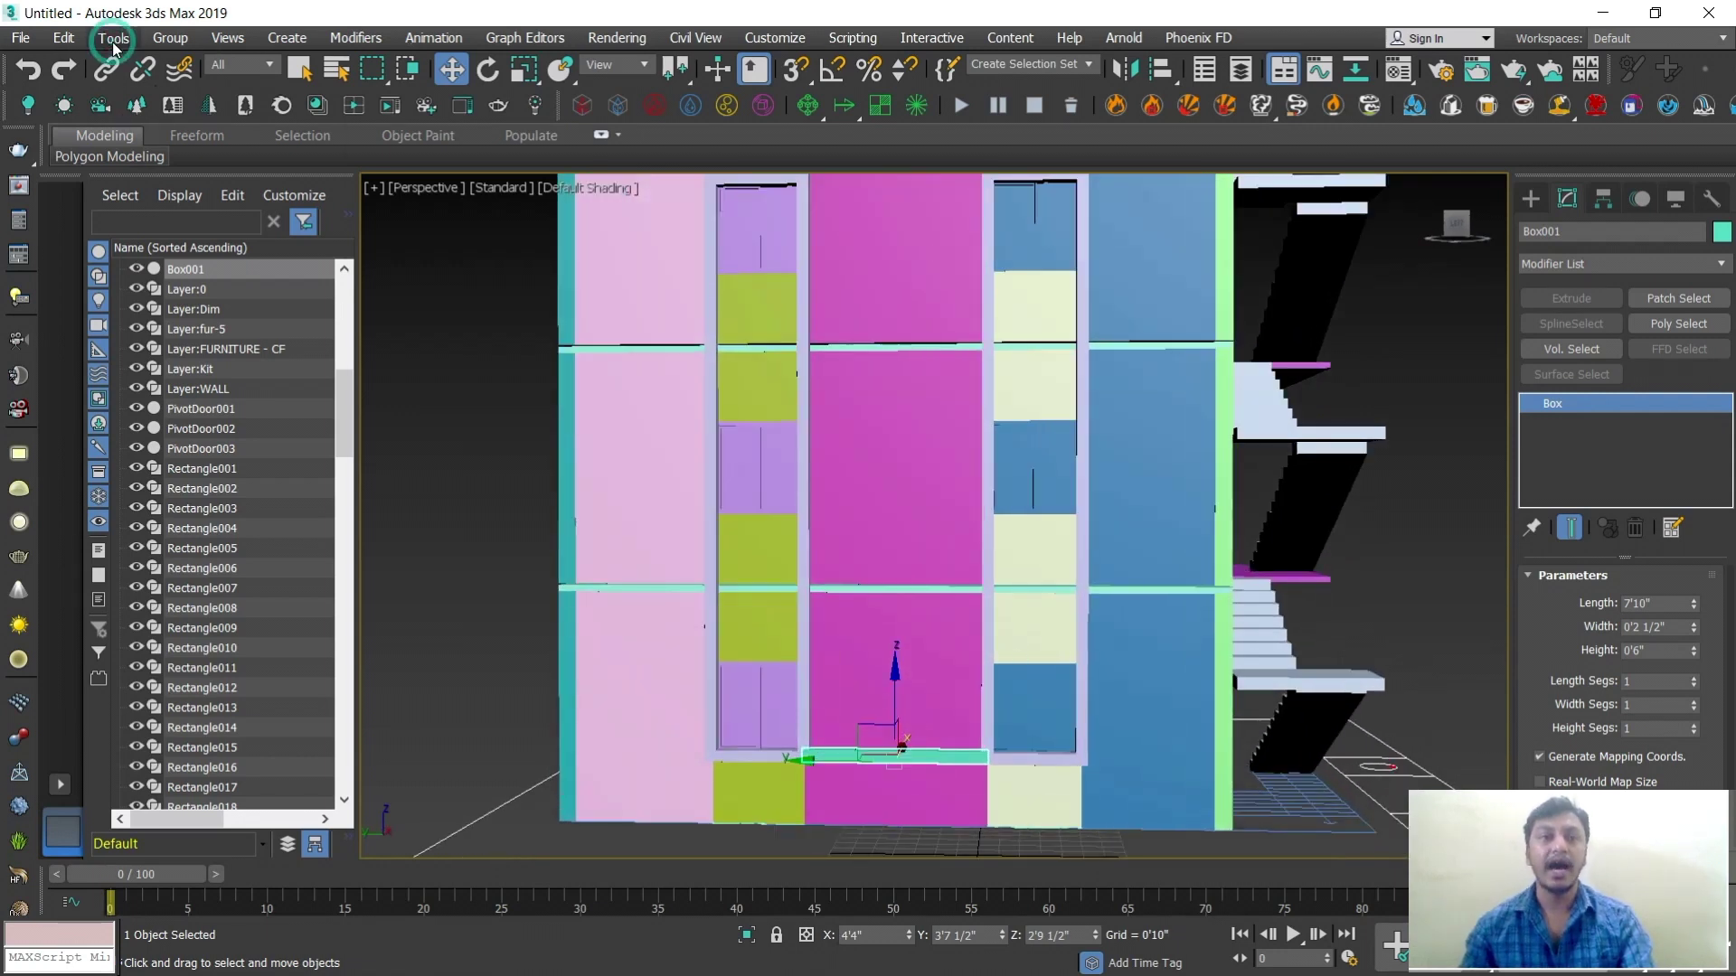
pyautogui.click(114, 40)
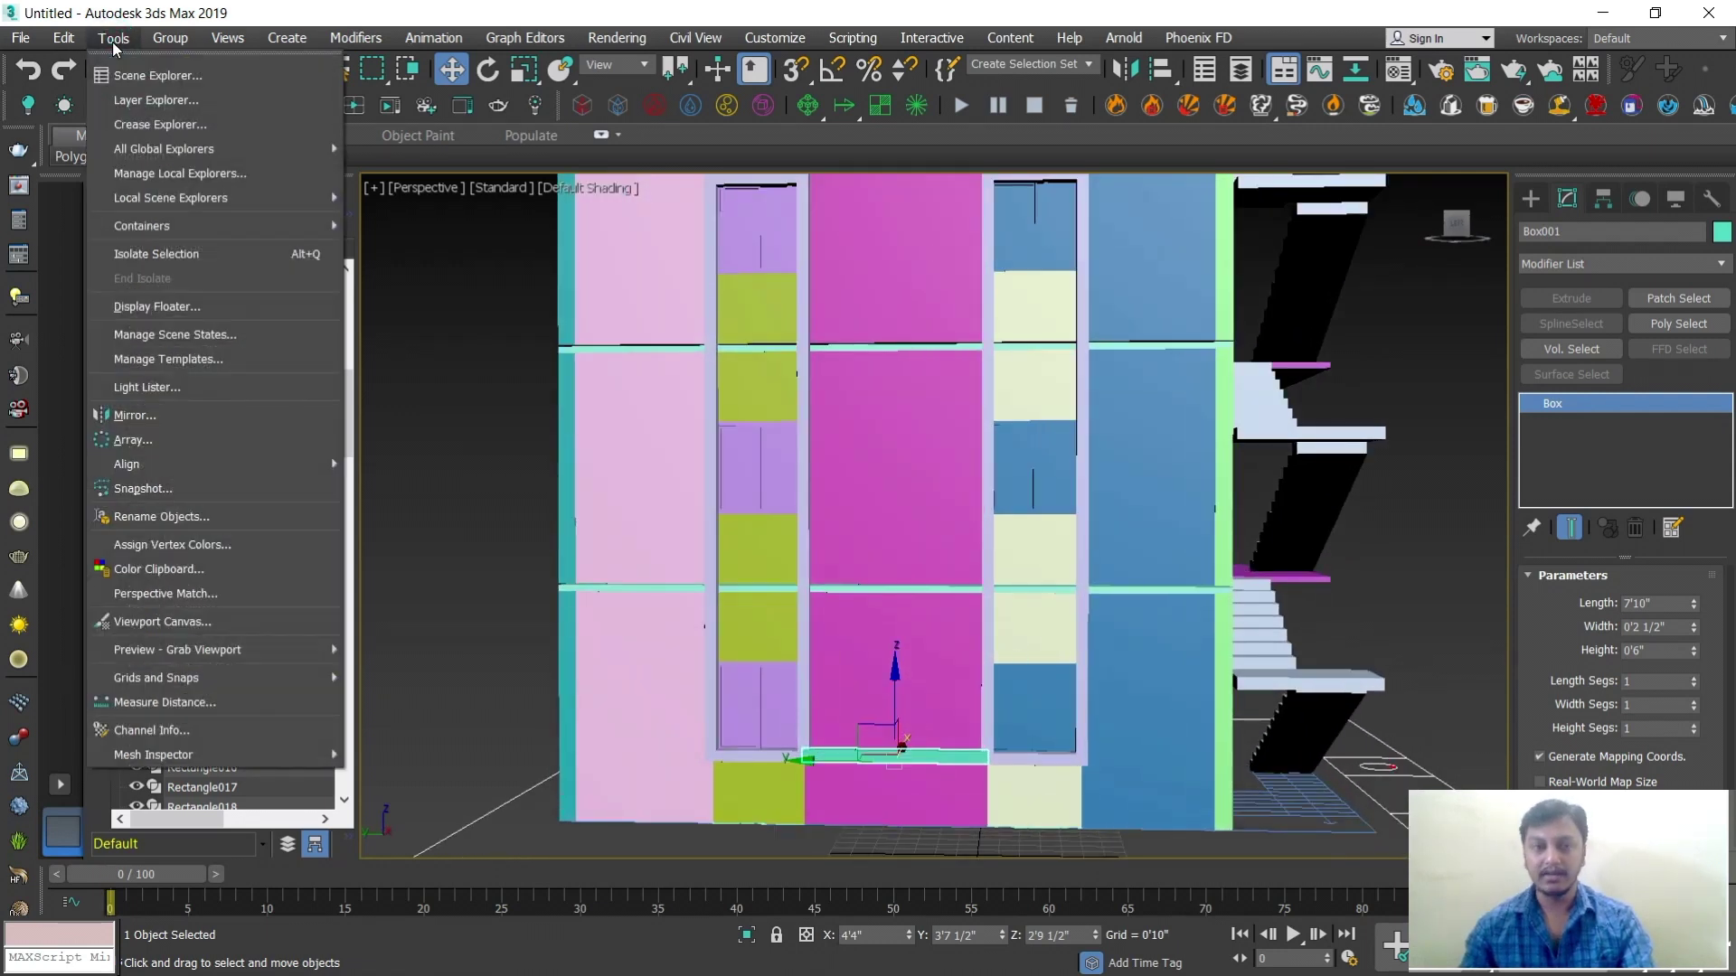
pyautogui.click(160, 441)
pyautogui.moveTo(848, 301); pyautogui.dragTo(1446, 313)
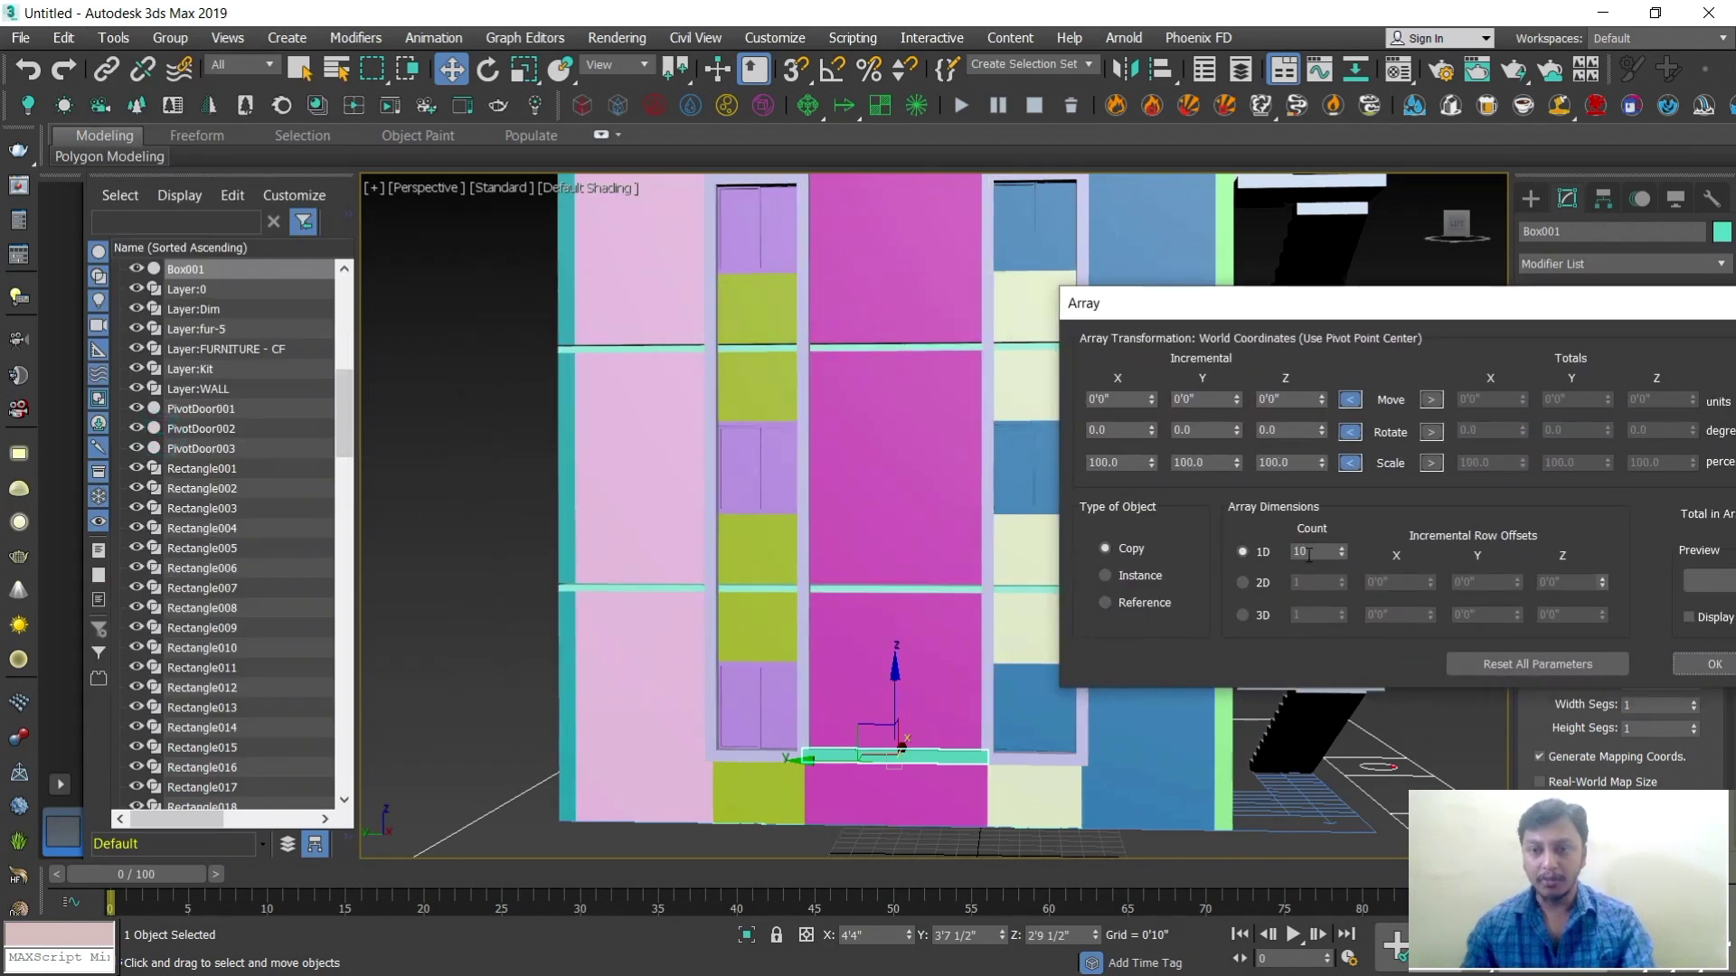
pyautogui.click(1704, 581)
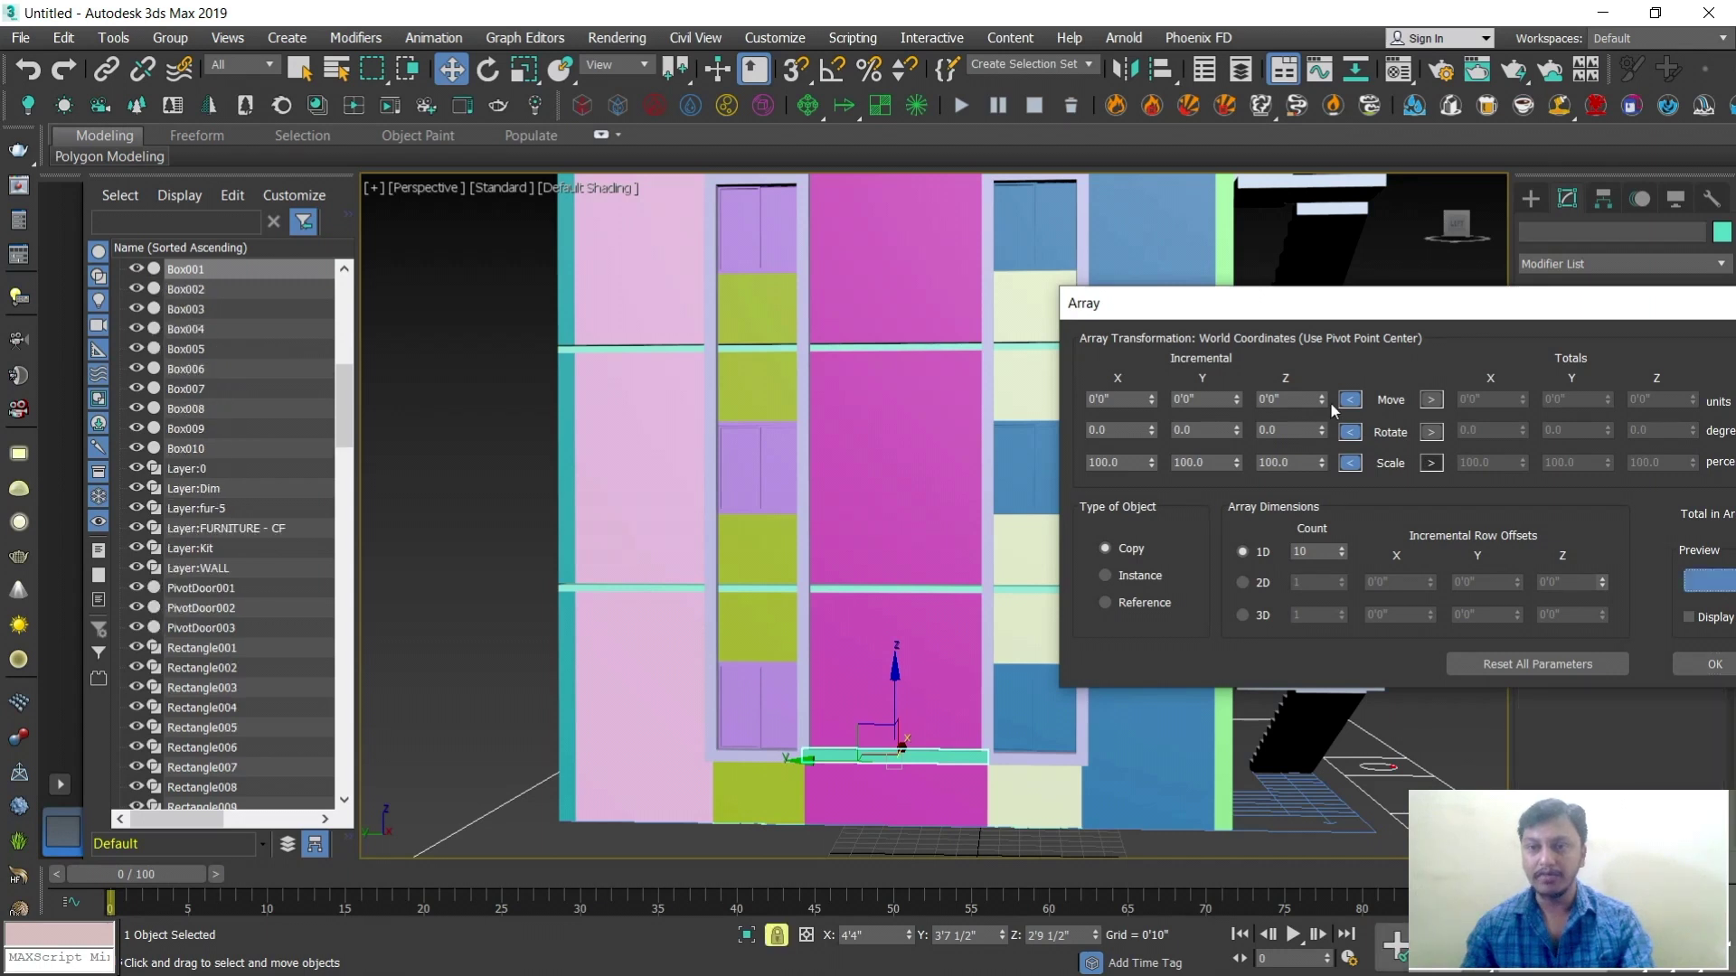
pyautogui.moveTo(1323, 403); pyautogui.dragTo(1324, 403)
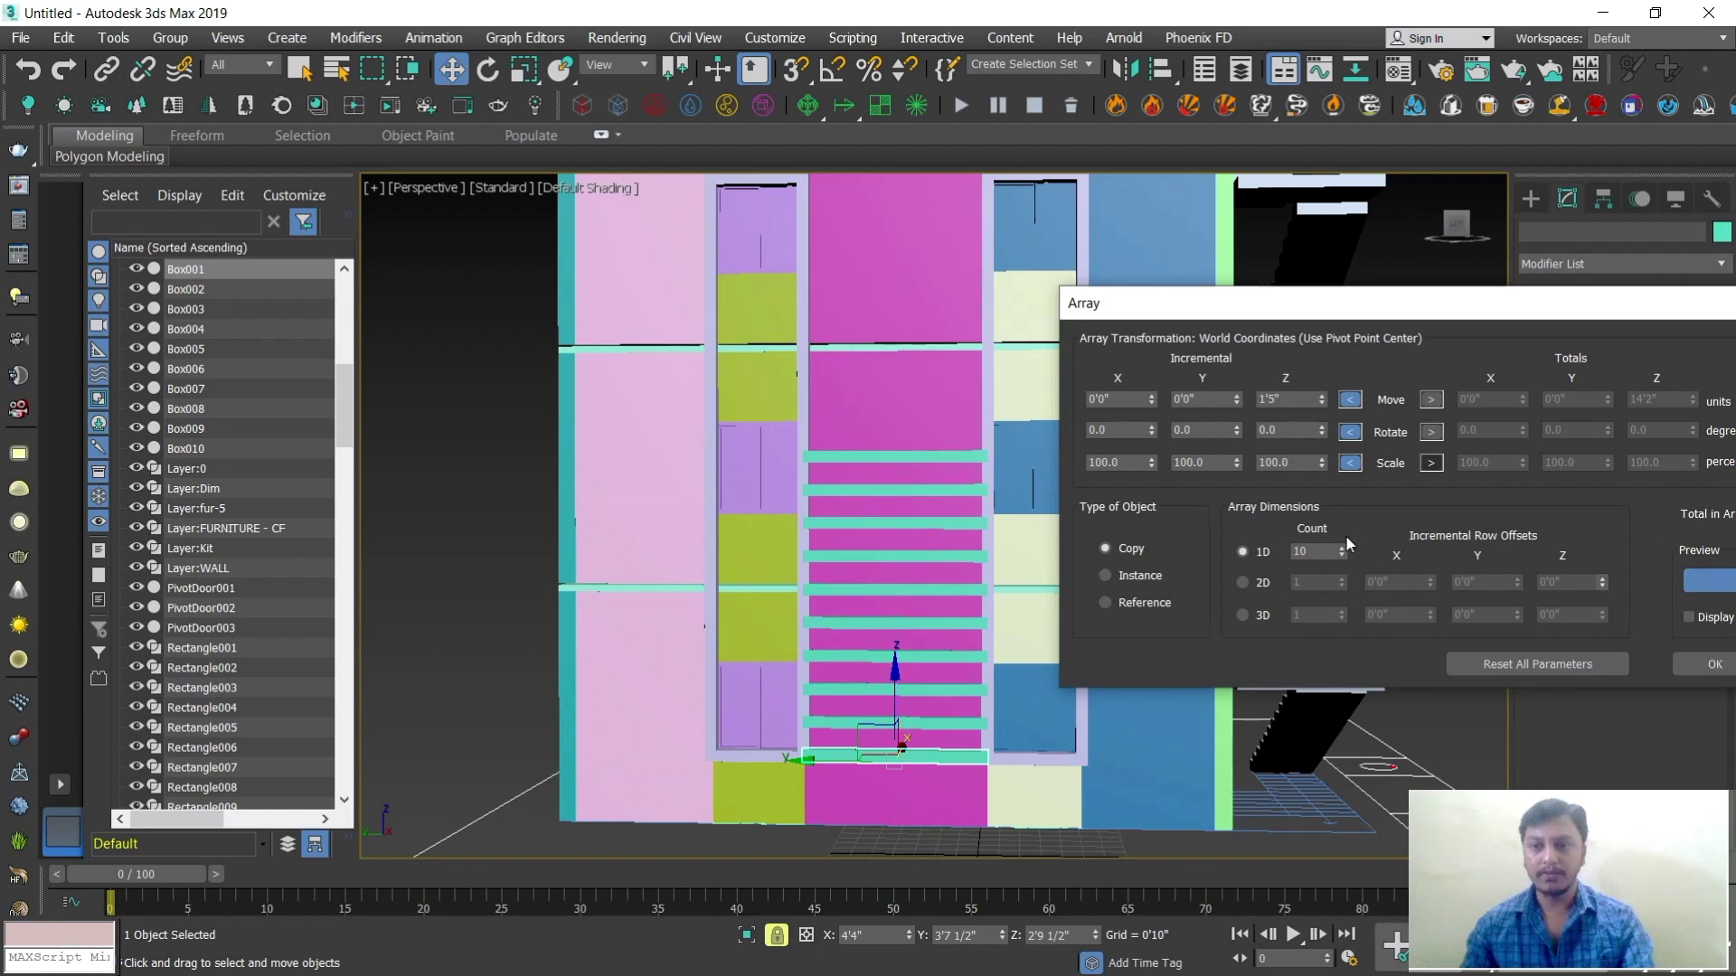
pyautogui.moveTo(1342, 547); pyautogui.dragTo(1146, 479)
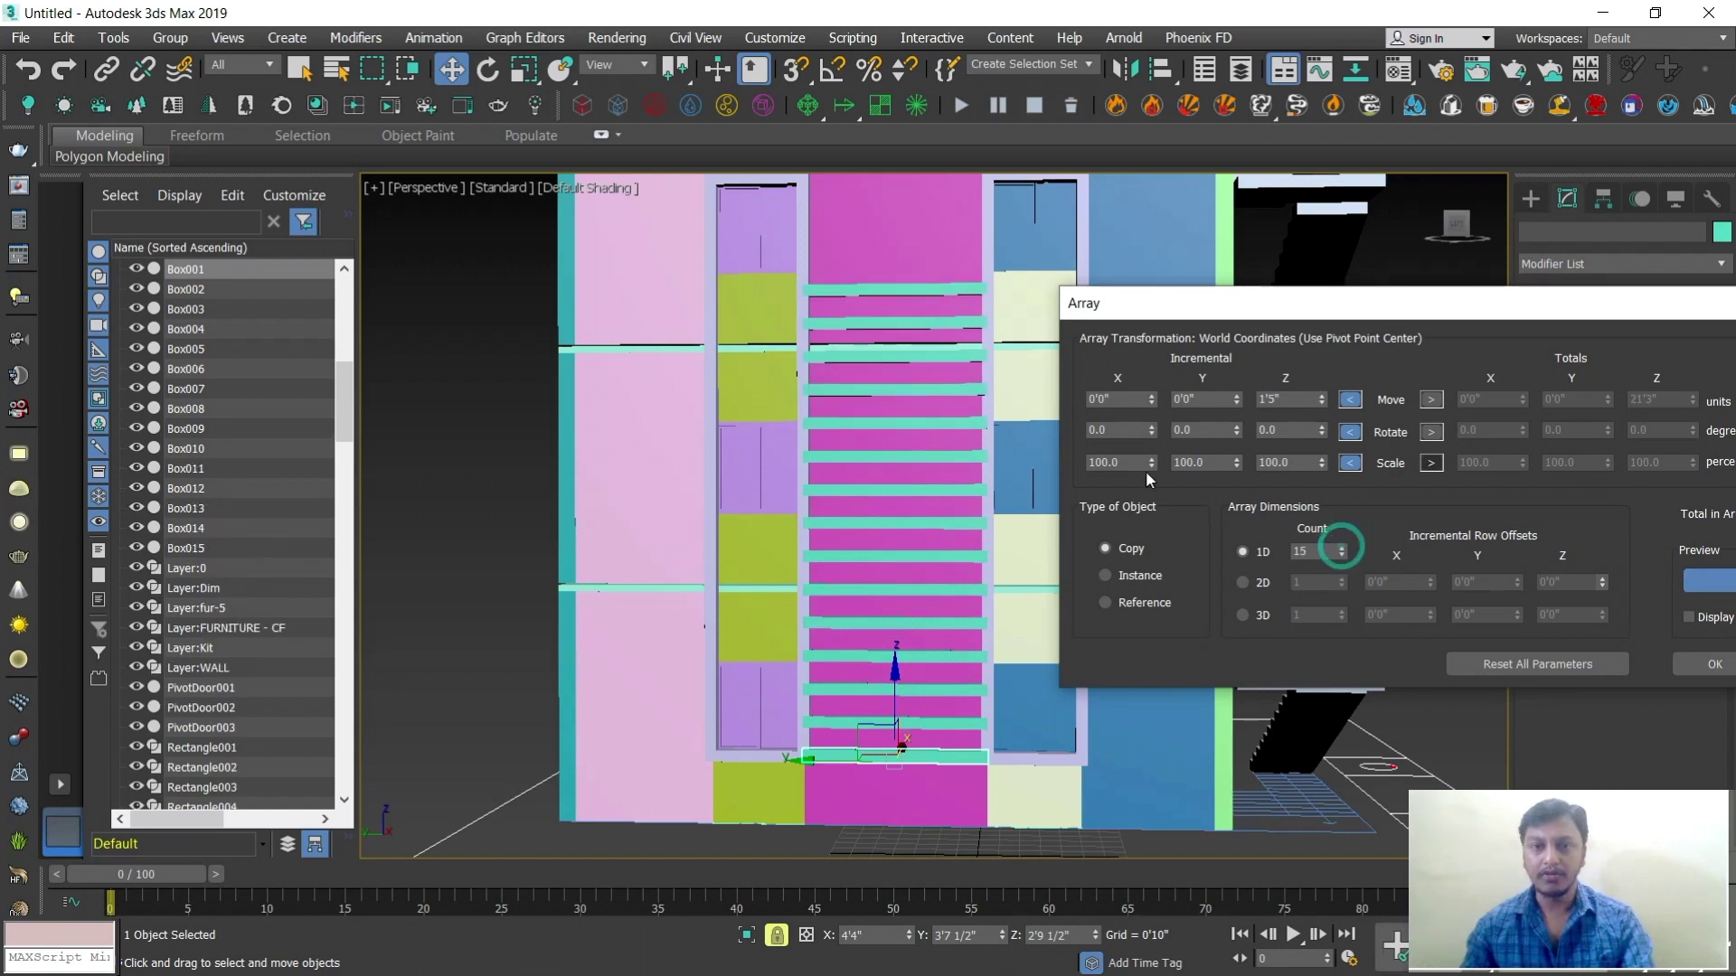
pyautogui.moveTo(931, 385); pyautogui.dragTo(882, 511, button='middle')
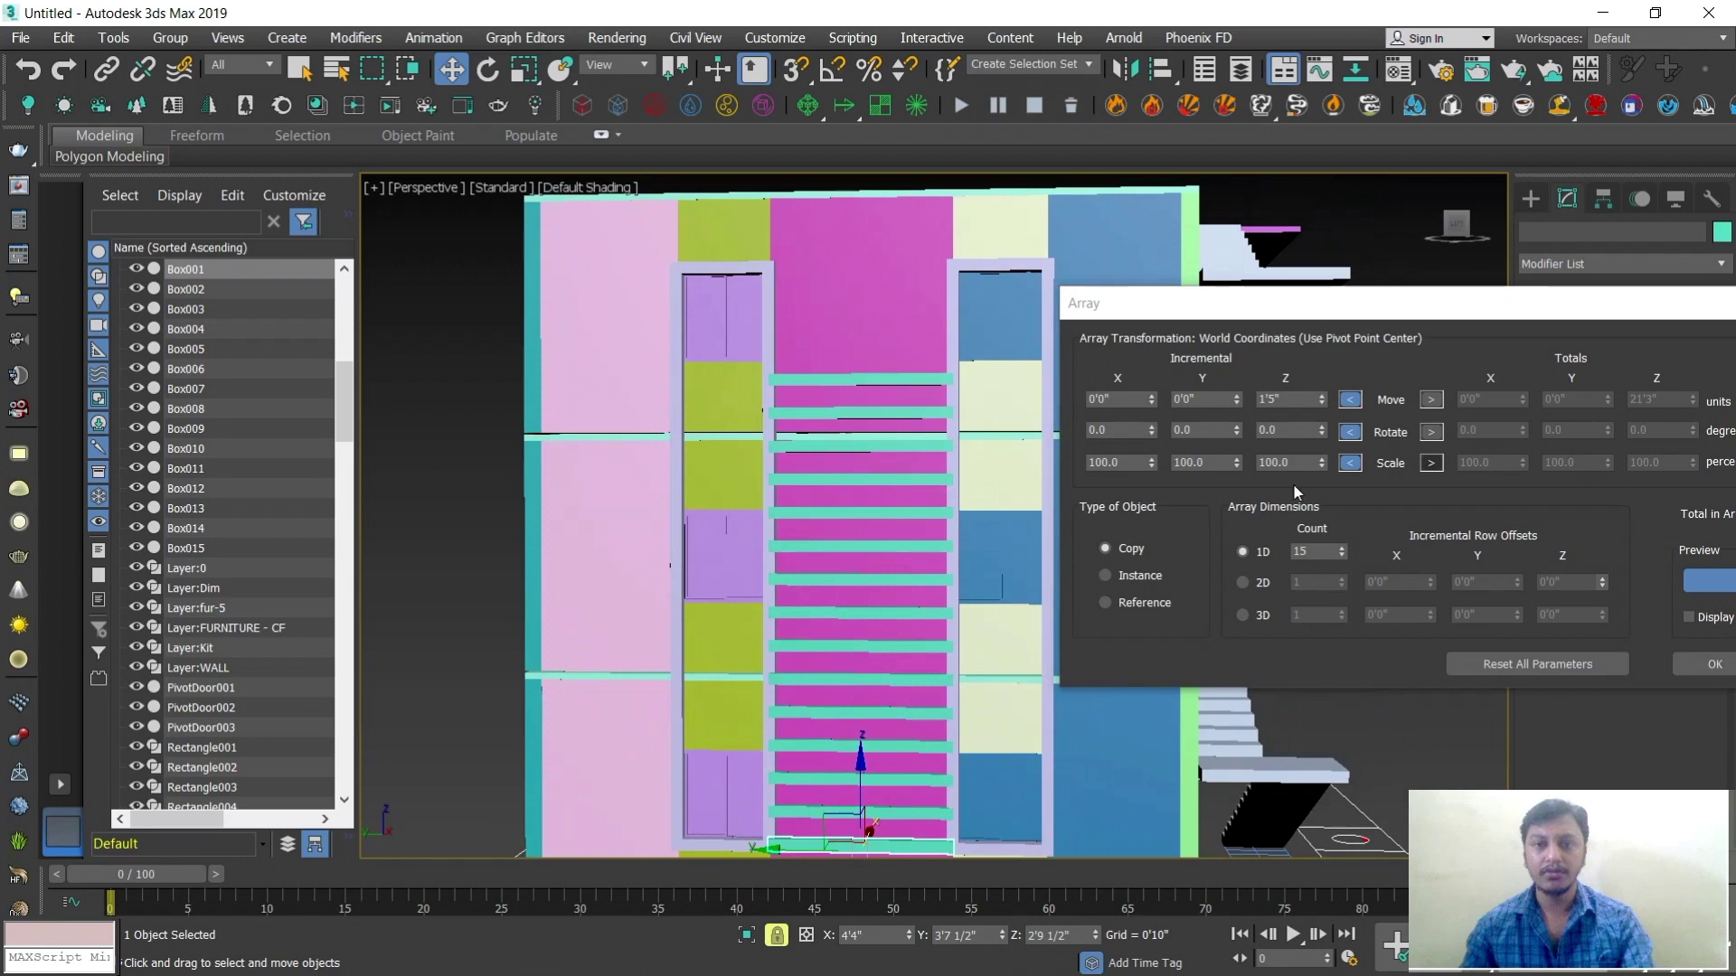
# Refine the array to 22 copies with a 1'2" Z offset, filling the height between the window frames, and create it
pyautogui.click(1342, 547)
pyautogui.click(1342, 547)
pyautogui.click(1342, 547)
pyautogui.click(1342, 547)
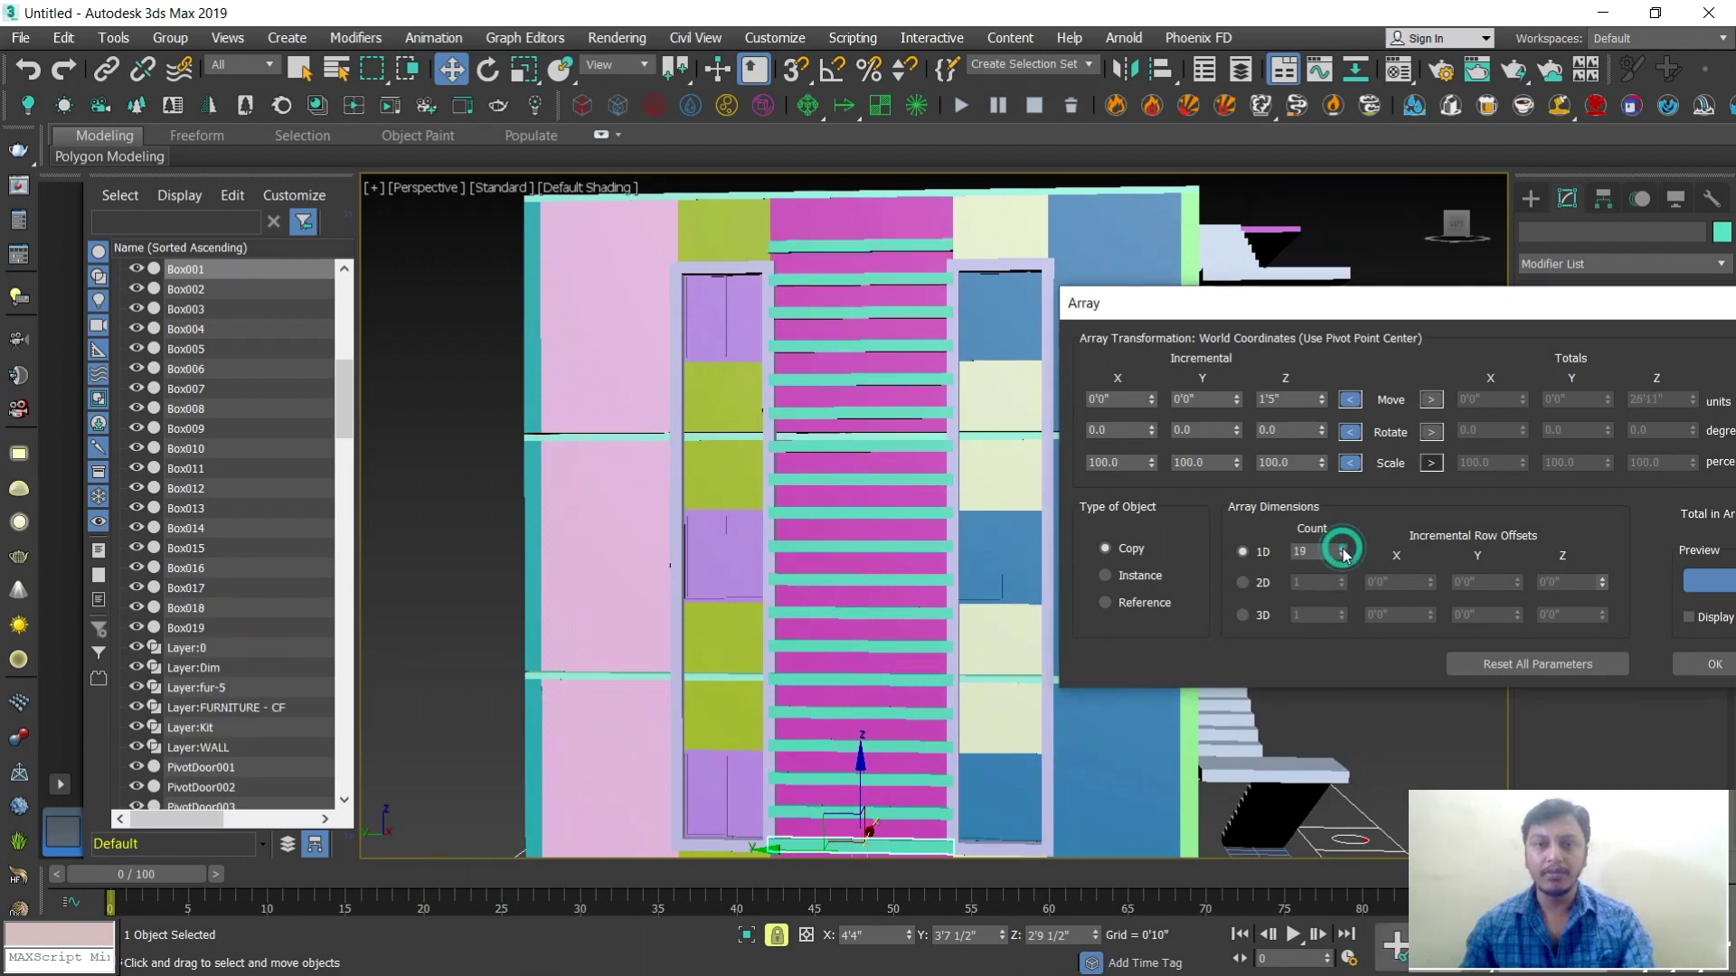
pyautogui.click(1322, 403)
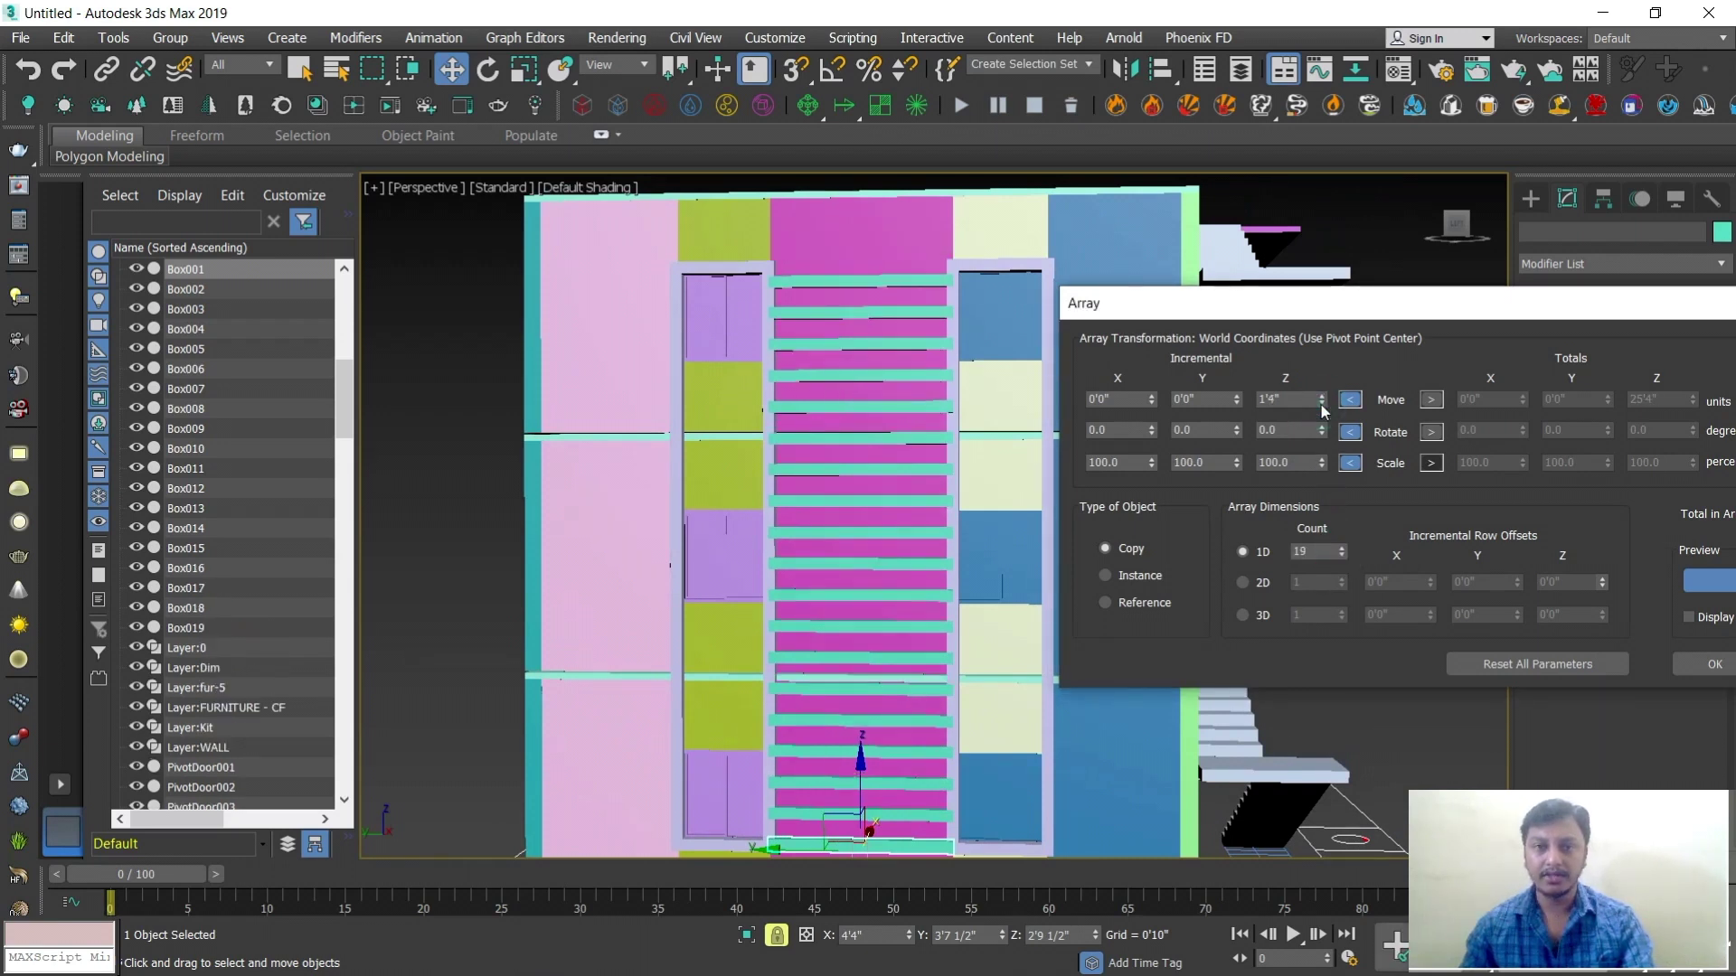
pyautogui.click(1322, 403)
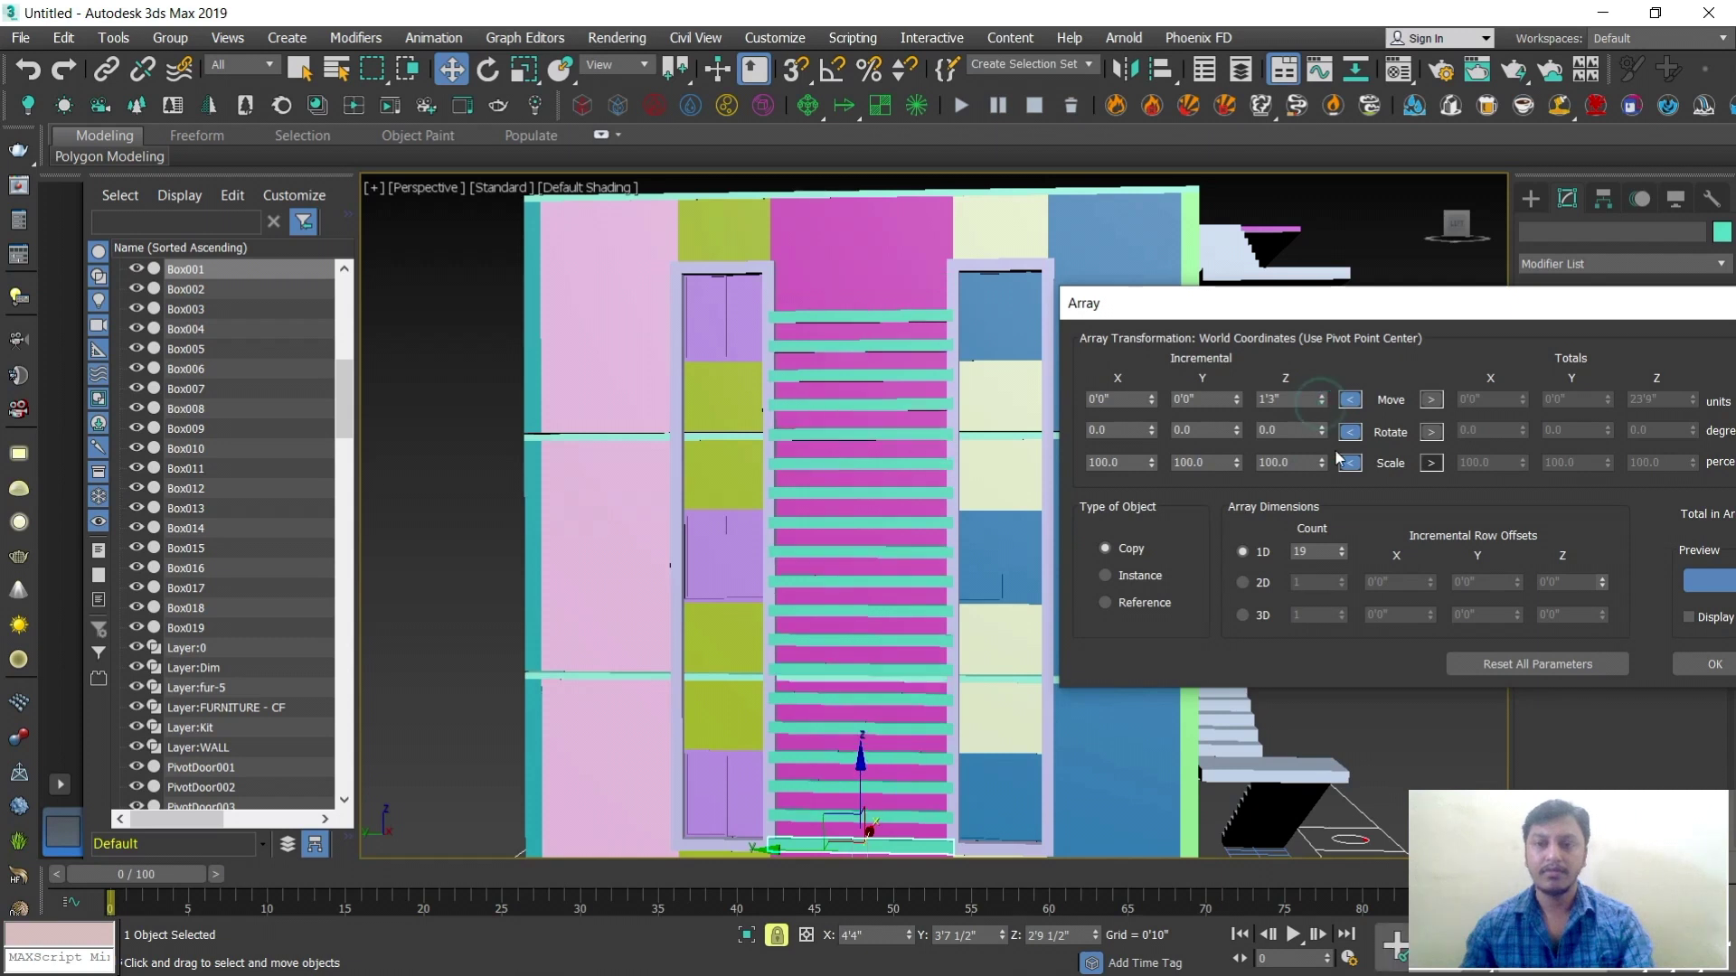
pyautogui.click(1343, 547)
pyautogui.click(1343, 547)
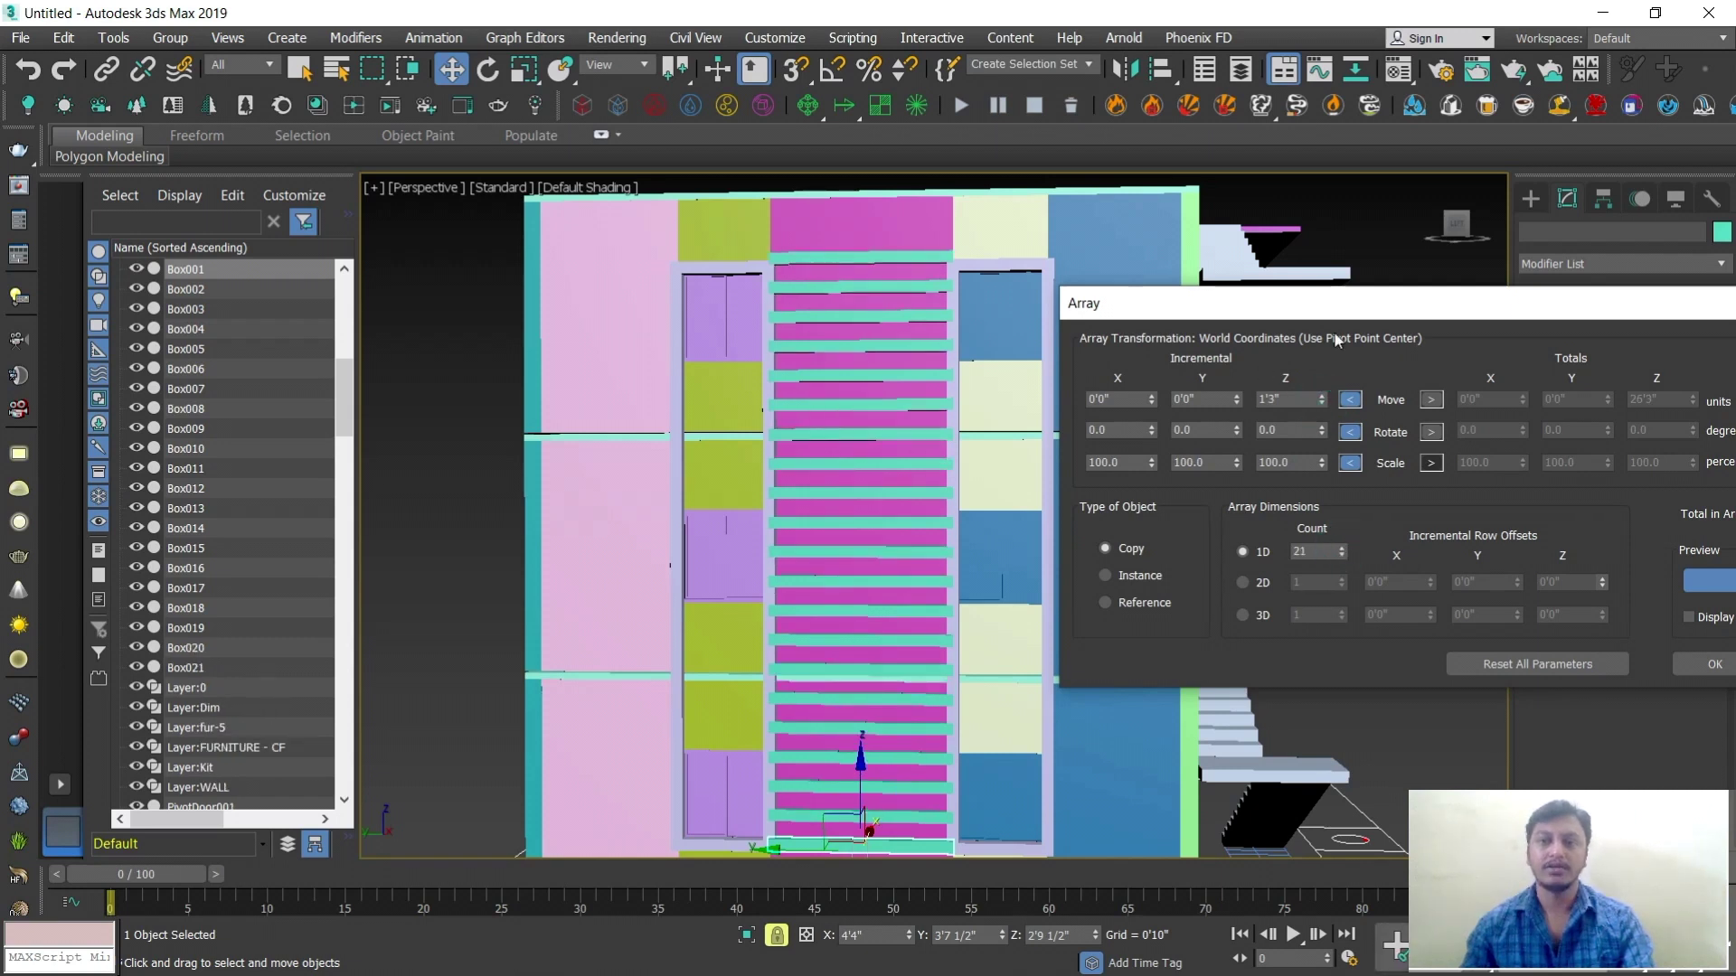
pyautogui.click(1322, 403)
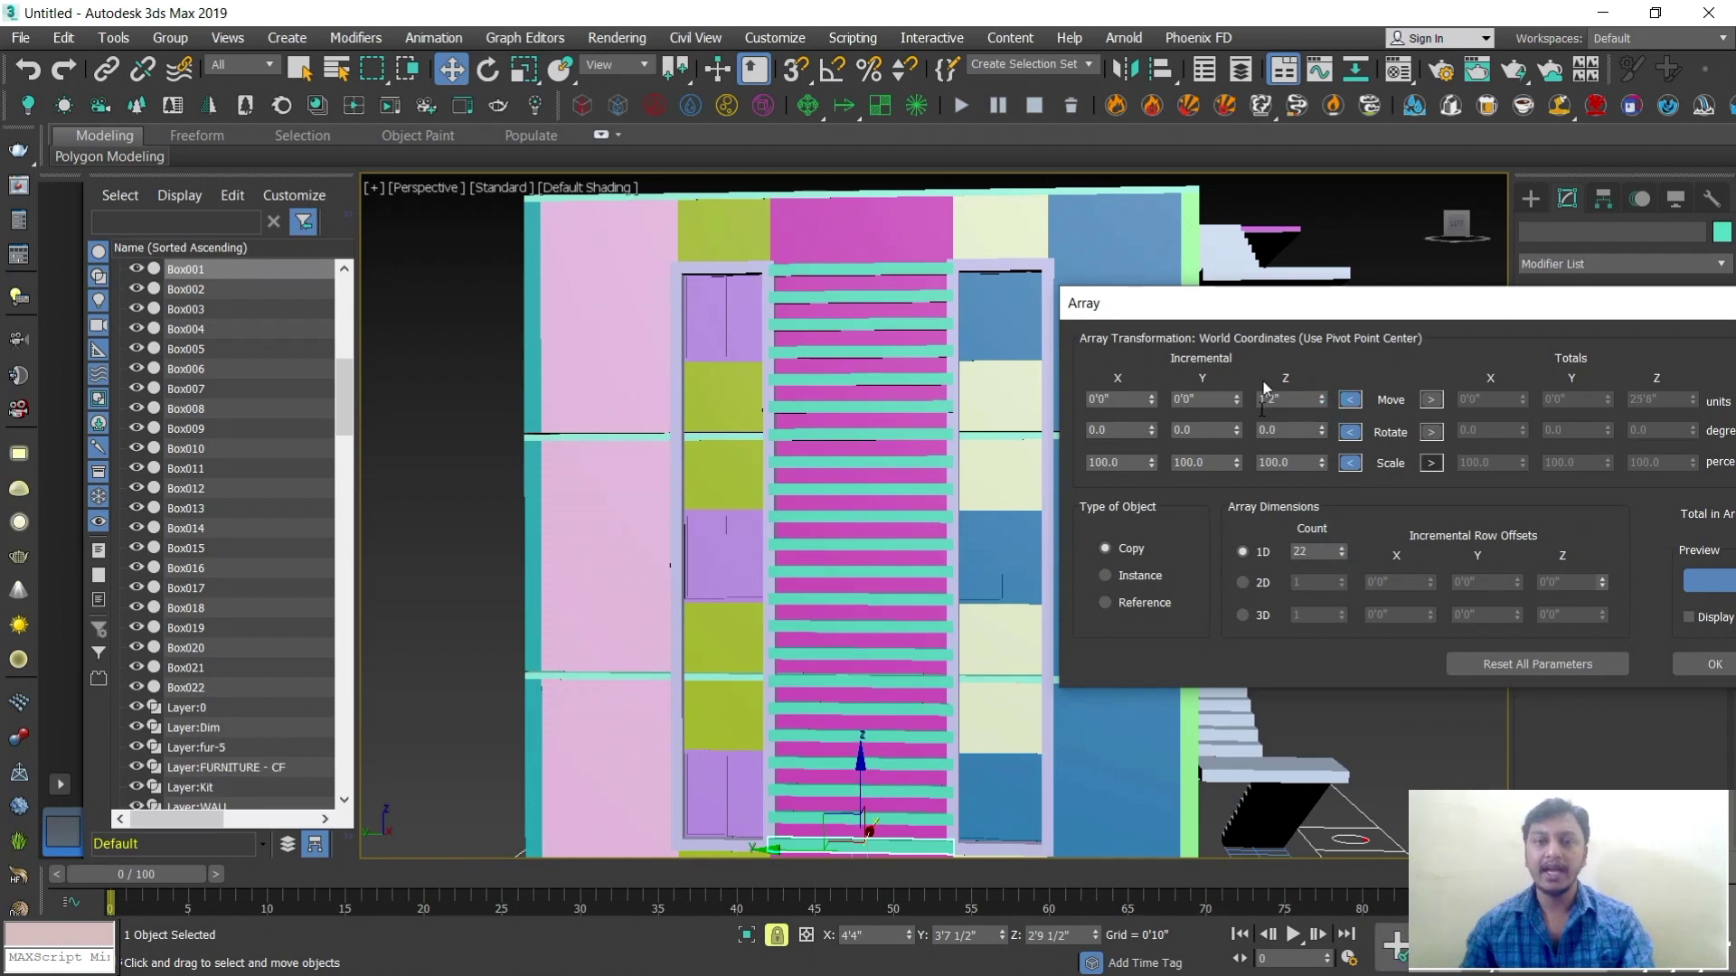
pyautogui.moveTo(1358, 316); pyautogui.dragTo(1123, 307)
pyautogui.click(1469, 651)
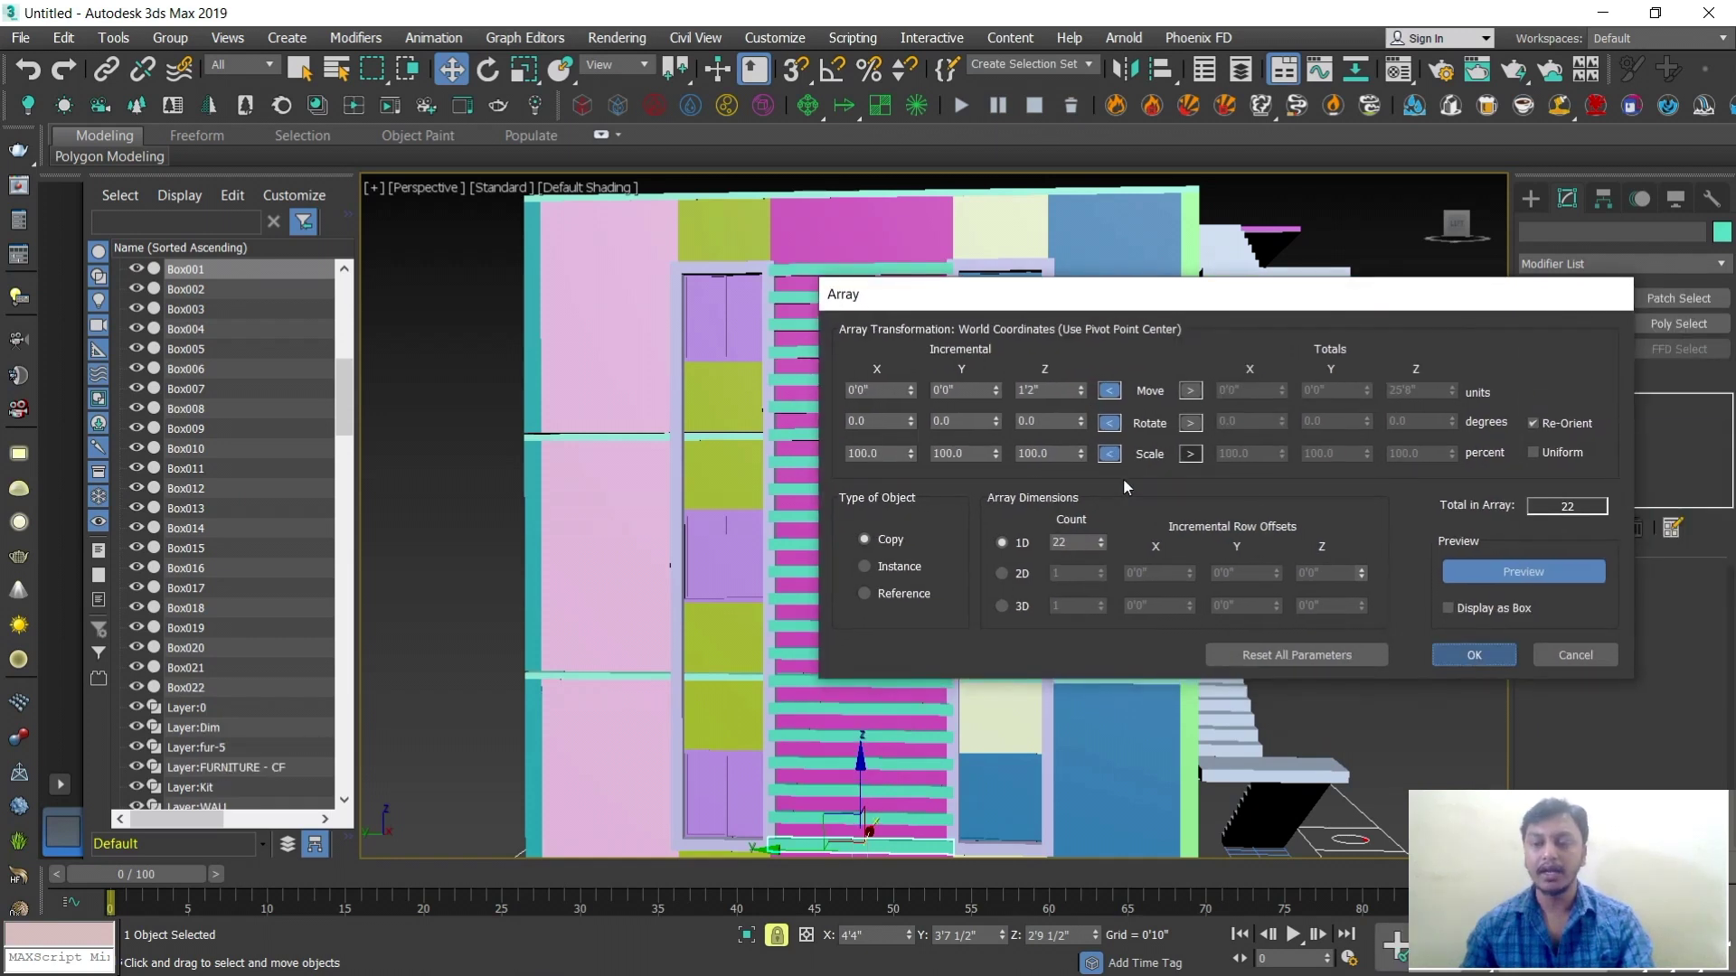
# Deselect everything and examine the arrayed bars on the side wall and the building's stair side
pyautogui.scroll(-3, 1105, 467)
pyautogui.keyDown('alt'); pyautogui.moveTo(1105, 467); pyautogui.dragTo(1036, 488, button='middle'); pyautogui.keyUp('alt')
pyautogui.click(724, 464)
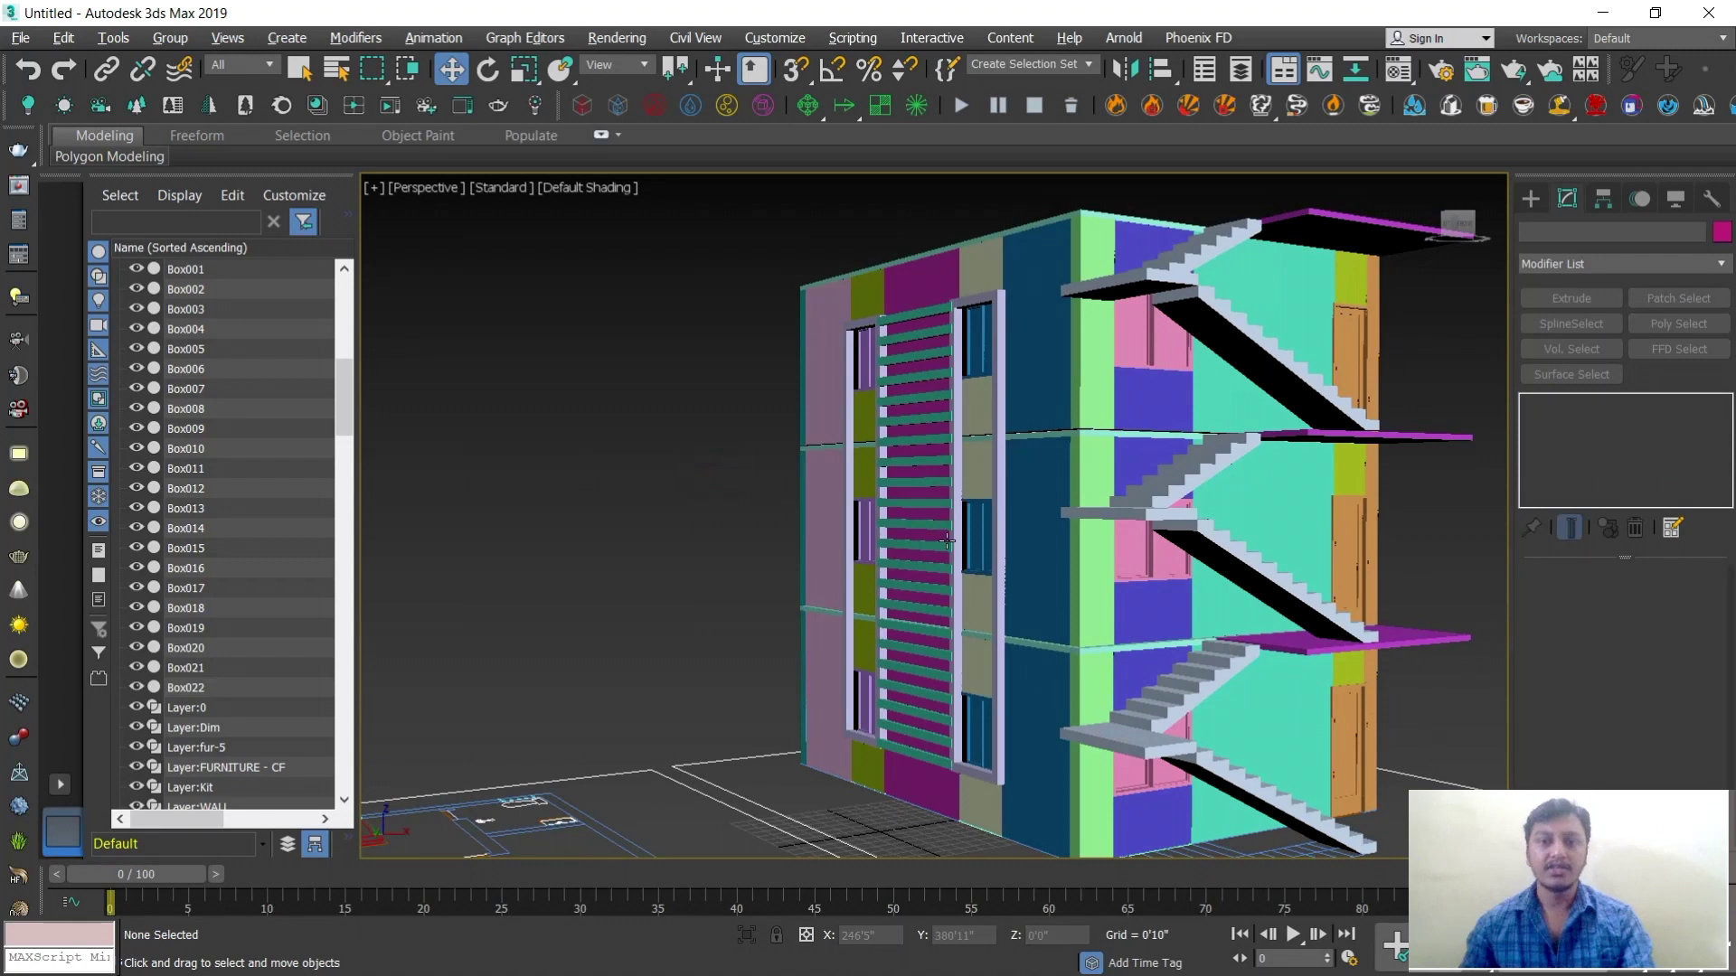
pyautogui.scroll(2, 1008, 556)
pyautogui.scroll(-4, 1008, 556)
pyautogui.keyDown('alt'); pyautogui.moveTo(1008, 556); pyautogui.dragTo(1053, 628, button='middle'); pyautogui.keyUp('alt')
pyautogui.scroll(1, 1105, 572)
pyautogui.scroll(-4, 1117, 573)
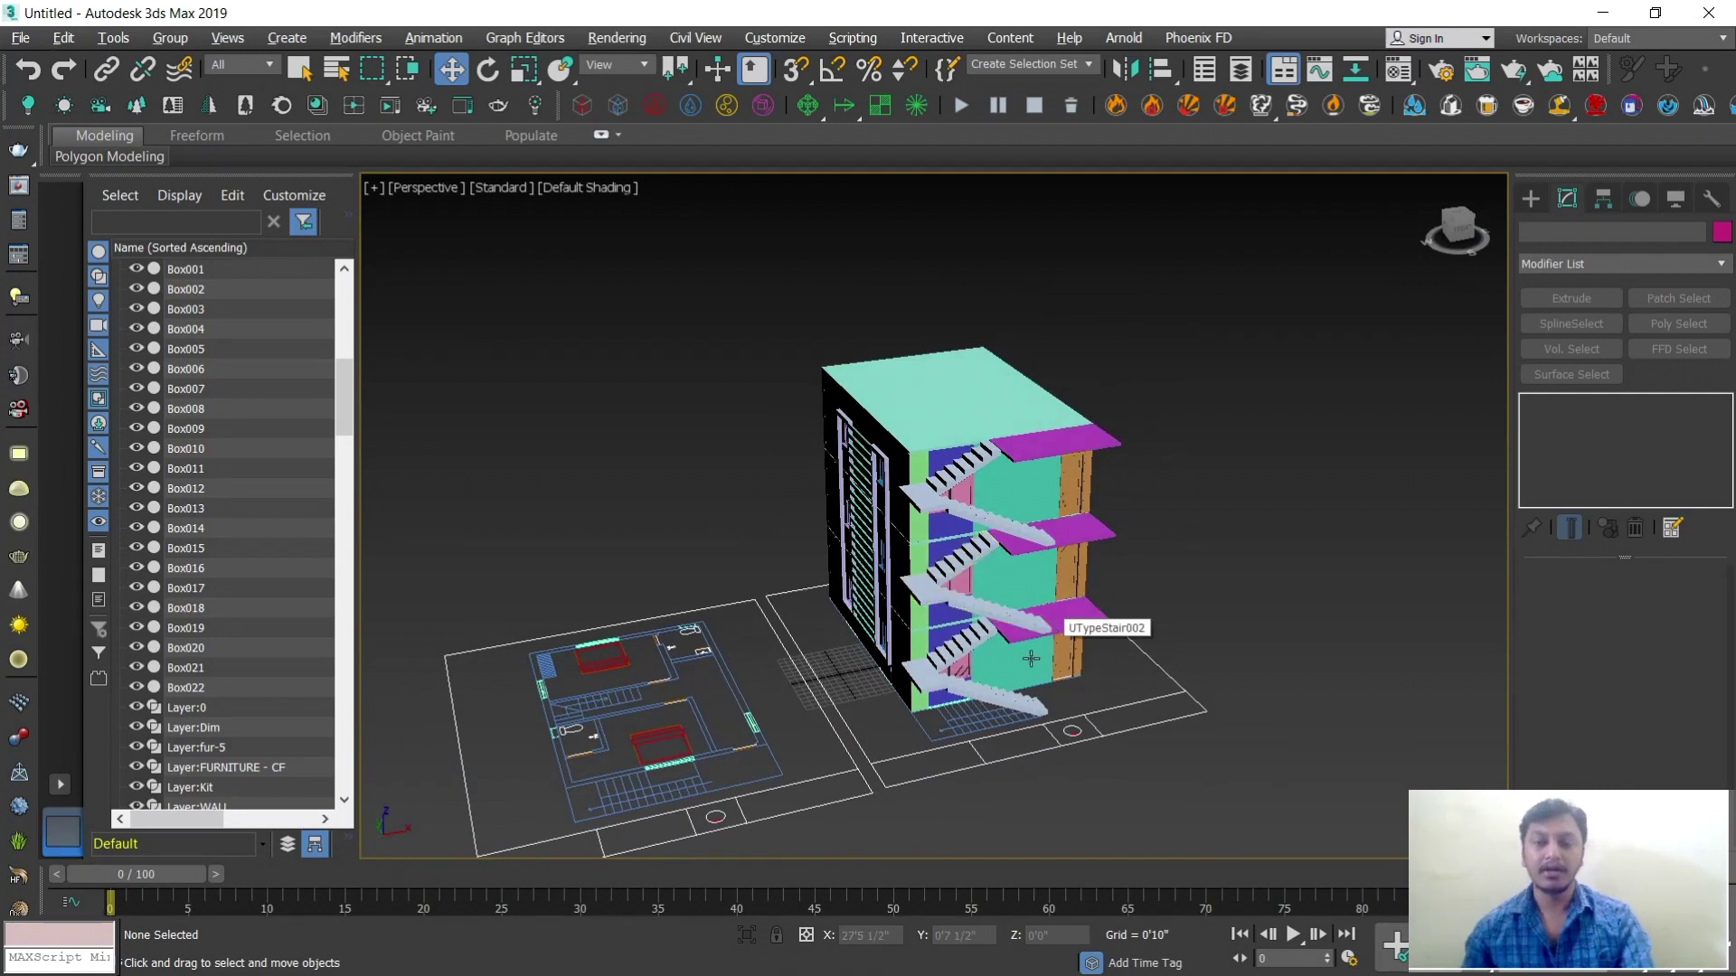
# With vertex snapping on, create a flat box along the lowest staircase's outer edge, 13'9 1/2" wide and 1'8" high
pyautogui.scroll(5, 1043, 676)
pyautogui.scroll(-3, 1042, 676)
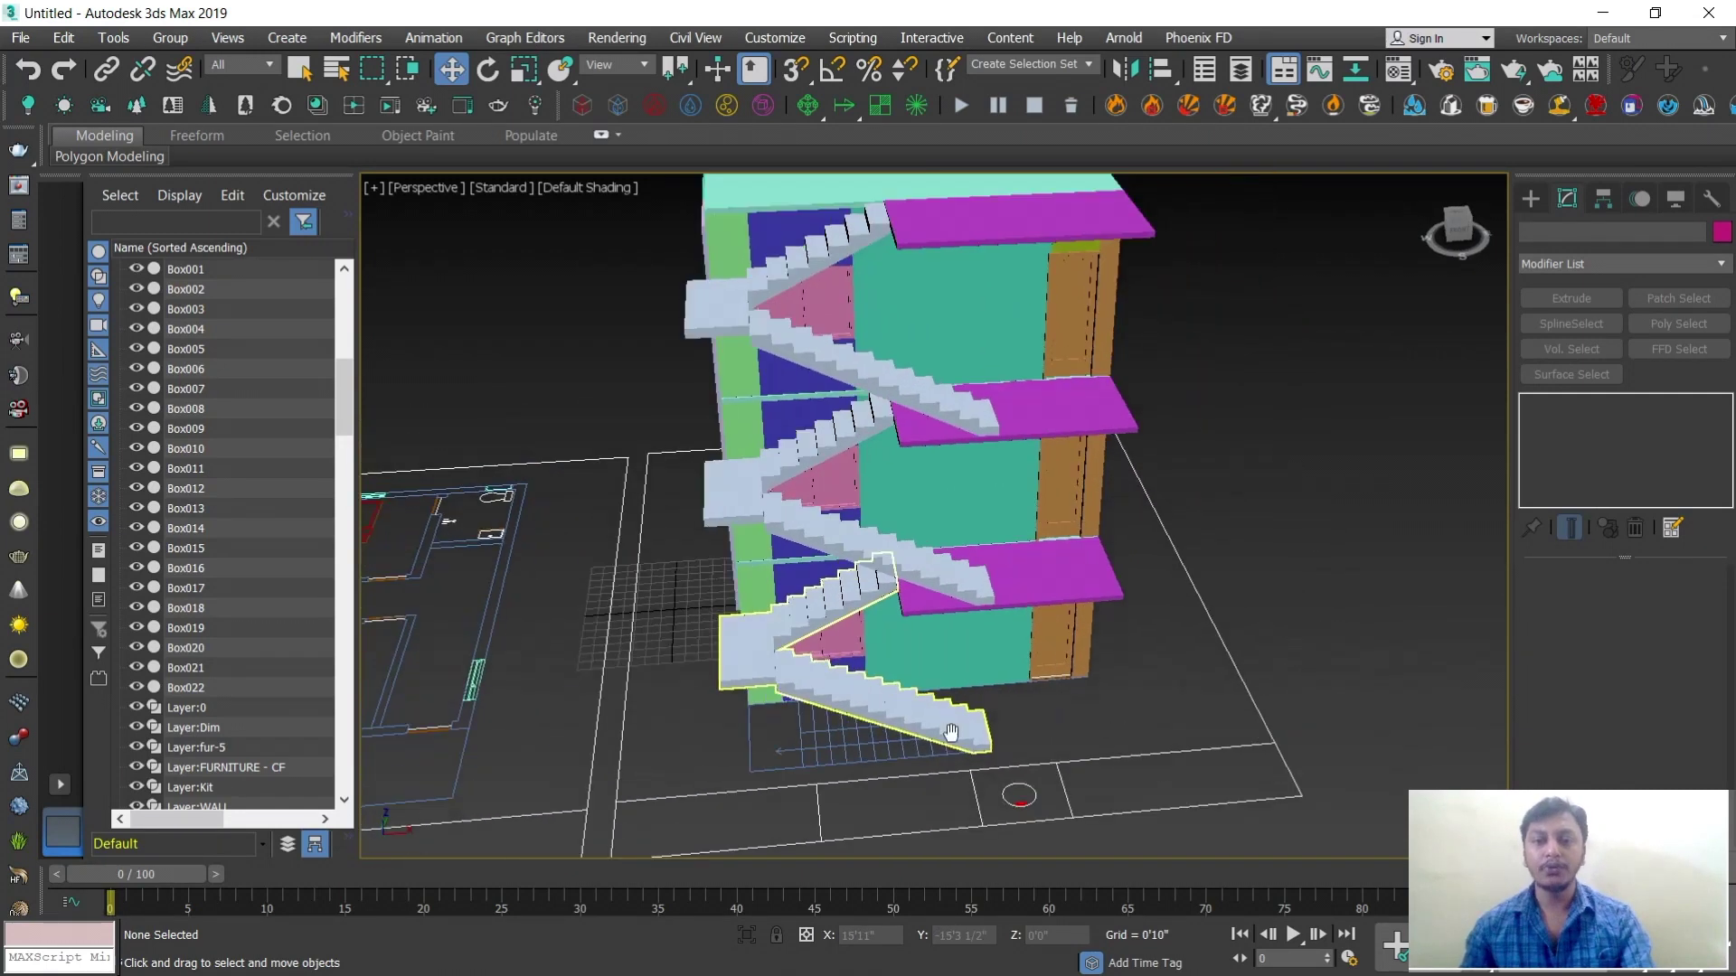
pyautogui.click(1531, 199)
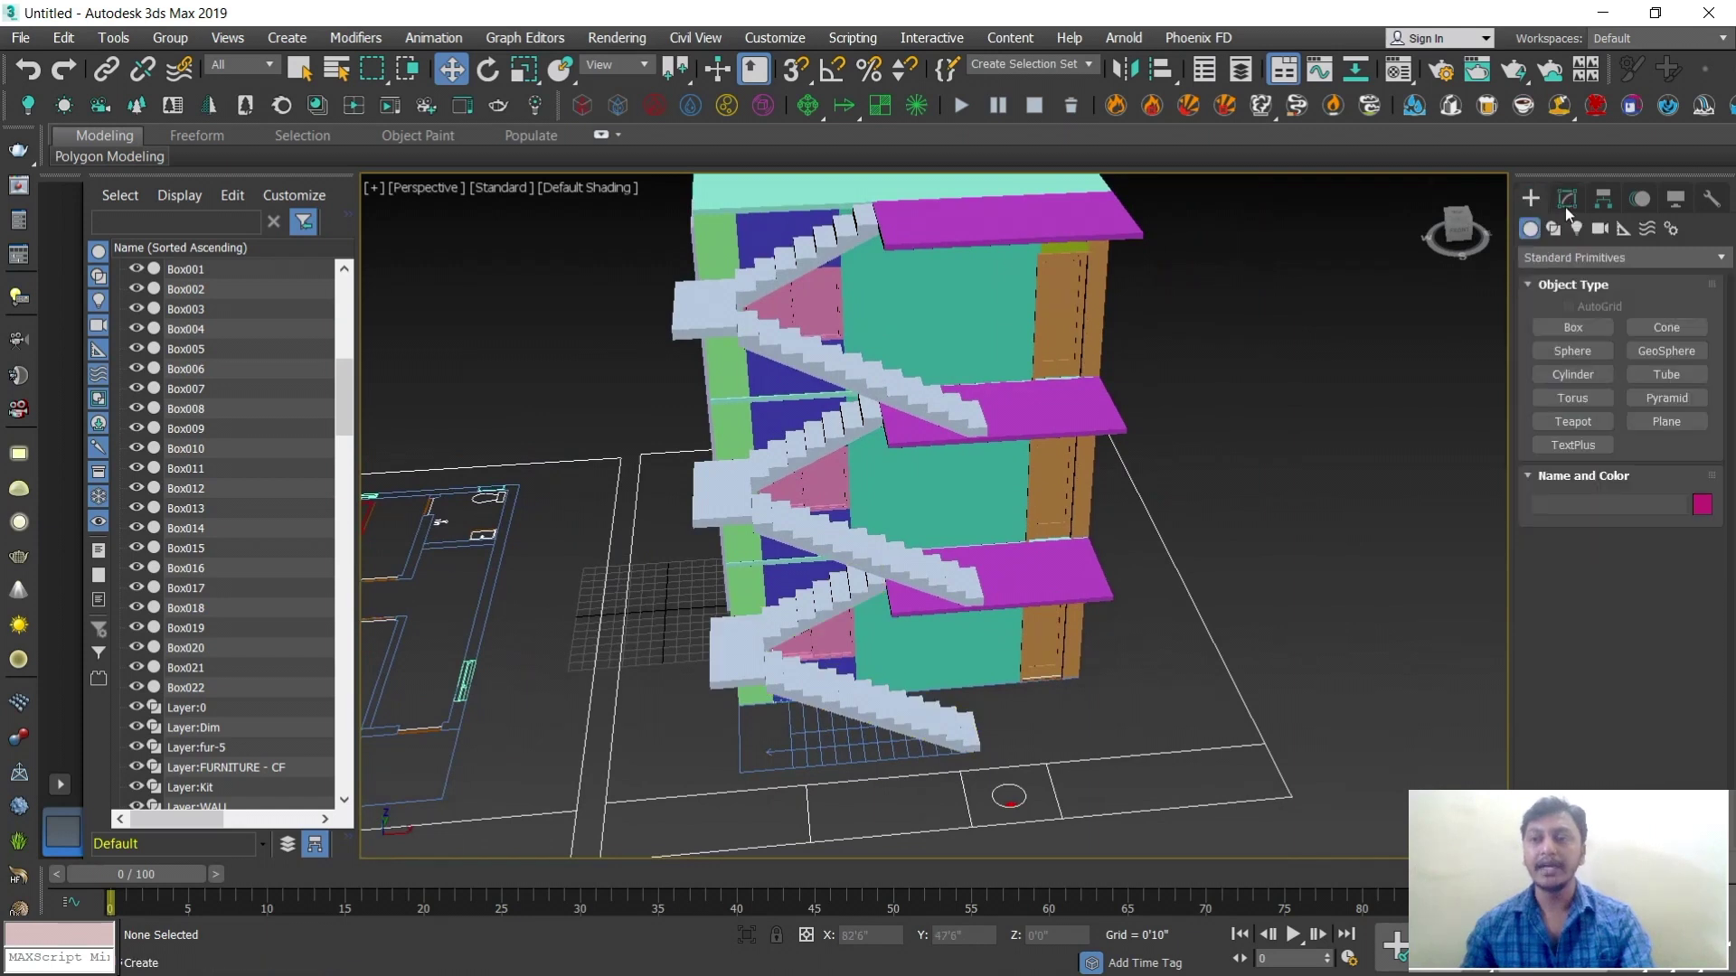
pyautogui.click(1573, 327)
pyautogui.scroll(4, 760, 728)
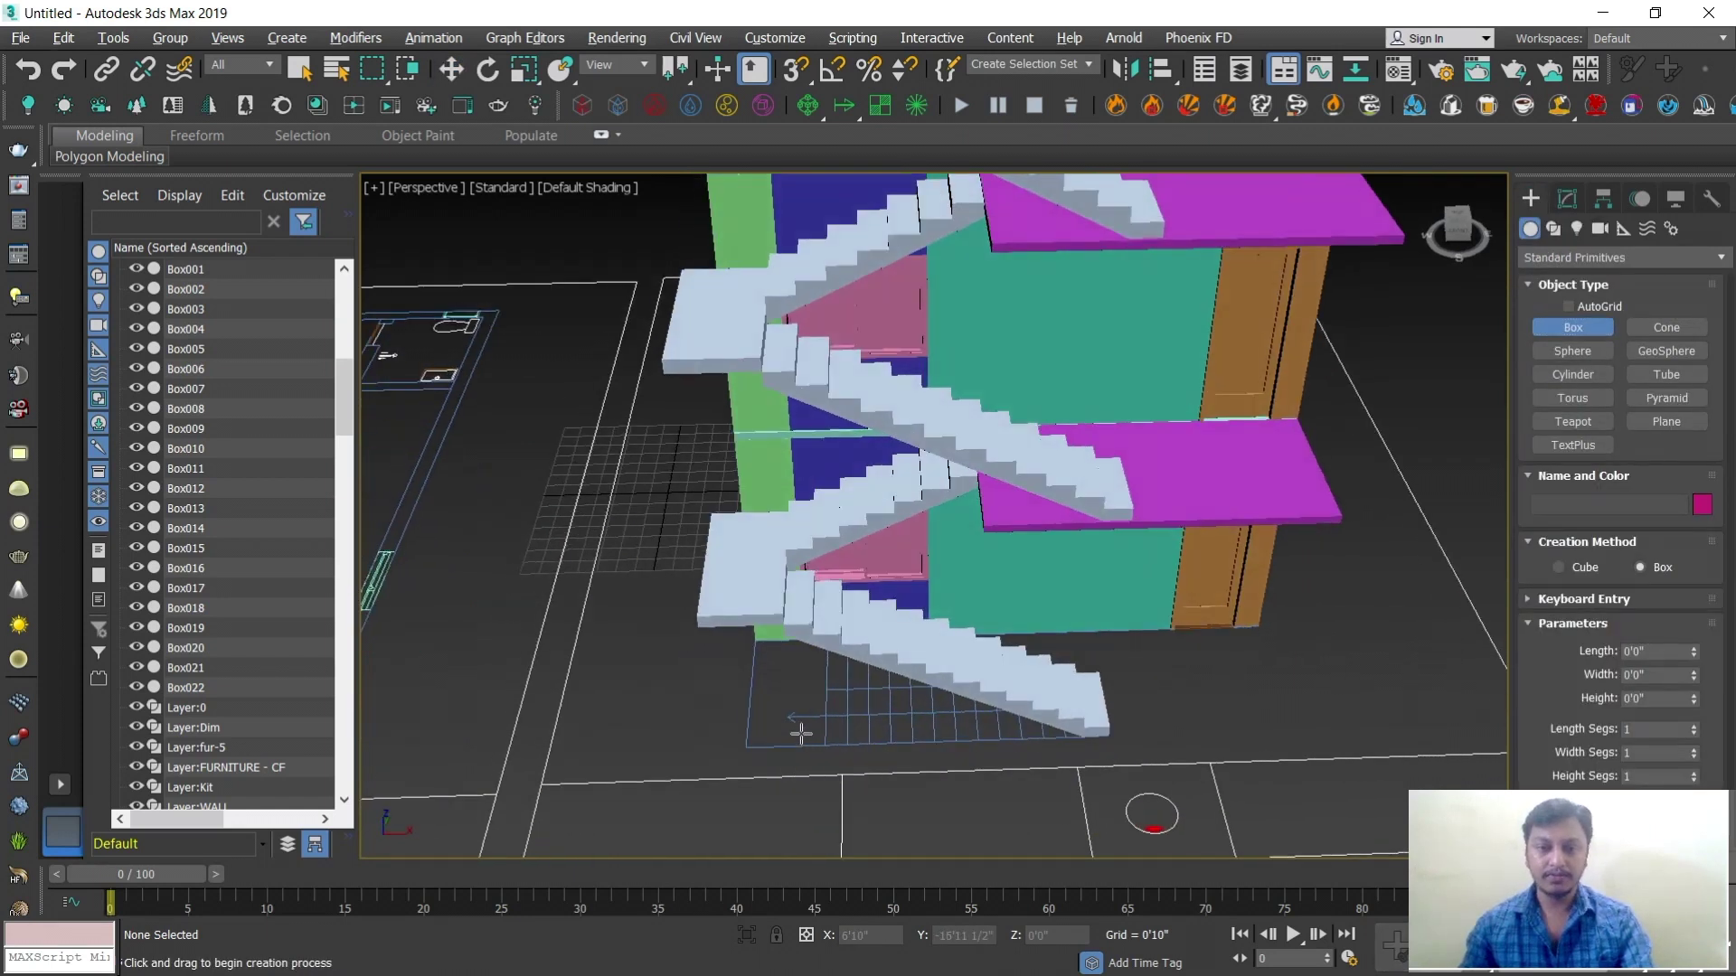
pyautogui.scroll(5, 803, 719)
pyautogui.scroll(-4, 801, 689)
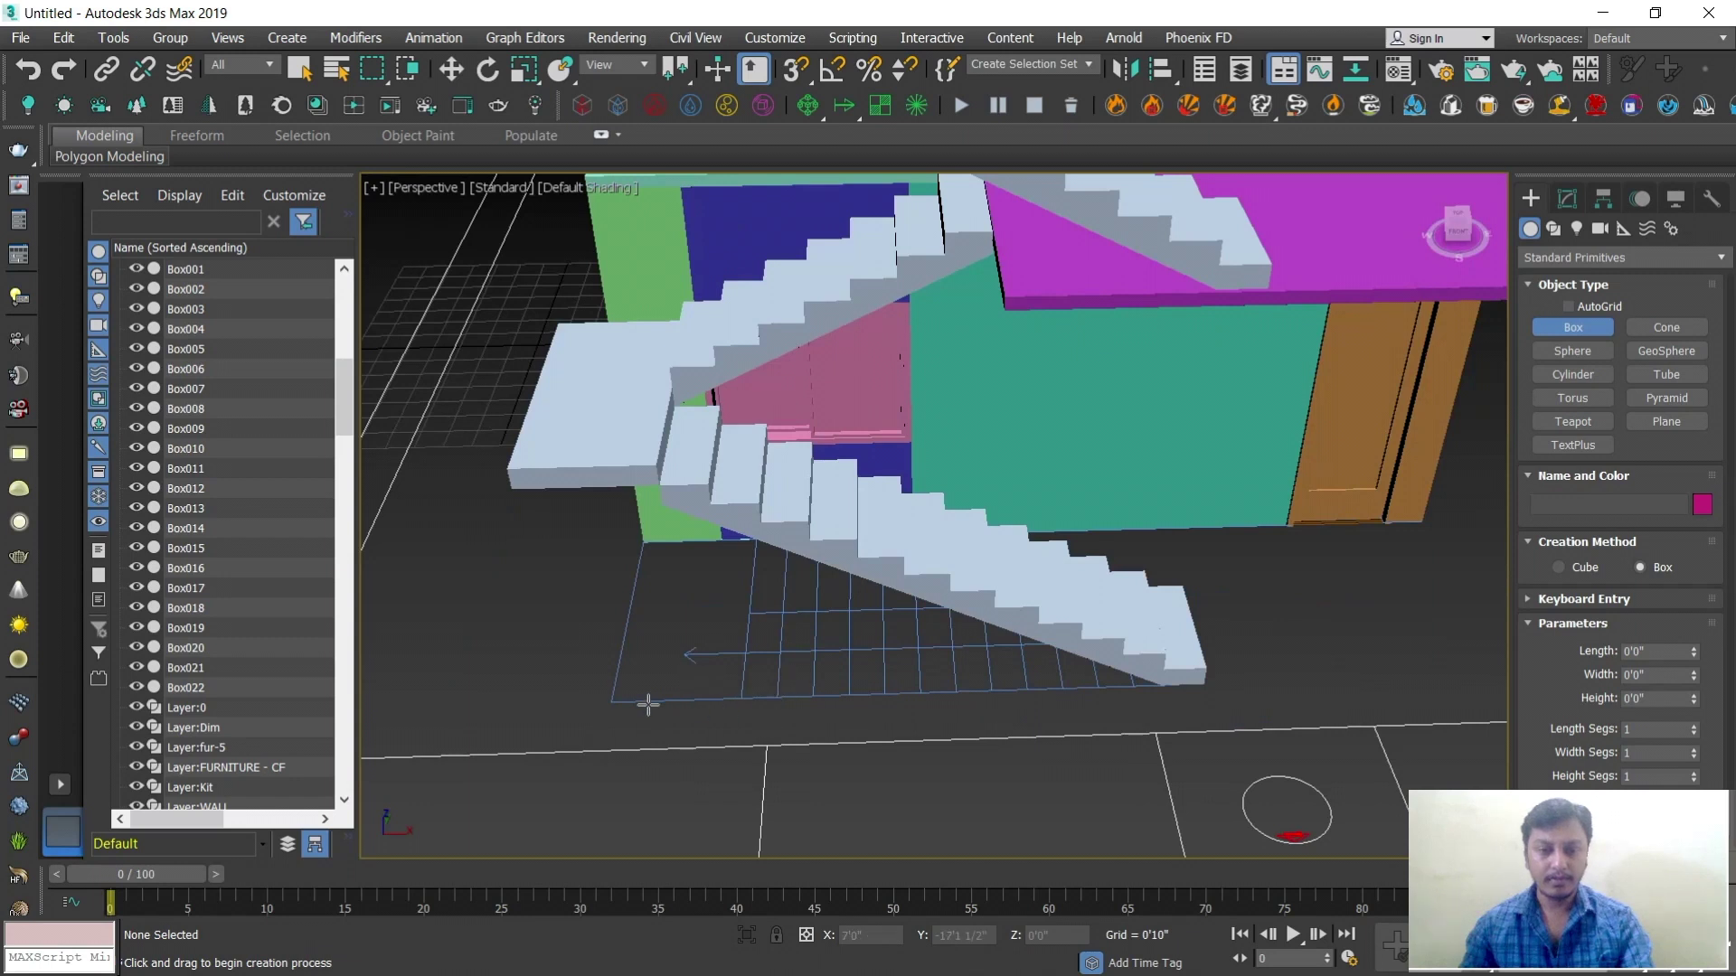
pyautogui.press('s')
pyautogui.moveTo(615, 705); pyautogui.dragTo(1206, 682)
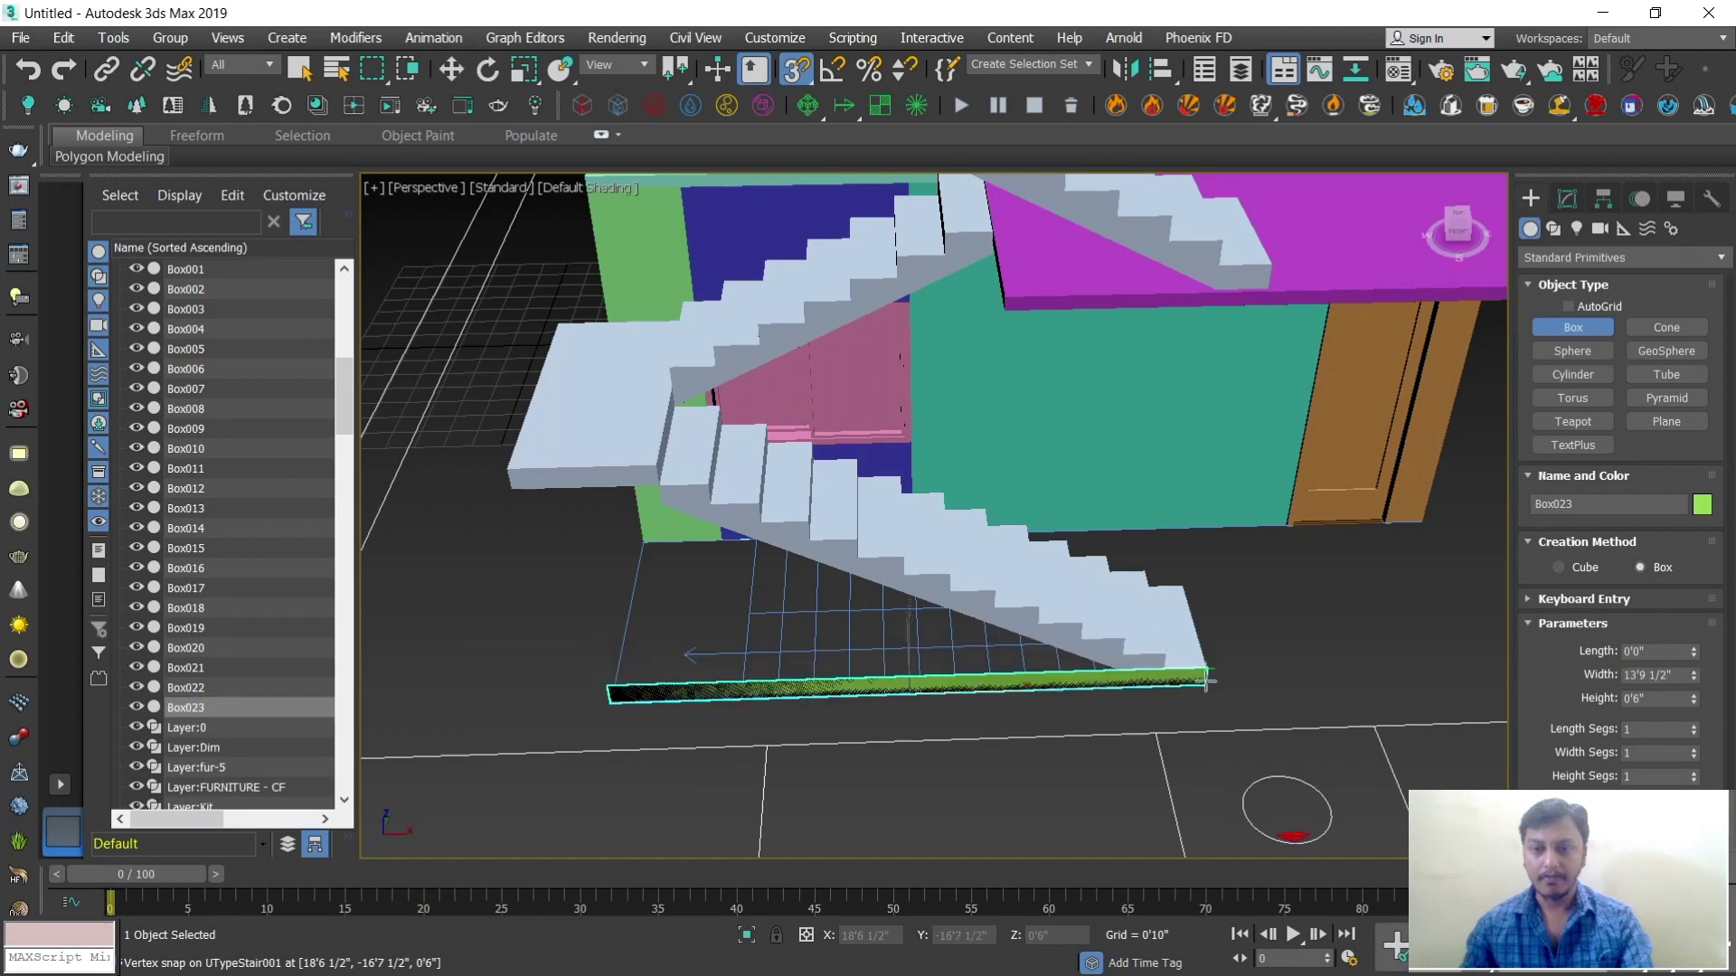
pyautogui.click(1195, 604)
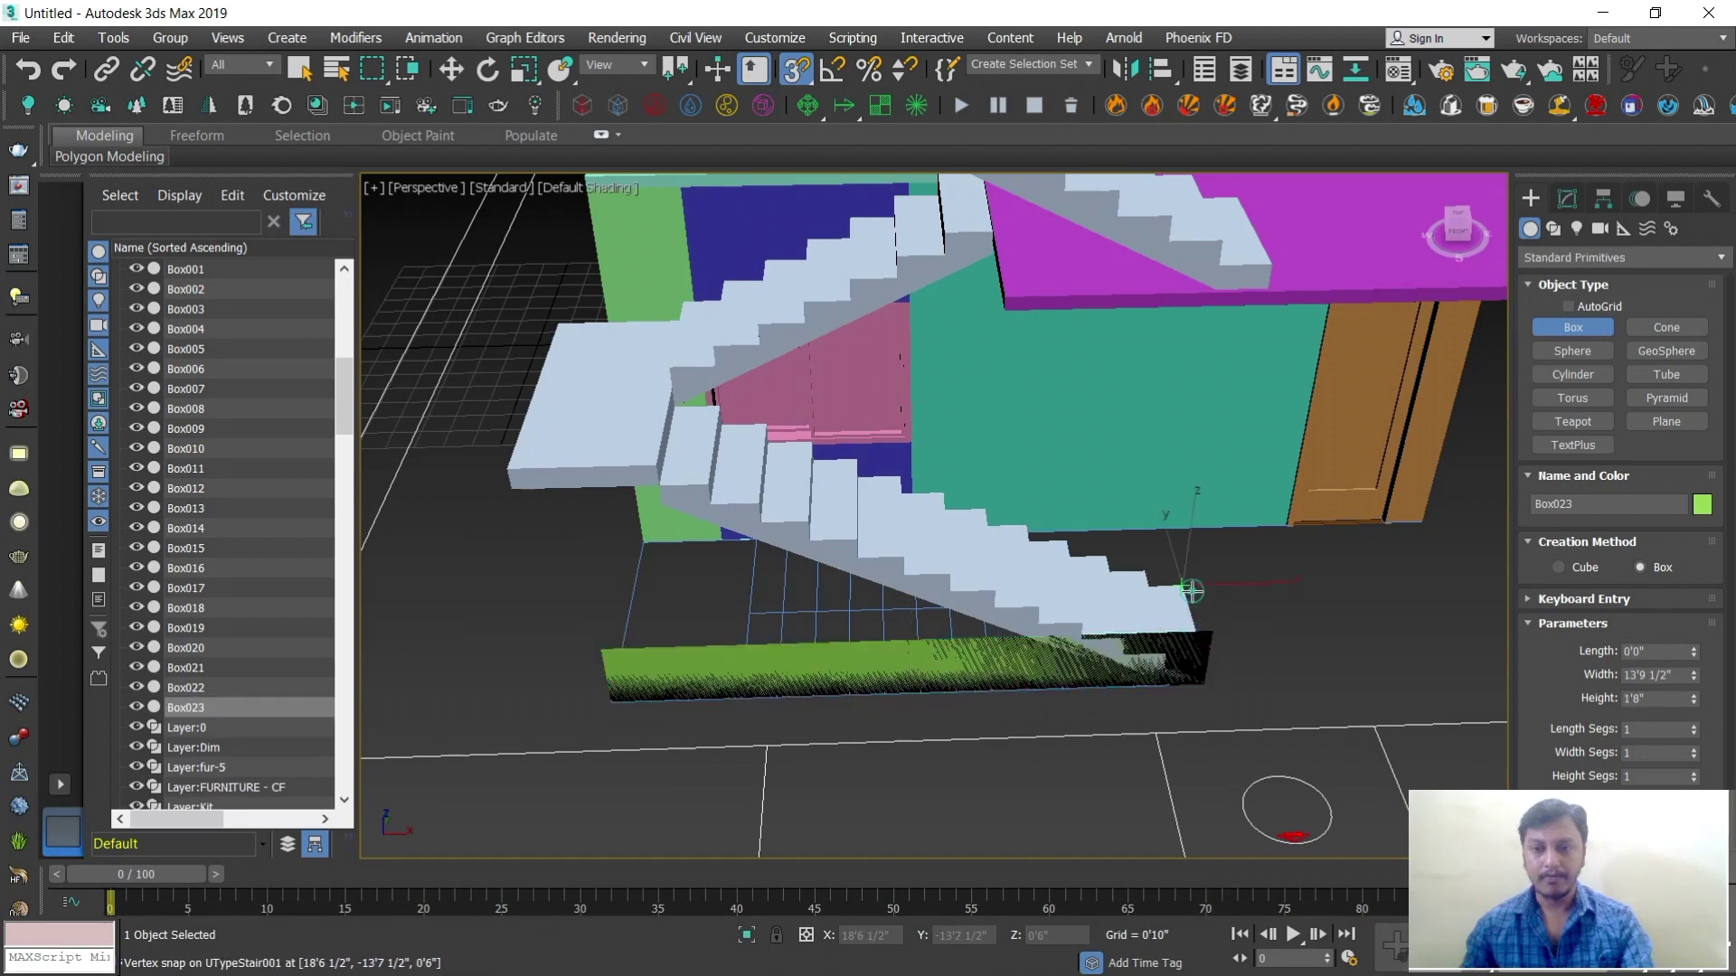
pyautogui.press('w')
# Set the new box's length to 0'6" and its height to 30'0" so it forms a tall panel in front of the stairs
pyautogui.click(1567, 198)
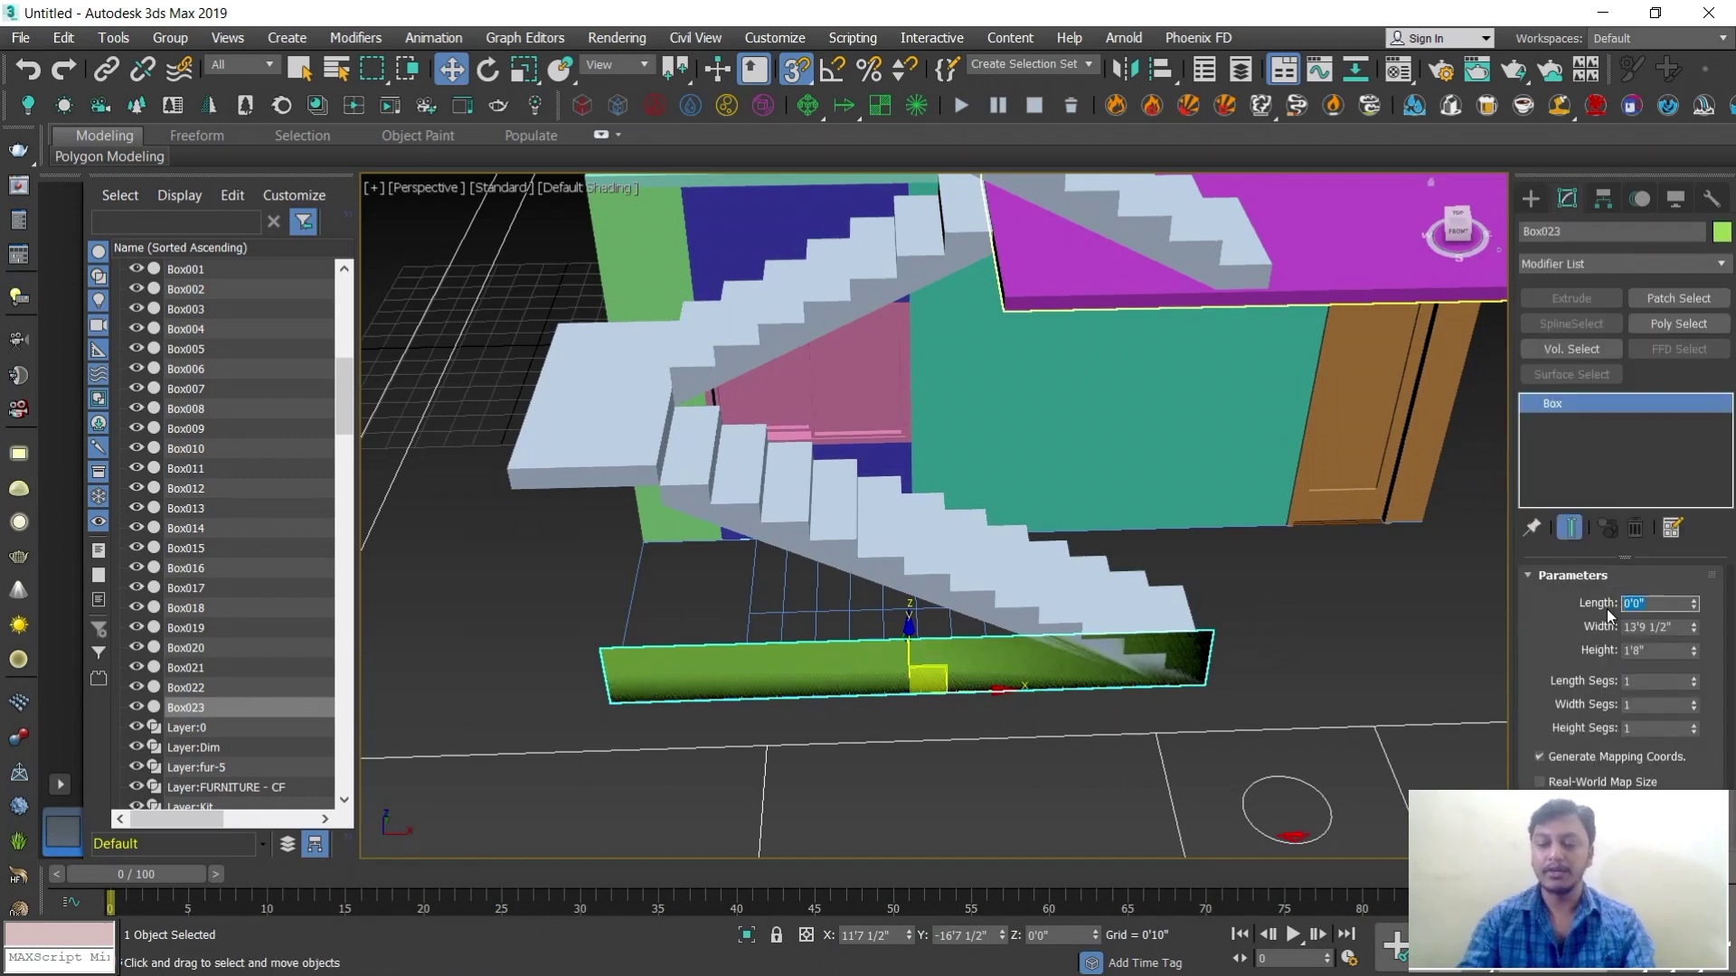
pyautogui.write("'6")
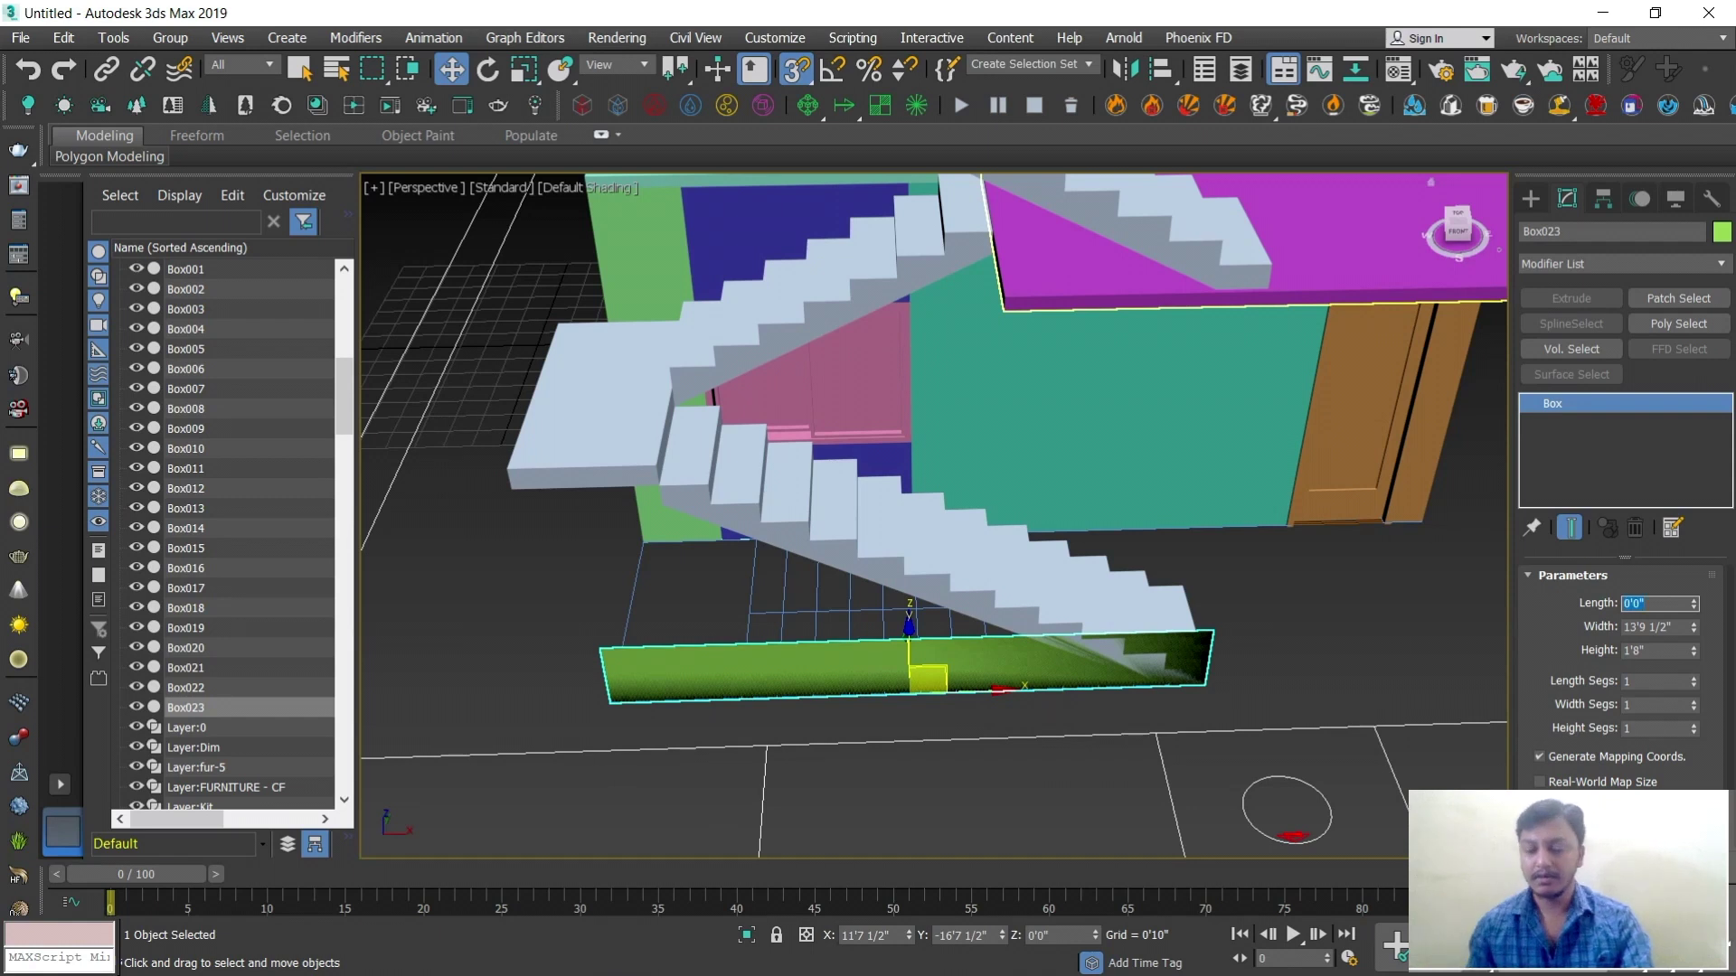
pyautogui.press('Return')
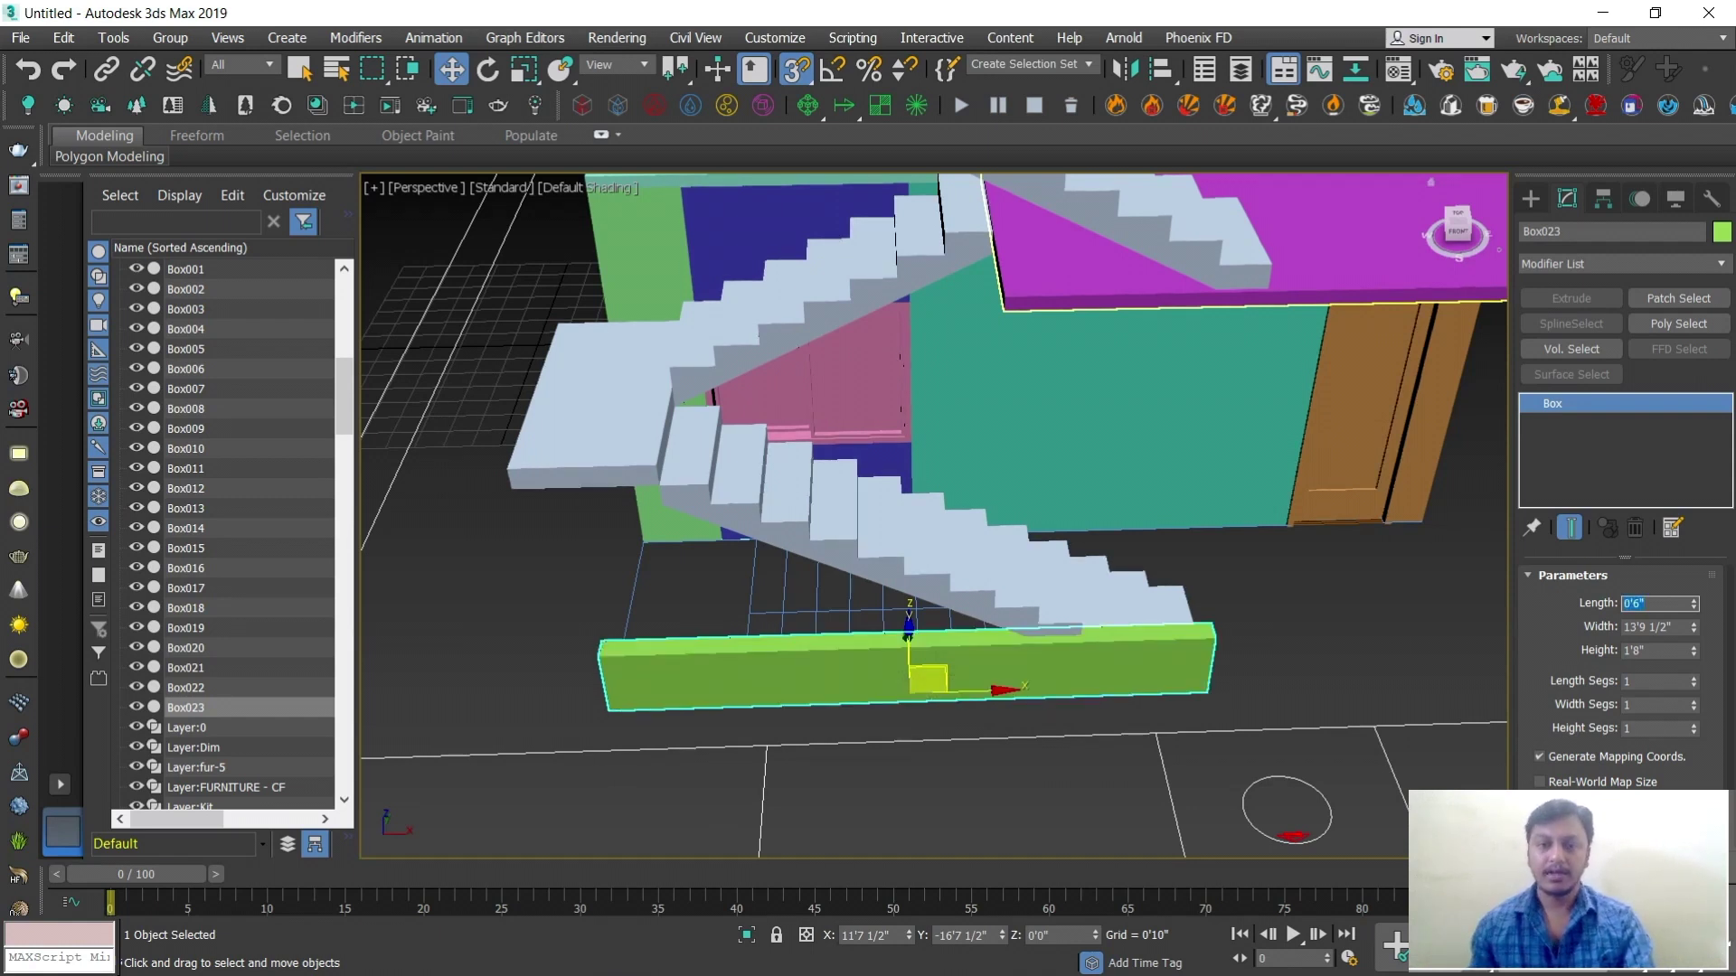
pyautogui.scroll(-4, 1002, 516)
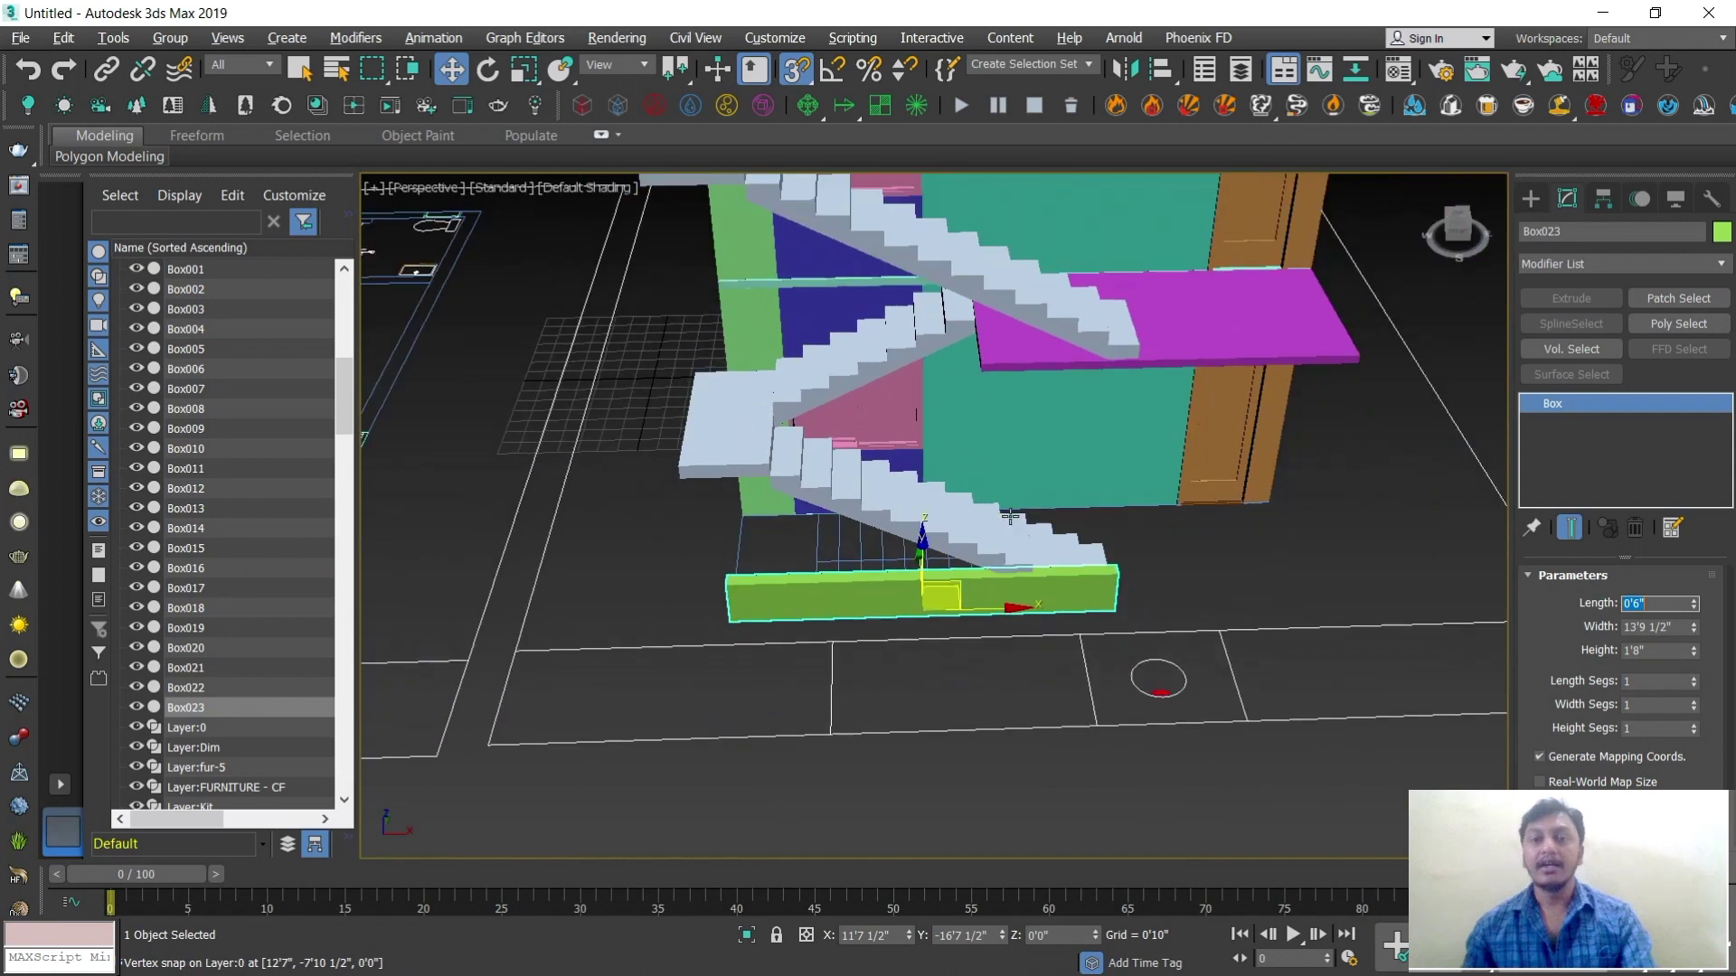
pyautogui.moveTo(1002, 517)
pyautogui.keyDown('alt'); pyautogui.mouseDown(button='middle')
pyautogui.moveTo(1006, 432)
pyautogui.moveTo(997, 518)
pyautogui.mouseUp(button='middle'); pyautogui.keyUp('alt')
pyautogui.scroll(-4, 997, 518)
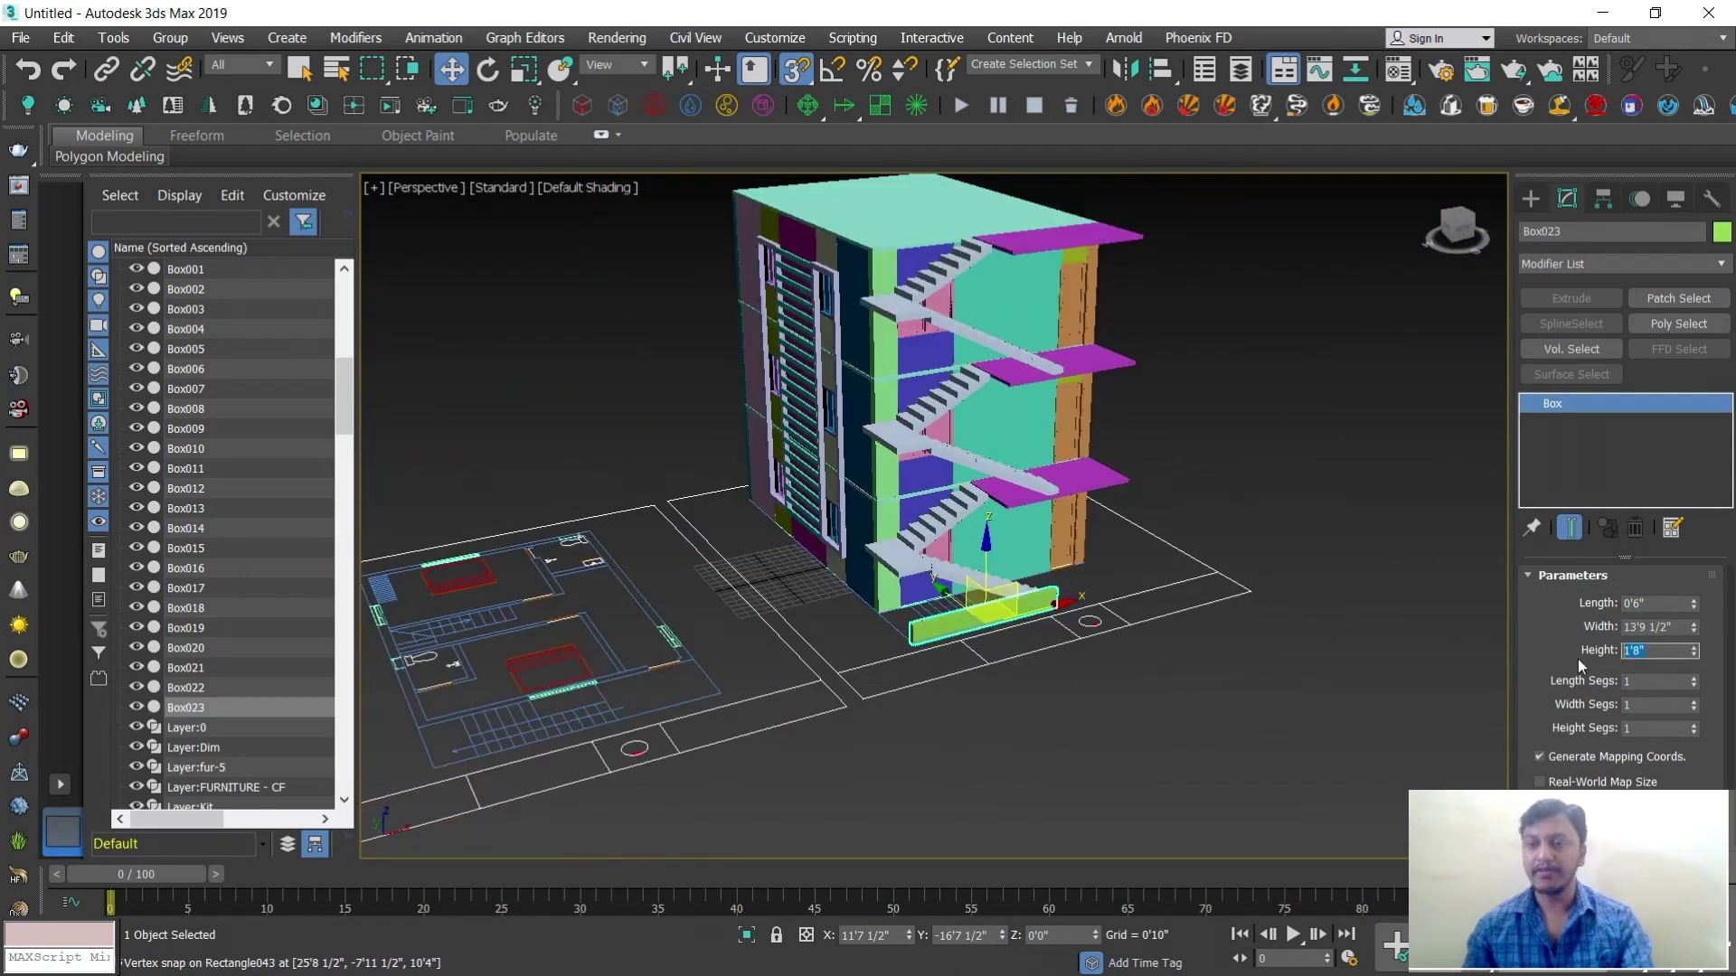
pyautogui.write('30')
pyautogui.press('Return')
# Turn snapping off and shift the panel along X to about 10'5" in front of the stairs
pyautogui.keyDown('alt'); pyautogui.moveTo(1093, 531); pyautogui.dragTo(985, 531, button='middle'); pyautogui.keyUp('alt')
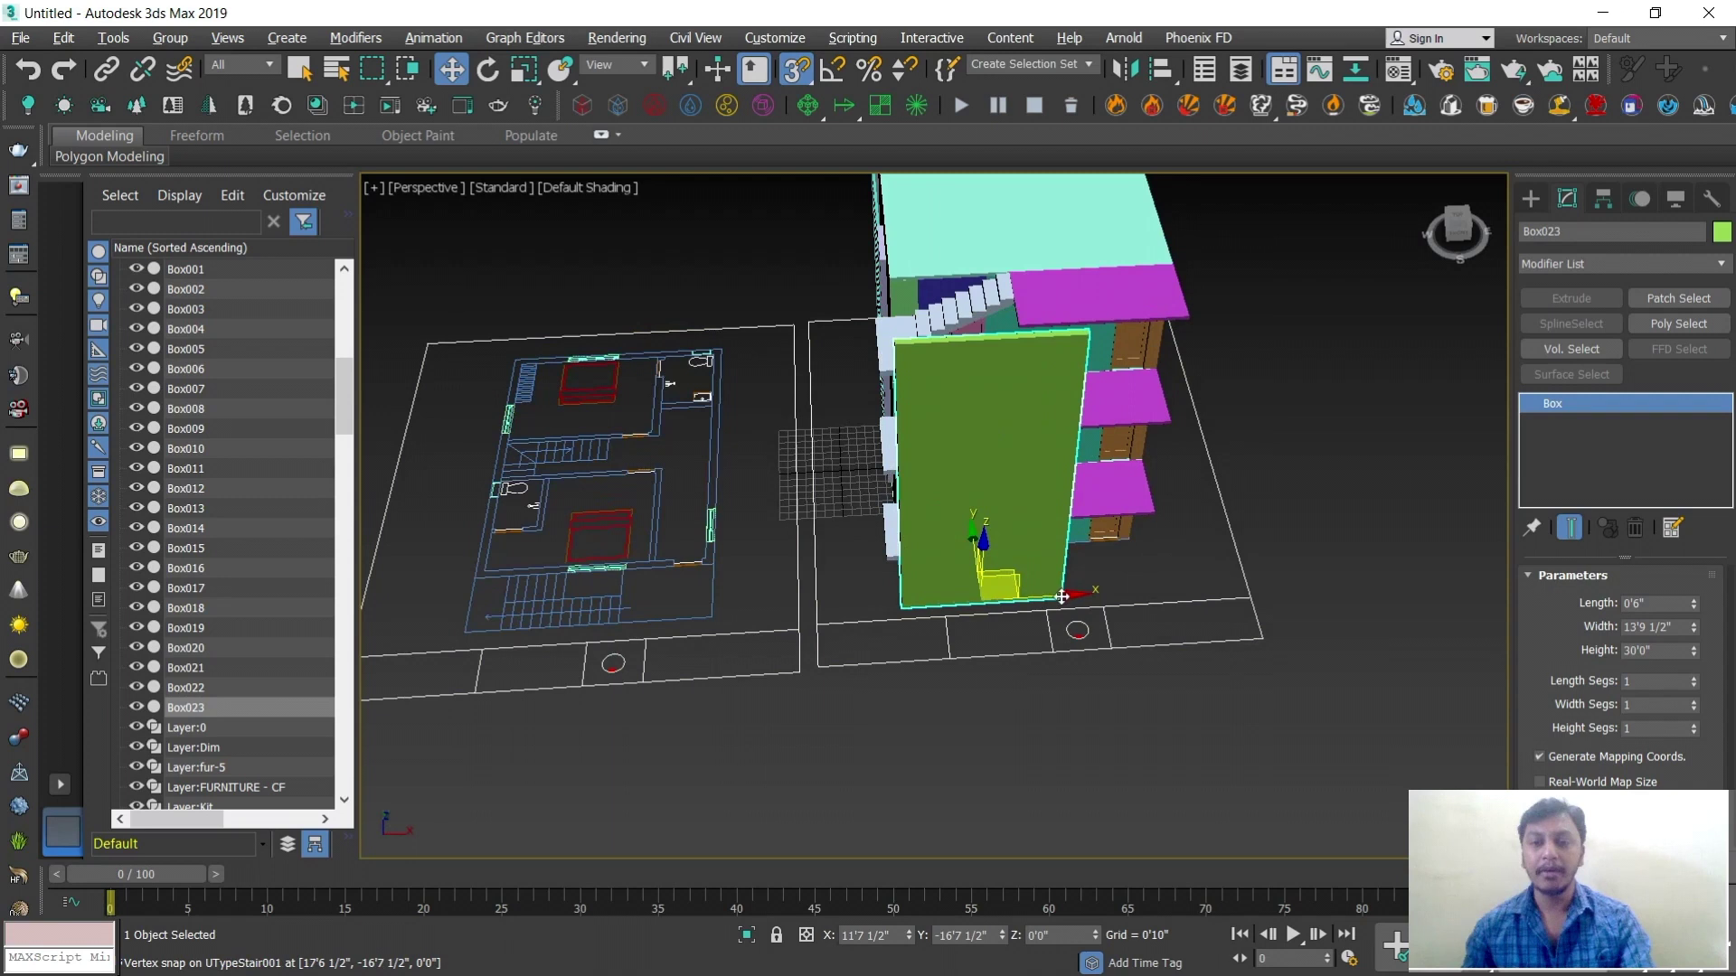
pyautogui.scroll(3, 1045, 611)
pyautogui.moveTo(1045, 612); pyautogui.dragTo(1015, 625)
# Set the panel's height to 35'0" and narrow its width to 5'0"
pyautogui.keyDown('alt'); pyautogui.moveTo(1076, 630); pyautogui.dragTo(1415, 518, button='middle'); pyautogui.keyUp('alt')
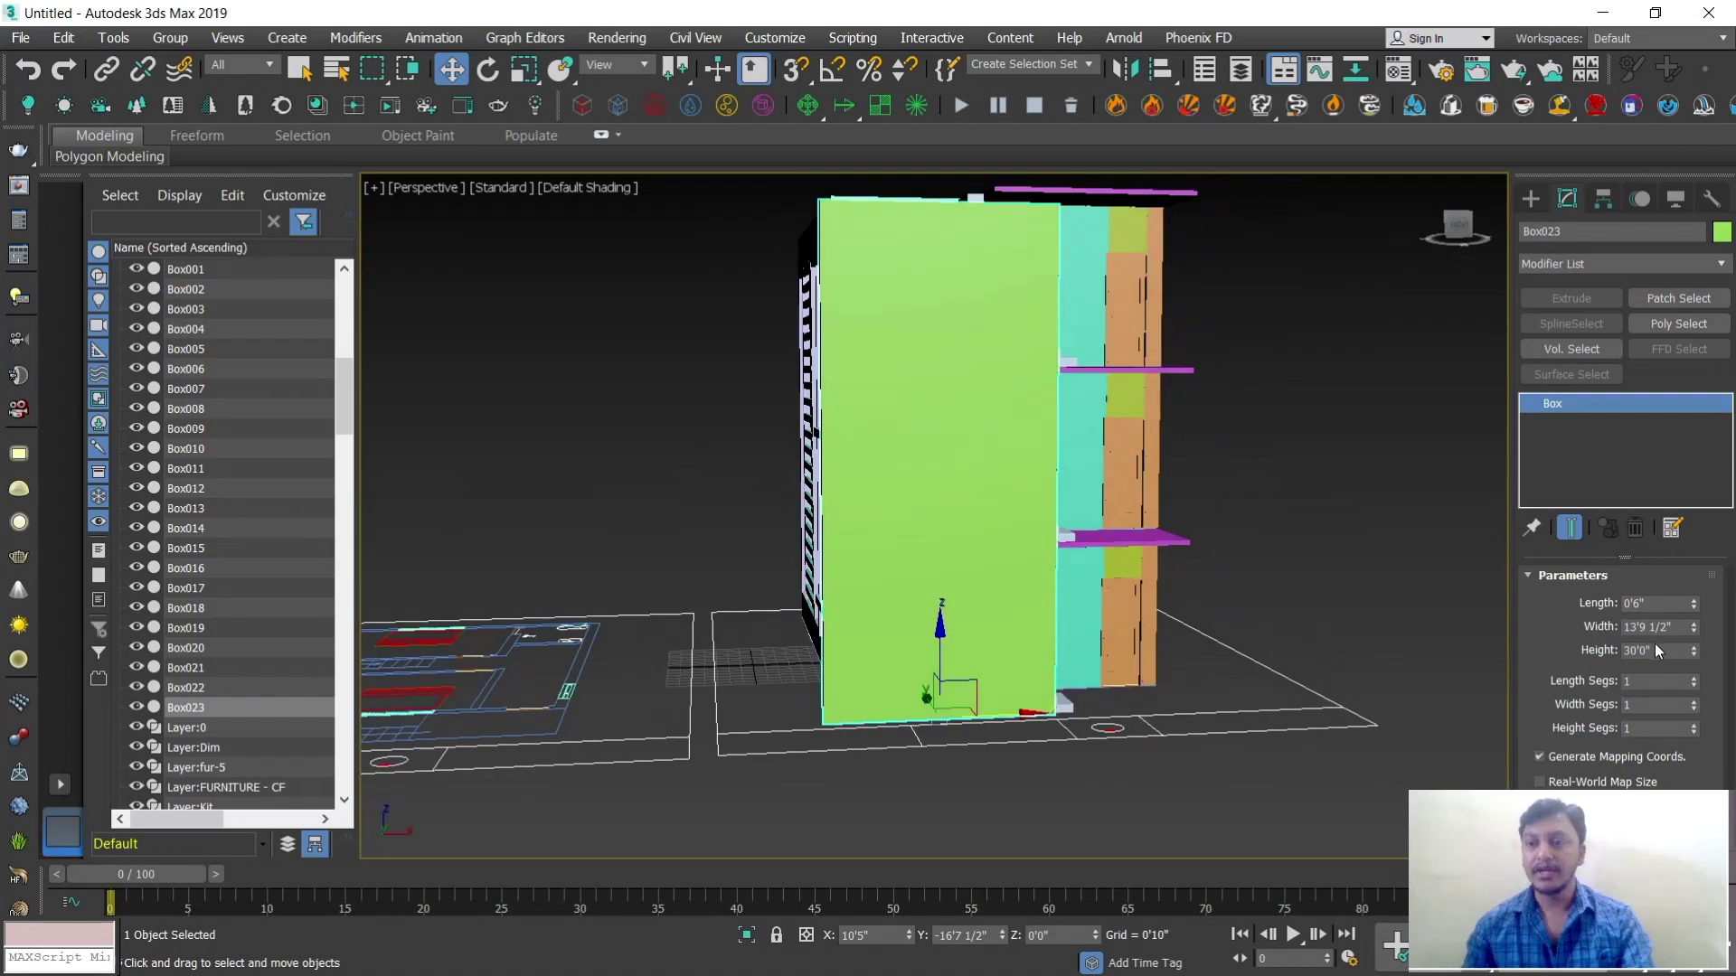
pyautogui.write('35')
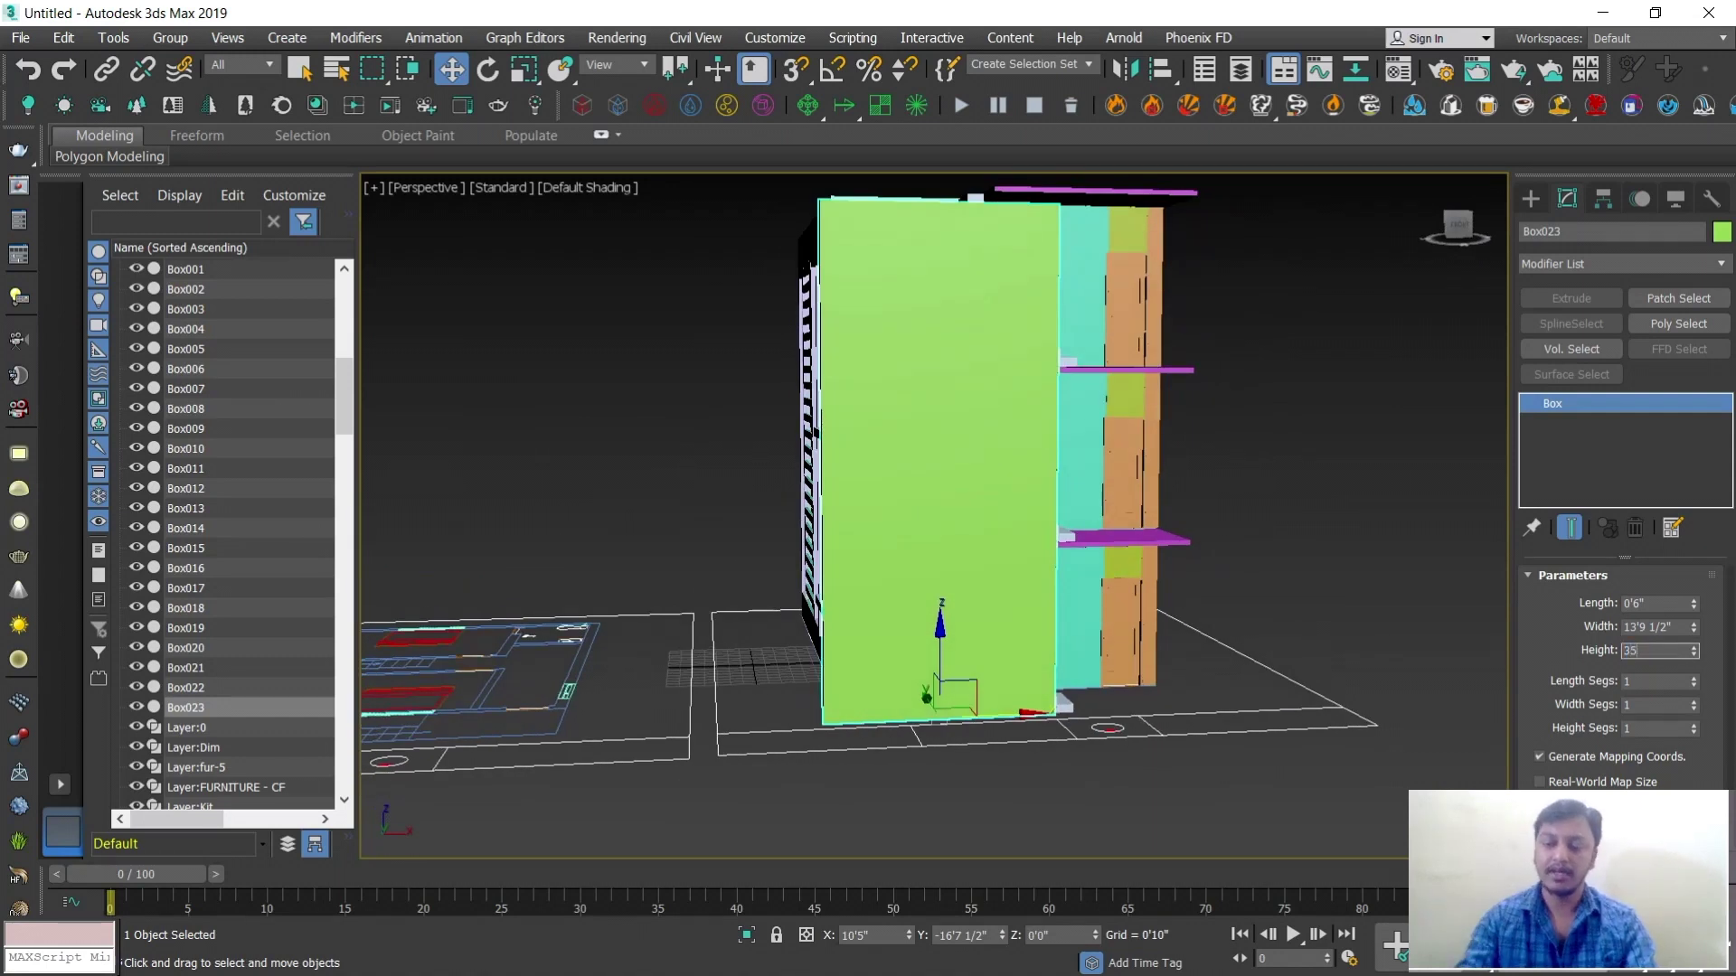
pyautogui.press('Return')
pyautogui.keyDown('alt'); pyautogui.moveTo(845, 477); pyautogui.dragTo(872, 593, button='middle'); pyautogui.keyUp('alt')
pyautogui.scroll(2, 898, 543)
pyautogui.moveTo(963, 551); pyautogui.dragTo(906, 656, button='middle')
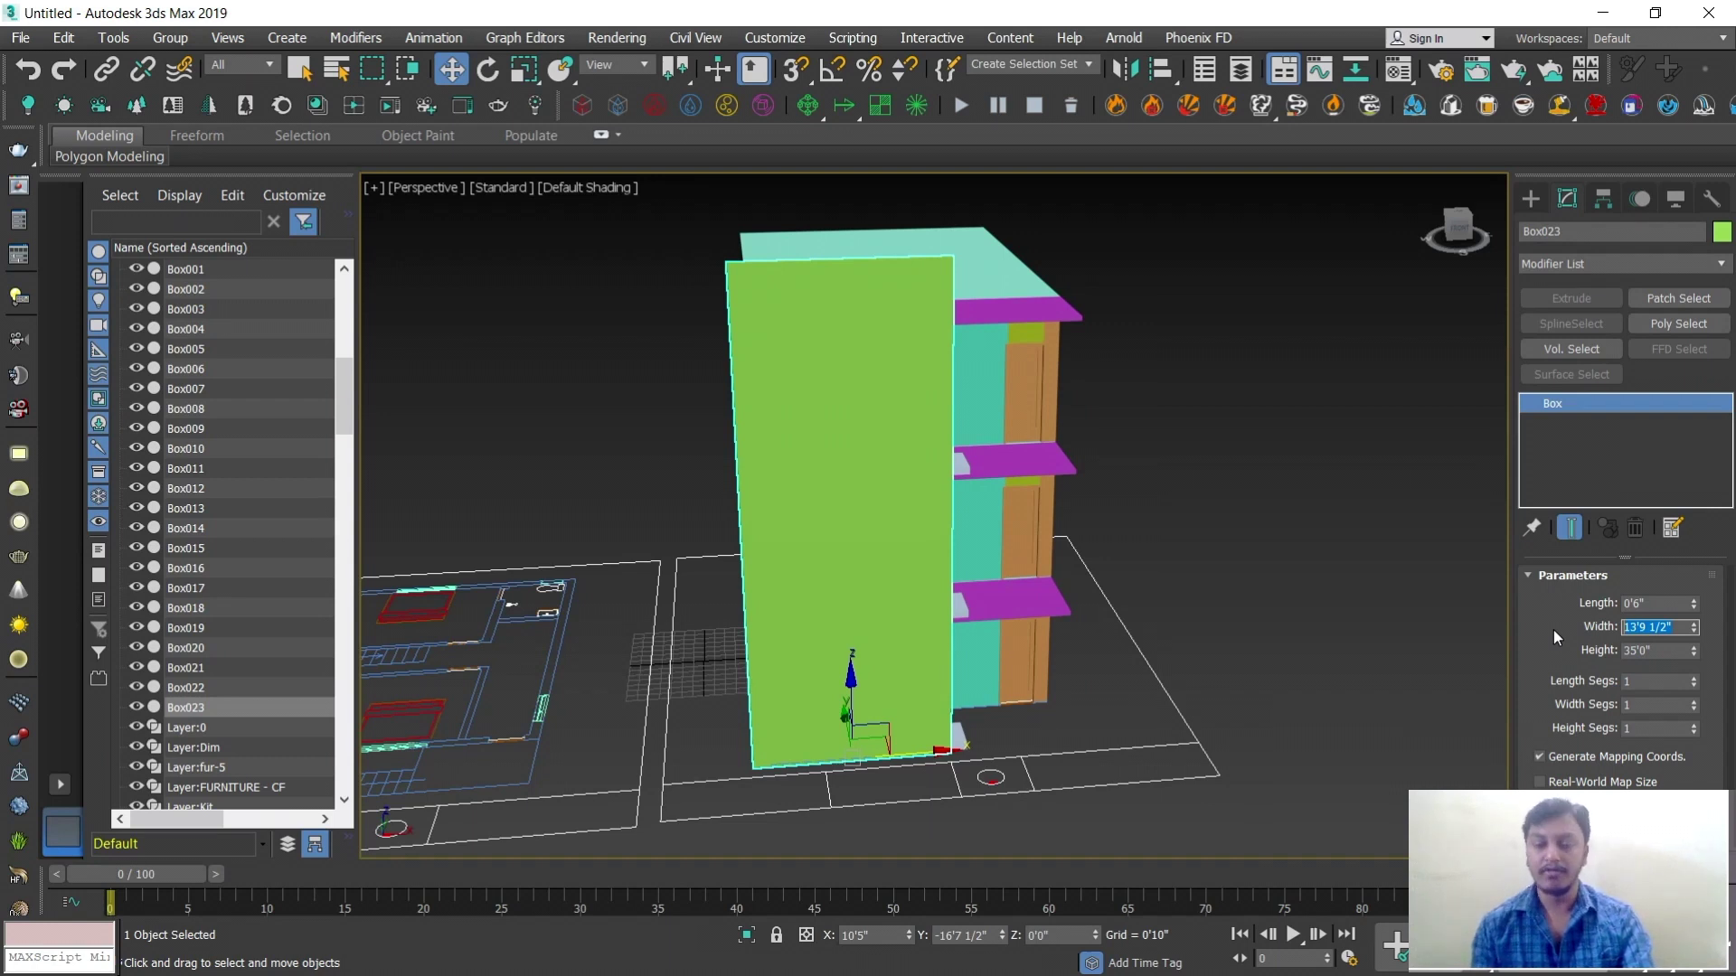
pyautogui.write('5')
pyautogui.press('Return')
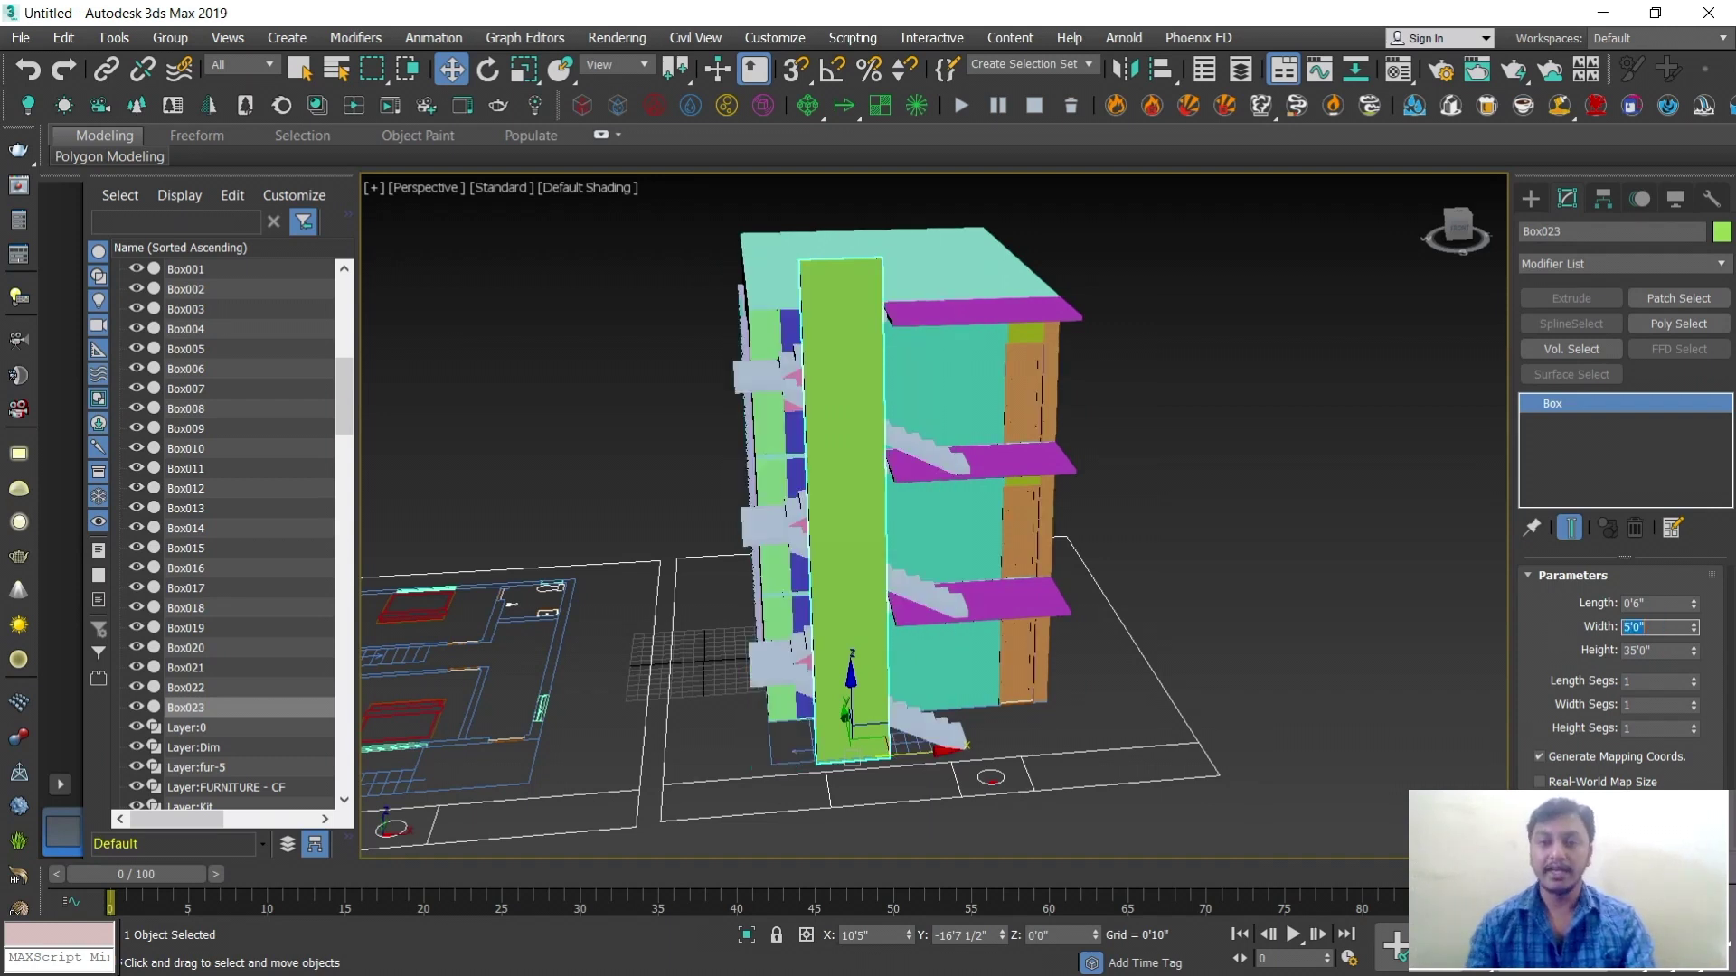
# Clone the narrow panel as a single copy along X, placing it at about X 16'0"
pyautogui.scroll(3, 919, 772)
pyautogui.moveTo(899, 755)
pyautogui.mouseDown()
pyautogui.moveTo(800, 777)
pyautogui.moveTo(1021, 757)
pyautogui.mouseUp()
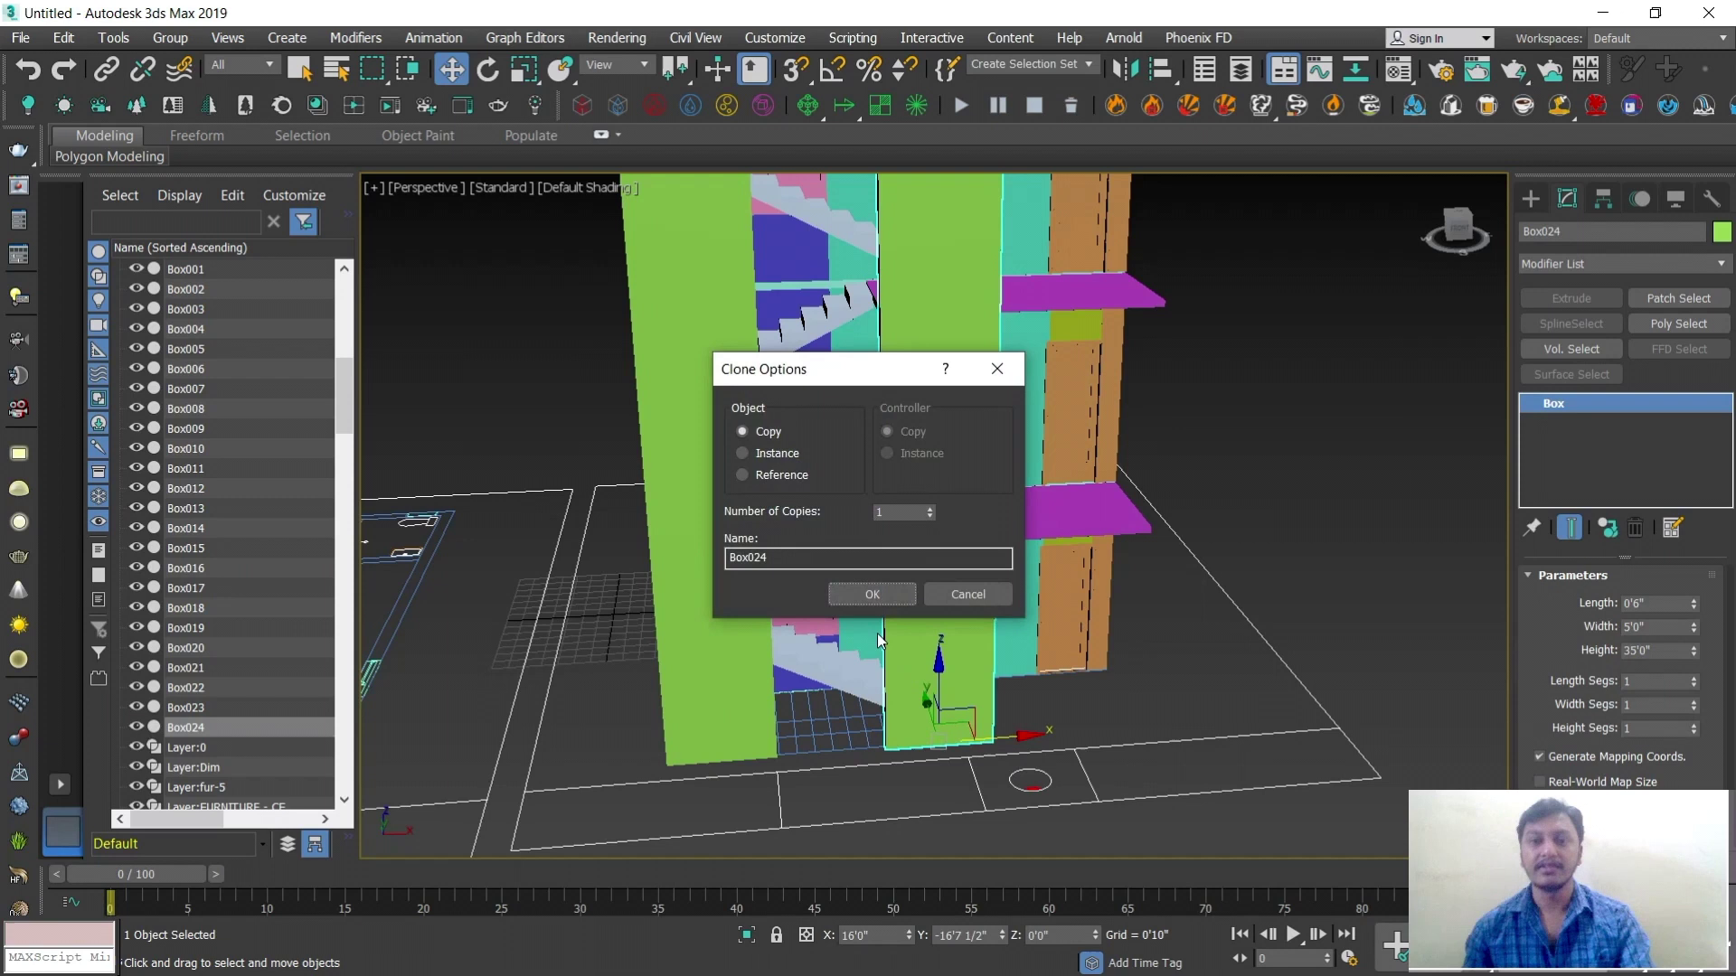
pyautogui.click(859, 596)
# Copy the second panel to about X 10'11 1/2" to fill the gap, and nudge the outer panel towards it along X
pyautogui.scroll(-3, 940, 608)
pyautogui.moveTo(943, 607)
pyautogui.keyDown('alt'); pyautogui.mouseDown(button='middle')
pyautogui.moveTo(1046, 594)
pyautogui.moveTo(953, 593)
pyautogui.mouseUp(button='middle'); pyautogui.keyUp('alt')
pyautogui.scroll(5, 967, 633)
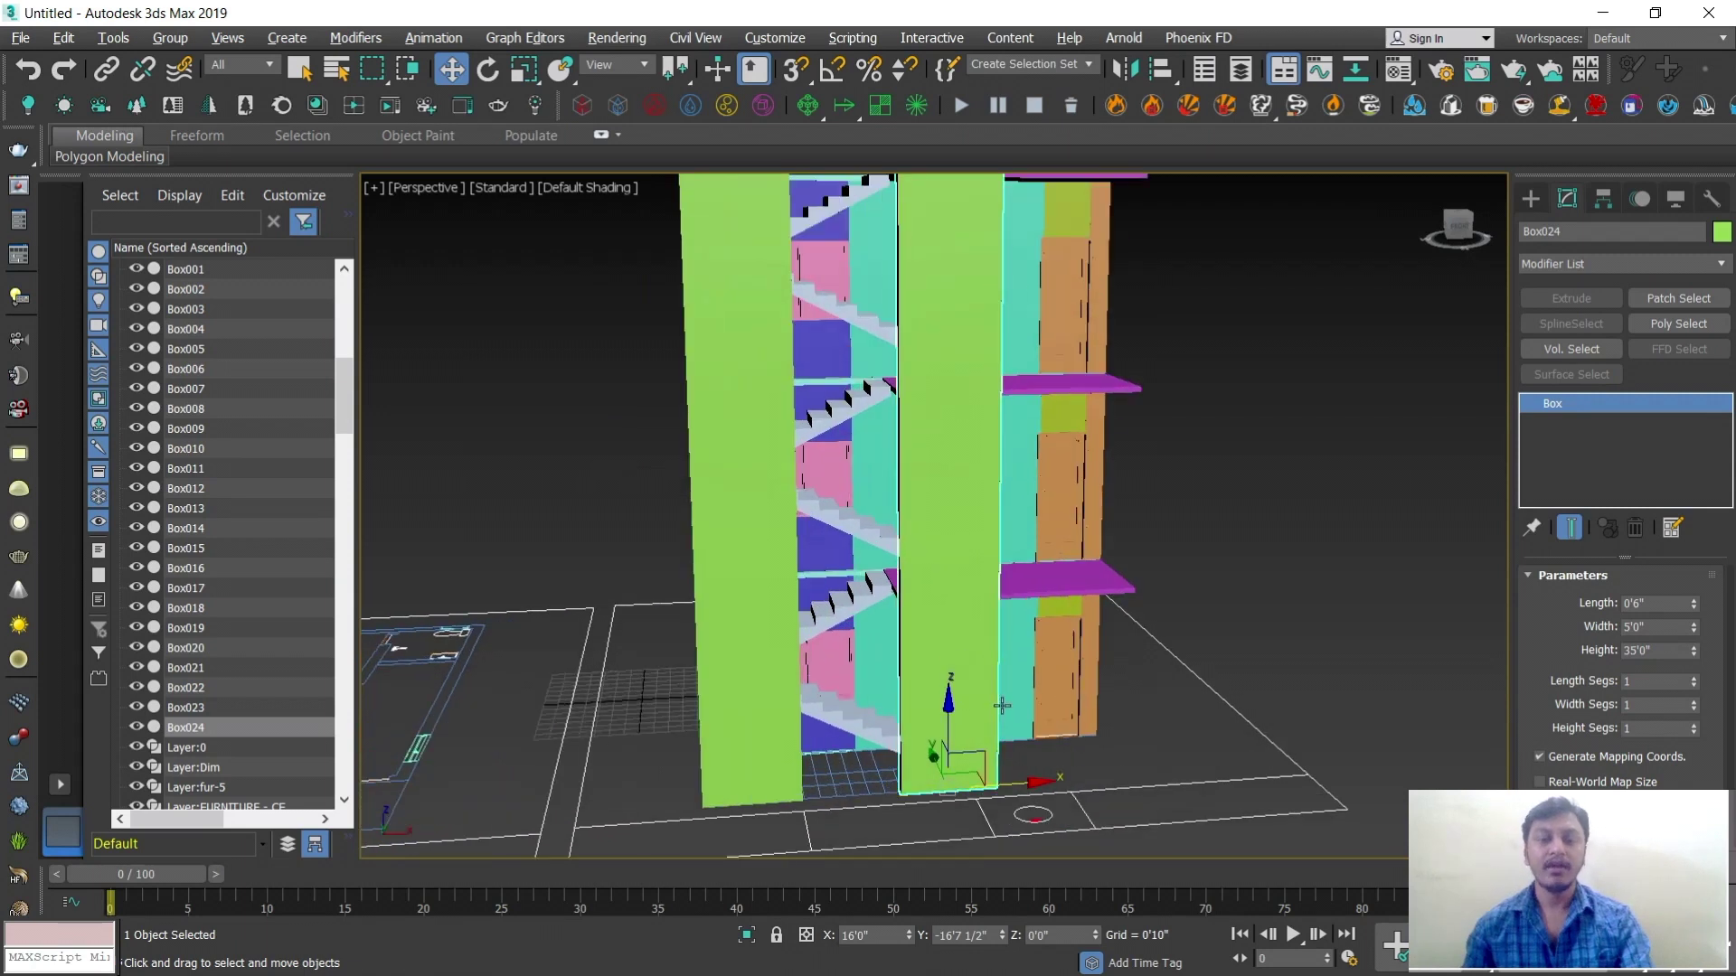
pyautogui.moveTo(998, 685); pyautogui.dragTo(881, 712)
pyautogui.click(871, 594)
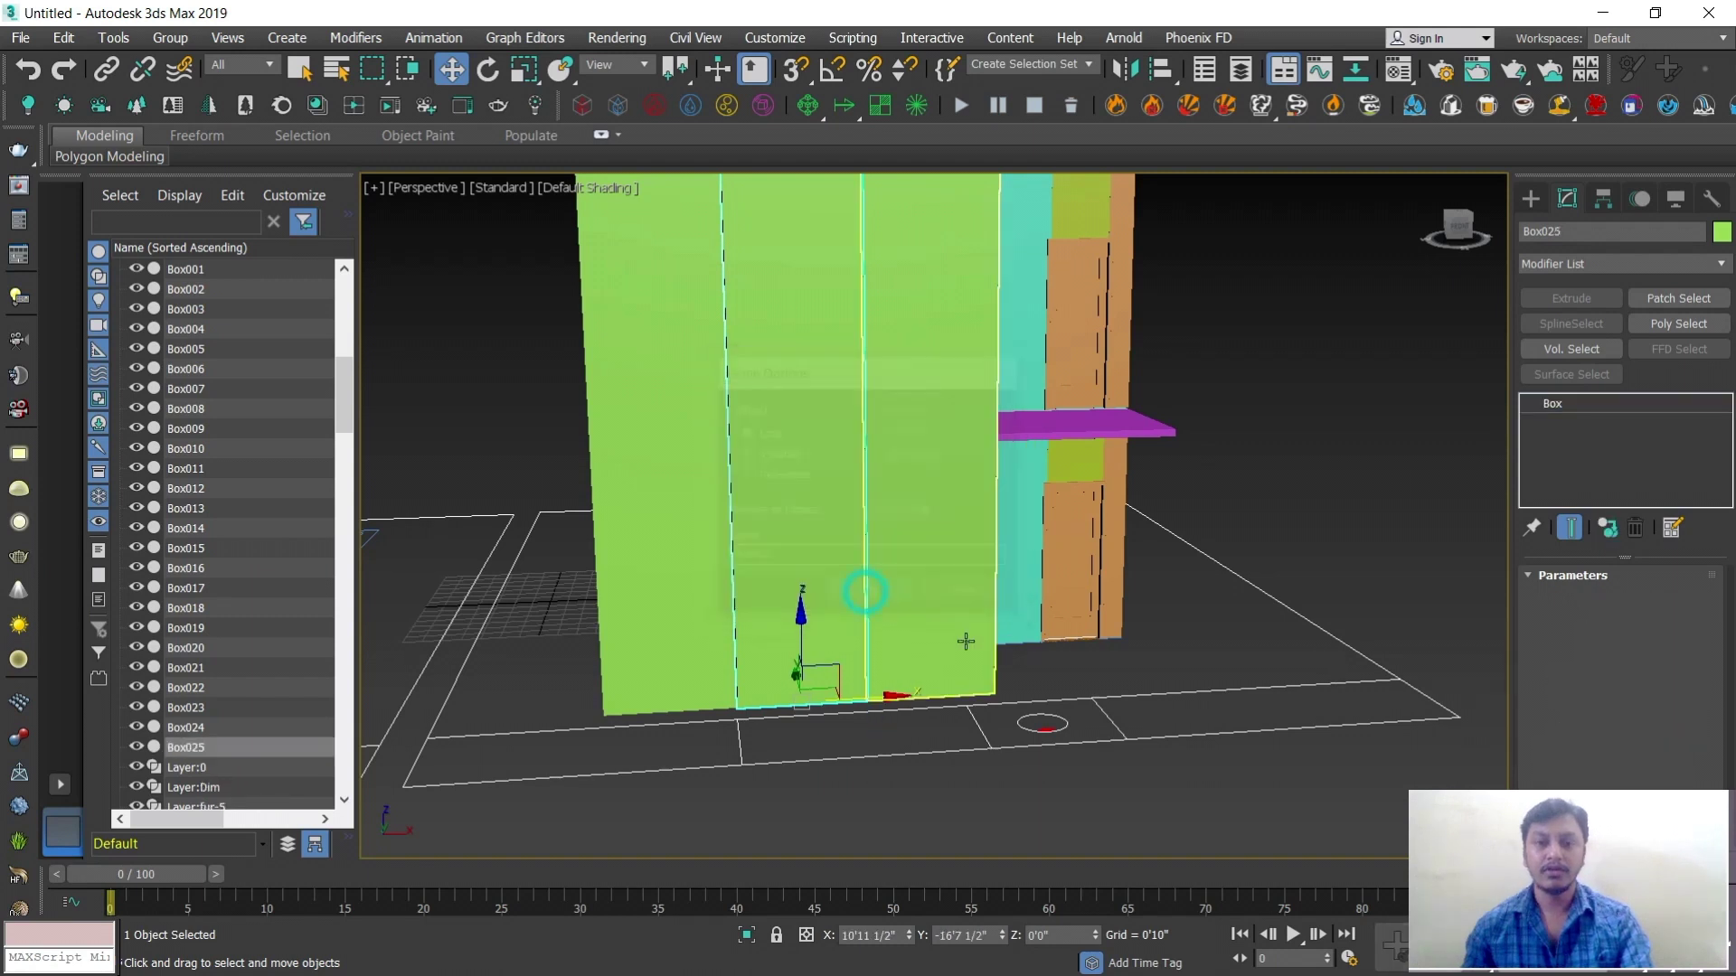
pyautogui.click(950, 642)
pyautogui.moveTo(999, 691); pyautogui.dragTo(992, 691)
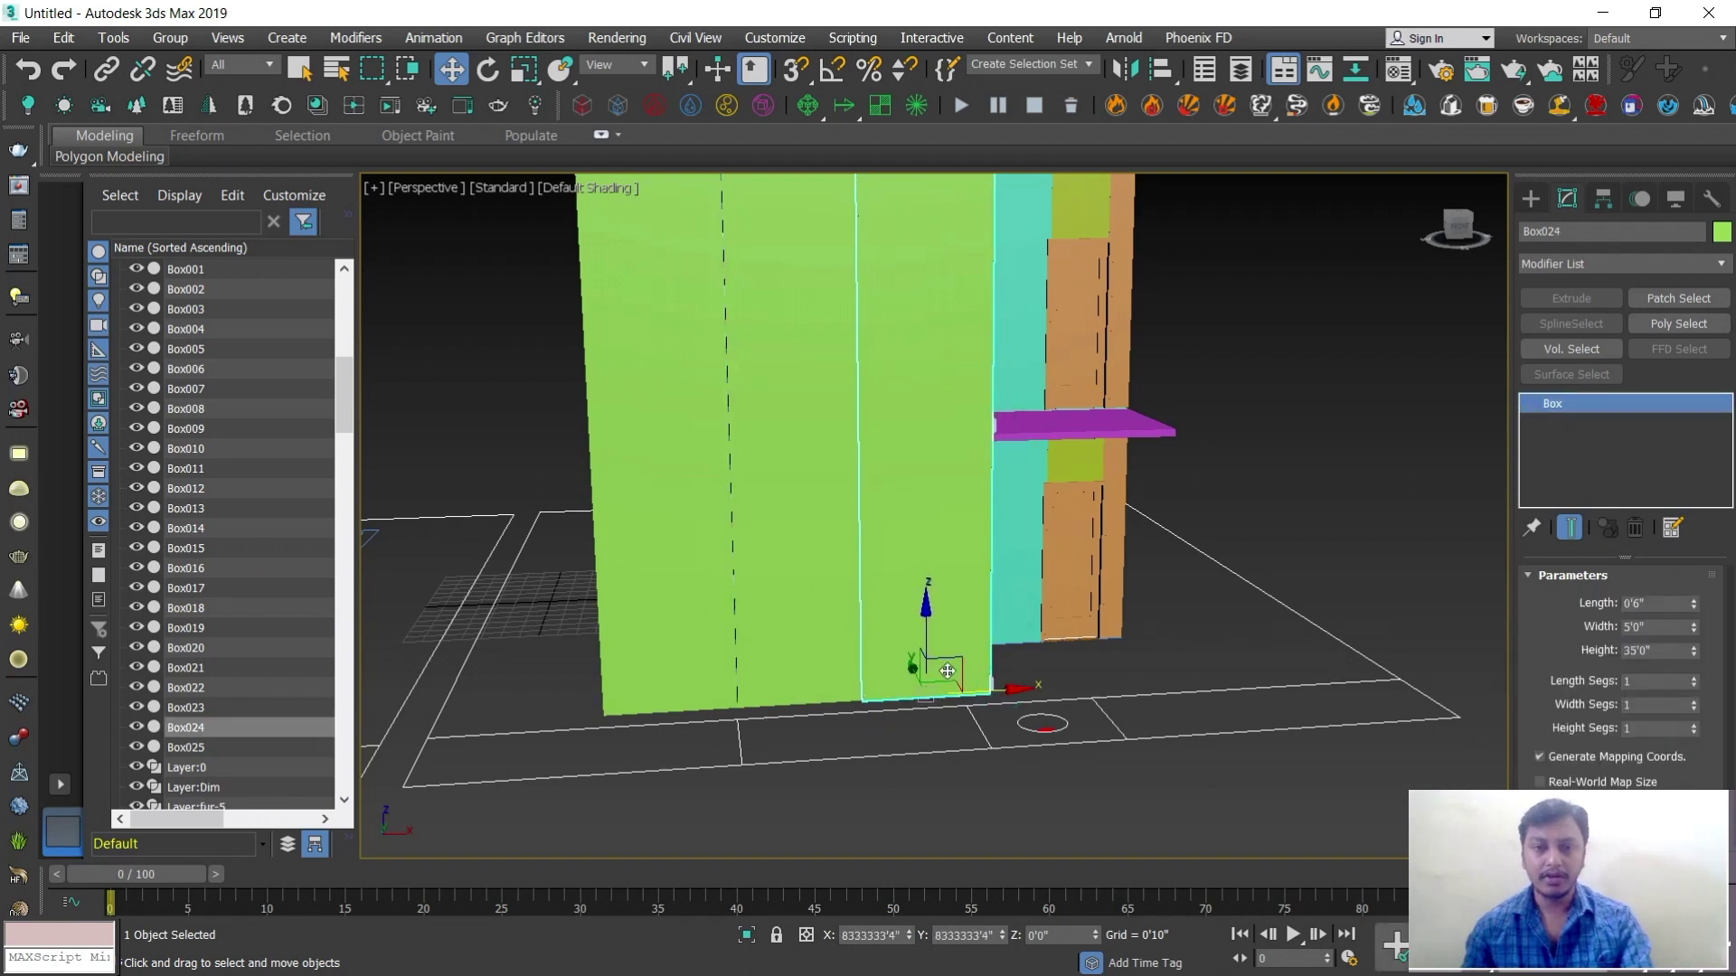
# Set the height of the middle panel between the two tall outer panels to 5'0"
pyautogui.click(811, 633)
pyautogui.click(811, 633)
pyautogui.keyDown('ctrl'); pyautogui.click(902, 636); pyautogui.keyUp('ctrl')
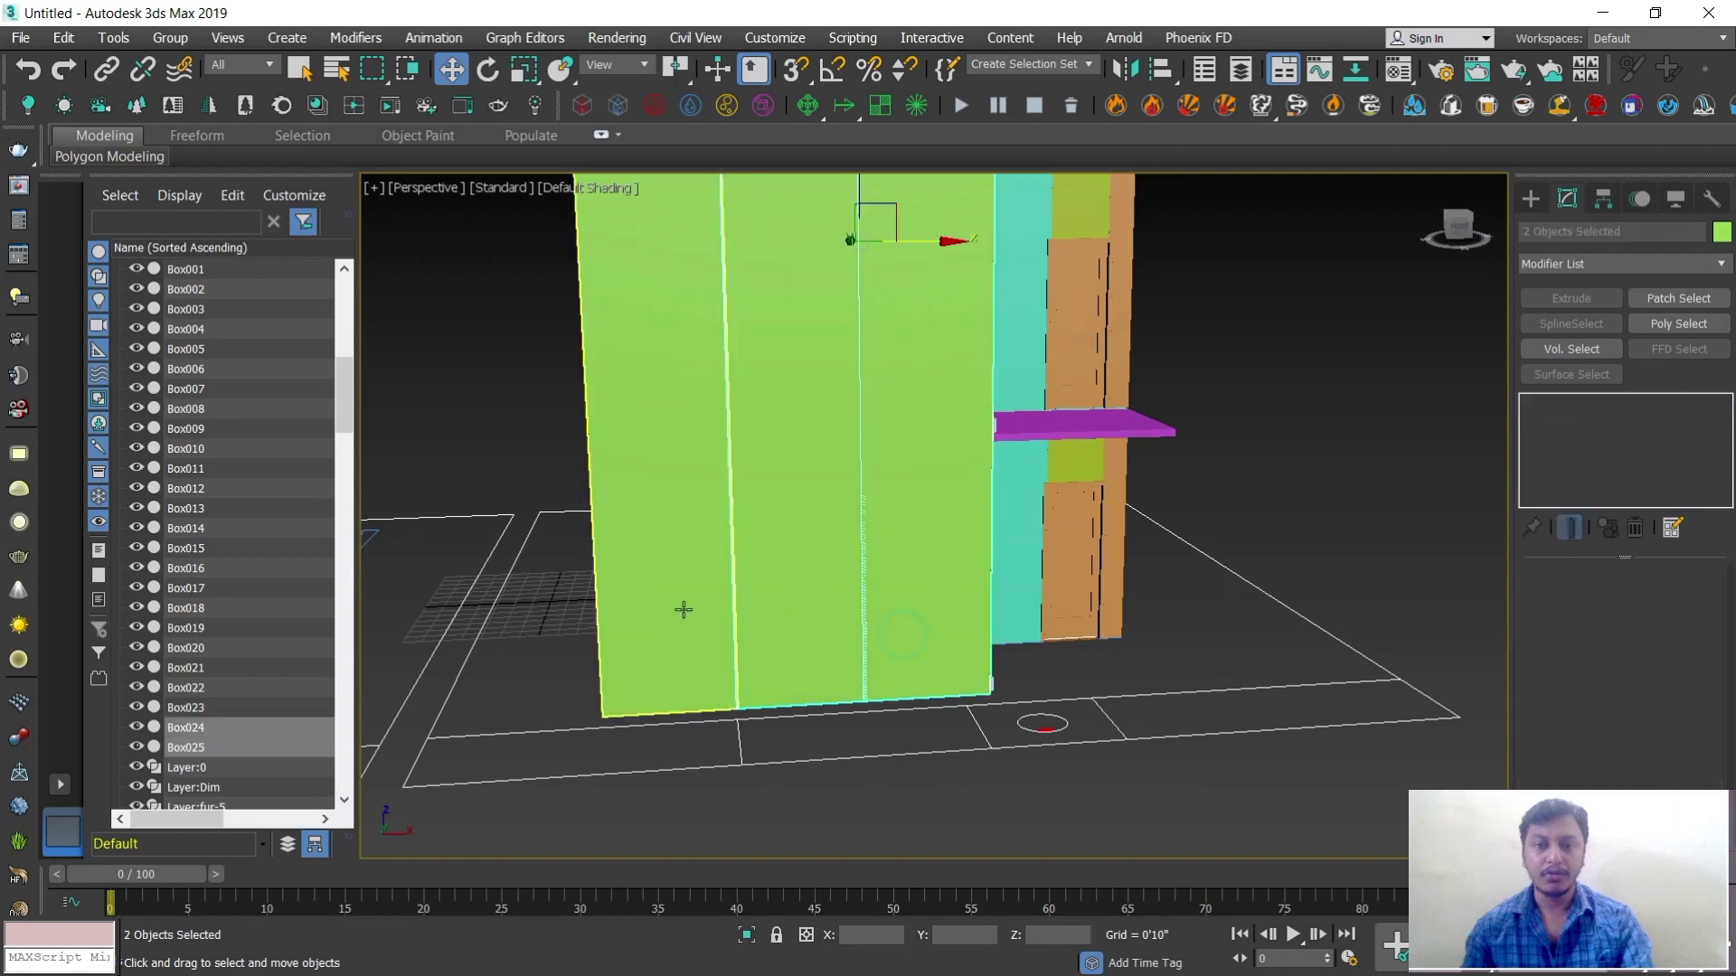
pyautogui.click(682, 608)
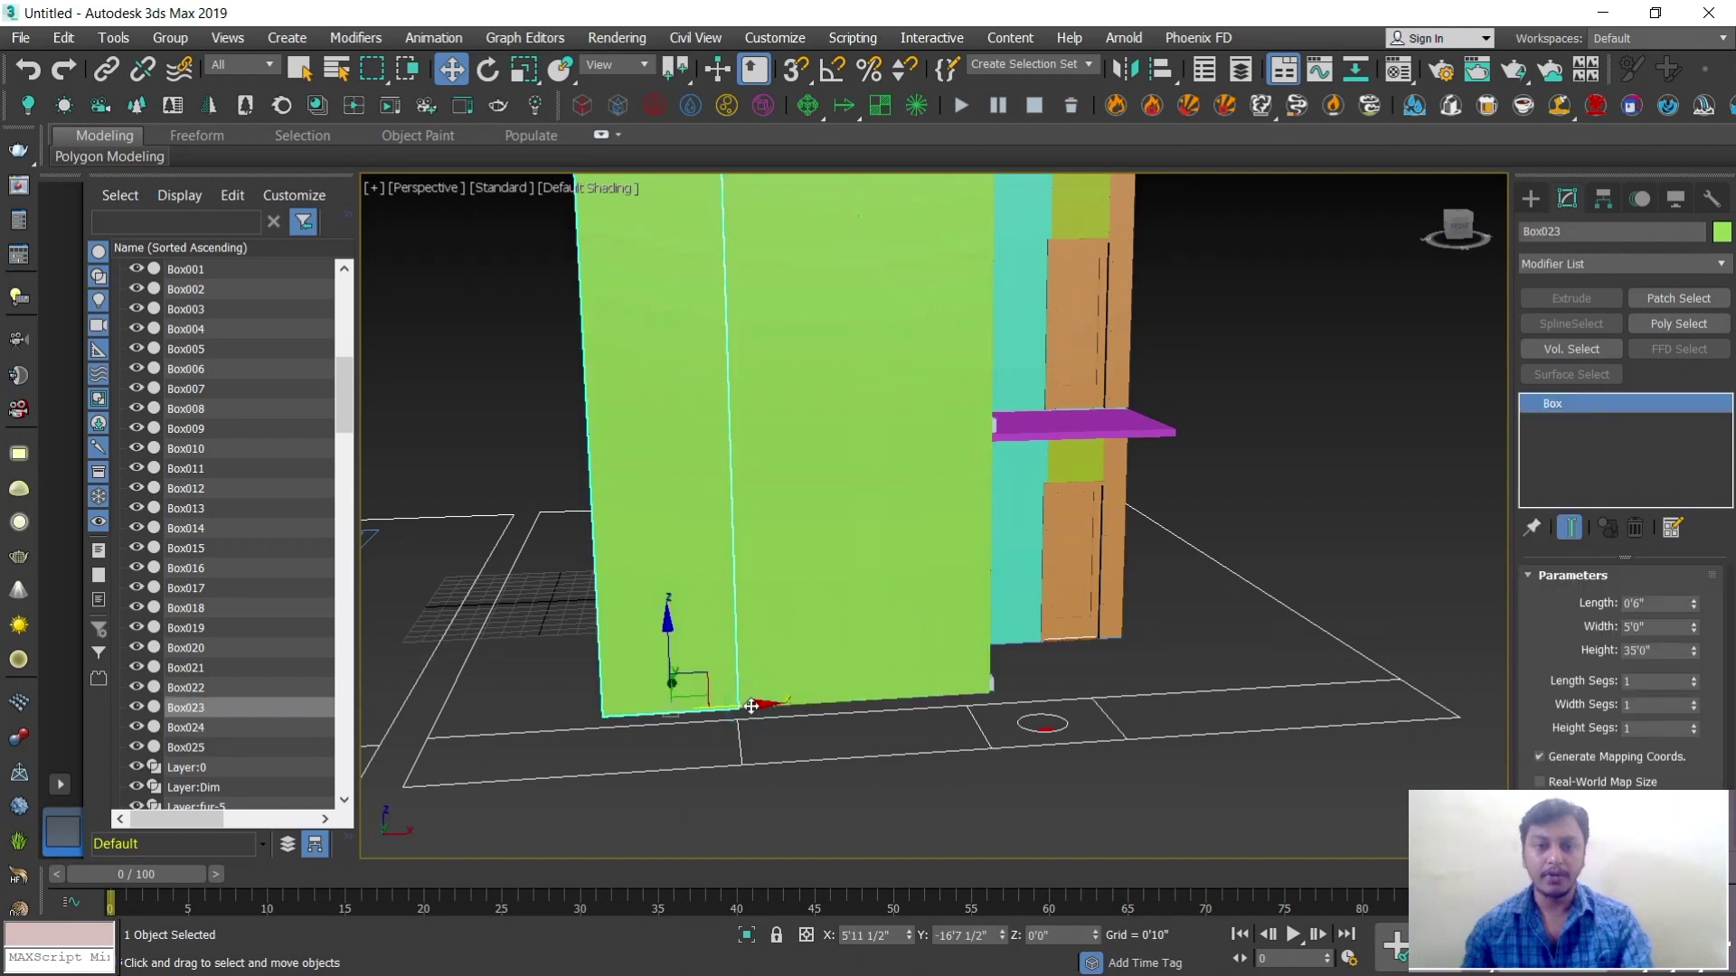
pyautogui.click(787, 601)
pyautogui.scroll(-2, 862, 598)
pyautogui.moveTo(920, 542); pyautogui.dragTo(915, 608, button='middle')
pyautogui.scroll(-3, 915, 608)
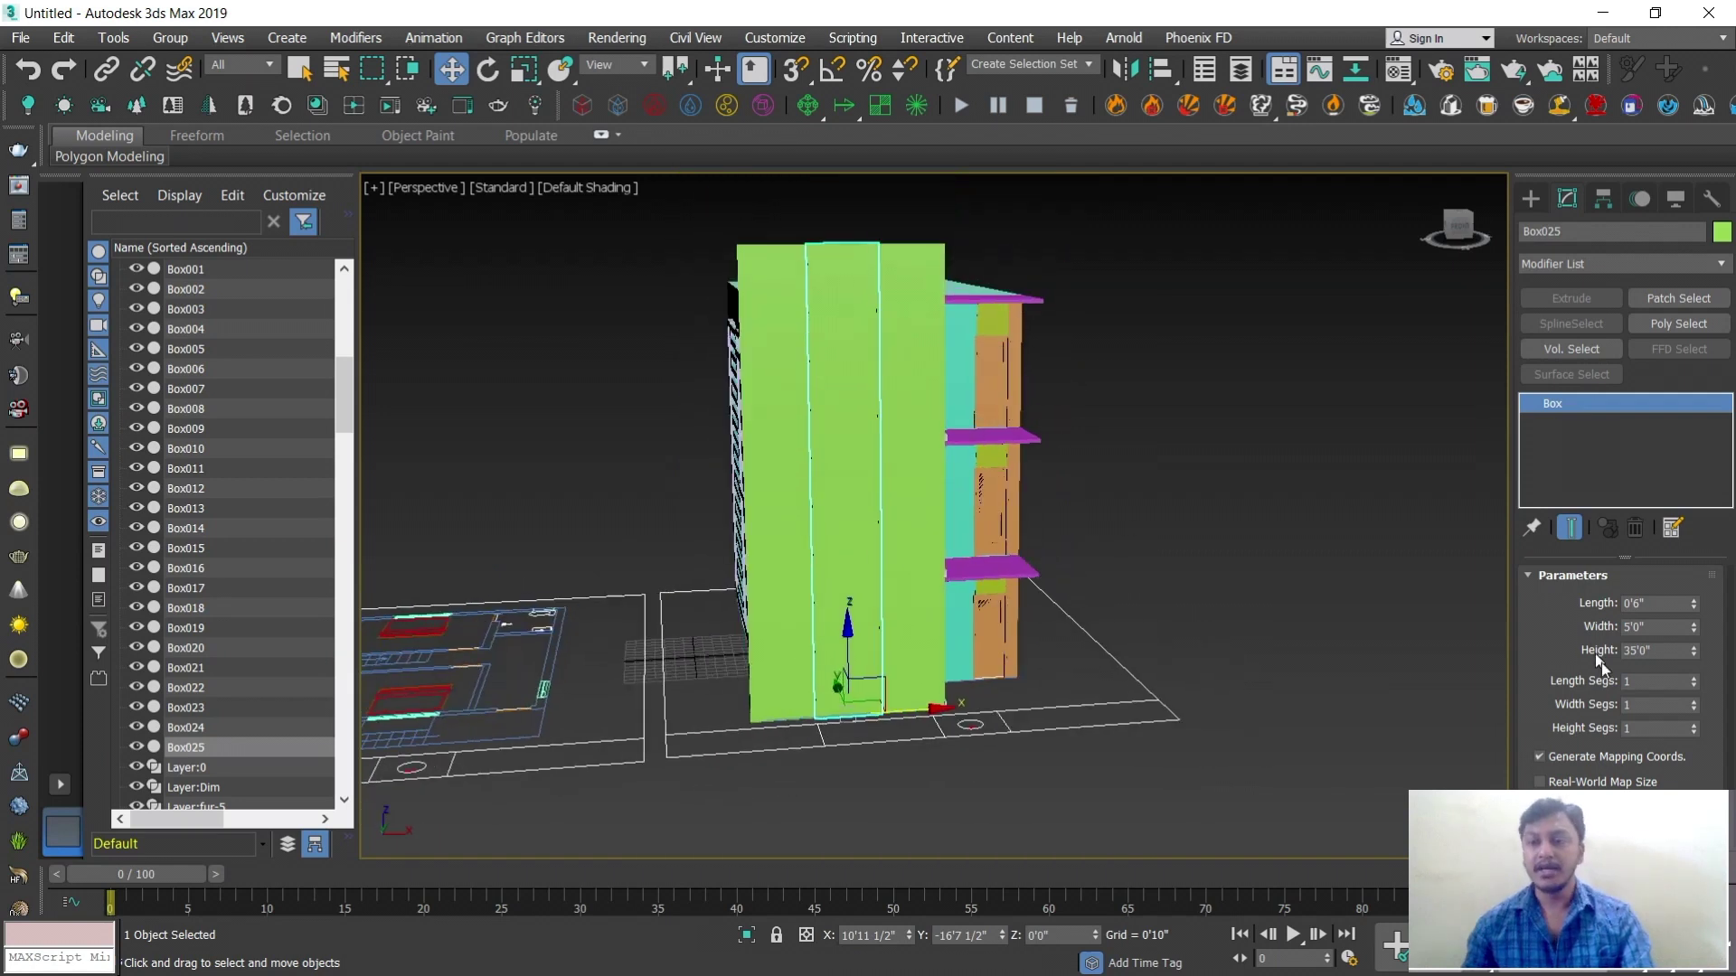
pyautogui.write('5')
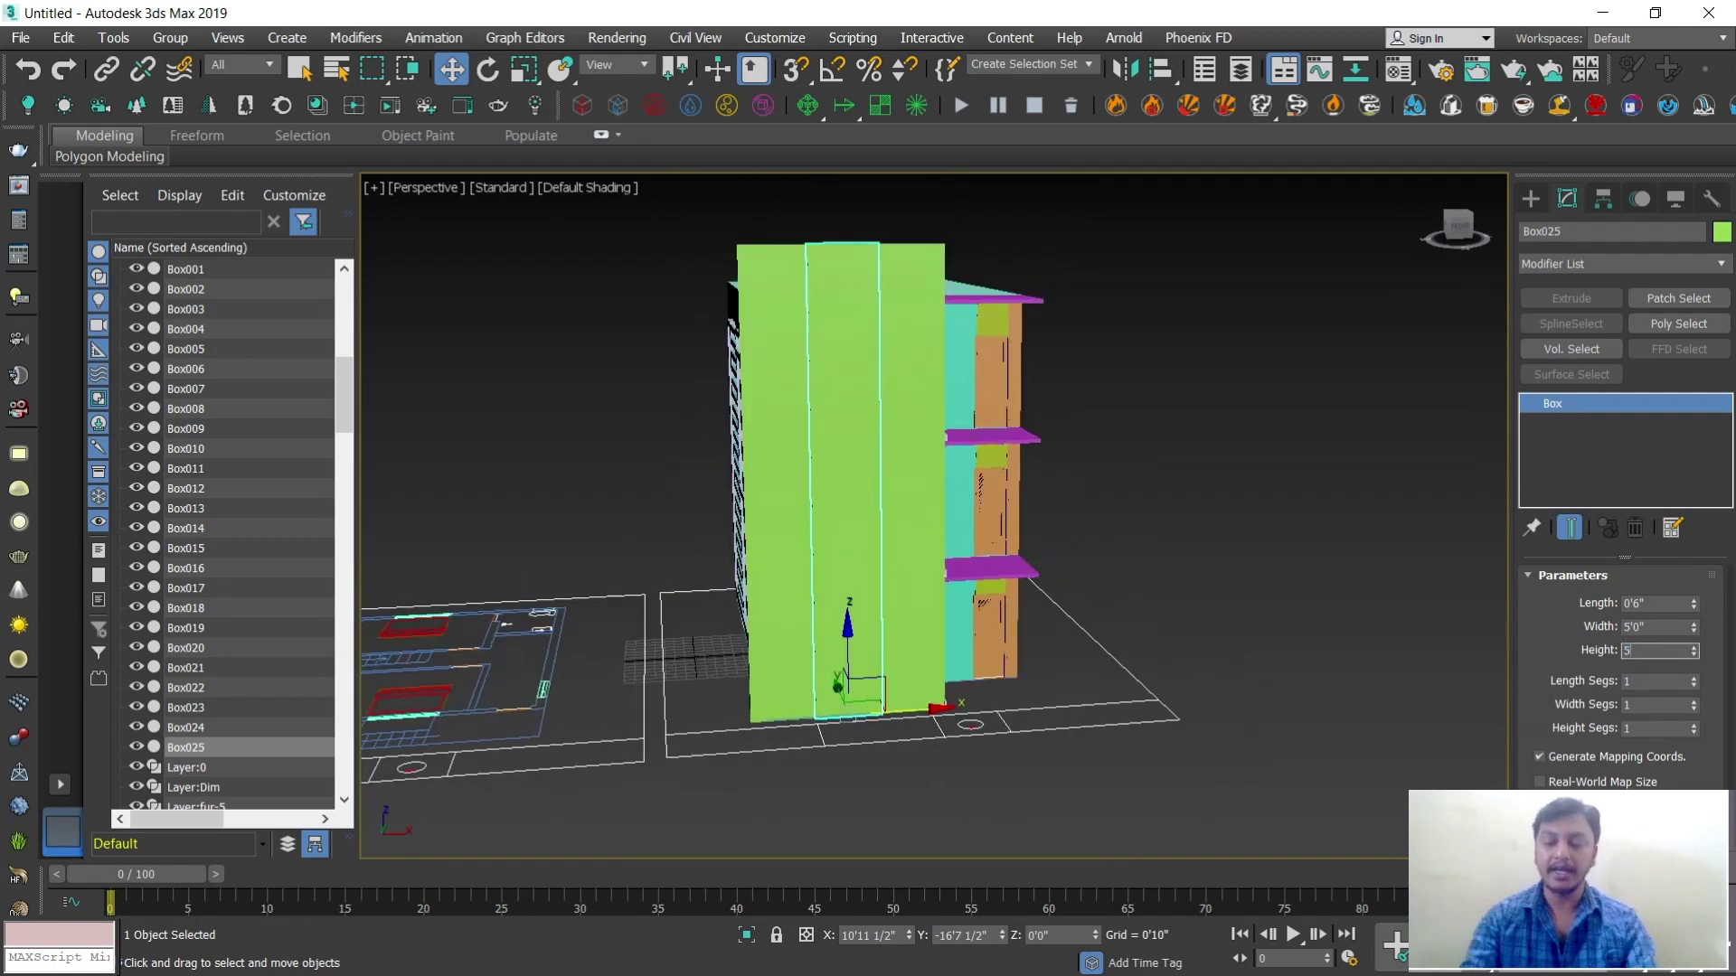
pyautogui.press('Return')
# Clone the short middle panel once up to about Z 9'11 1/2" and set the copy's height to 4'0"
pyautogui.scroll(1, 943, 699)
pyautogui.keyDown('alt'); pyautogui.moveTo(943, 698); pyautogui.dragTo(871, 684, button='middle'); pyautogui.keyUp('alt')
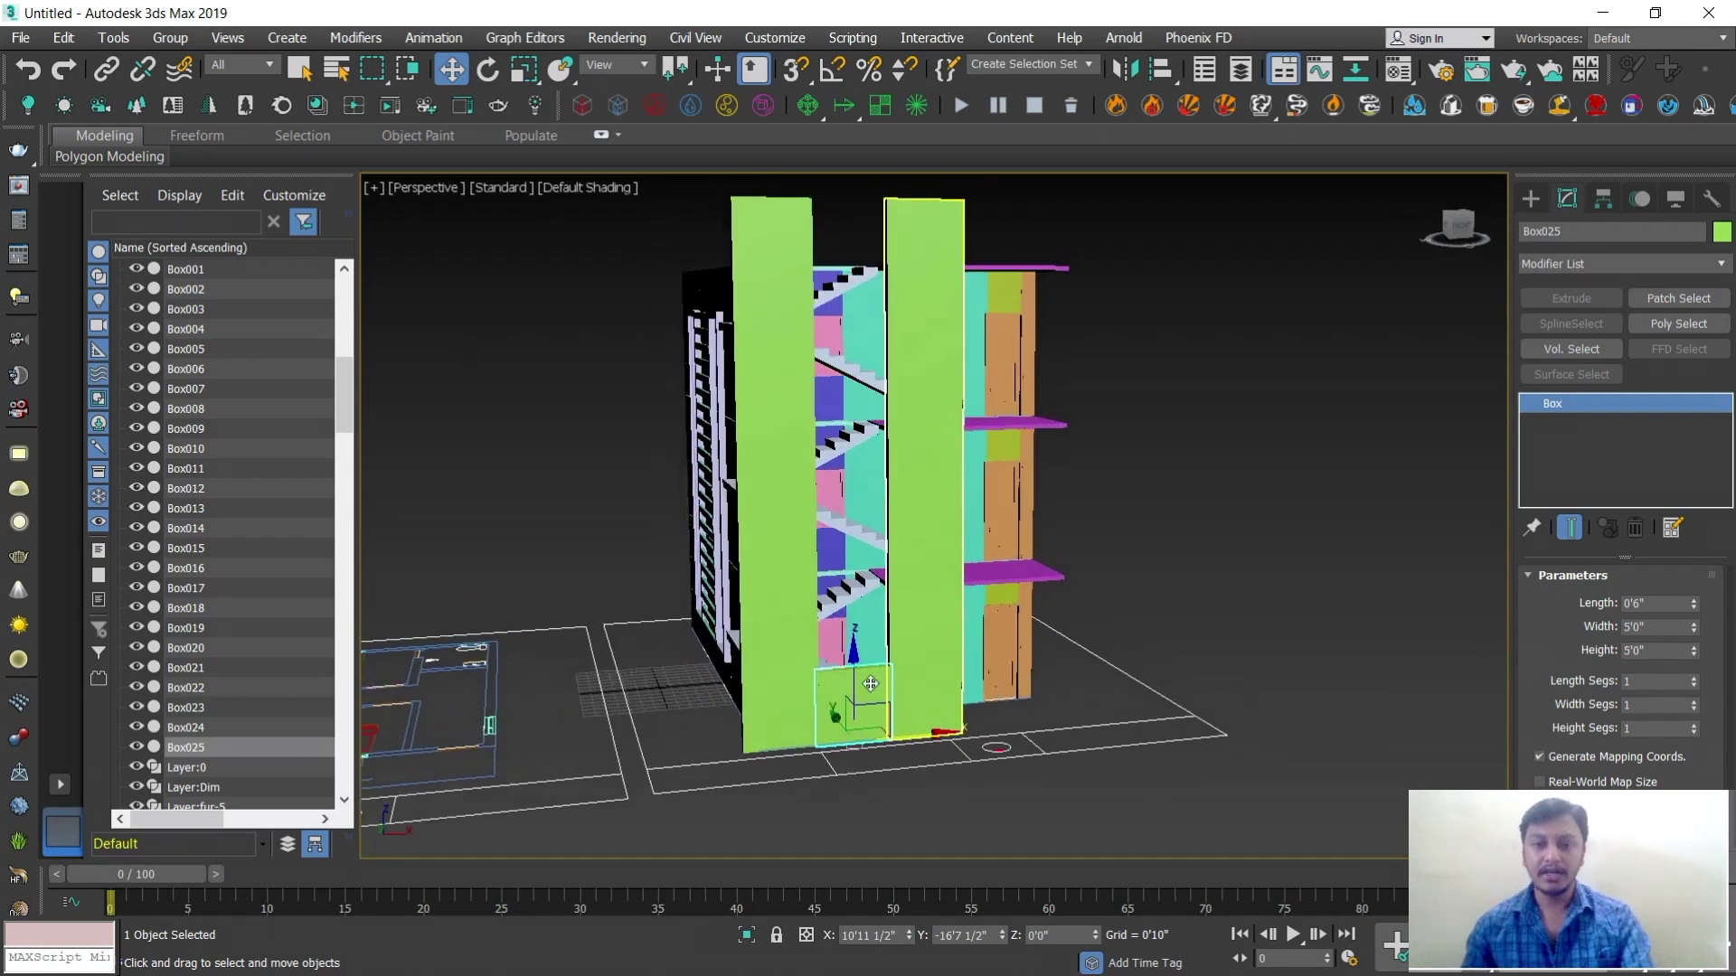
pyautogui.moveTo(850, 664)
pyautogui.mouseDown()
pyautogui.moveTo(857, 493)
pyautogui.moveTo(860, 523)
pyautogui.mouseUp()
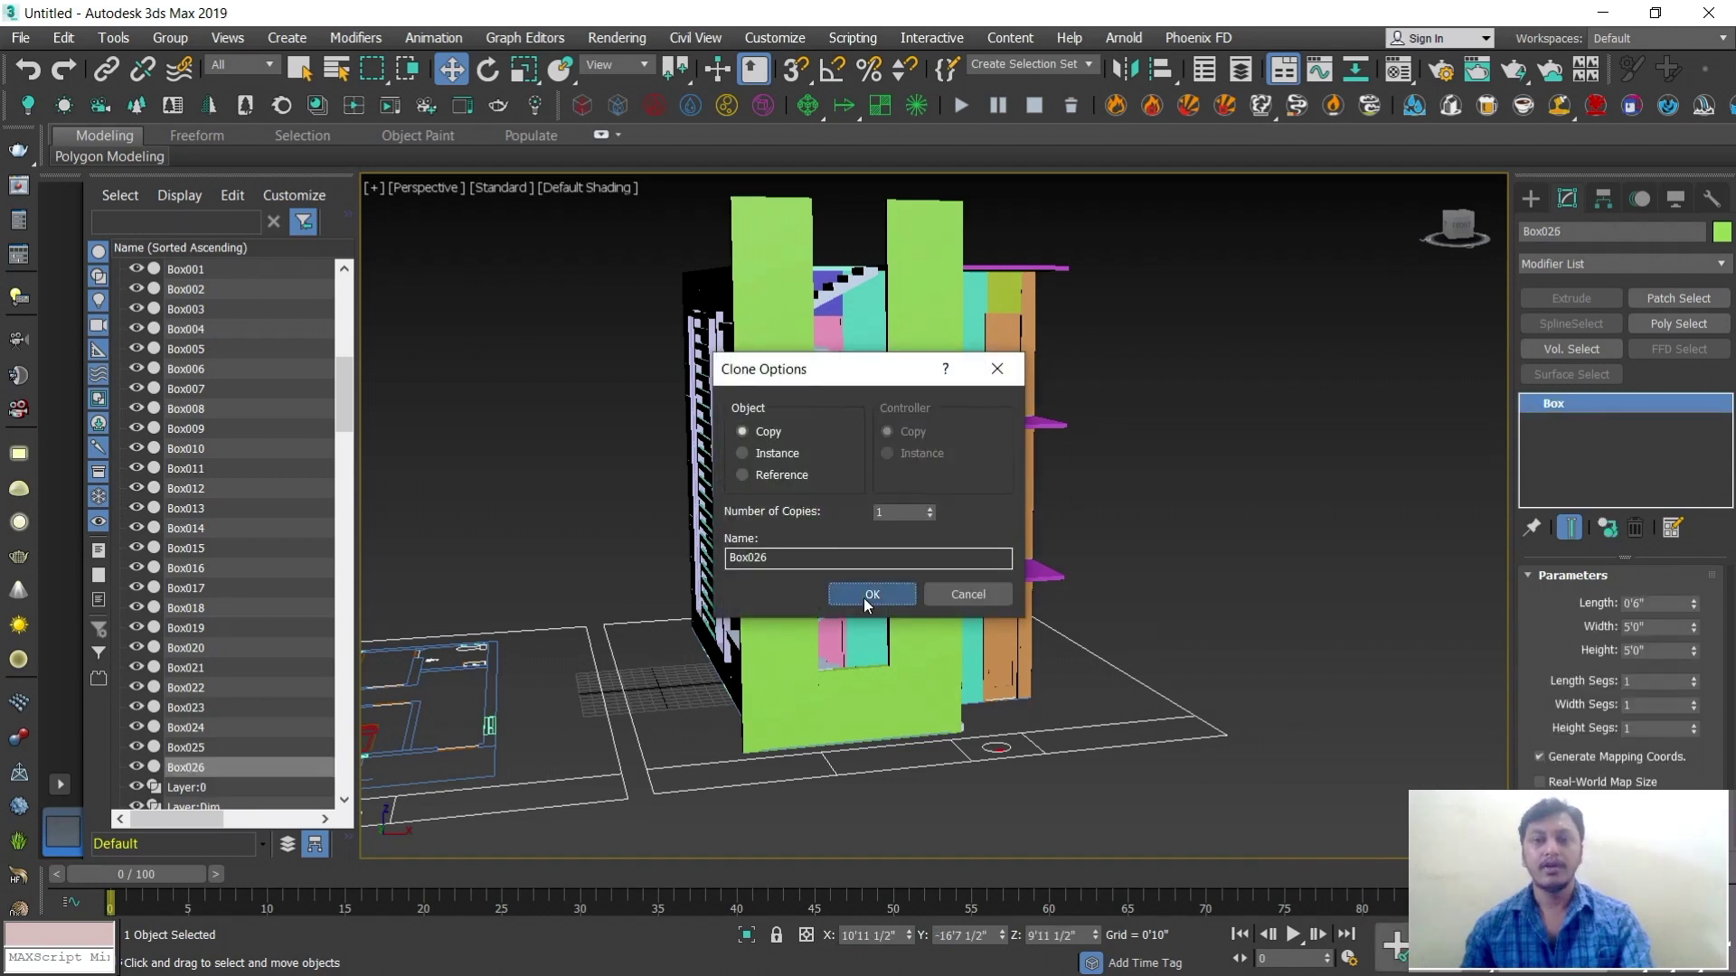
pyautogui.click(872, 593)
pyautogui.scroll(3, 864, 598)
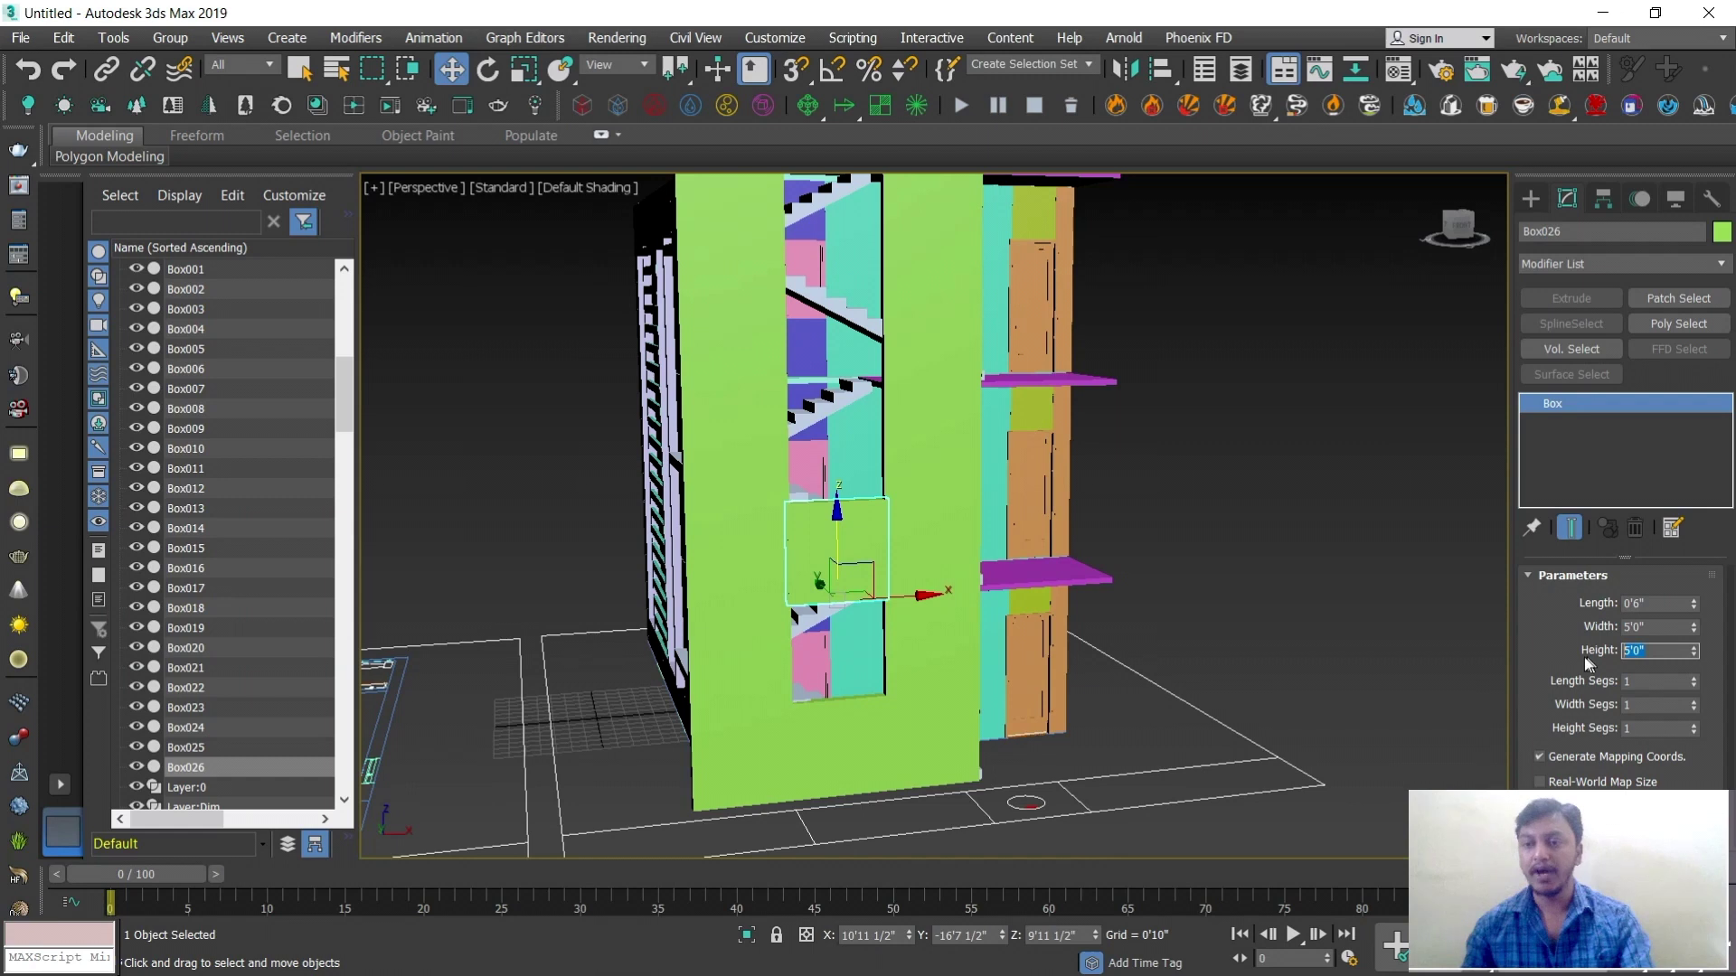
pyautogui.write('4')
pyautogui.press('Return')
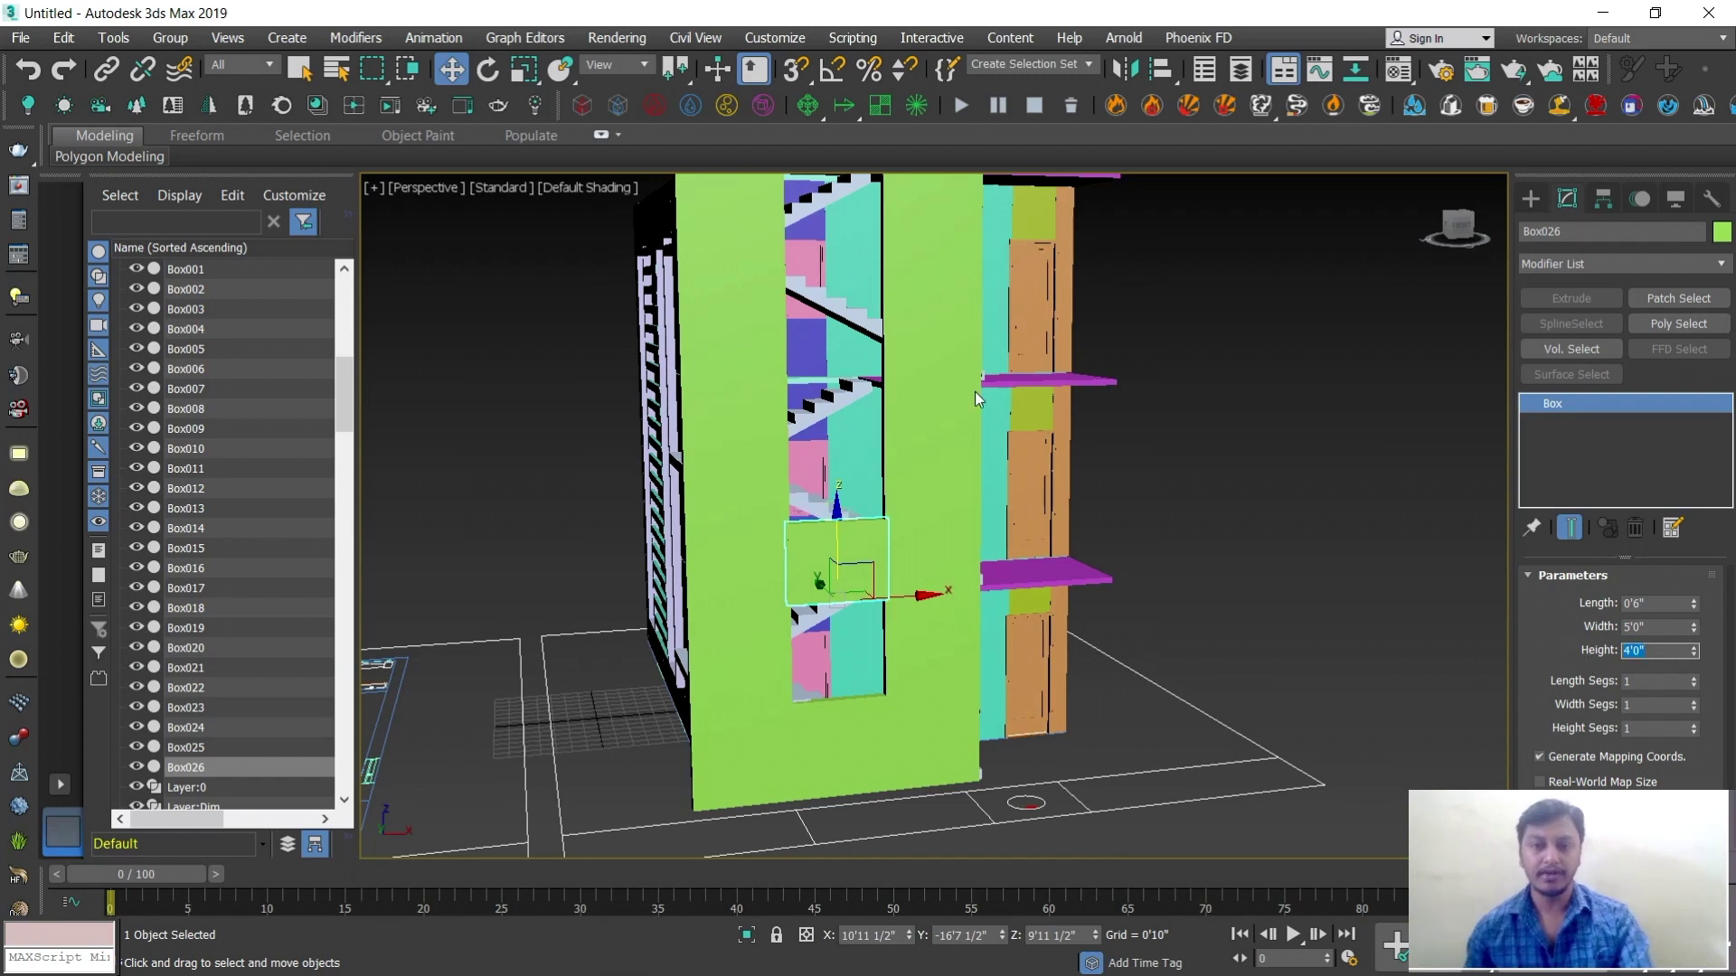
# Clone the 4'0" high panel as a single copy along Z, placing it at about Z 19'10"
pyautogui.keyDown('alt'); pyautogui.moveTo(958, 652); pyautogui.dragTo(892, 669, button='middle'); pyautogui.keyUp('alt')
pyautogui.scroll(3, 942, 608)
pyautogui.scroll(-2, 878, 612)
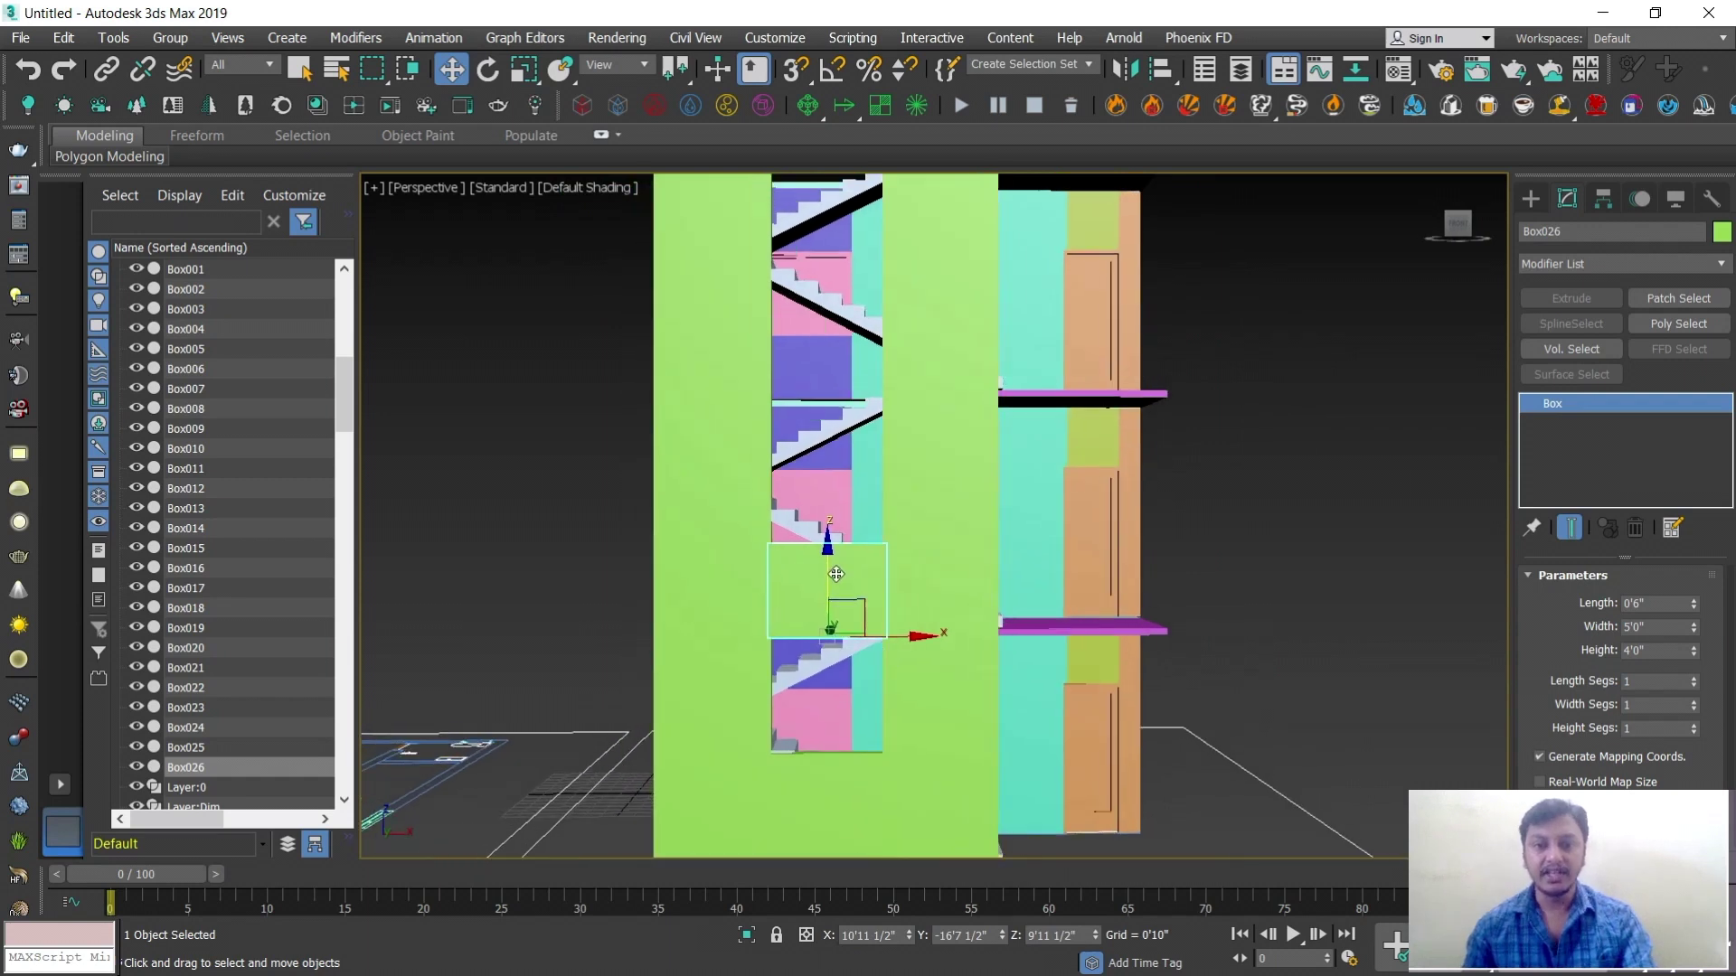
pyautogui.moveTo(833, 576)
pyautogui.mouseDown()
pyautogui.moveTo(839, 324)
pyautogui.moveTo(842, 350)
pyautogui.mouseUp()
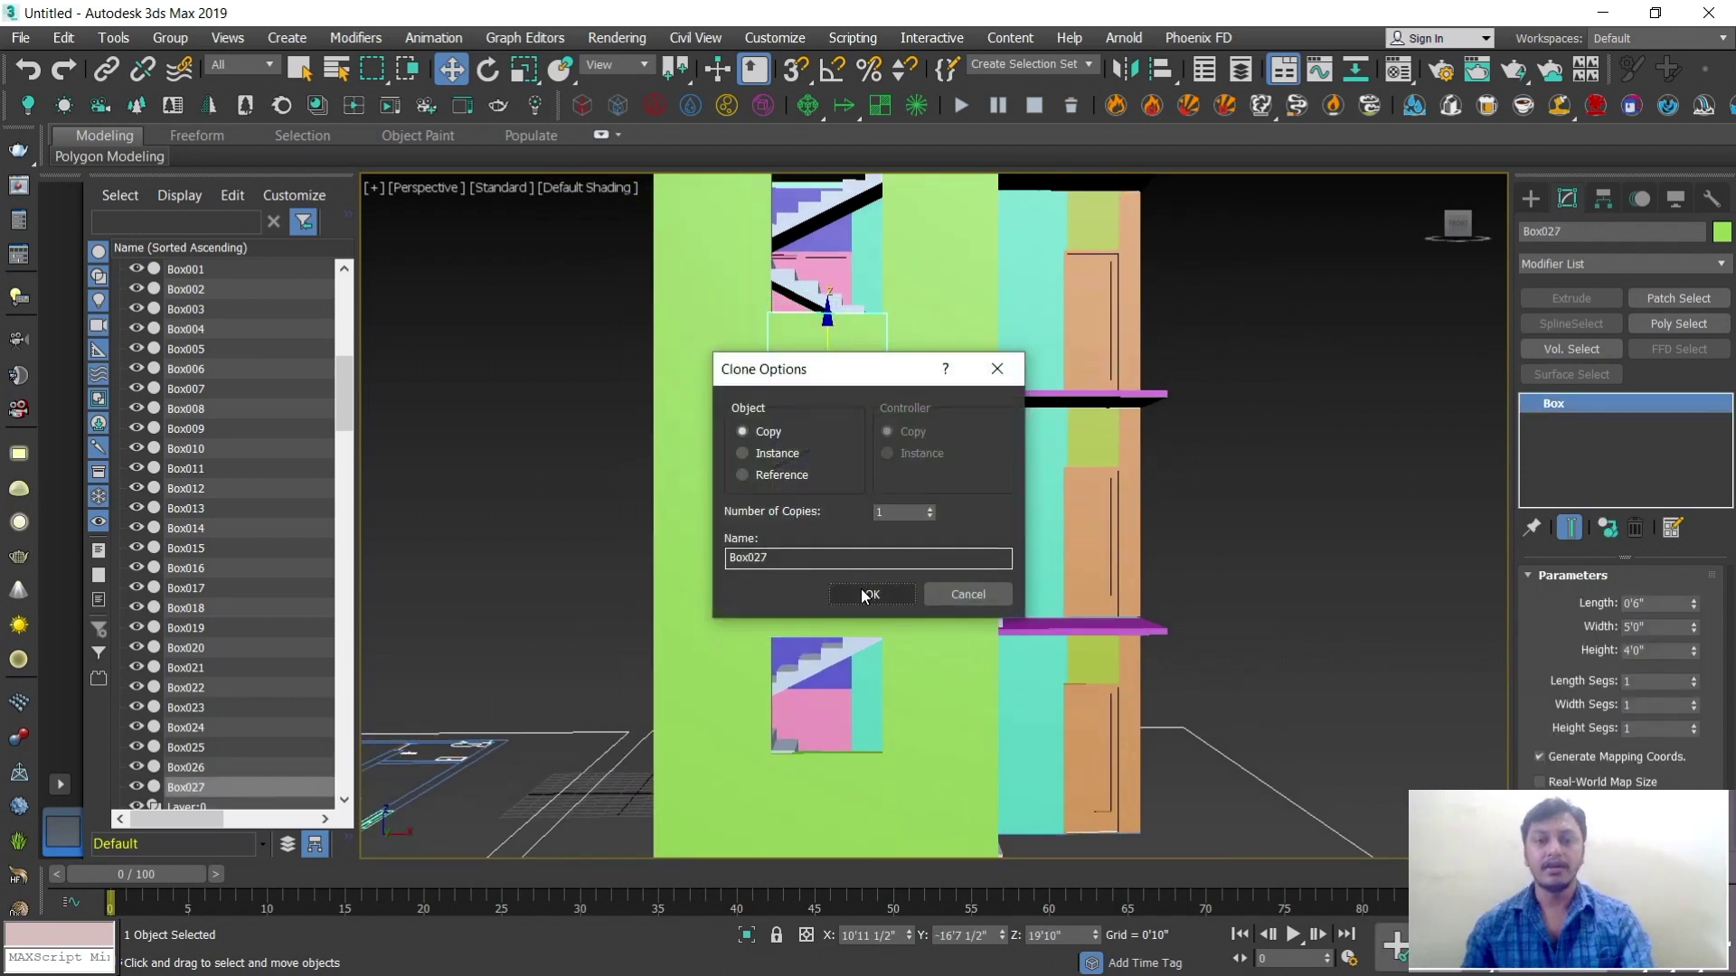
pyautogui.click(870, 594)
# Clone the newest short panel as a single copy up to the top of the tall panels, at about Z 30'11"
pyautogui.scroll(-3, 1028, 472)
pyautogui.scroll(1, 1008, 520)
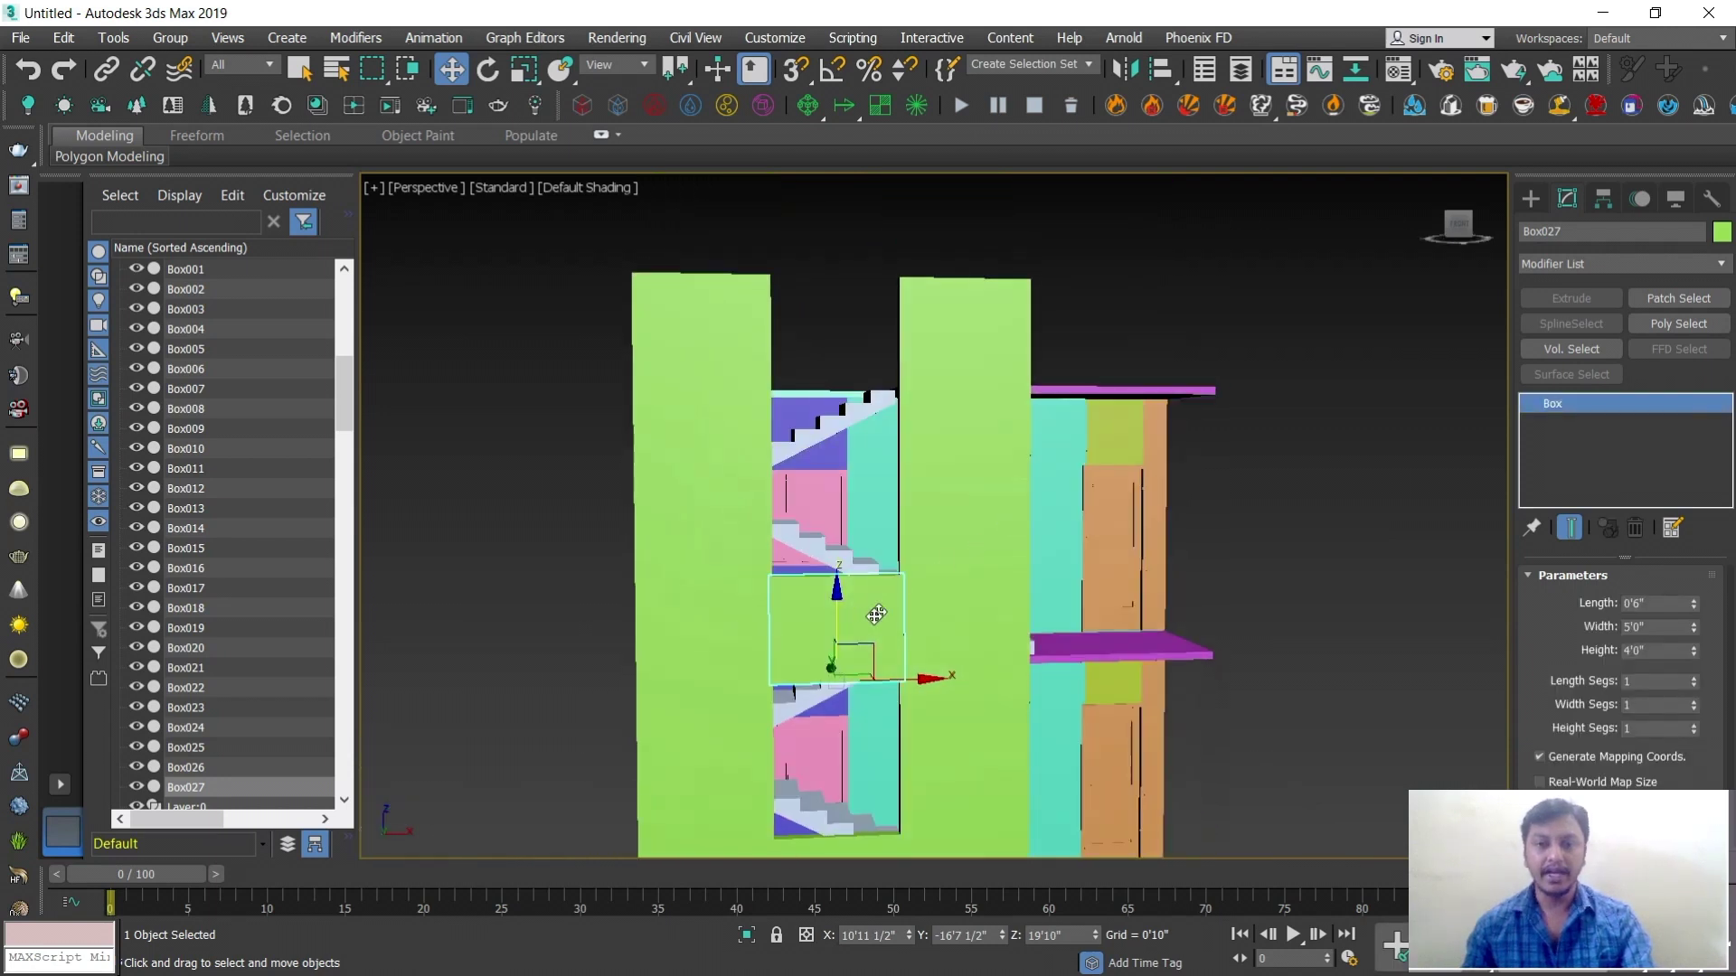
pyautogui.moveTo(839, 622)
pyautogui.mouseDown()
pyautogui.moveTo(835, 329)
pyautogui.moveTo(856, 554)
pyautogui.mouseUp()
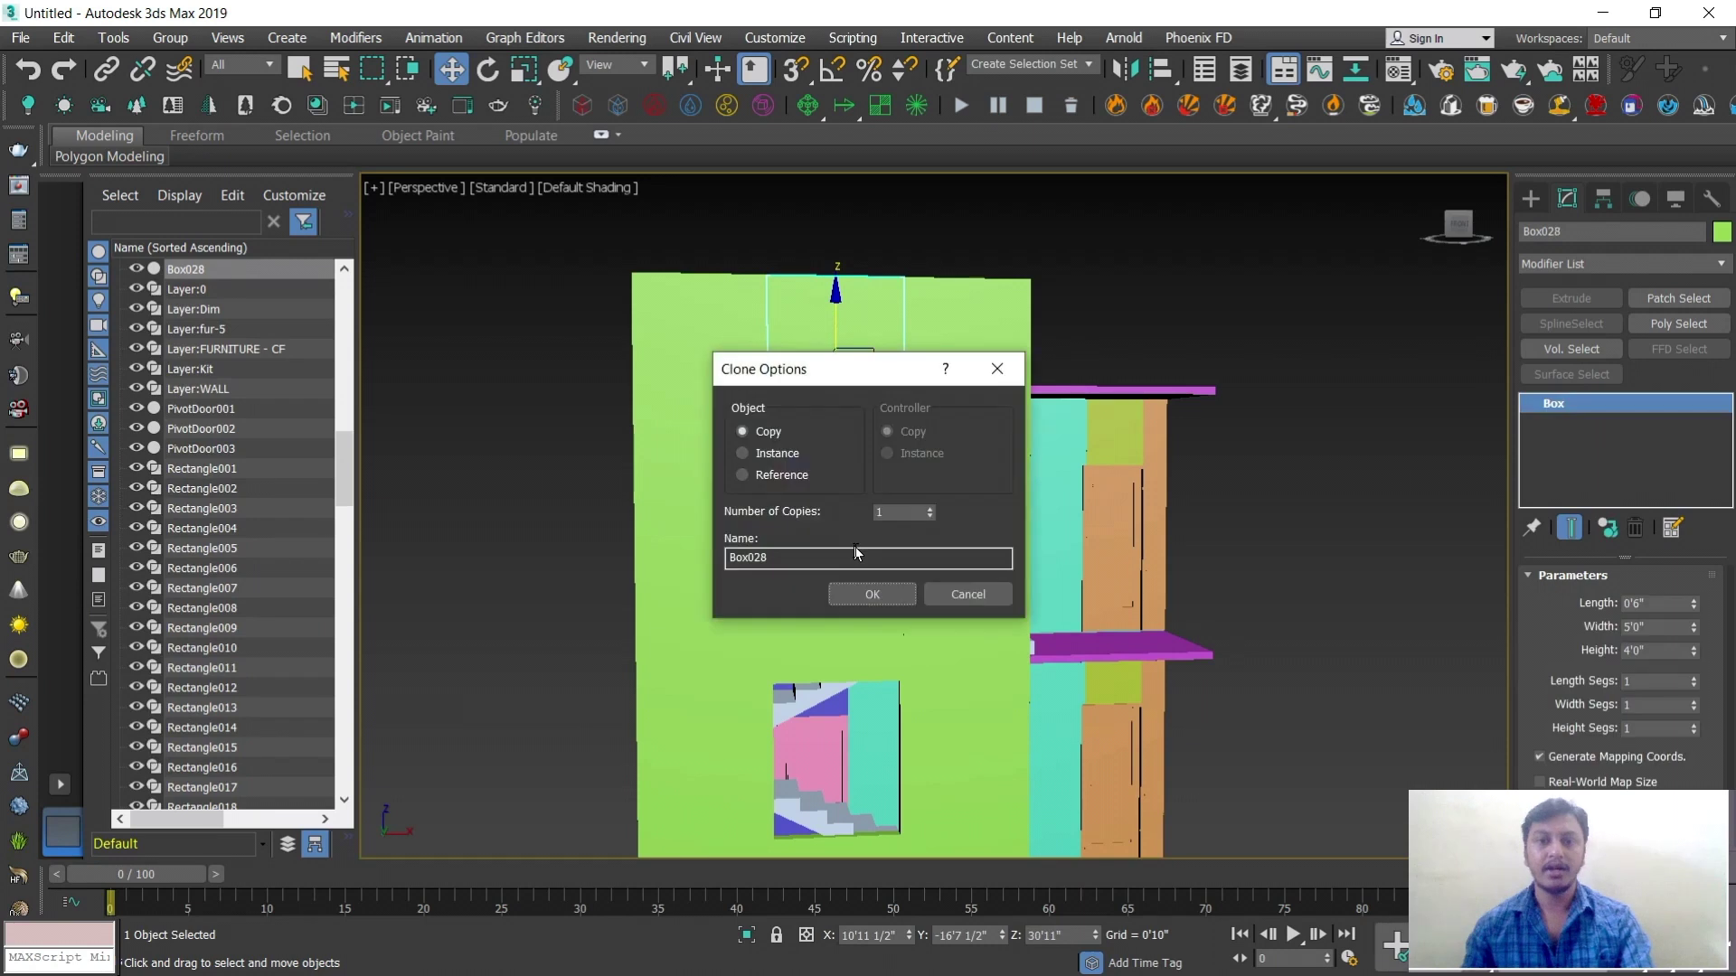
pyautogui.click(873, 594)
# Examine the stair screen and its three openings from several angles with nothing selected
pyautogui.click(1203, 264)
pyautogui.scroll(-3, 995, 507)
pyautogui.moveTo(994, 506)
pyautogui.keyDown('alt'); pyautogui.mouseDown(button='middle')
pyautogui.moveTo(978, 535)
pyautogui.moveTo(1078, 573)
pyautogui.moveTo(849, 426)
pyautogui.mouseUp(button='middle'); pyautogui.keyUp('alt')
pyautogui.scroll(-2, 855, 453)
pyautogui.keyDown('alt'); pyautogui.moveTo(864, 491); pyautogui.dragTo(849, 492, button='middle'); pyautogui.keyUp('alt')
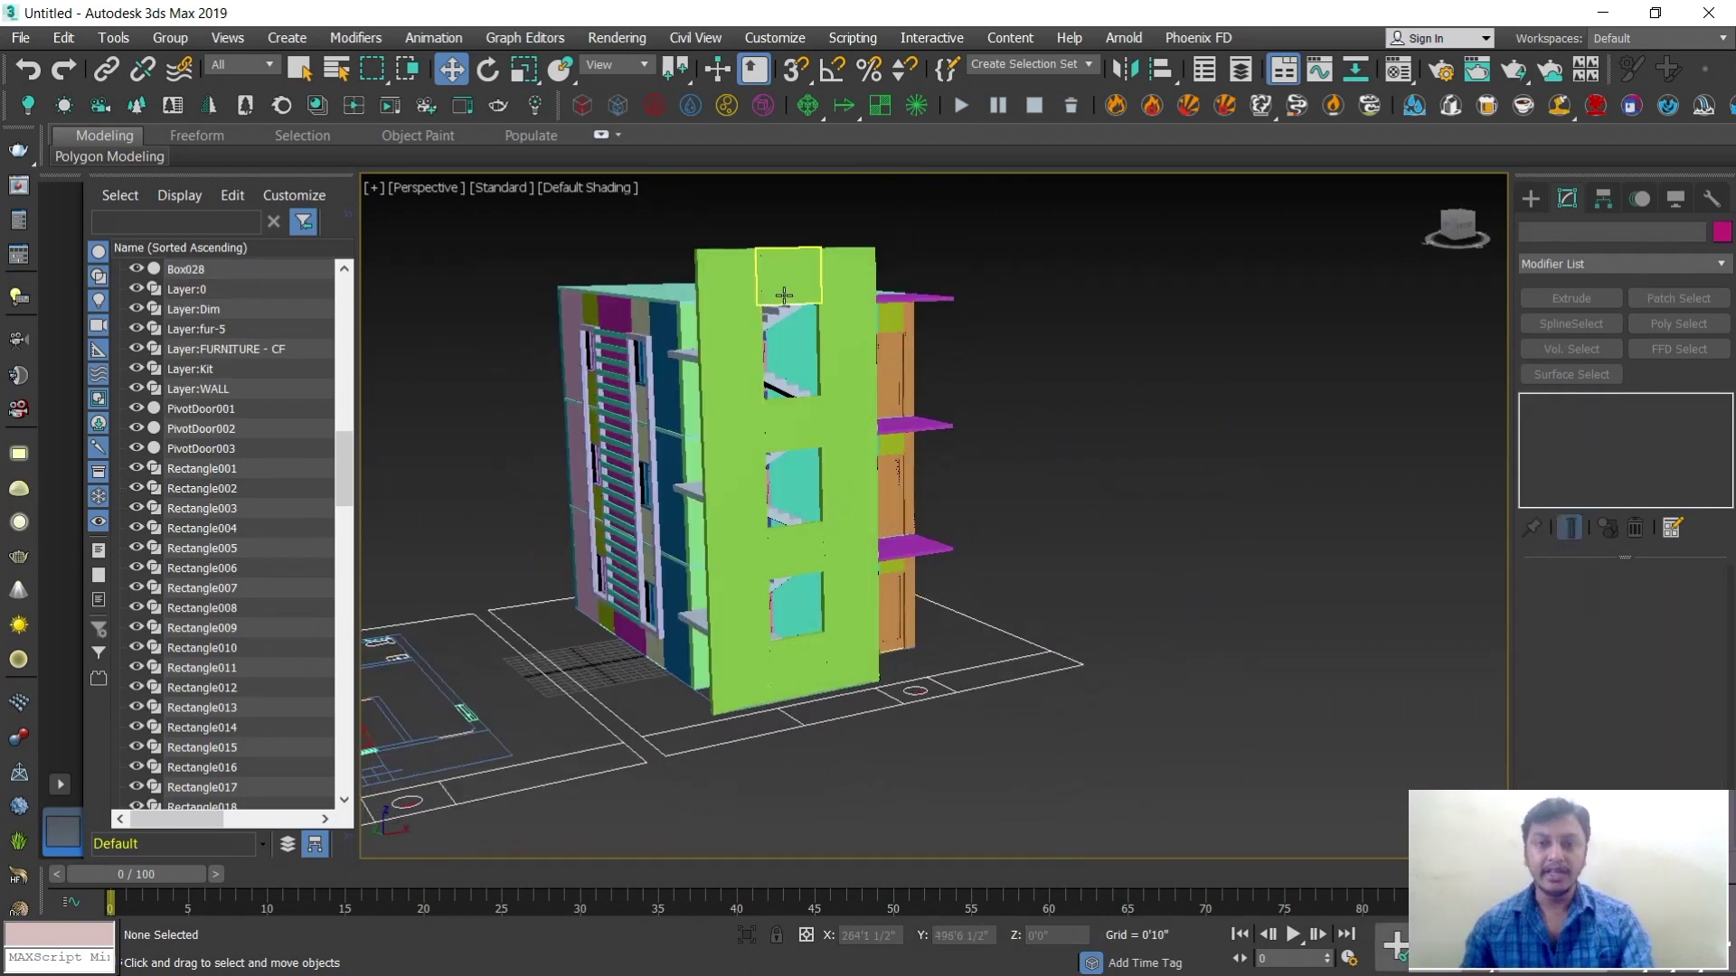
pyautogui.keyDown('alt'); pyautogui.moveTo(807, 373); pyautogui.dragTo(821, 438, button='middle'); pyautogui.keyUp('alt')
pyautogui.scroll(2, 819, 440)
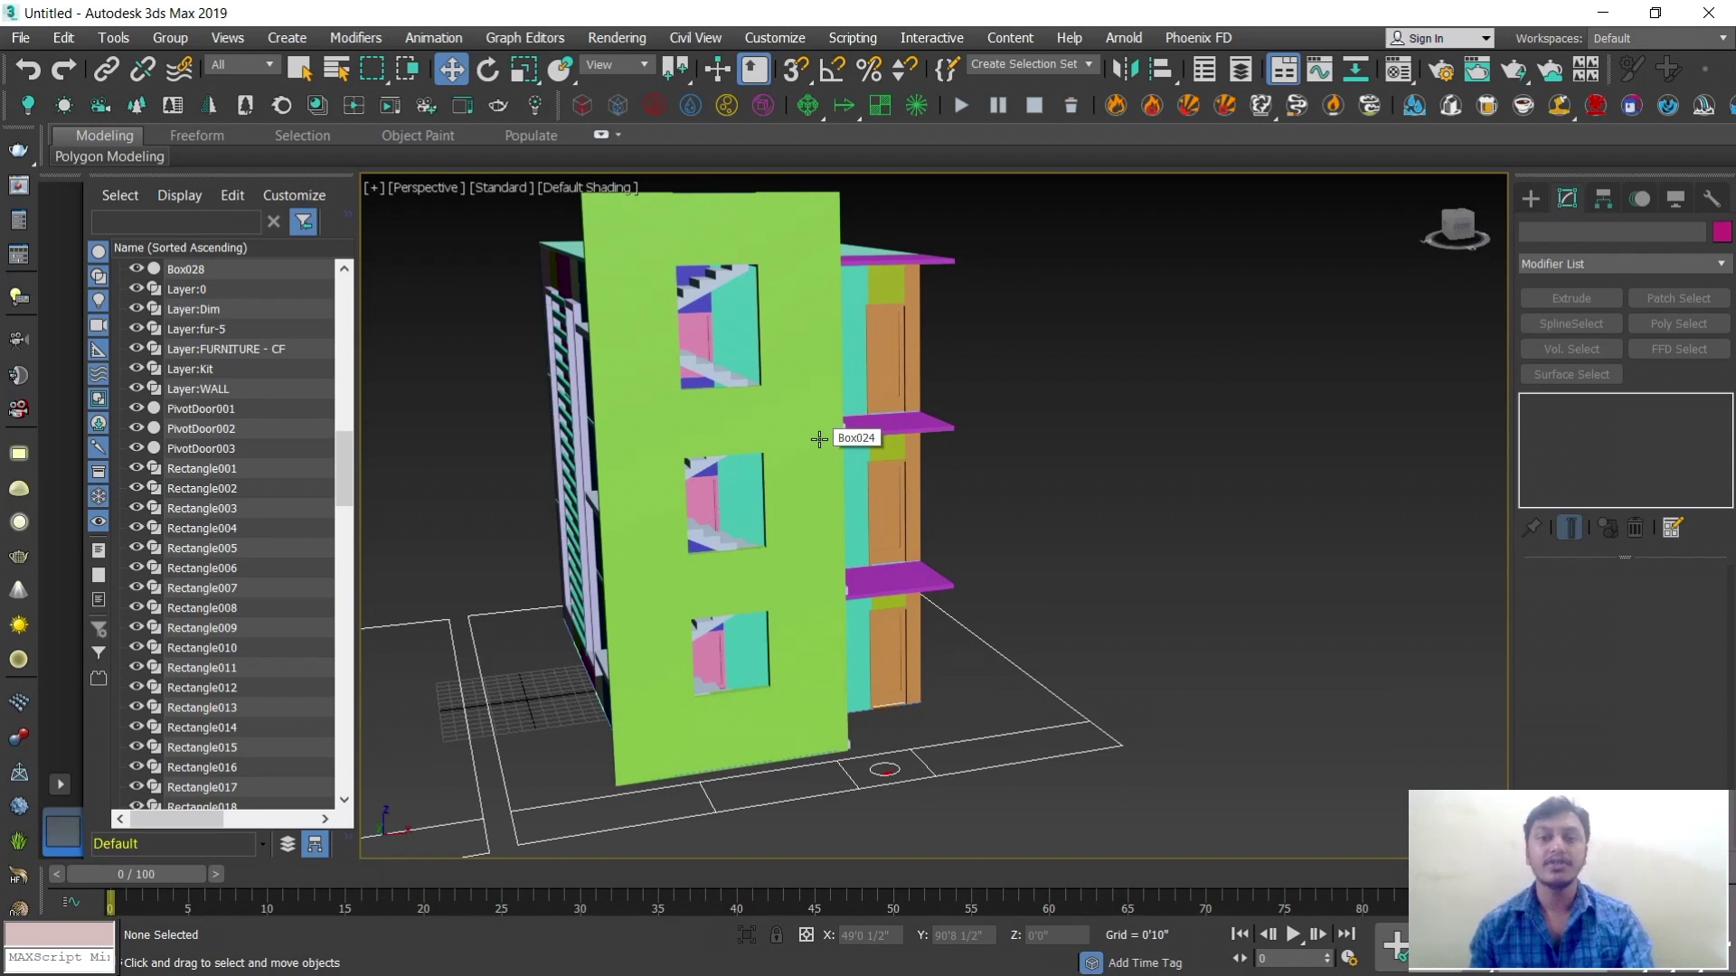
pyautogui.moveTo(860, 492)
pyautogui.keyDown('alt'); pyautogui.mouseDown(button='middle')
pyautogui.moveTo(818, 474)
pyautogui.moveTo(877, 477)
pyautogui.mouseUp(button='middle'); pyautogui.keyUp('alt')
pyautogui.scroll(4, 939, 509)
pyautogui.scroll(-2, 928, 547)
# Clone the outer tall panel at the decorated wall's side along Y to about Y -13'2" and rotate the copy 90 degrees about Z
pyautogui.keyDown('alt'); pyautogui.moveTo(928, 546); pyautogui.dragTo(945, 723, button='middle'); pyautogui.keyUp('alt')
pyautogui.click(938, 726)
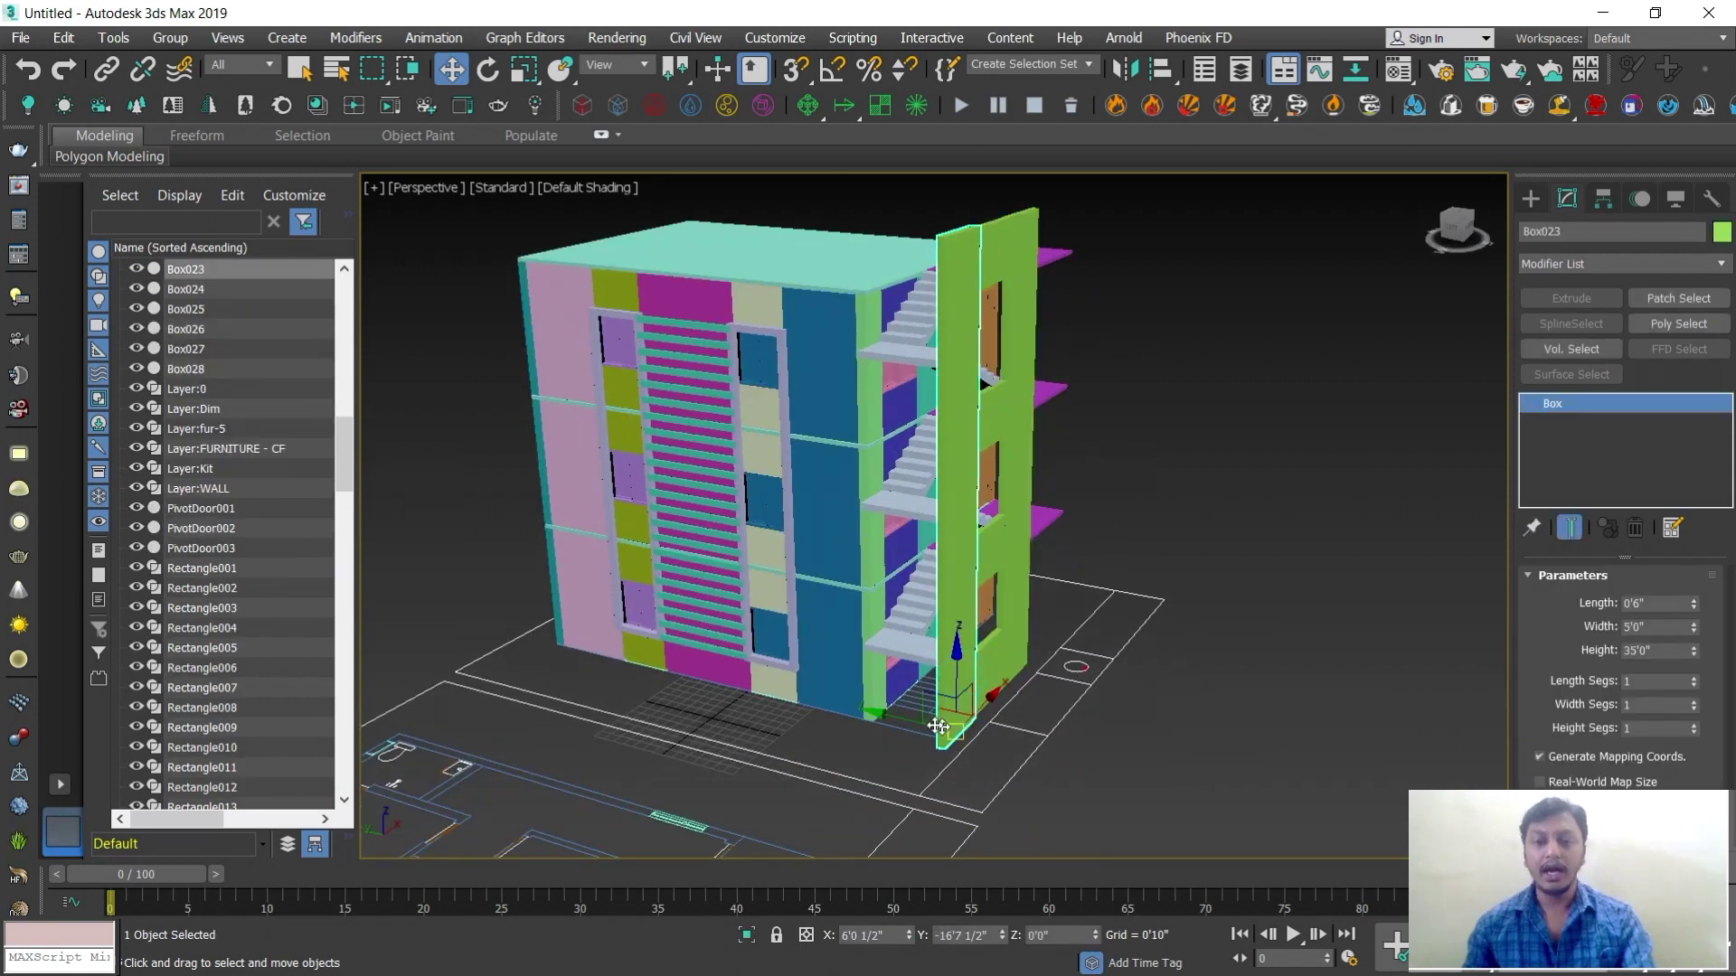
pyautogui.keyDown('shift'); pyautogui.moveTo(908, 721); pyautogui.dragTo(863, 703); pyautogui.keyUp('shift')
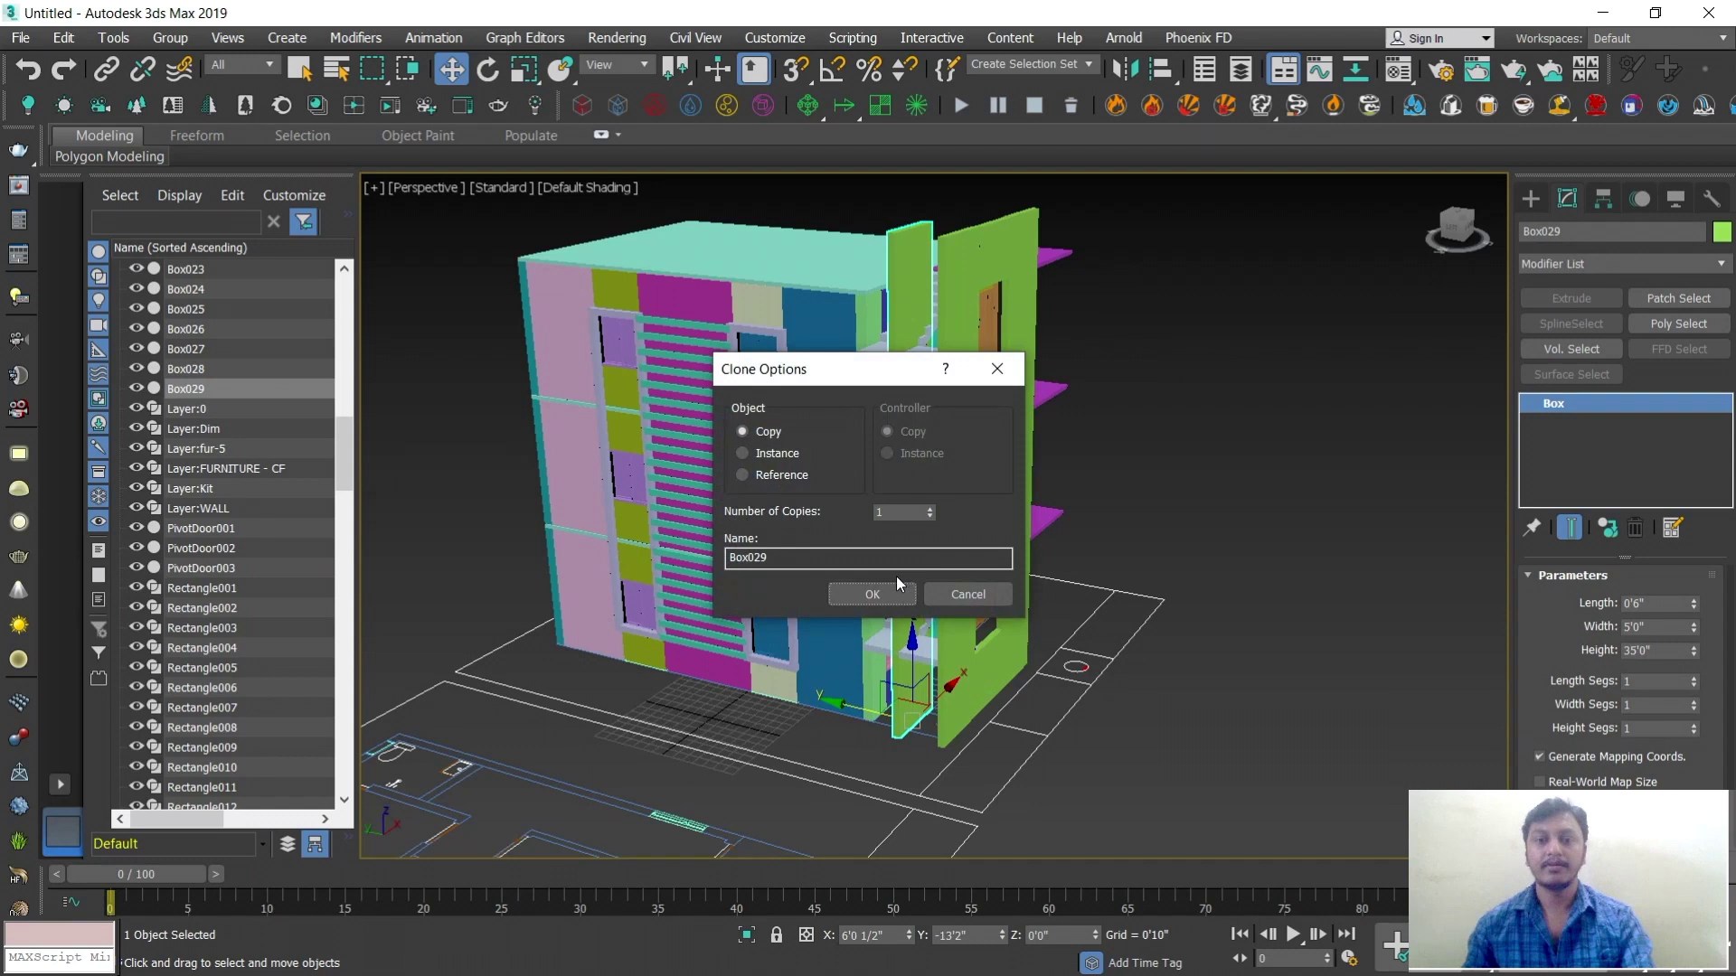
pyautogui.click(873, 594)
pyautogui.press('e')
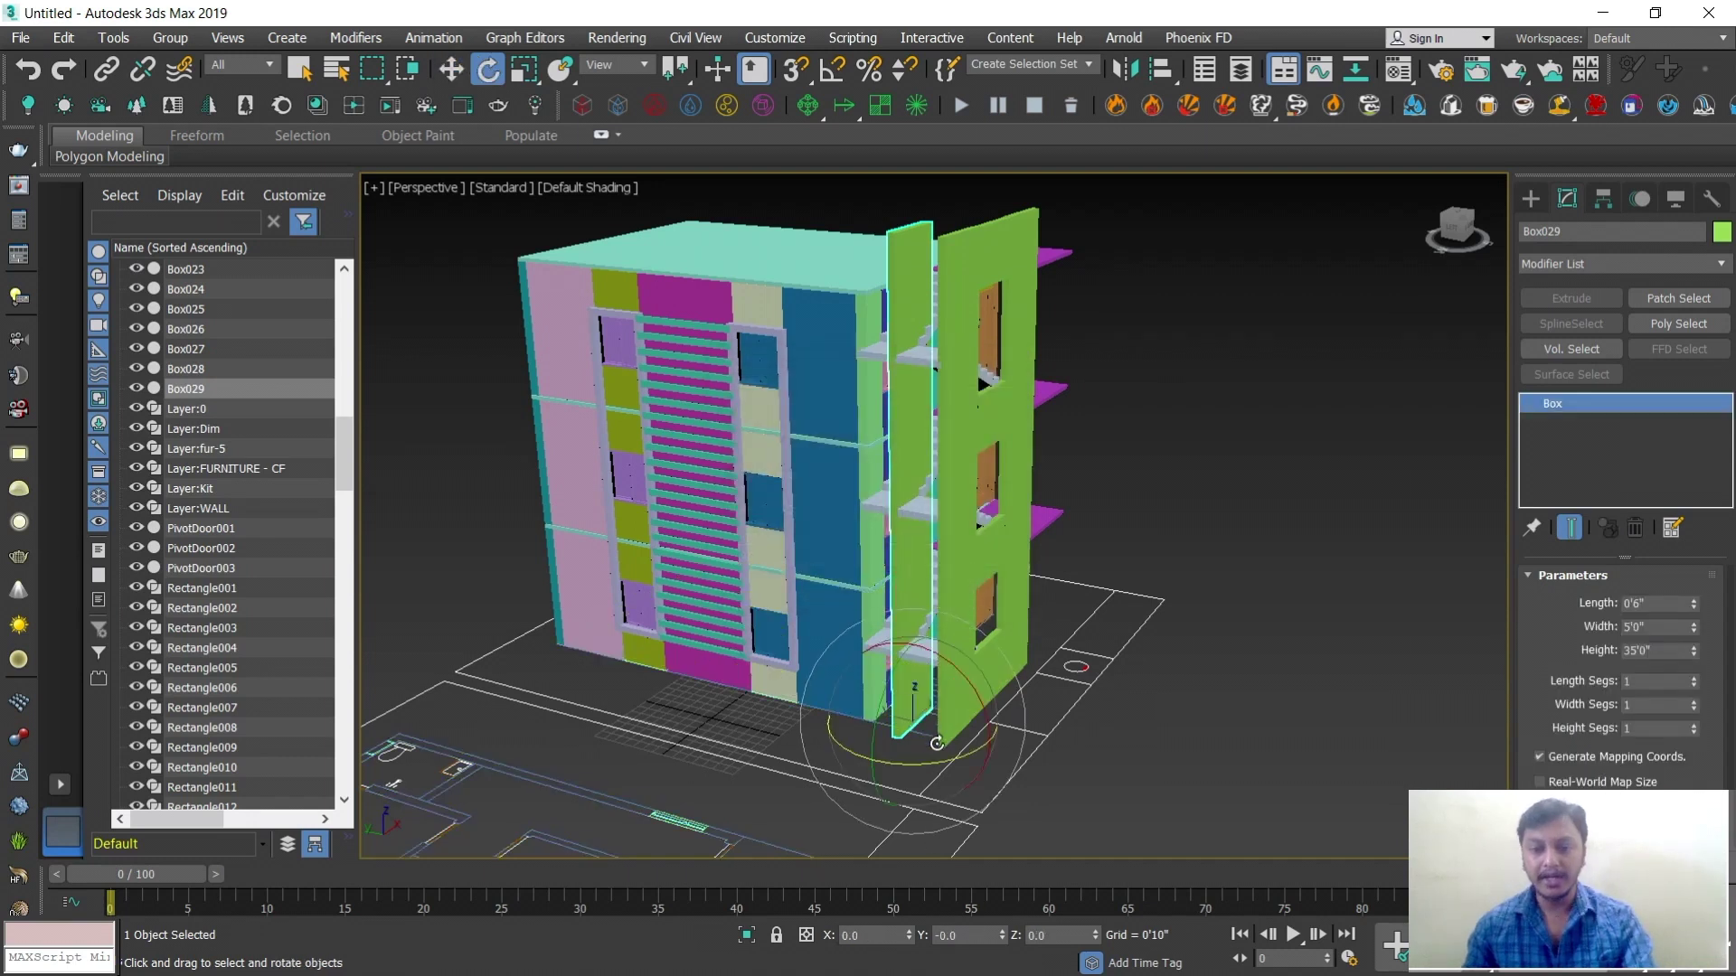
pyautogui.moveTo(916, 762); pyautogui.dragTo(972, 911)
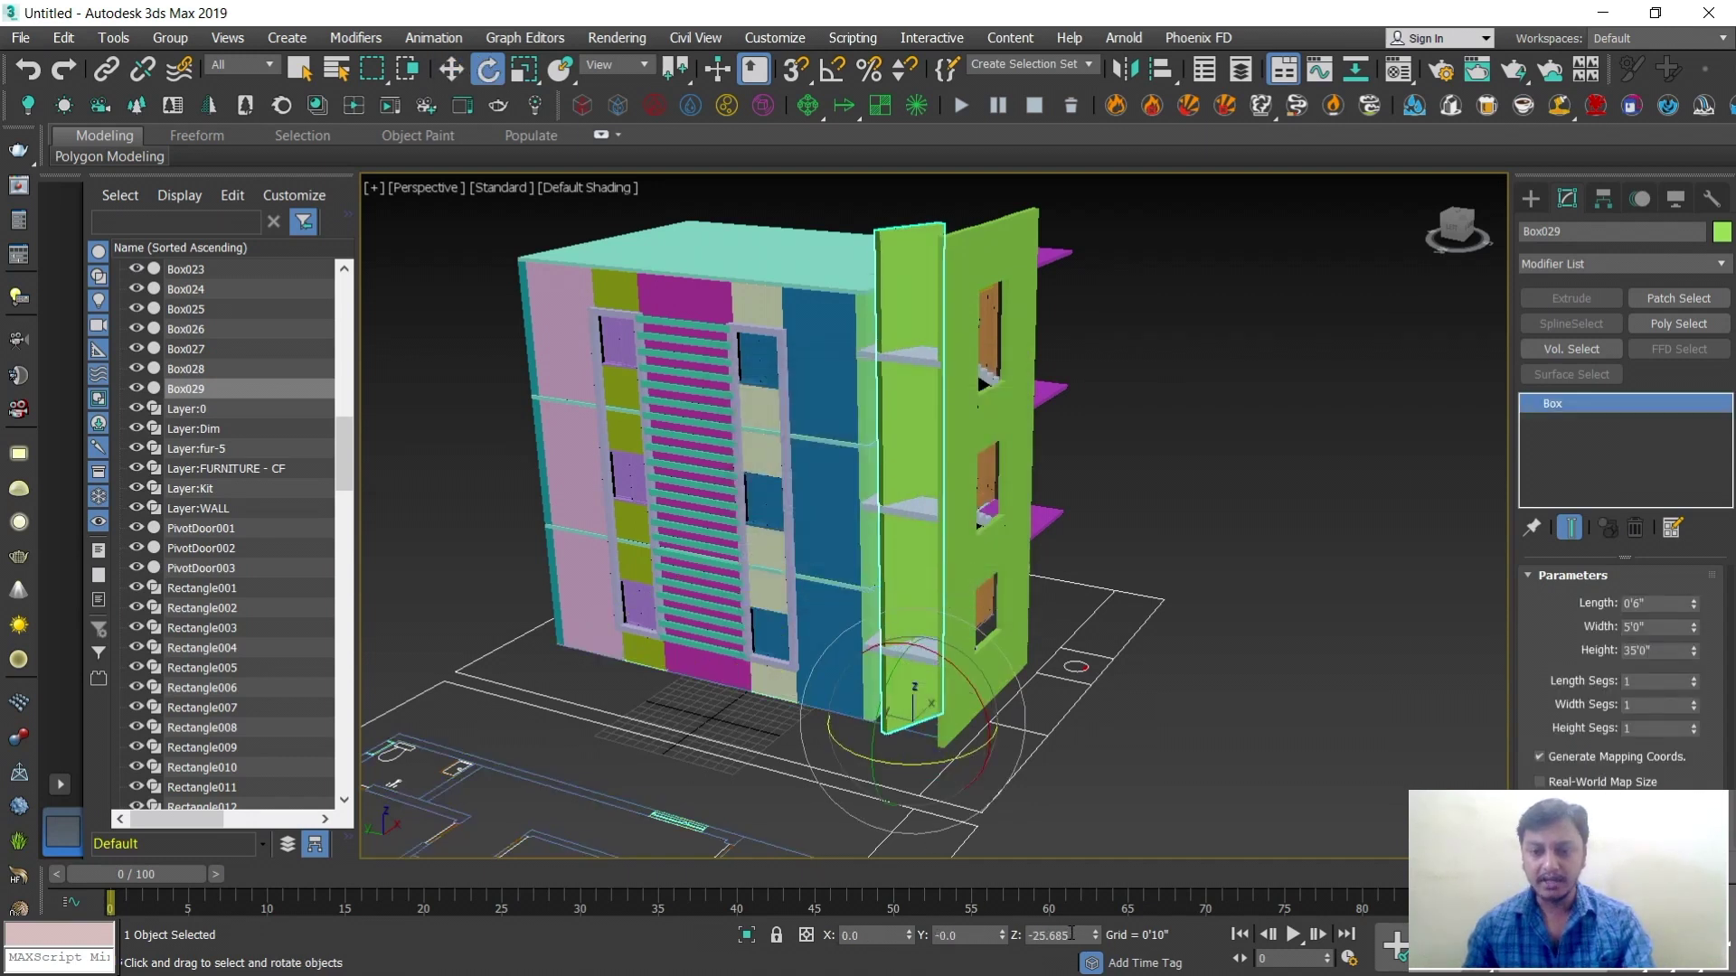
pyautogui.write('90')
pyautogui.press('Return')
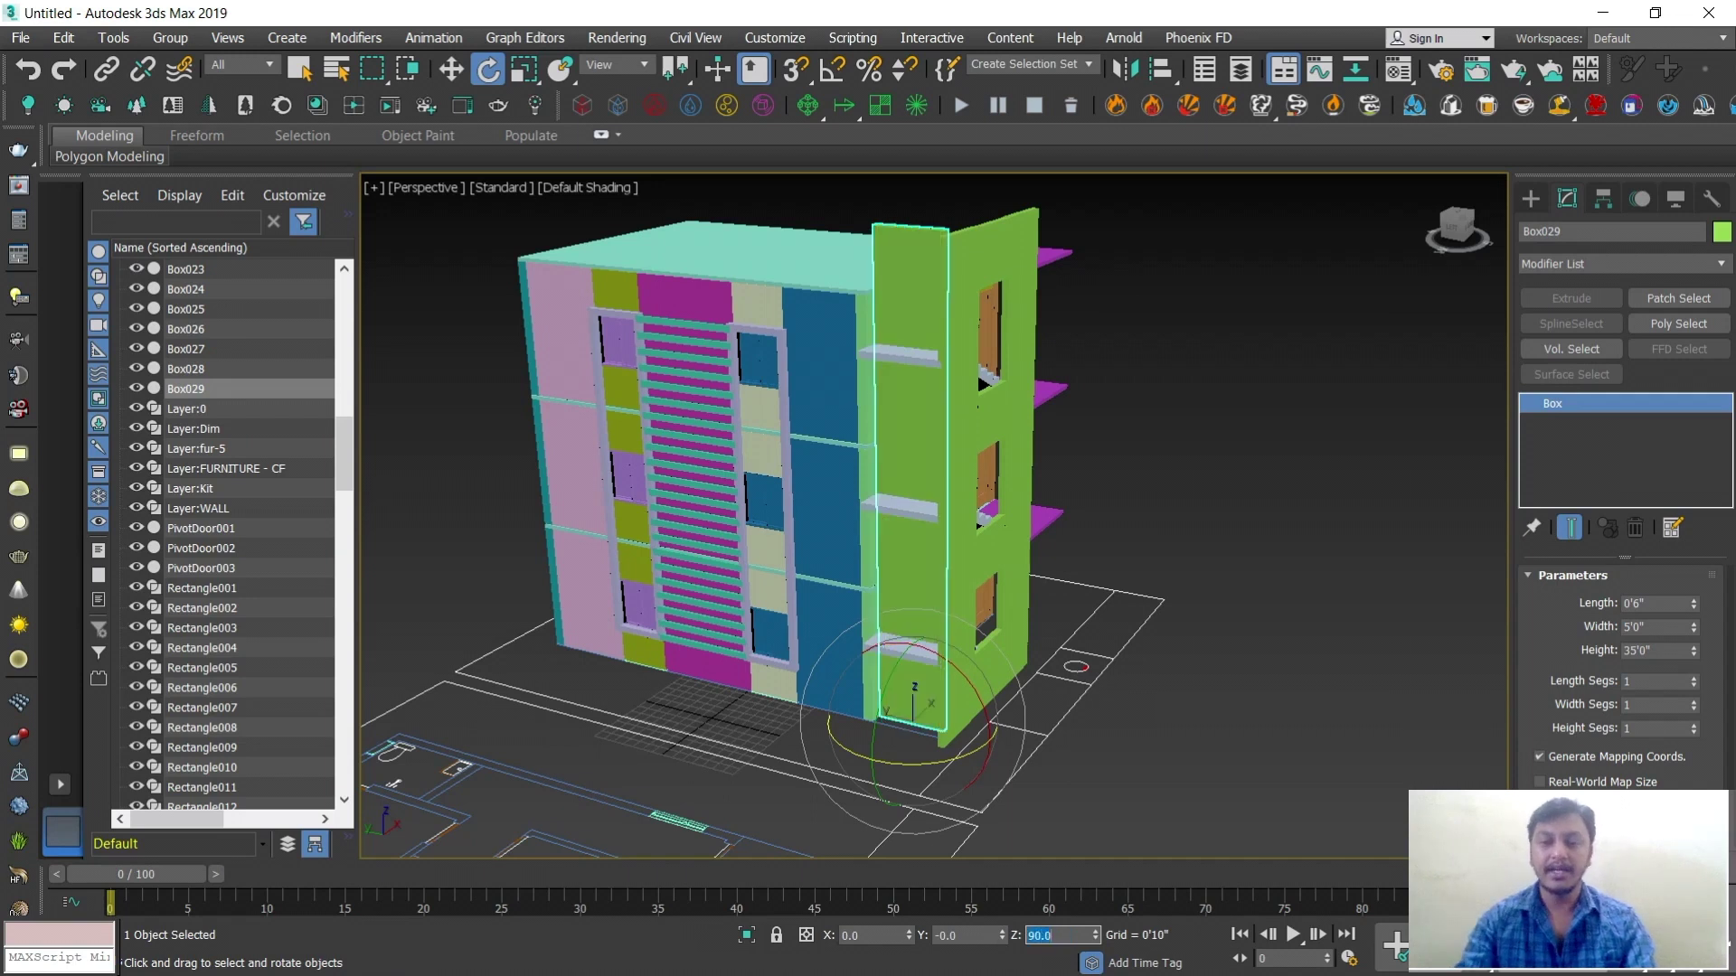
# Move the rotated panel to about X 3'9 1/2", Y -14'1 1/2" so it meets the stair screen at its corner
pyautogui.press('w')
pyautogui.scroll(5, 914, 684)
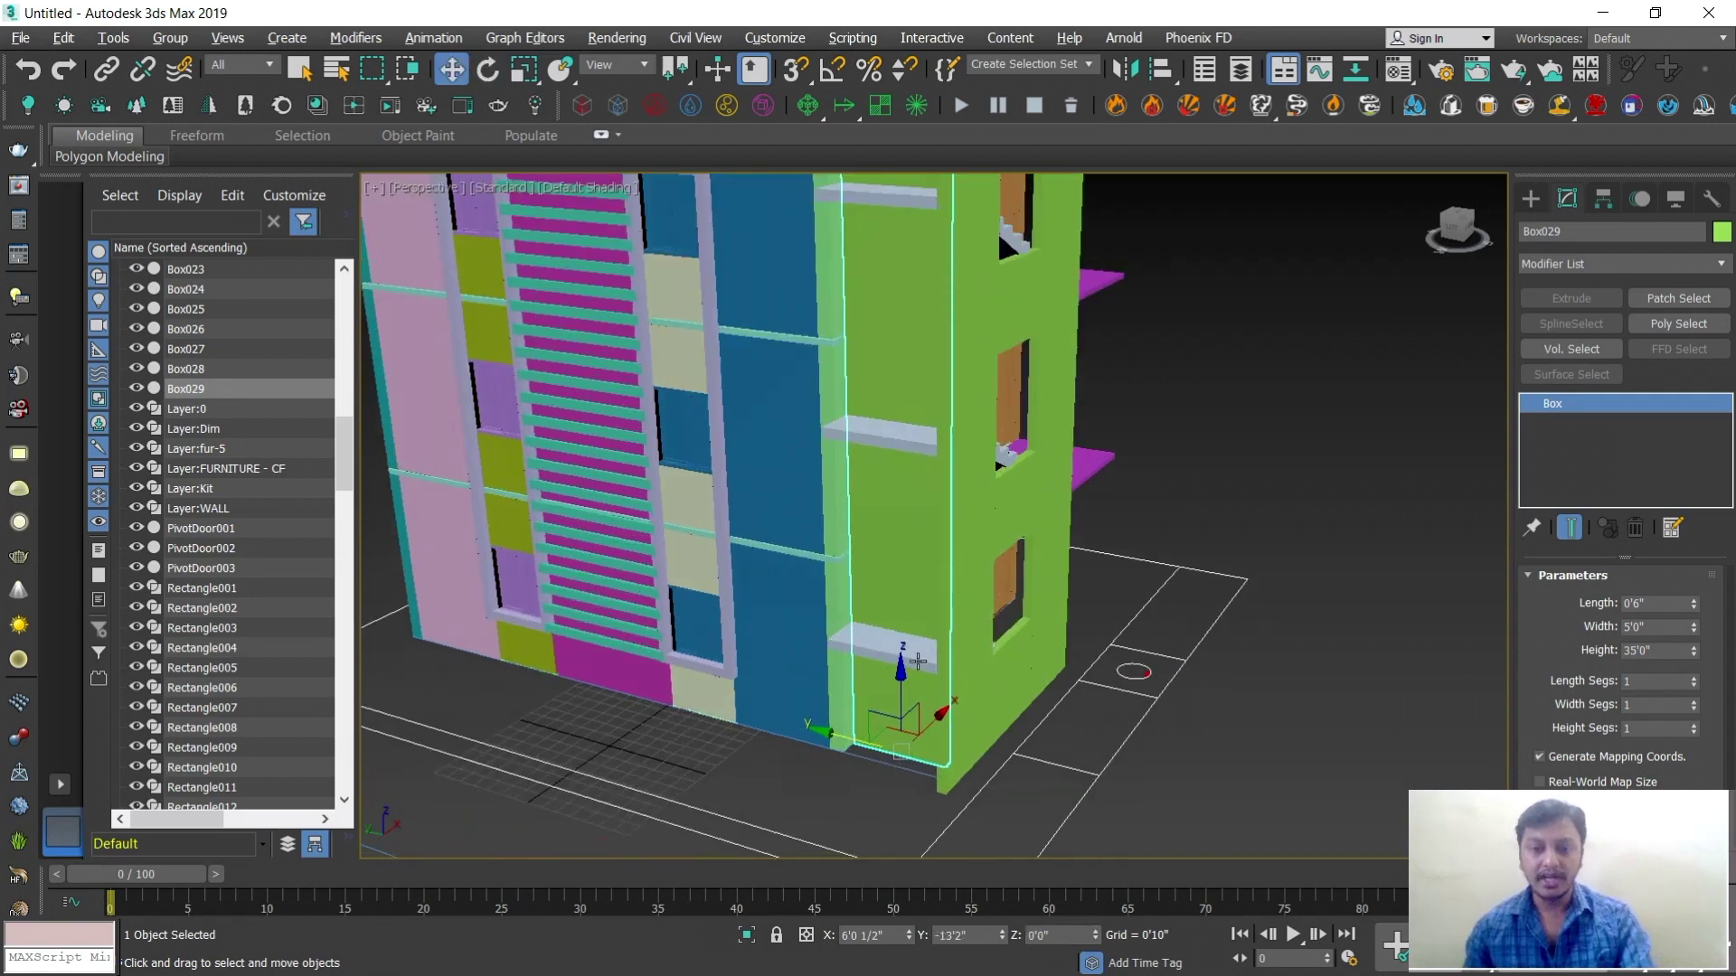
pyautogui.moveTo(974, 667); pyautogui.dragTo(917, 689)
pyautogui.keyDown('alt'); pyautogui.moveTo(917, 689); pyautogui.dragTo(894, 648, button='middle'); pyautogui.keyUp('alt')
pyautogui.moveTo(896, 627); pyautogui.dragTo(830, 637)
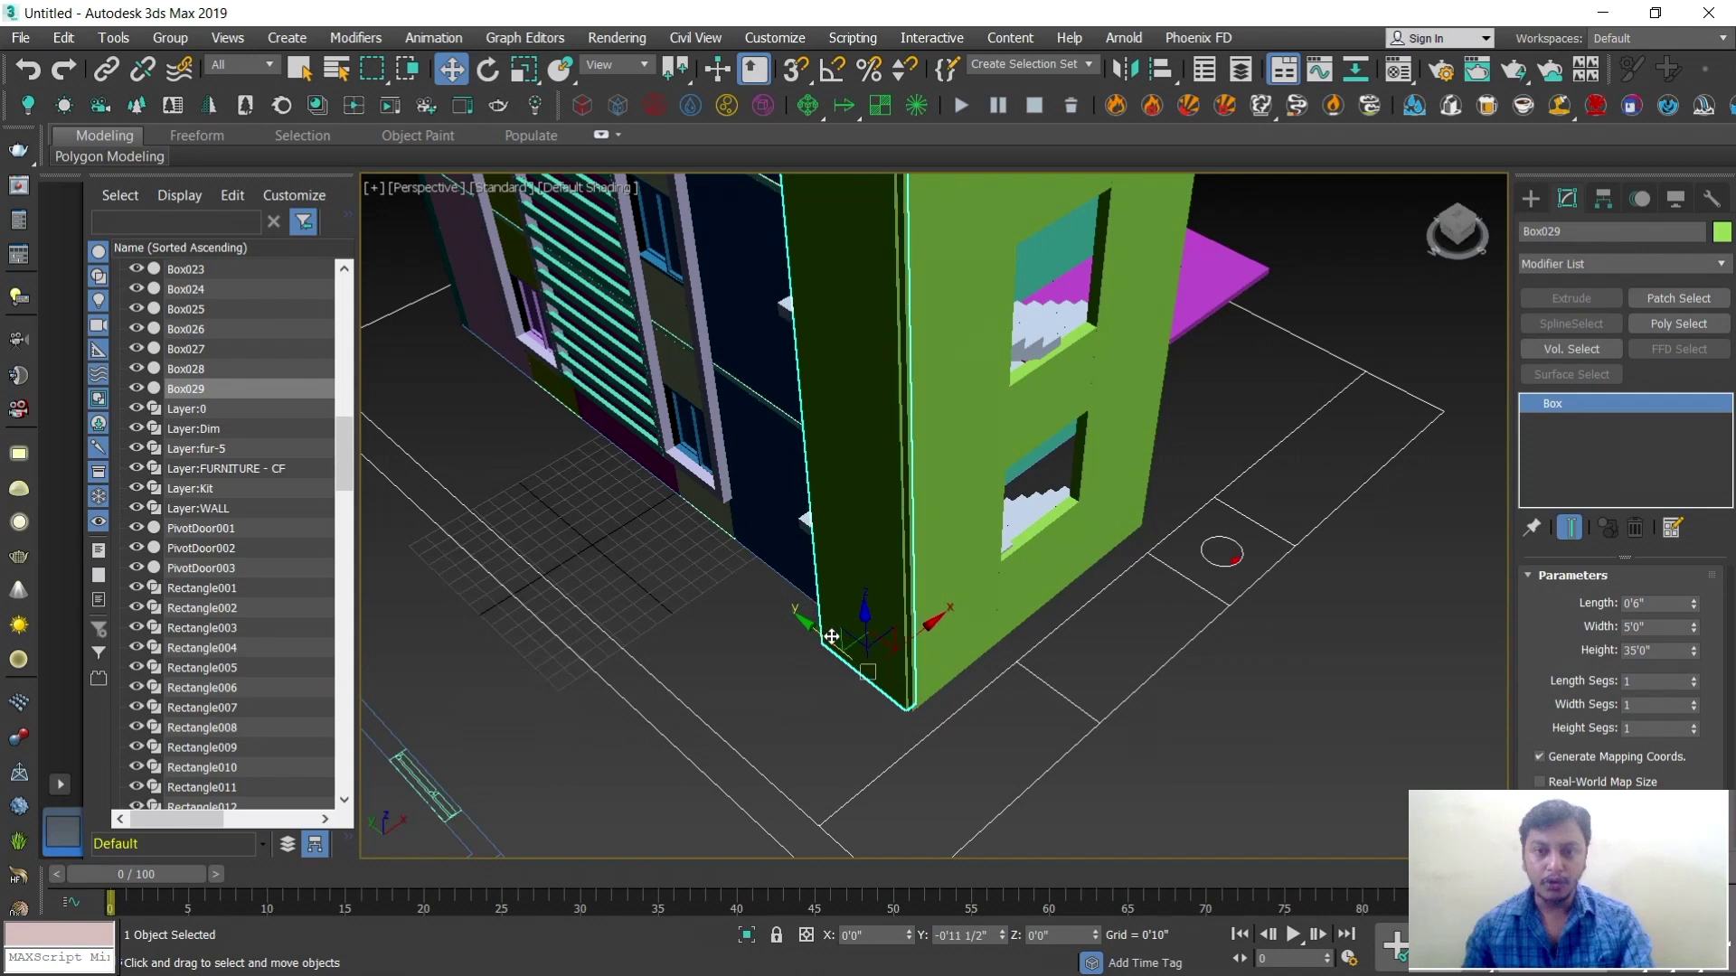
pyautogui.scroll(4, 972, 648)
pyautogui.moveTo(782, 668); pyautogui.dragTo(793, 671)
# Examine the corner panel, the stair screen and the balcony slabs beside it from several angles
pyautogui.scroll(-10, 852, 693)
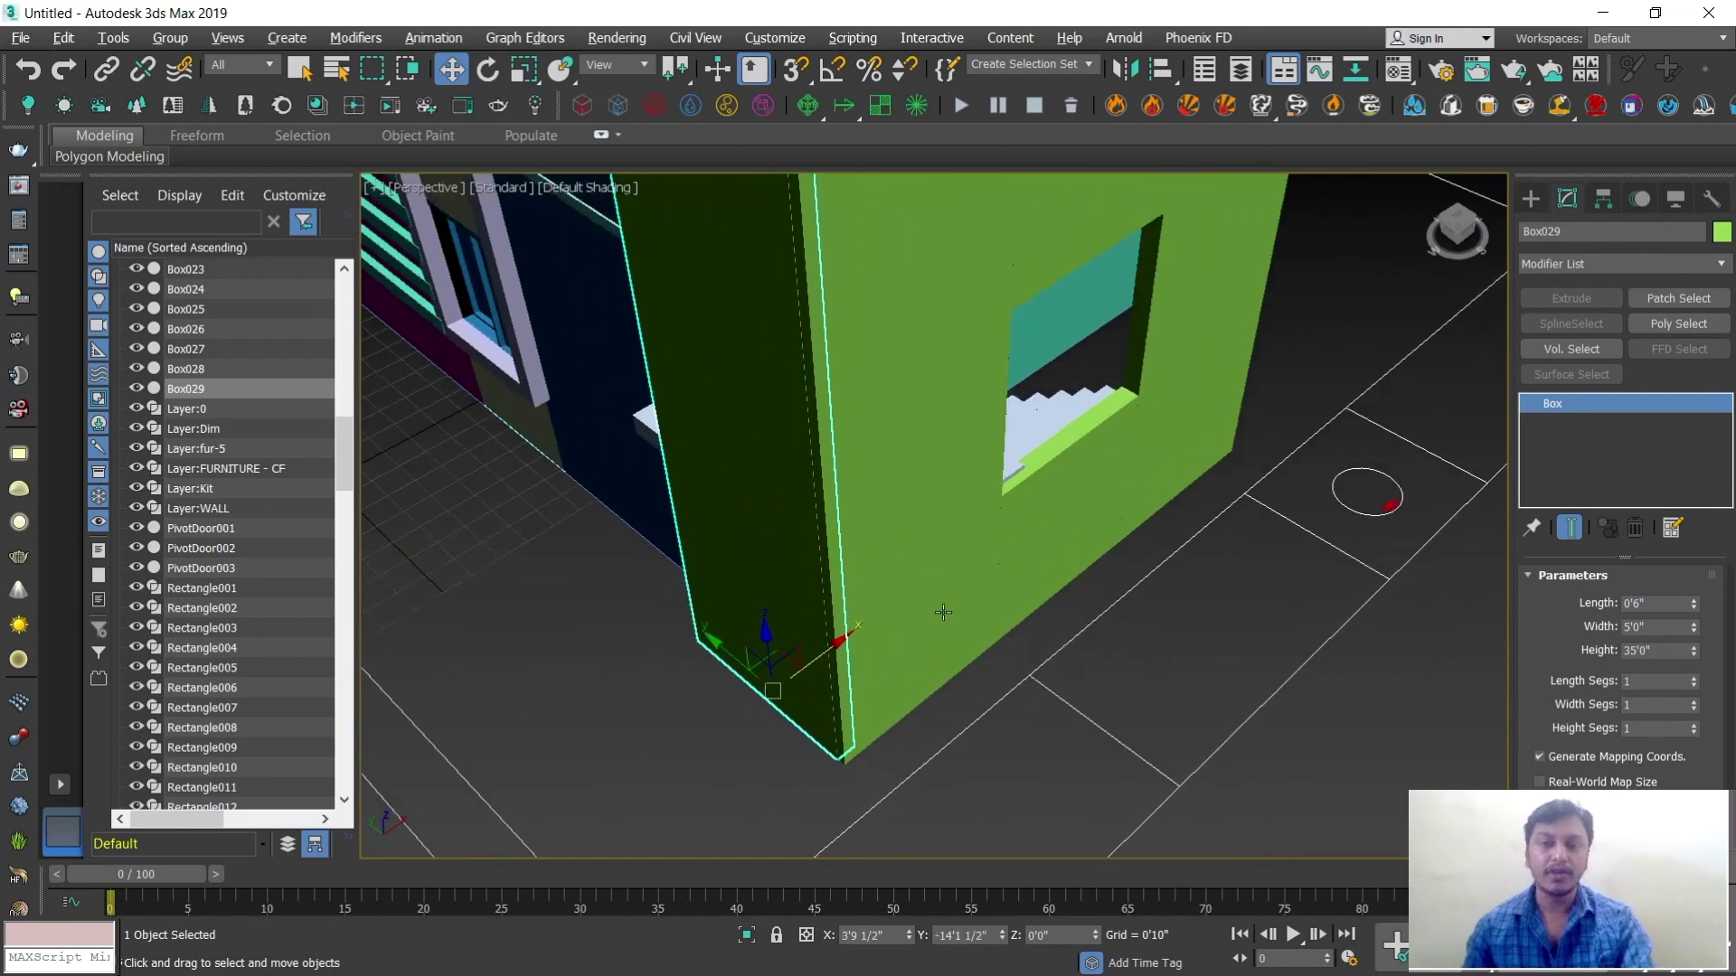
pyautogui.keyDown('alt'); pyautogui.moveTo(1011, 578); pyautogui.dragTo(873, 397, button='middle'); pyautogui.keyUp('alt')
pyautogui.click(1134, 512)
pyautogui.scroll(-3, 1112, 525)
pyautogui.scroll(3, 956, 497)
pyautogui.scroll(-2, 977, 578)
pyautogui.scroll(3, 954, 481)
pyautogui.scroll(3, 913, 425)
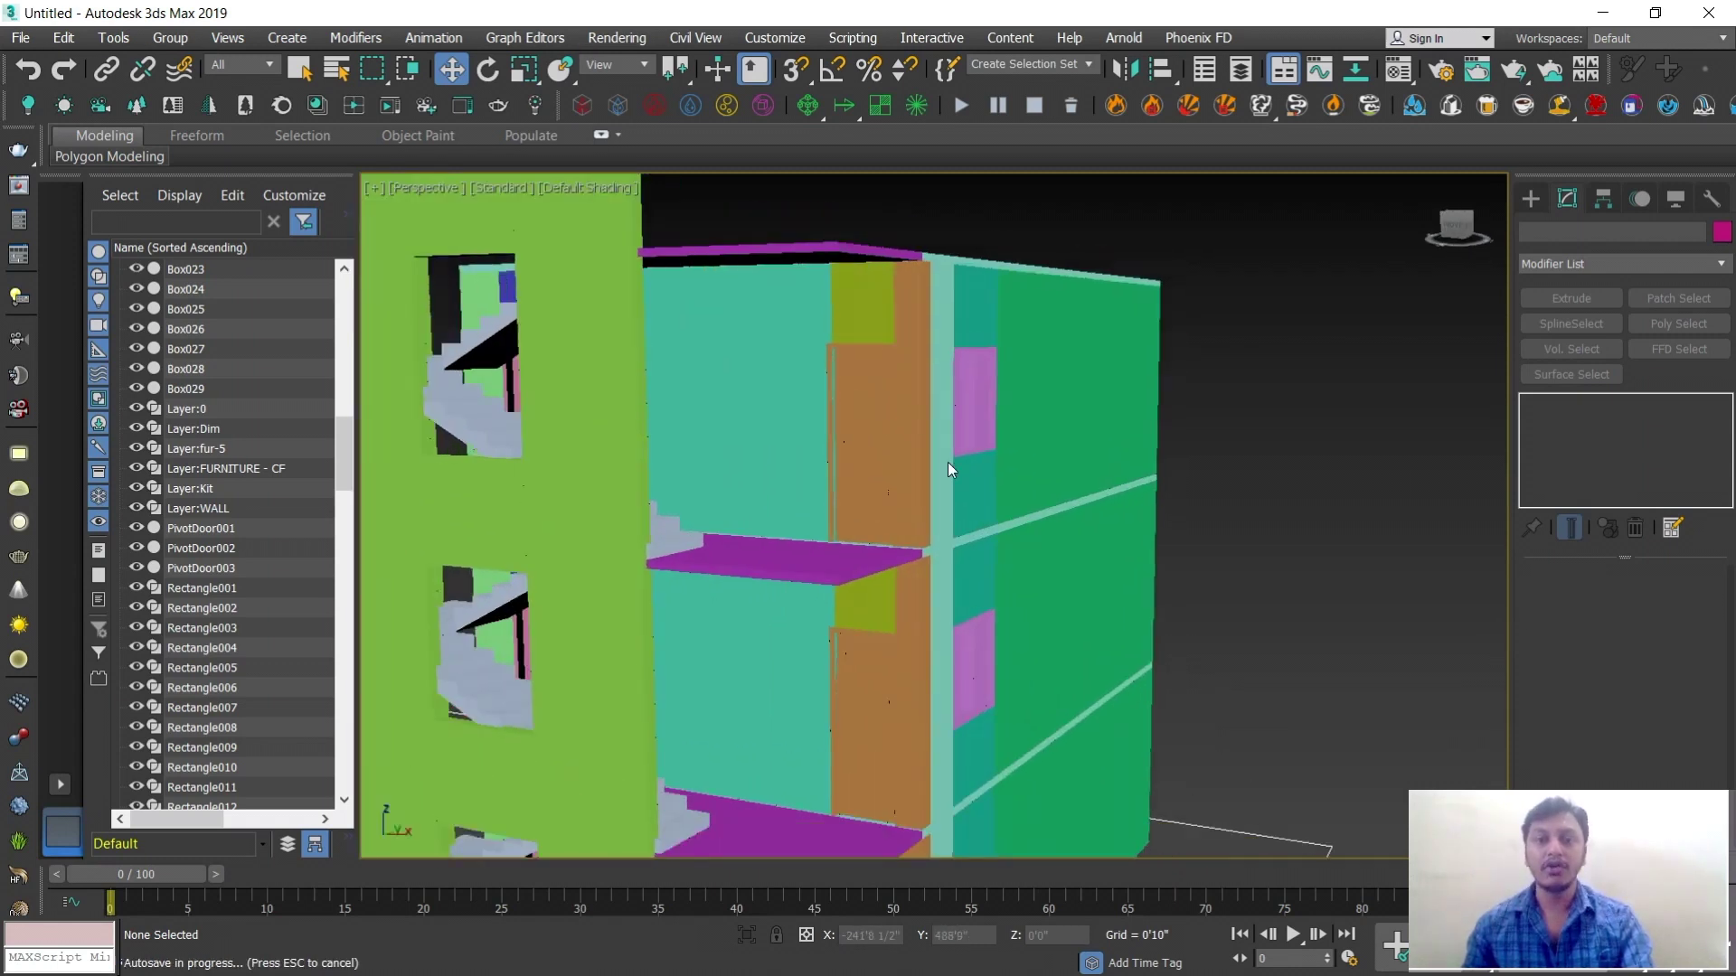
pyautogui.keyDown('alt'); pyautogui.moveTo(948, 462); pyautogui.dragTo(973, 446, button='middle'); pyautogui.keyUp('alt')
pyautogui.moveTo(878, 325); pyautogui.dragTo(909, 365, button='middle')
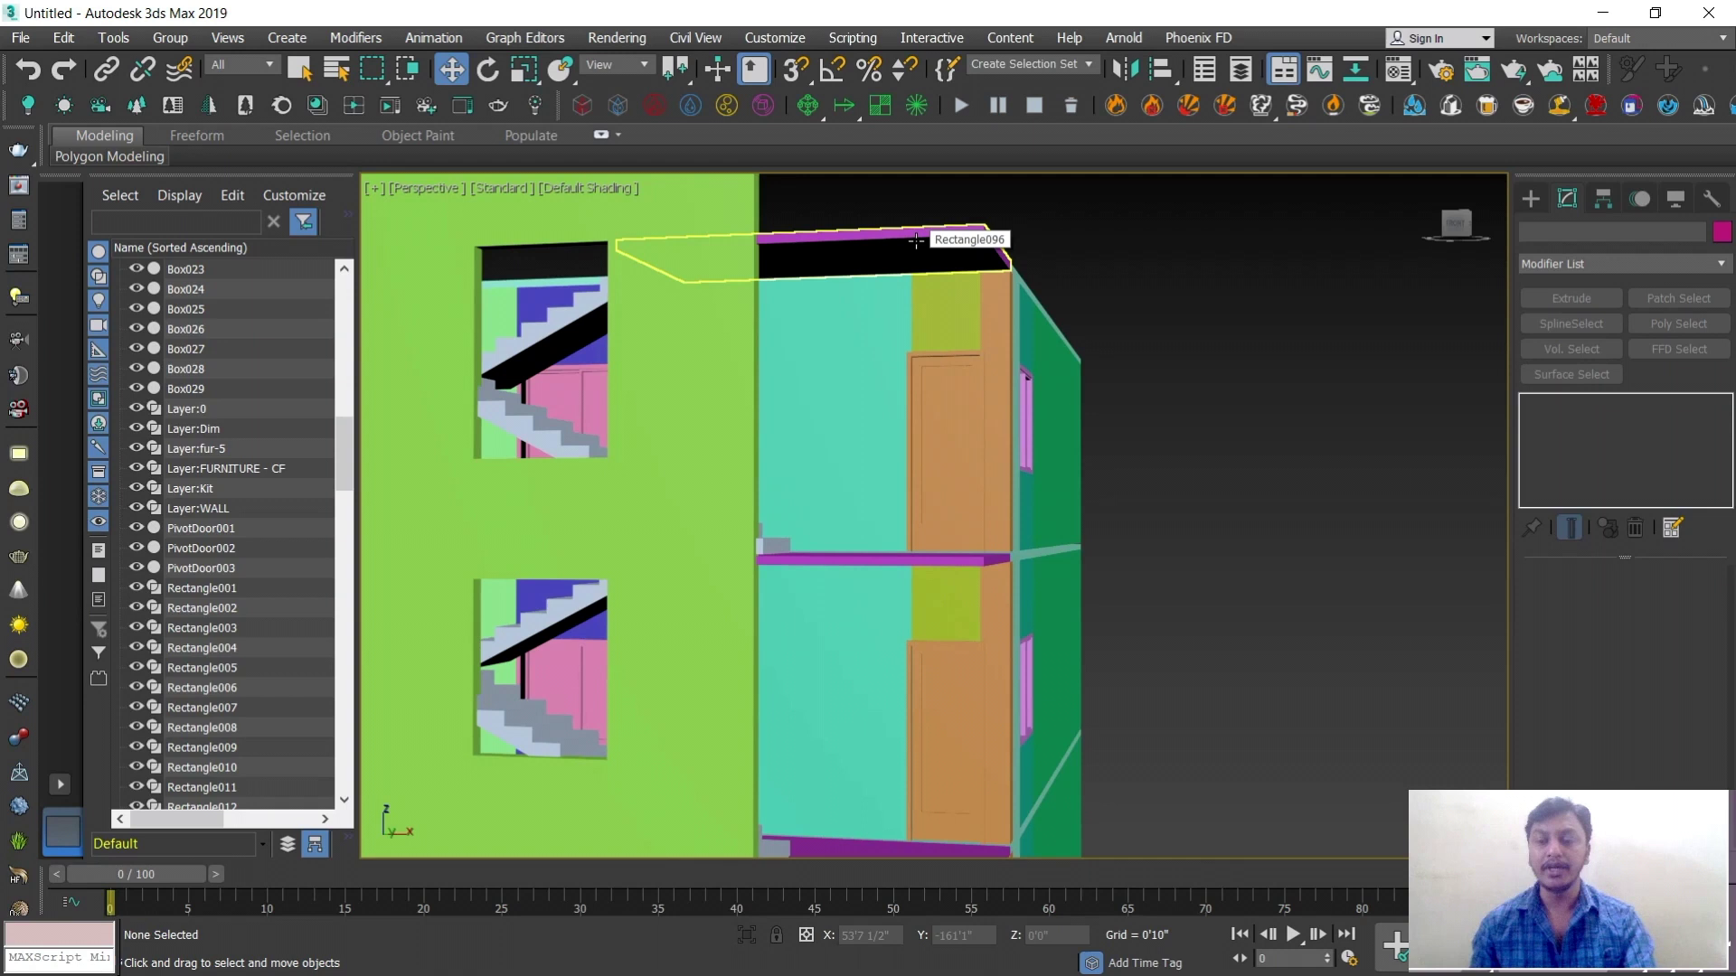
# Draw an L-shaped line in the Top view along the balcony slab's open edges, from the wall round the outer corner to the stair screen
pyautogui.click(1534, 198)
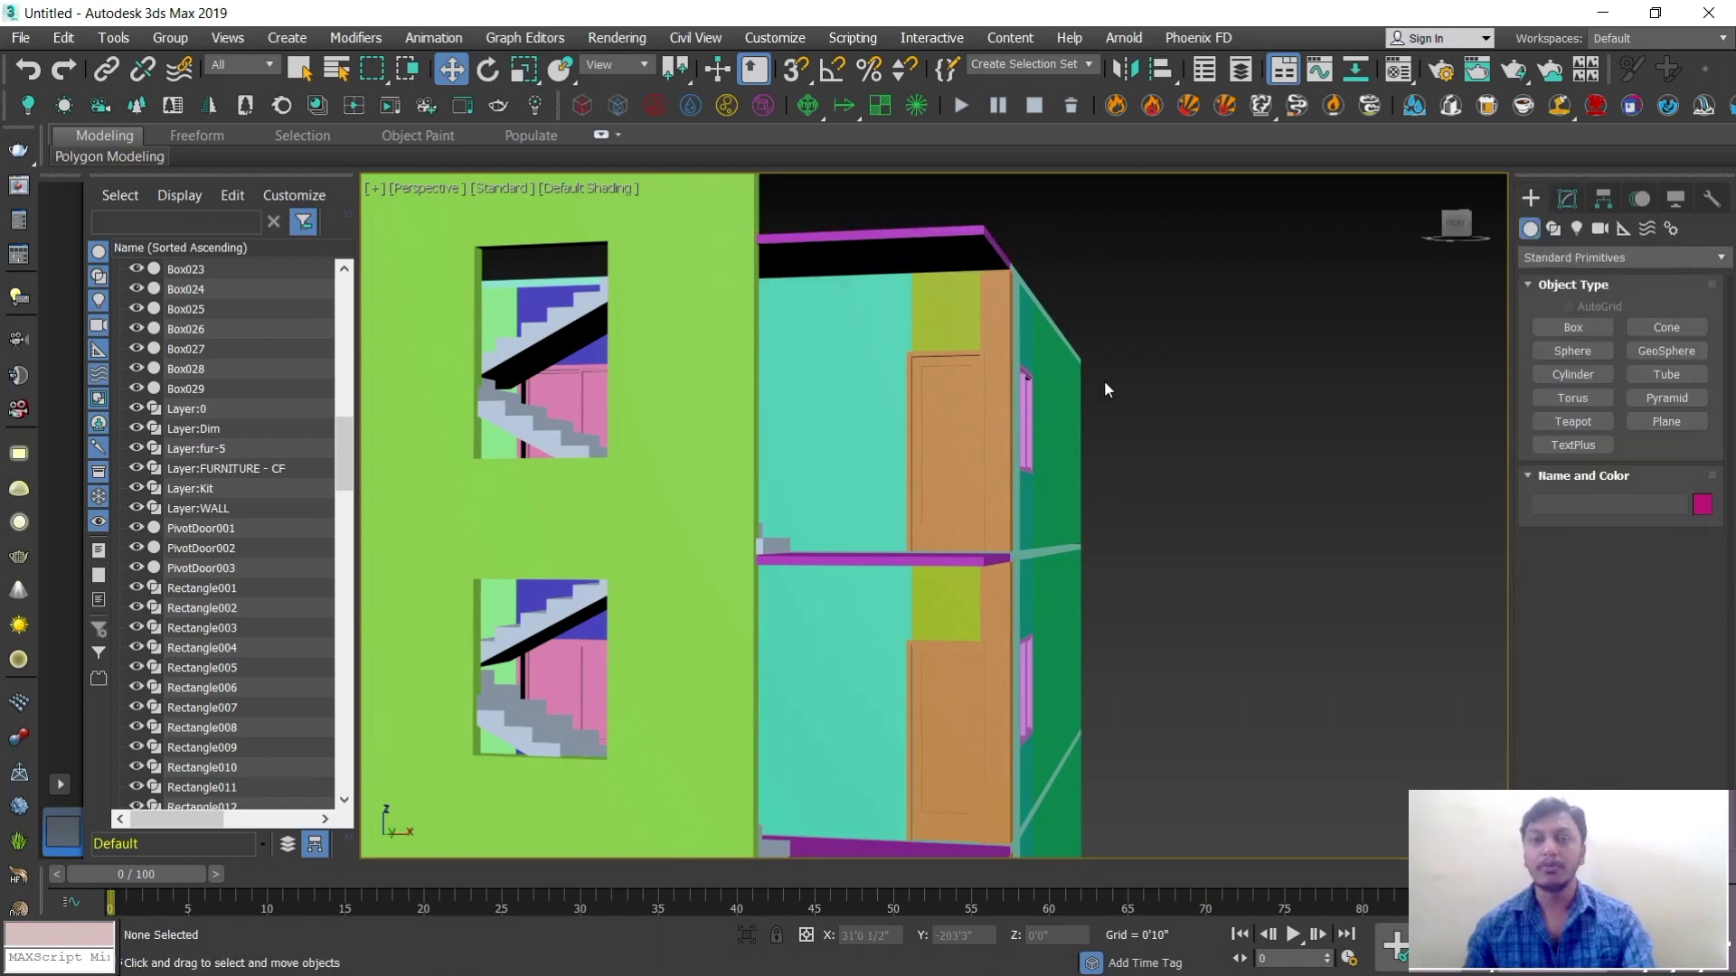
pyautogui.click(1555, 230)
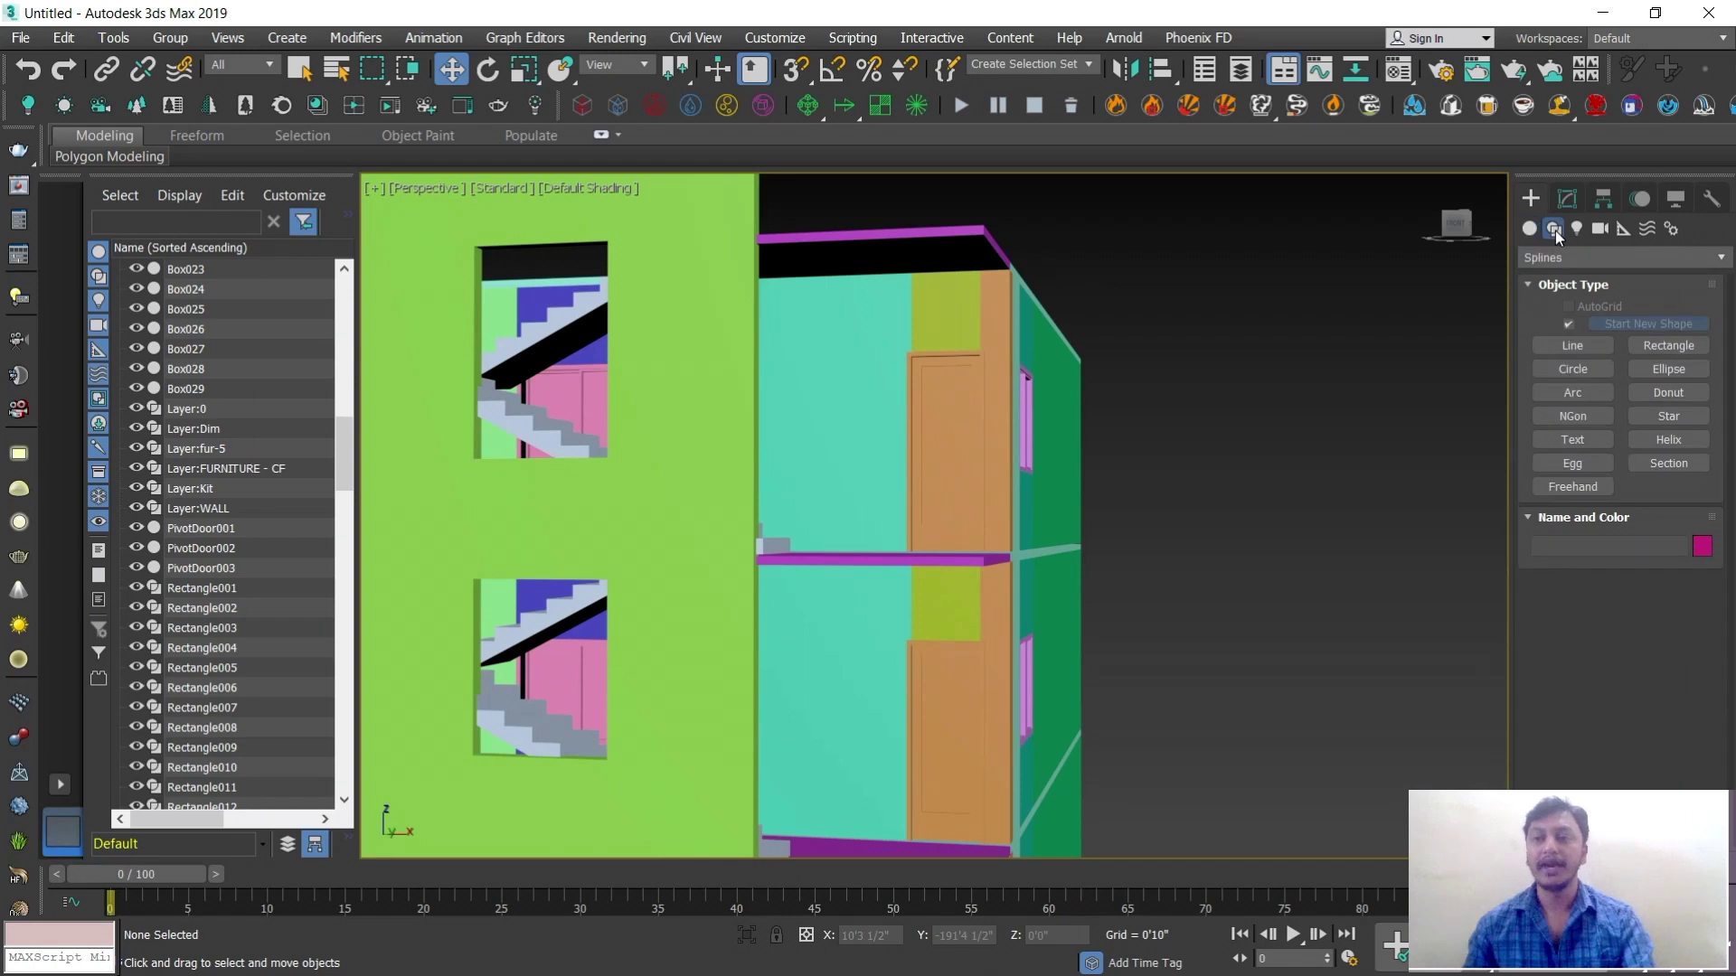
pyautogui.click(1596, 346)
pyautogui.hotkey('alt', 'w')
pyautogui.middleClick(763, 332)
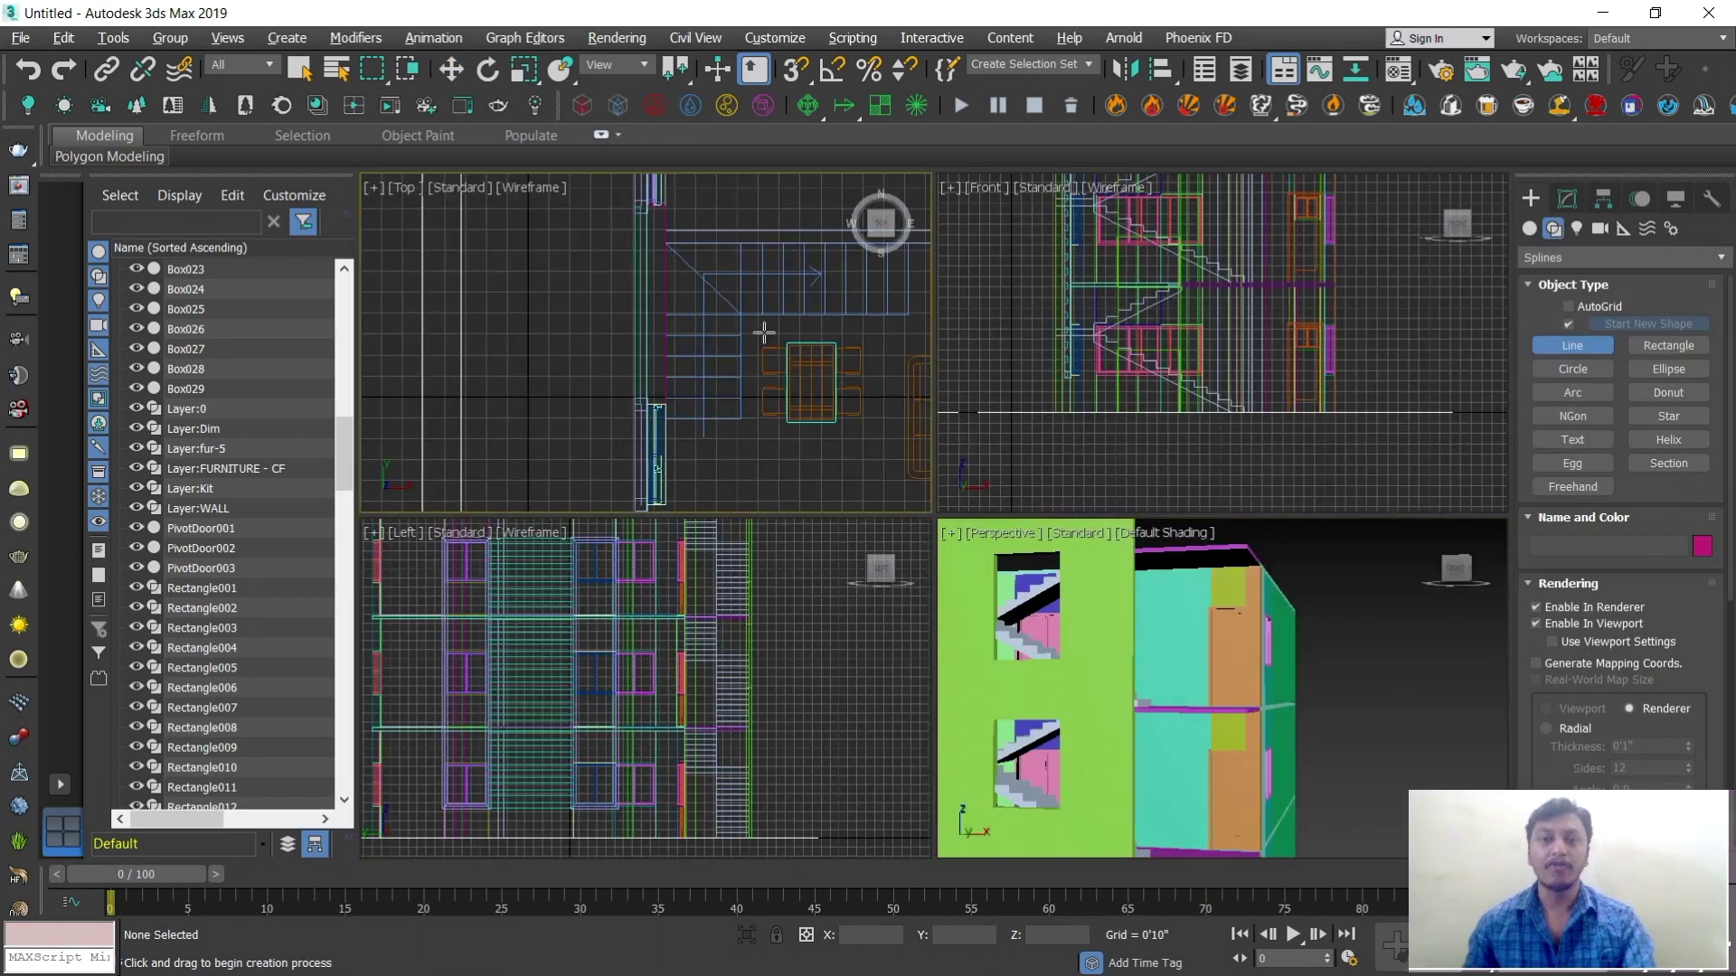
pyautogui.hotkey('alt', 'w')
pyautogui.moveTo(1077, 583); pyautogui.dragTo(861, 336, button='middle')
pyautogui.scroll(-3, 947, 469)
pyautogui.moveTo(1058, 597); pyautogui.dragTo(1058, 477, button='middle')
pyautogui.scroll(2, 1058, 476)
pyautogui.moveTo(1097, 574); pyautogui.dragTo(1105, 460, button='middle')
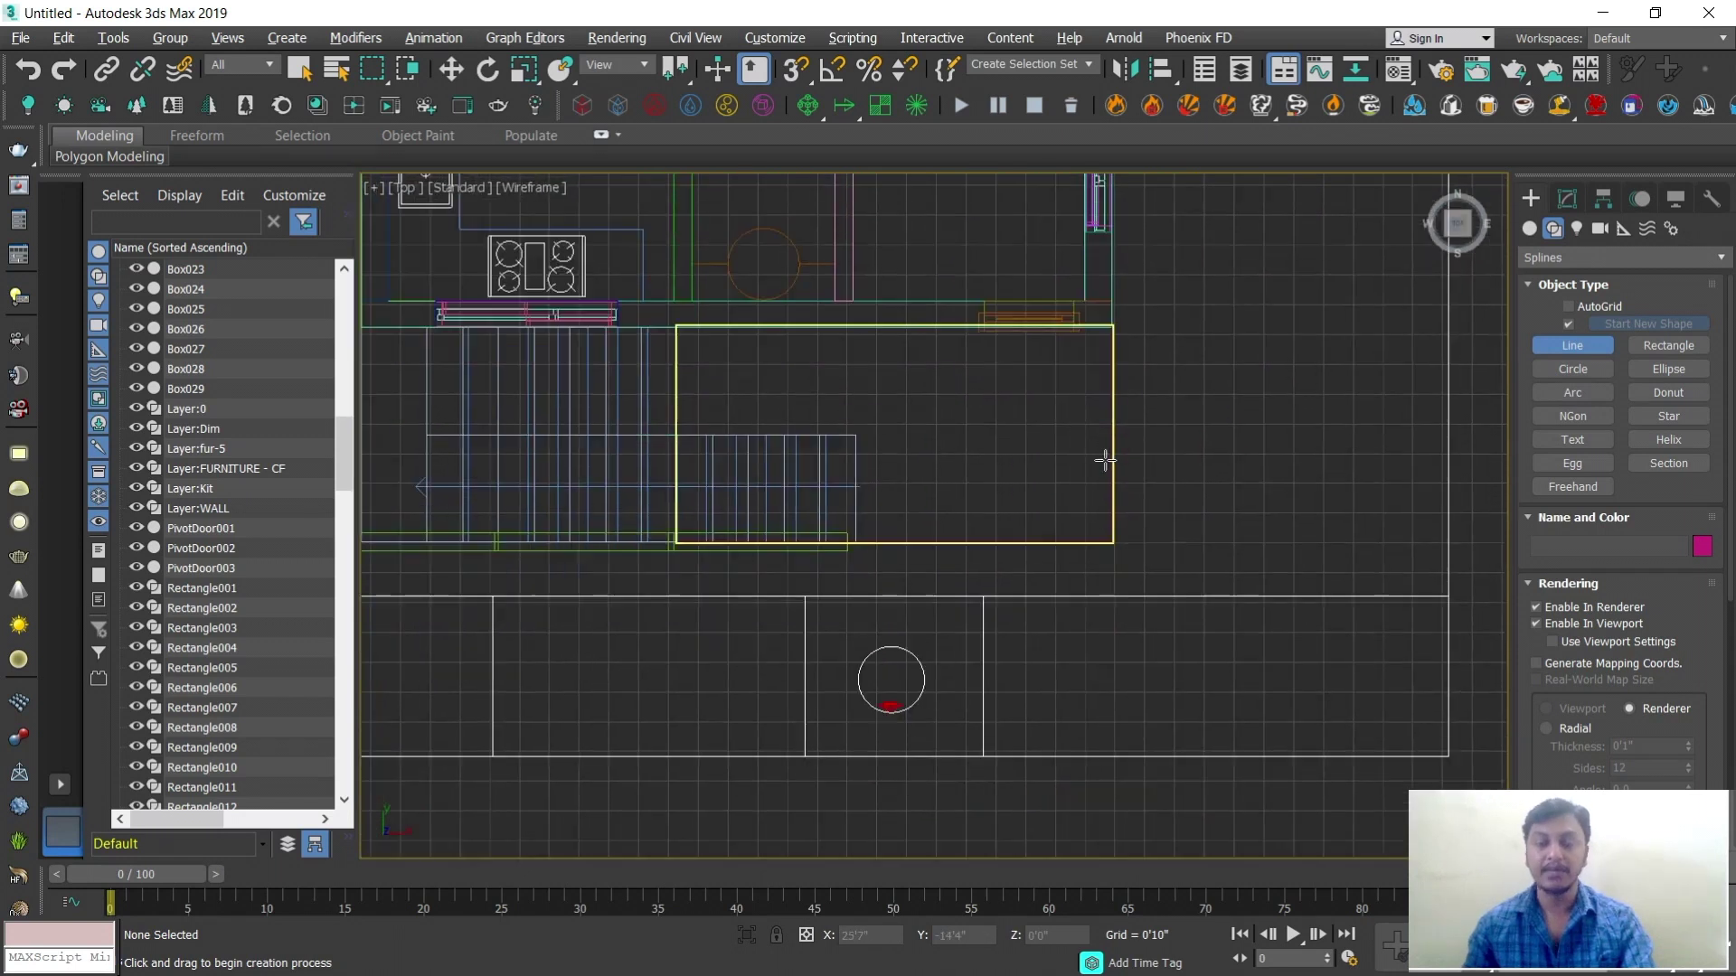
pyautogui.scroll(2, 929, 529)
pyautogui.scroll(-2, 1038, 434)
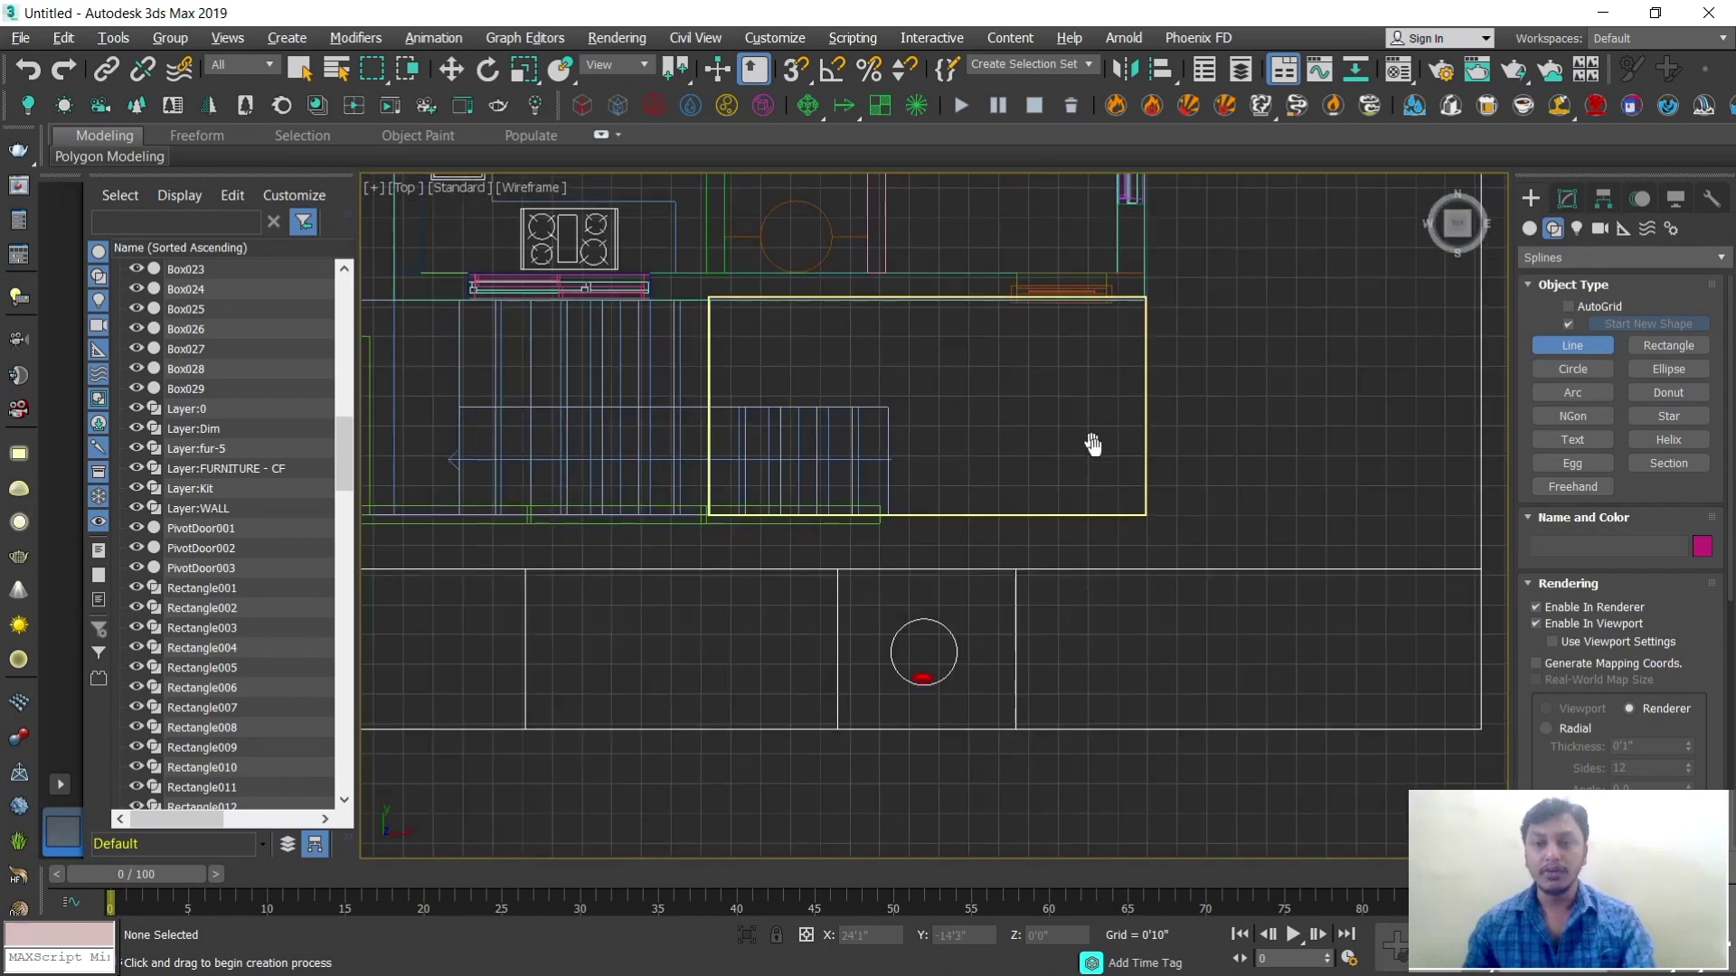
pyautogui.moveTo(1072, 368); pyautogui.dragTo(1084, 390, button='middle')
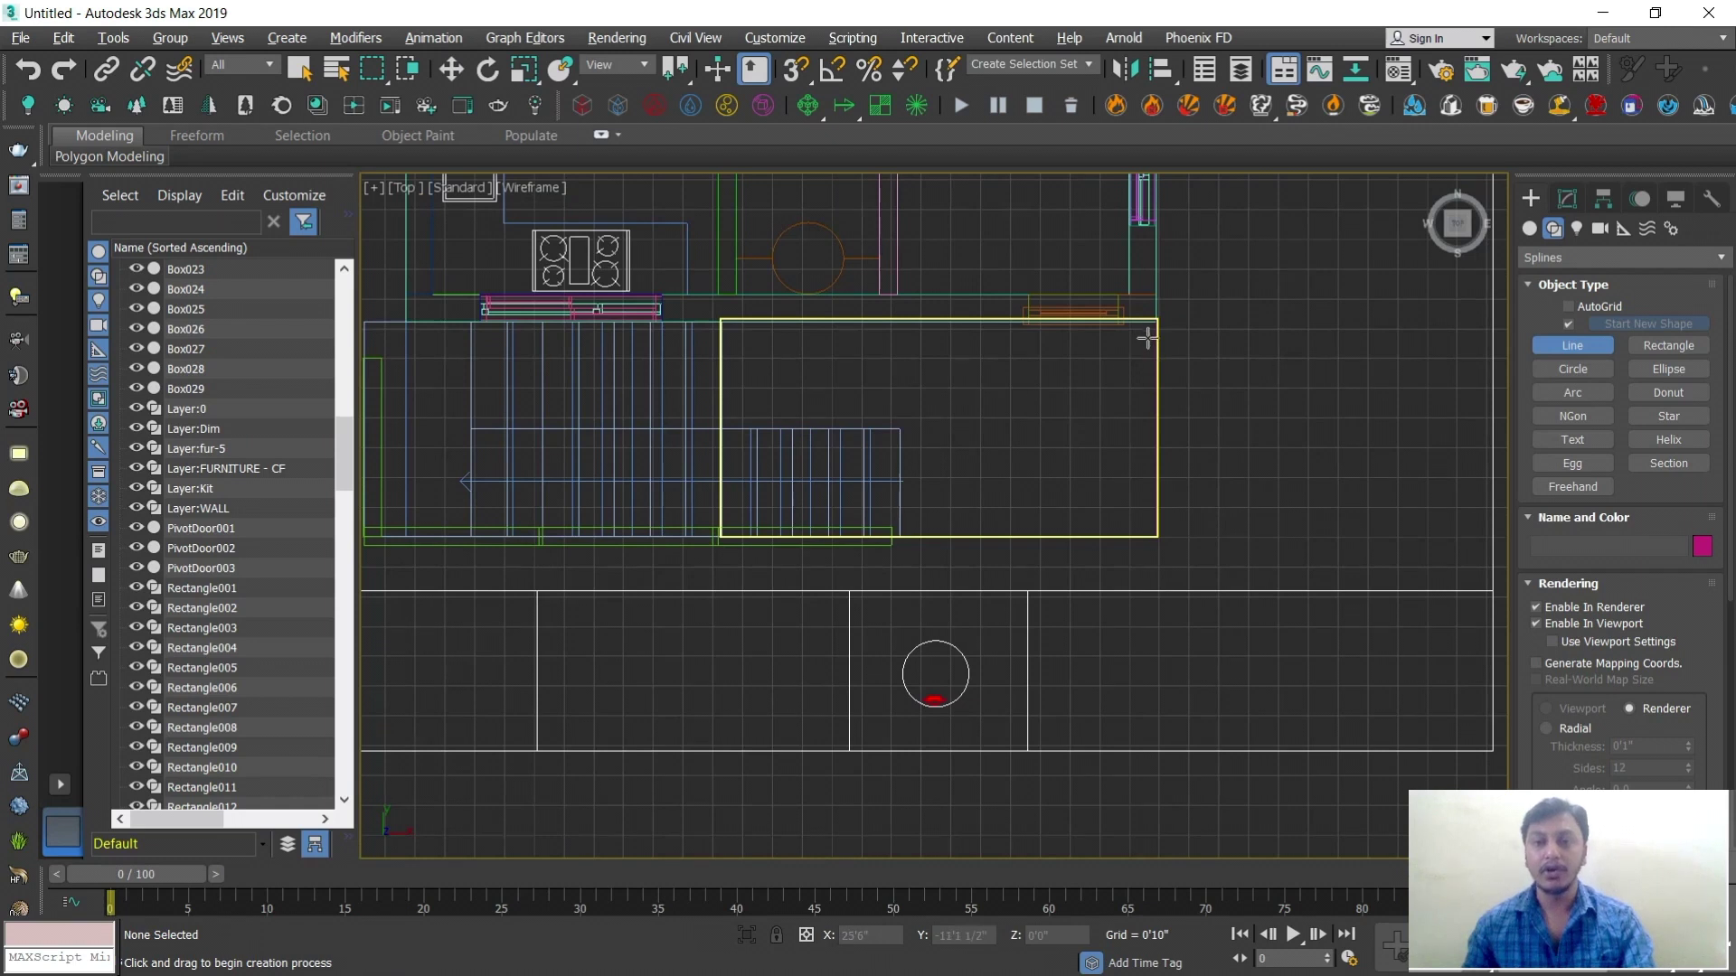
pyautogui.press('s')
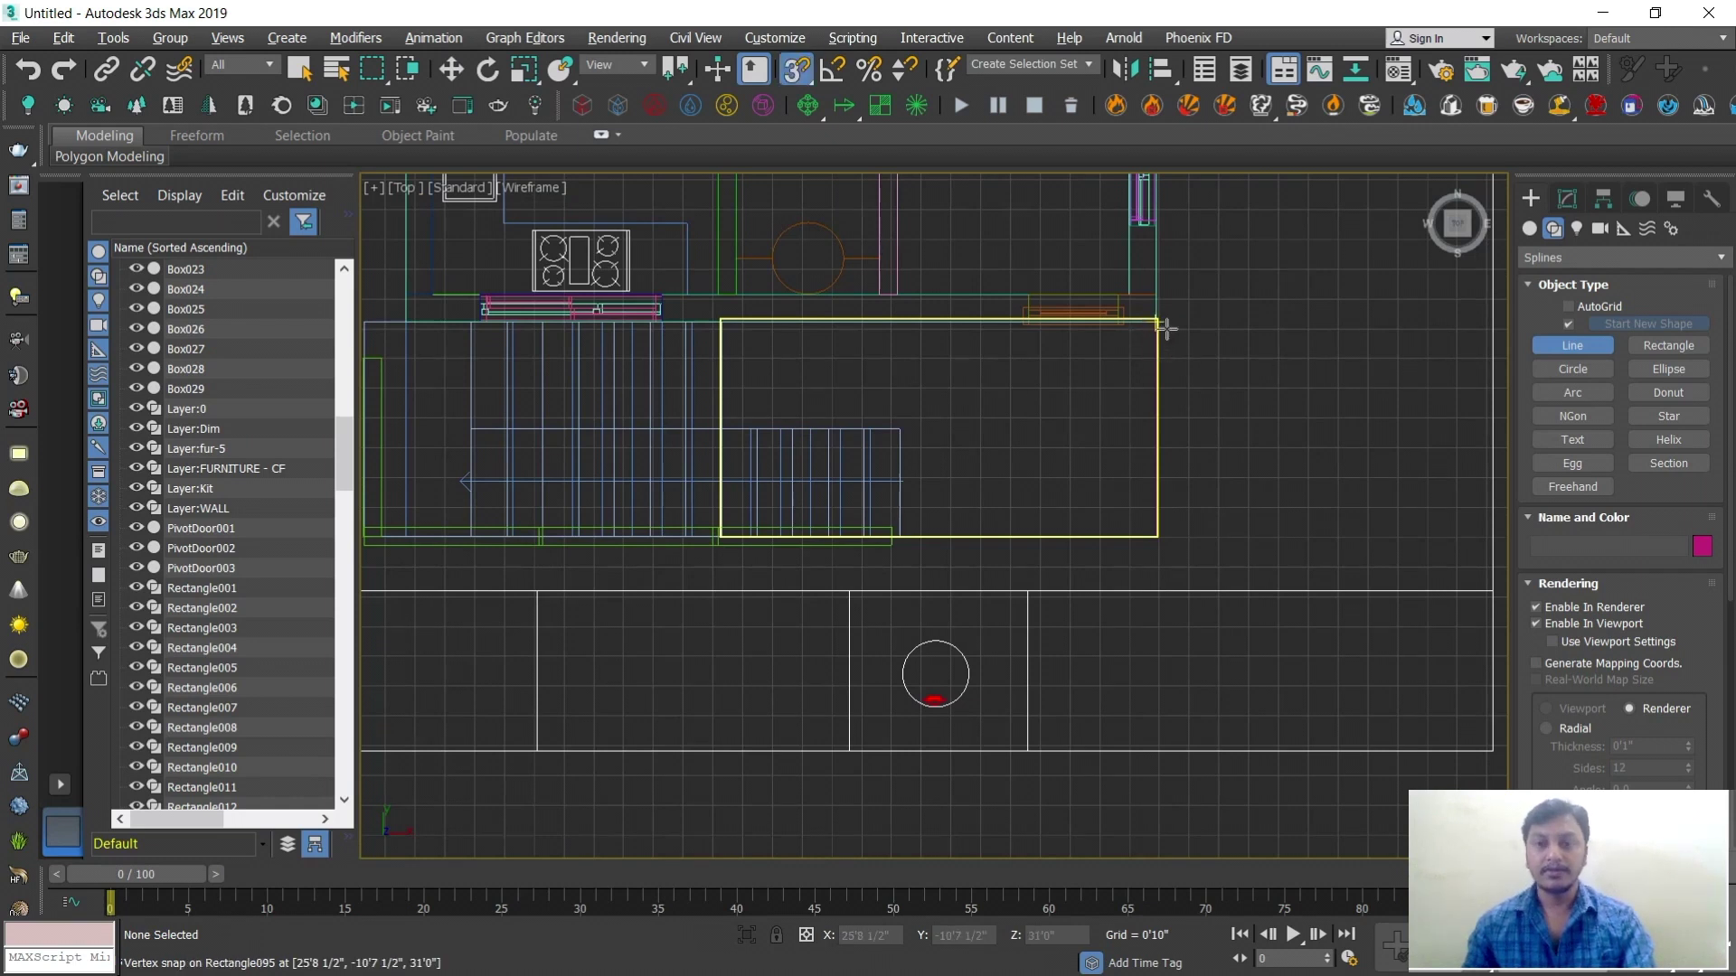
pyautogui.click(1158, 321)
pyautogui.click(1156, 537)
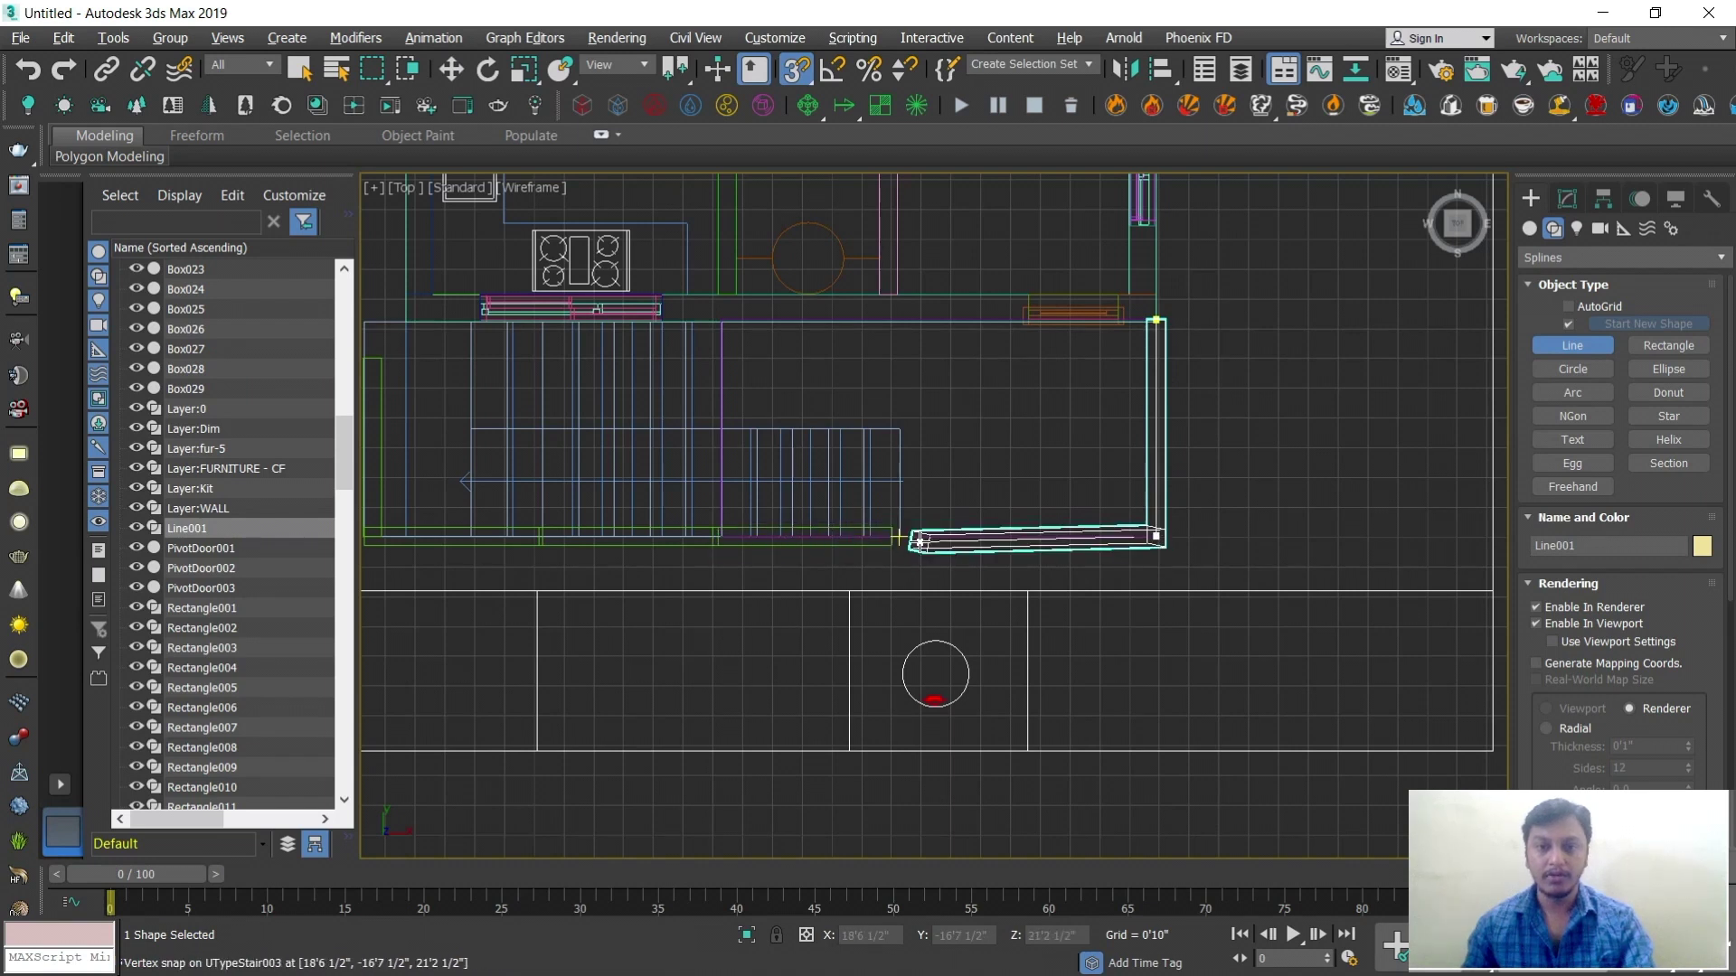
pyautogui.press('s')
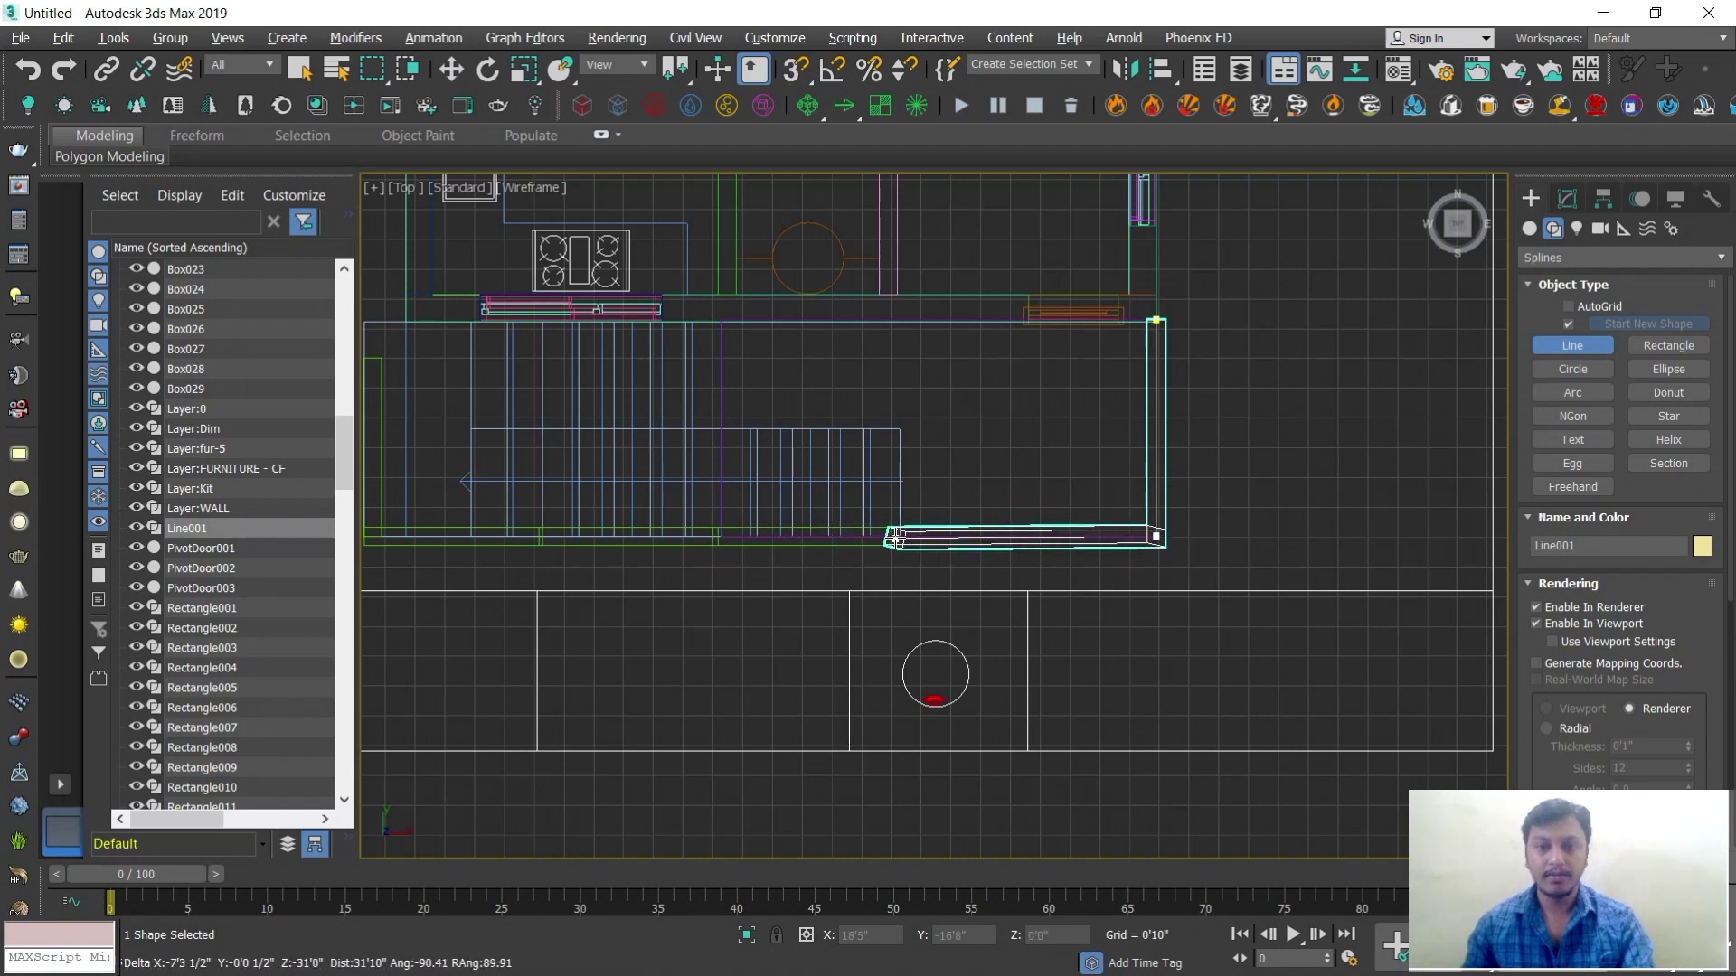
pyautogui.click(893, 538)
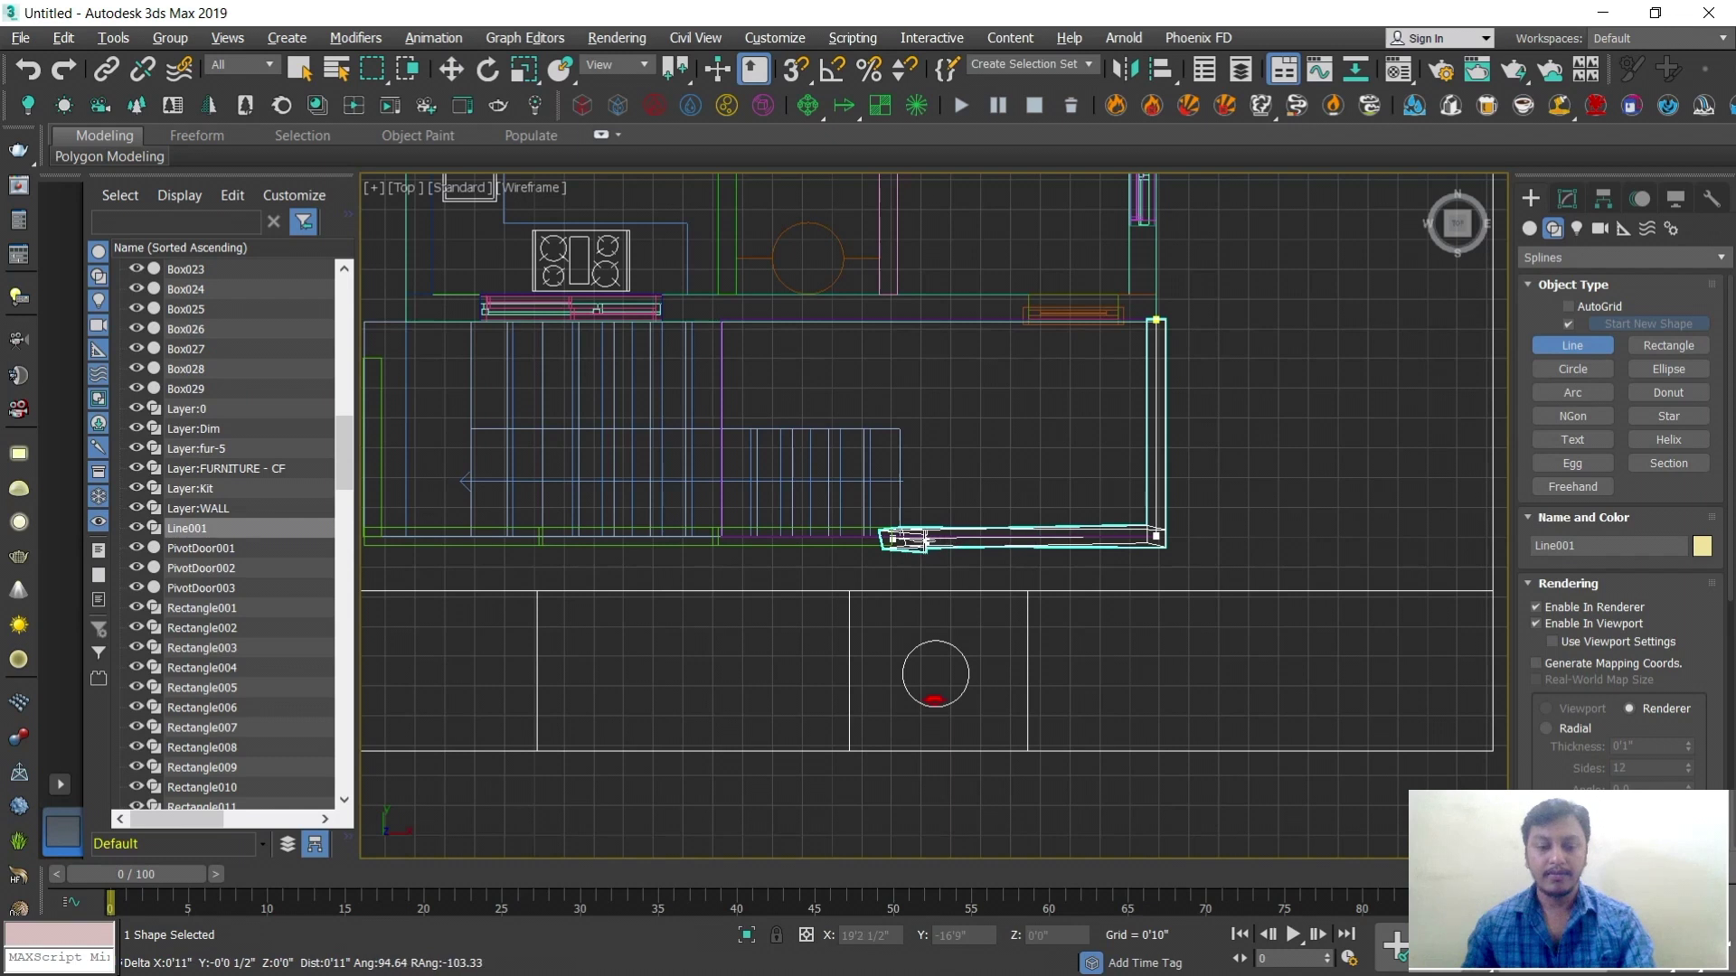
pyautogui.rightClick(924, 541)
pyautogui.rightClick(924, 540)
pyautogui.press('s')
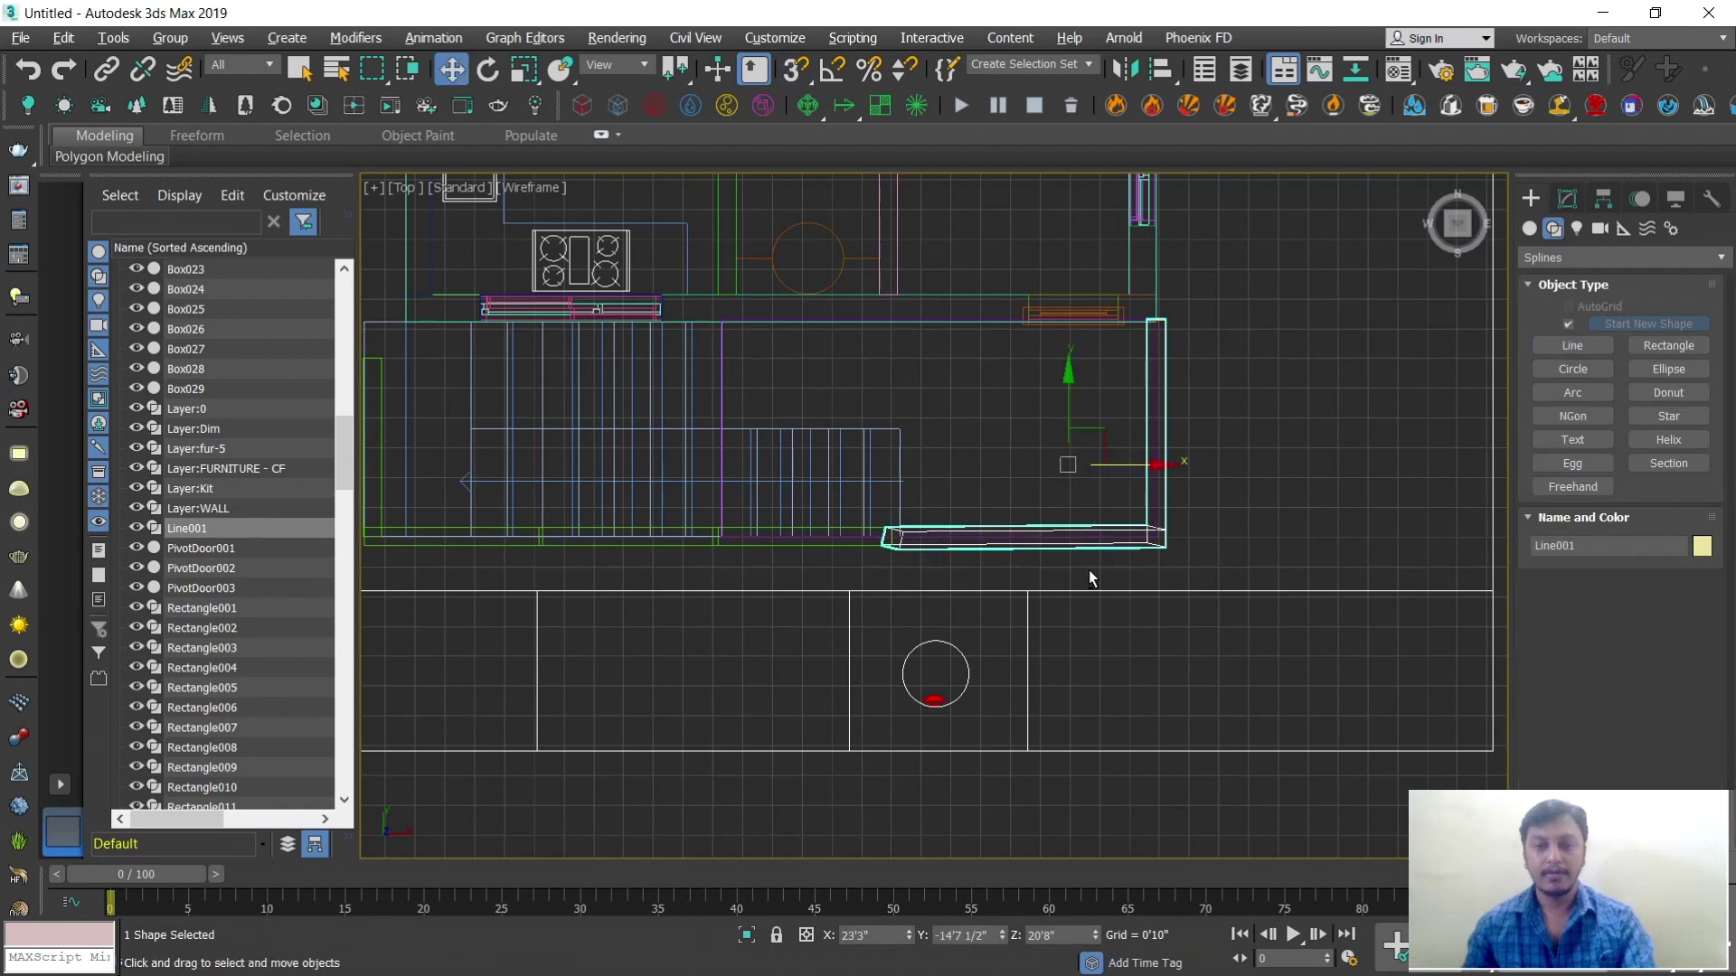
# Try to level the L-shaped line along the top balcony slab by raising its low end vertex to about Z 30'8"
pyautogui.hotkey('alt', 'w')
pyautogui.hotkey('alt', 'w')
pyautogui.scroll(-4, 1064, 567)
pyautogui.keyDown('alt'); pyautogui.moveTo(1066, 585); pyautogui.dragTo(1085, 343, button='middle'); pyautogui.keyUp('alt')
pyautogui.keyDown('alt'); pyautogui.moveTo(1049, 542); pyautogui.dragTo(1084, 350, button='middle'); pyautogui.keyUp('alt')
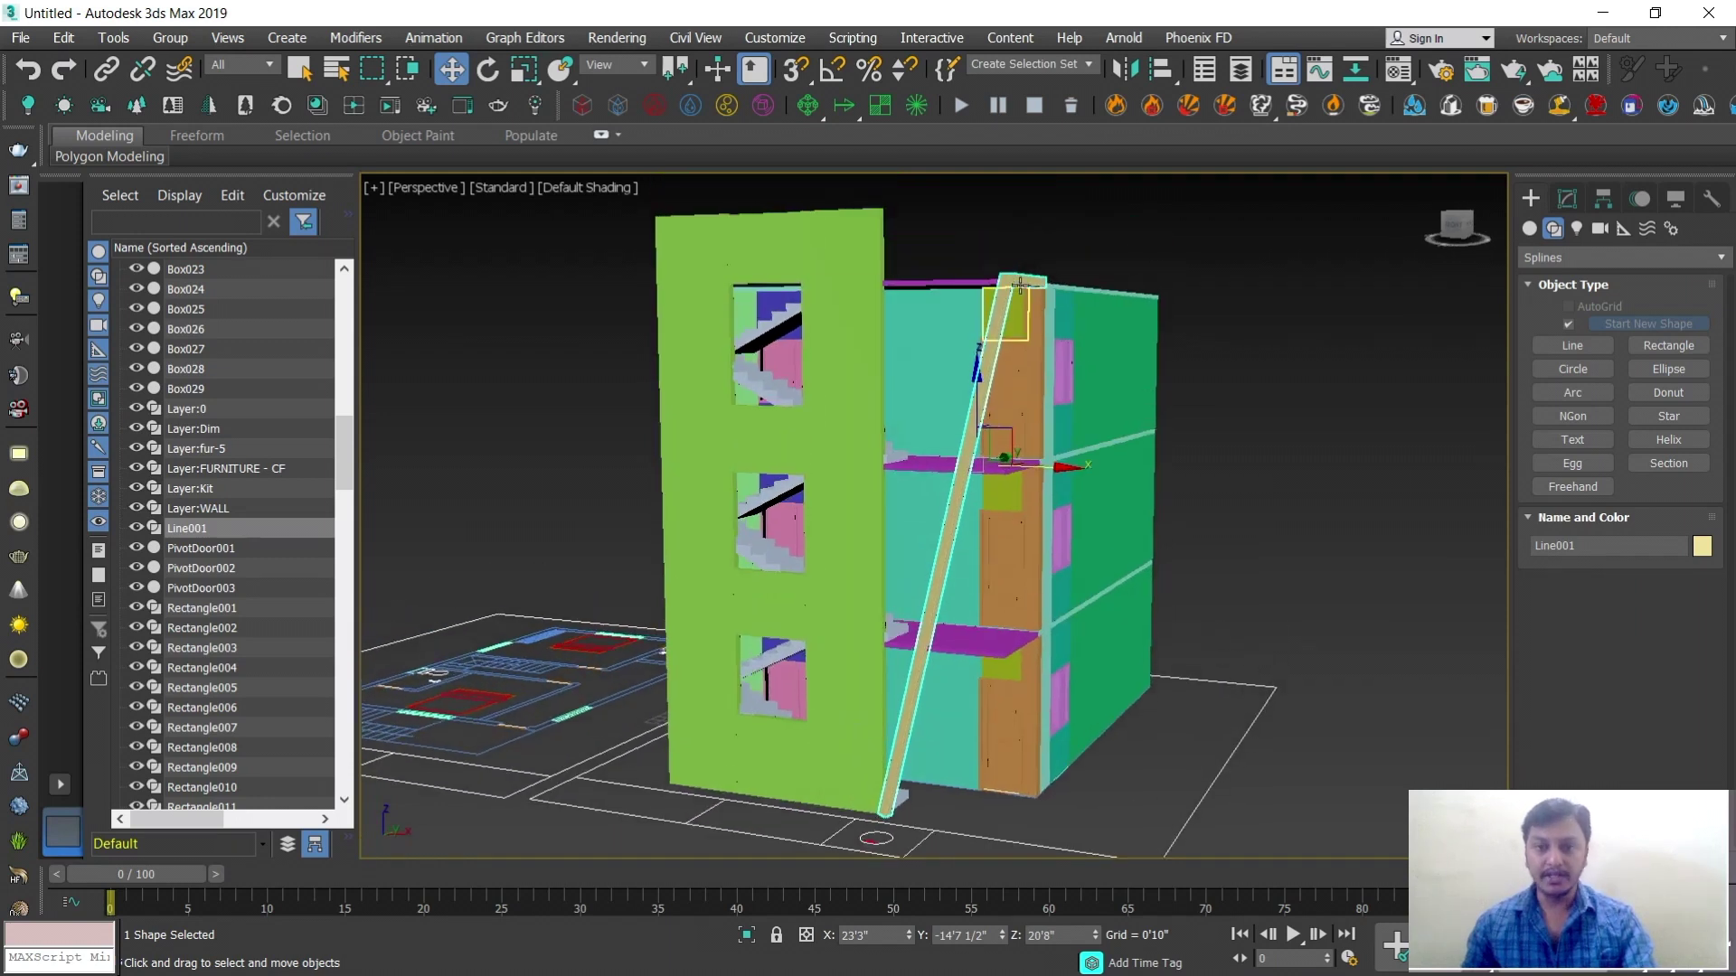
pyautogui.moveTo(1013, 654); pyautogui.dragTo(1019, 632, button='middle')
pyautogui.scroll(2, 990, 712)
pyautogui.scroll(-2, 1270, 498)
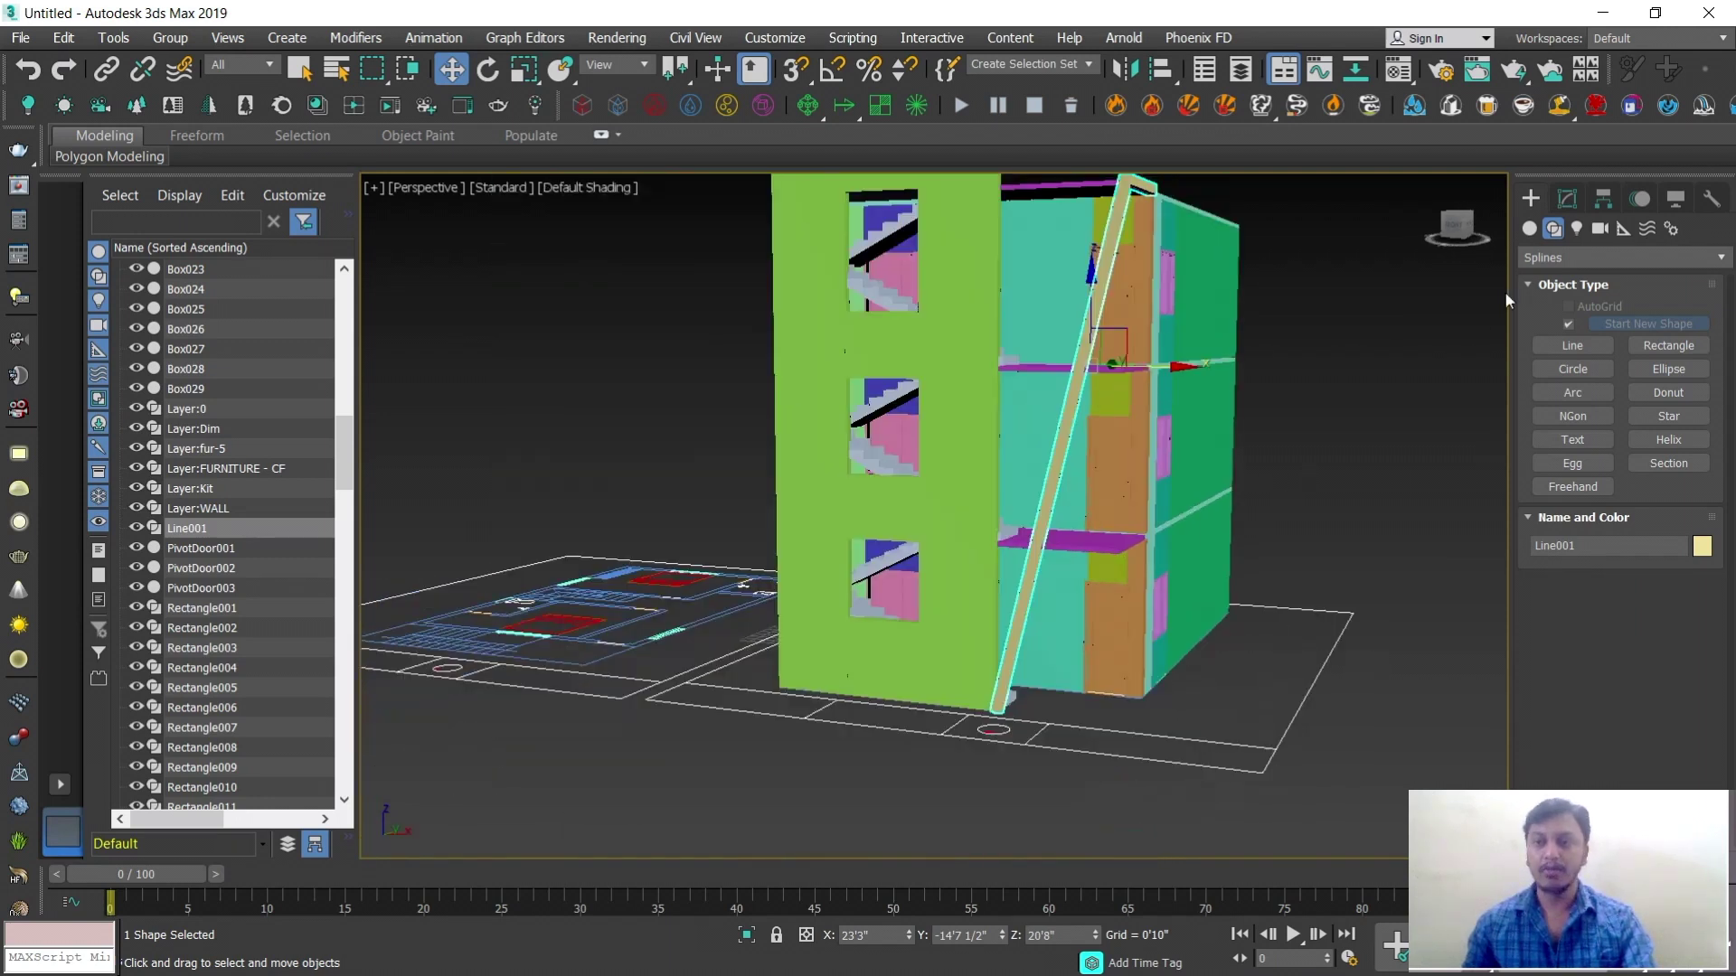
pyautogui.click(1568, 199)
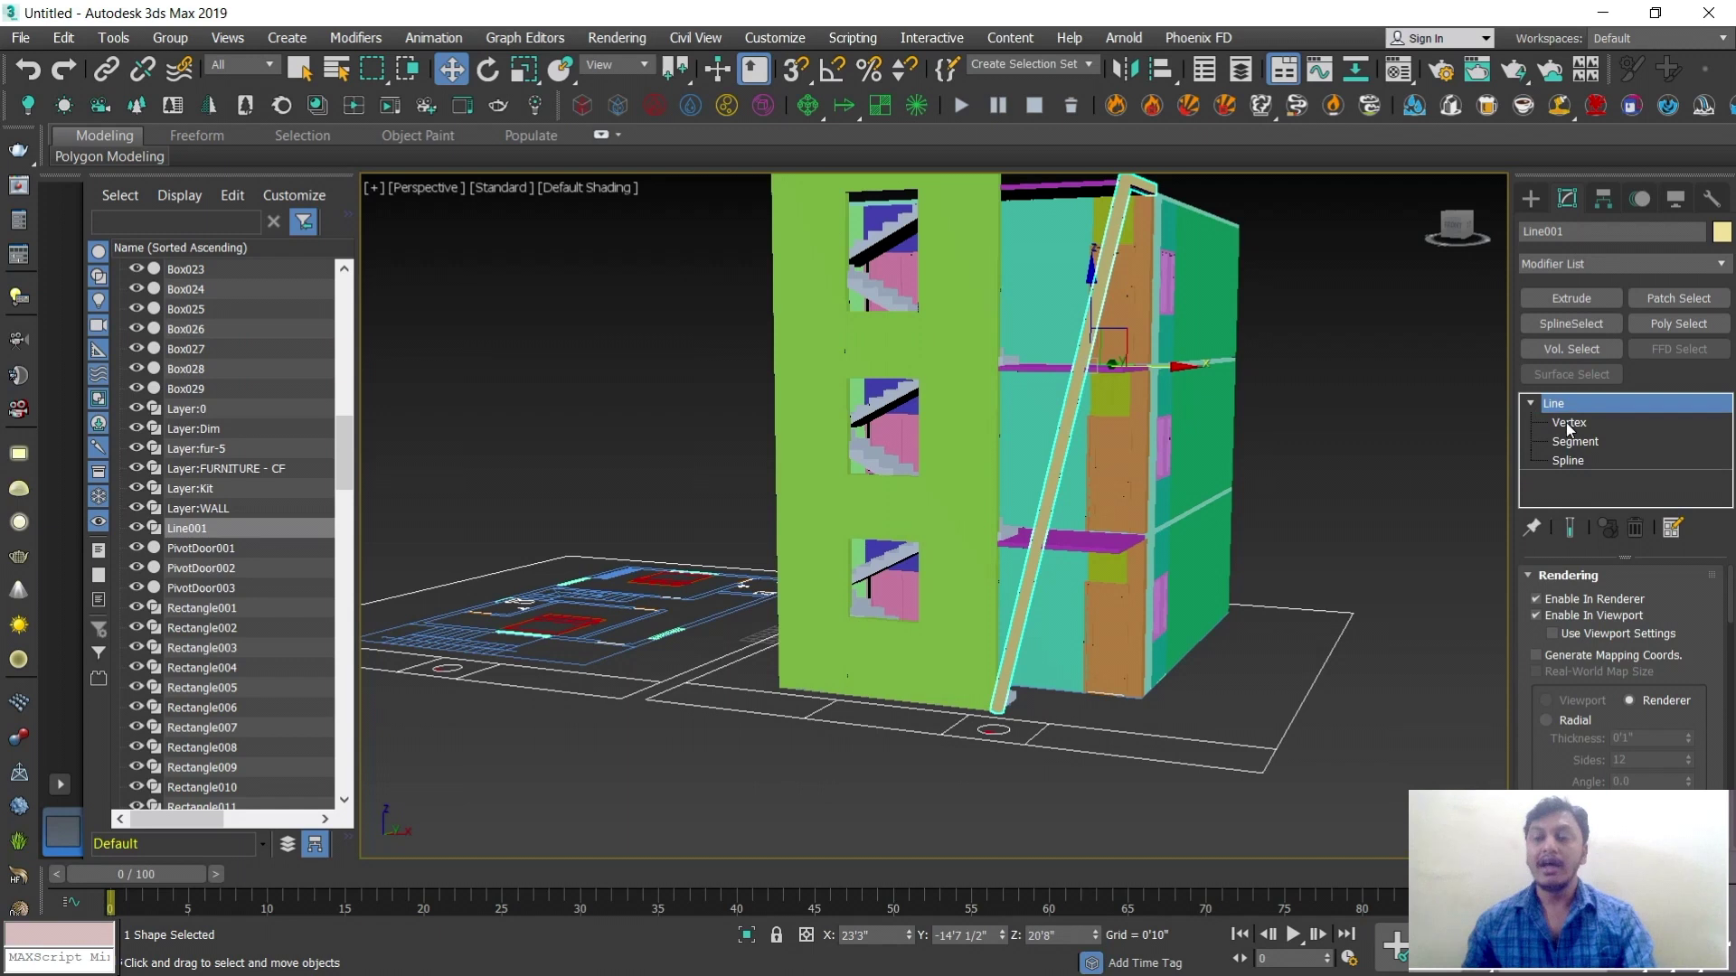
pyautogui.click(1566, 421)
pyautogui.click(997, 705)
pyautogui.moveTo(998, 656); pyautogui.dragTo(978, 288)
pyautogui.scroll(4, 988, 489)
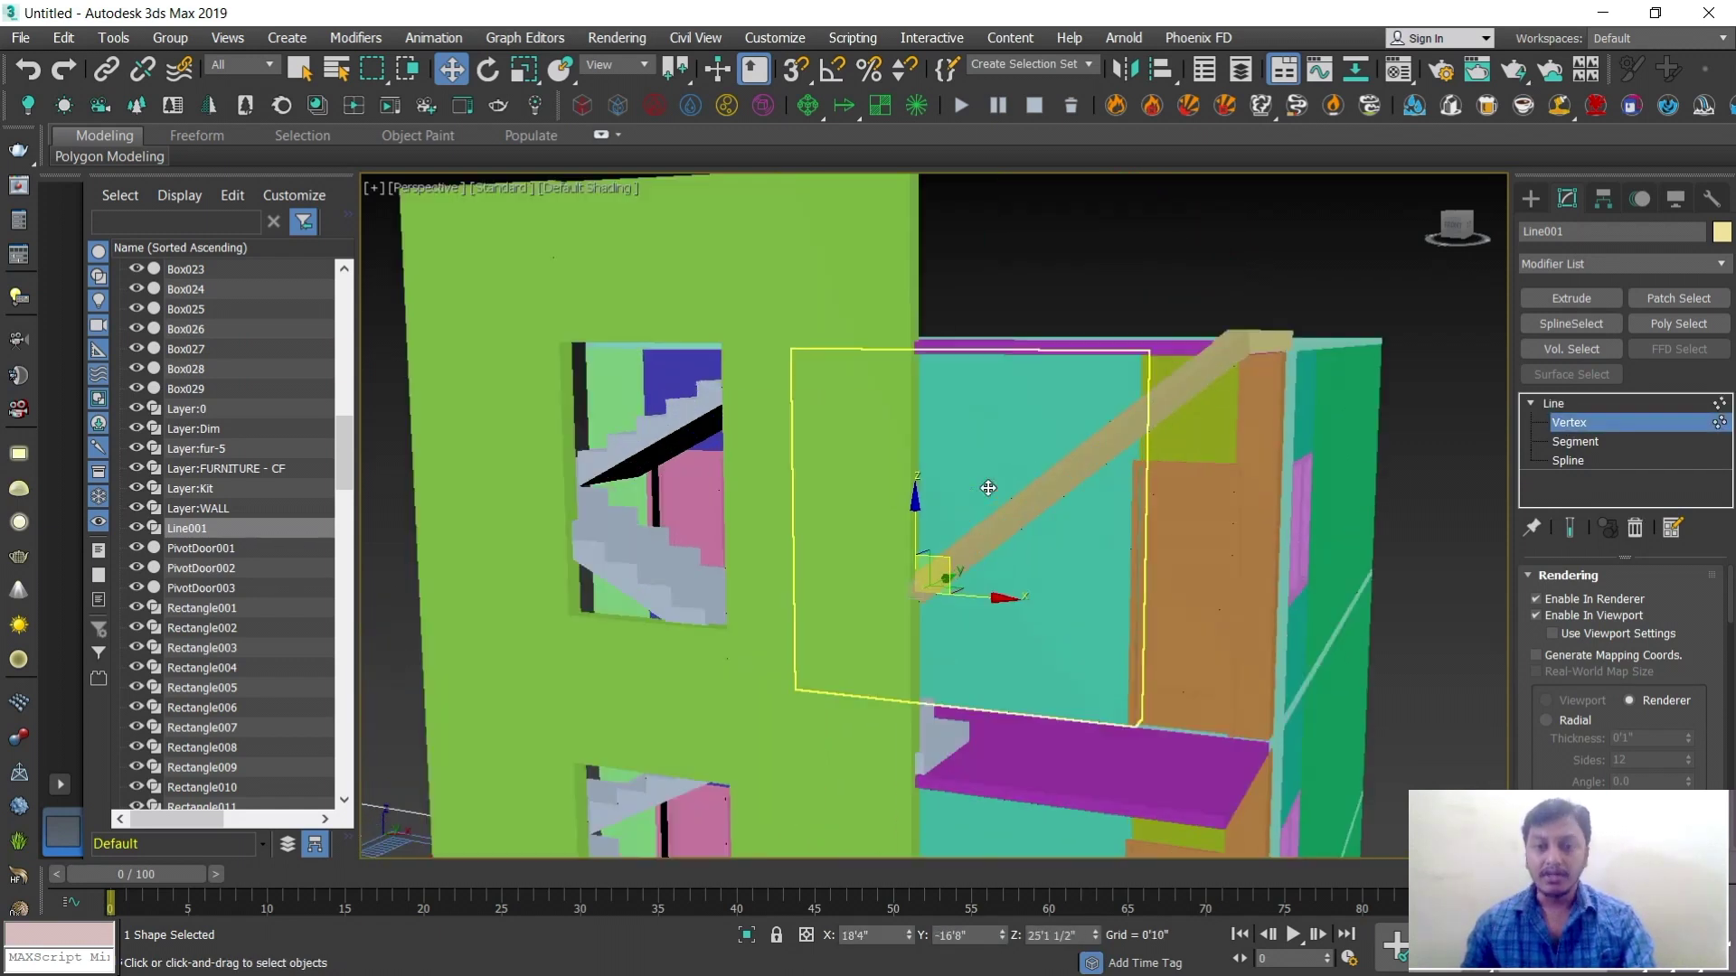
pyautogui.scroll(2, 988, 488)
pyautogui.moveTo(868, 585); pyautogui.dragTo(874, 207)
pyautogui.scroll(-3, 1239, 390)
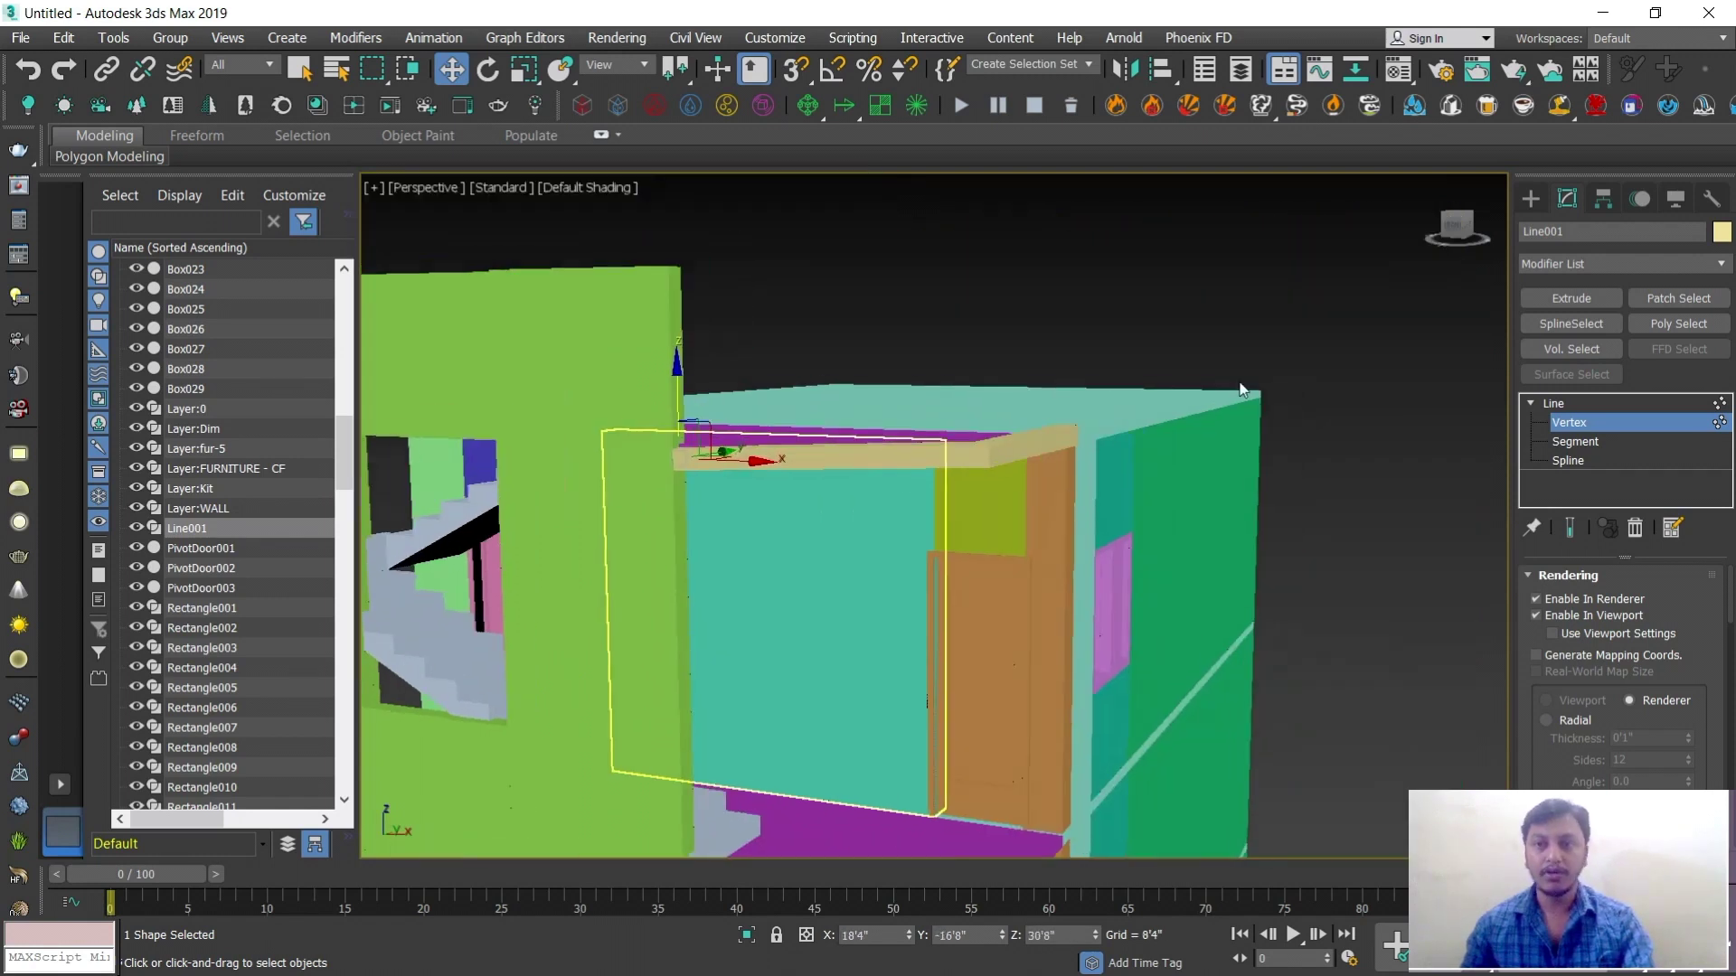
# Delete the L-shaped line from the top balcony slab
pyautogui.click(1529, 199)
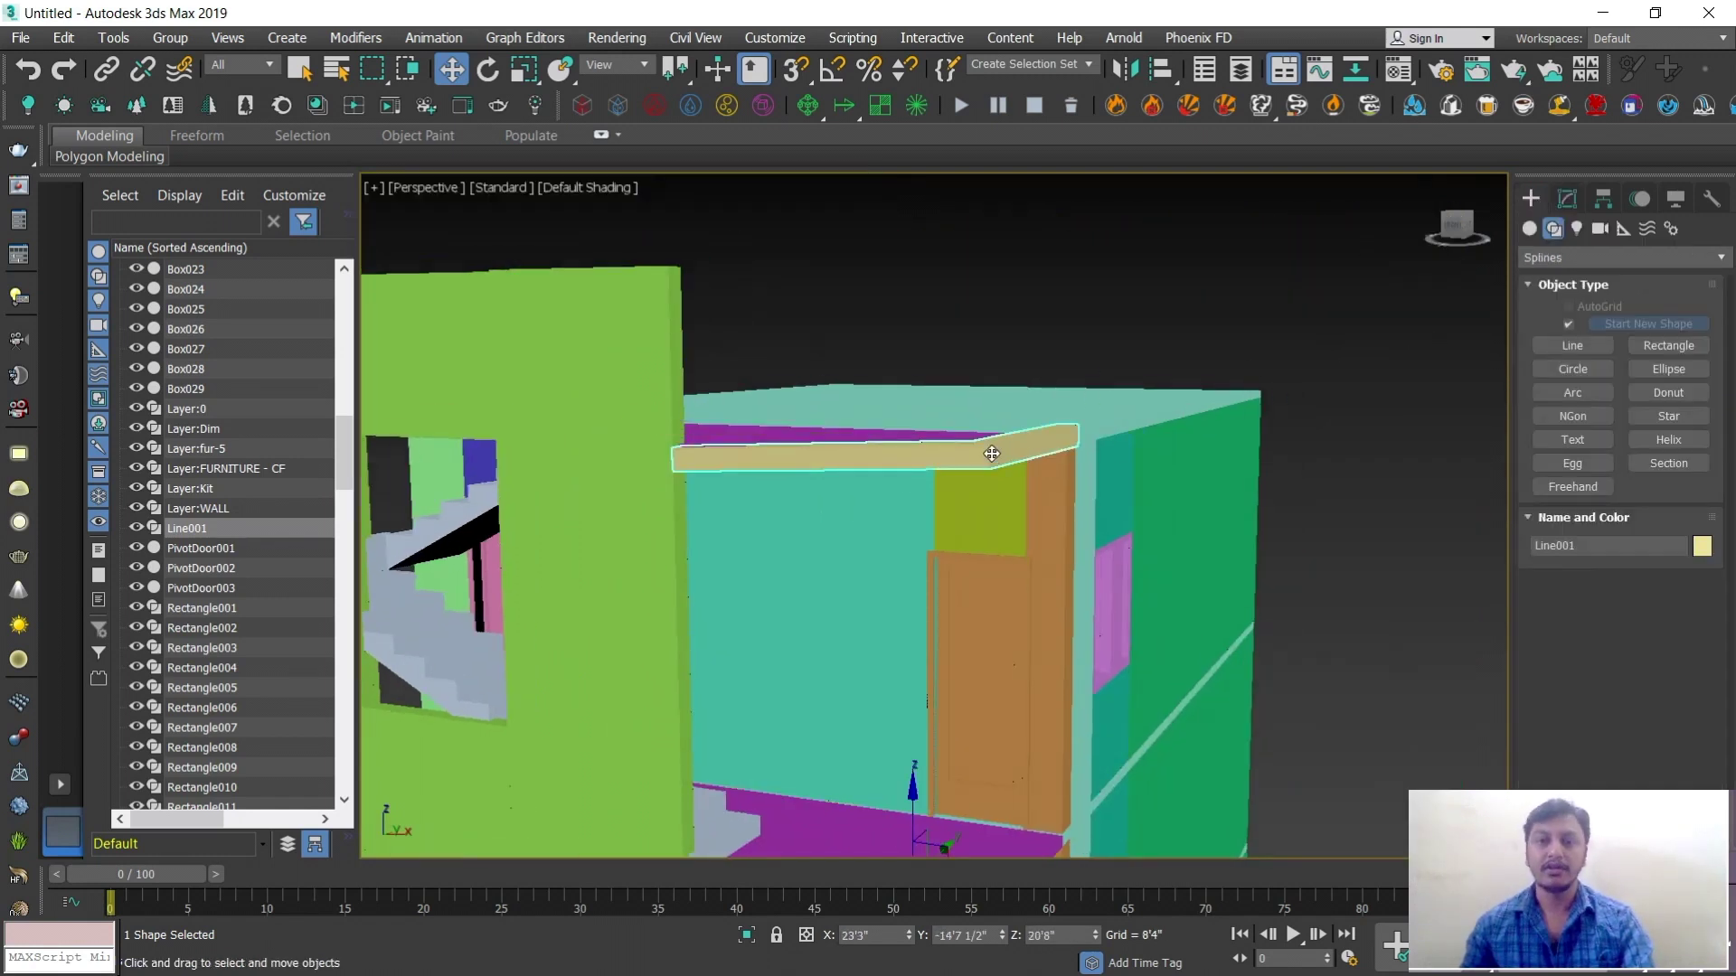
pyautogui.press('Delete')
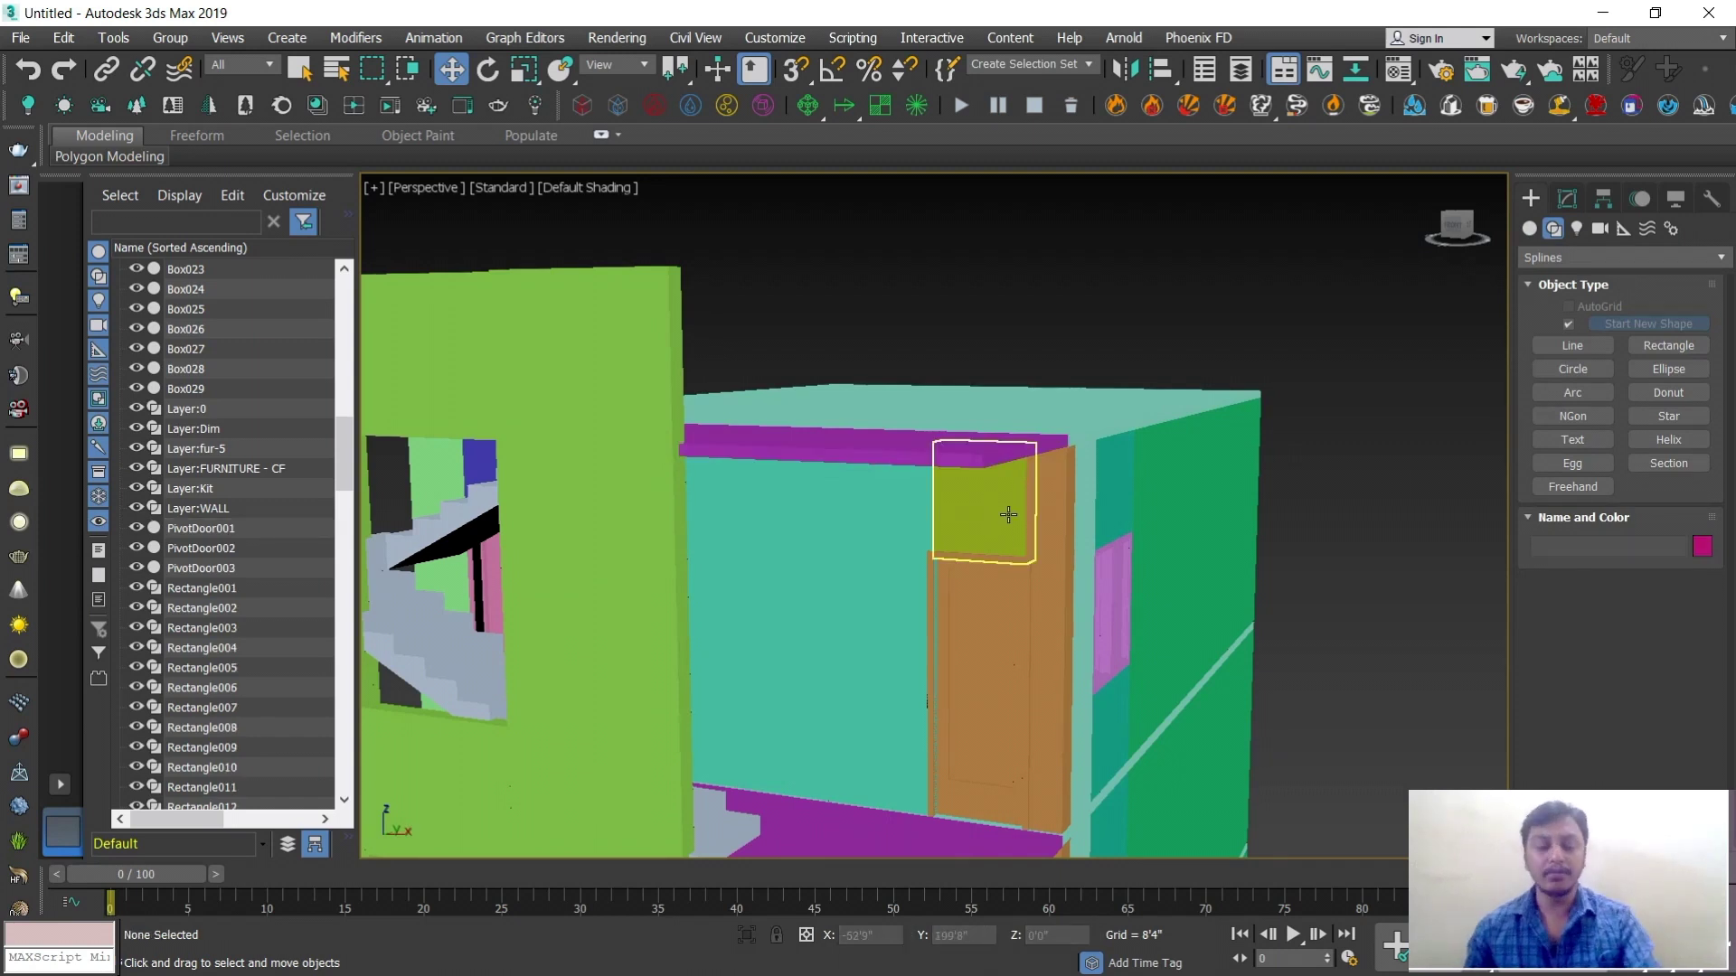
# Clone the stair screen's tall panel beside the balconies along X to about X 20'7 1/2"
pyautogui.scroll(3, 1007, 507)
pyautogui.moveTo(1095, 587); pyautogui.dragTo(1044, 511, button='middle')
pyautogui.scroll(-1, 1058, 481)
pyautogui.click(816, 475)
pyautogui.scroll(-5, 816, 476)
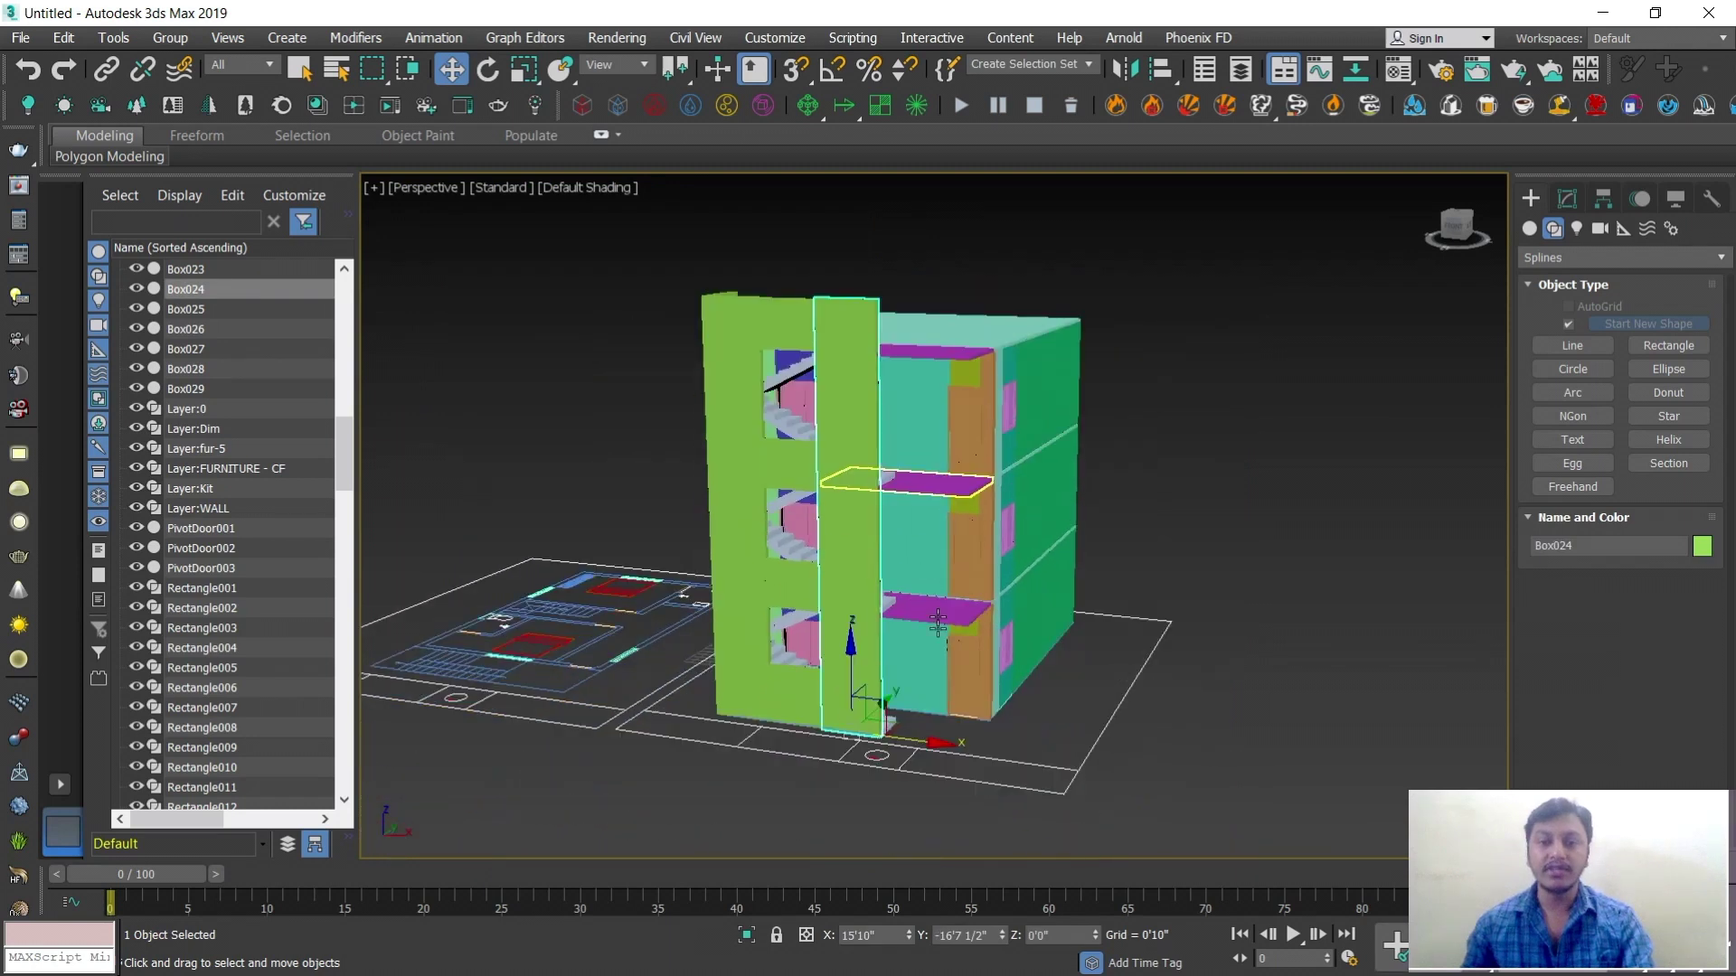
pyautogui.moveTo(962, 752); pyautogui.dragTo(980, 757)
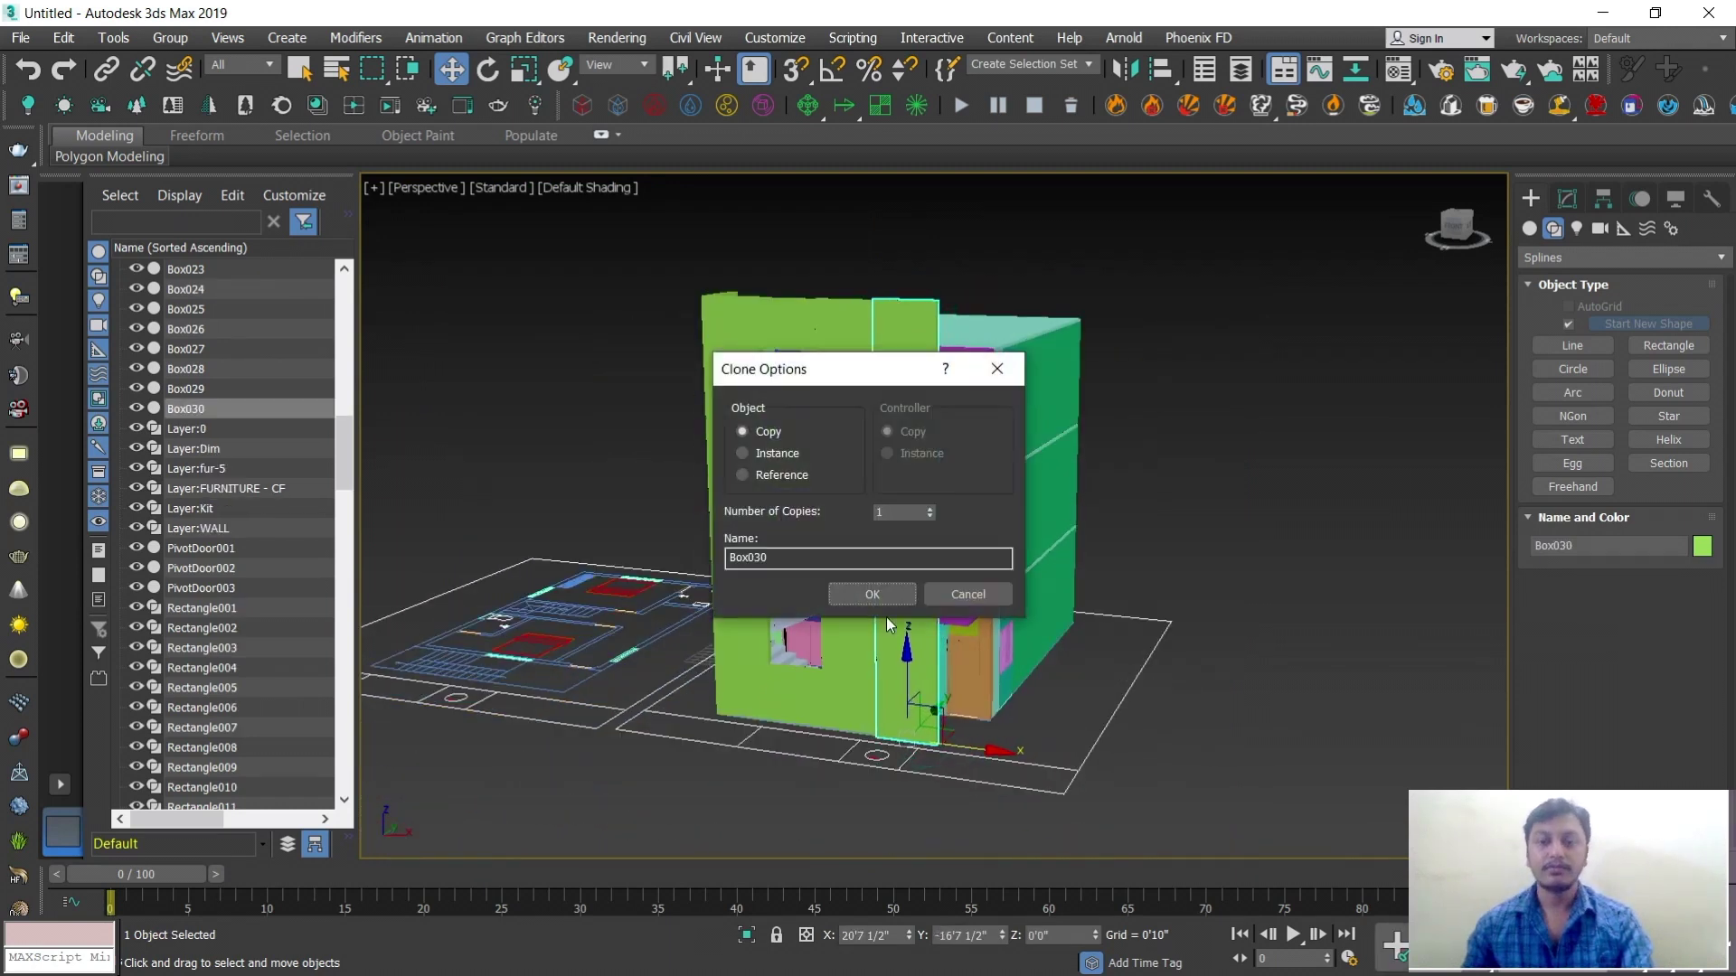
pyautogui.click(875, 596)
# Set the height of the cloned panel to 1.6 feet to turn it into a short fascia
pyautogui.click(1567, 198)
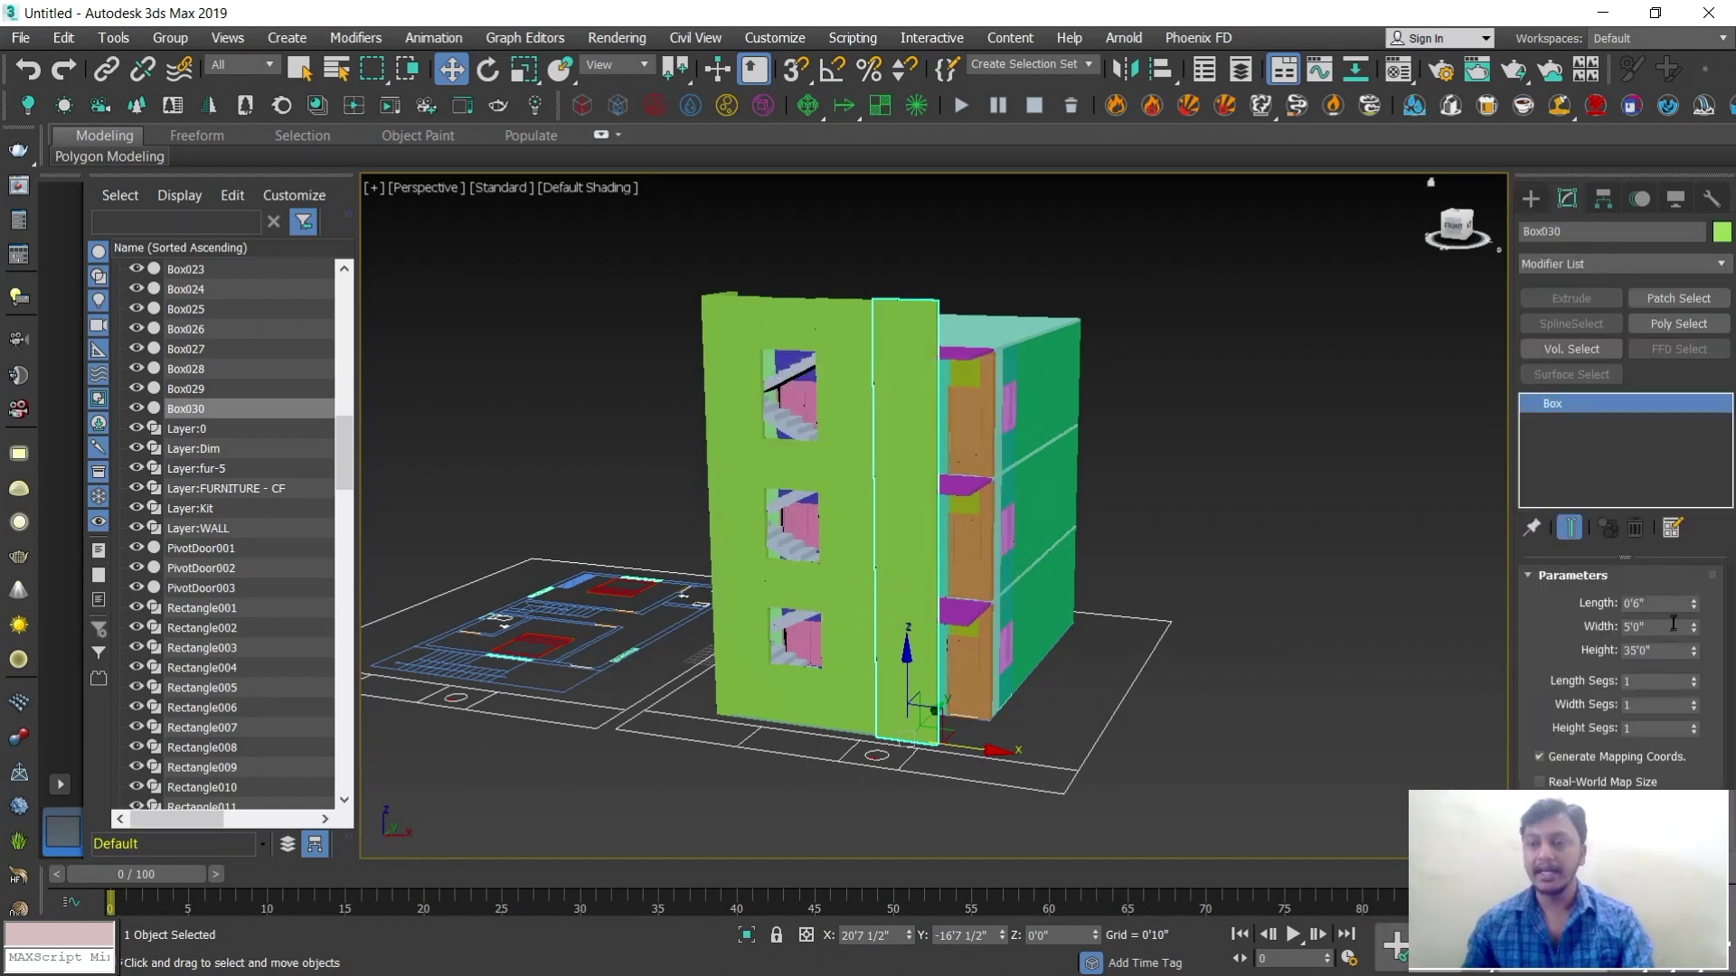
pyautogui.write('1')
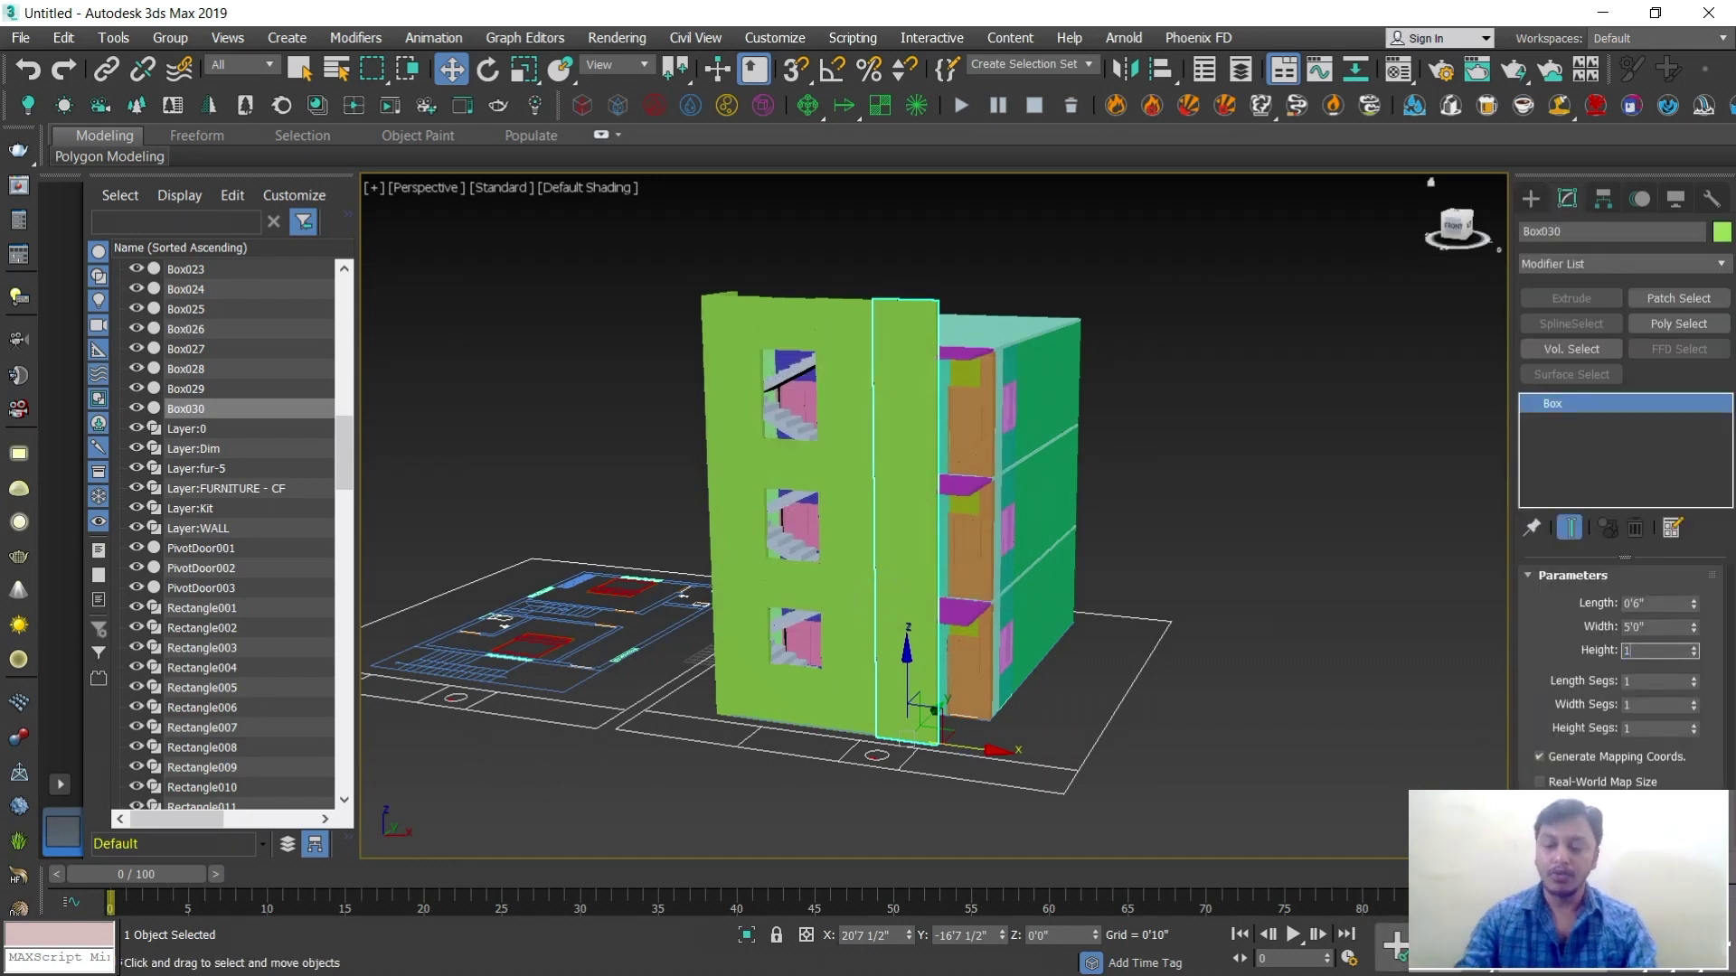
pyautogui.write('.6')
pyautogui.press('Return')
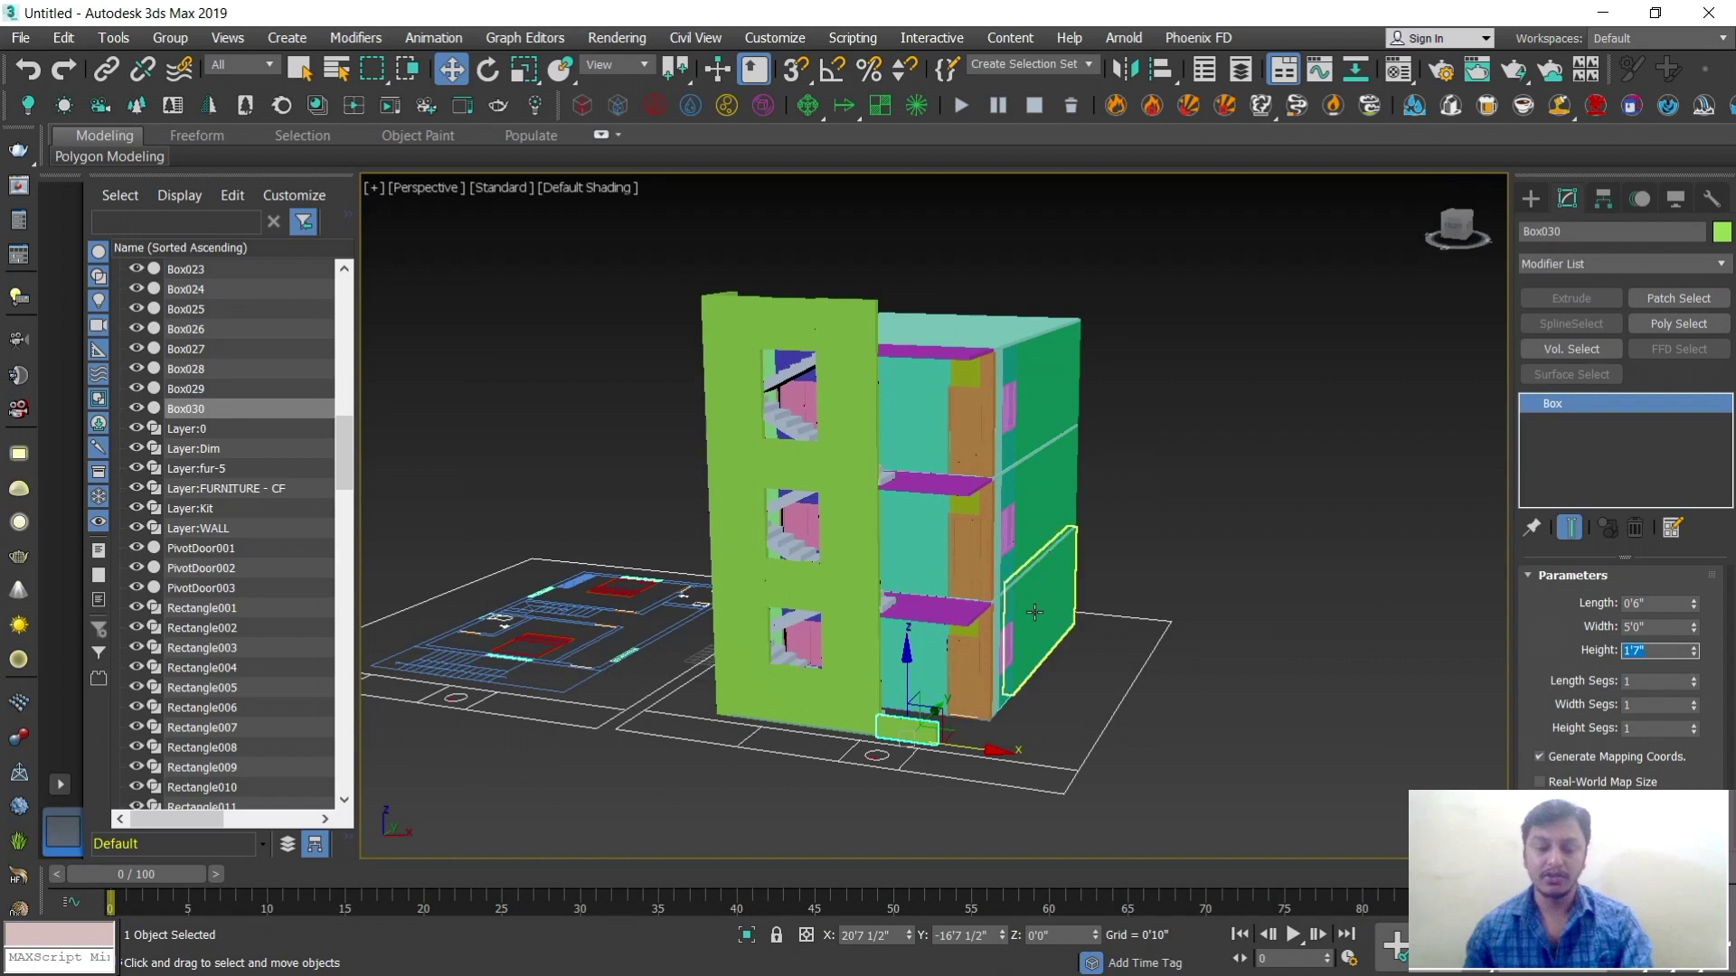
# Move the short fascia panel to about Y -16'4 1/2", Z 29'1" so it sits under the top balcony slab's front edge
pyautogui.moveTo(906, 668); pyautogui.dragTo(907, 326)
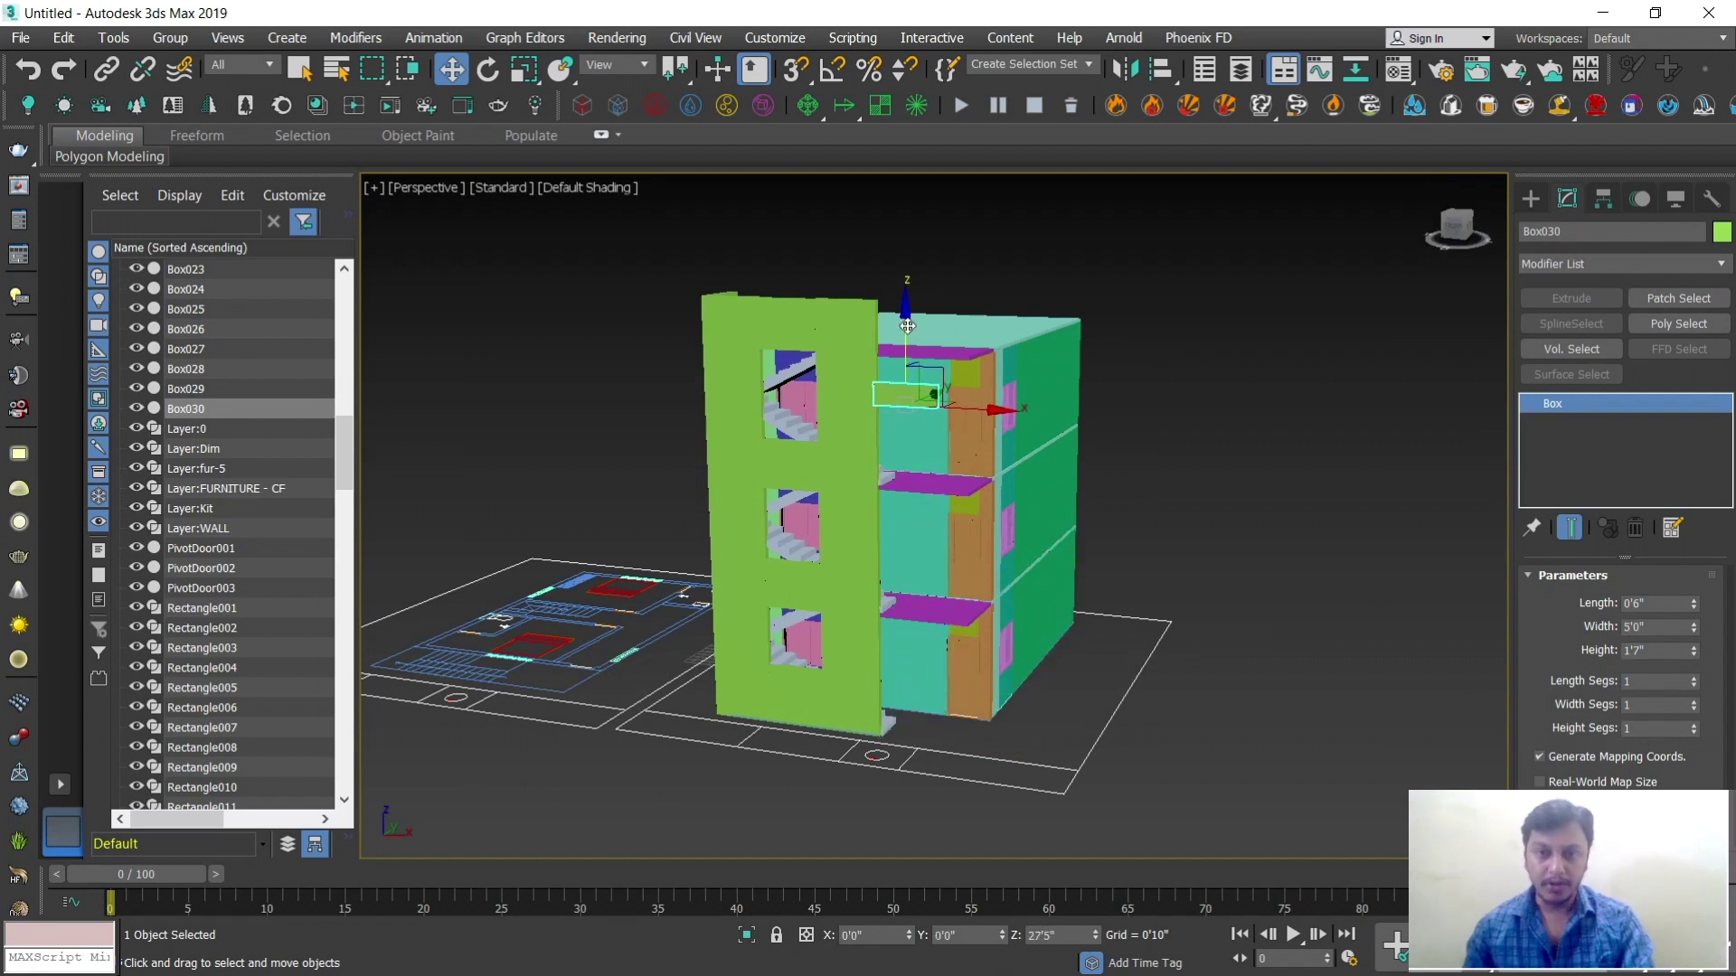
pyautogui.scroll(8, 898, 357)
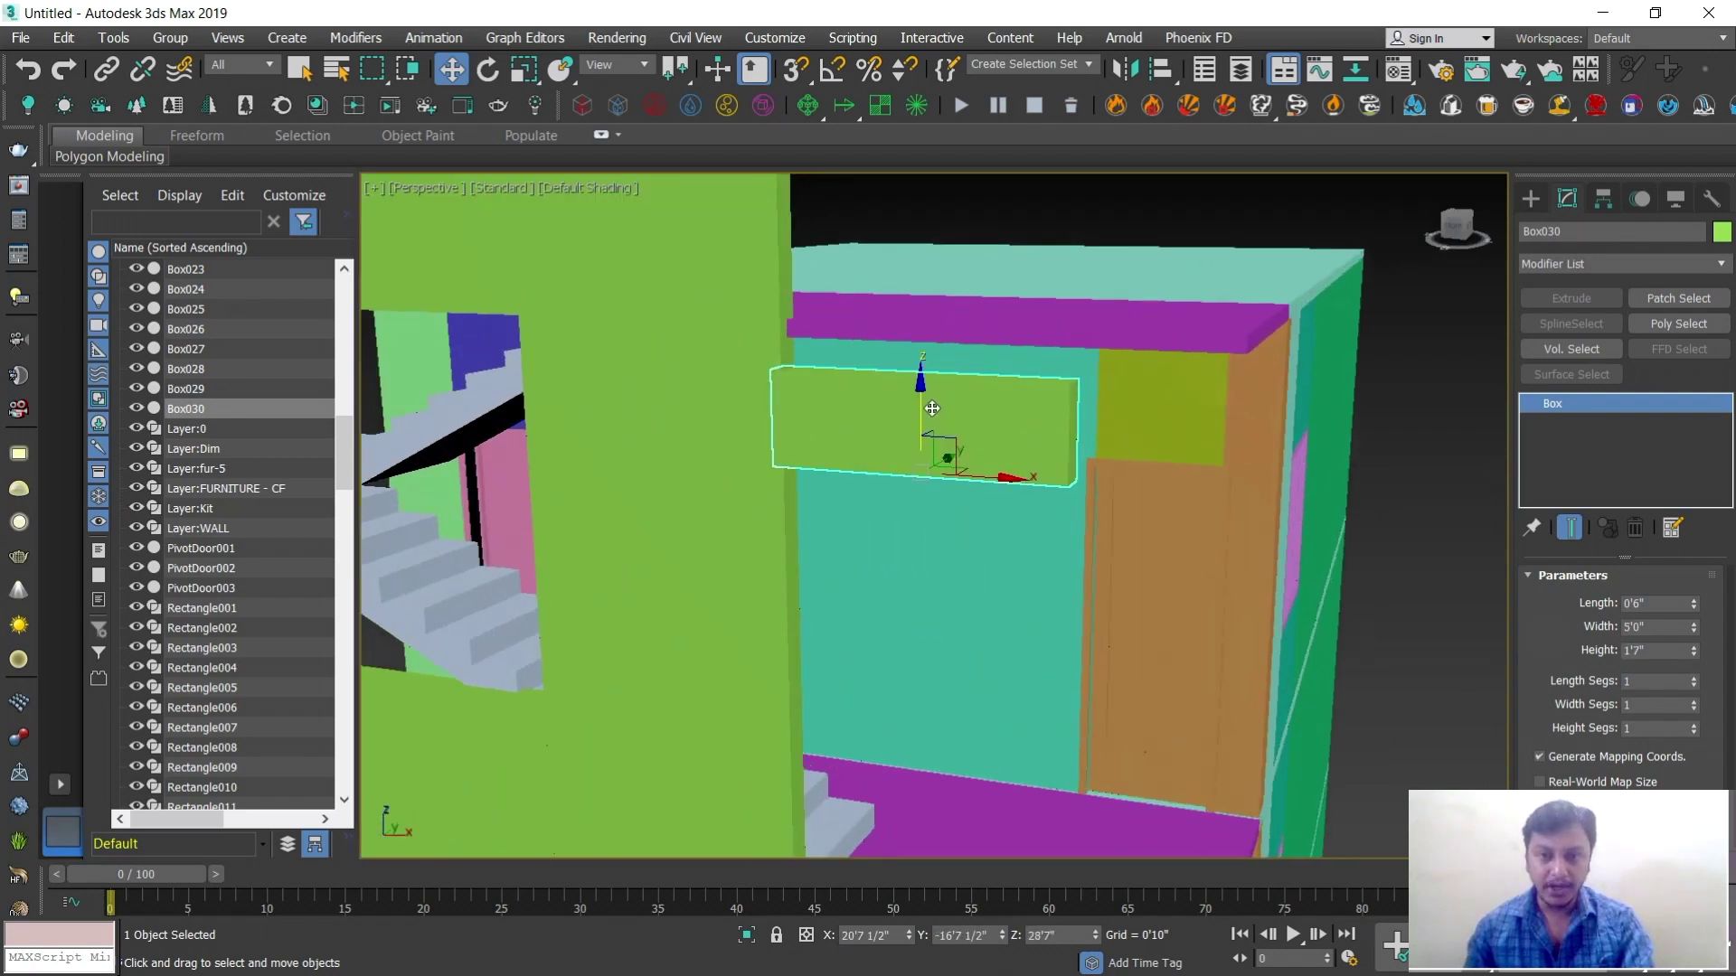
pyautogui.moveTo(919, 410); pyautogui.dragTo(922, 358)
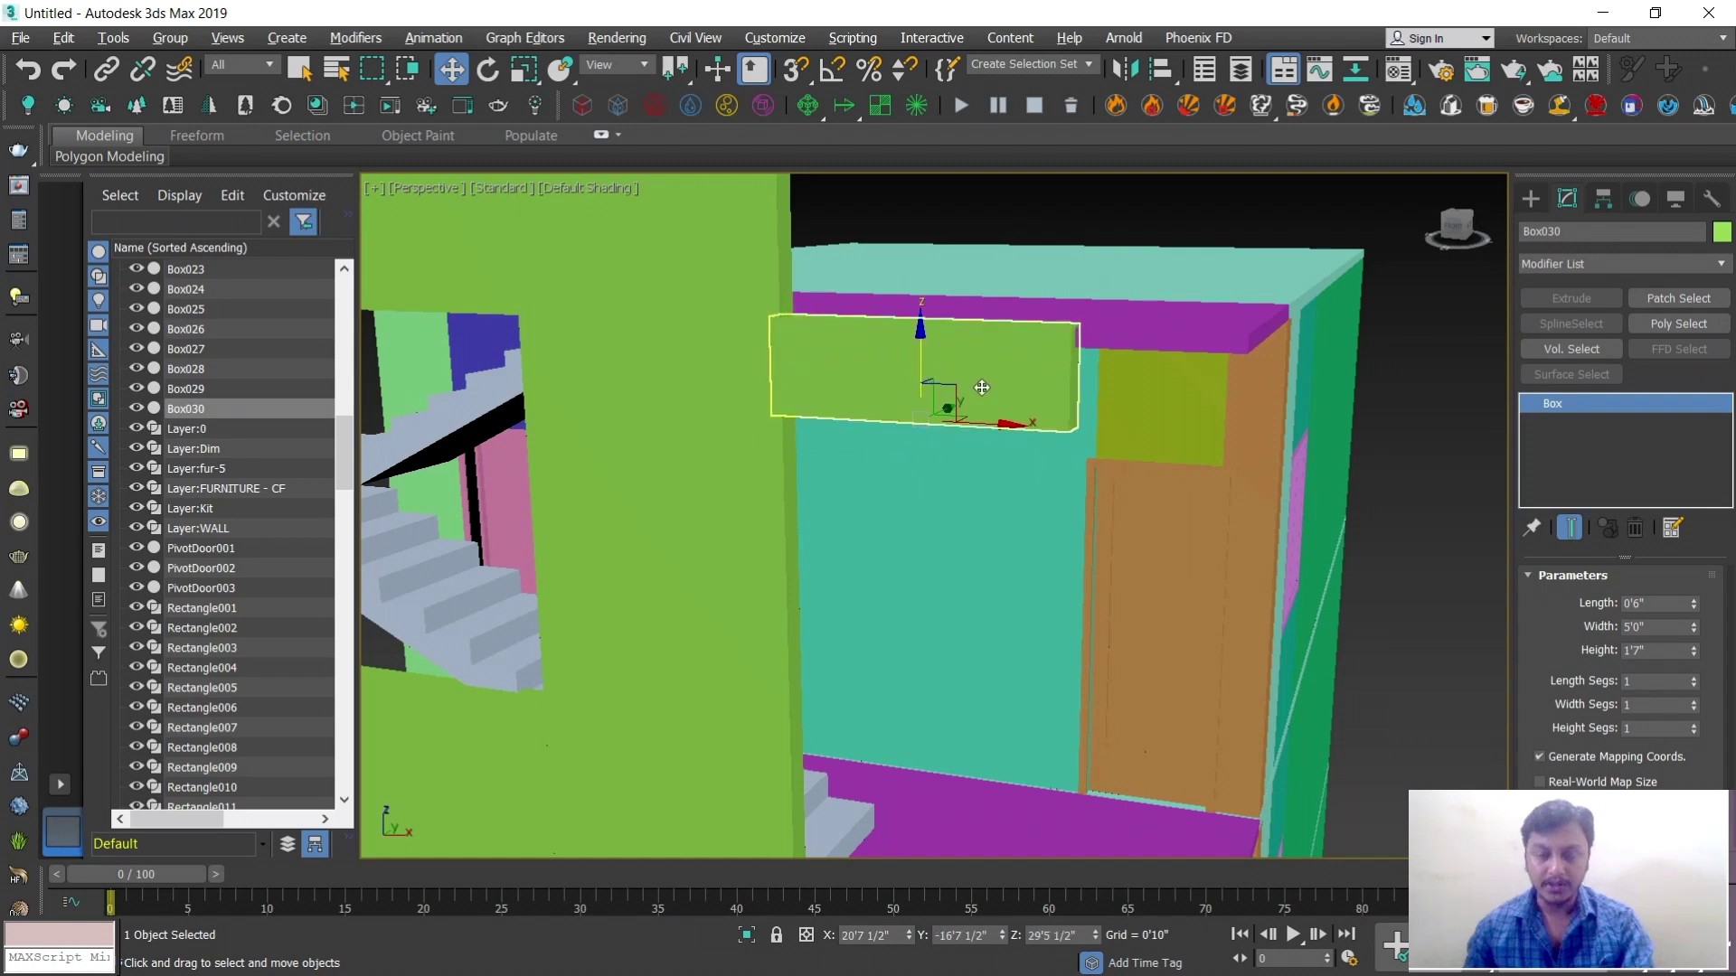
pyautogui.keyDown('alt'); pyautogui.moveTo(982, 387); pyautogui.dragTo(946, 383, button='middle'); pyautogui.keyUp('alt')
pyautogui.scroll(3, 946, 383)
pyautogui.moveTo(907, 370); pyautogui.dragTo(981, 431)
pyautogui.moveTo(981, 430)
pyautogui.keyDown('alt'); pyautogui.mouseDown(button='middle')
pyautogui.moveTo(995, 497)
pyautogui.moveTo(956, 408)
pyautogui.mouseUp(button='middle'); pyautogui.keyUp('alt')
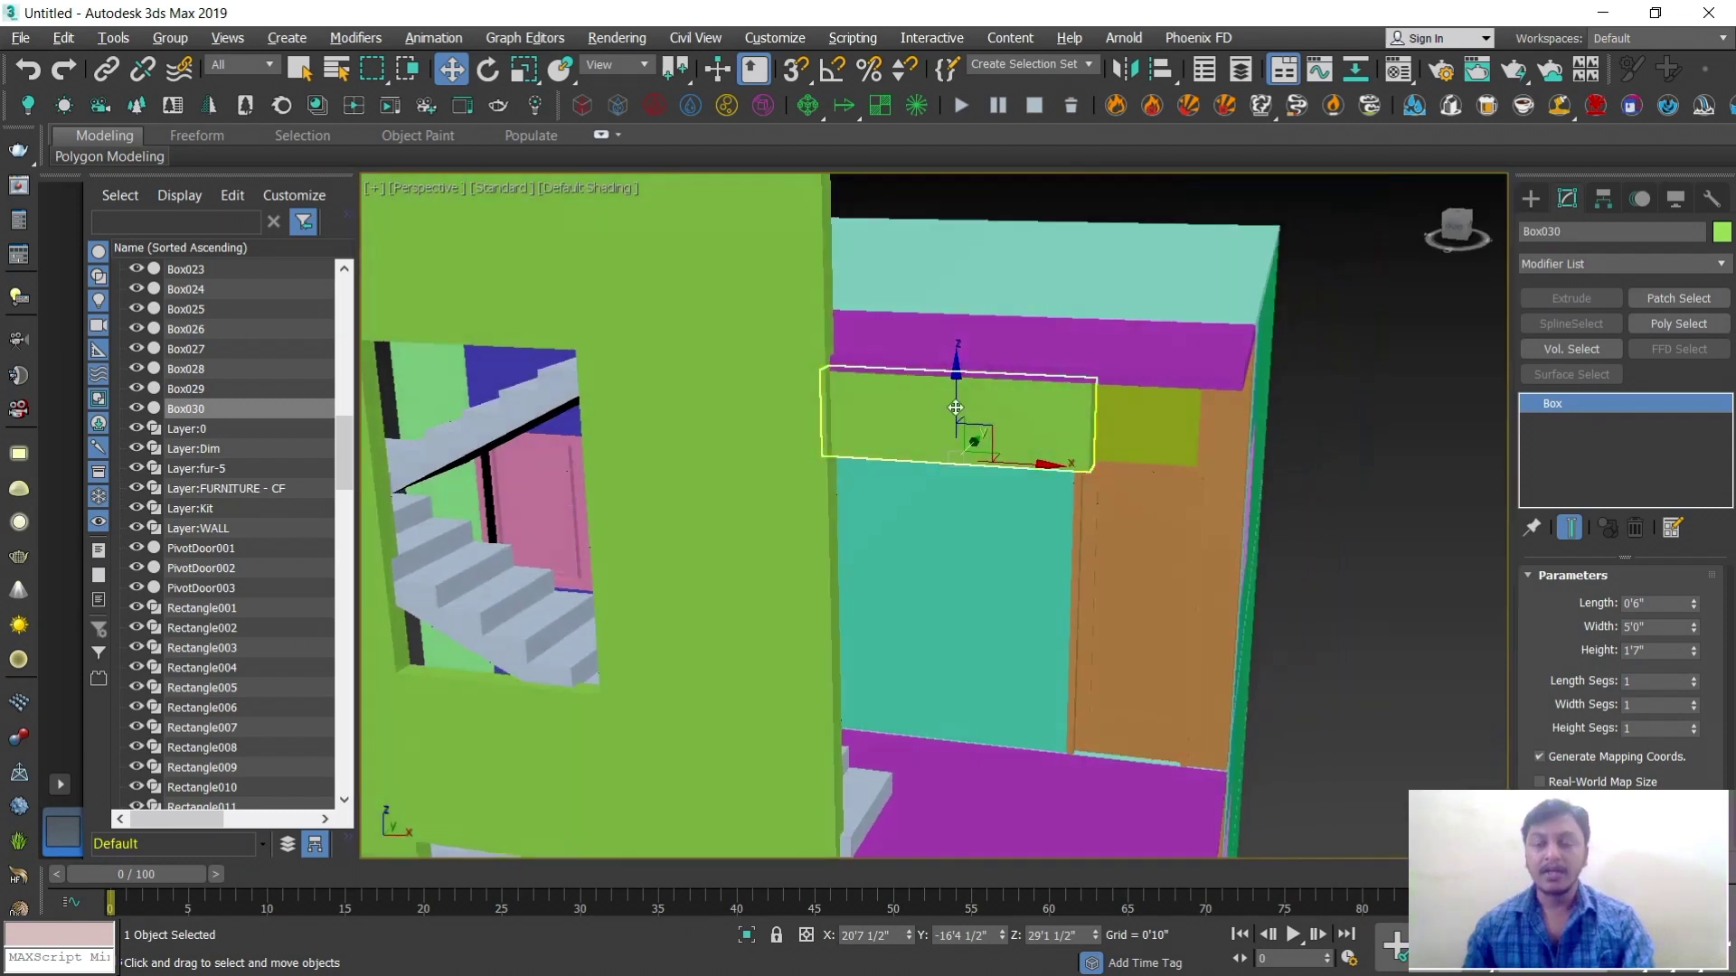
pyautogui.keyDown('alt'); pyautogui.moveTo(1155, 484); pyautogui.dragTo(1174, 476, button='middle'); pyautogui.keyUp('alt')
pyautogui.scroll(3, 1173, 477)
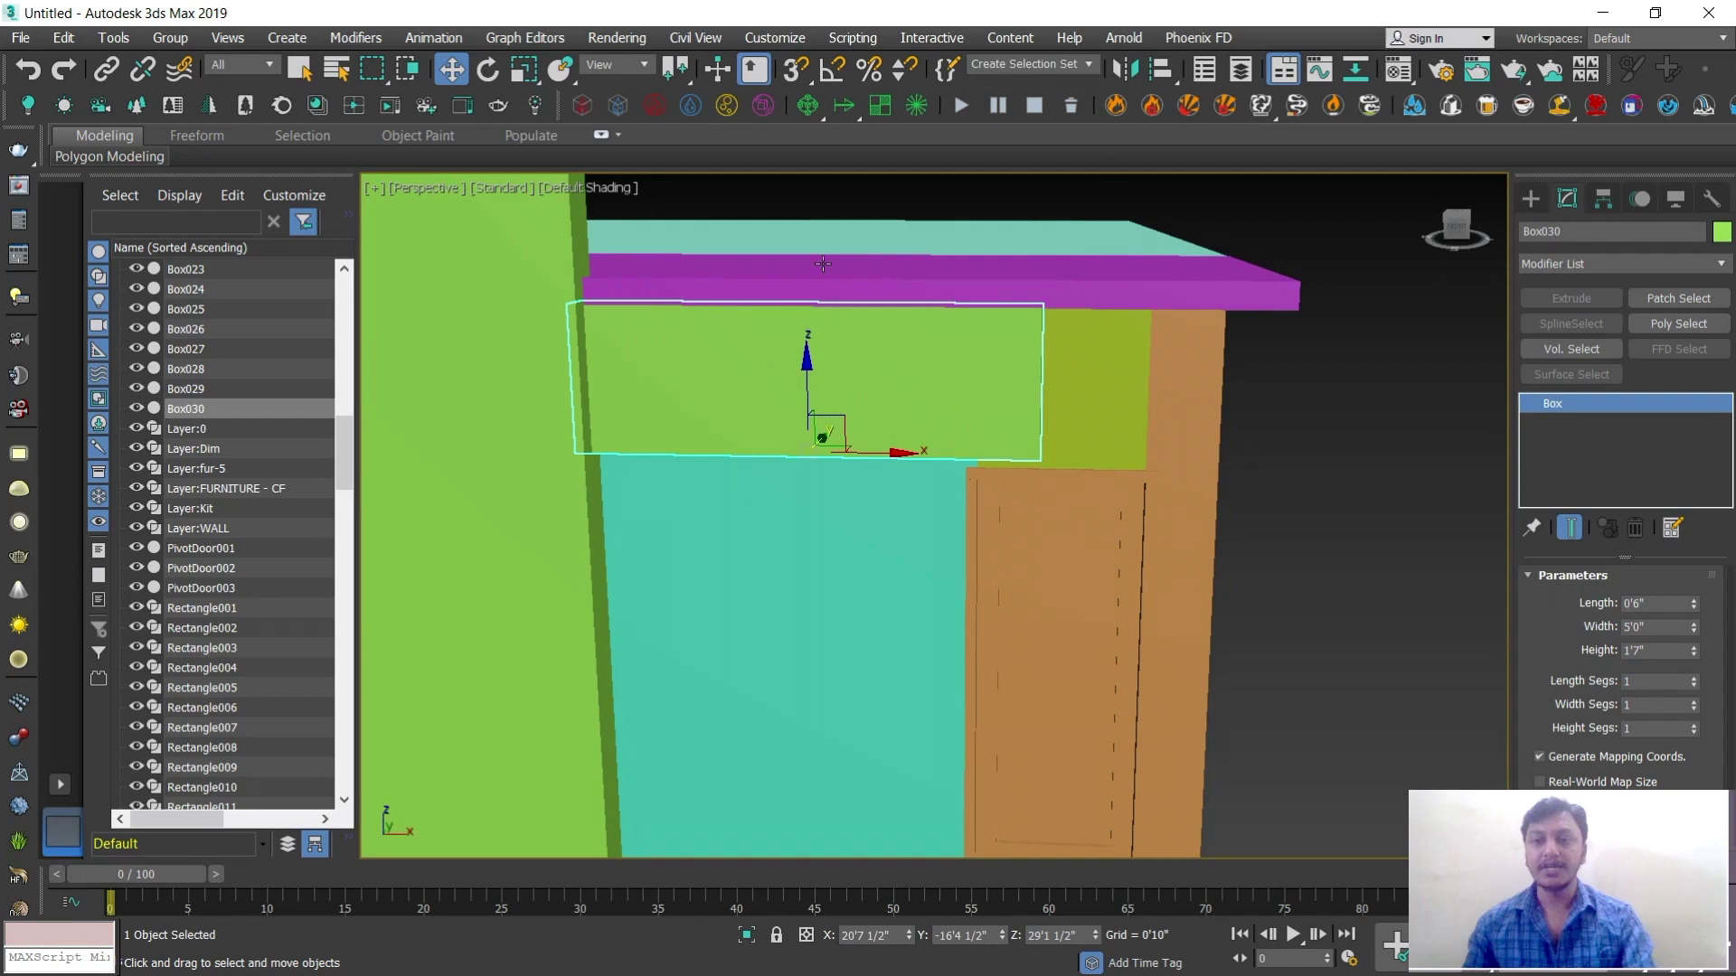
# Apply an FFD 2x2x2 modifier to the fascia and stretch its free end to the slab's outer corner, about X 25'8 1/2"
pyautogui.click(1620, 264)
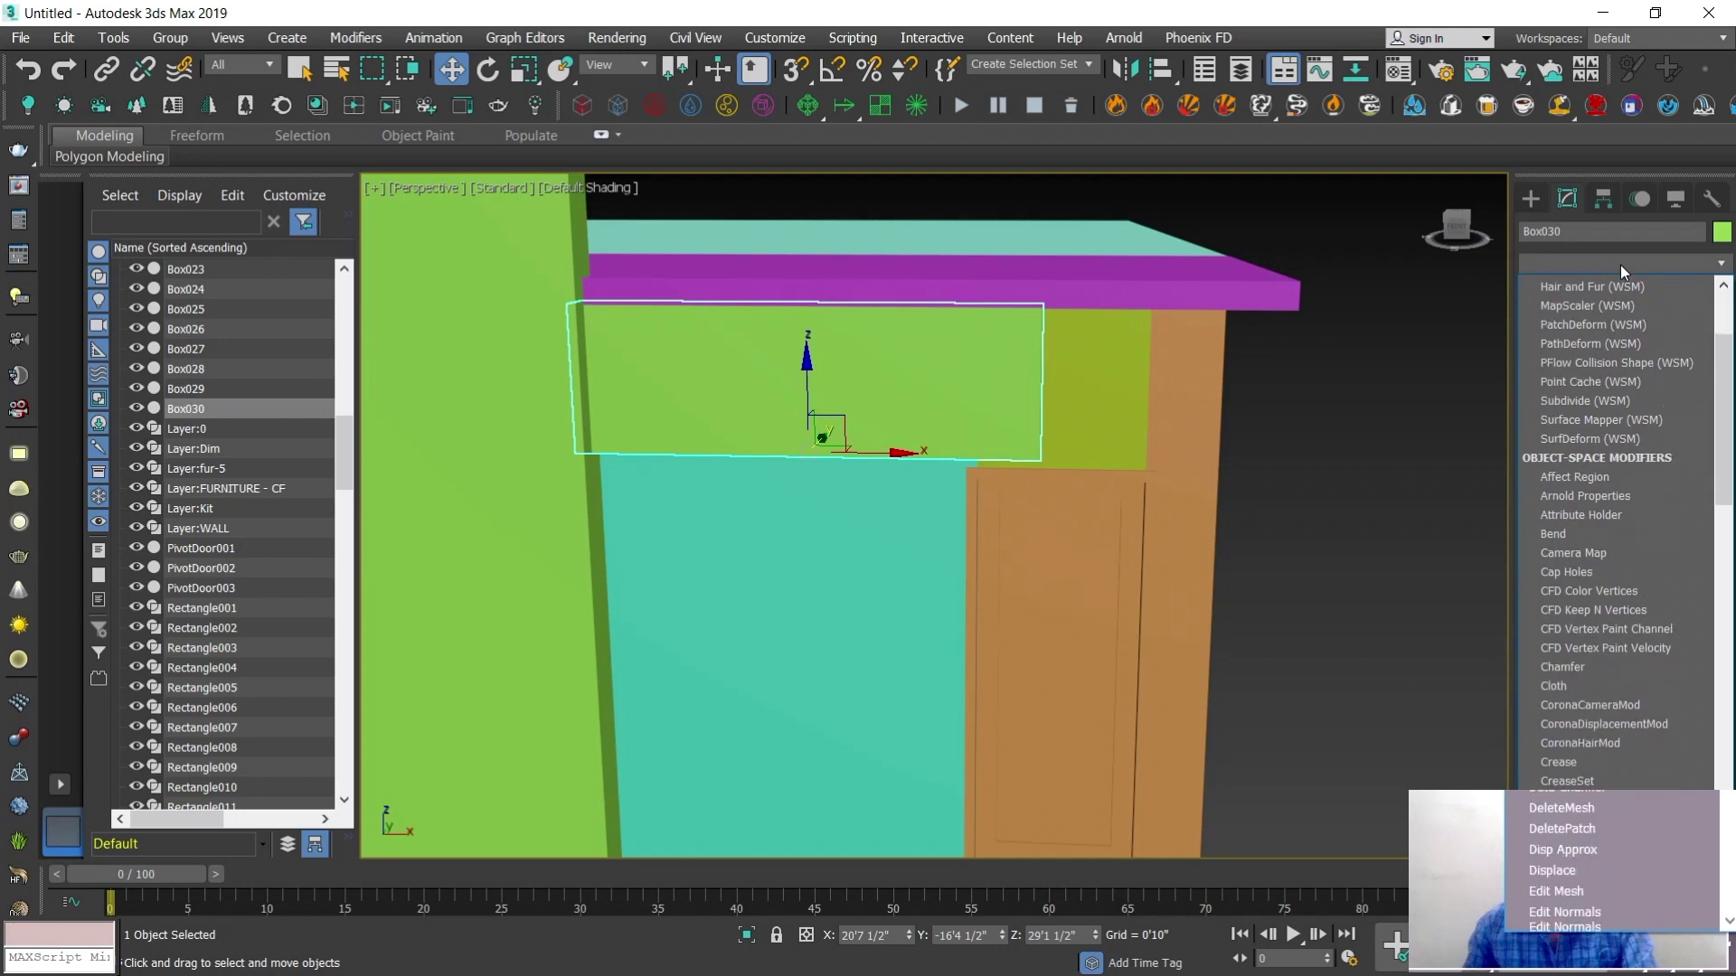
pyautogui.scroll(5, 1618, 270)
pyautogui.click(1600, 301)
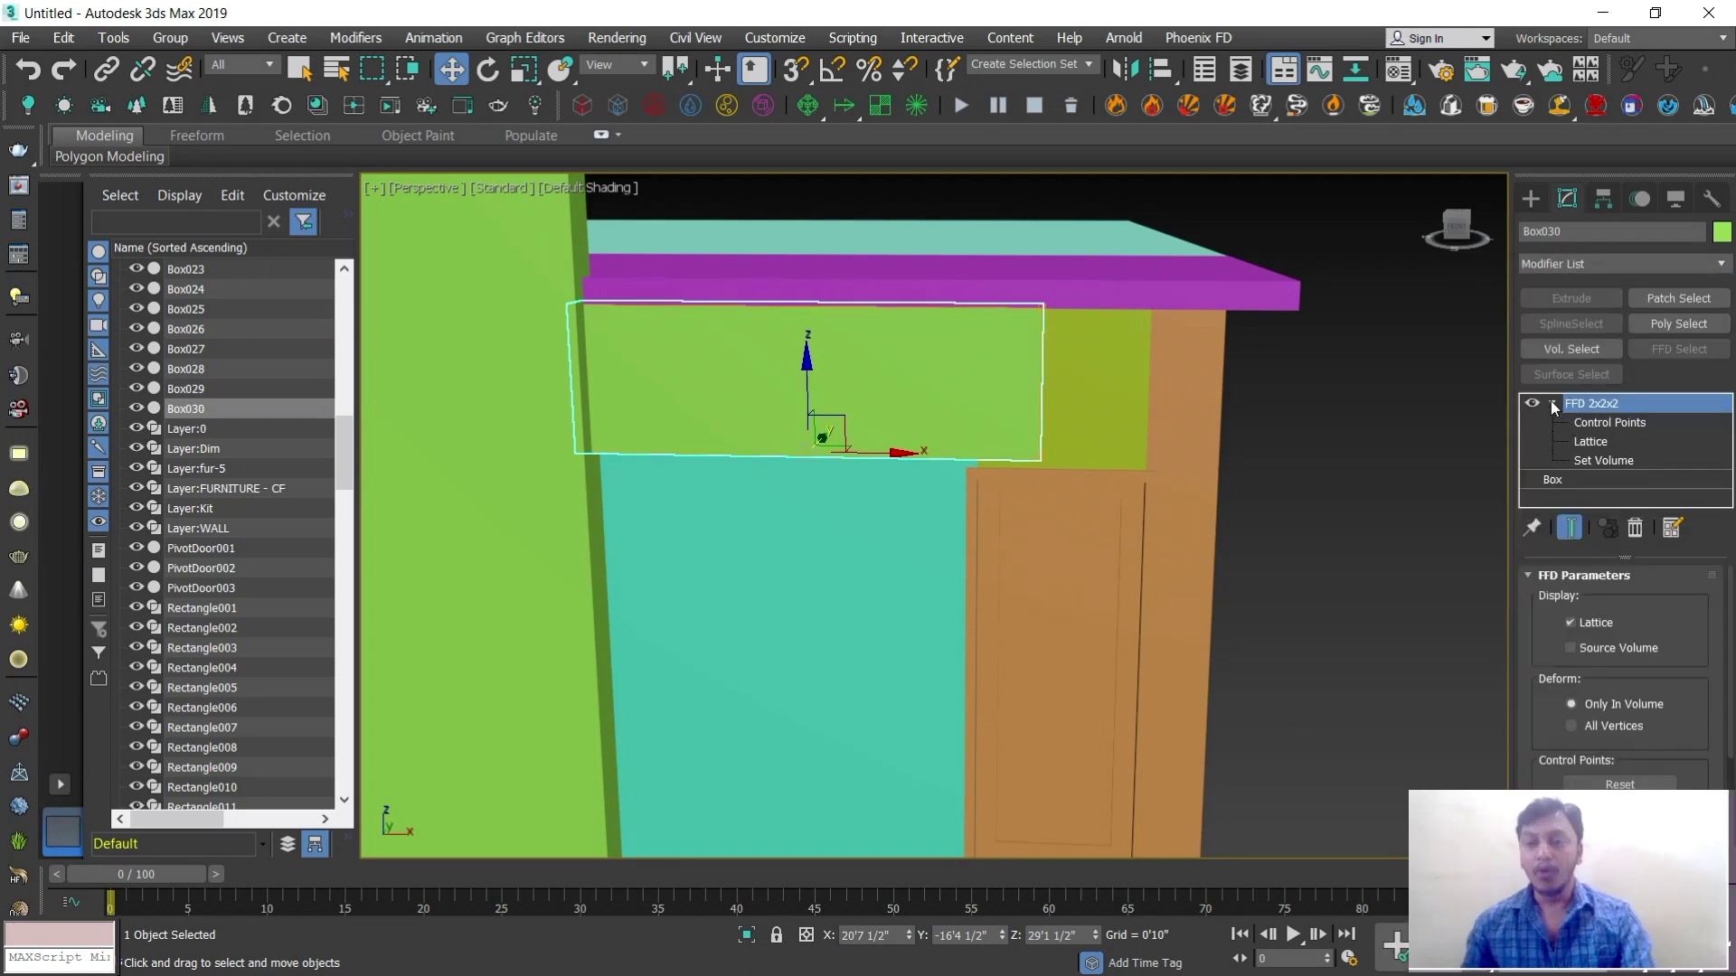
pyautogui.click(1600, 423)
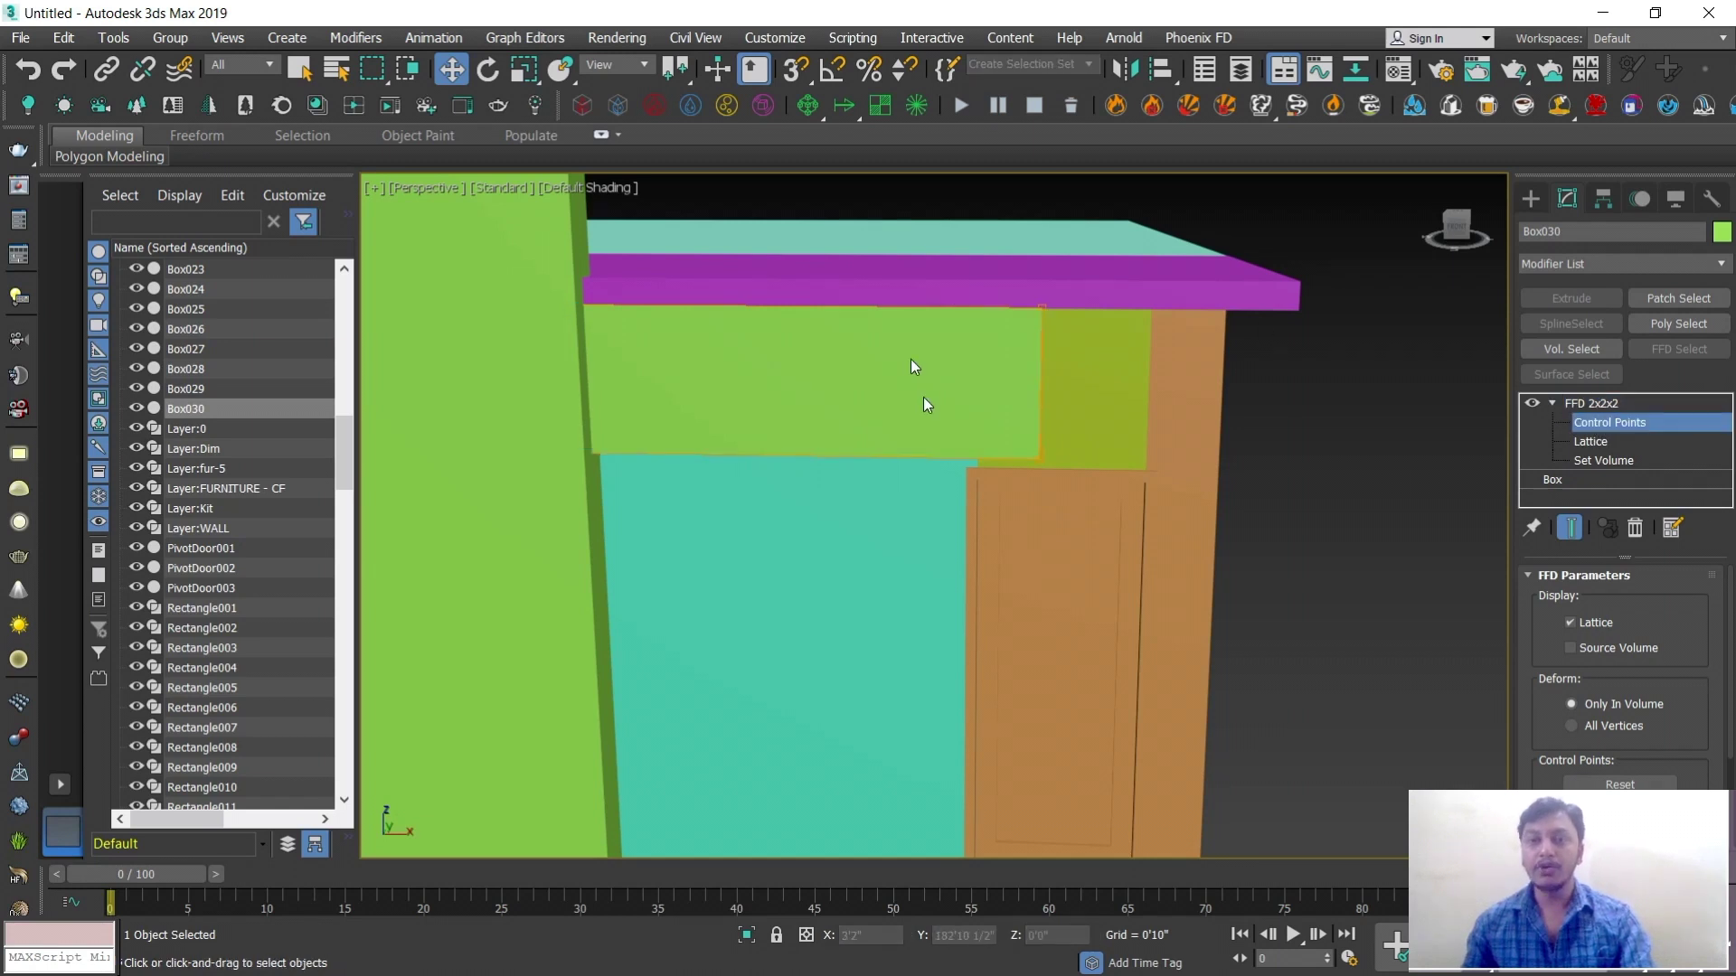
pyautogui.moveTo(887, 209); pyautogui.dragTo(1264, 481)
pyautogui.keyDown('alt'); pyautogui.moveTo(1264, 481); pyautogui.dragTo(997, 441, button='middle'); pyautogui.keyUp('alt')
pyautogui.moveTo(988, 433); pyautogui.dragTo(1228, 460)
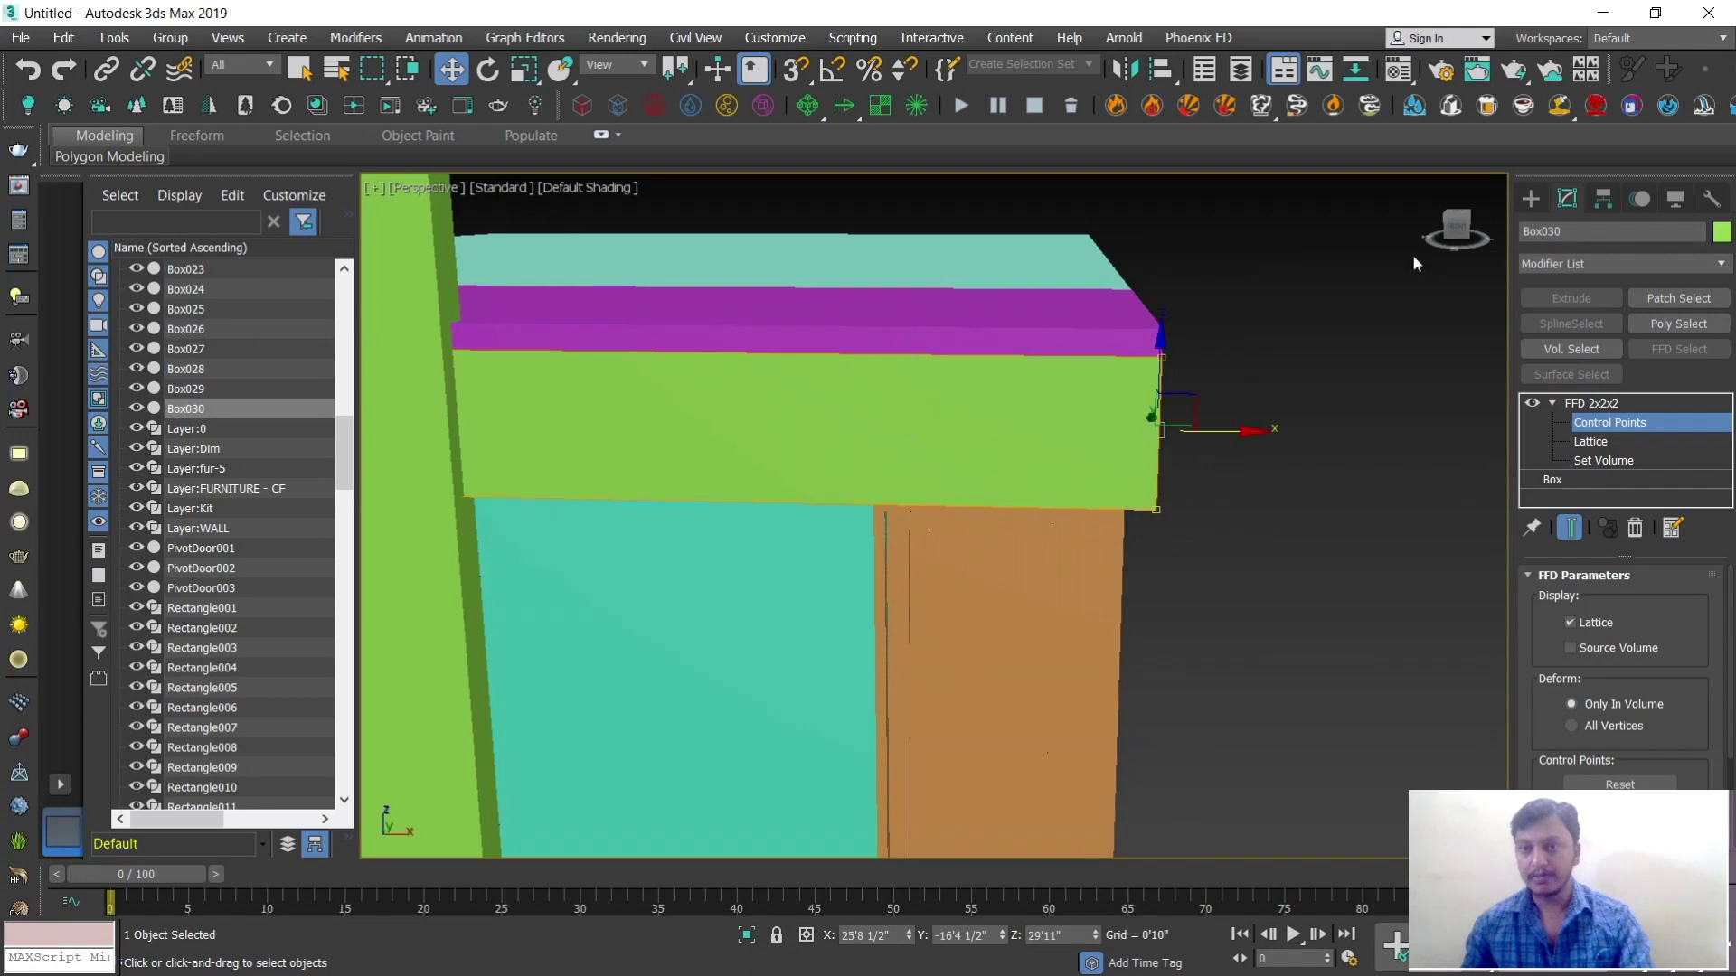
pyautogui.click(1528, 199)
# Clone the fascia down under the two lower balcony slabs, at about Z 18'9" and Z 8'5 1/2"
pyautogui.scroll(-6, 1181, 392)
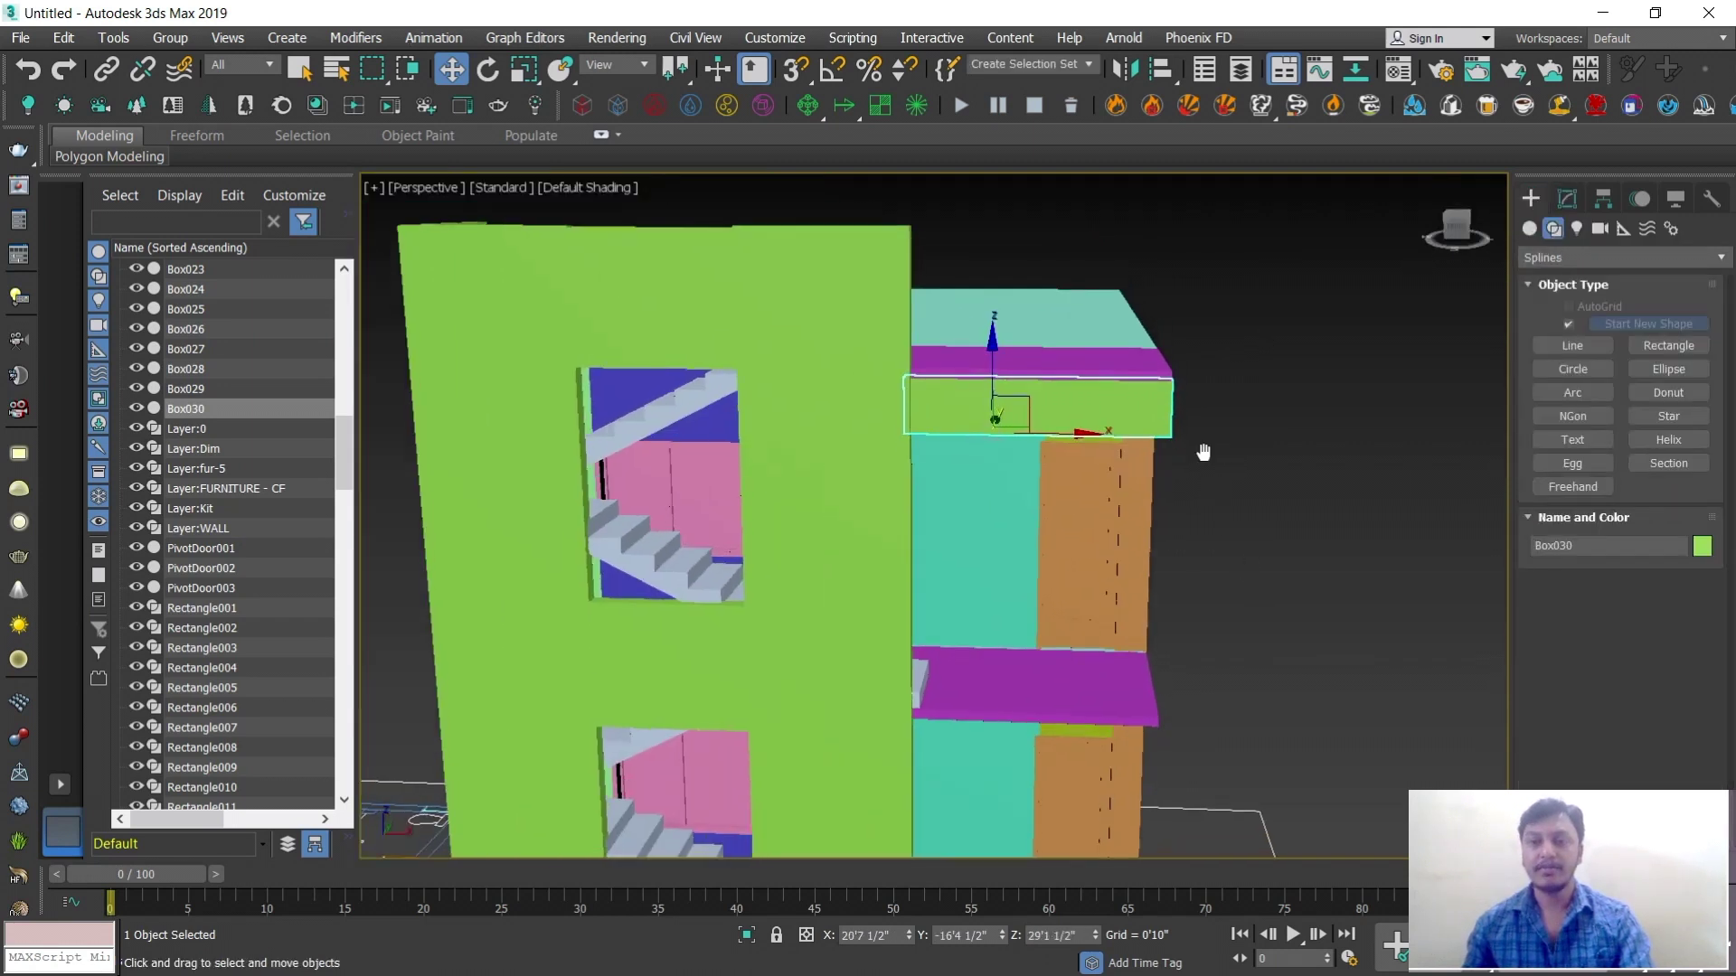
pyautogui.keyDown('alt'); pyautogui.moveTo(1188, 445); pyautogui.dragTo(1130, 398, button='middle'); pyautogui.keyUp('alt')
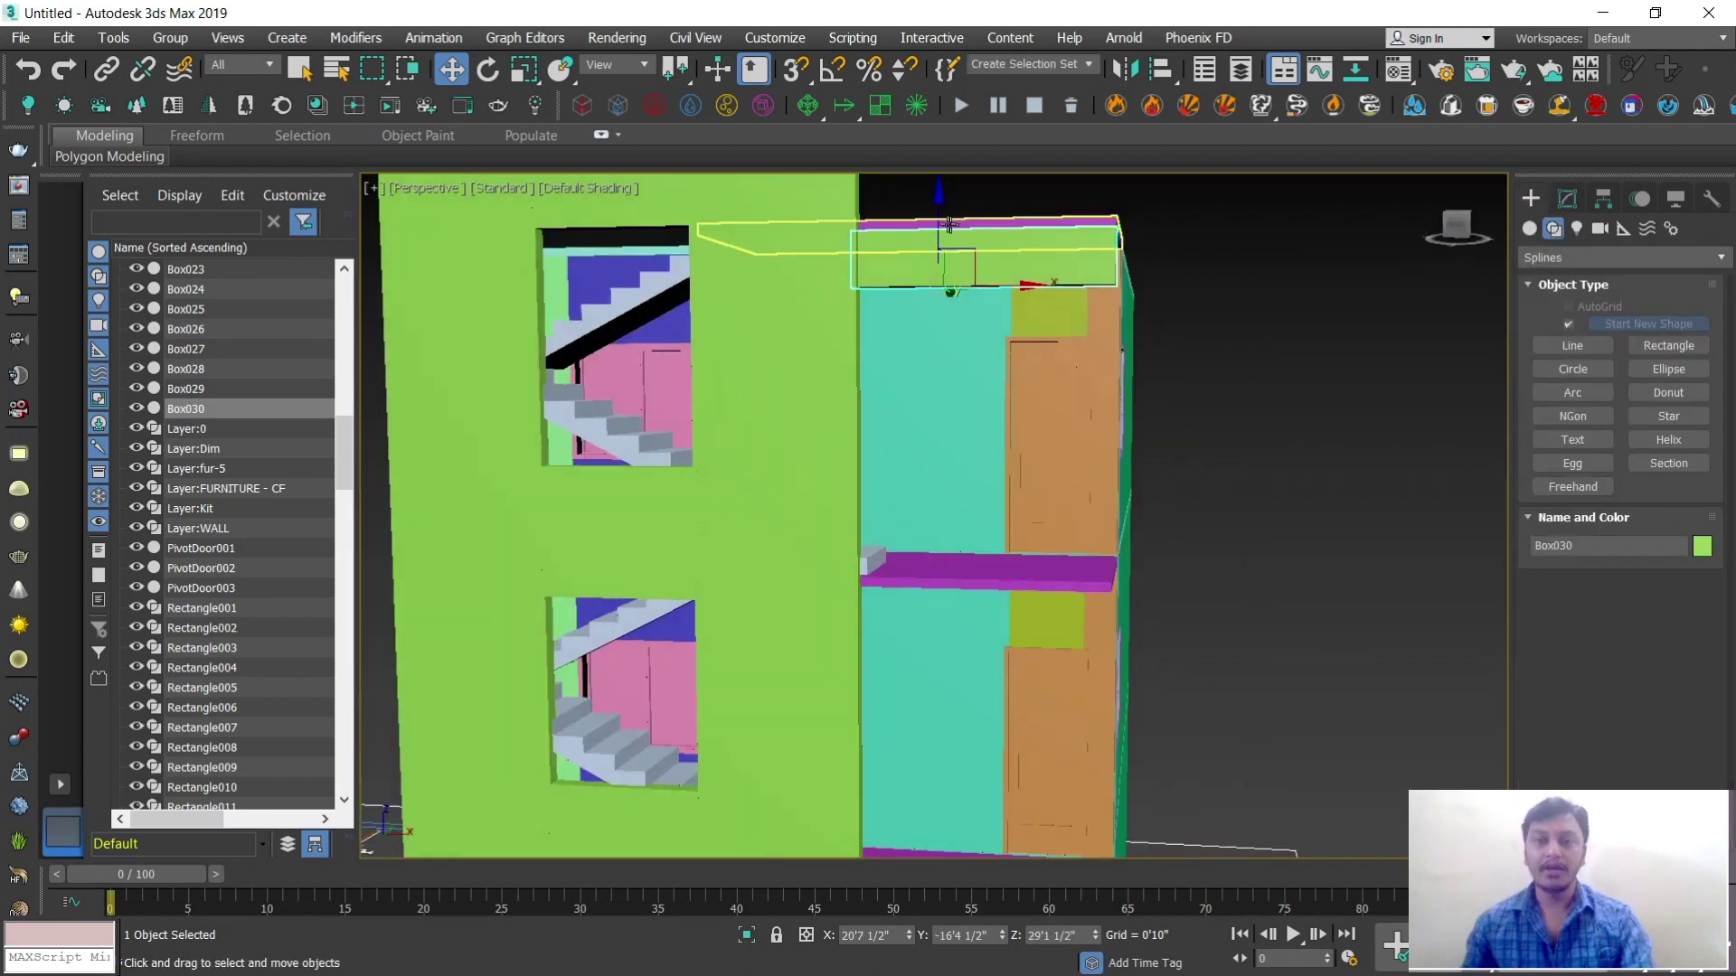
pyautogui.moveTo(939, 215); pyautogui.dragTo(962, 568)
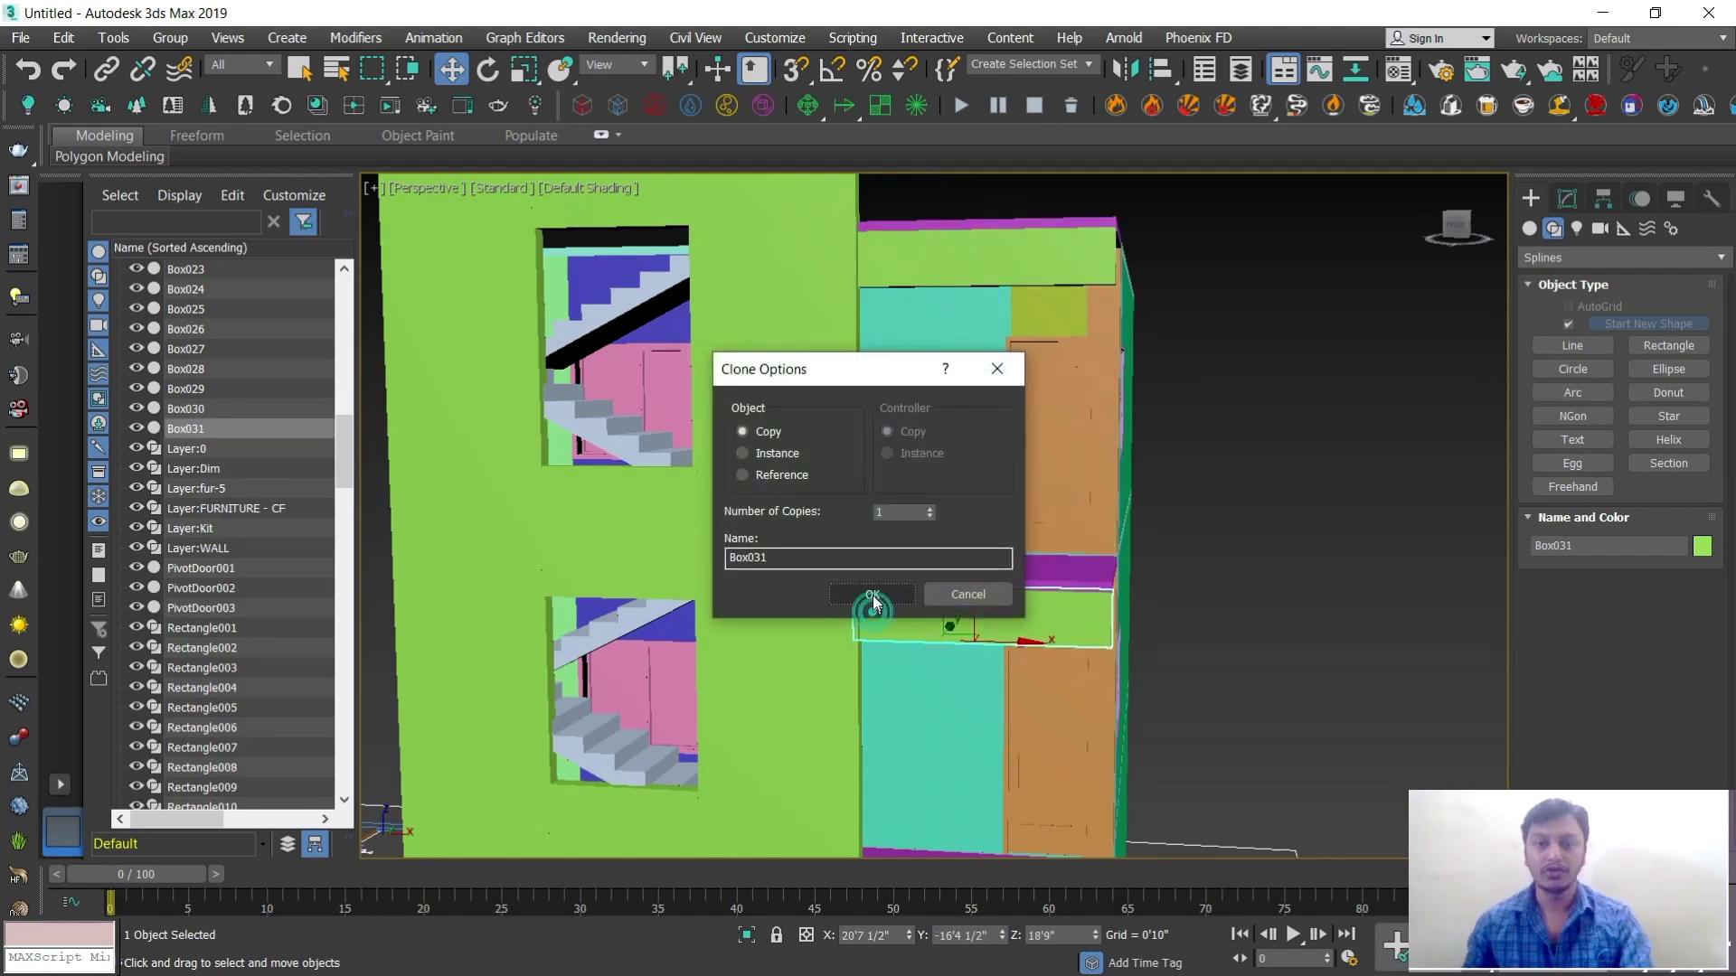
pyautogui.click(865, 593)
pyautogui.scroll(4, 966, 646)
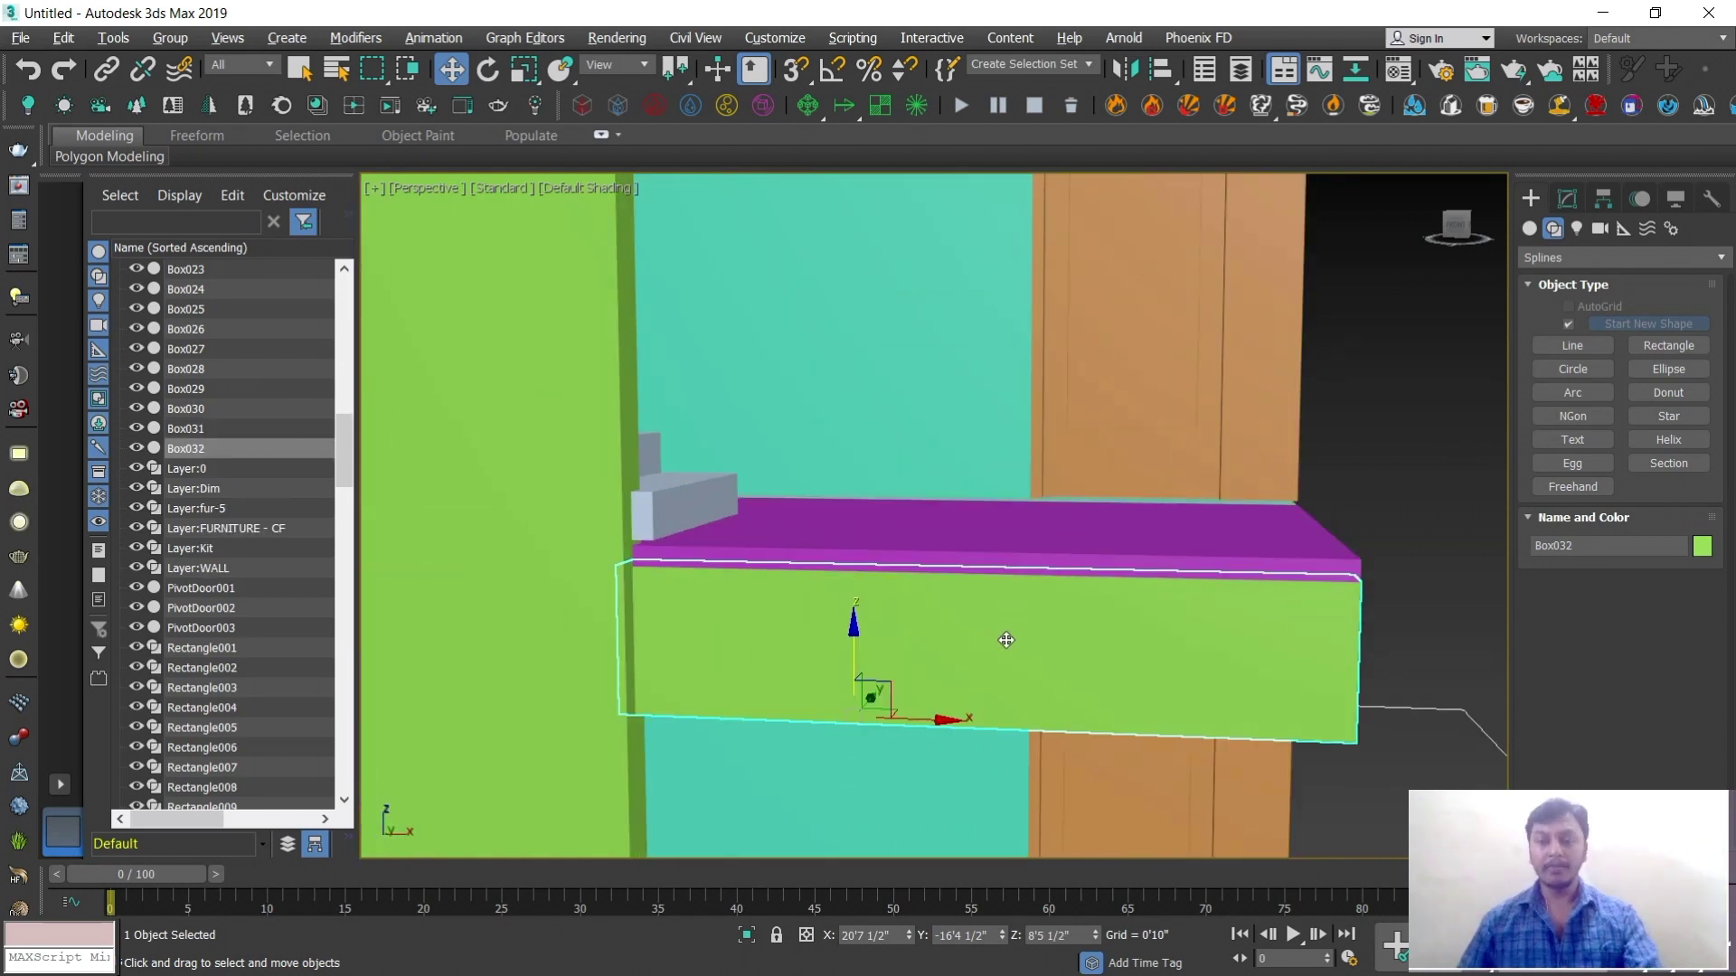
# Examine the fascia panels under the balcony slabs and their open side edges from several angles
pyautogui.scroll(-3, 1004, 640)
pyautogui.keyDown('alt'); pyautogui.moveTo(1029, 670); pyautogui.dragTo(951, 655, button='middle'); pyautogui.keyUp('alt')
pyautogui.scroll(-6, 1033, 649)
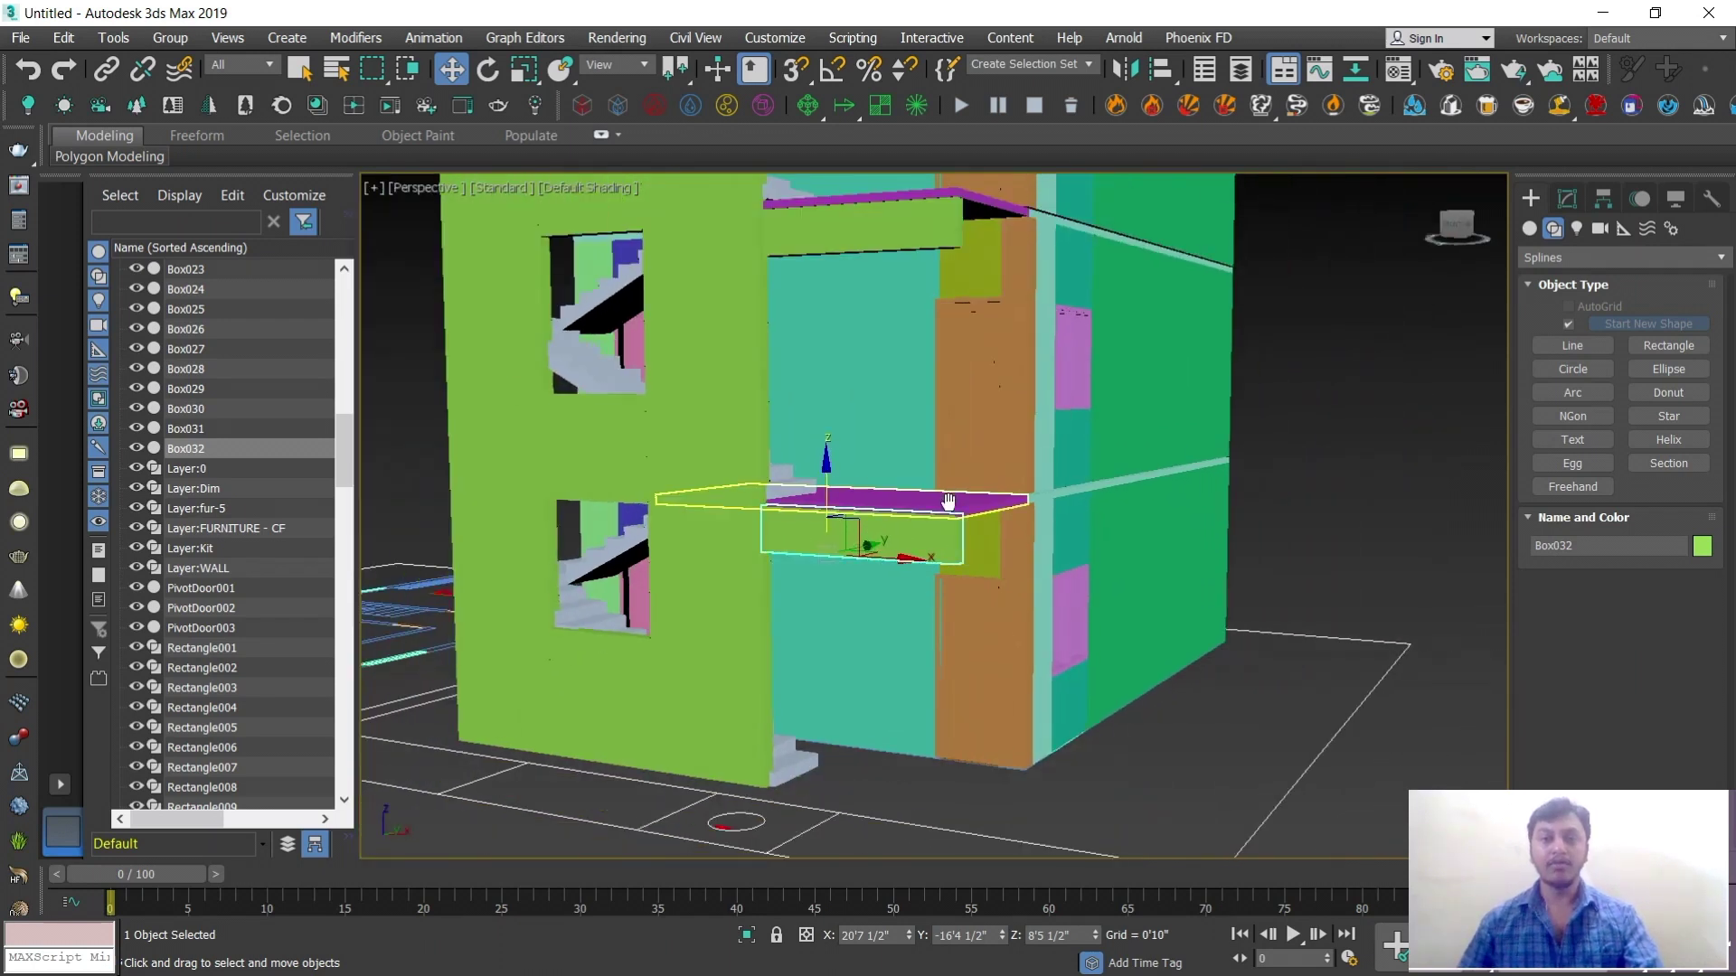
pyautogui.scroll(4, 940, 584)
pyautogui.scroll(-8, 941, 584)
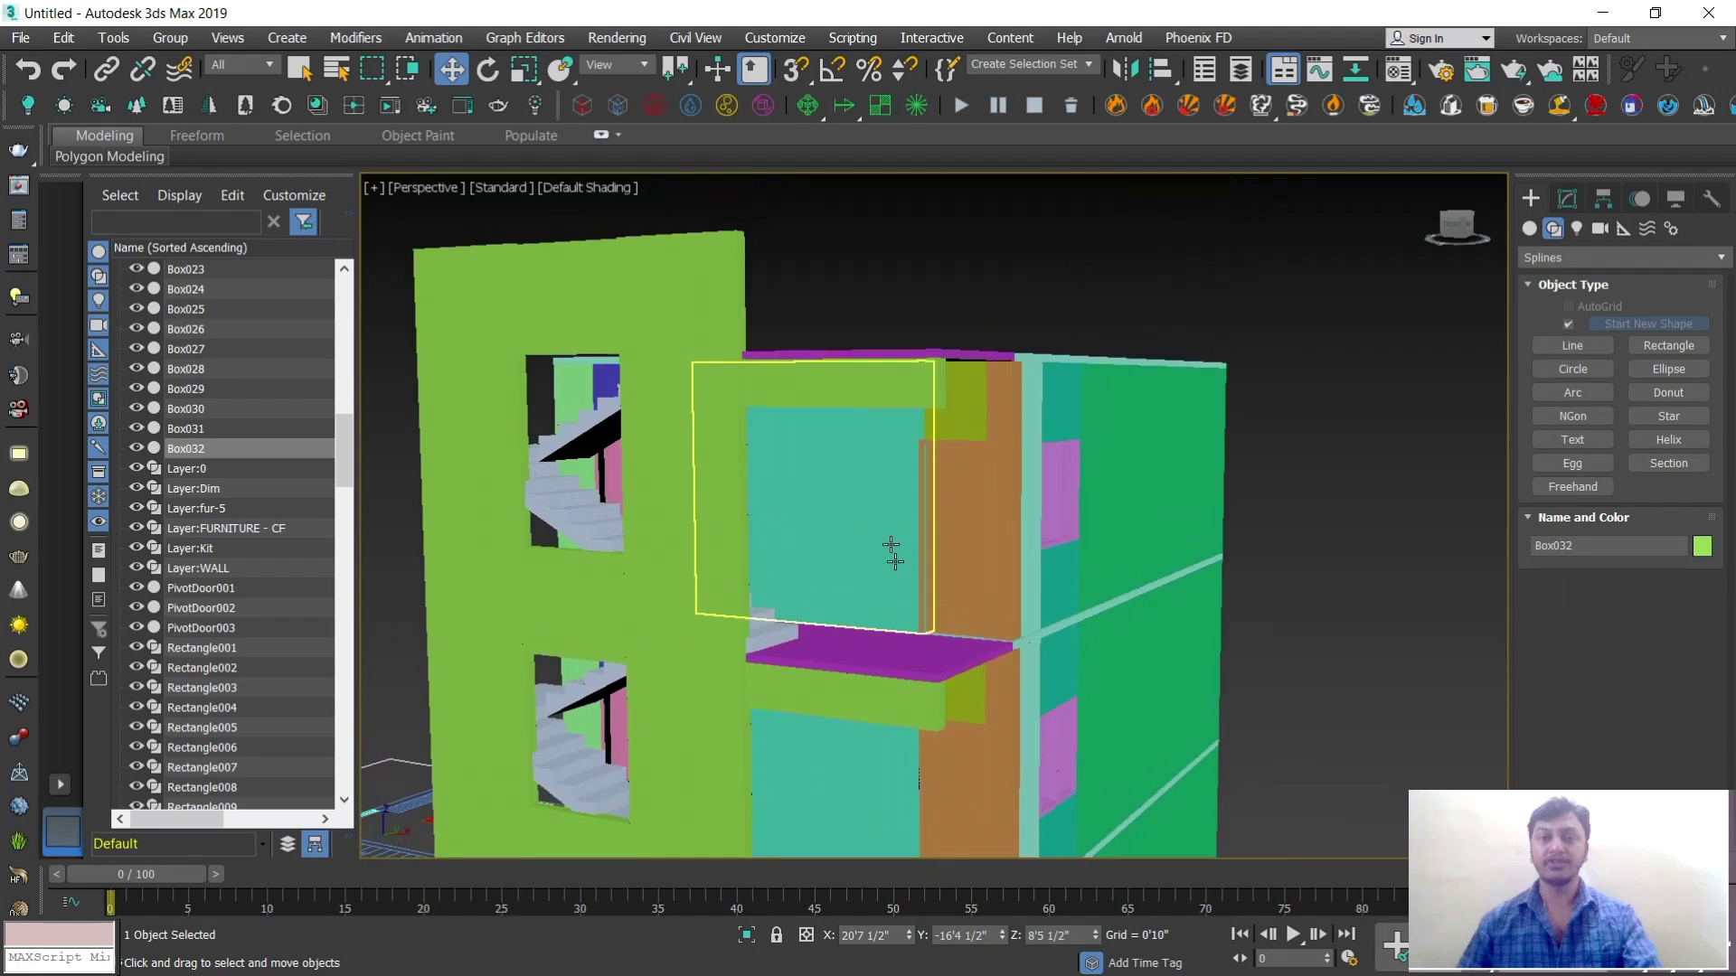
pyautogui.keyDown('alt'); pyautogui.moveTo(931, 582); pyautogui.dragTo(896, 586, button='middle'); pyautogui.keyUp('alt')
pyautogui.scroll(4, 896, 586)
pyautogui.scroll(-3, 891, 507)
pyautogui.moveTo(913, 409); pyautogui.dragTo(923, 481, button='middle')
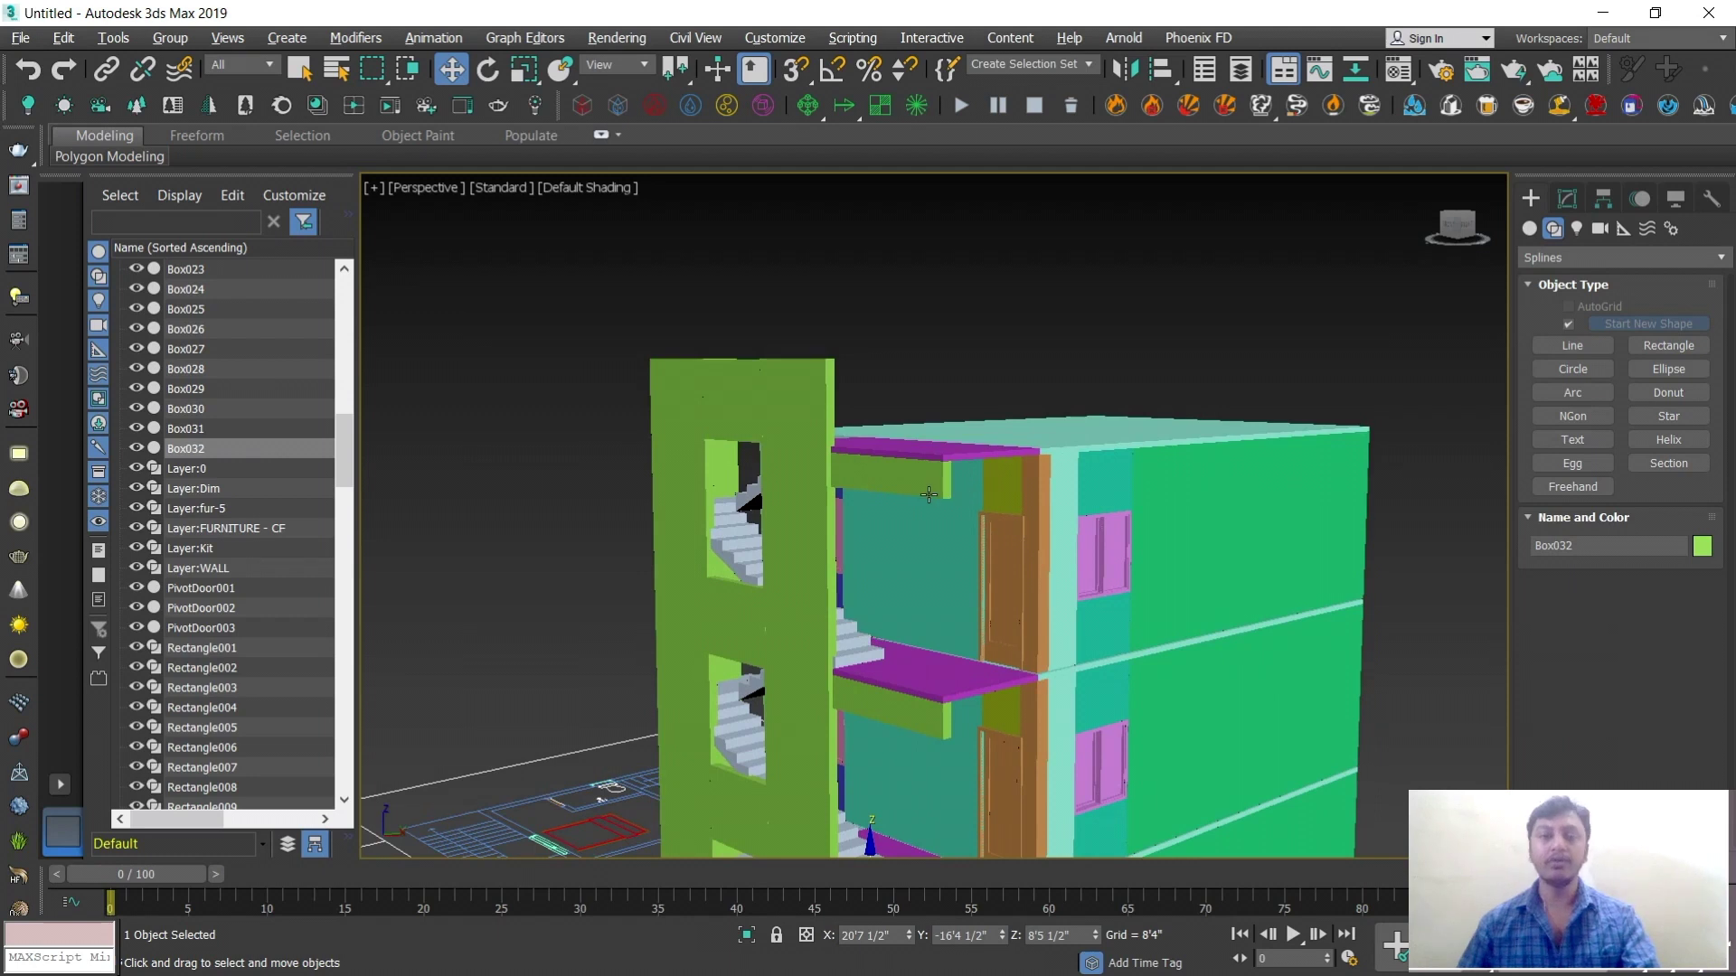
# Clone the top balcony's fascia along X to about X 27'11 1/2", beyond the slab's outer corner
pyautogui.scroll(2, 929, 494)
pyautogui.click(918, 470)
pyautogui.scroll(4, 917, 475)
pyautogui.press('e')
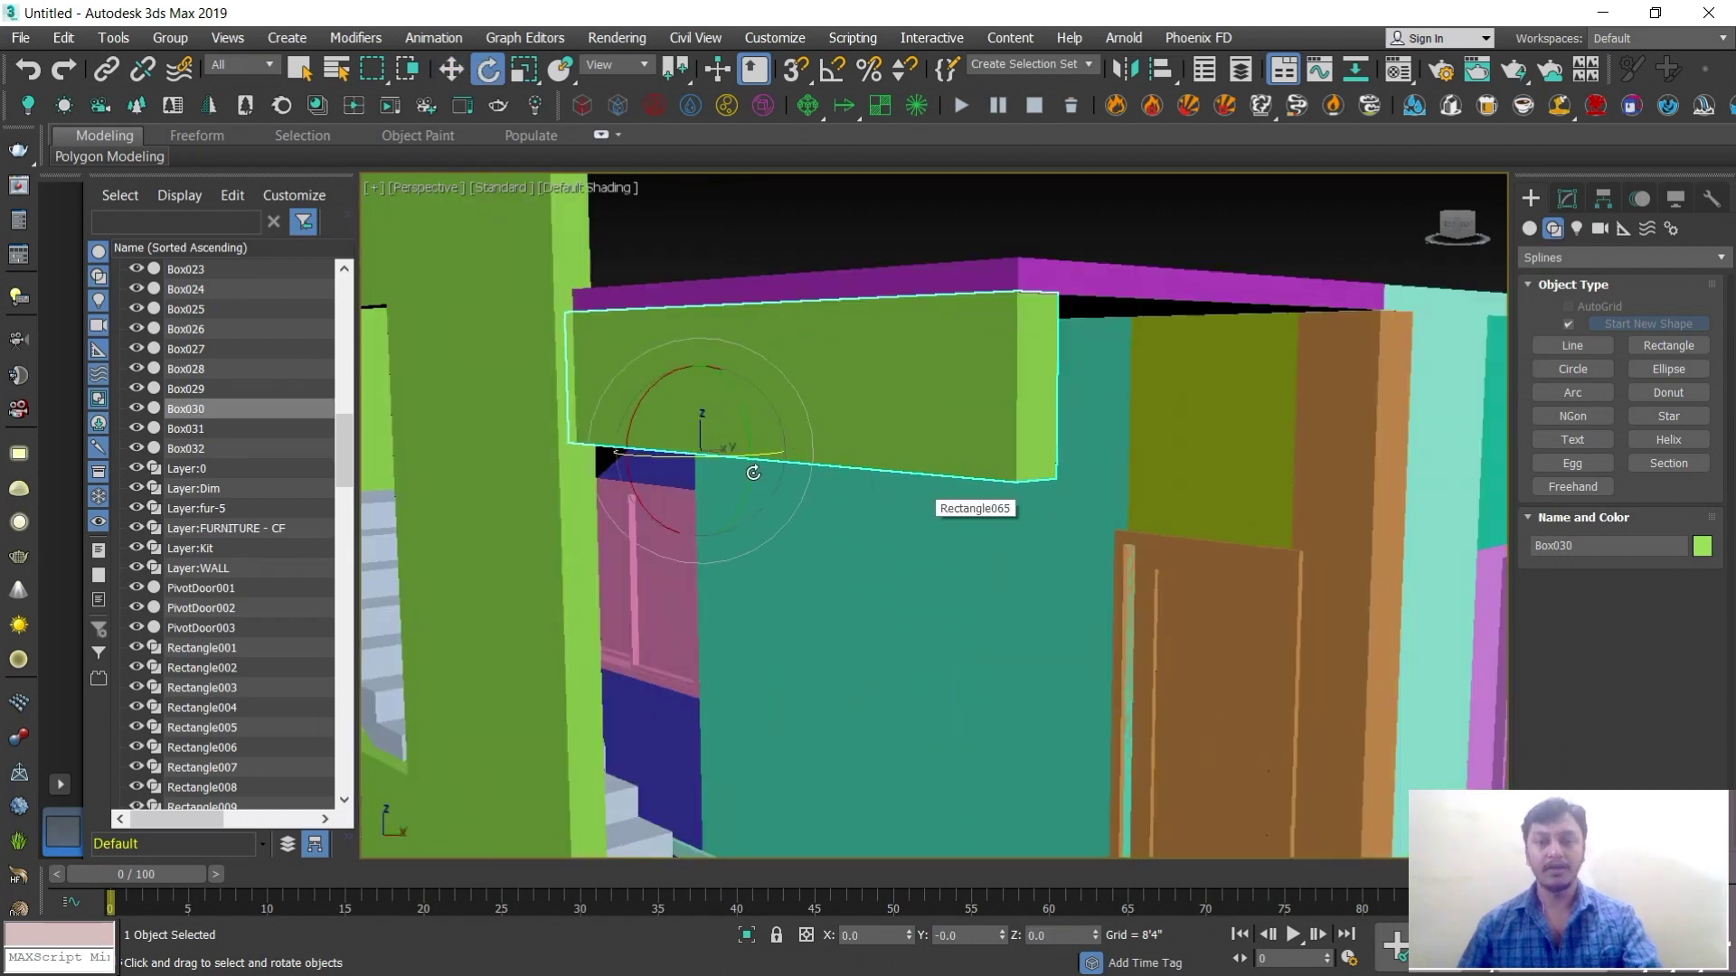
pyautogui.scroll(-2, 1026, 546)
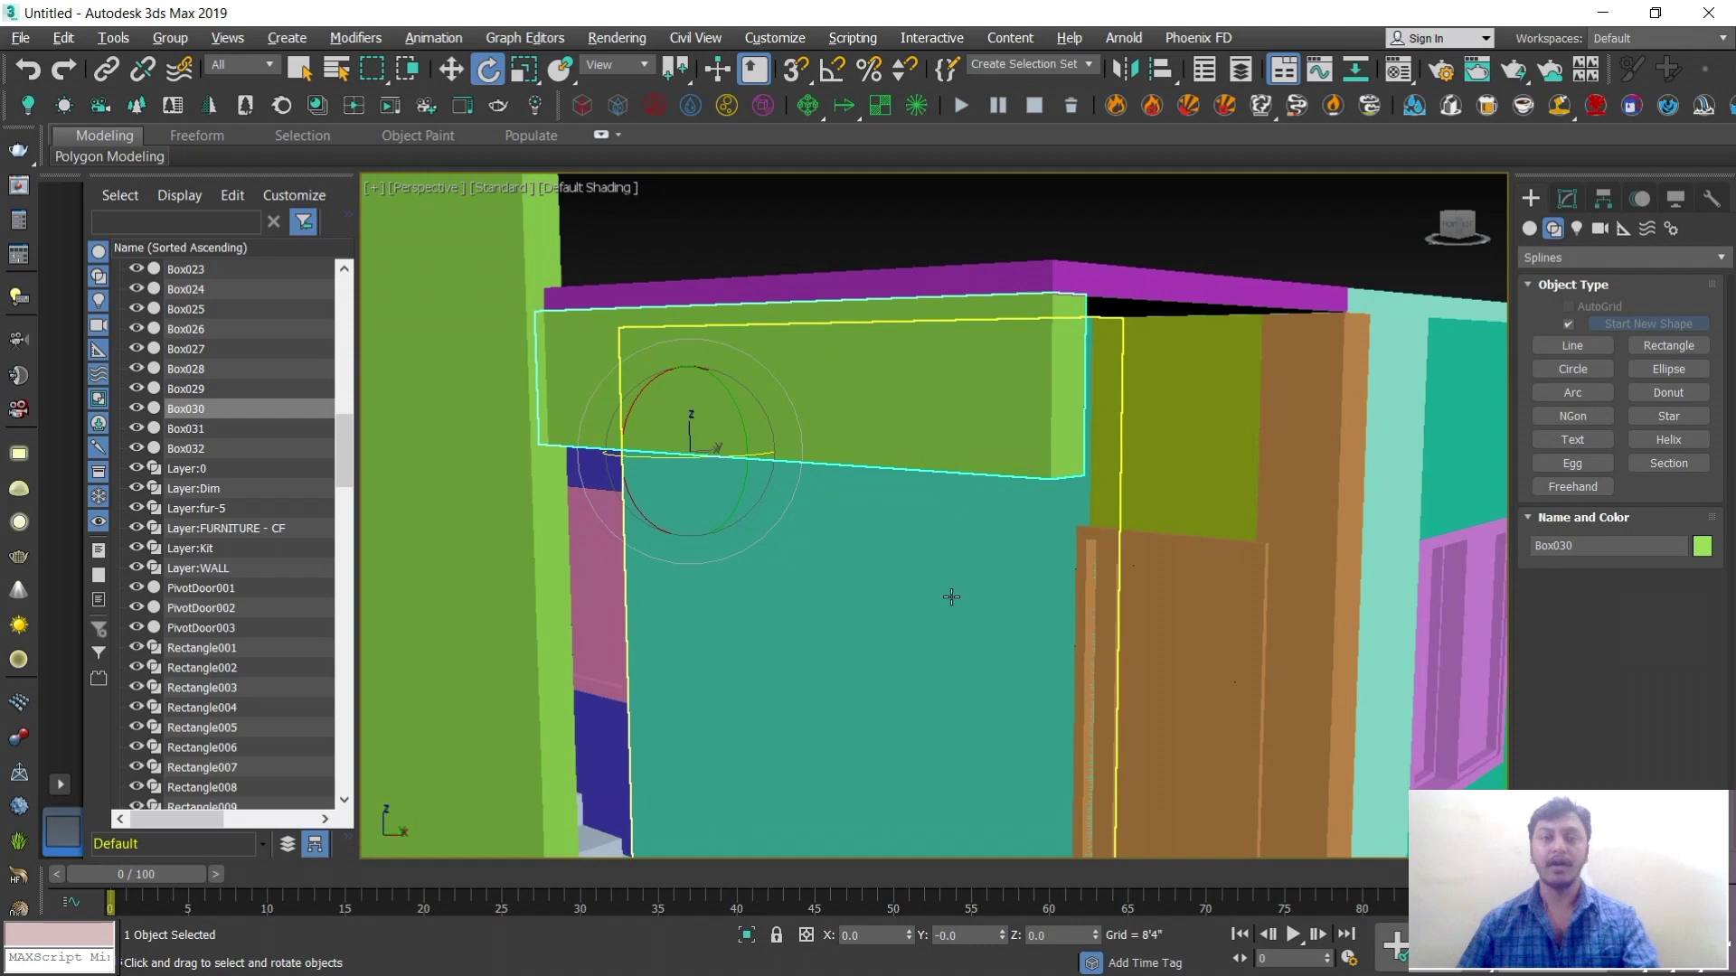
pyautogui.scroll(-5, 950, 590)
pyautogui.keyDown('alt'); pyautogui.moveTo(865, 548); pyautogui.dragTo(922, 576, button='middle'); pyautogui.keyUp('alt')
pyautogui.scroll(2, 922, 576)
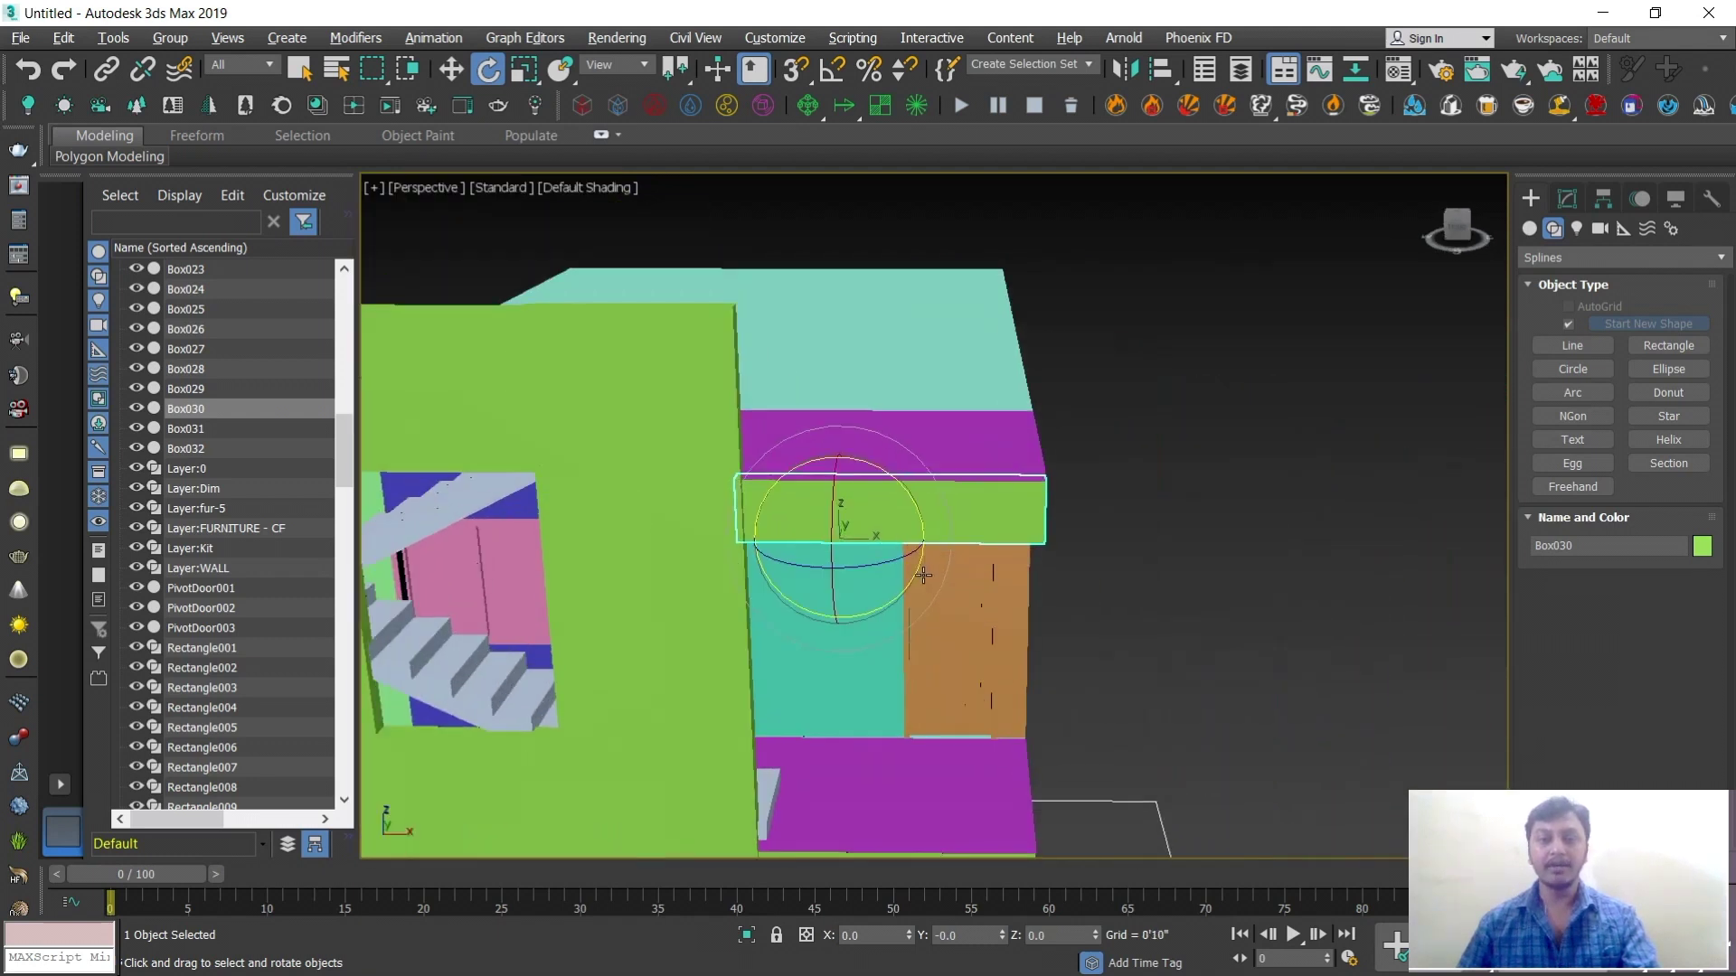
pyautogui.press('w')
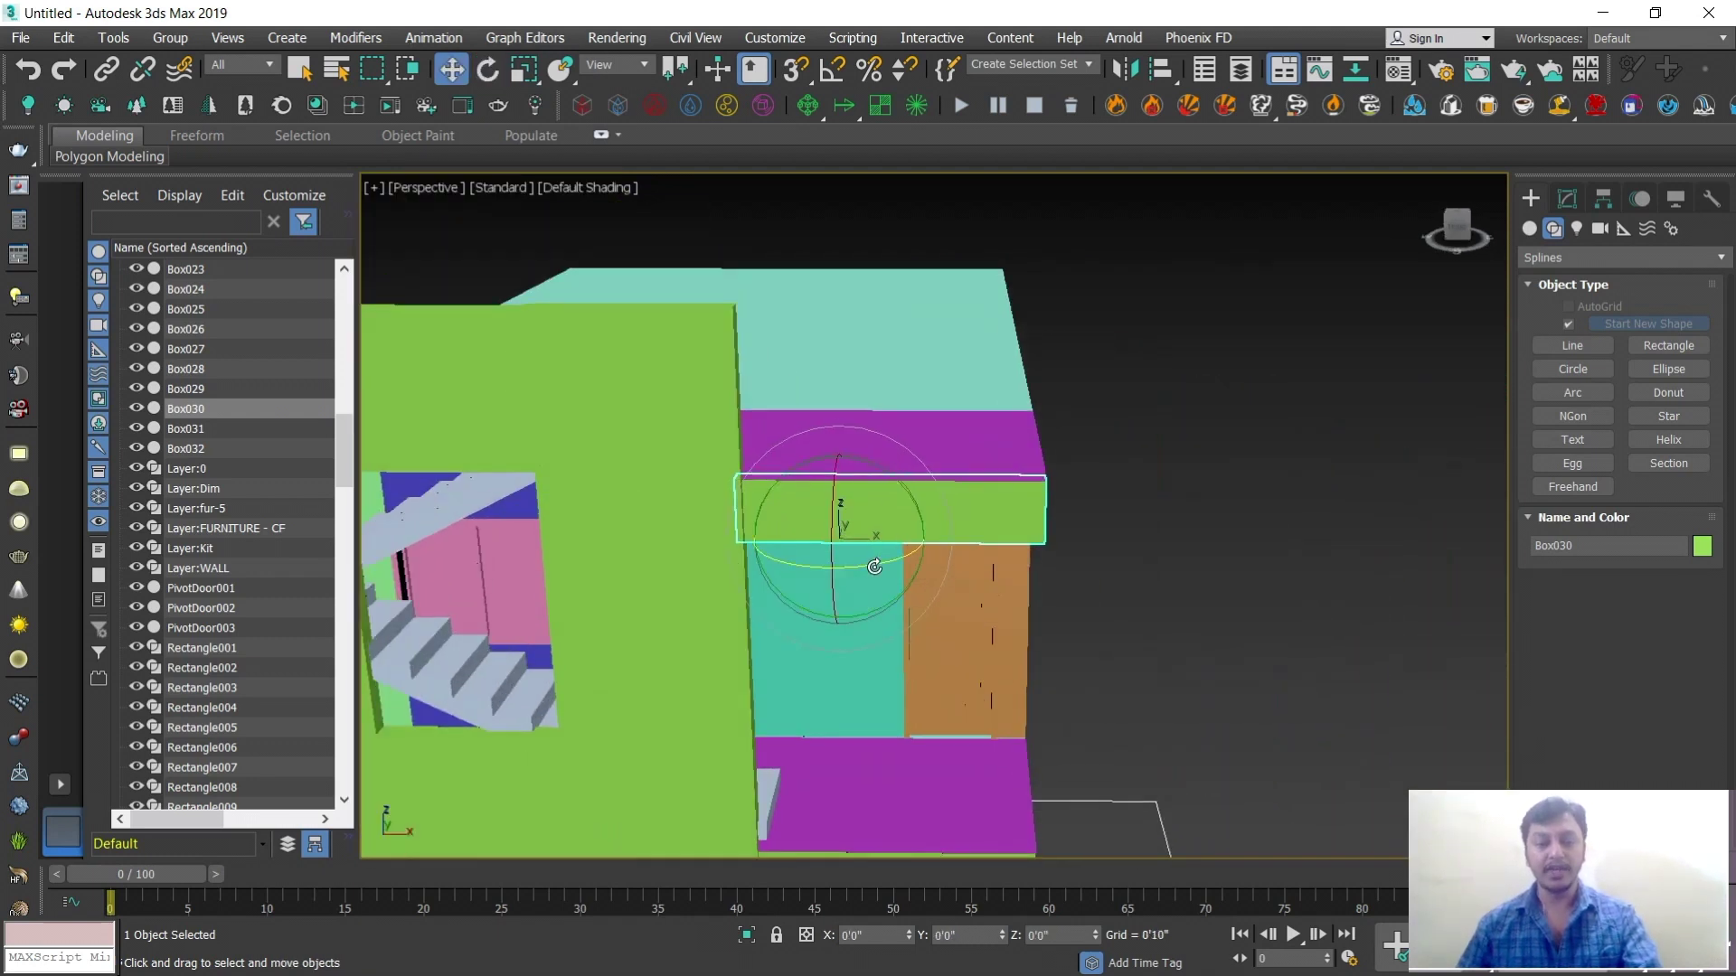
pyautogui.moveTo(902, 543); pyautogui.dragTo(1191, 548)
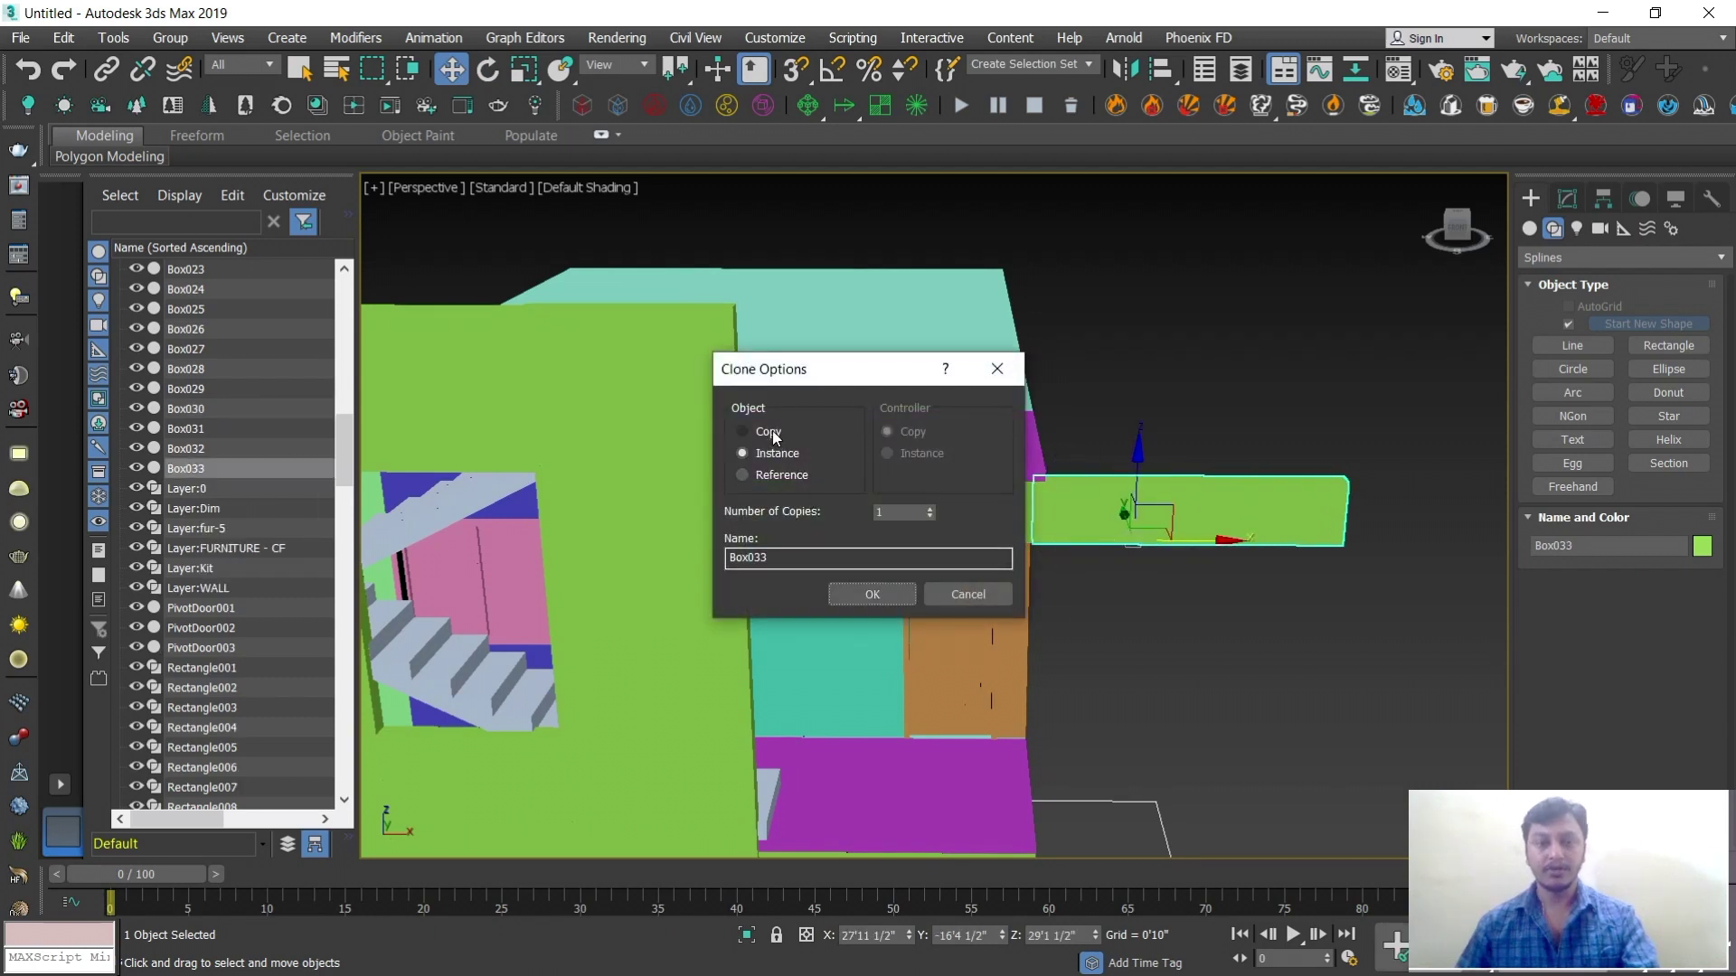
pyautogui.click(873, 596)
# Rotate the cloned top fascia 90 degrees about the Z axis
pyautogui.press('e')
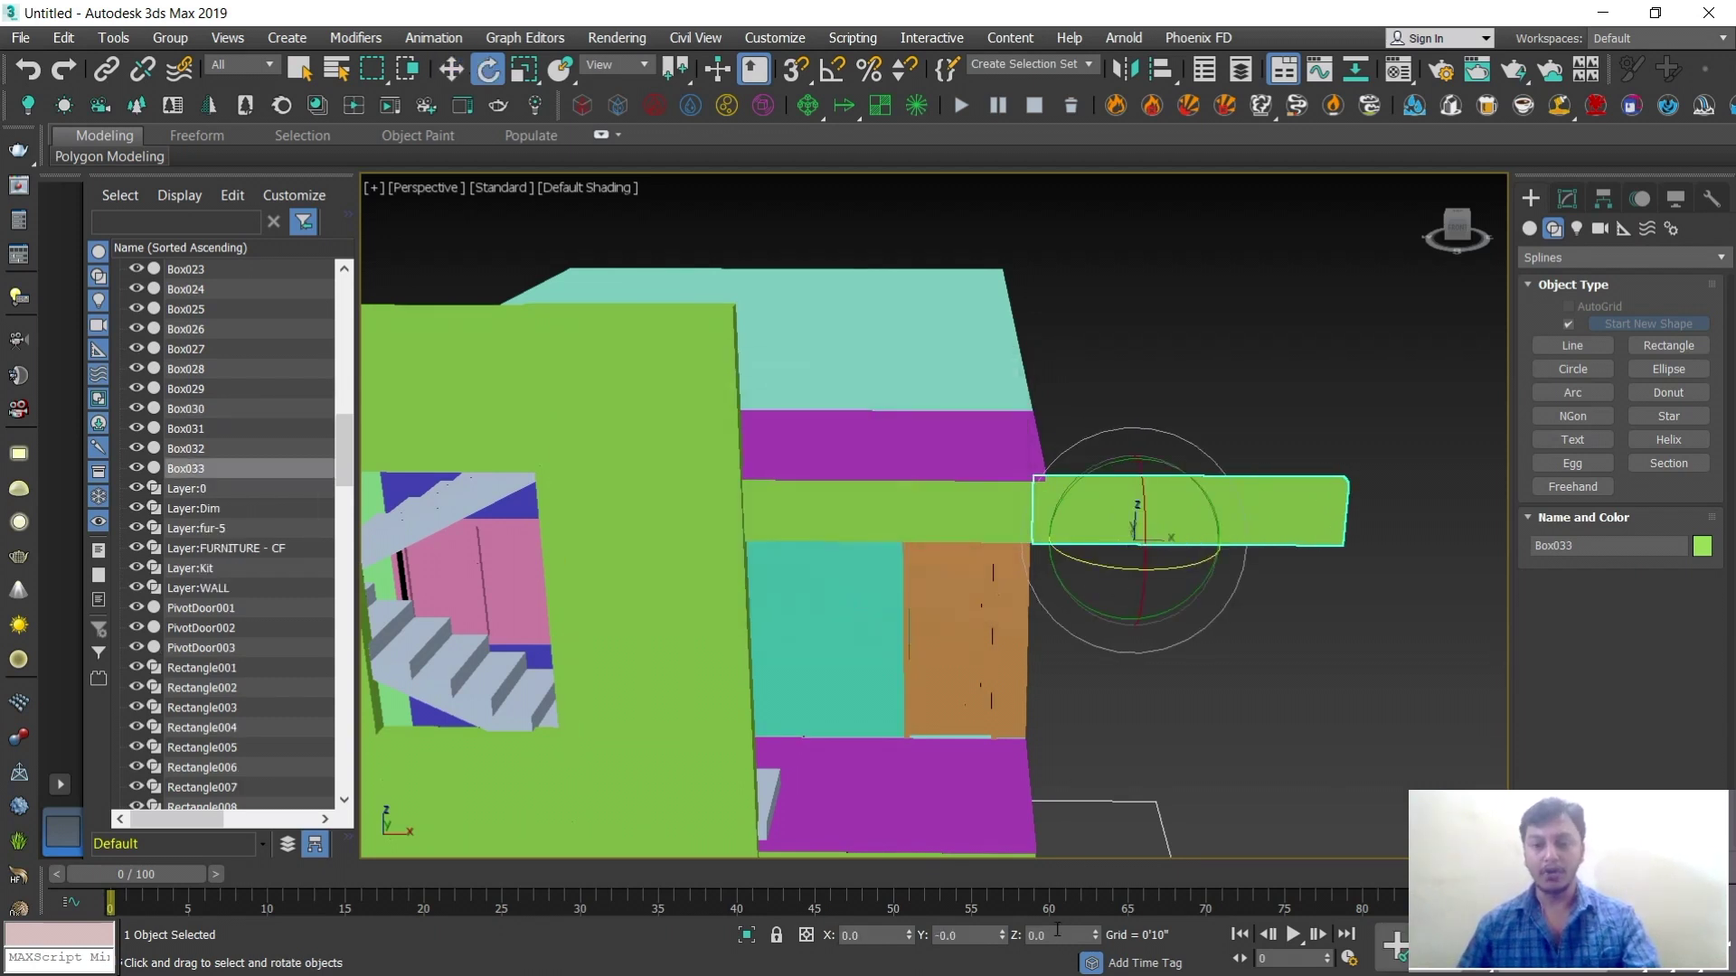
pyautogui.moveTo(1163, 569); pyautogui.dragTo(1240, 548)
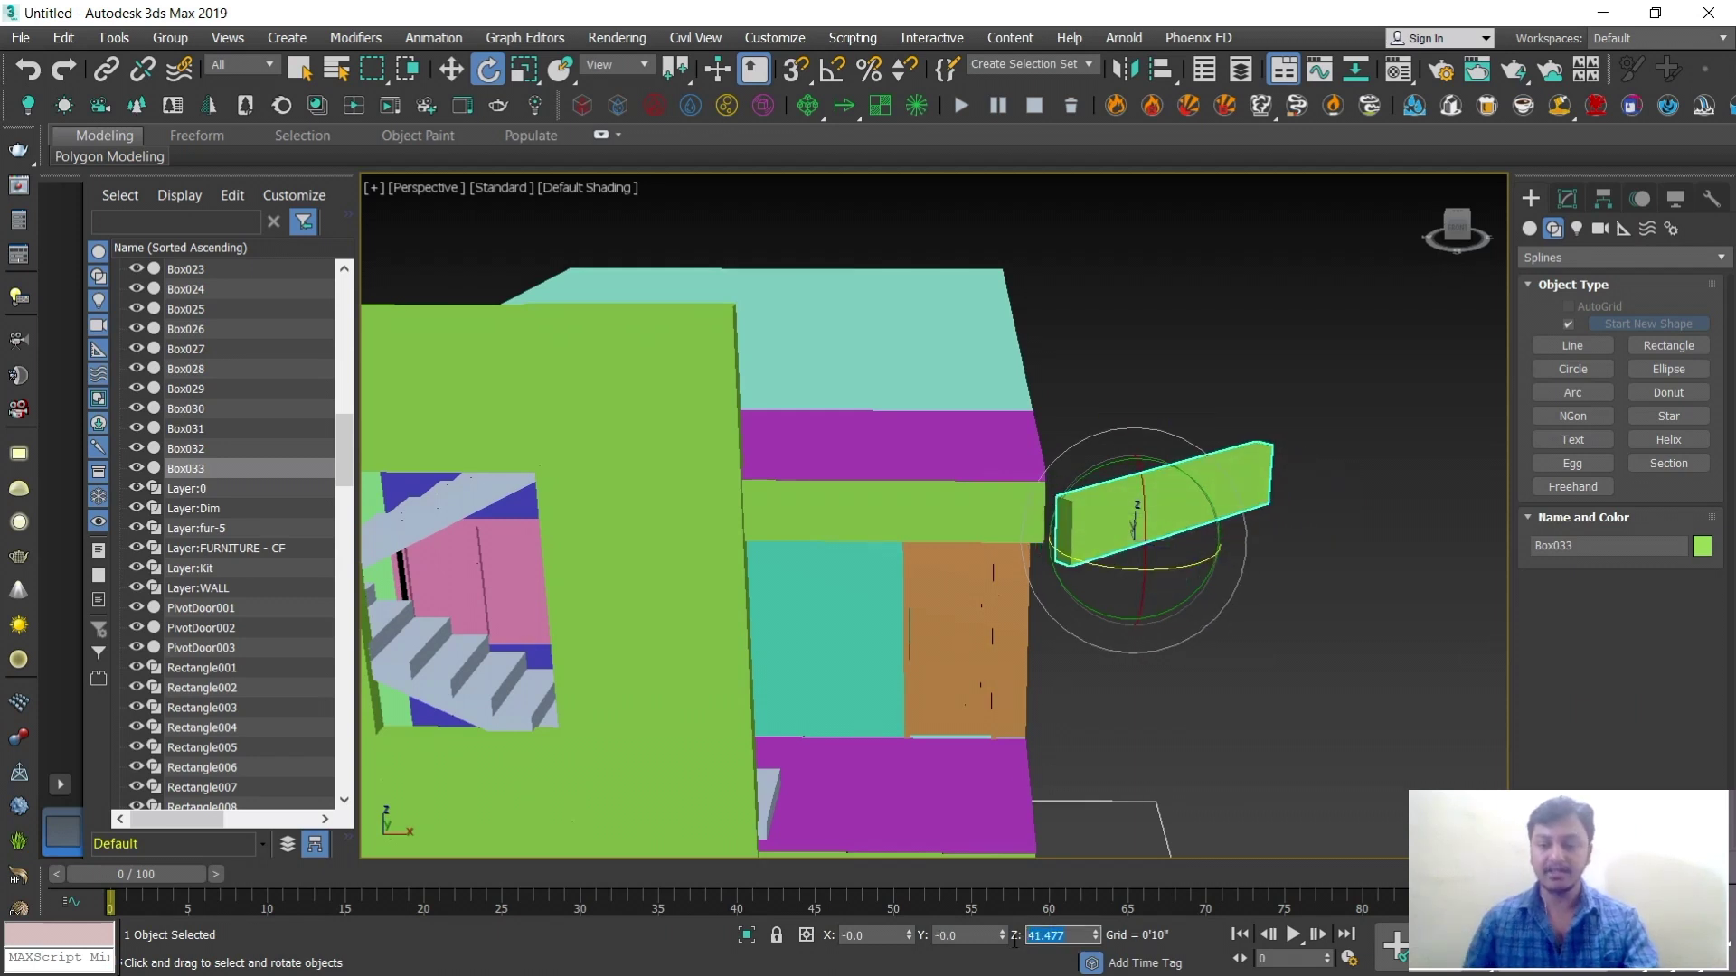
pyautogui.write('0')
pyautogui.press('Return')
pyautogui.write('90')
pyautogui.press('Return')
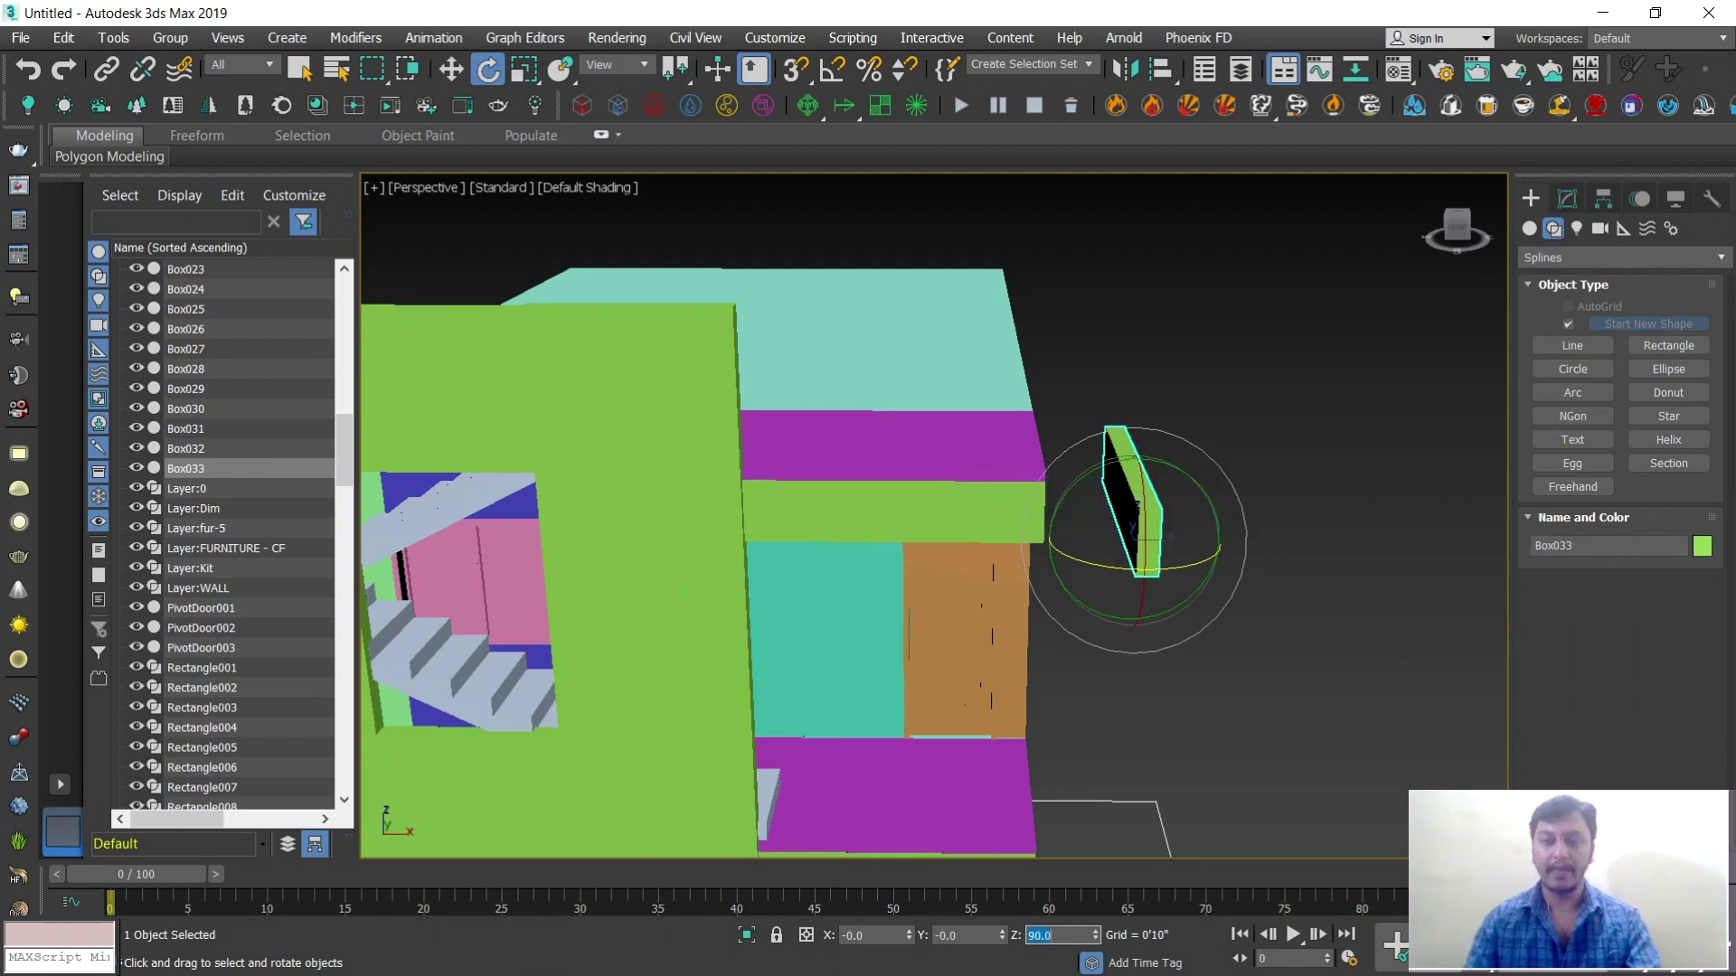
# Move the rotated fascia under the top balcony slab's open side edge, at about X 25'6"
pyautogui.press('w')
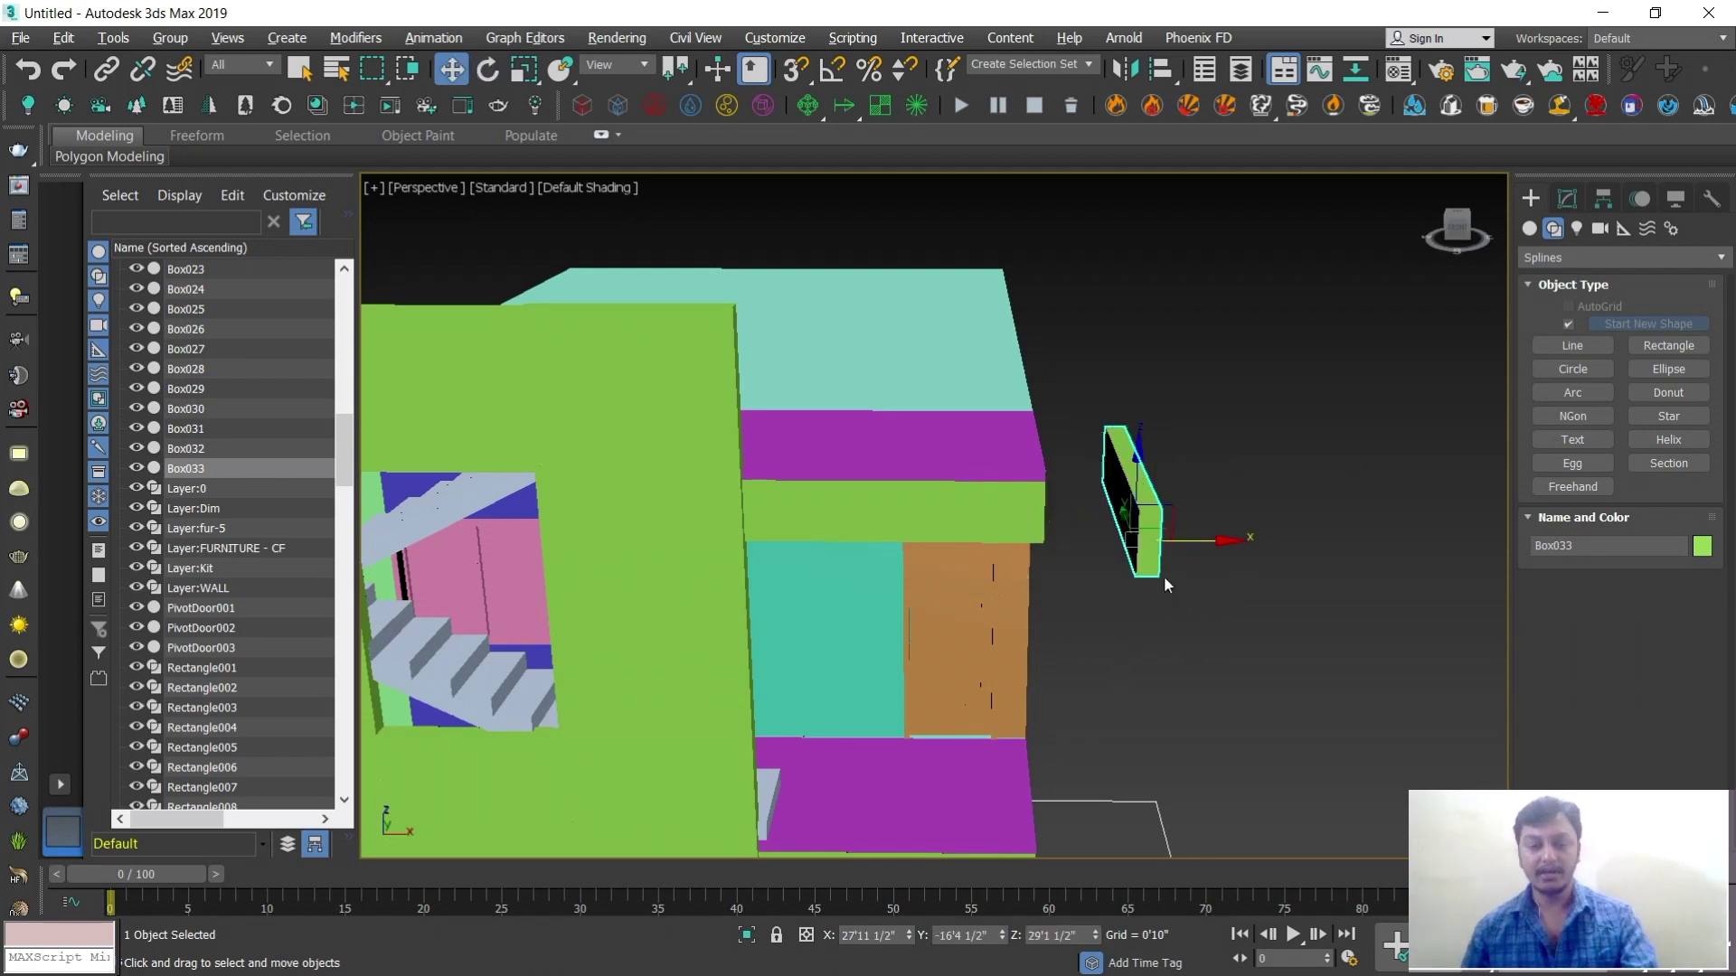
pyautogui.scroll(3, 1163, 577)
pyautogui.keyDown('alt'); pyautogui.moveTo(1164, 577); pyautogui.dragTo(1115, 544, button='middle'); pyautogui.keyUp('alt')
pyautogui.moveTo(1134, 532); pyautogui.dragTo(986, 503)
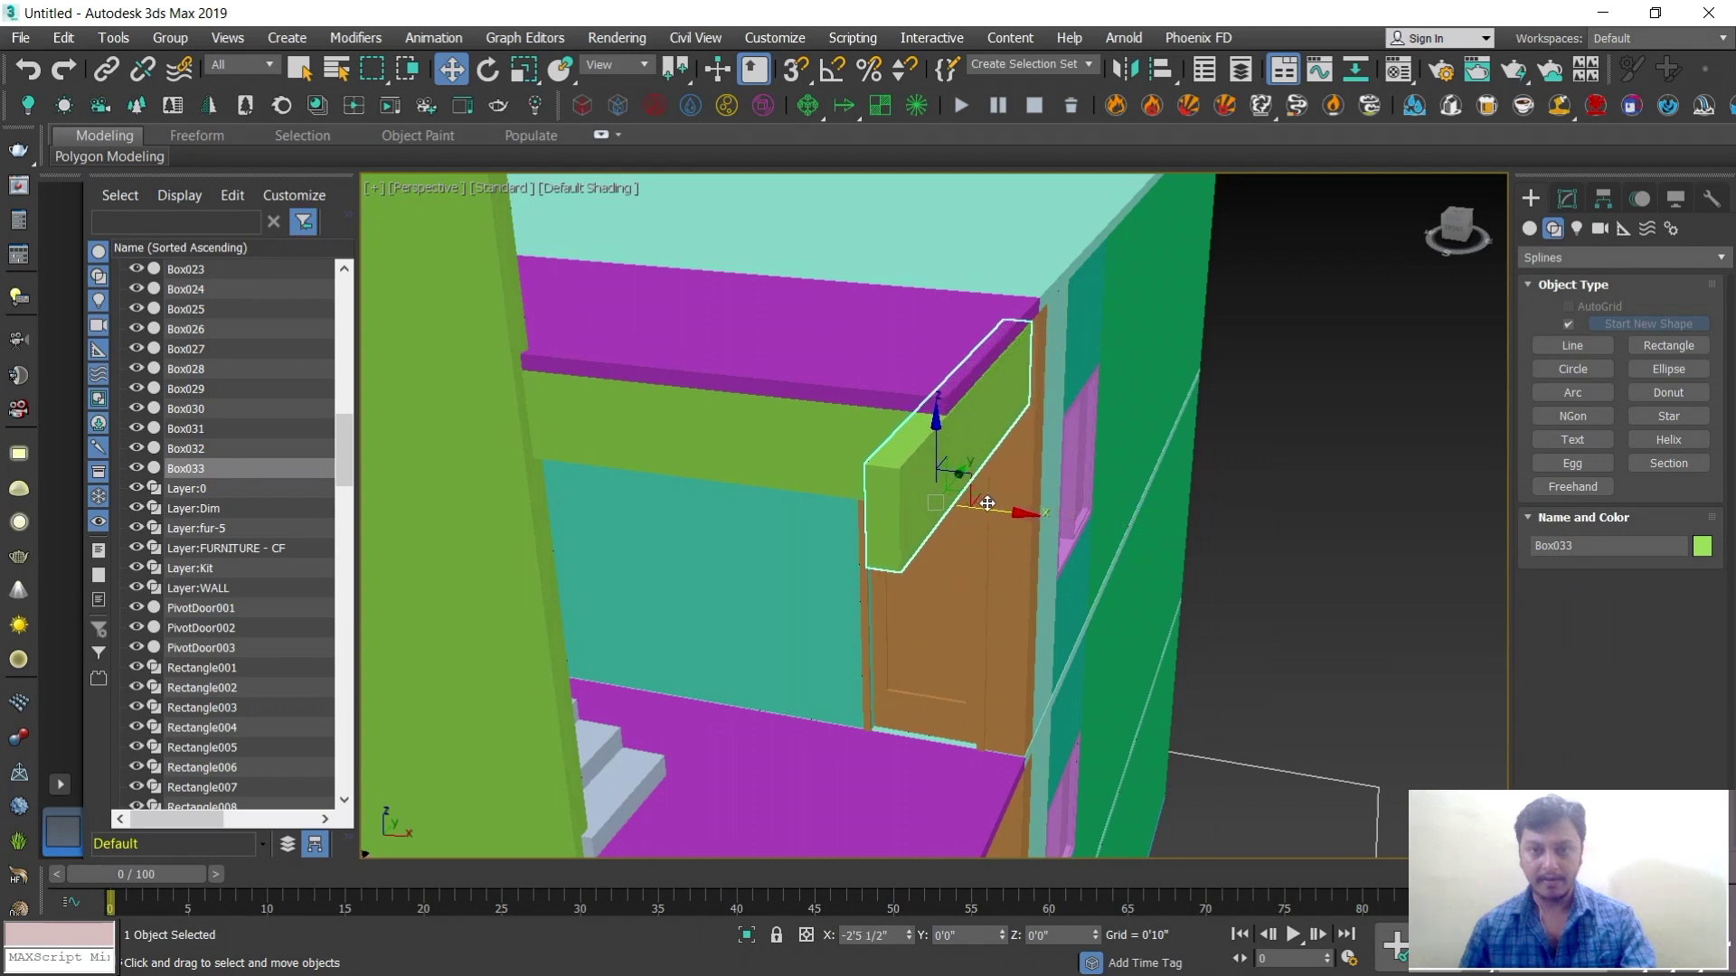
pyautogui.keyDown('alt'); pyautogui.moveTo(1013, 496); pyautogui.dragTo(932, 485, button='middle'); pyautogui.keyUp('alt')
pyautogui.moveTo(940, 480); pyautogui.dragTo(981, 480)
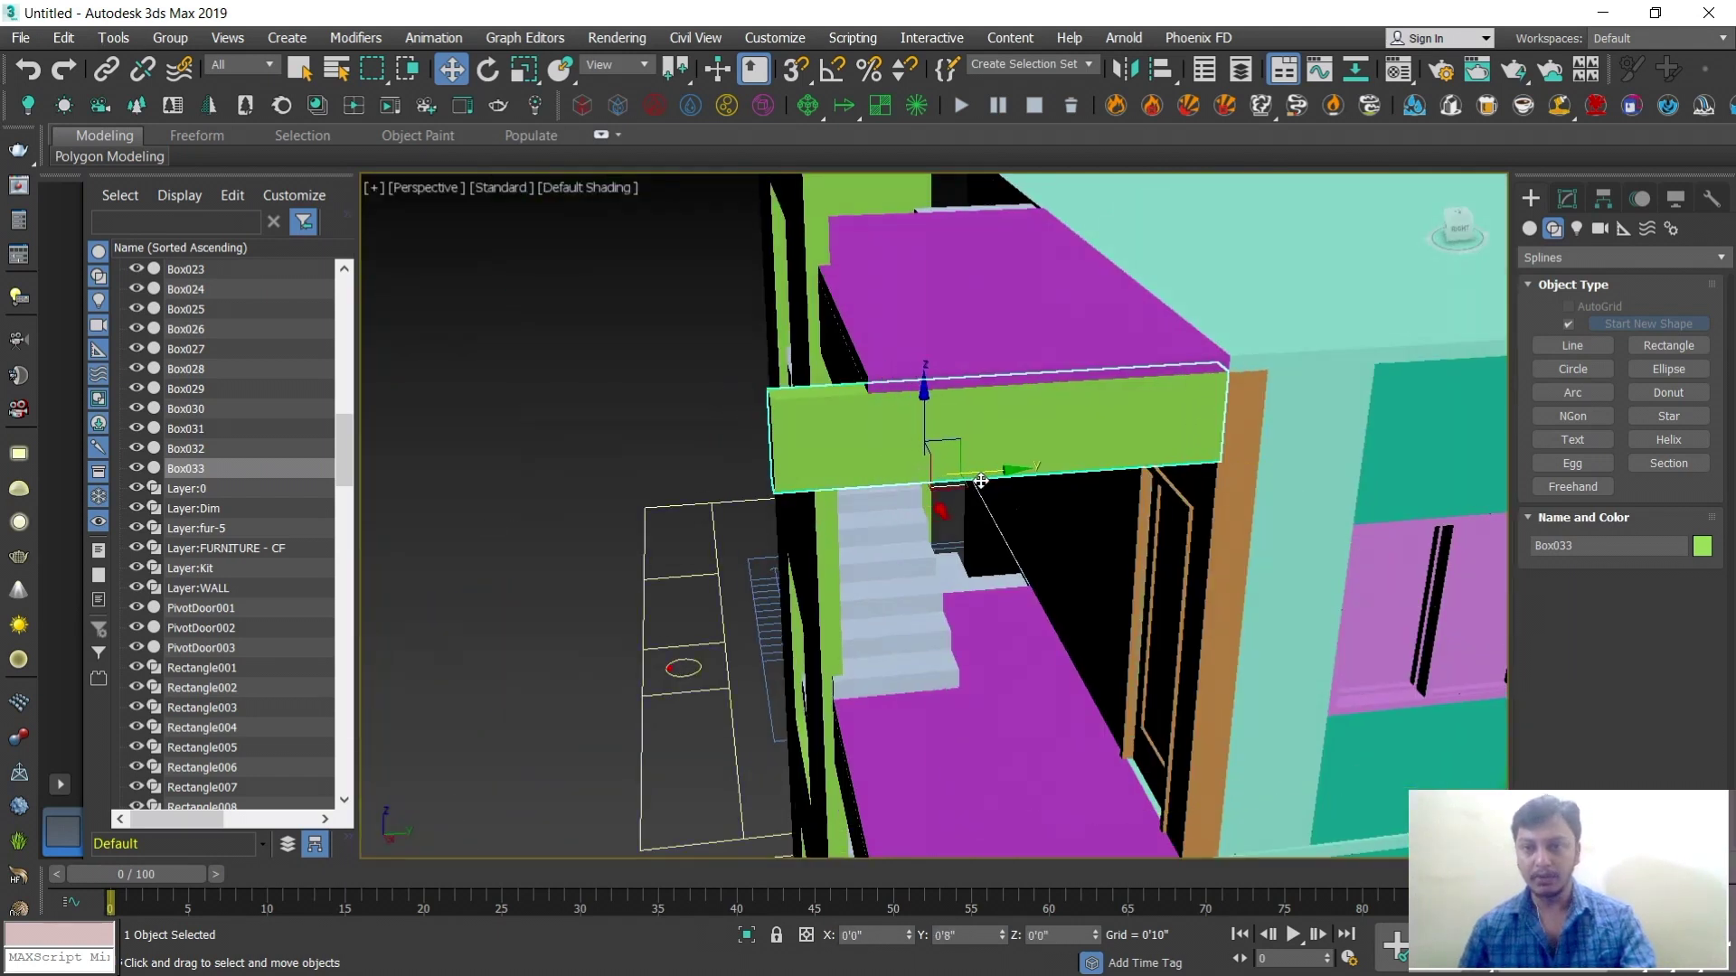
# Shorten the side fascia to the slab's outer corner by moving its FFD 2x2x2 end control points to about Y -16'5"
pyautogui.click(1555, 199)
pyautogui.click(1552, 404)
pyautogui.click(1573, 425)
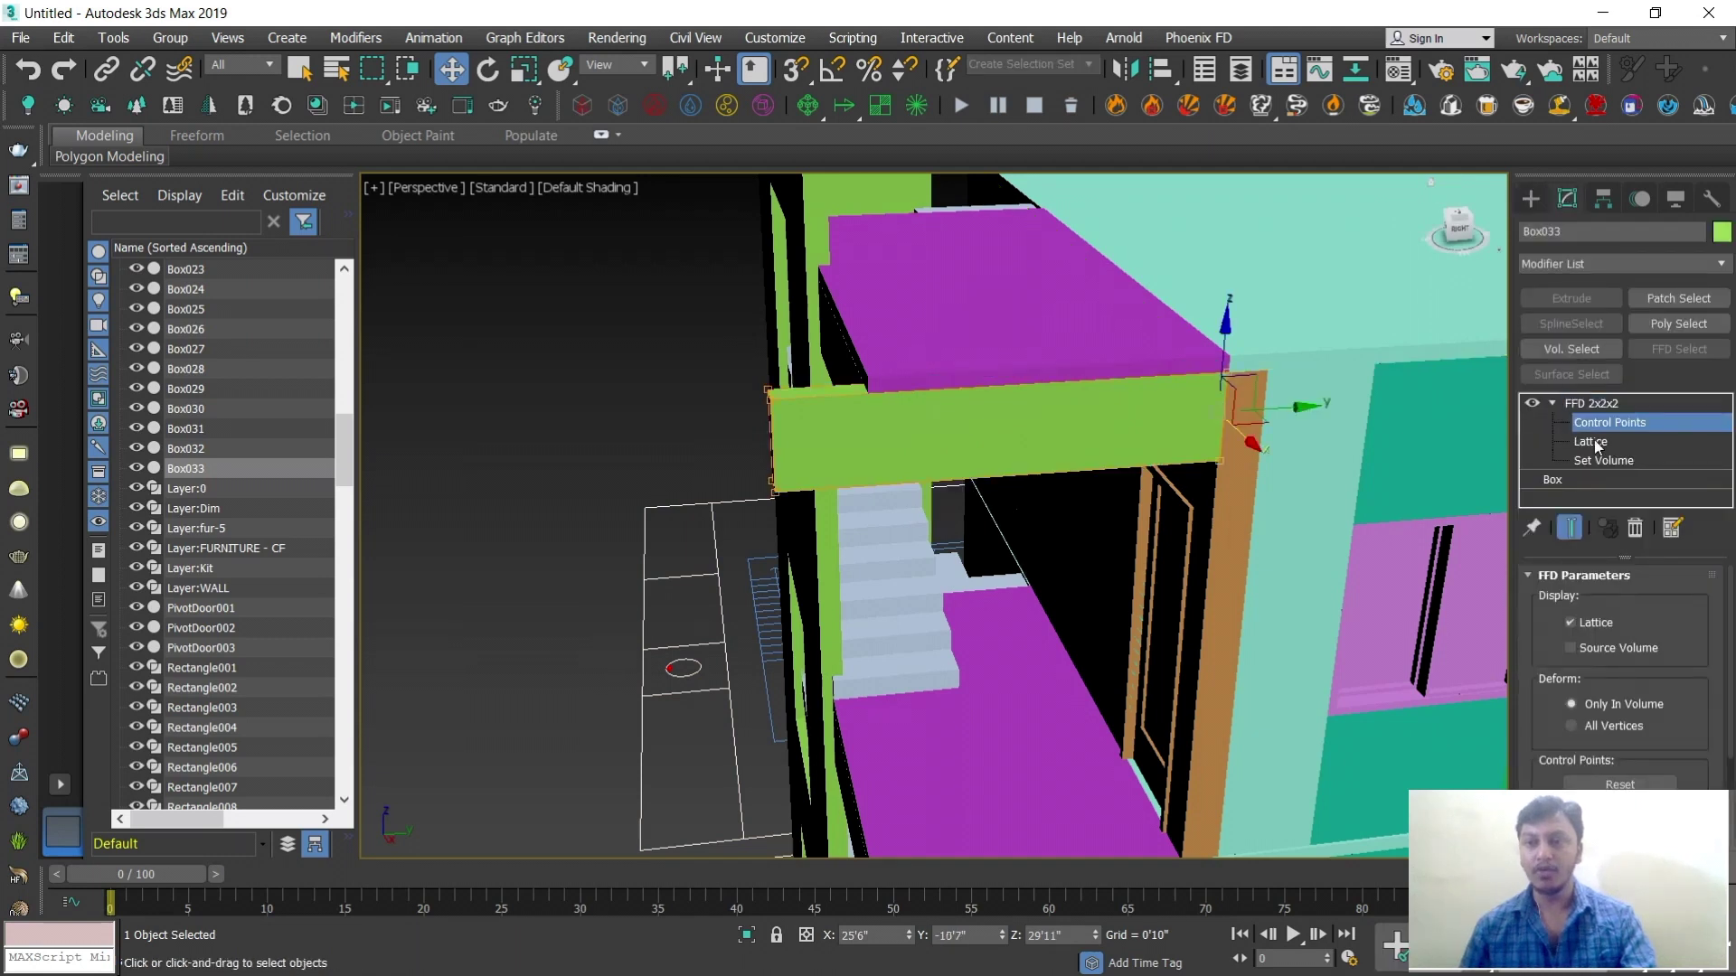
pyautogui.moveTo(845, 661); pyautogui.dragTo(844, 662)
pyautogui.moveTo(832, 439); pyautogui.dragTo(940, 442)
pyautogui.click(1531, 198)
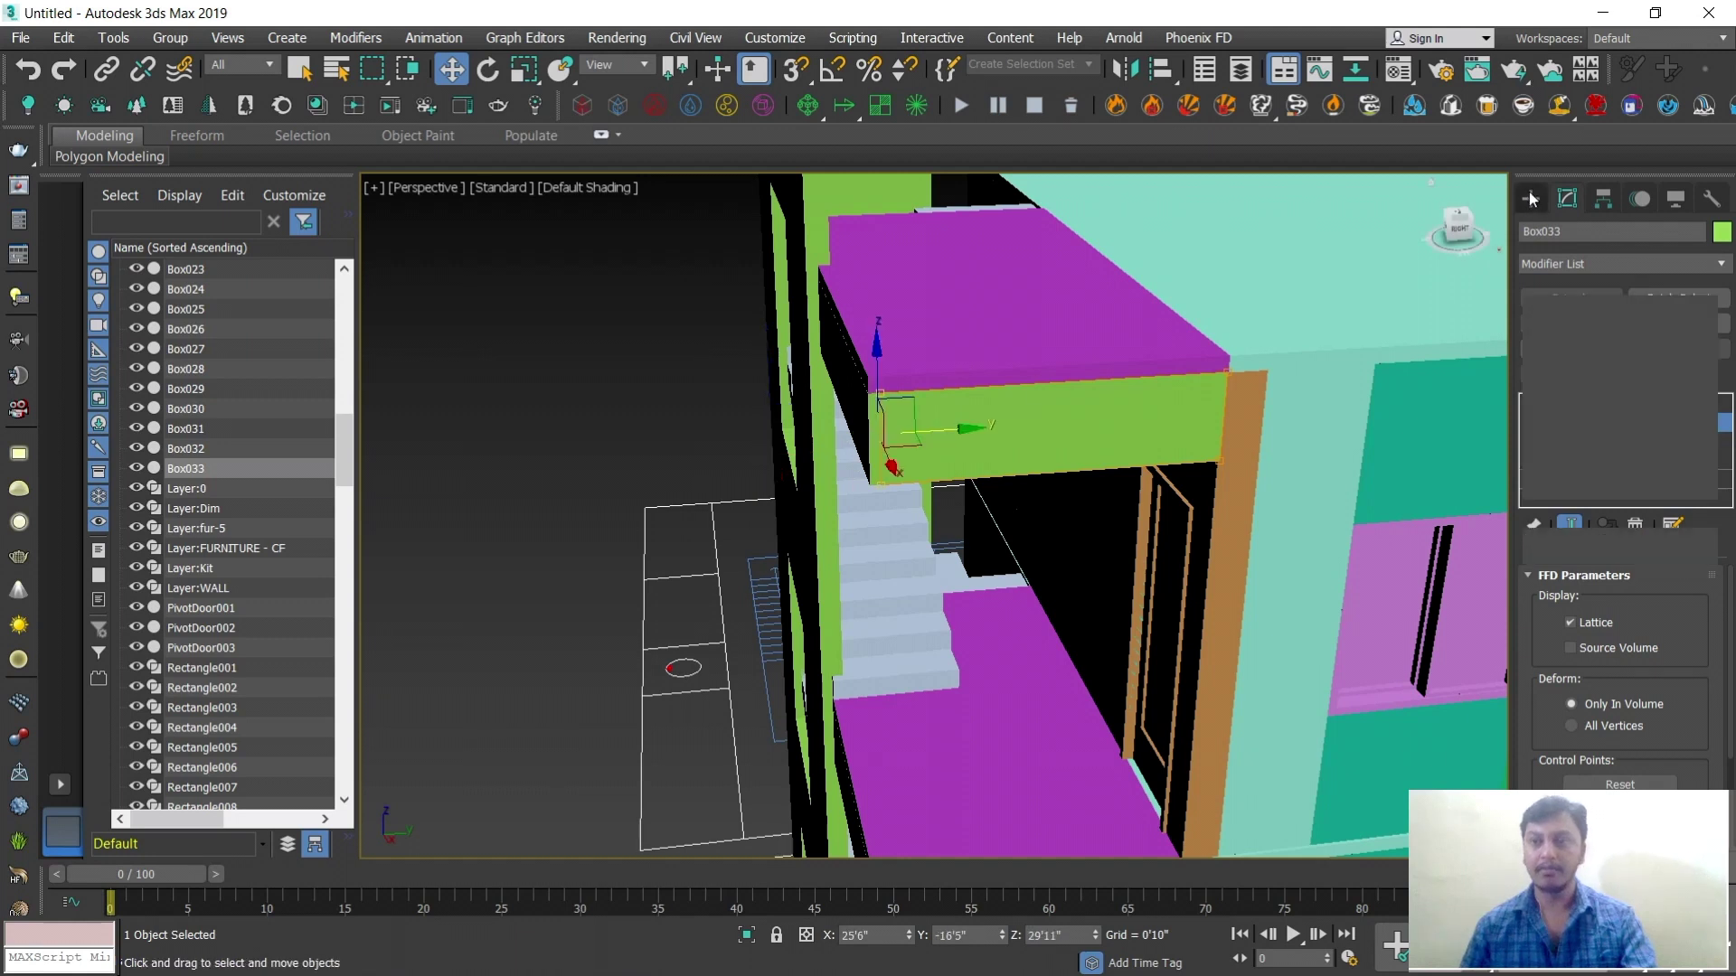
# Clone the side fascia as an instance down under the middle balcony slab, at about Z 18'8"
pyautogui.scroll(-5, 1140, 481)
pyautogui.moveTo(1140, 481); pyautogui.dragTo(1040, 407, button='middle')
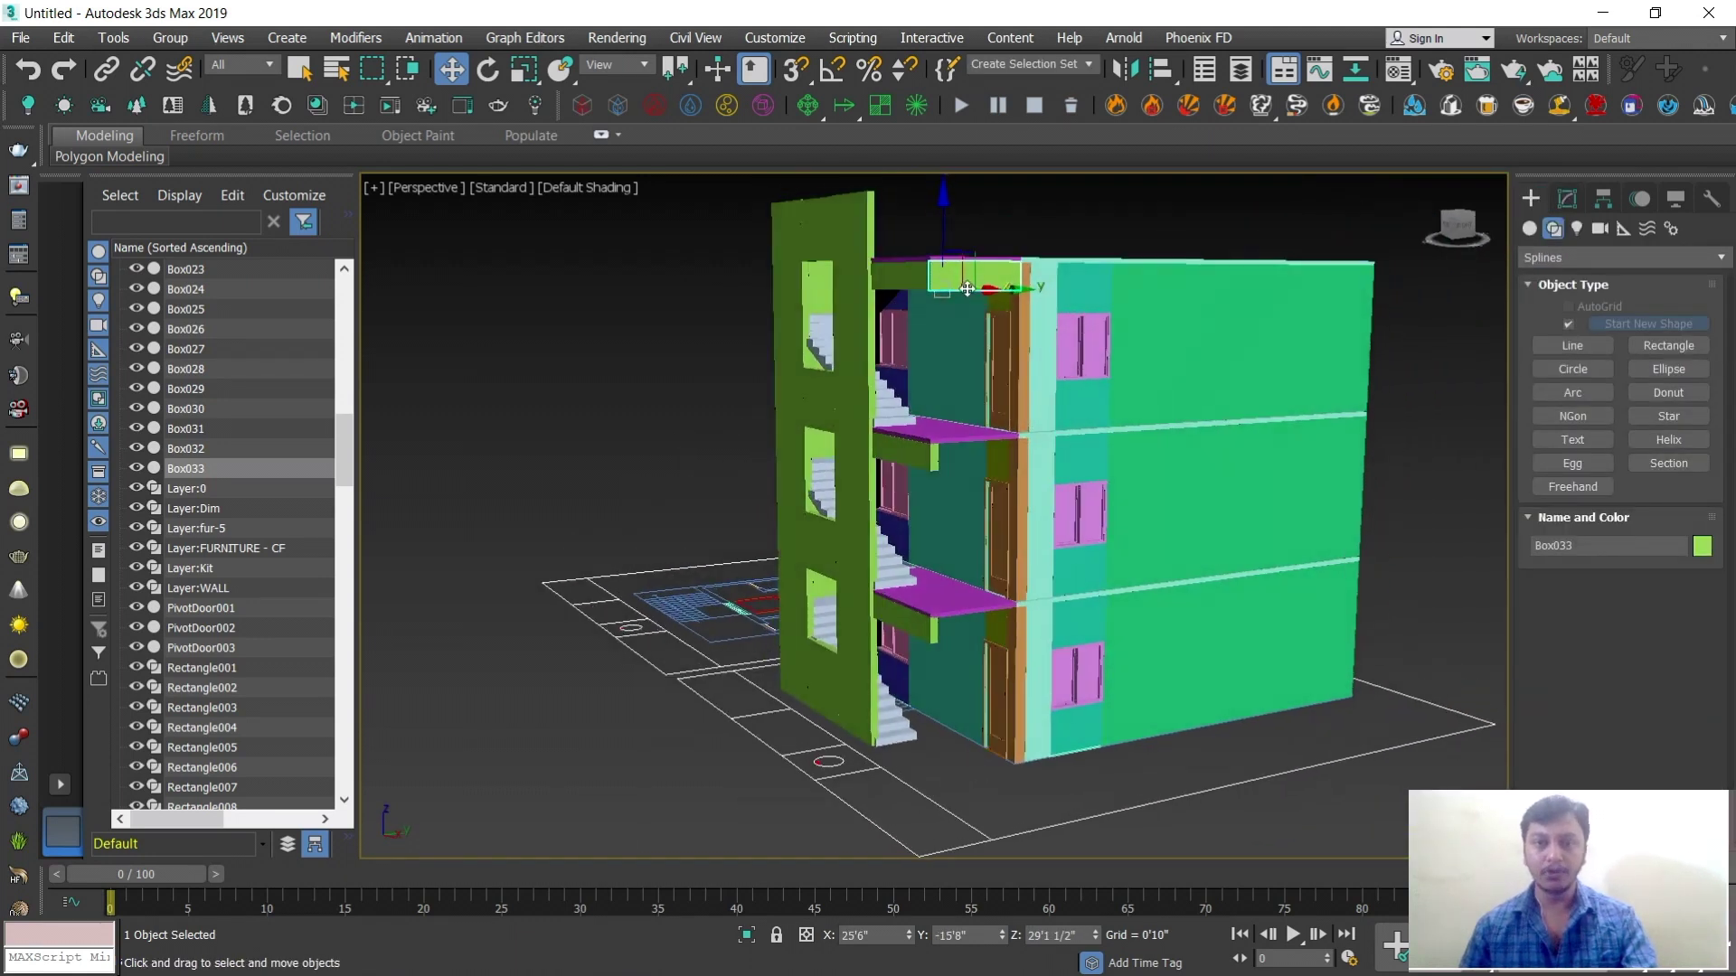
pyautogui.scroll(3, 945, 290)
pyautogui.moveTo(946, 291); pyautogui.dragTo(932, 353, button='middle')
pyautogui.moveTo(945, 339)
pyautogui.mouseDown()
pyautogui.moveTo(948, 597)
pyautogui.moveTo(947, 543)
pyautogui.moveTo(938, 555)
pyautogui.mouseUp()
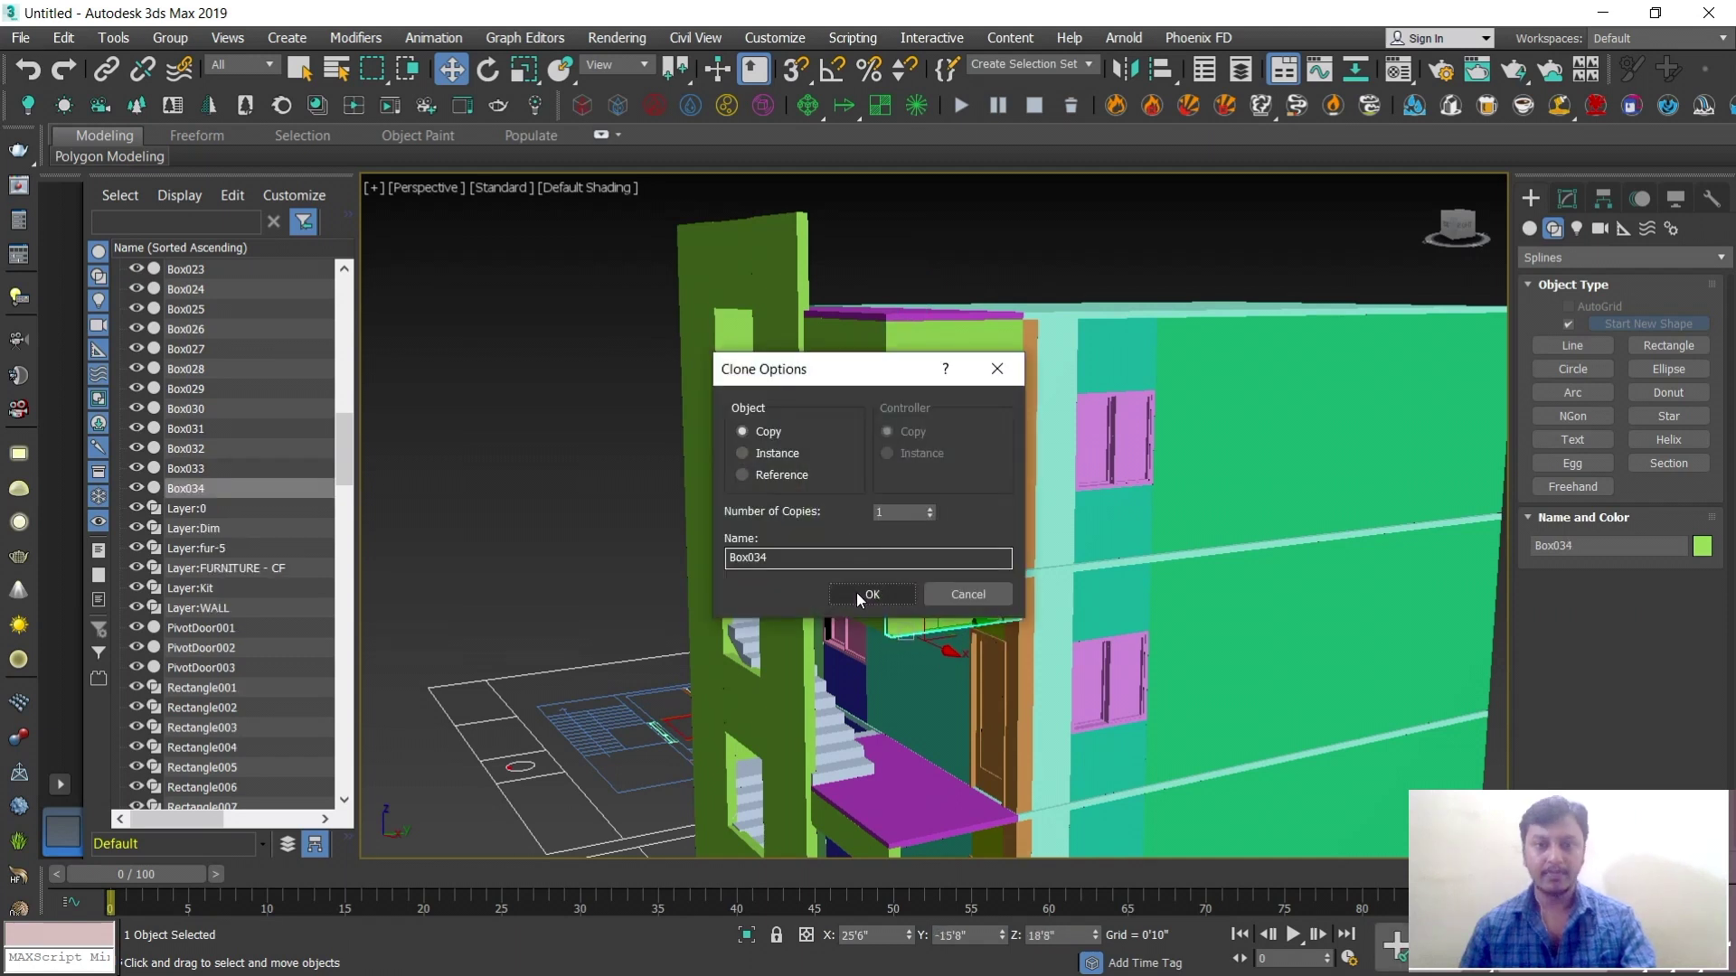
pyautogui.click(785, 455)
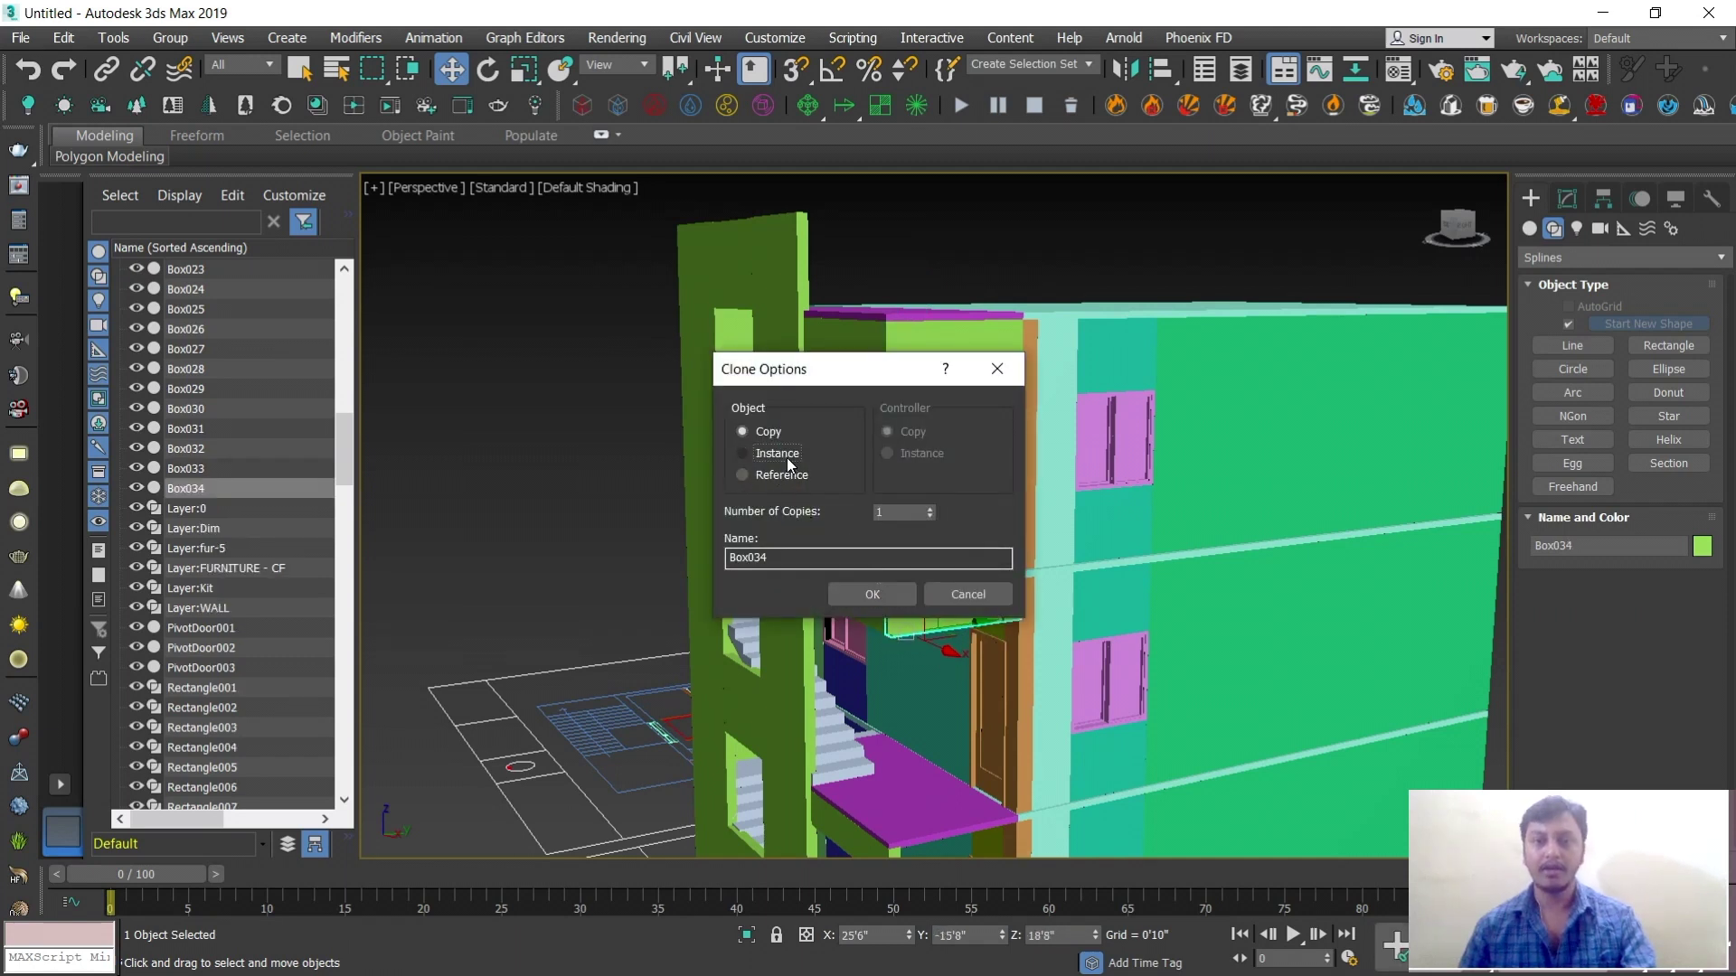
pyautogui.click(870, 595)
pyautogui.scroll(8, 1004, 489)
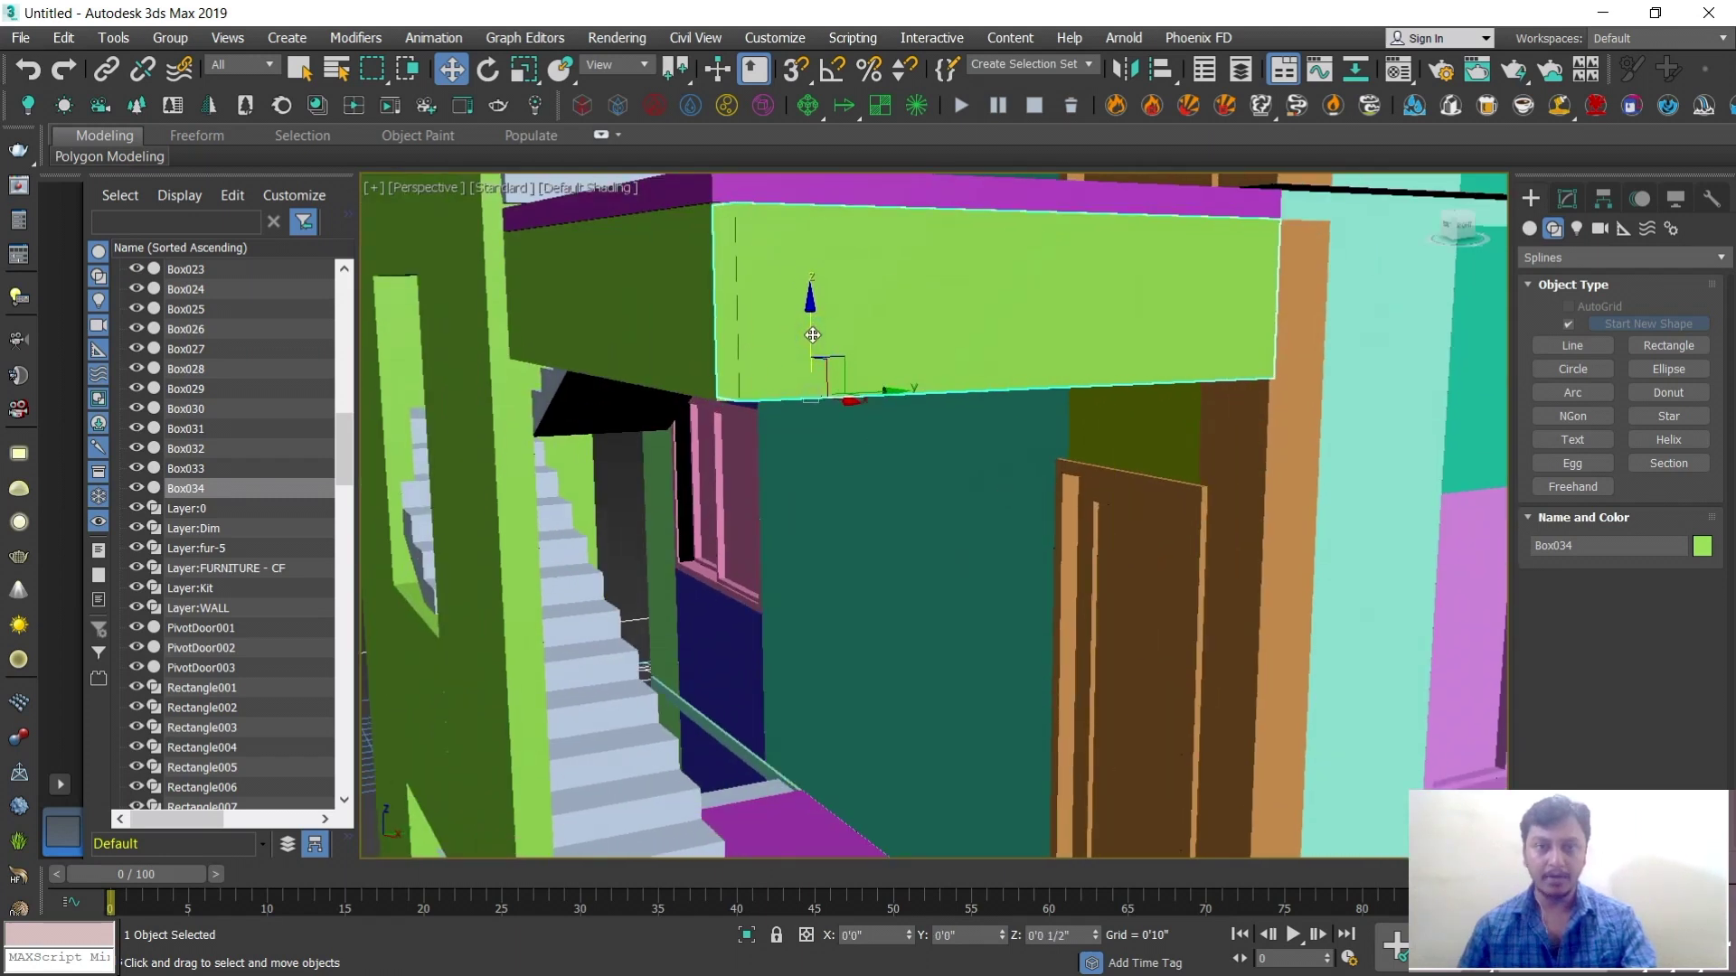
# Clone the side fascia as an instance under the lowest balcony slab's side edge, at about Z 8'5 1/2"
pyautogui.keyDown('shift'); pyautogui.moveTo(810, 313); pyautogui.dragTo(814, 506); pyautogui.keyUp('shift')
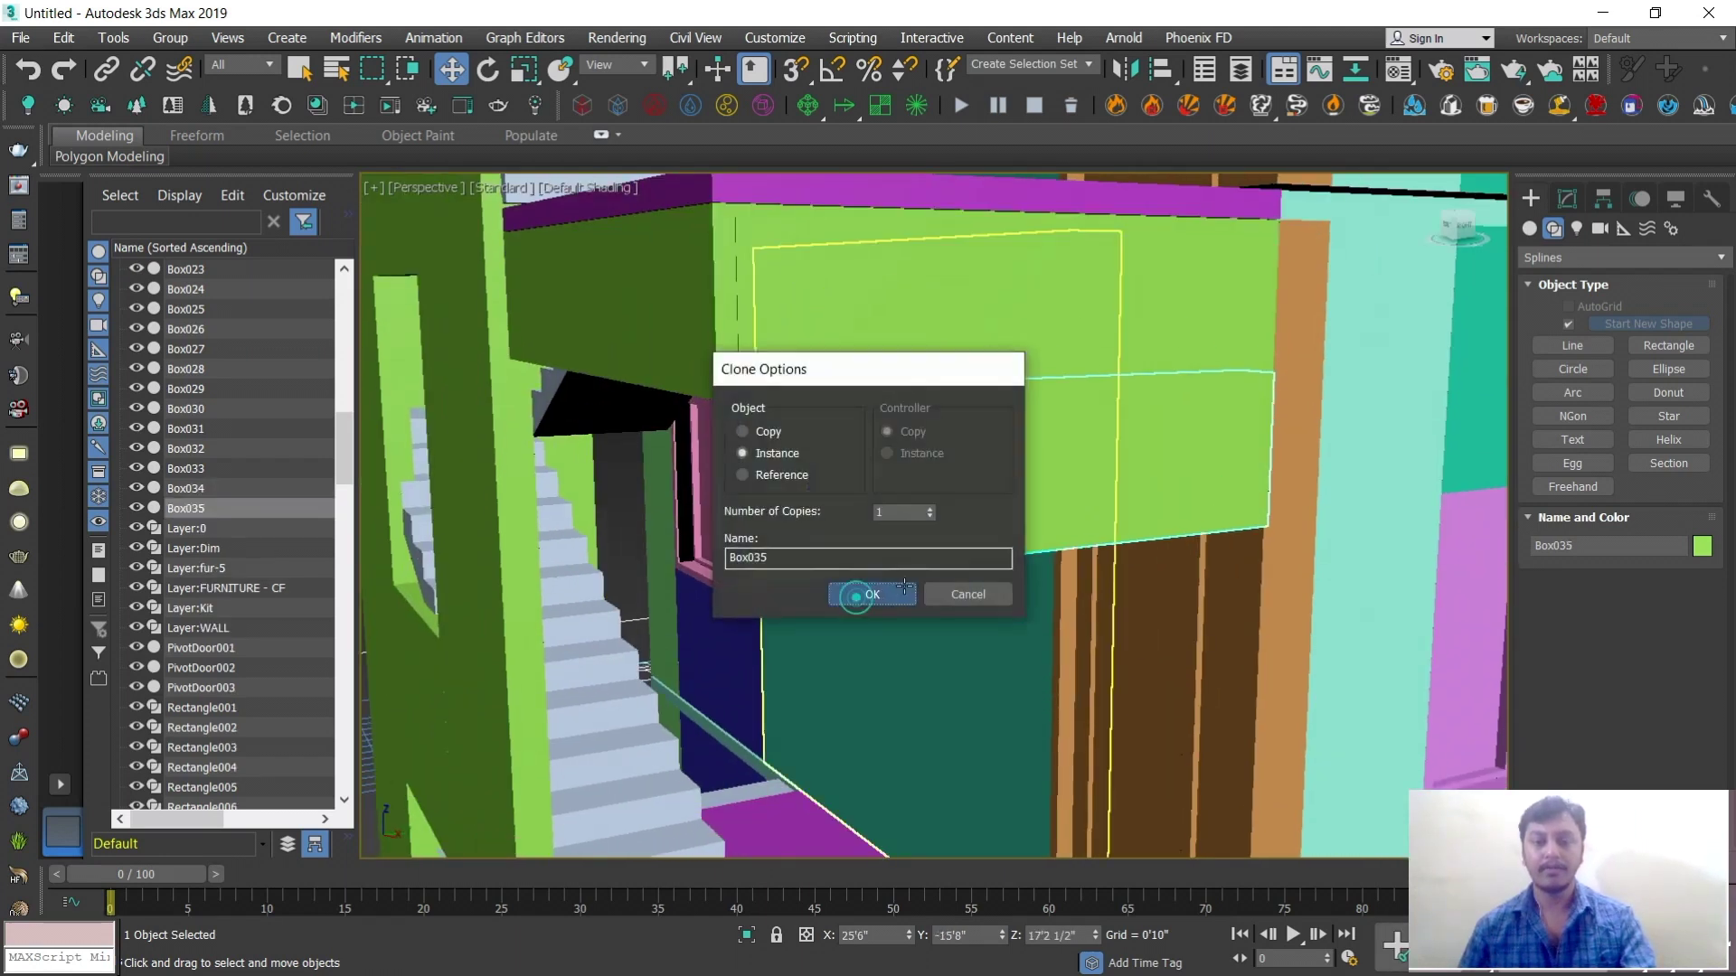
pyautogui.click(871, 593)
pyautogui.scroll(-4, 904, 507)
pyautogui.moveTo(923, 420); pyautogui.dragTo(930, 332, button='middle')
pyautogui.moveTo(889, 432); pyautogui.dragTo(899, 575)
pyautogui.scroll(4, 899, 583)
pyautogui.moveTo(880, 594); pyautogui.dragTo(904, 514, button='middle')
pyautogui.moveTo(822, 608); pyautogui.dragTo(828, 641)
pyautogui.scroll(-10, 892, 540)
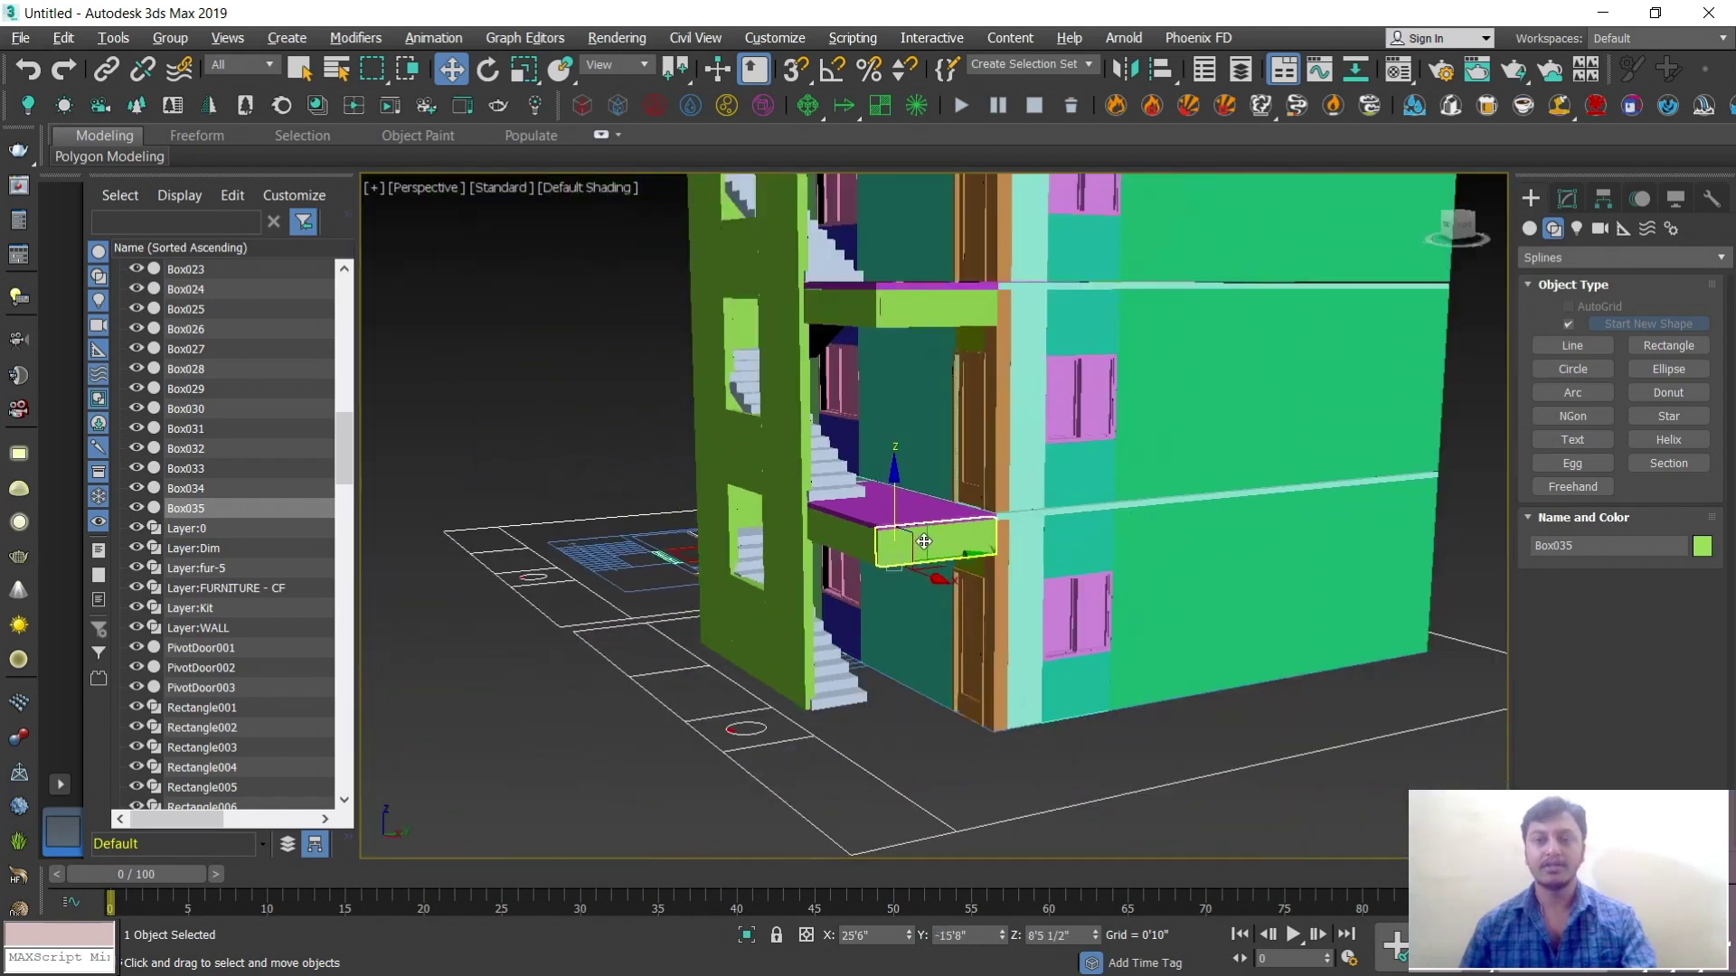
# Deselect the fascia and examine the stair panel and the balcony fascias on all three floors from several angles
pyautogui.scroll(4, 1060, 571)
pyautogui.moveTo(1101, 578); pyautogui.dragTo(1149, 587, button='middle')
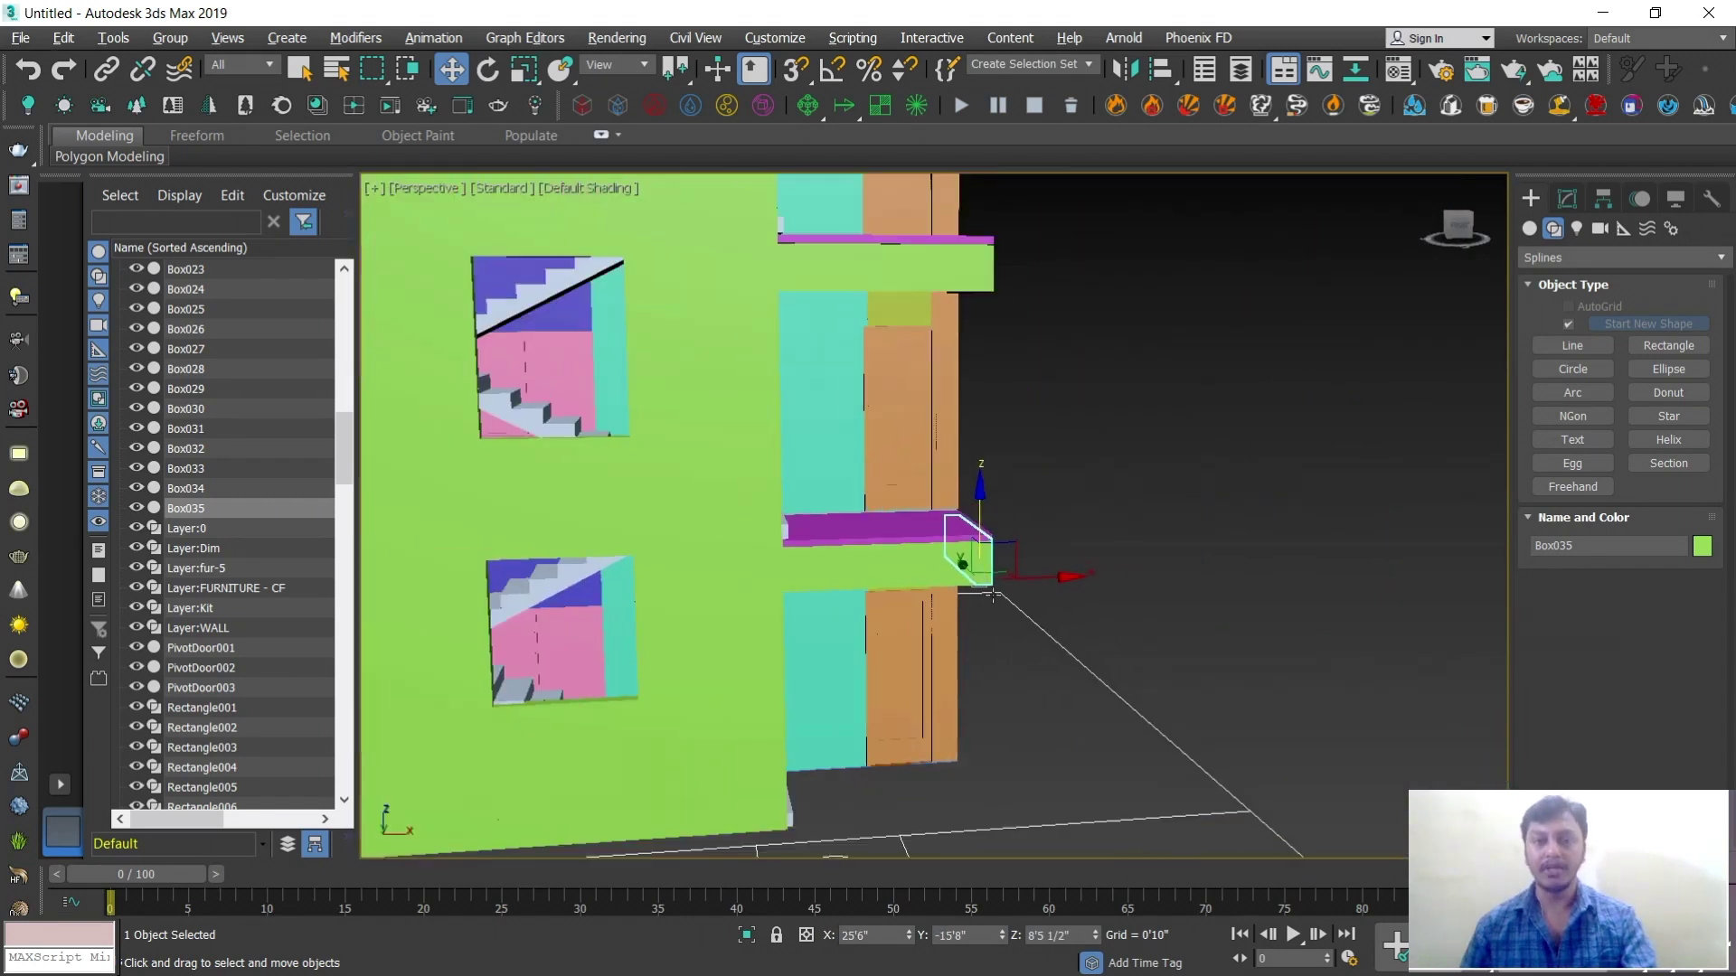
pyautogui.scroll(-5, 968, 604)
pyautogui.keyDown('alt'); pyautogui.moveTo(932, 591); pyautogui.dragTo(1131, 560, button='middle'); pyautogui.keyUp('alt')
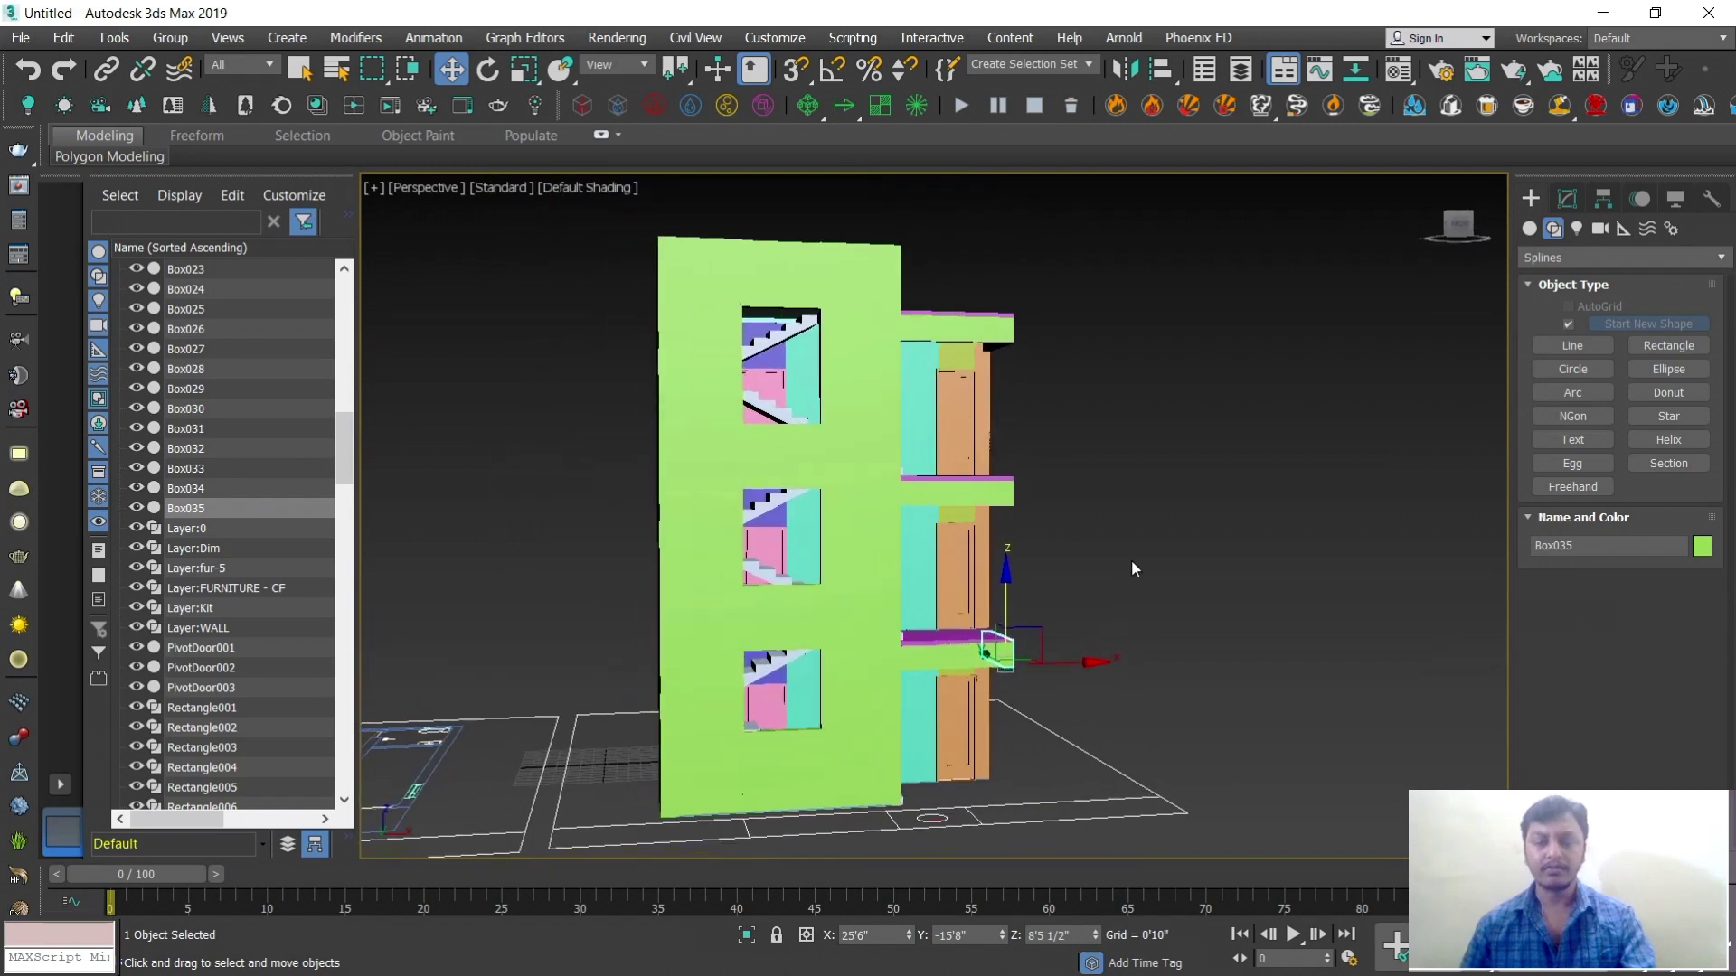
pyautogui.click(1128, 560)
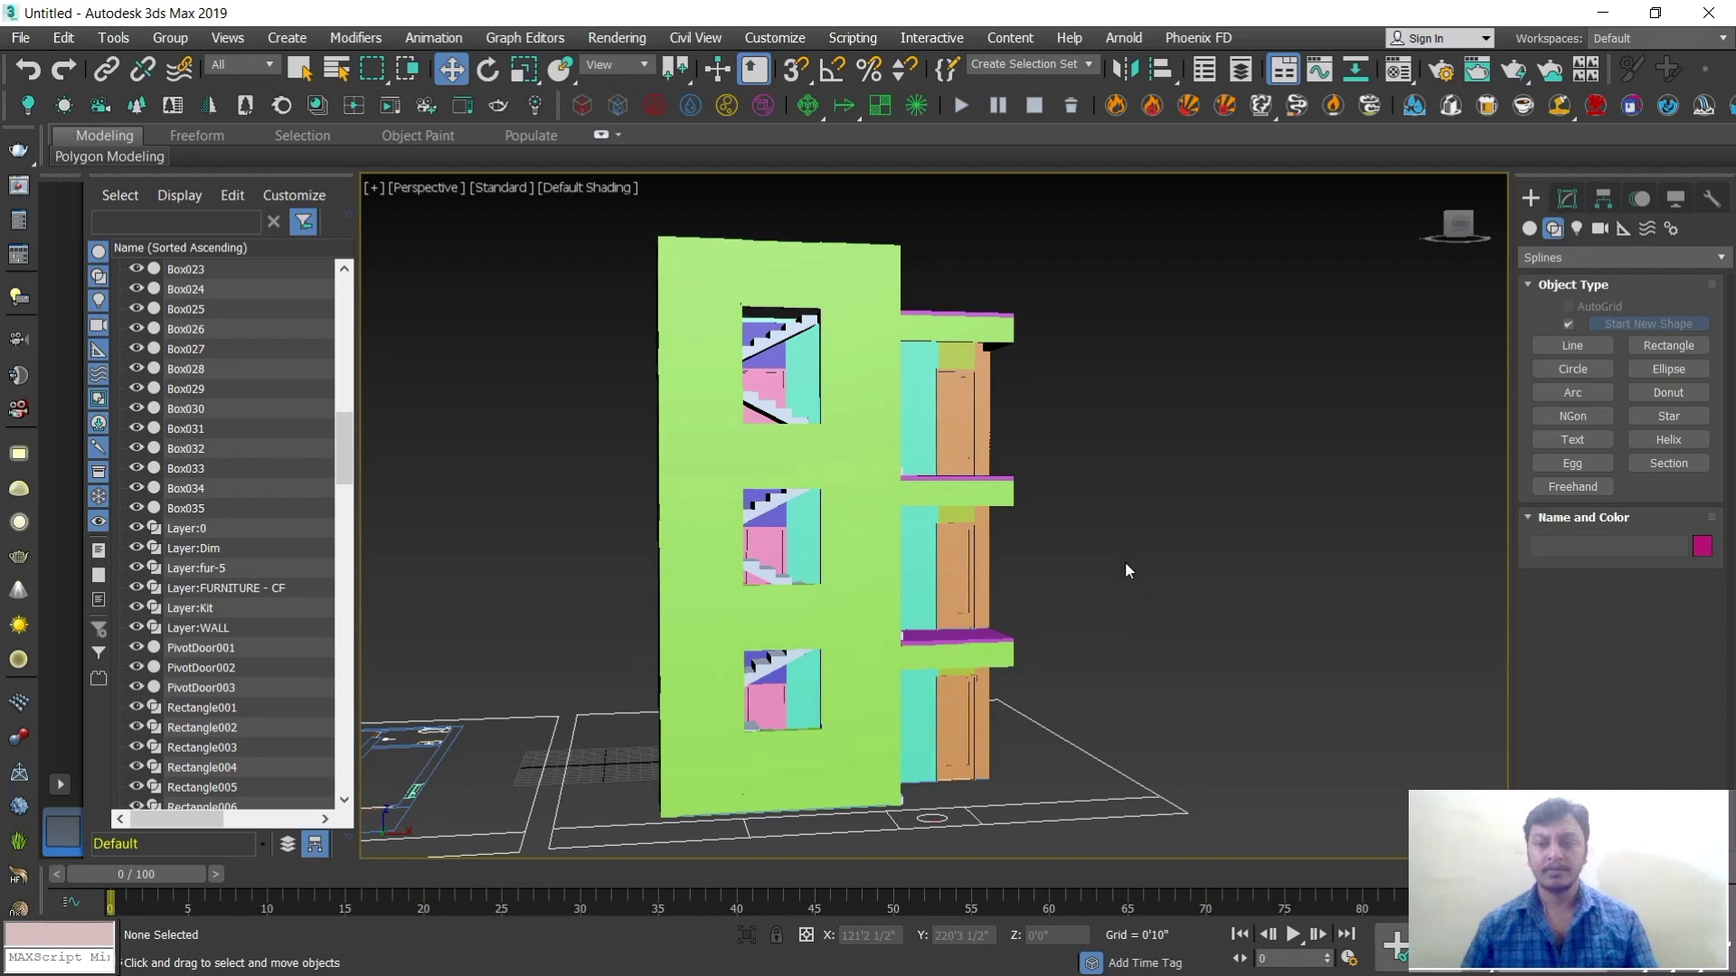
pyautogui.keyDown('alt'); pyautogui.moveTo(1107, 561); pyautogui.dragTo(1033, 599, button='middle'); pyautogui.keyUp('alt')
pyautogui.keyDown('alt'); pyautogui.moveTo(955, 495); pyautogui.dragTo(1023, 523, button='middle'); pyautogui.keyUp('alt')
pyautogui.keyDown('alt'); pyautogui.moveTo(876, 398); pyautogui.dragTo(872, 472, button='middle'); pyautogui.keyUp('alt')
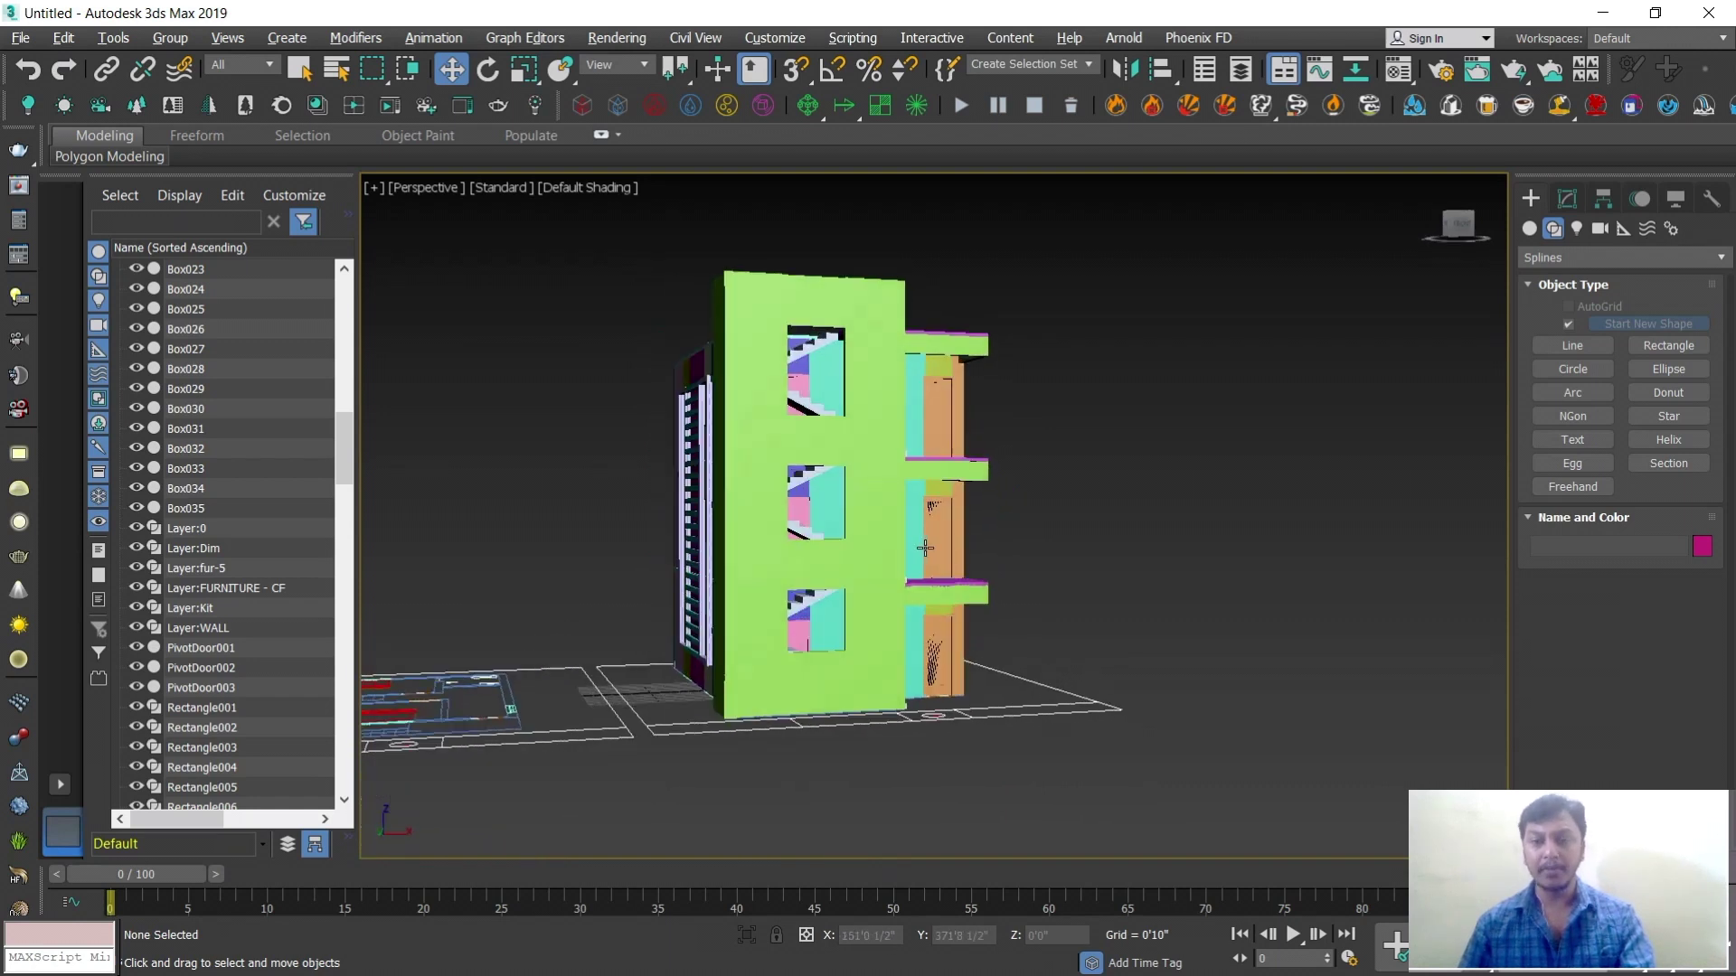
pyautogui.keyDown('alt'); pyautogui.moveTo(971, 616); pyautogui.dragTo(1005, 633, button='middle'); pyautogui.keyUp('alt')
pyautogui.scroll(1, 942, 593)
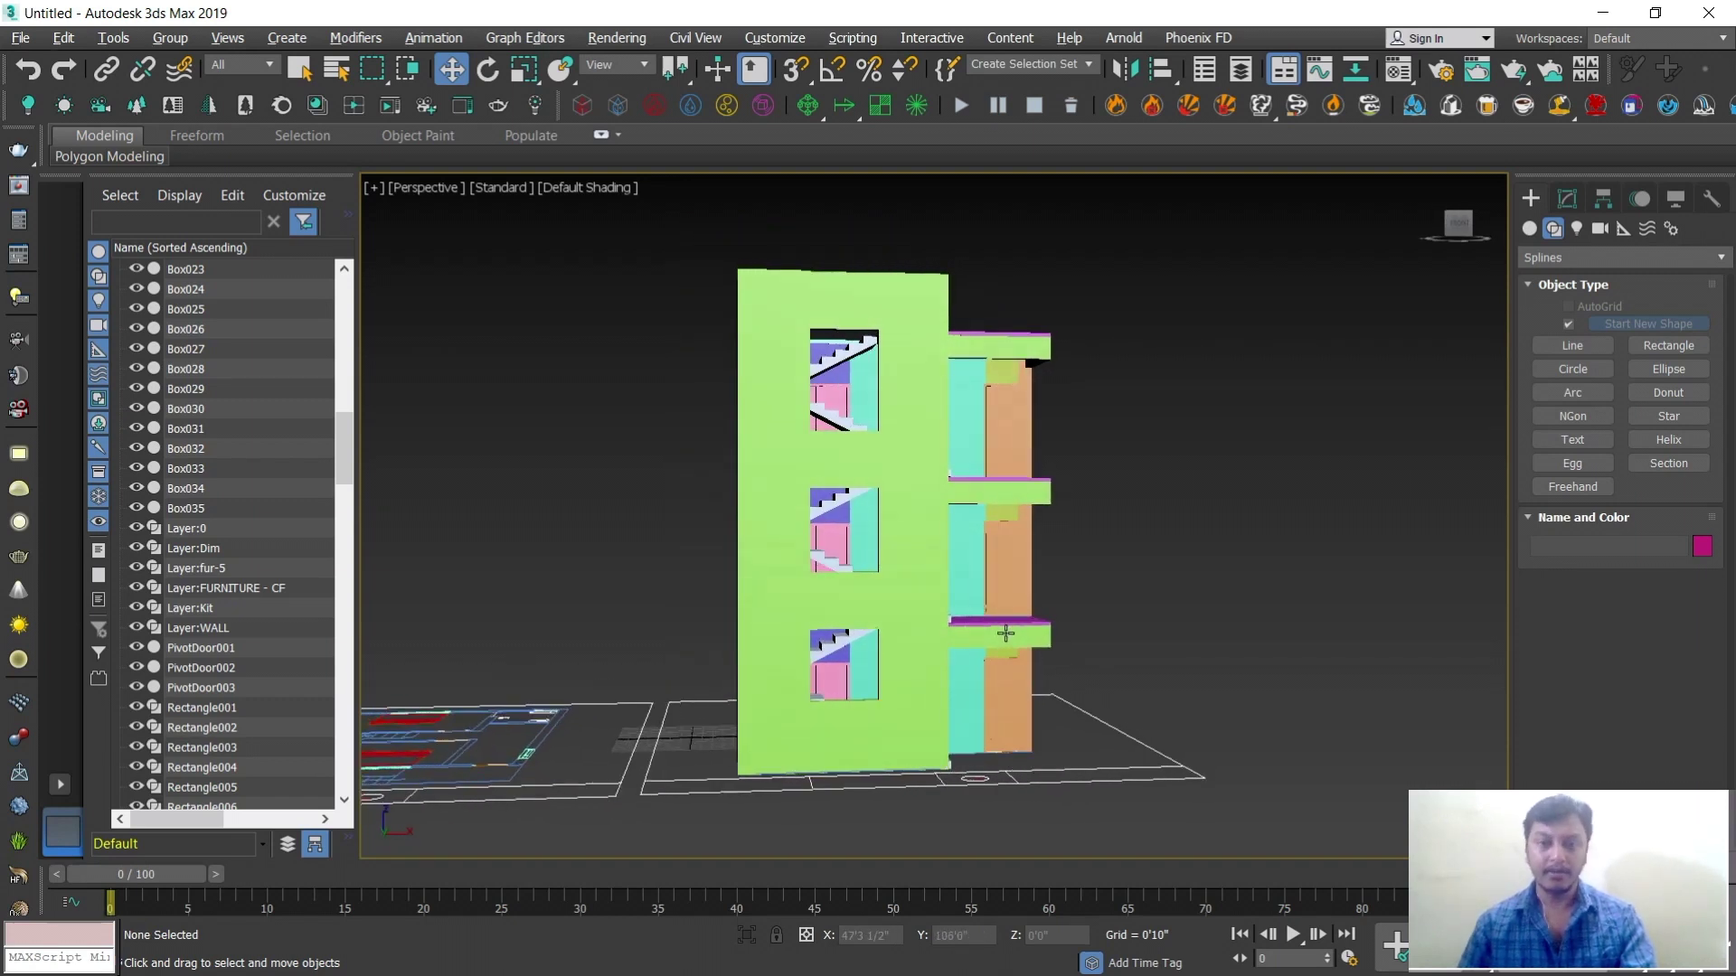